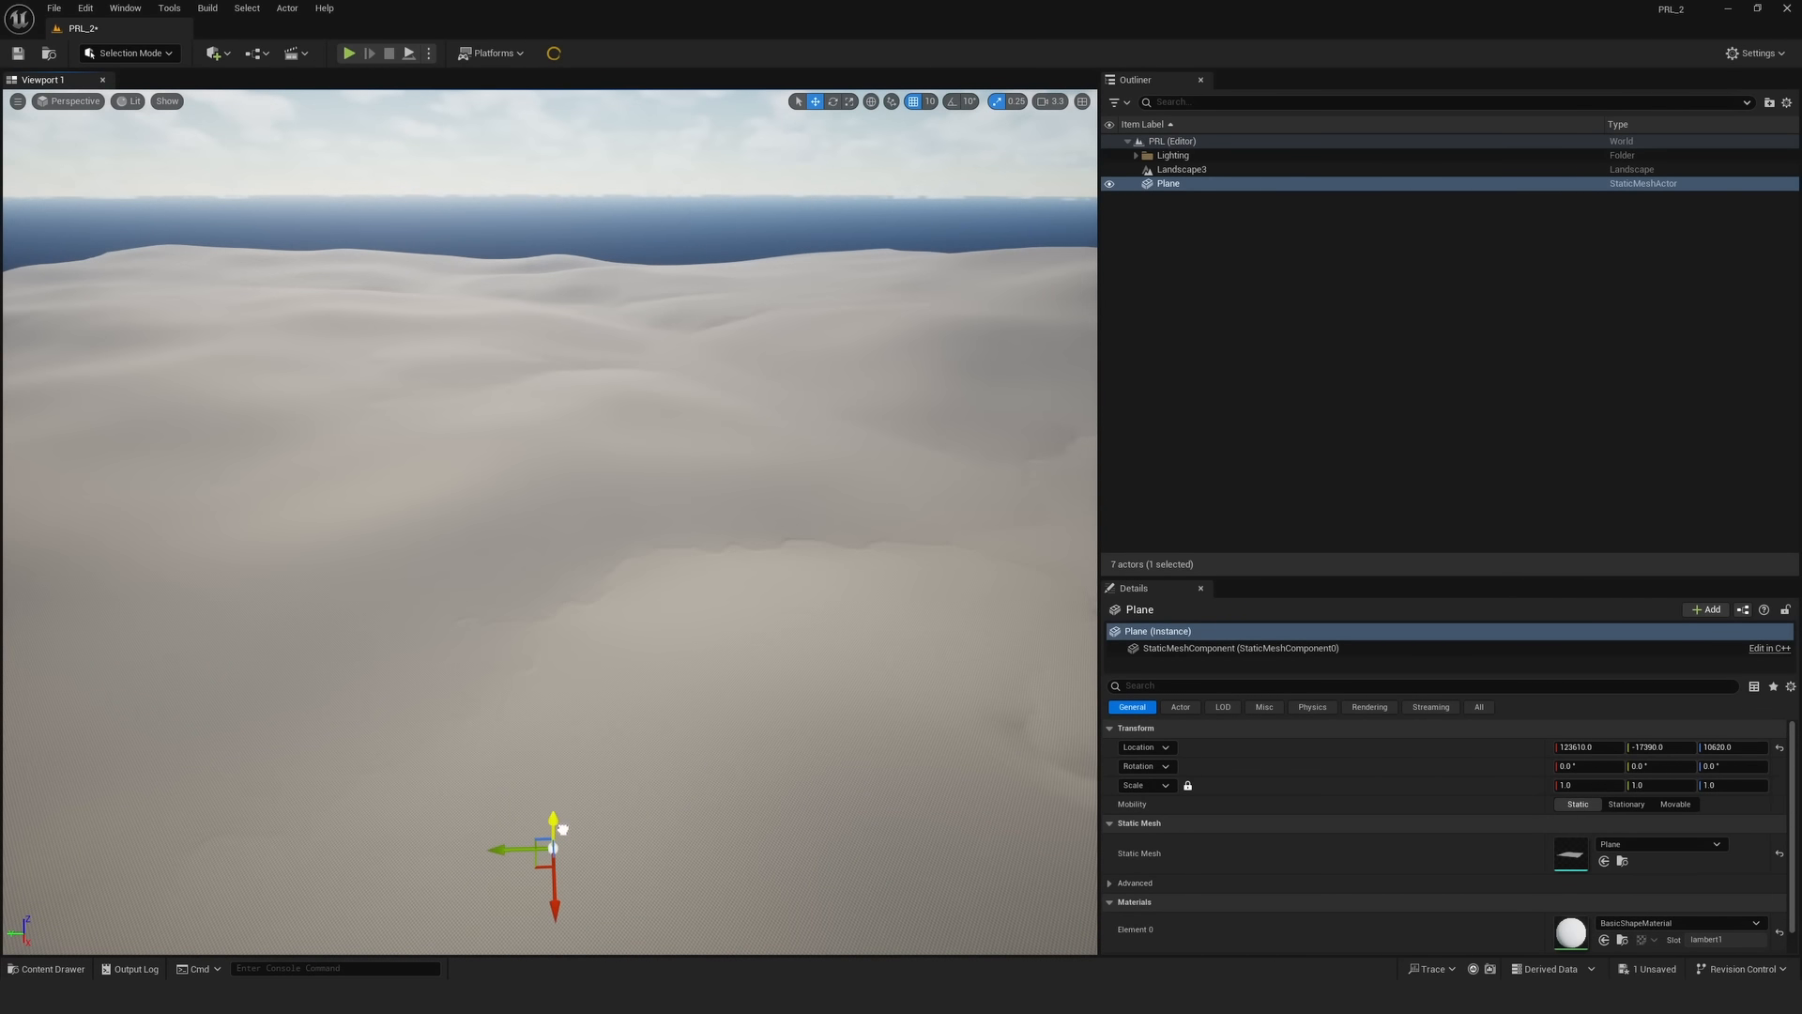
- Lower the plane toward the terrain to a Z location of 5090 and scale it uniformly to 2500
right_drag(572, 591, 571, 497)
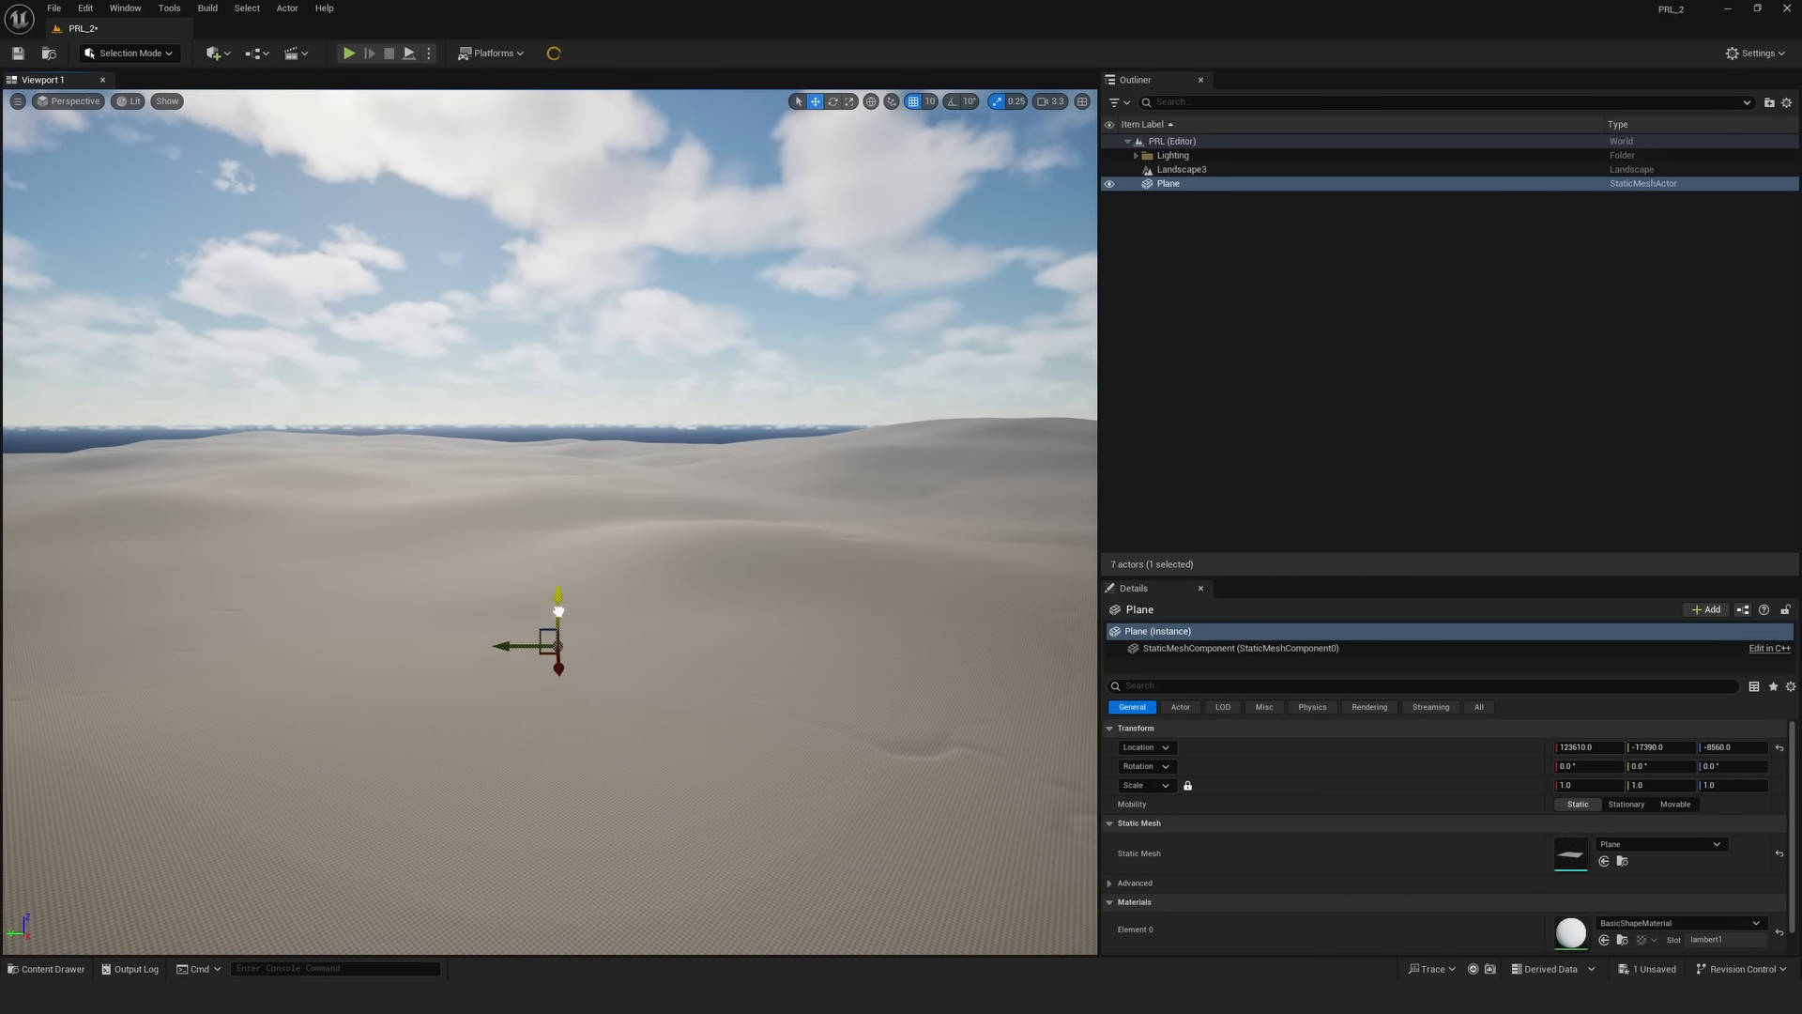
right_drag(561, 511, 548, 561)
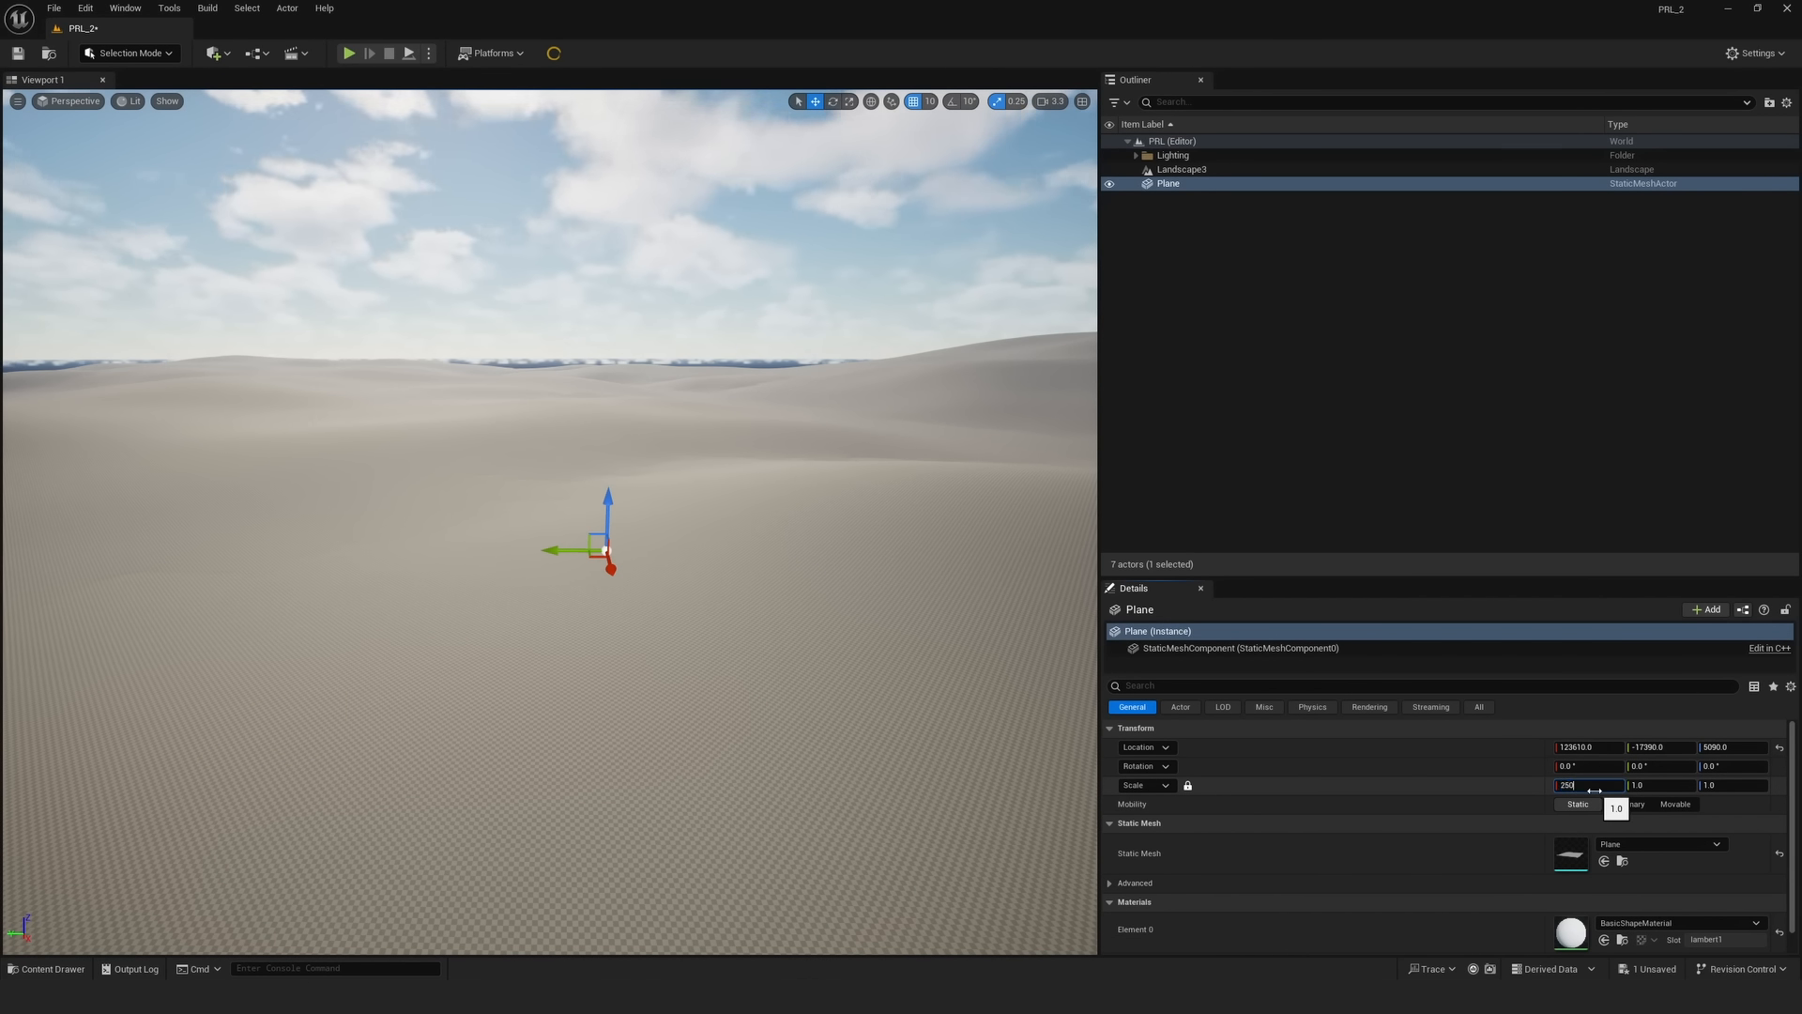
text(0)
key(Return)
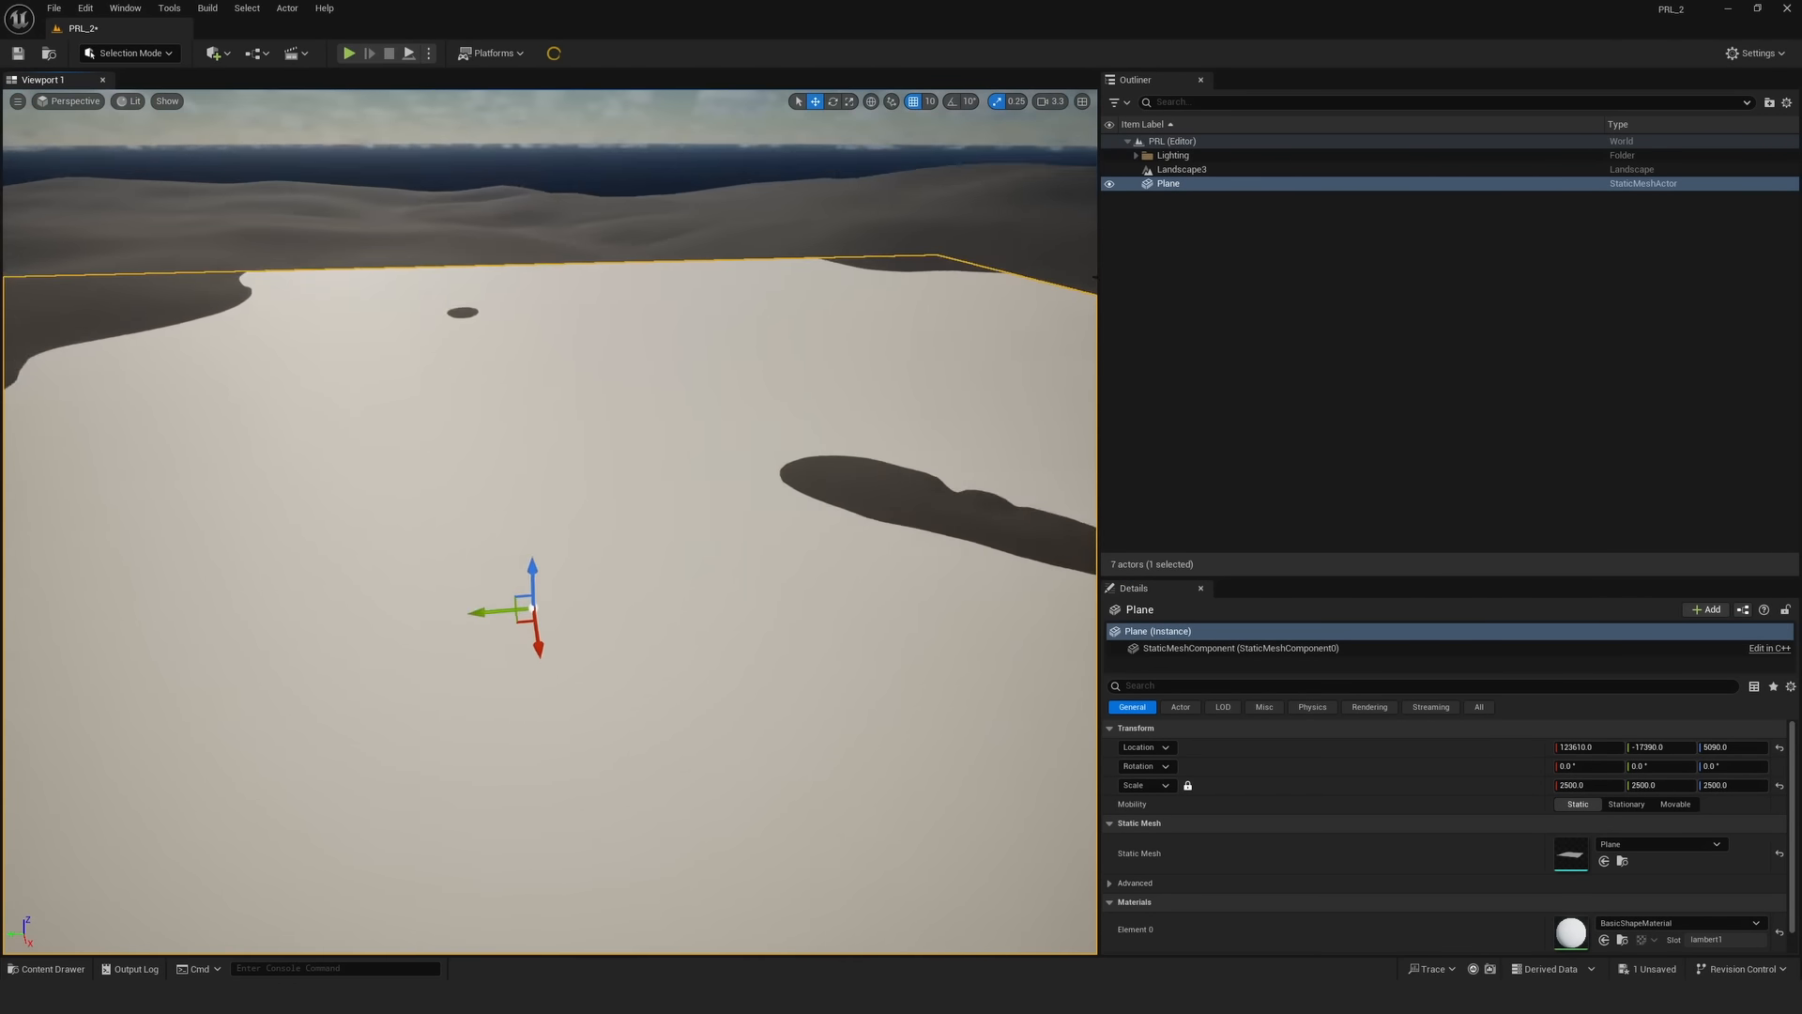
- Move the plane to the middle of the landscape at about X 6300, Y -80730, Z 1790, so it fills the valley
key(f)
drag(541, 695, 676, 415)
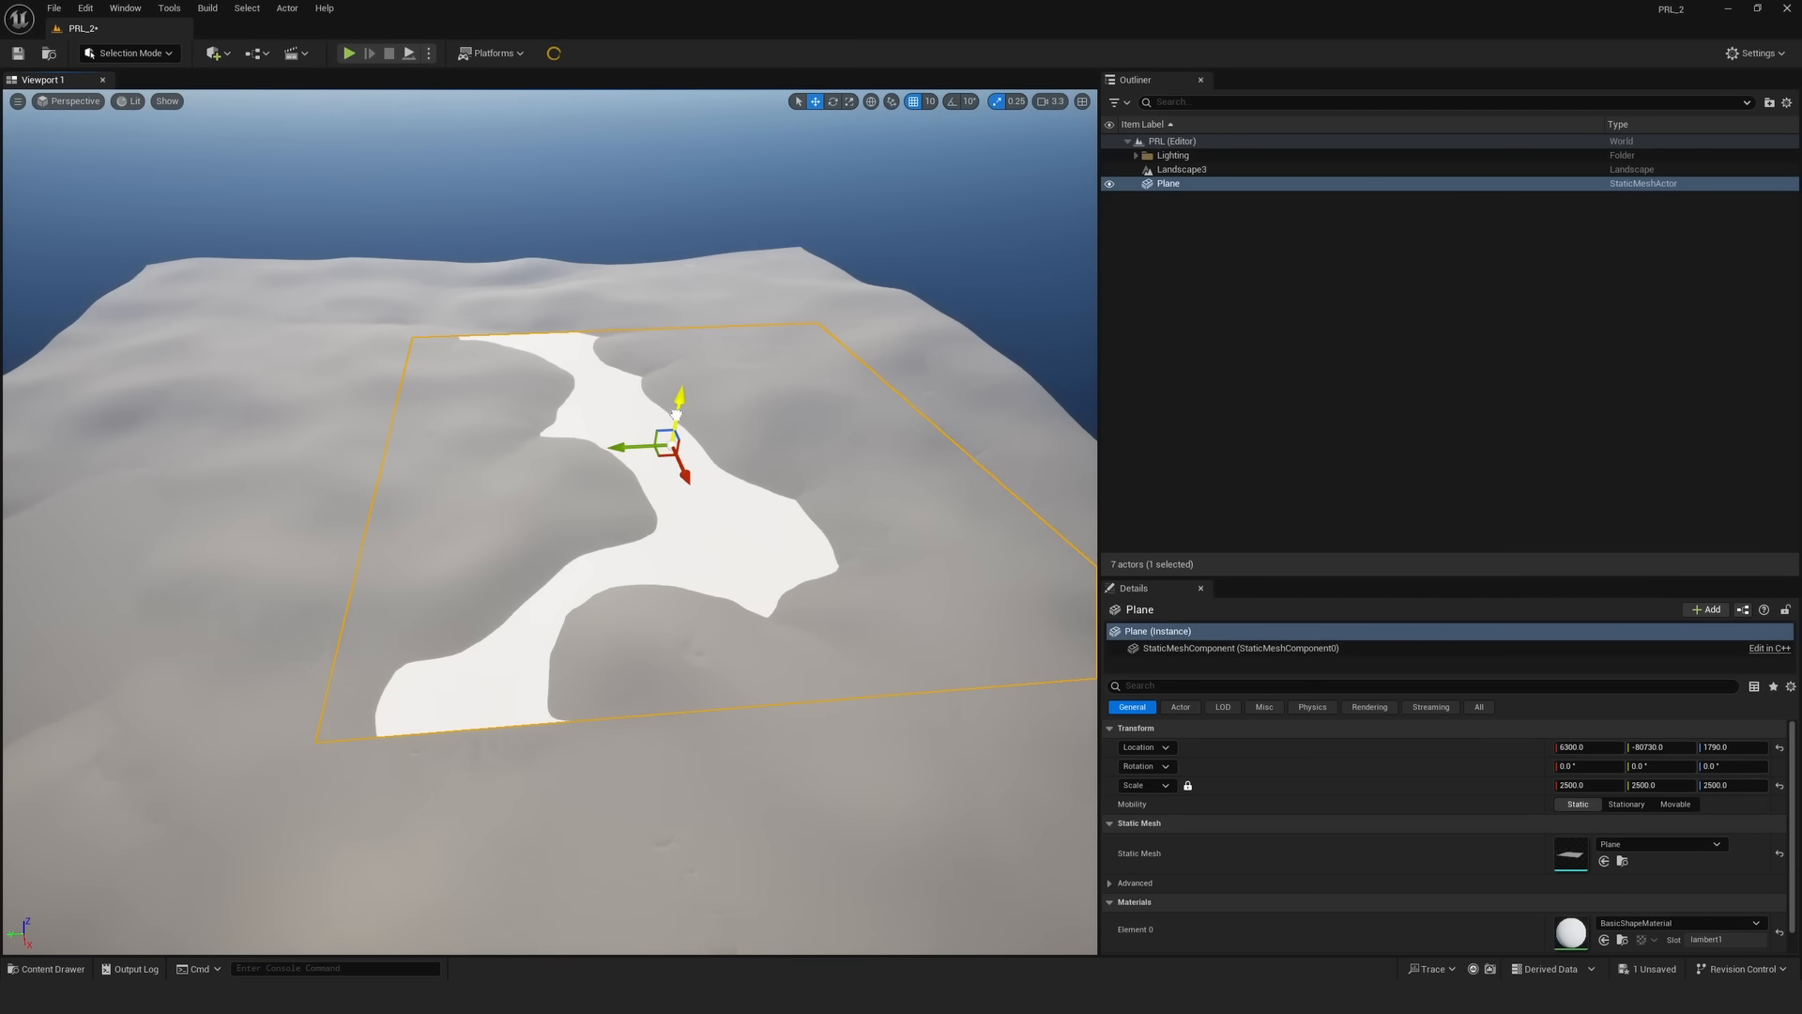
right_drag(836, 627, 859, 620)
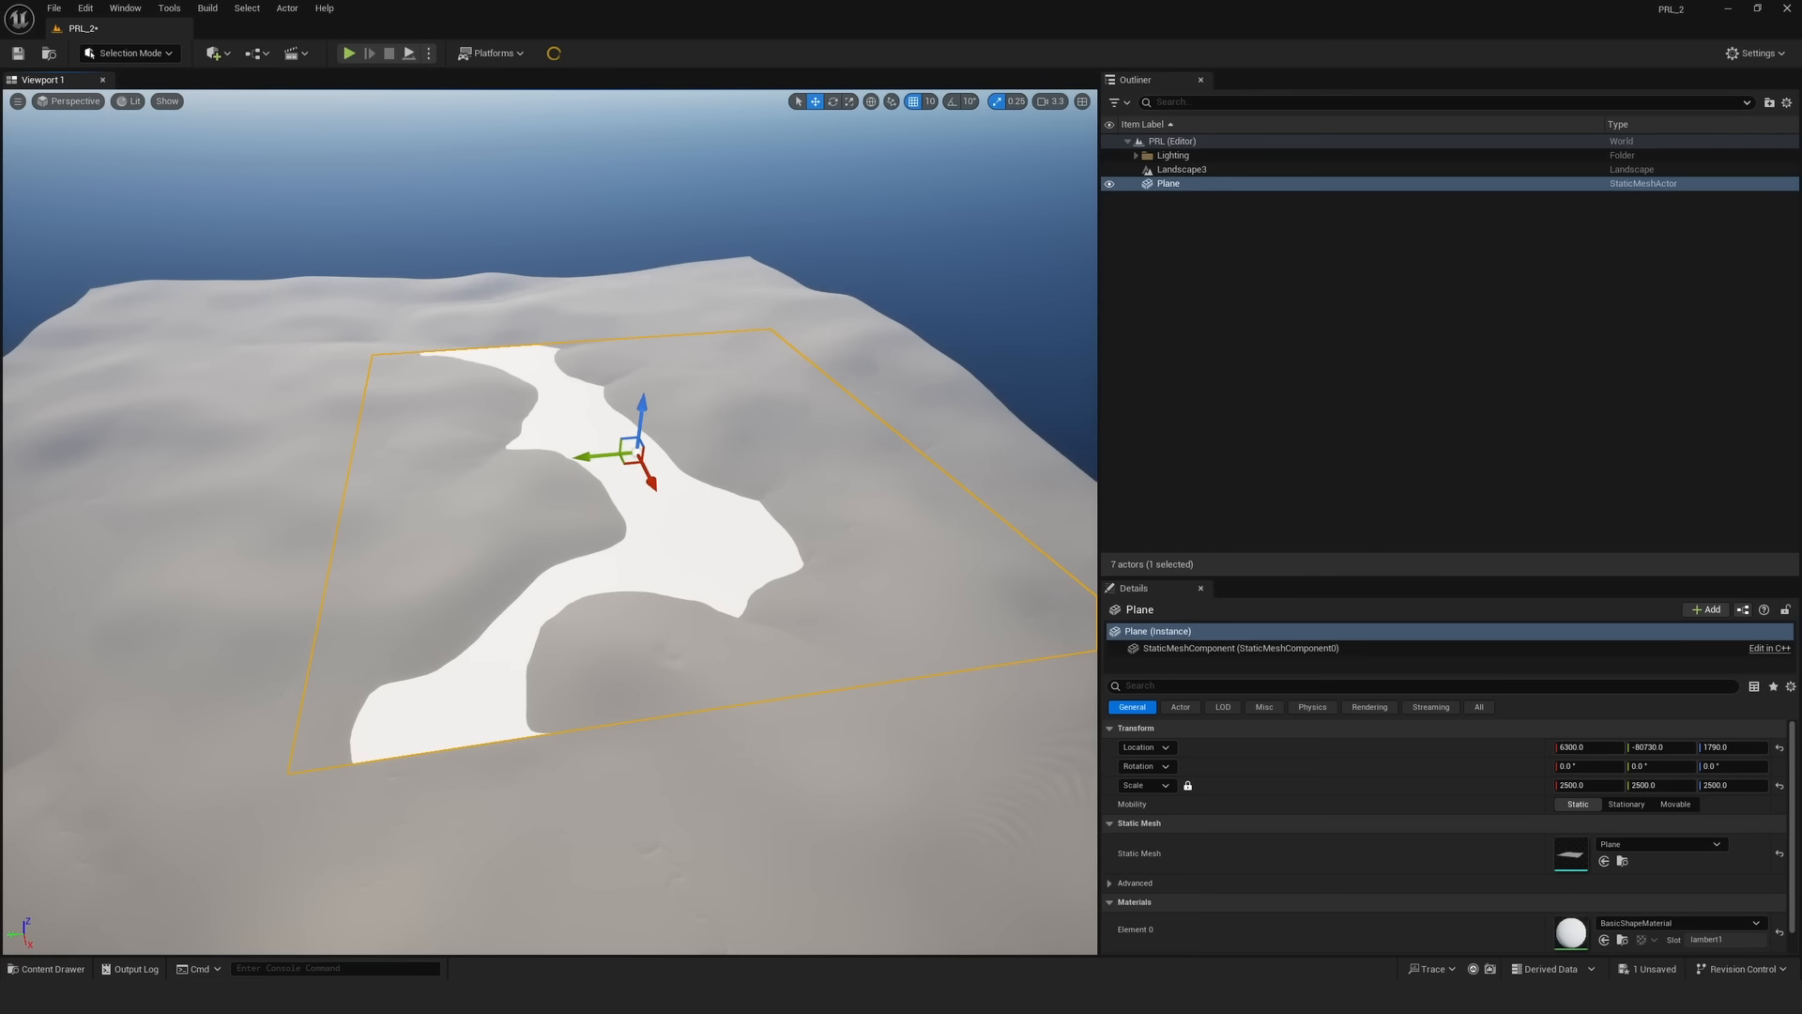
- Set the plane's uniform scale to 4000 to extend it across the landscape
click(1597, 788)
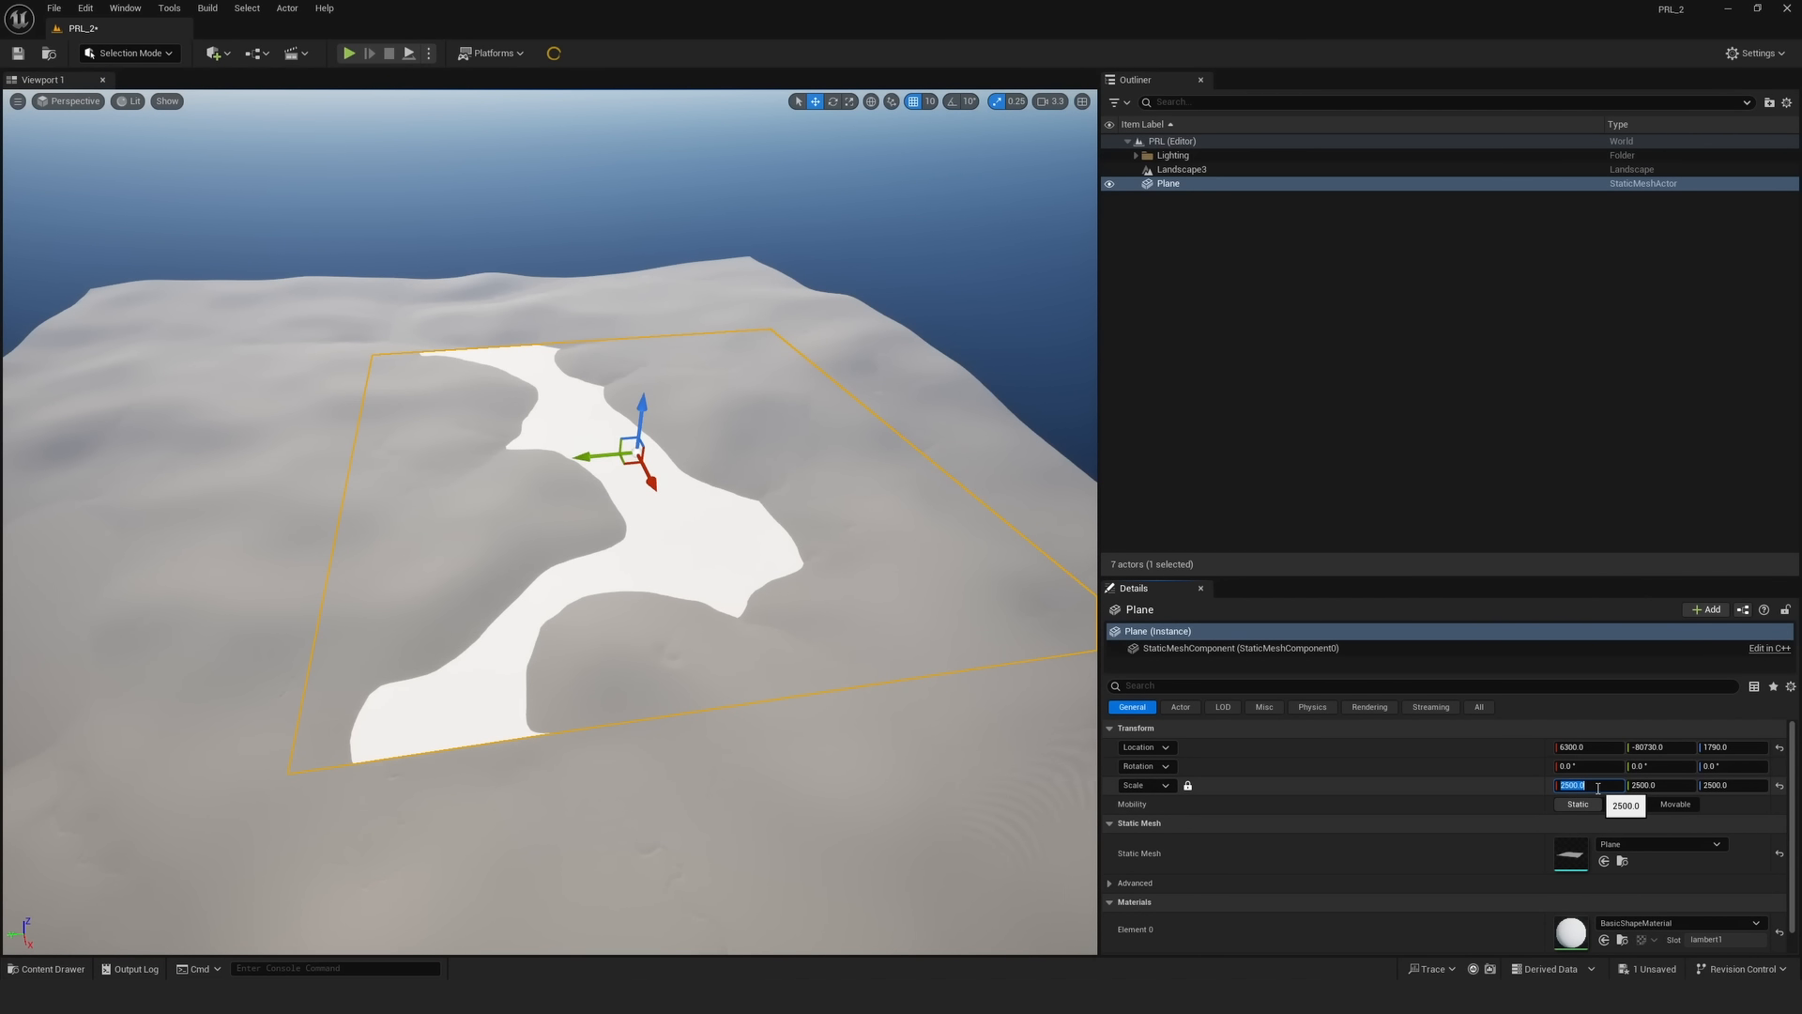
text(4000)
key(Return)
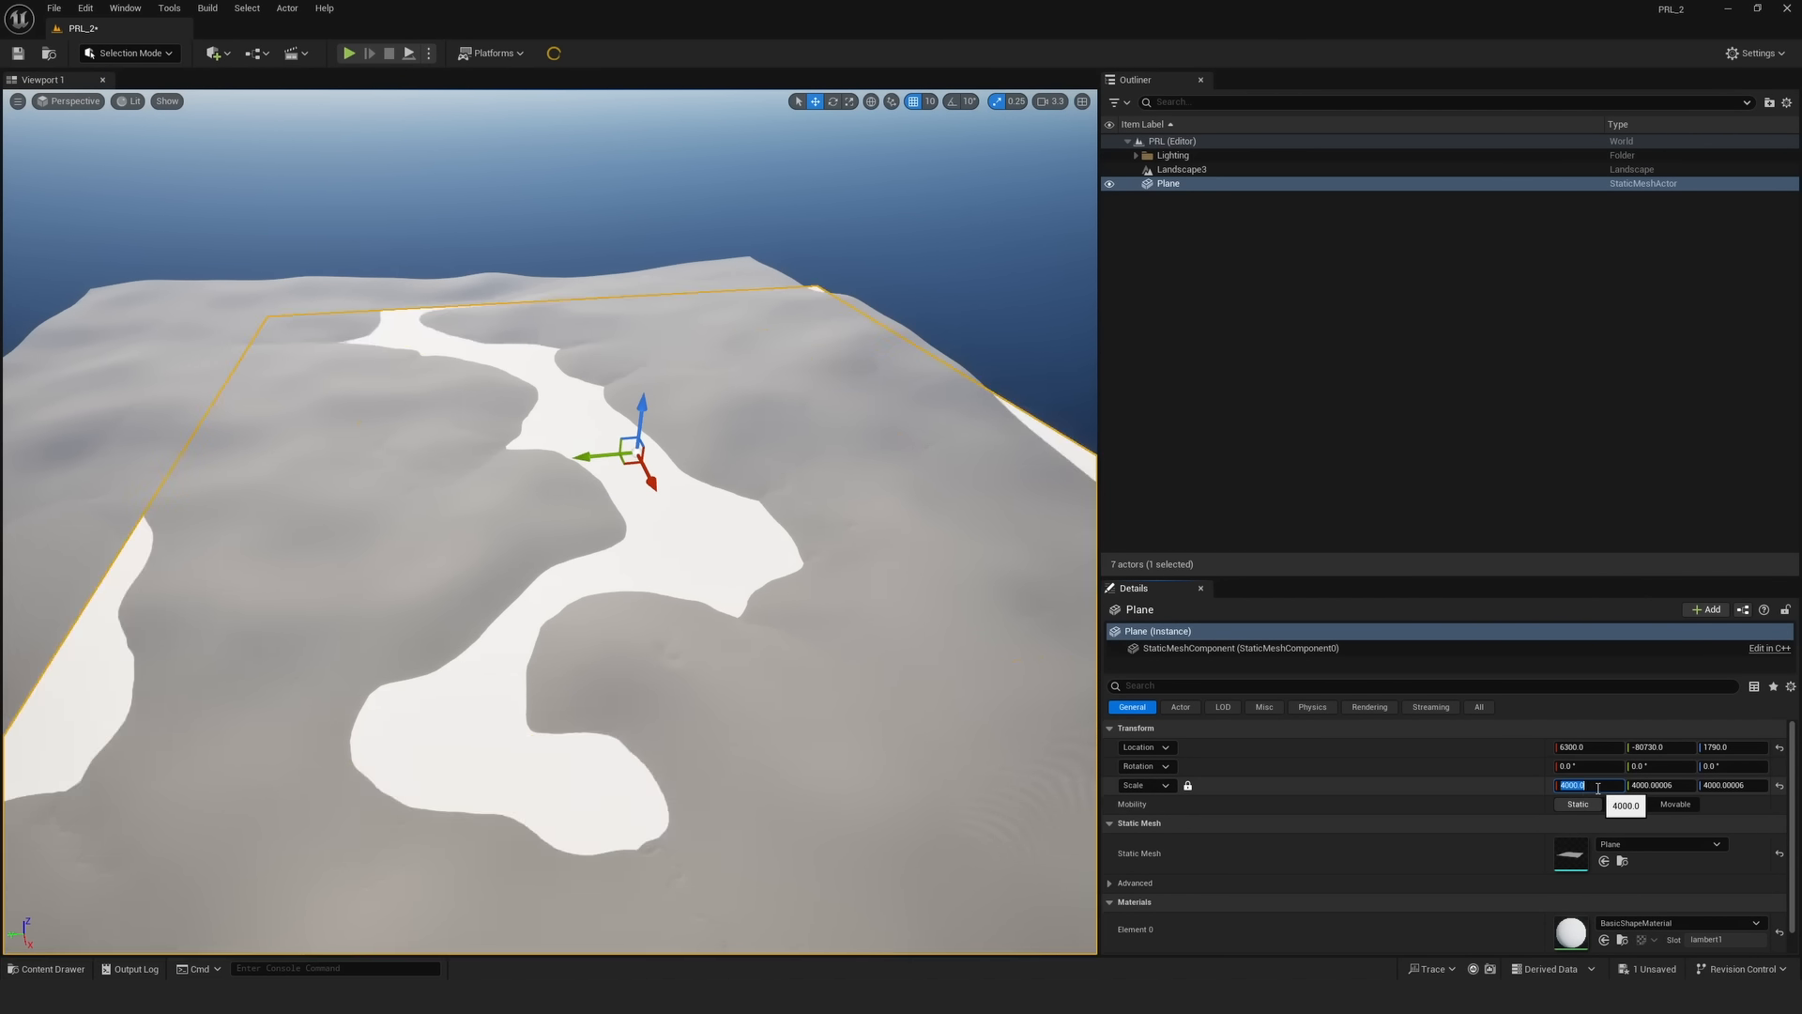
- Add a Cine Camera Actor over the dunes, in a spot overlooking the winding river valley
double_click(1180, 169)
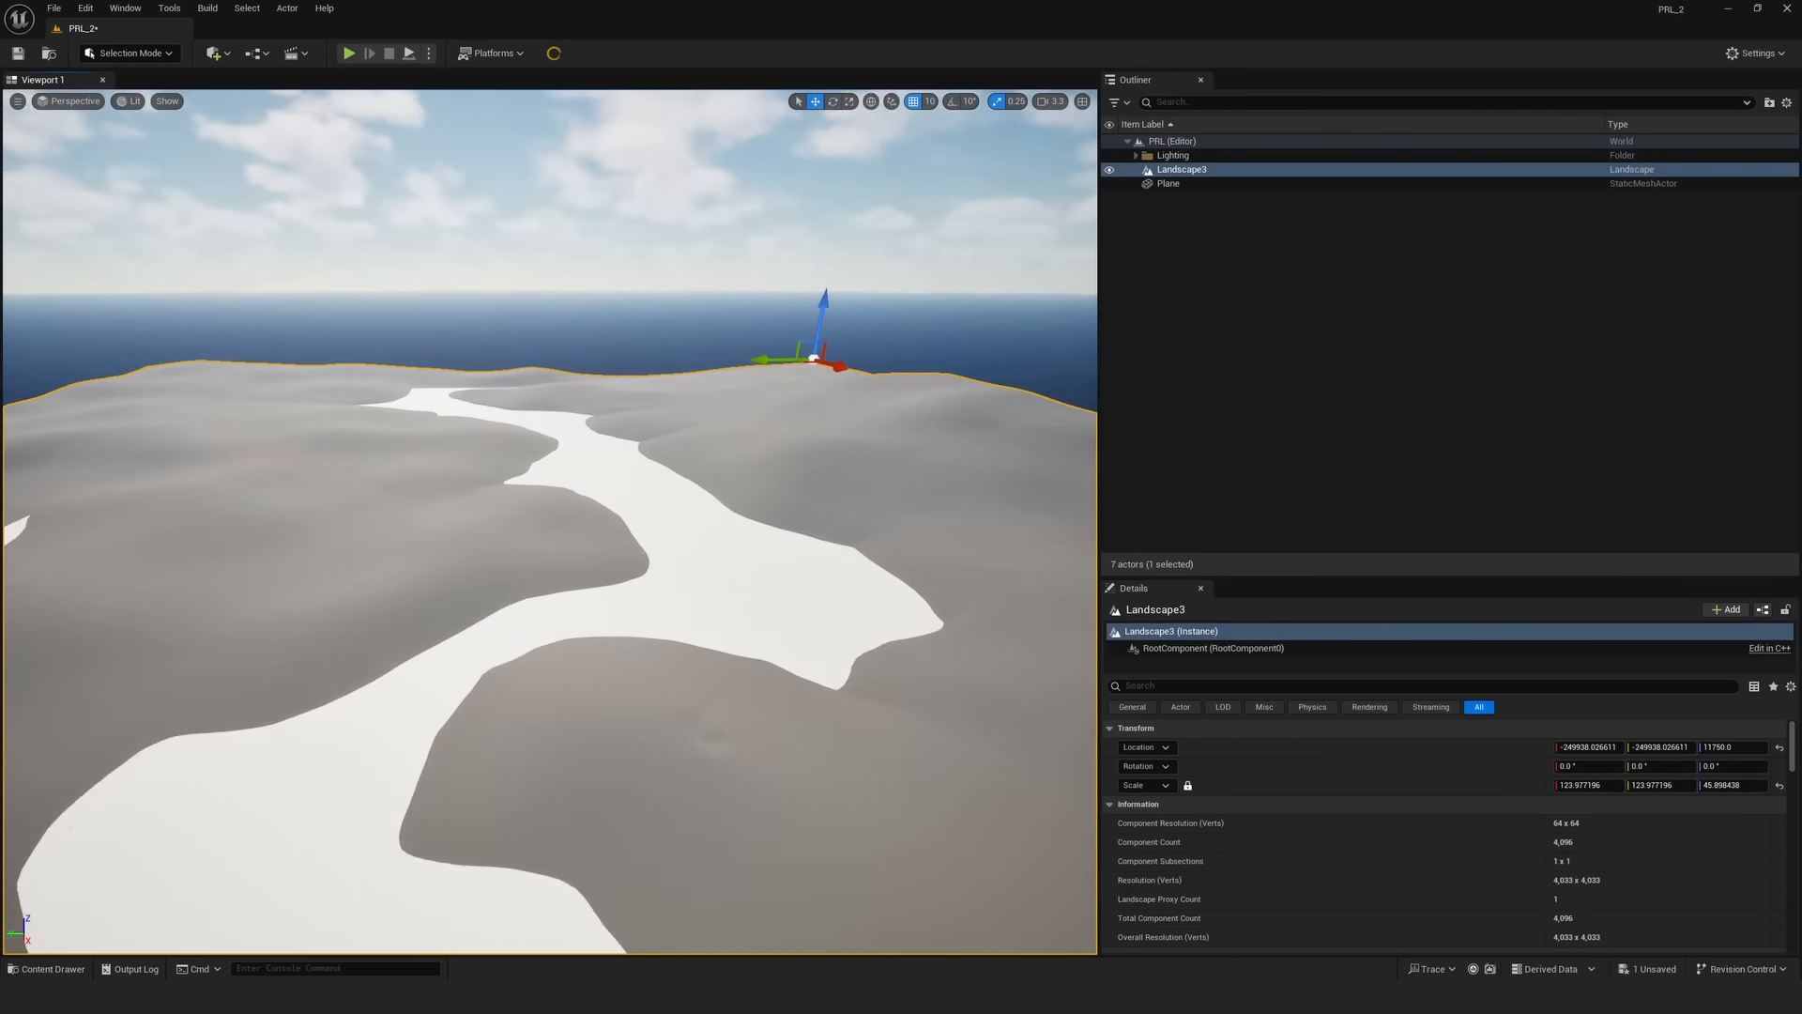
key(q)
right_drag(550, 521, 937, 581)
key(w)
key(e)
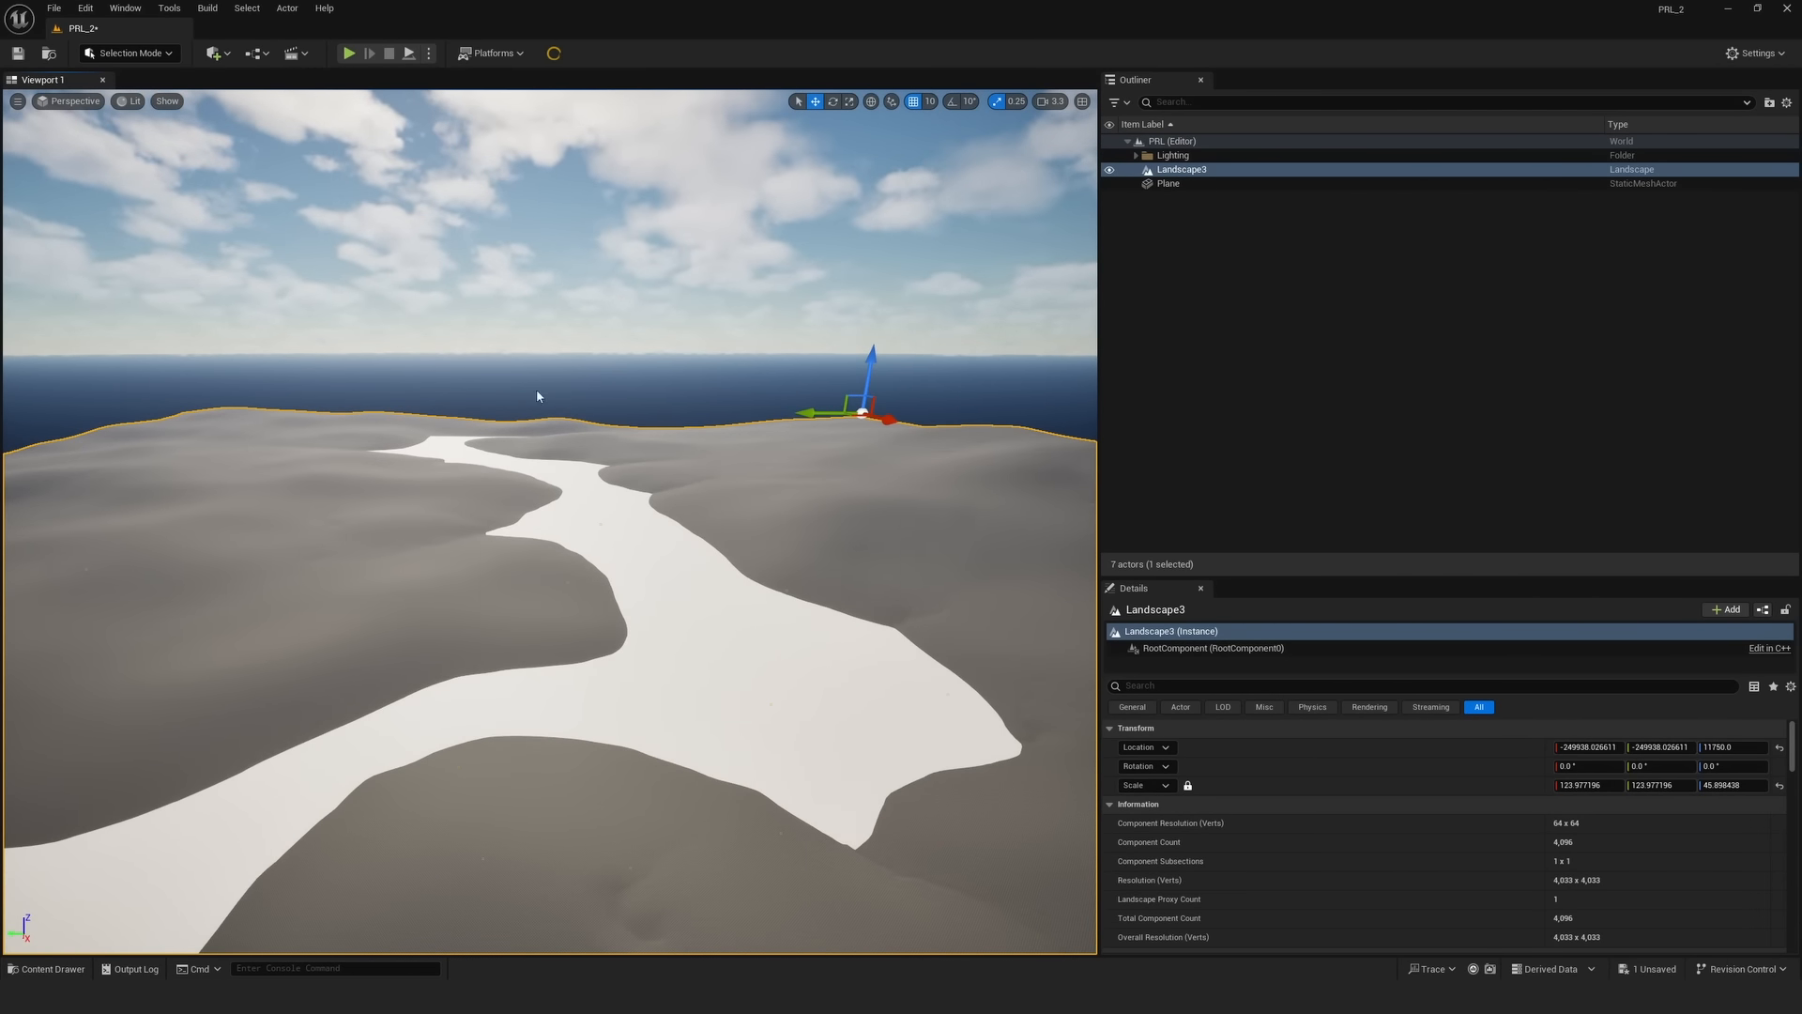
click(213, 53)
right_drag(550, 470, 654, 489)
key(w)
key(e)
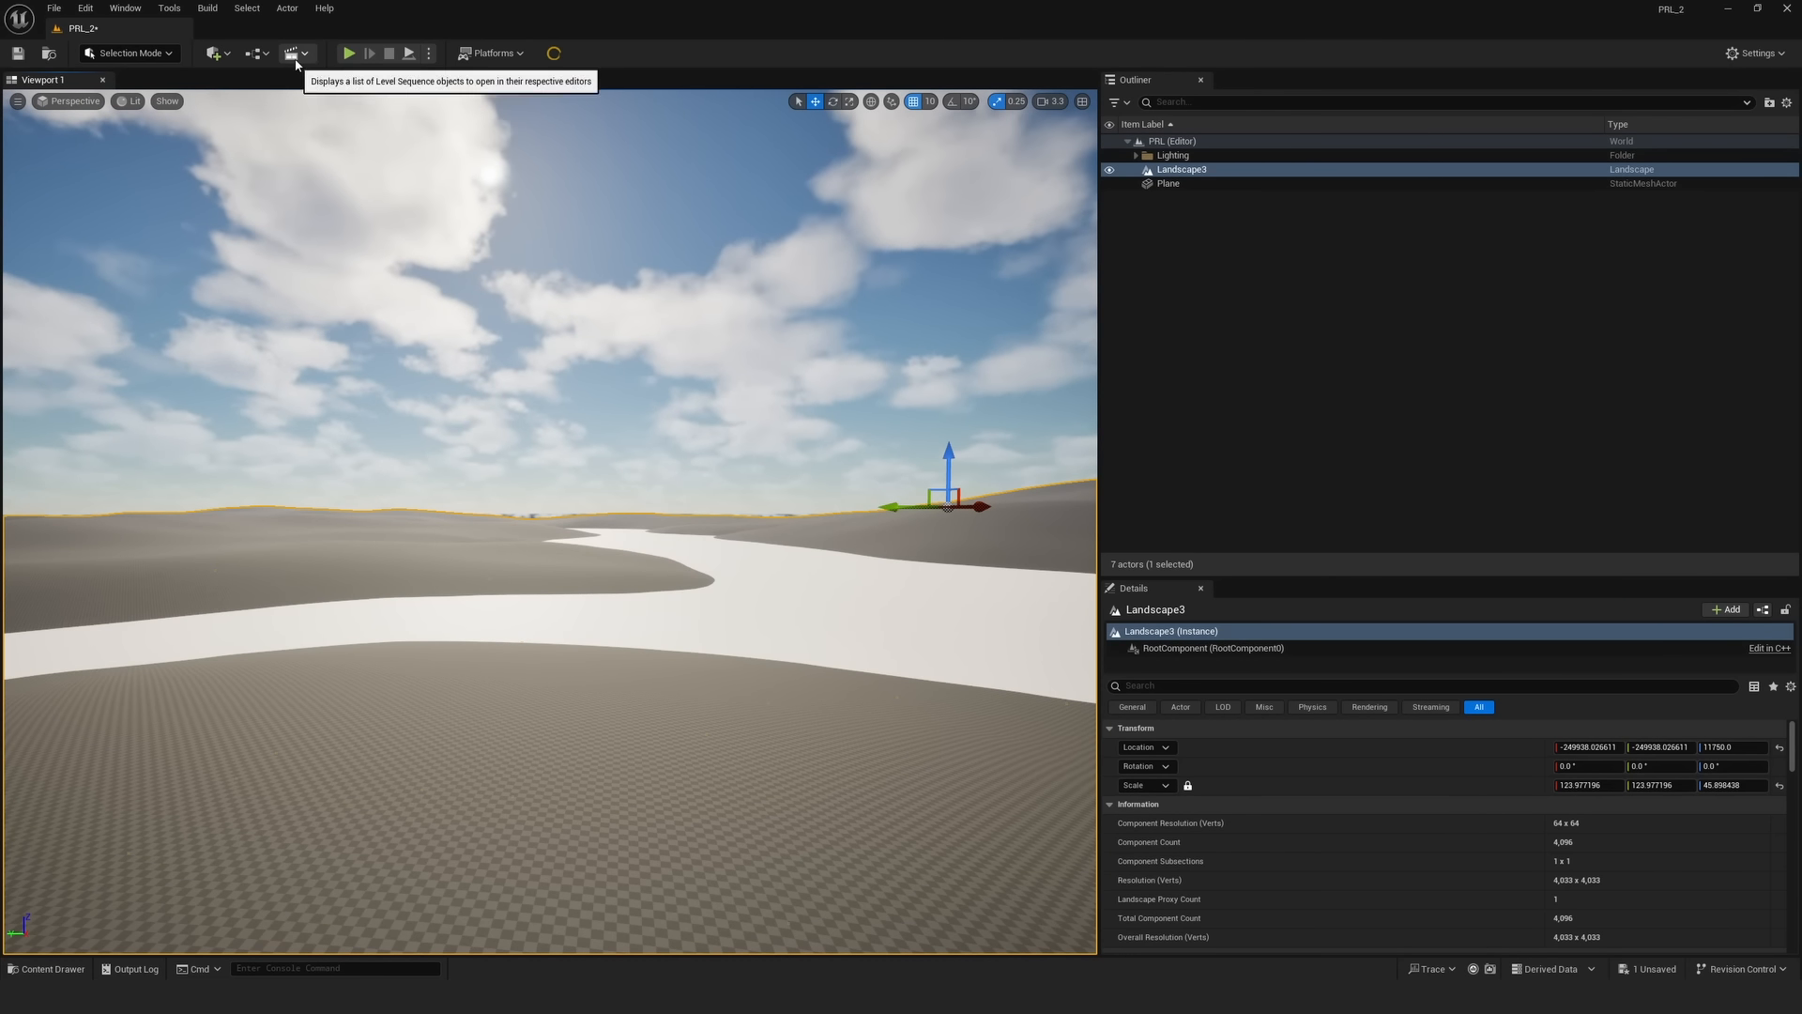
click(215, 53)
mouse_move(247, 249)
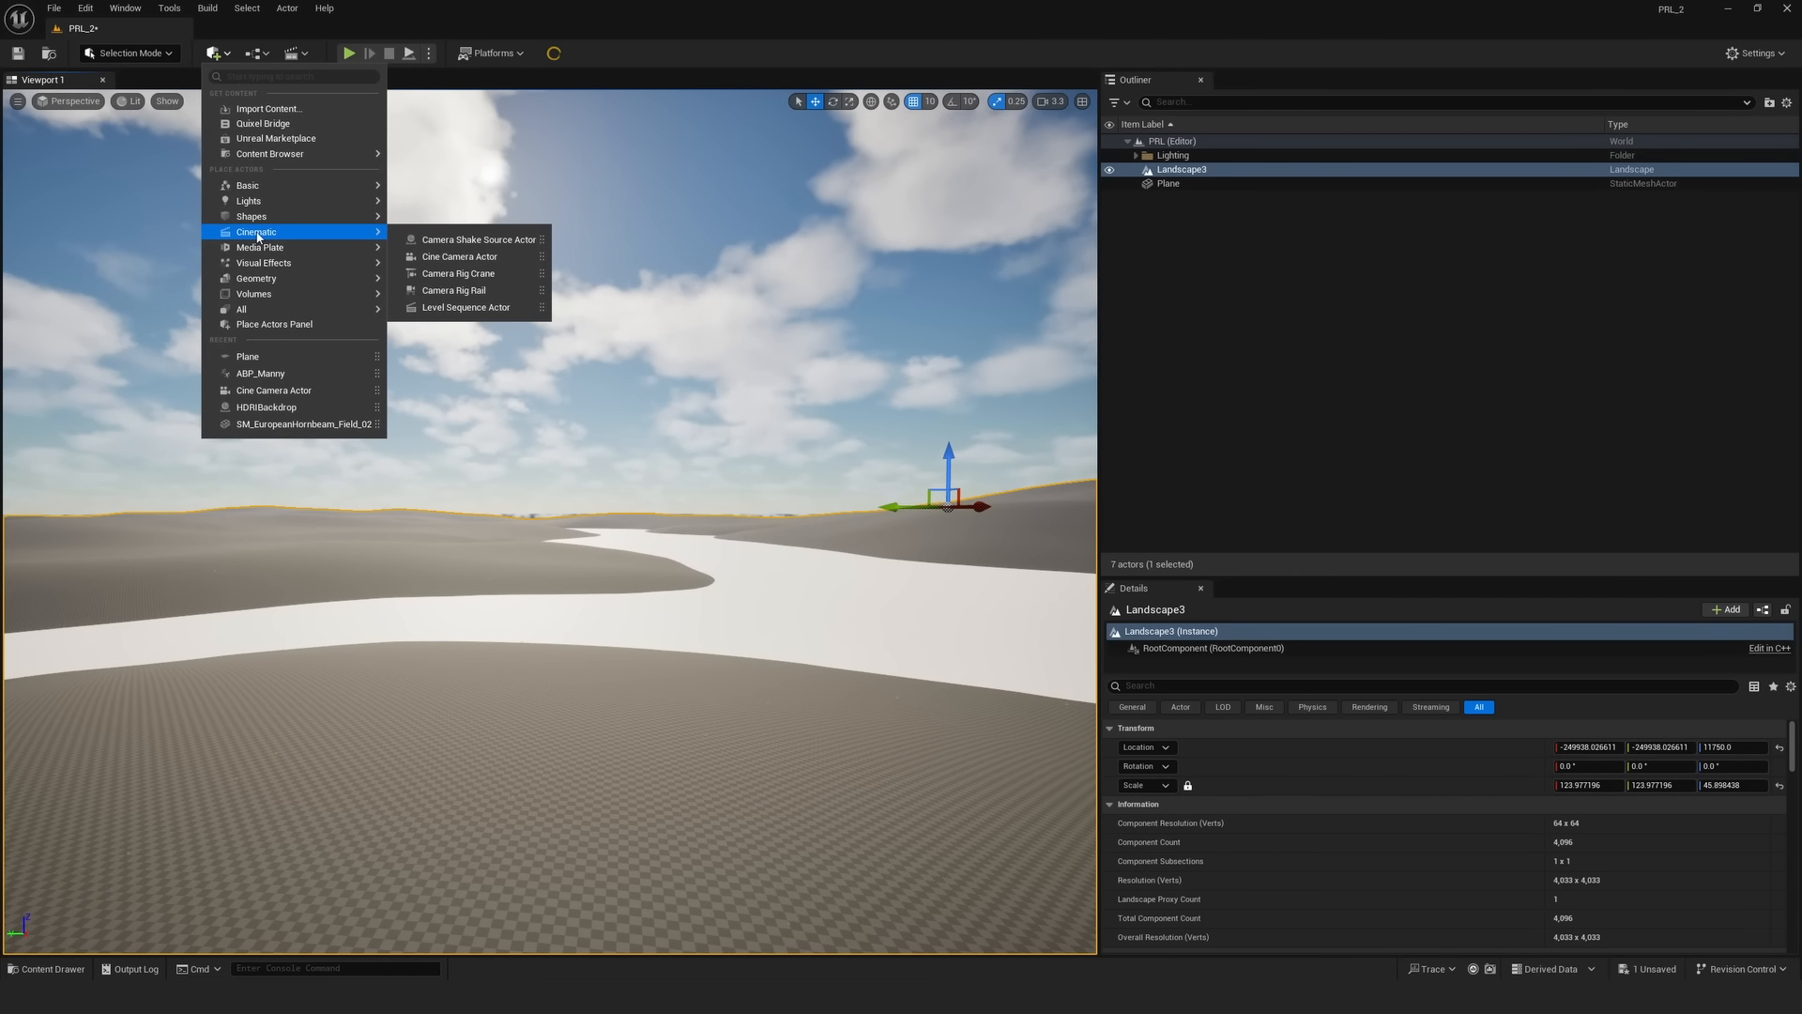
click(442, 256)
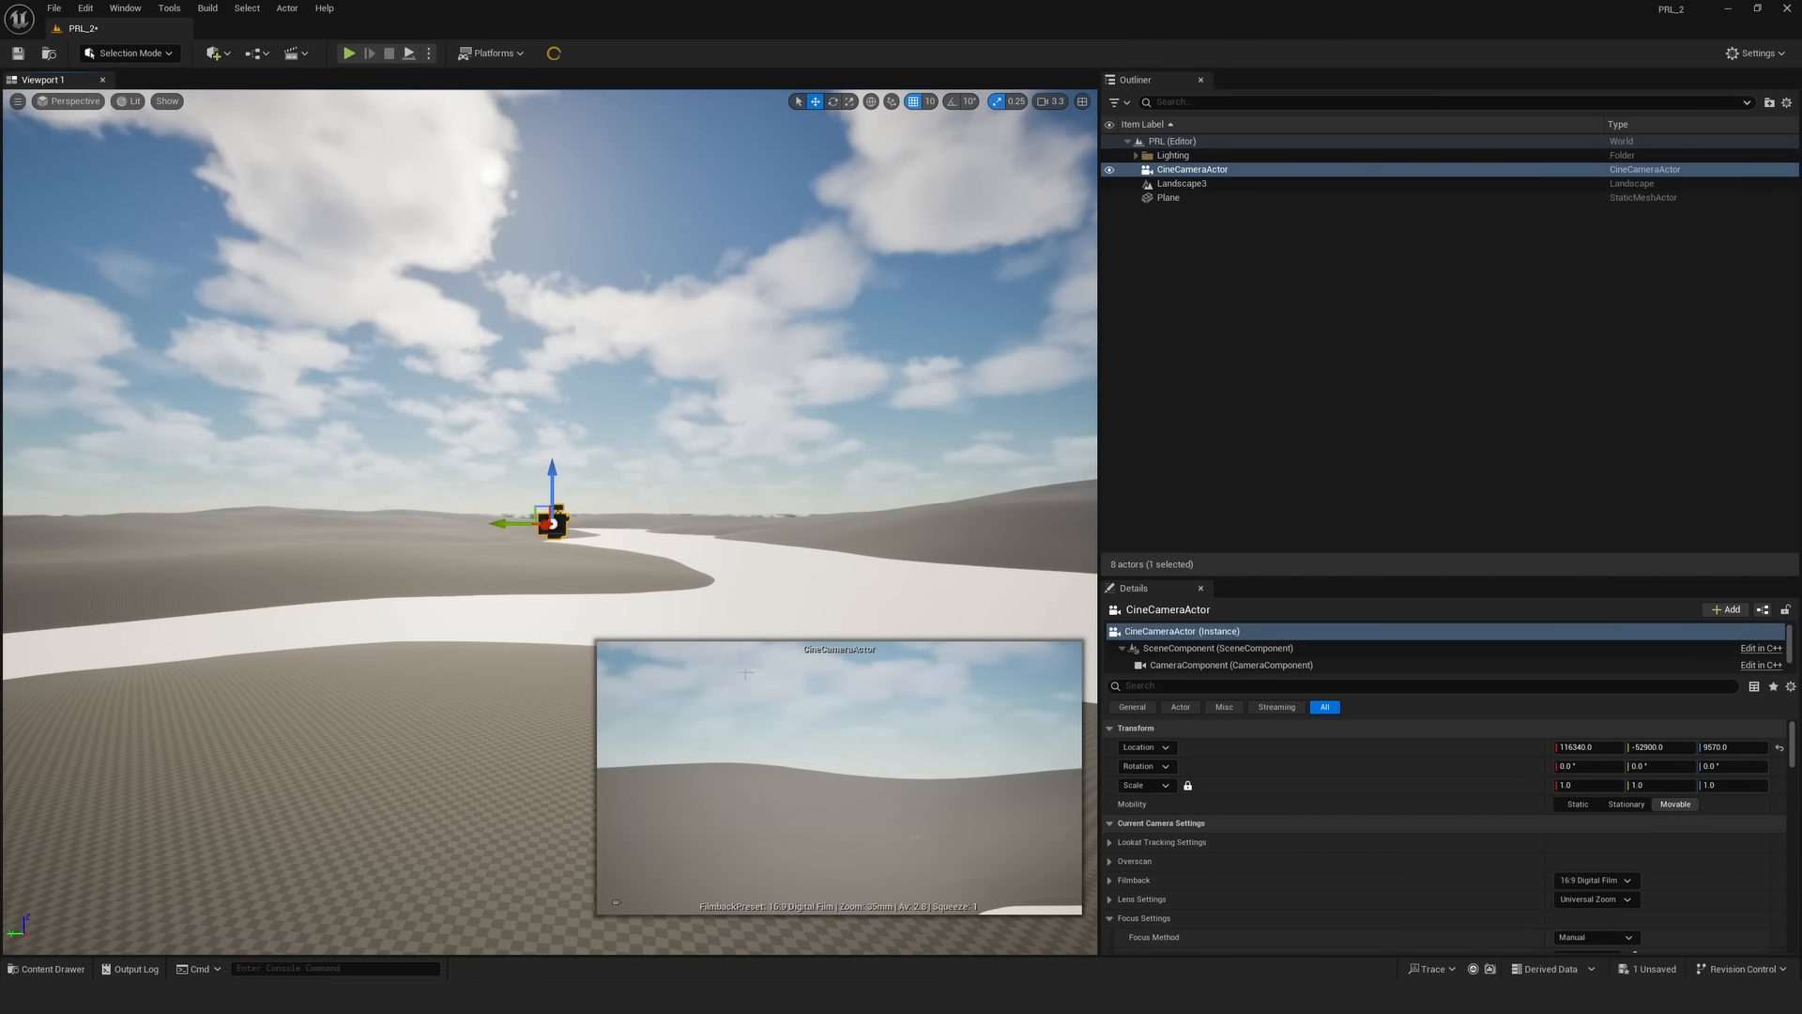
- Pilot the CineCameraActor and aim it down the river valley, from about X 147594, Y -54970, Z 10063
mouse_move(550, 522)
right_down()
mouse_move(550, 694)
mouse_move(549, 513)
right_up()
key(w)
key(q)
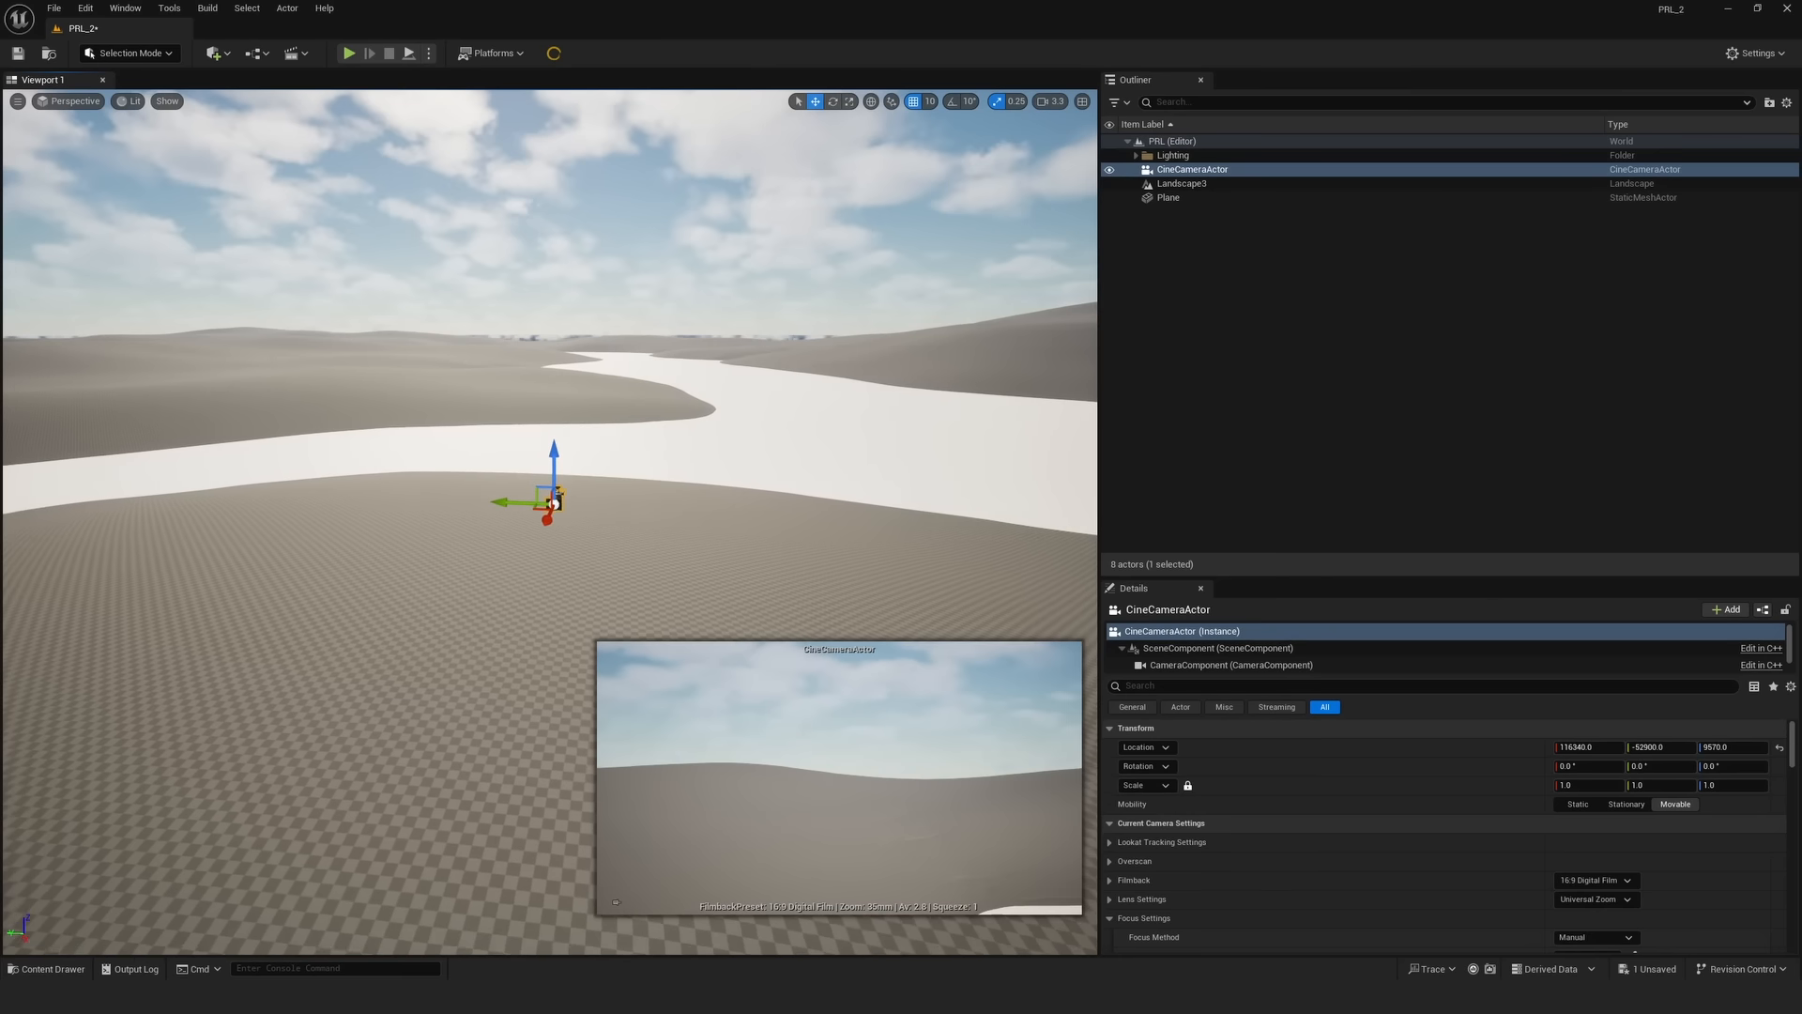
right_click(561, 503)
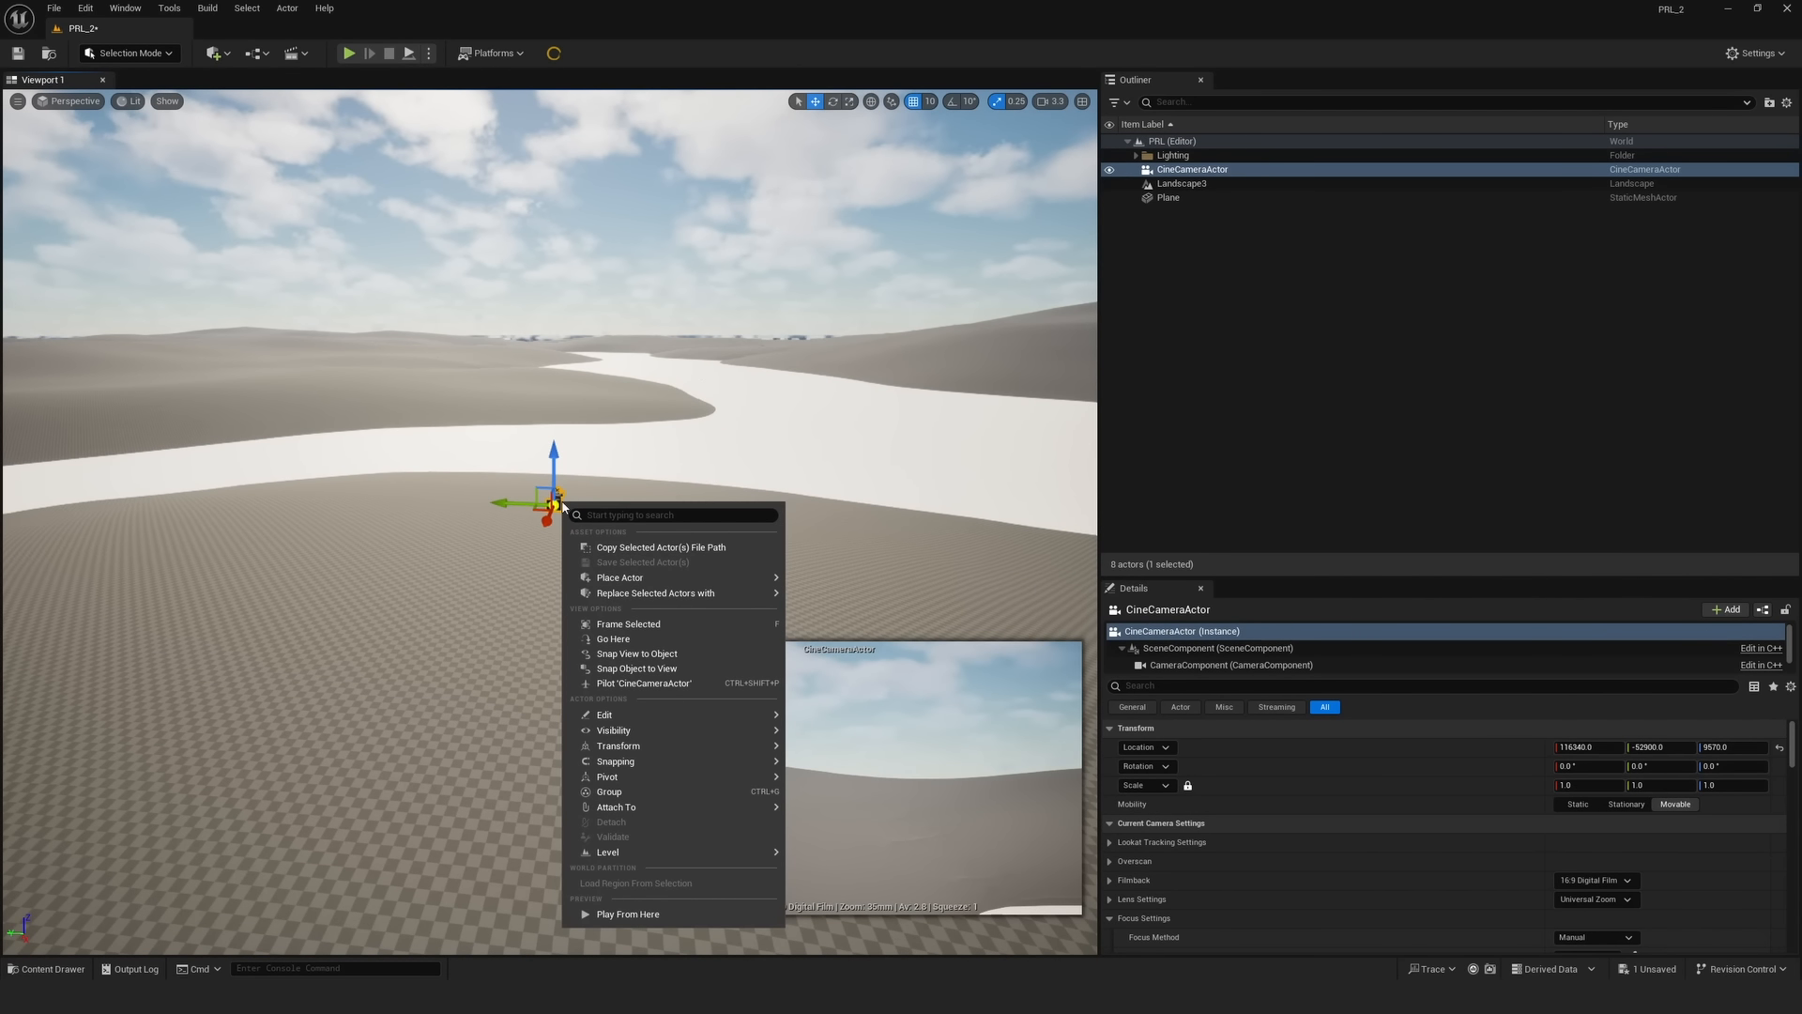
click(631, 683)
key(s)
right_drag(550, 522, 906, 519)
key(s)
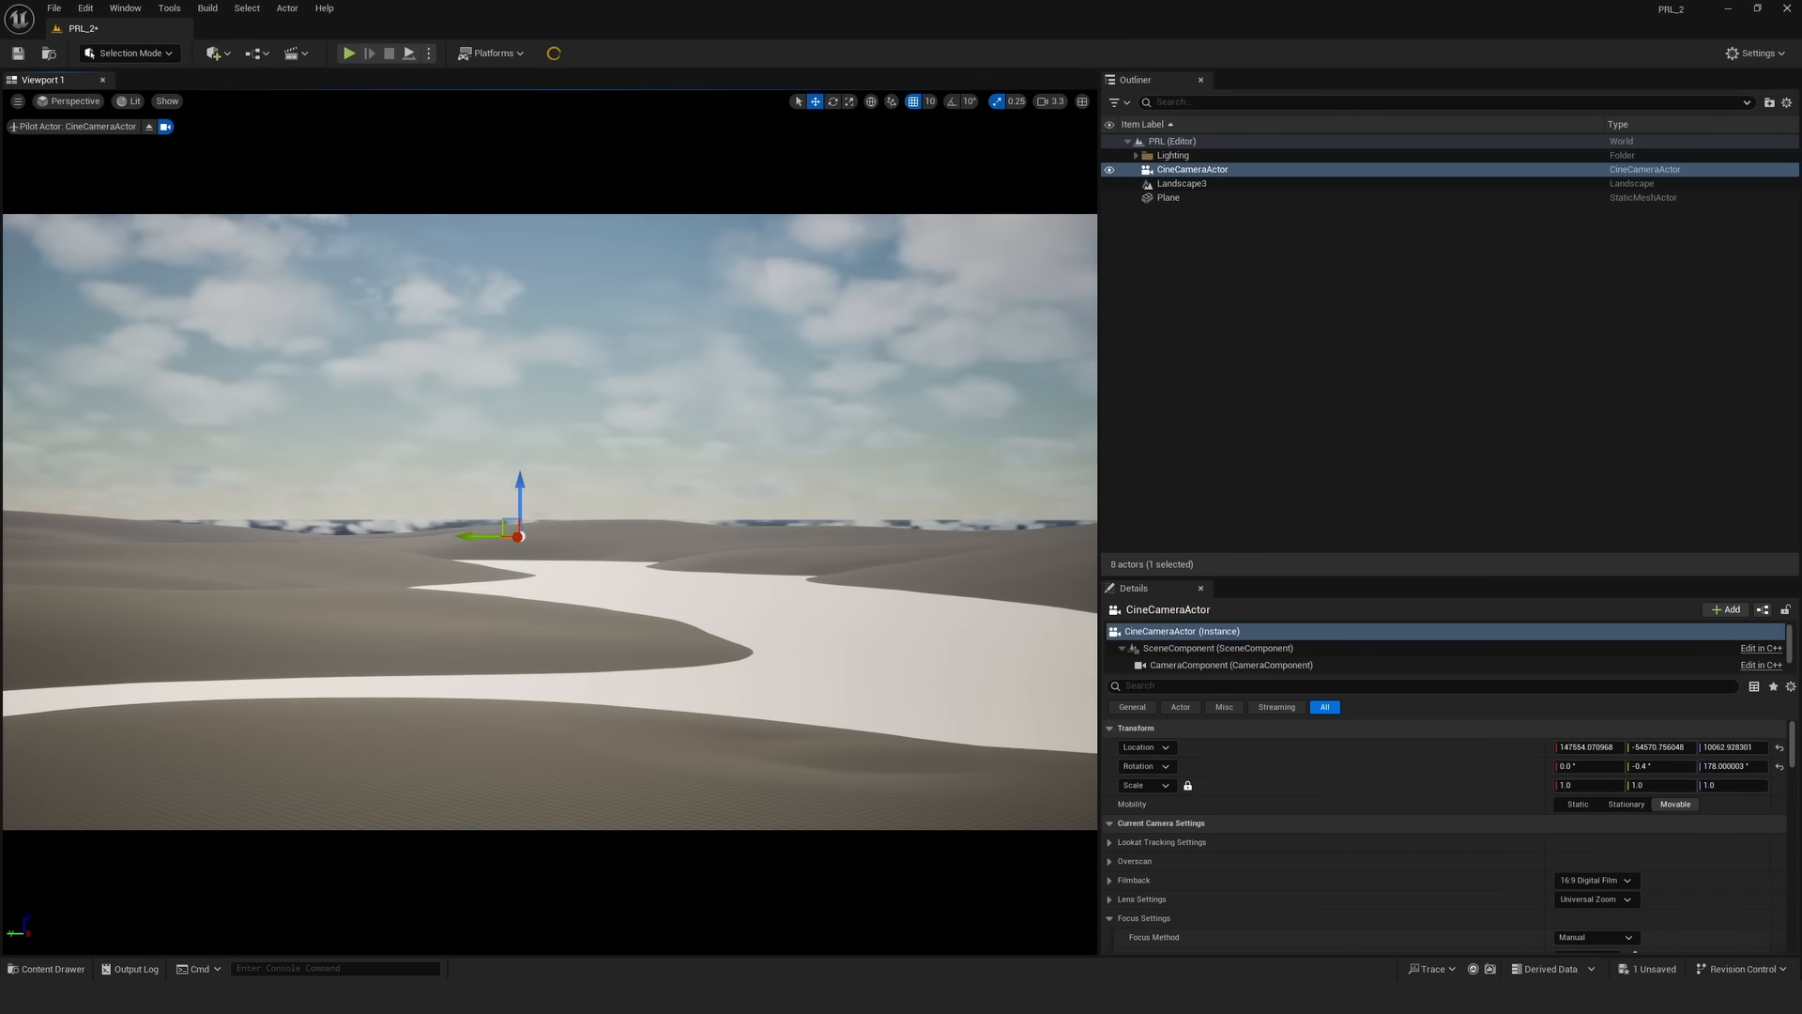
- Set the camera's filmback to 16:9 DSLR and its current aperture to 22
click(1595, 879)
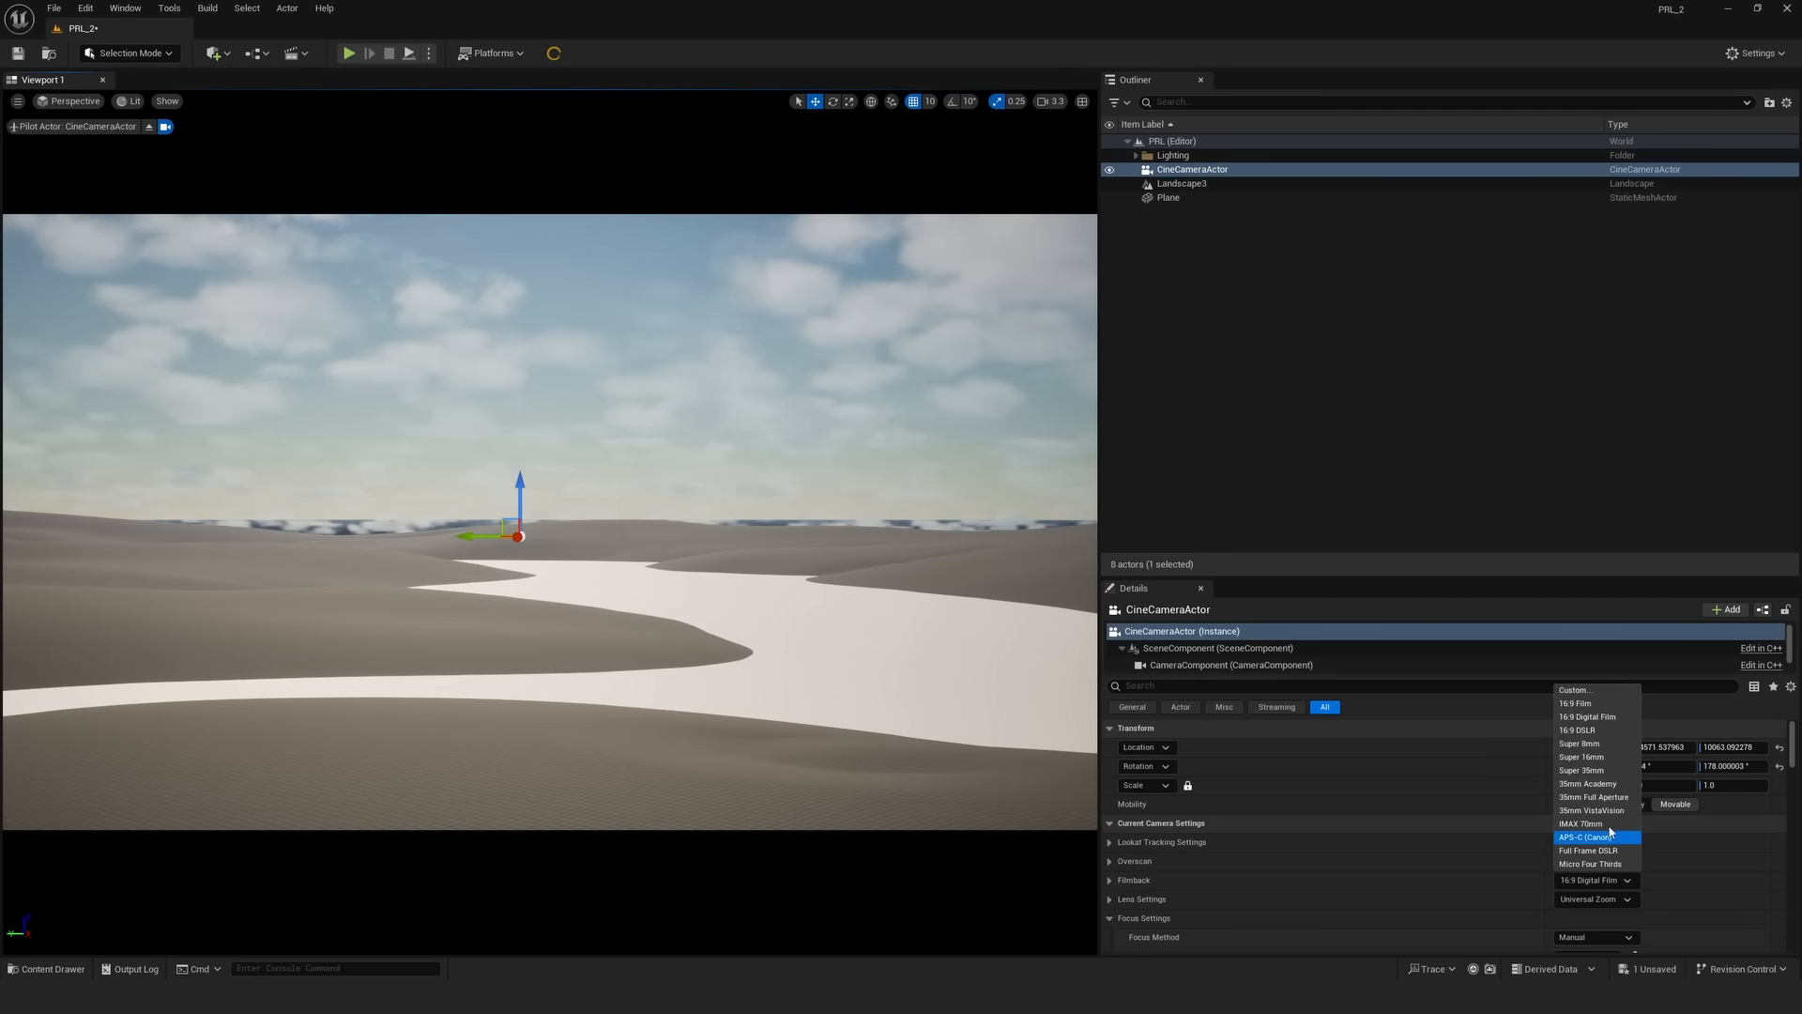
click(1595, 729)
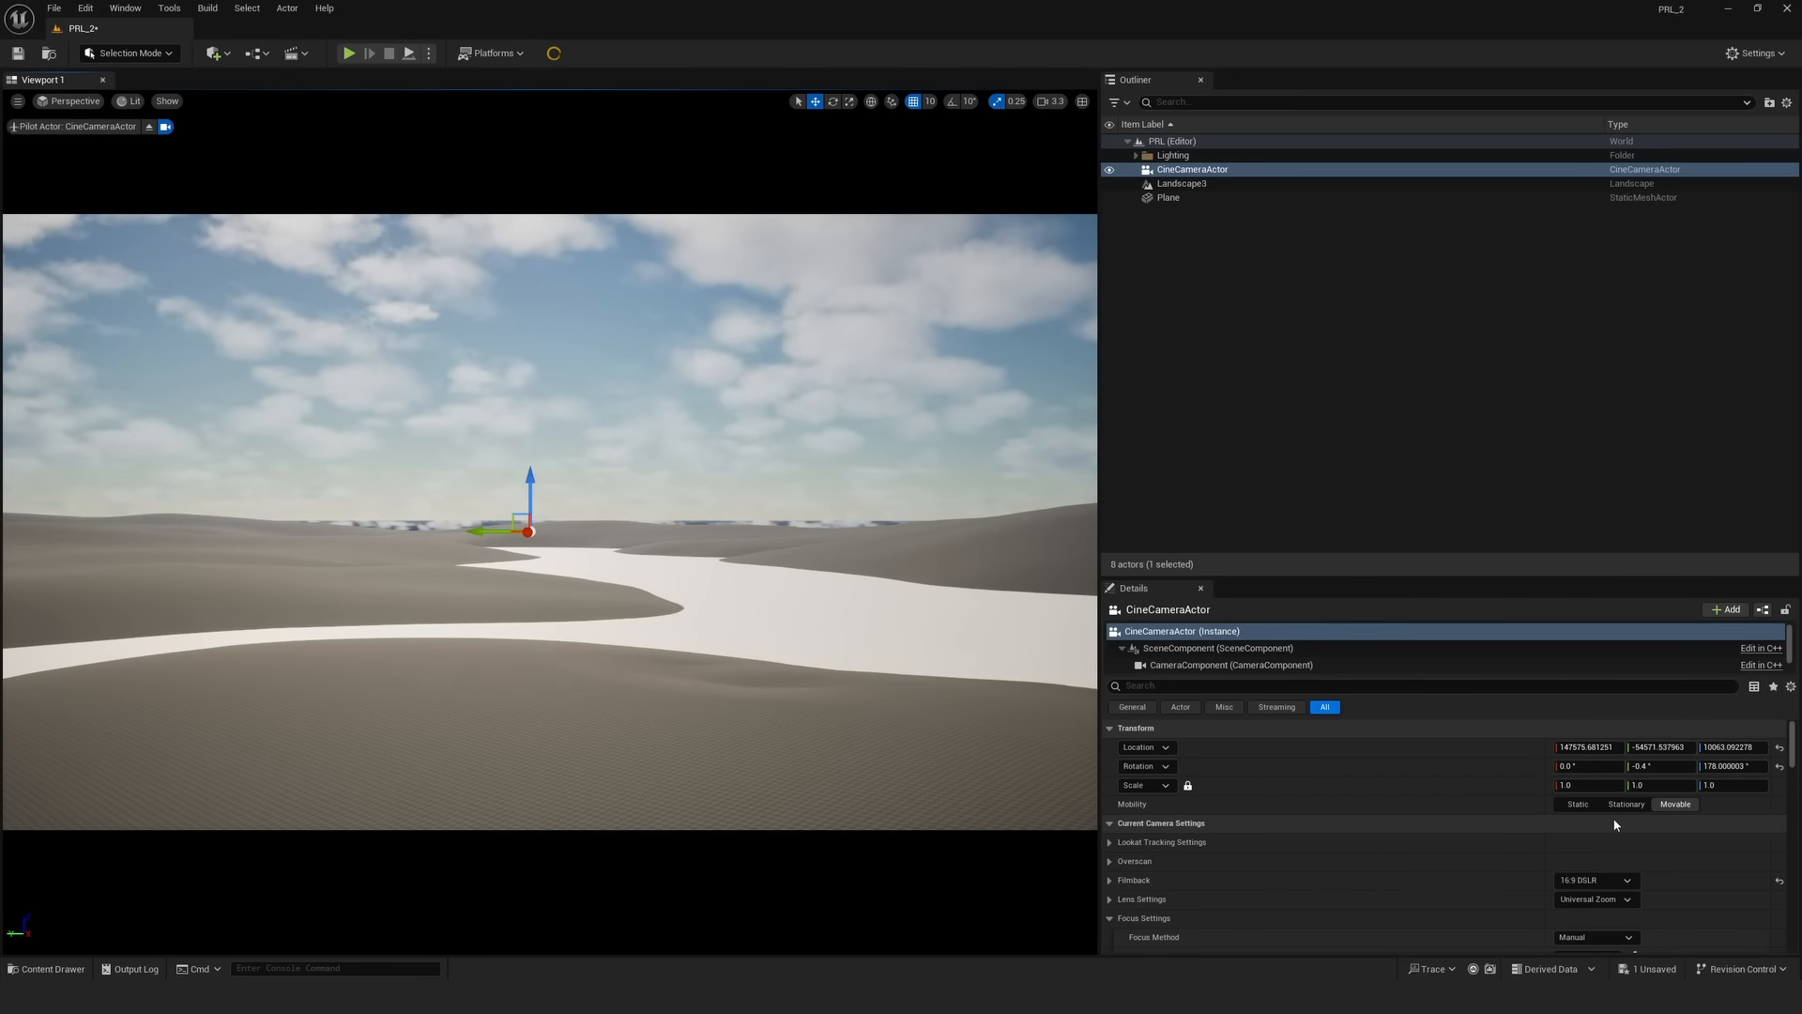
scroll(1617, 815, down, 3)
scroll(1617, 814, down, 3)
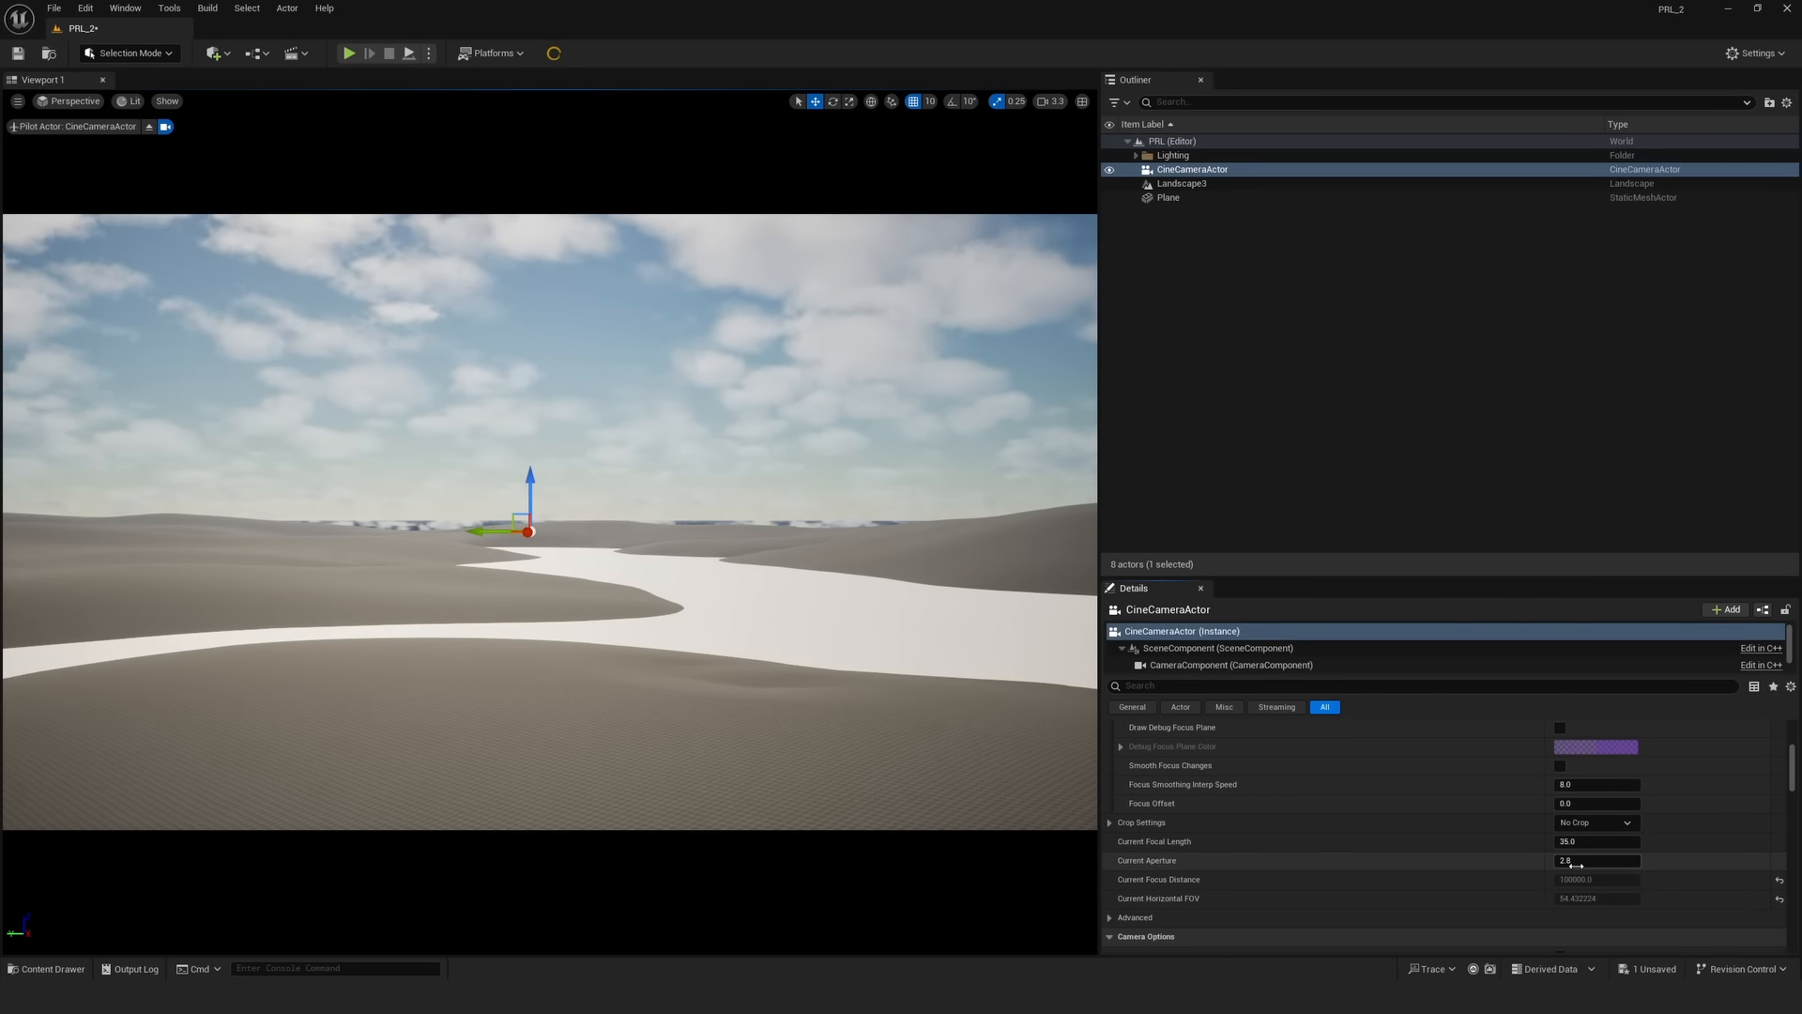
drag(1595, 860, 1671, 861)
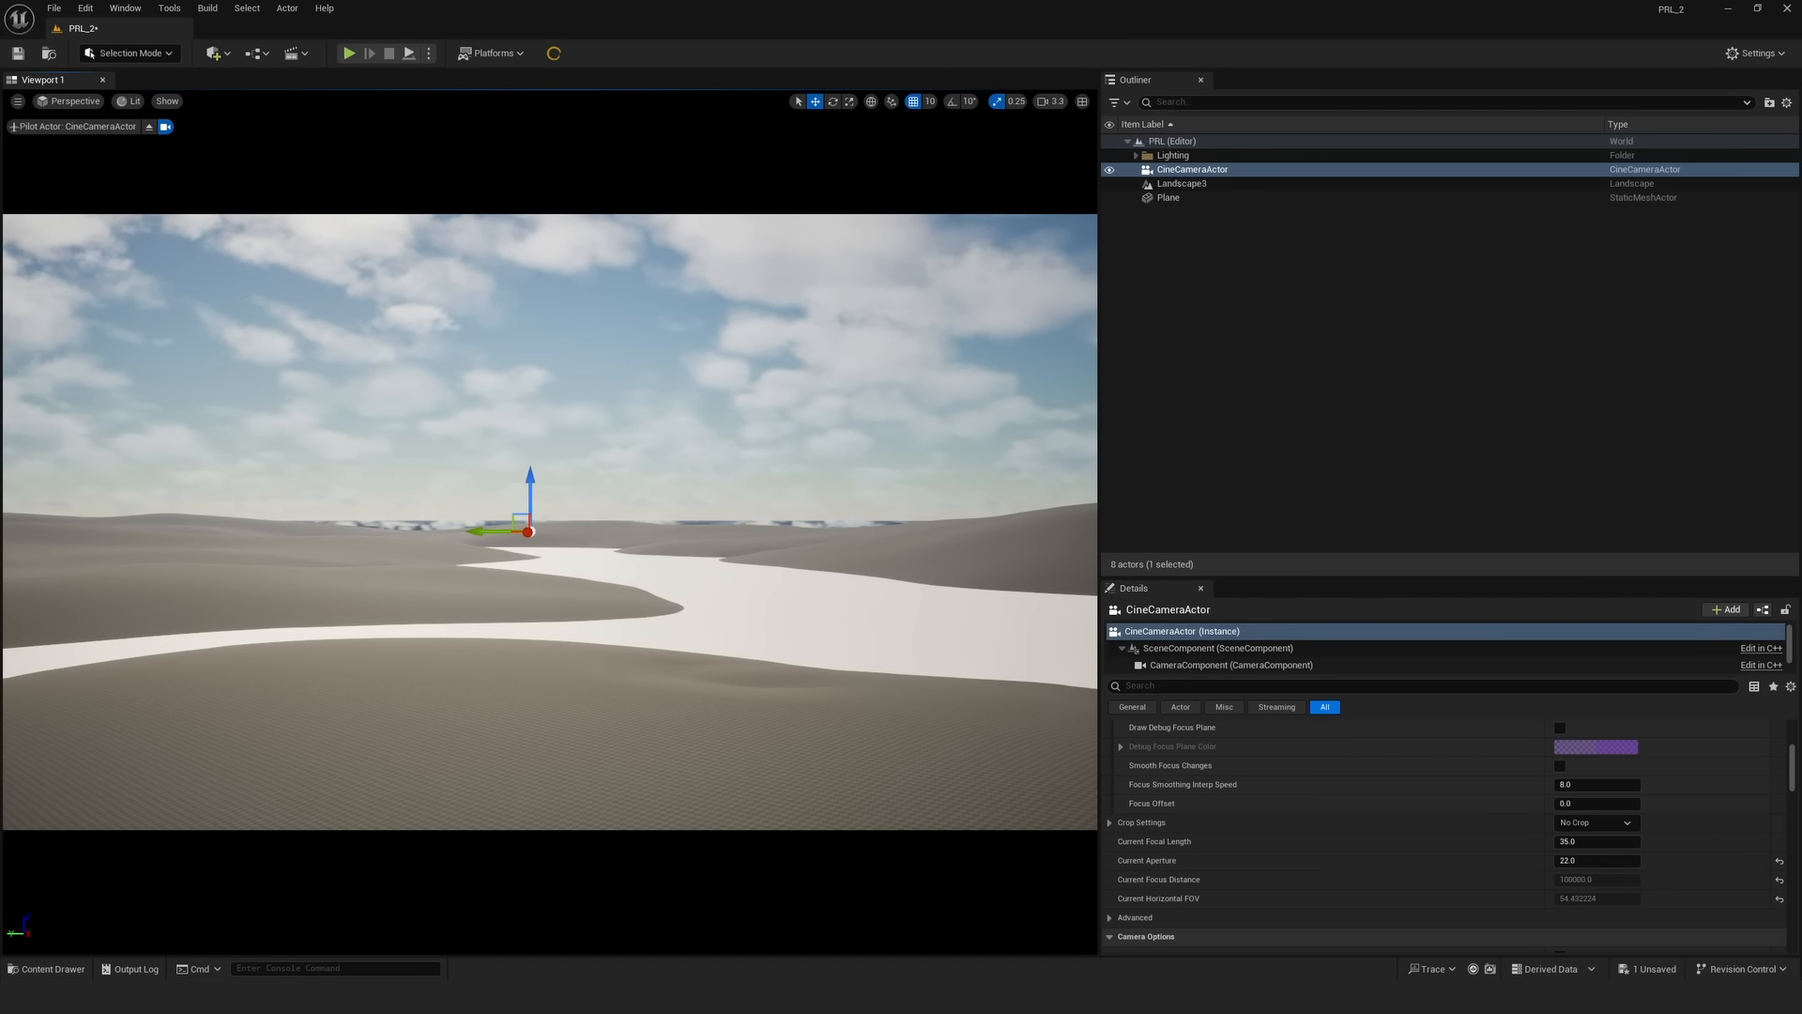
- Fly the piloted camera to a low viewpoint near the riverbank, framing the river across the shot, and stop piloting it
key(w)
scroll(550, 521, down, 3)
key(s)
scroll(550, 521, down, 2)
key(w)
right_drag(550, 521, 551, 474)
key(w)
key(e)
key(q)
key(e)
key(e)
key(w)
key(e)
key(q)
right_drag(572, 633, 555, 619)
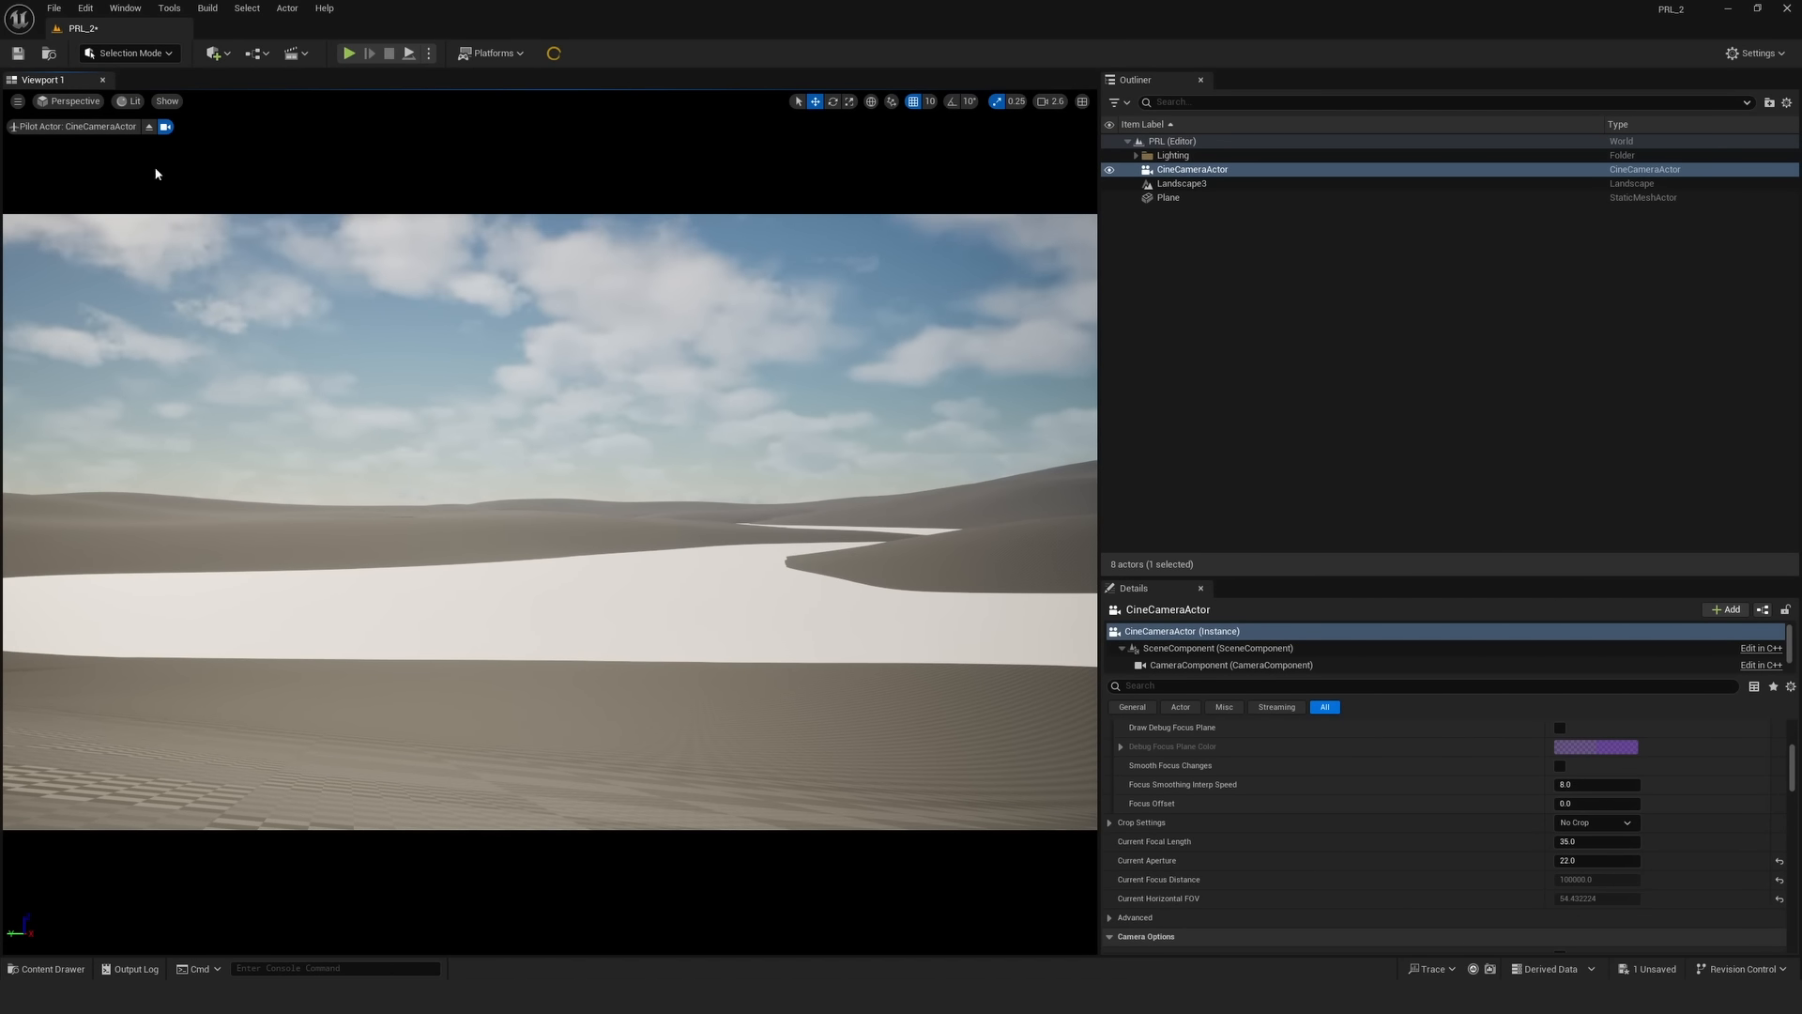
click(149, 127)
- Search the project content for "mann" and place ABP_Manny on the ground beside the camera
right_drag(593, 879, 592, 911)
key(w)
double_click(1211, 169)
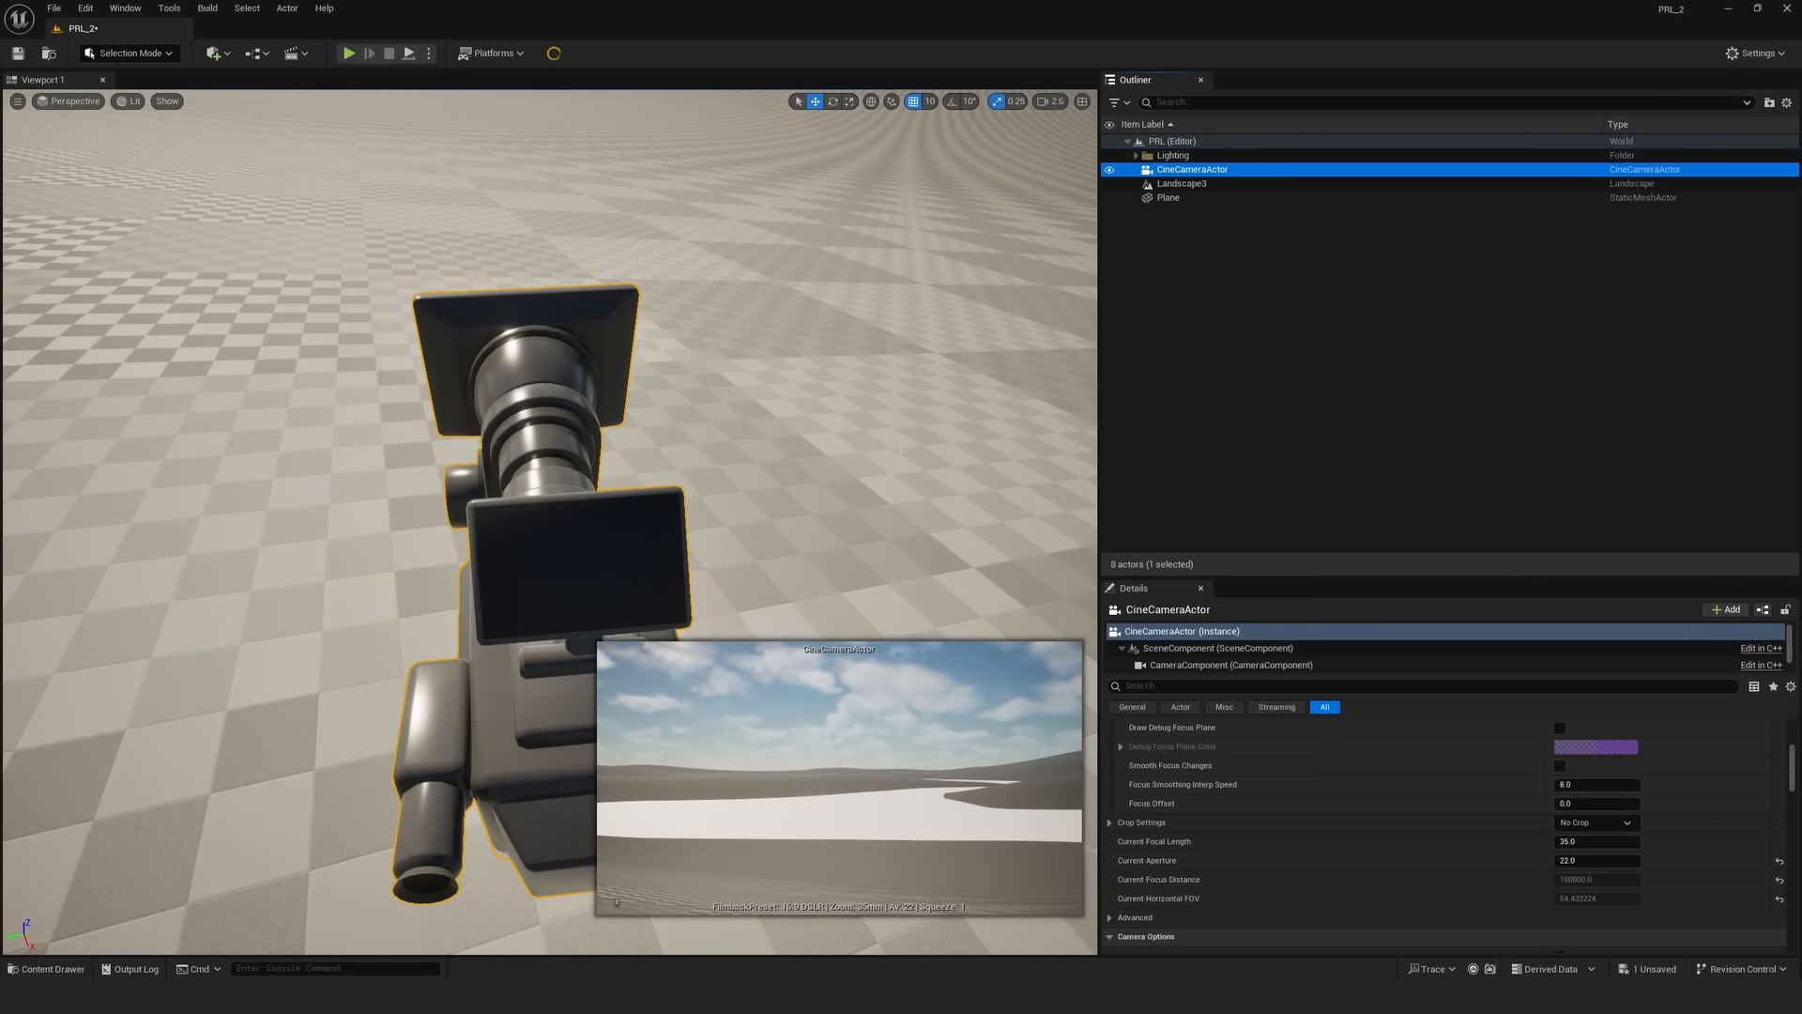
alt+right_drag(676, 536, 801, 465)
key(ctrl+space)
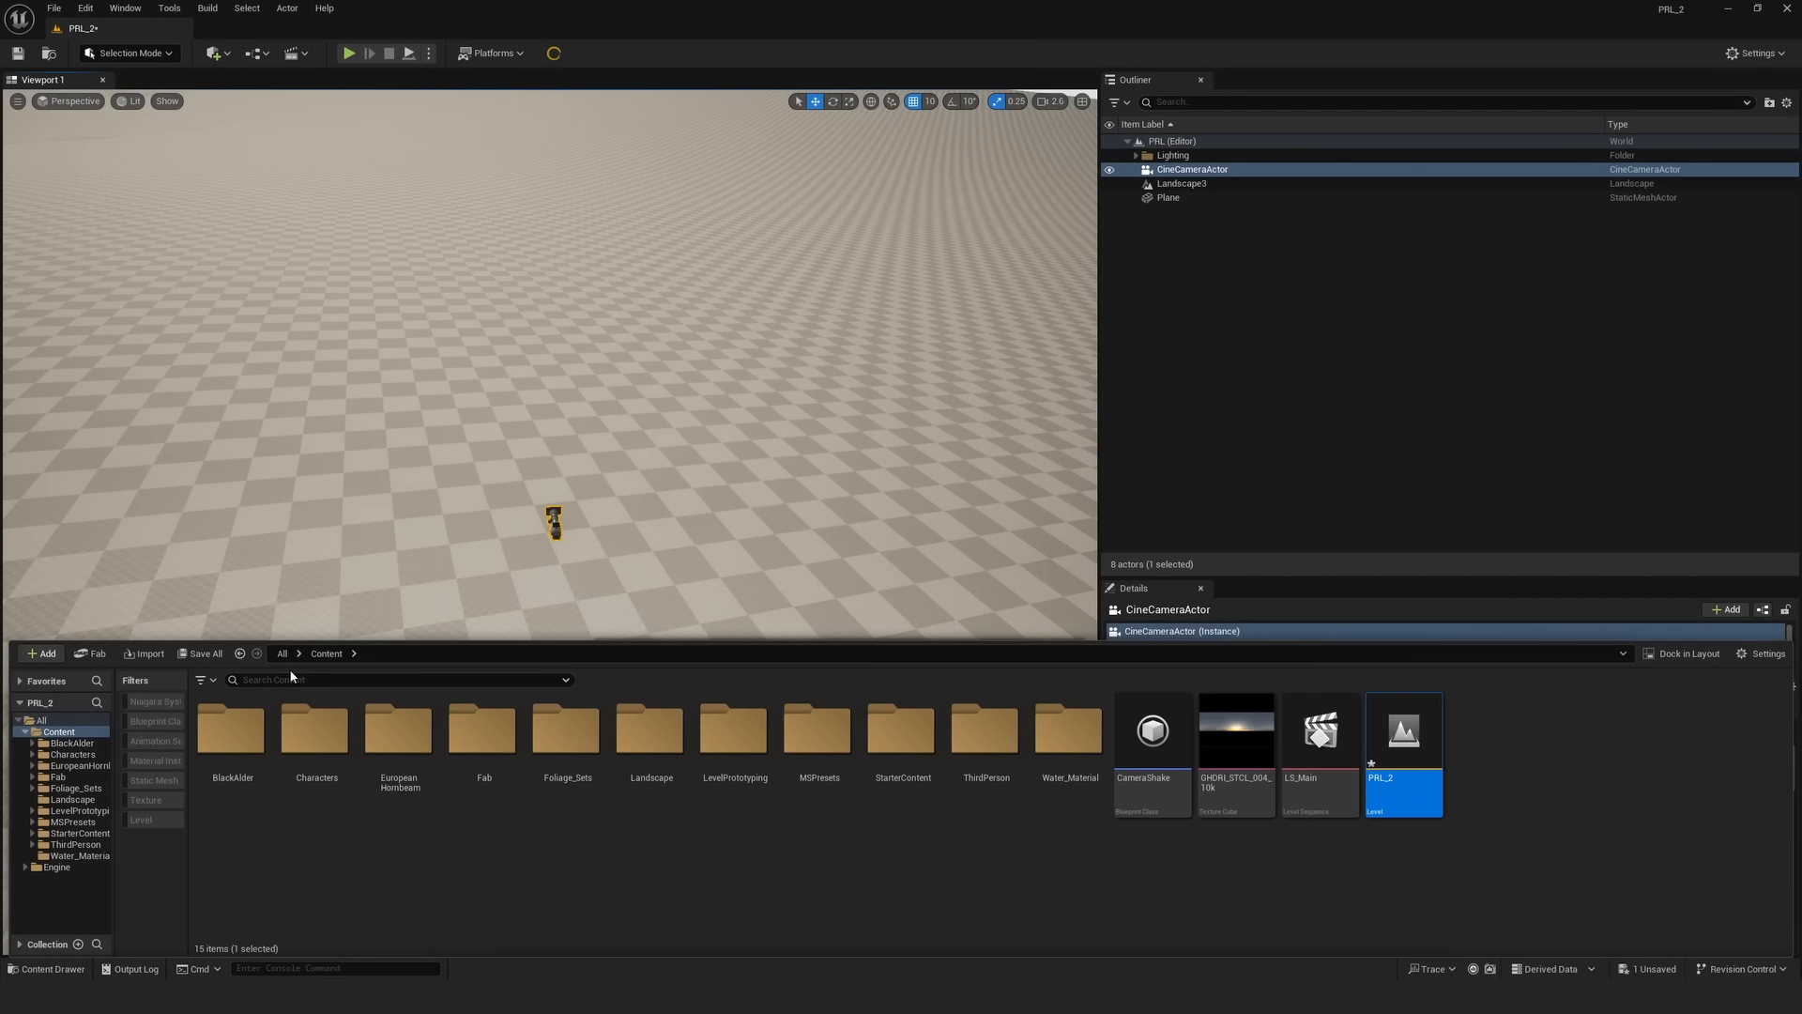
text(mann)
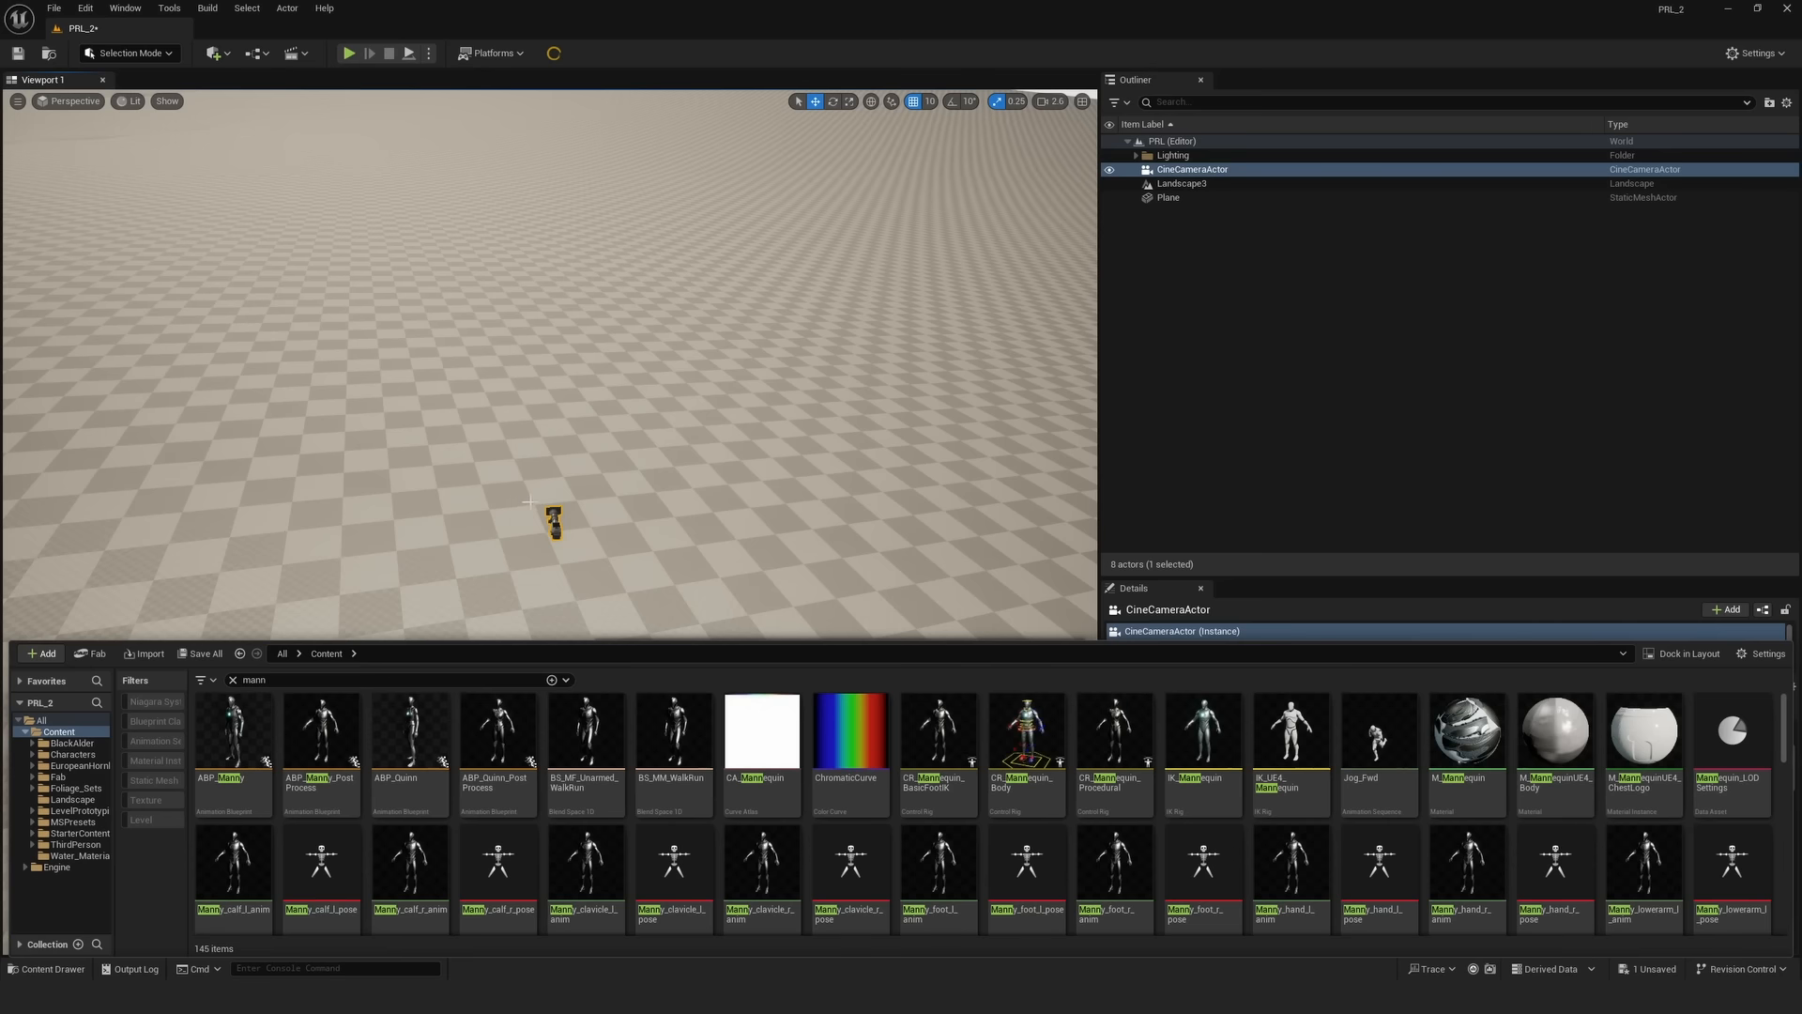
drag(238, 733, 518, 499)
- Position ABP_Manny in front of the camera and rotate it to face away toward the river
key(w)
right_drag(518, 499, 511, 359)
scroll(515, 498, down, 2)
key(s)
scroll(511, 403, down, 1)
key(e)
drag(496, 533, 533, 448)
key(w)
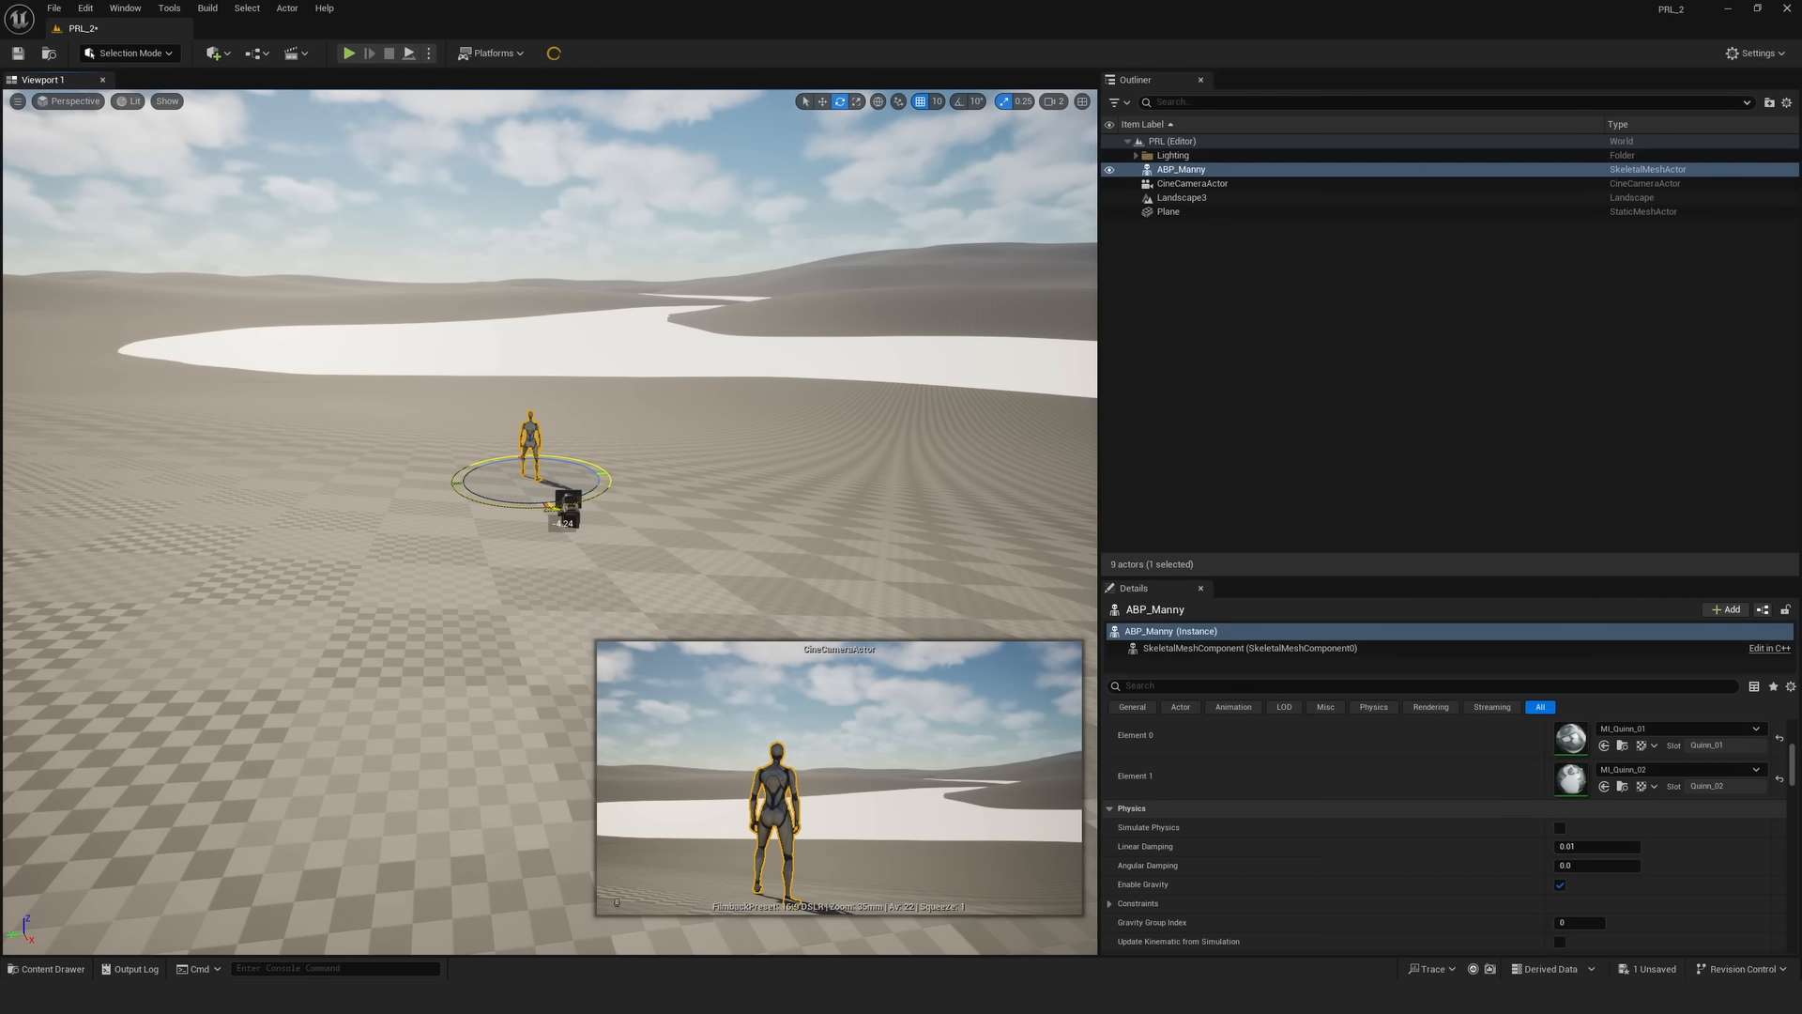
- Pilot the CineCameraActor again and adjust its framing of the riverbank and dunes
right_click(586, 509)
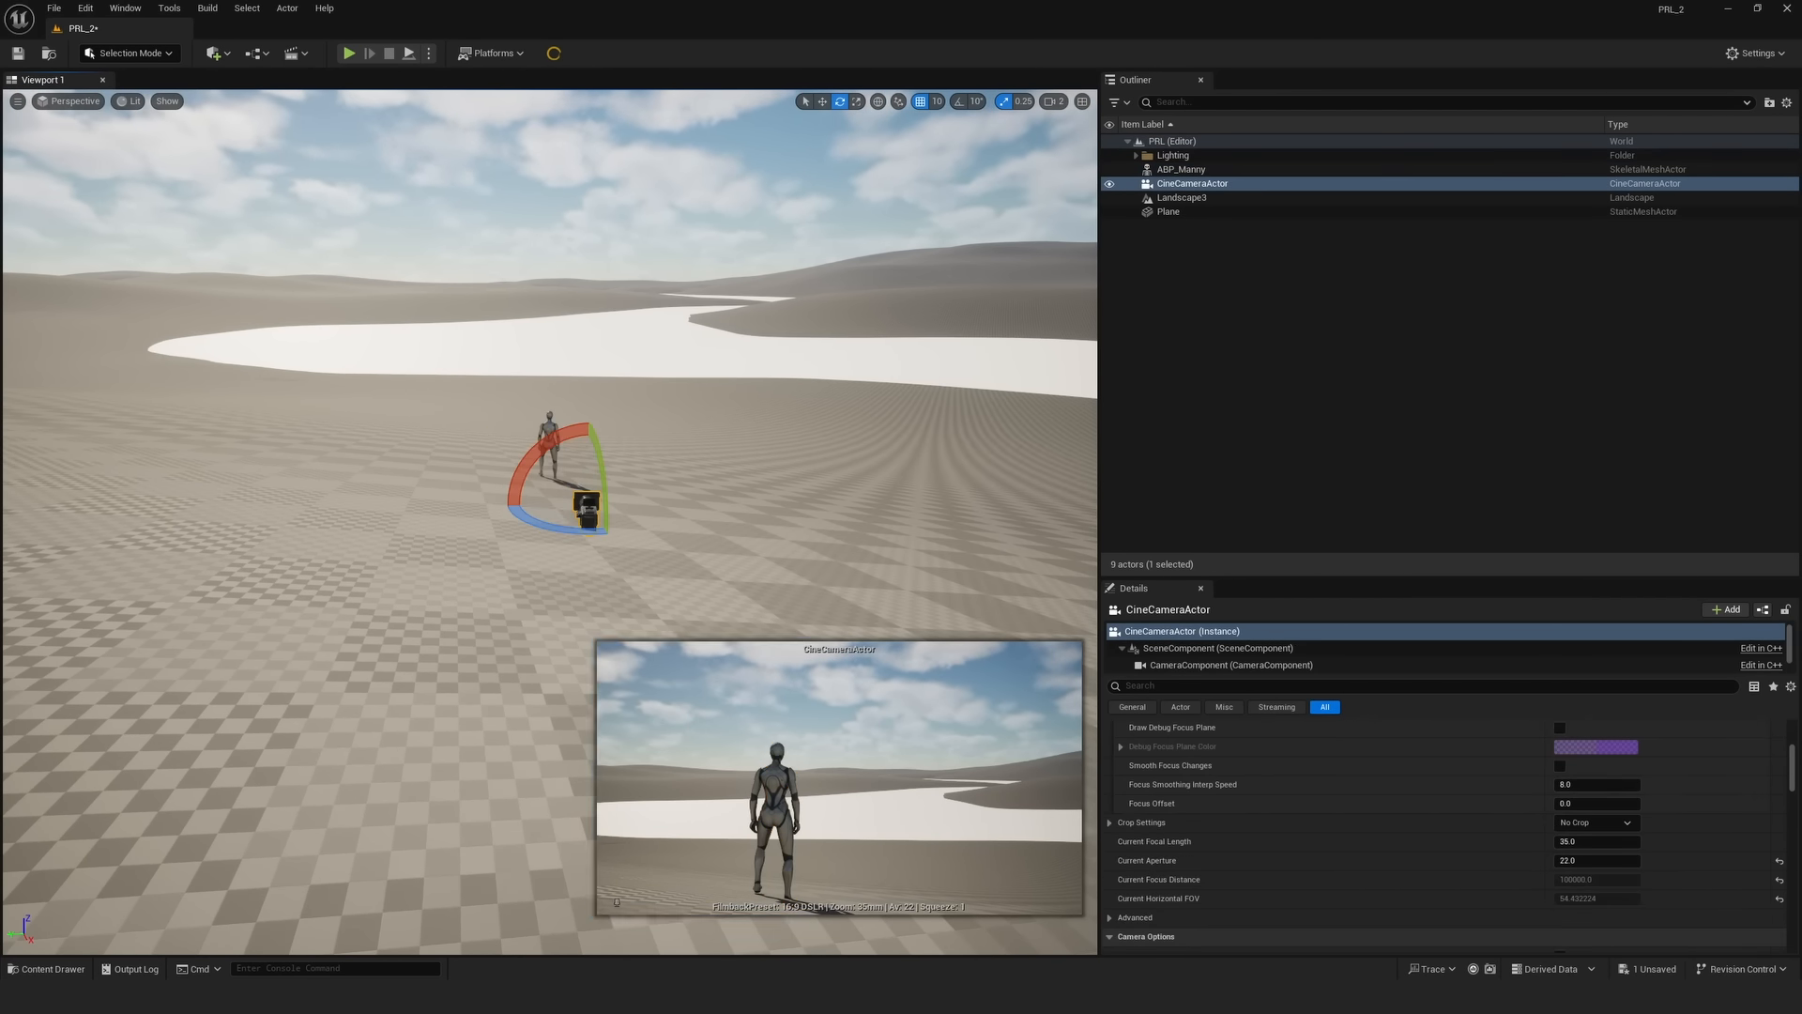
click(664, 695)
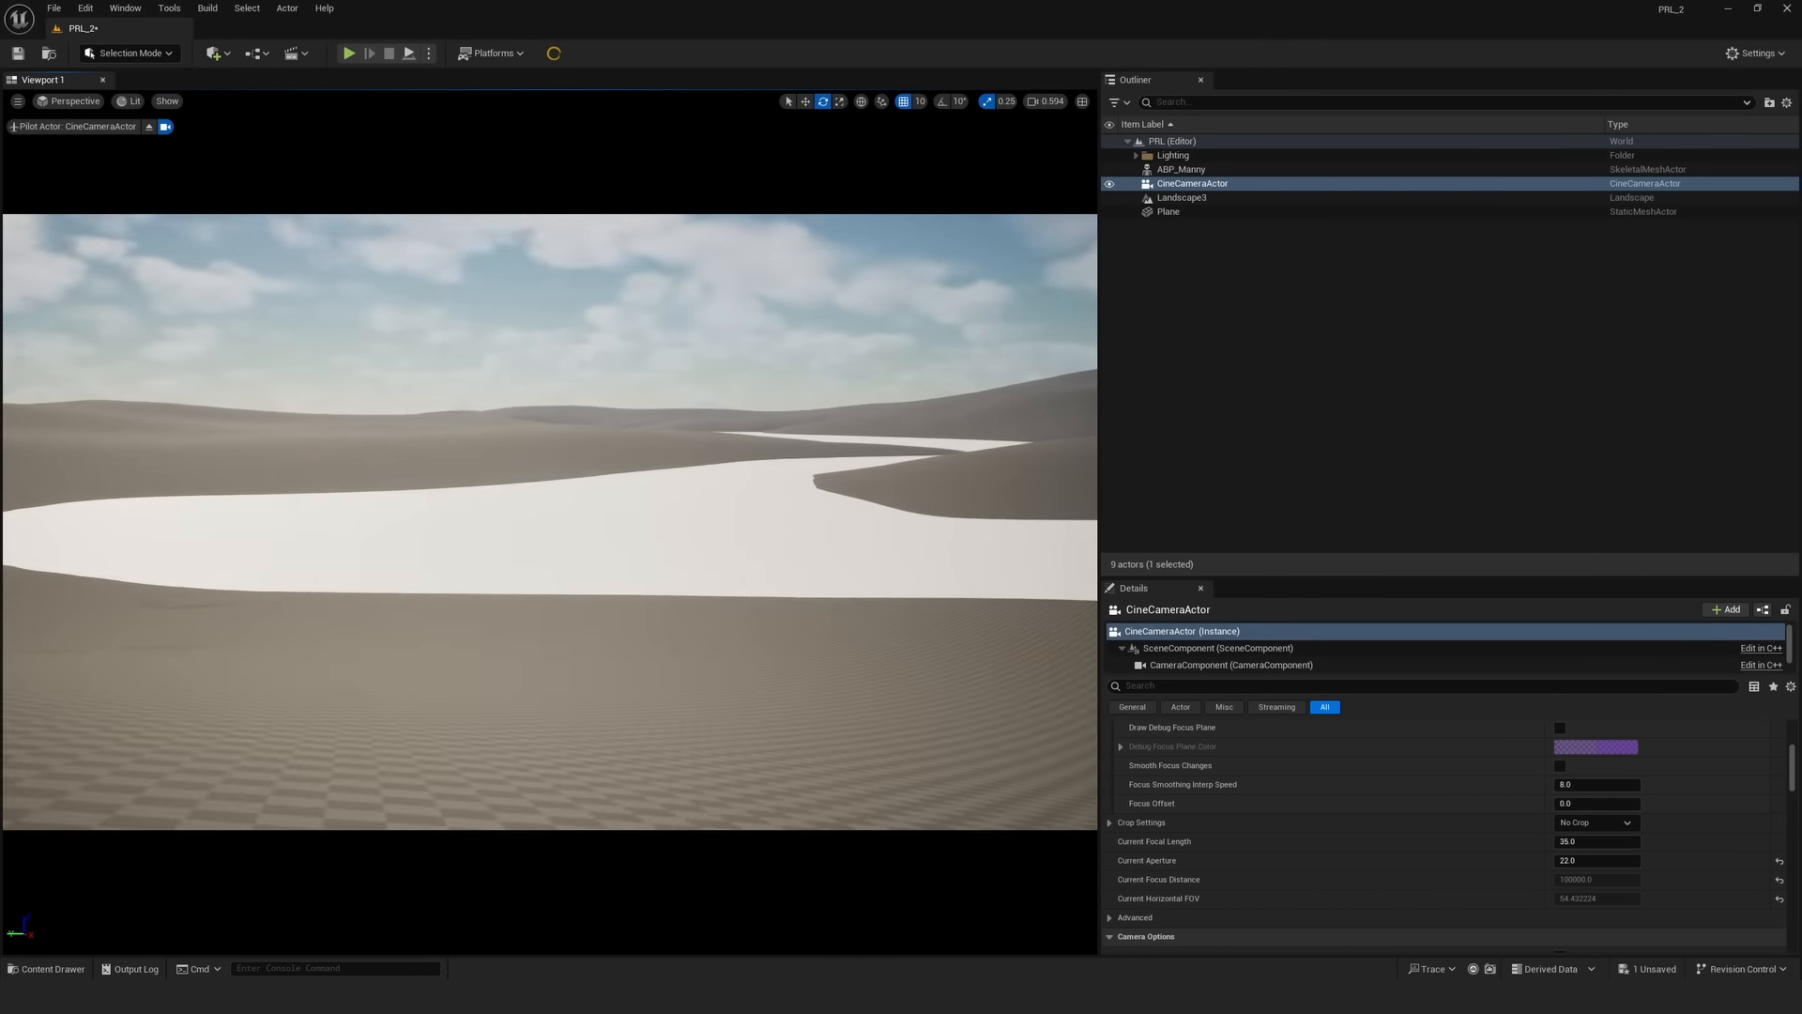
right_drag(663, 695, 664, 577)
key(w)
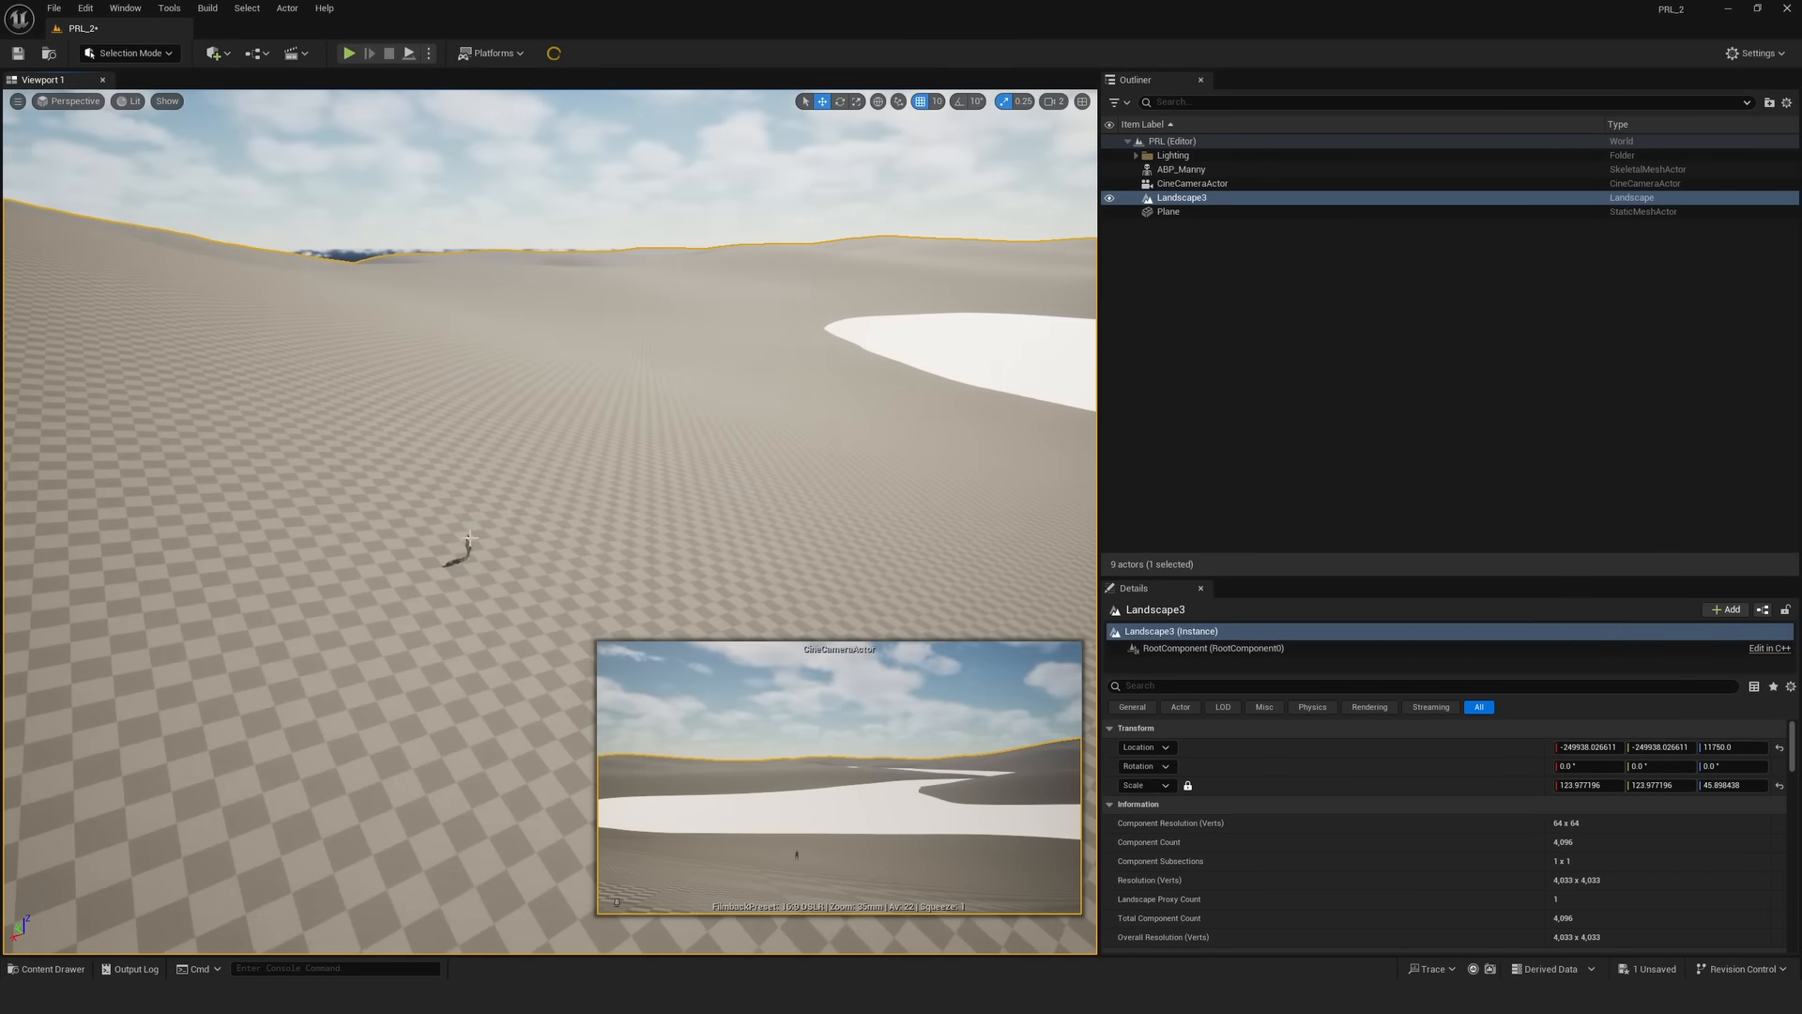
- Reposition ABP_Manny close in front of the camera, at about X 178580, Y 9490, Z 6900
click(1181, 169)
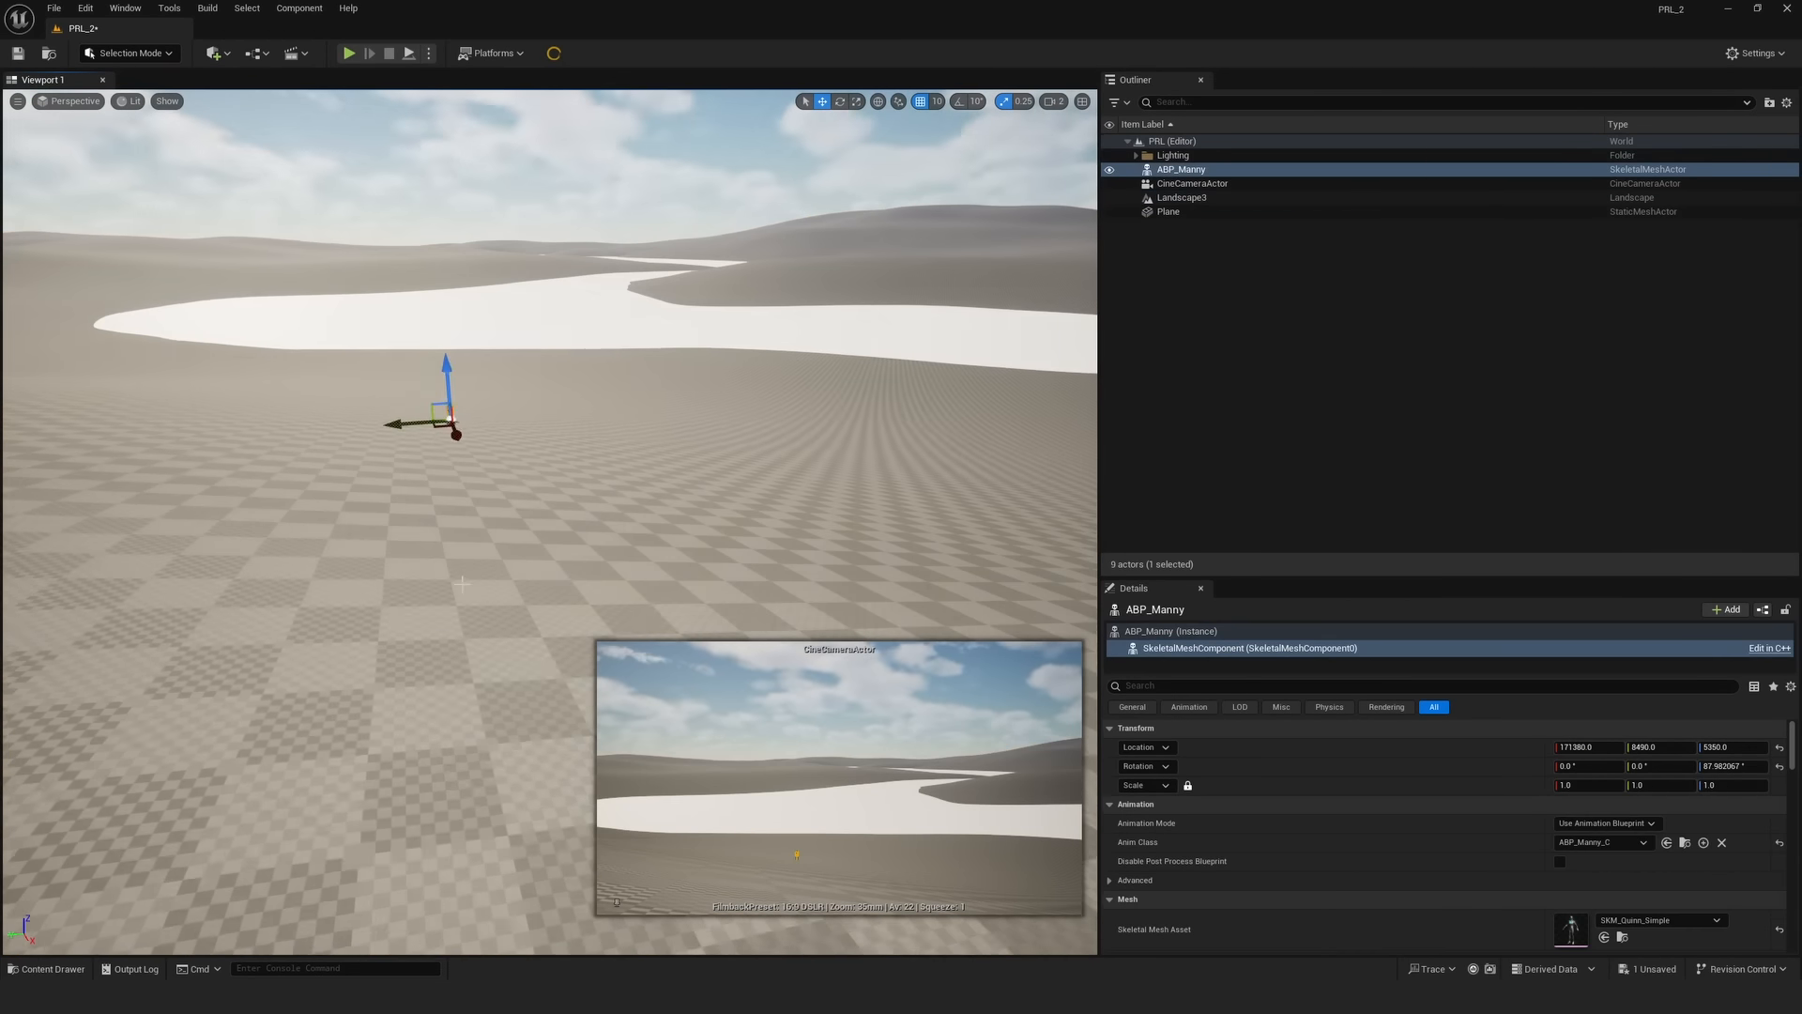
key(Delete)
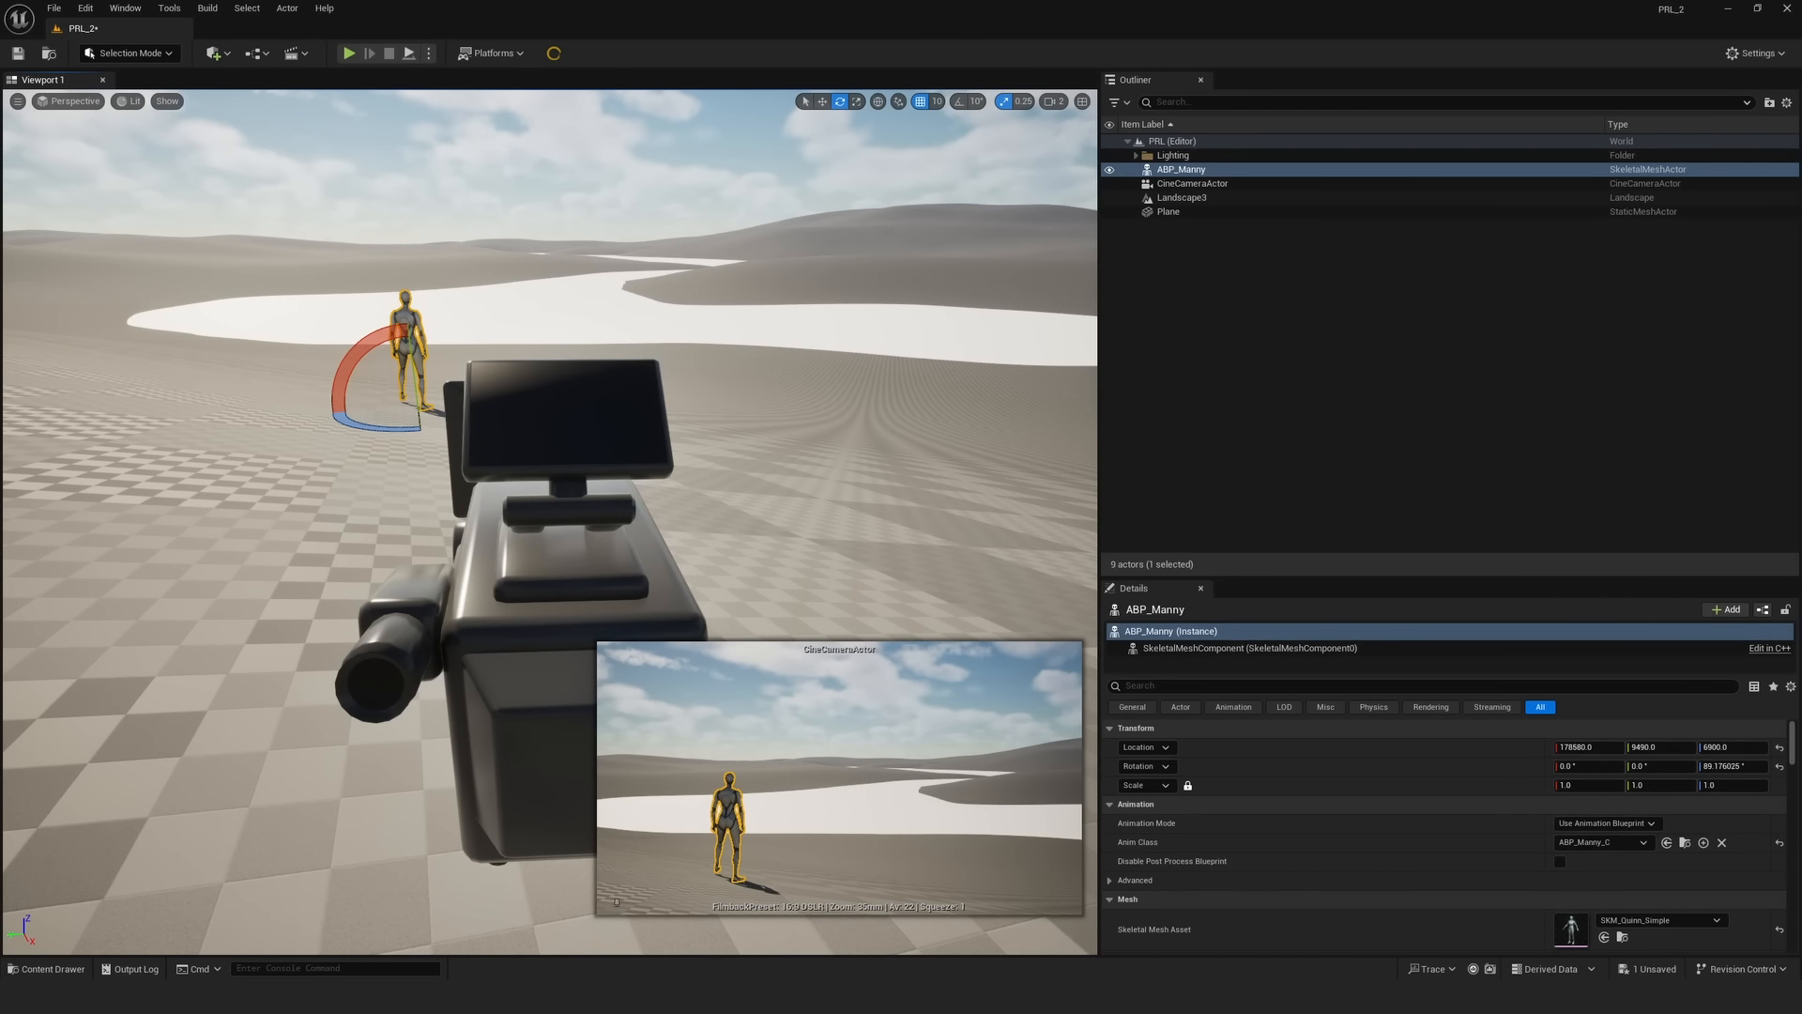
click(796, 307)
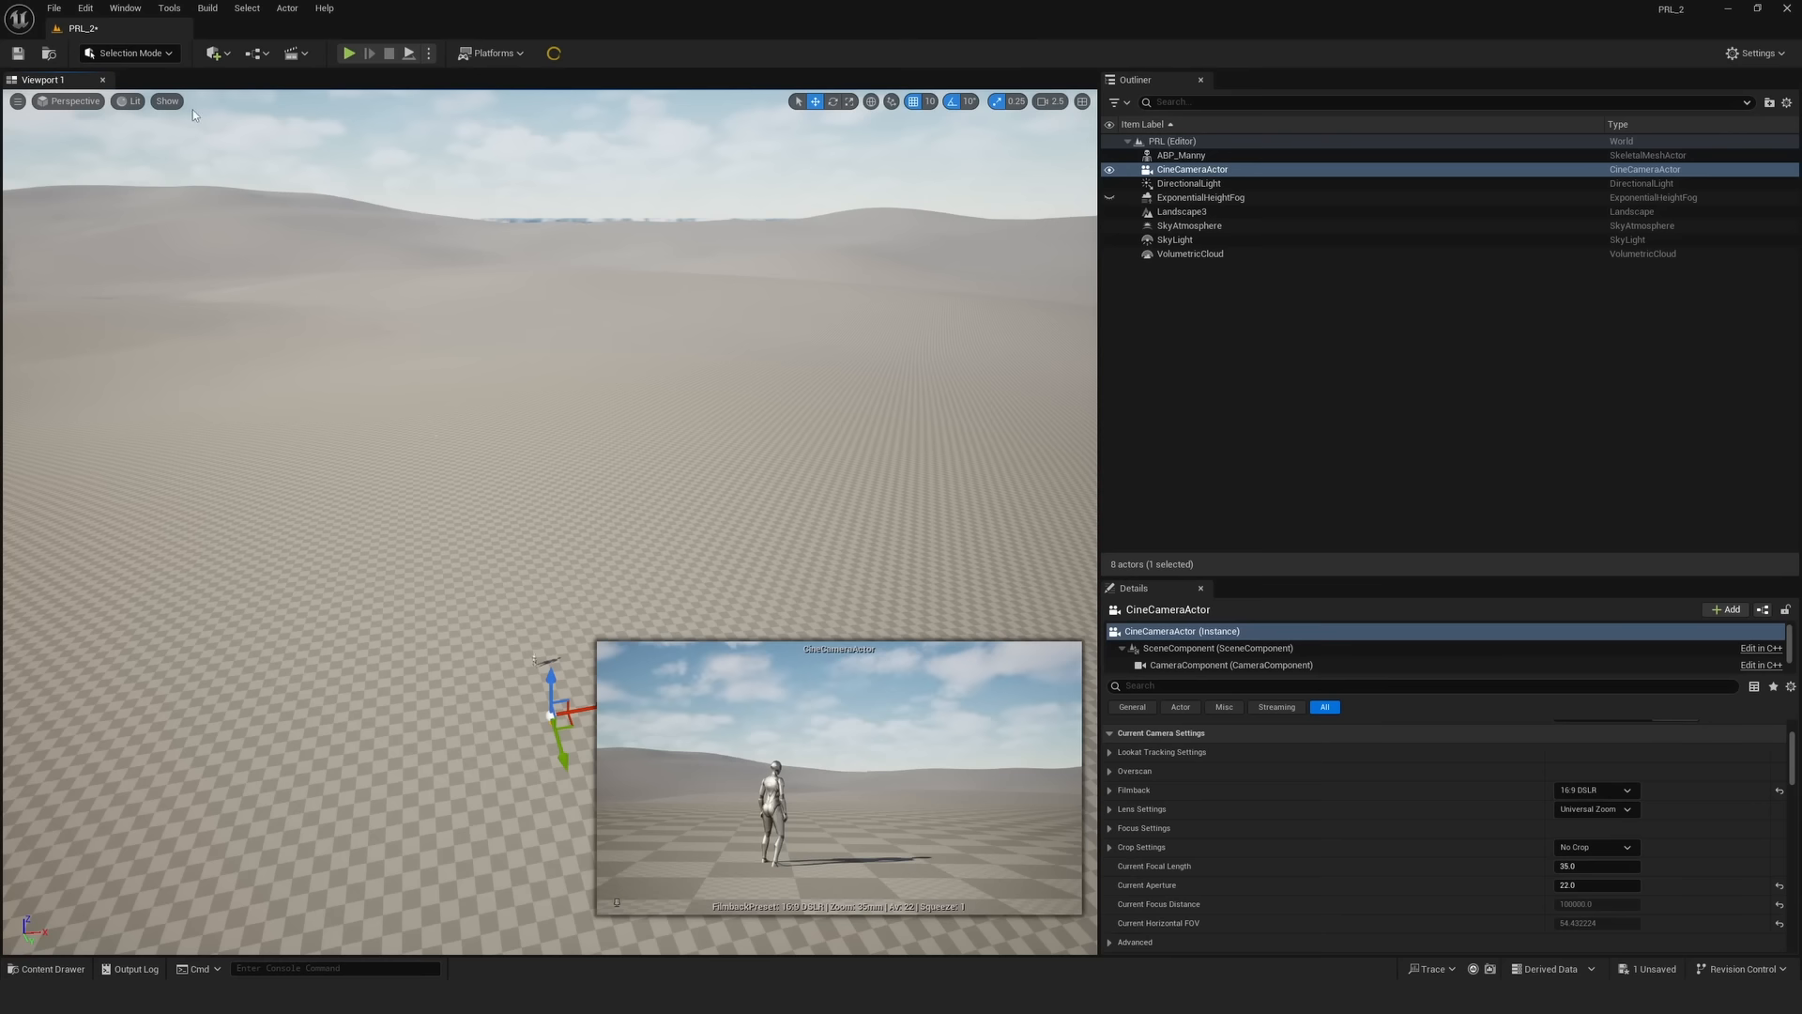
- Open the Fab marketplace, search for "quixel" and open the European Hornbeam product page
click(125, 9)
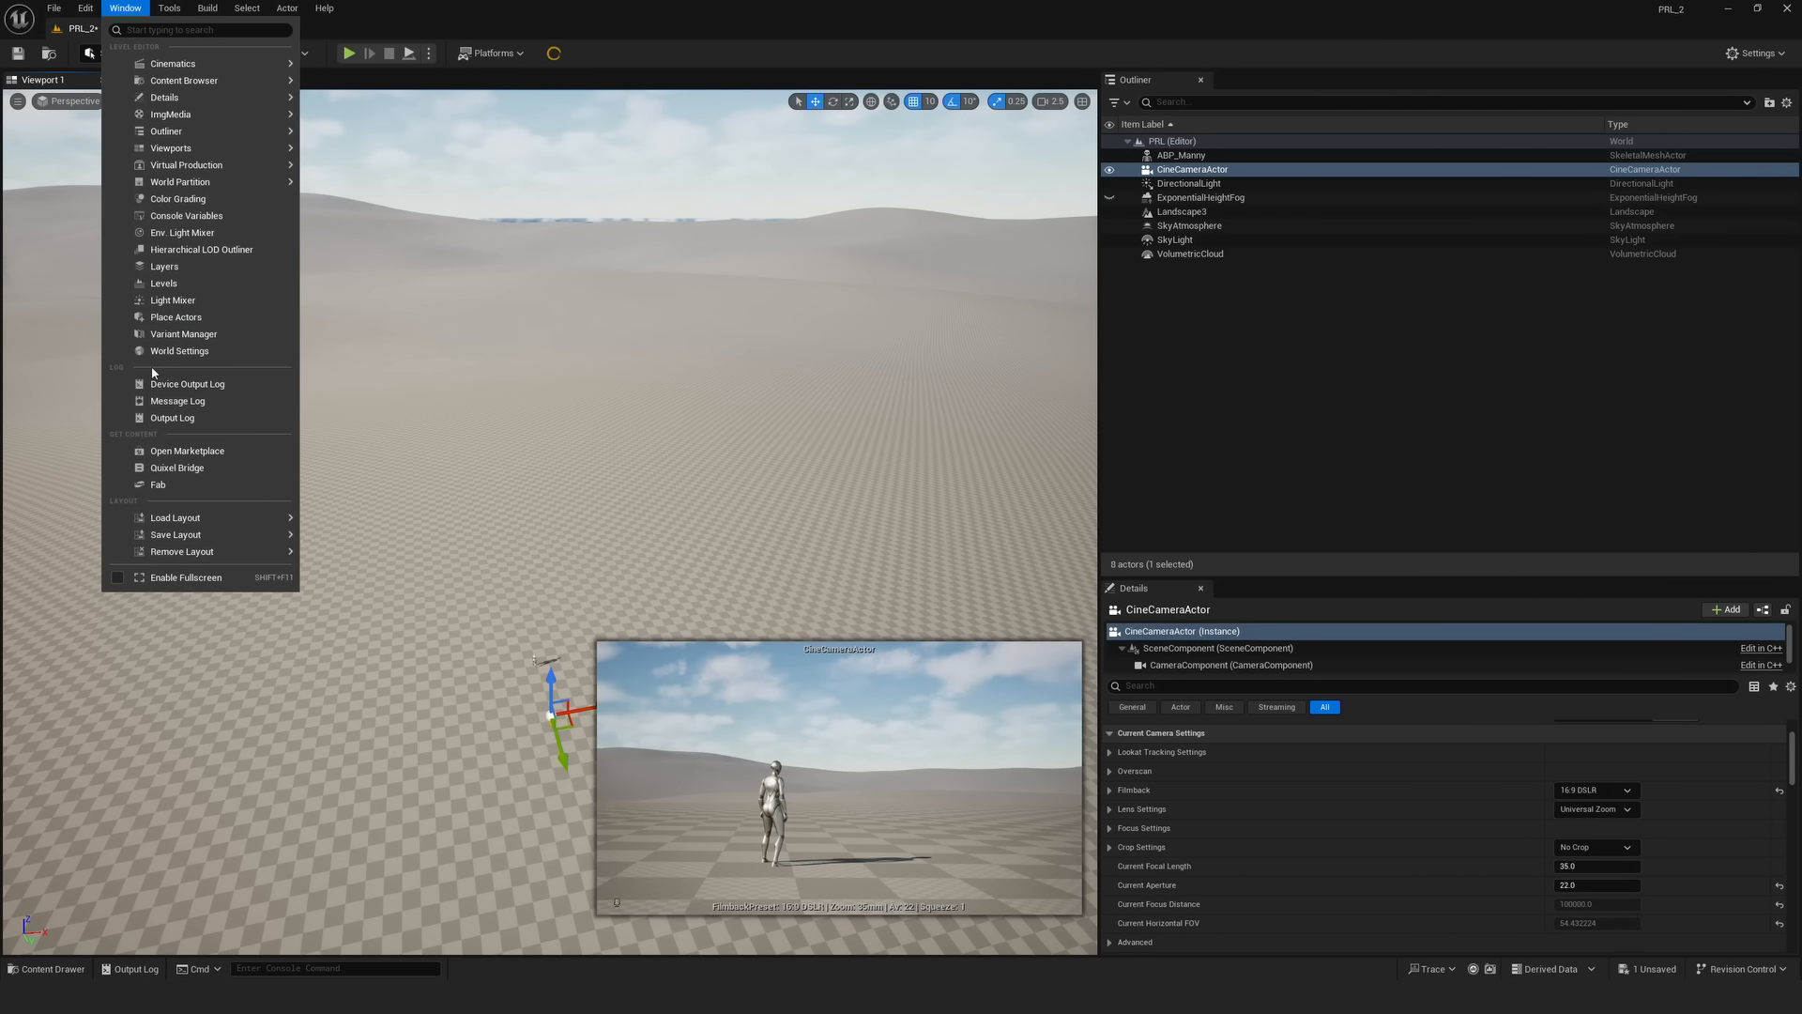
click(159, 484)
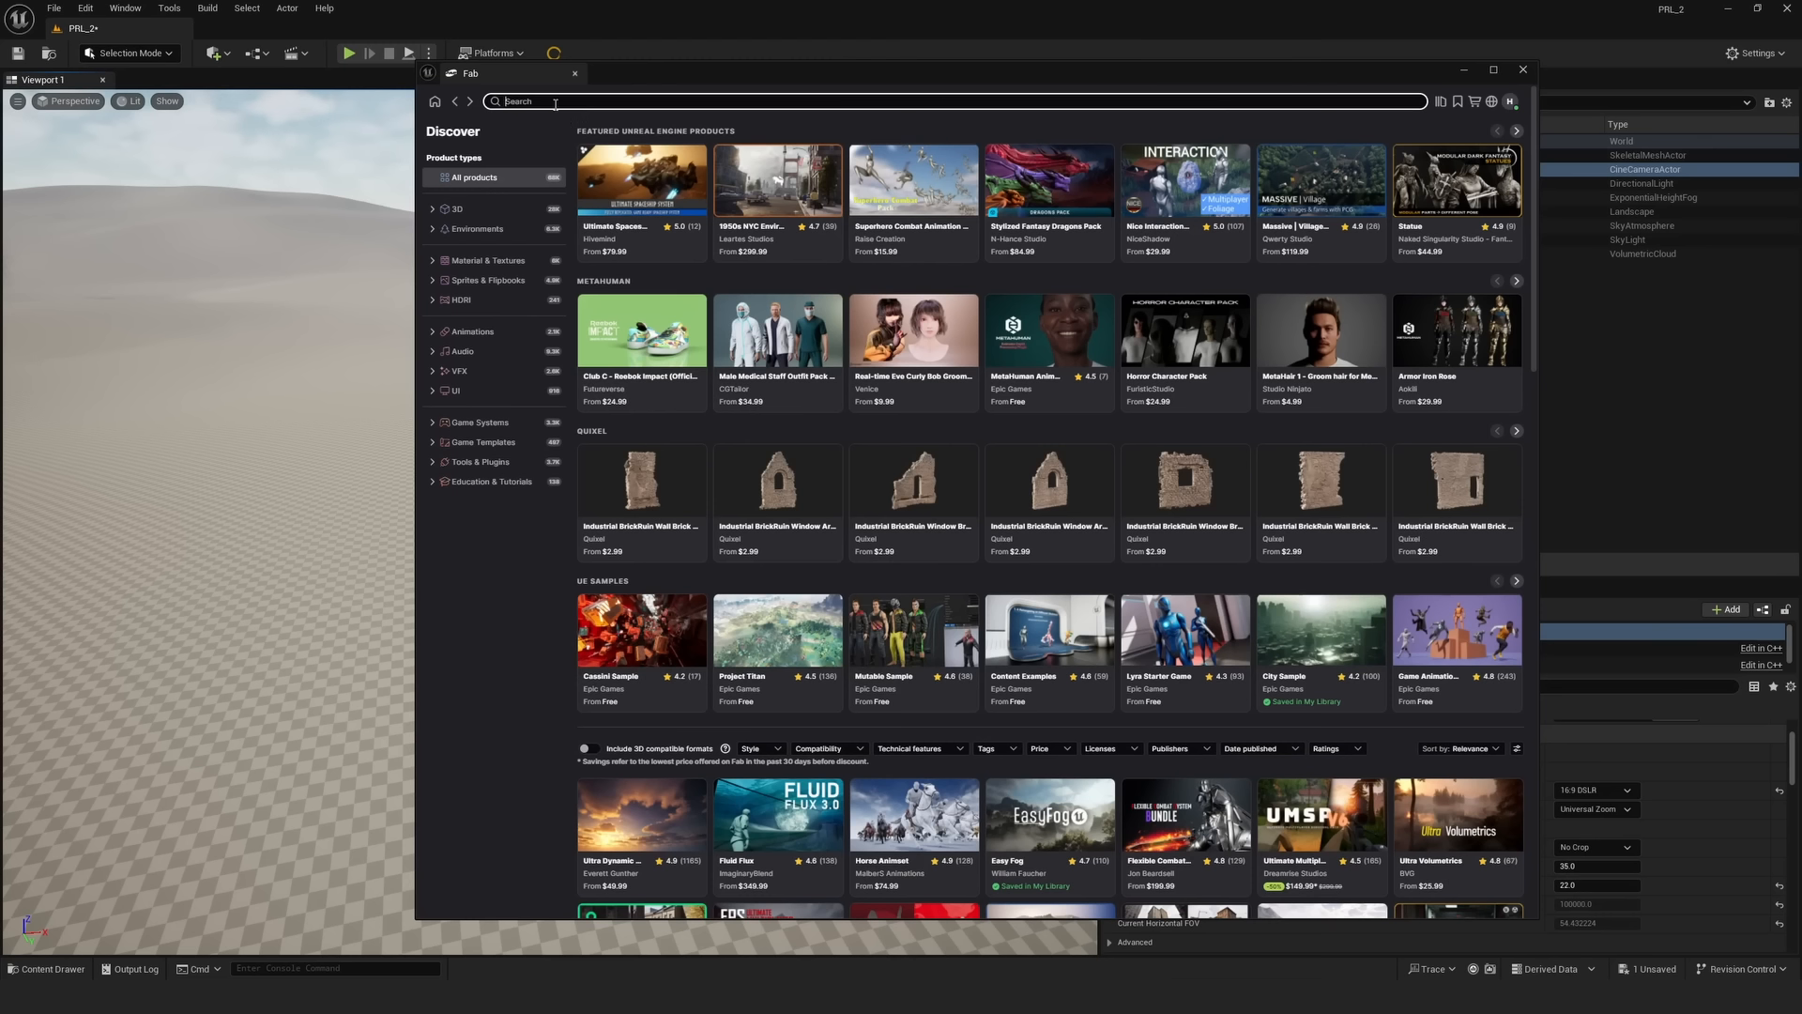
text(quixel)
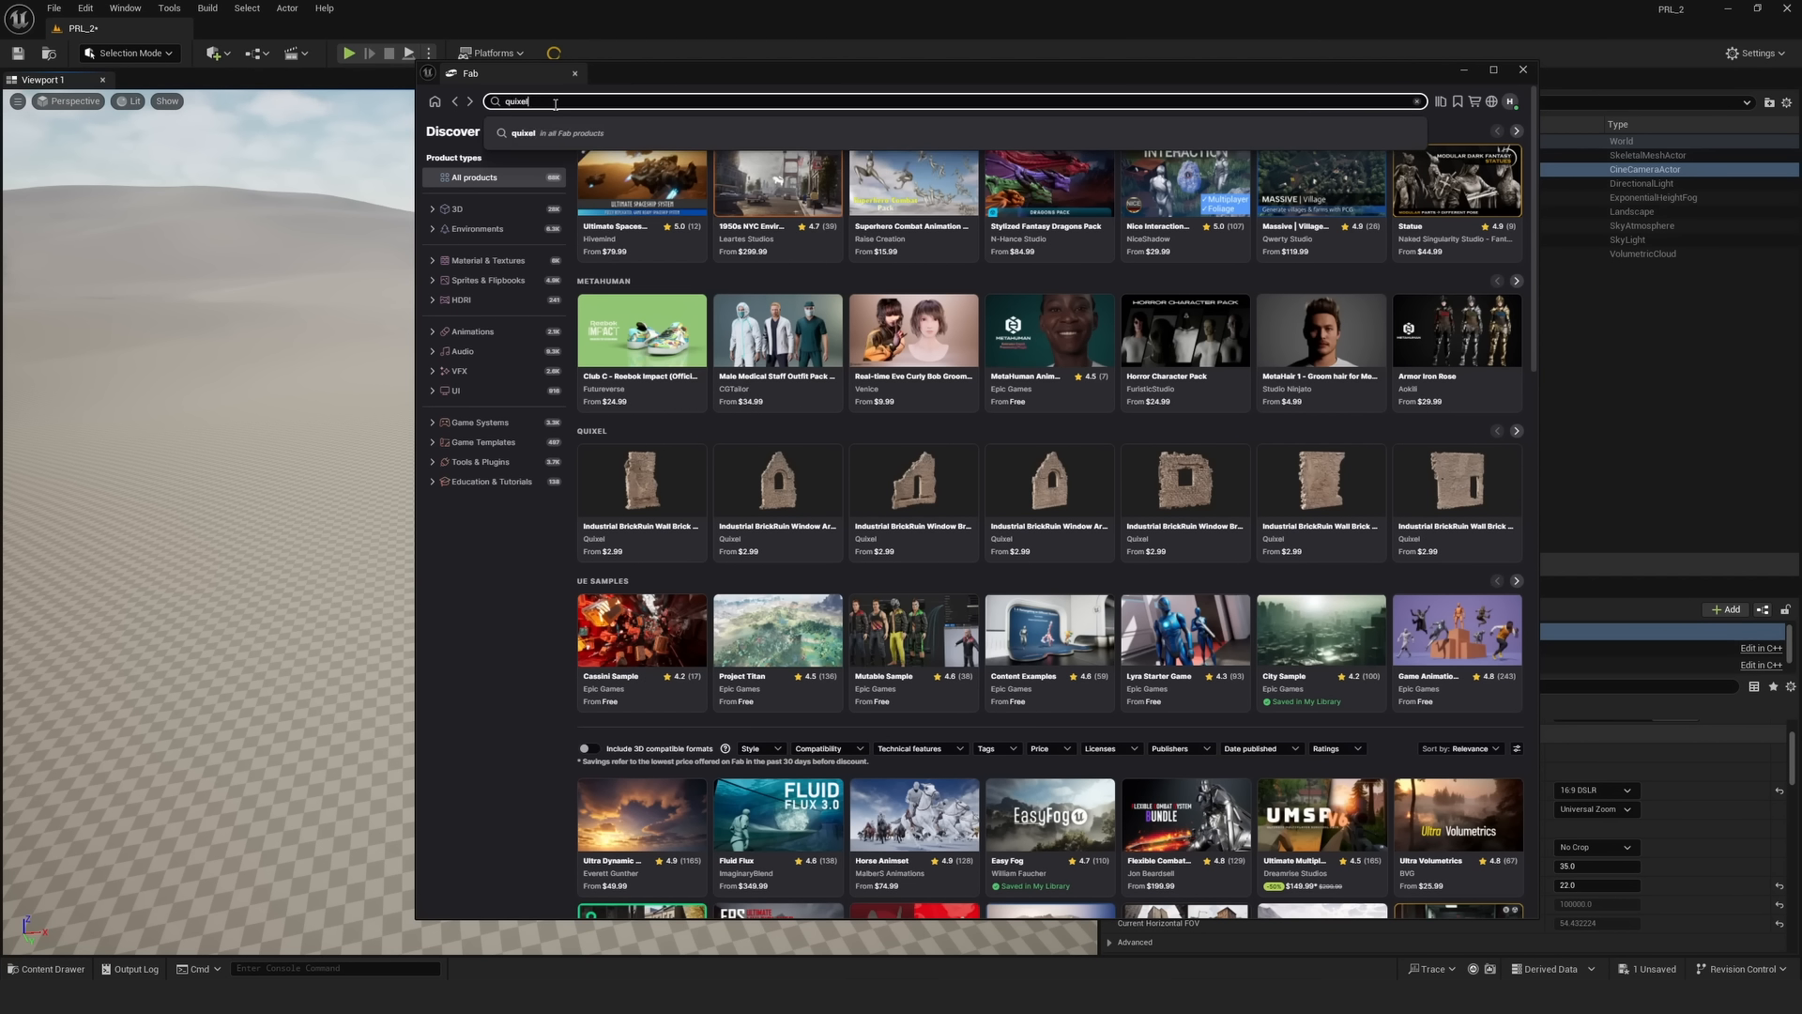
key(Return)
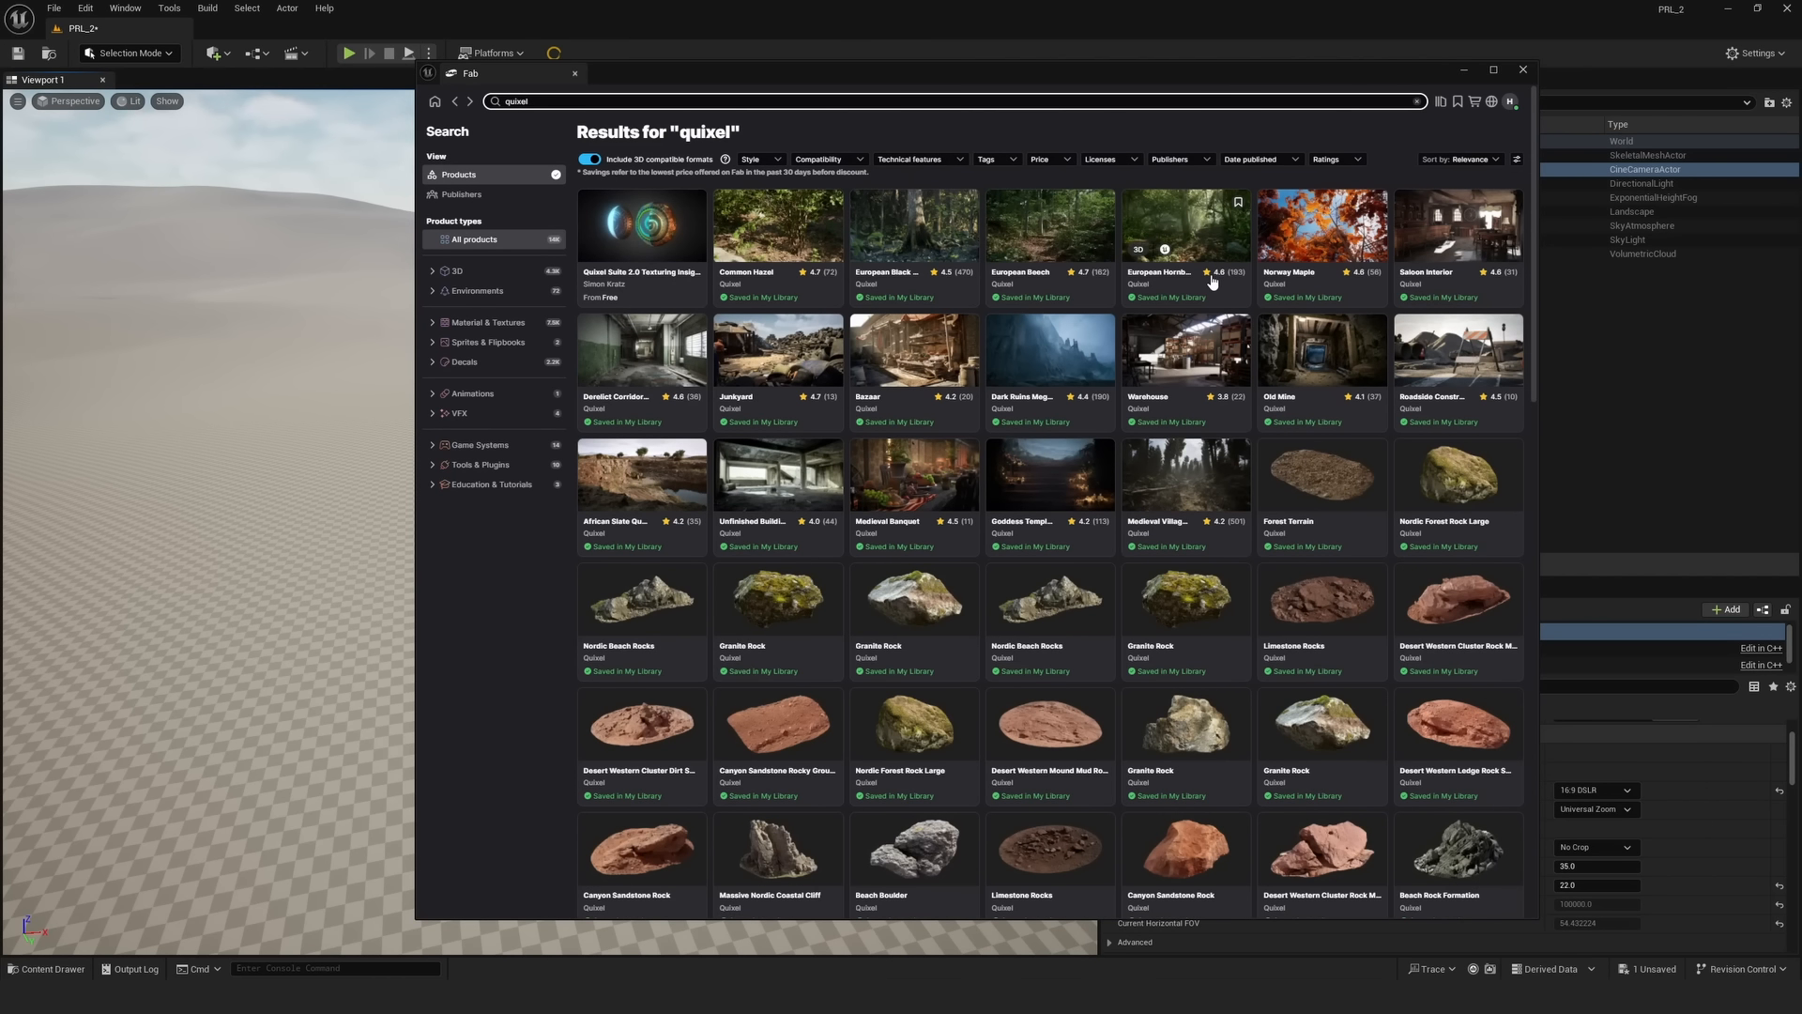
click(1193, 234)
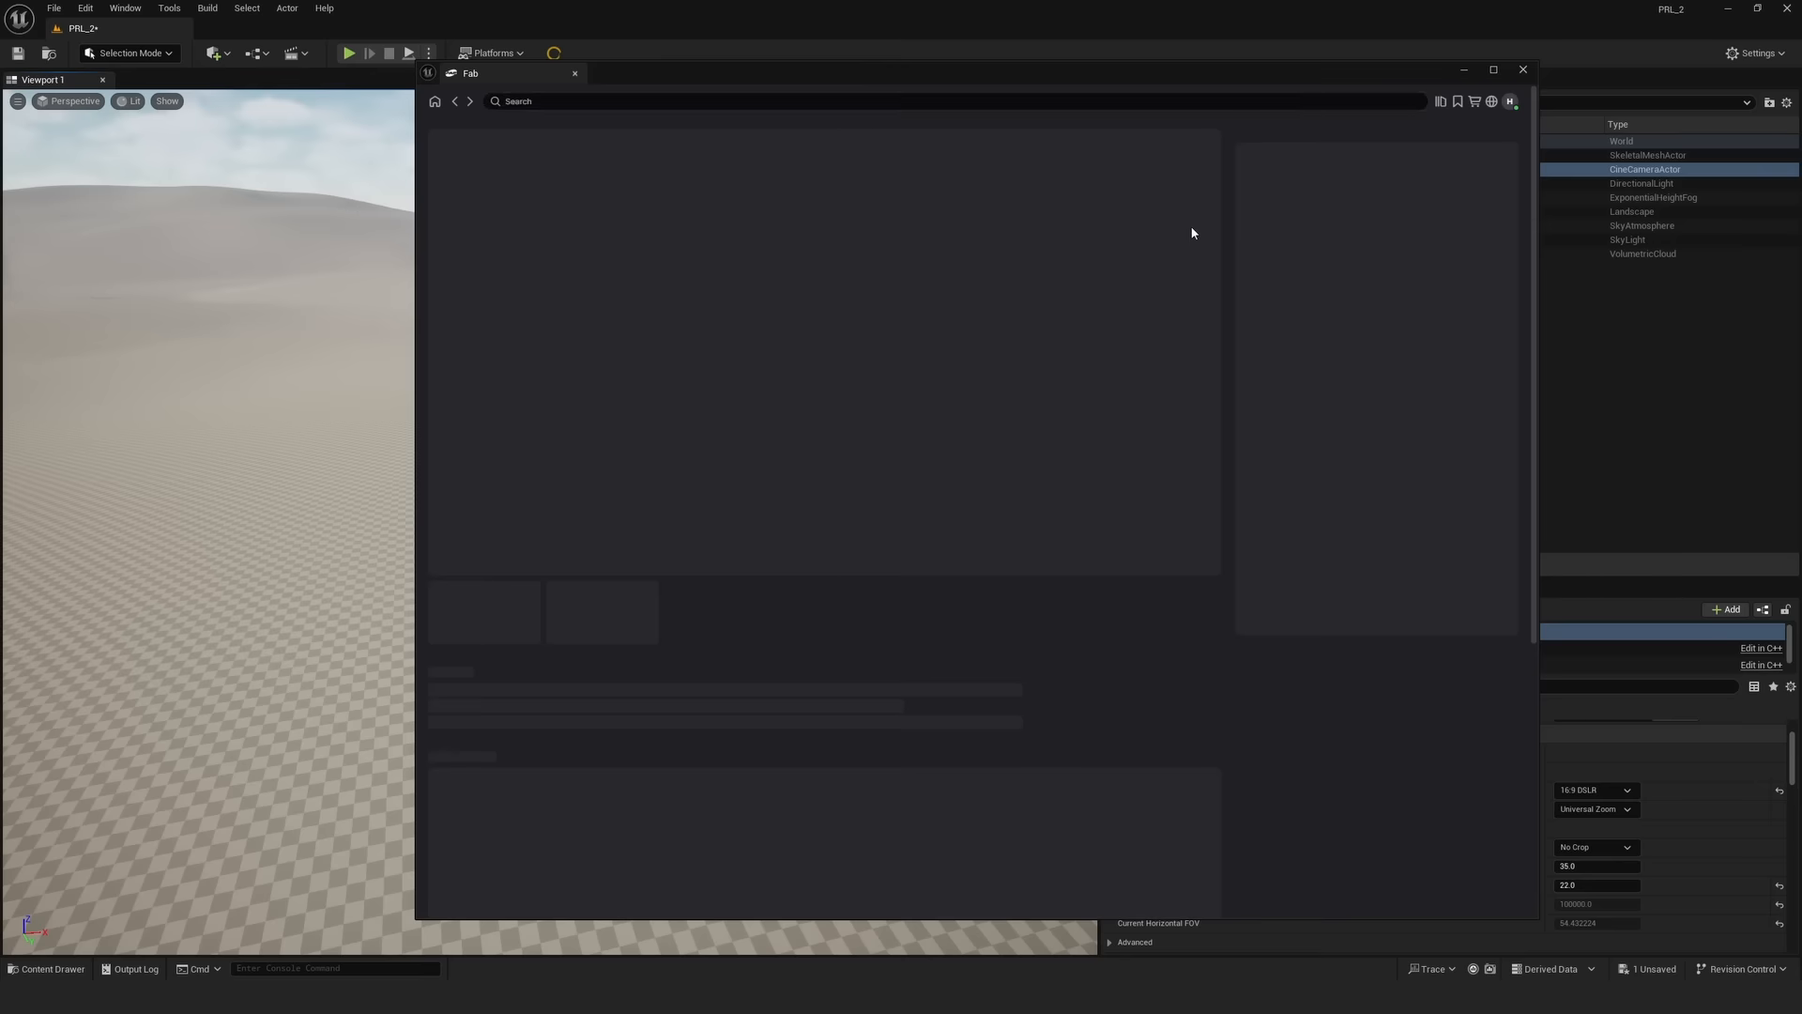
- Add Curbside Weeds and the high-quality Wild Grass and Grass plants from Quixel to the project
click(456, 102)
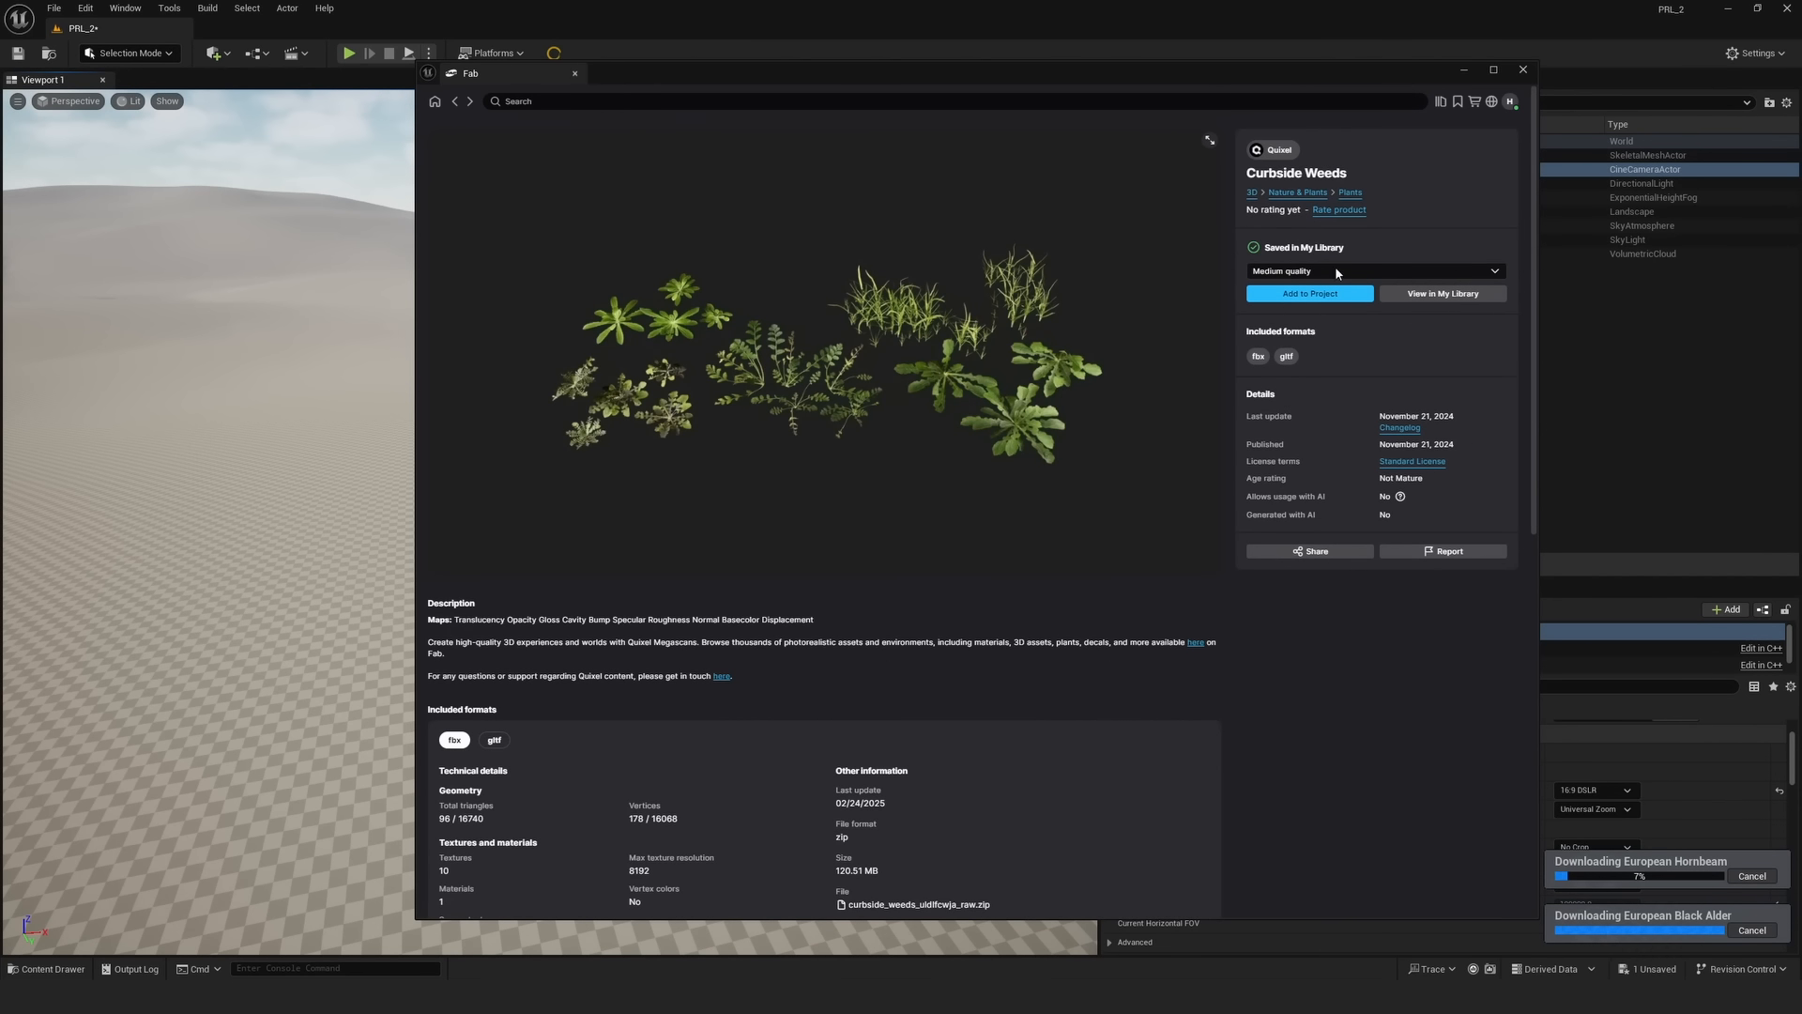
click(1344, 270)
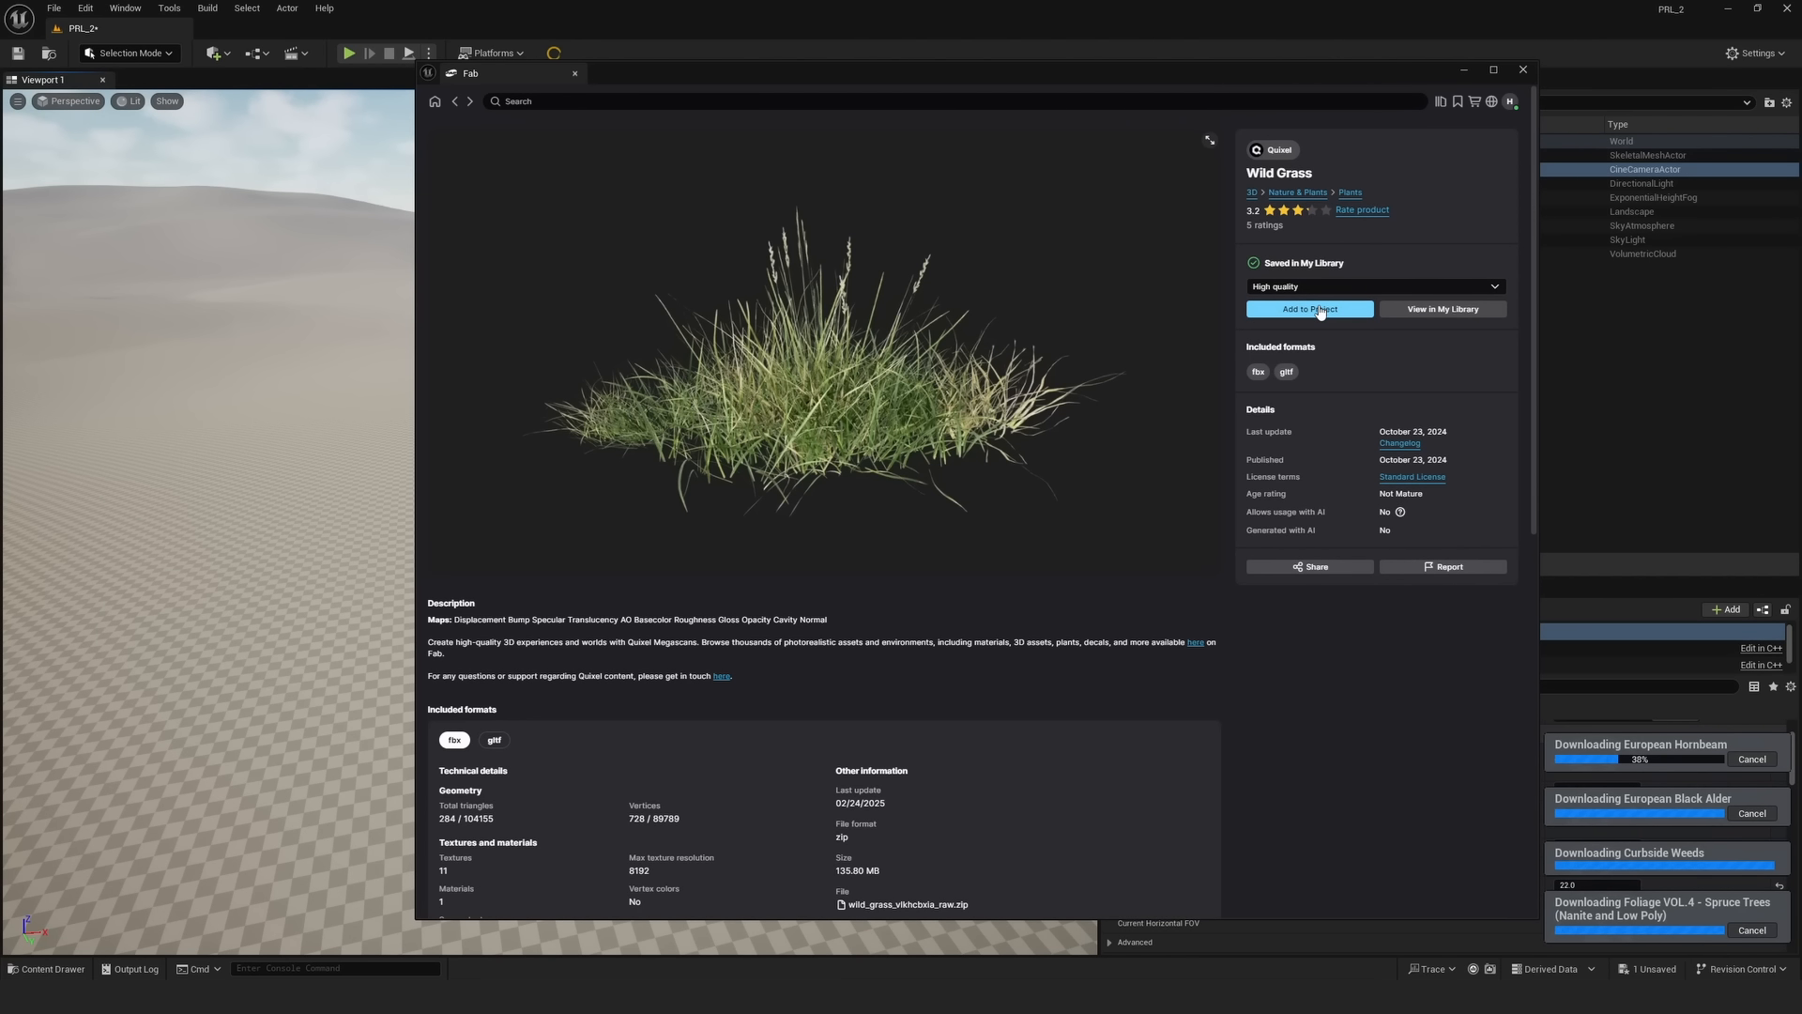
click(1320, 309)
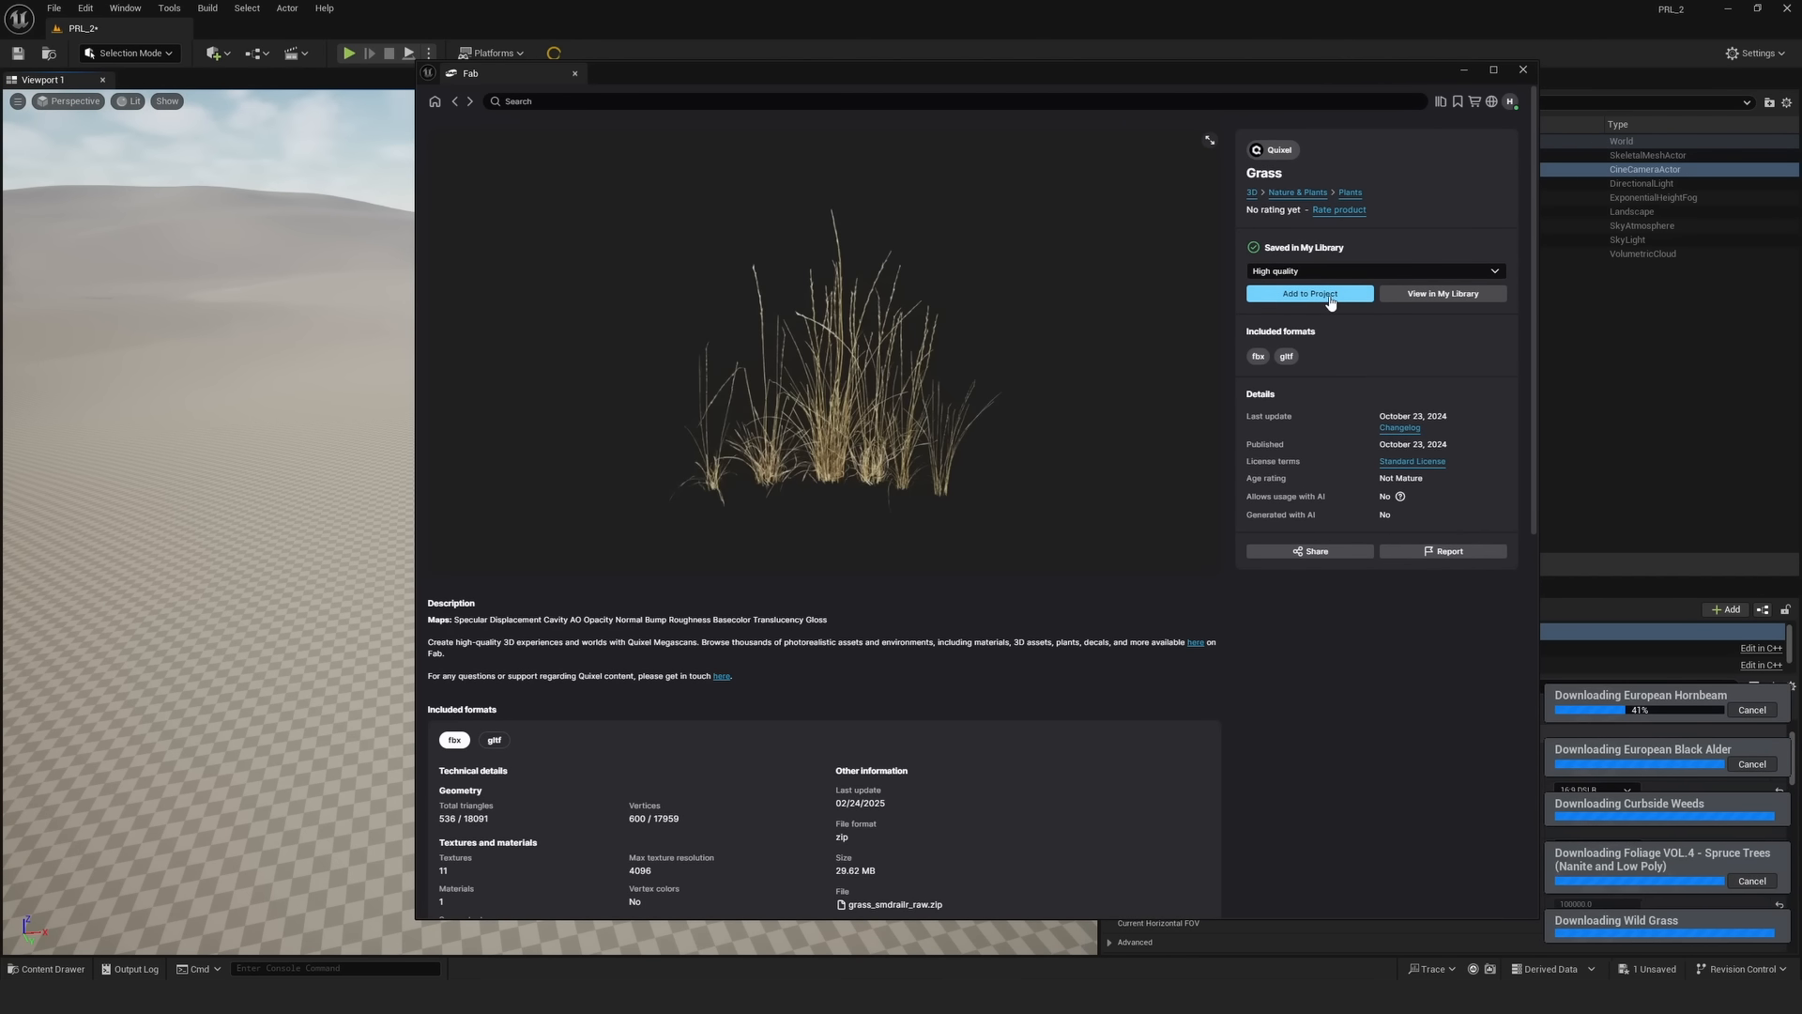
click(1329, 302)
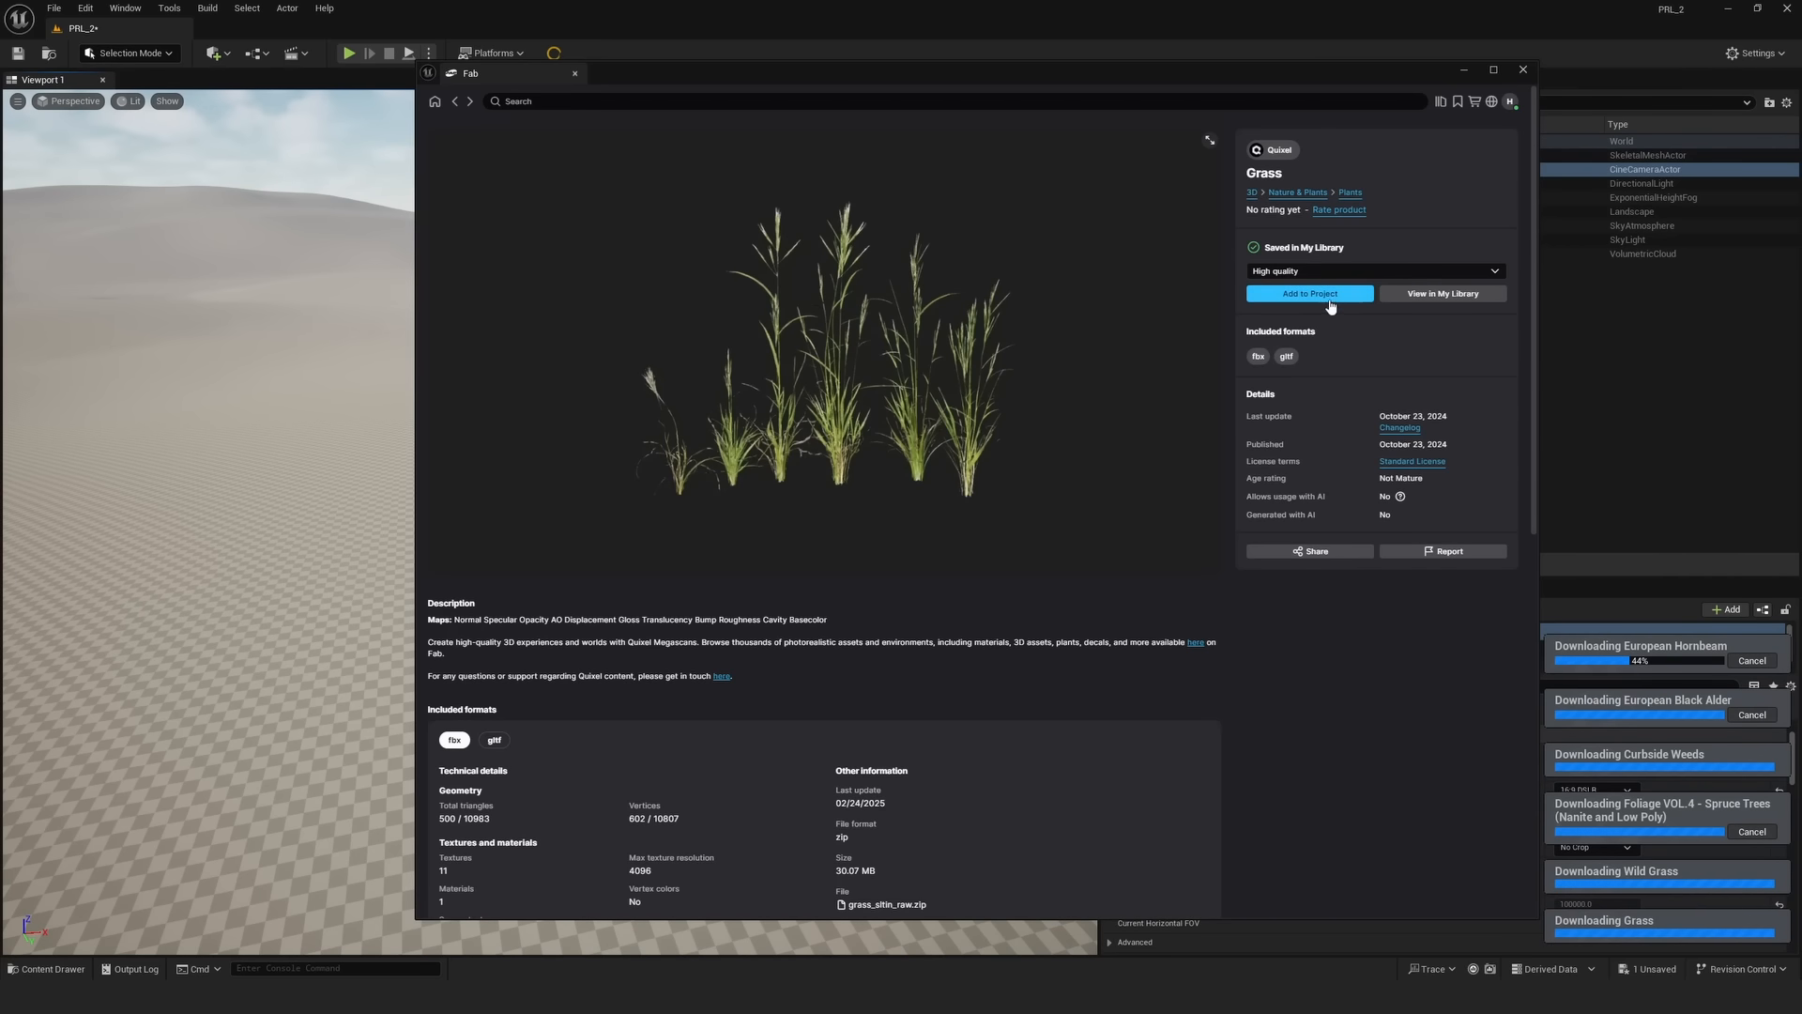
click(1333, 302)
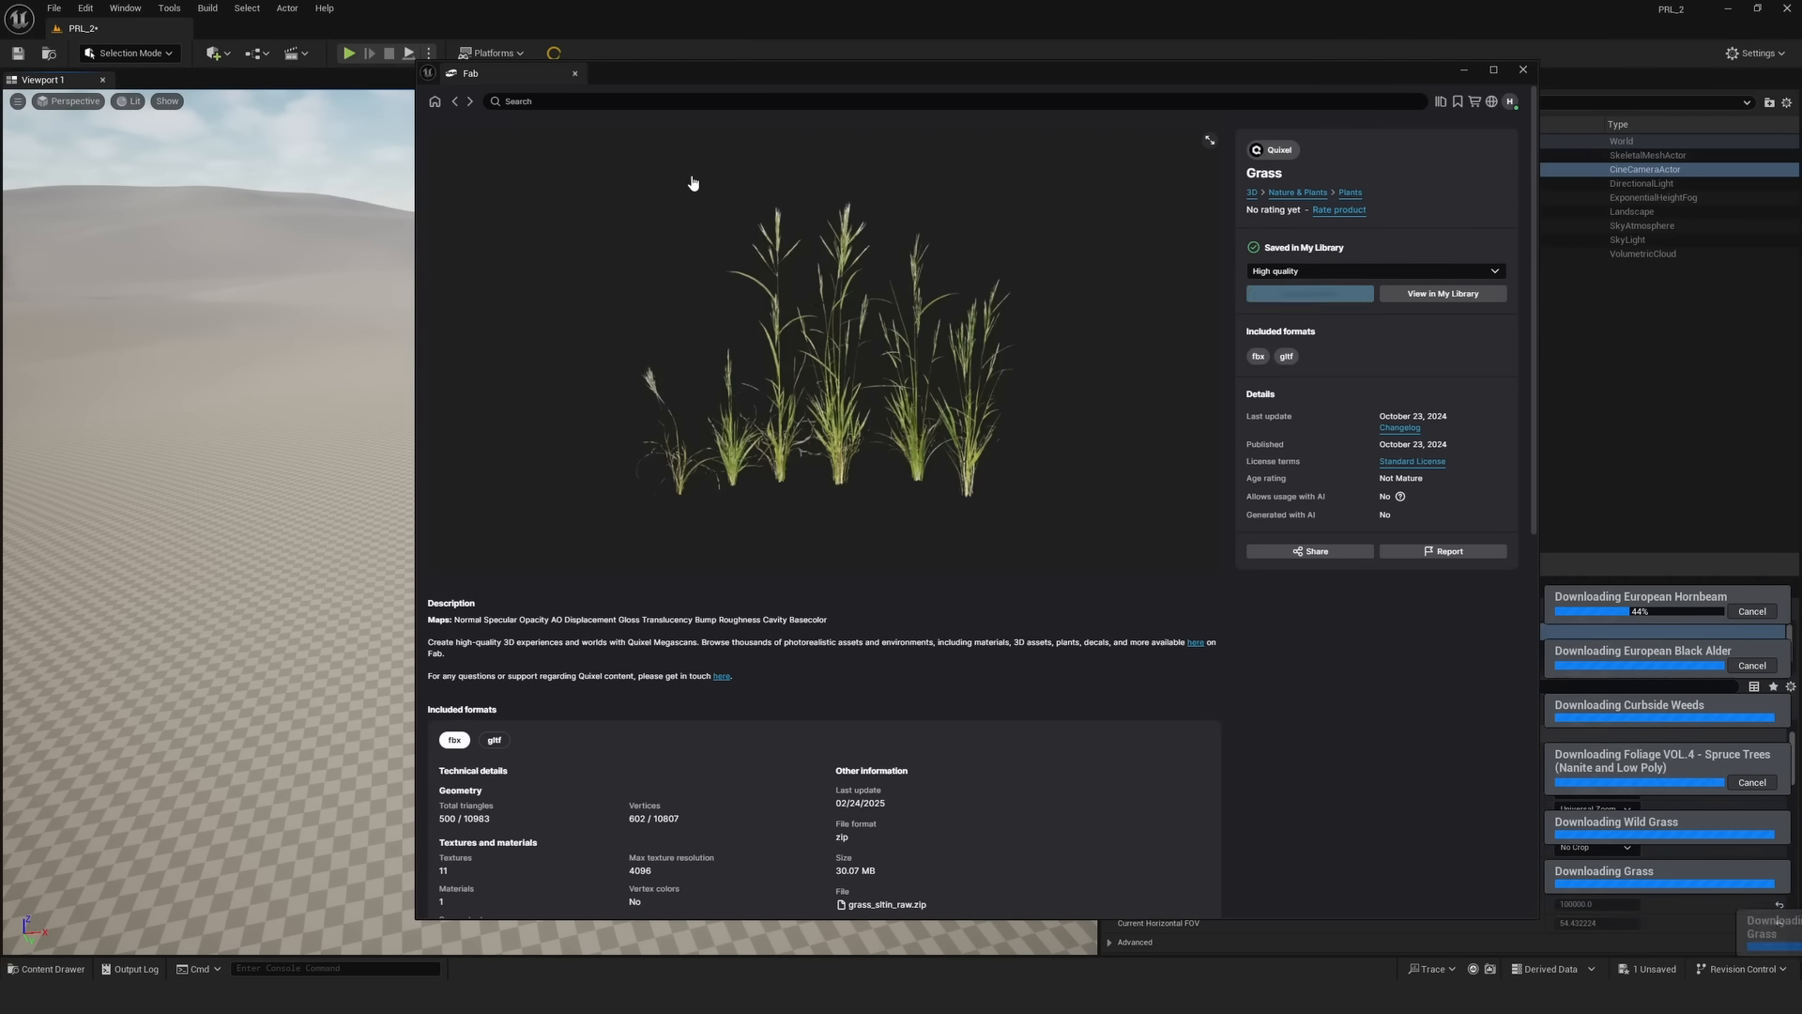
click(455, 103)
click(1321, 296)
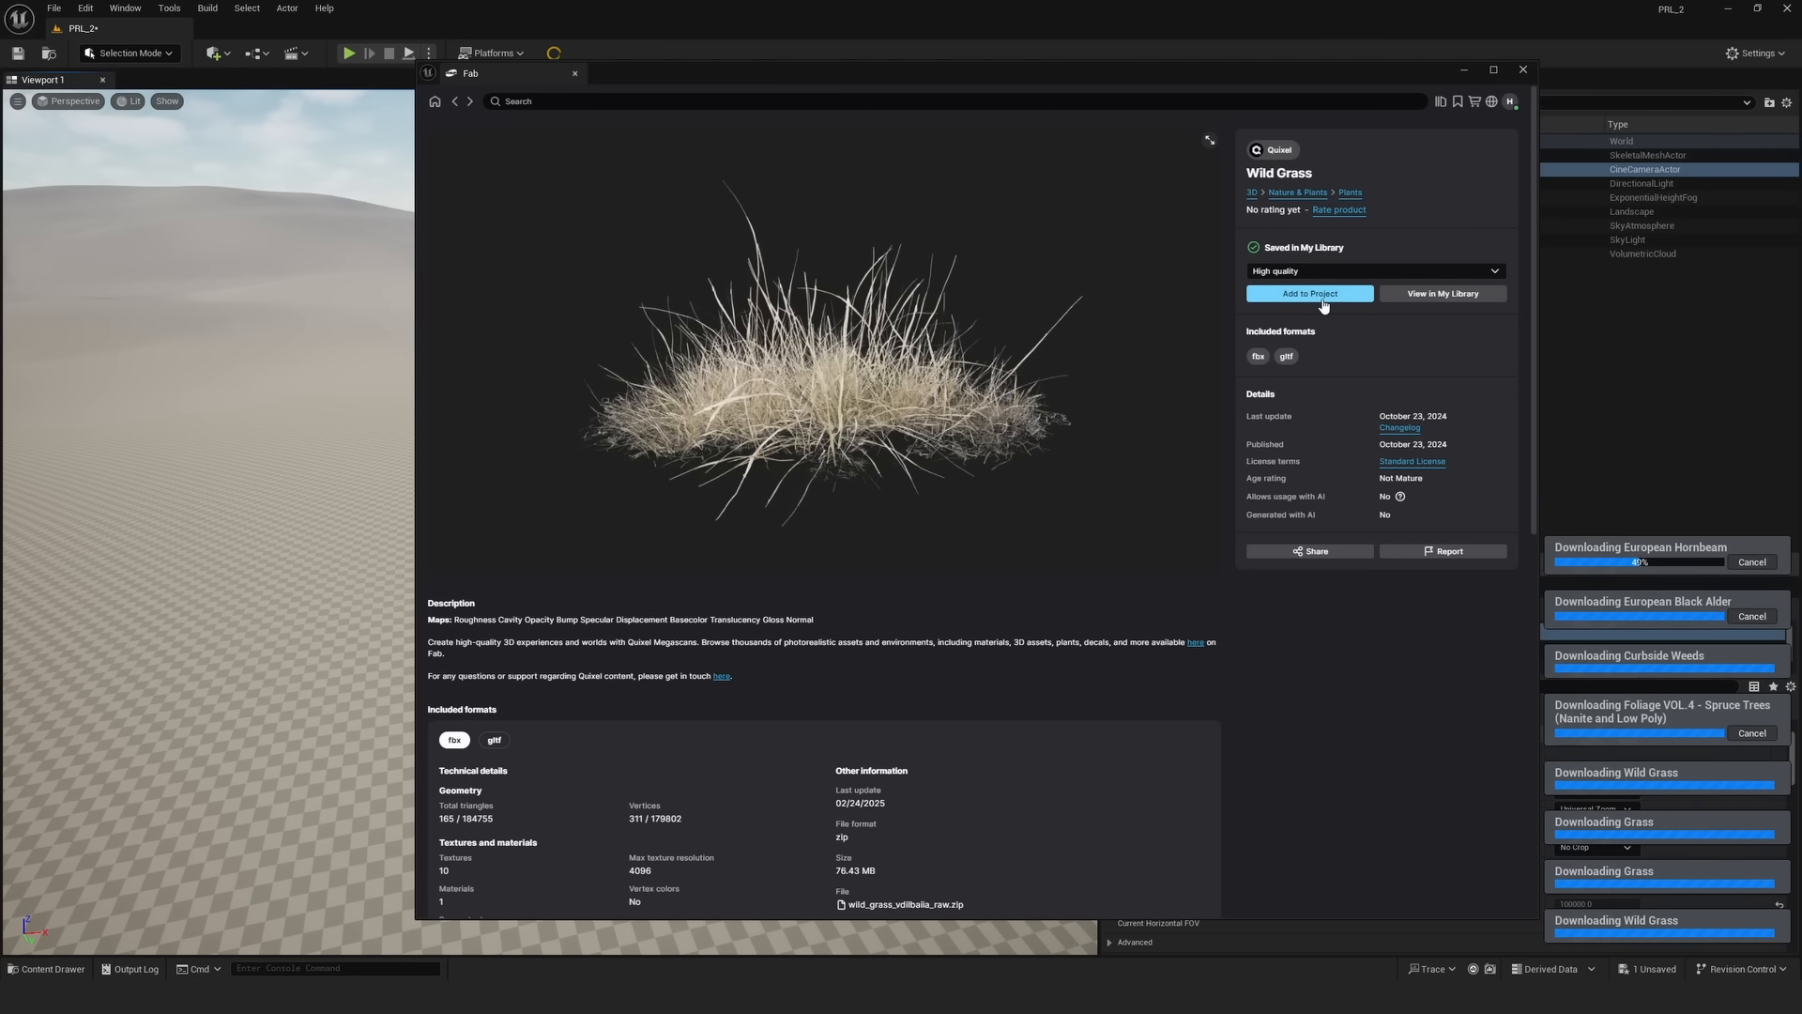
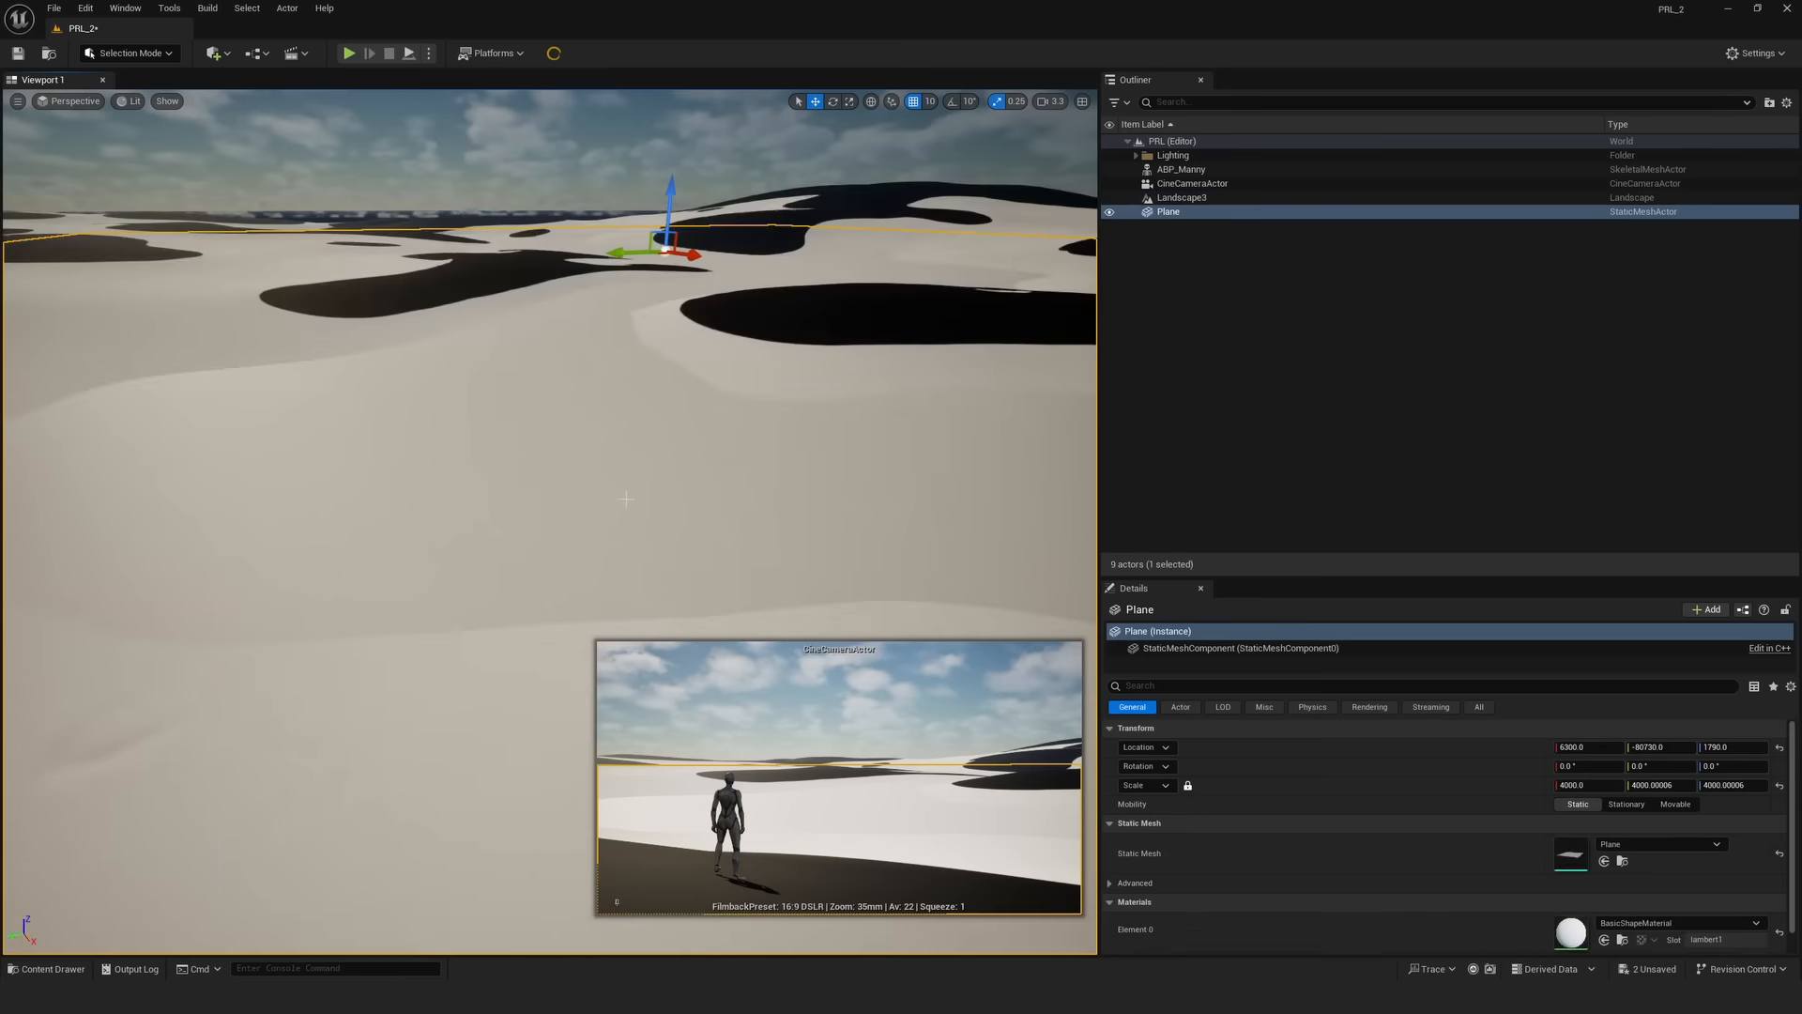
- Apply the M_Water_Inst material from the Water_Material folder to the river plane
key(e)
right_drag(635, 495, 636, 494)
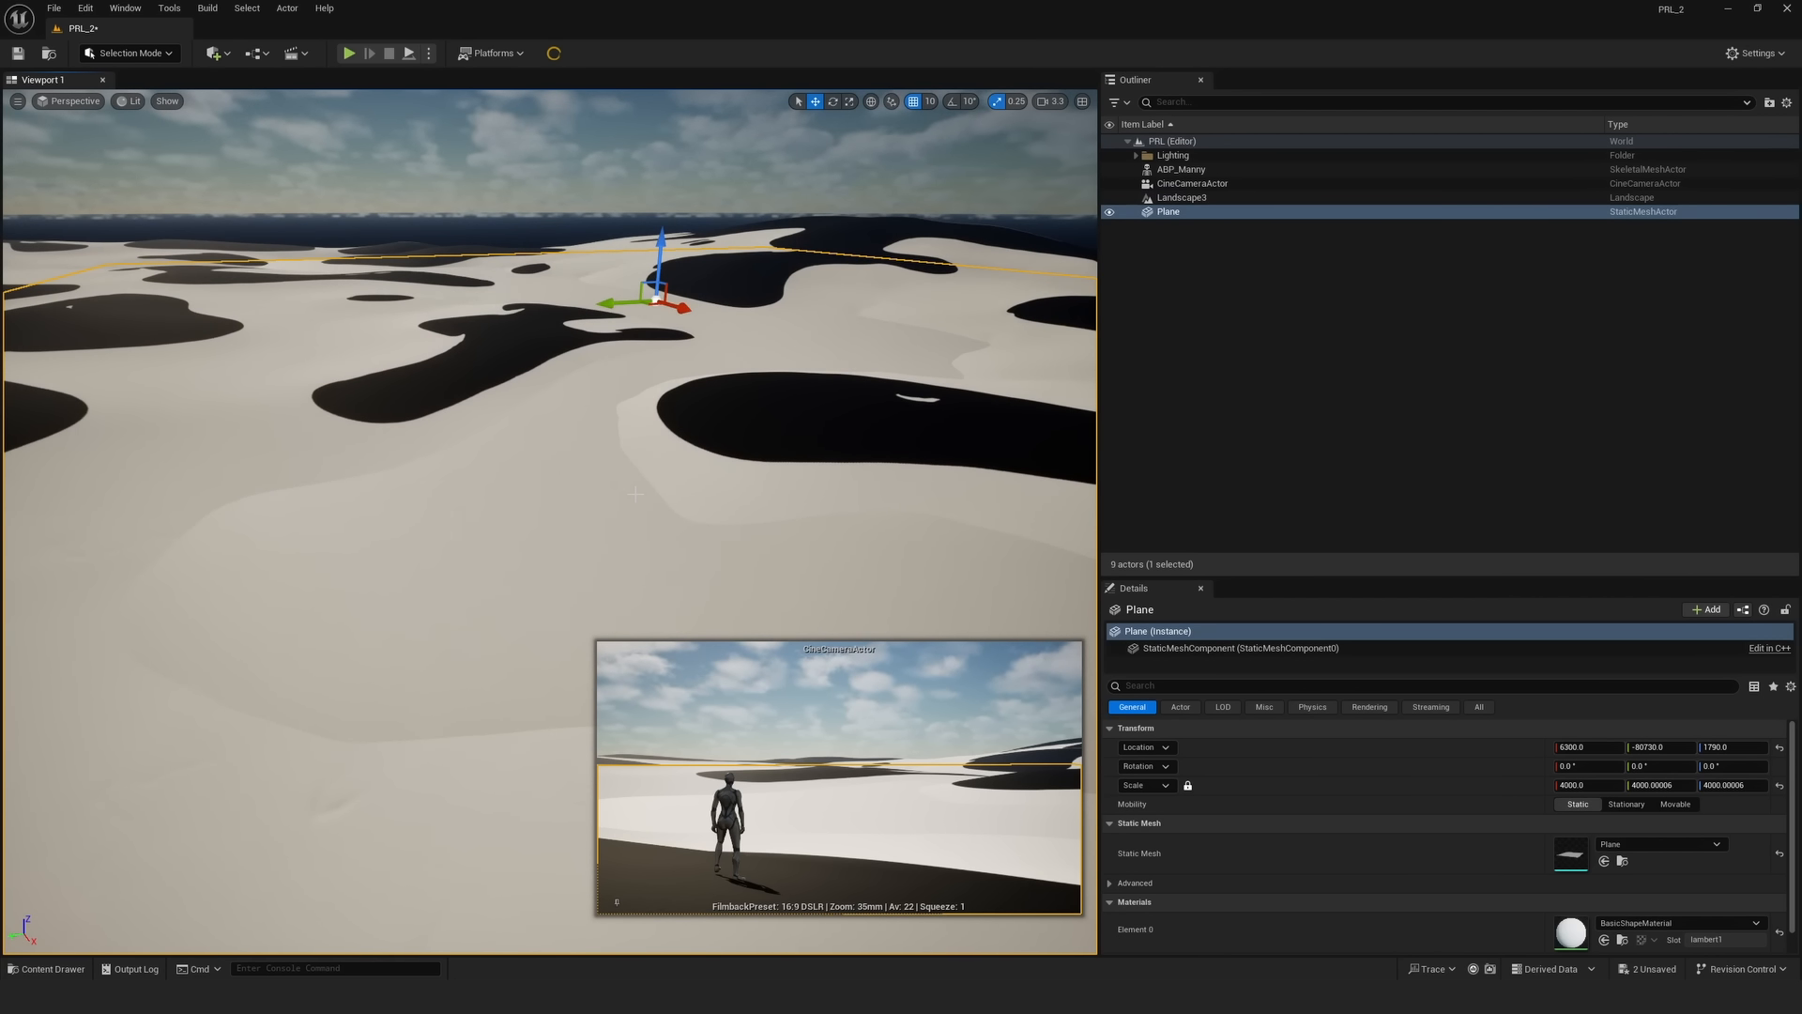
key(ctrl+space)
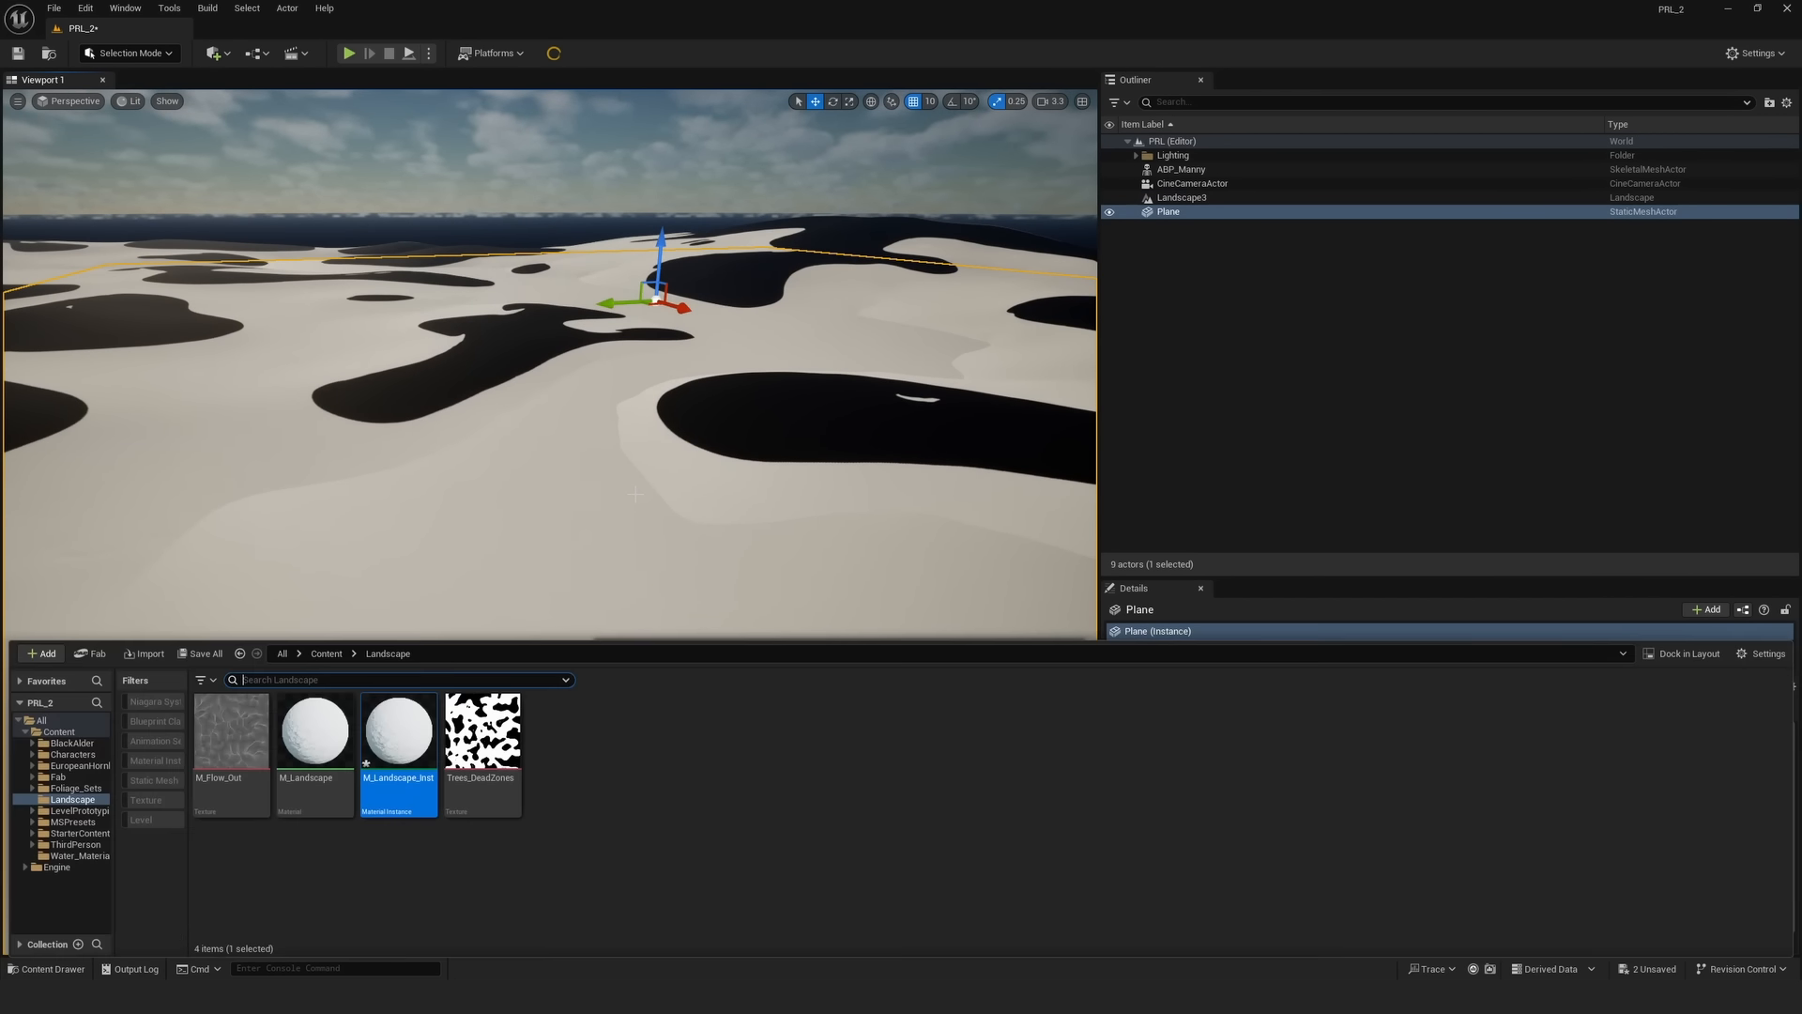
click(77, 855)
click(362, 778)
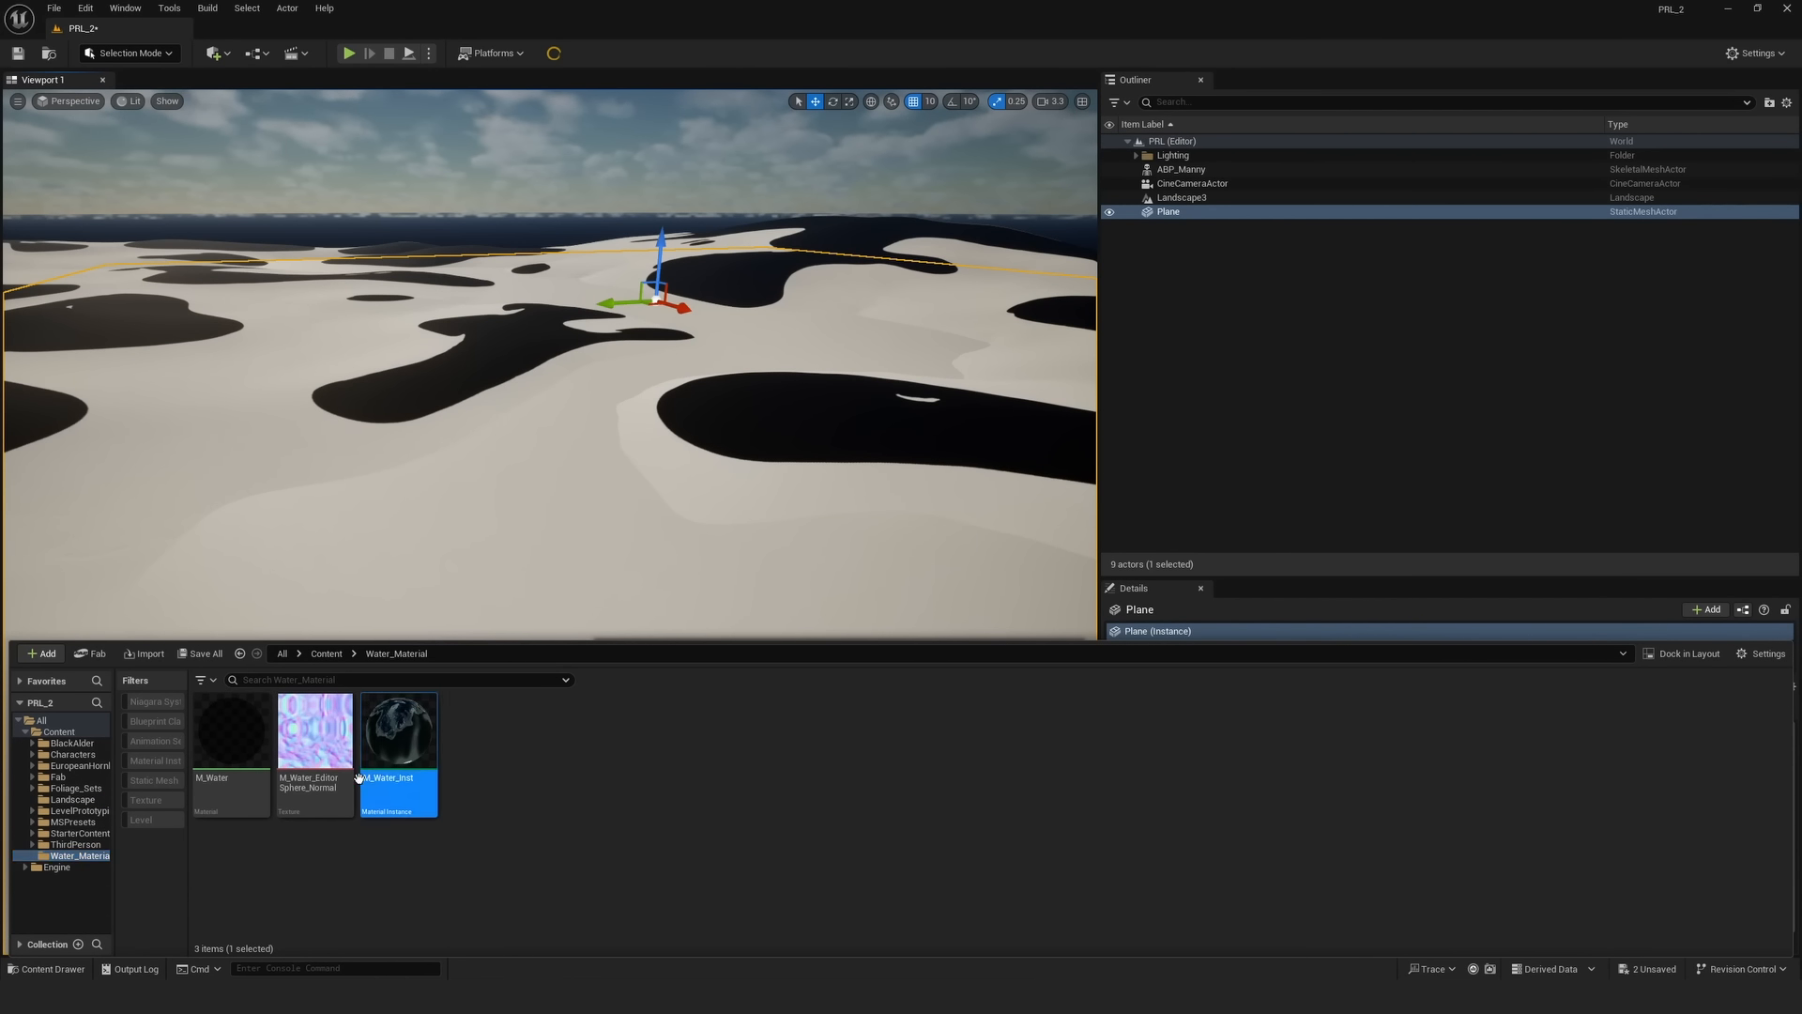
drag(362, 778, 539, 563)
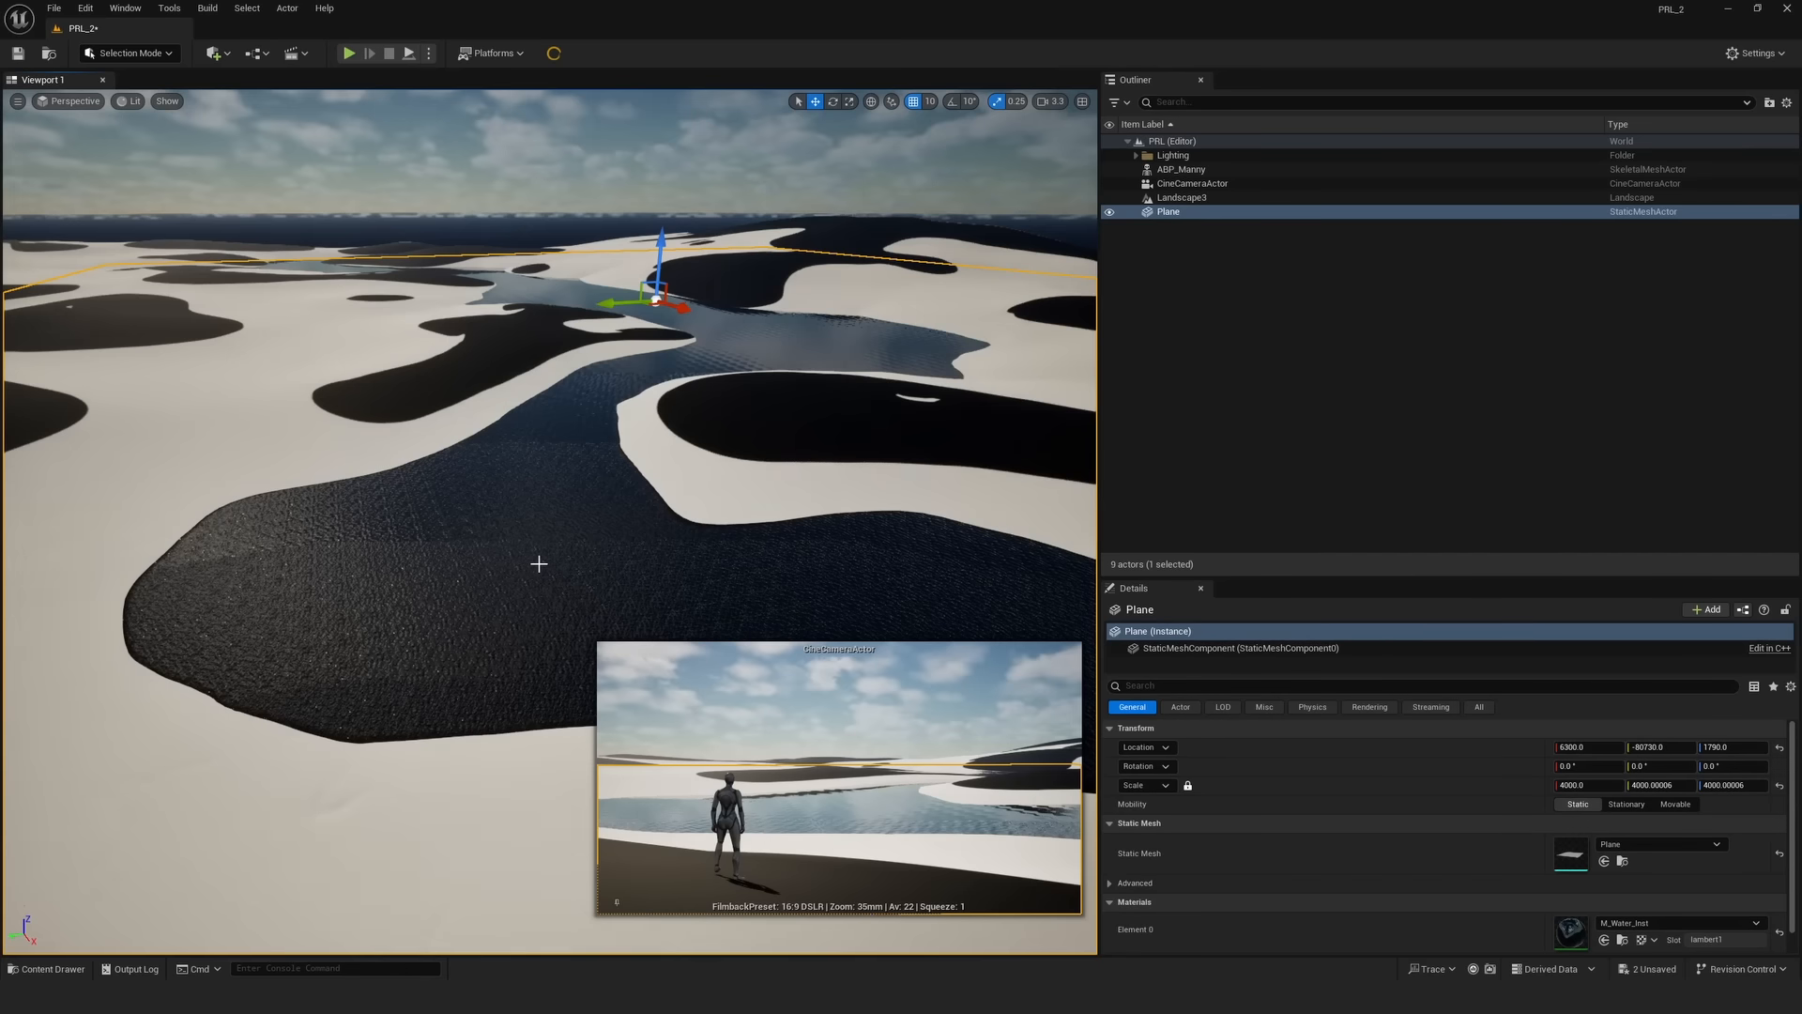
- Switch the editor from Selection to Foliage mode with the river and its banks in view
right_drag(546, 749, 554, 567)
key(w)
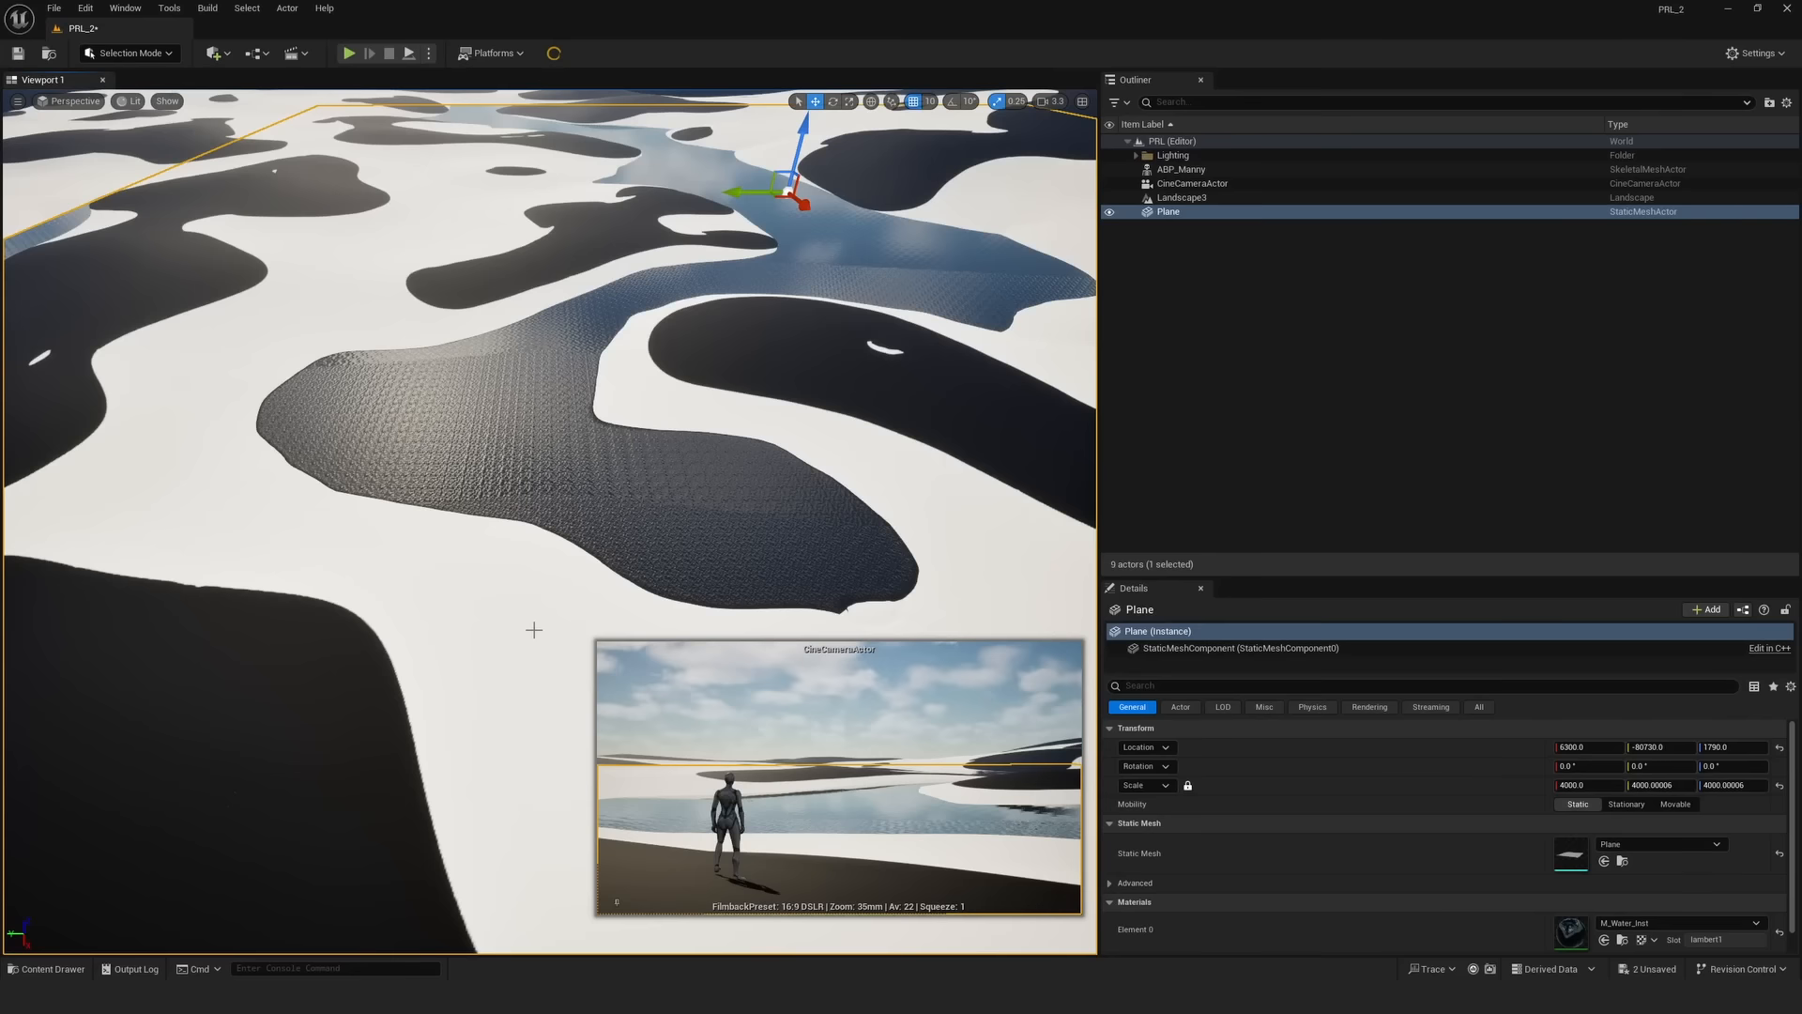
right_drag(533, 629, 558, 584)
key(s)
right_drag(169, 137, 169, 145)
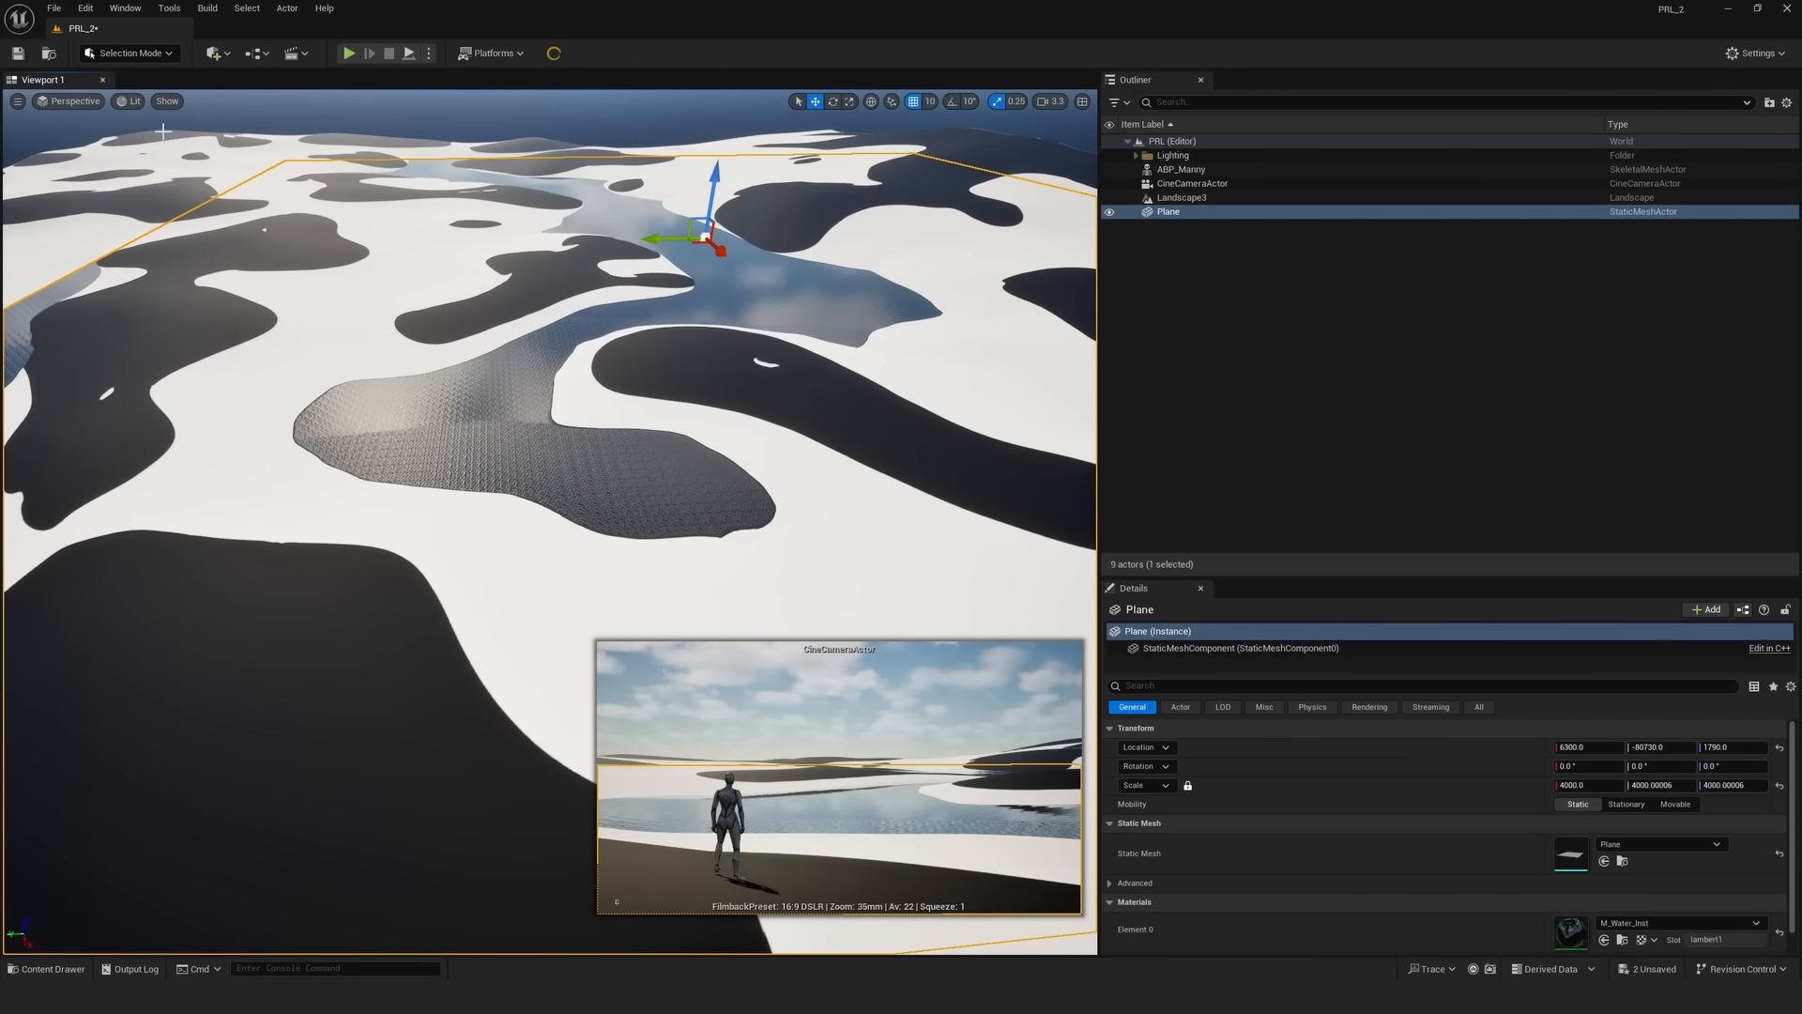
click(137, 57)
click(132, 97)
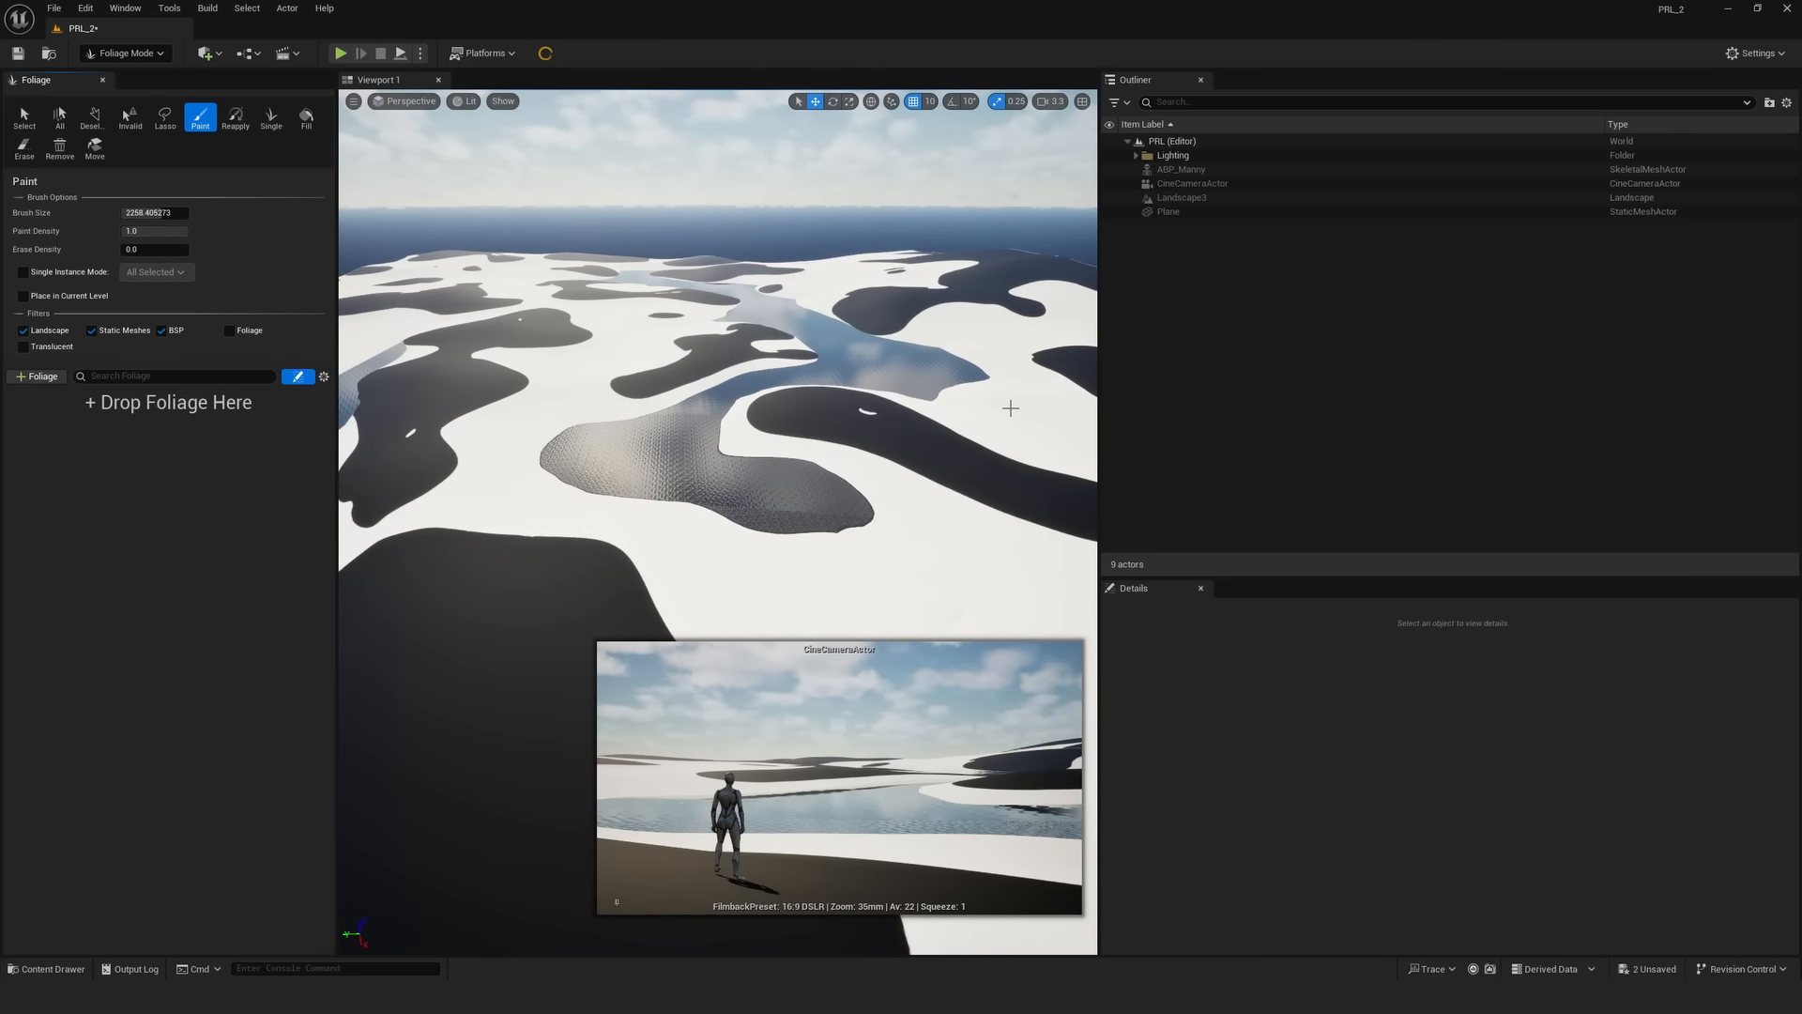
- Filter the EuropeanHornbeam folder to static meshes and add SM_EuropeanHornbeam_Field_01 to Field_04 as foliage types
key(ctrl+space)
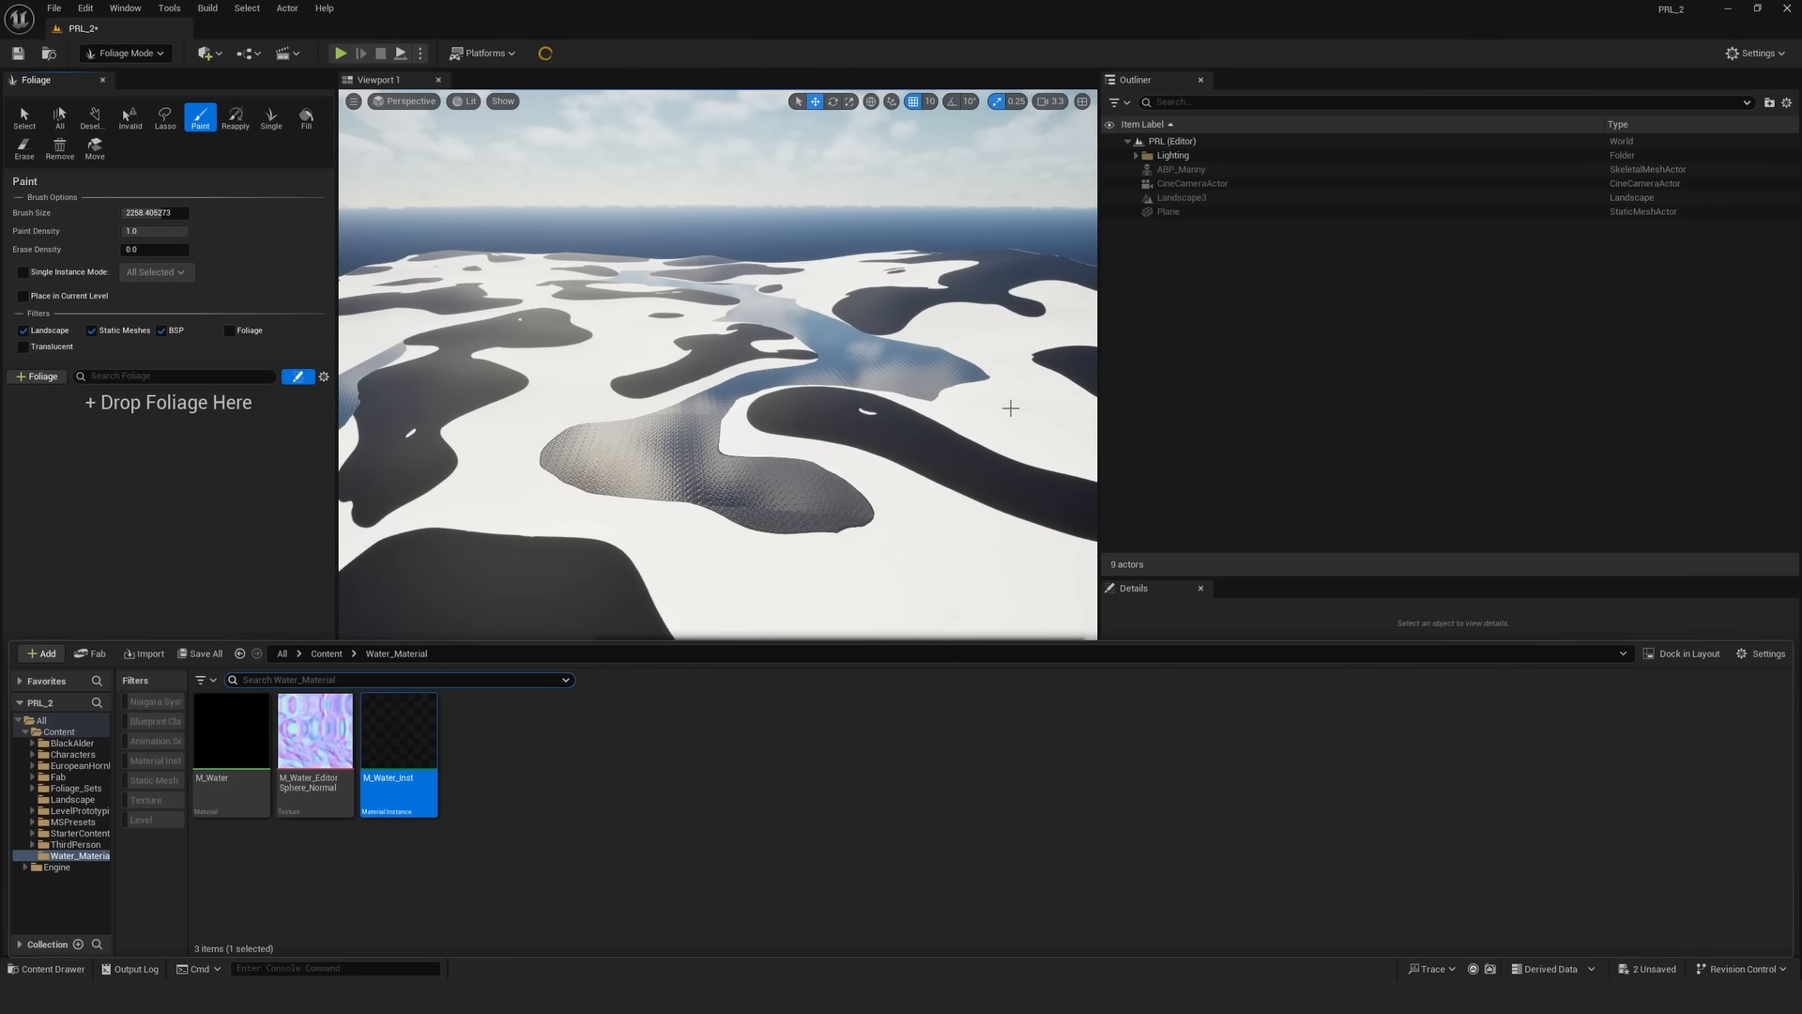
click(80, 766)
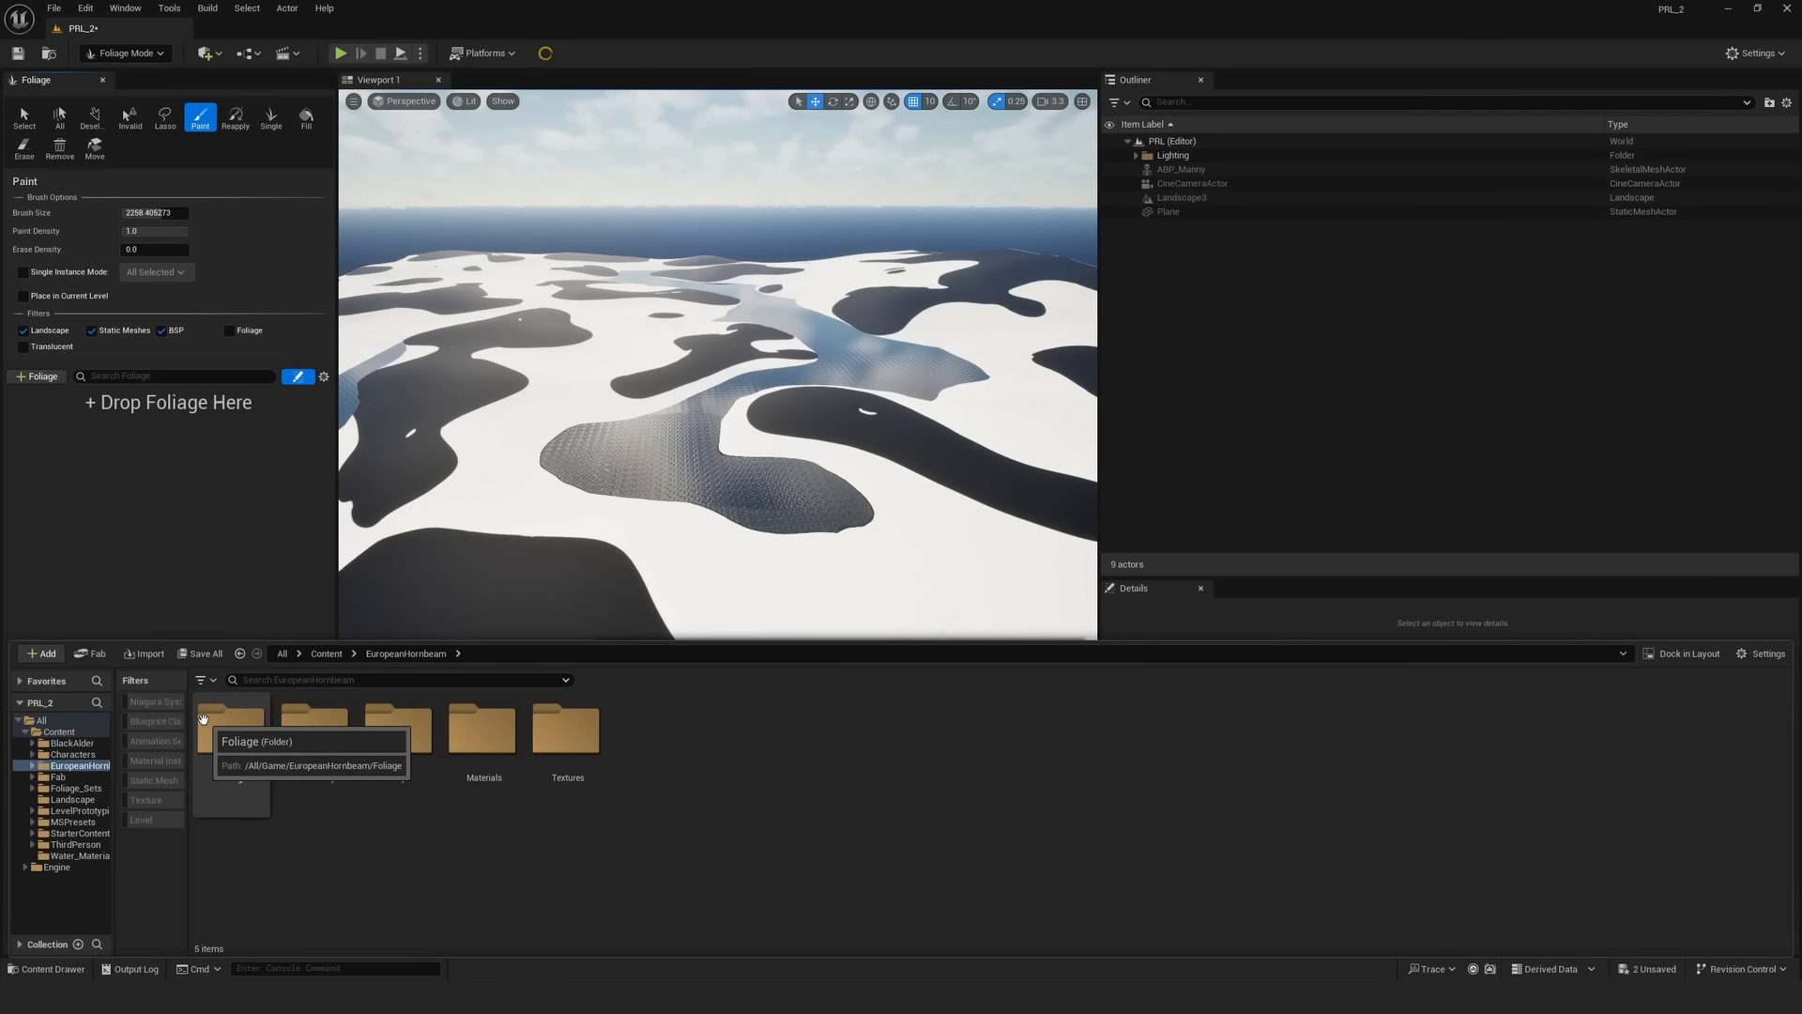
click(32, 765)
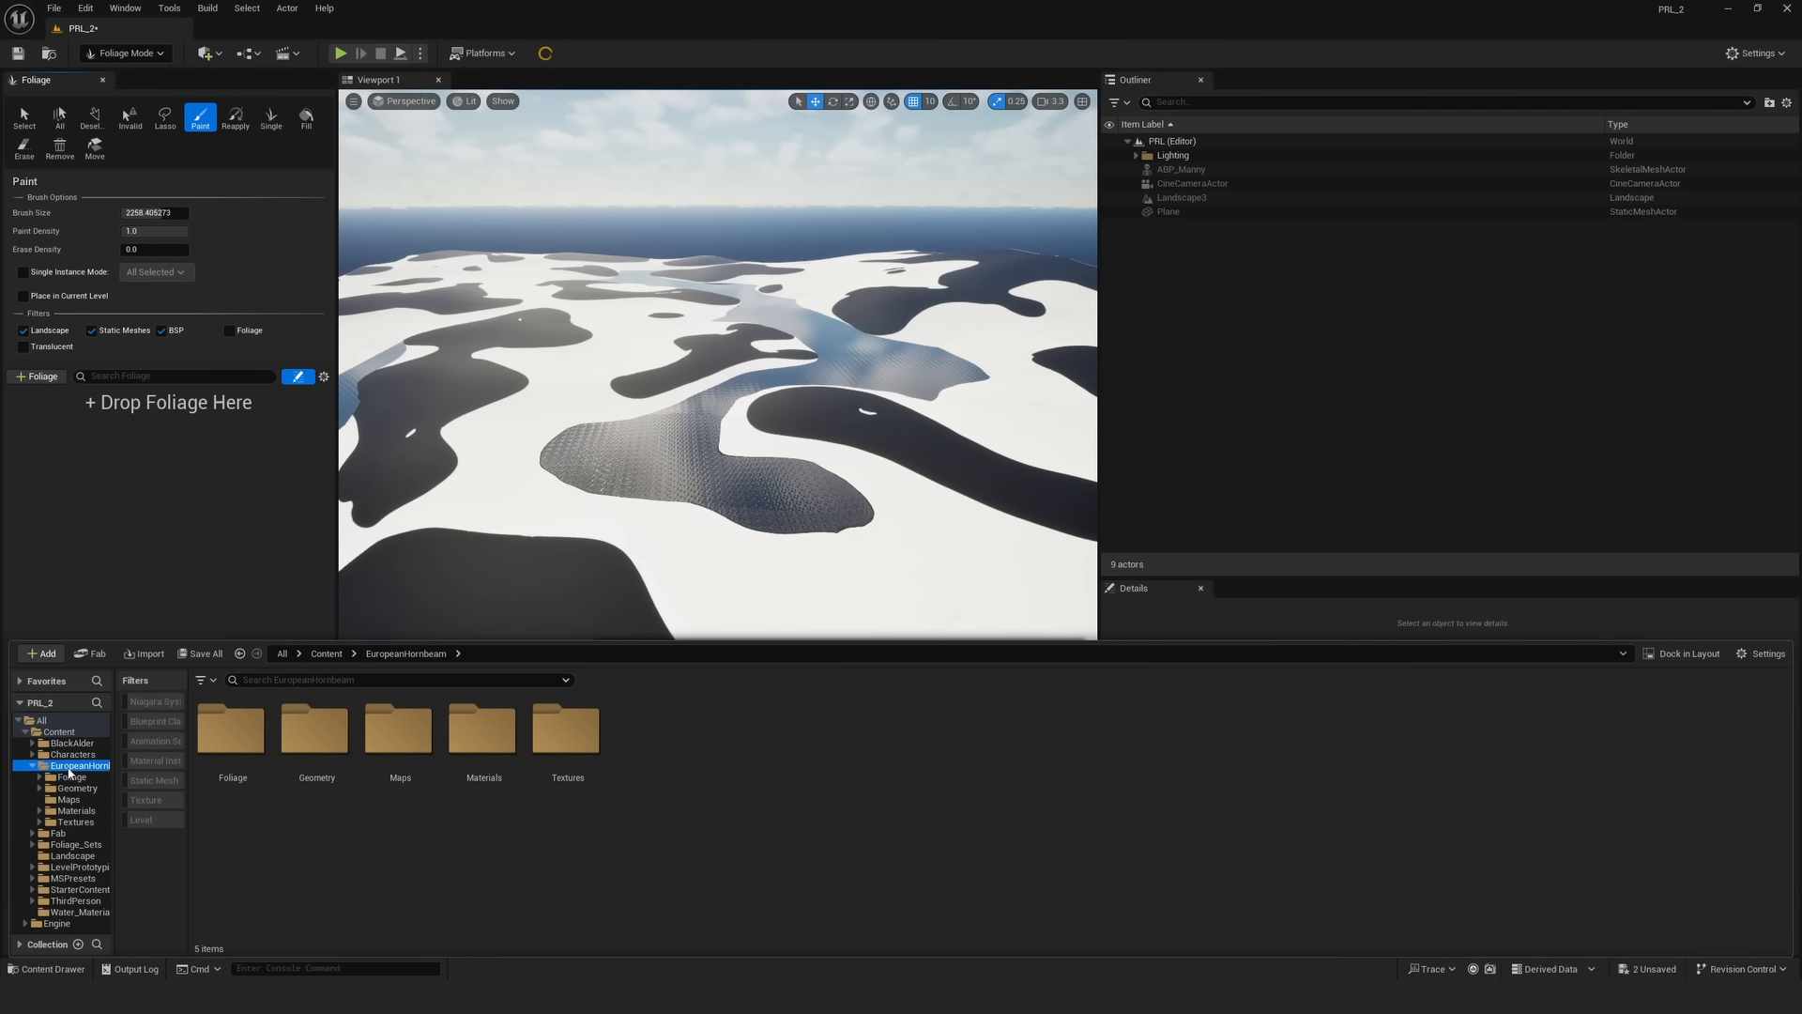
click(154, 780)
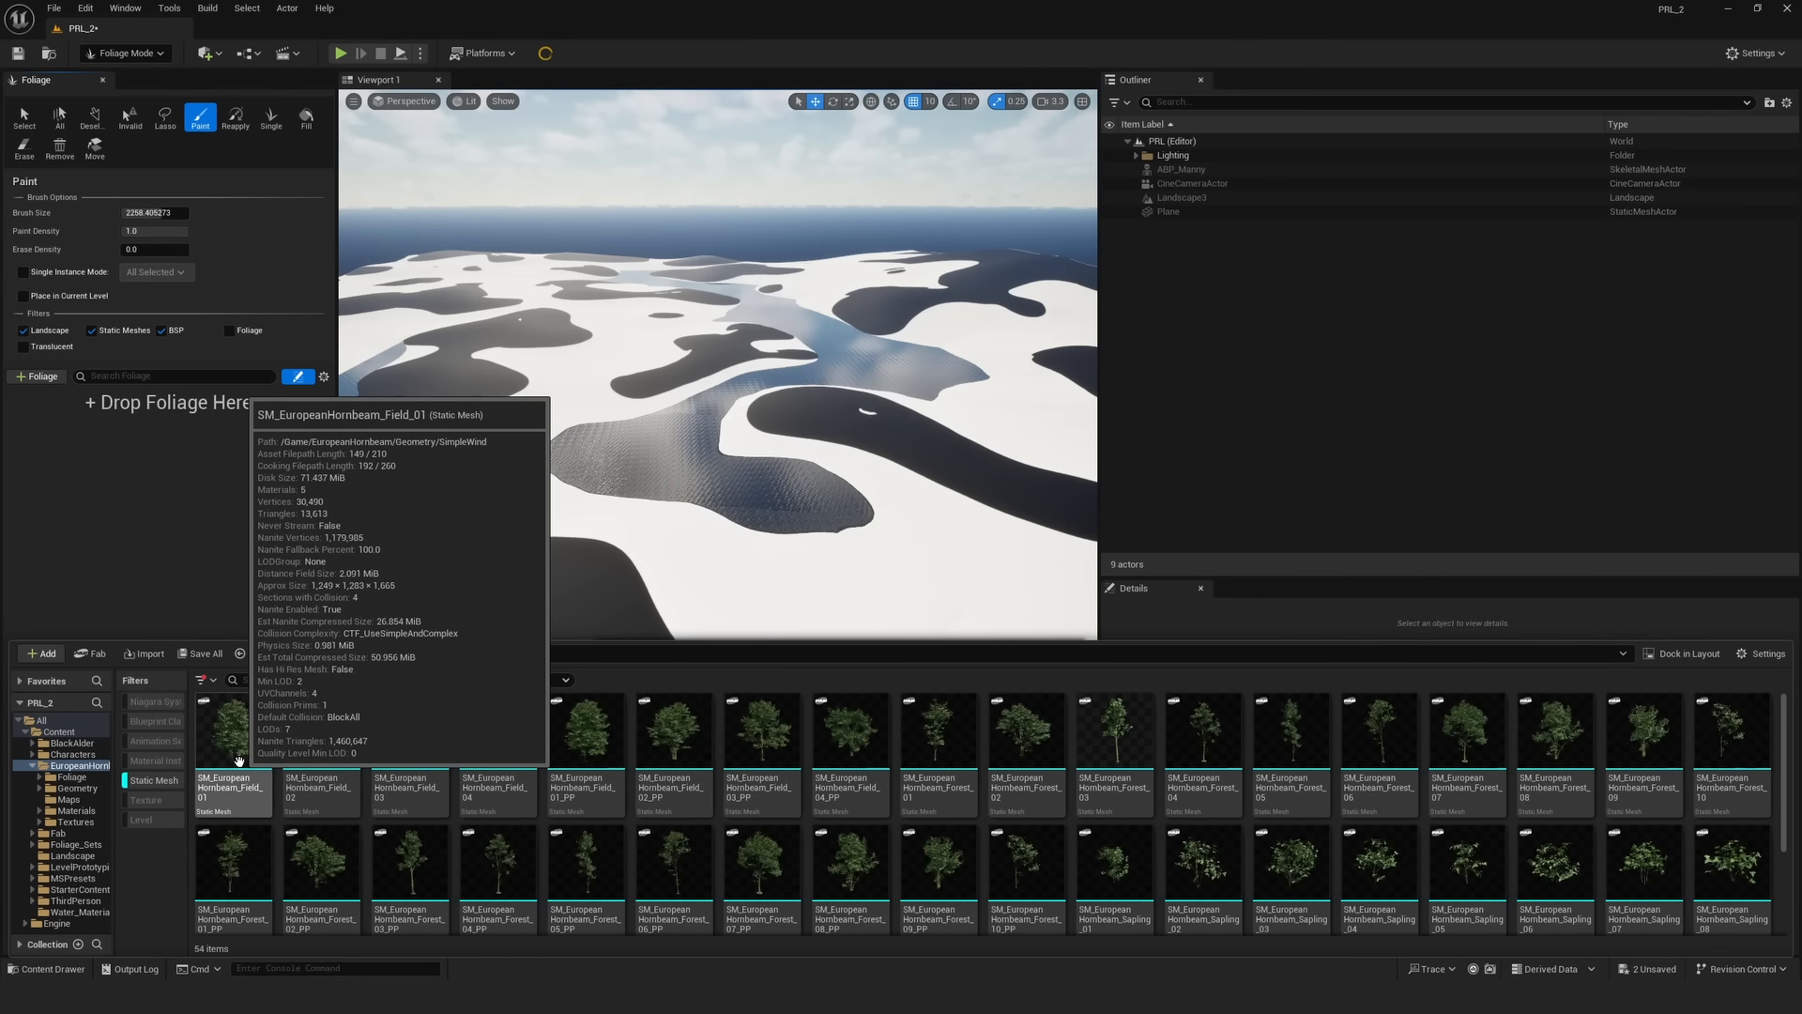
click(235, 751)
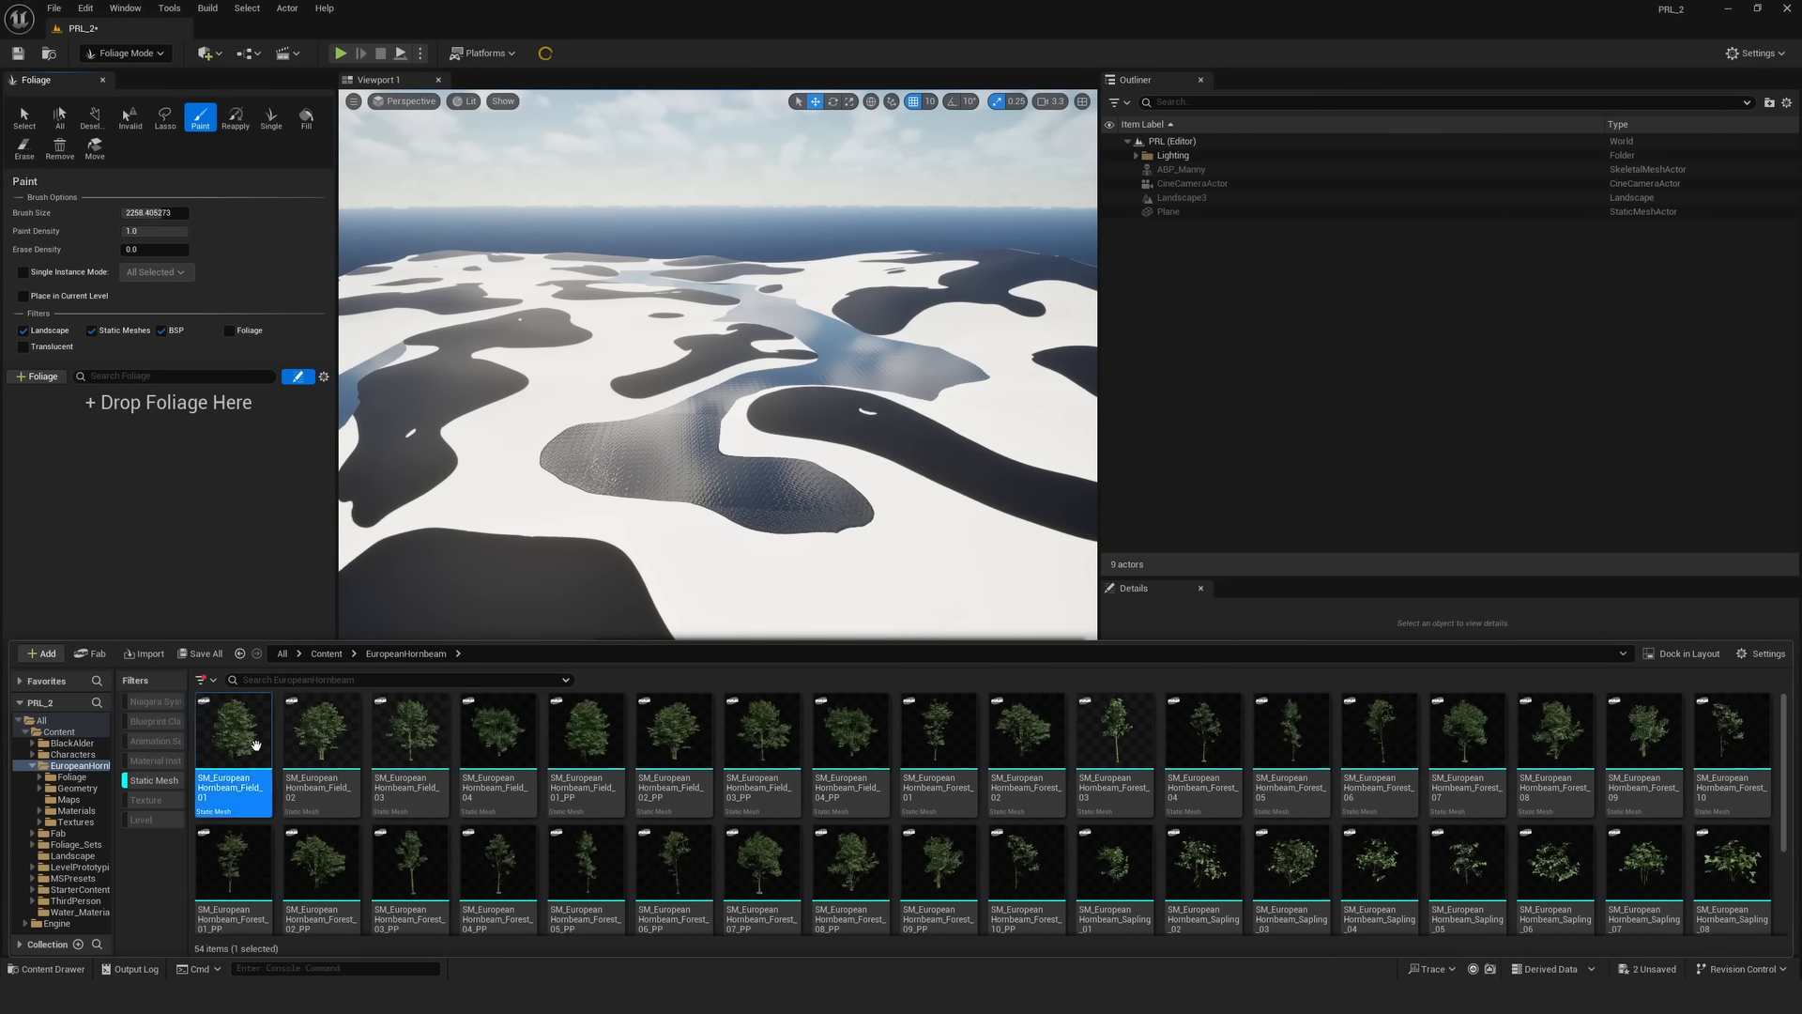
shift+click(515, 736)
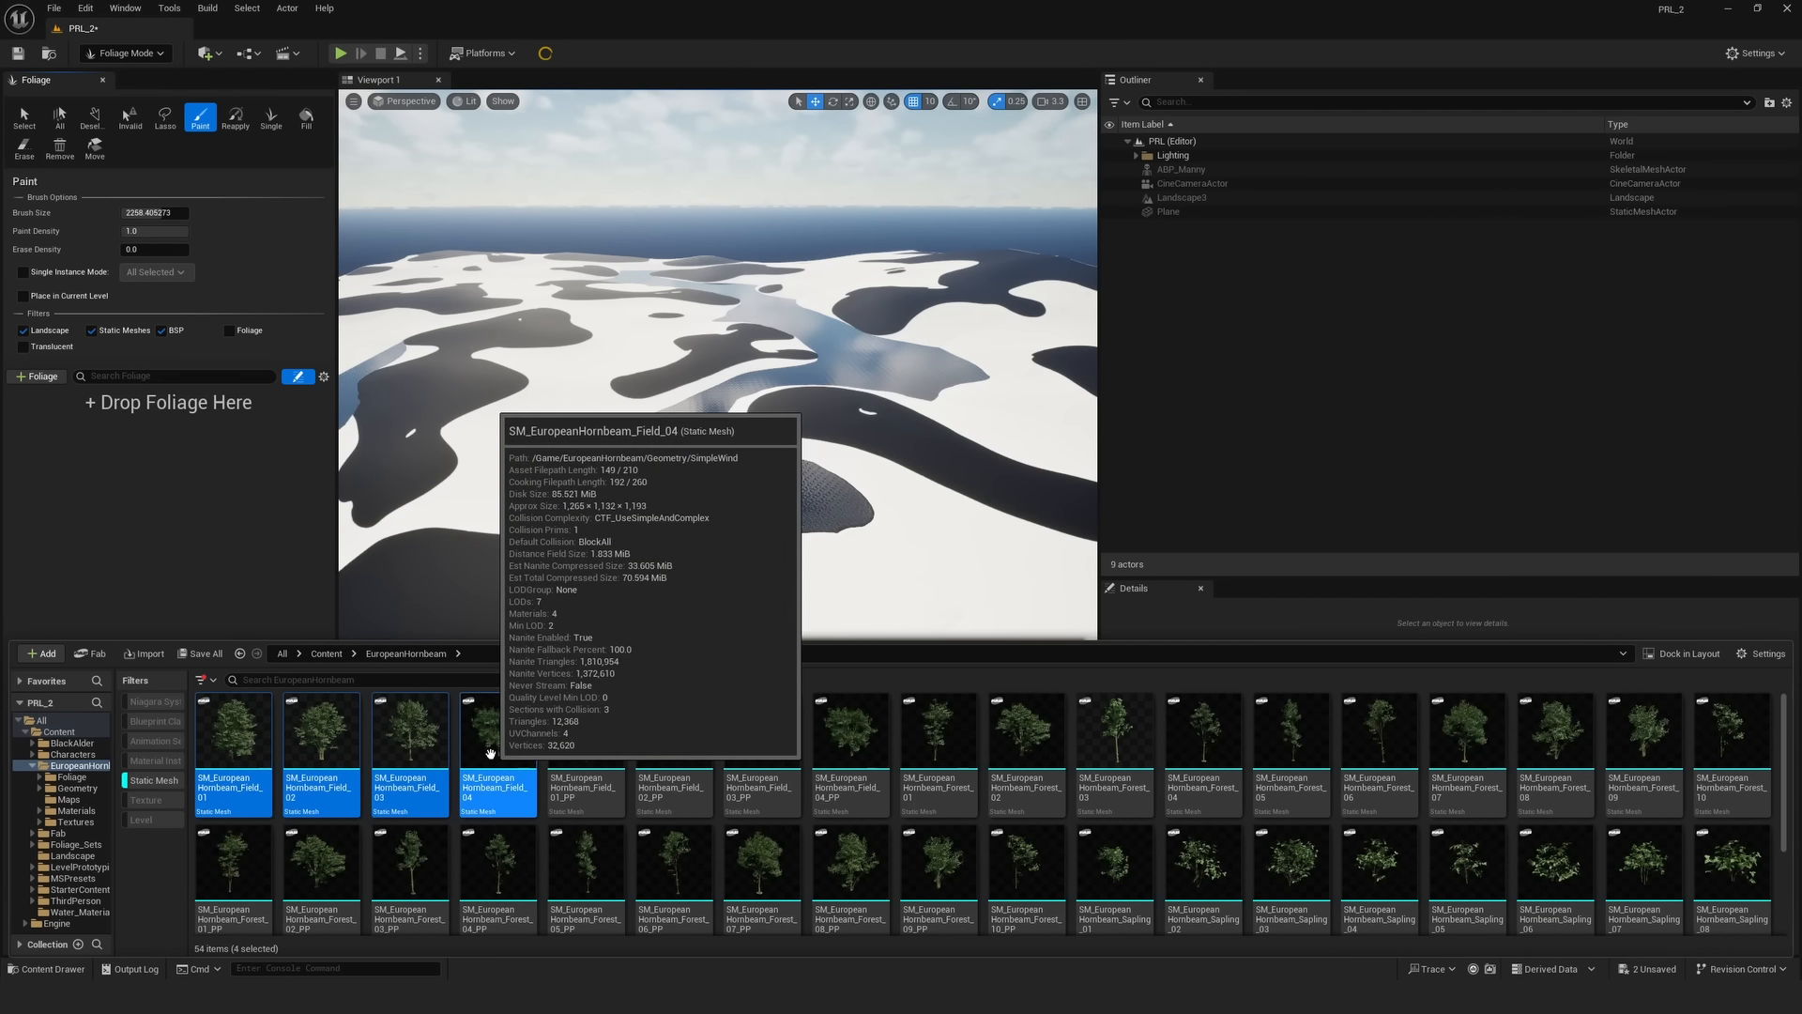
drag(490, 753, 228, 439)
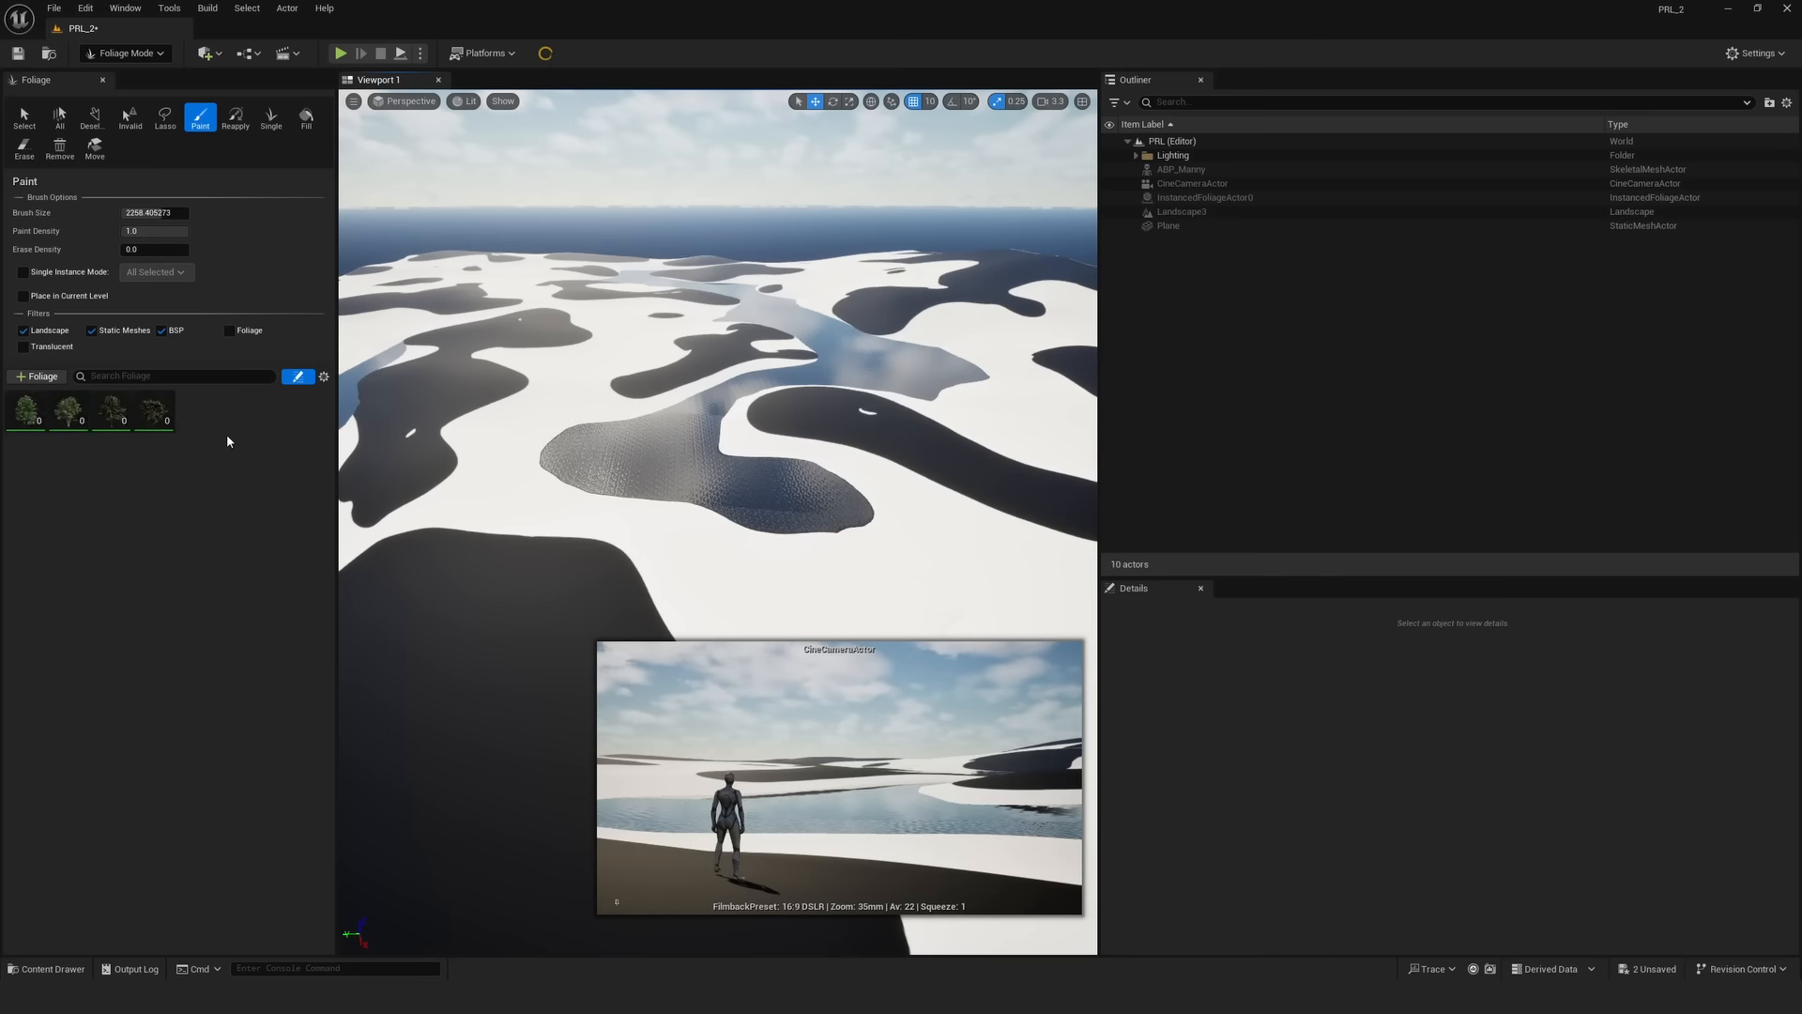
- Check the Nanite setting for all static meshes in the EuropeanHornbeam folder
key(ctrl+space)
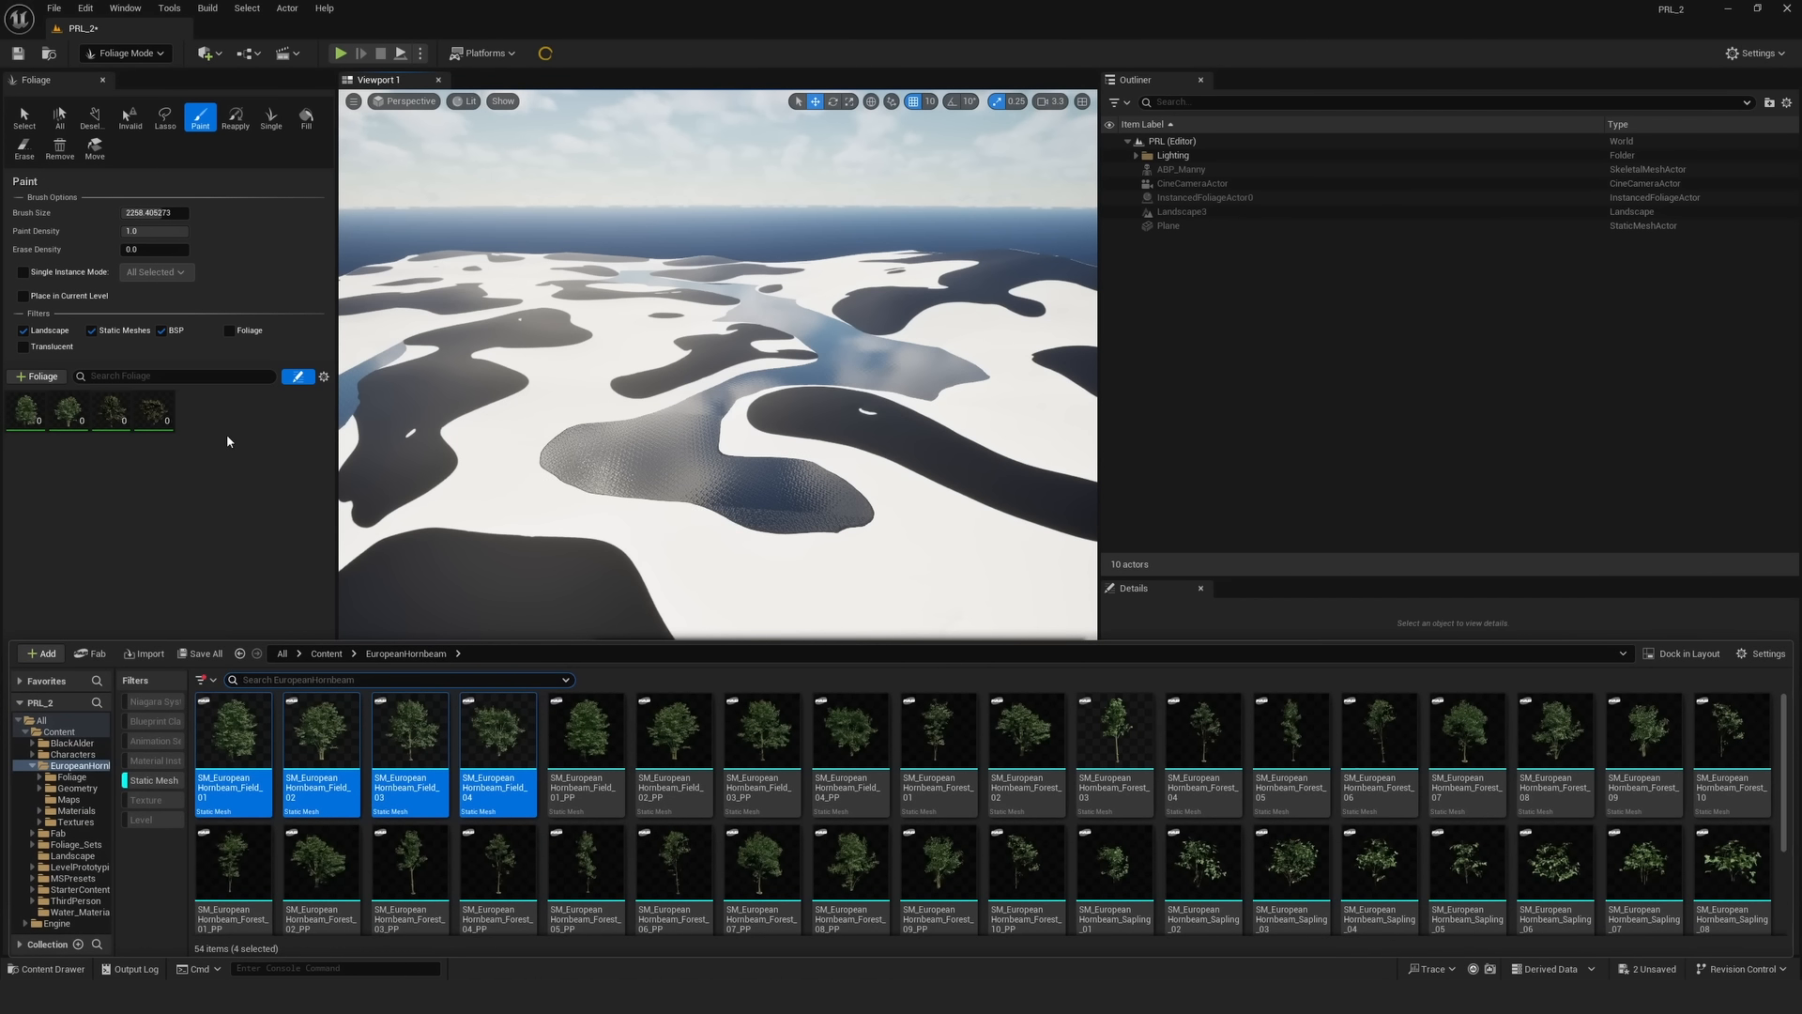
scroll(1173, 873, down, 2)
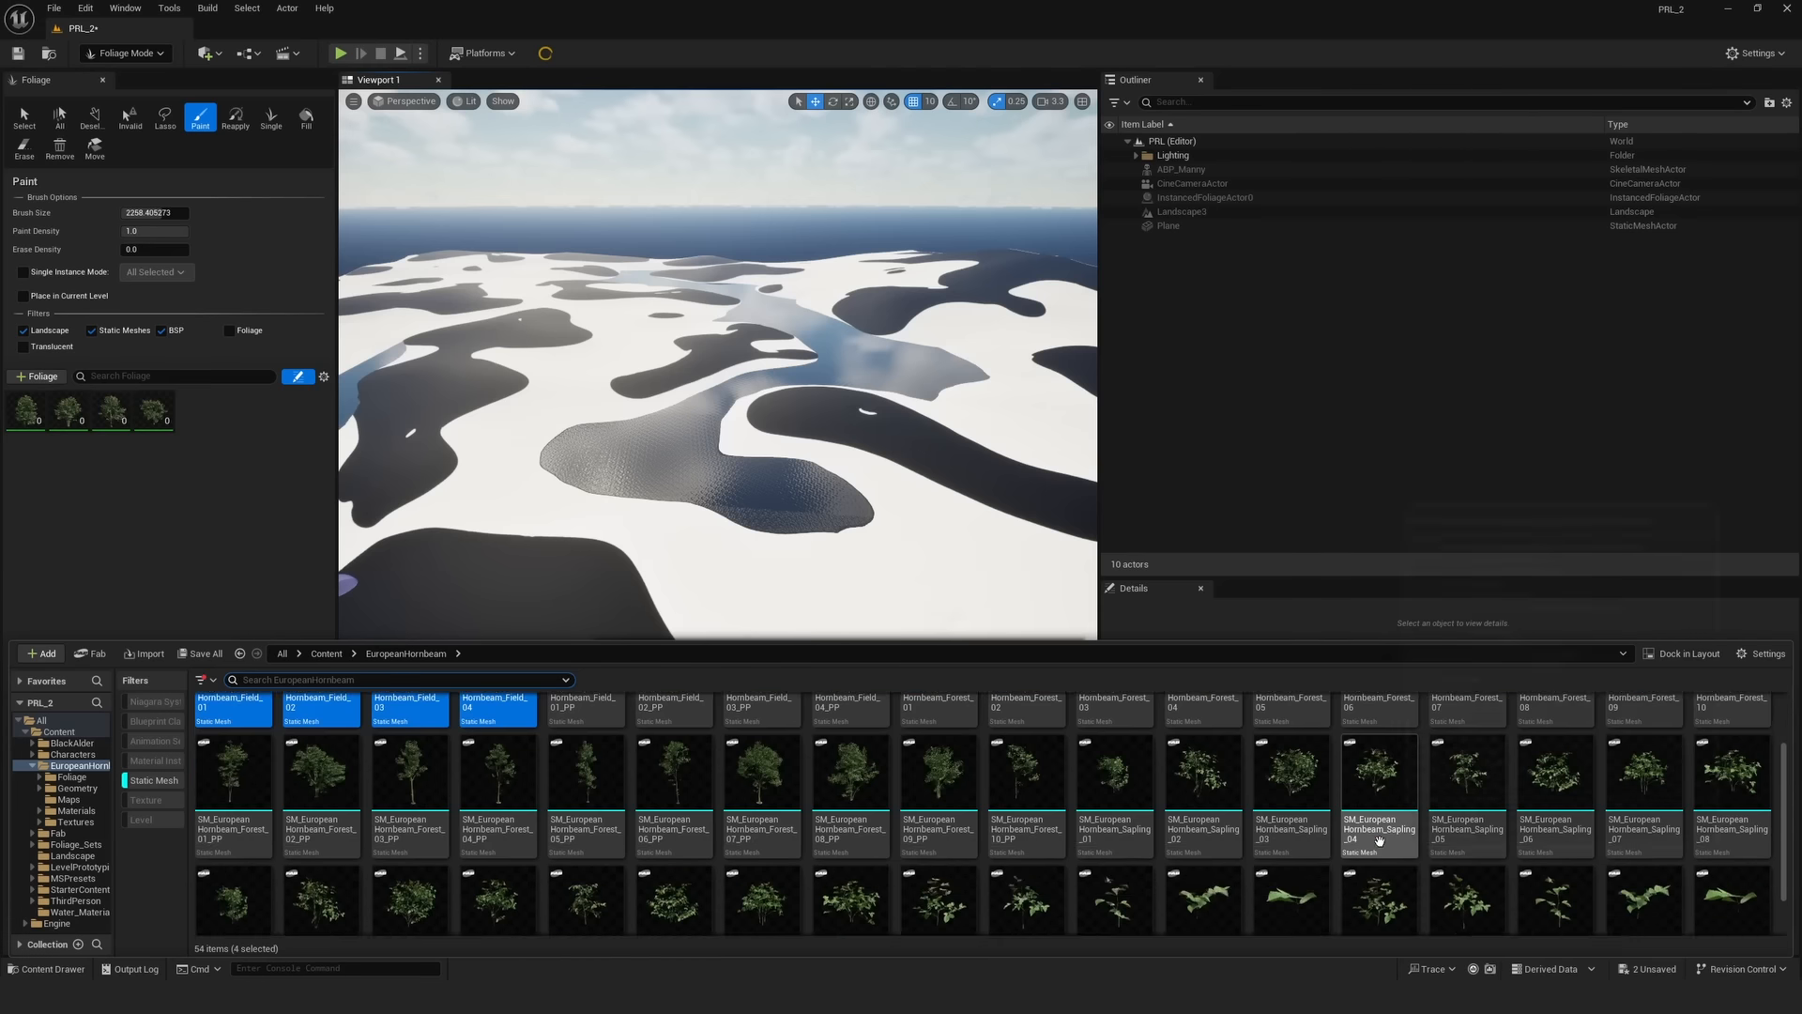
click(1731, 854)
scroll(1127, 850, up, 2)
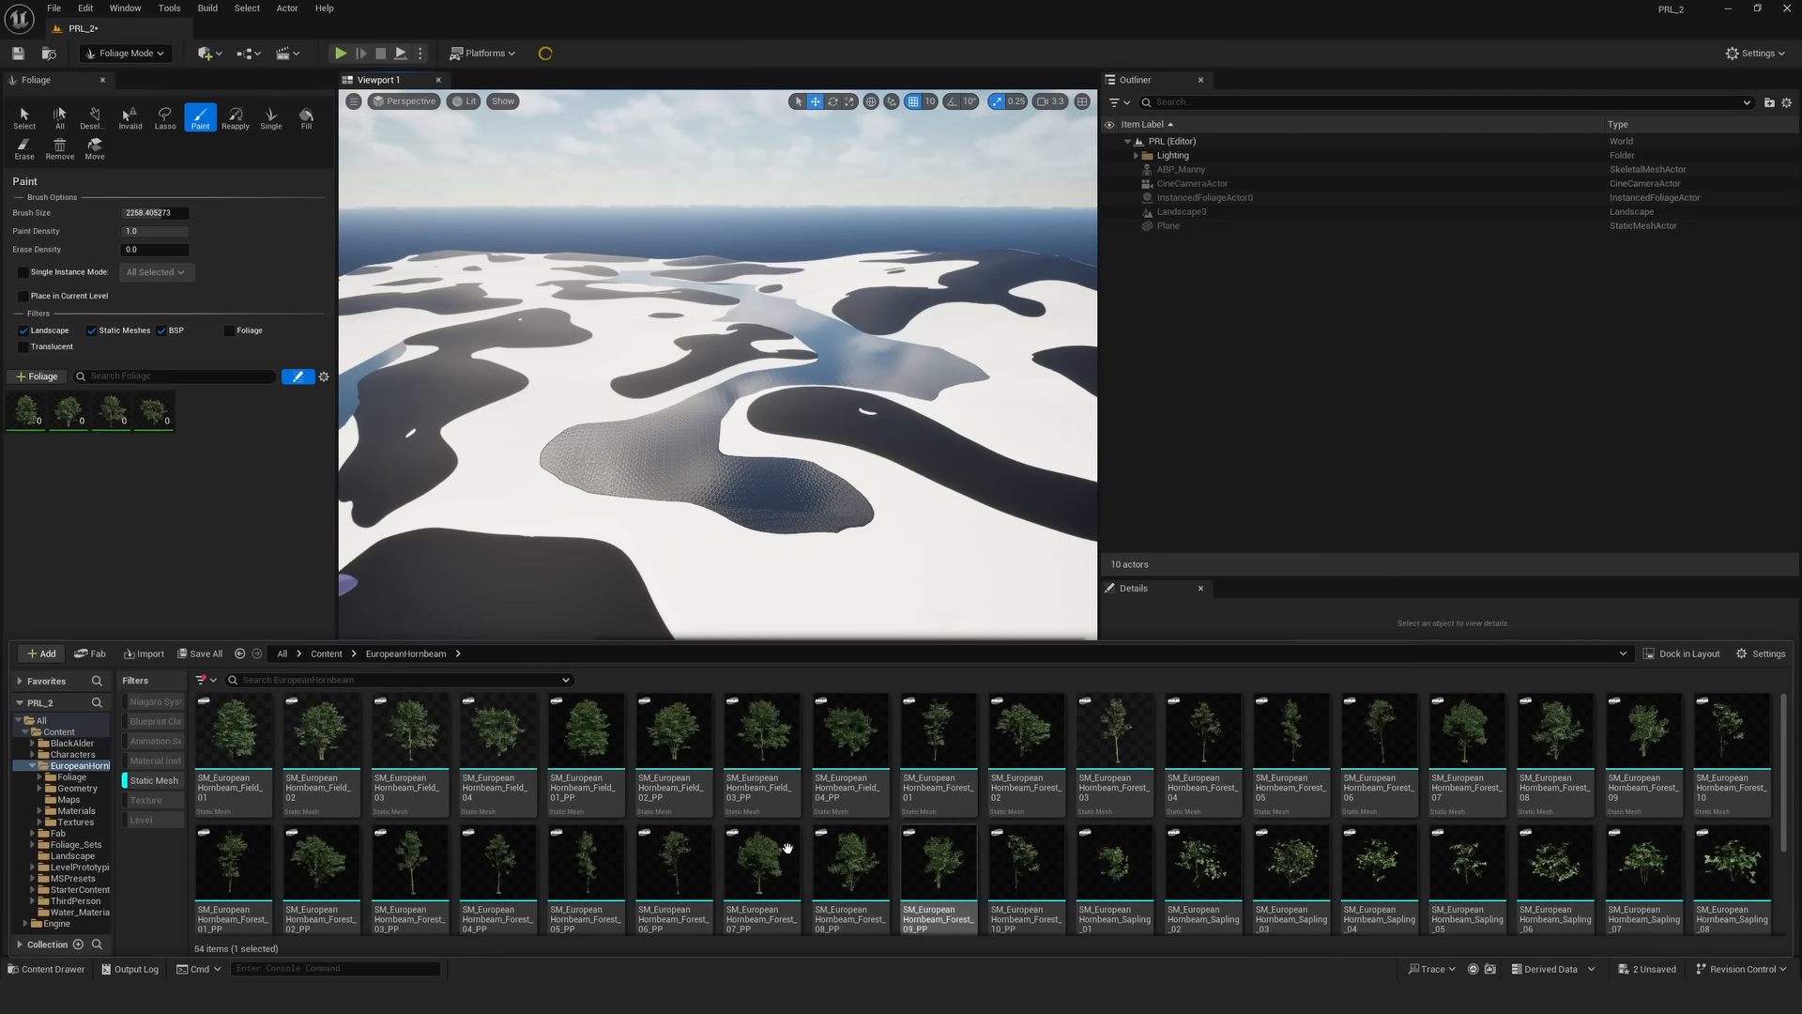
key(ctrl+a)
right_click(247, 756)
mouse_move(366, 307)
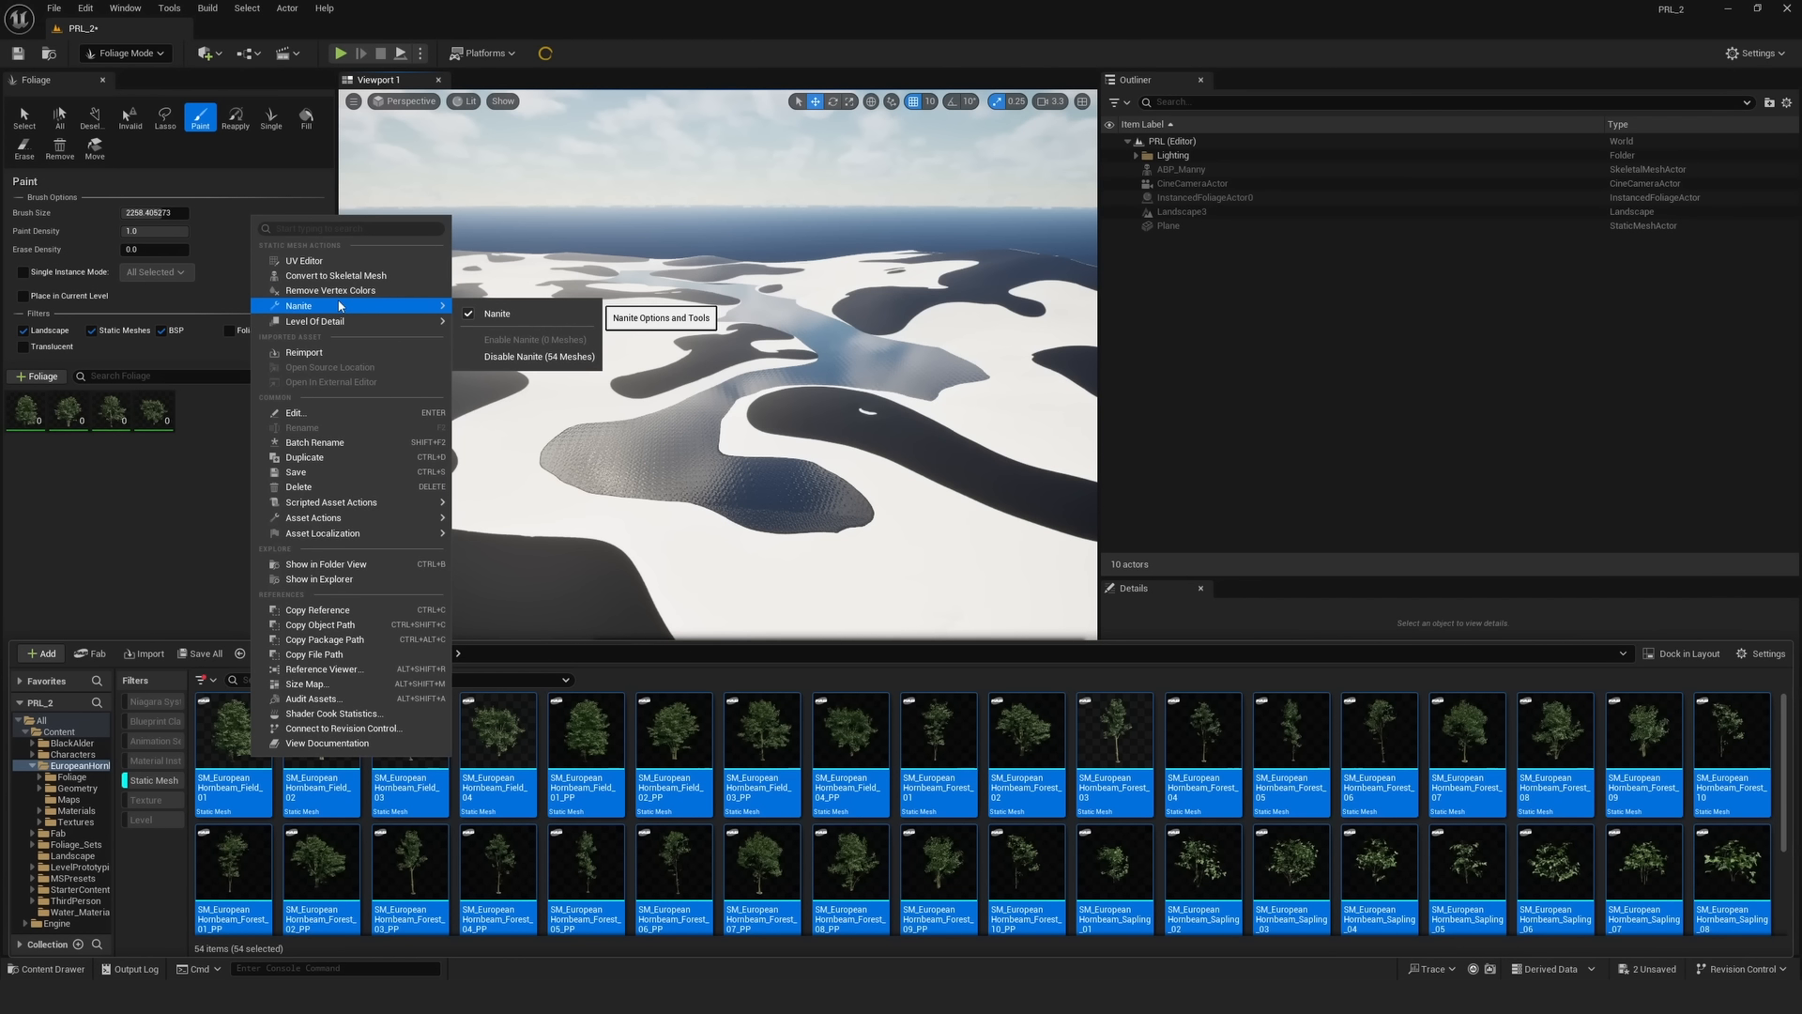
click(150, 505)
- Paint a test clump of hornbeam trees on the near riverbank at the default density and erase it
mouse_move(652, 586)
right_down()
mouse_move(651, 751)
mouse_move(651, 592)
right_up()
key(w)
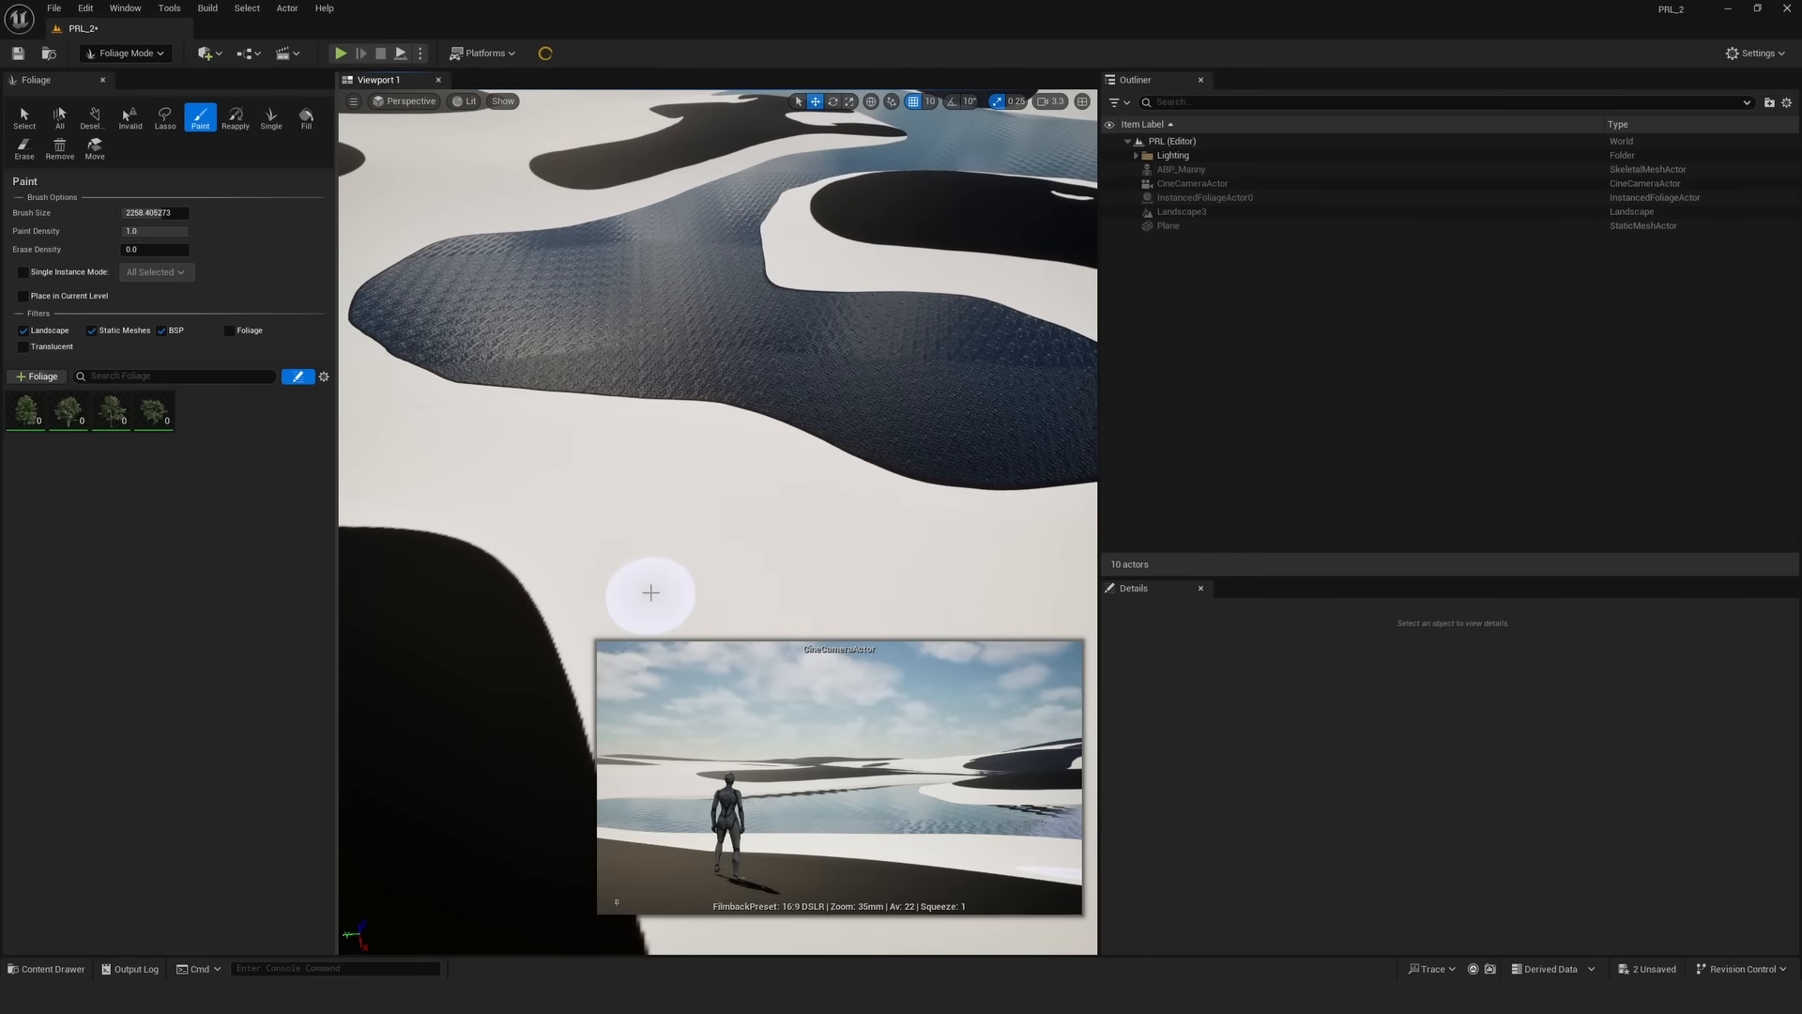
click(595, 441)
mouse_move(744, 482)
right_down()
mouse_move(744, 323)
mouse_move(745, 384)
mouse_move(713, 441)
mouse_move(657, 469)
mouse_move(694, 482)
right_up()
key(w)
key(s)
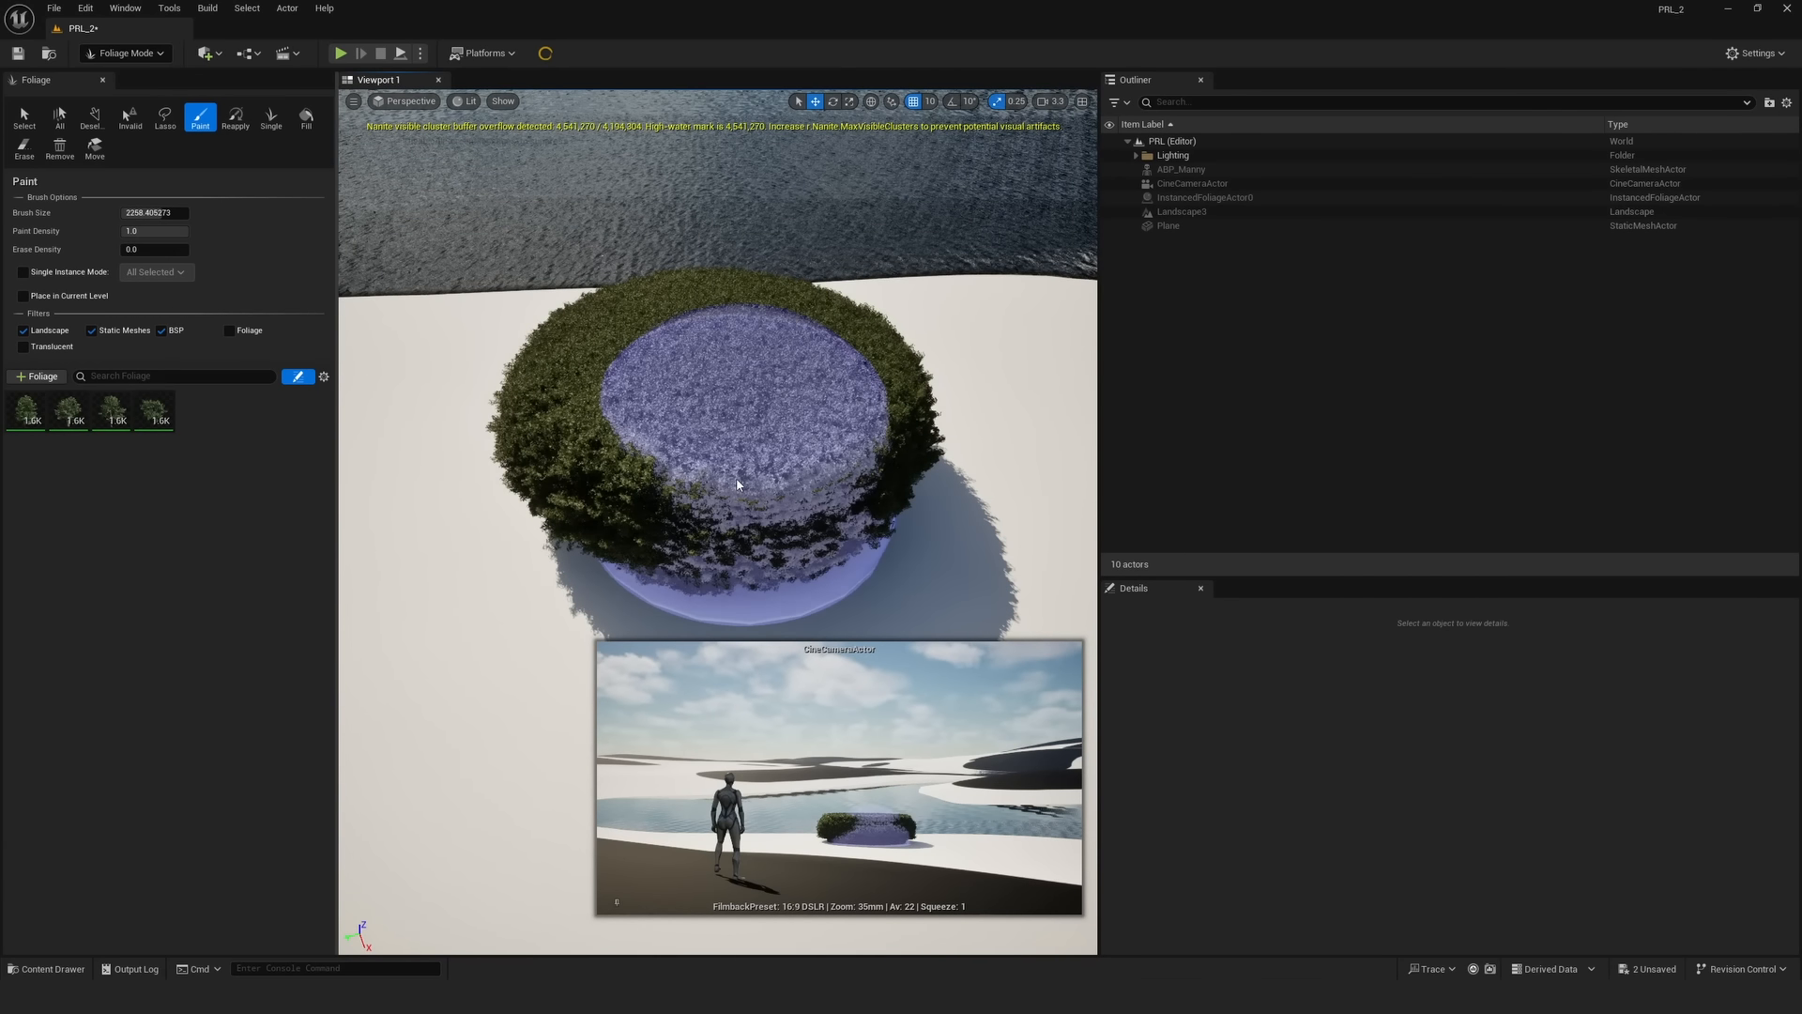
key(shift)
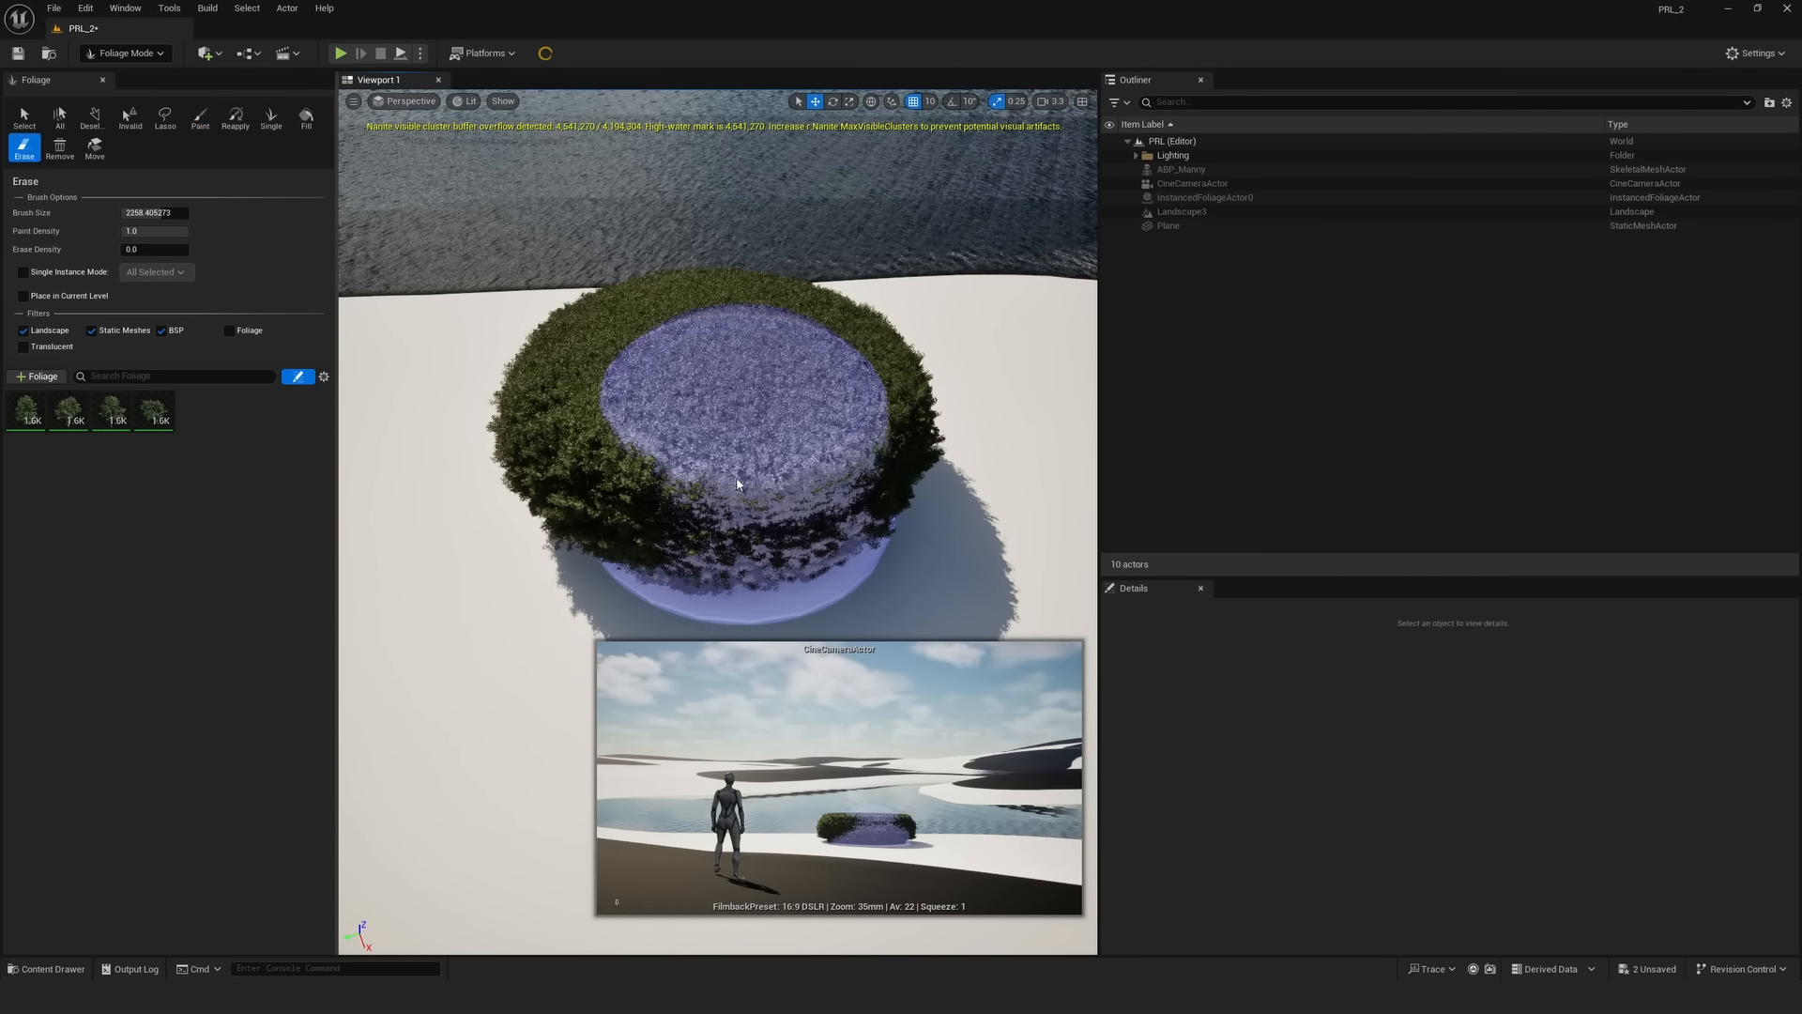
mouse_move(737, 483)
shift+mouse_down()
mouse_move(627, 433)
mouse_move(734, 477)
shift+mouse_up()
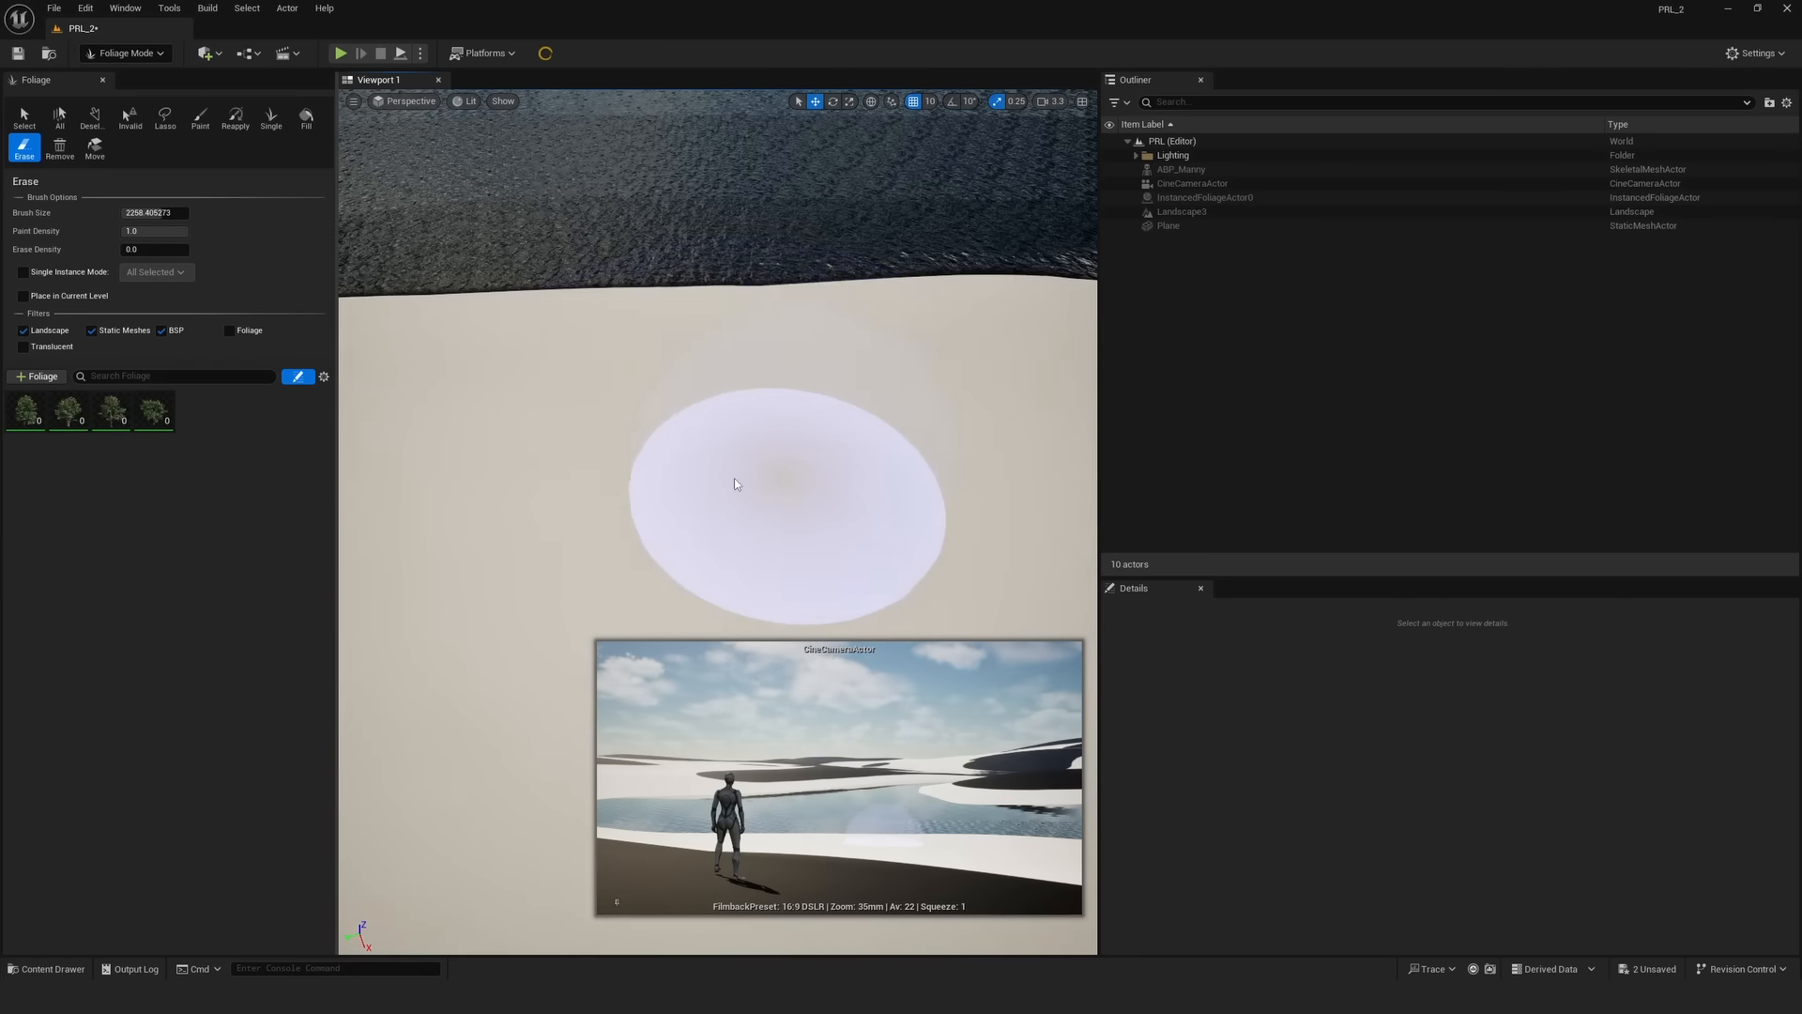
- Set the foliage paint density to 0.1 and the Density / 1Kuu of all four hornbeam types to 1.0
click(154, 410)
shift+click(26, 427)
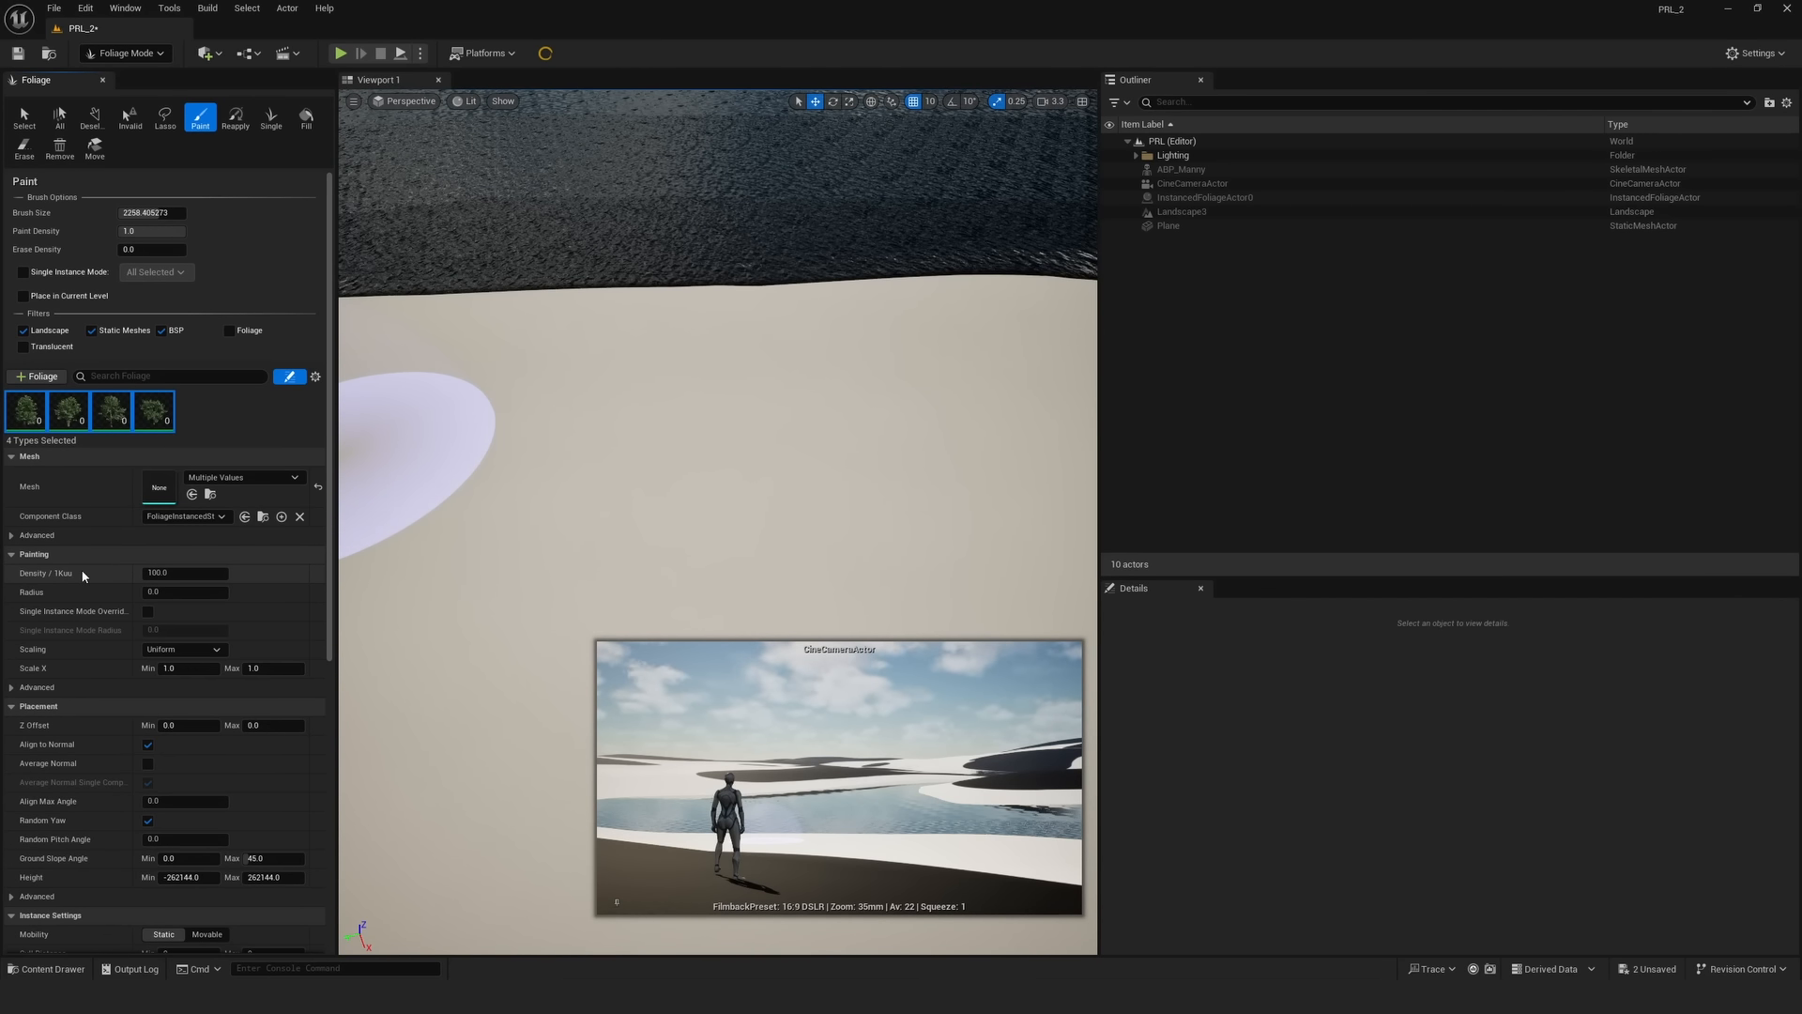
drag(150, 231, 139, 231)
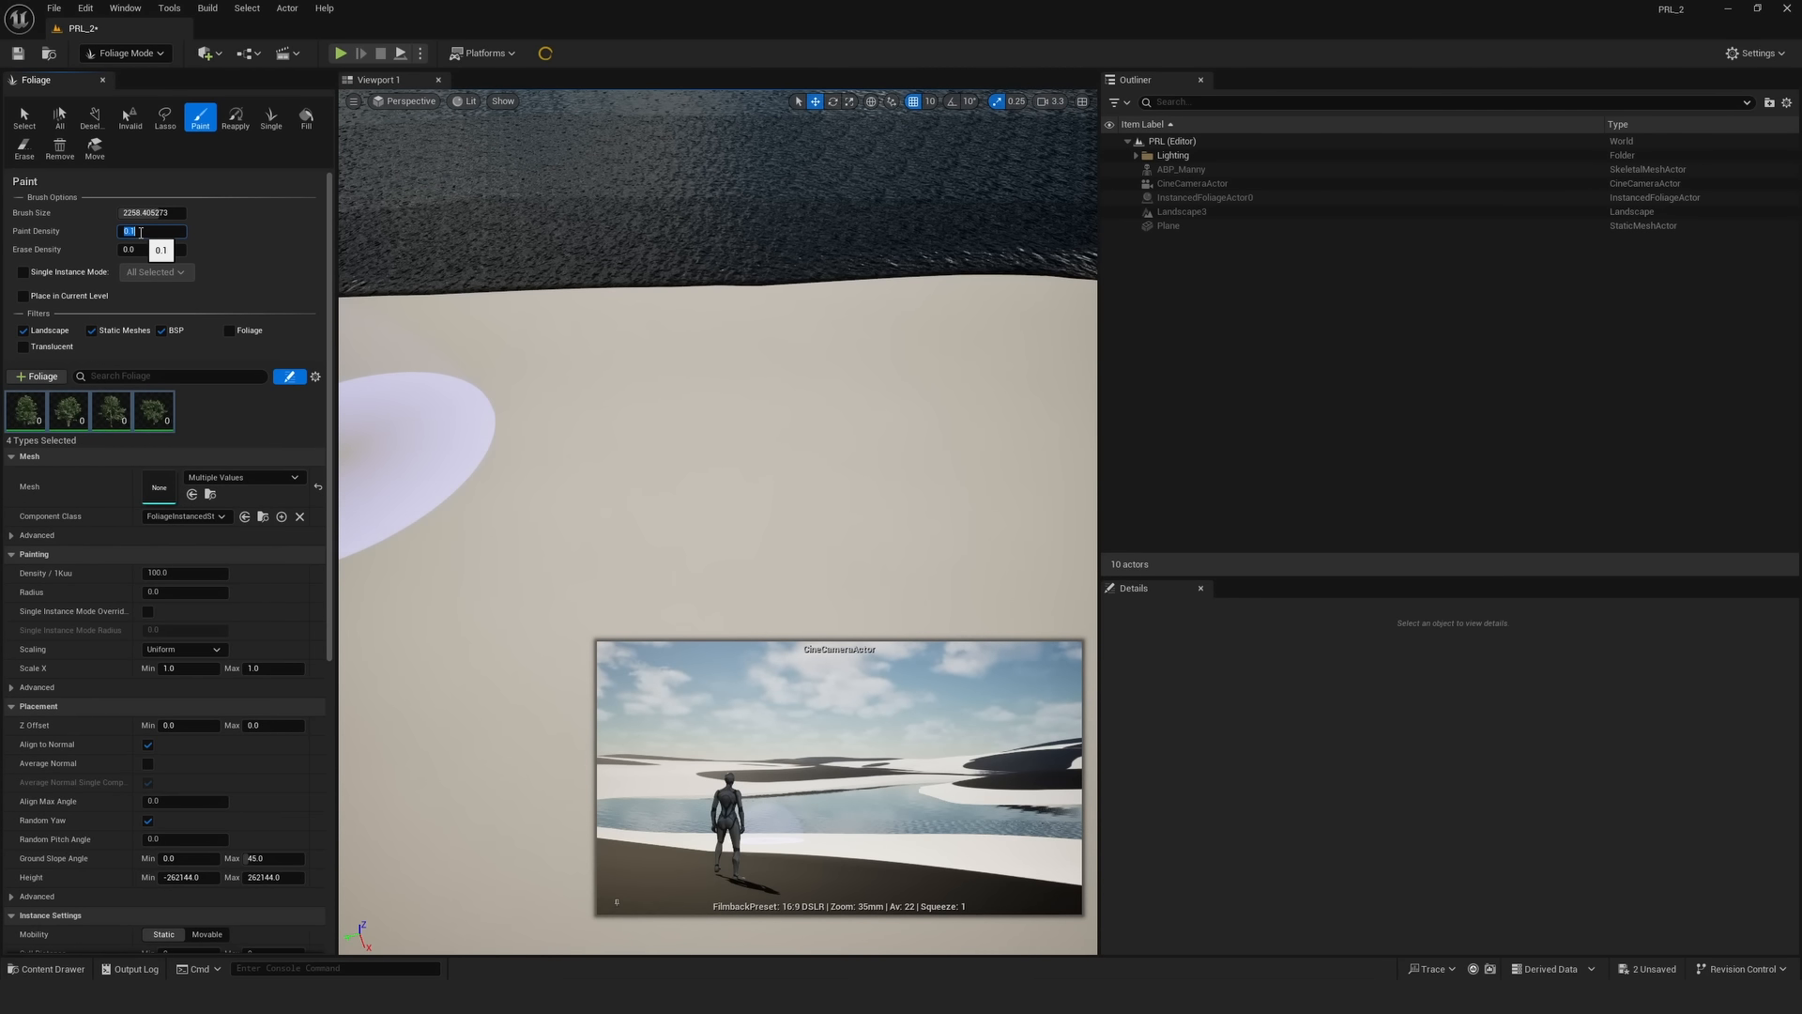
click(167, 574)
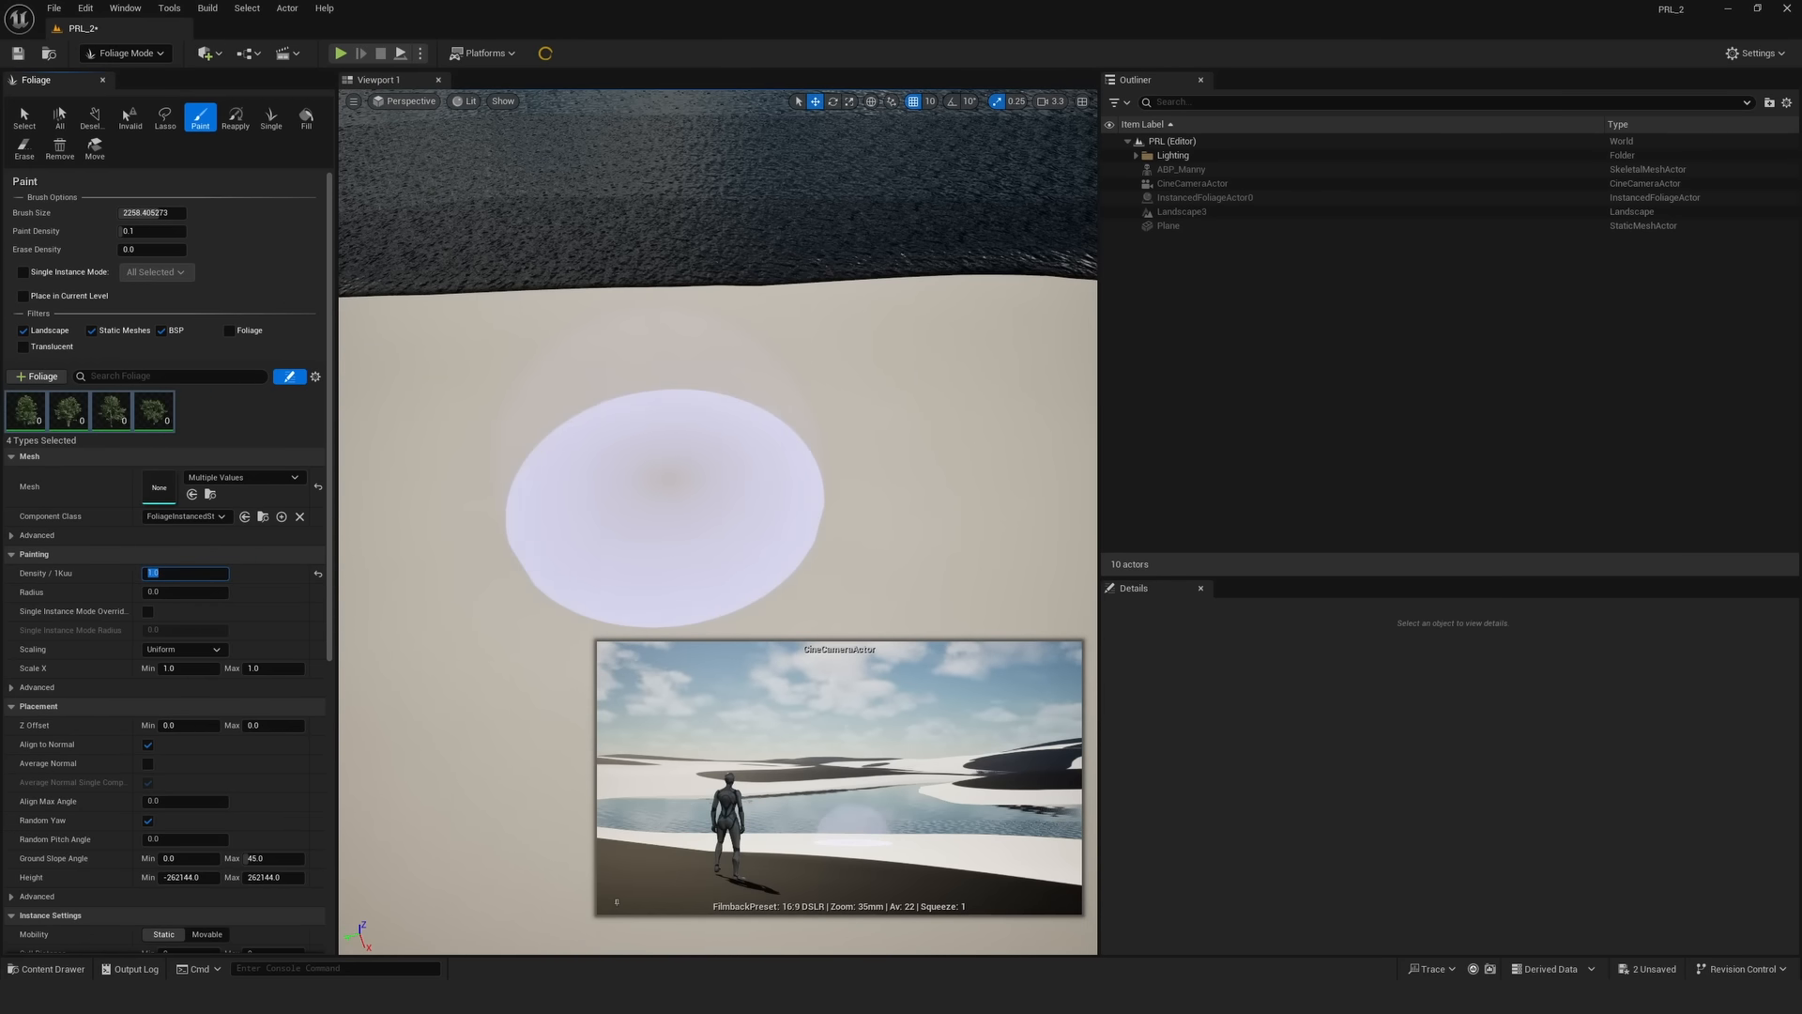
- Paint a band of hornbeam trees along the near riverbank in front of the mannequin
scroll(681, 455, down, 6)
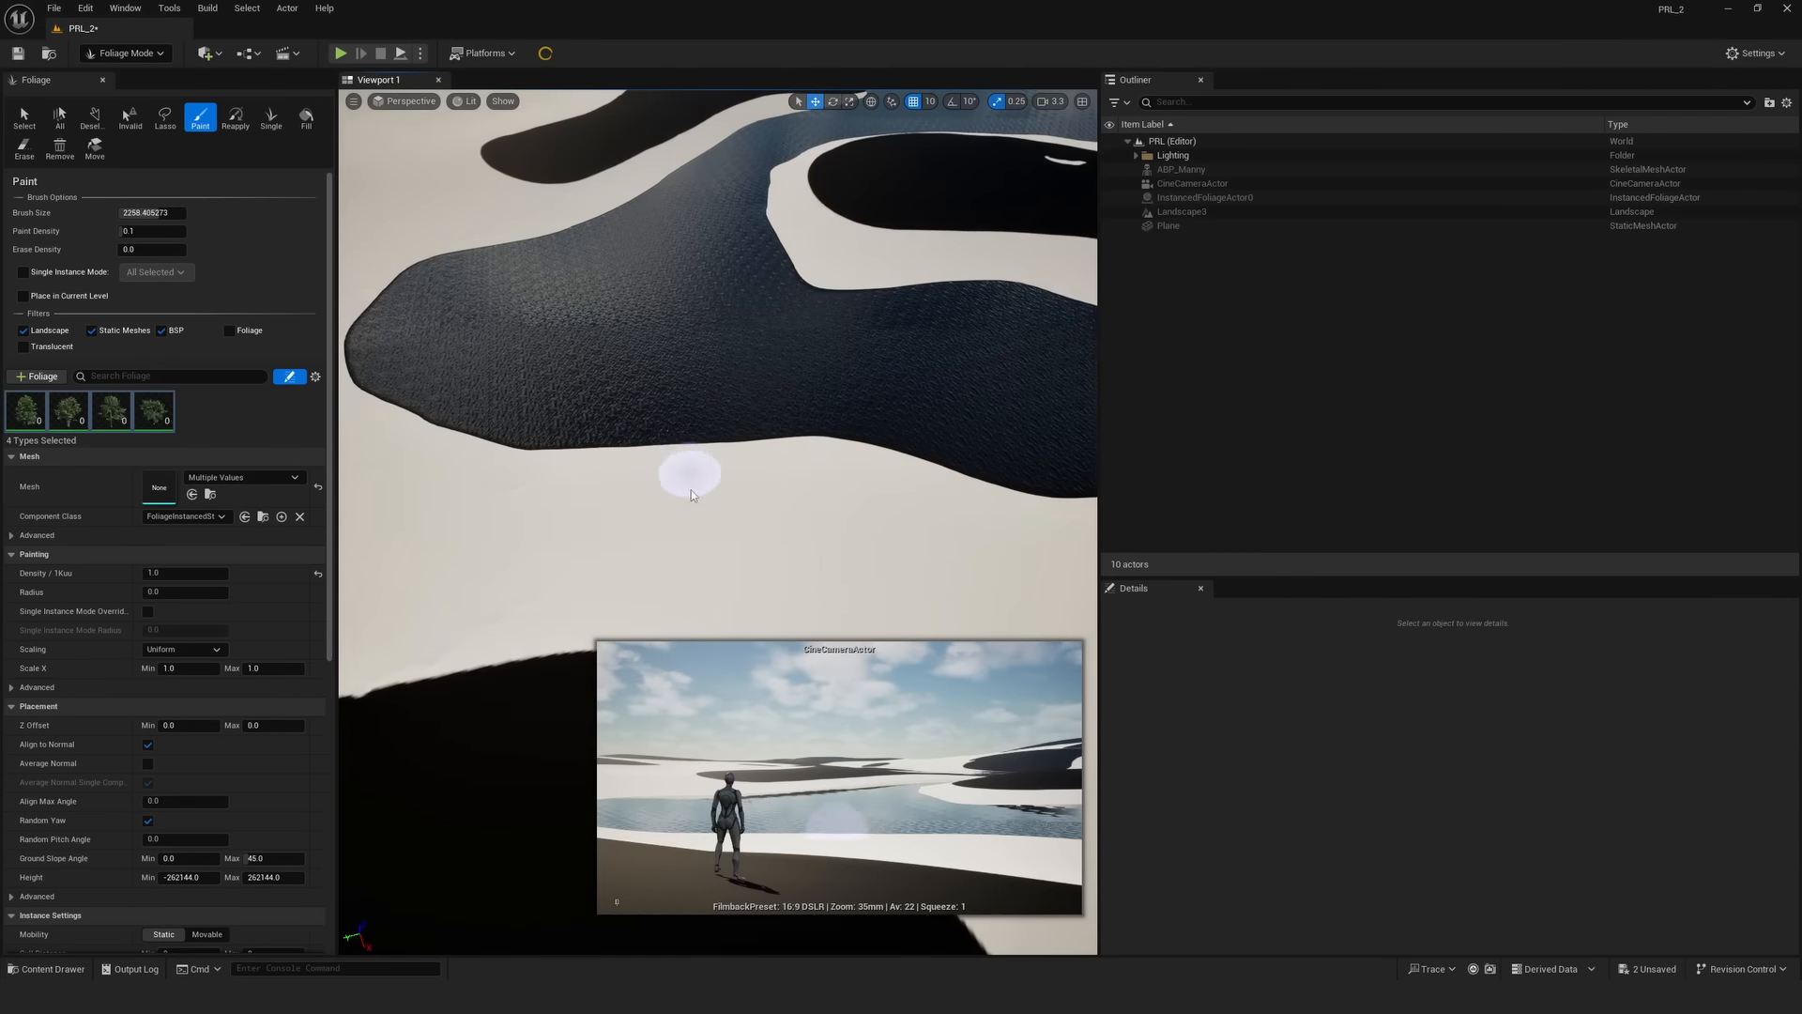
click(690, 489)
mouse_move(754, 493)
right_down()
mouse_move(754, 554)
mouse_move(769, 404)
mouse_move(769, 507)
mouse_move(724, 497)
mouse_move(724, 531)
right_up()
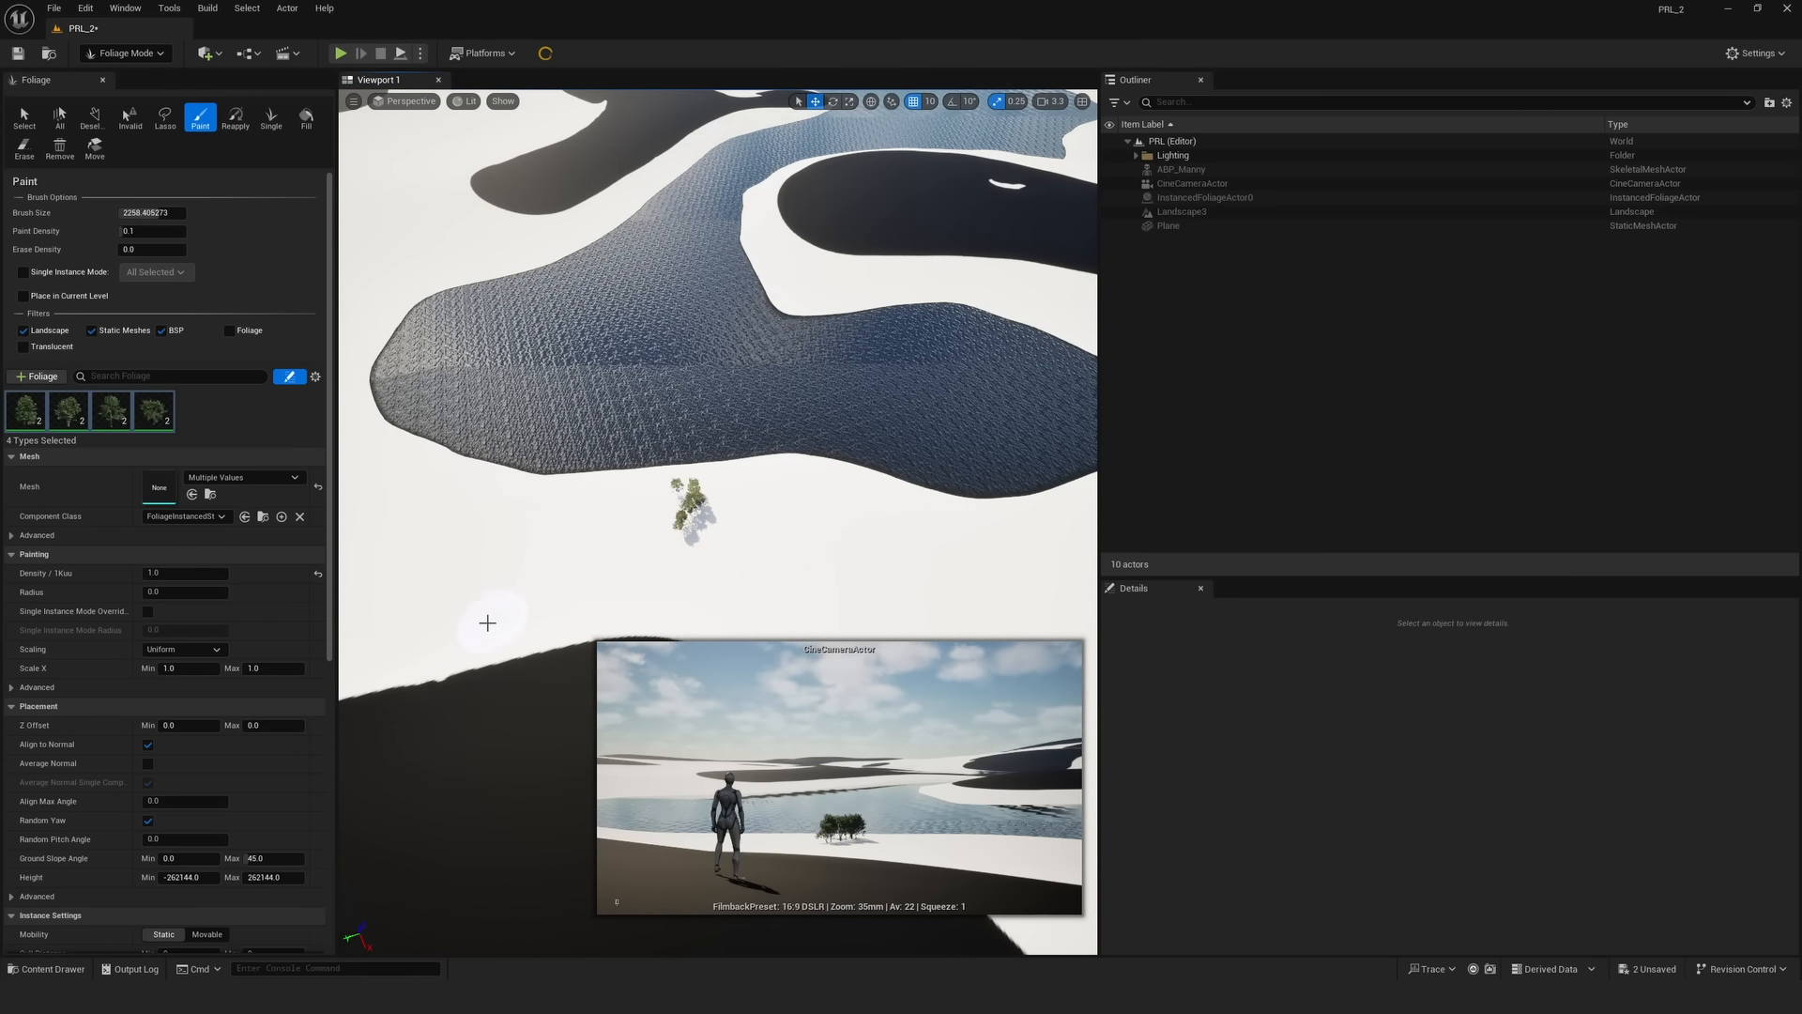
drag(487, 620, 901, 624)
mouse_move(673, 550)
mouse_down()
mouse_move(441, 573)
mouse_move(845, 540)
mouse_move(469, 507)
mouse_move(1006, 527)
mouse_up()
scroll(1009, 521, down, 10)
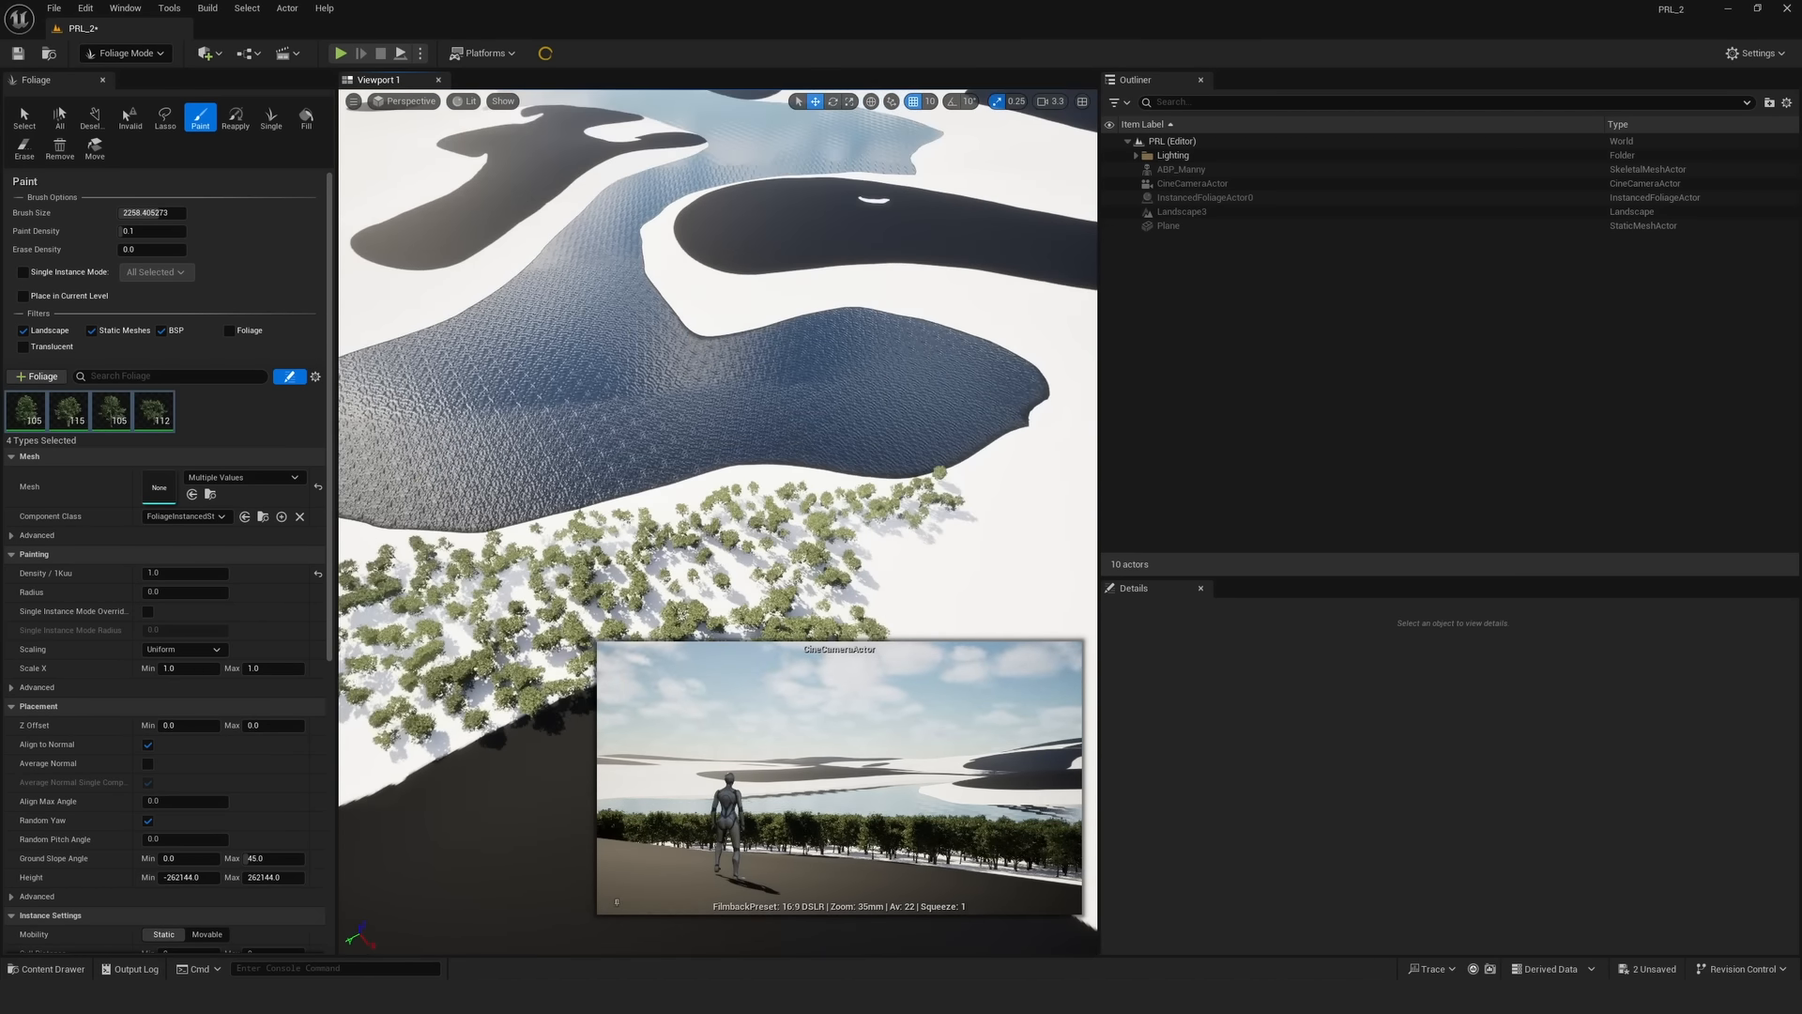
- Paint hornbeam trees over the hill across the river and along the opposite riverbank
scroll(791, 531, up, 5)
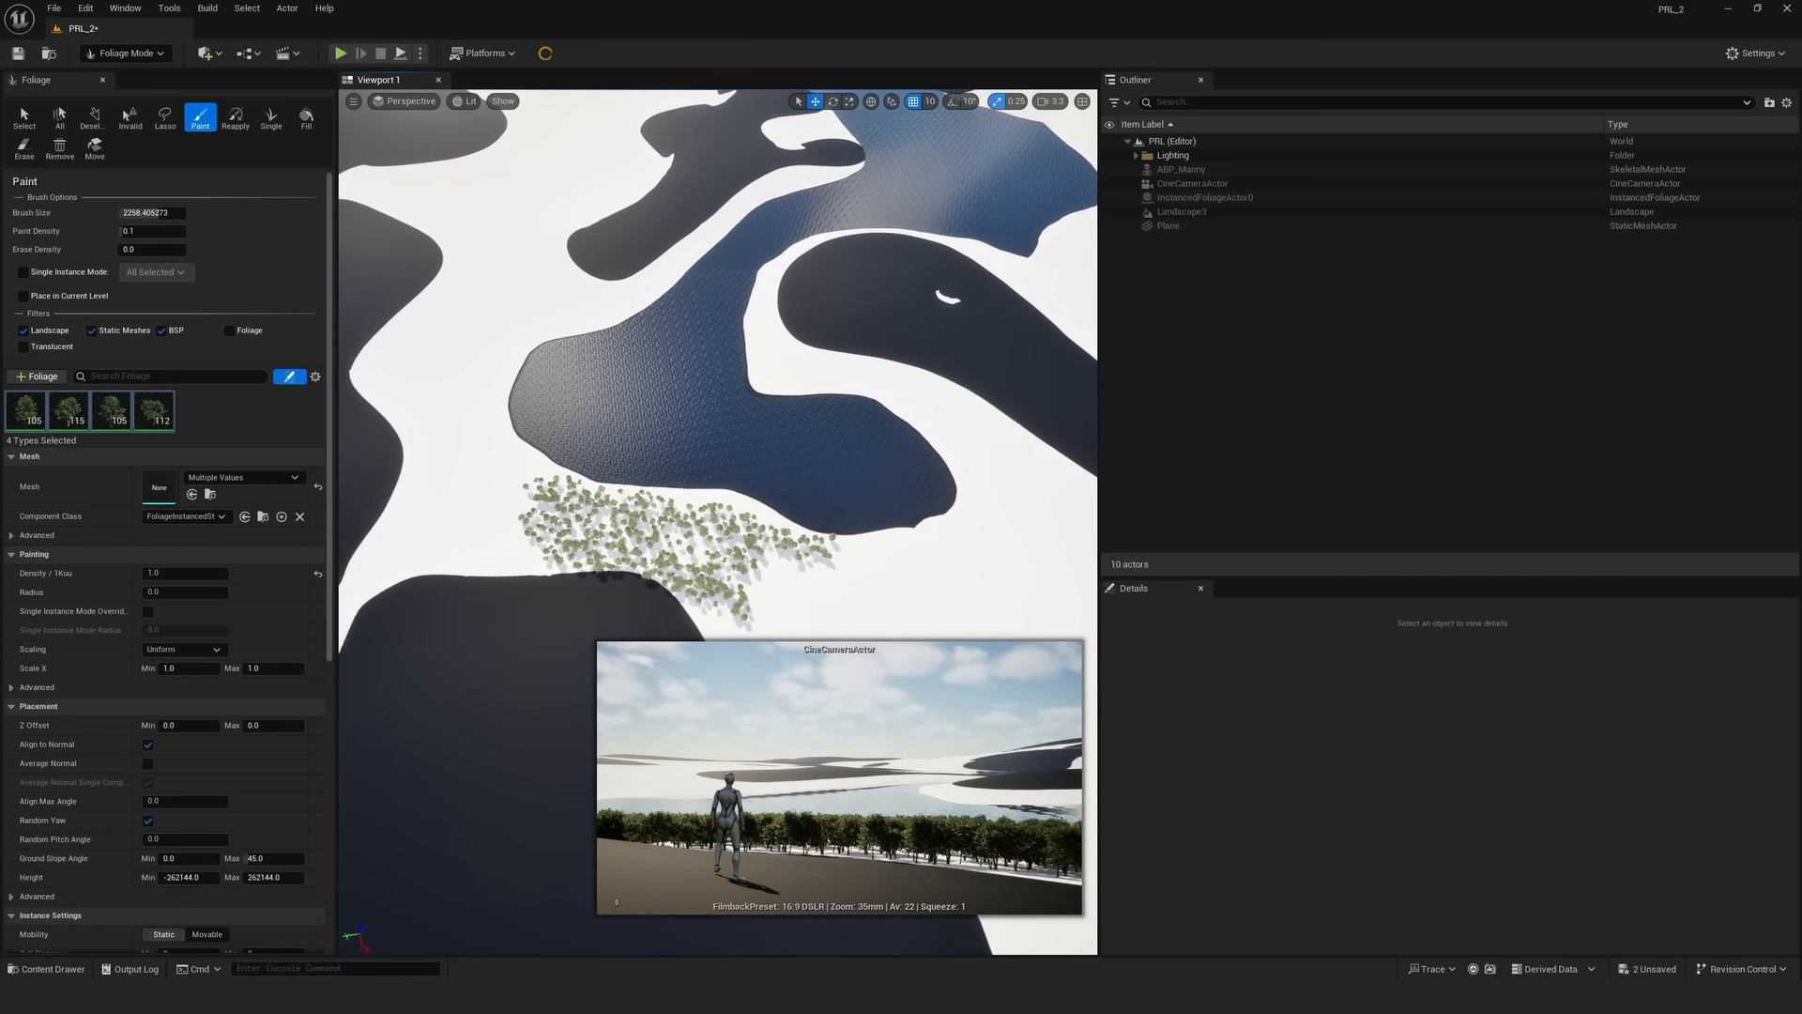
right_drag(800, 567, 854, 544)
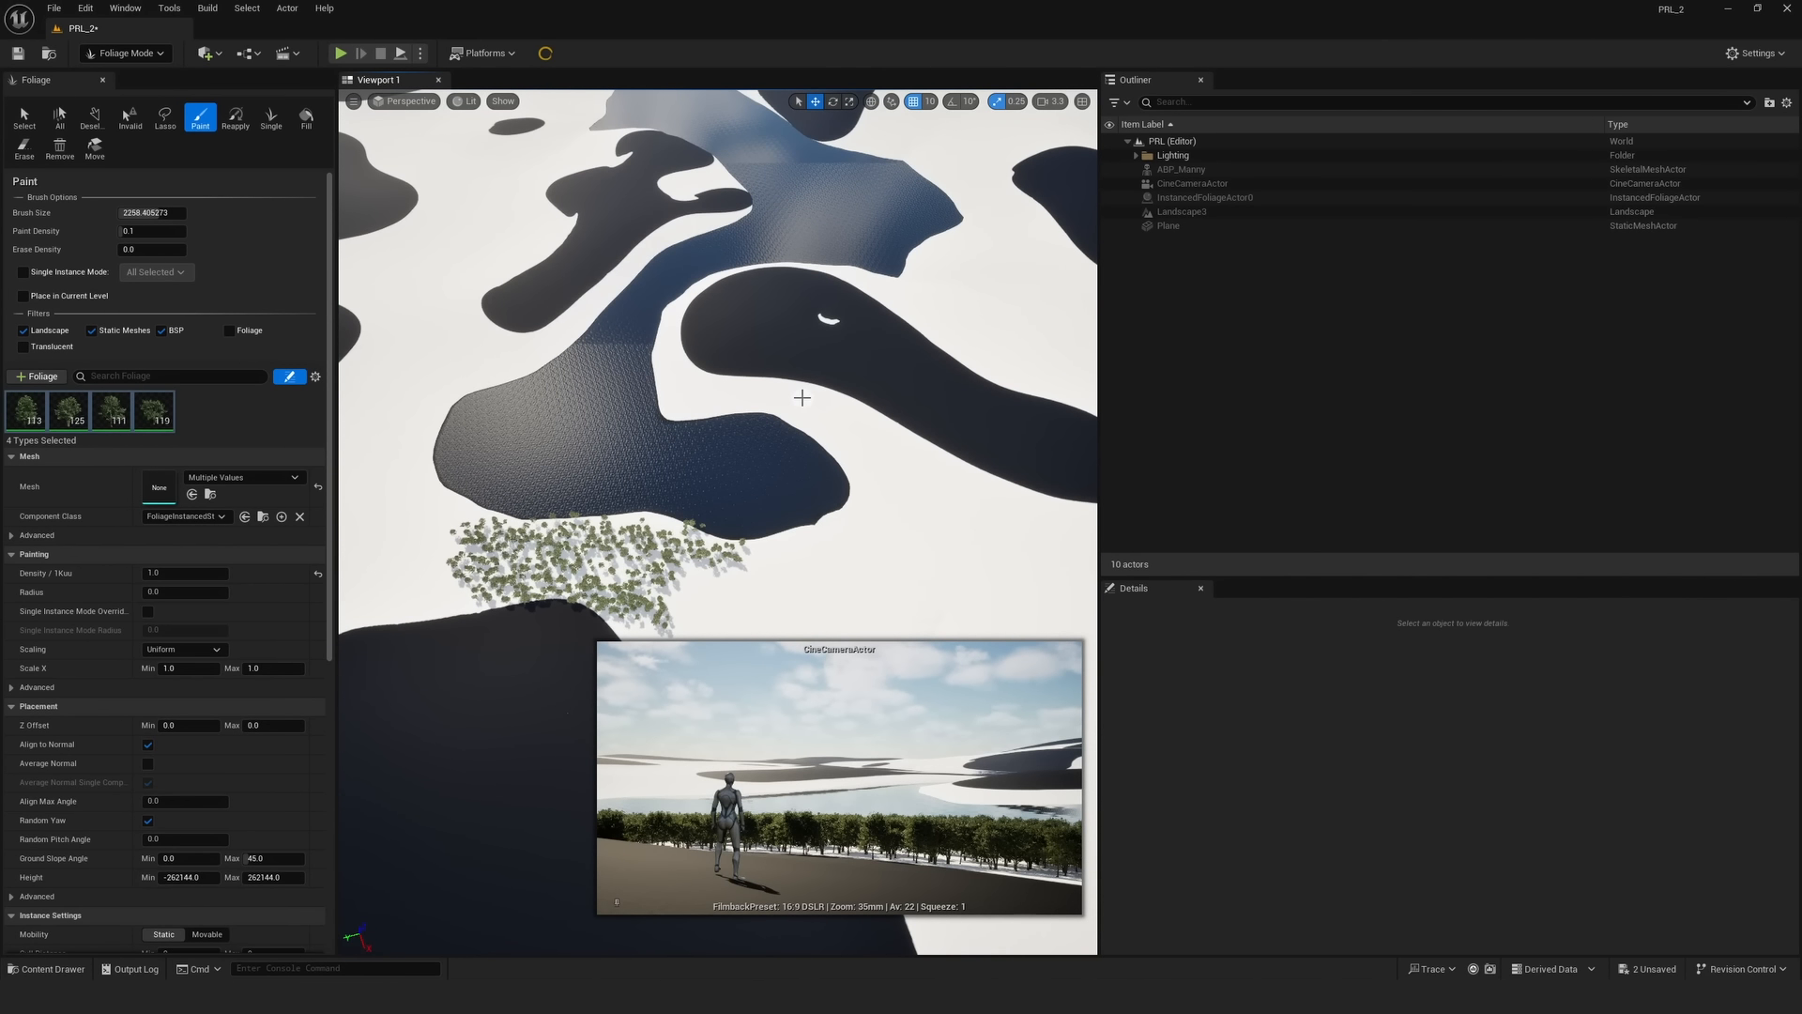
mouse_move(822, 408)
mouse_down()
mouse_move(690, 361)
mouse_move(700, 300)
mouse_move(807, 274)
mouse_move(866, 407)
mouse_move(826, 375)
mouse_move(840, 320)
mouse_move(750, 348)
mouse_move(856, 348)
mouse_move(859, 404)
mouse_move(911, 409)
mouse_move(904, 438)
mouse_up()
right_drag(905, 438, 636, 504)
mouse_move(636, 504)
mouse_down()
mouse_move(657, 464)
mouse_move(788, 385)
mouse_move(547, 533)
mouse_move(549, 606)
mouse_move(582, 511)
mouse_move(555, 486)
mouse_up()
right_drag(556, 486, 693, 430)
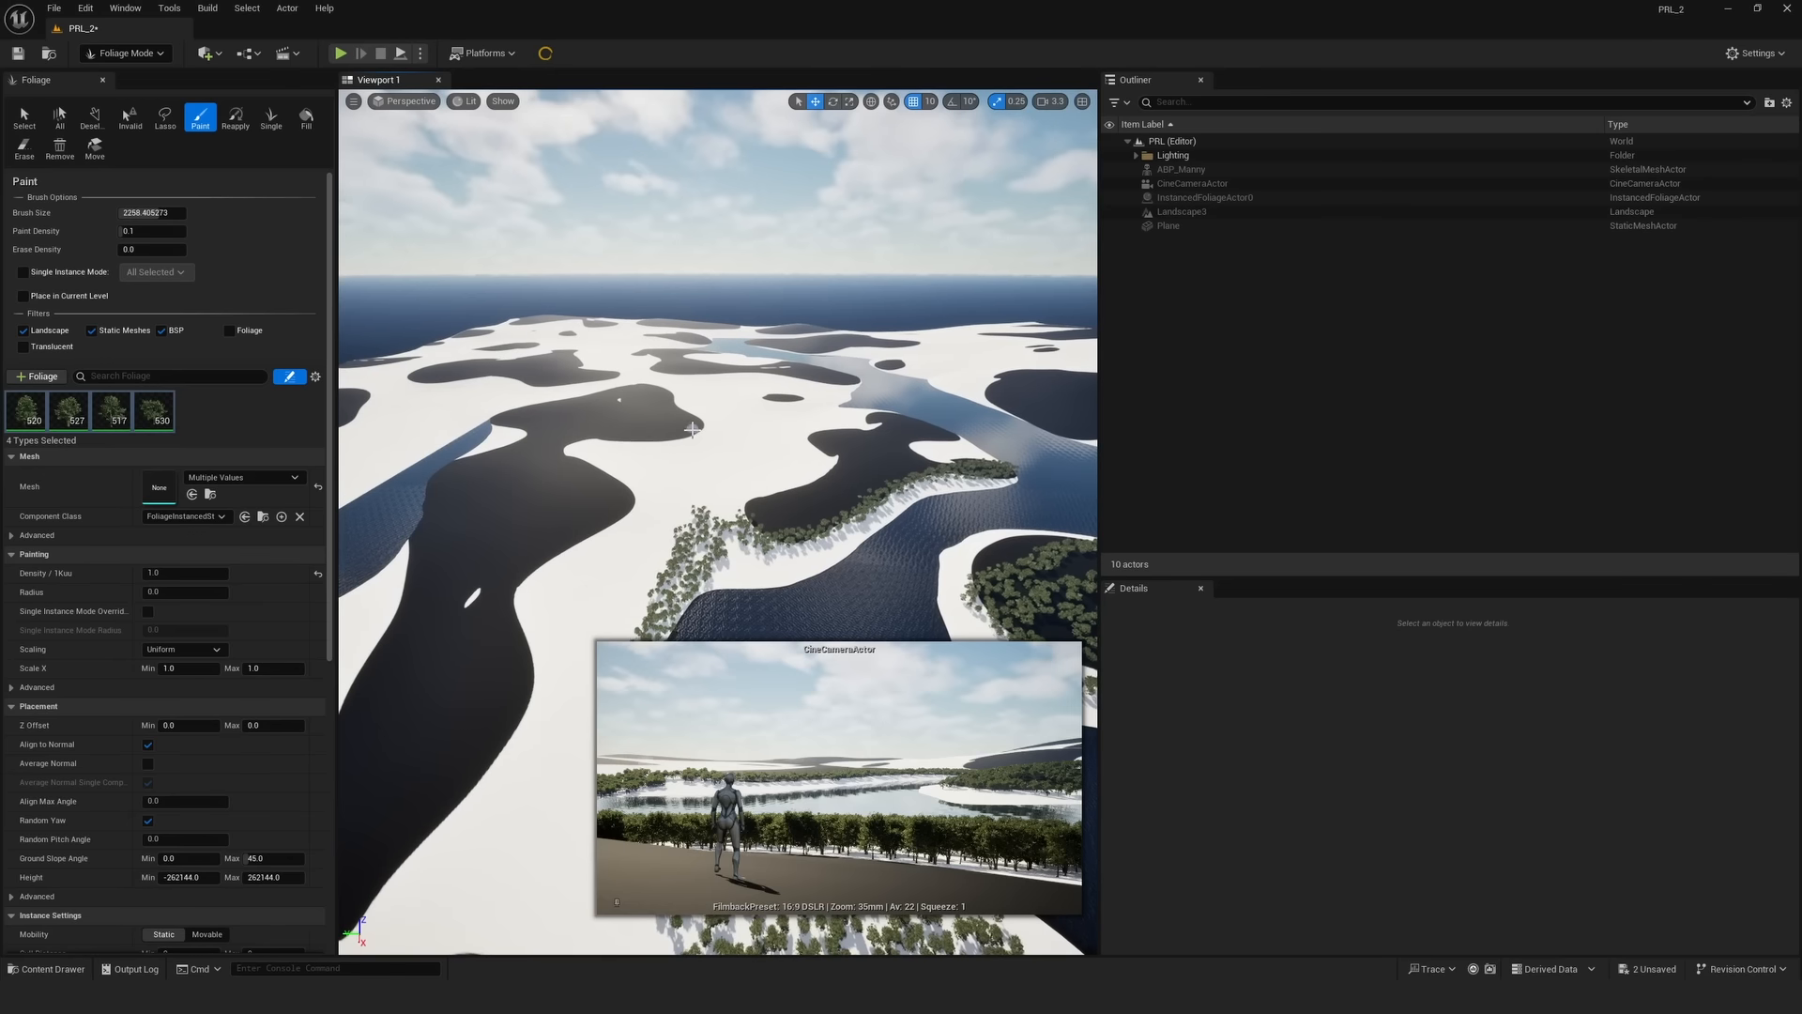
- Paint hornbeam trees on part of the inland hill, over the opposite riverside hill and on the farther hill beyond the river bend
drag(622, 436, 648, 429)
right_drag(647, 429, 736, 449)
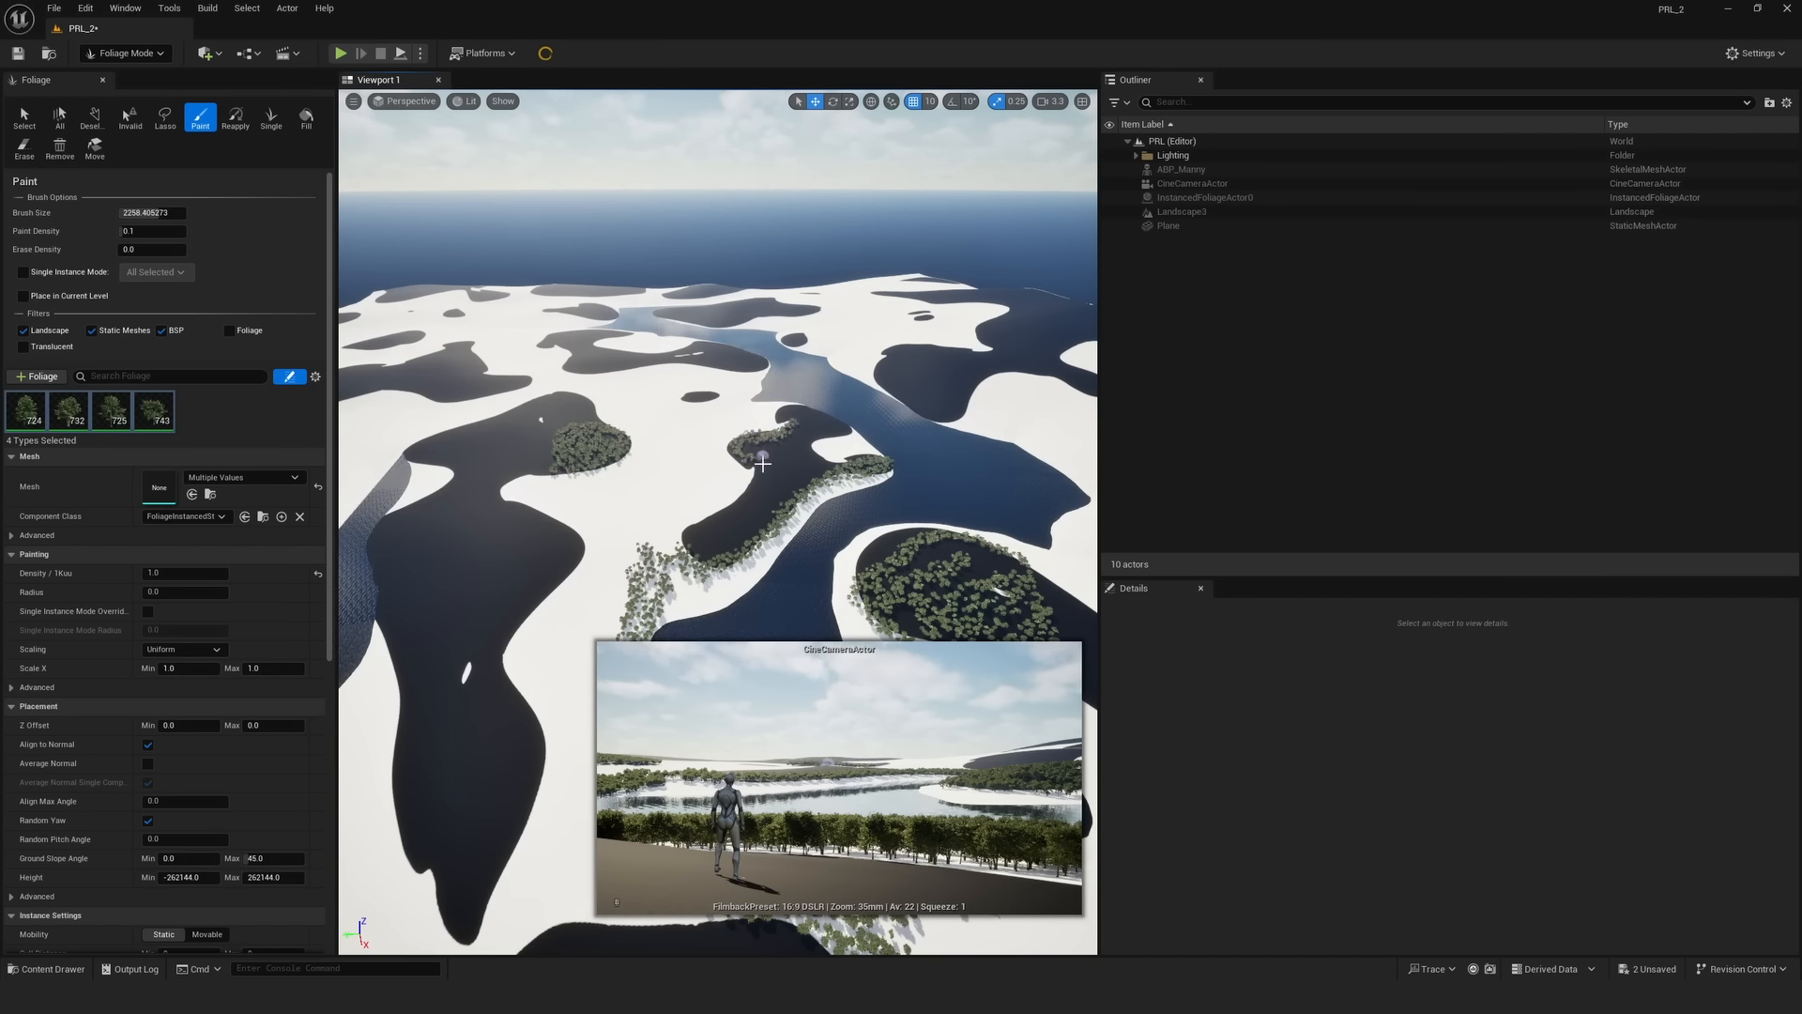
mouse_move(765, 456)
mouse_down()
mouse_move(736, 526)
mouse_move(798, 462)
mouse_up()
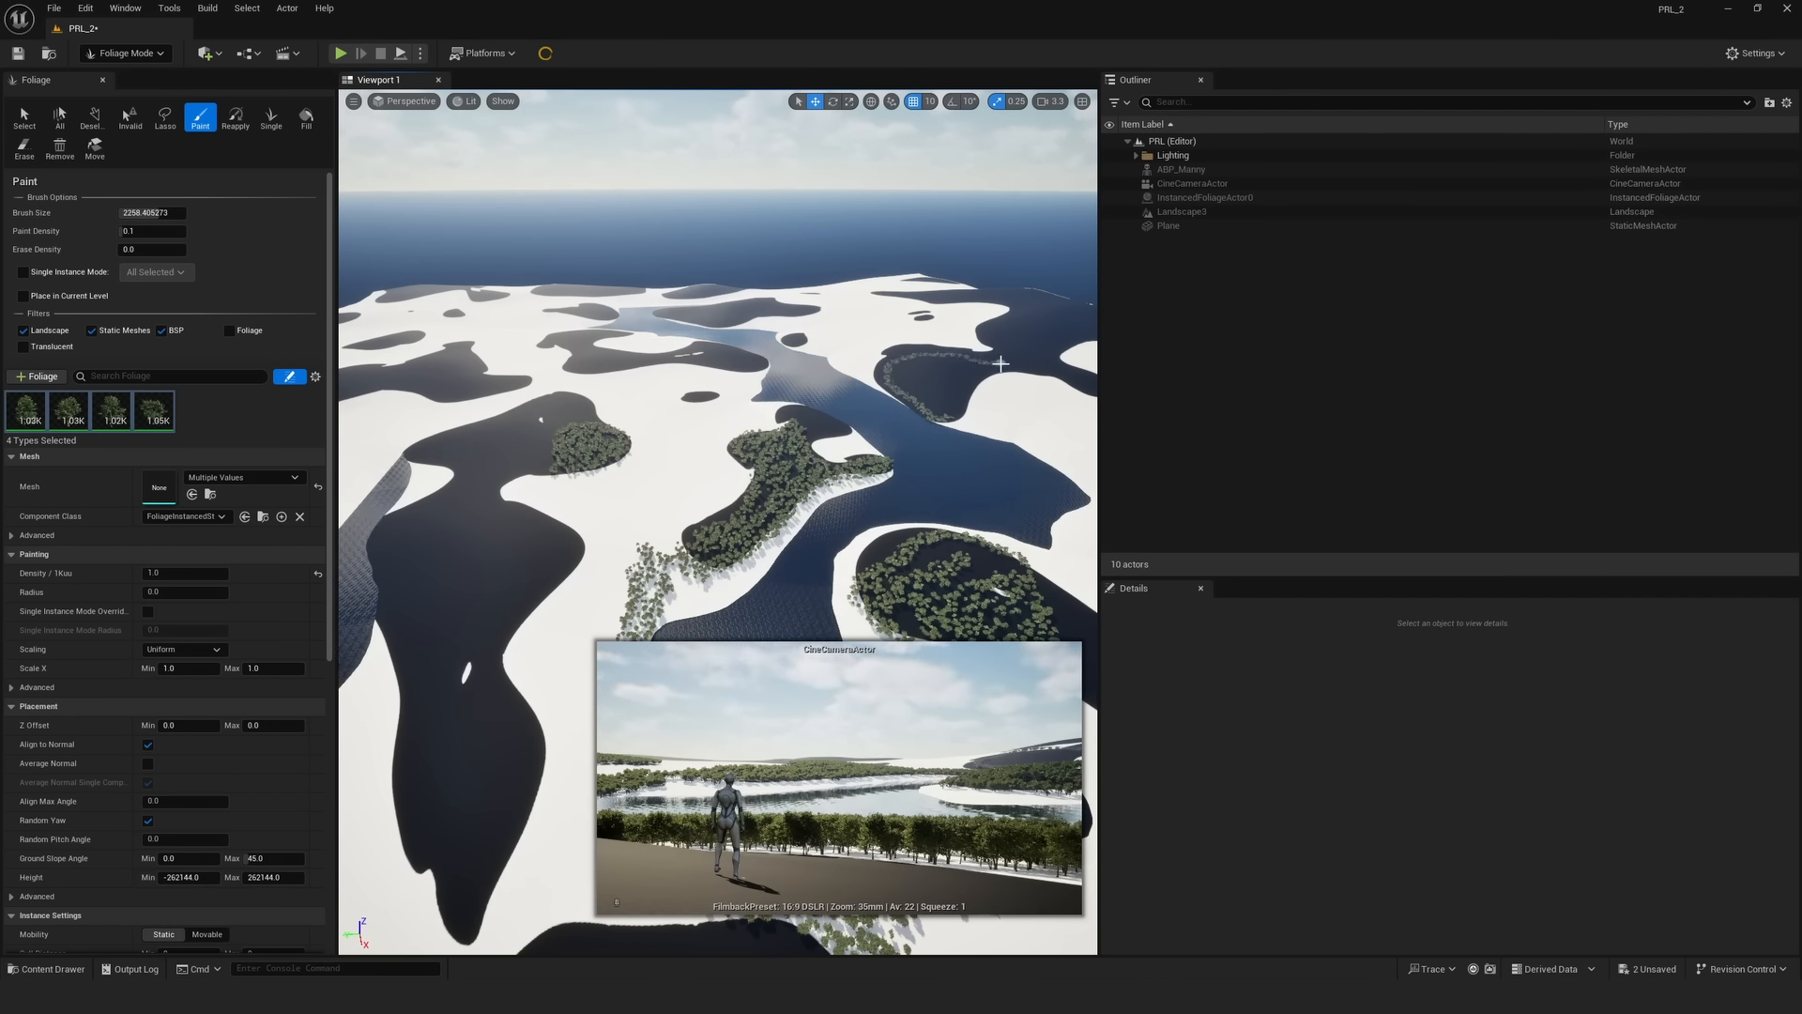
drag(971, 384, 912, 388)
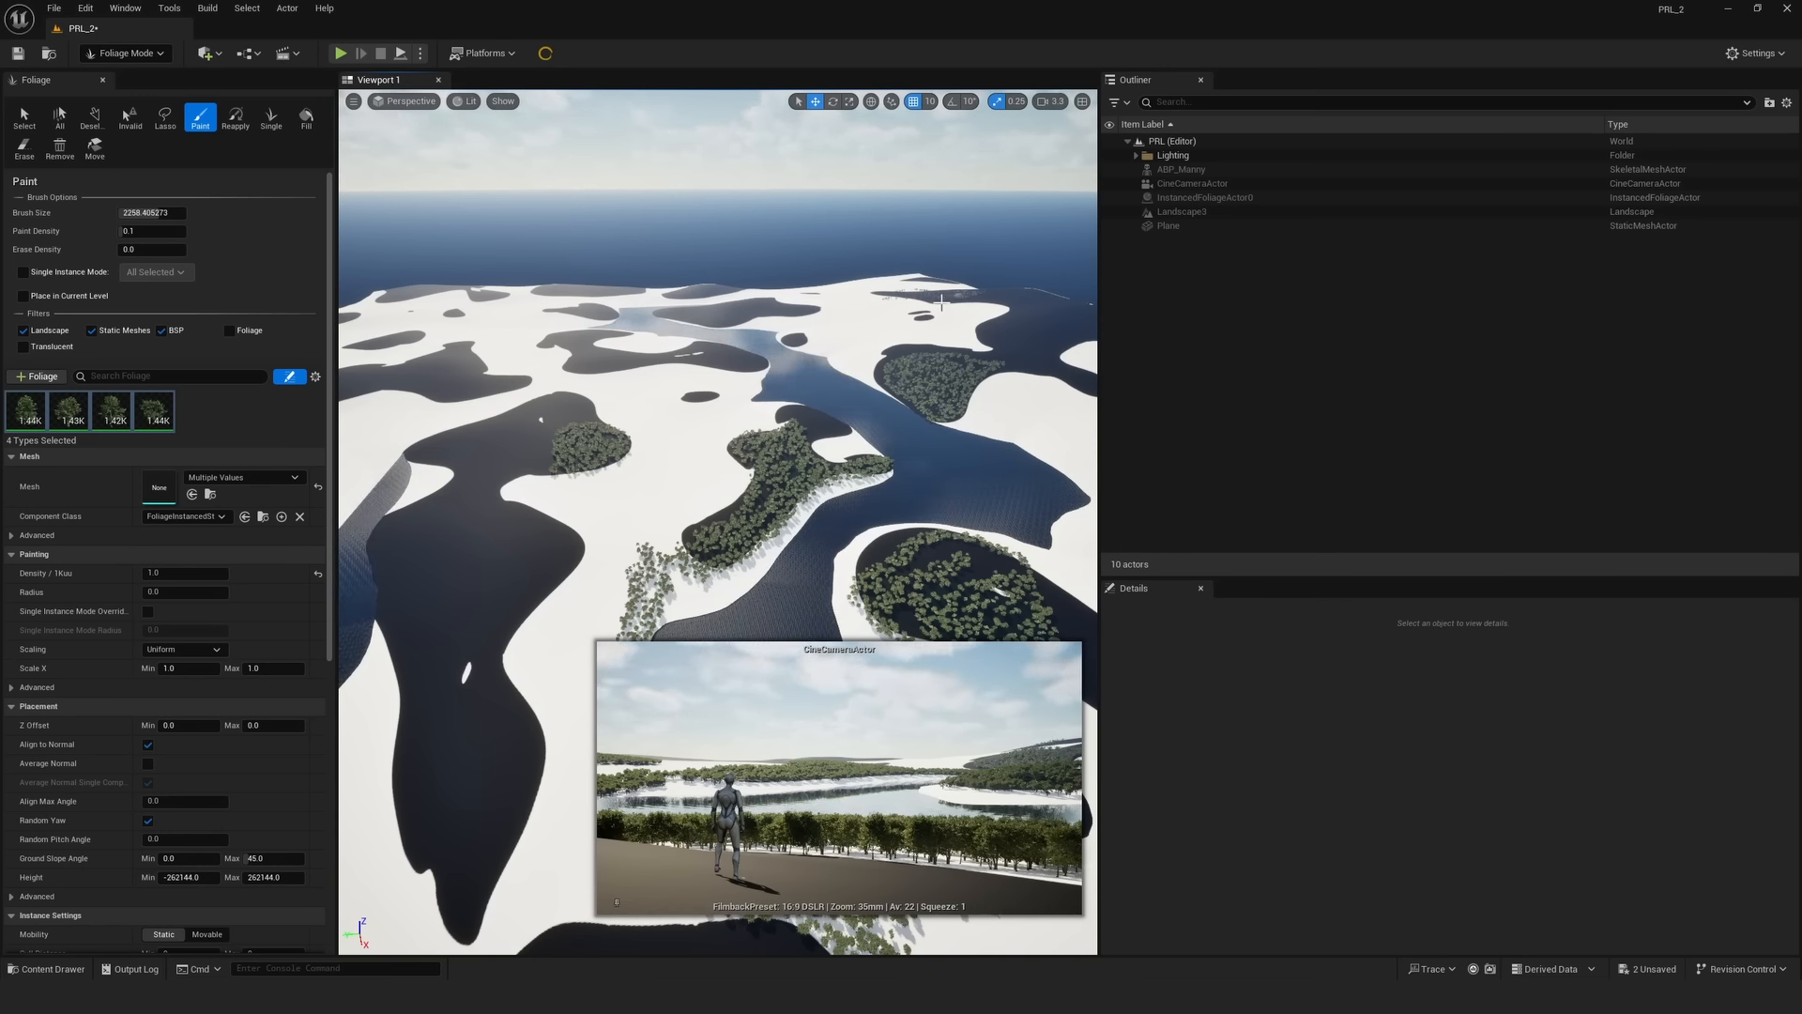
- Paint hornbeams on the hill near the landscape edge, erase the stray trees on its near side and enlarge the brush to about 2769
right_drag(994, 308, 993, 308)
click(564, 550)
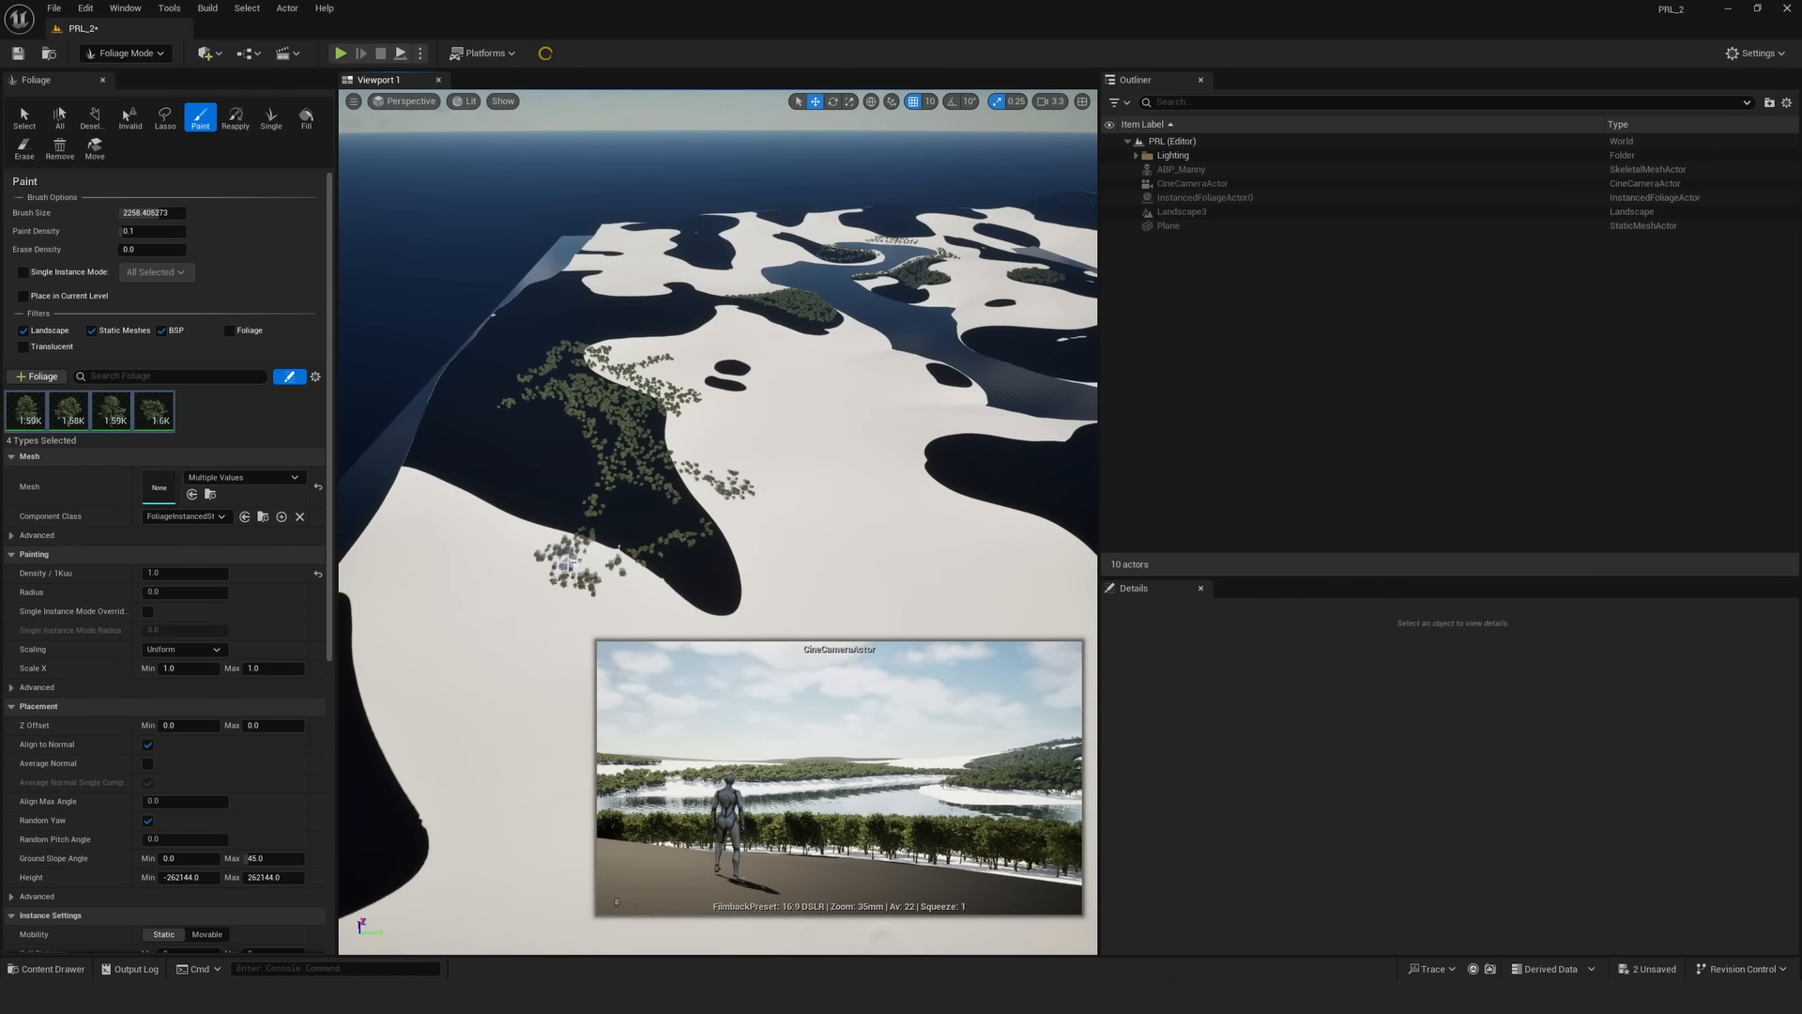
shift+click(565, 550)
shift+drag(598, 581, 558, 580)
shift+click(634, 479)
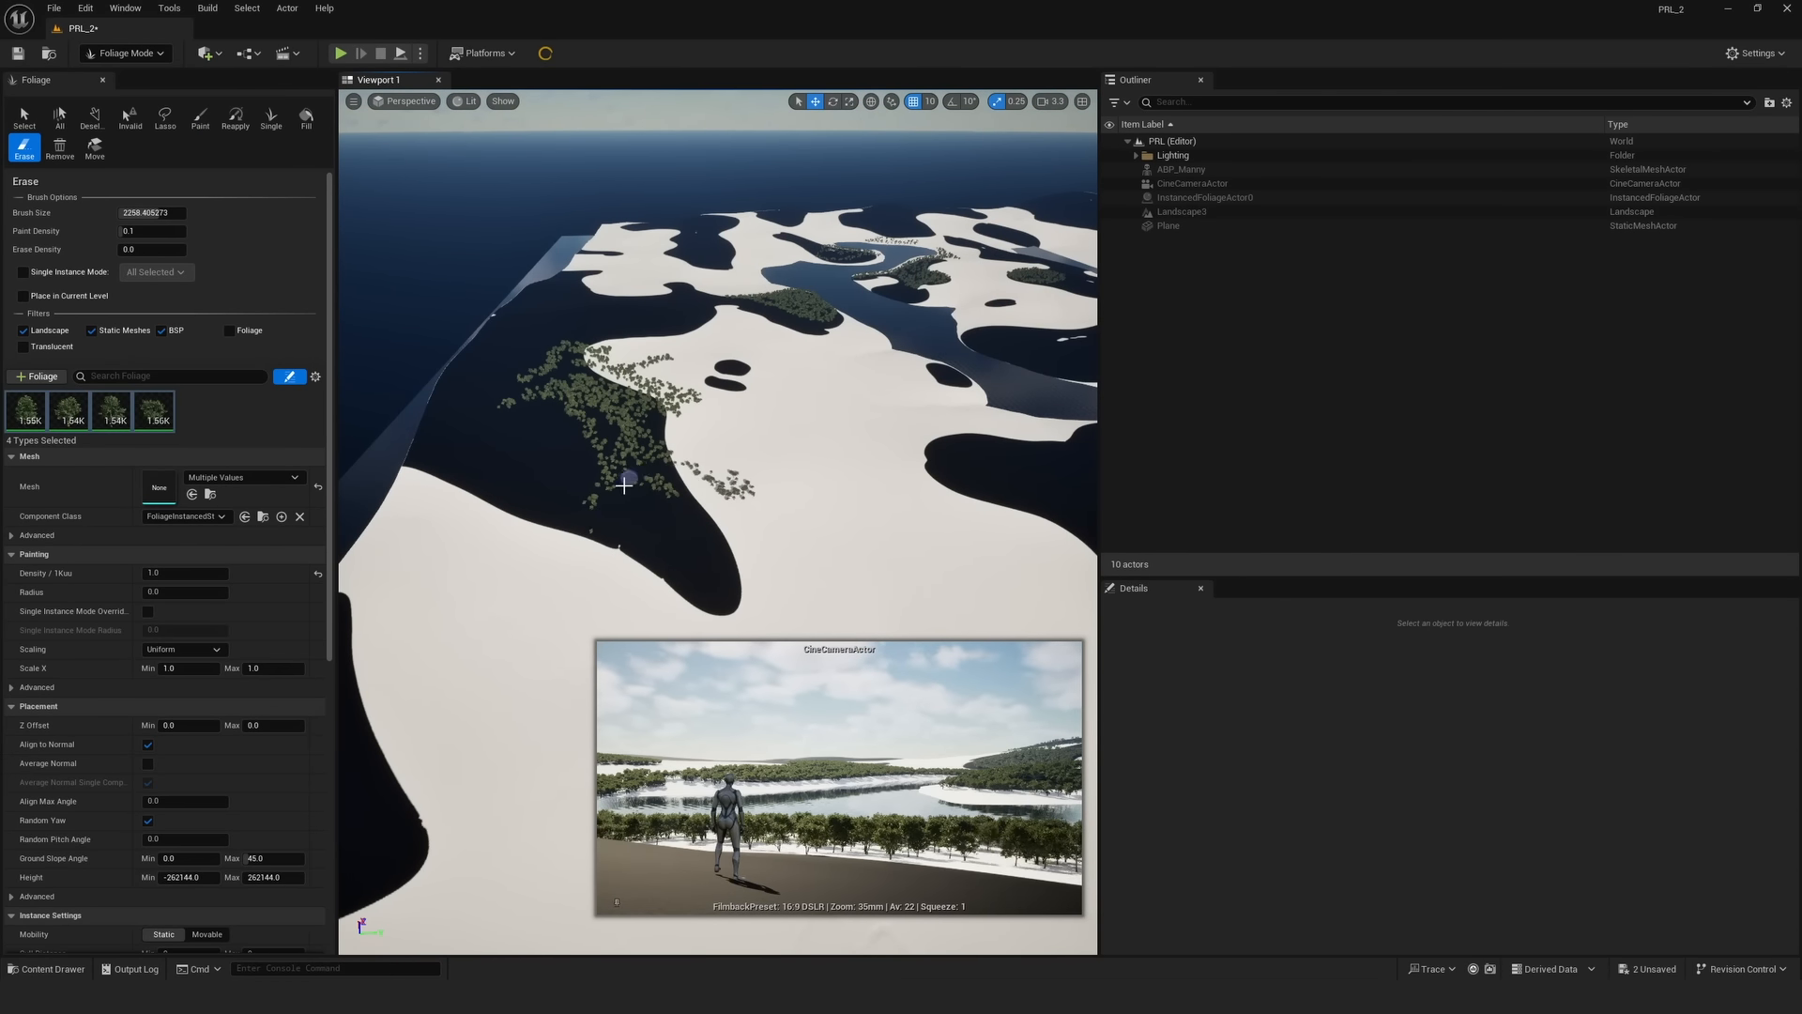
mouse_move(152, 212)
mouse_down()
mouse_move(118, 212)
mouse_move(166, 213)
mouse_up()
mouse_move(589, 499)
shift+mouse_down()
mouse_move(710, 524)
mouse_move(732, 477)
mouse_move(542, 455)
mouse_move(666, 484)
mouse_move(517, 394)
mouse_move(660, 531)
shift+mouse_up()
- Paint more hornbeam trees across the distant dark hills, working from the landscape edge back toward the water
right_drag(631, 531, 767, 445)
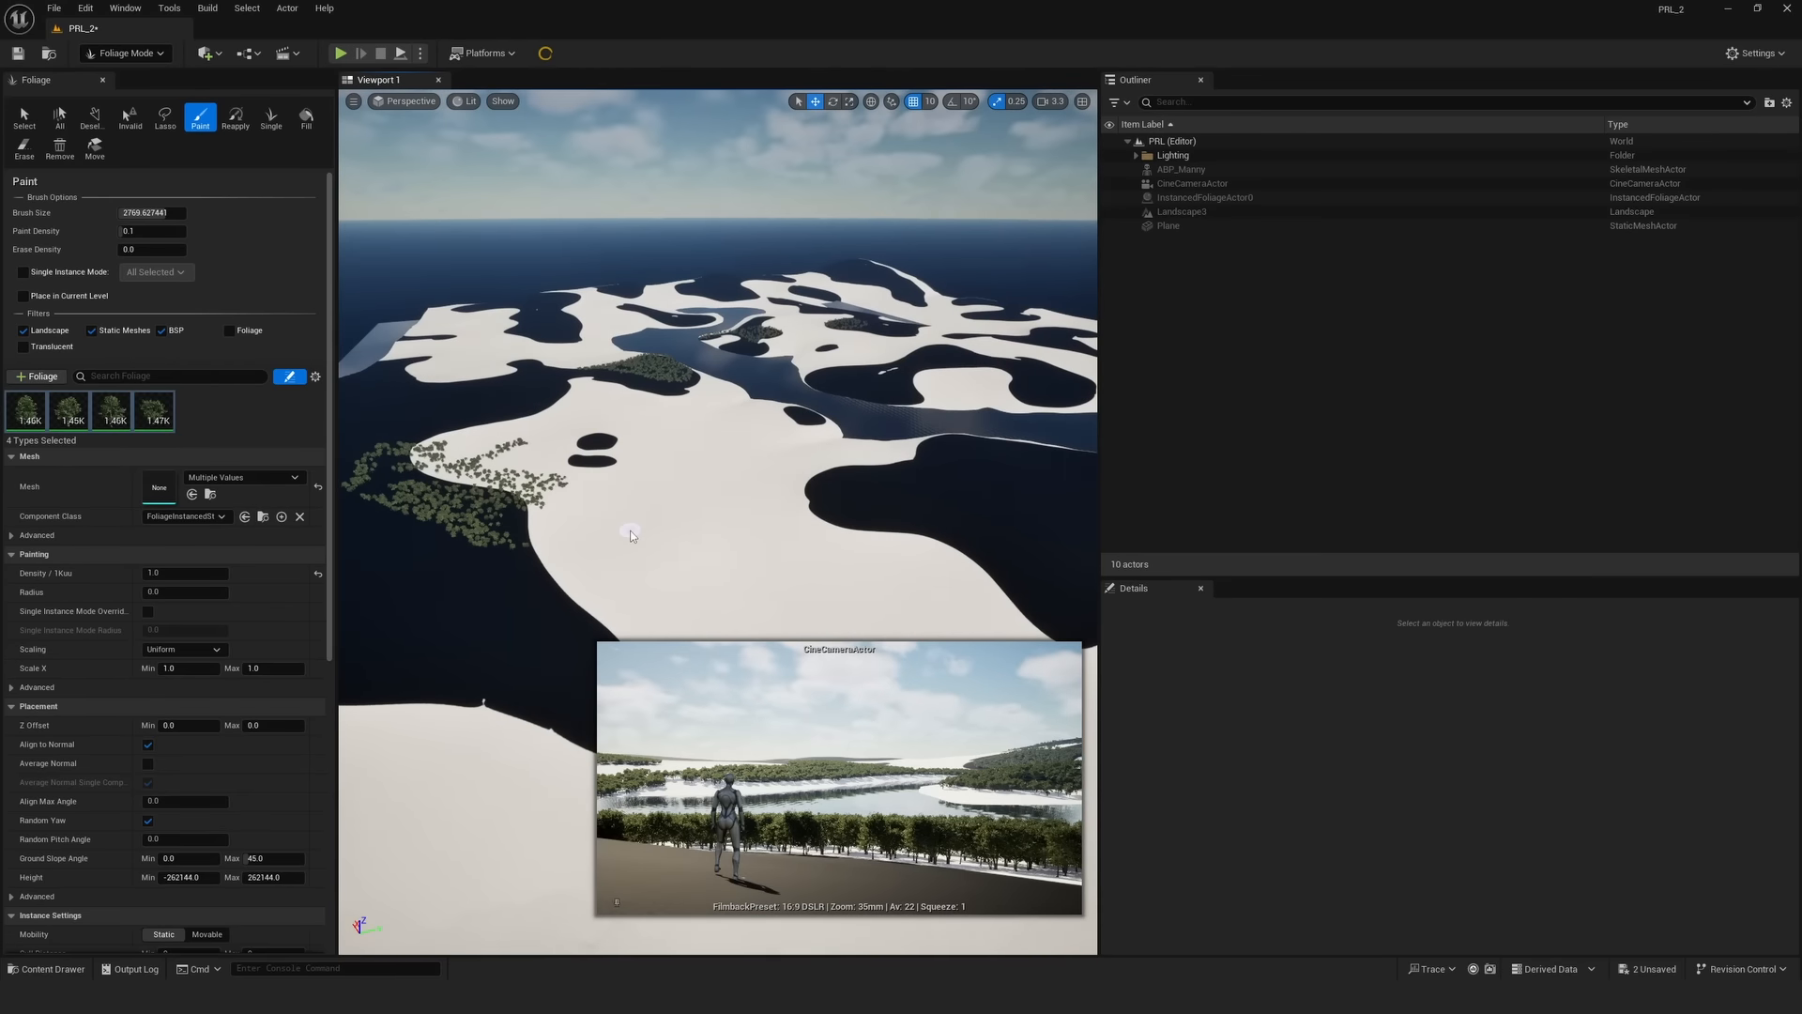
right_drag(631, 534, 520, 601)
mouse_move(498, 511)
mouse_down()
mouse_move(591, 526)
mouse_move(662, 594)
mouse_up()
mouse_move(612, 571)
right_down()
mouse_move(751, 544)
mouse_move(882, 572)
right_up()
drag(693, 441, 713, 603)
mouse_move(714, 604)
right_down()
mouse_move(573, 553)
mouse_move(751, 488)
mouse_move(873, 492)
right_up()
mouse_move(619, 561)
mouse_down()
mouse_move(948, 565)
mouse_move(887, 521)
mouse_move(646, 575)
mouse_move(784, 601)
mouse_move(539, 669)
mouse_move(836, 593)
mouse_move(941, 589)
mouse_move(684, 584)
mouse_up()
mouse_move(684, 583)
right_down()
mouse_move(770, 507)
mouse_move(779, 469)
right_up()
key(w)
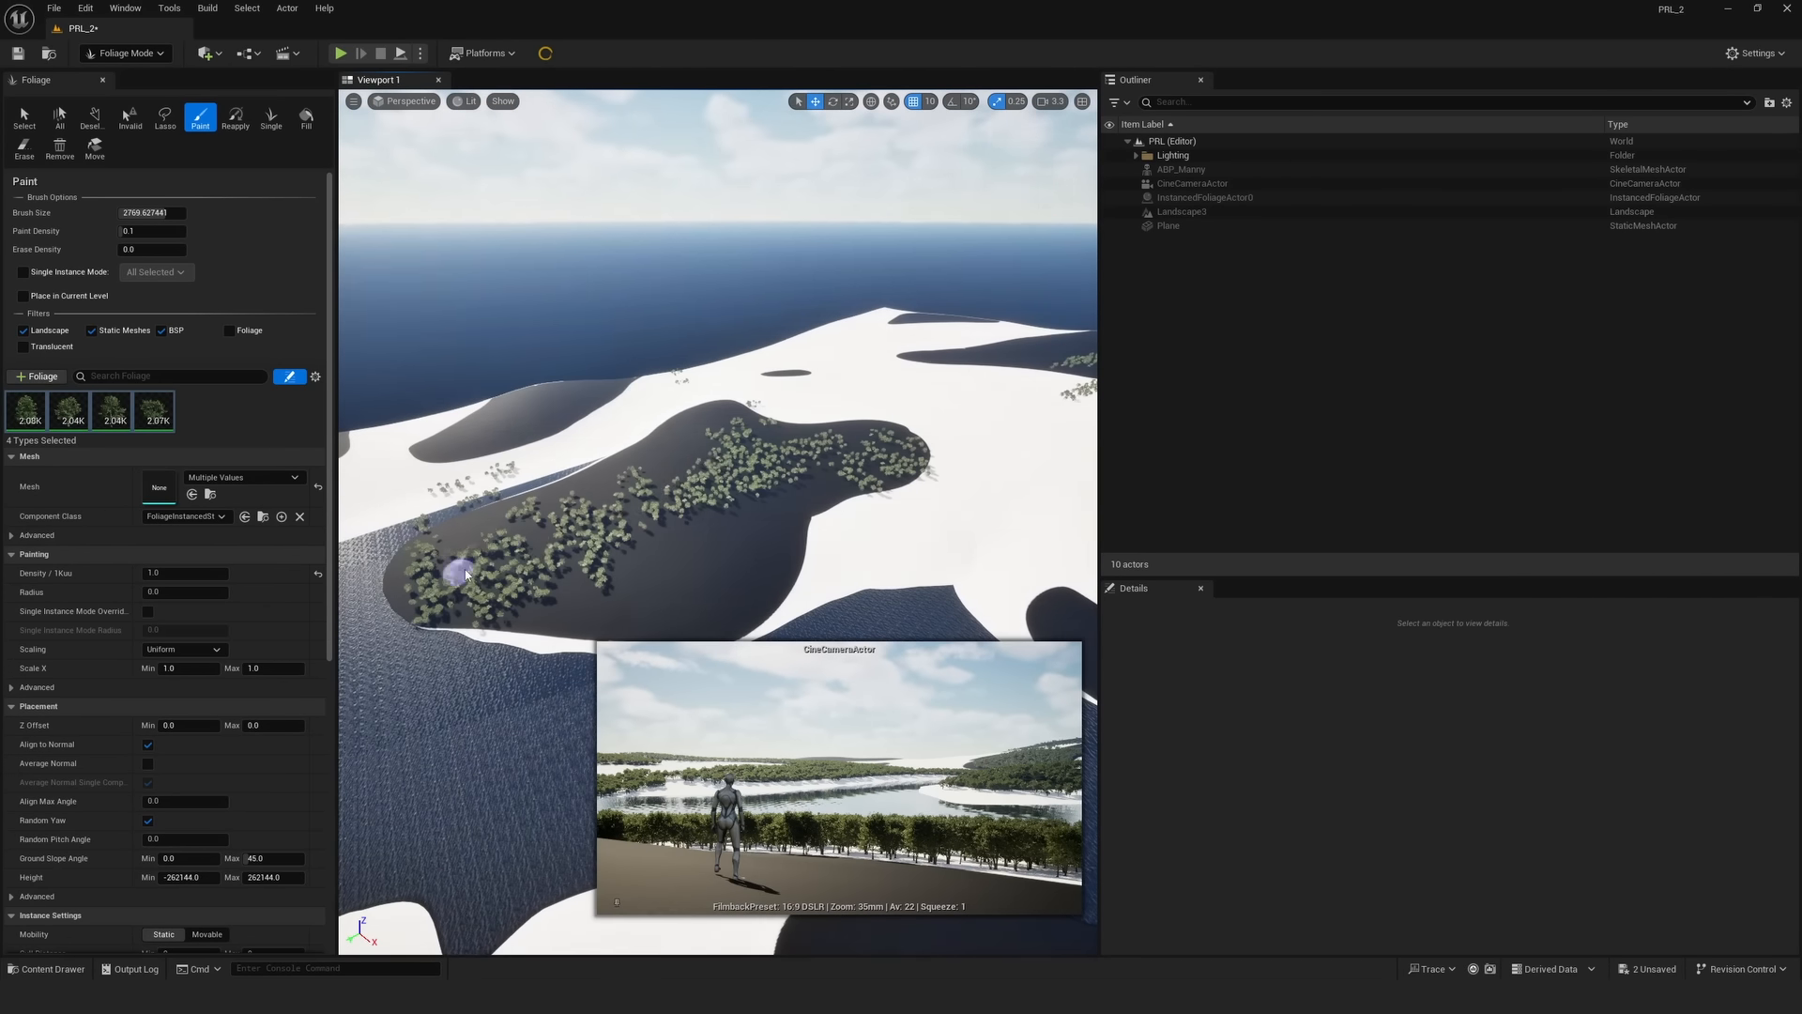
- Fill the large dark hill beside the water with hornbeam trees and erase the stray ones on the white ground behind it
mouse_move(676, 464)
mouse_down()
mouse_move(845, 436)
mouse_move(492, 498)
mouse_move(456, 521)
mouse_up()
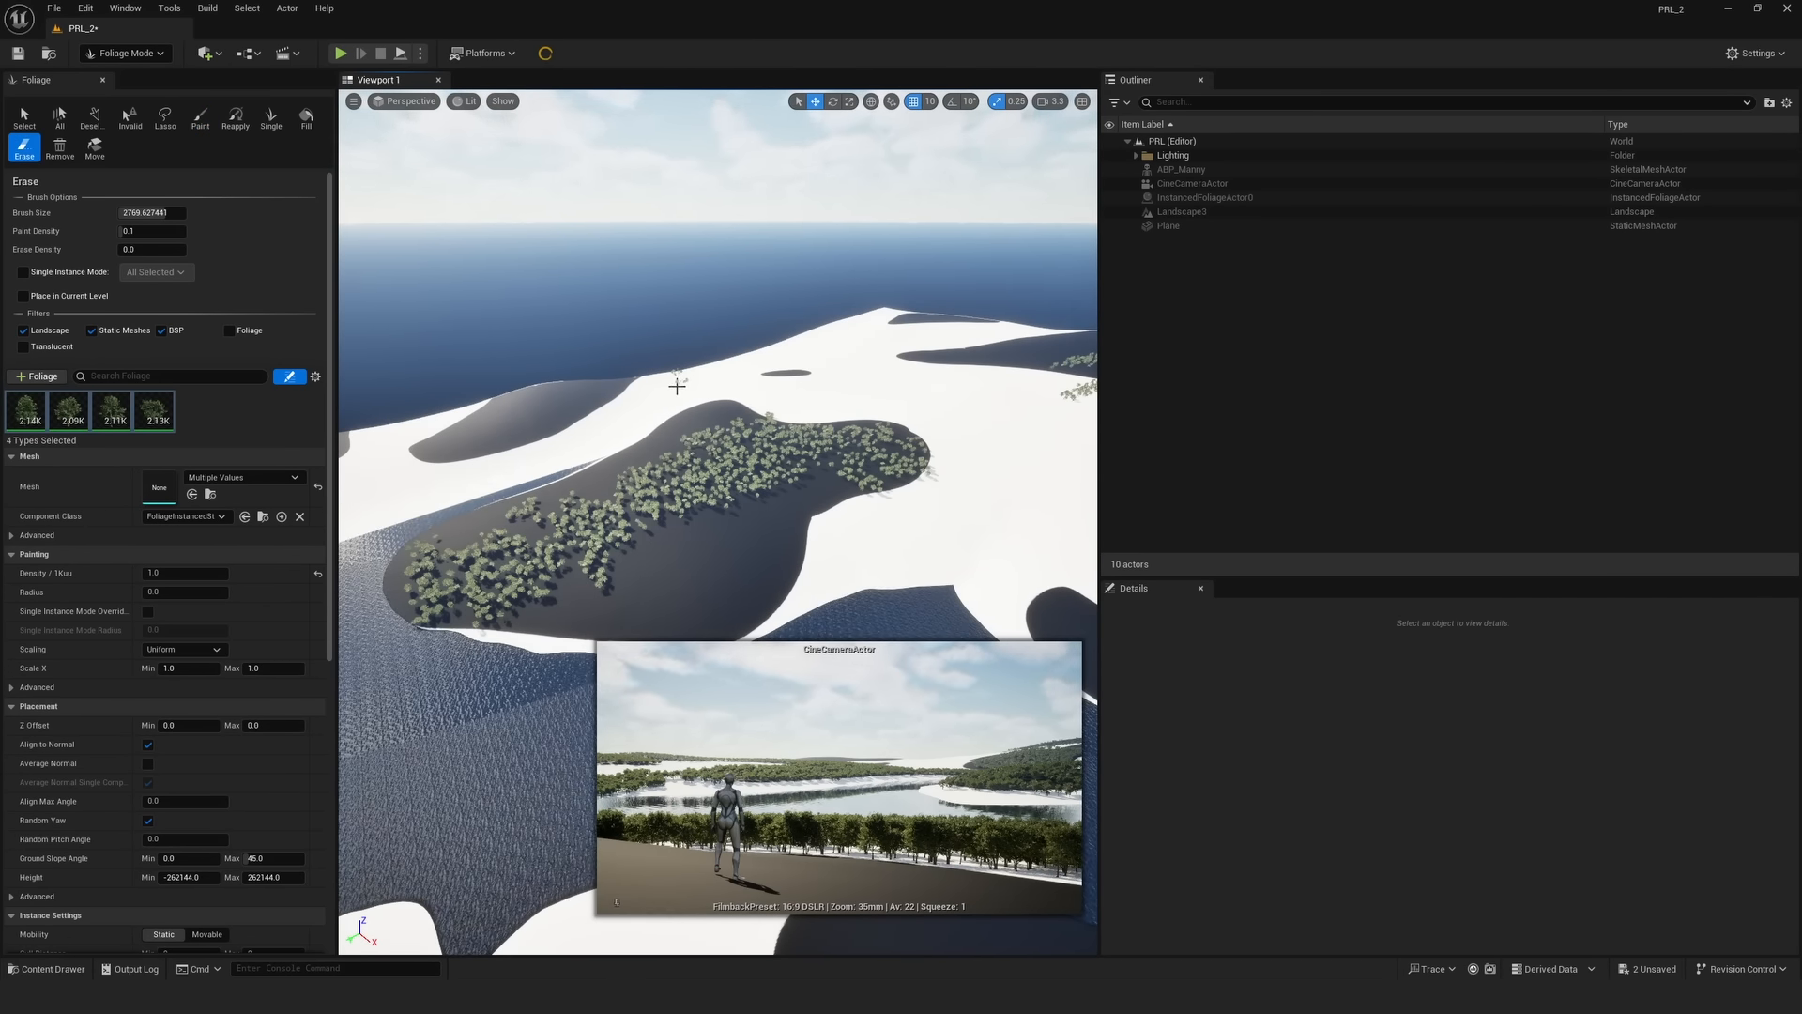
mouse_move(687, 386)
shift+mouse_down()
mouse_move(537, 502)
mouse_move(660, 468)
shift+mouse_up()
mouse_move(536, 505)
shift+mouse_down()
mouse_move(487, 566)
mouse_move(718, 411)
mouse_move(831, 449)
mouse_move(690, 530)
mouse_move(769, 610)
mouse_move(657, 451)
mouse_move(741, 406)
shift+mouse_up()
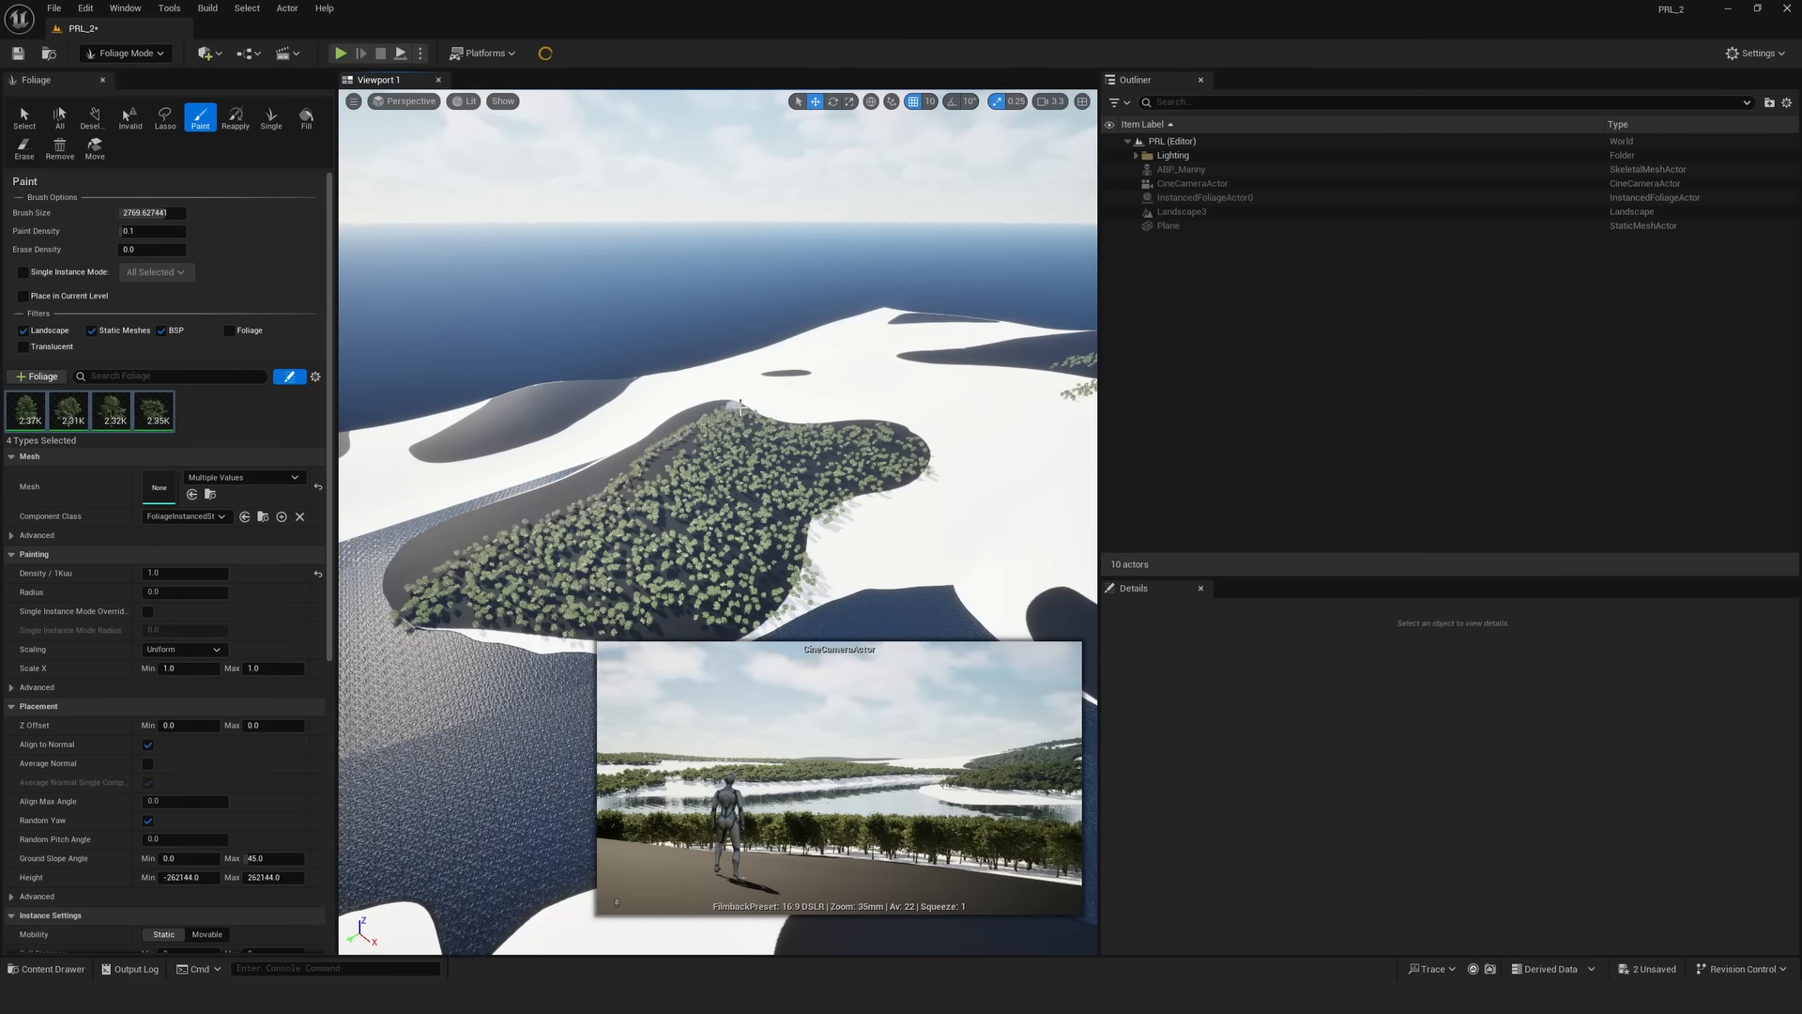
key(s)
right_drag(836, 494, 807, 309)
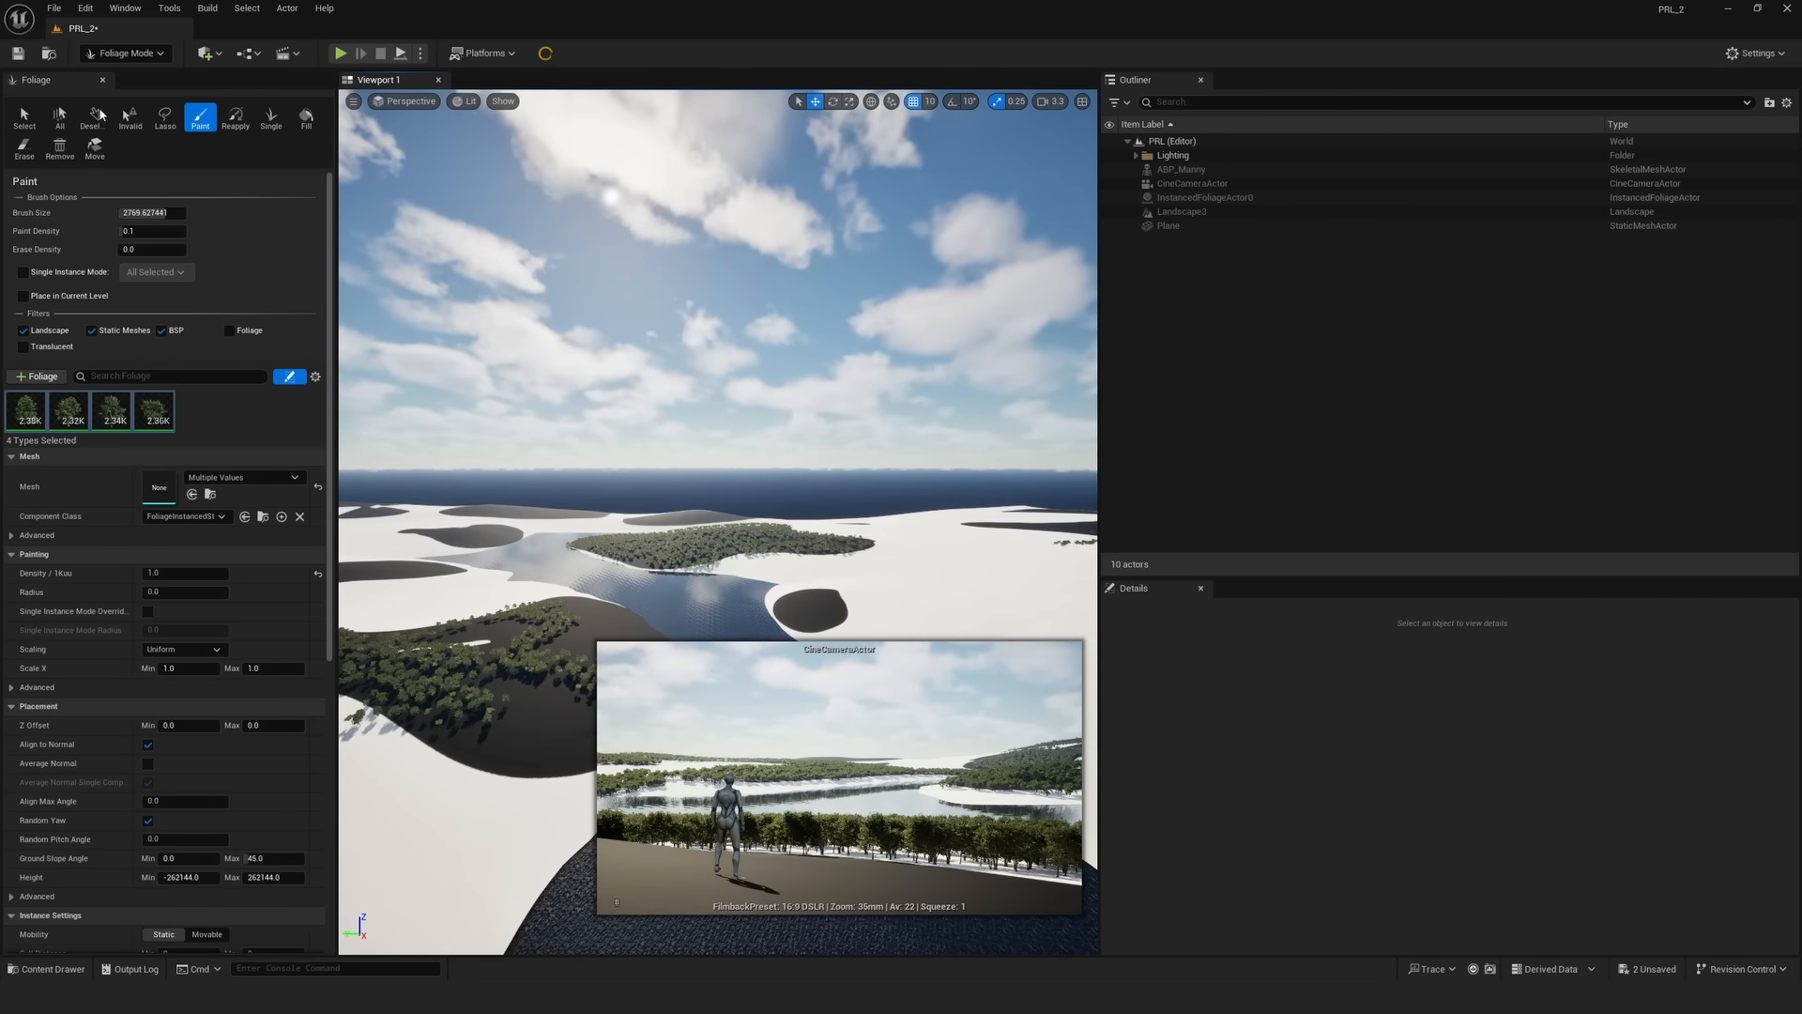
- Return to Selection mode, pilot the CineCameraActor and preview the shot in Path Tracing view
click(113, 54)
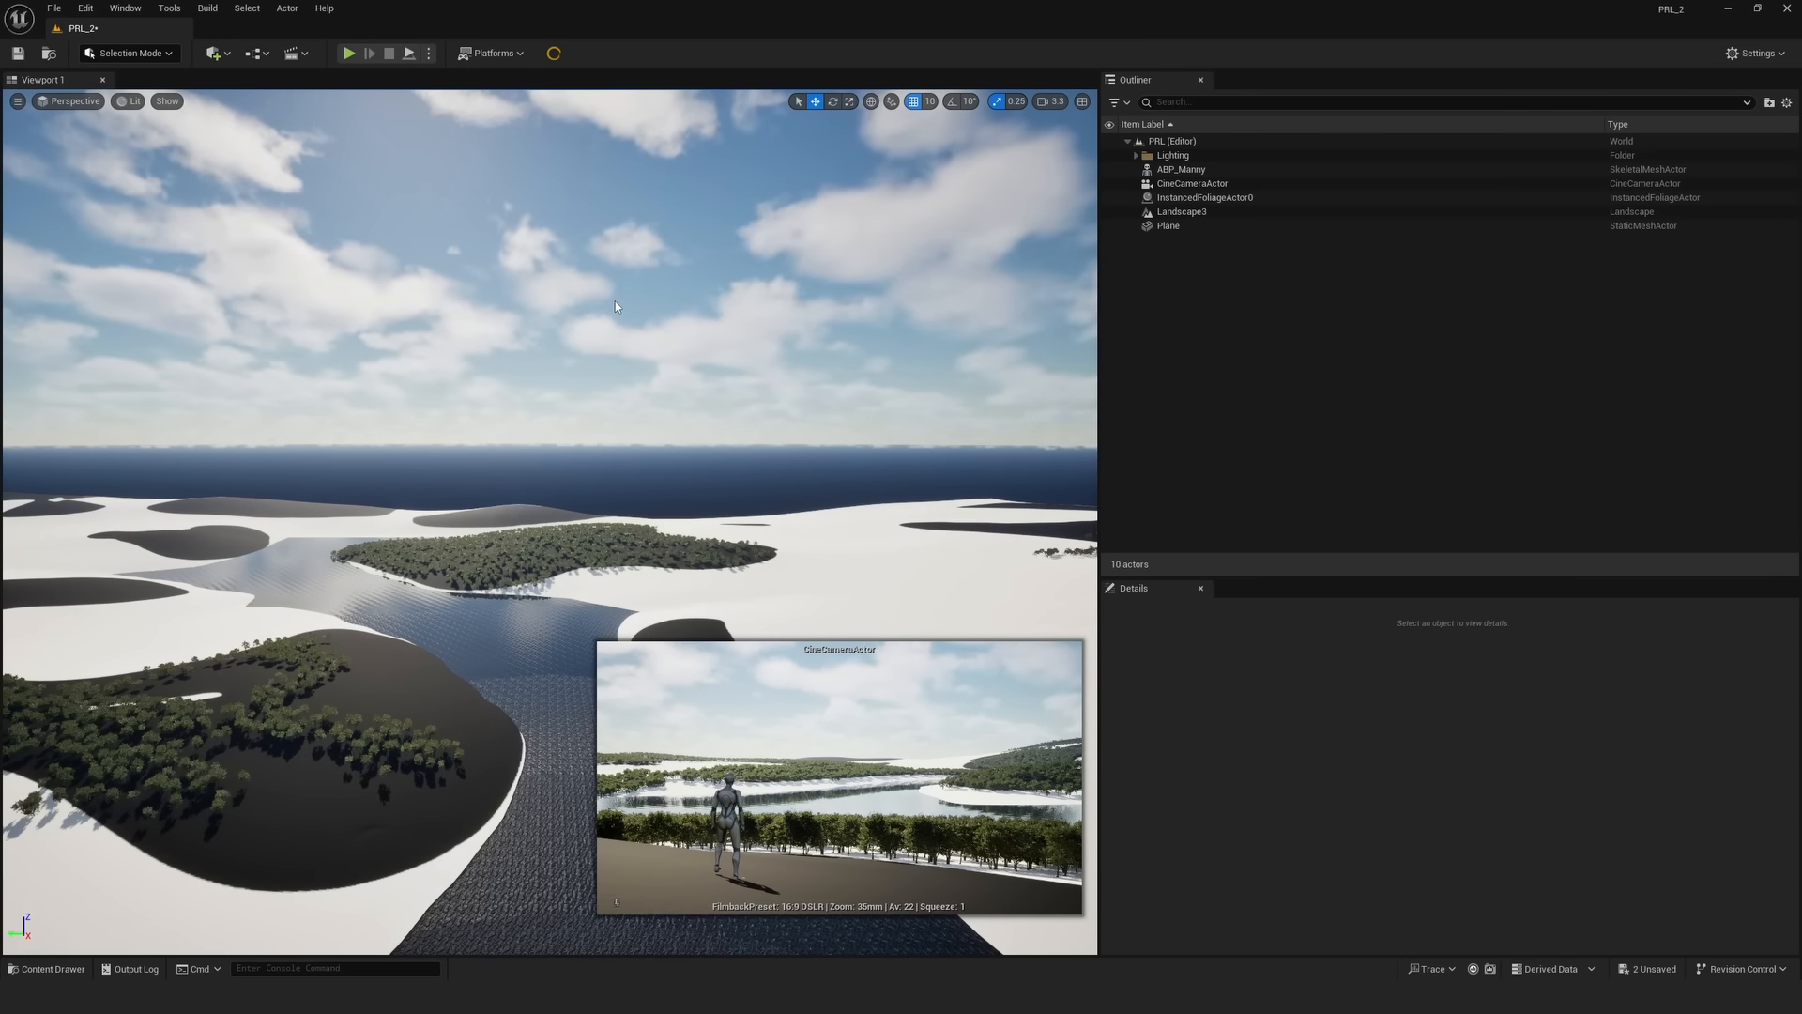
right_click(1184, 186)
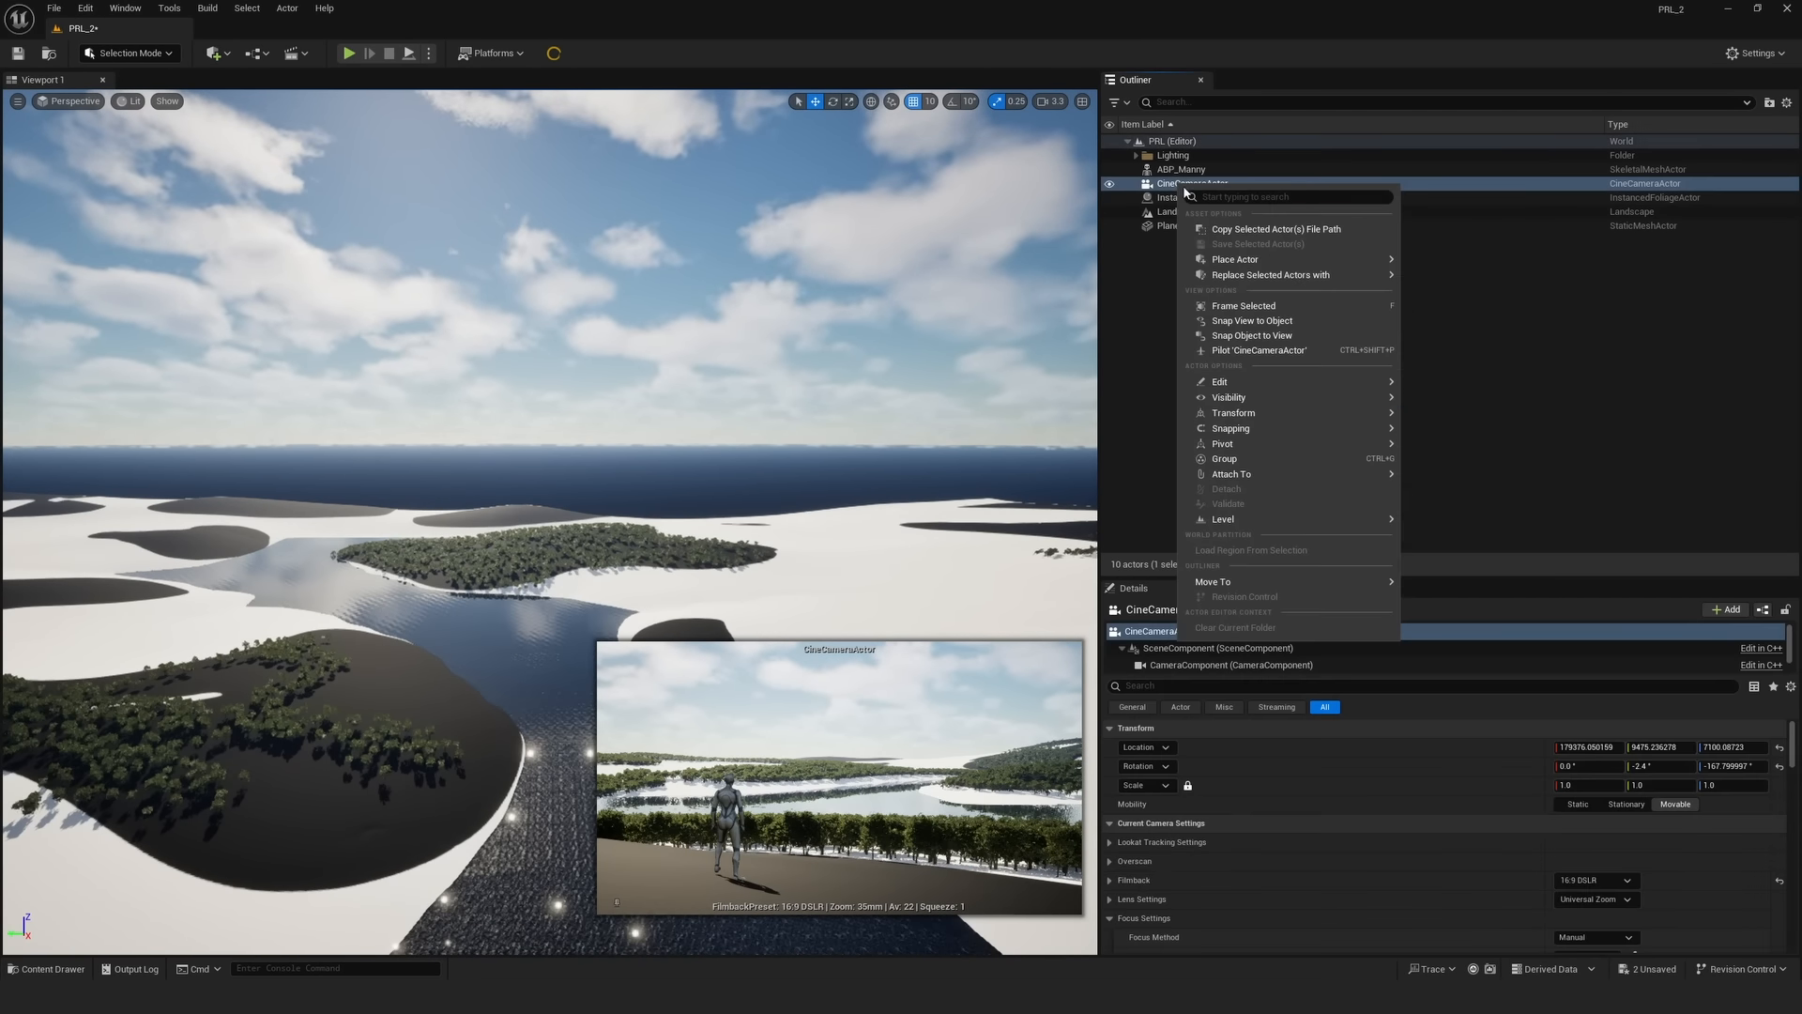
click(1258, 350)
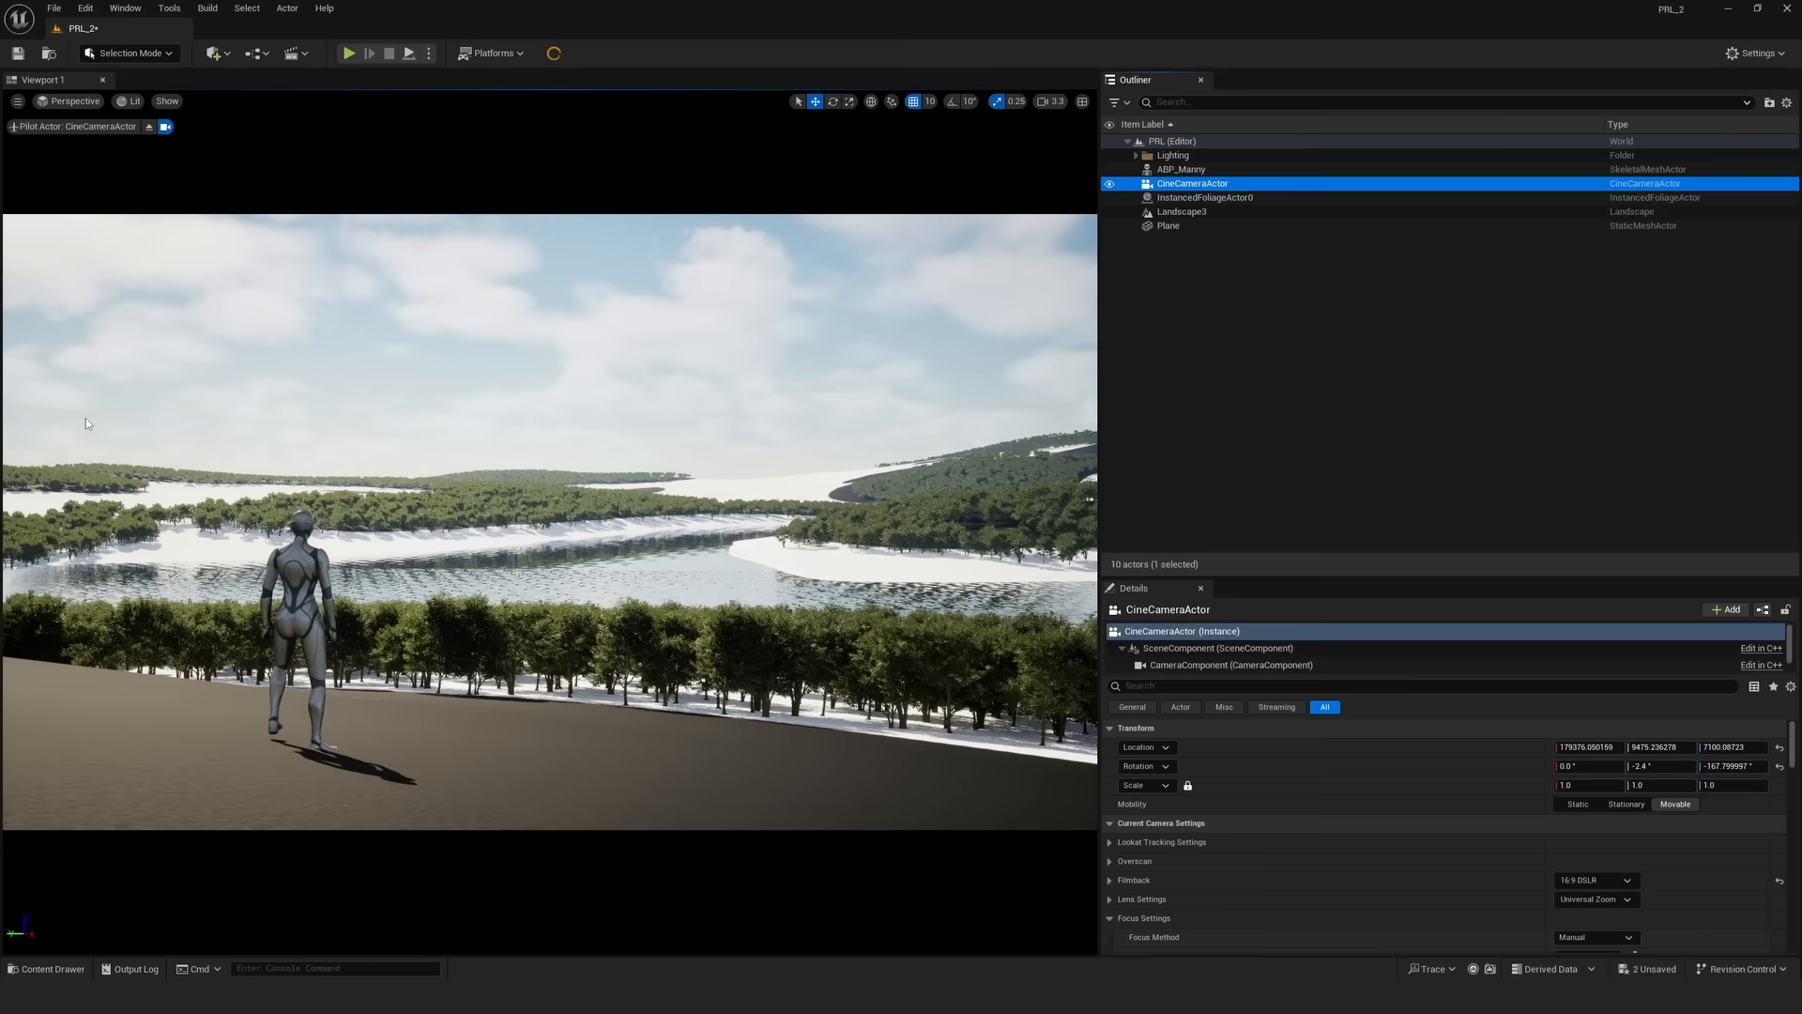
click(129, 101)
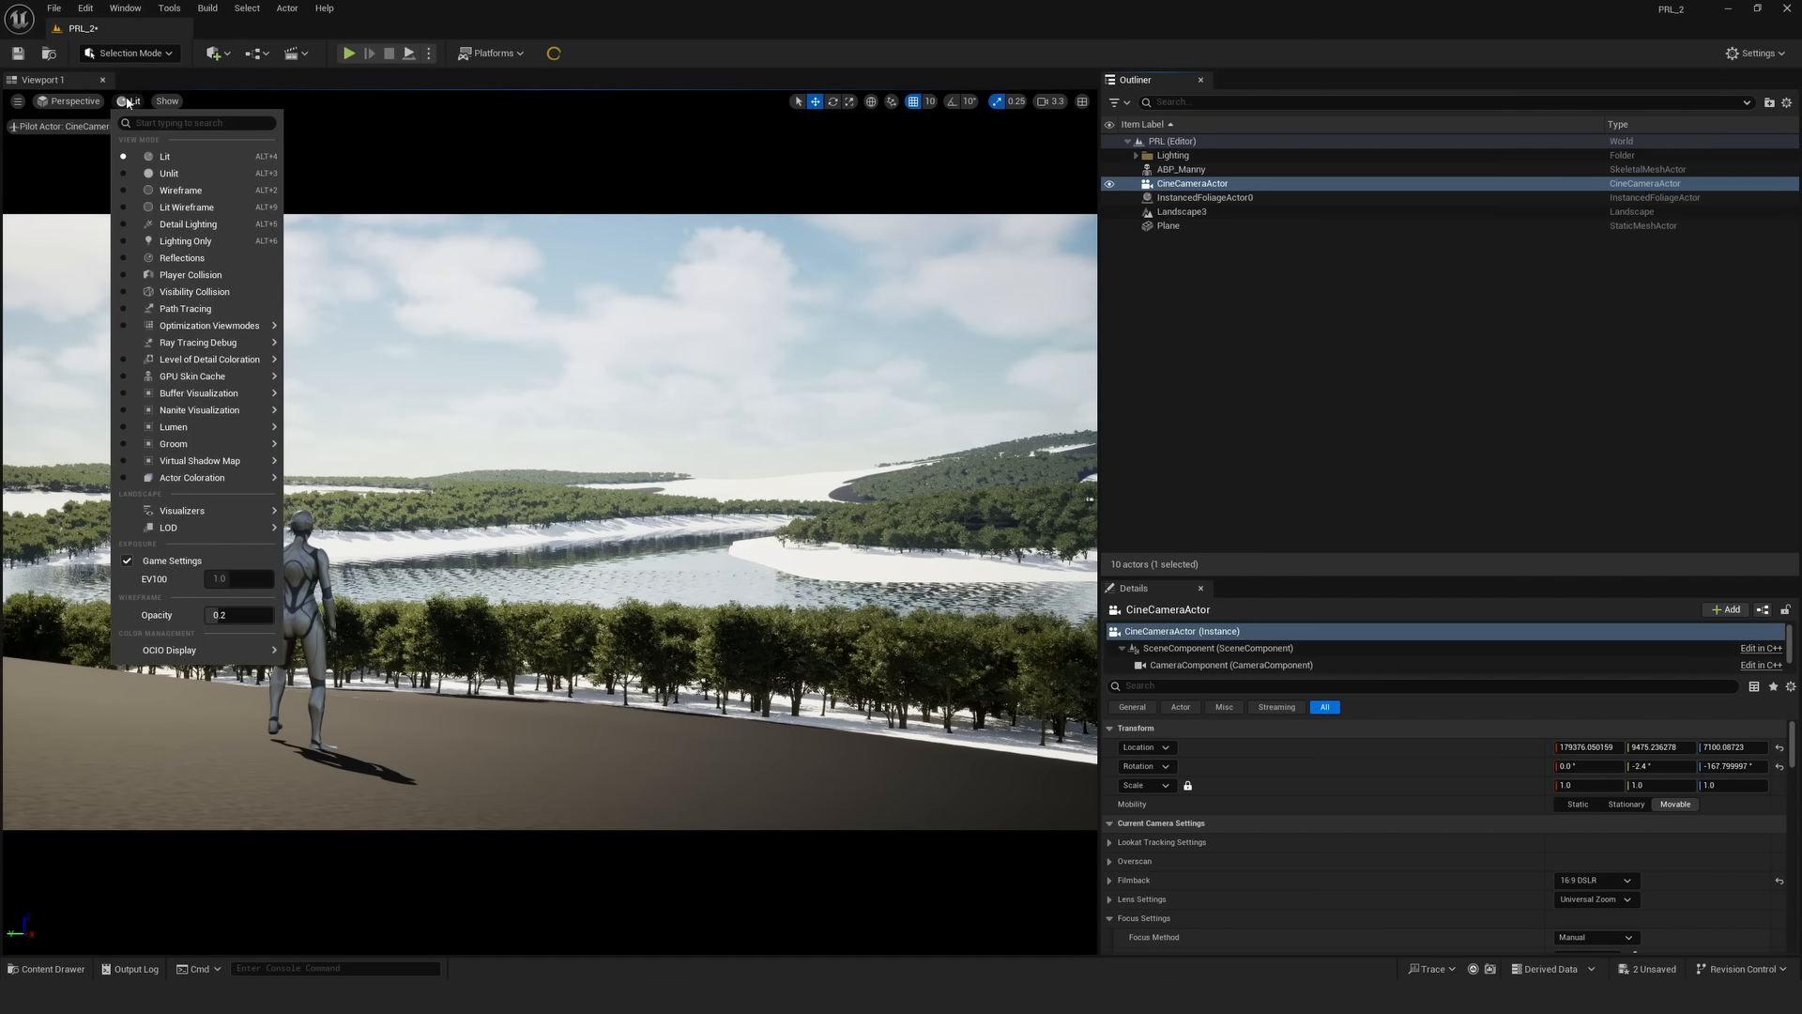
click(188, 309)
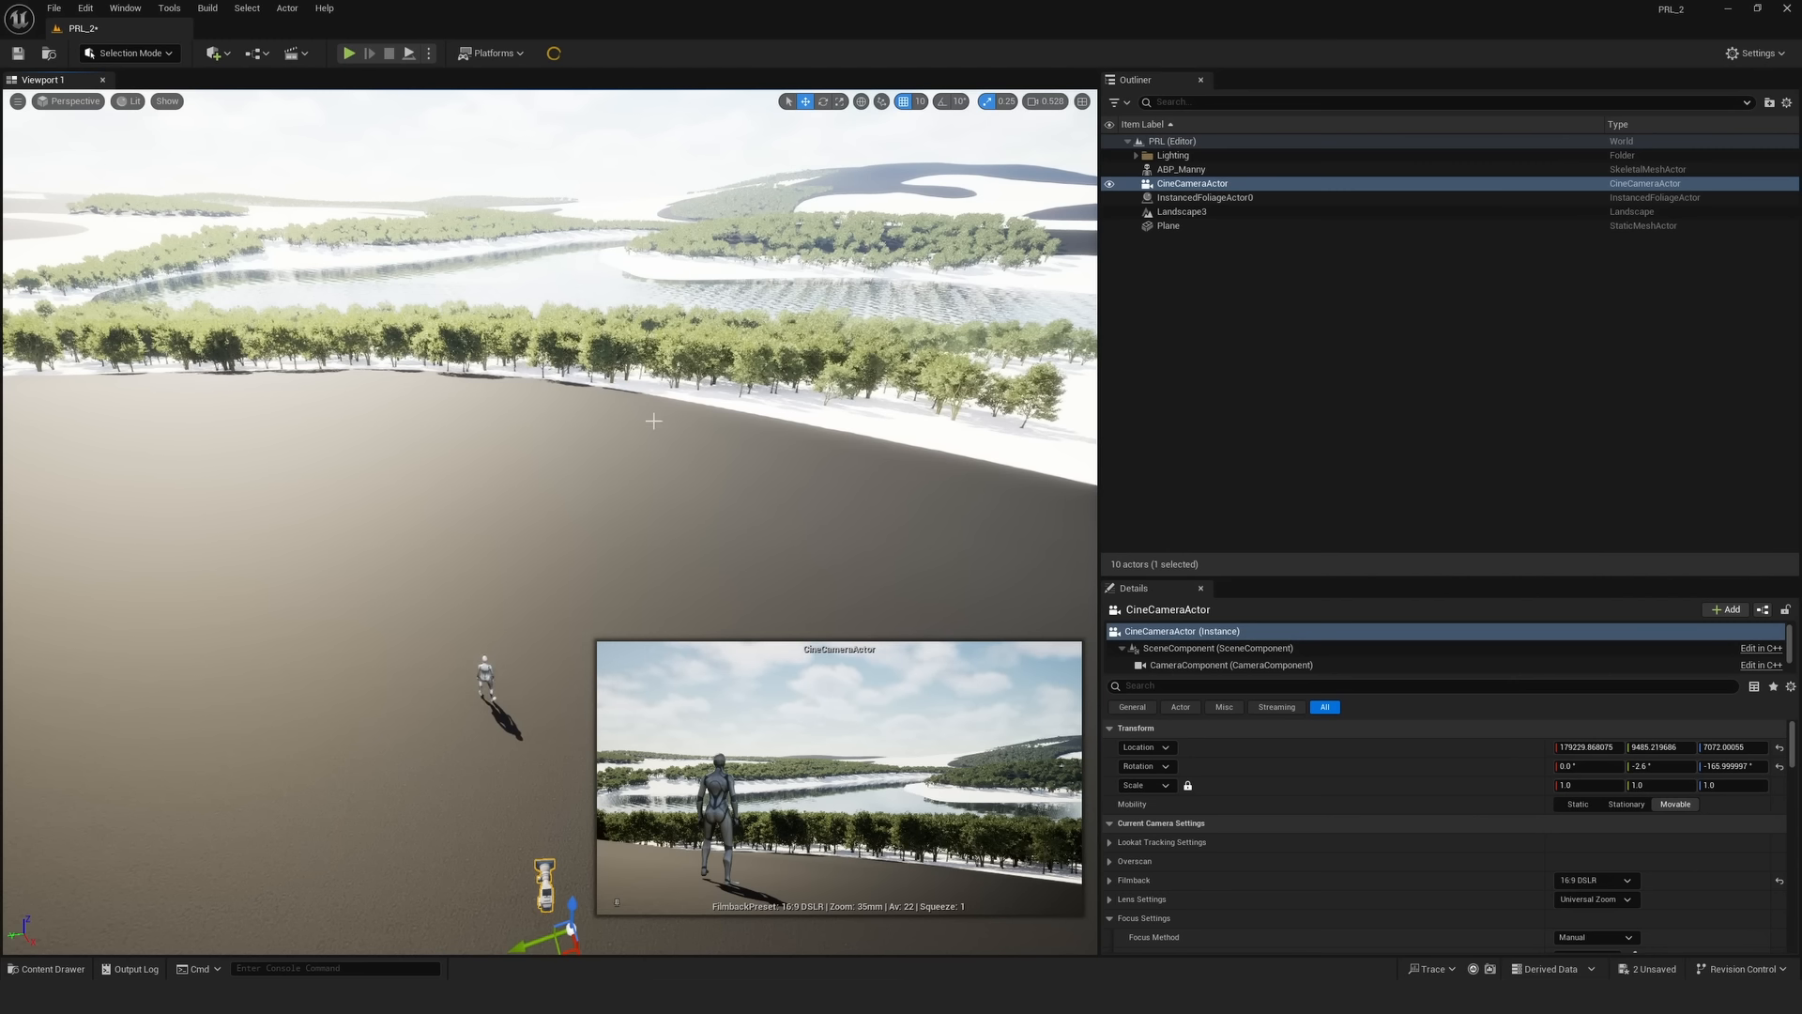
- Enable the Param static switch in Landscape3's material instance M_Landscape_Inst, then save and close it
mouse_move(707, 434)
right_down()
mouse_move(707, 563)
mouse_move(706, 433)
right_up()
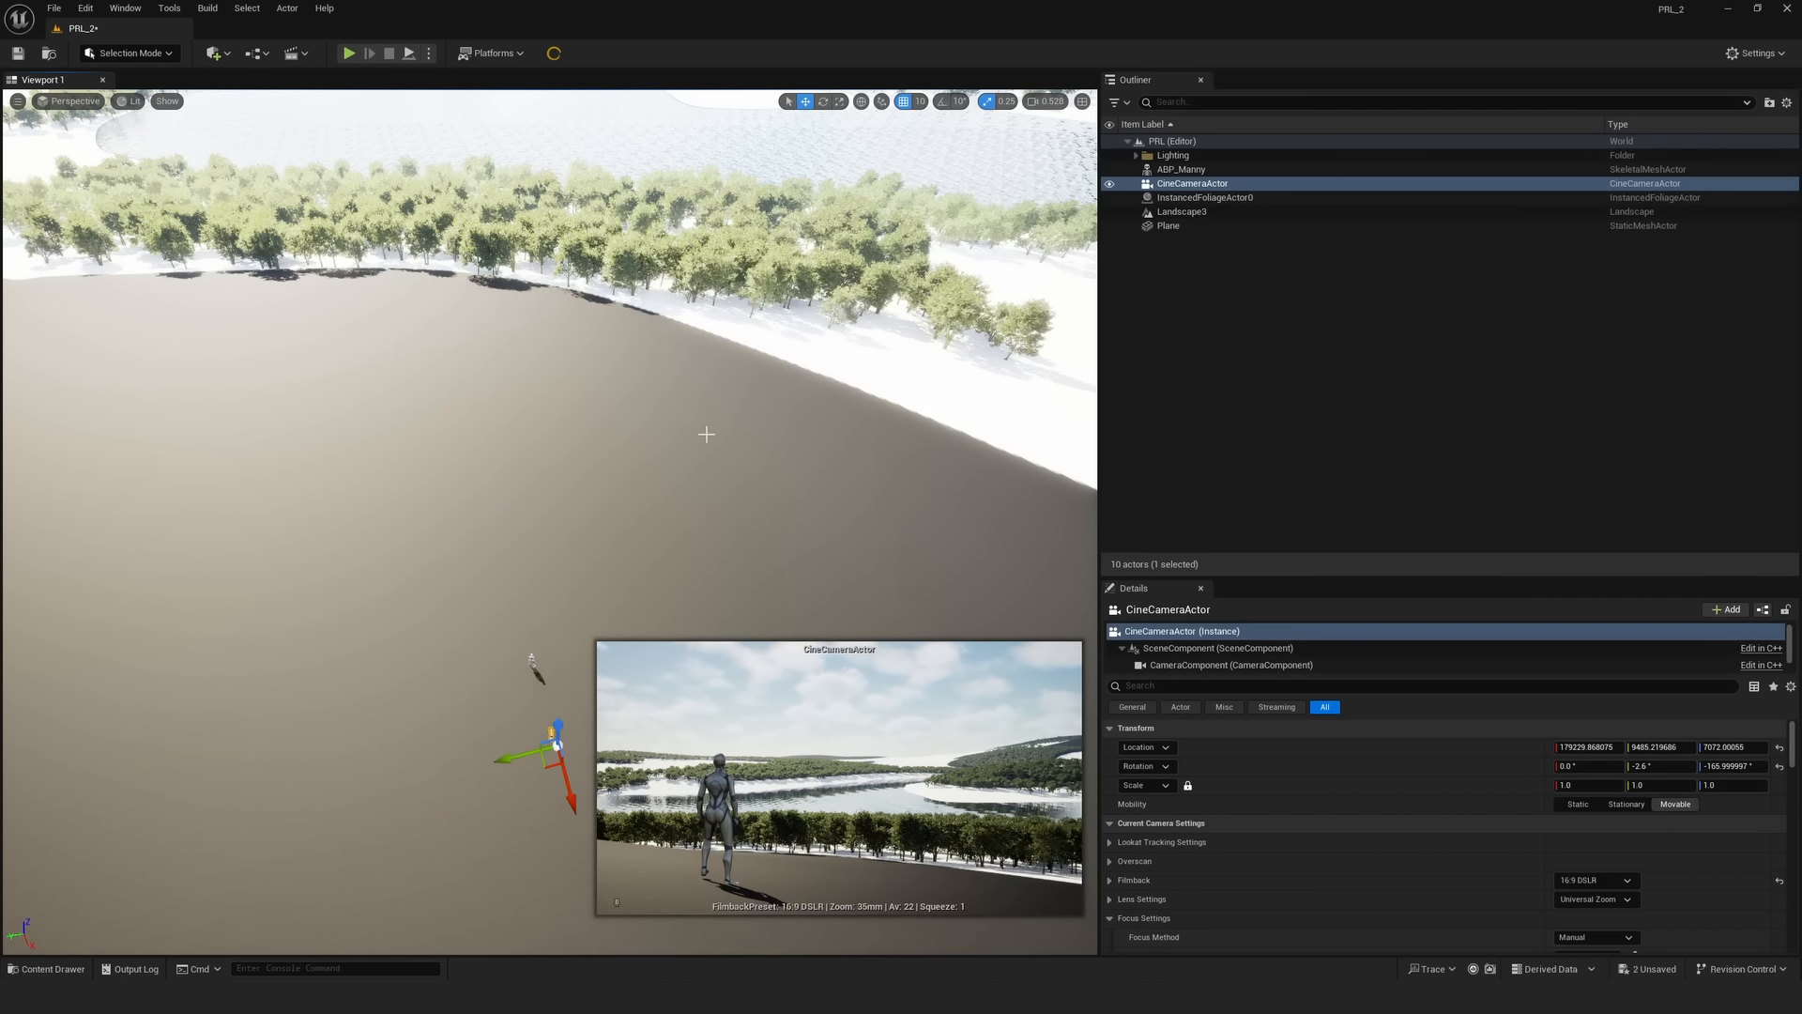
right_drag(686, 431, 686, 398)
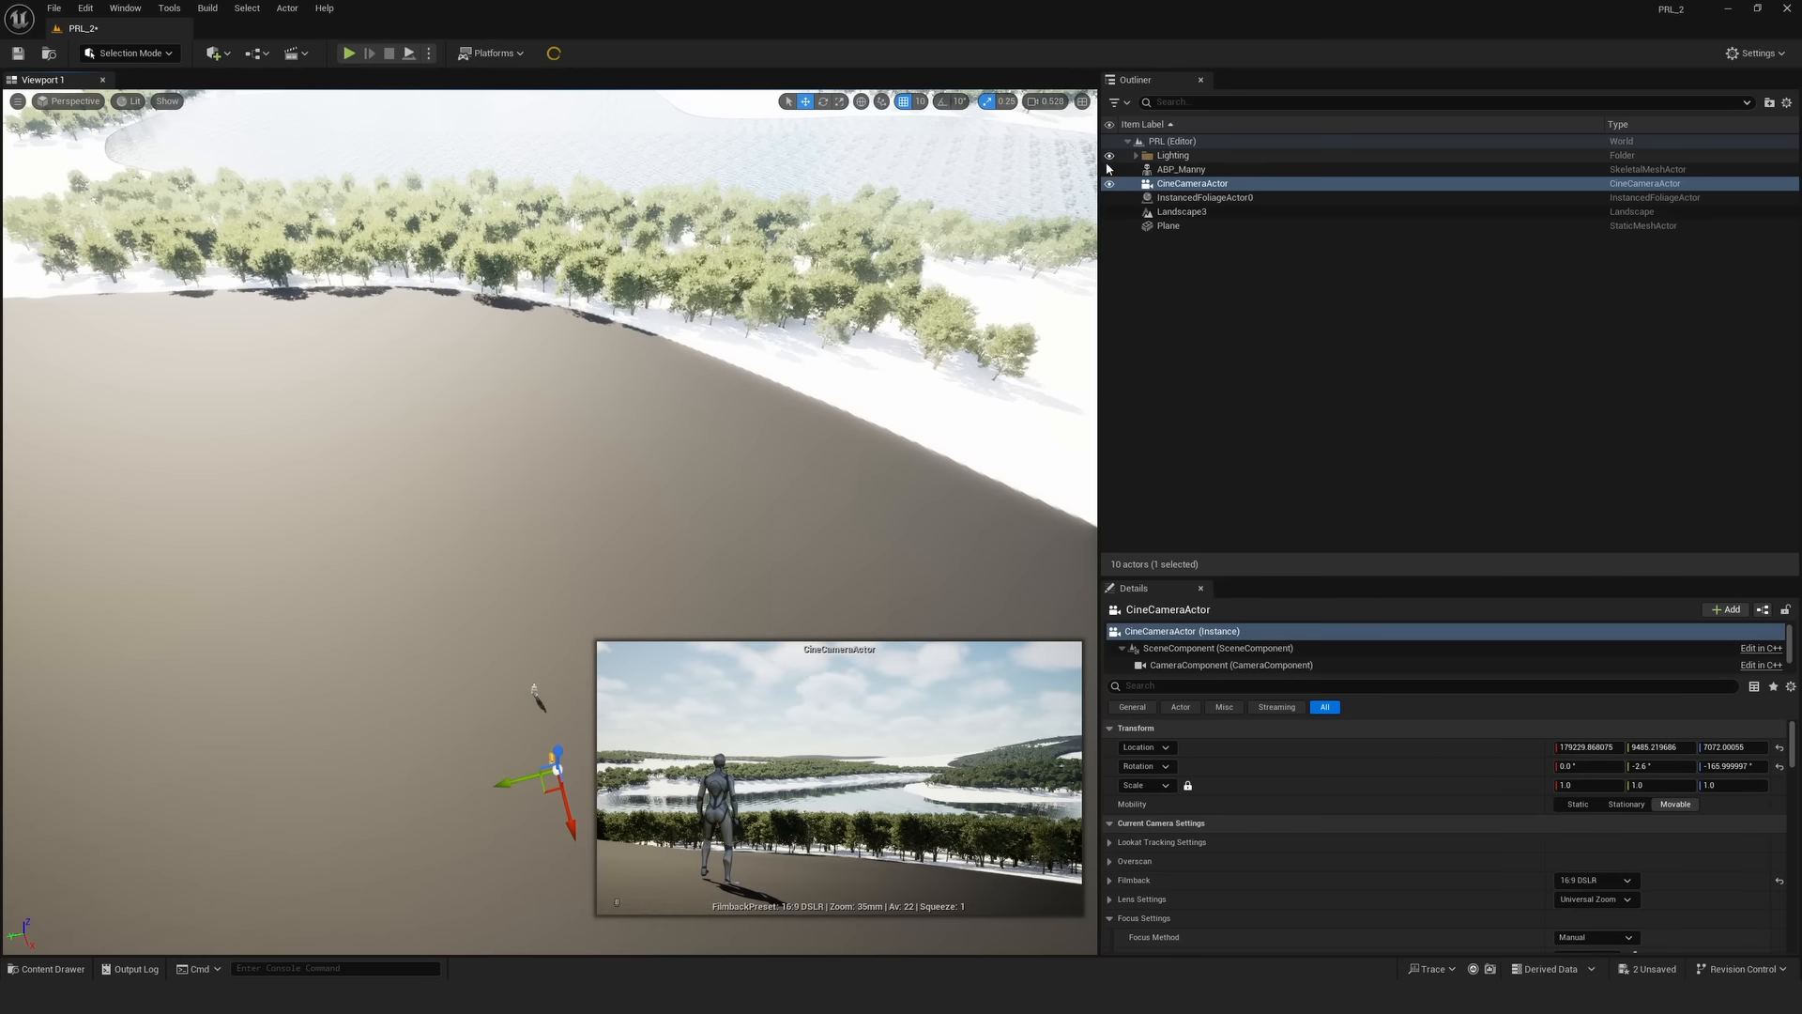
click(1180, 211)
scroll(1531, 851, down, 5)
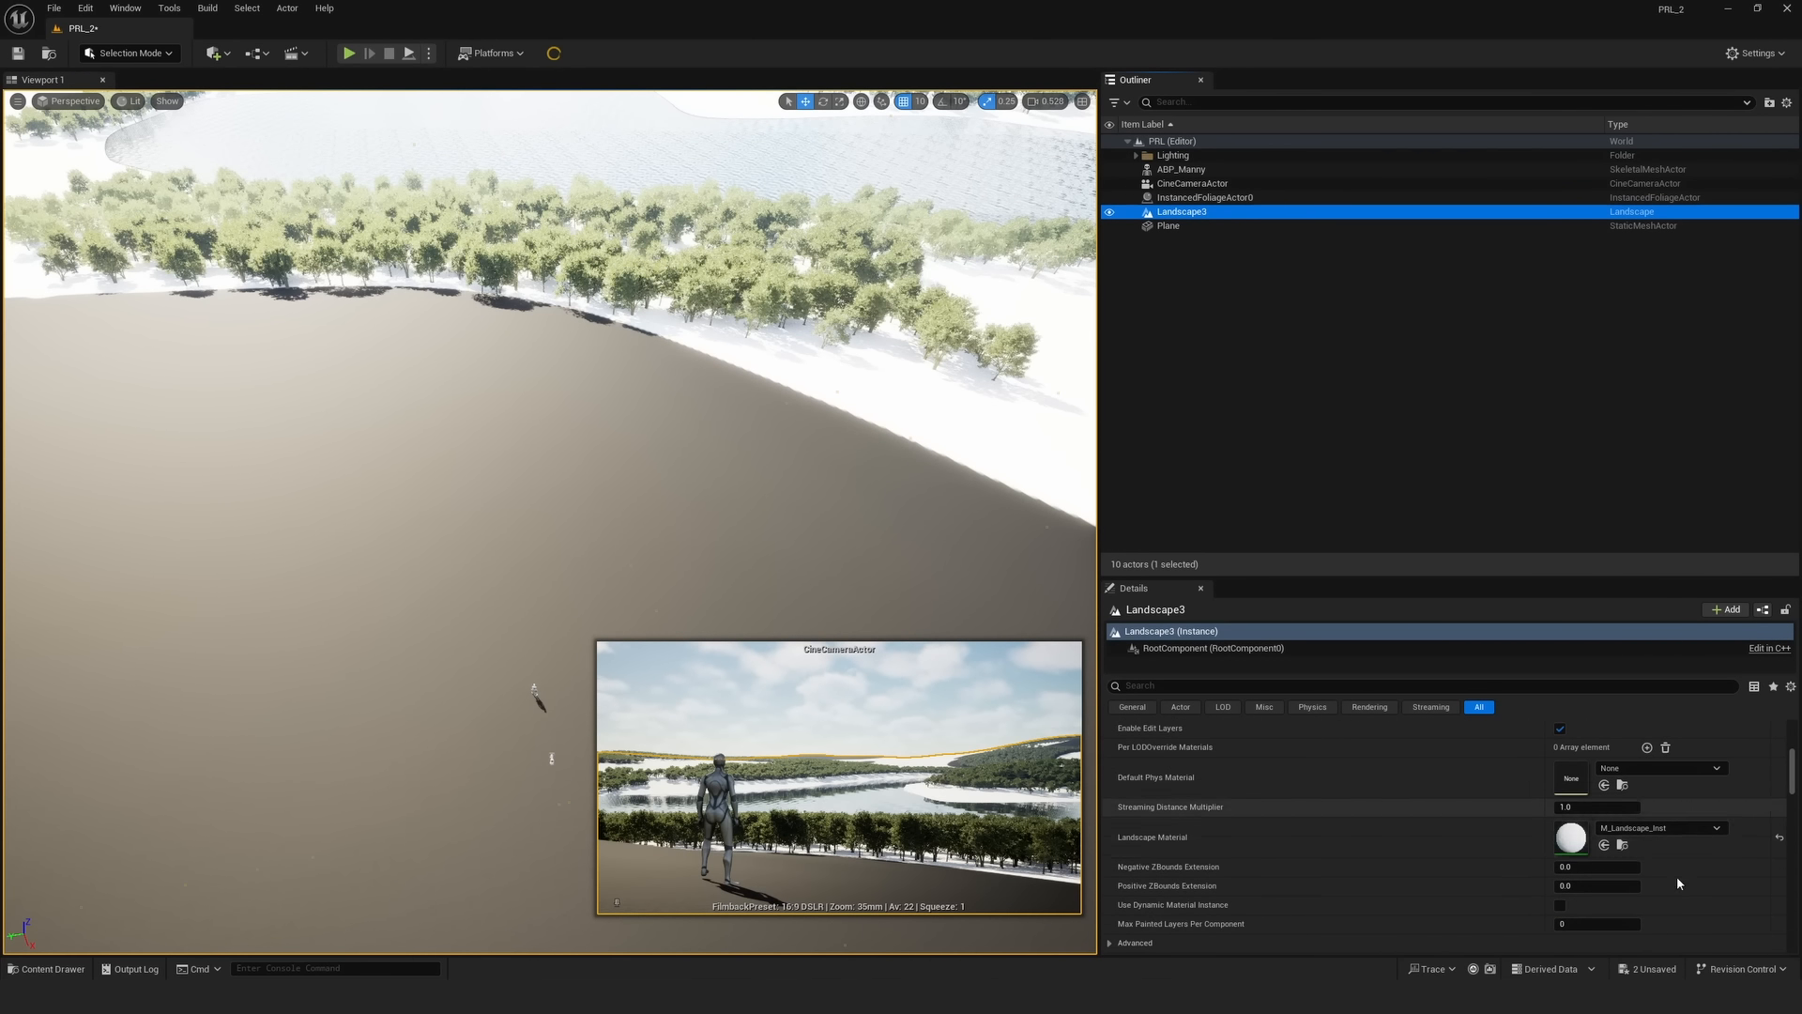
double_click(1571, 836)
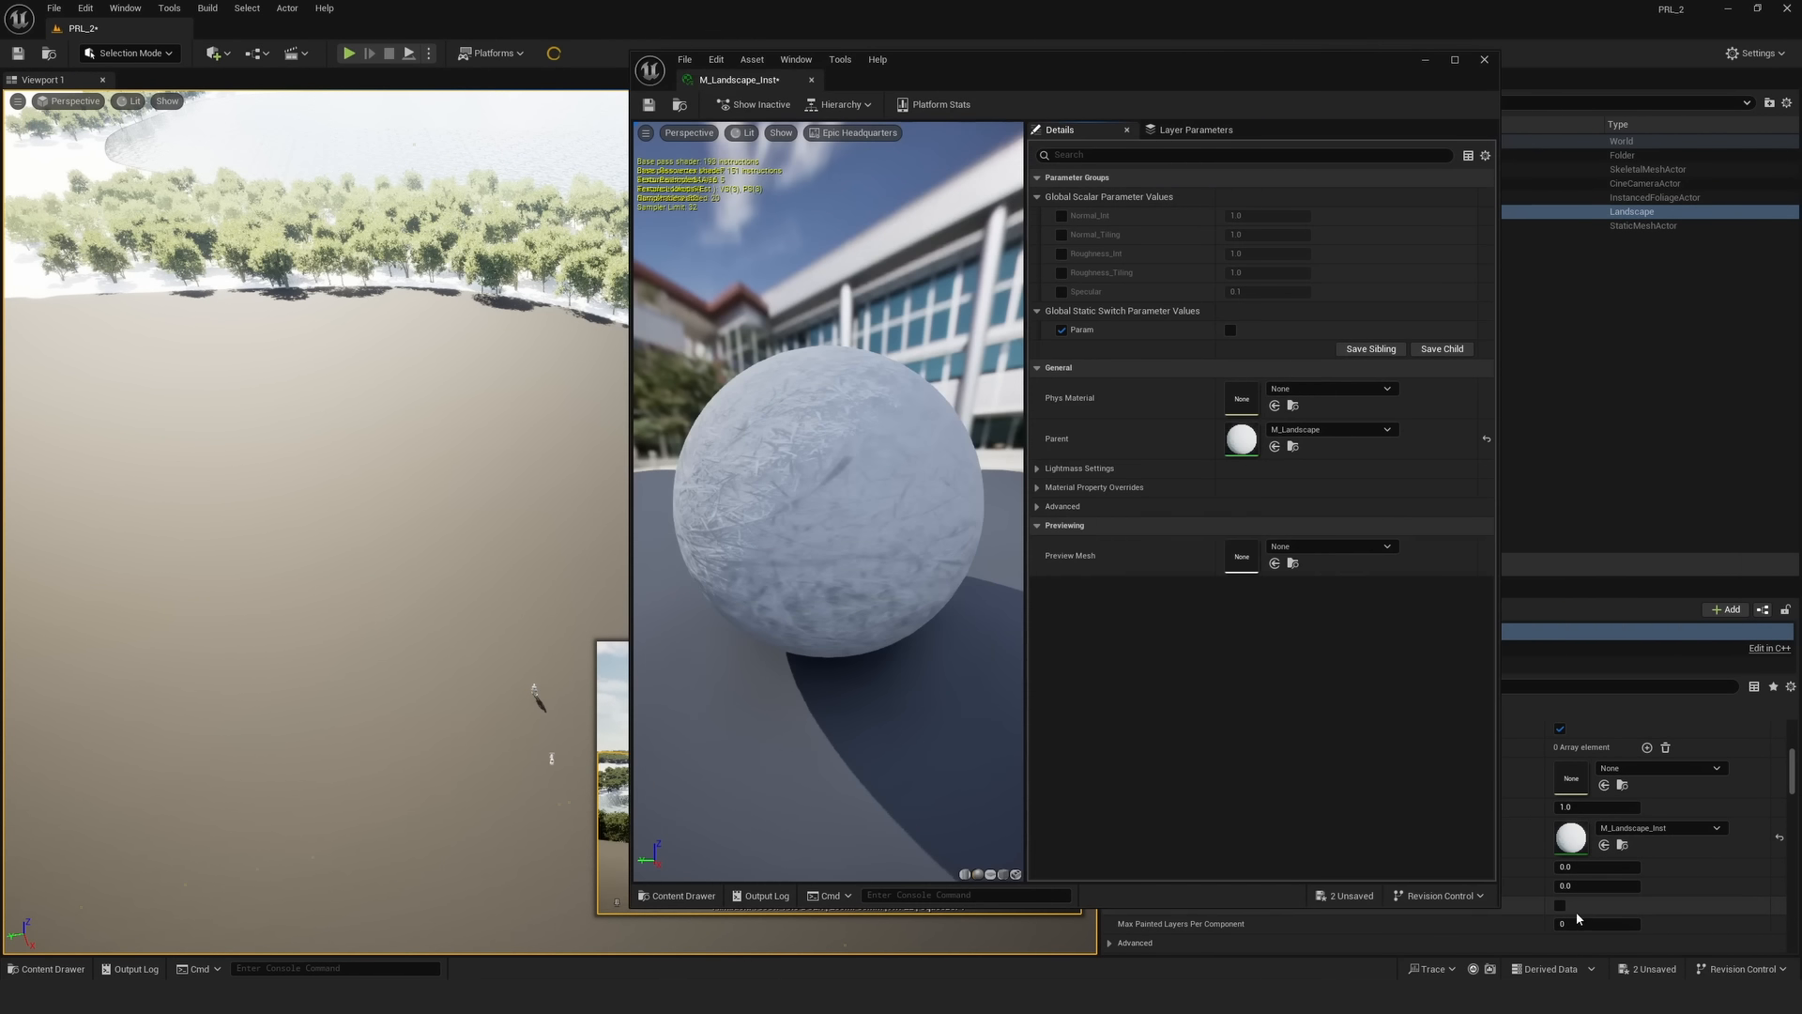
click(1231, 330)
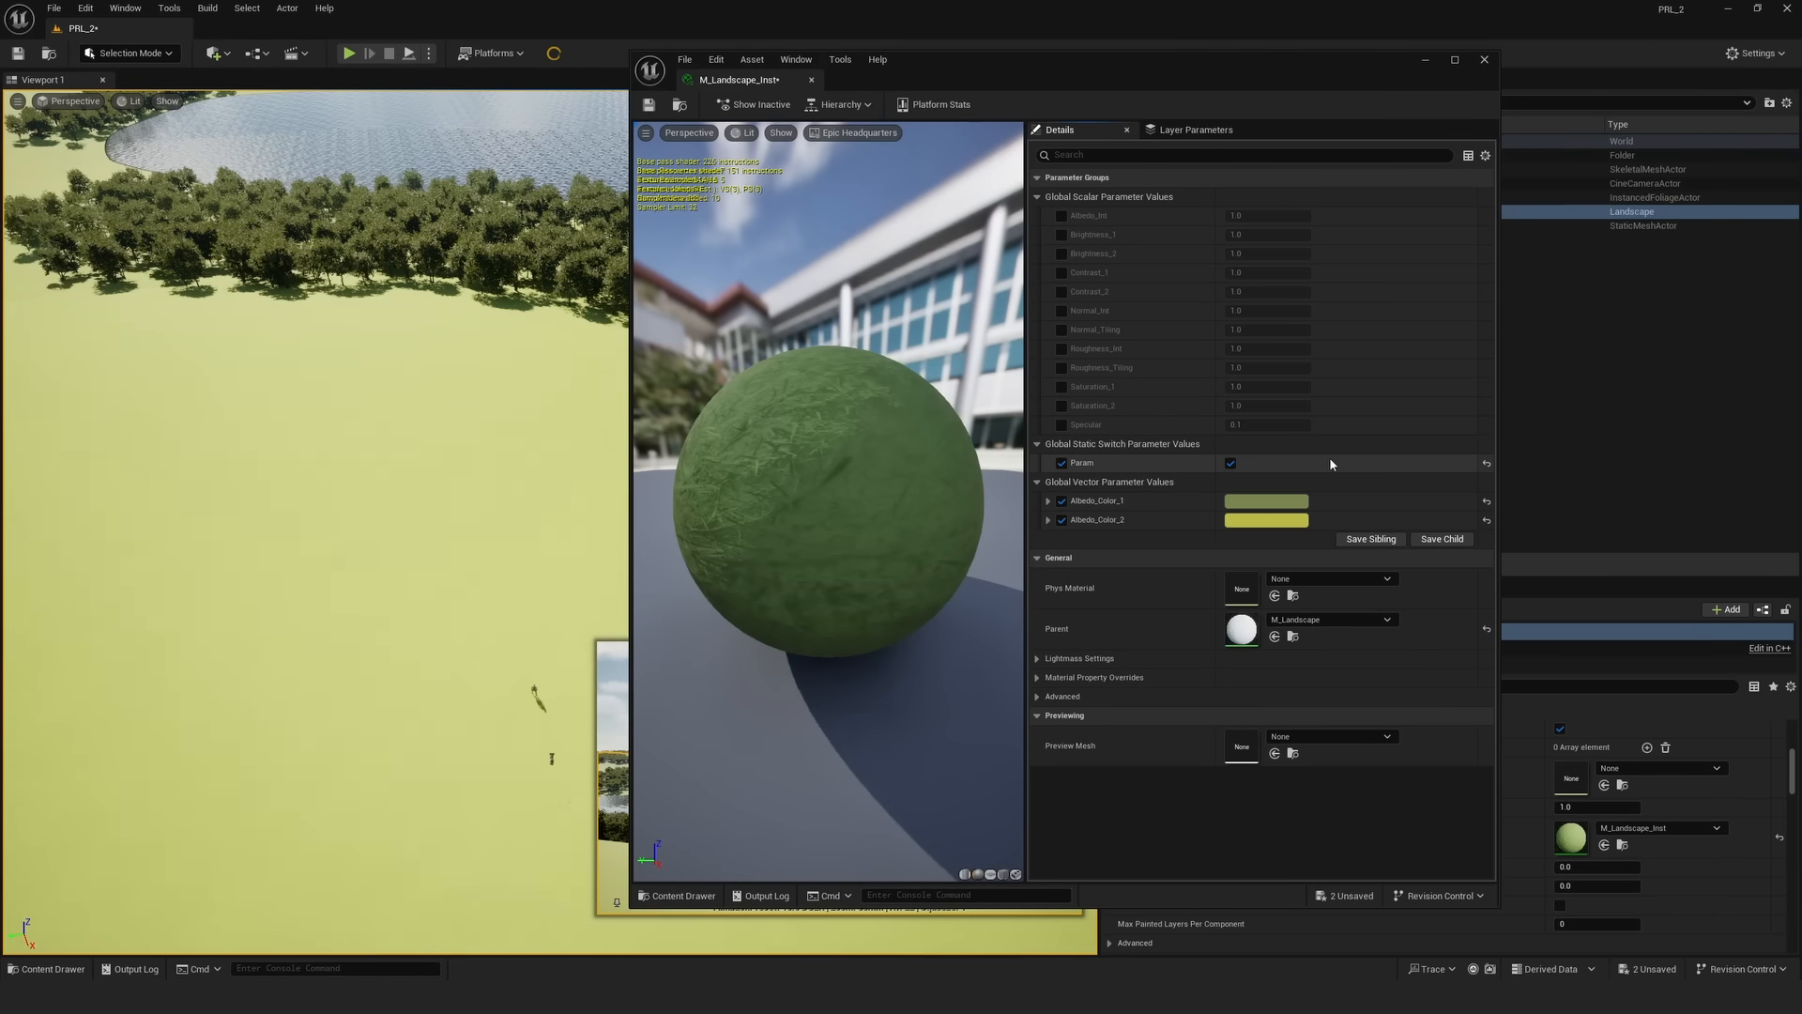
key(ctrl+s)
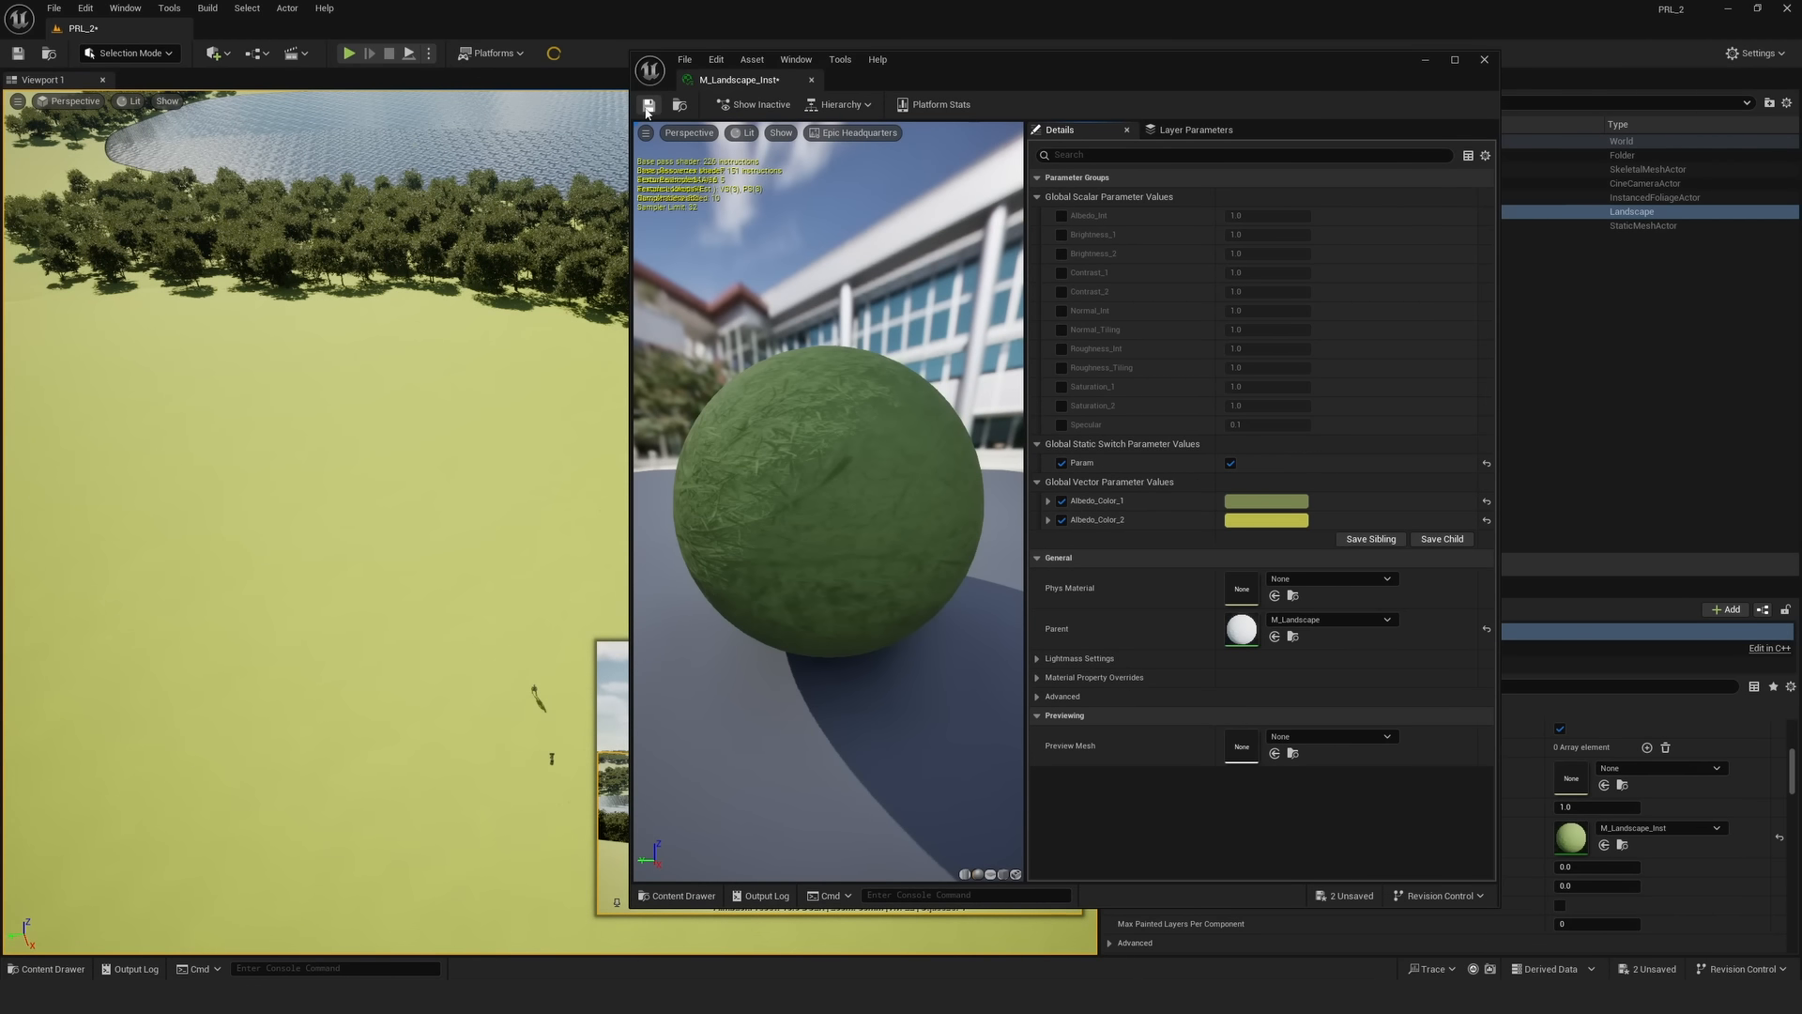
click(1484, 59)
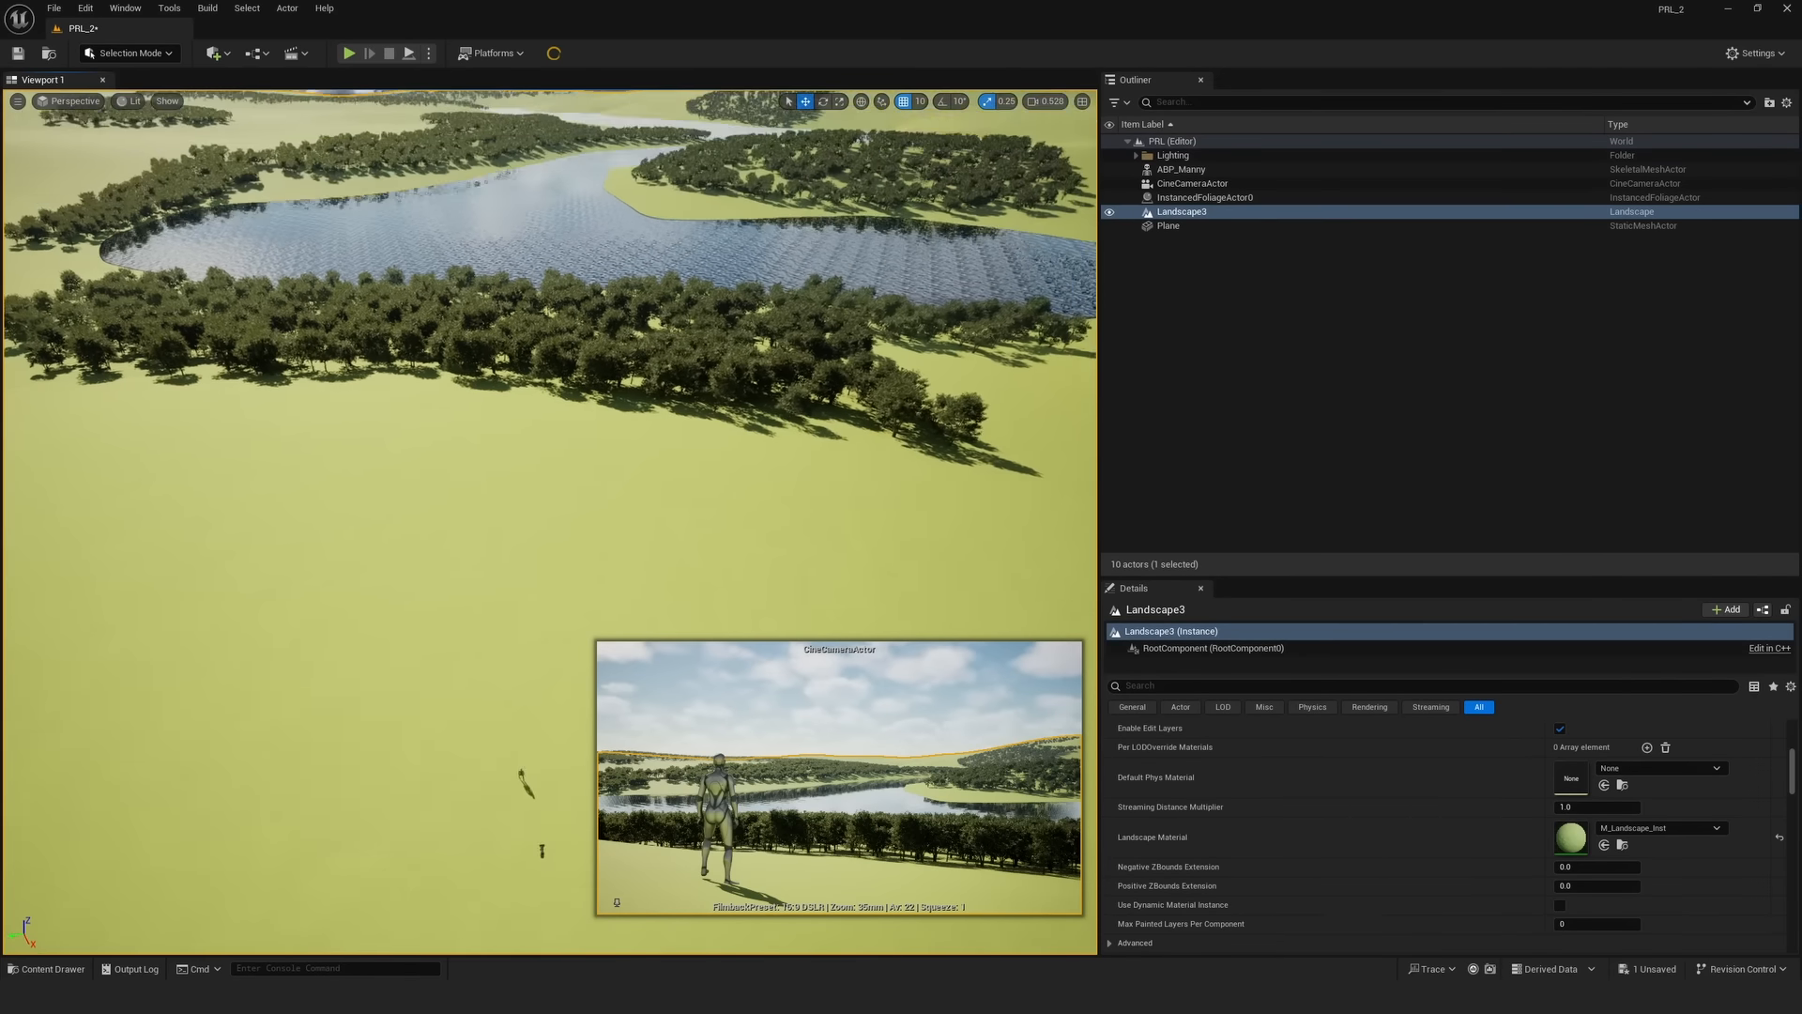
- Examine the tree coverage along the river and the bare ground around the mannequin from above
key(w)
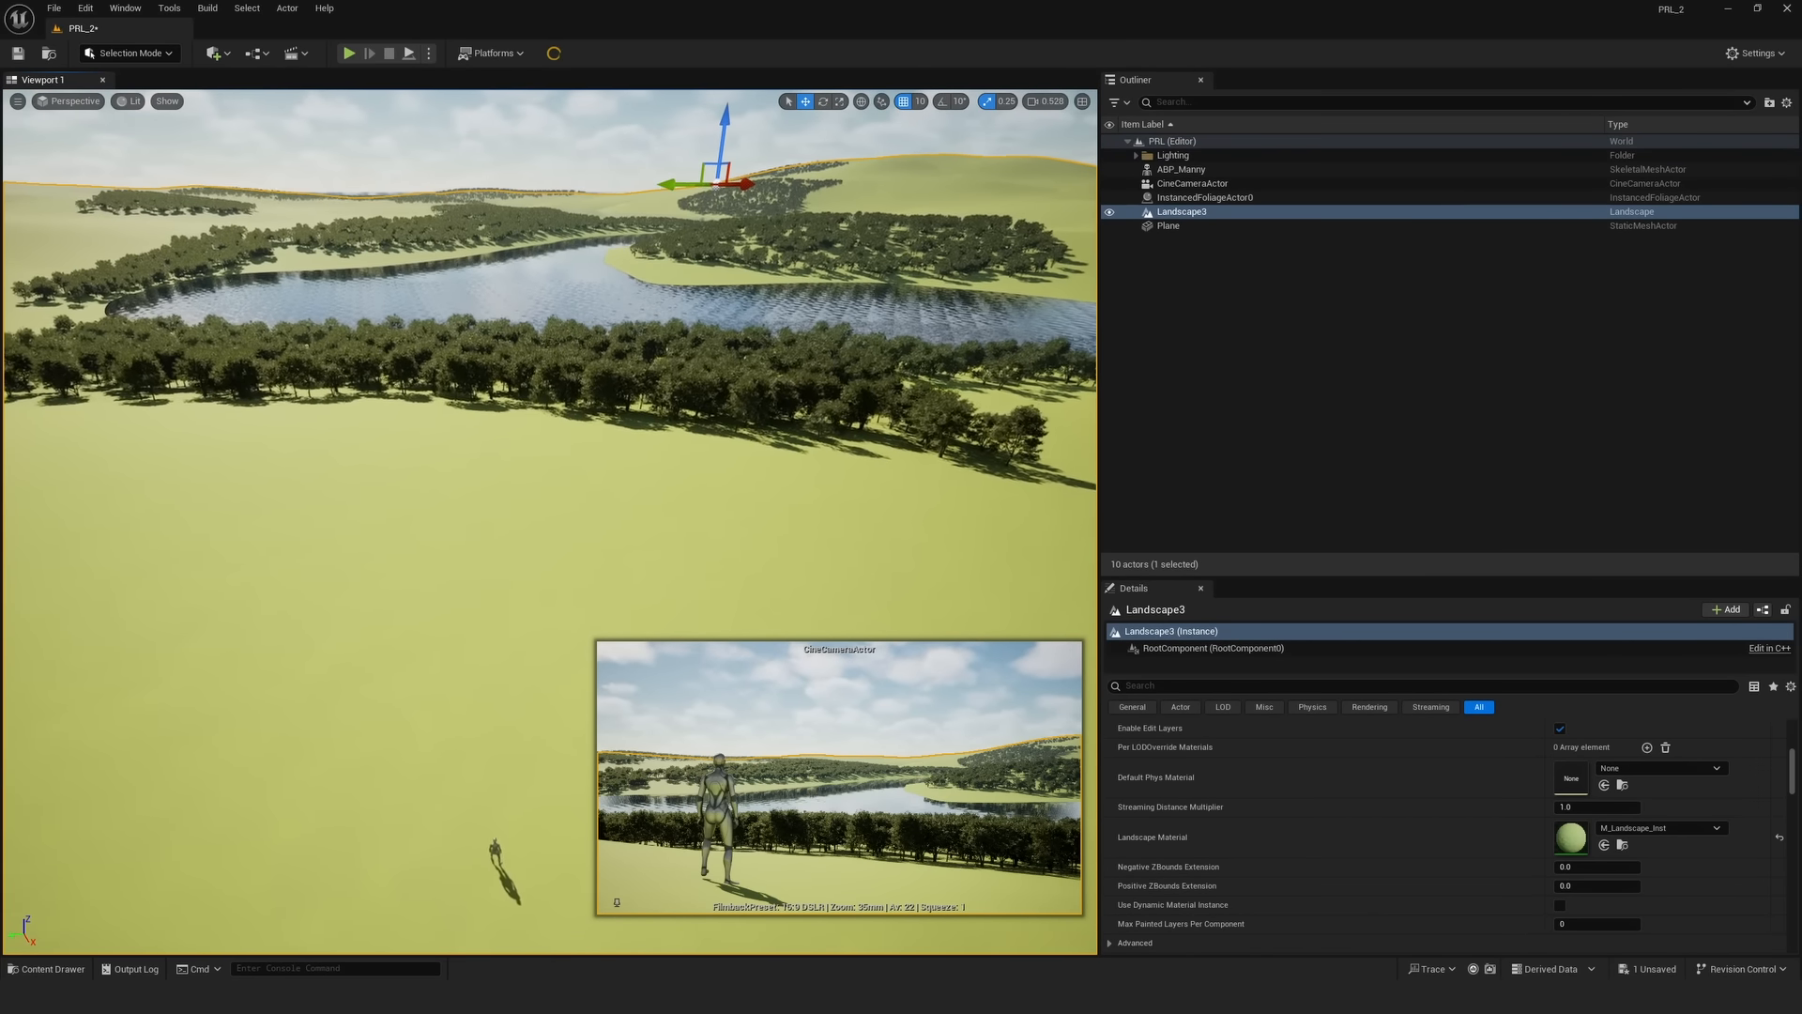
key(q)
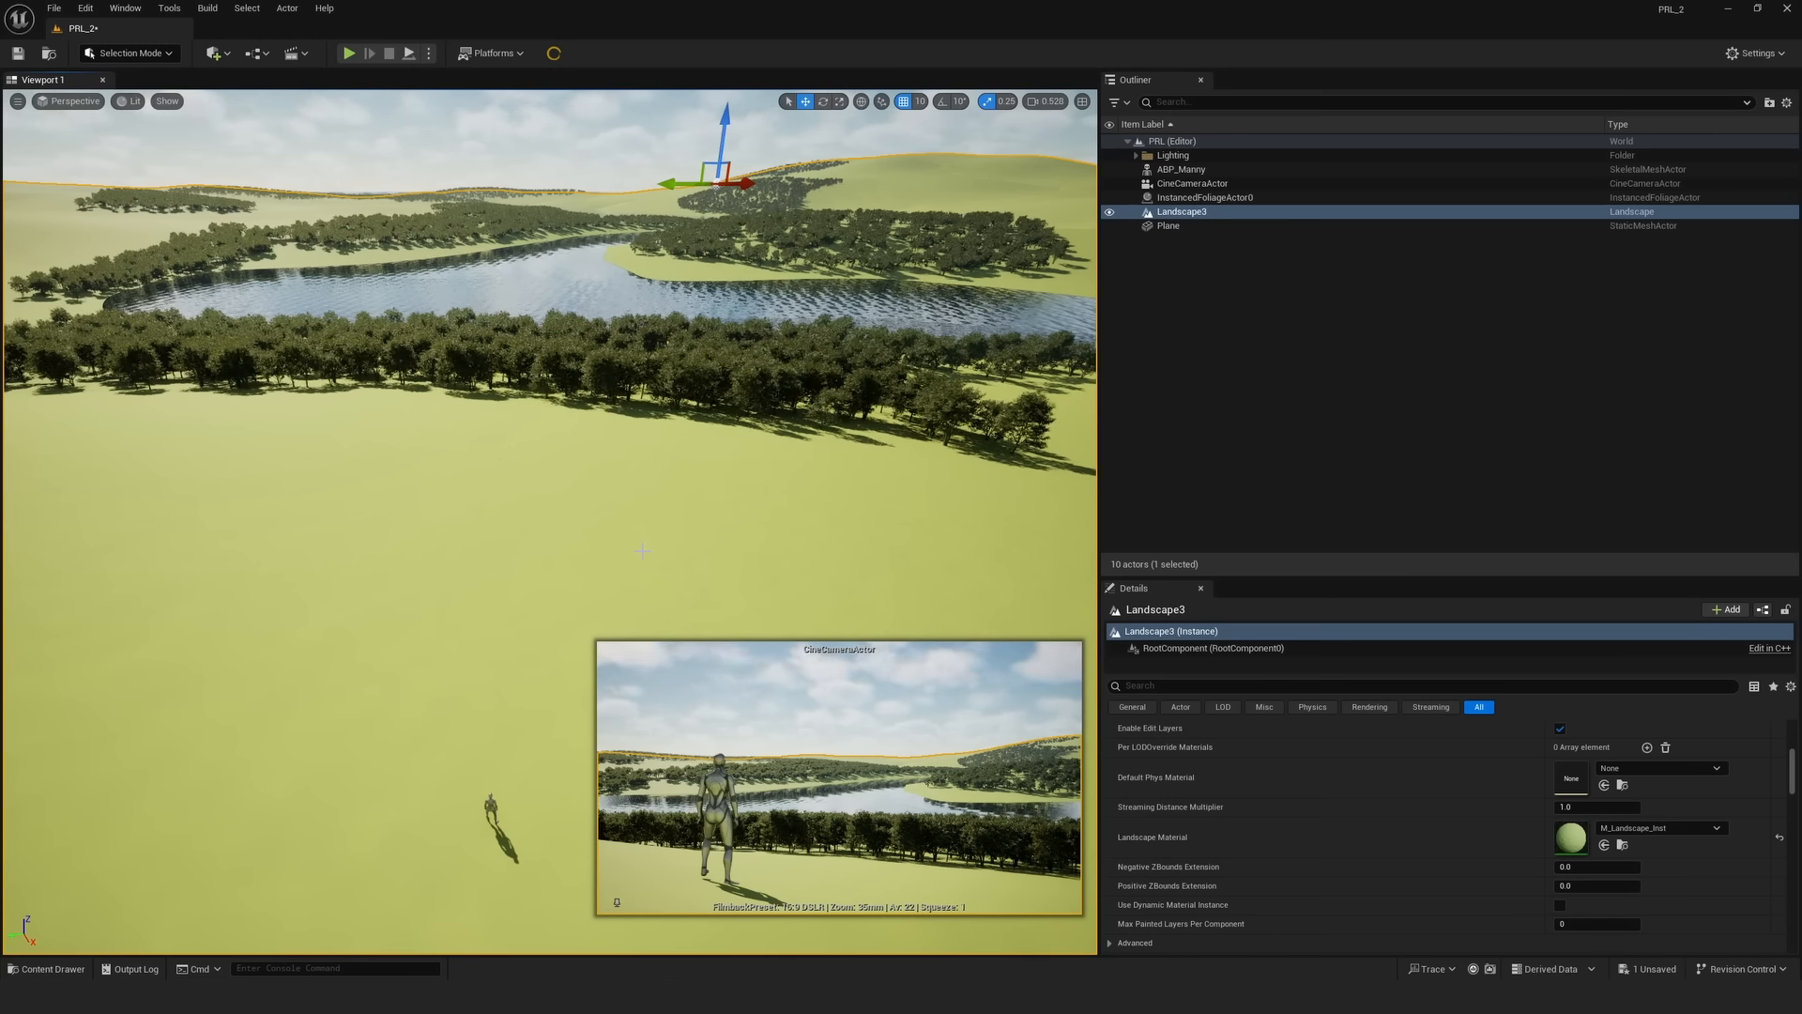
key(e)
right_drag(429, 628, 429, 628)
scroll(429, 628, up, 5)
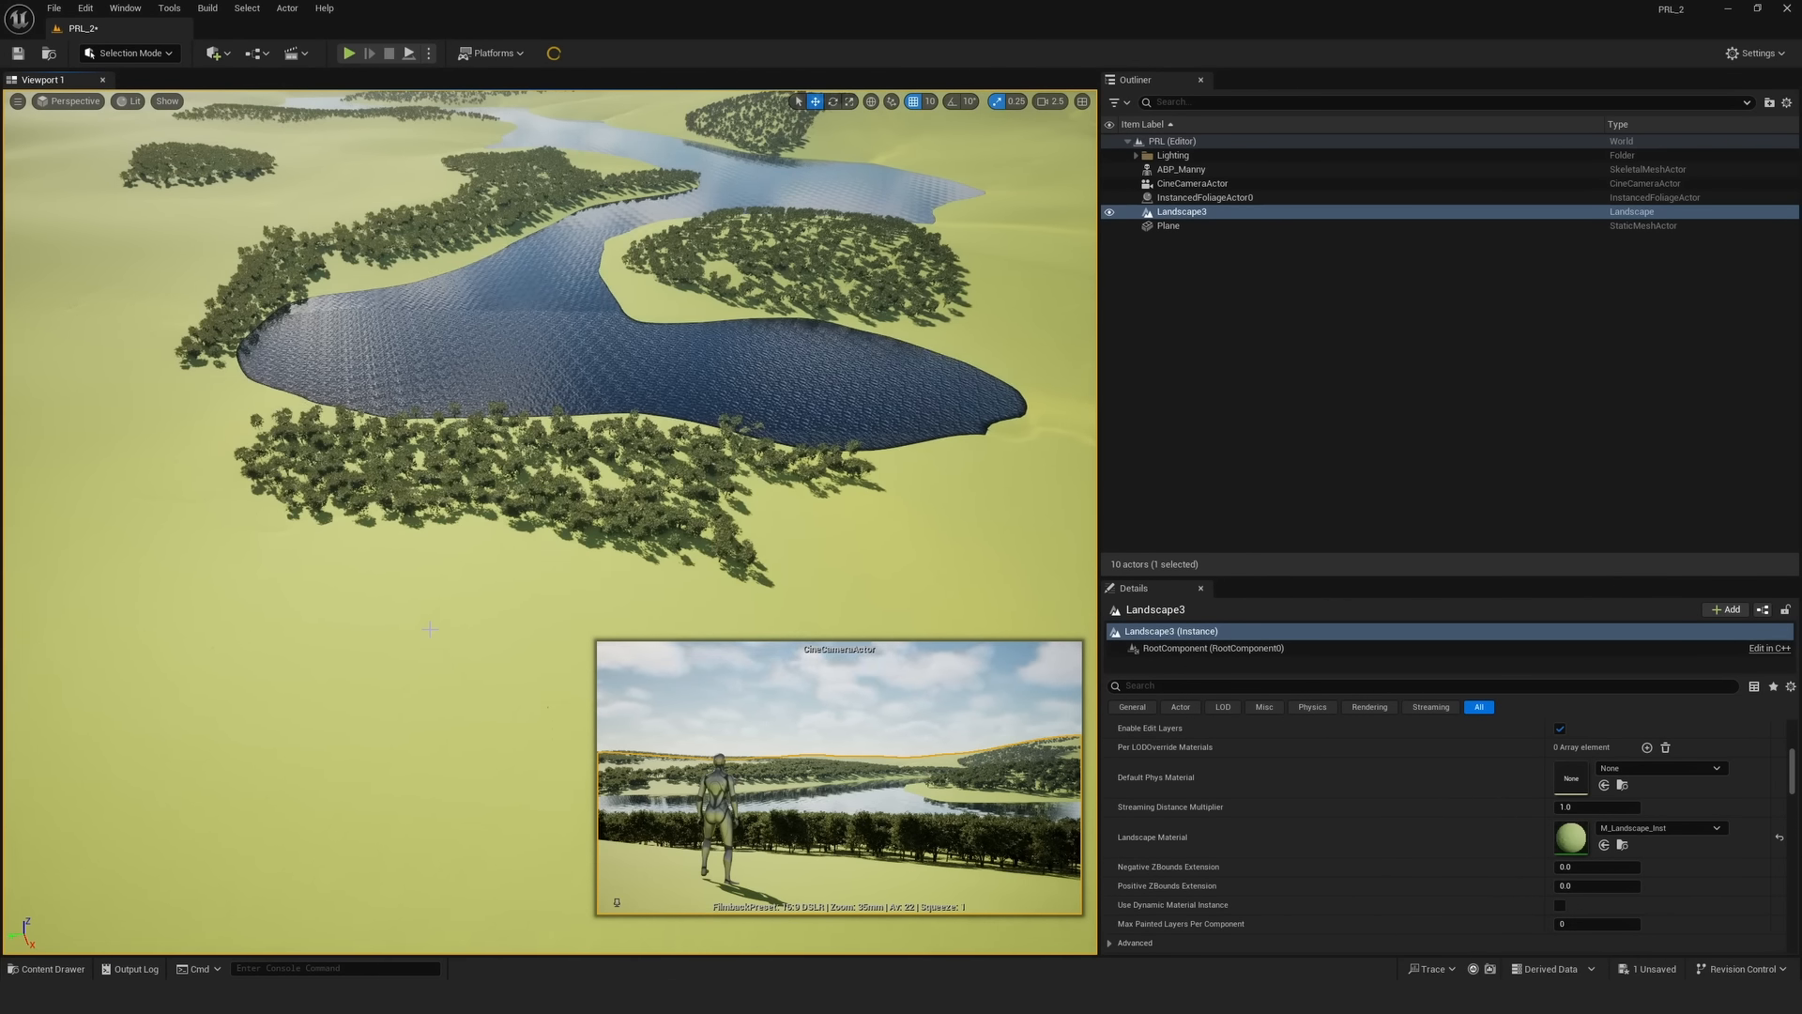
key(q)
right_drag(564, 626, 570, 624)
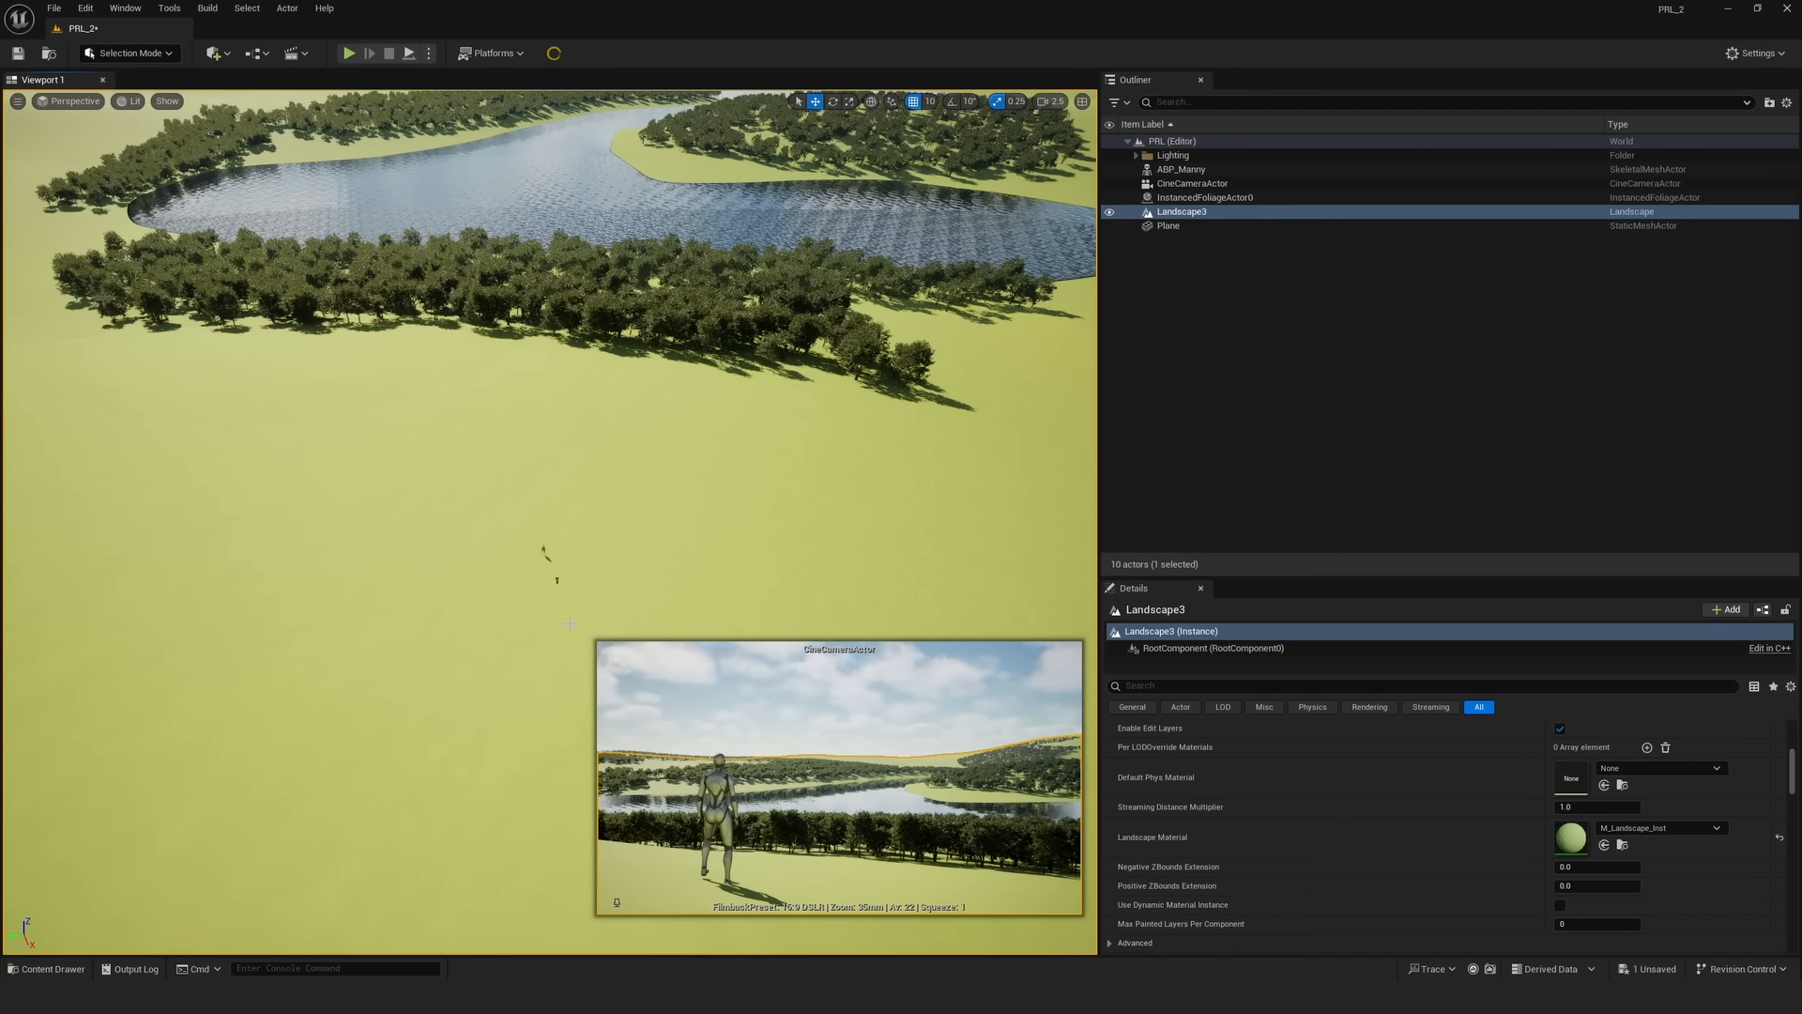
mouse_move(676, 441)
mouse_down()
mouse_move(677, 370)
mouse_move(677, 413)
mouse_up()
- Switch to Landscape mode and select the landscape component under the mannequin and the one beside it
click(117, 53)
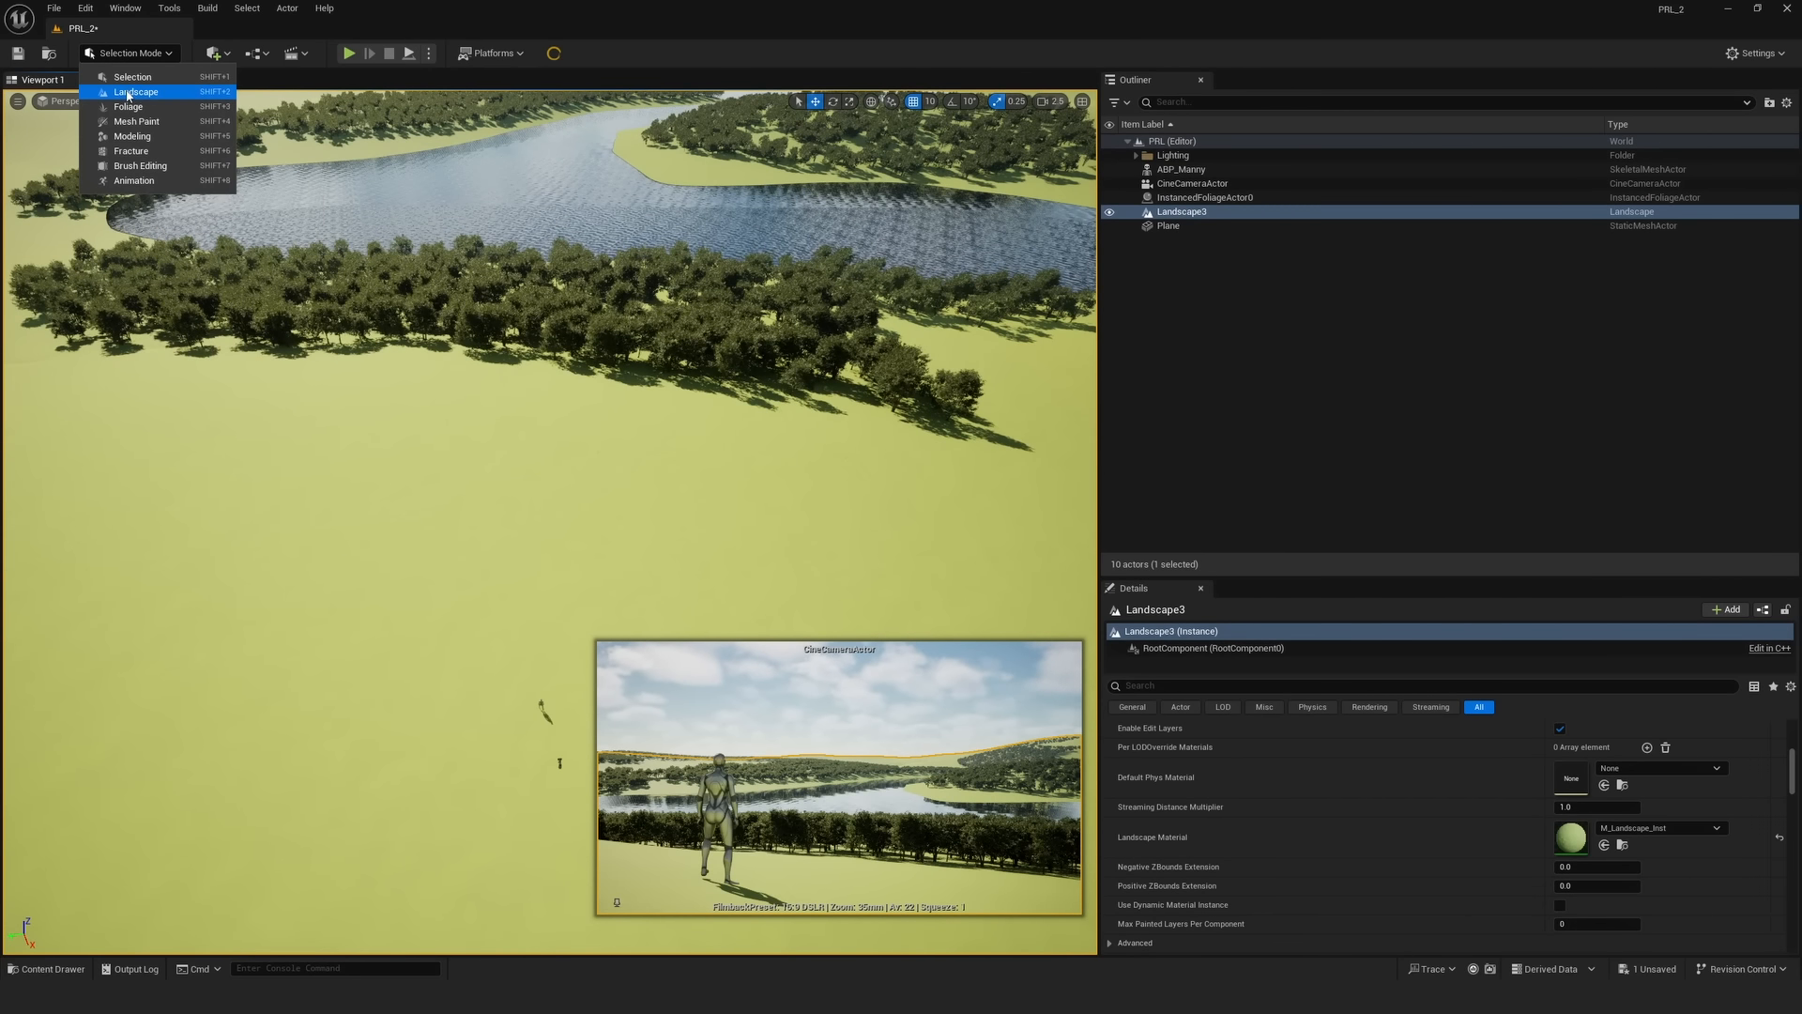
click(122, 85)
mouse_move(767, 521)
alt+mouse_down()
mouse_move(767, 601)
mouse_move(767, 521)
alt+mouse_up()
click(766, 521)
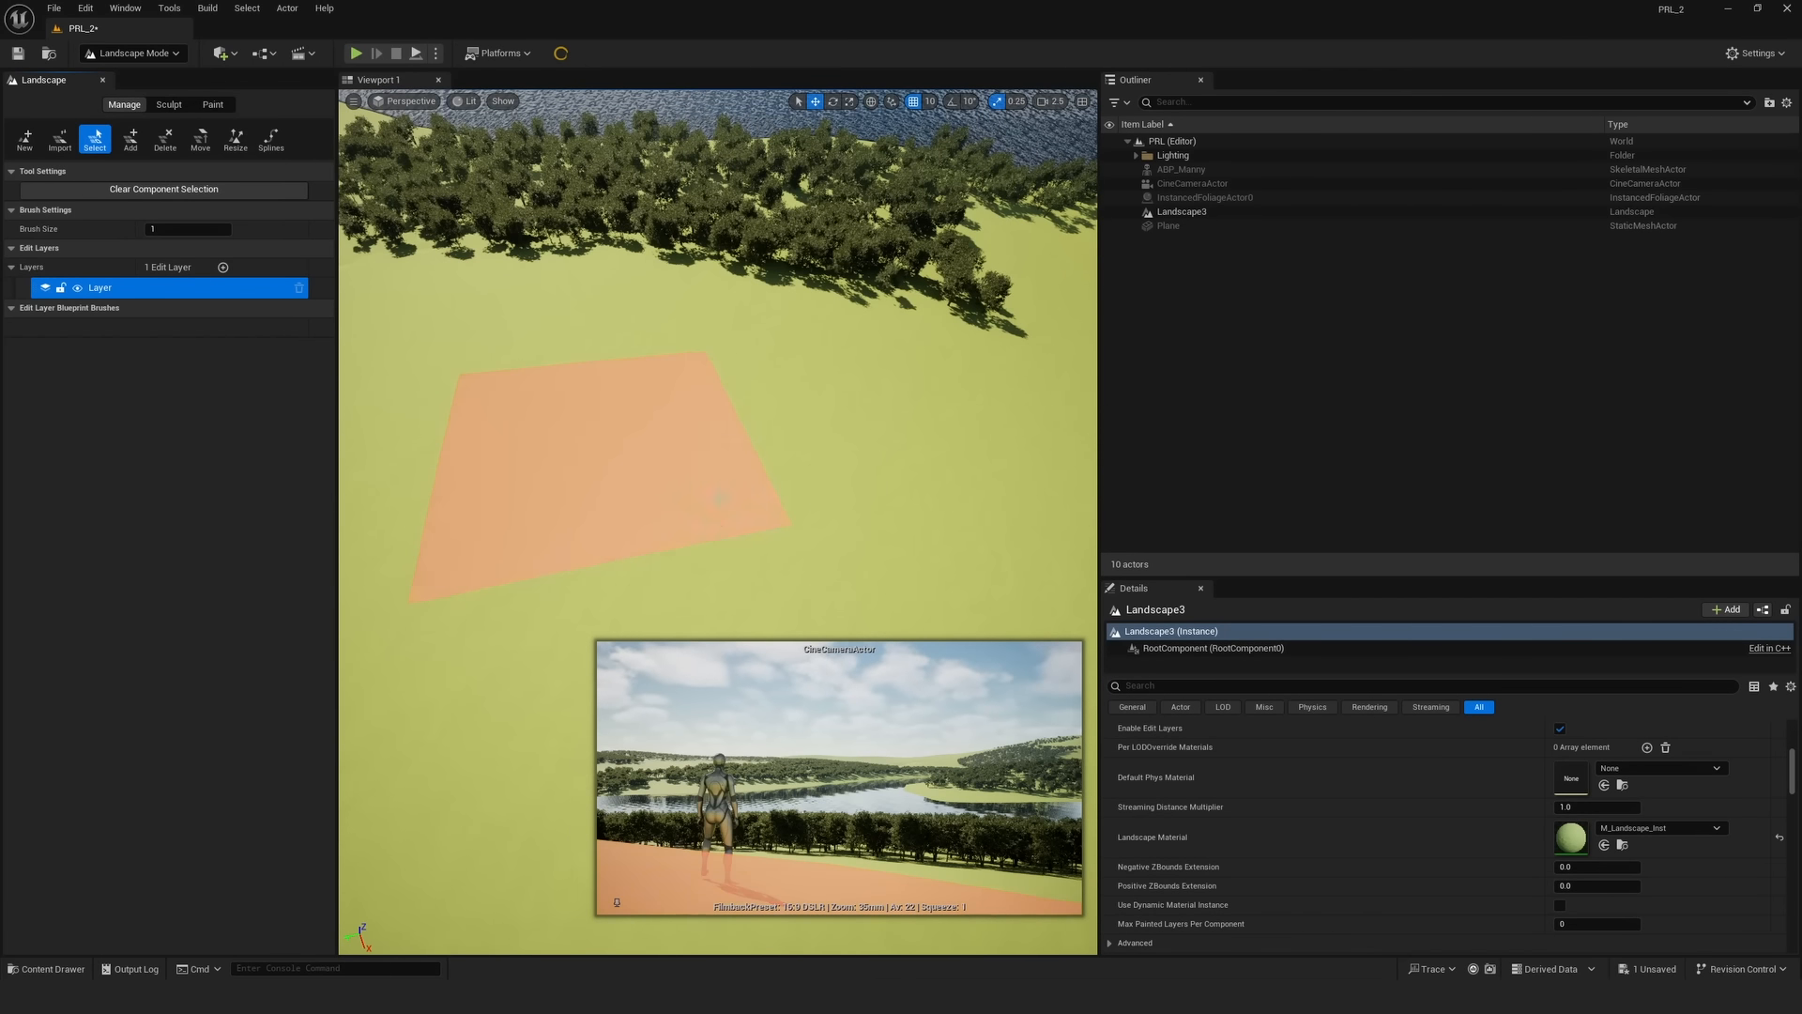
click(813, 473)
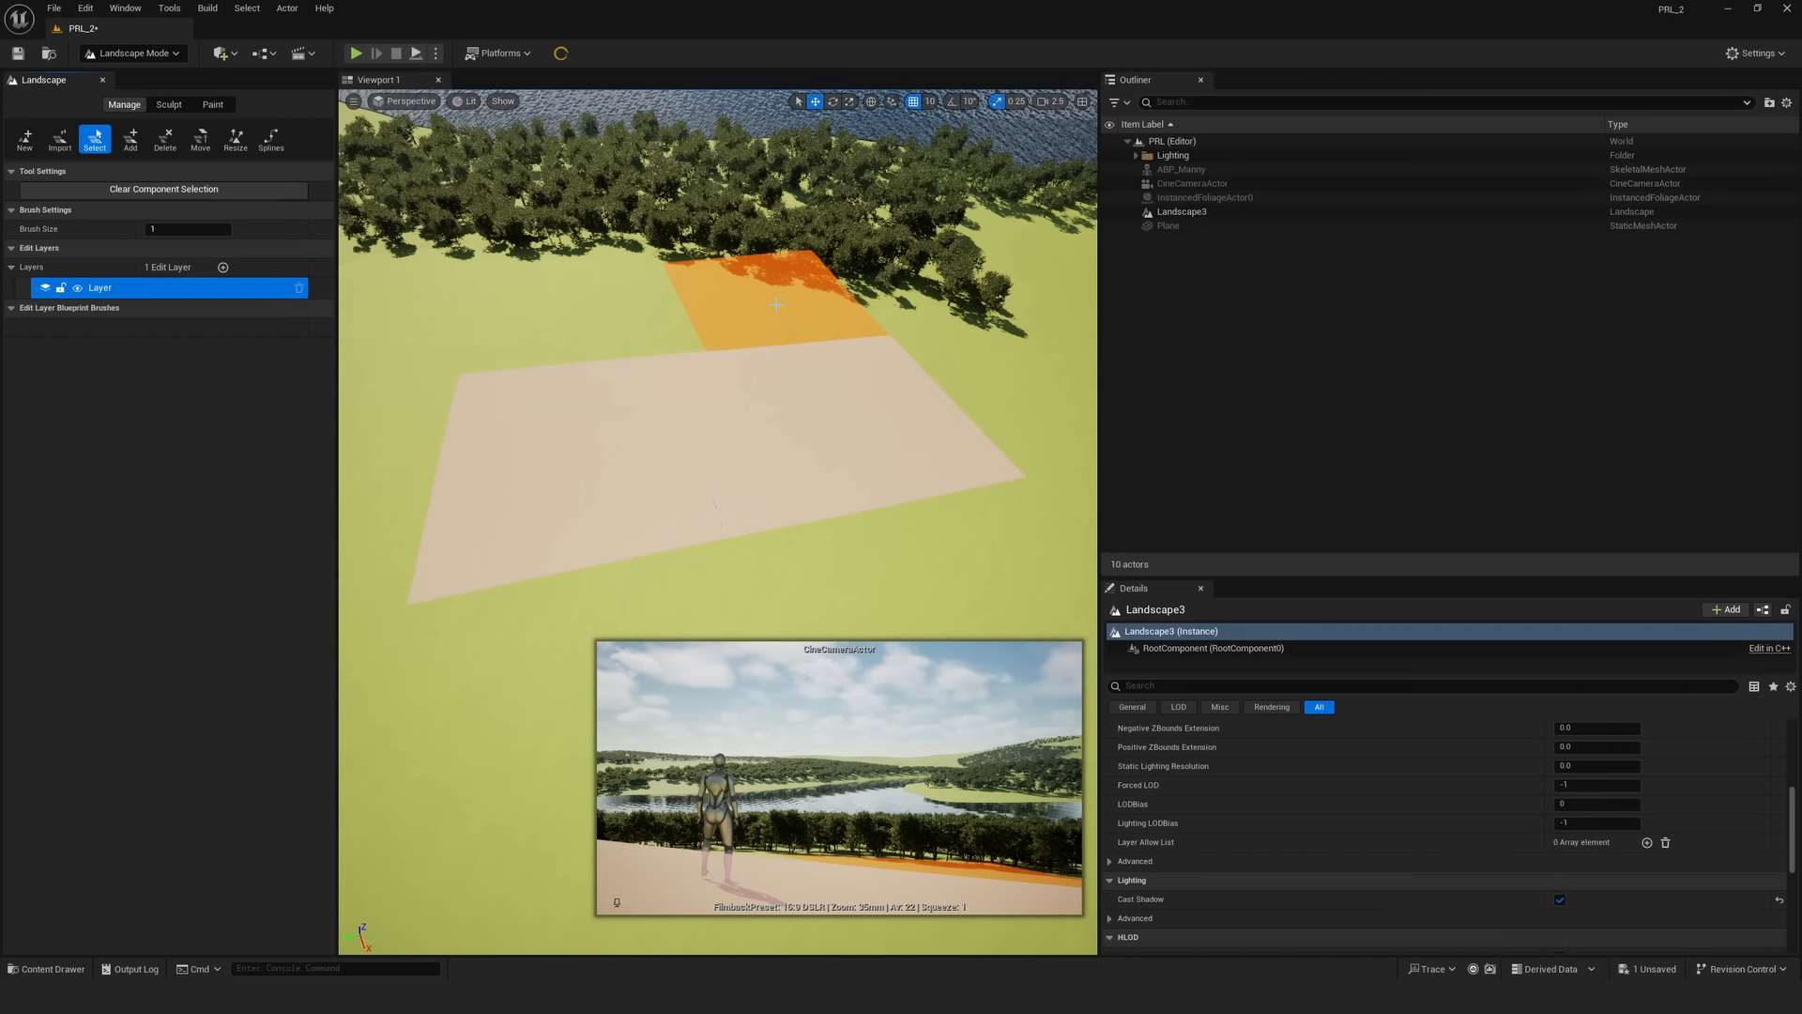
- Extend the landscape component selection up to the near riverbank trees and outward on both sides of the foreground
click(777, 304)
click(610, 325)
click(565, 242)
click(719, 228)
click(837, 223)
click(881, 281)
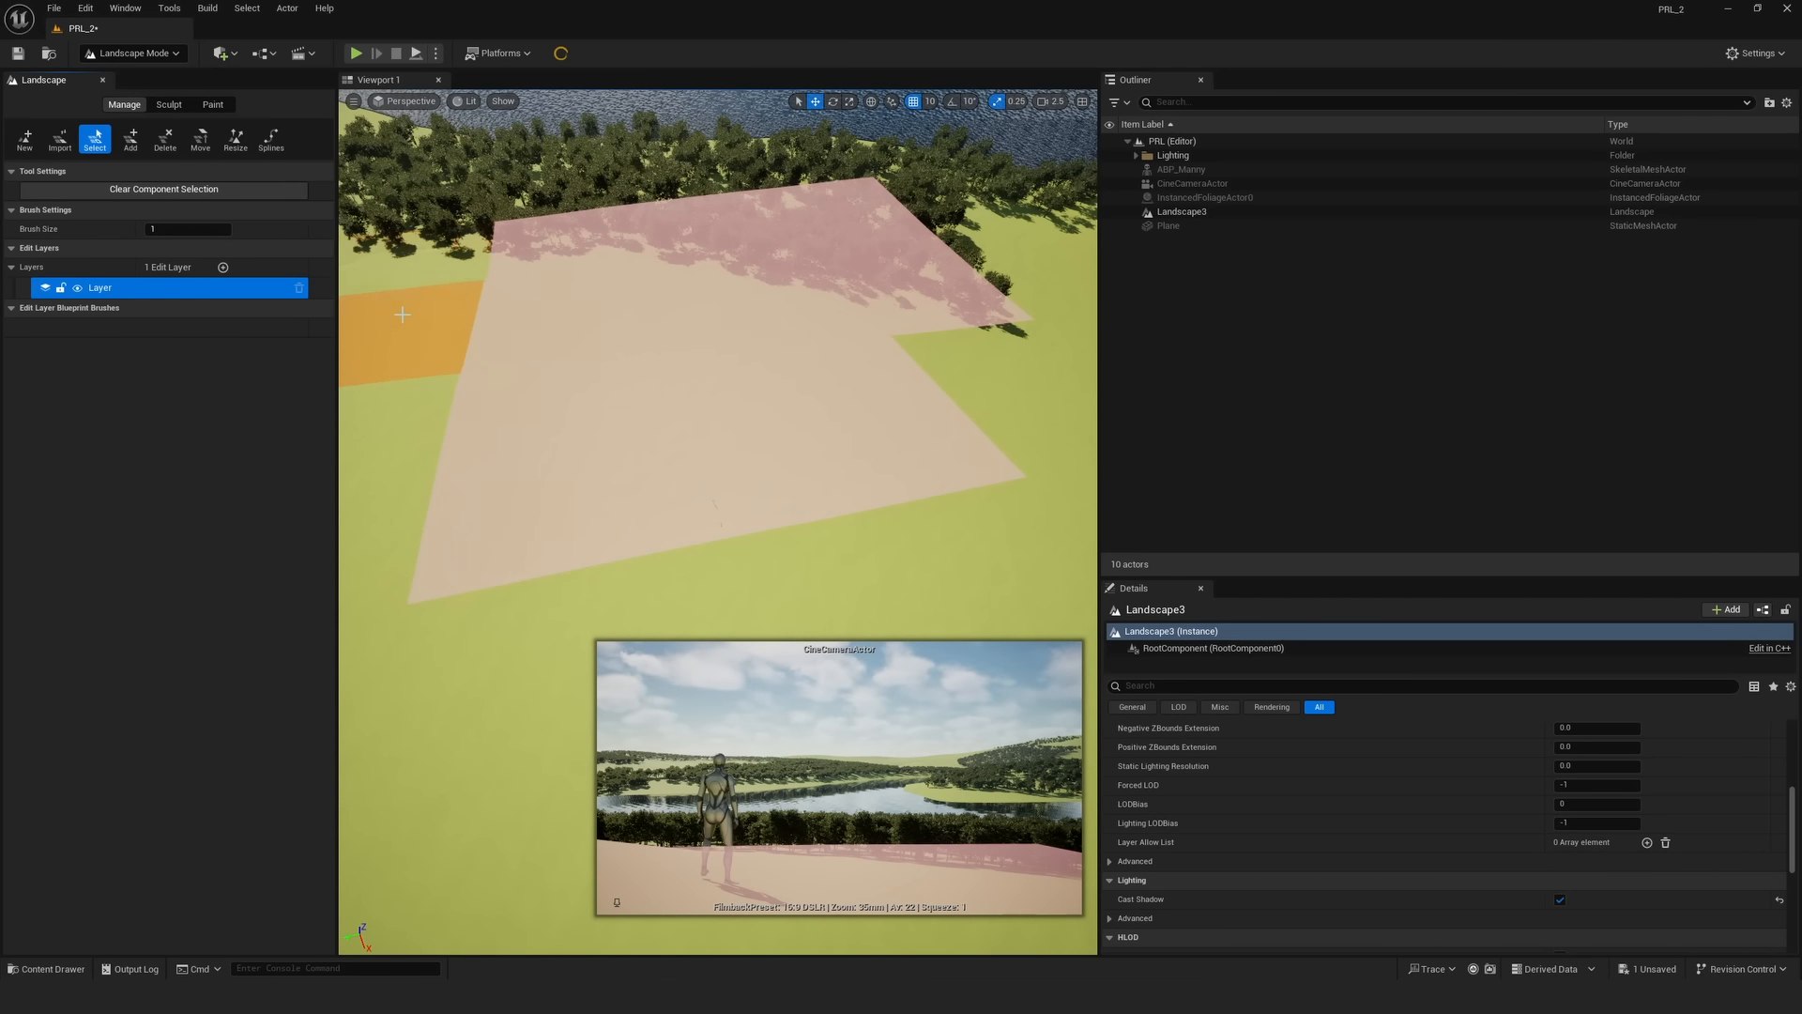
click(405, 267)
click(411, 316)
click(414, 438)
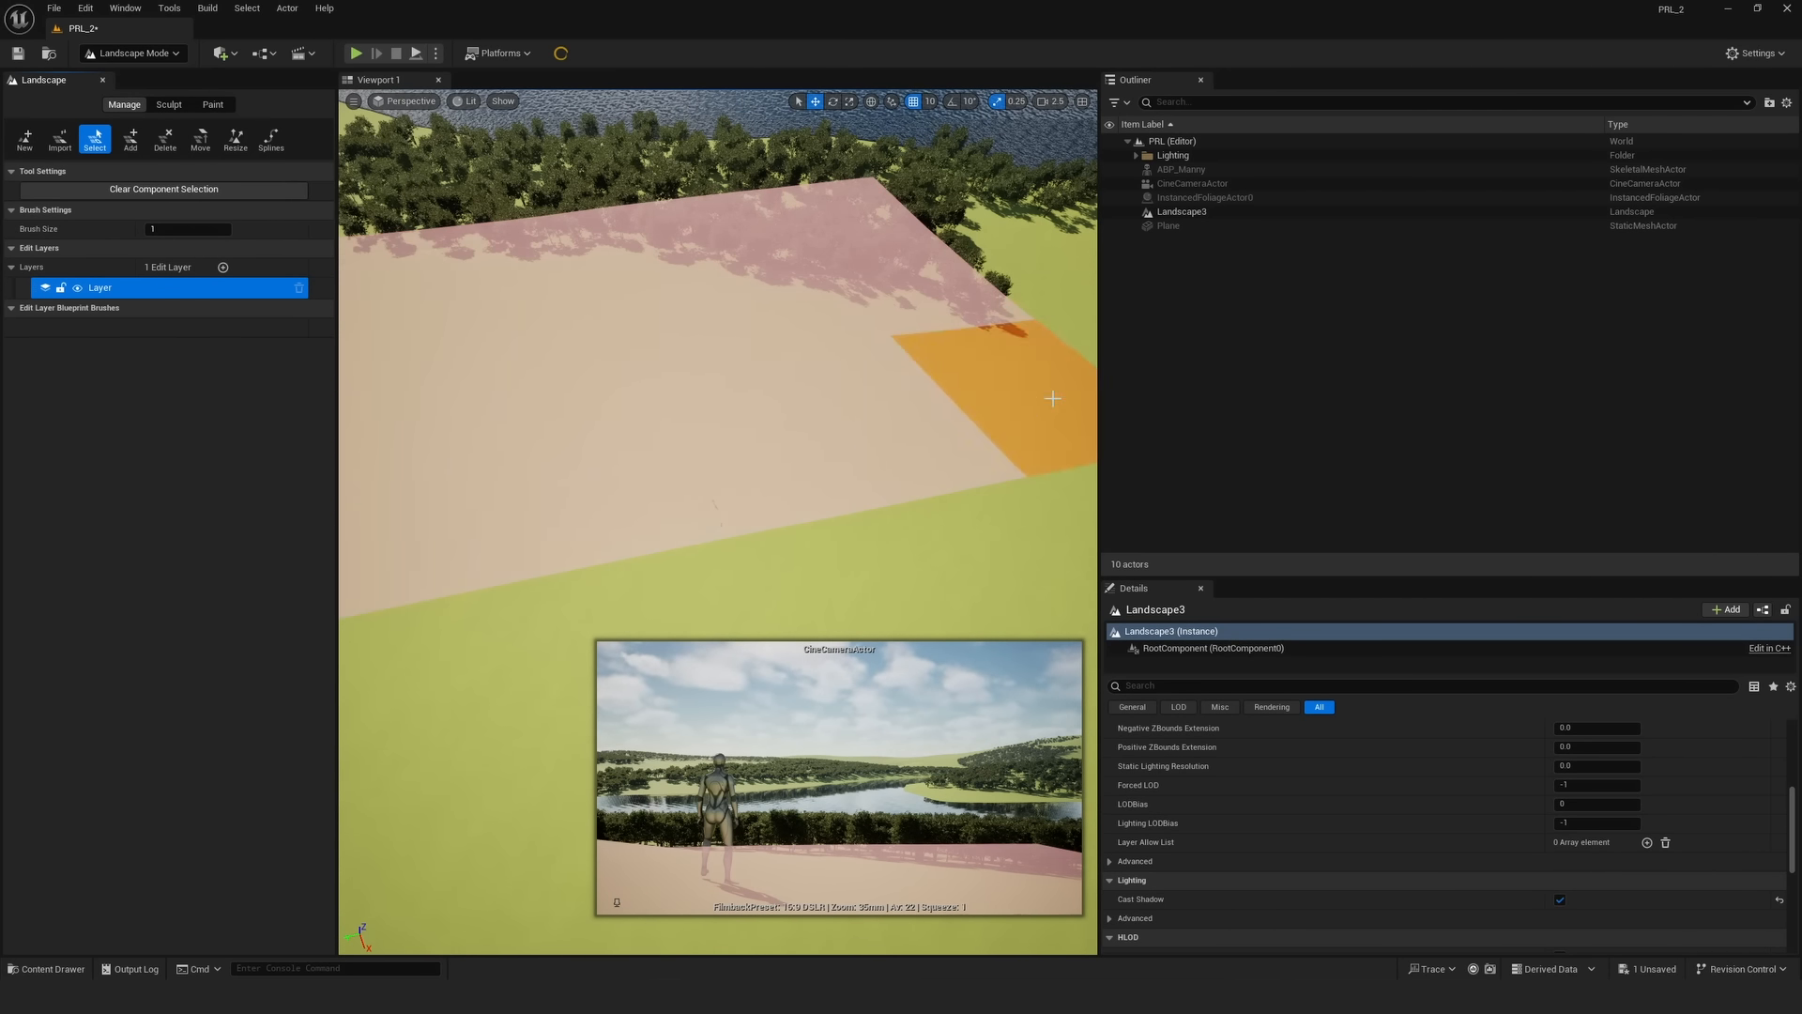
click(1035, 405)
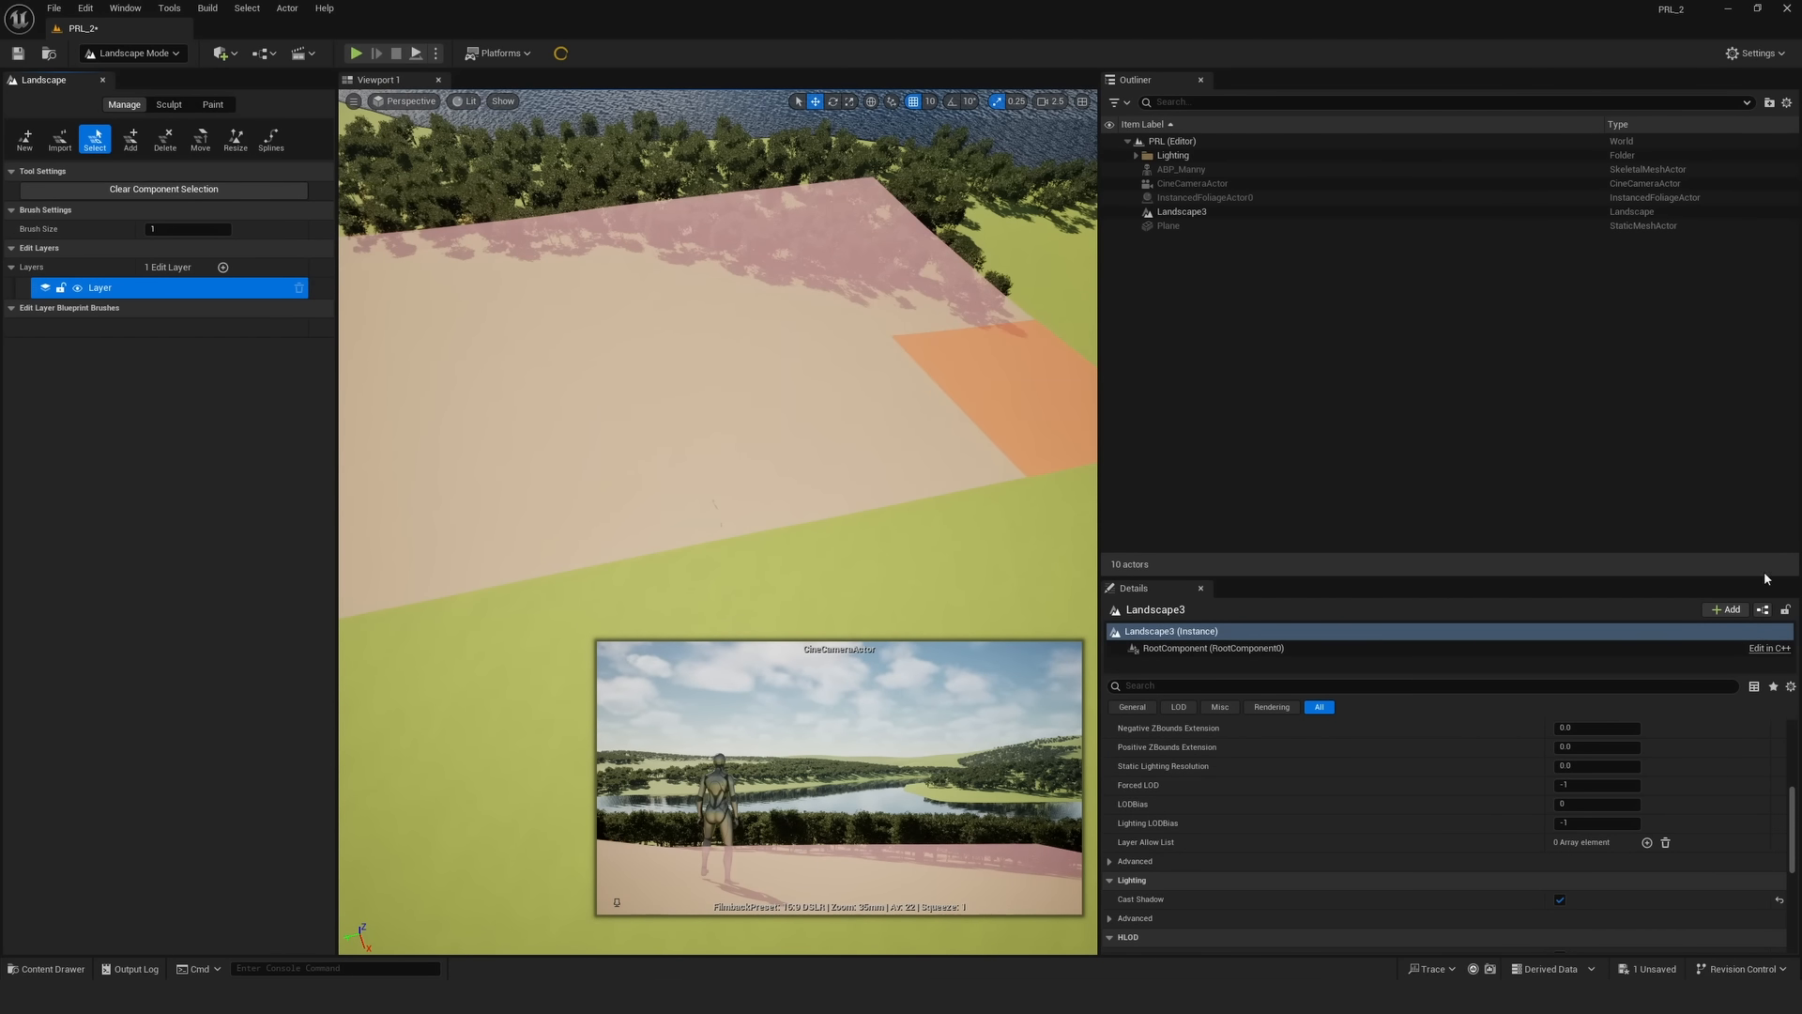
- Select the MI_veimacqs material instance in the High folder of the Megascans surface Mossy_Sandy_Ground_veimacqs
scroll(1647, 797, up, 3)
scroll(1646, 792, up, 4)
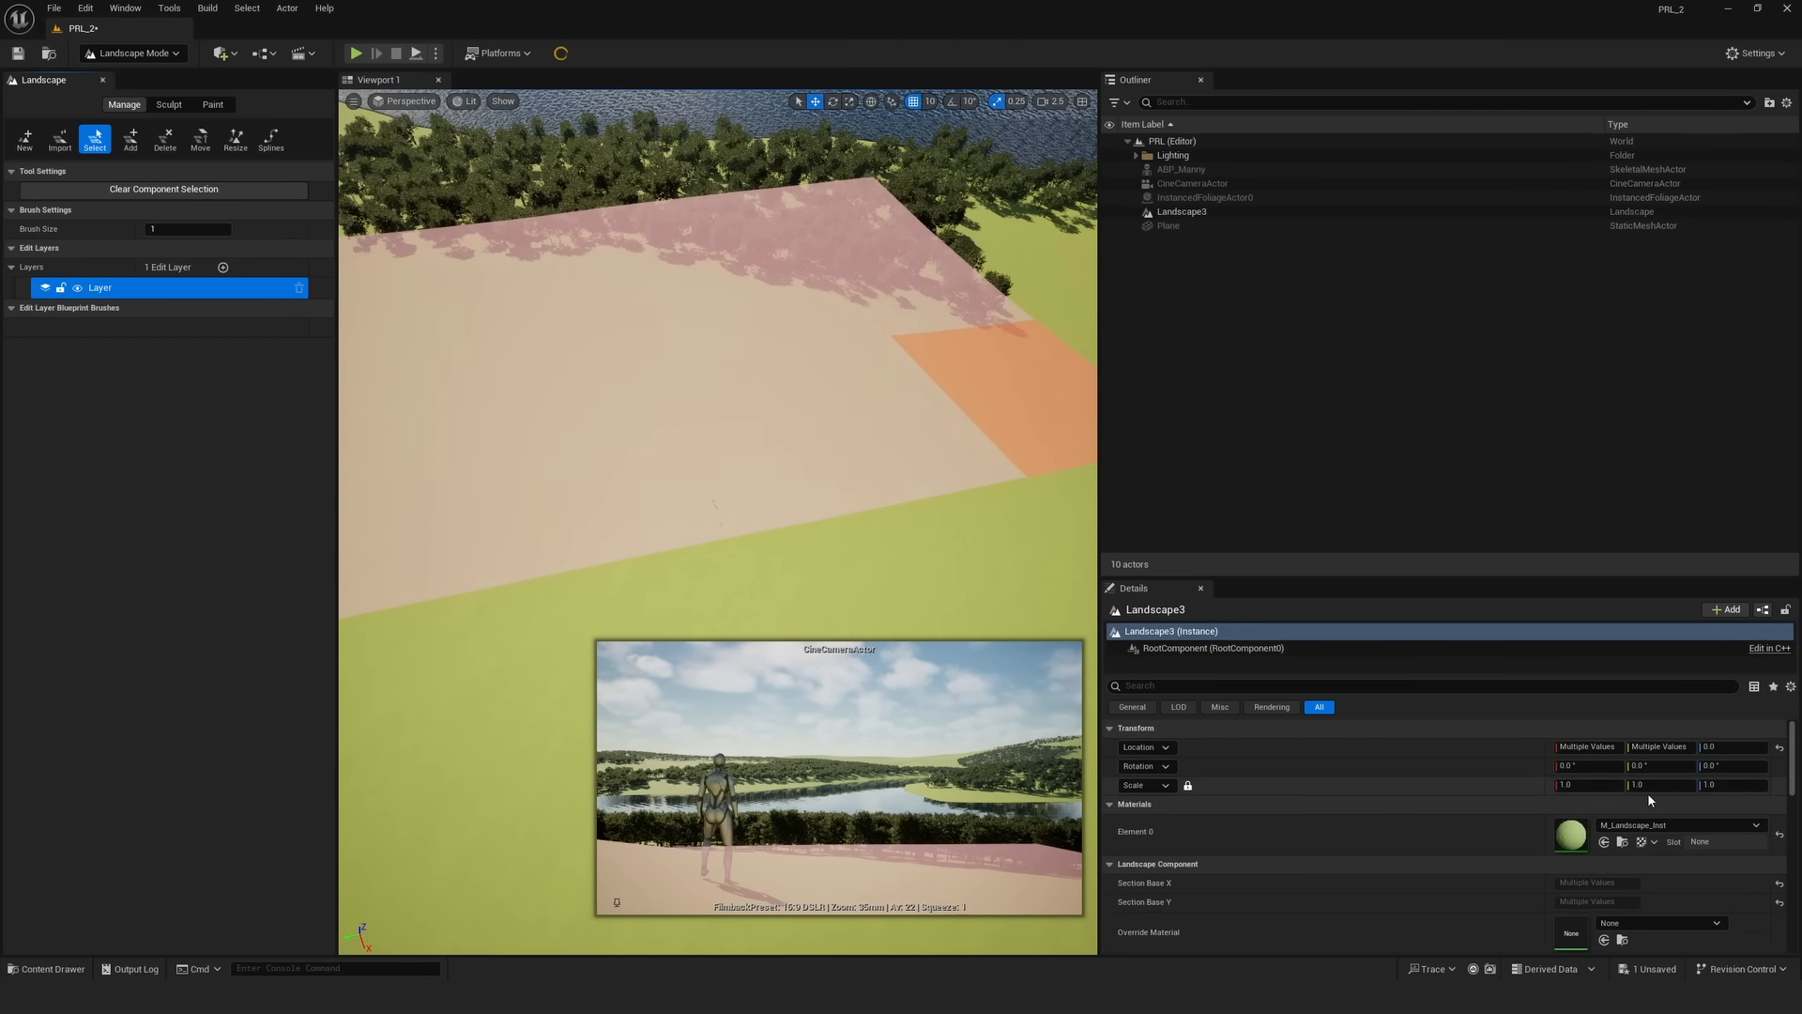
scroll(1493, 856, up, 1)
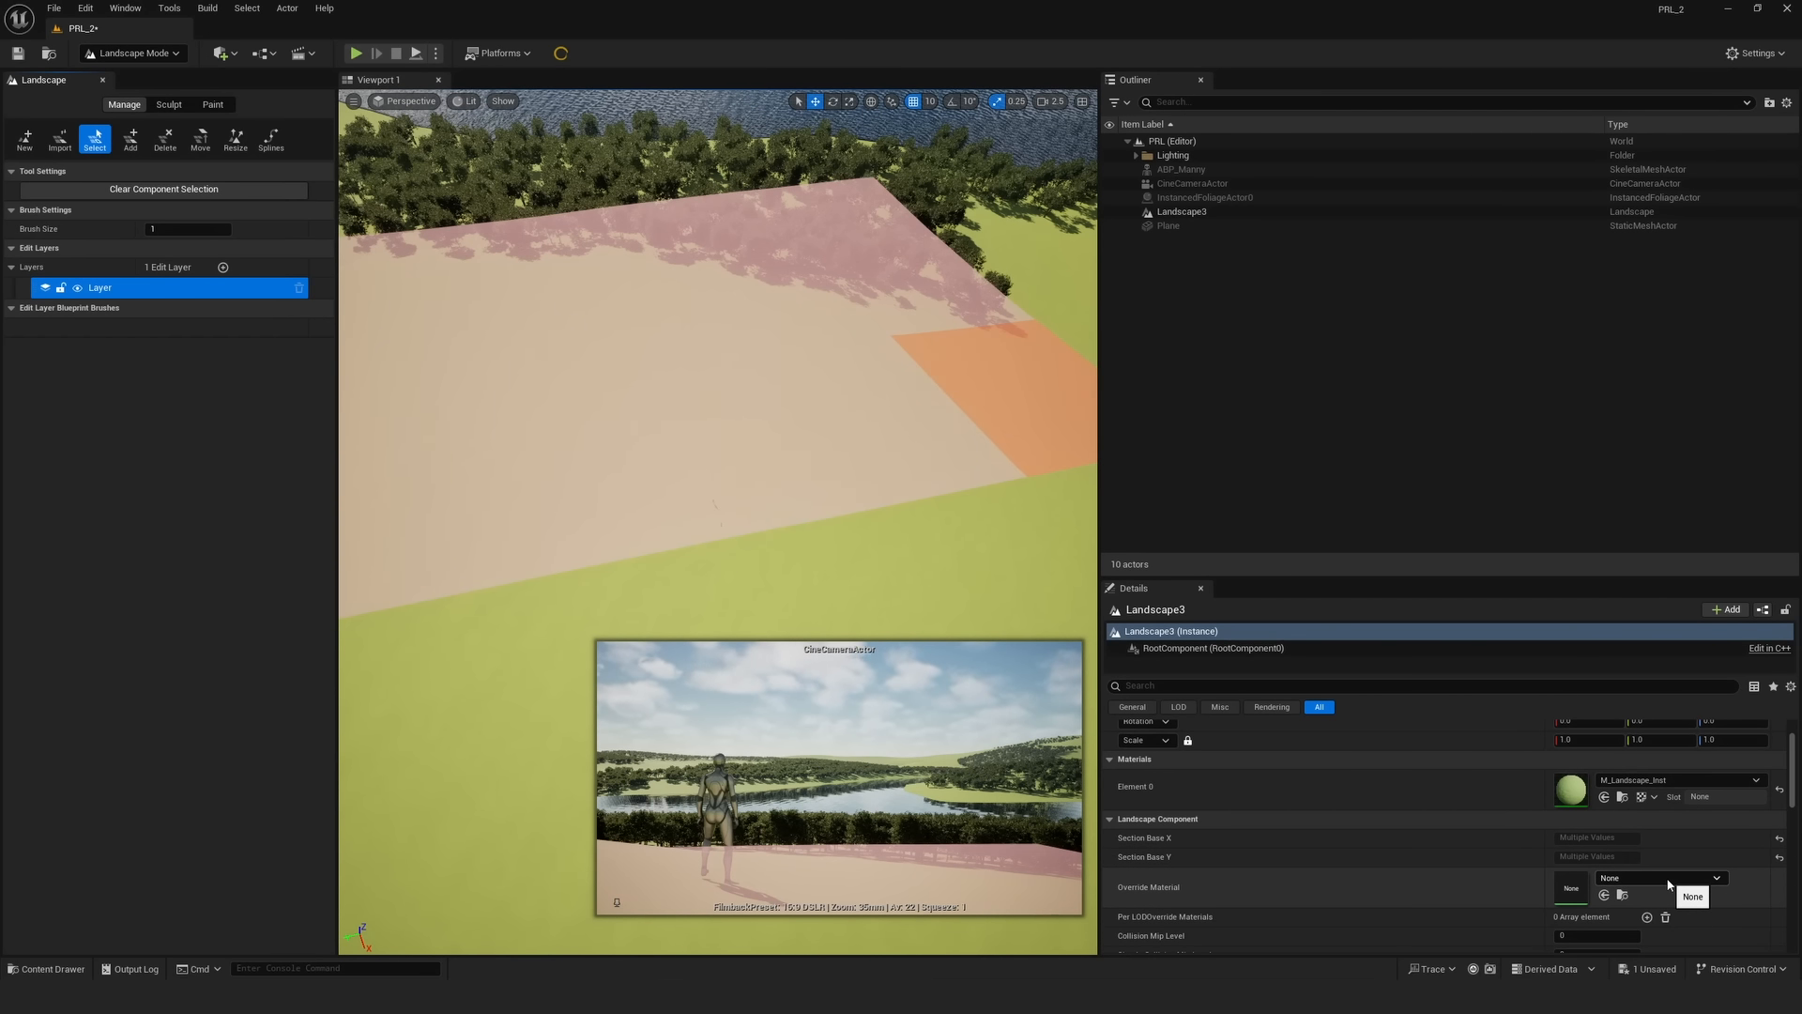
key(ctrl+space)
click(80, 764)
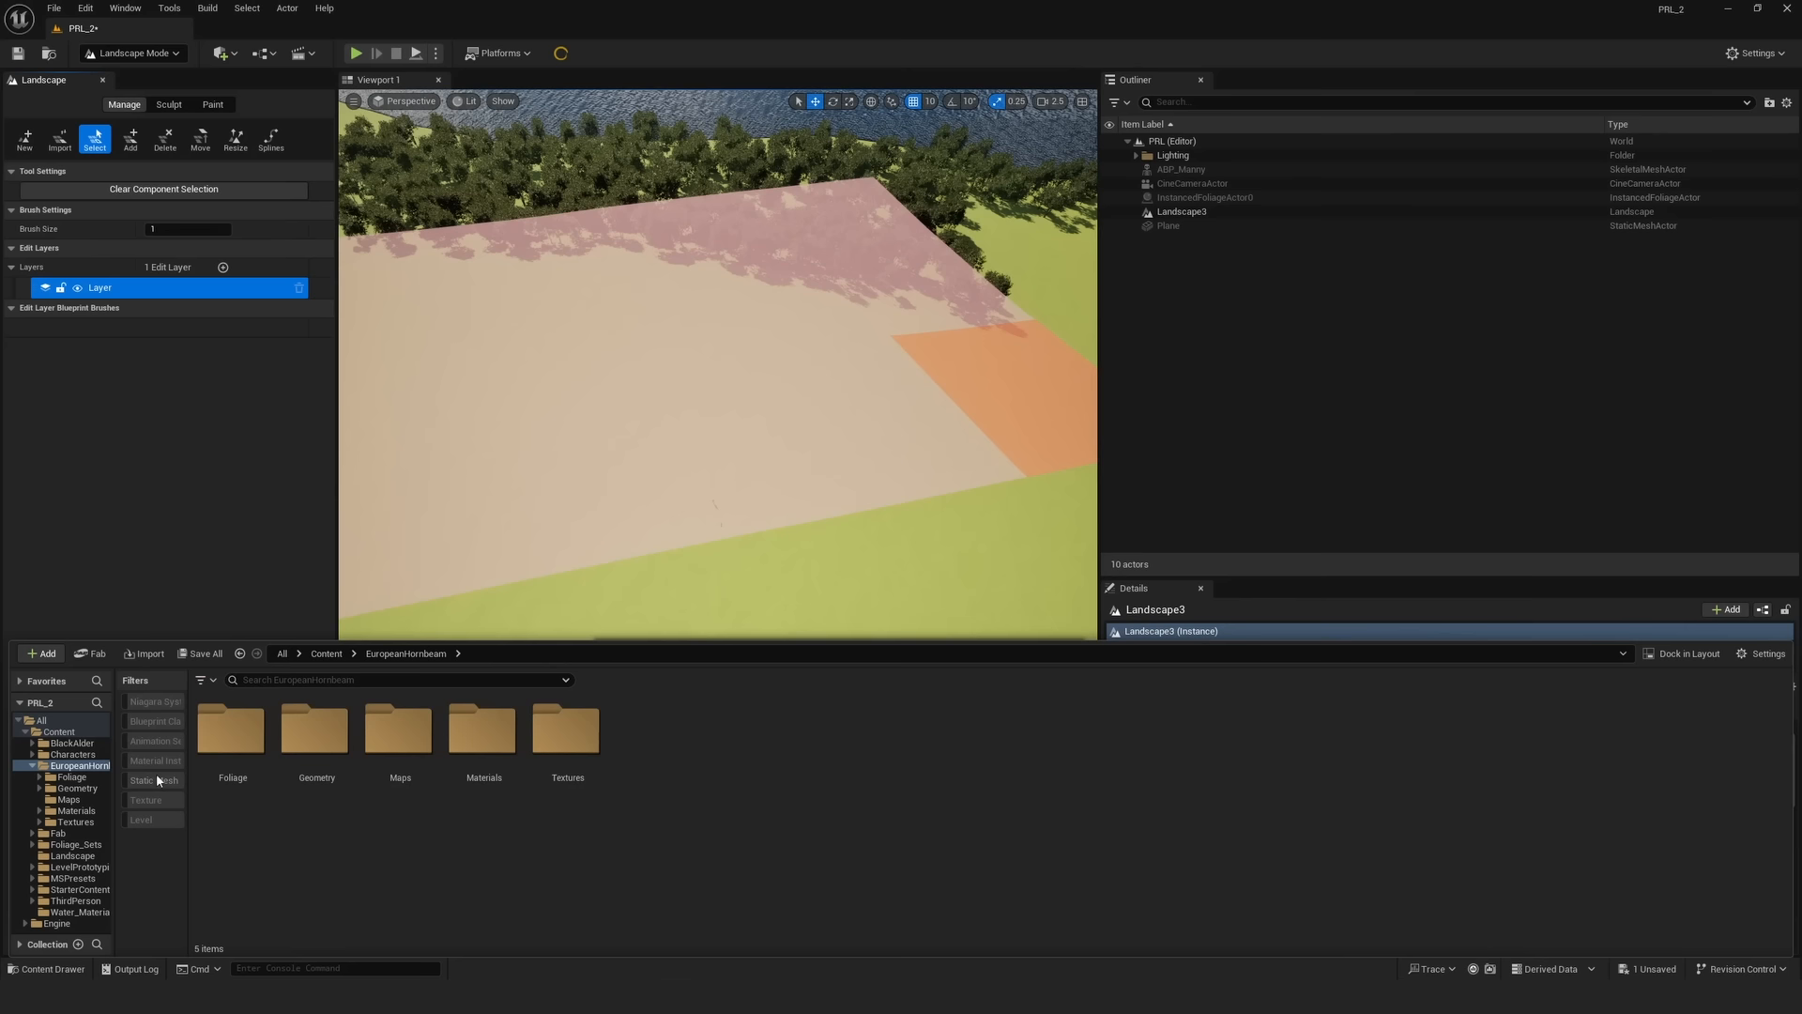
click(56, 833)
double_click(226, 736)
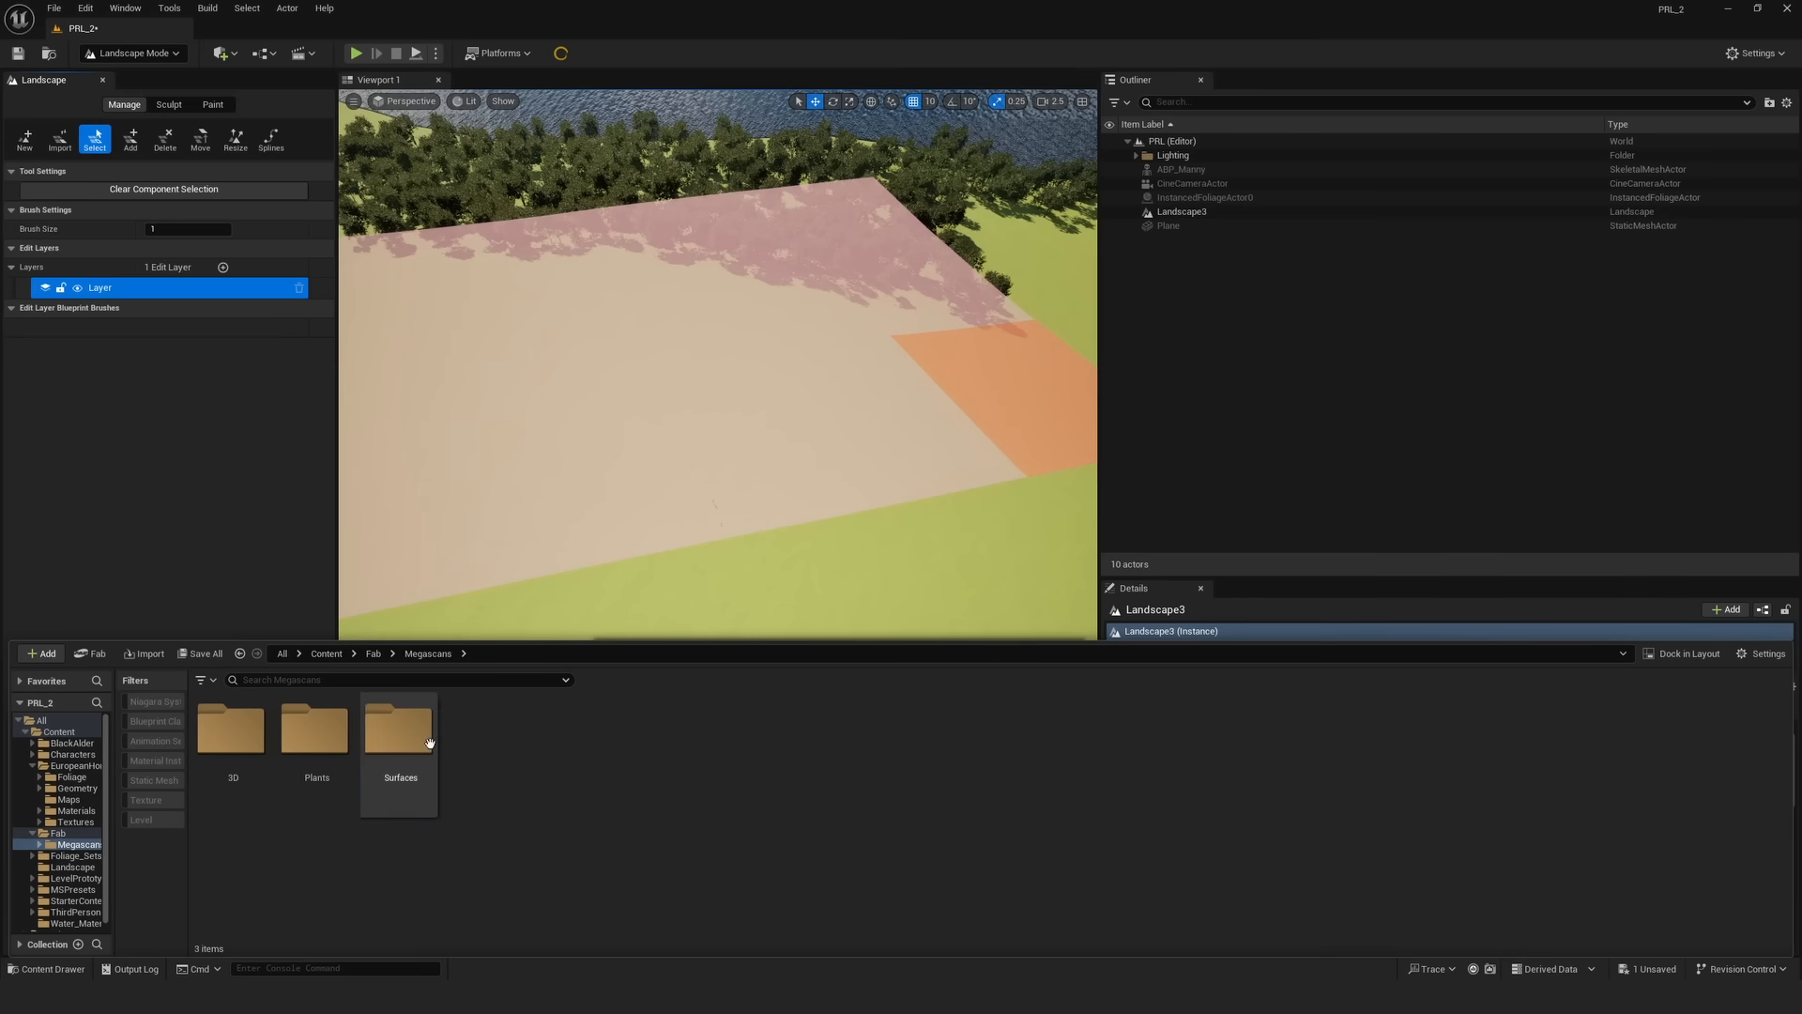
double_click(430, 743)
double_click(244, 738)
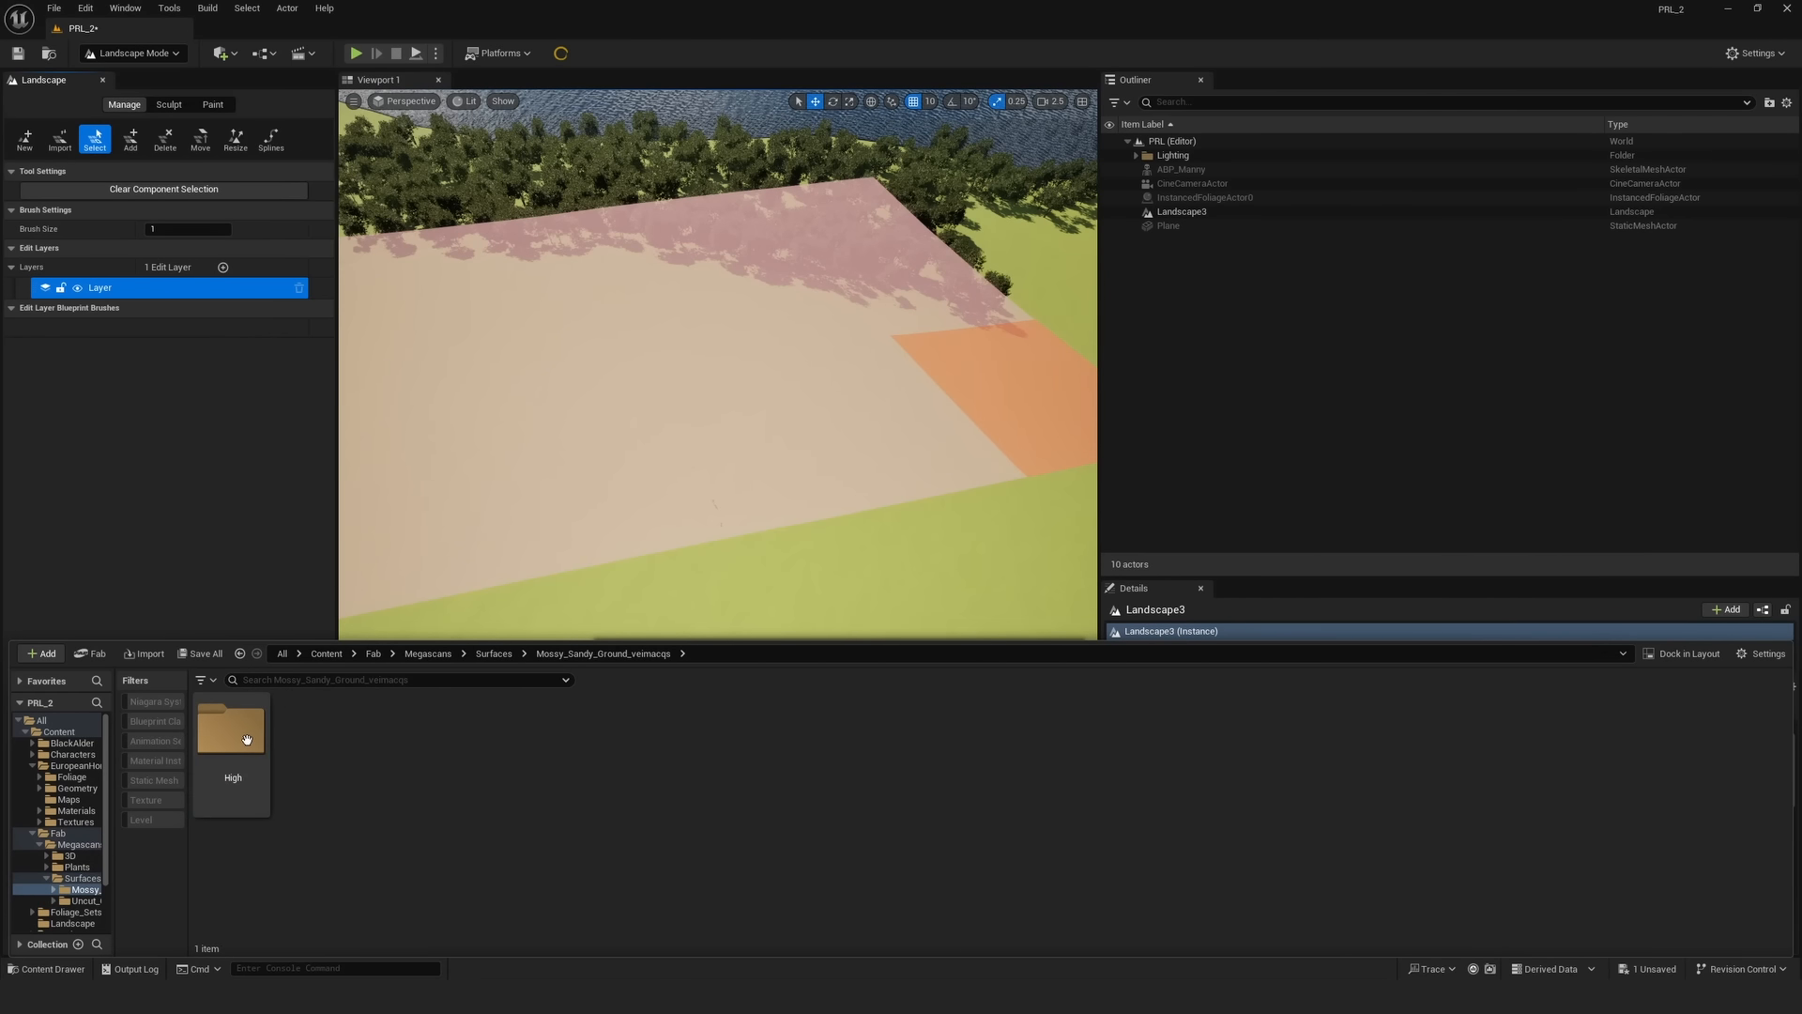
double_click(247, 740)
click(241, 743)
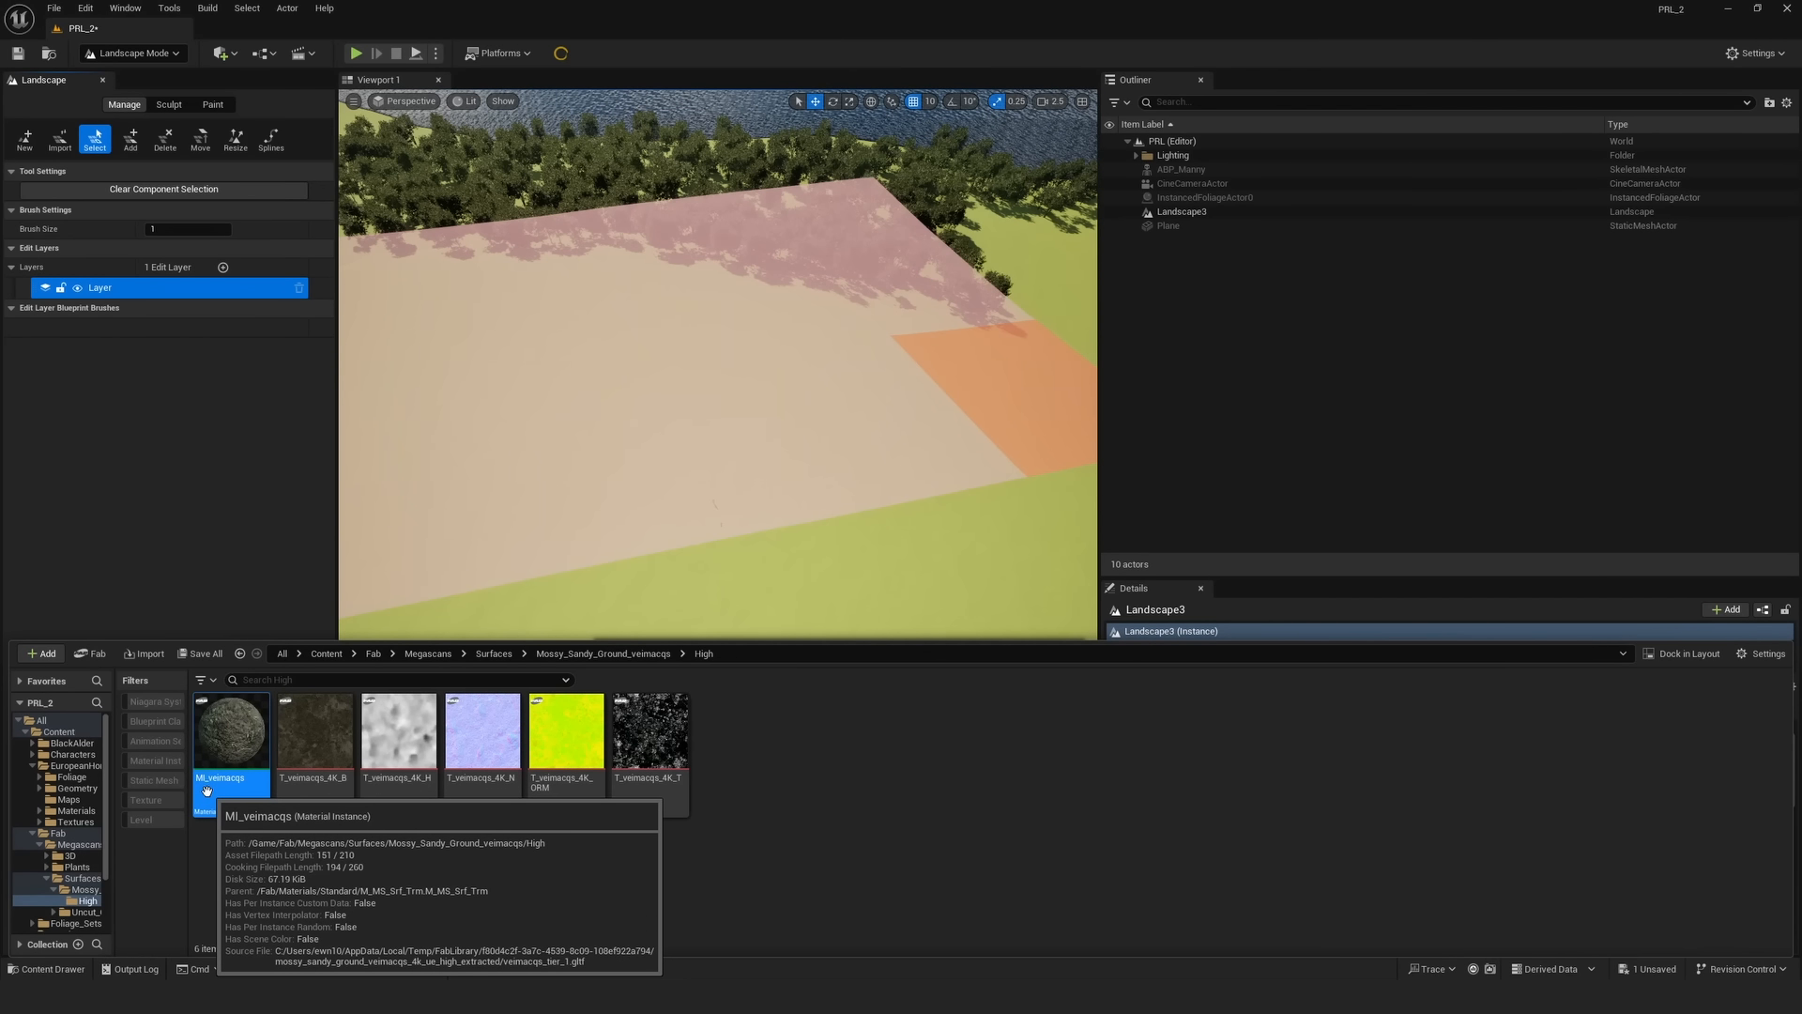
- Assign MI_veimacqs as the override material of the selected landscape components and return to Selection mode
click(1356, 518)
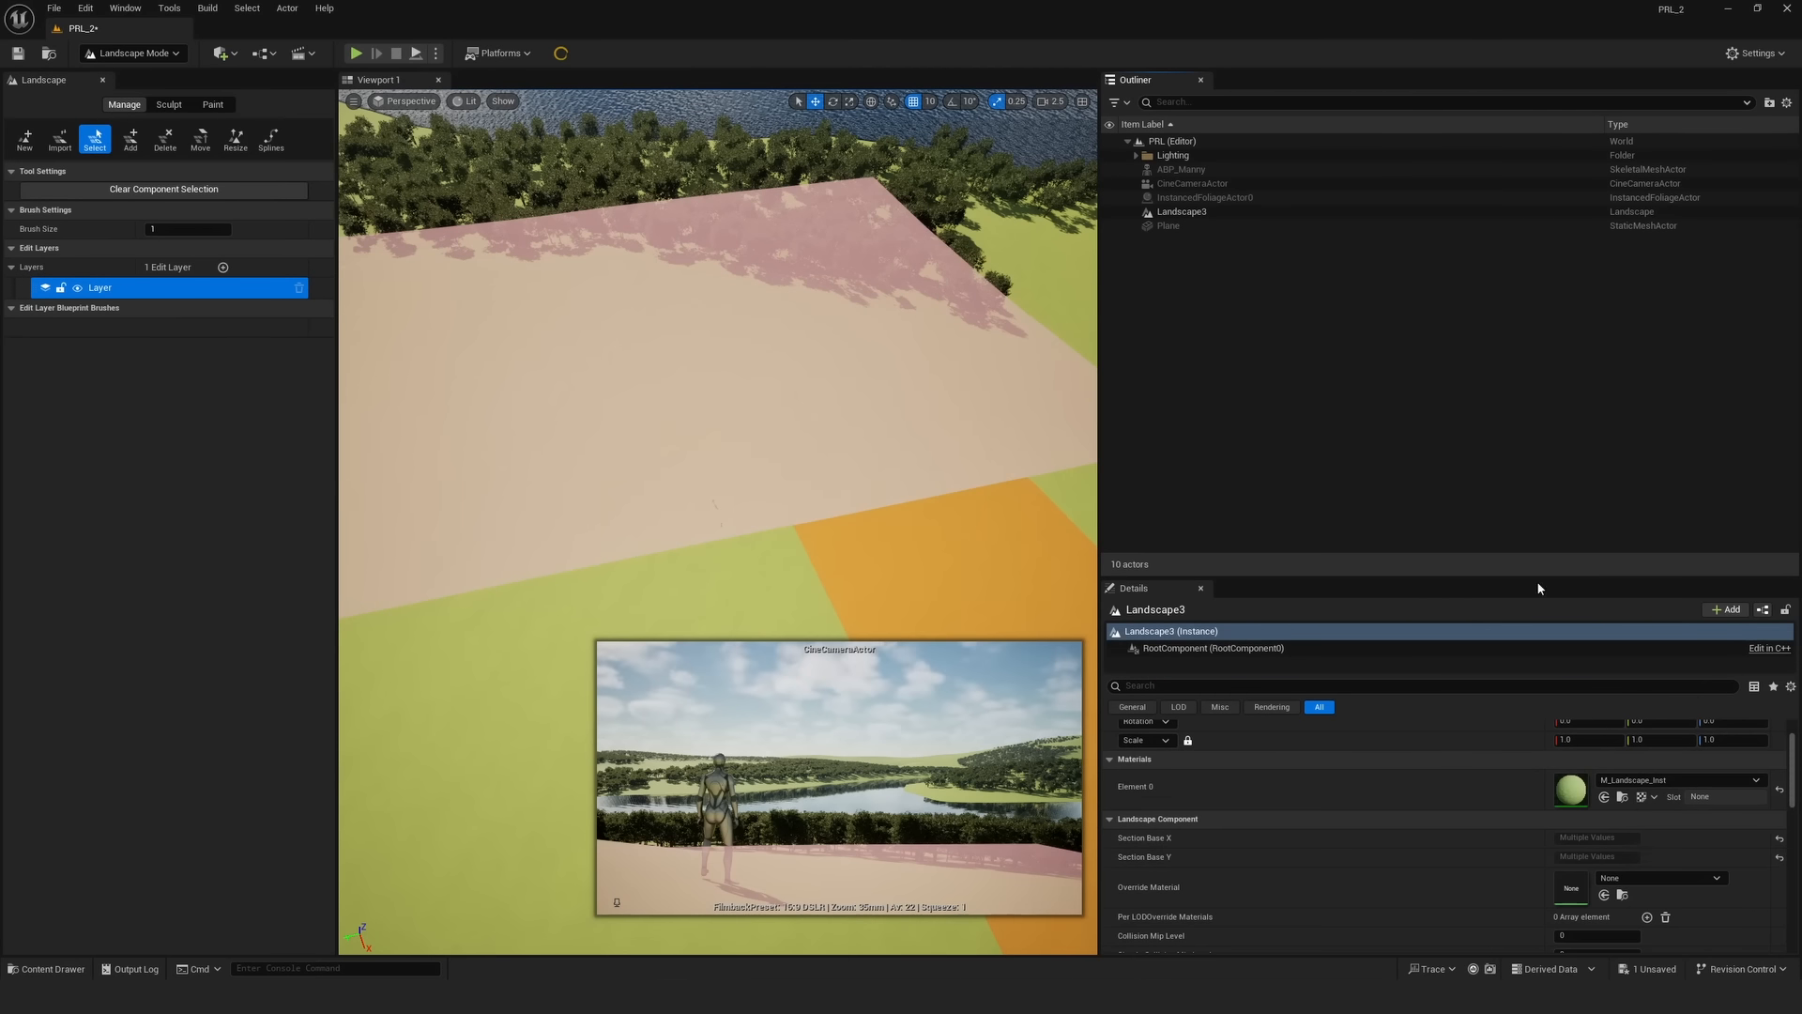
click(1604, 894)
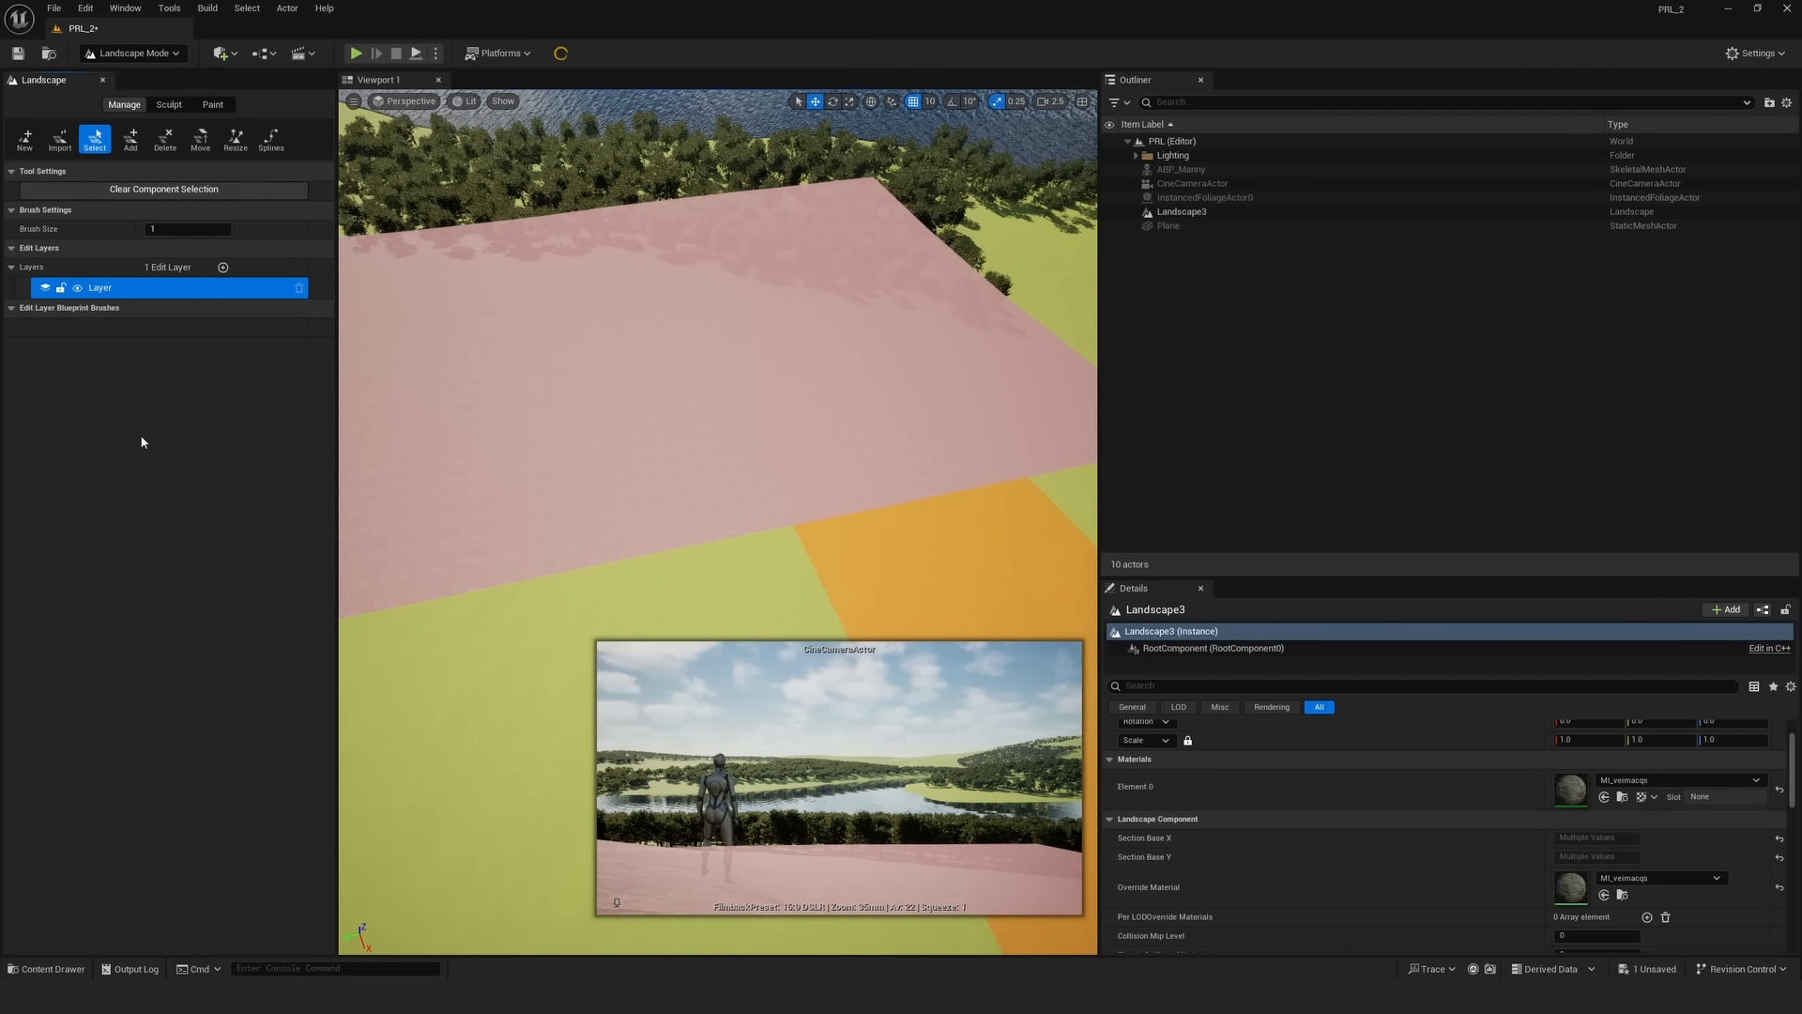
click(173, 58)
click(161, 73)
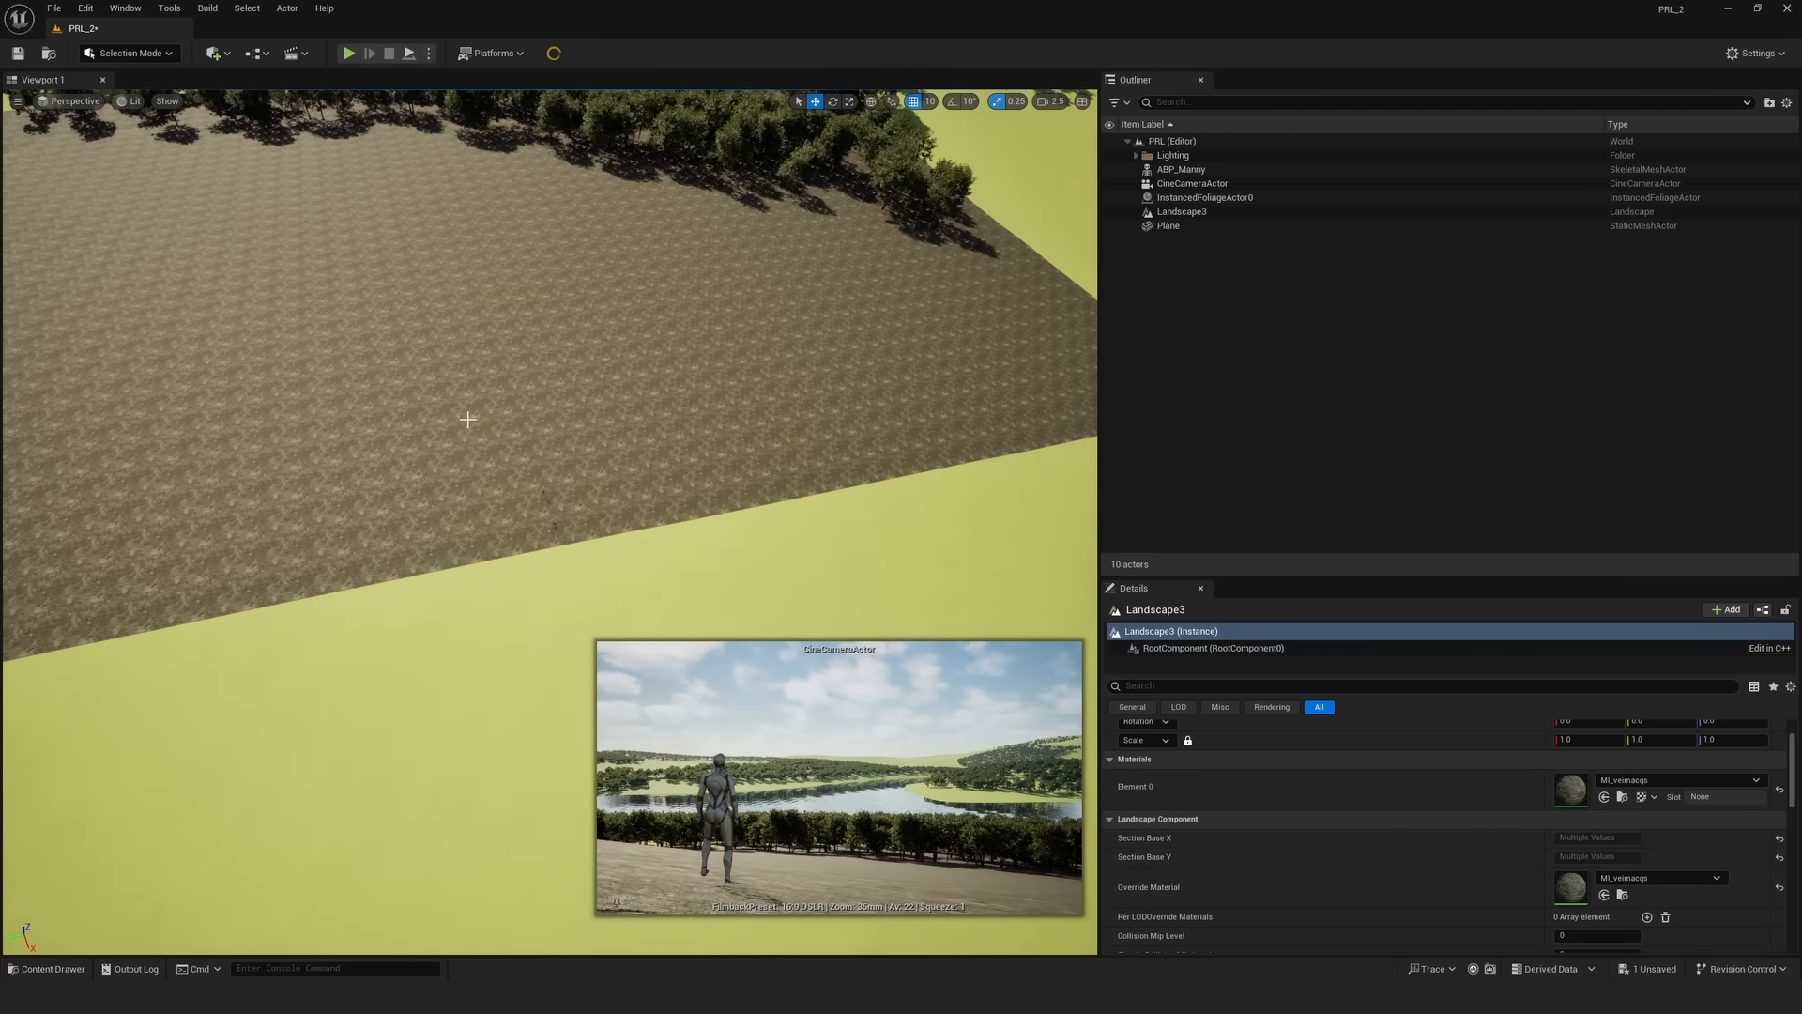
right_drag(515, 419, 516, 315)
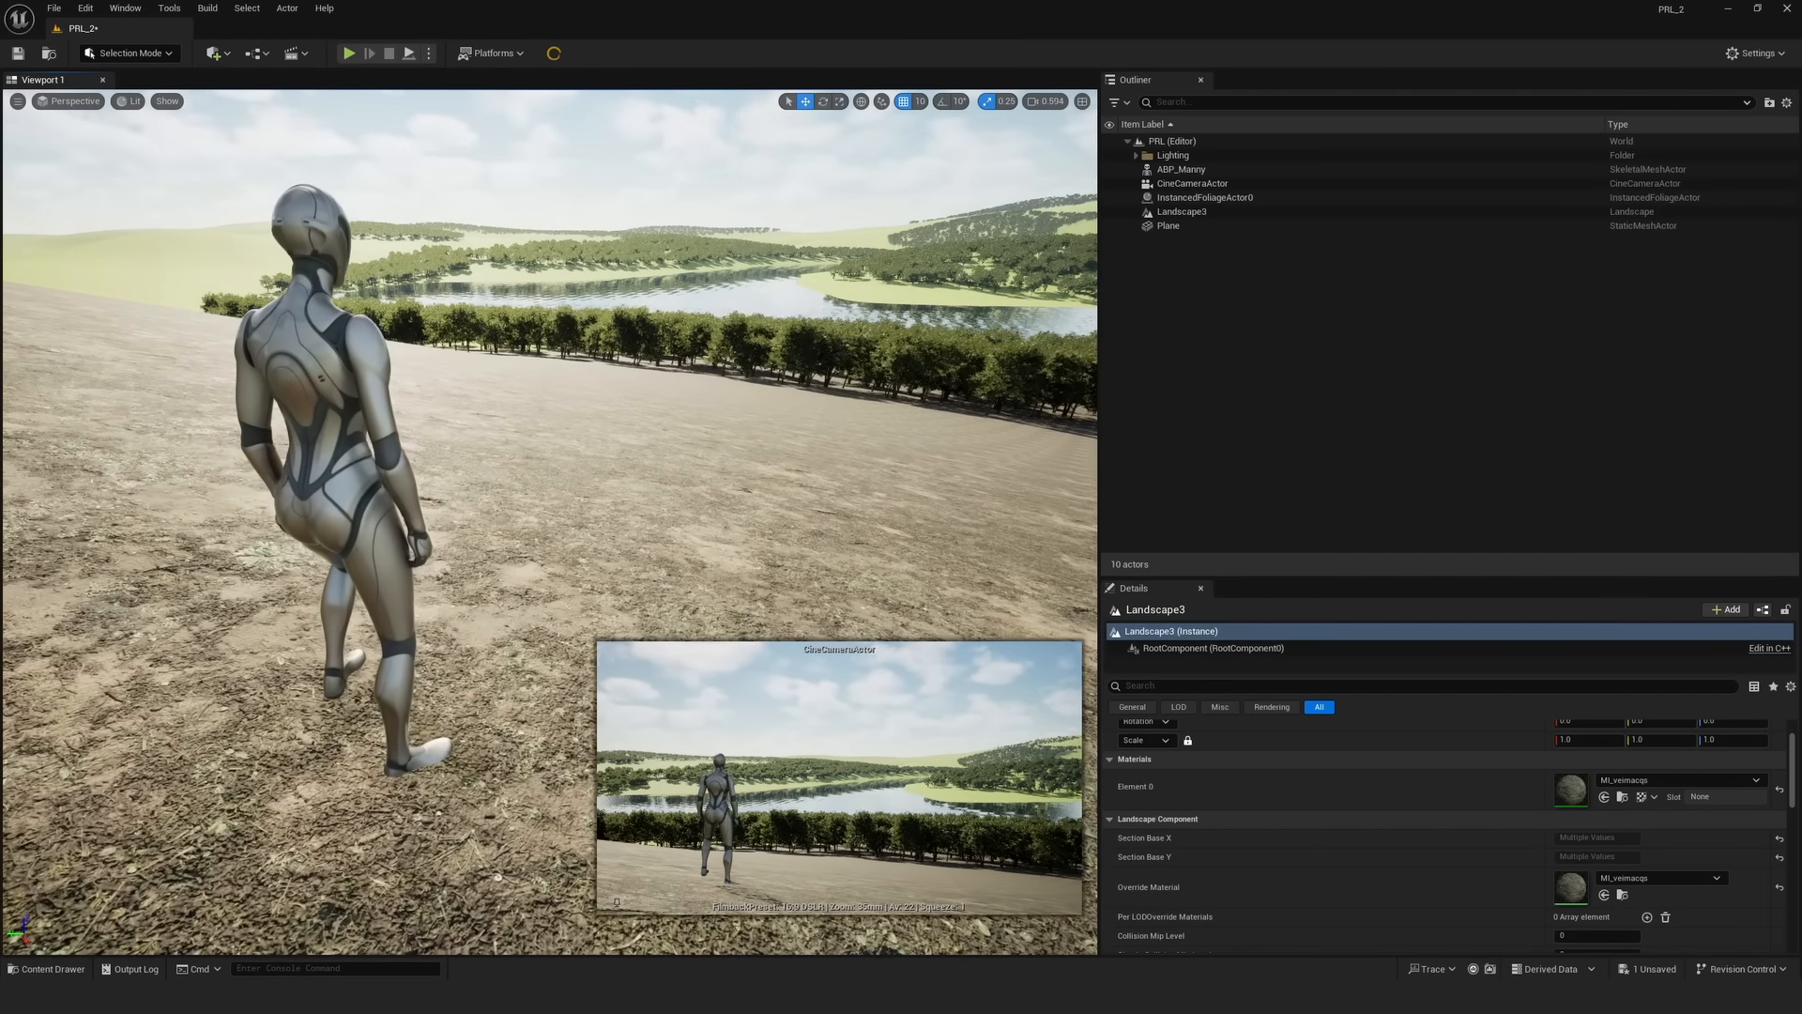
- Open the MI_veimacqs material instance beside the viewport and try a Tiling value of 1 on the ground
double_click(1570, 886)
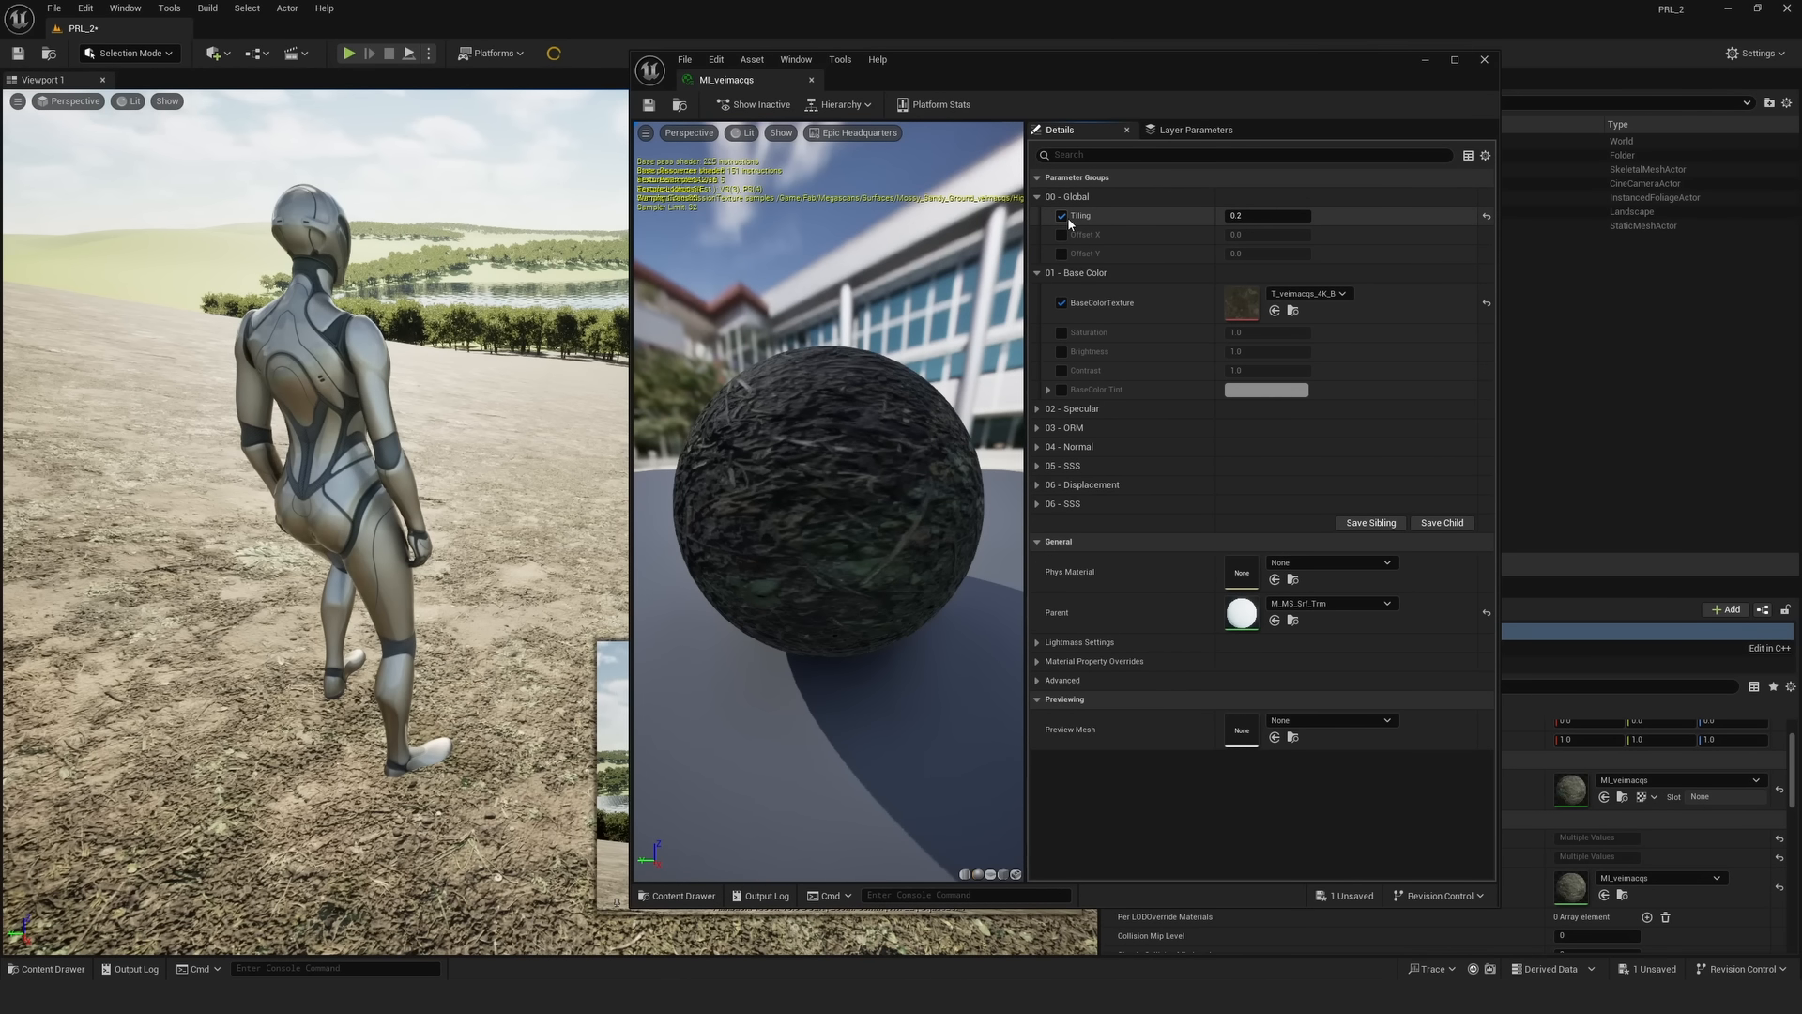
click(1262, 214)
text(1)
key(Return)
drag(1073, 57, 1801, 277)
click(841, 116)
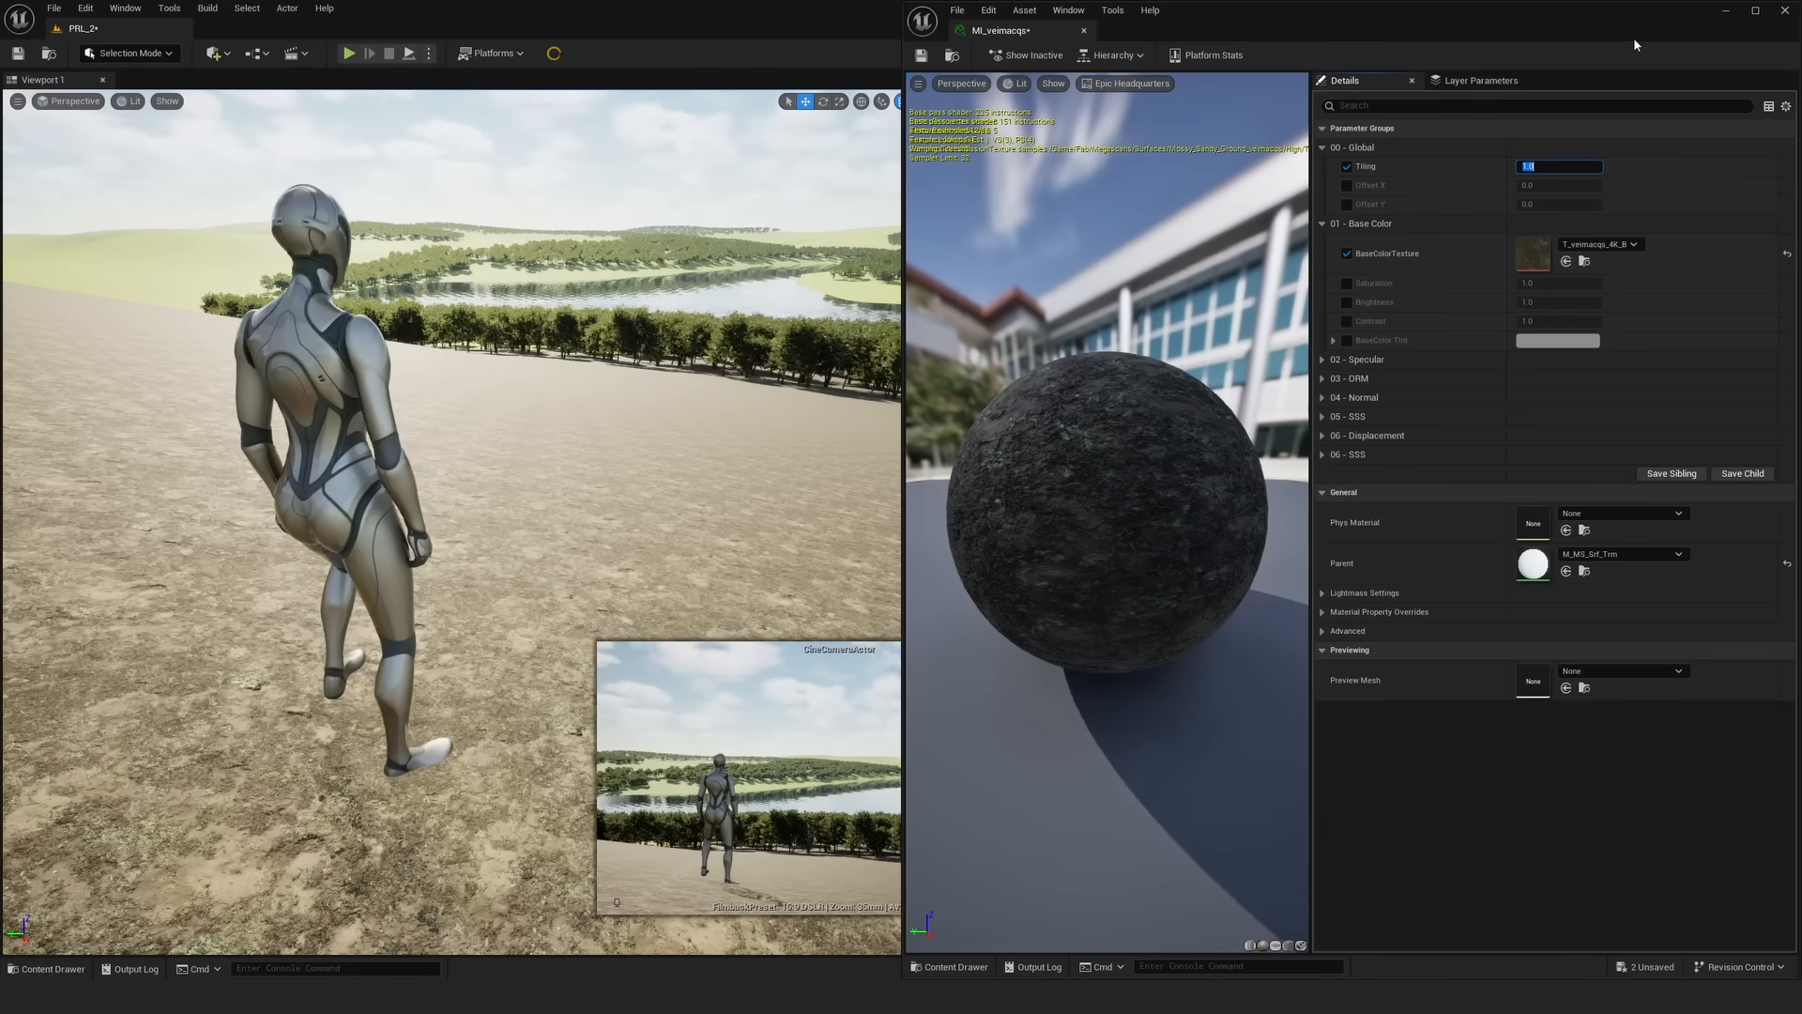
click(1757, 13)
click(1755, 9)
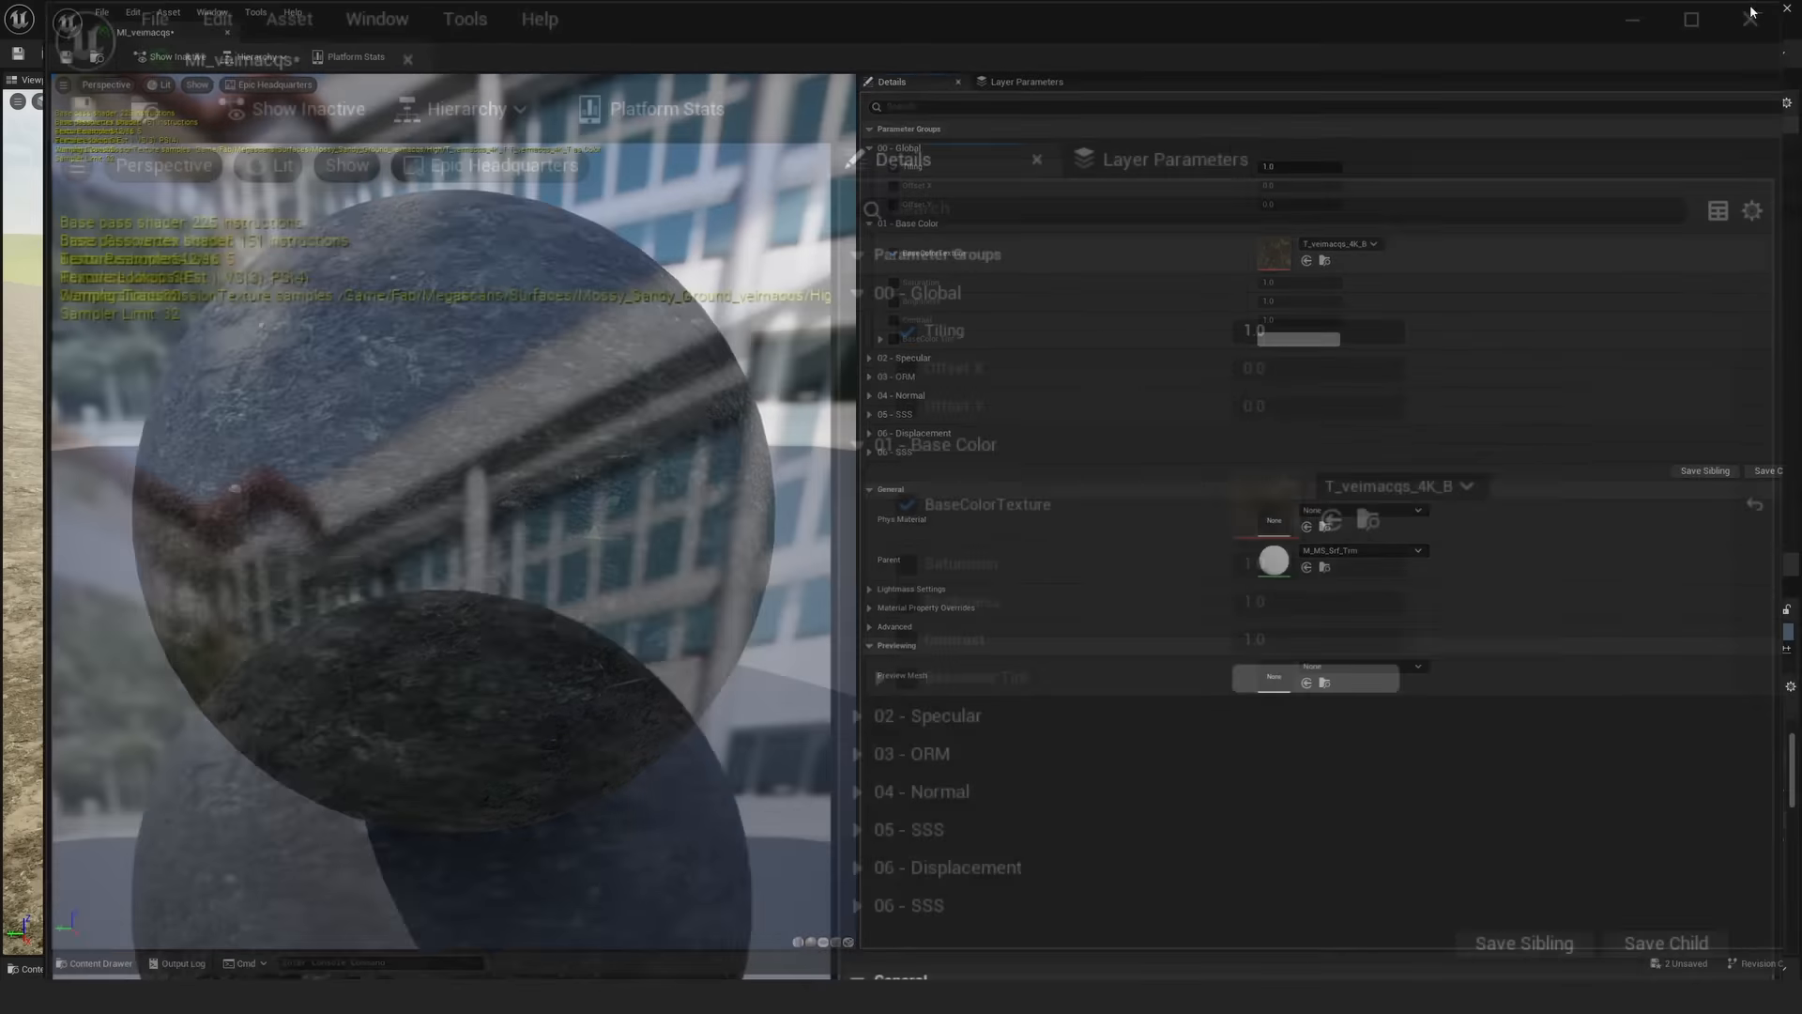
drag(1096, 63, 1362, 71)
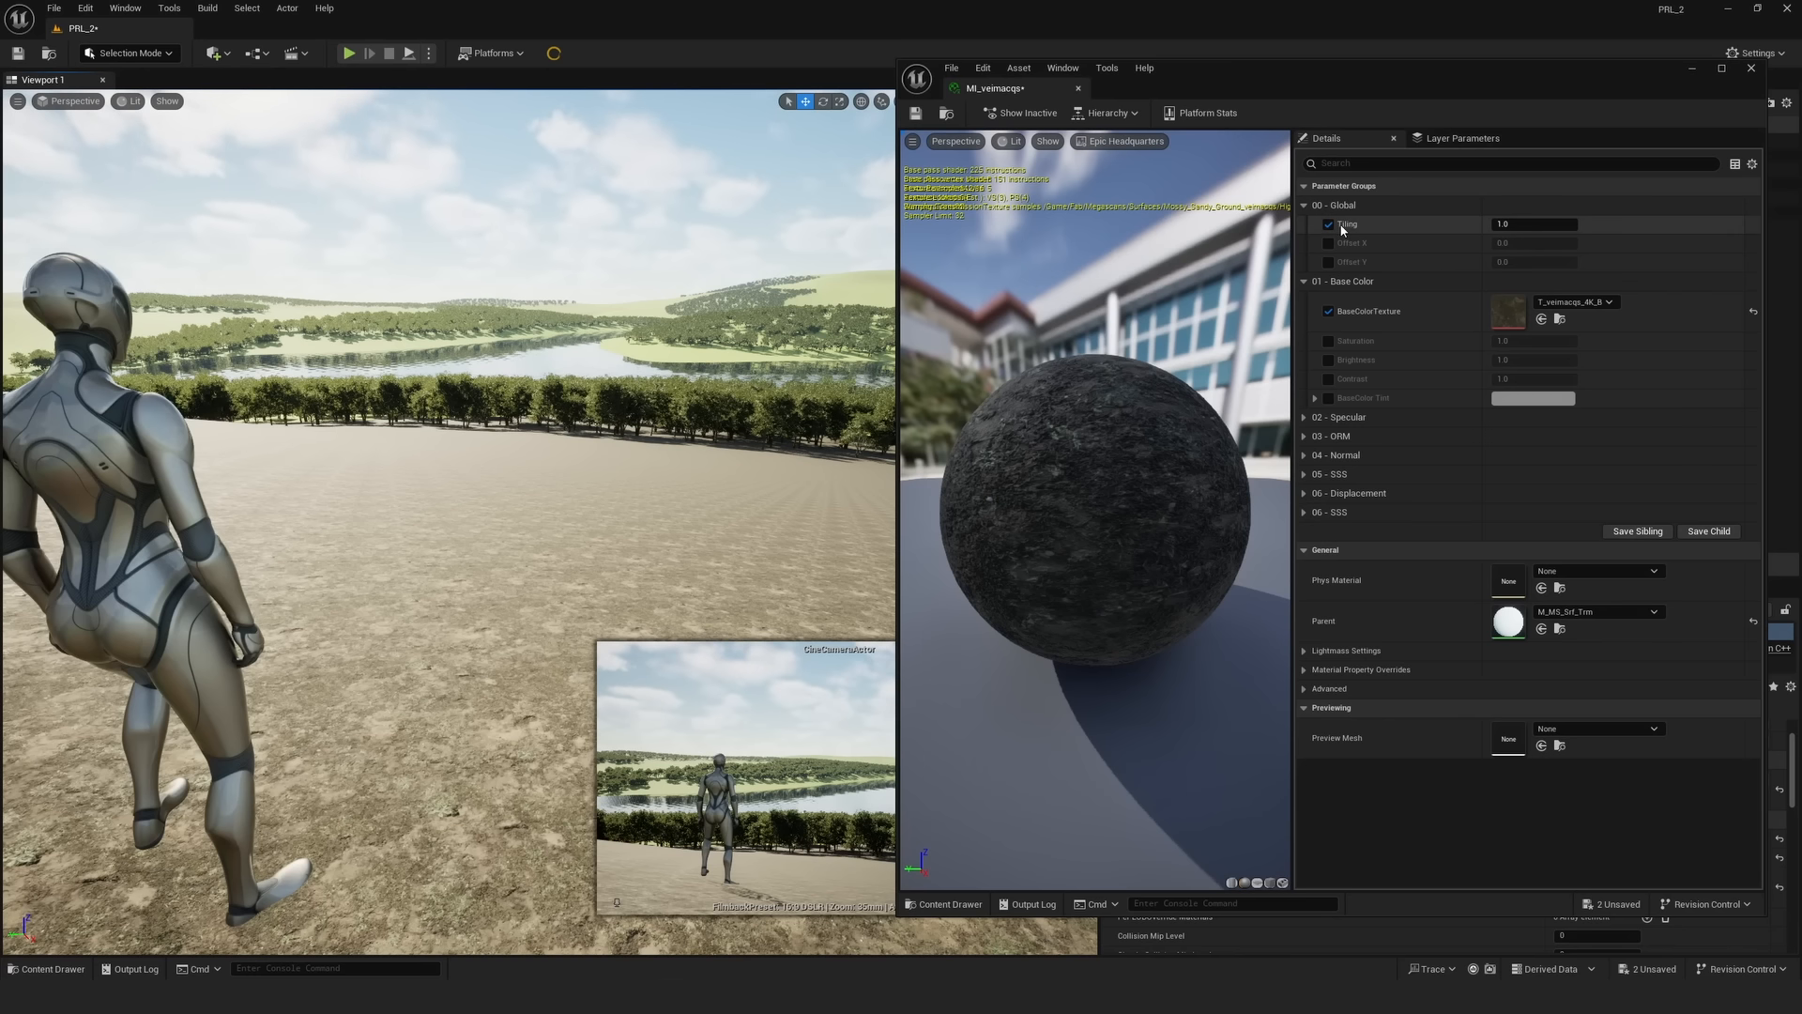
- Set the Tiling of MI_veimacqs to 0.2, then save and close the material instance
click(1503, 224)
text(0.2)
key(Return)
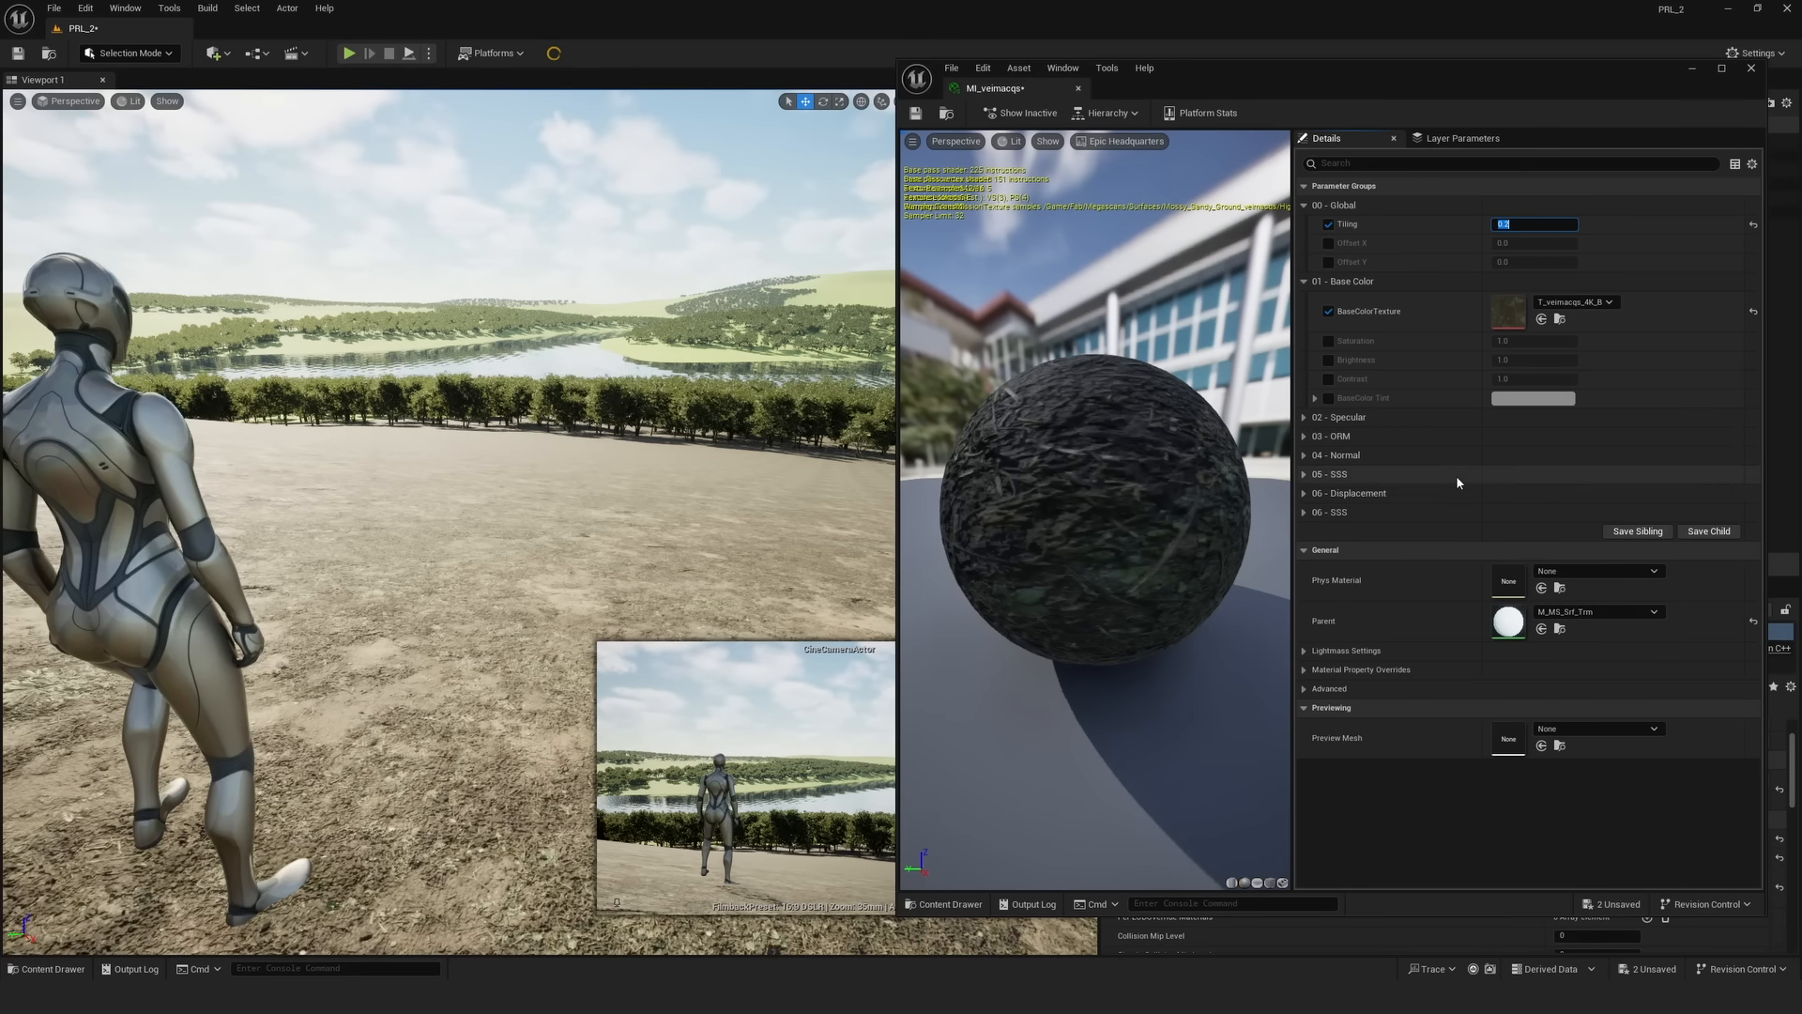
click(915, 113)
click(1751, 69)
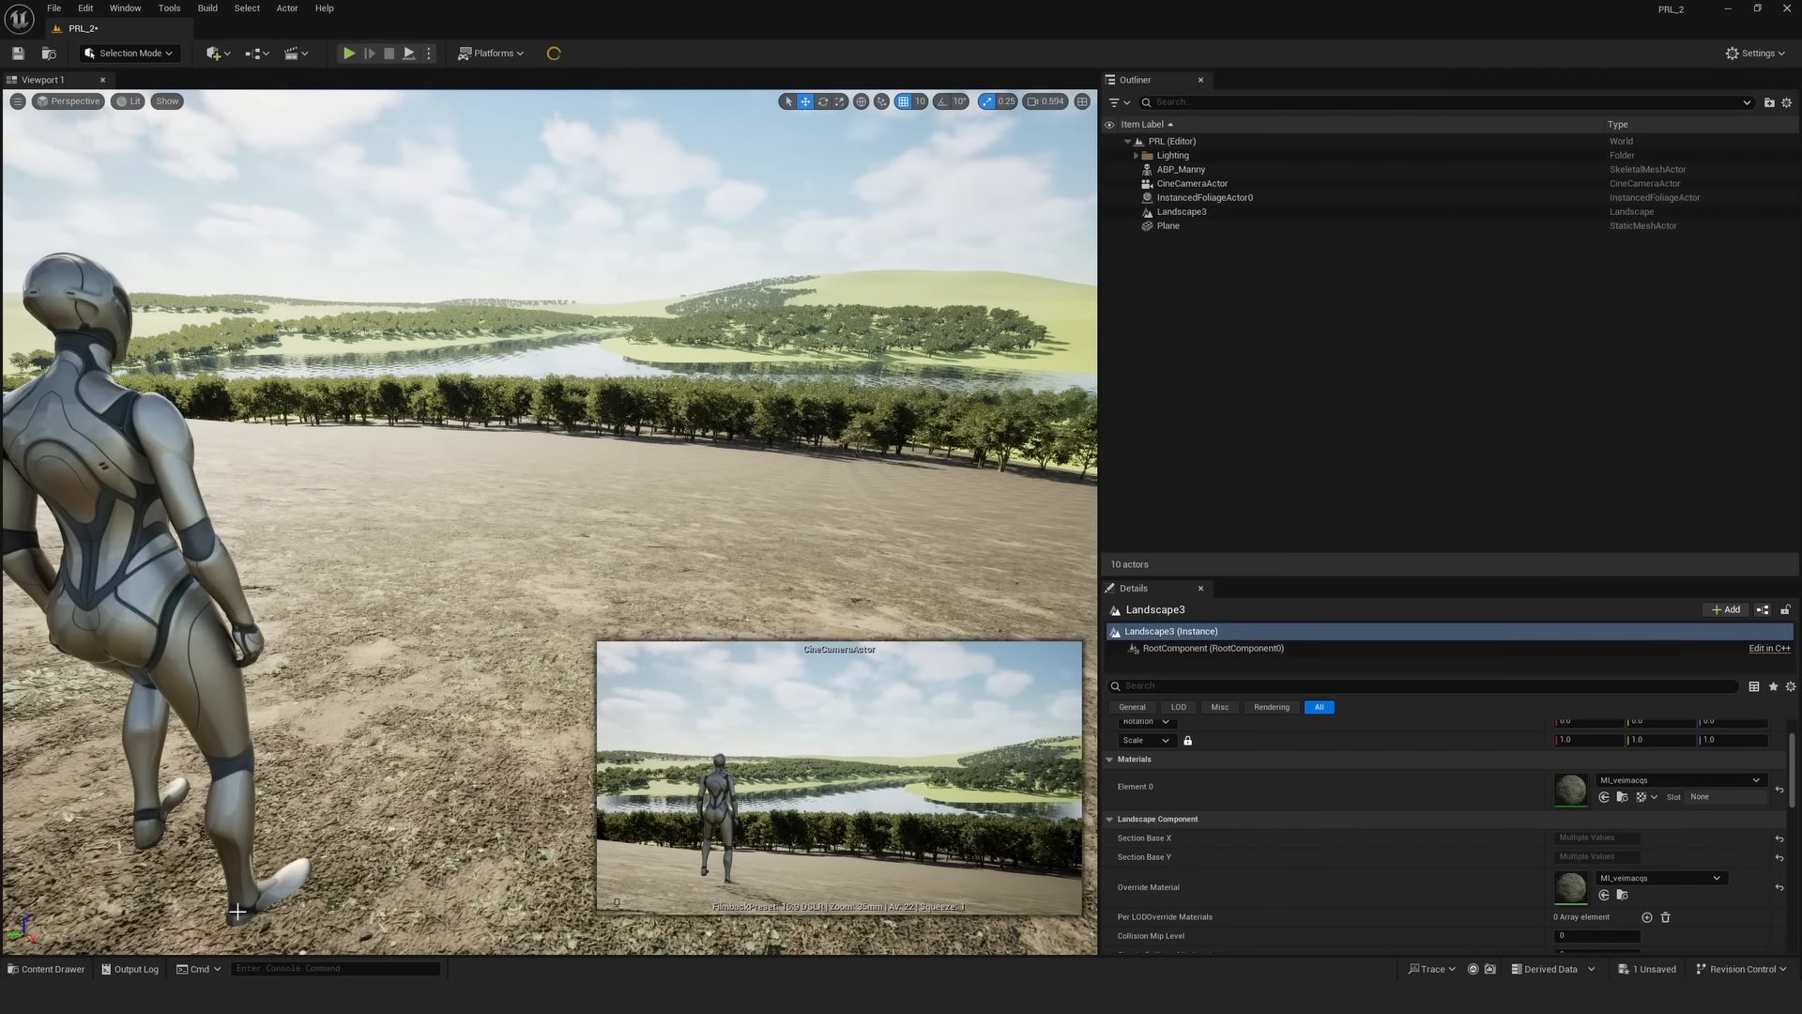
- Switch to Foliage mode and list only the static meshes of the Fab content folder
right_drag(860, 572, 770, 553)
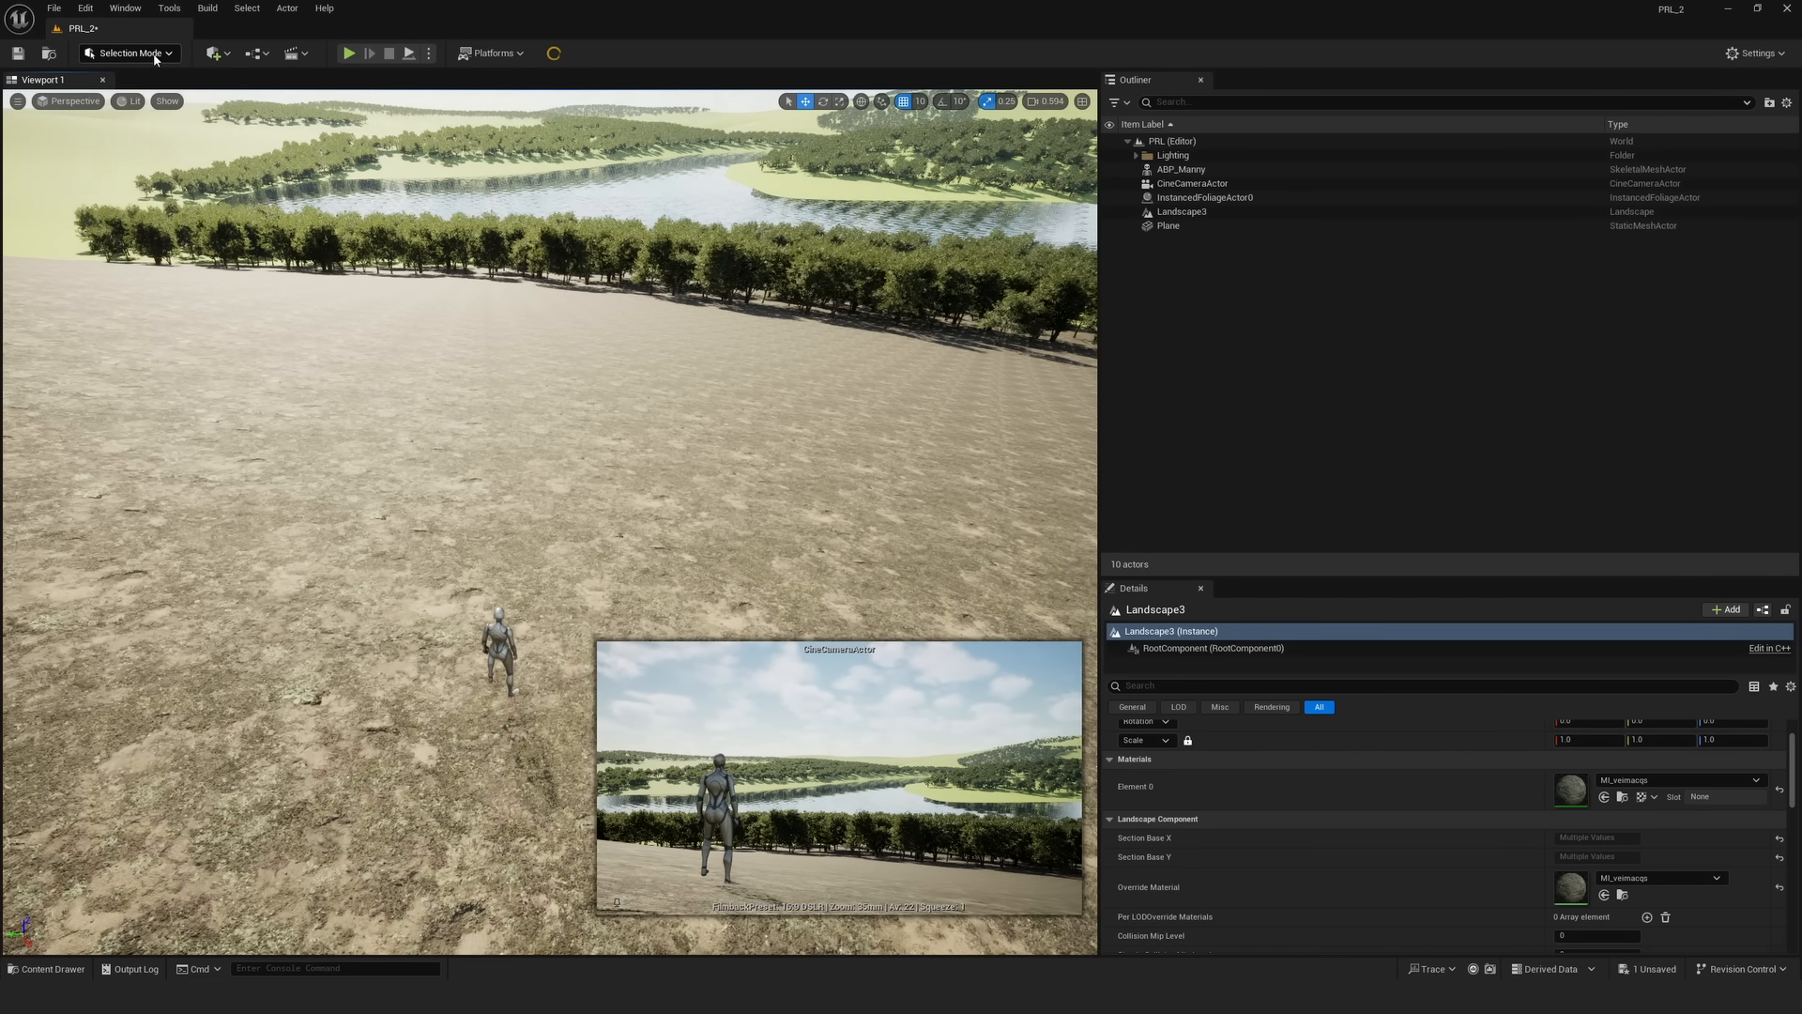
click(129, 53)
click(122, 108)
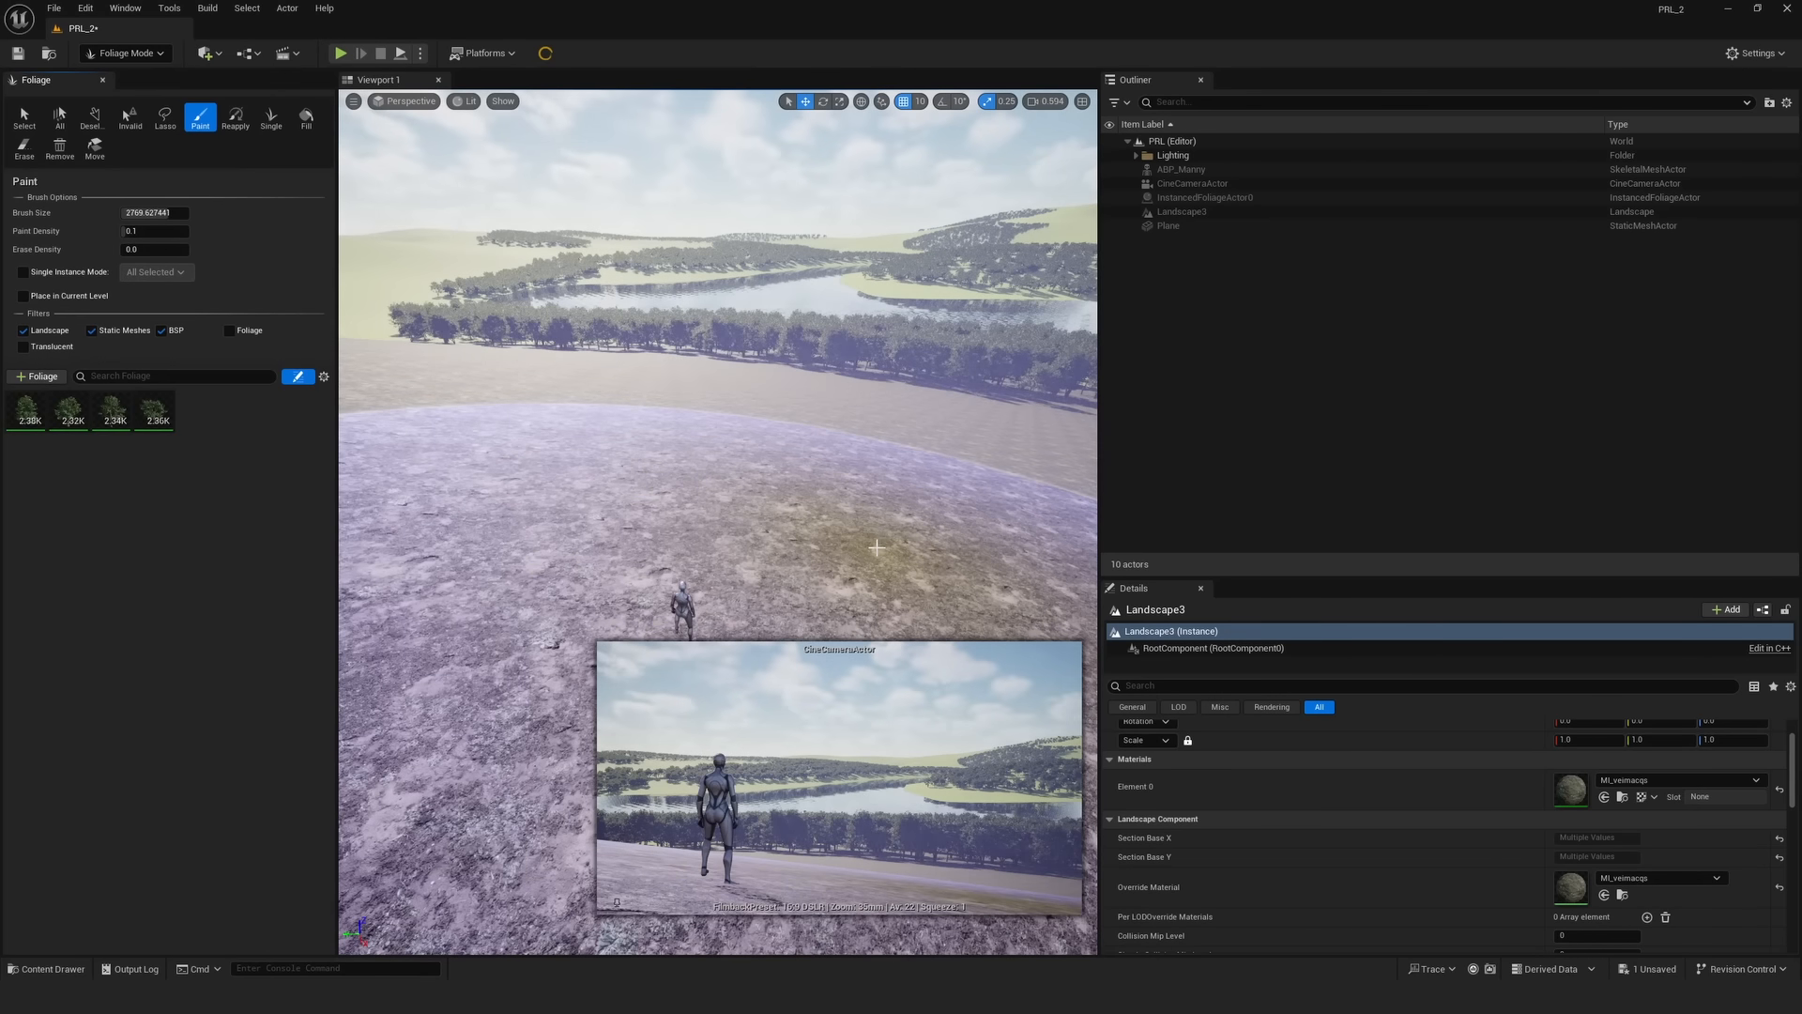
key(ctrl+space)
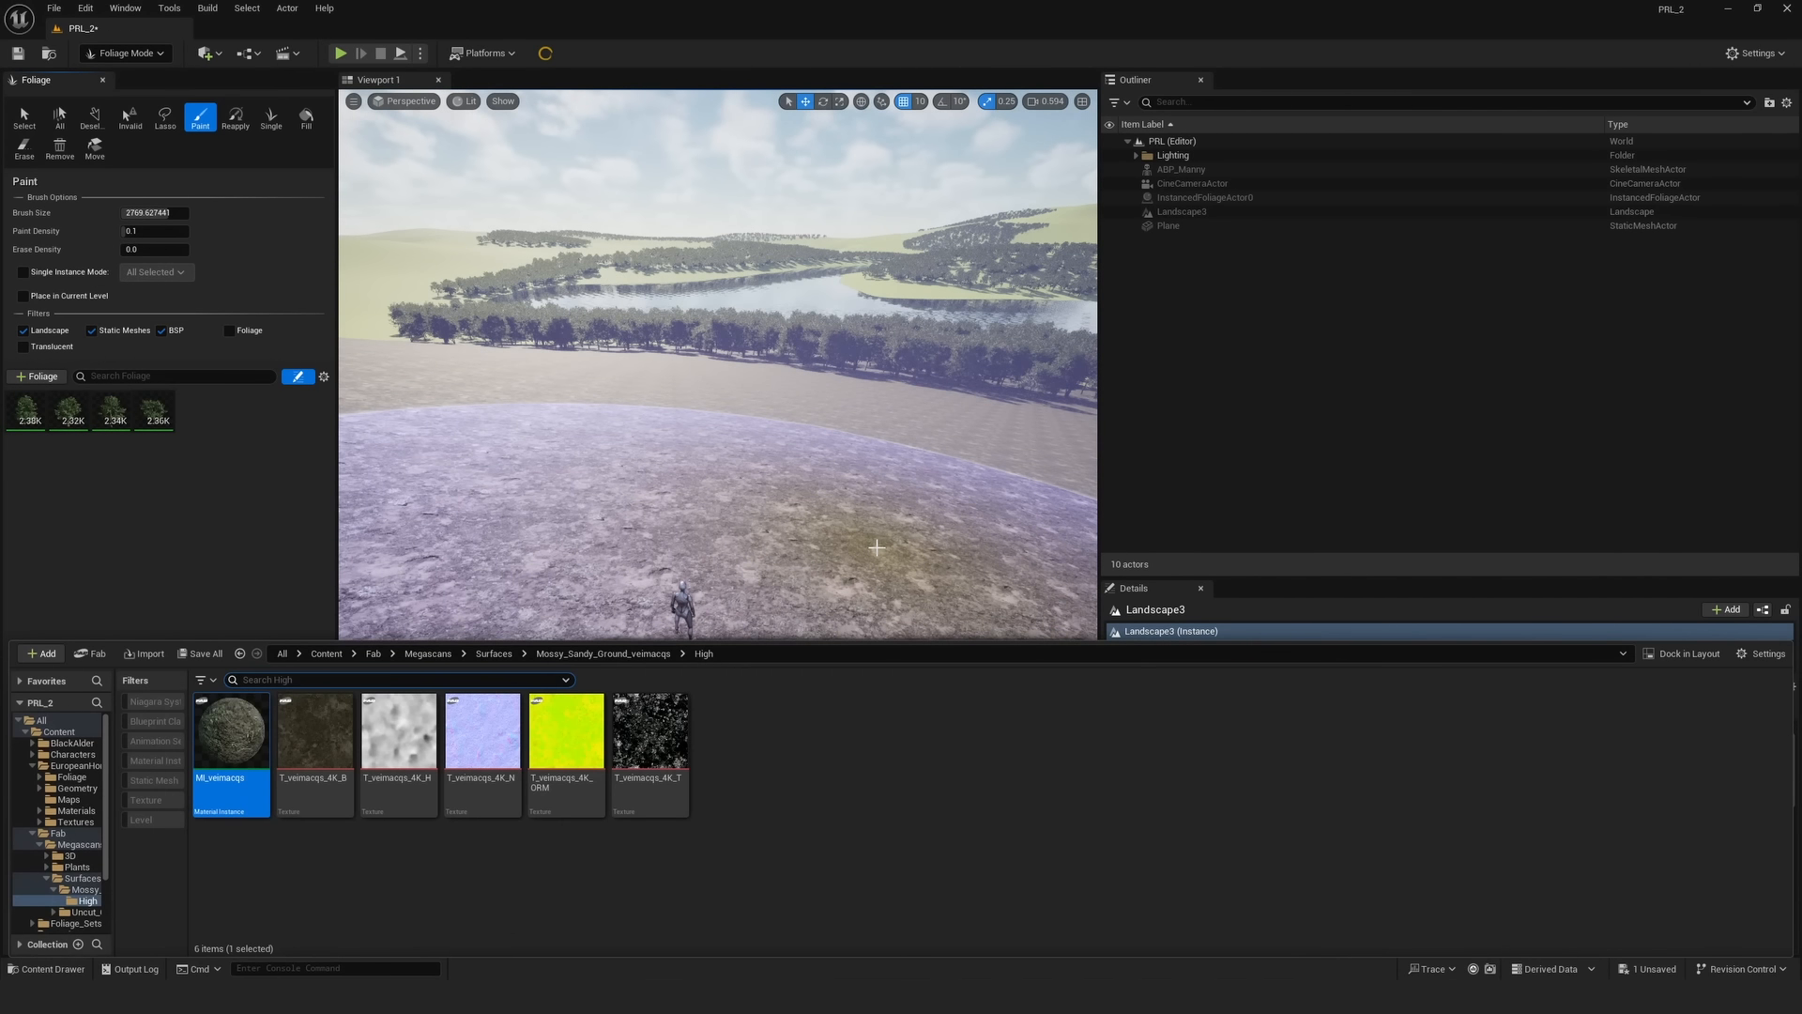
click(32, 833)
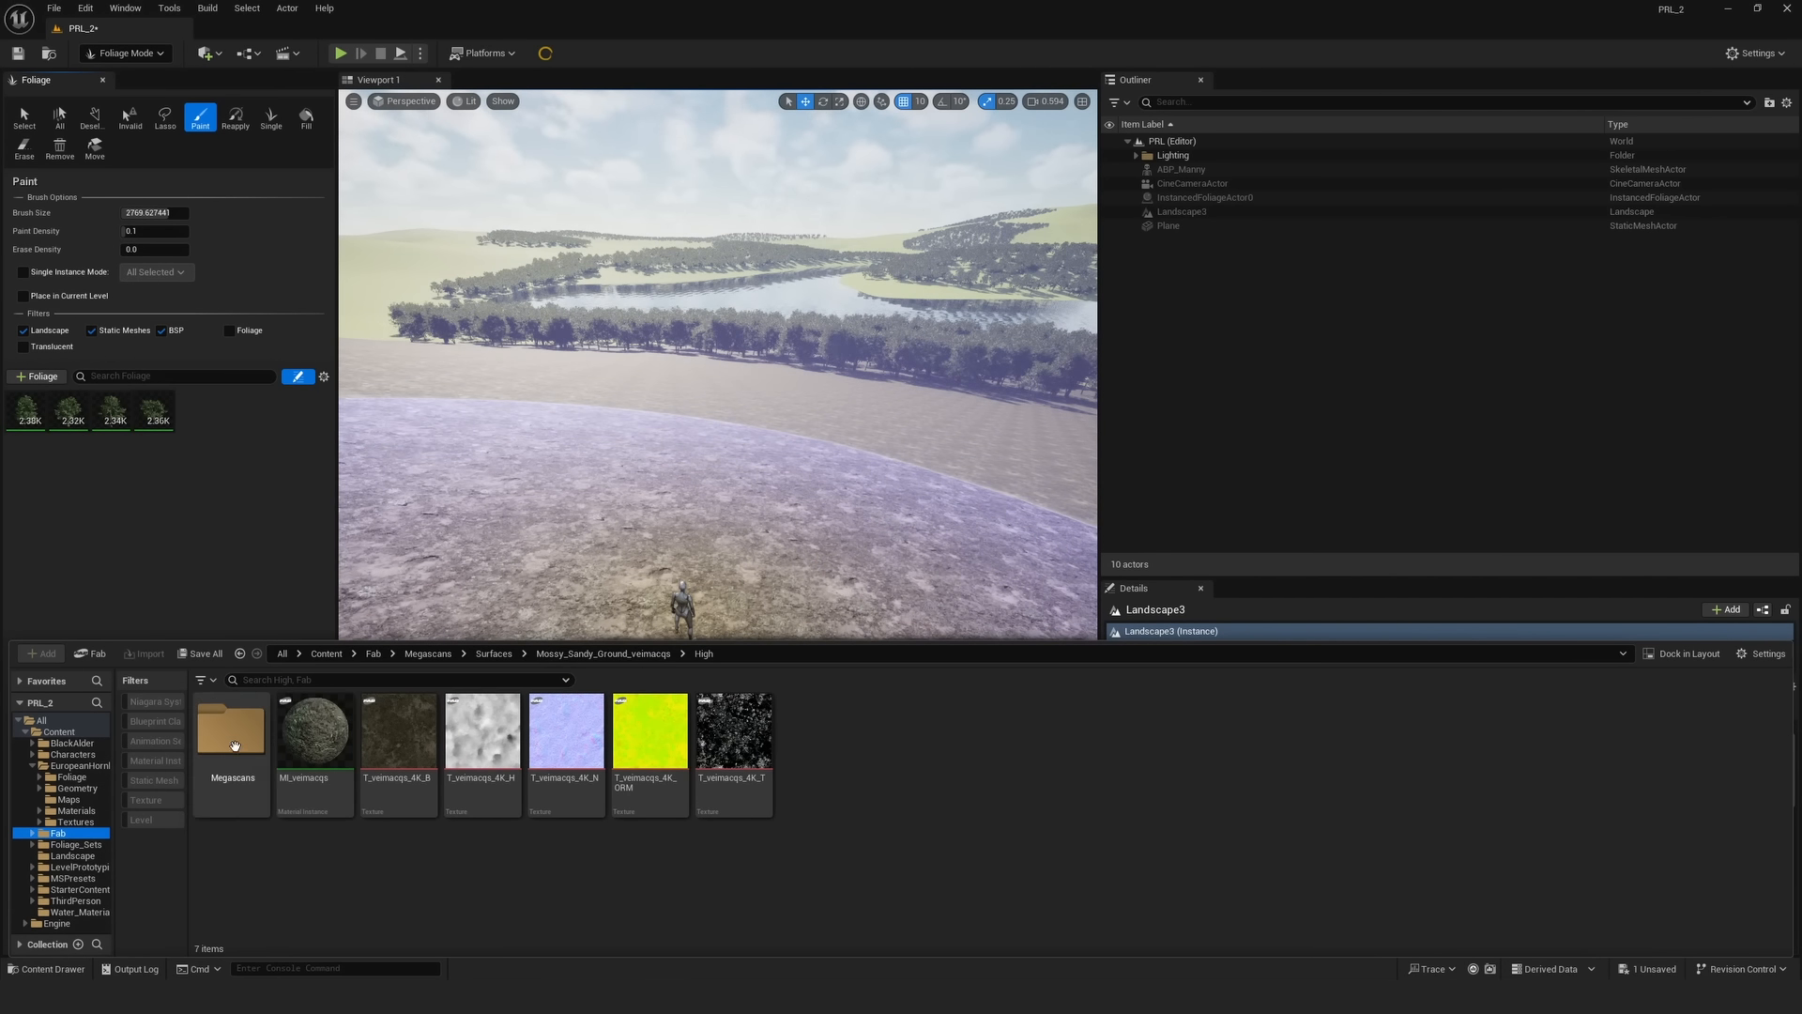
click(165, 782)
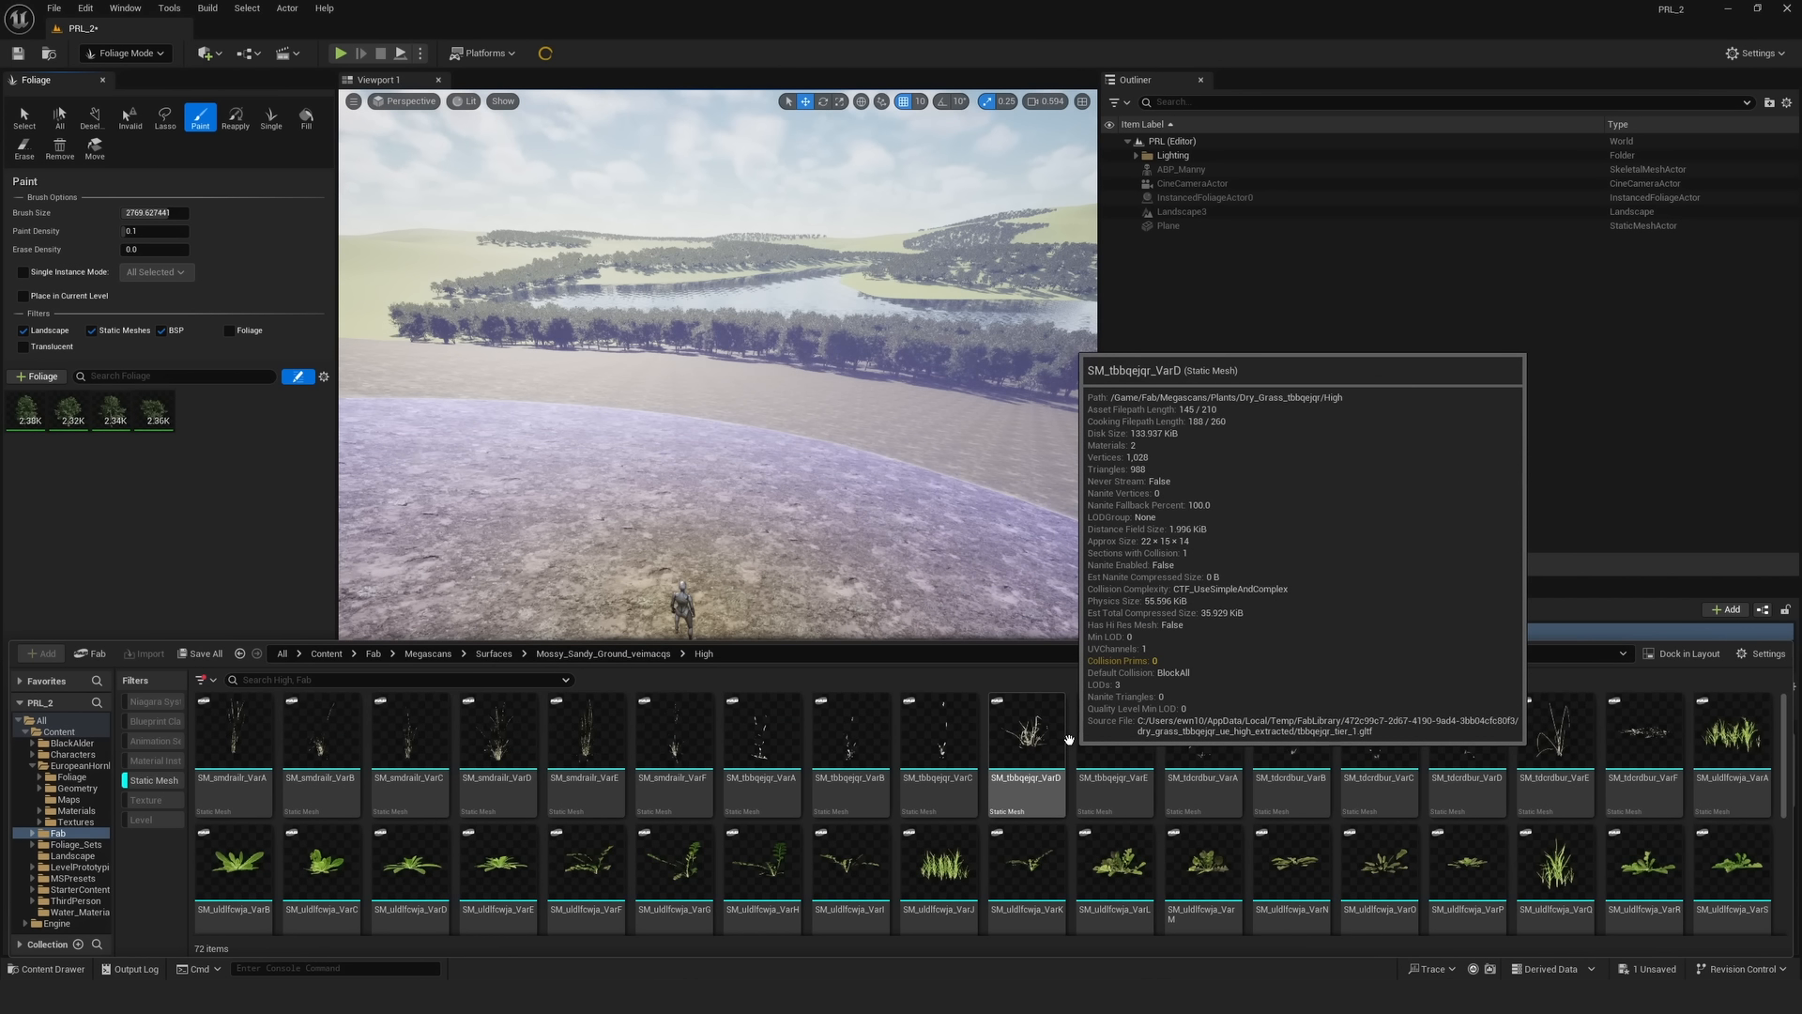
- Add the five wild grass meshes SM_vlkhcbxia_VarA through VarE to the foliage types
scroll(1069, 751, down, 3)
click(498, 868)
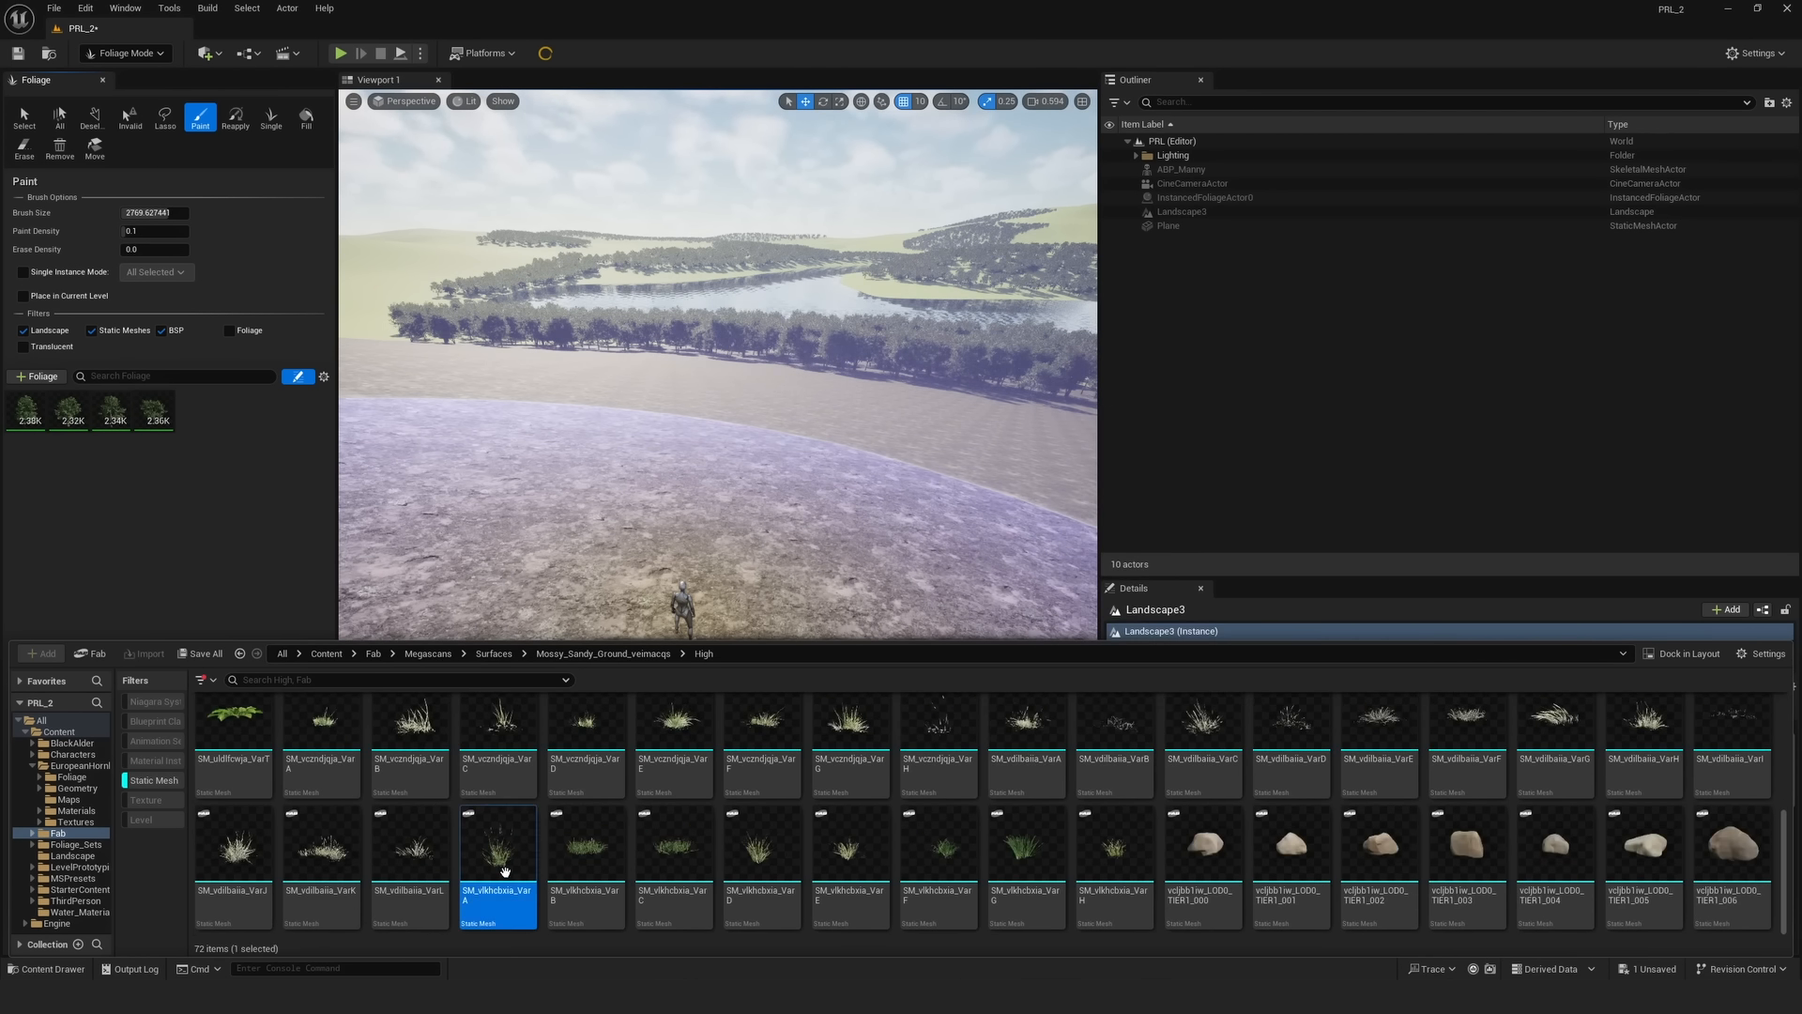
shift+click(868, 854)
drag(868, 854, 232, 445)
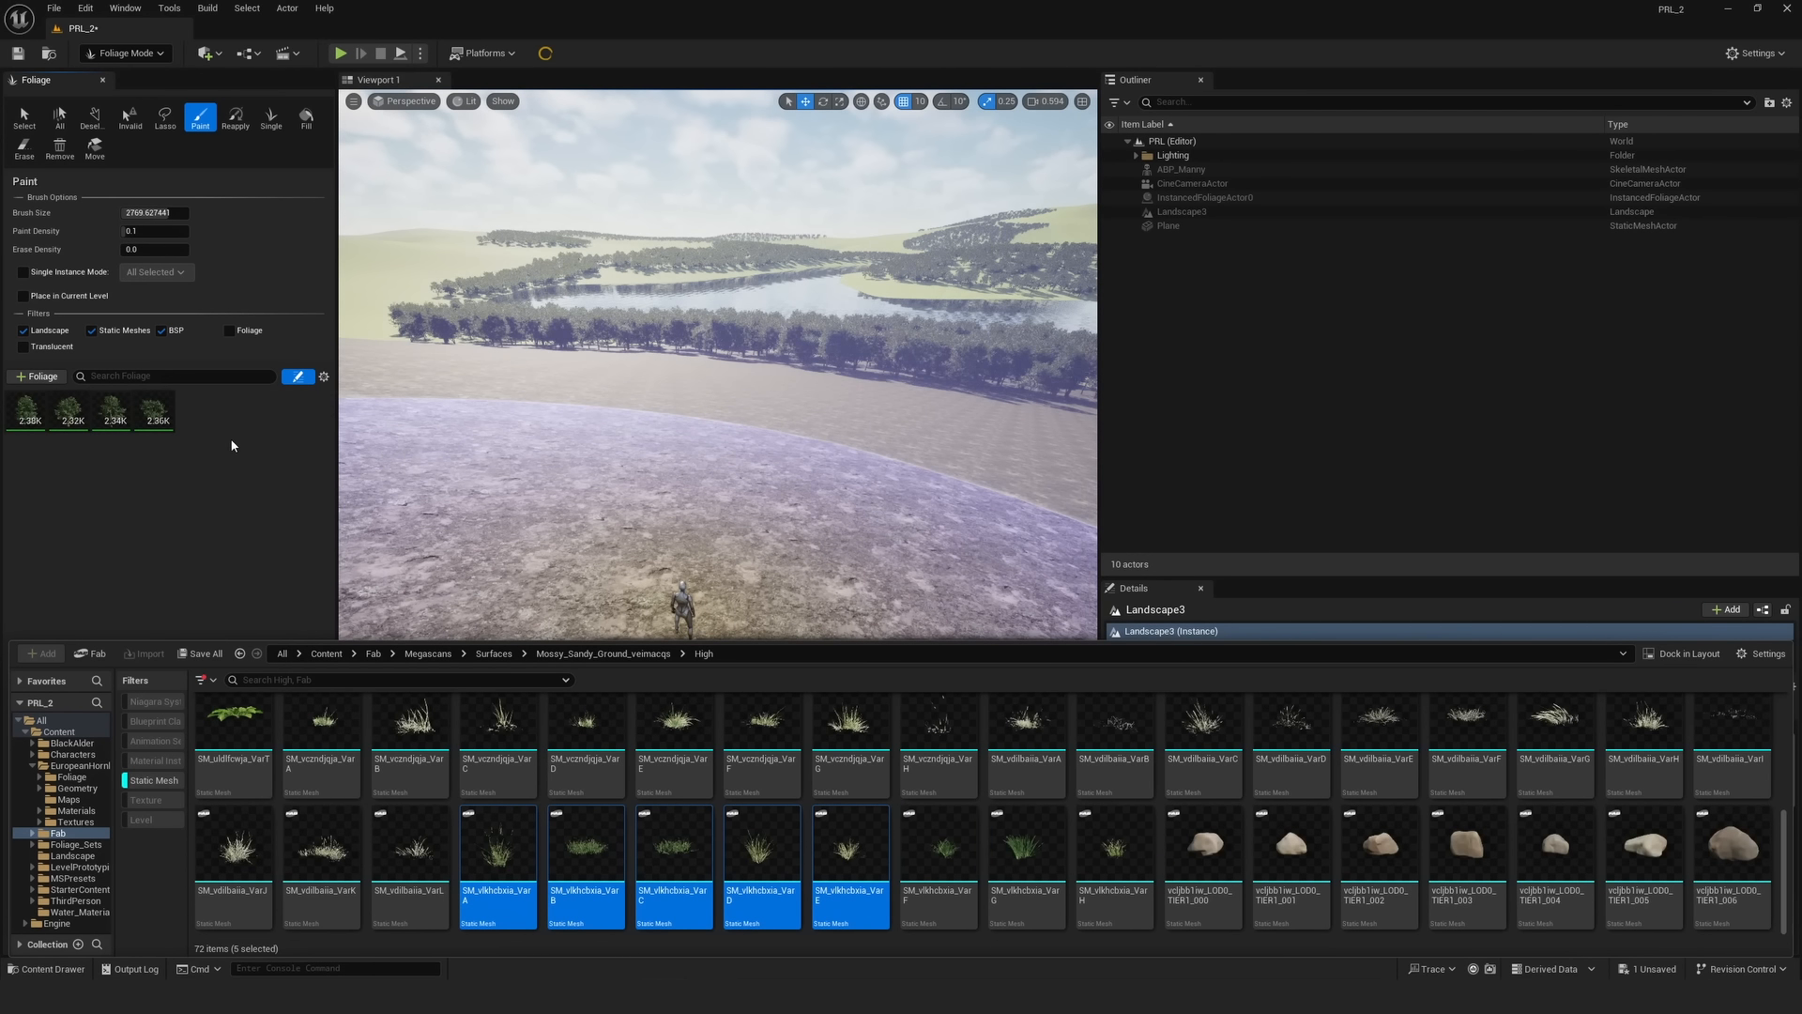
drag(673, 905, 235, 434)
- Deactivate the four tree foliage types and select the five new grass types, dismissing the asset save dialog
click(68, 455)
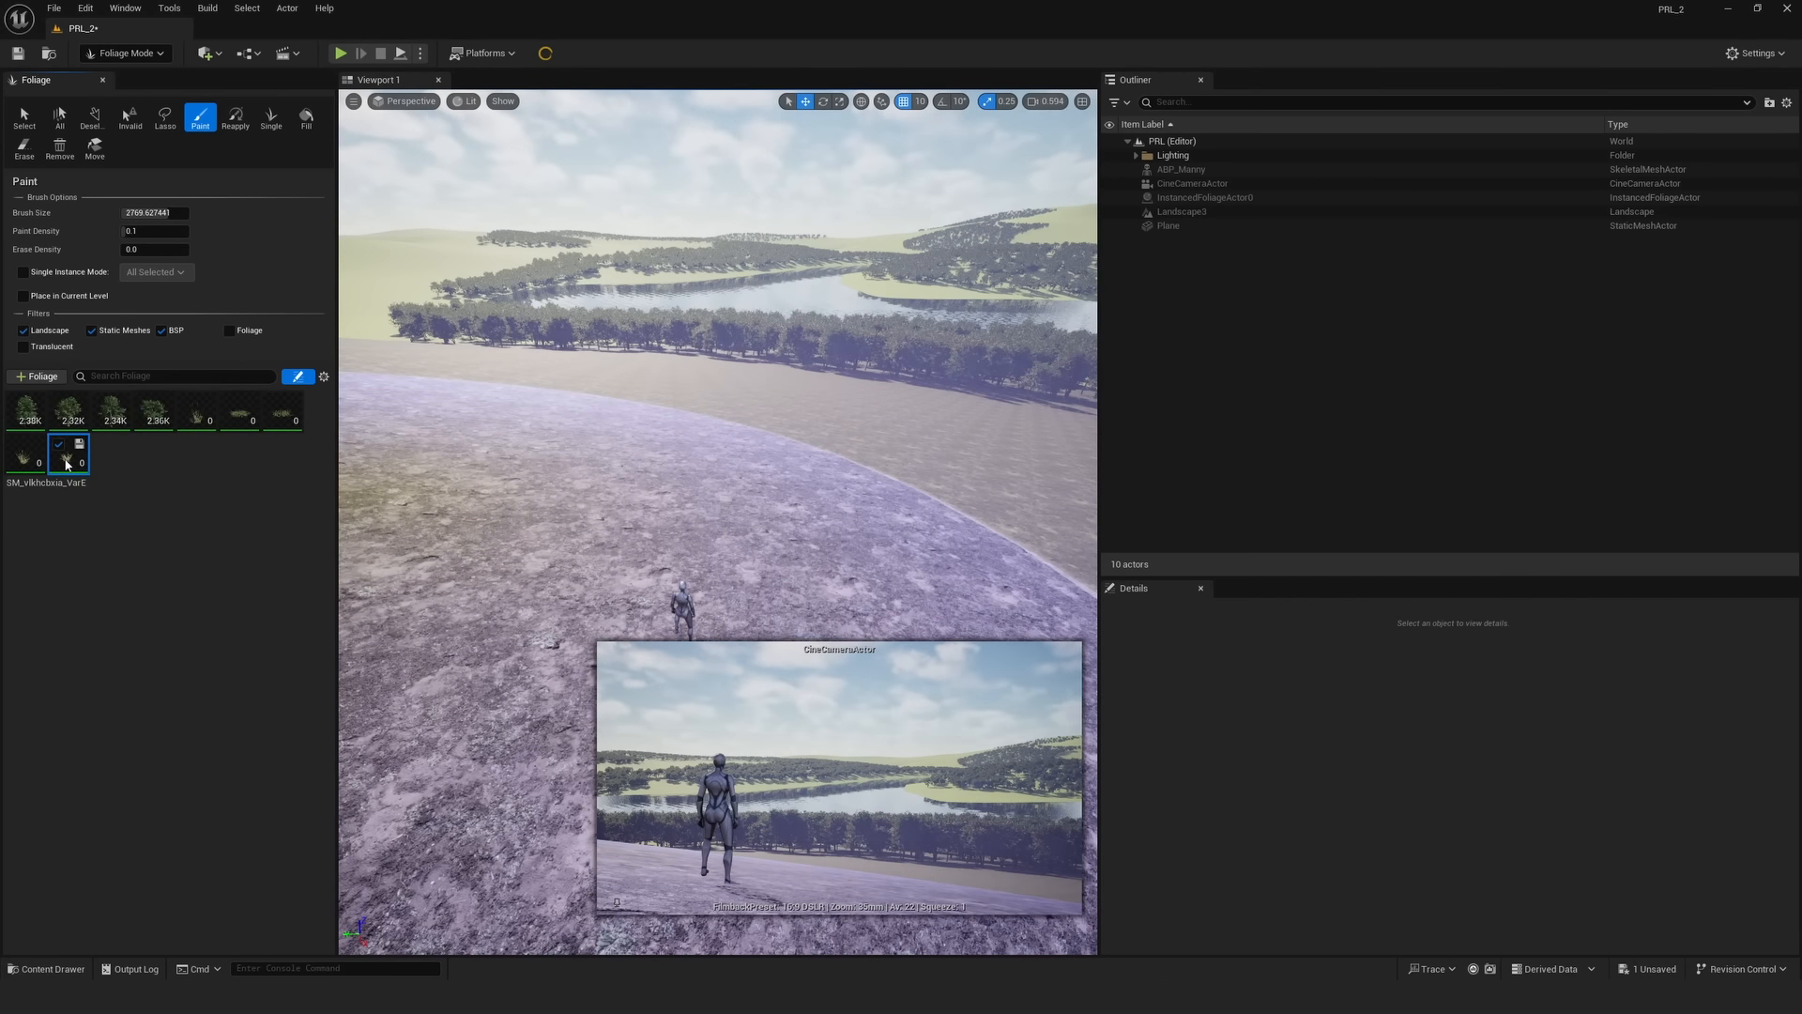
shift+click(220, 424)
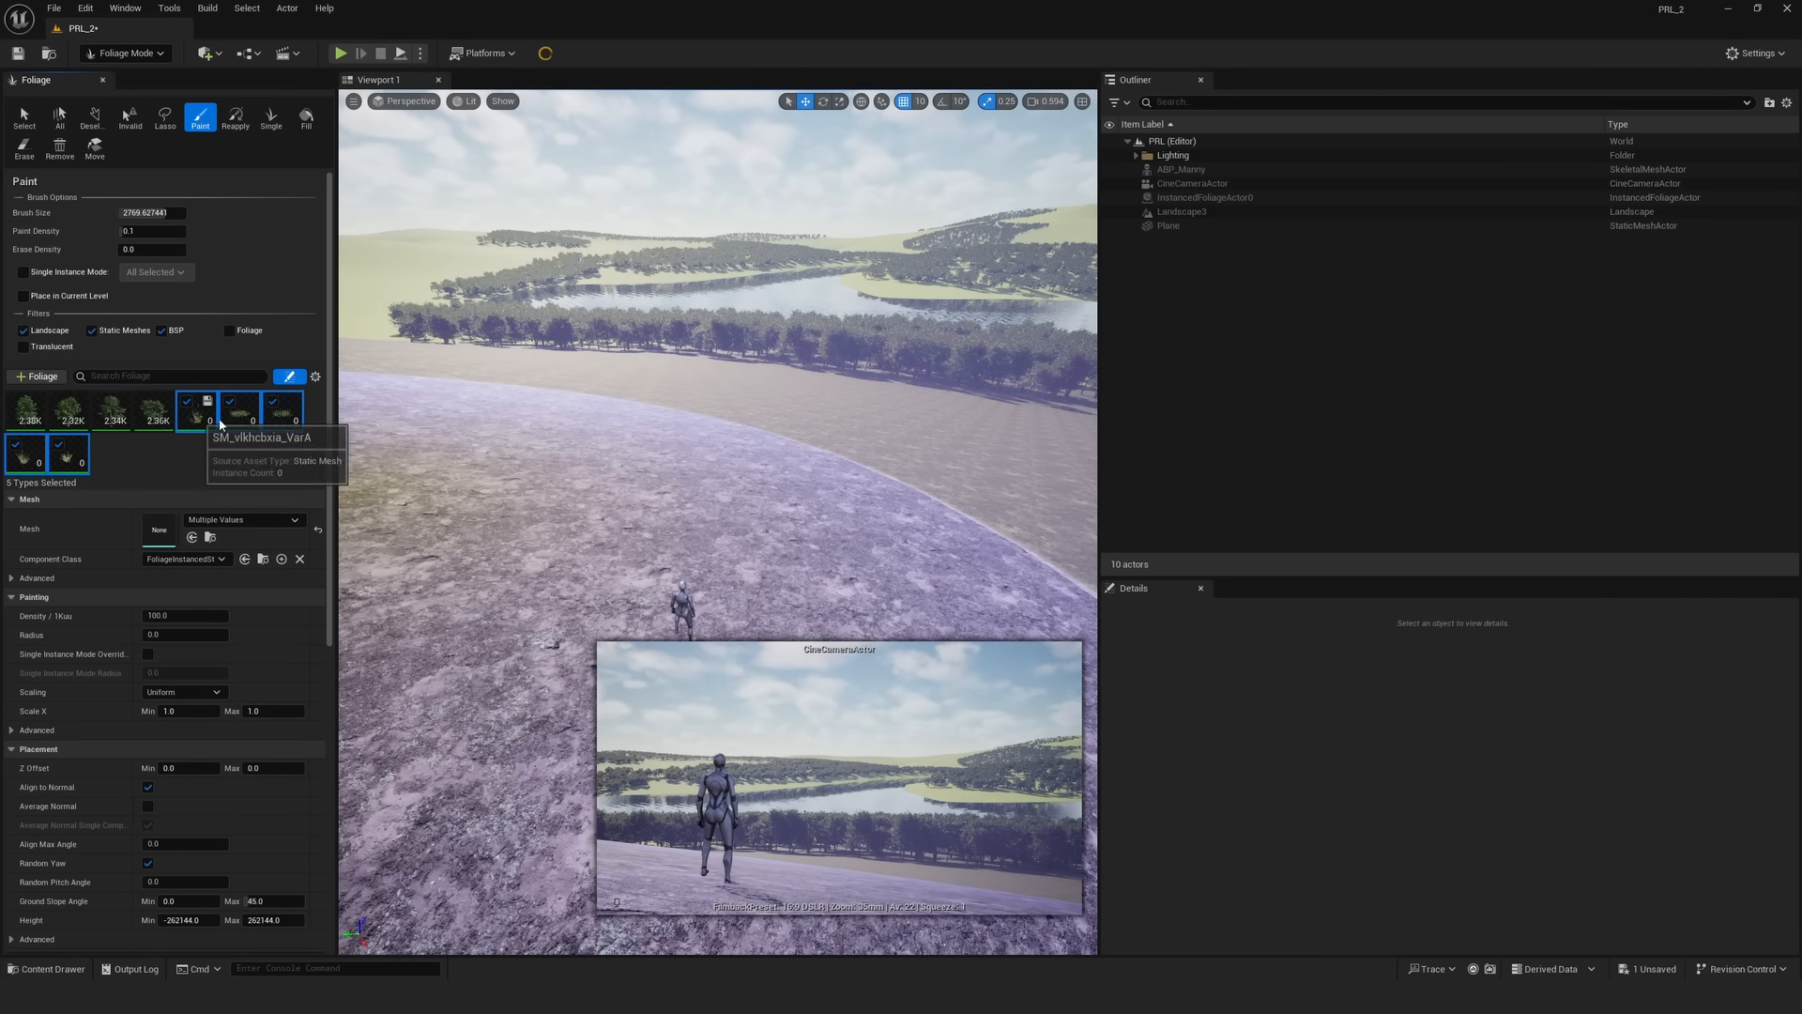
click(154, 413)
shift+click(28, 413)
click(197, 413)
click(80, 444)
click(1292, 259)
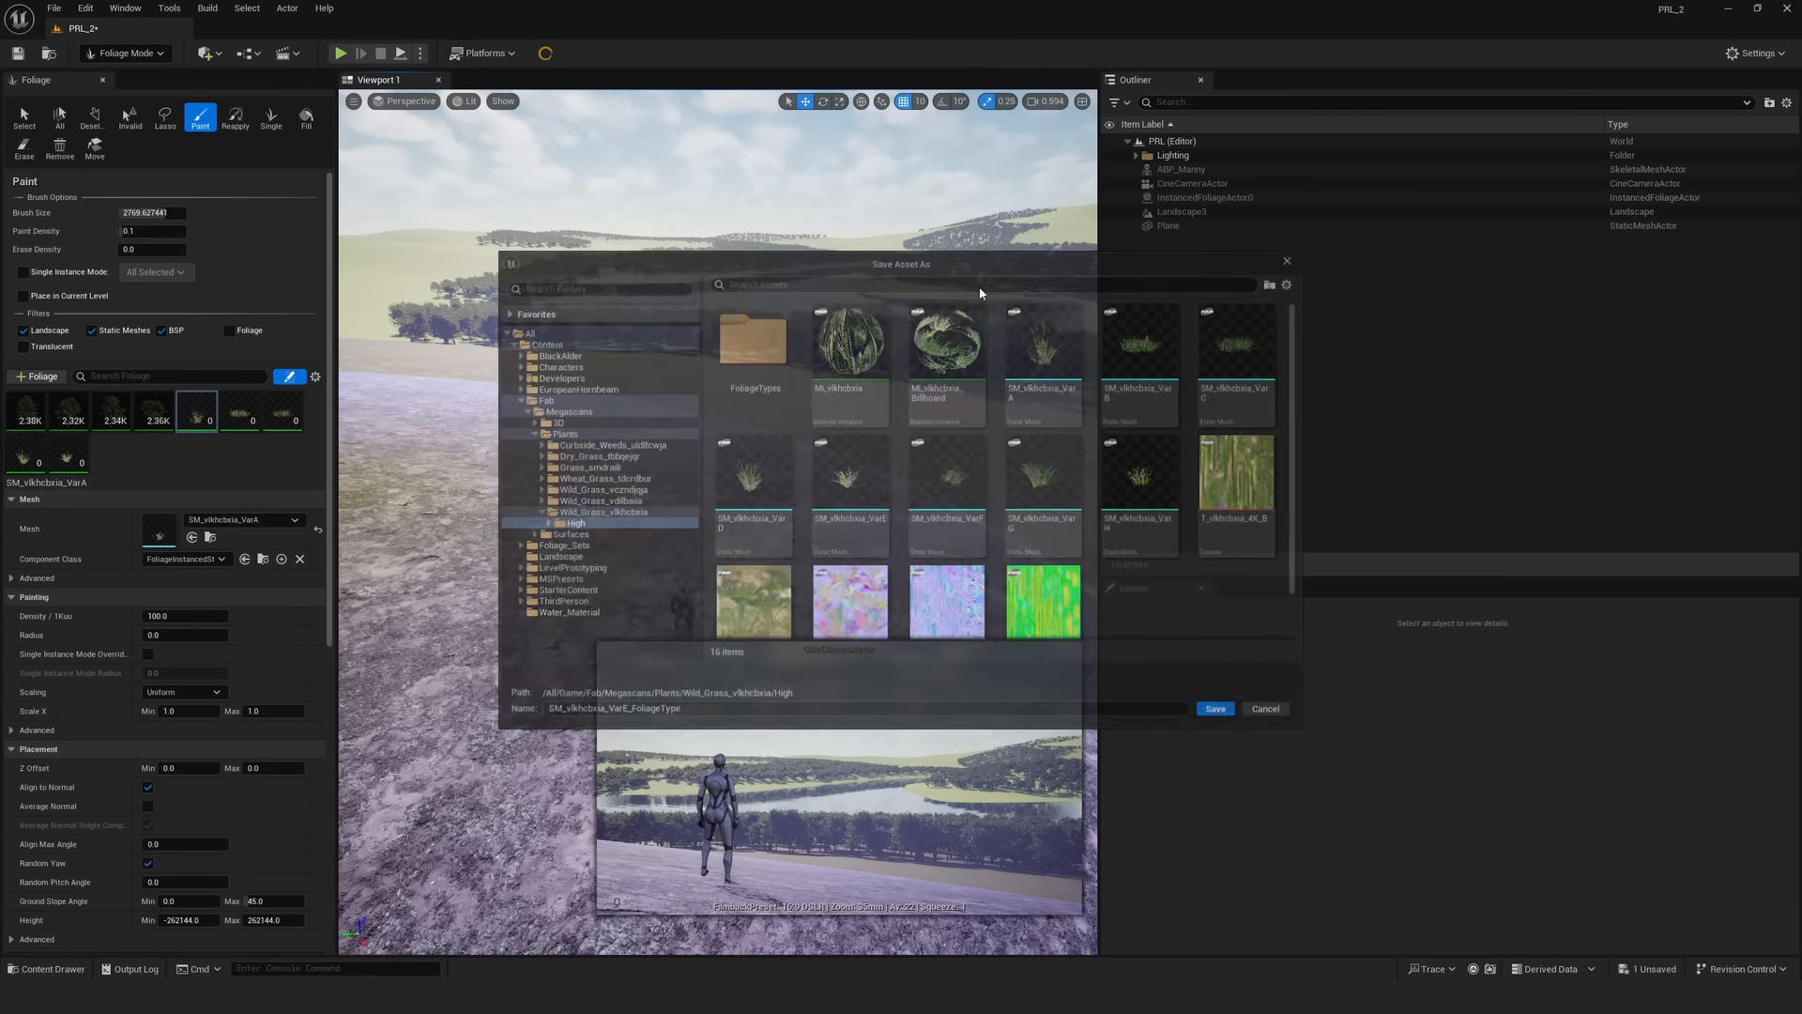
click(24, 147)
shift+click(67, 456)
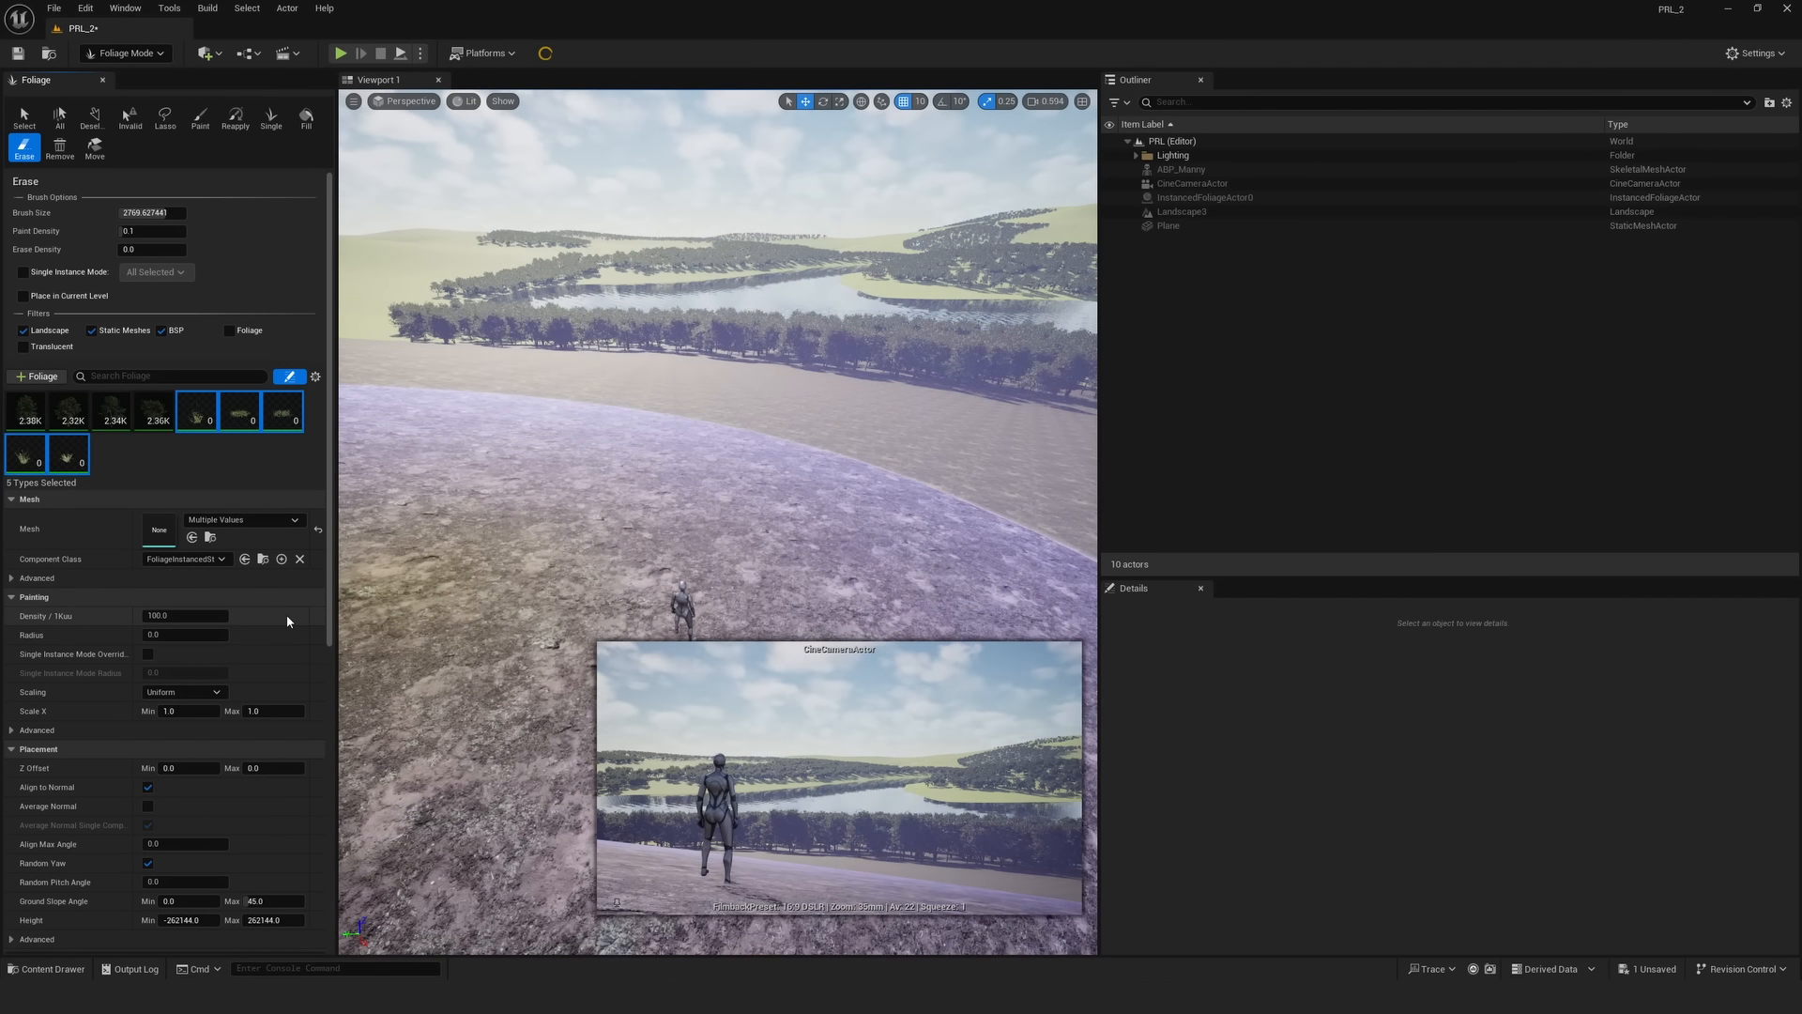
- Paint a test patch of the five grass types on the foreground ground, inspect it up close and erase it
click(777, 464)
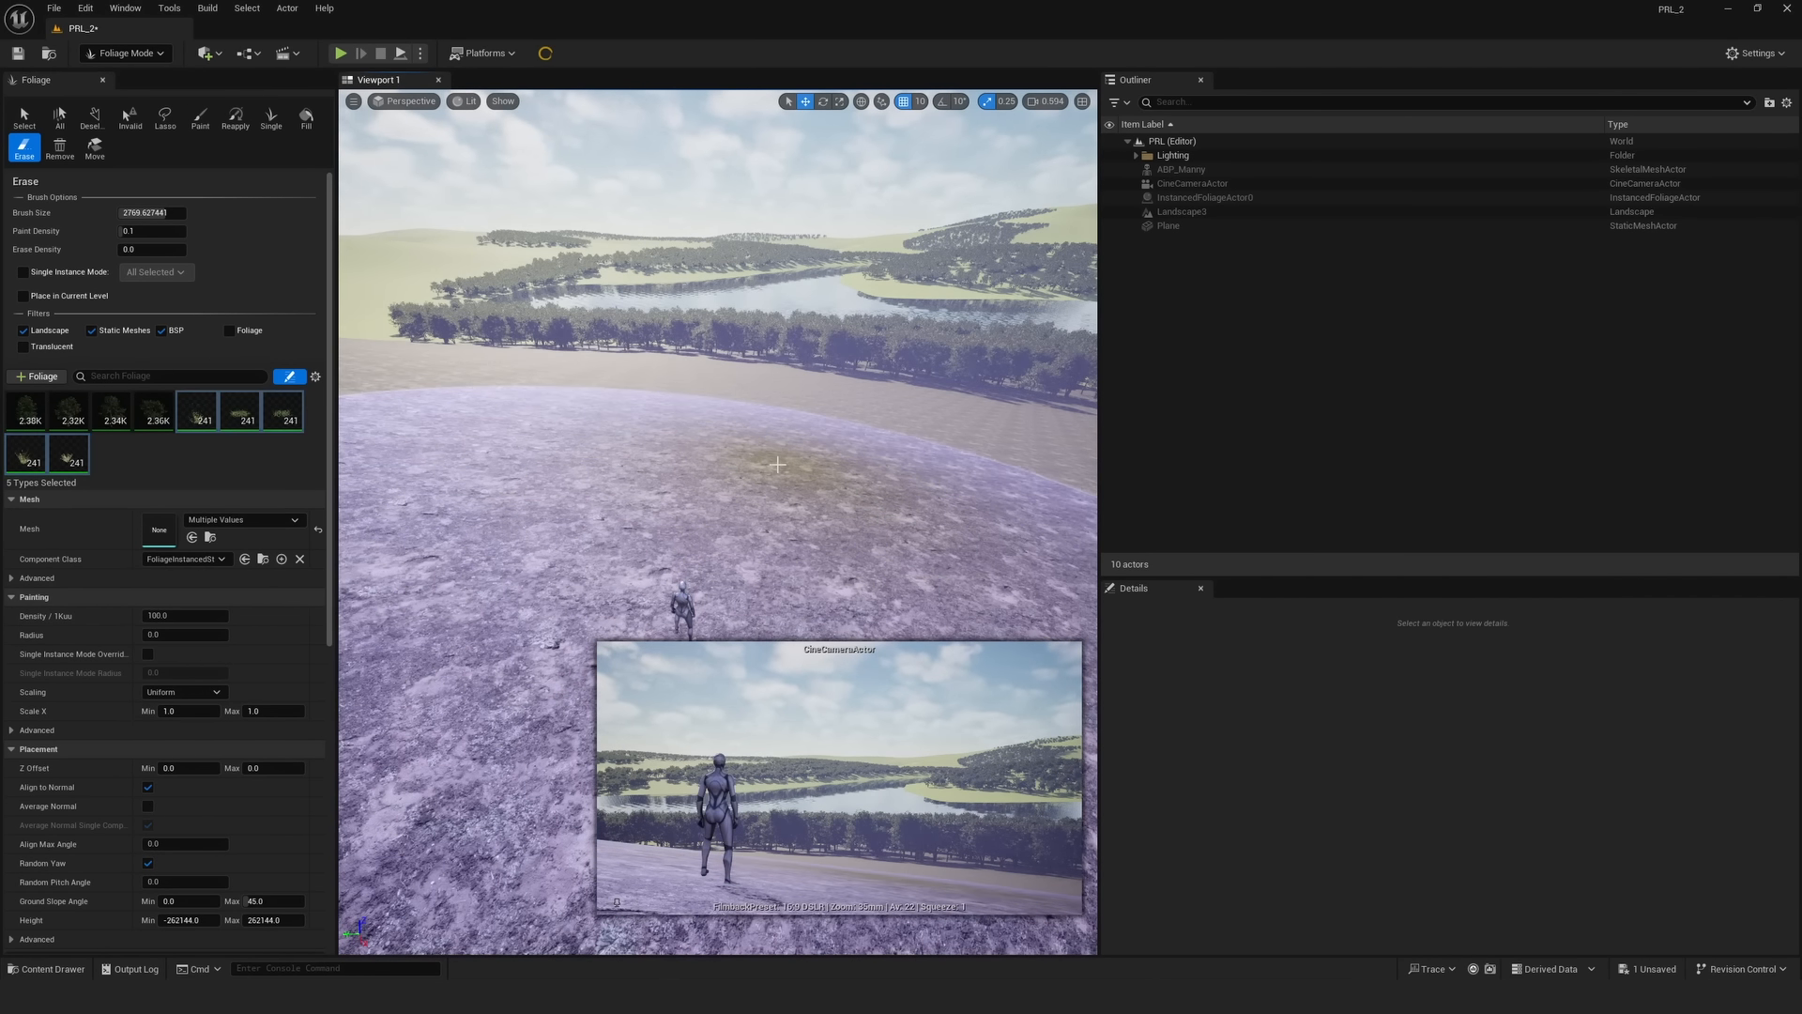
key(w)
mouse_move(777, 464)
right_down()
mouse_move(777, 619)
mouse_move(901, 465)
right_up()
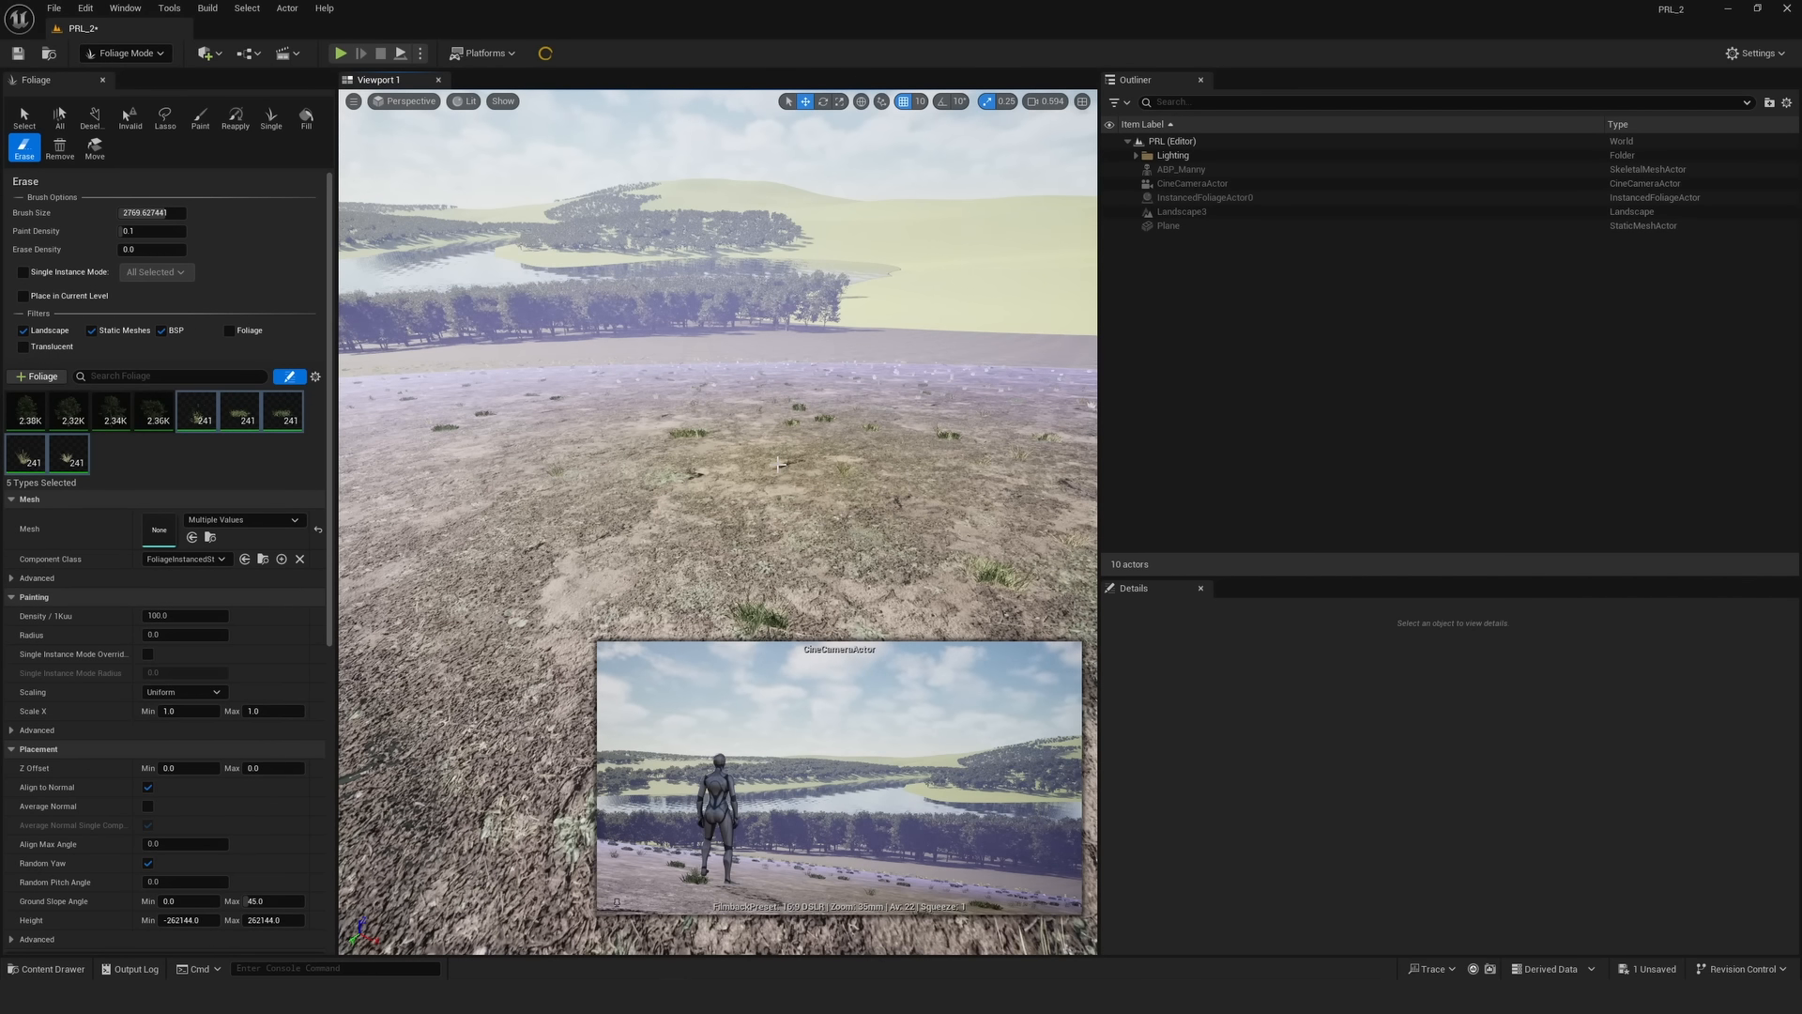
click(801, 432)
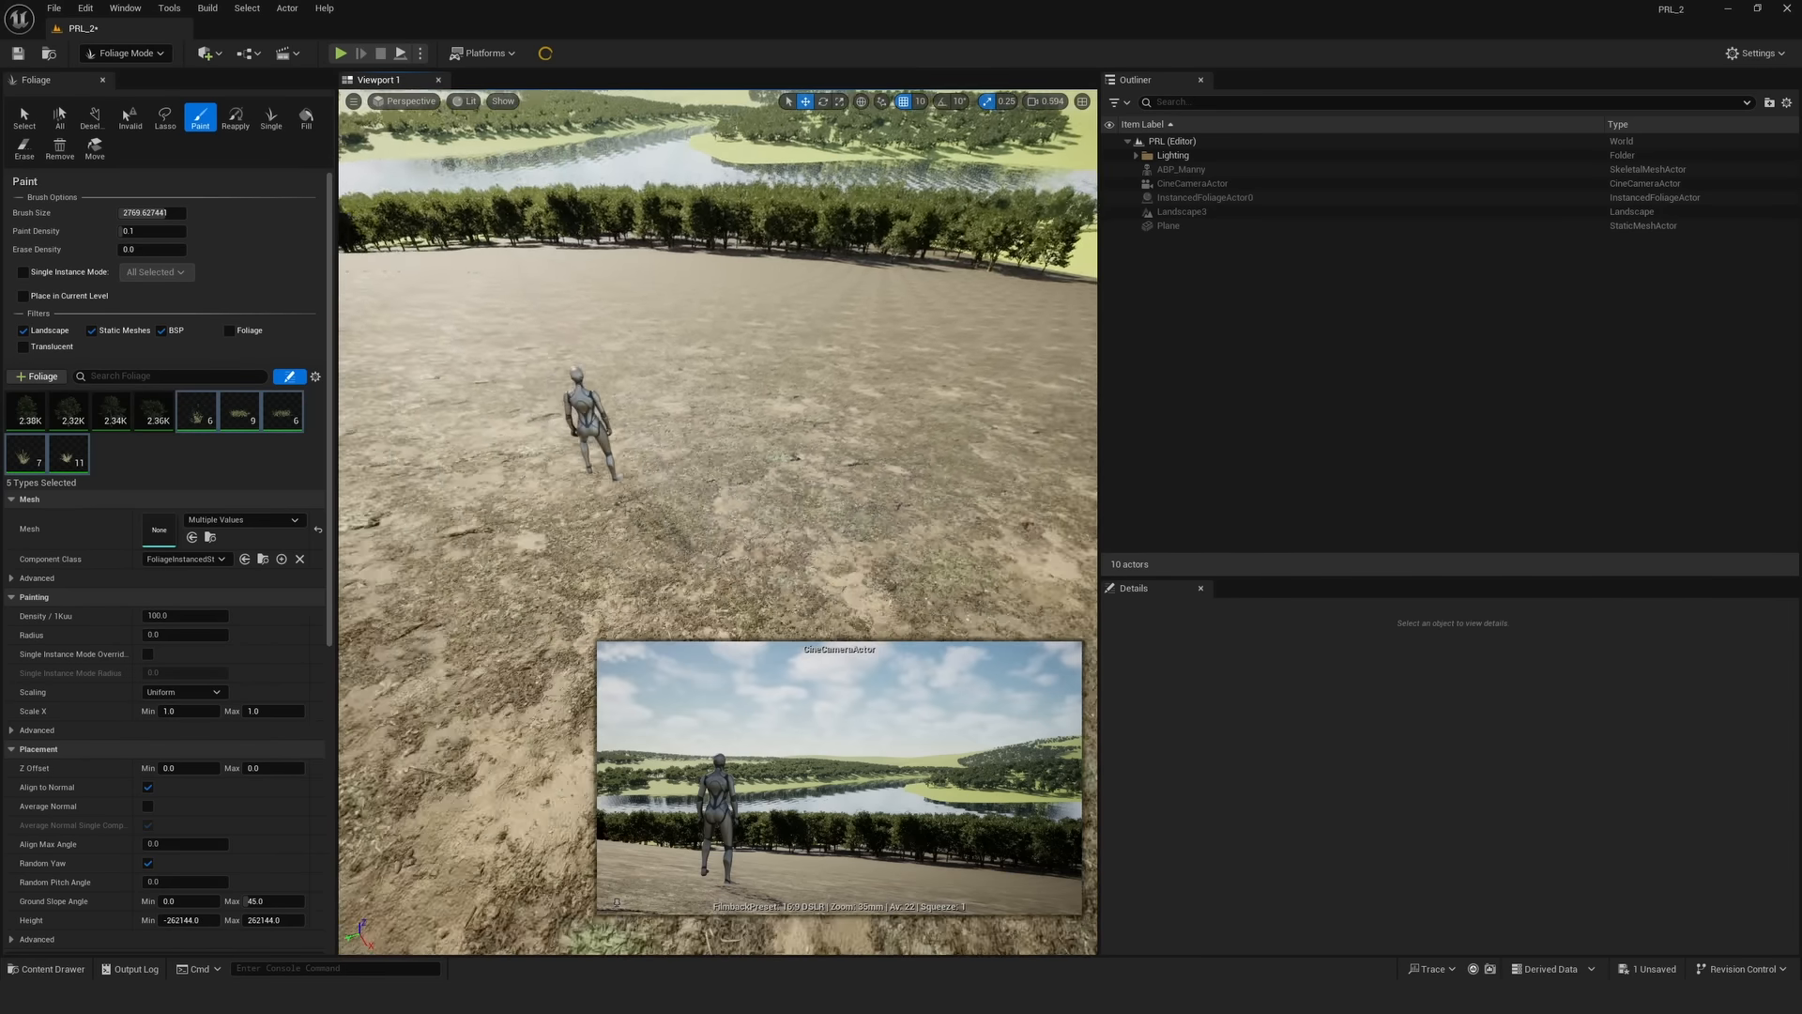
right_drag(717, 469, 717, 553)
mouse_move(656, 450)
shift+mouse_down()
mouse_move(559, 429)
mouse_move(662, 329)
mouse_move(768, 441)
shift+mouse_up()
- Set the foliage brush size to 900, its paint density to 1.0 and the grass types' Density / 1Kuu to 500
scroll(768, 442, up, 3)
drag(156, 213, 129, 213)
text(900)
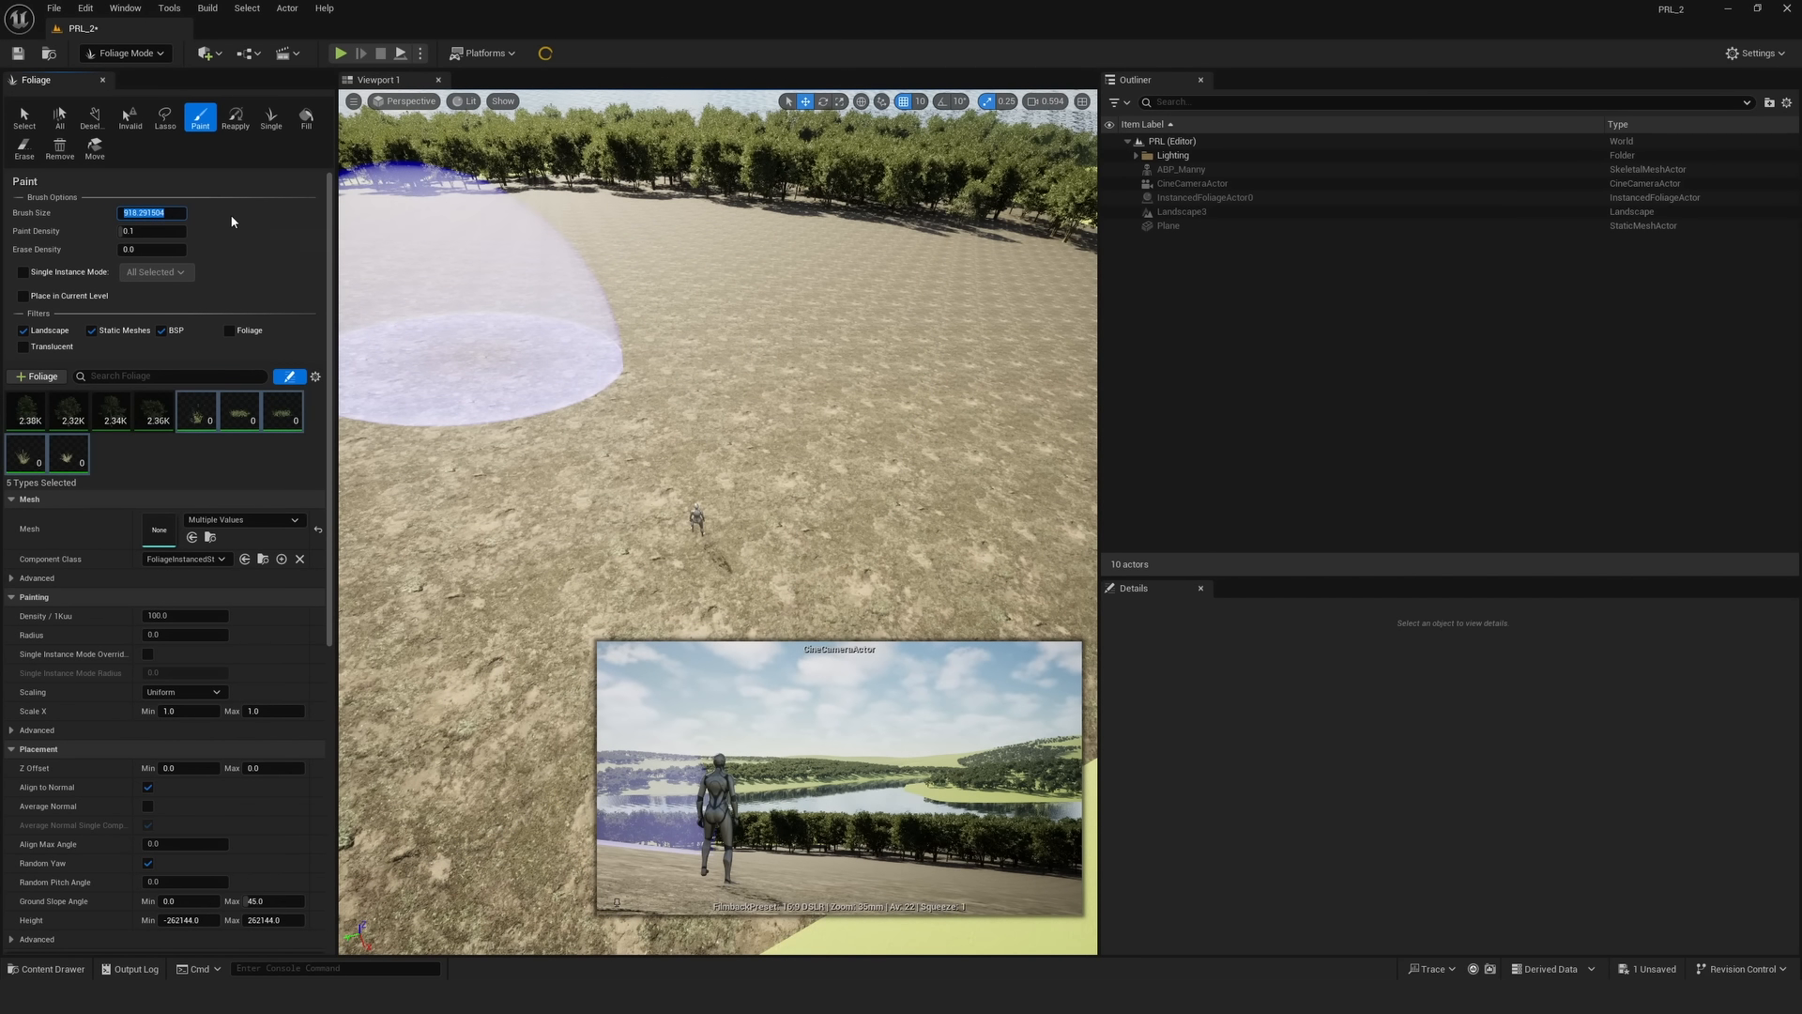
key(Return)
drag(178, 233, 244, 234)
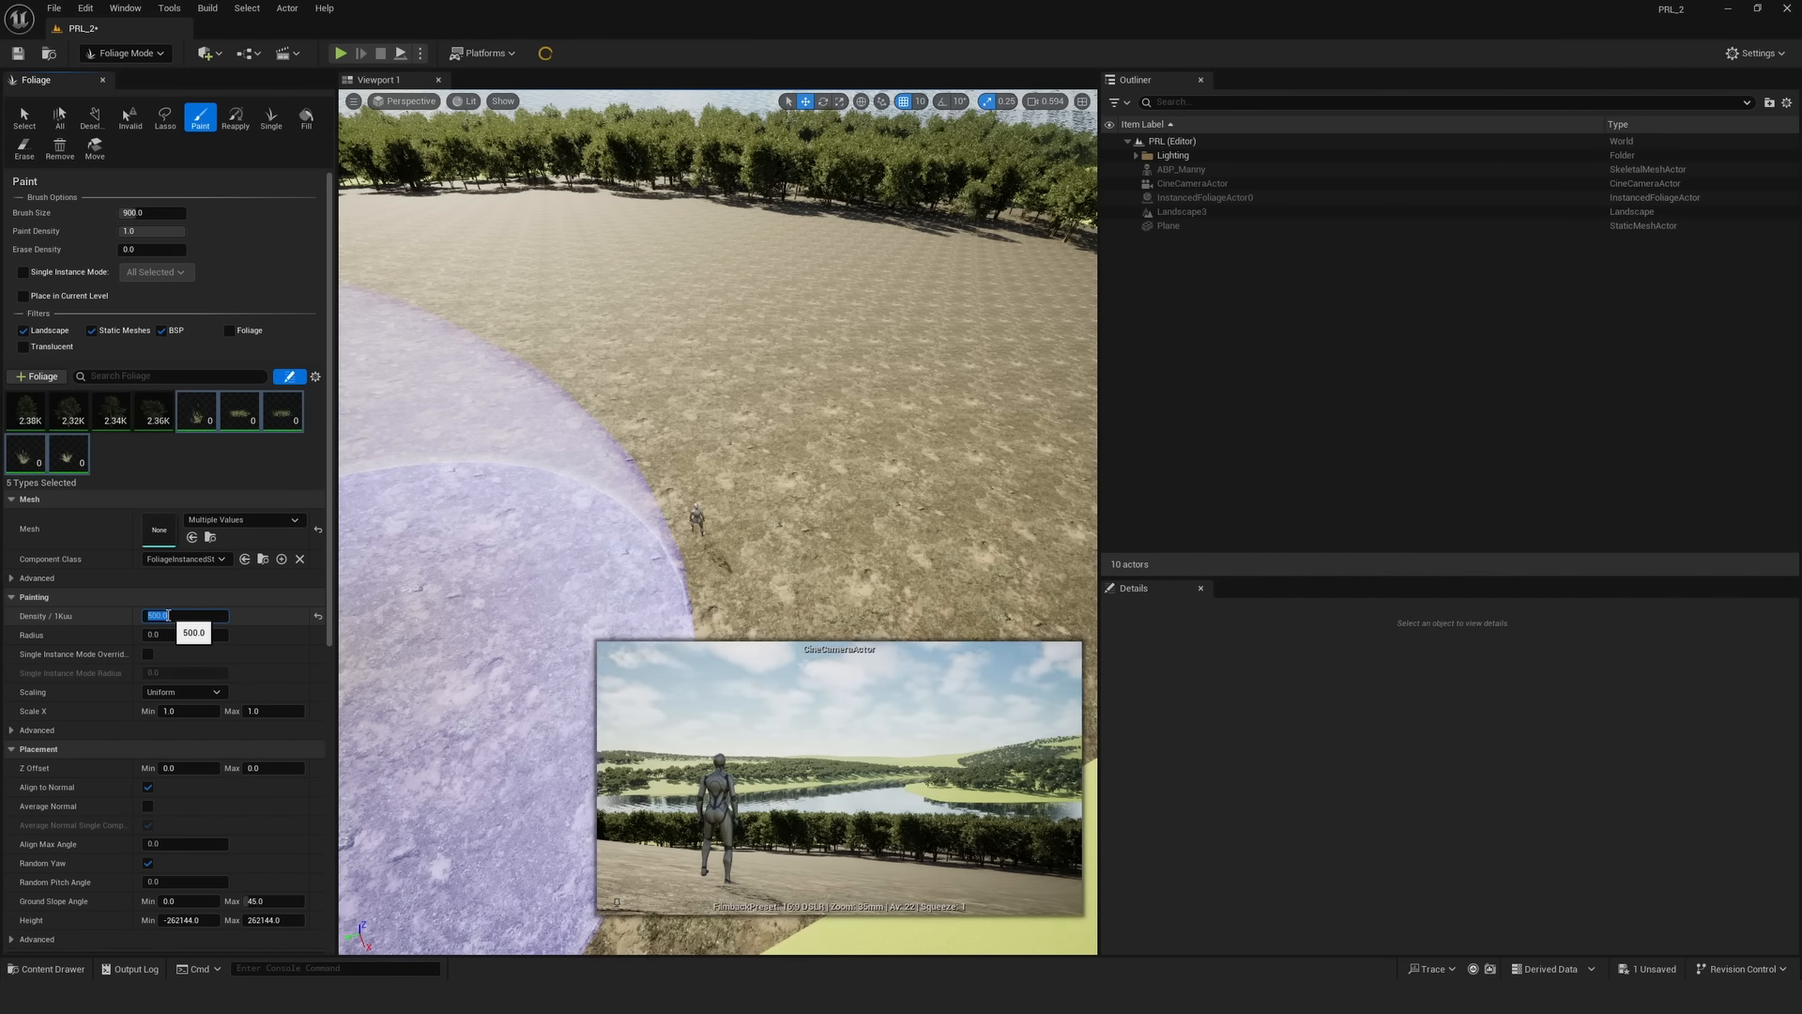
- Paint the five grass types over the ground around the mannequin and check the coverage from ground level
click(666, 436)
right_drag(1071, 446, 1060, 307)
key(w)
key(q)
key(e)
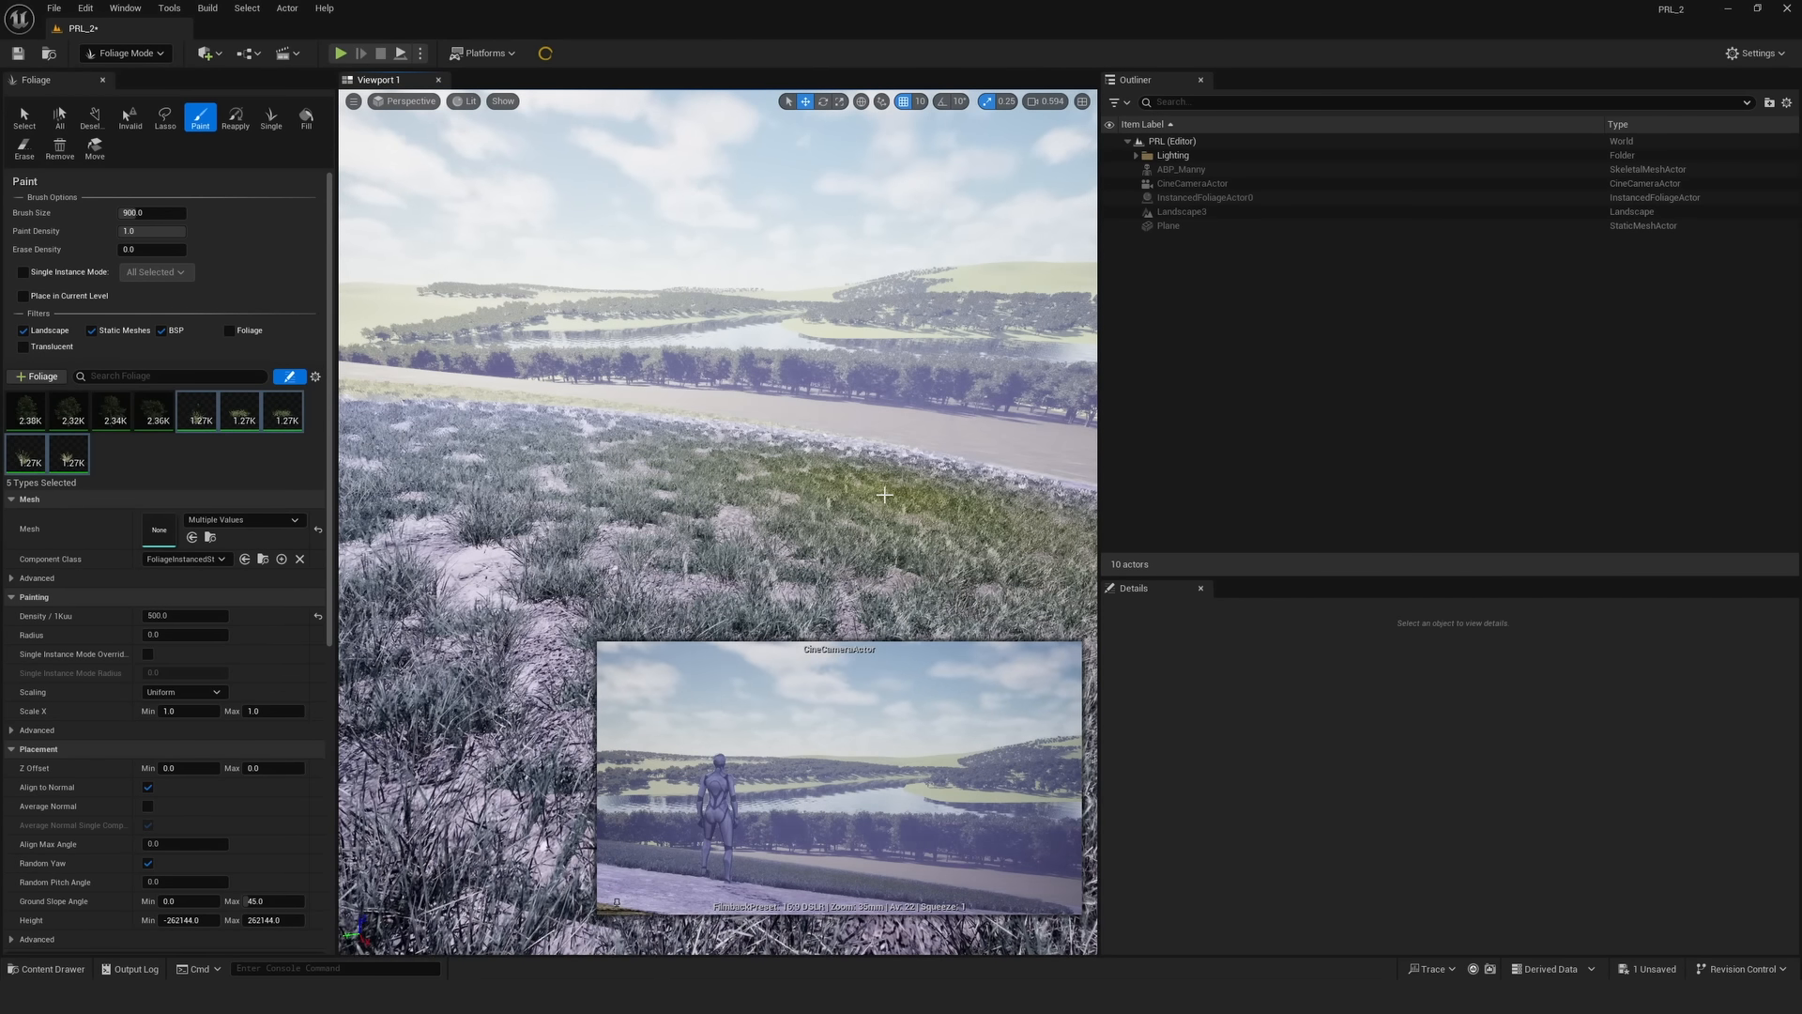
- Set the Scale X range of the five grass types to a minimum of 1.2 and a maximum of 1.5
click(196, 712)
text(1.2)
key(Return)
click(285, 711)
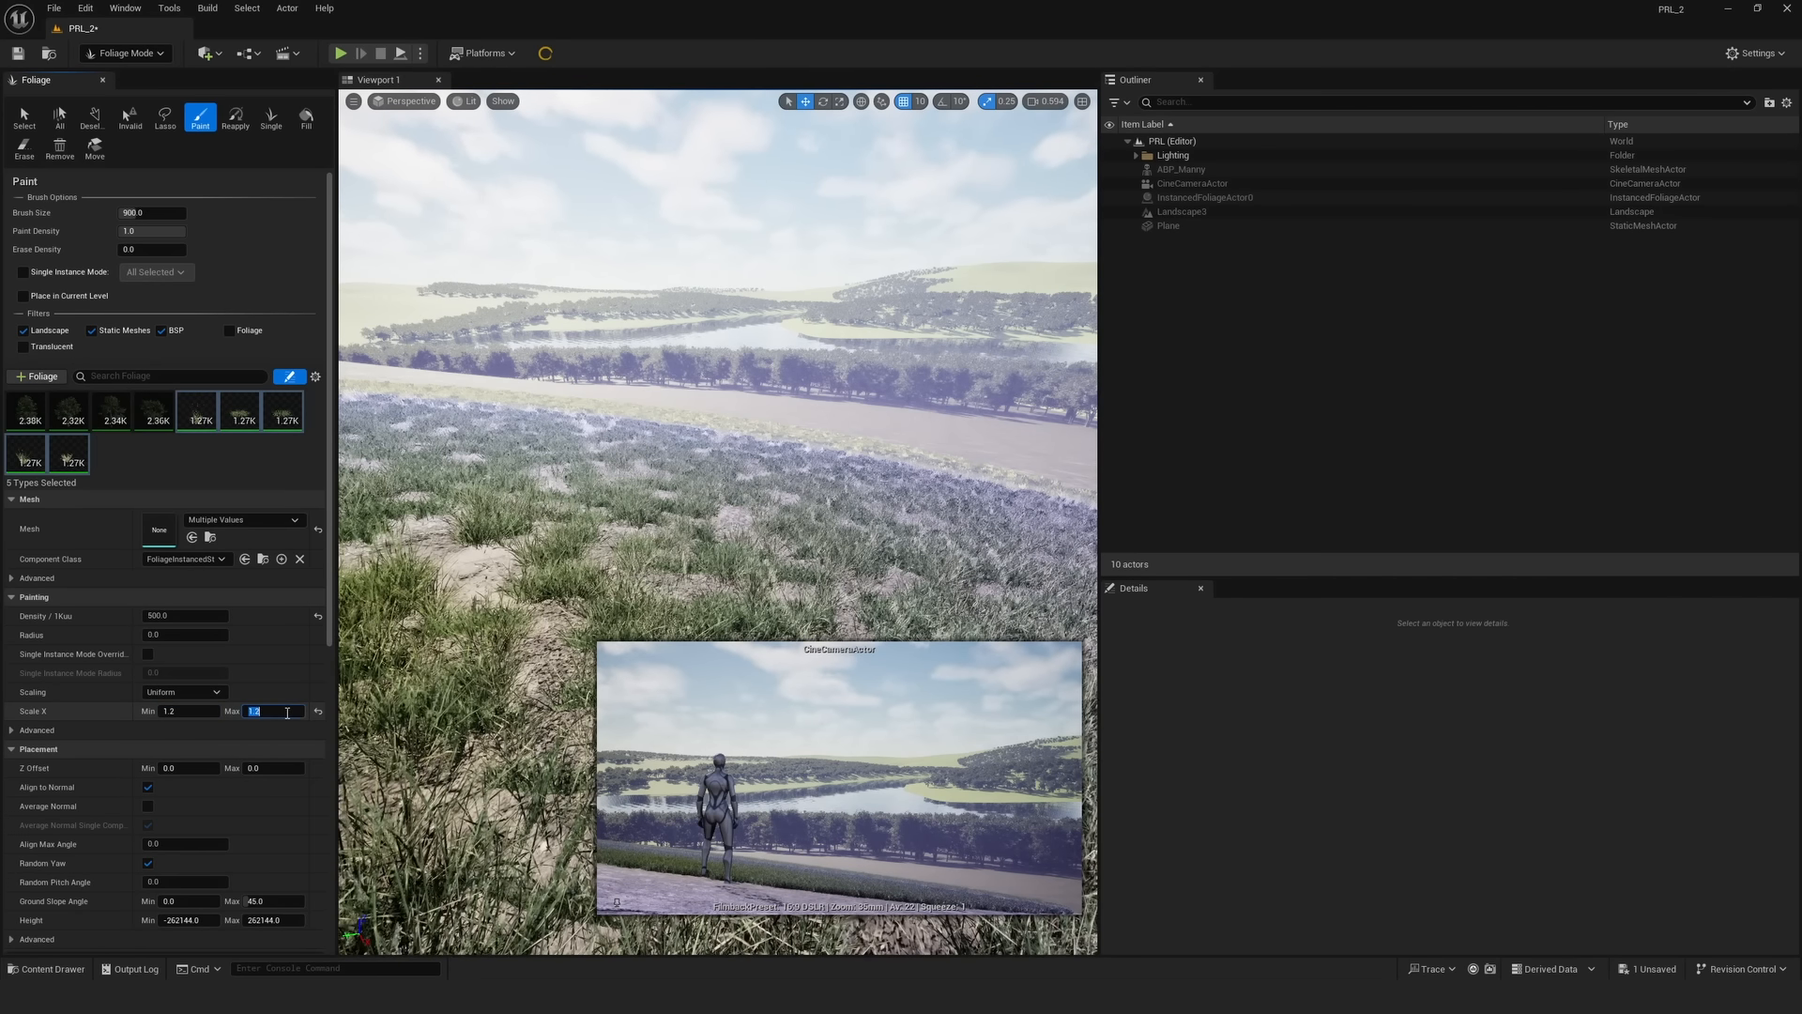
text(1.5)
key(Return)
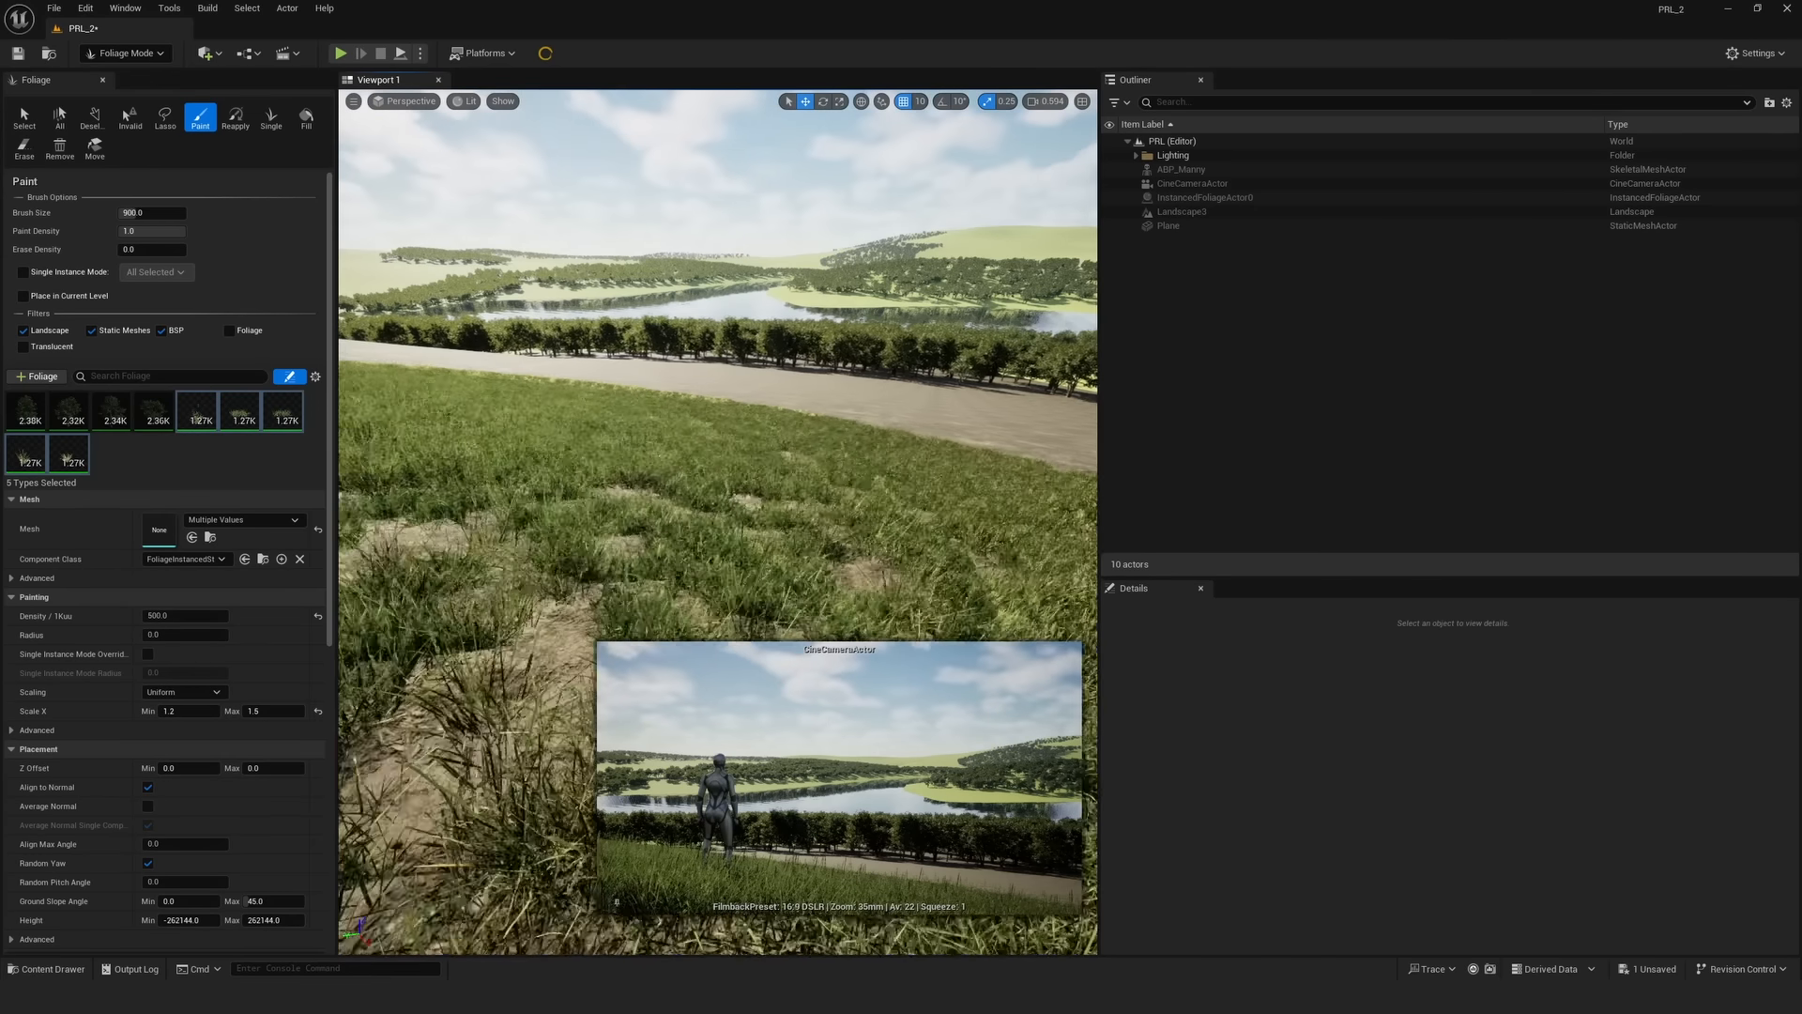
- Erase the existing grass of the five selected types from the foreground ground around the mannequin
right_drag(717, 422, 717, 544)
key(s)
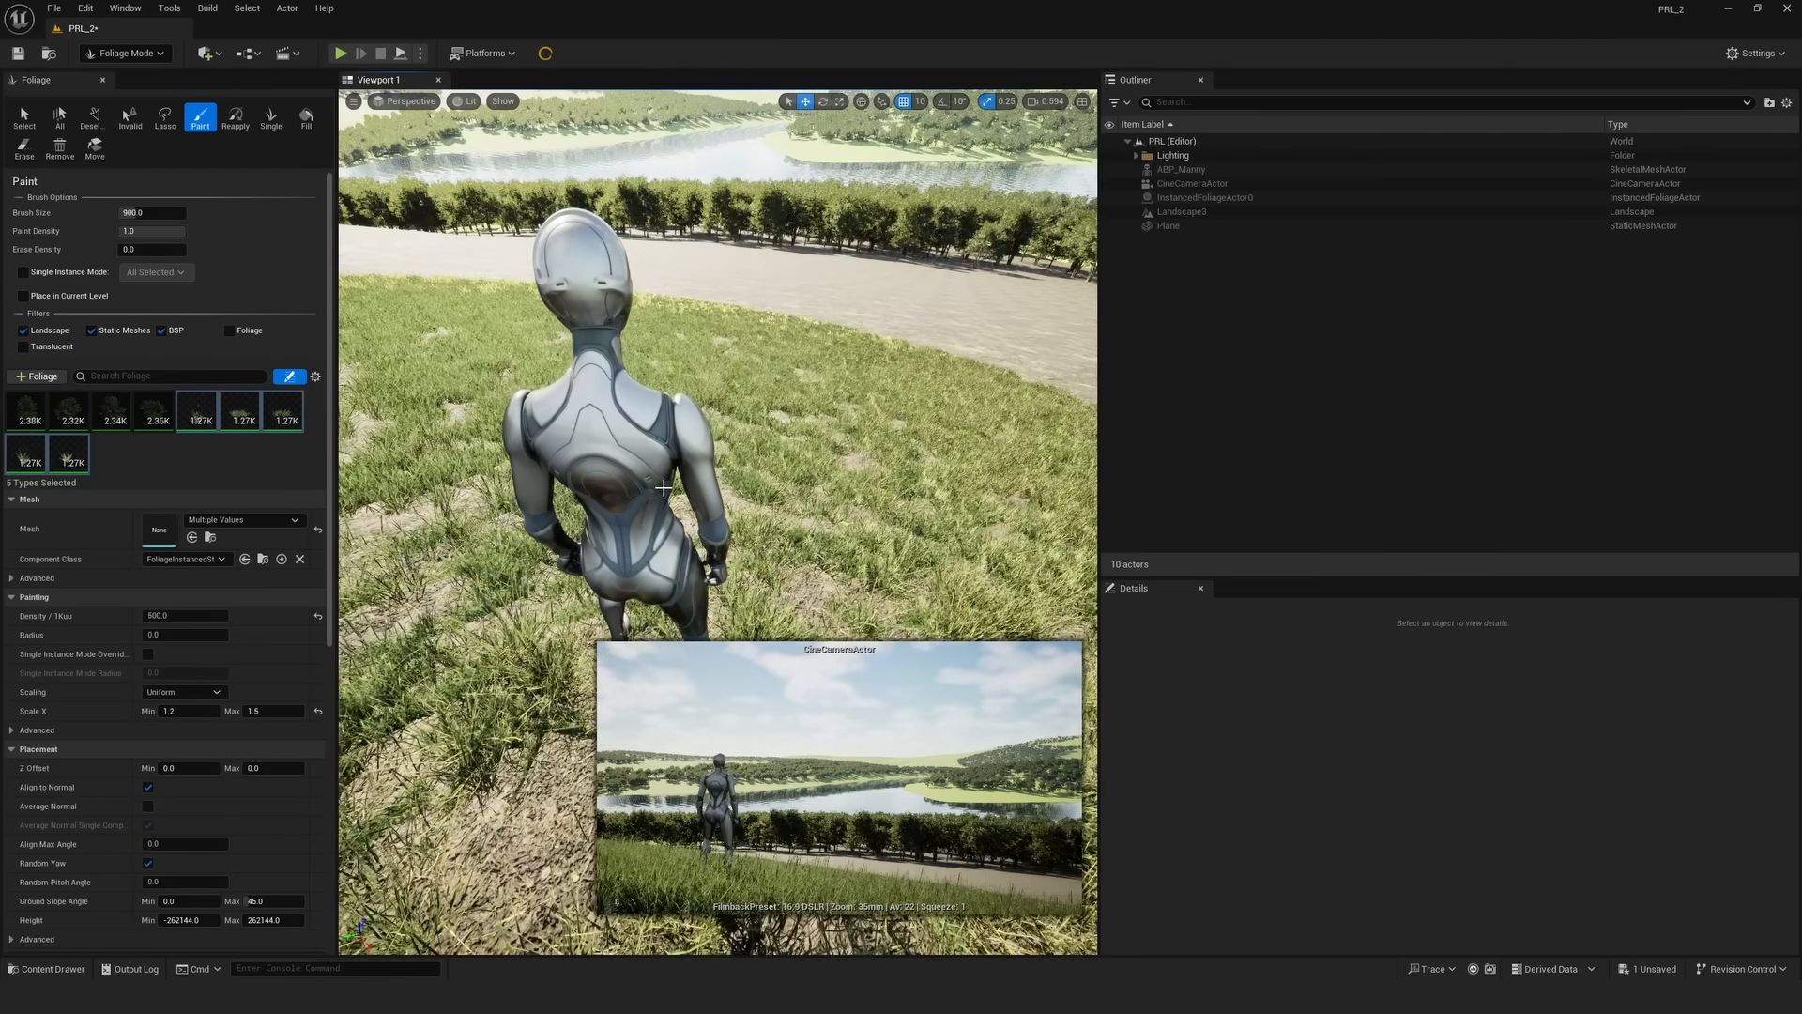
key(s)
right_drag(738, 457, 738, 499)
mouse_move(730, 462)
shift+mouse_down()
mouse_move(729, 447)
mouse_move(606, 465)
shift+mouse_up()
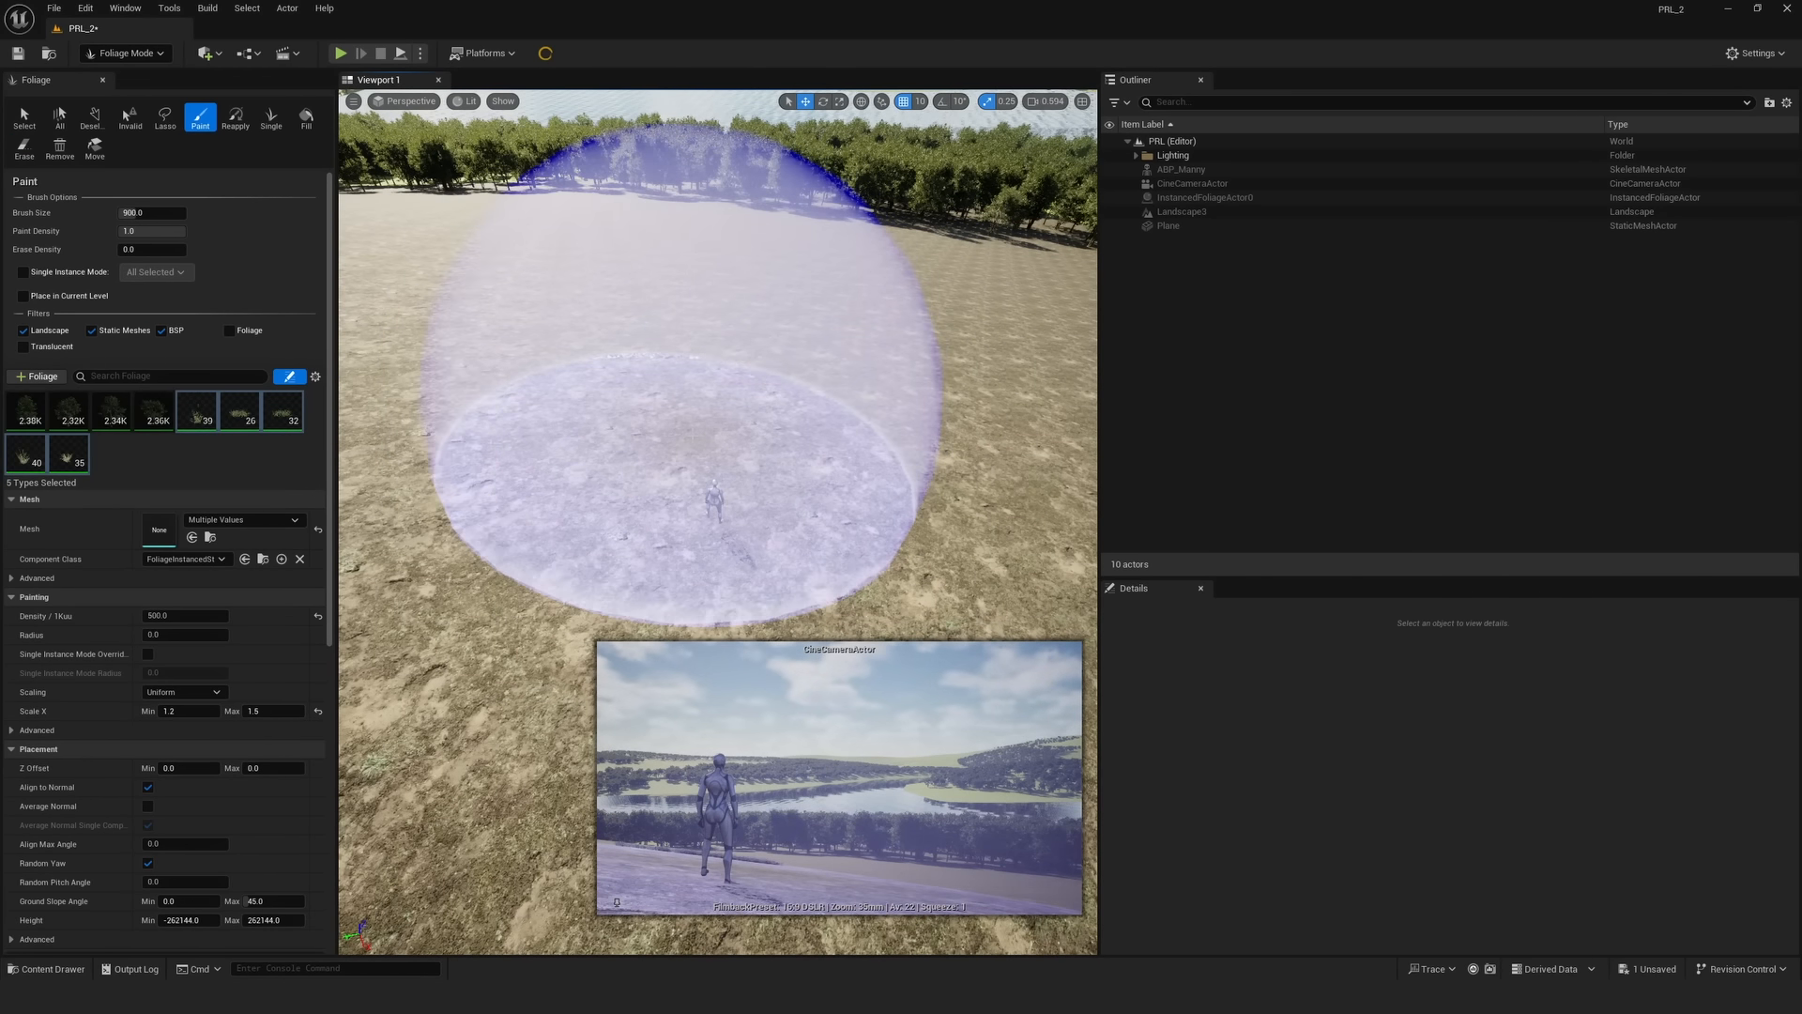
- Repaint the five grass types around the mannequin and across the foreground ground up to the riverside tree line
click(677, 462)
key(e)
mouse_move(873, 378)
right_down()
mouse_move(873, 450)
mouse_move(824, 392)
right_up()
mouse_move(814, 383)
mouse_down()
mouse_move(821, 167)
mouse_move(685, 161)
mouse_move(423, 193)
mouse_move(595, 241)
mouse_move(563, 394)
mouse_up()
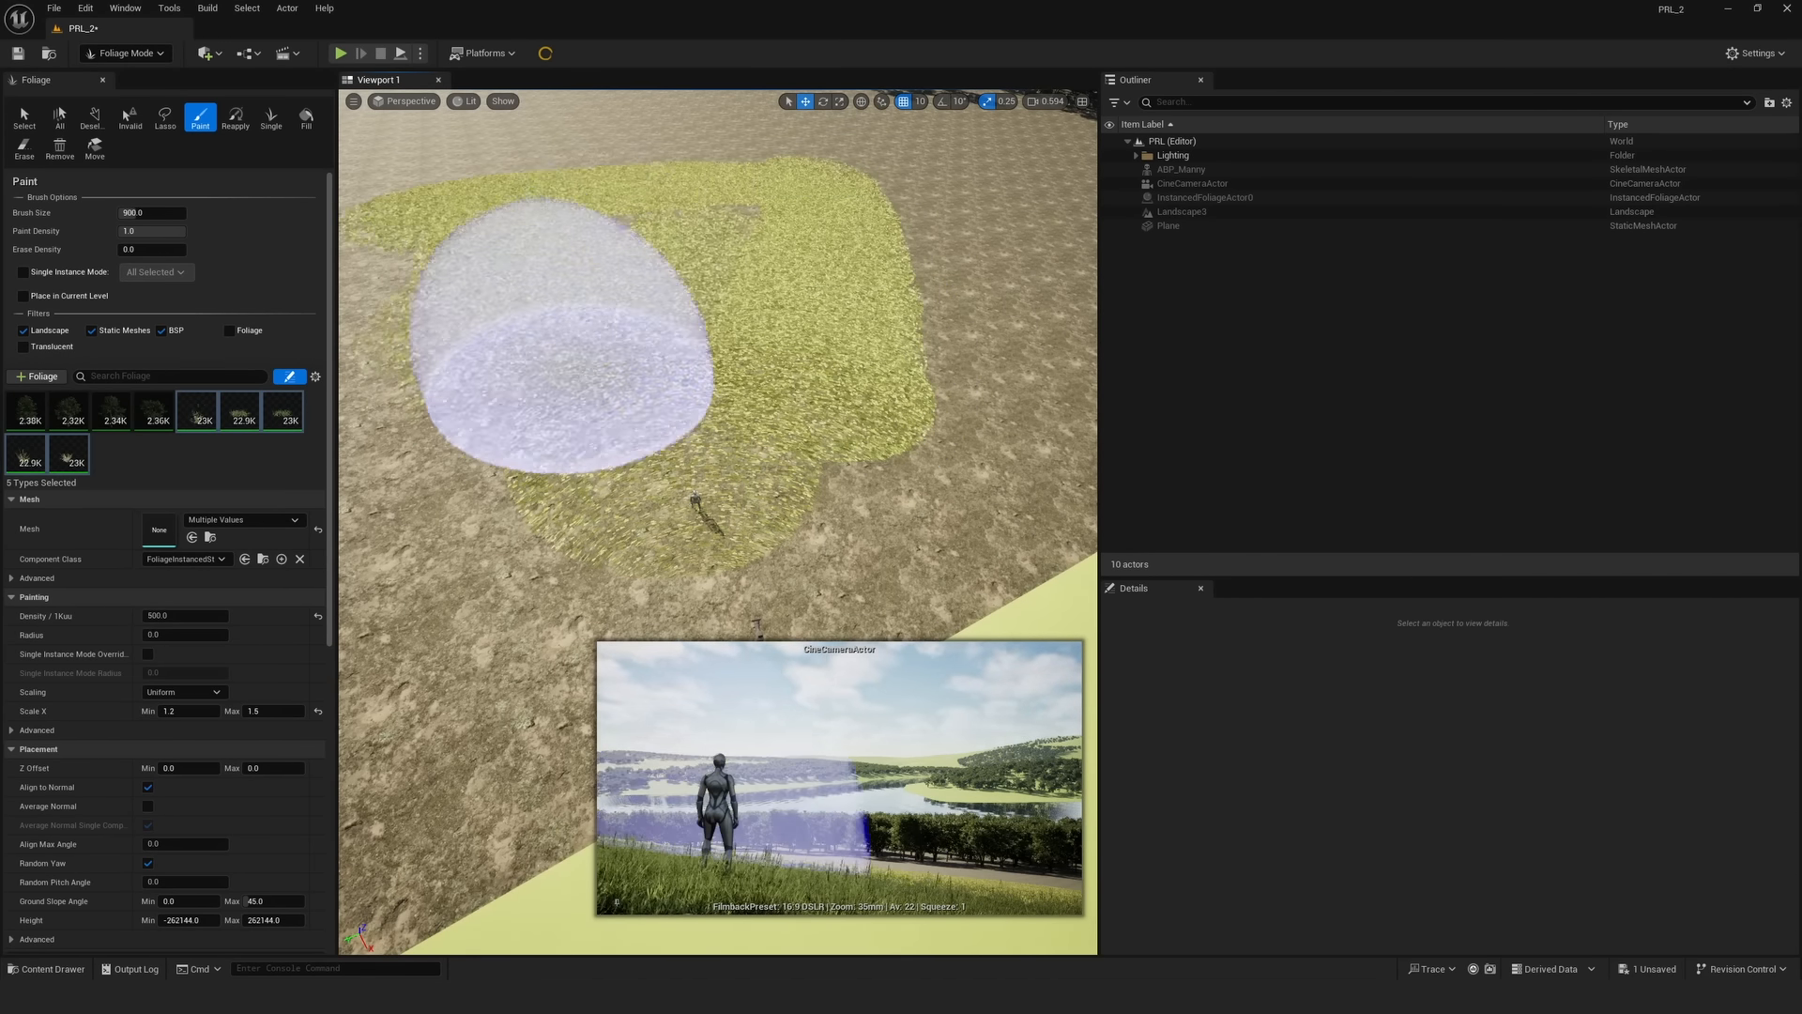
right_drag(825, 357, 825, 281)
mouse_move(825, 358)
mouse_down()
mouse_move(797, 301)
mouse_move(499, 293)
mouse_move(863, 330)
mouse_move(595, 281)
mouse_move(651, 290)
mouse_move(664, 336)
mouse_move(775, 328)
mouse_move(619, 286)
mouse_move(744, 402)
mouse_move(917, 334)
mouse_move(941, 387)
mouse_move(744, 310)
mouse_up()
key(w)
mouse_move(761, 310)
right_down()
mouse_move(761, 366)
mouse_move(761, 309)
right_up()
scroll(761, 310, up, 6)
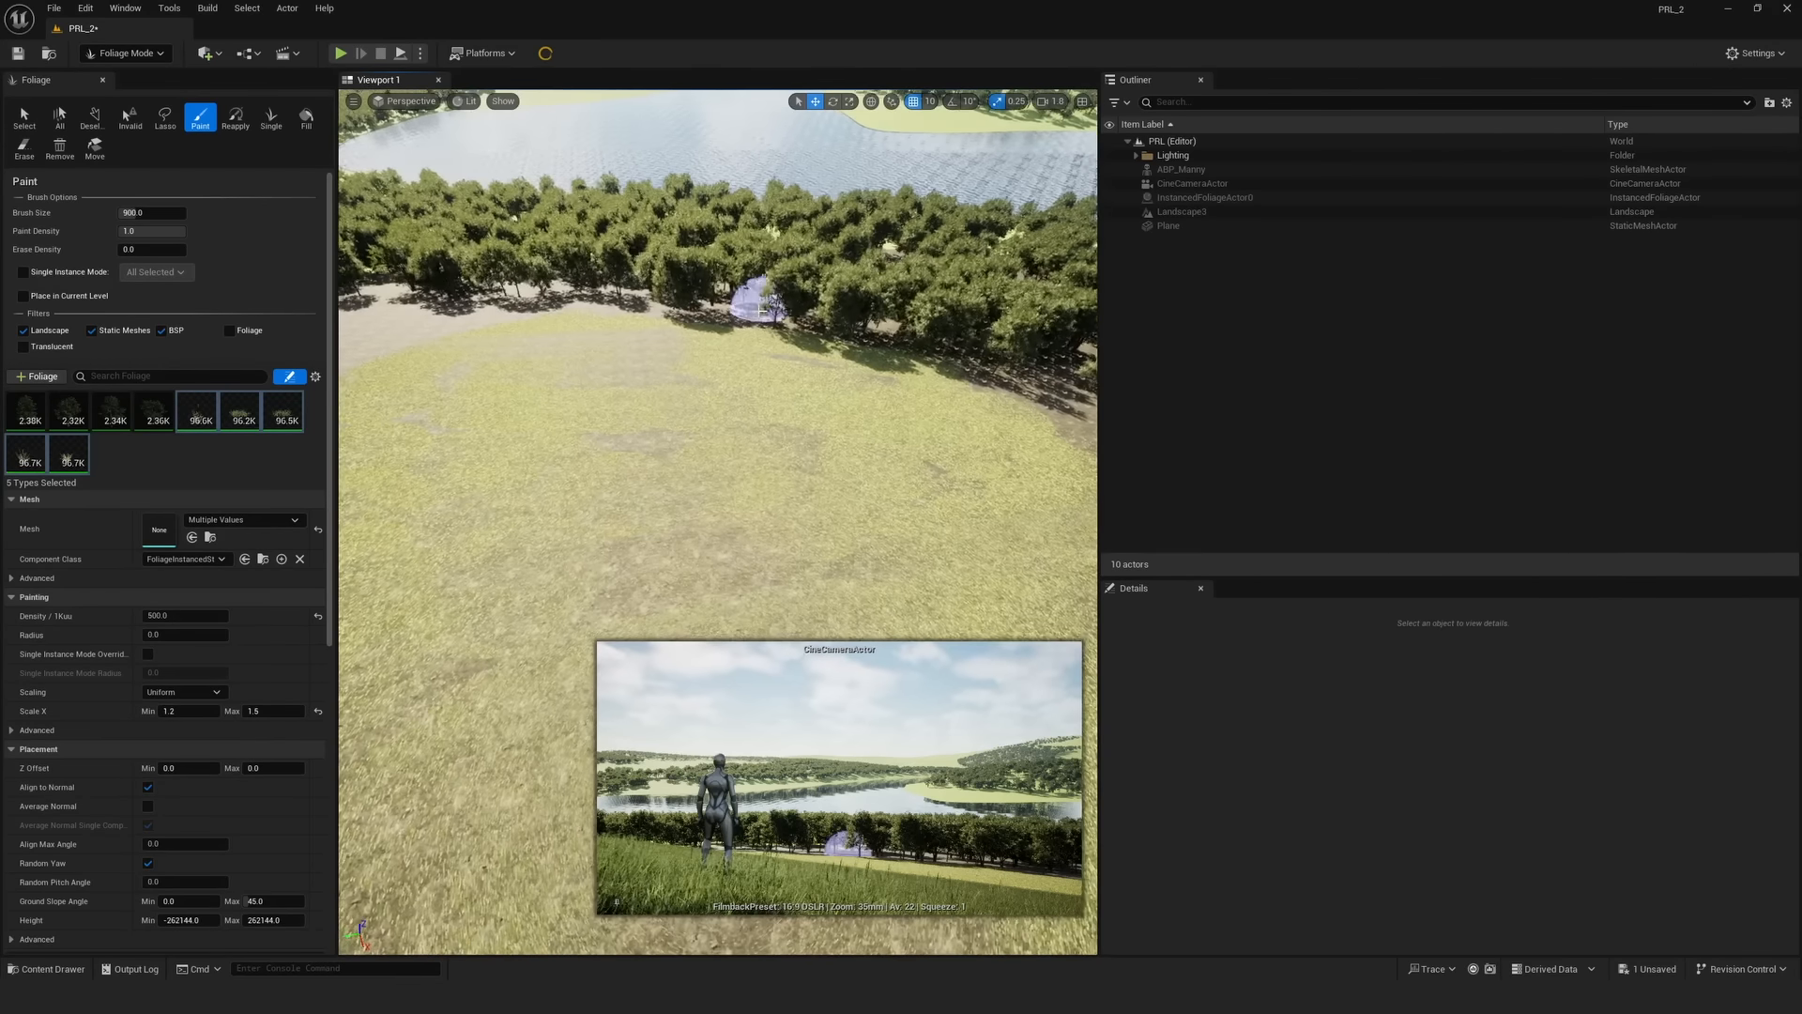
- Return to Selection mode, pilot the CineCameraActor and preview its shot in the Path Tracing view mode
click(142, 54)
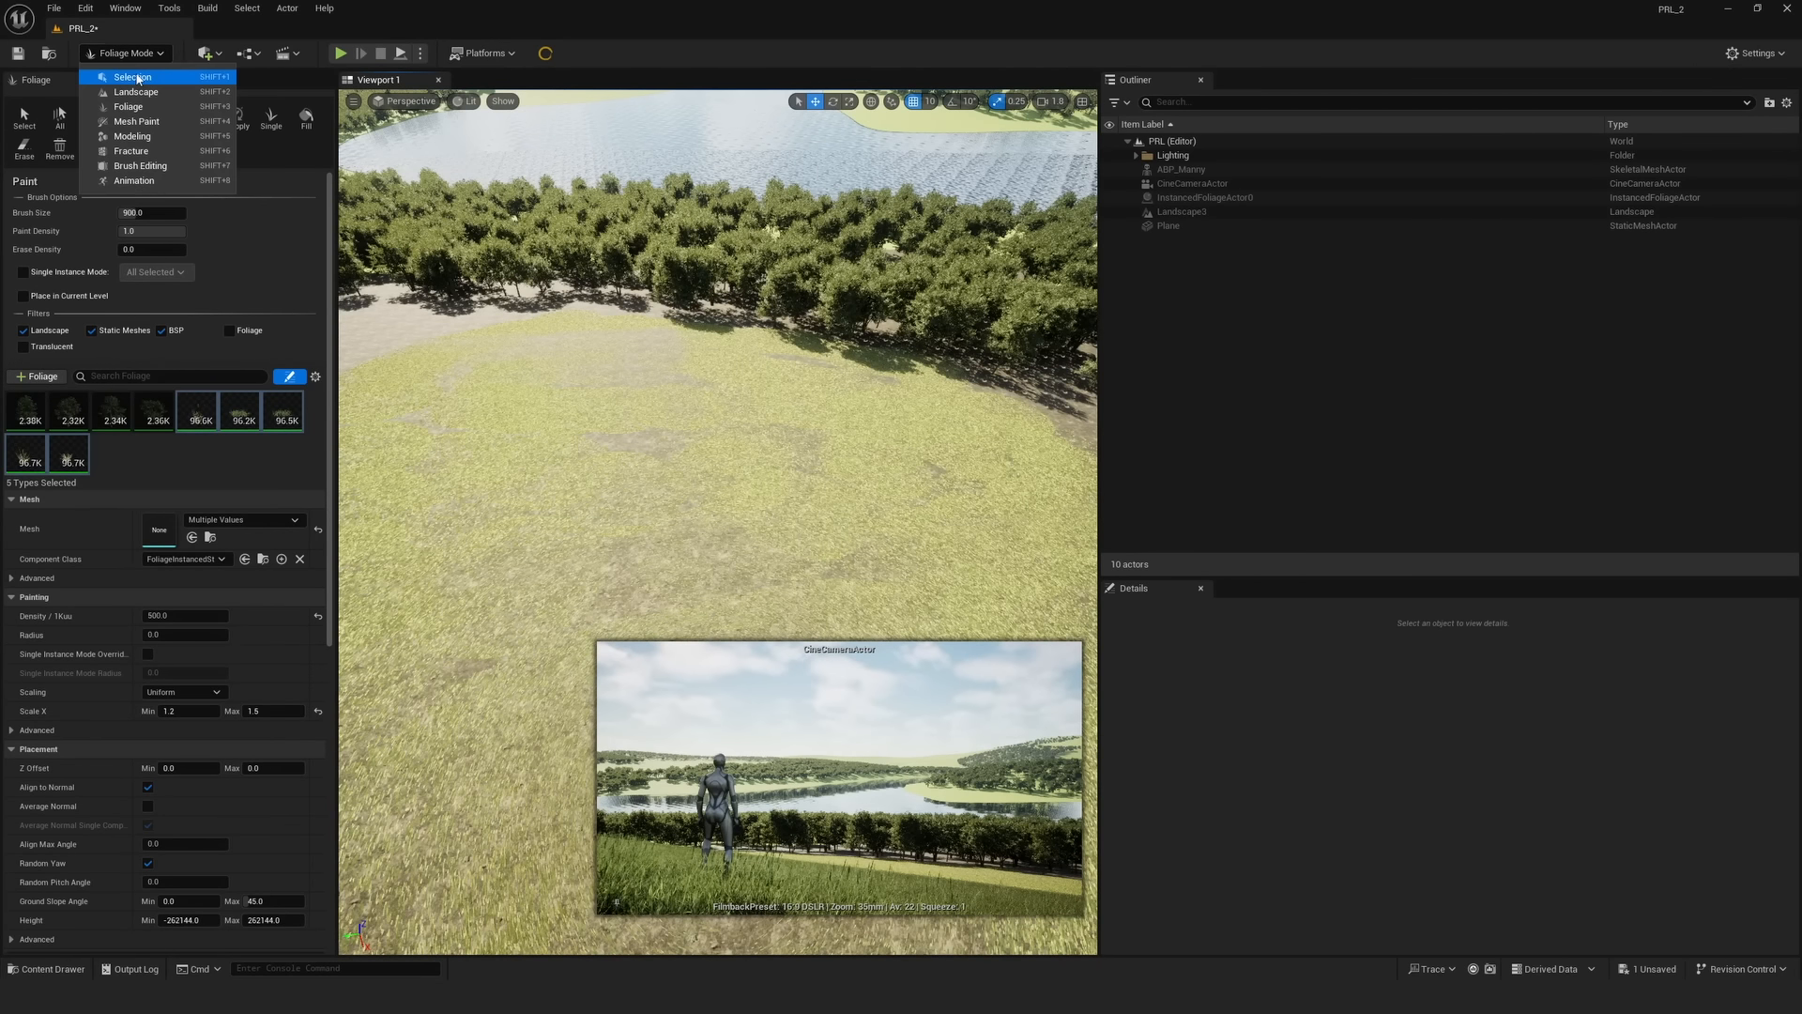
click(137, 79)
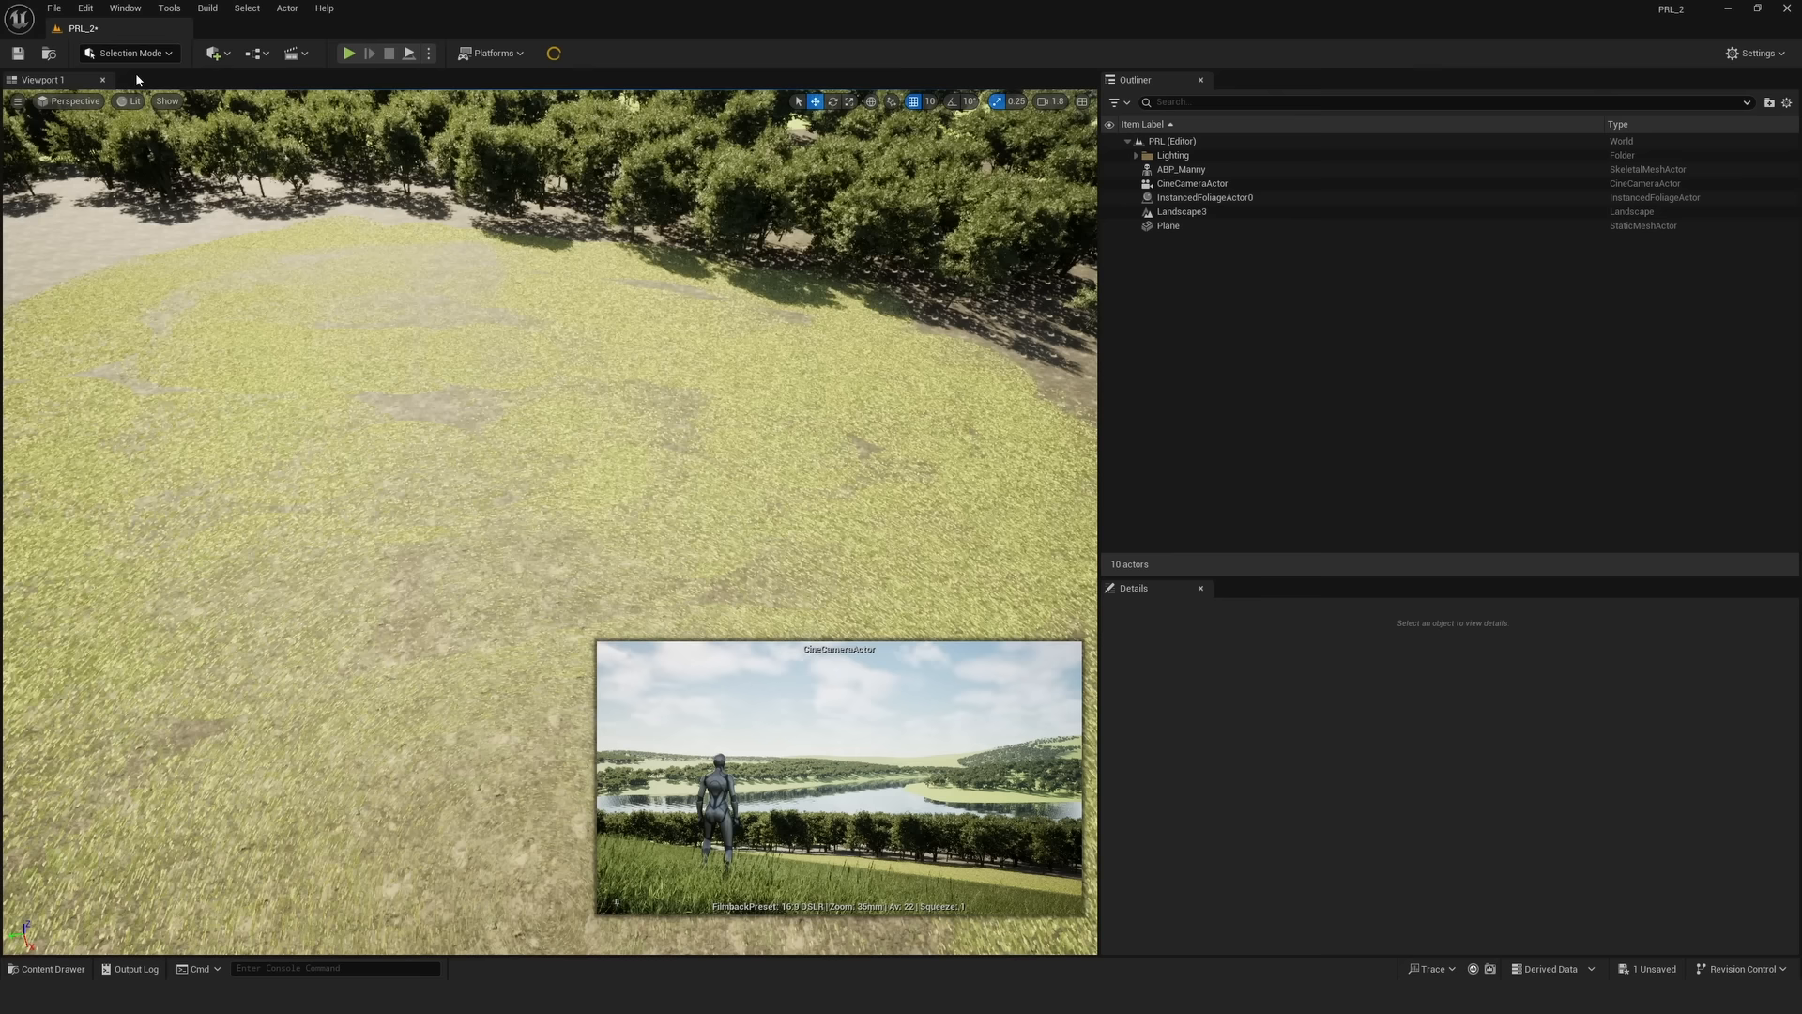
right_click(1177, 184)
click(1220, 350)
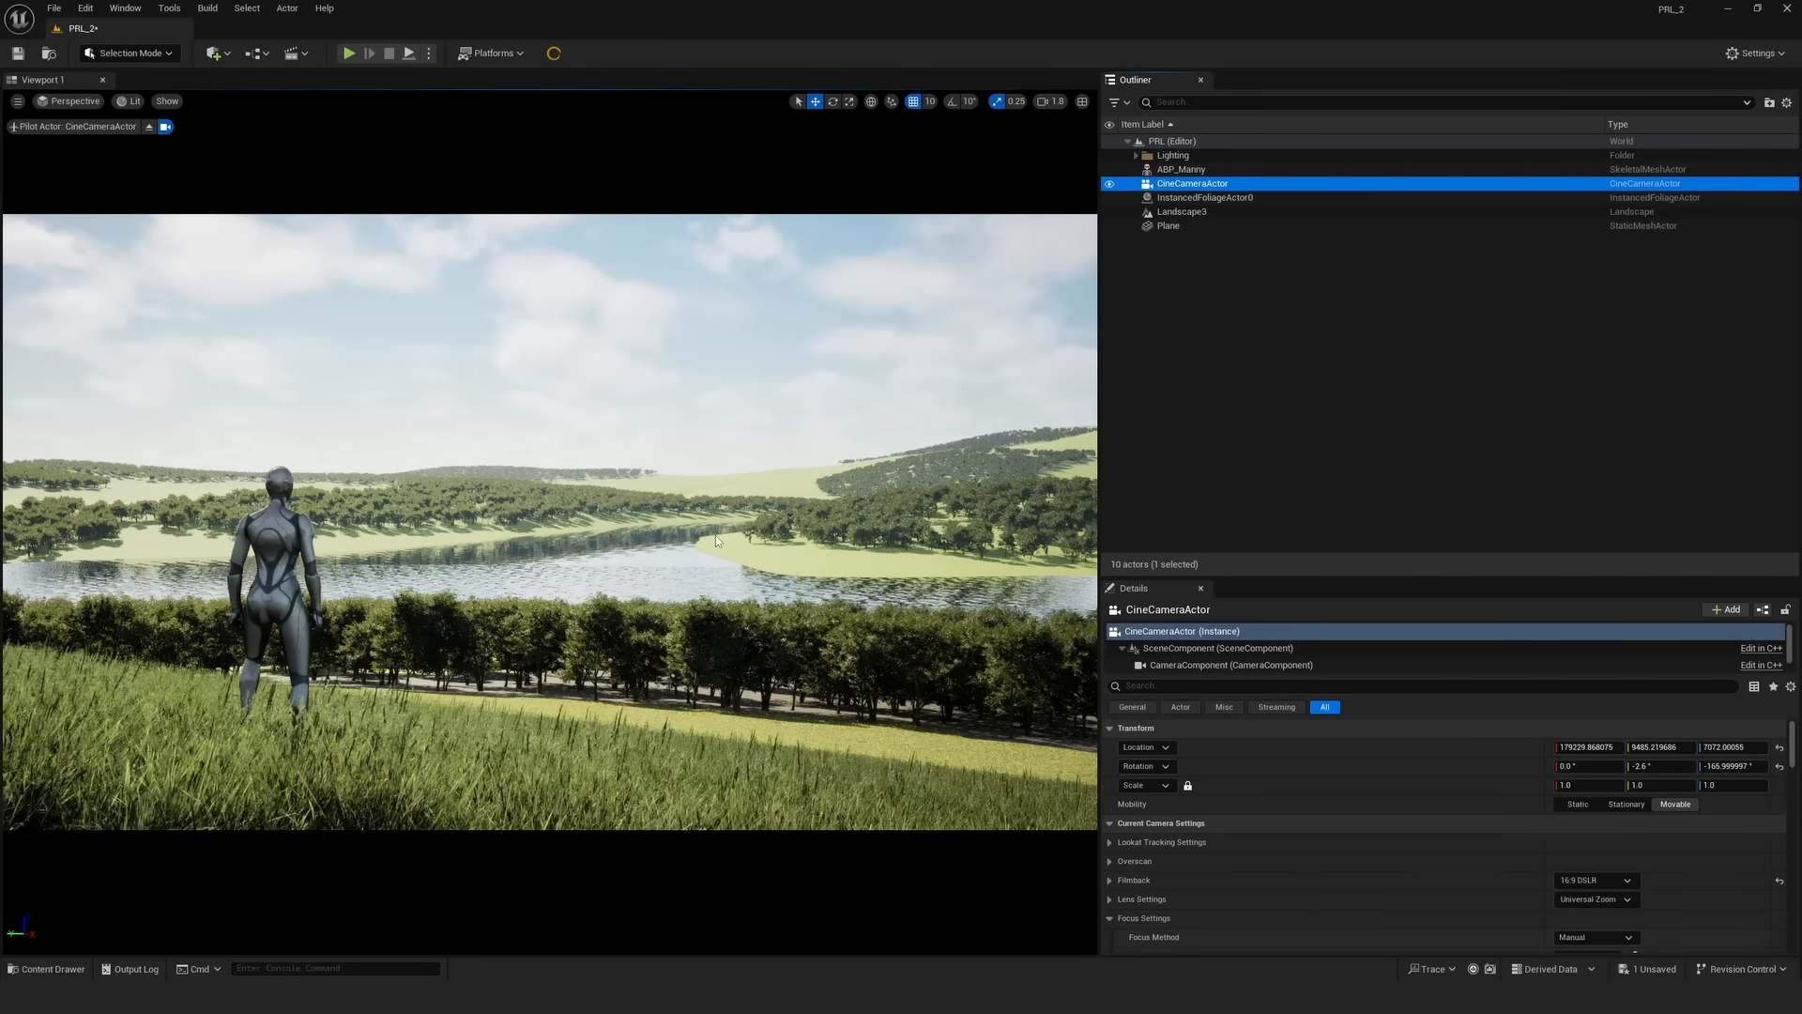
click(135, 102)
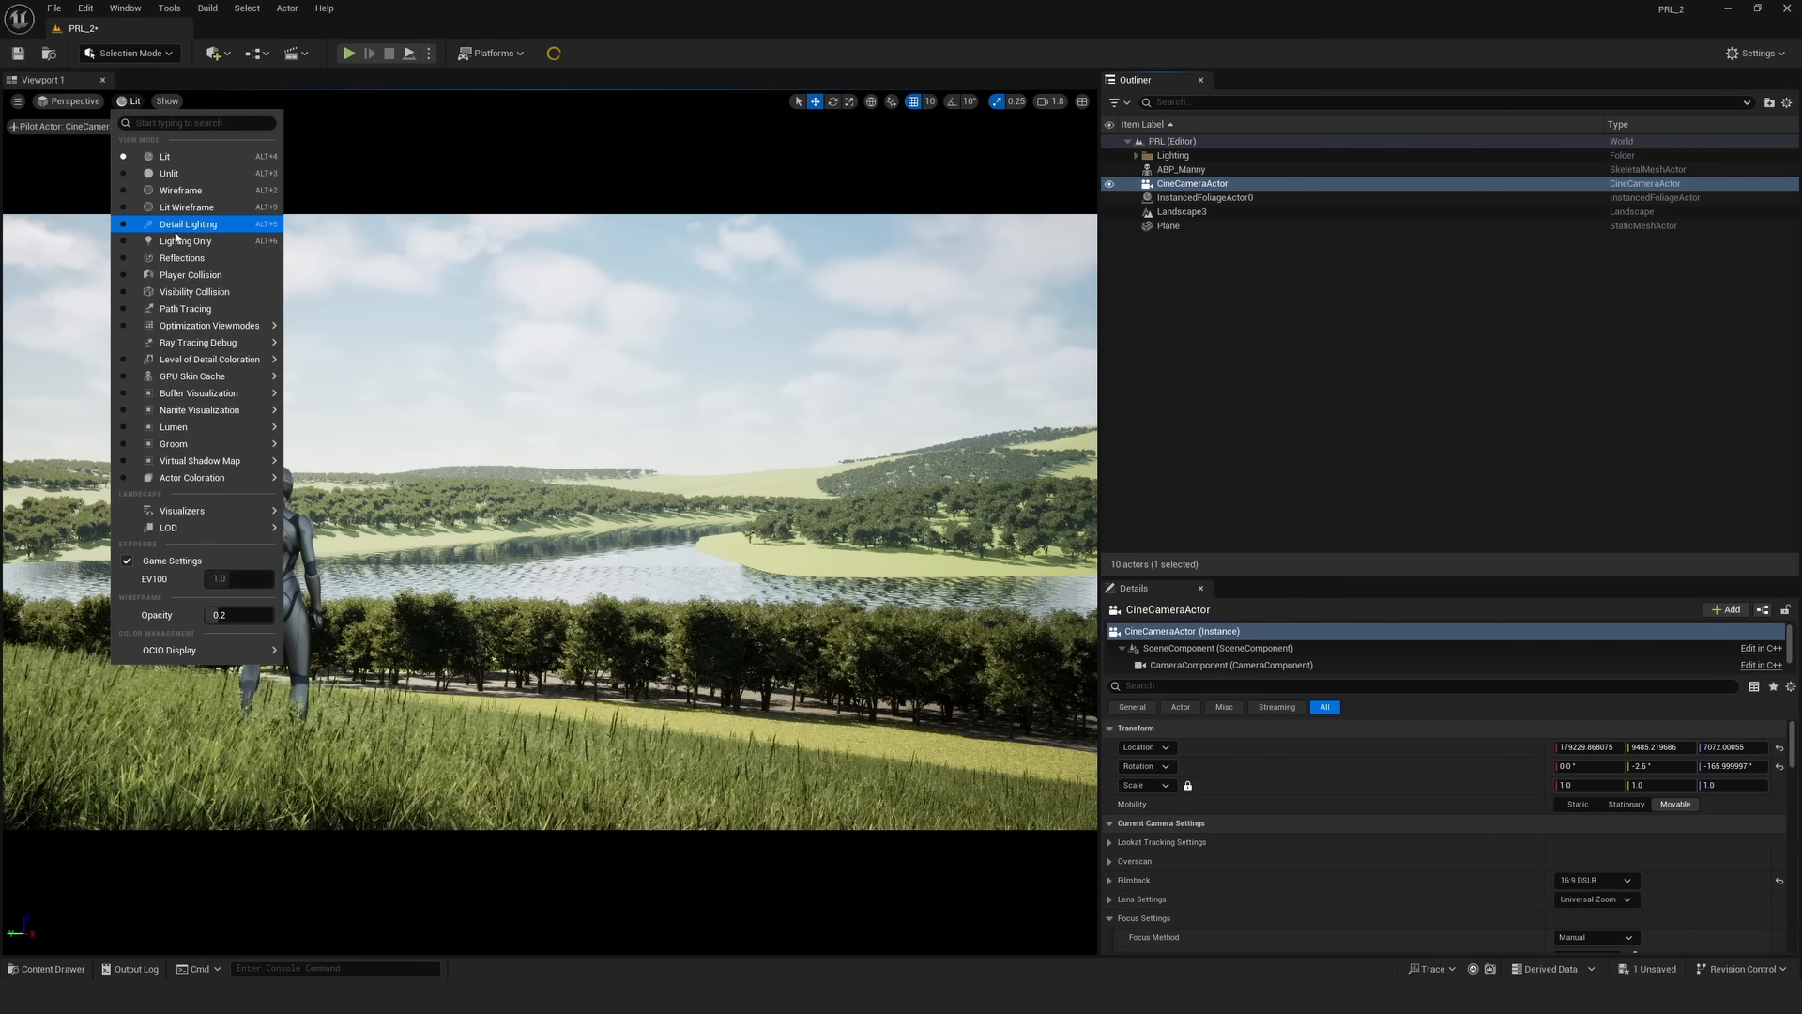
click(184, 308)
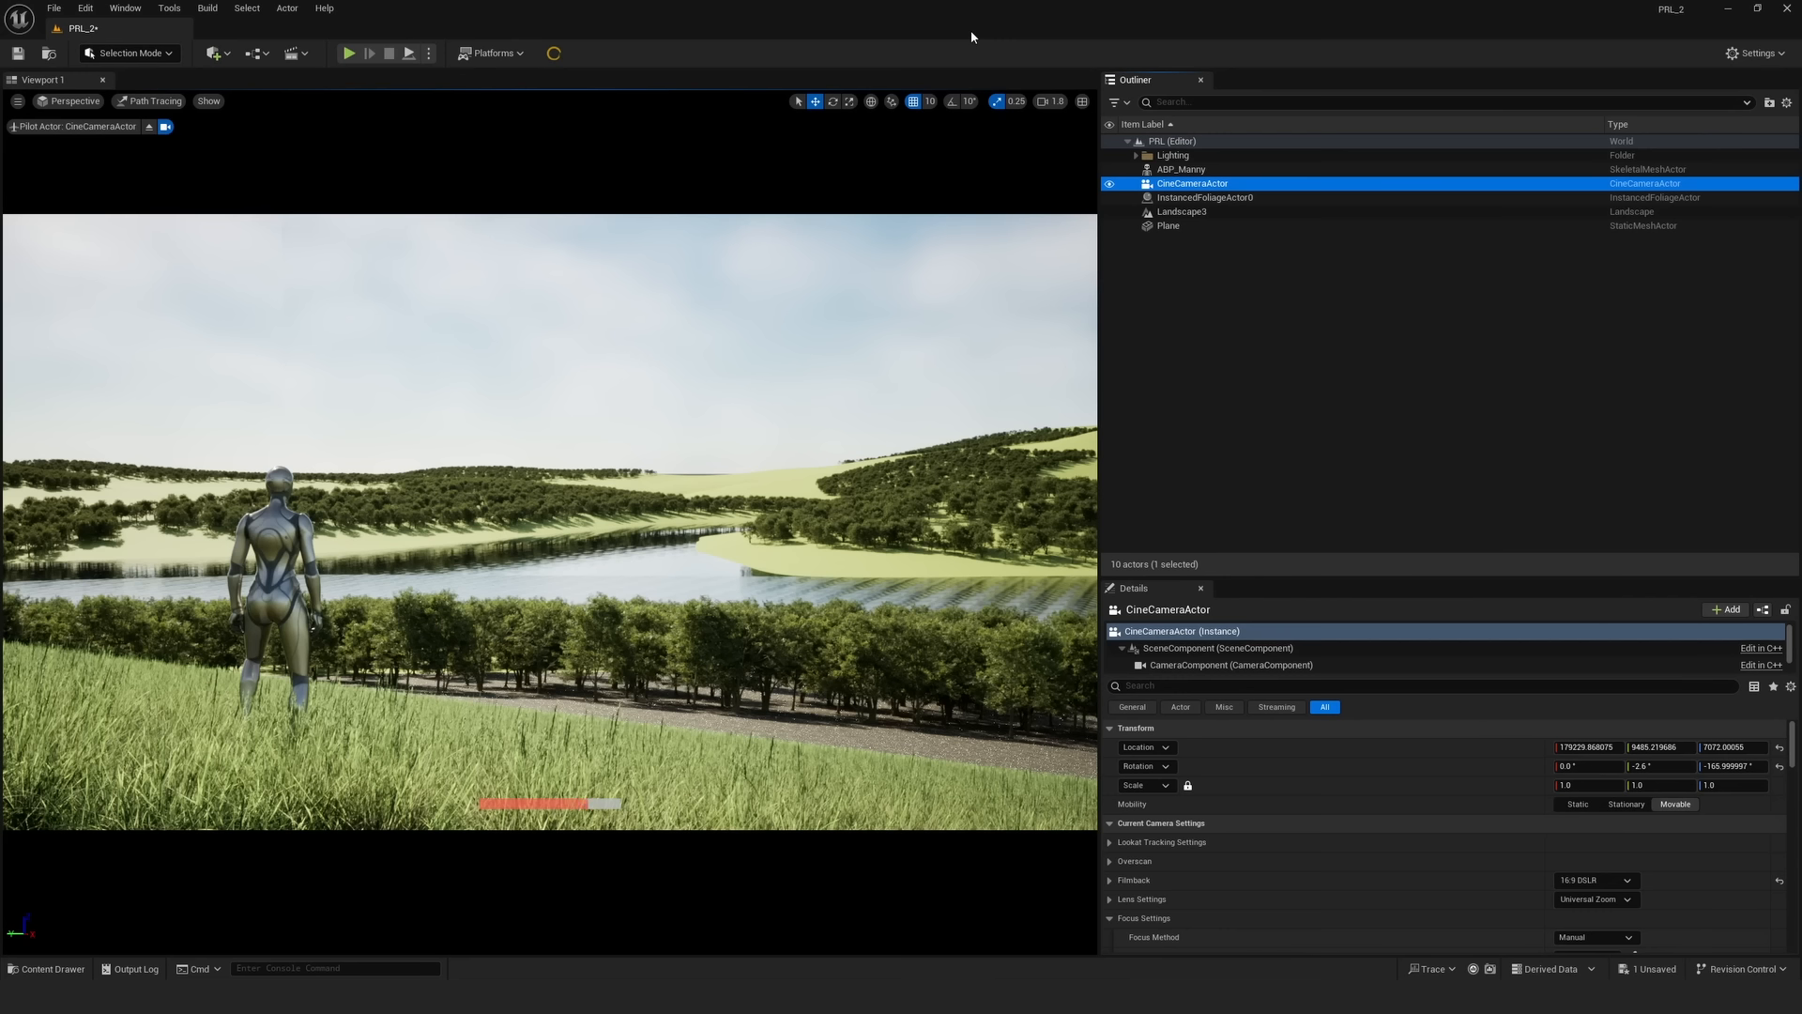
- Run the console command r.Raytracing.Geometry.InstancedStaticMeshes.Culling 0 to disable ray tracing culling of foliage instances
click(315, 968)
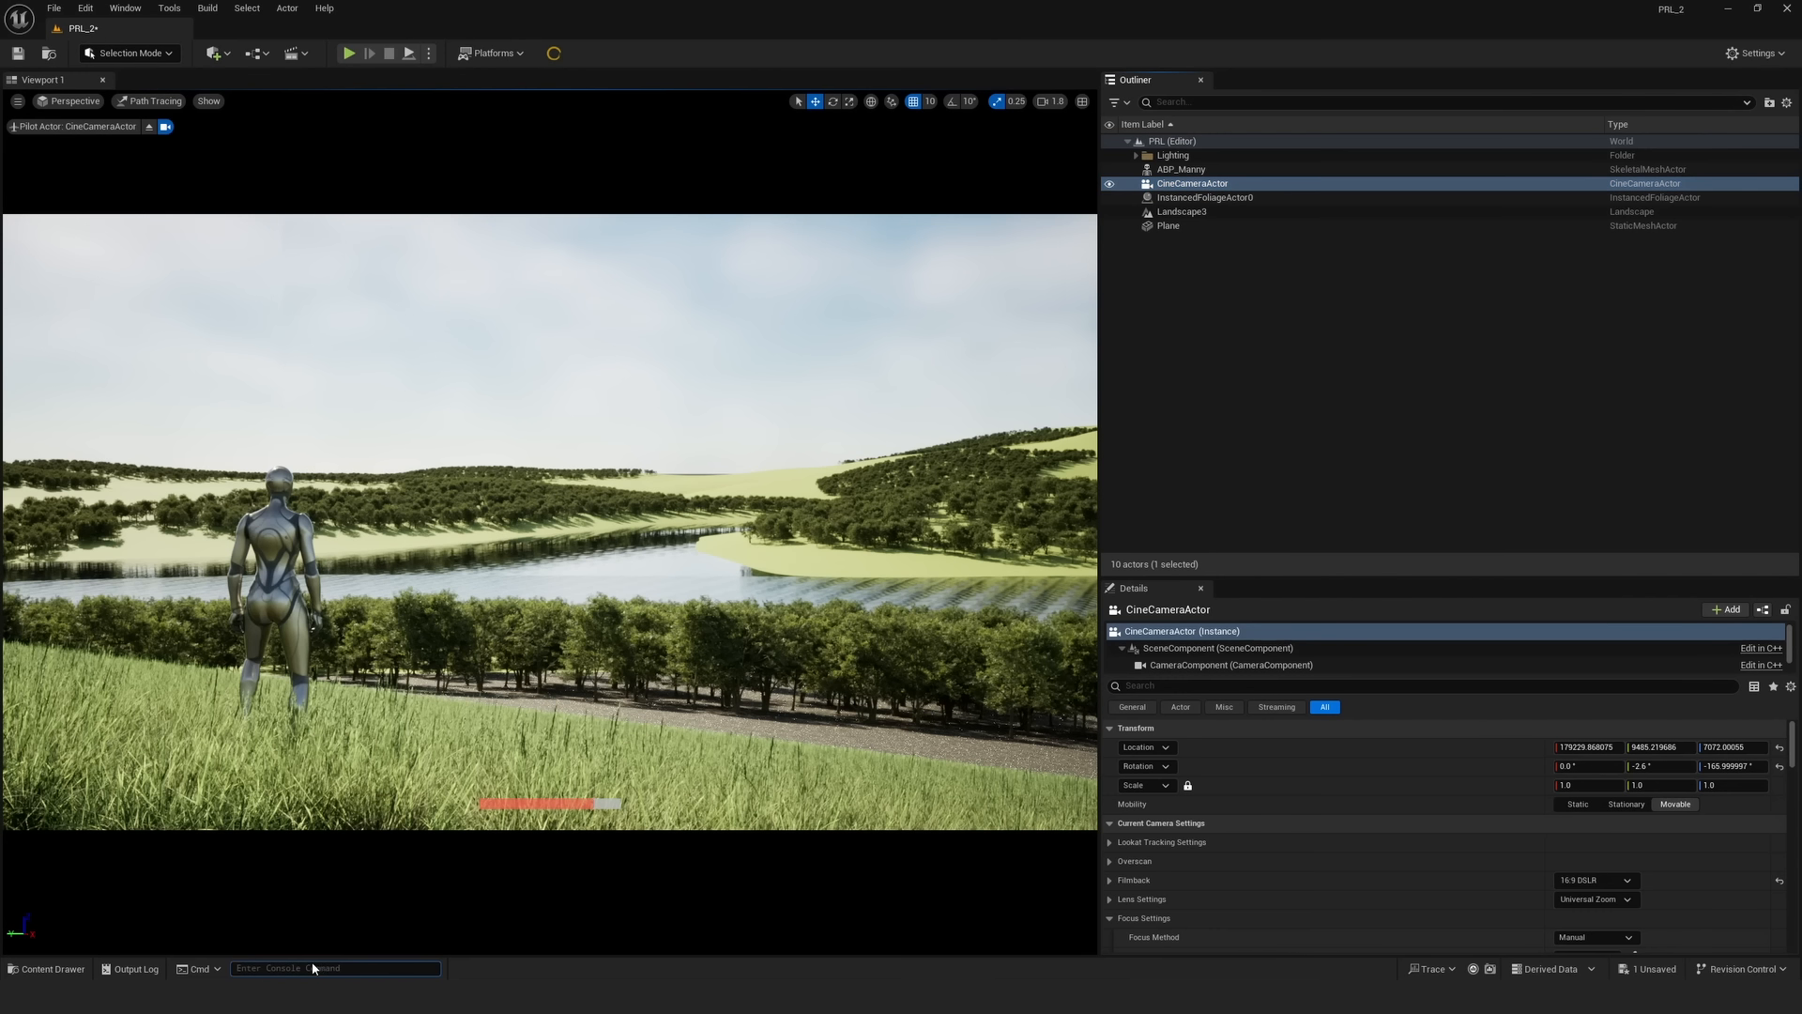
text(r.Raytracing.Geometry.InstancedStaticMeshes.Culling 0)
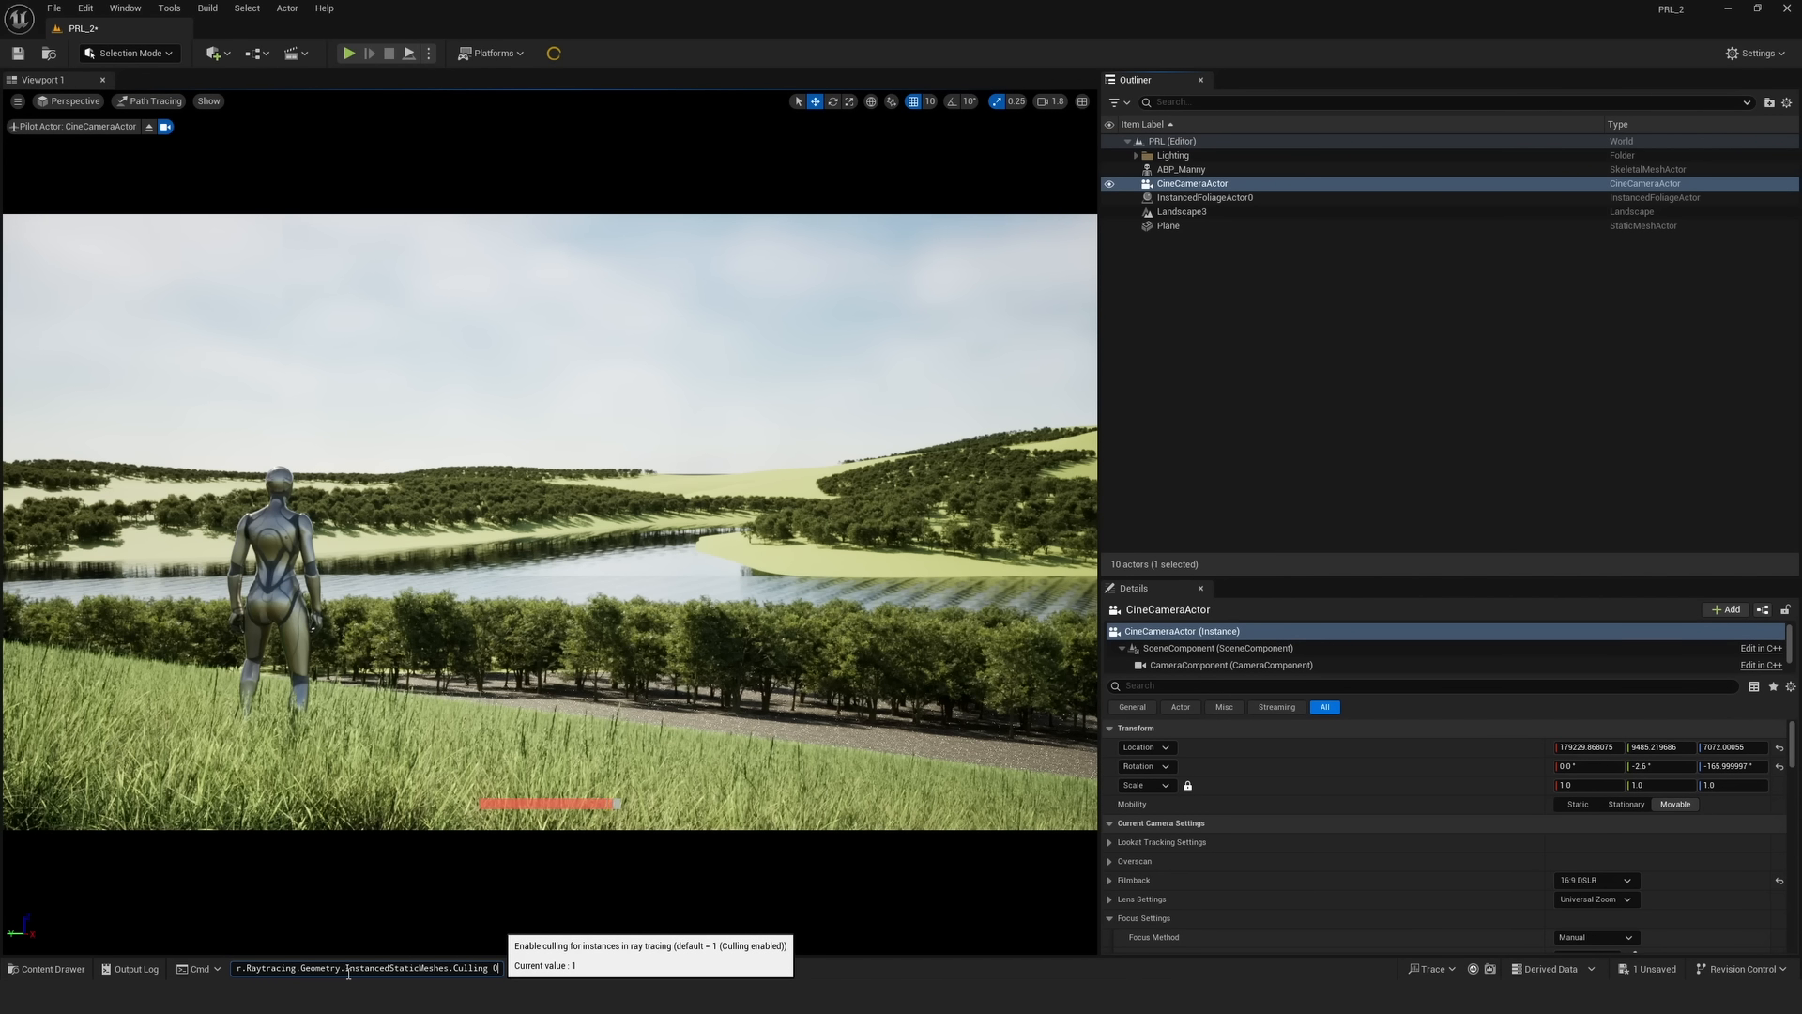
key(Return)
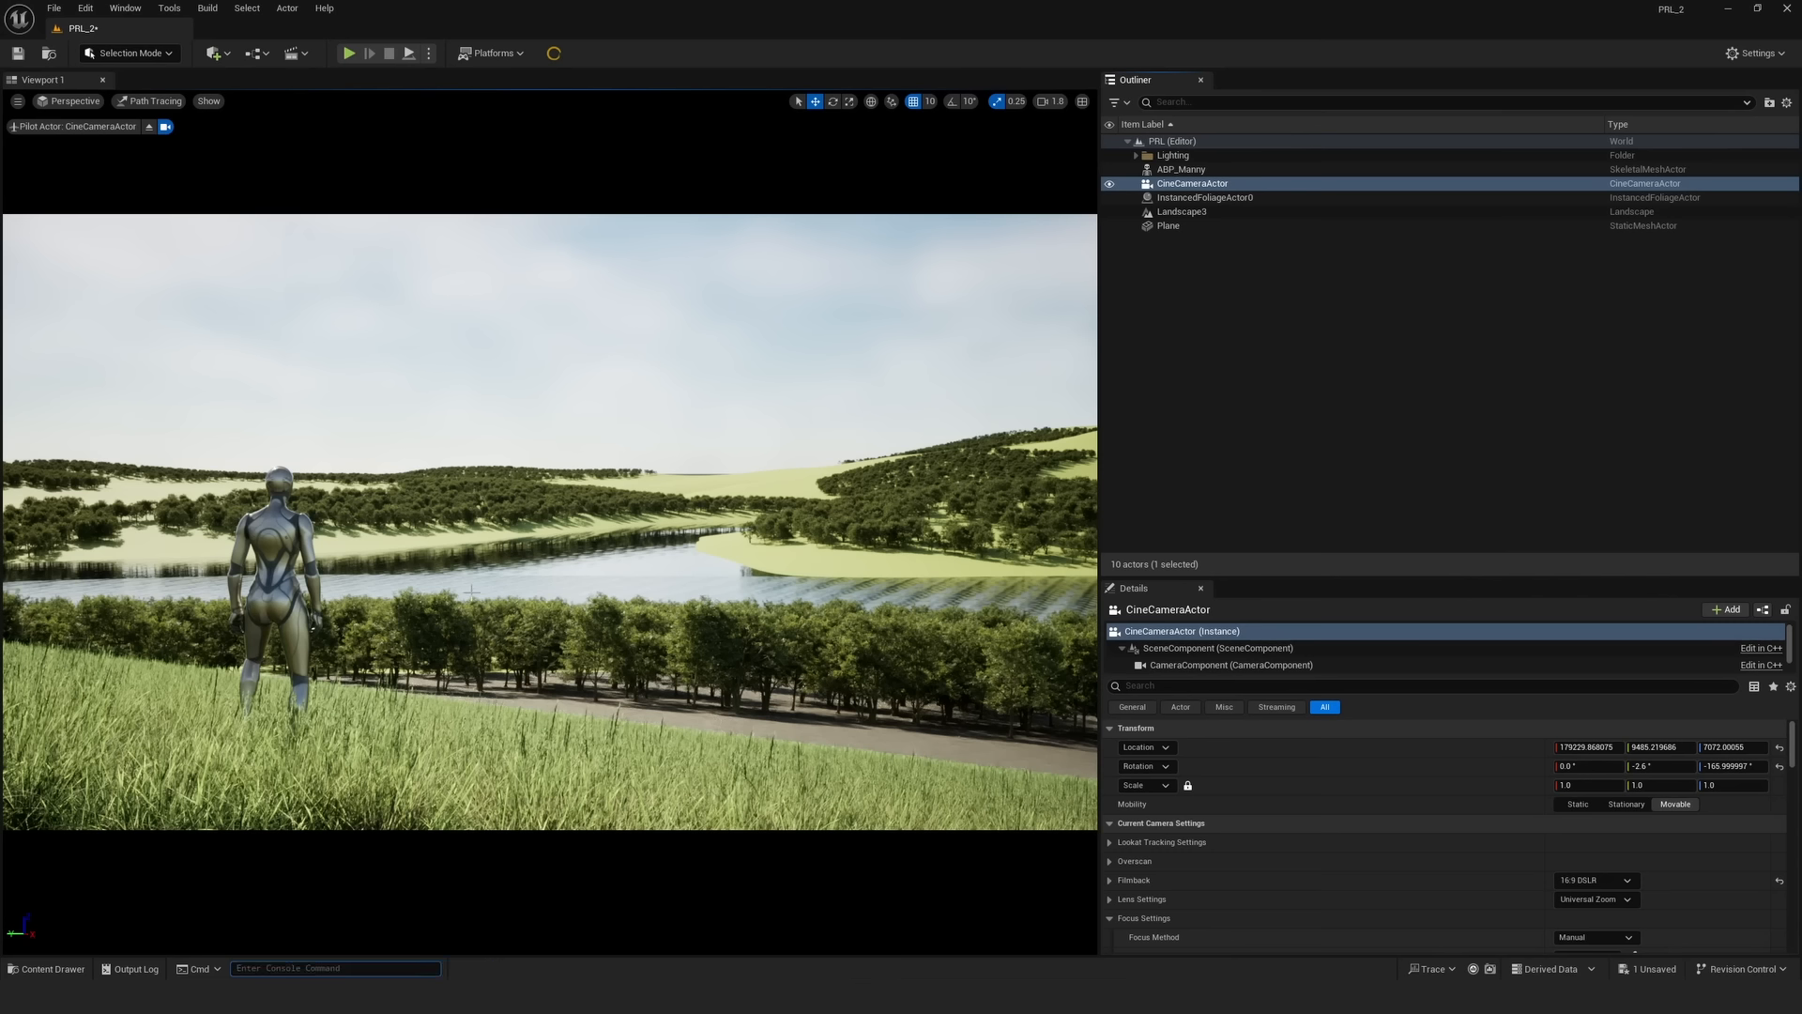
- Nudge the piloted cine camera forward and slightly back, and return to the free Lit view above the painted grass
scroll(550, 522, down, 3)
key(w)
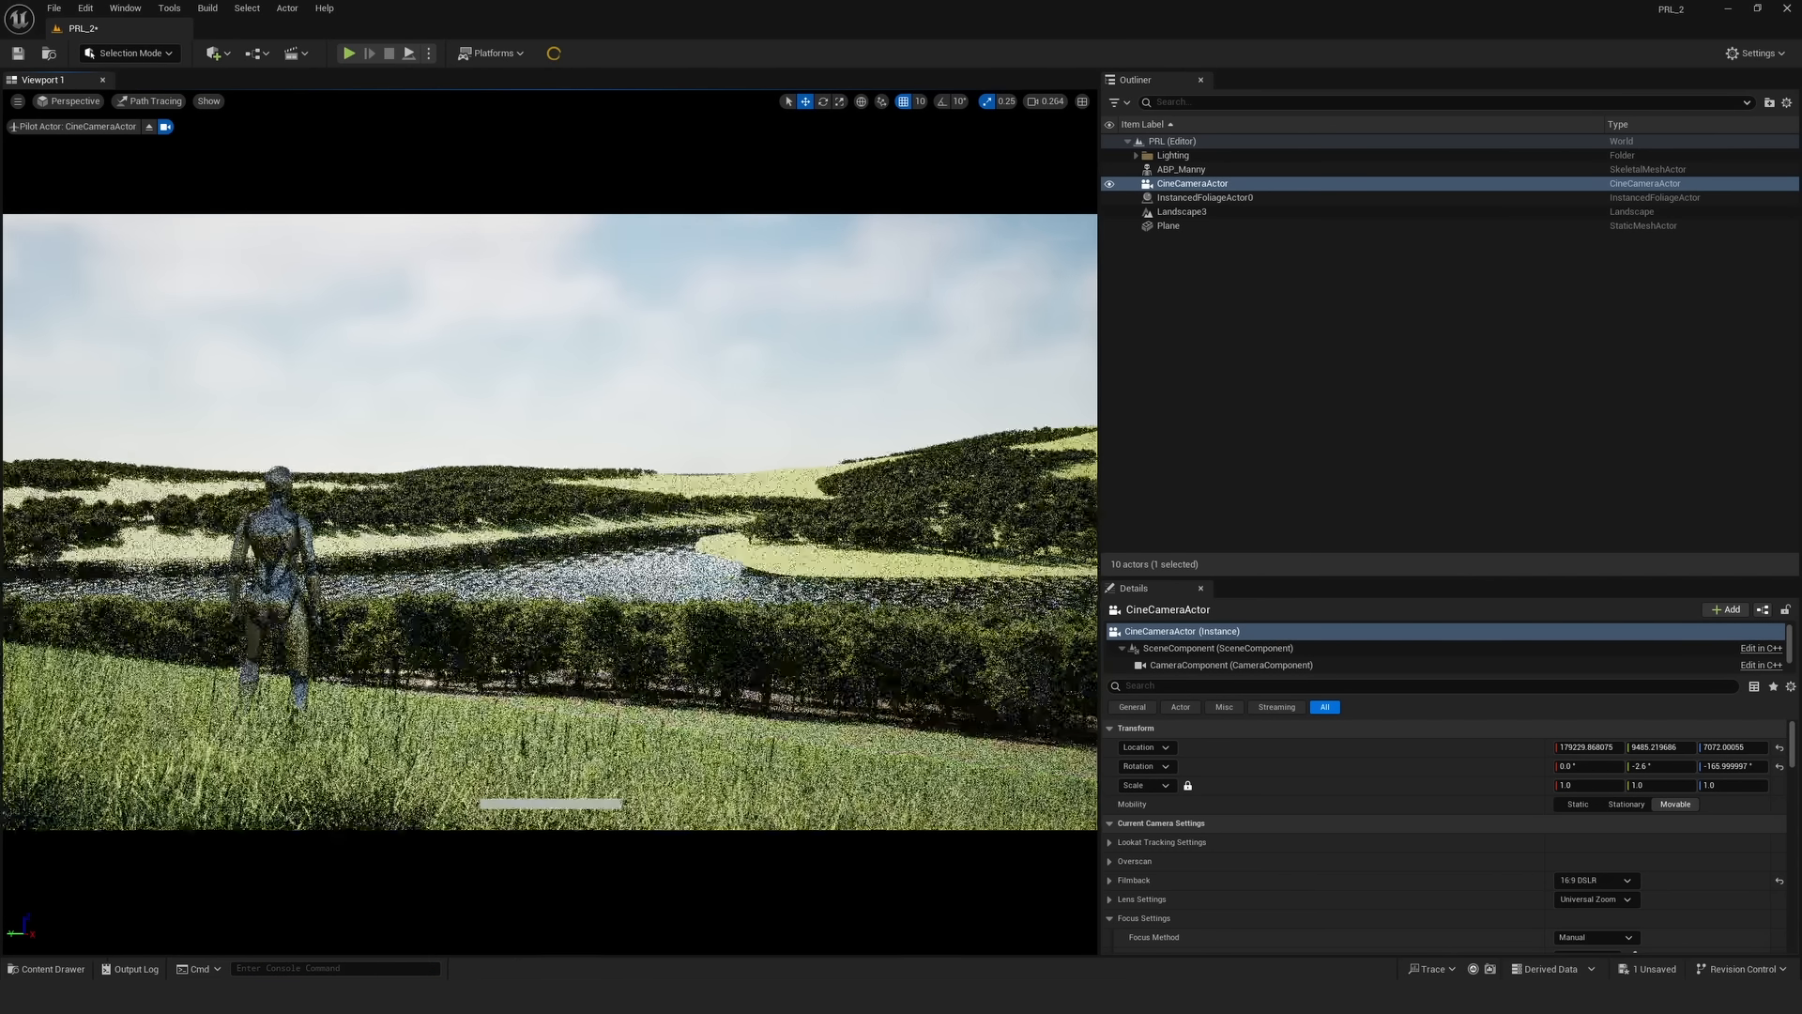
key(s)
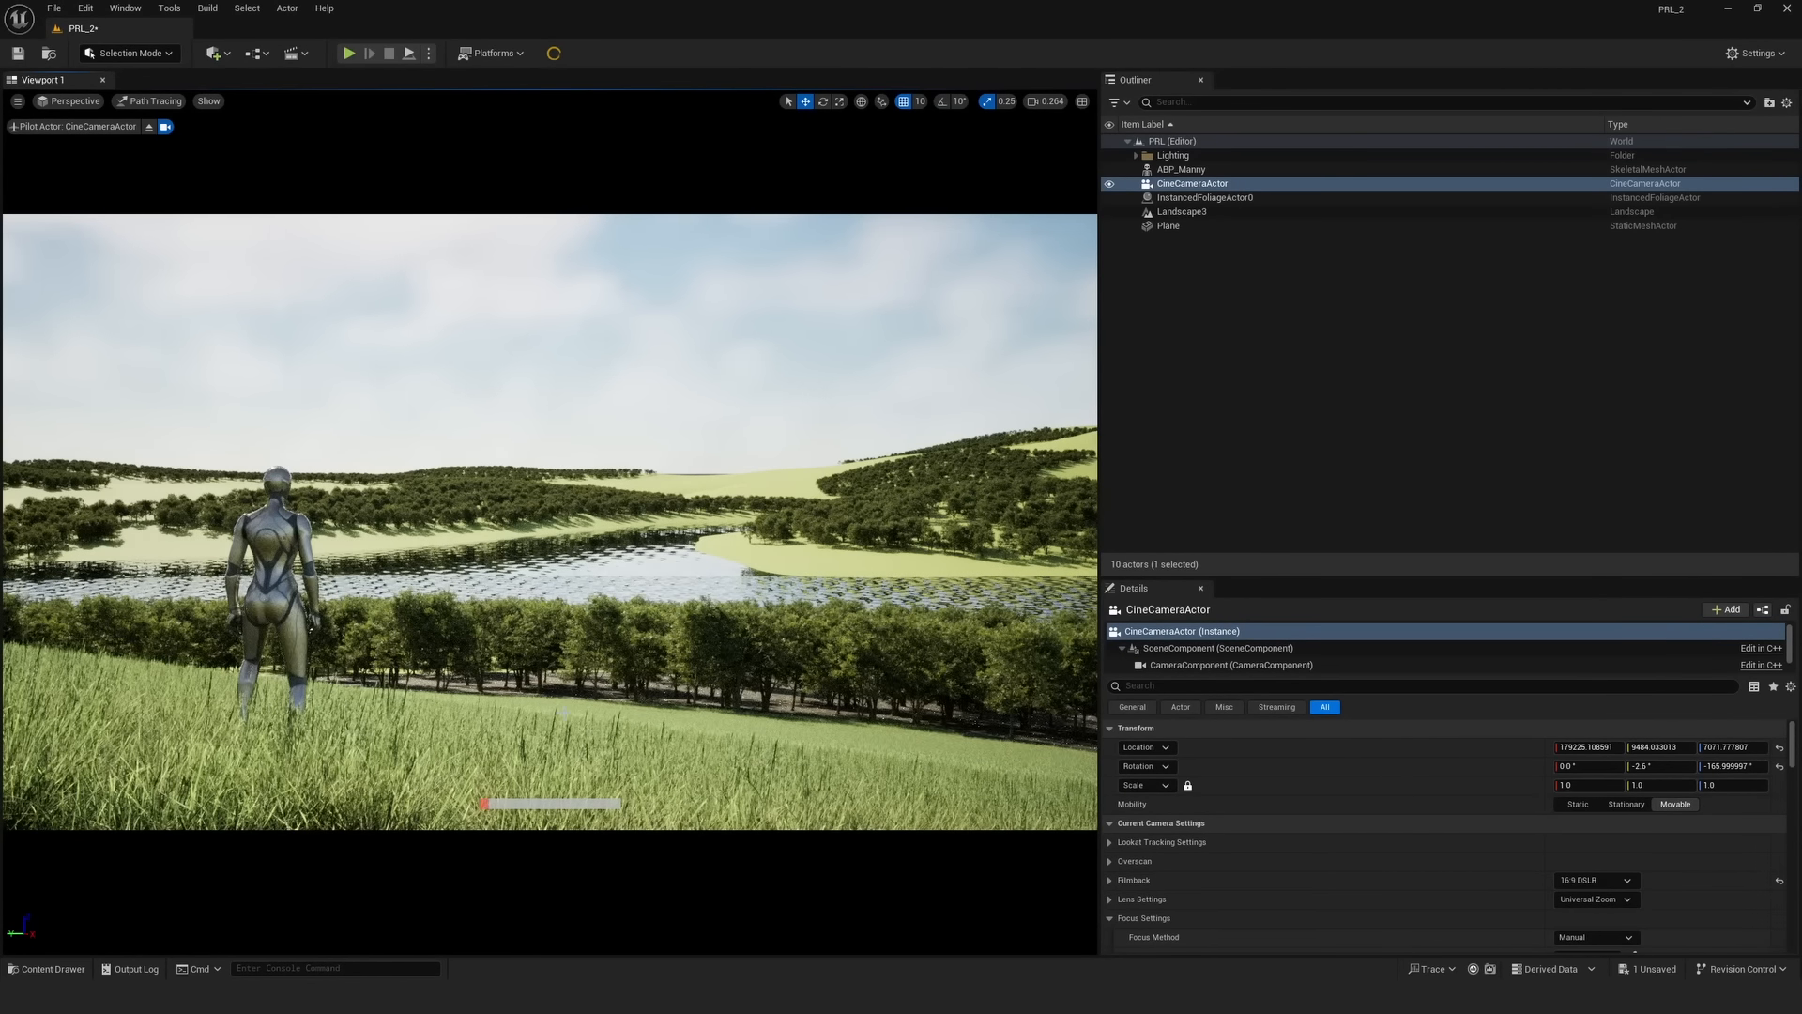
key(s)
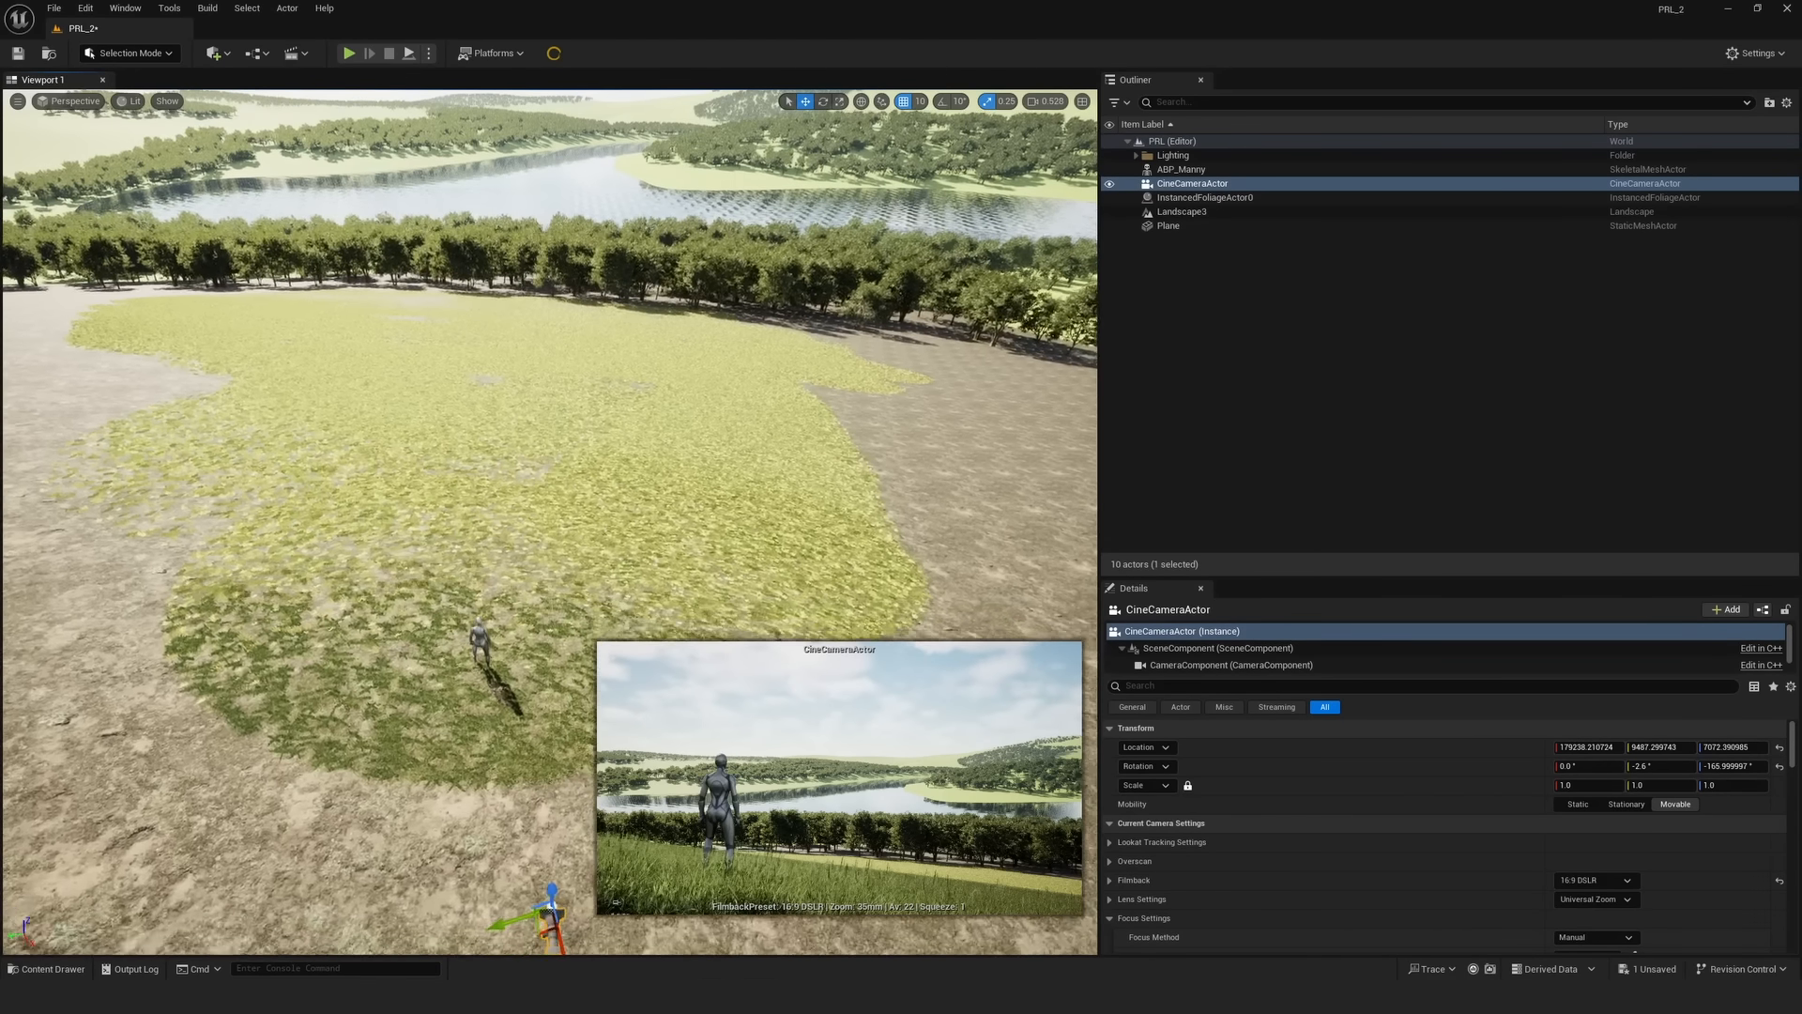
key(q)
key(w)
key(q)
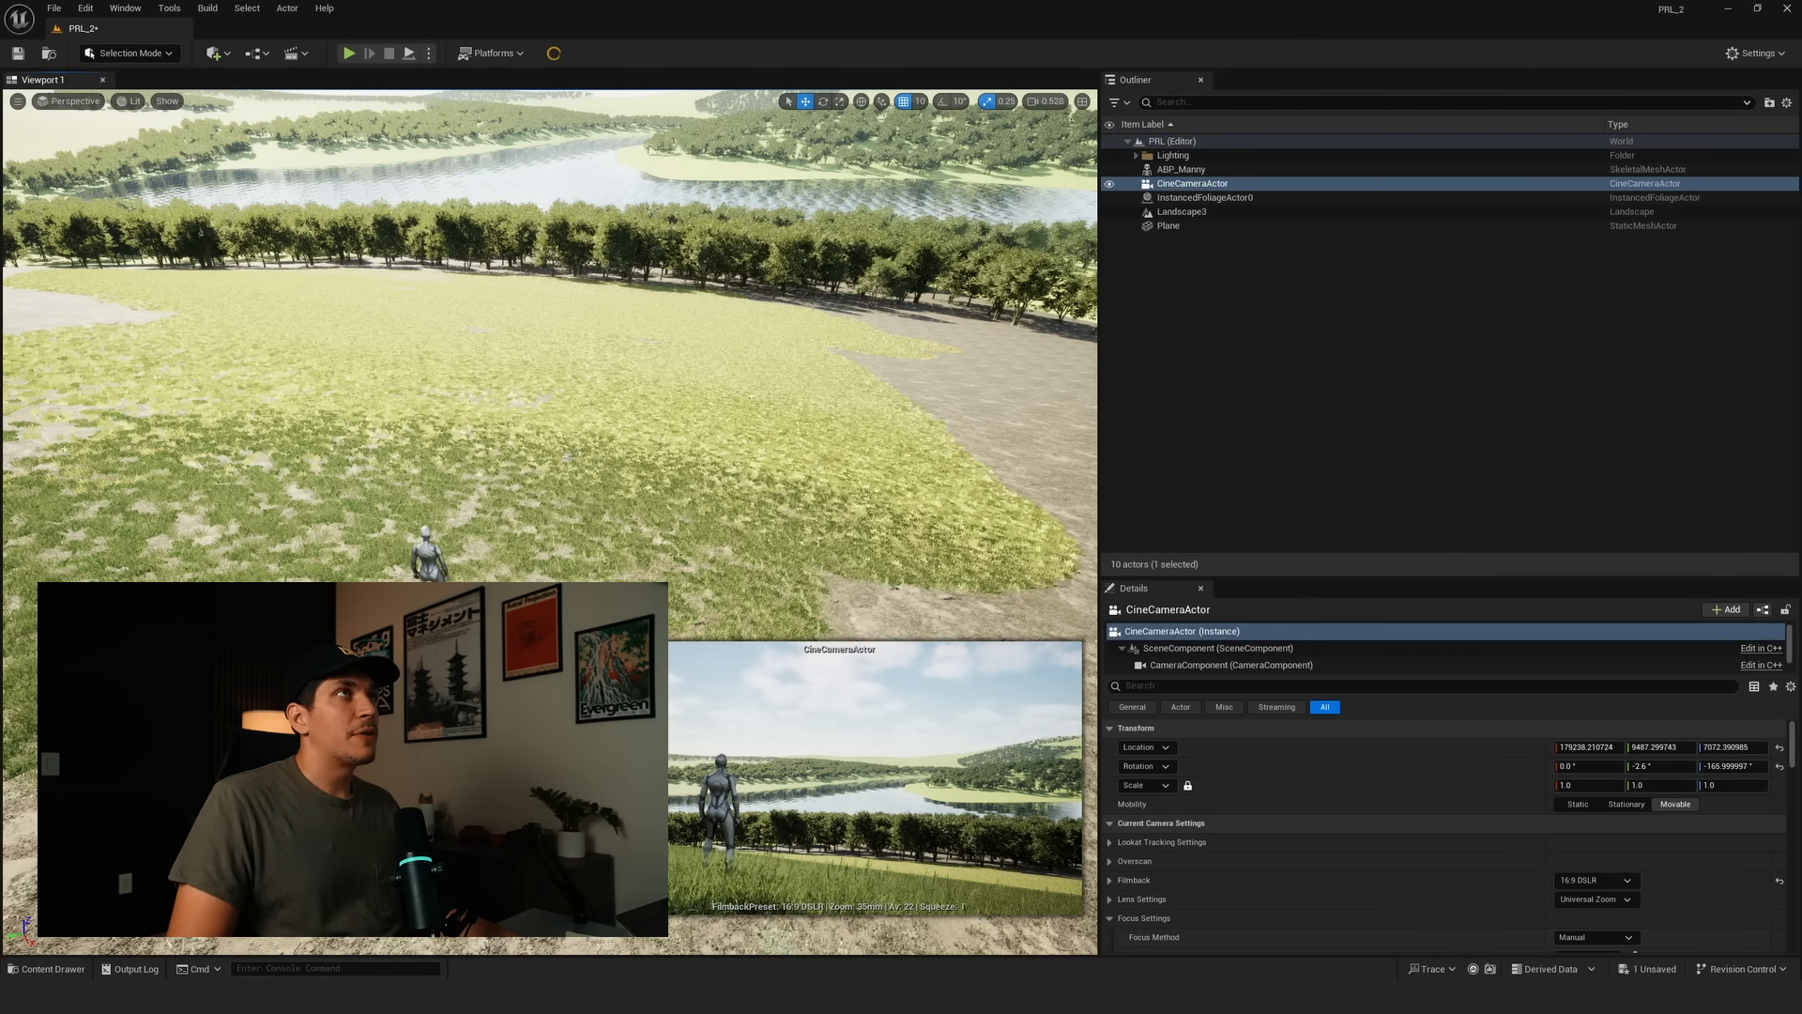
- Switch to the browser and examine the EUROPEAN PLAINS reference photos for their vegetation, including the Central European Mixed Forests image
key(alt+Tab)
scroll(639, 439, up, 4)
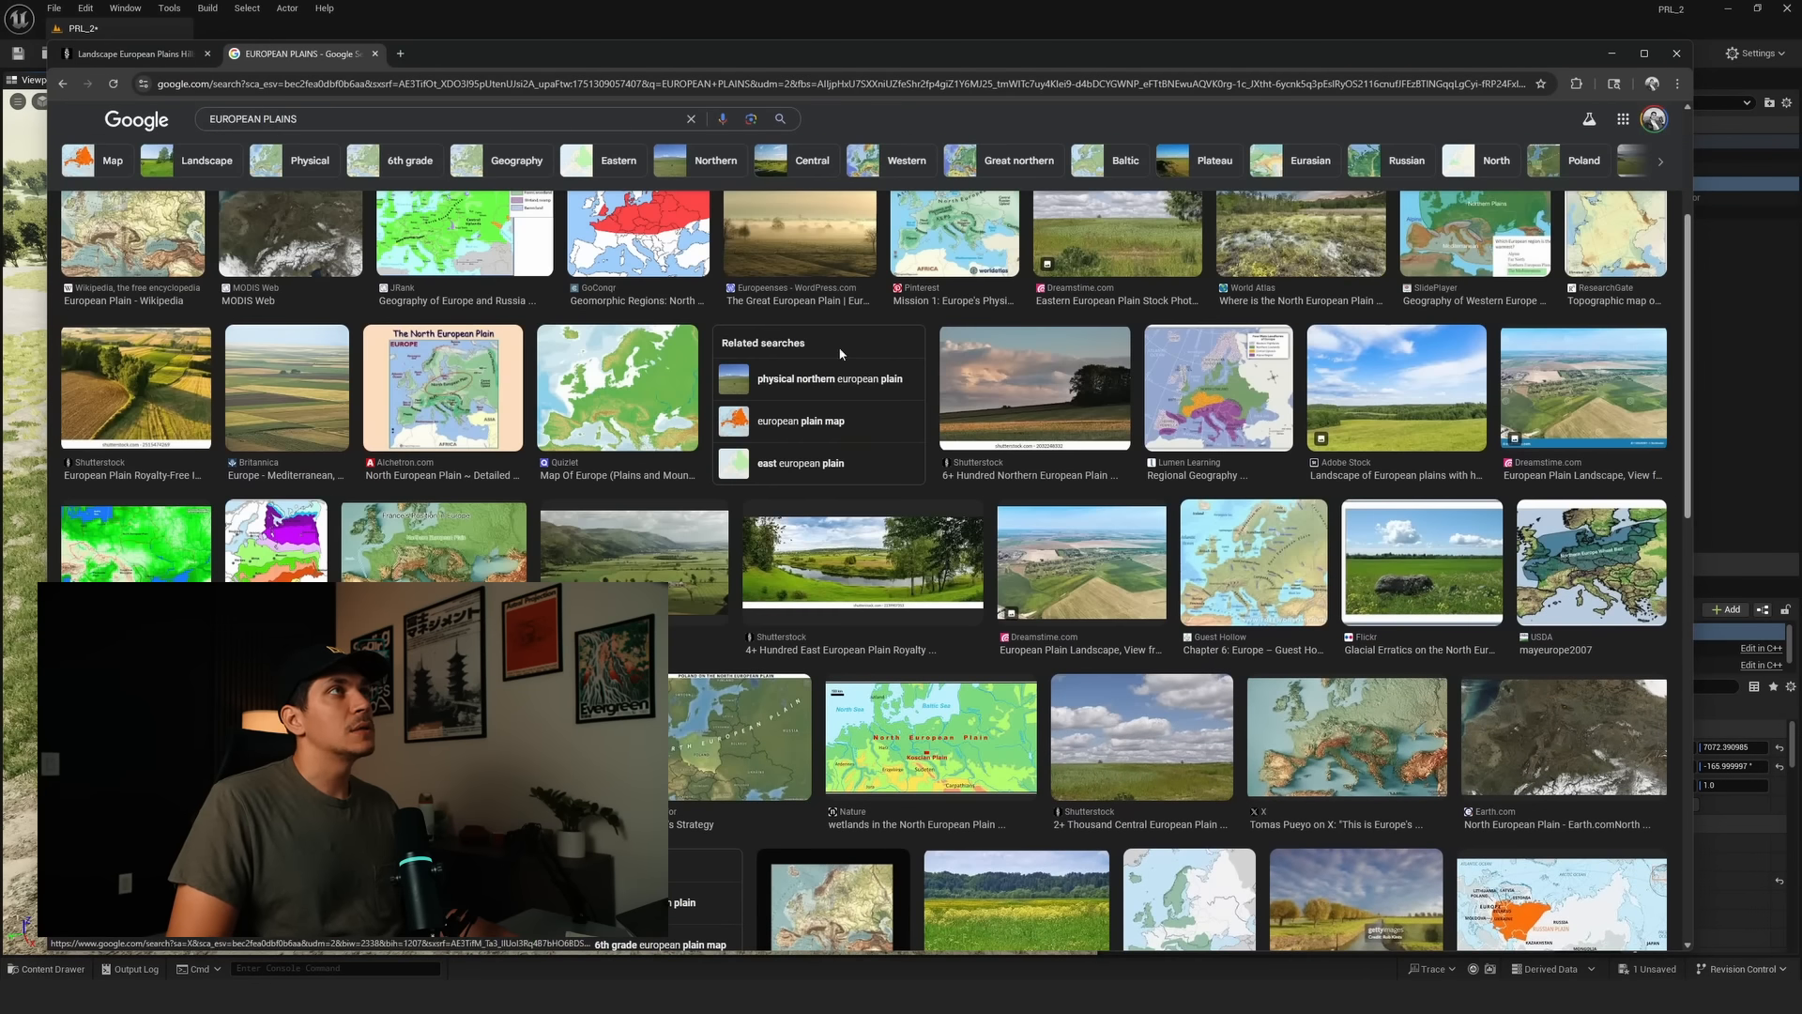
scroll(963, 546, down, 5)
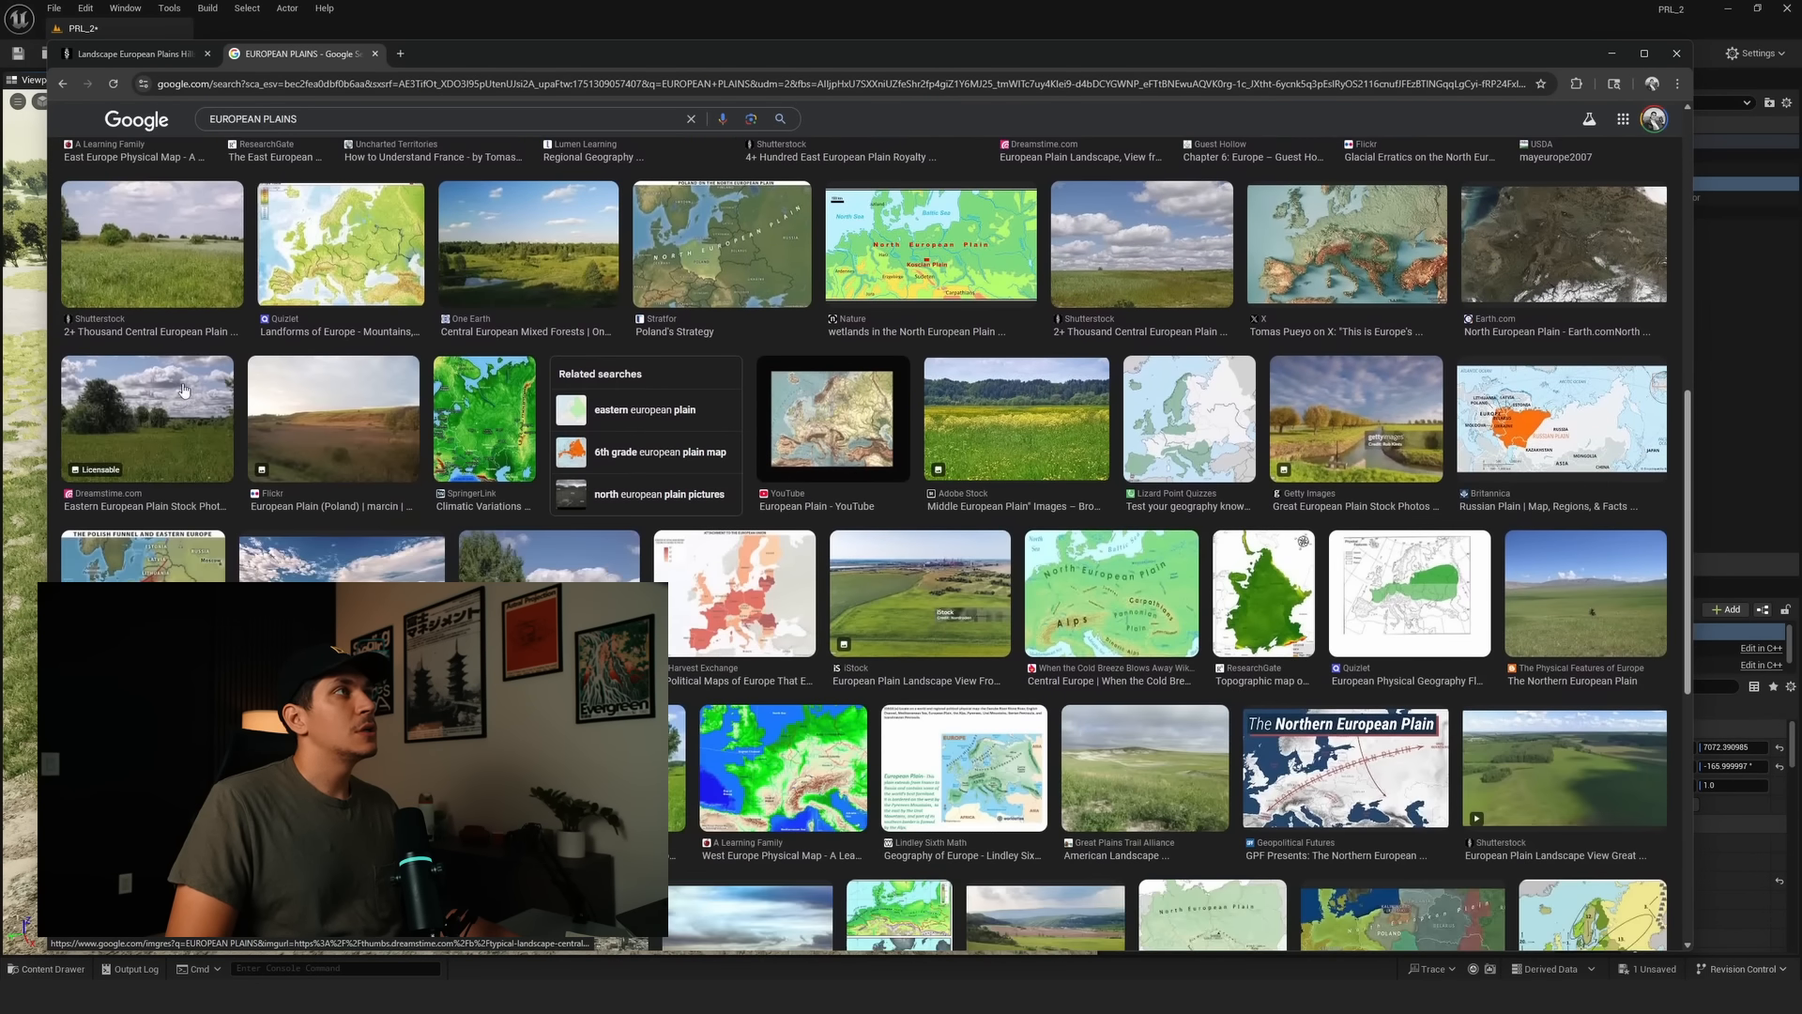
click(963, 546)
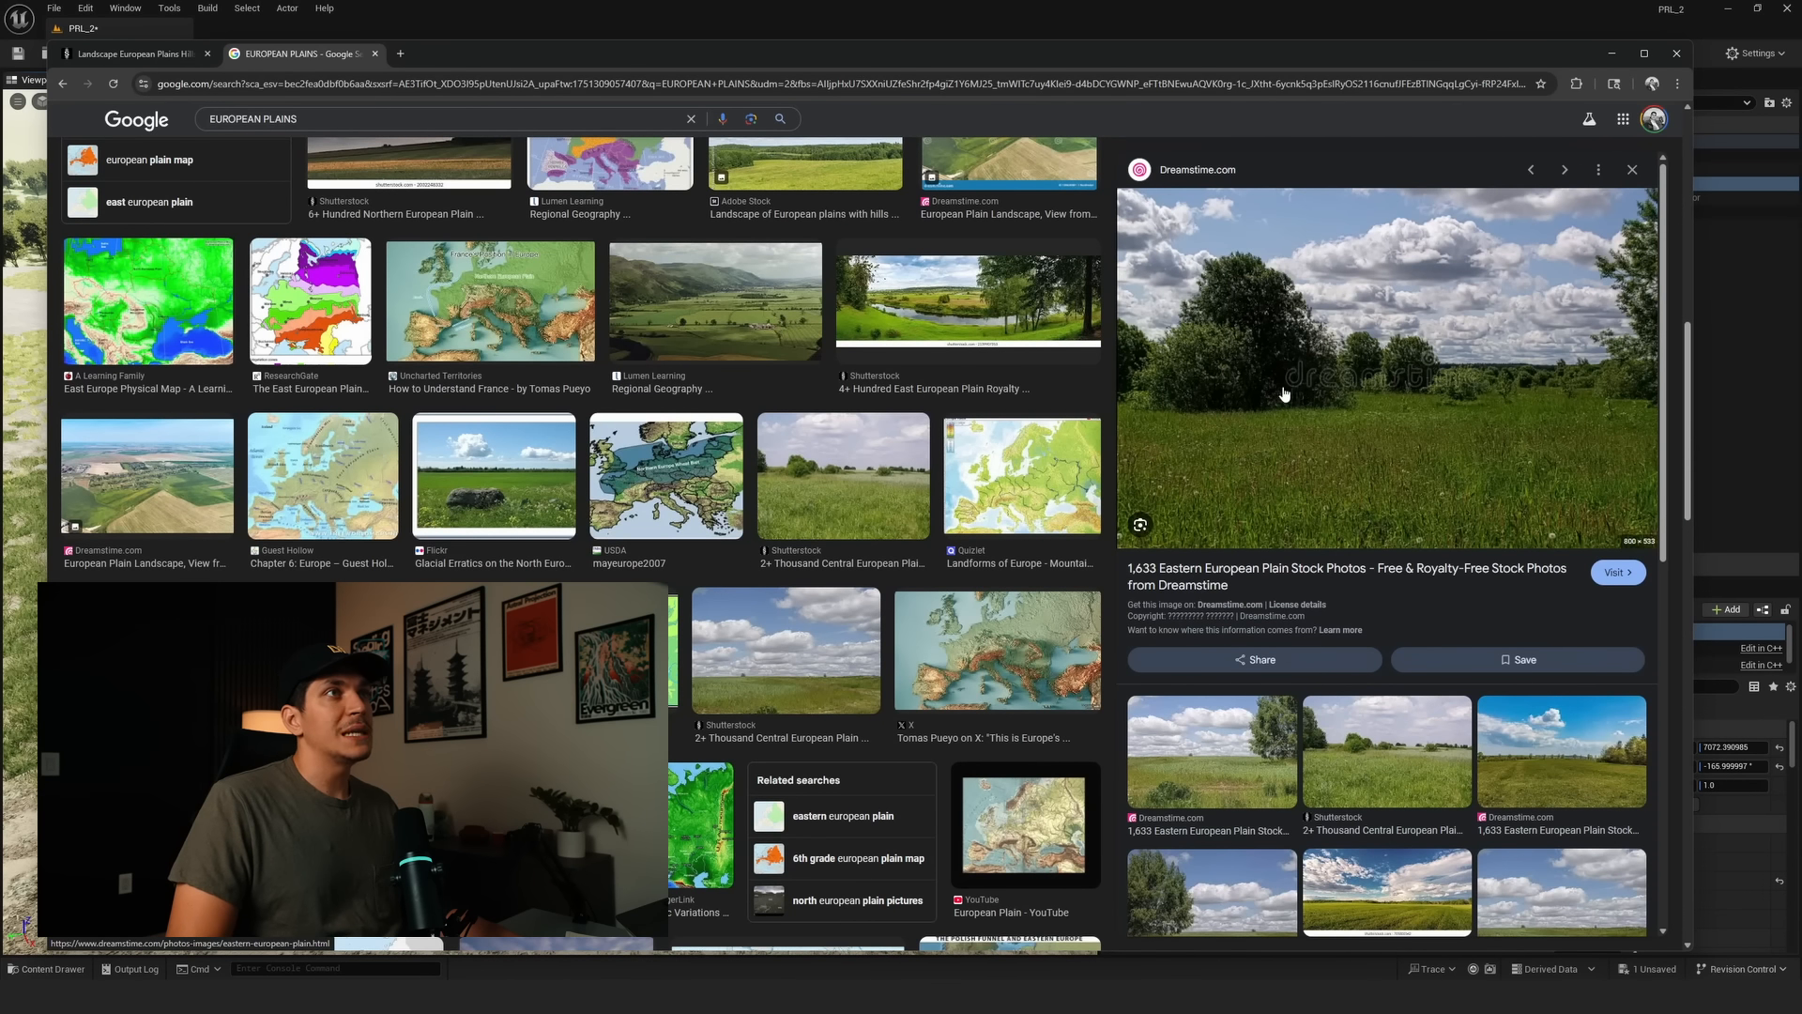
key(Right)
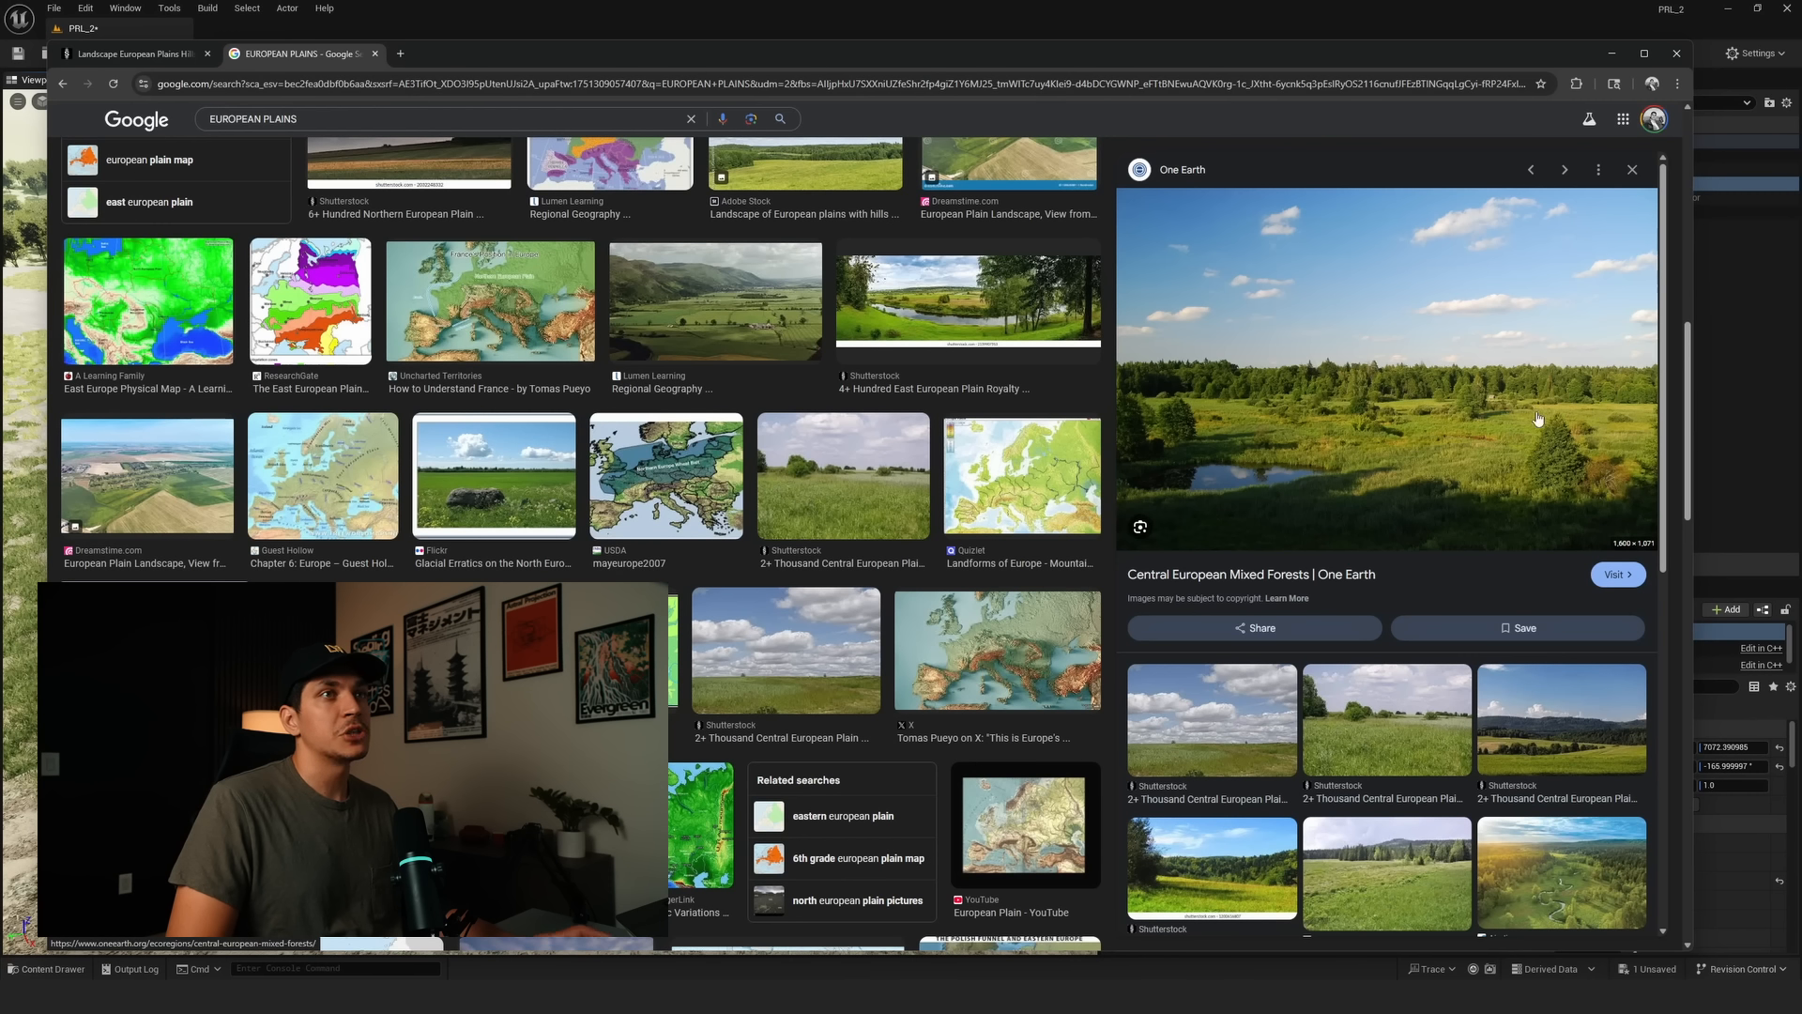
key(Right)
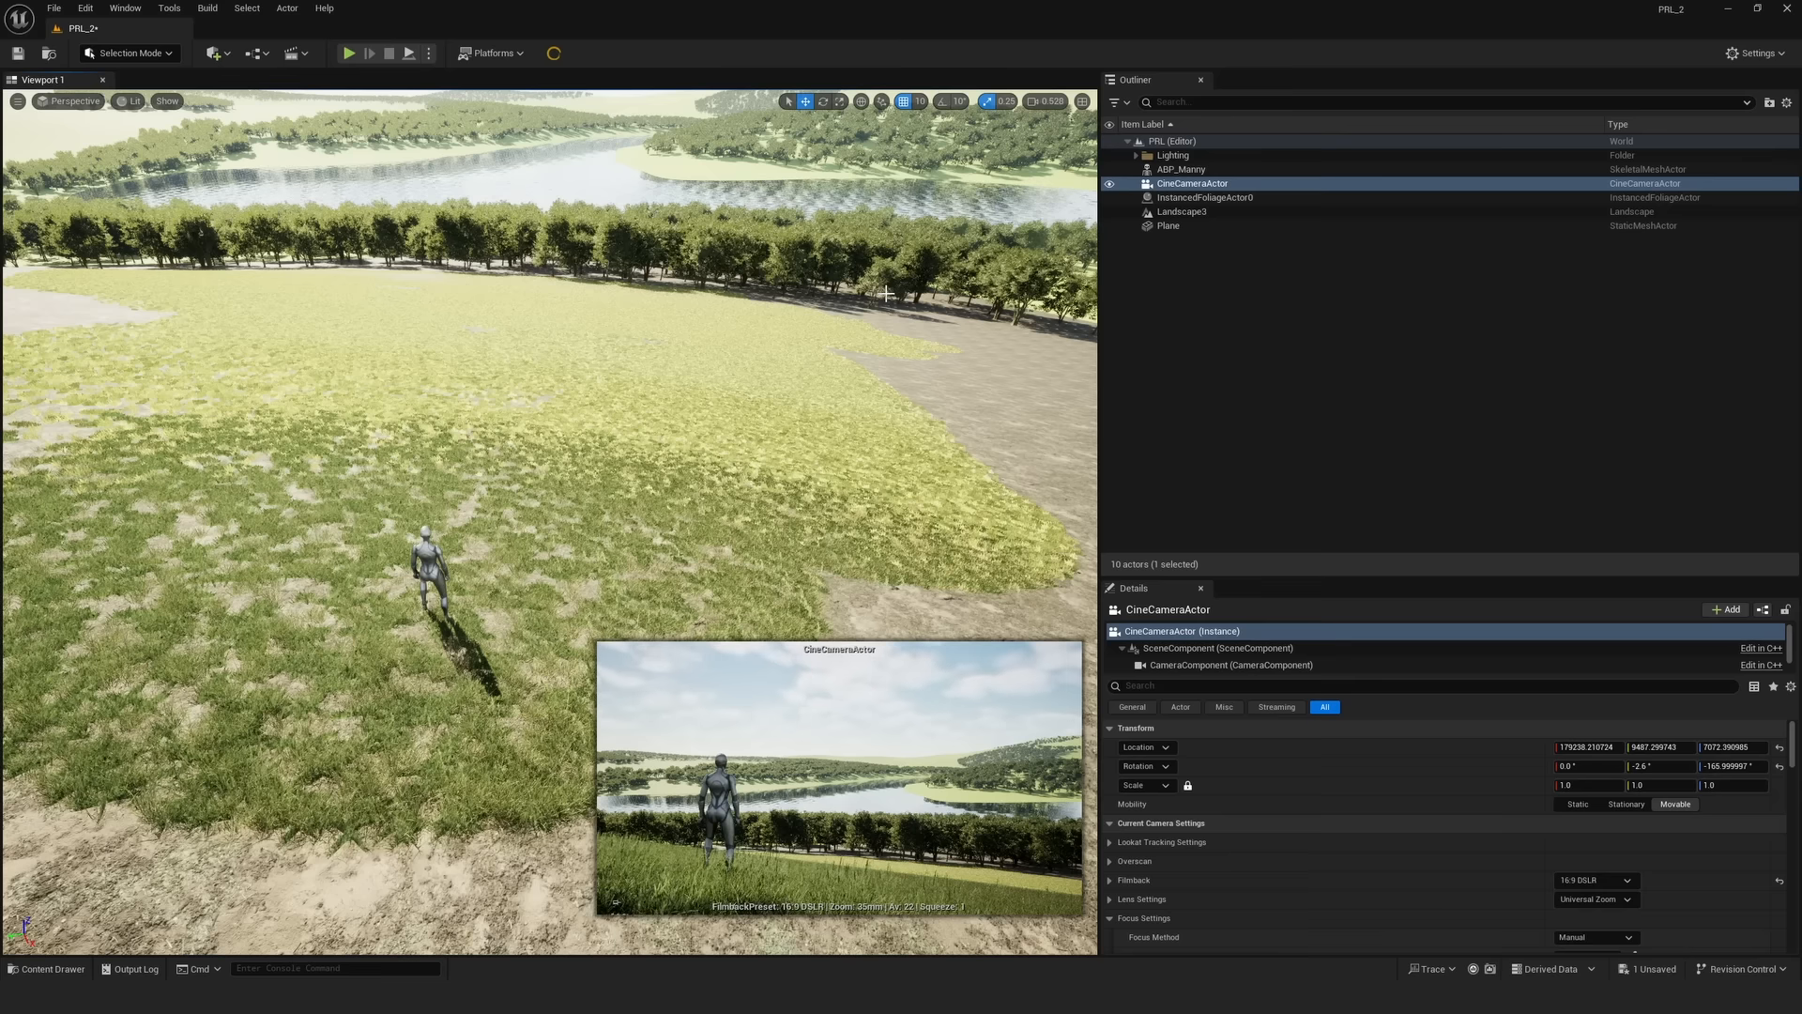
- Switch back to Unreal Editor, enter Foliage mode above the riverside tree line and clear the foliage type selection
click(172, 53)
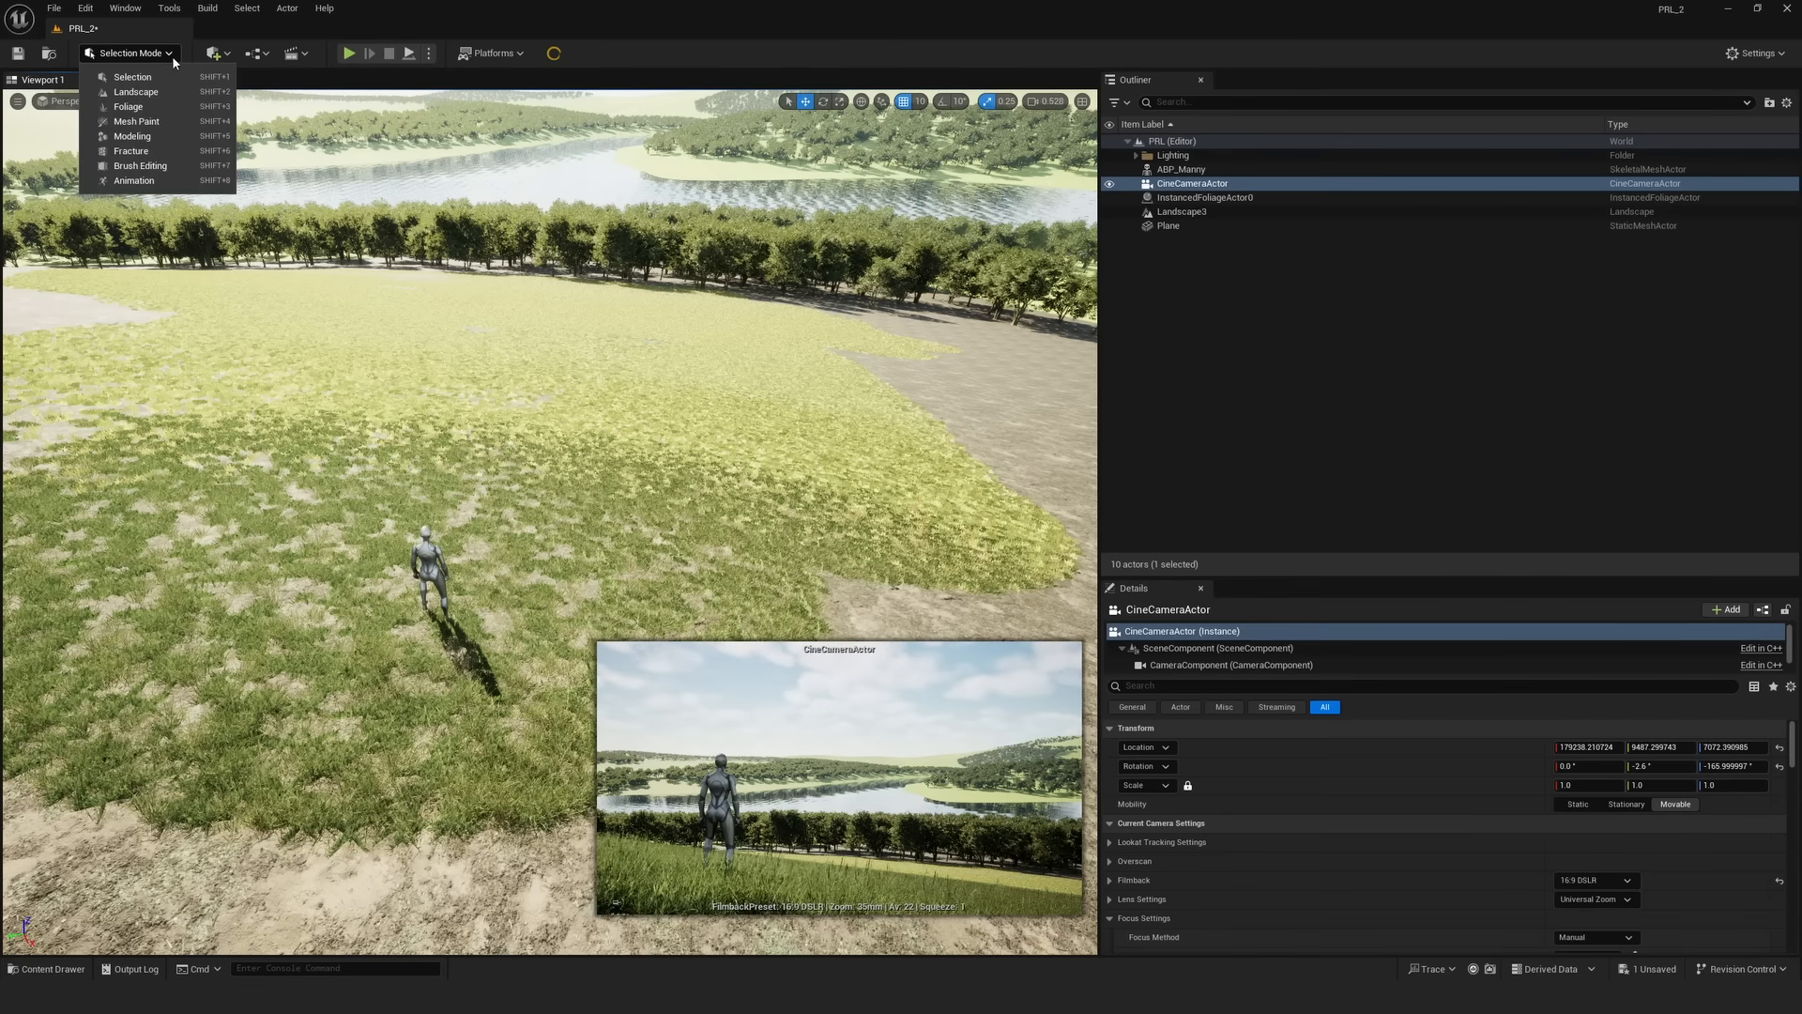
click(132, 111)
right_drag(758, 413, 758, 460)
key(w)
scroll(757, 433, up, 3)
key(s)
click(167, 421)
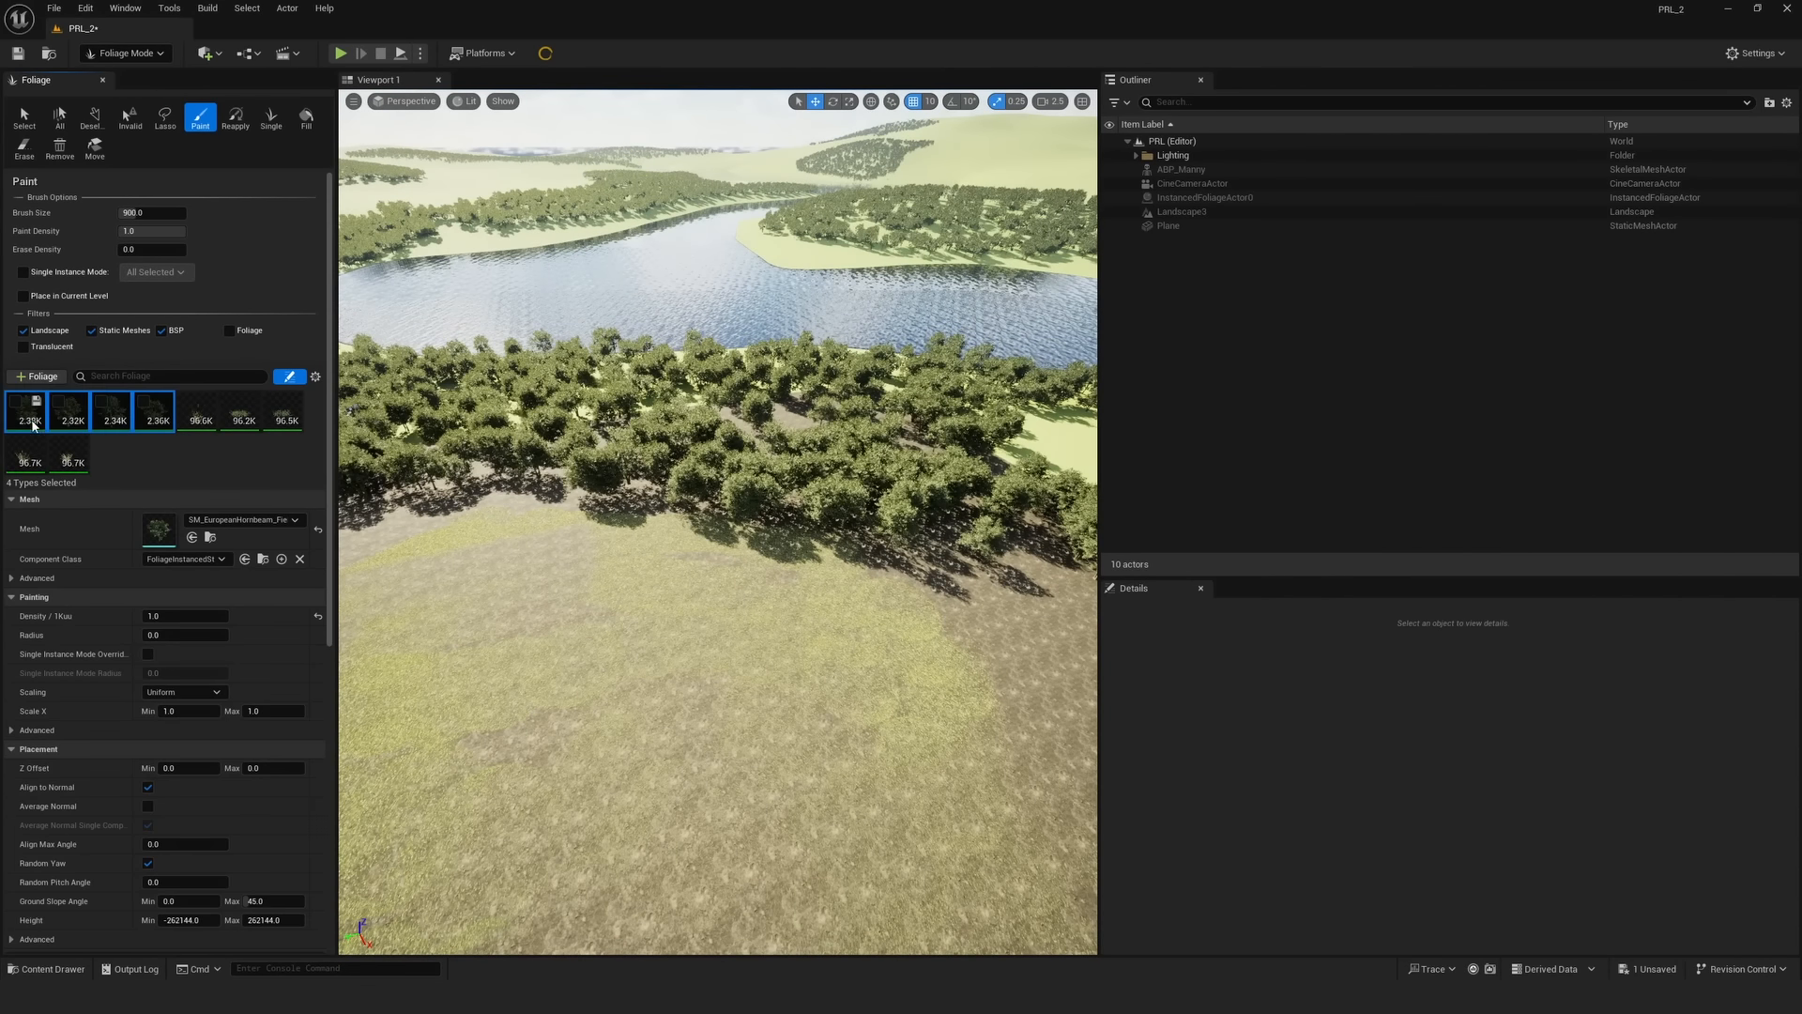
click(217, 454)
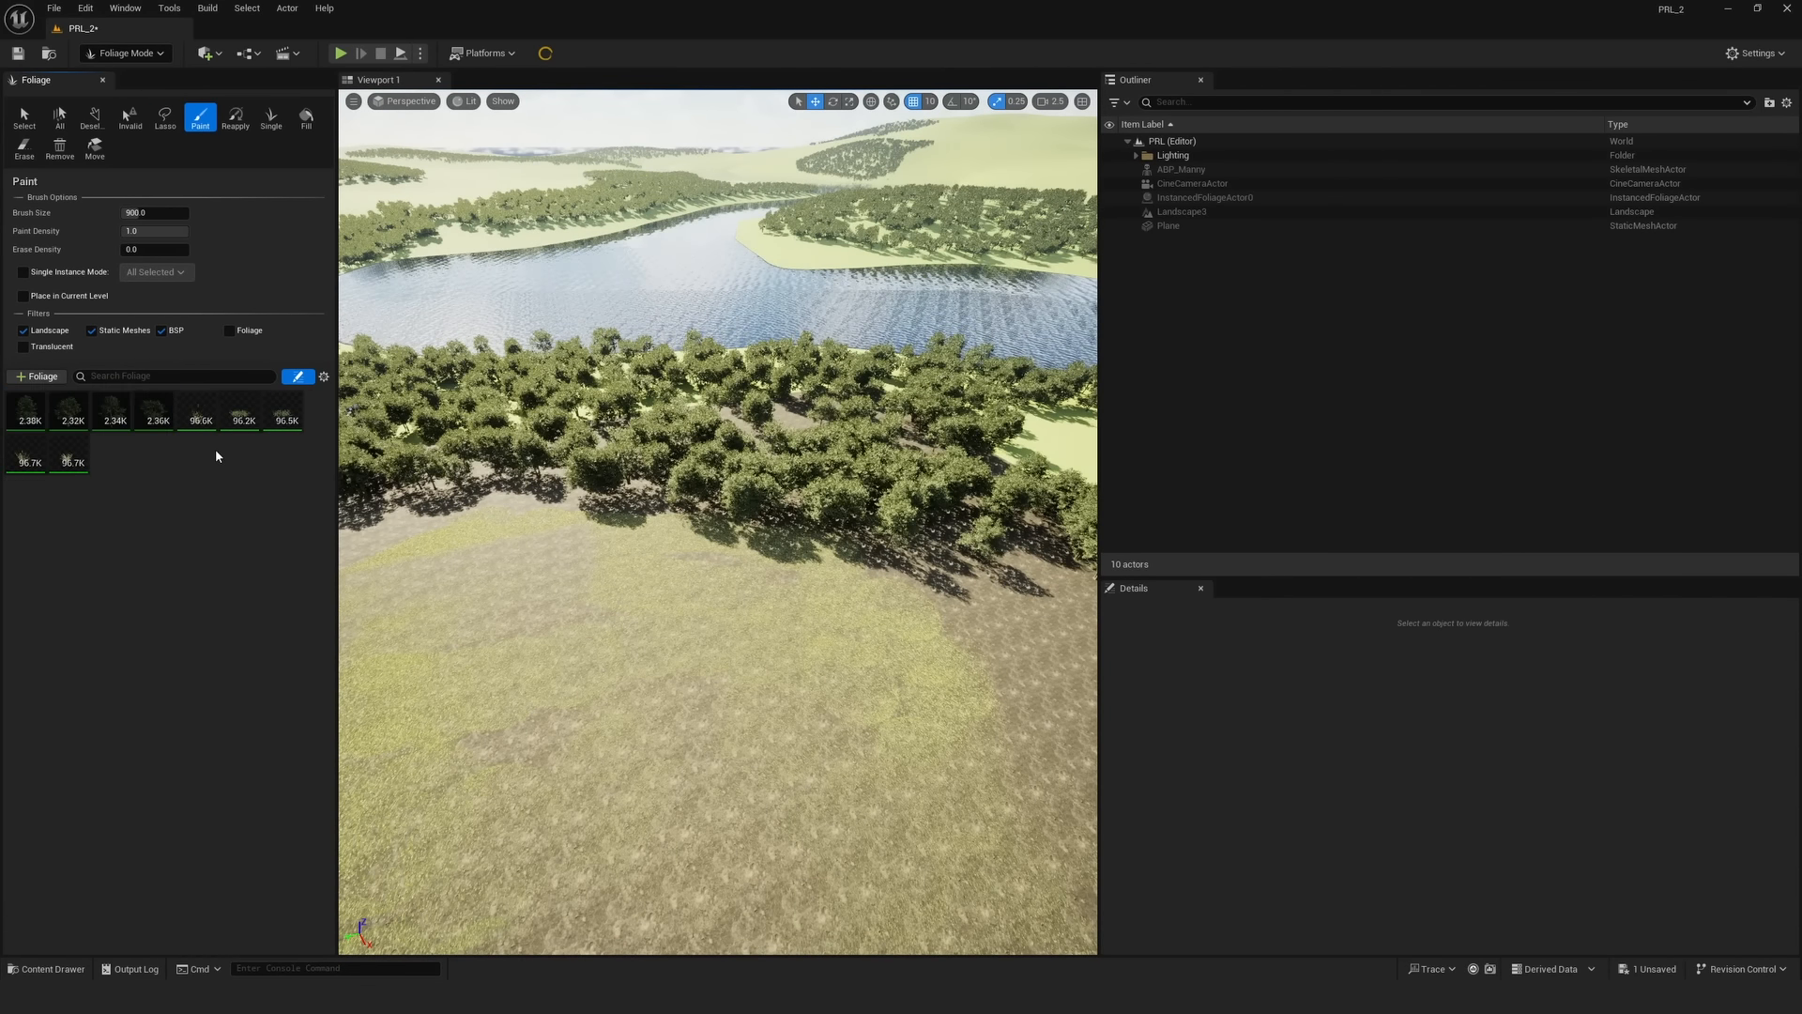
- Add the static meshes SM_BlackAlder_Field_01 to SM_BlackAlder_Field_04 from the BlackAlder folder as foliage types
key(ctrl+space)
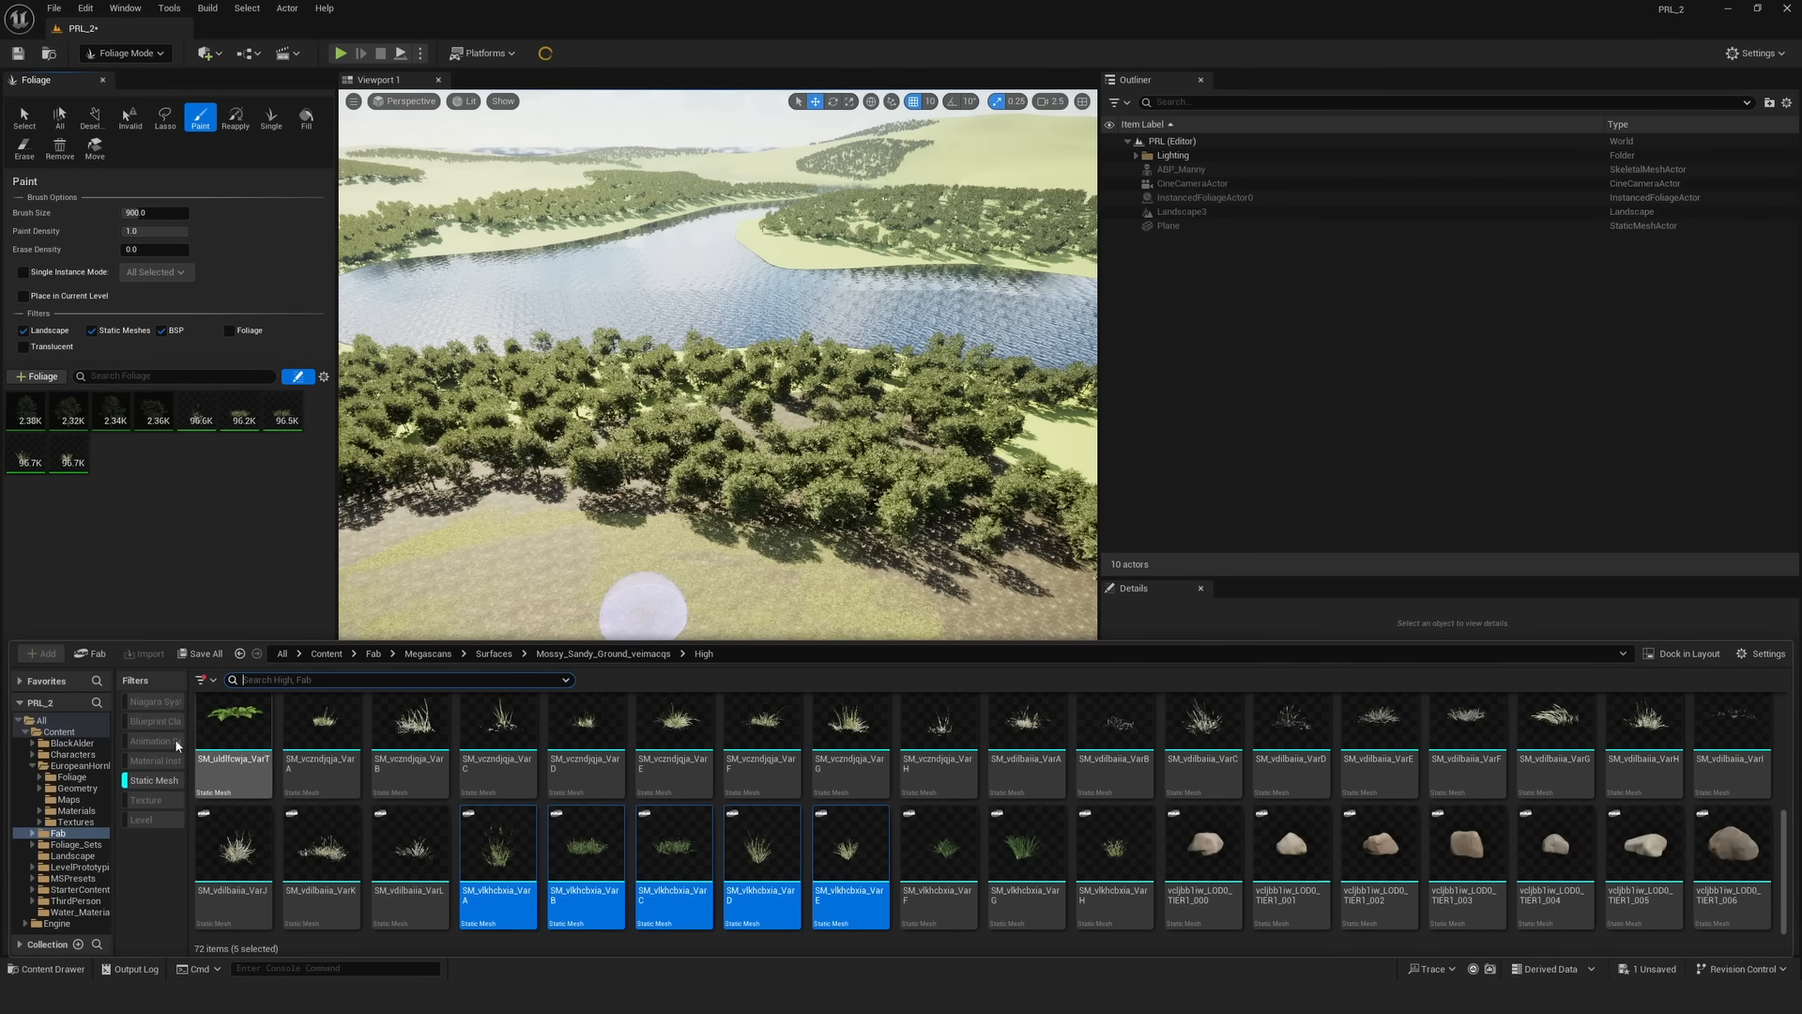
click(73, 743)
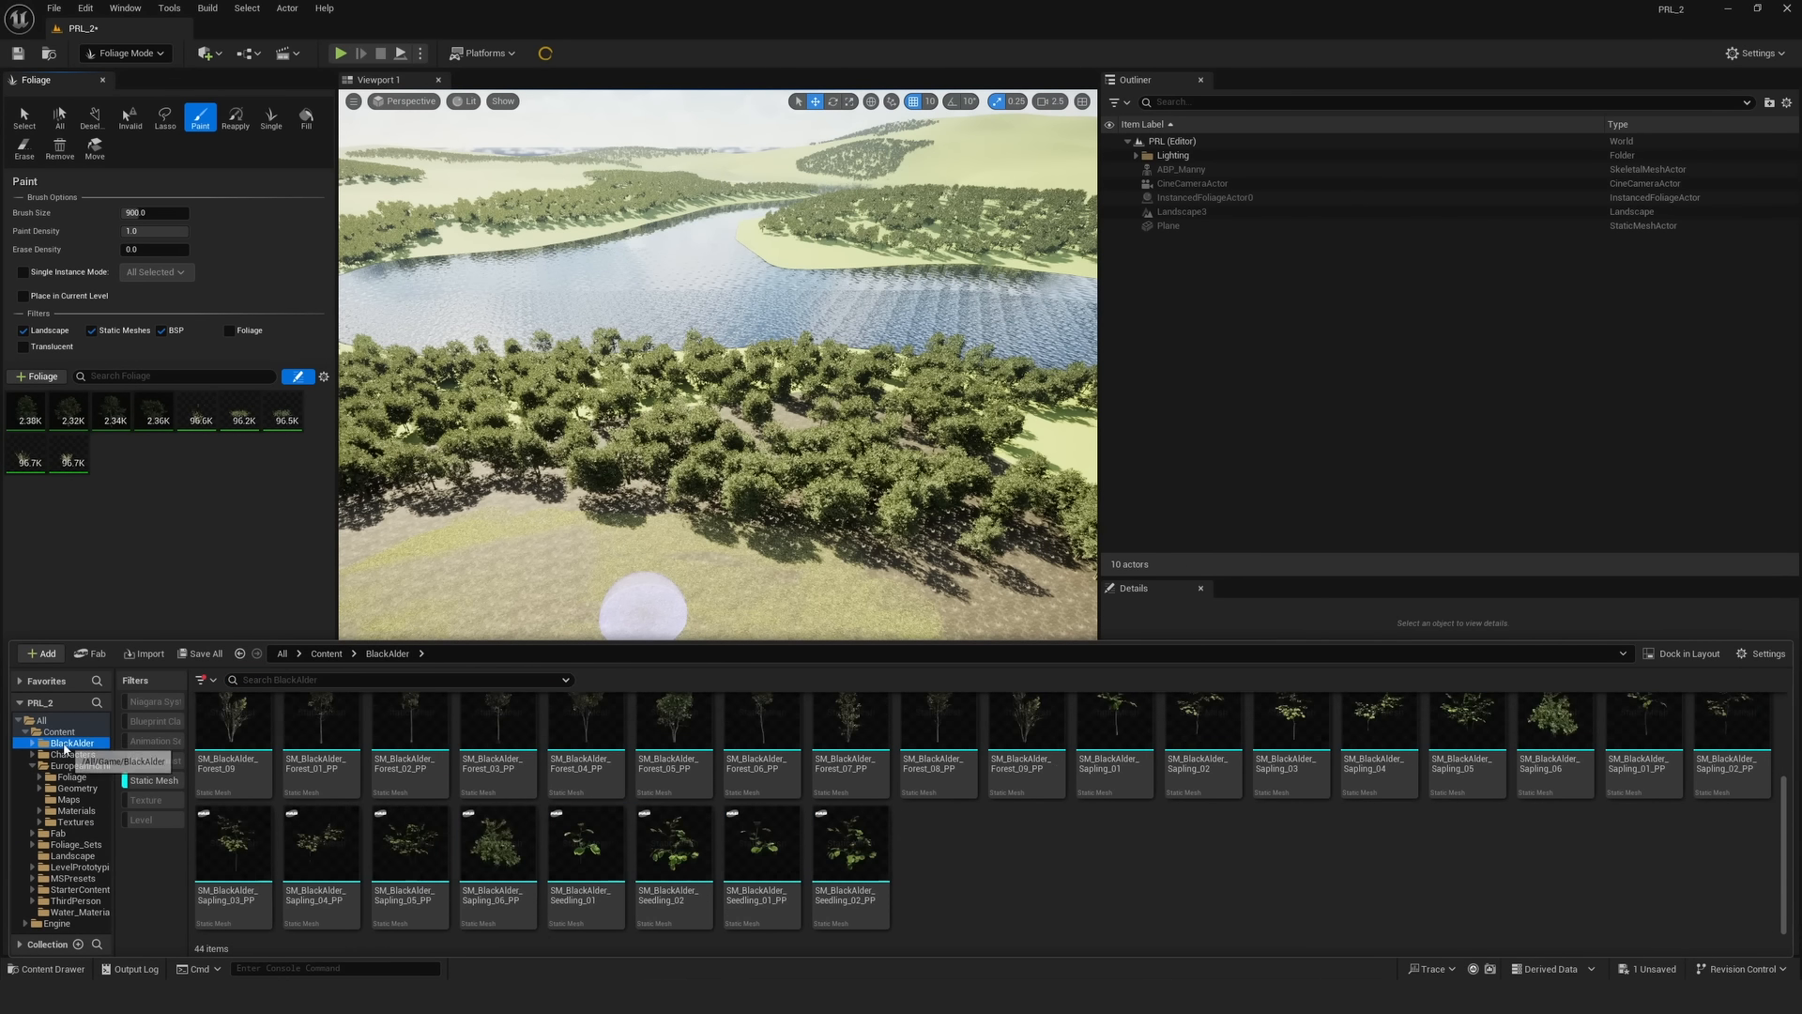
scroll(241, 728, up, 2)
click(235, 732)
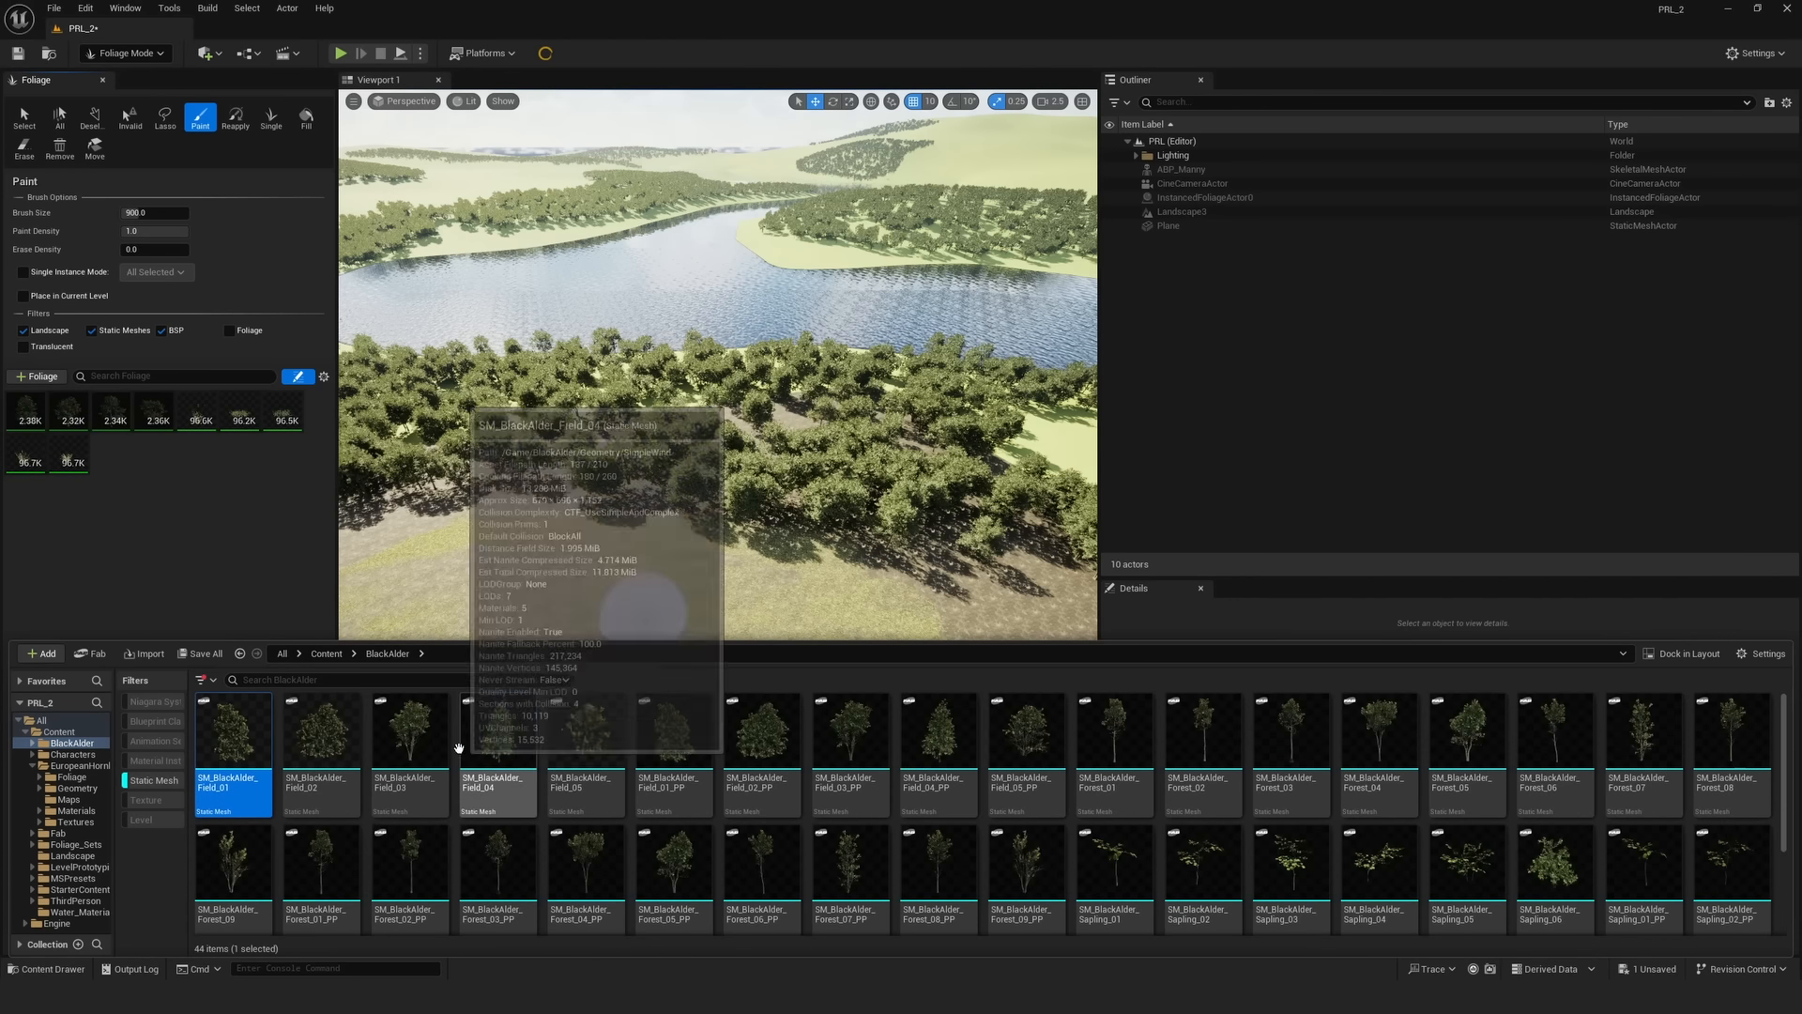
shift+click(512, 751)
drag(512, 751, 251, 490)
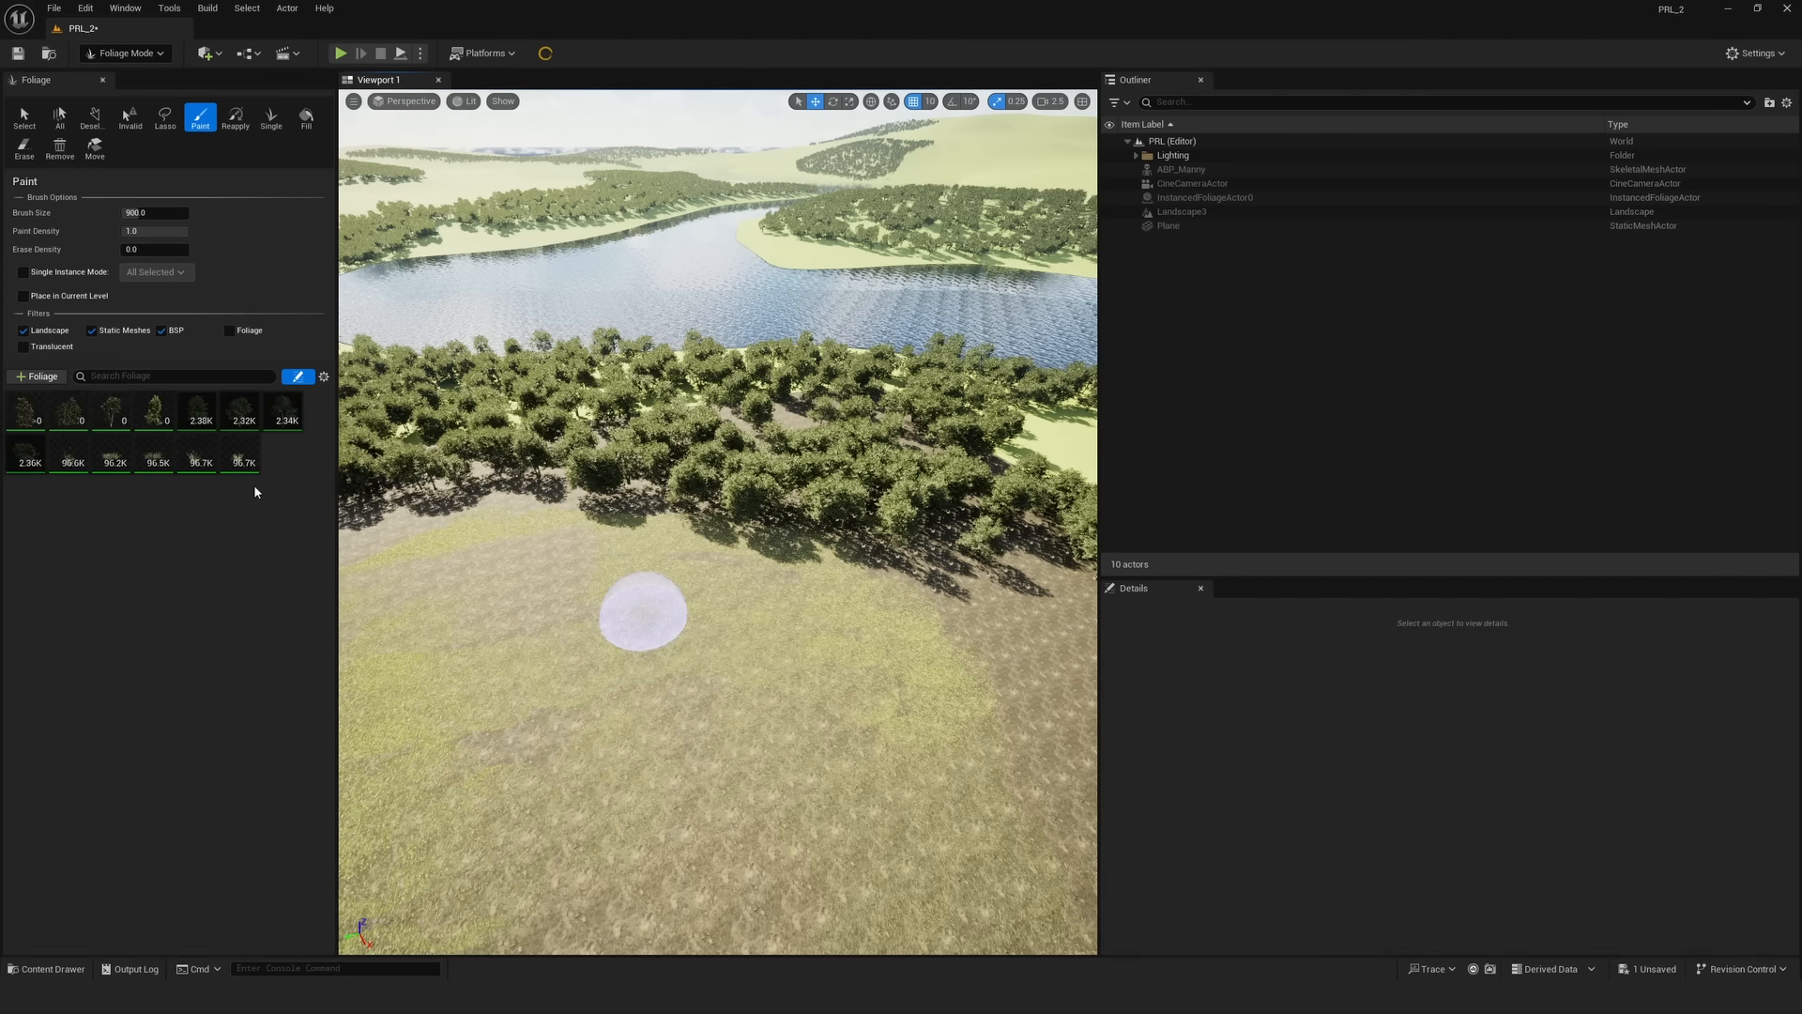
- Add the static meshes SM_Spruce_Tree_01a to SM_Spruce_Tree_01d from the Foliage_Sets folder as foliage types
key(ctrl+space)
click(73, 844)
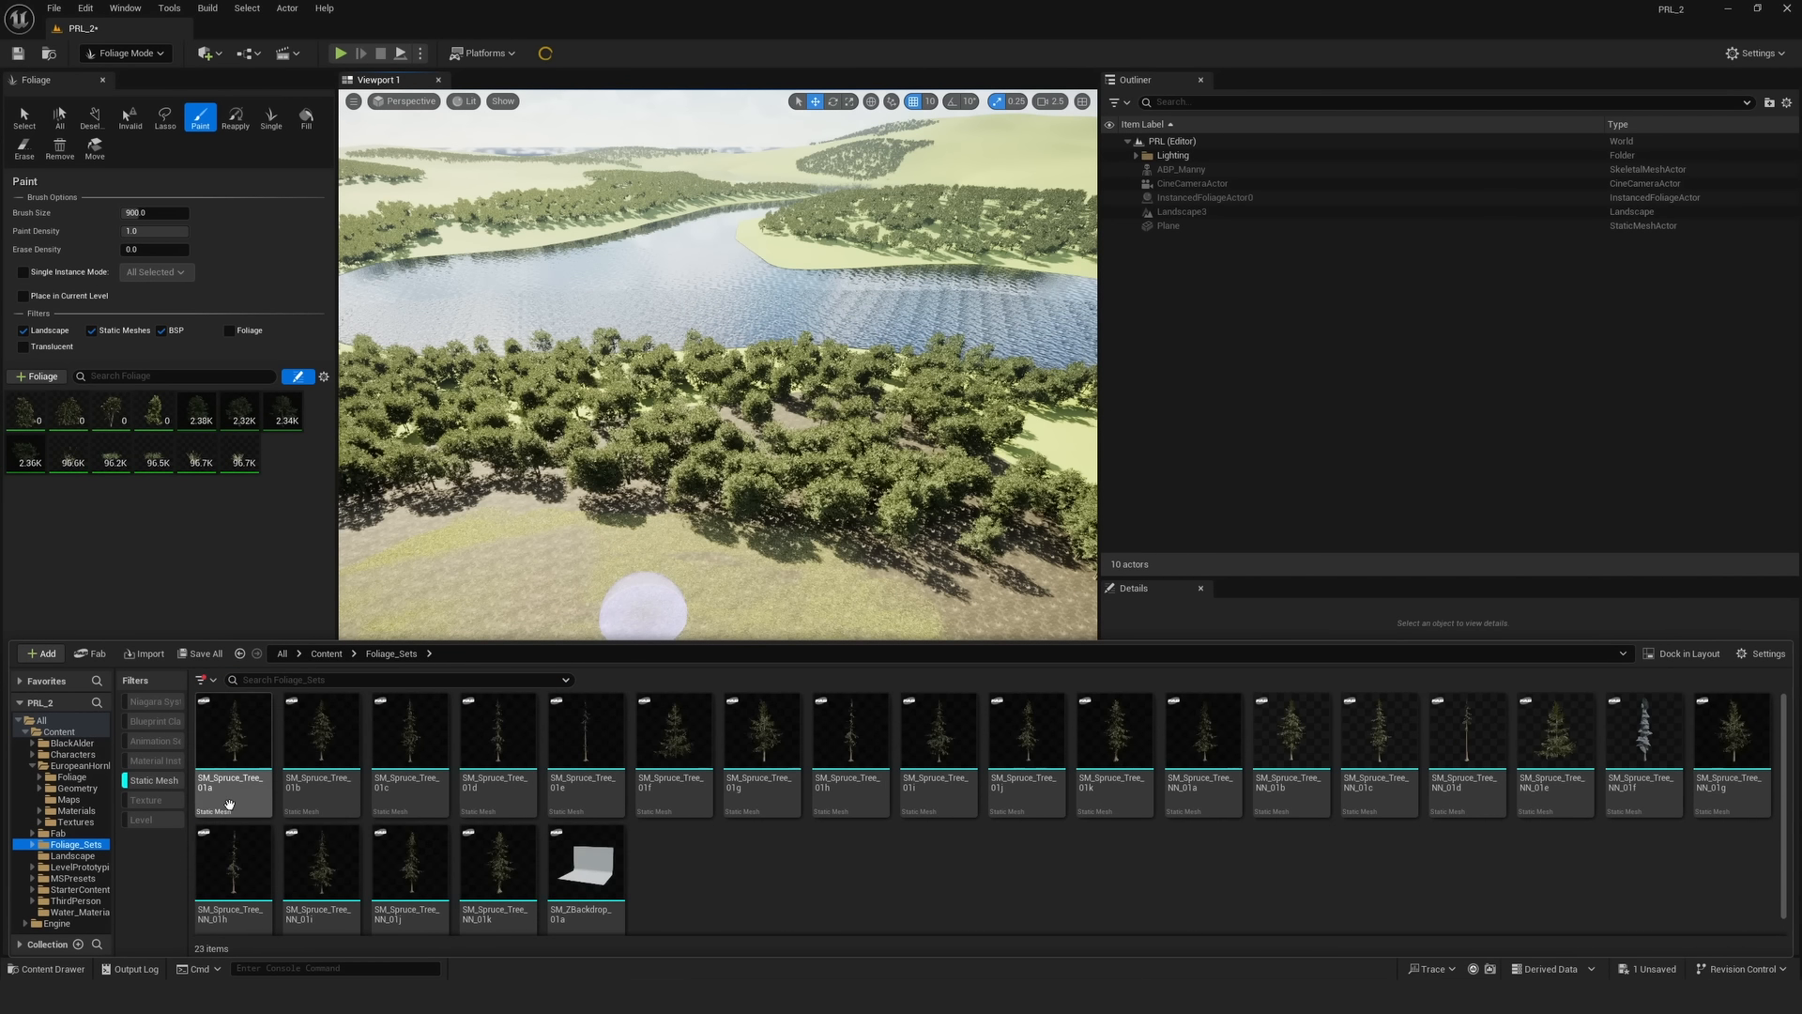
click(229, 804)
shift+click(500, 763)
drag(410, 768, 192, 448)
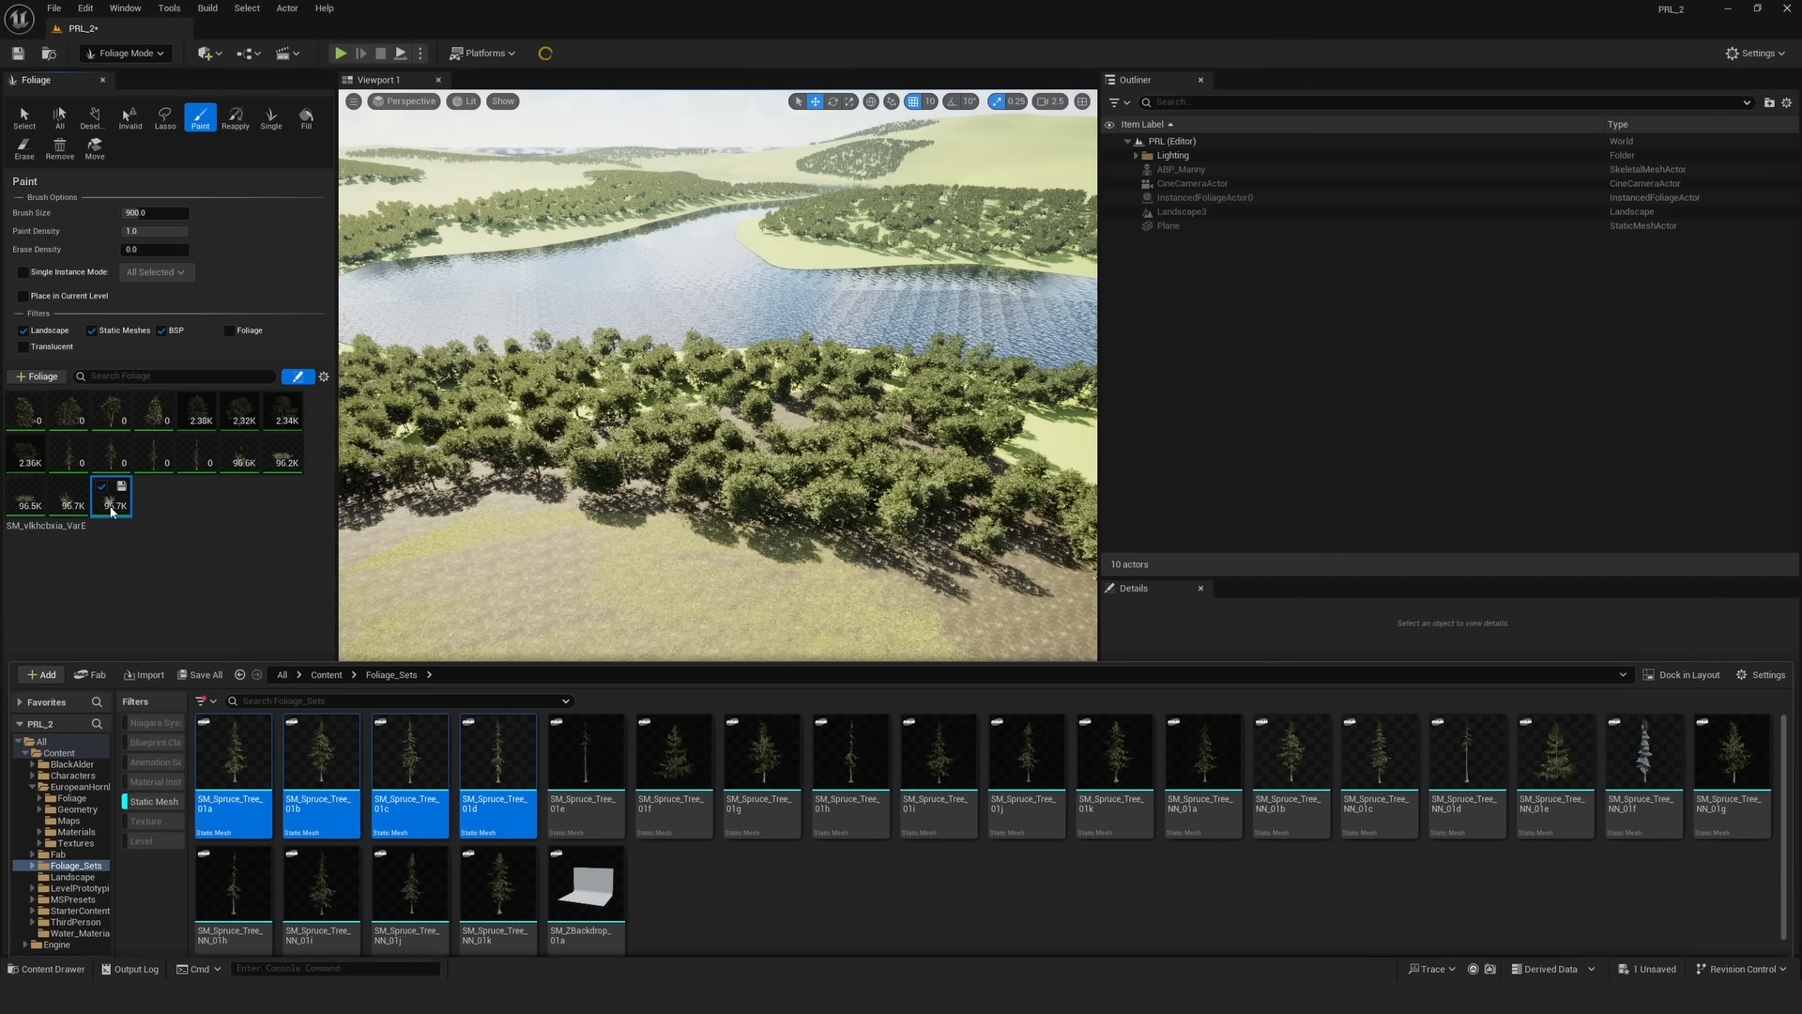
- Set the four black alder types' Scale X range to 0.15 minimum and 0.65 maximum, and paint a patch along the tree line
shift+click(235, 456)
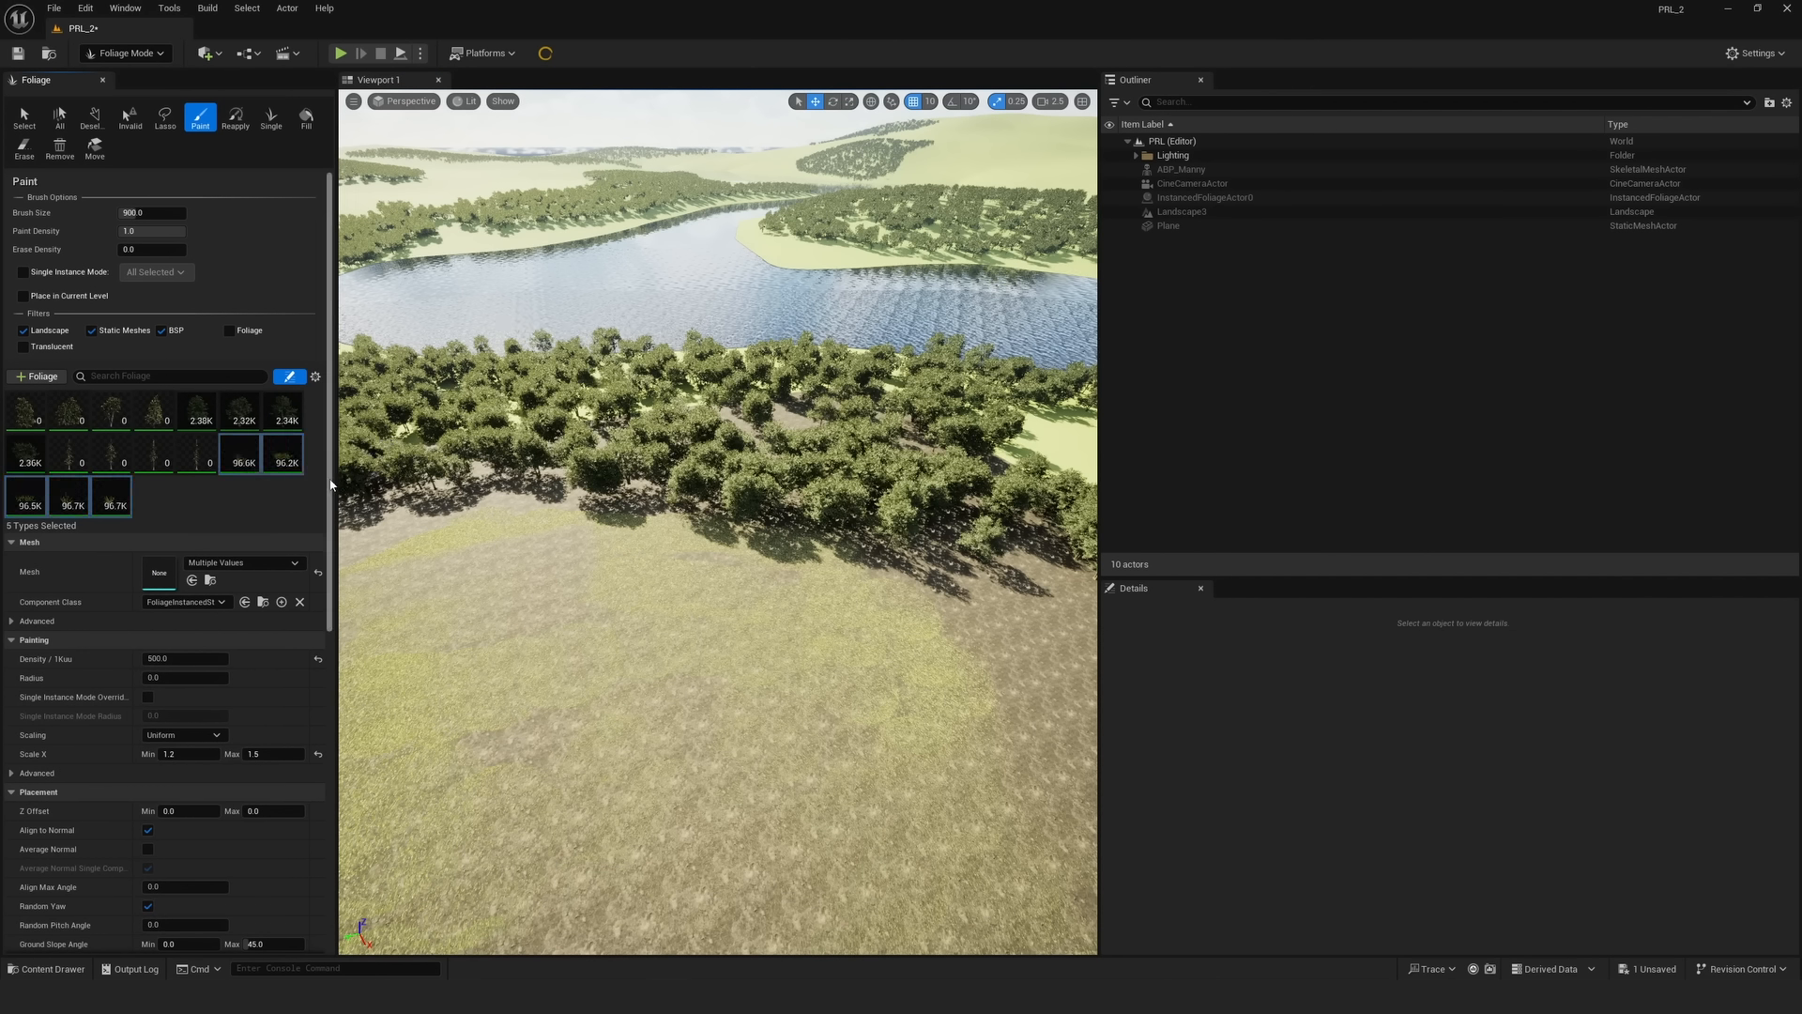
click(154, 410)
shift+click(32, 421)
click(191, 464)
shift+click(65, 459)
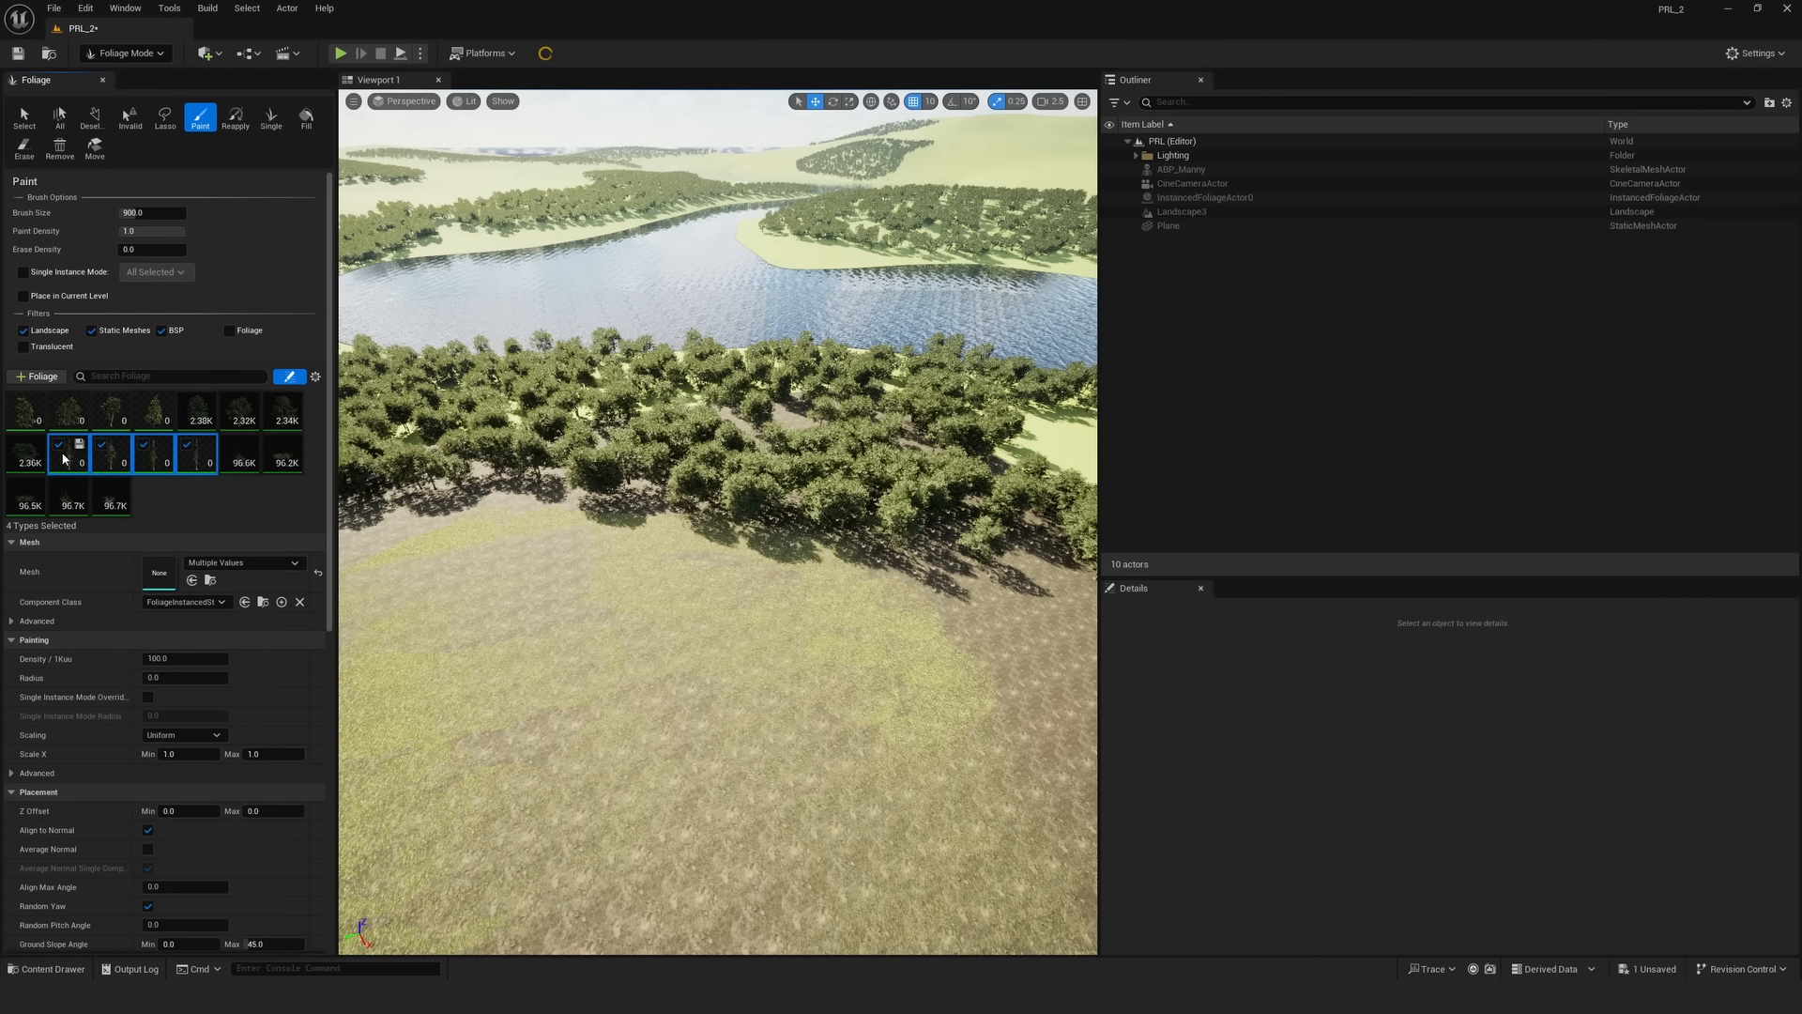
click(154, 410)
shift+click(29, 424)
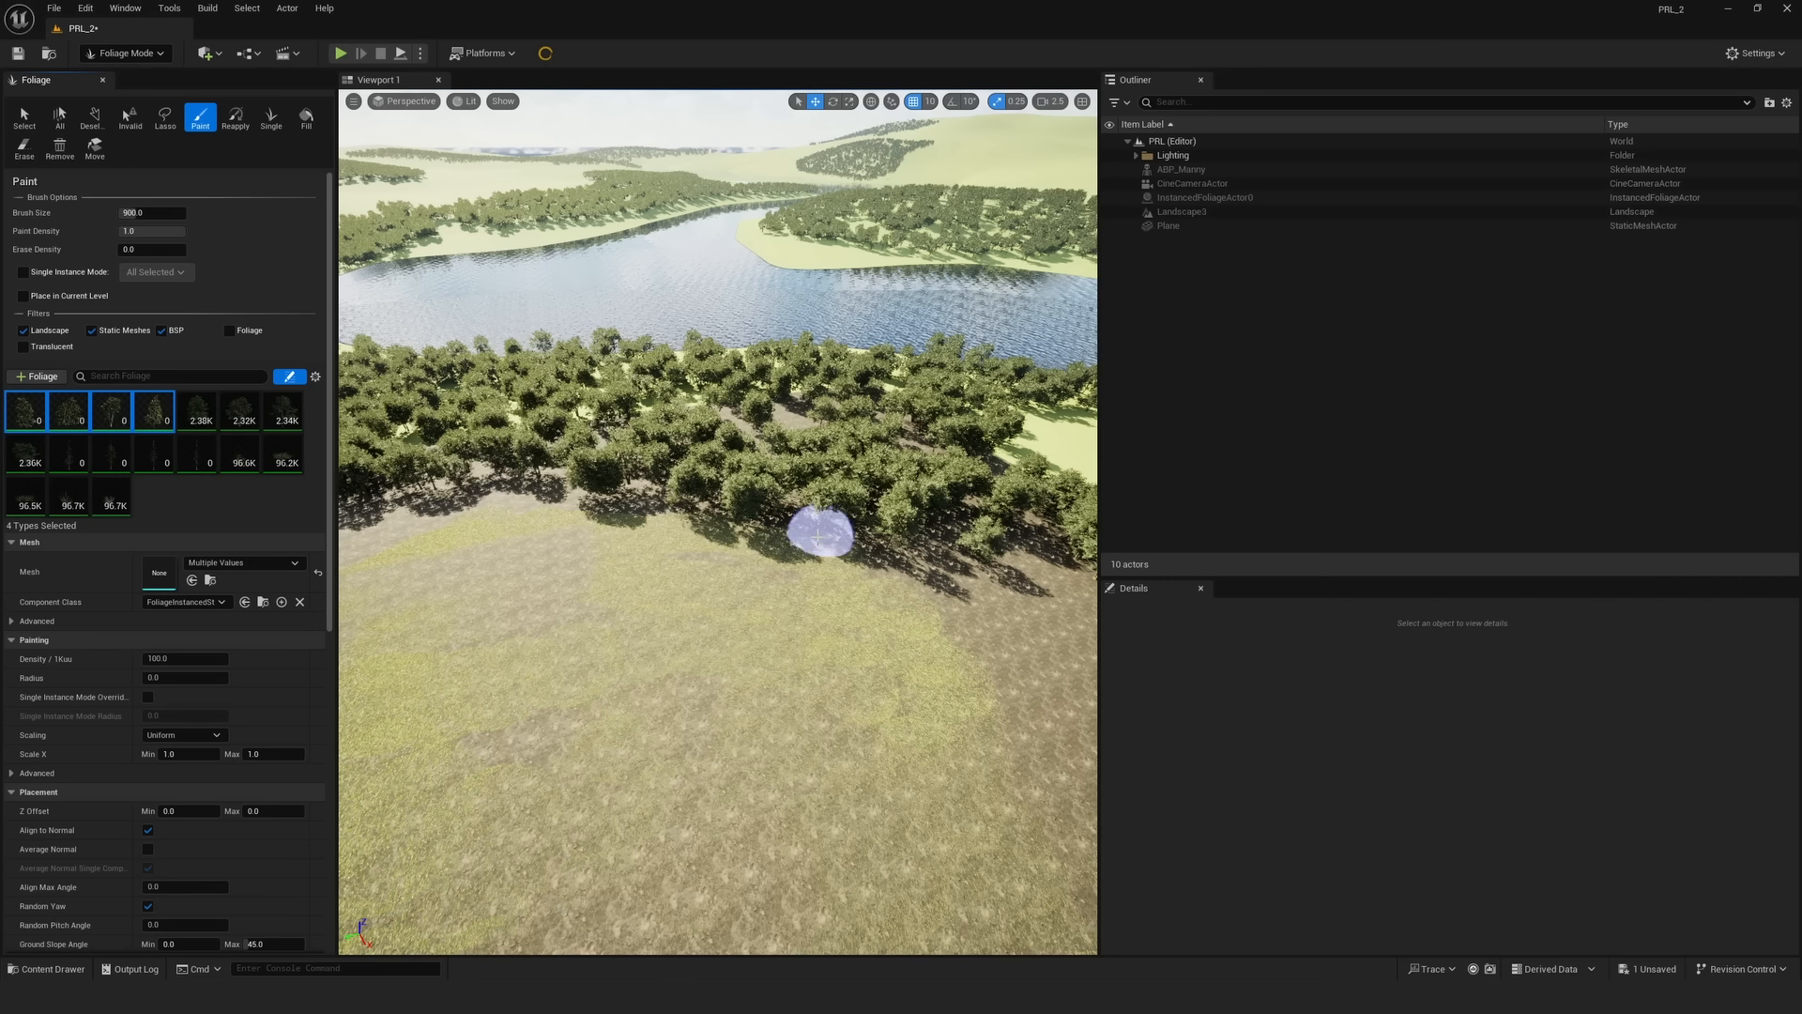
click(262, 755)
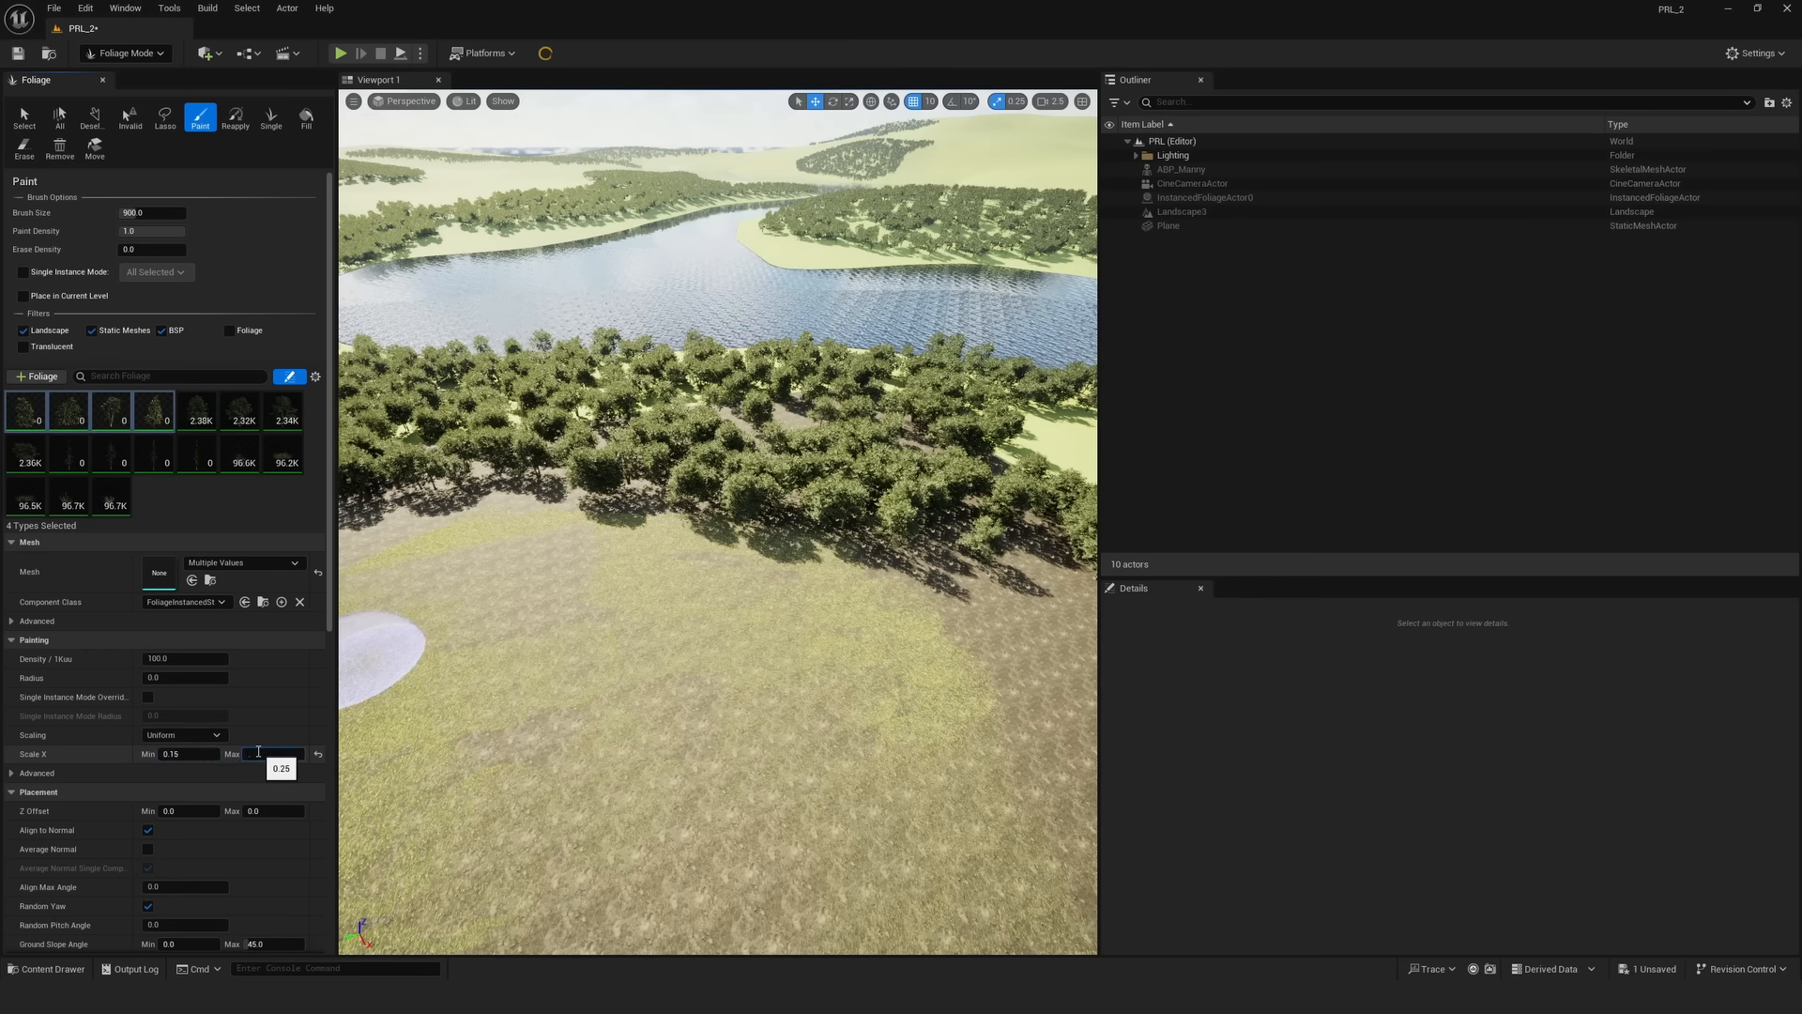
drag(465, 488, 545, 479)
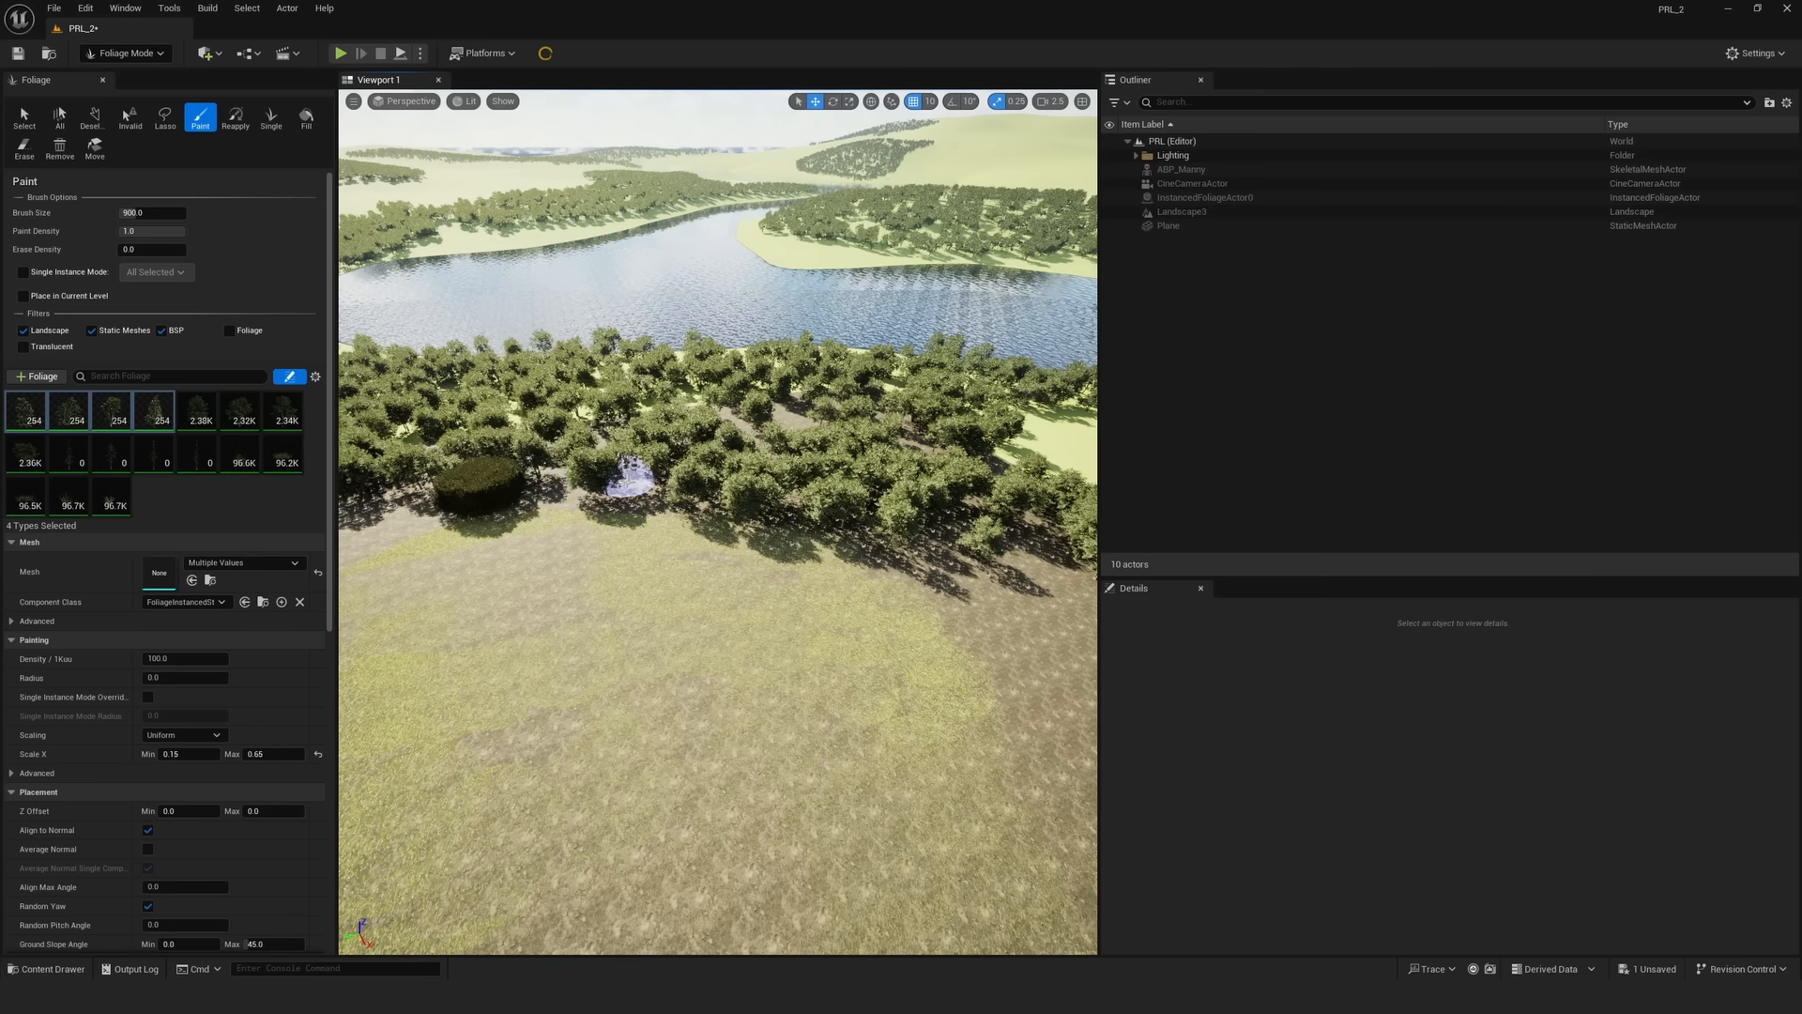
- Undo the last black alder patch and repaint the alders more sparsely along the near edge of the tree line
key(ctrl+z)
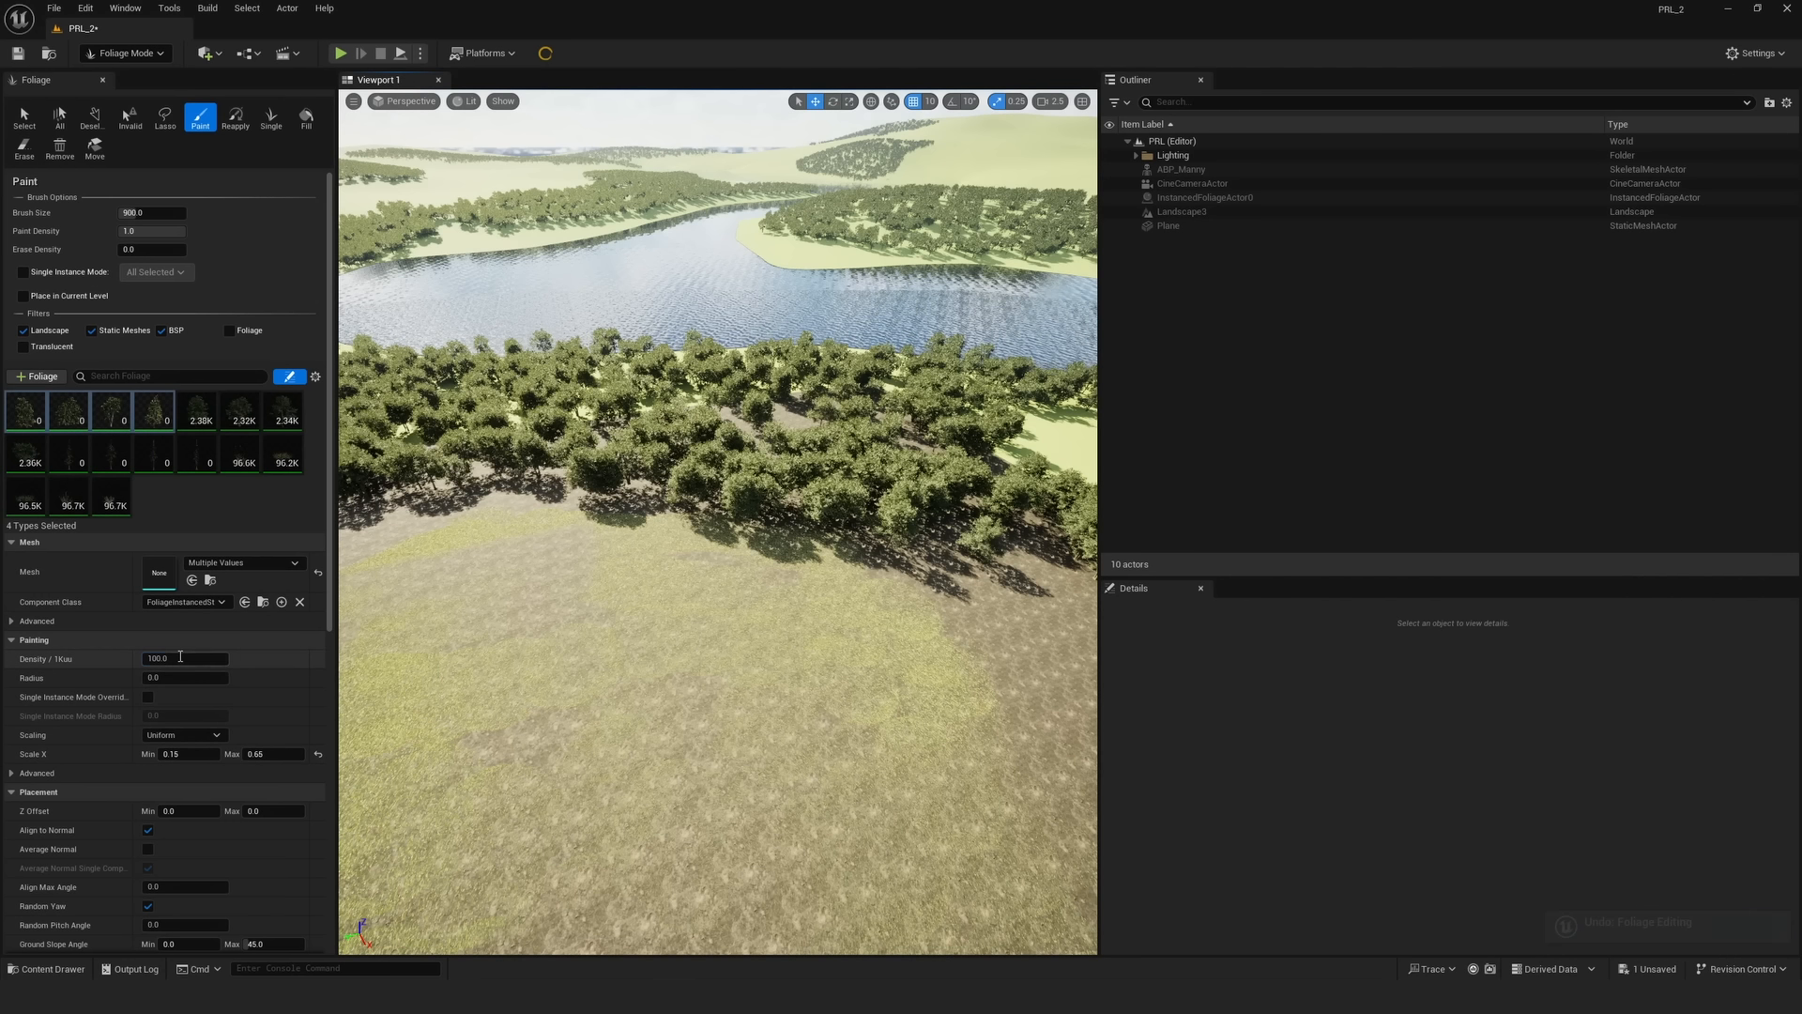
mouse_move(451, 549)
mouse_down()
mouse_move(475, 498)
mouse_move(535, 478)
mouse_move(651, 507)
mouse_move(978, 511)
mouse_move(1005, 553)
mouse_up()
right_drag(1005, 554, 1069, 506)
drag(850, 511, 768, 449)
right_drag(740, 496, 518, 297)
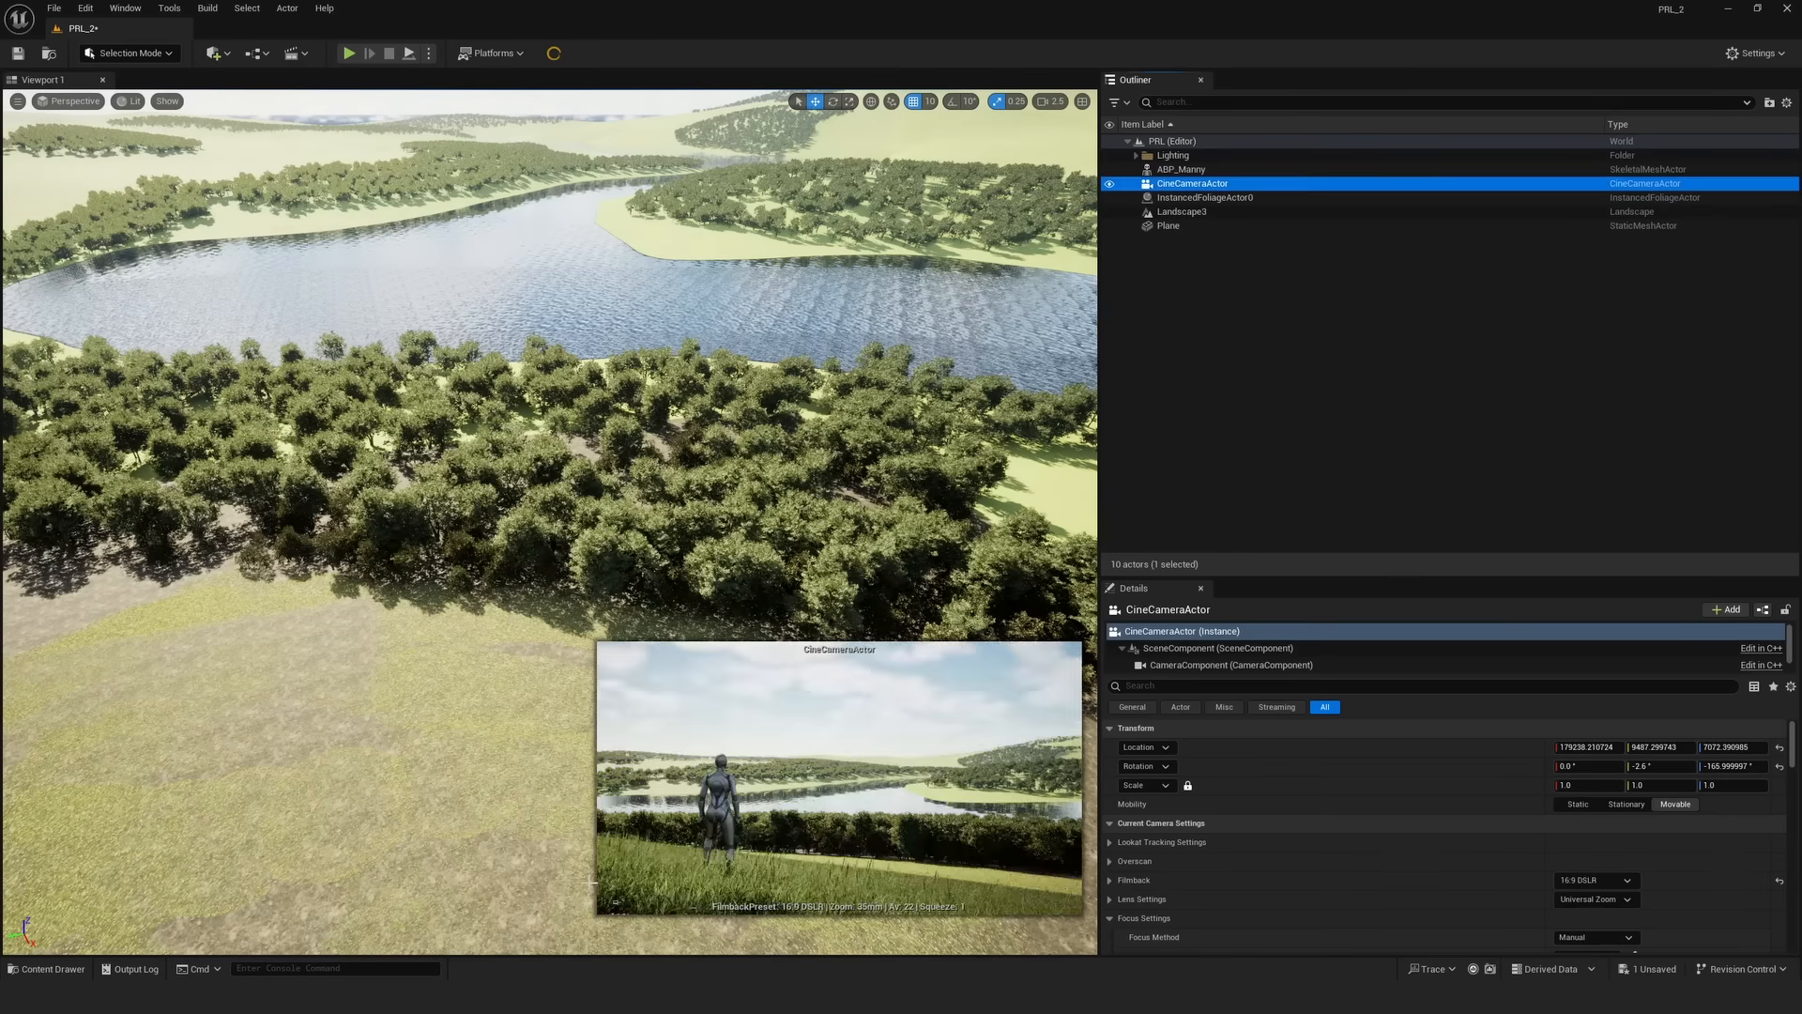
- Return to Foliage mode and paint all black alder types through the riverside tree line
click(127, 53)
click(131, 103)
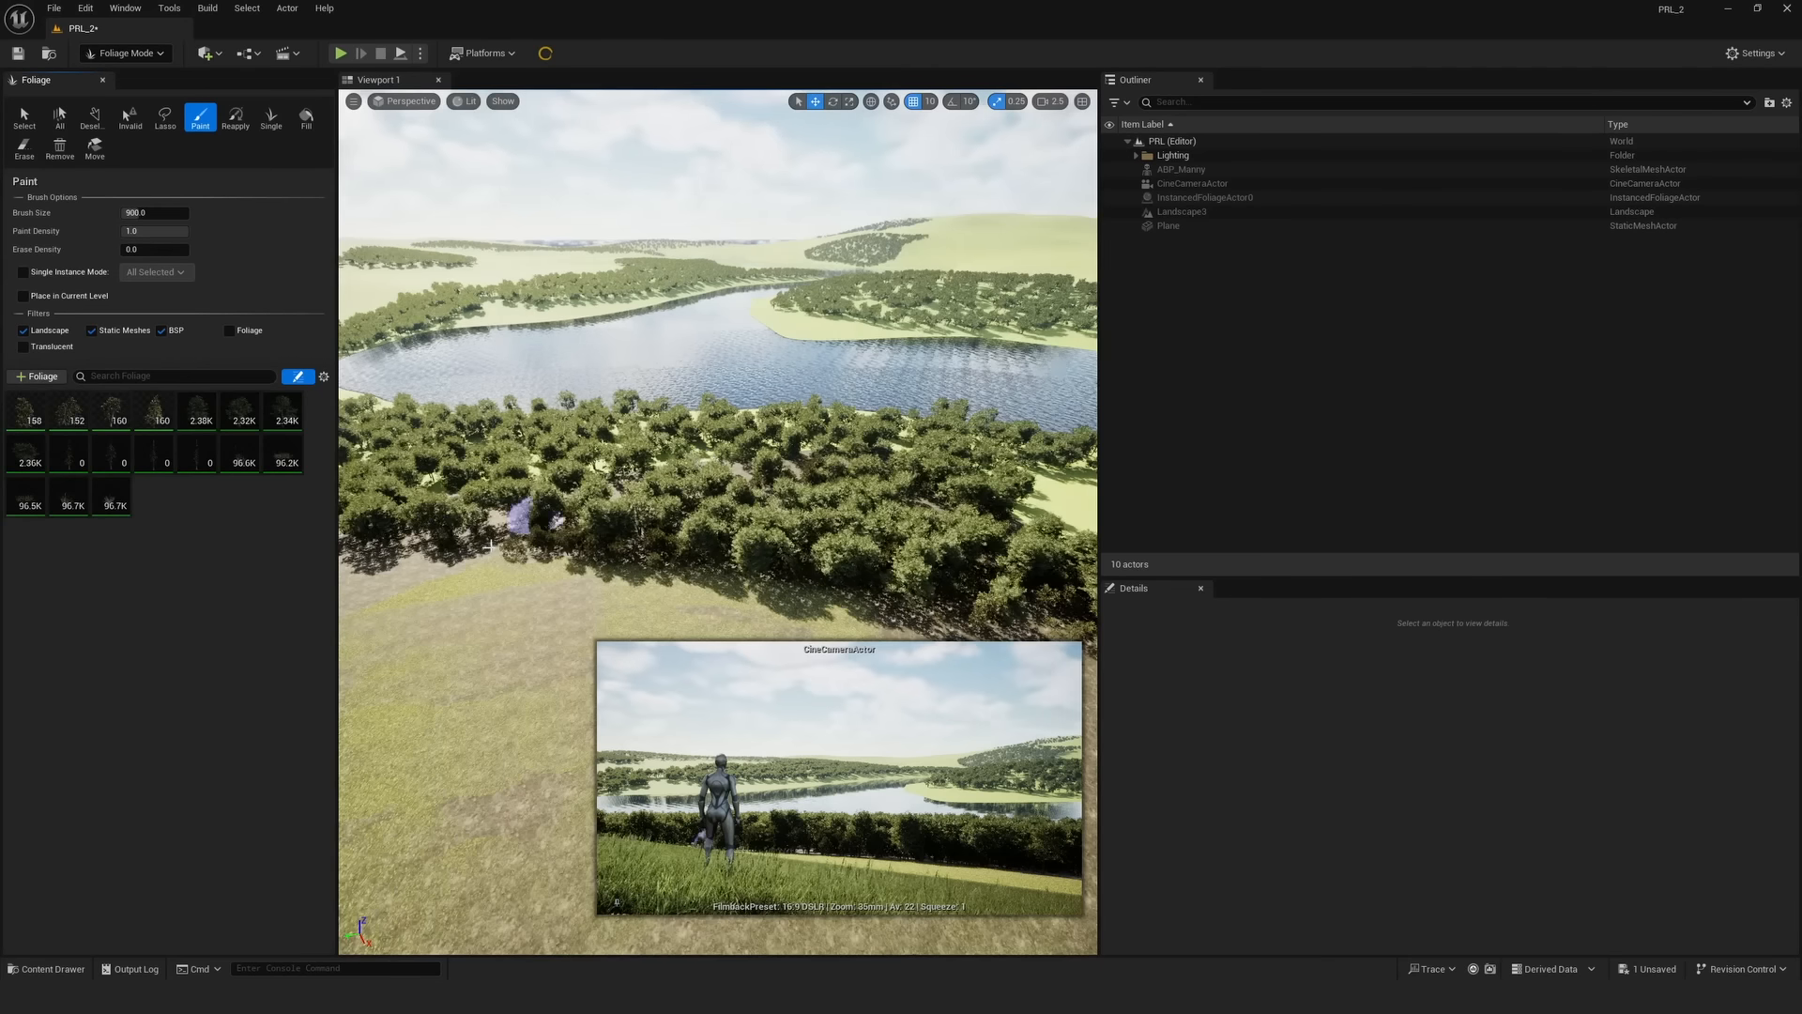
right_drag(657, 470, 546, 401)
drag(546, 401, 695, 495)
right_drag(704, 484, 942, 519)
drag(941, 519, 953, 410)
right_drag(952, 410, 952, 248)
key(w)
mouse_move(703, 535)
mouse_down()
mouse_move(873, 531)
mouse_move(431, 503)
mouse_move(657, 469)
mouse_move(751, 479)
mouse_move(629, 442)
mouse_move(911, 415)
mouse_move(817, 399)
mouse_up()
- Extend the black alder painting across the forest patches on the far riverbank
right_drag(817, 399, 611, 545)
mouse_move(611, 544)
mouse_down()
mouse_move(742, 501)
mouse_move(844, 516)
mouse_up()
right_drag(845, 516, 938, 502)
mouse_move(938, 502)
mouse_down()
mouse_move(961, 497)
mouse_move(788, 488)
mouse_move(560, 435)
mouse_up()
key(w)
right_drag(649, 413, 662, 540)
scroll(650, 413, up, 1)
drag(507, 456, 598, 443)
mouse_move(998, 495)
mouse_down()
mouse_move(601, 488)
mouse_move(877, 499)
mouse_move(534, 441)
mouse_up()
mouse_move(535, 441)
right_down()
mouse_move(751, 384)
mouse_move(525, 394)
mouse_move(553, 441)
right_up()
key(w)
- Paint black alders over the hillside forest beside the river and the distant patch on the ridge behind it
mouse_move(663, 613)
mouse_down()
mouse_move(699, 549)
mouse_move(611, 478)
mouse_up()
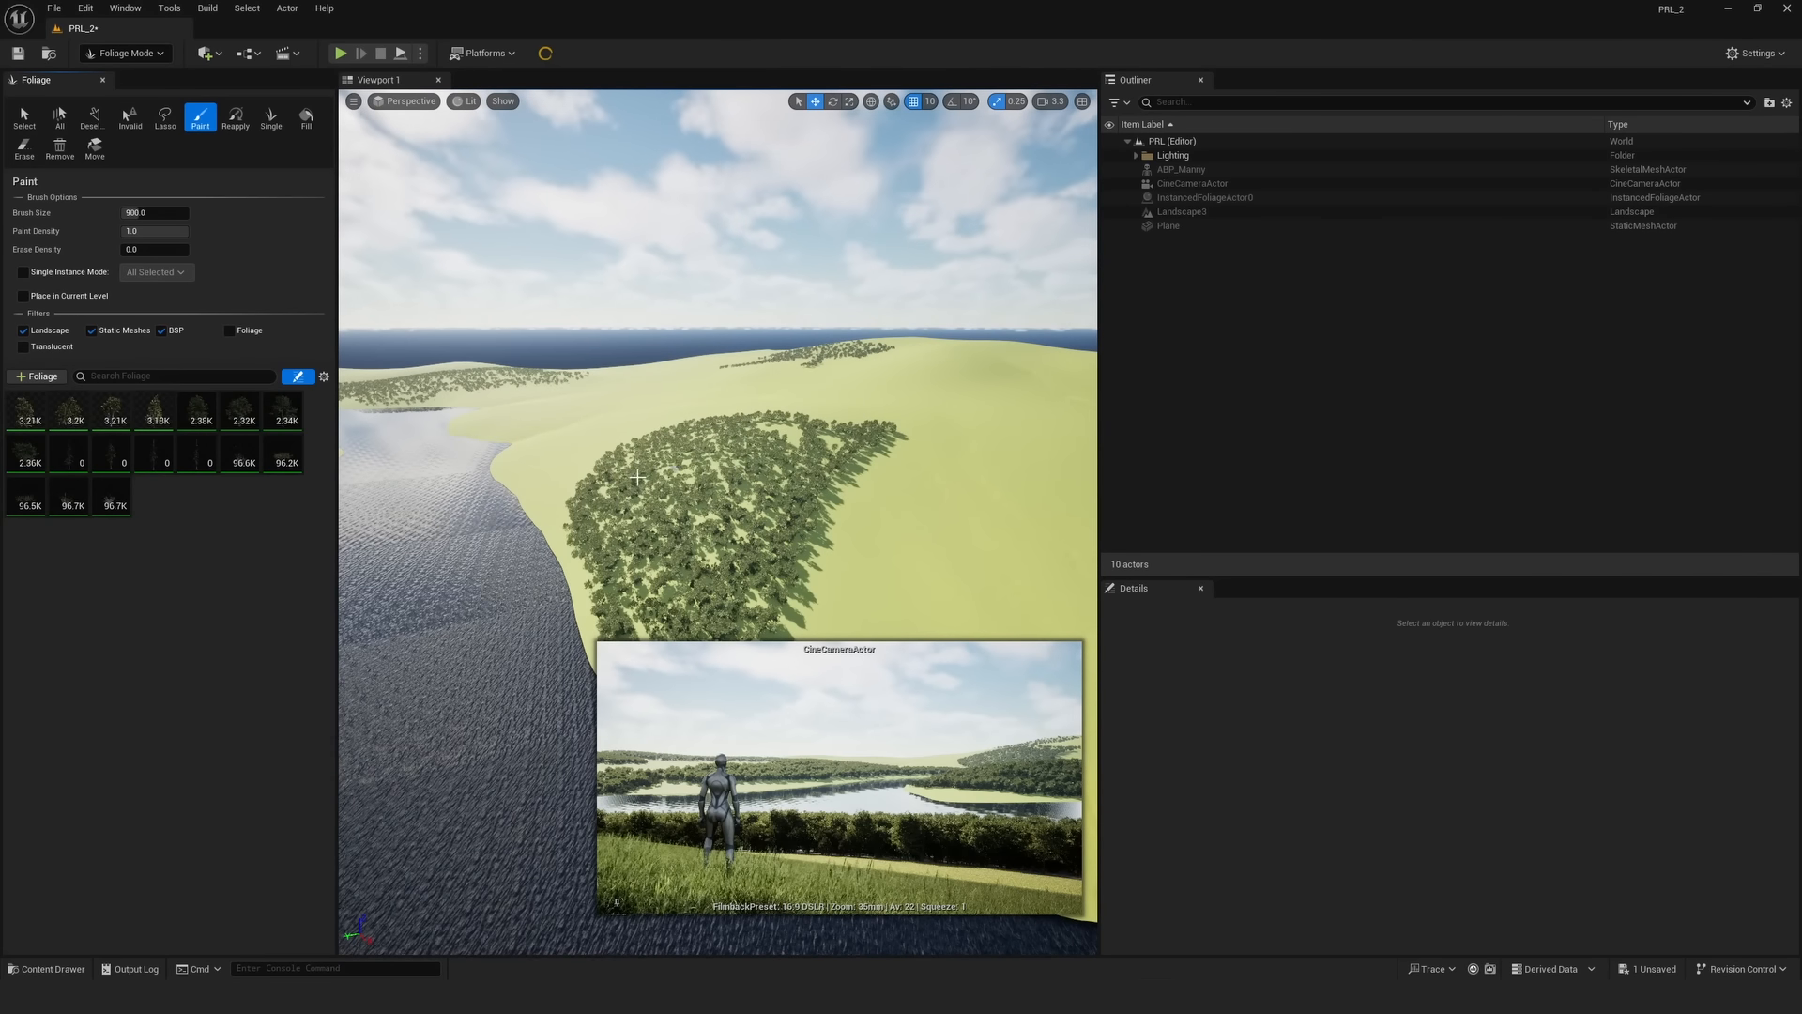
mouse_move(753, 532)
mouse_down()
mouse_move(625, 540)
mouse_move(645, 569)
mouse_up()
right_drag(644, 569, 570, 565)
click(909, 340)
right_drag(909, 340, 797, 375)
key(w)
- Add SM_BlackAlder_Sapling_06 as a foliage type, set its density to 5.0, and paint it along the near edge of the tree line
key(ctrl+space)
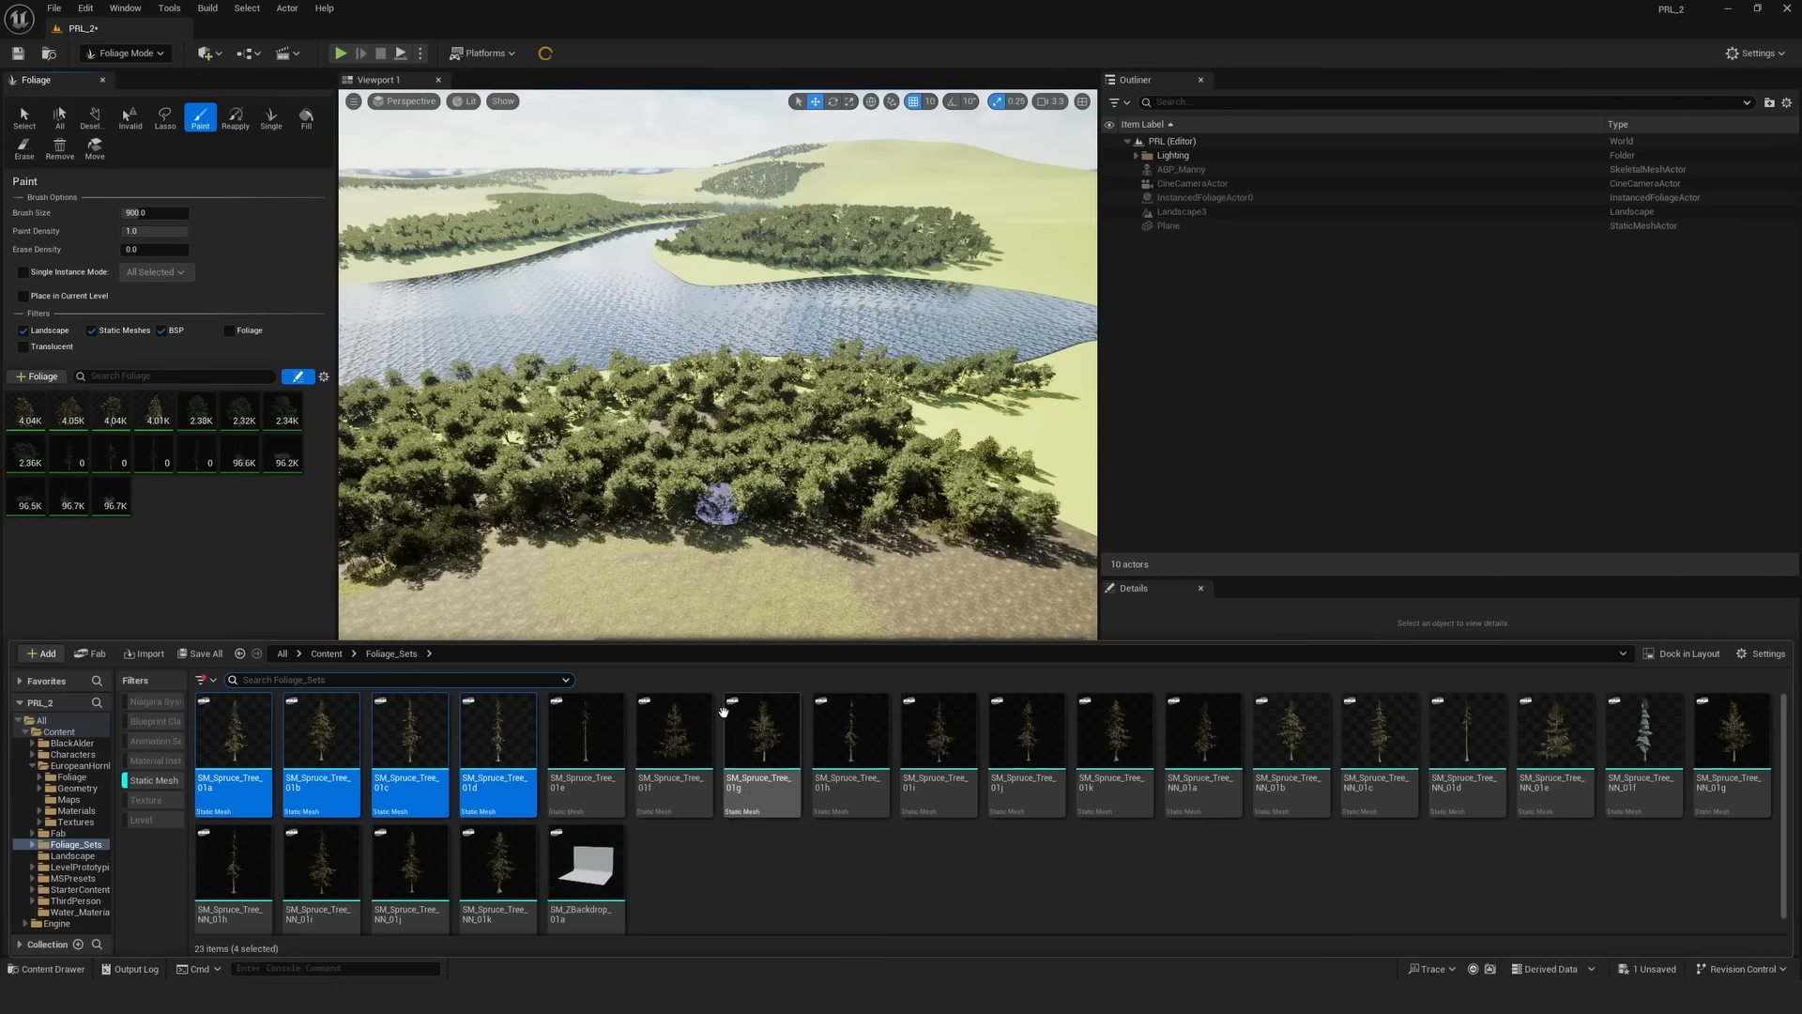
drag(1553, 873, 191, 416)
click(154, 411)
click(197, 411)
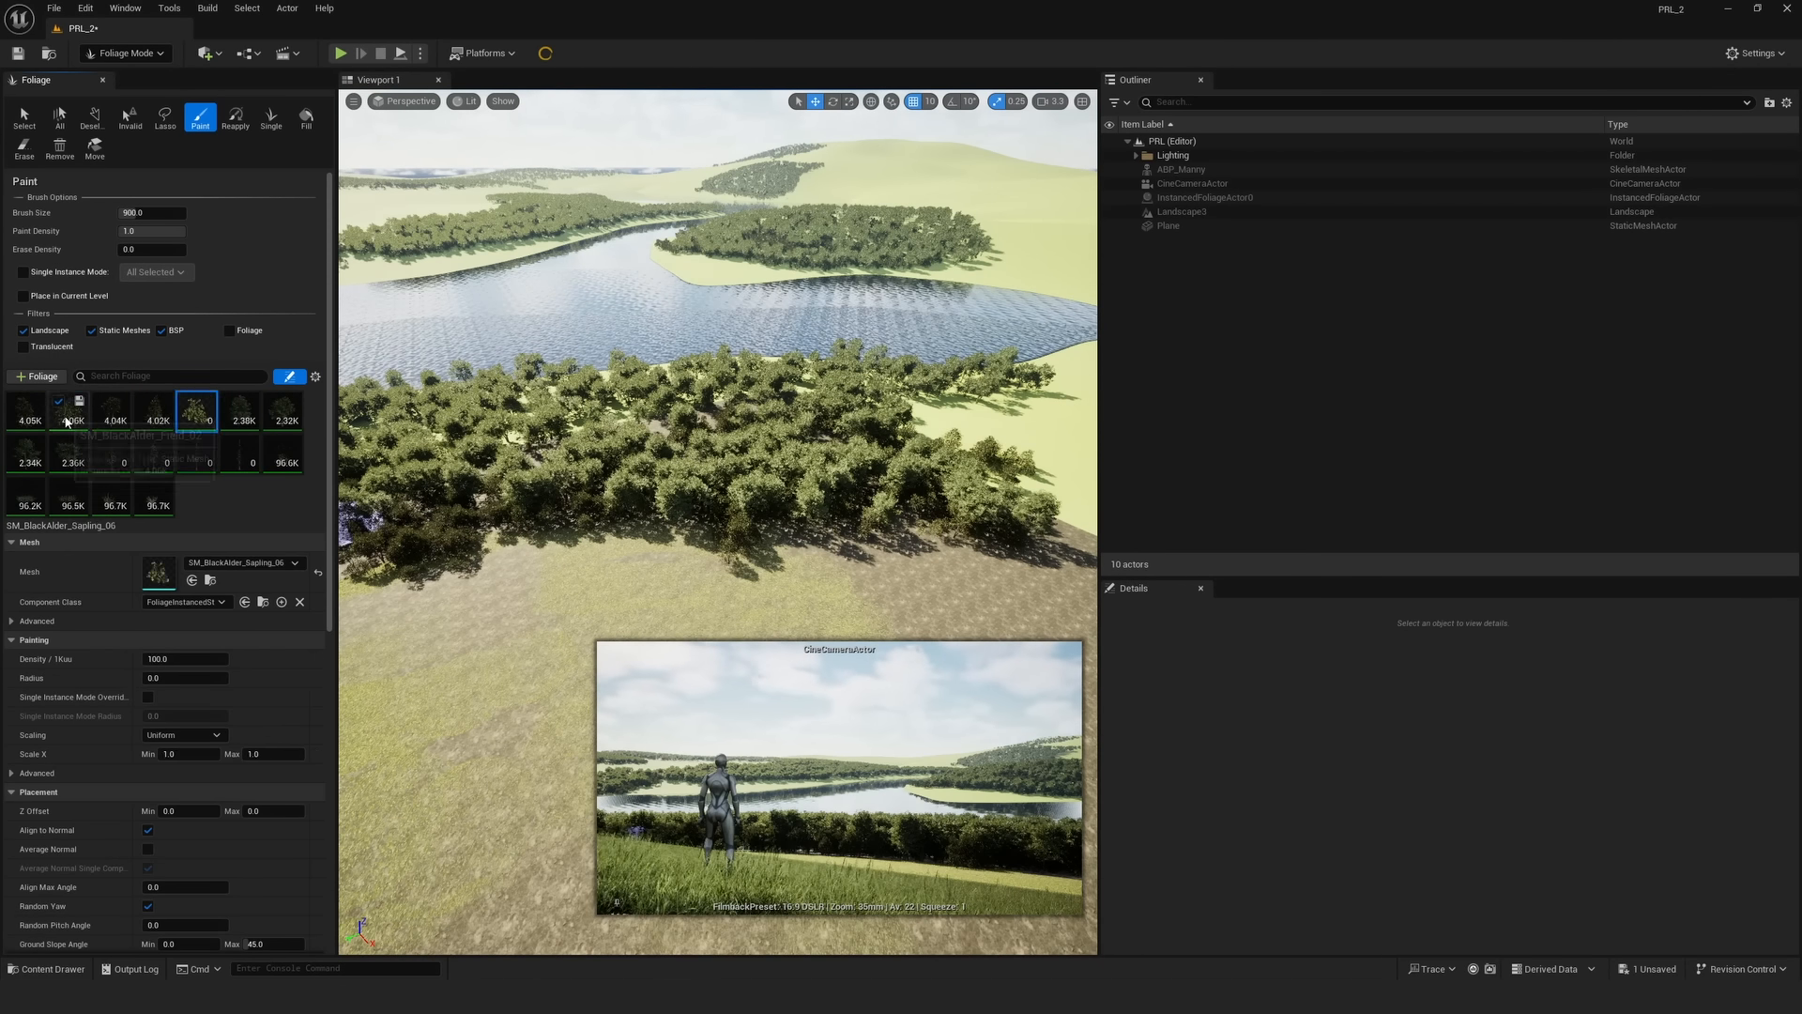
mouse_move(491, 528)
mouse_down()
mouse_move(693, 493)
mouse_move(848, 508)
mouse_move(620, 483)
mouse_up()
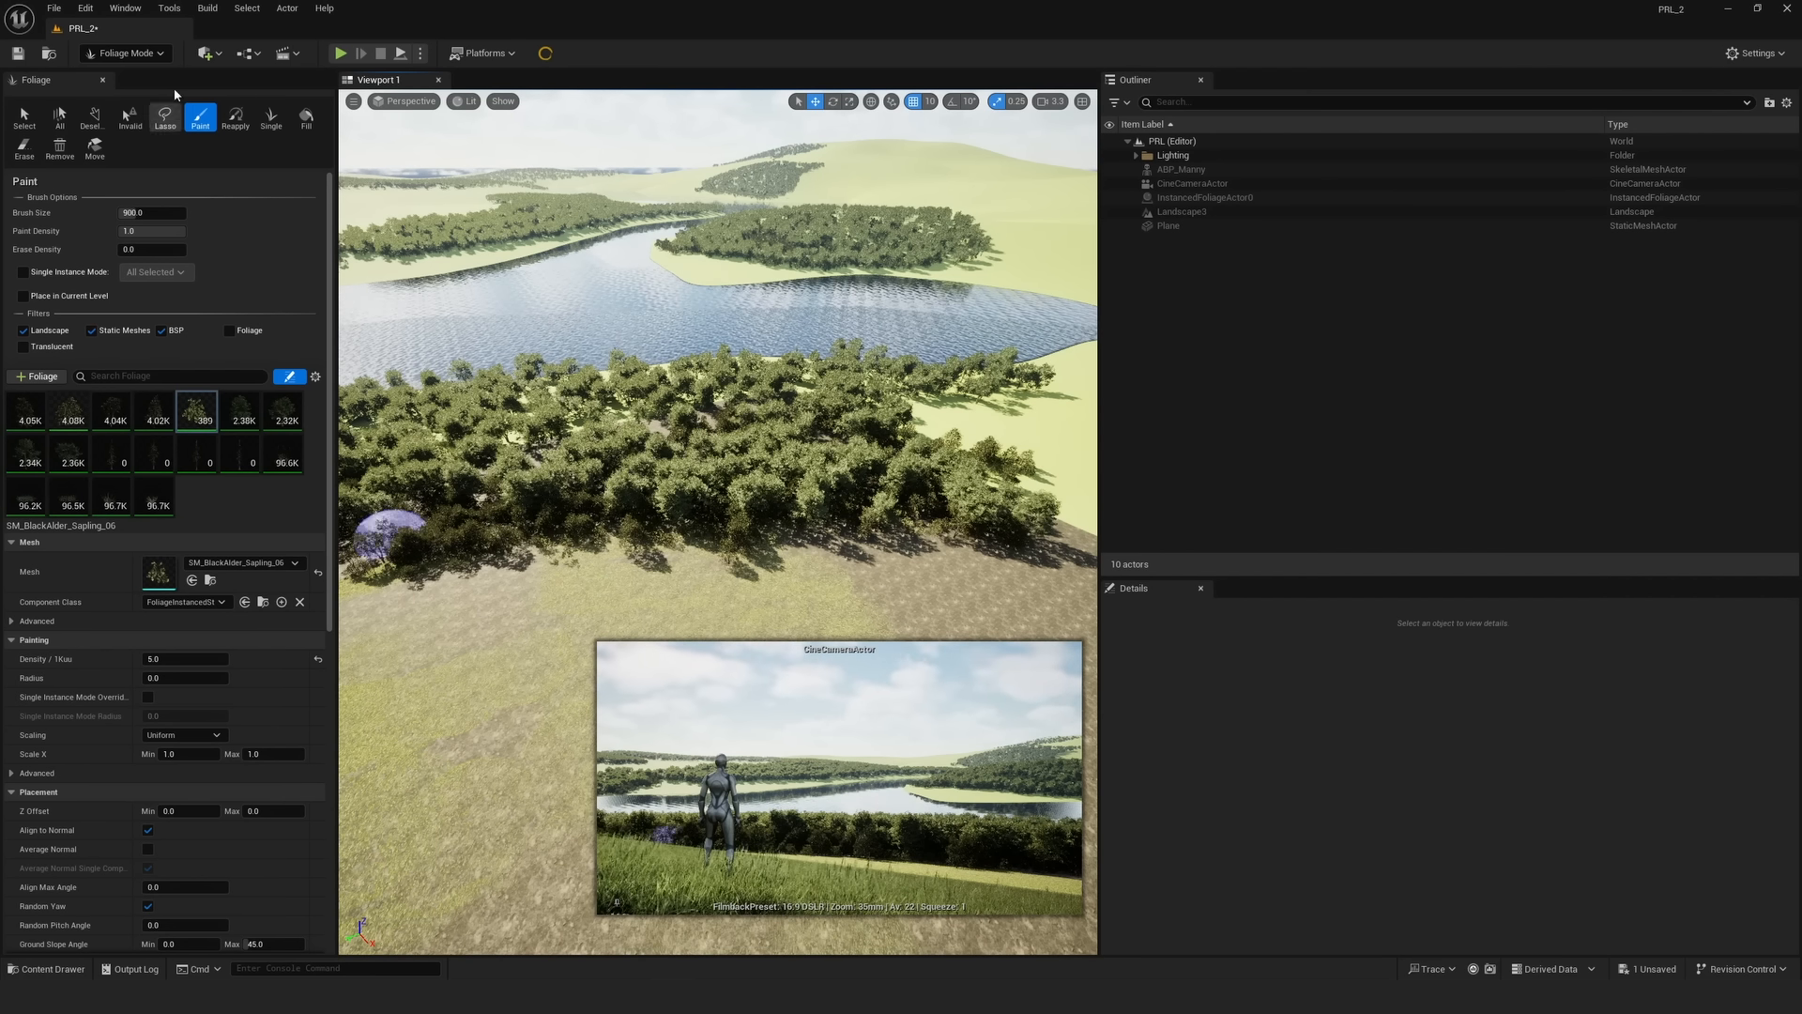
- Check the forest plains reference photo in the browser, and set the density of the four spruce types to 0.5 in Unreal Editor
key(alt+Tab)
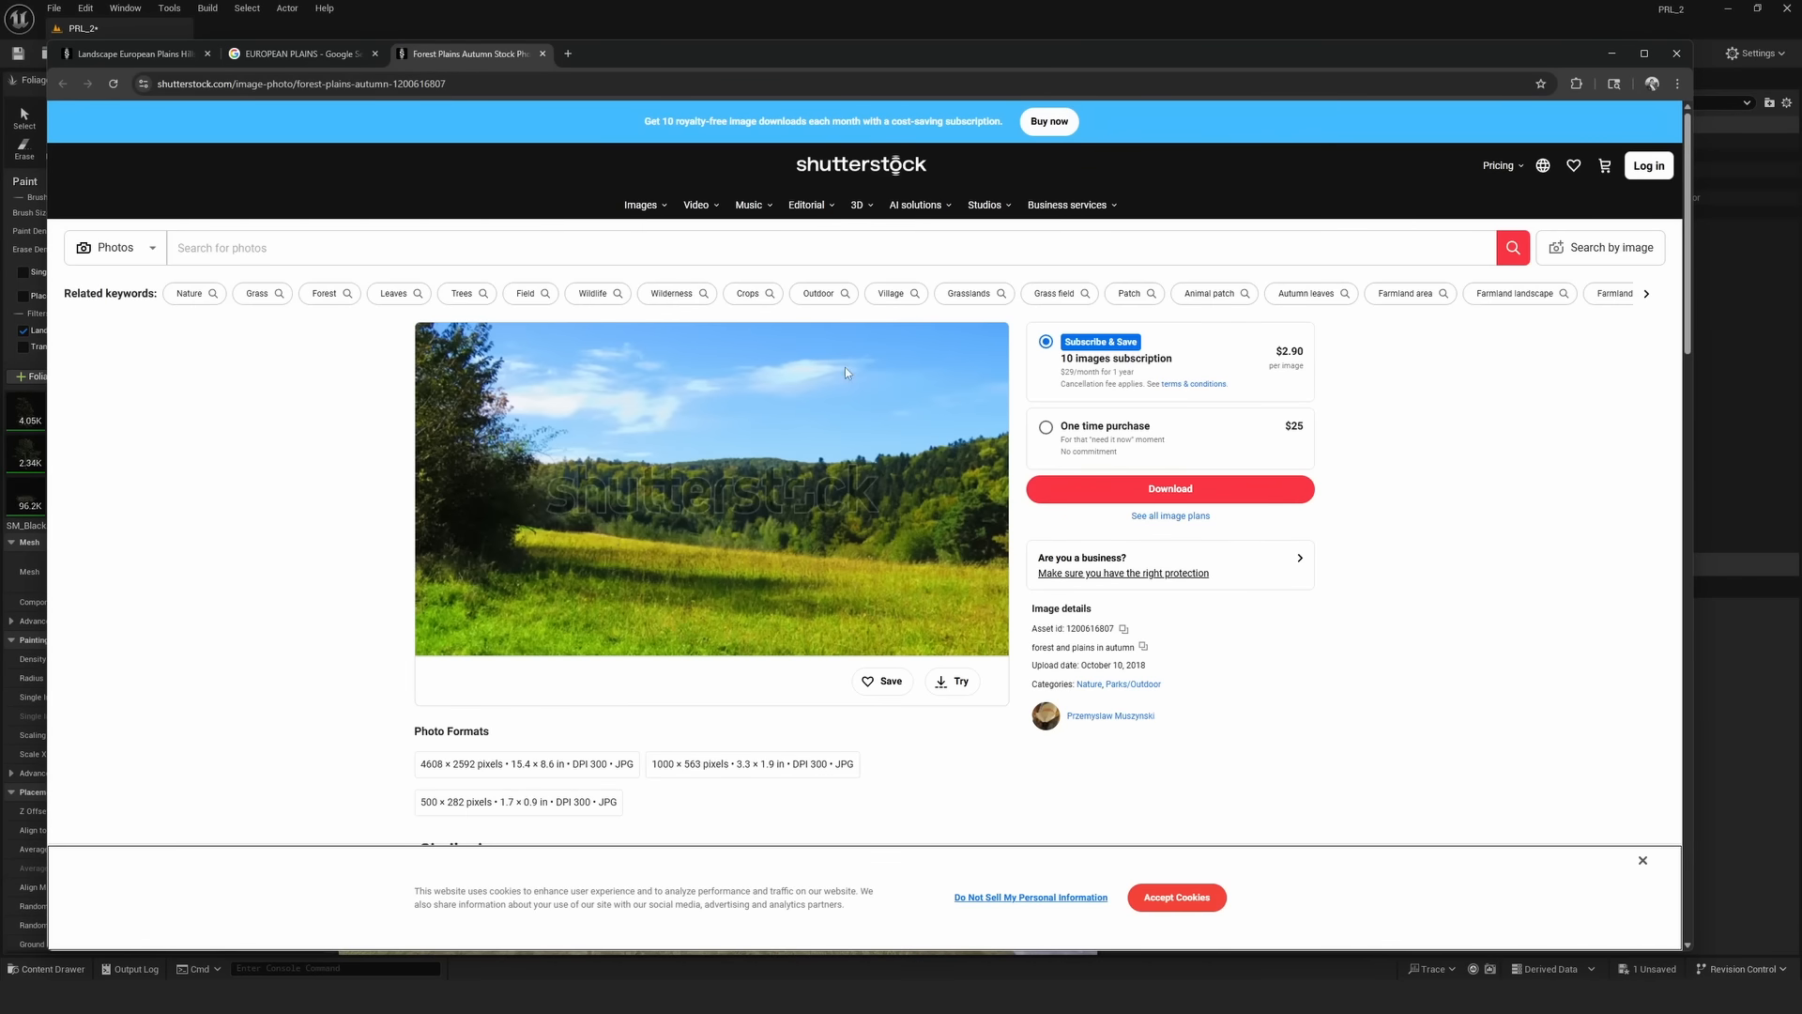
click(1612, 53)
click(111, 452)
shift+click(239, 452)
click(179, 657)
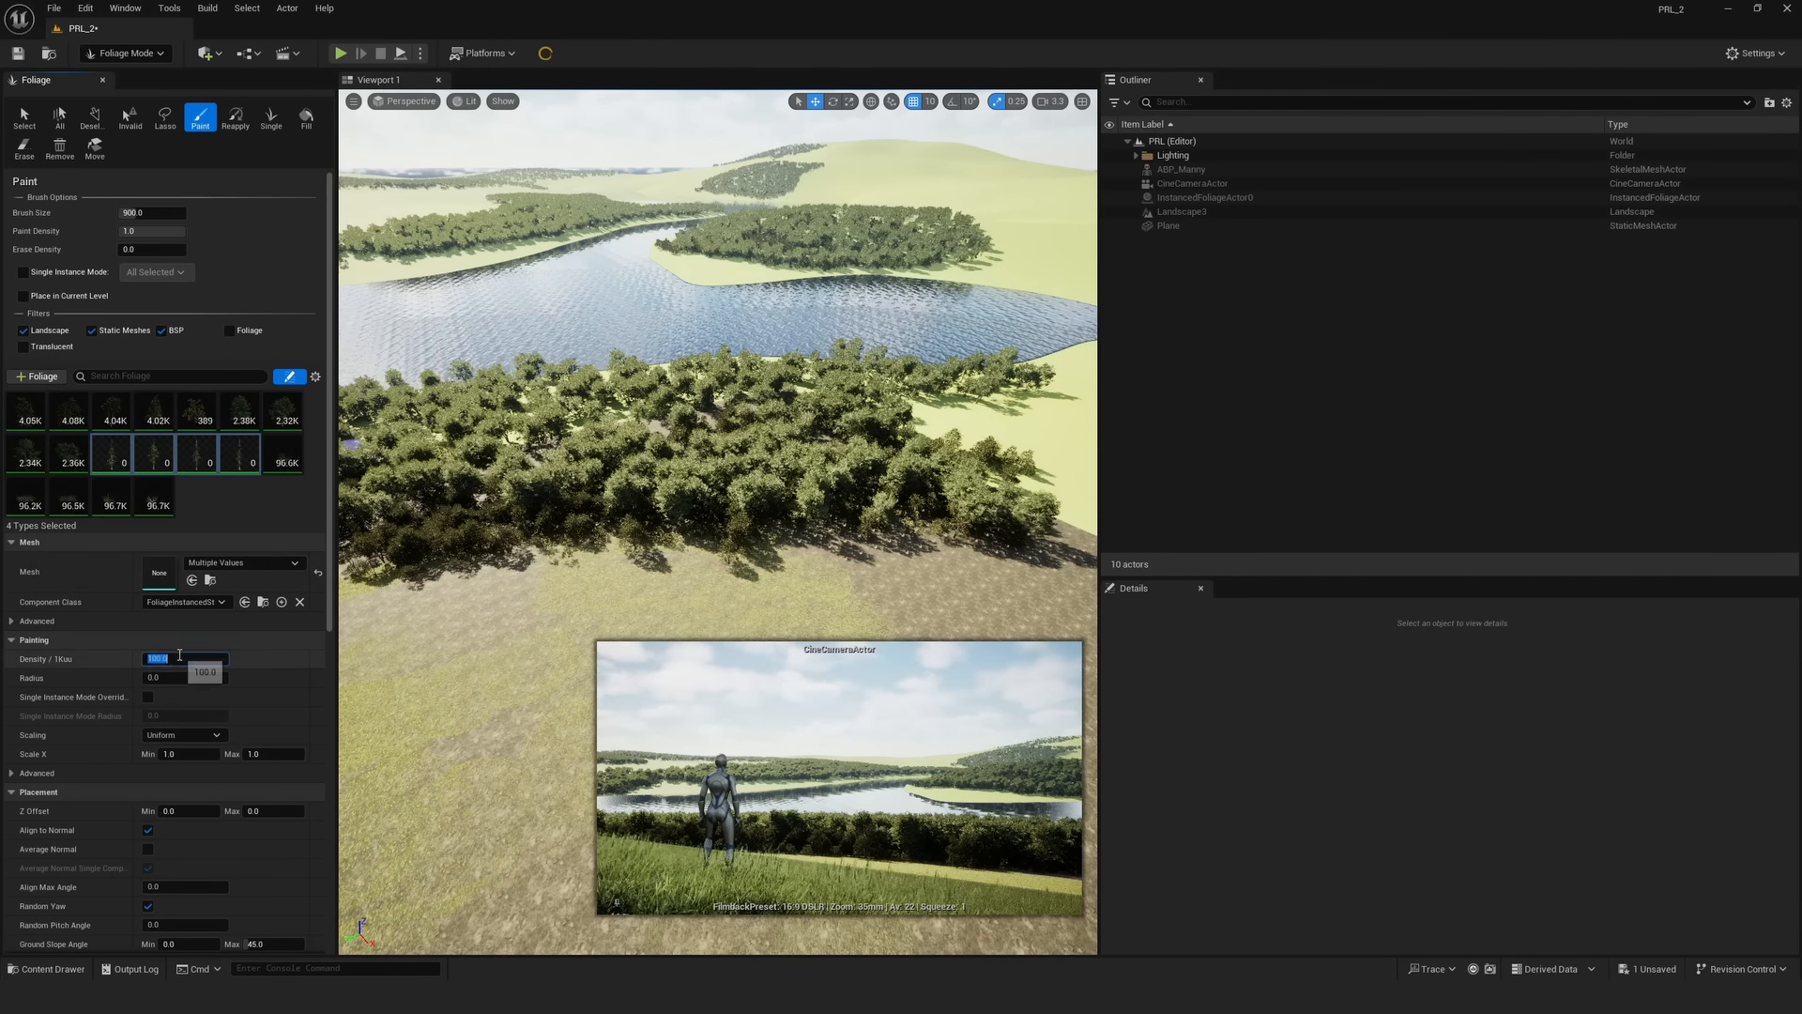
- Undo the spruce test strokes and set the brush's Paint Density to 0.1
drag(169, 231, 119, 231)
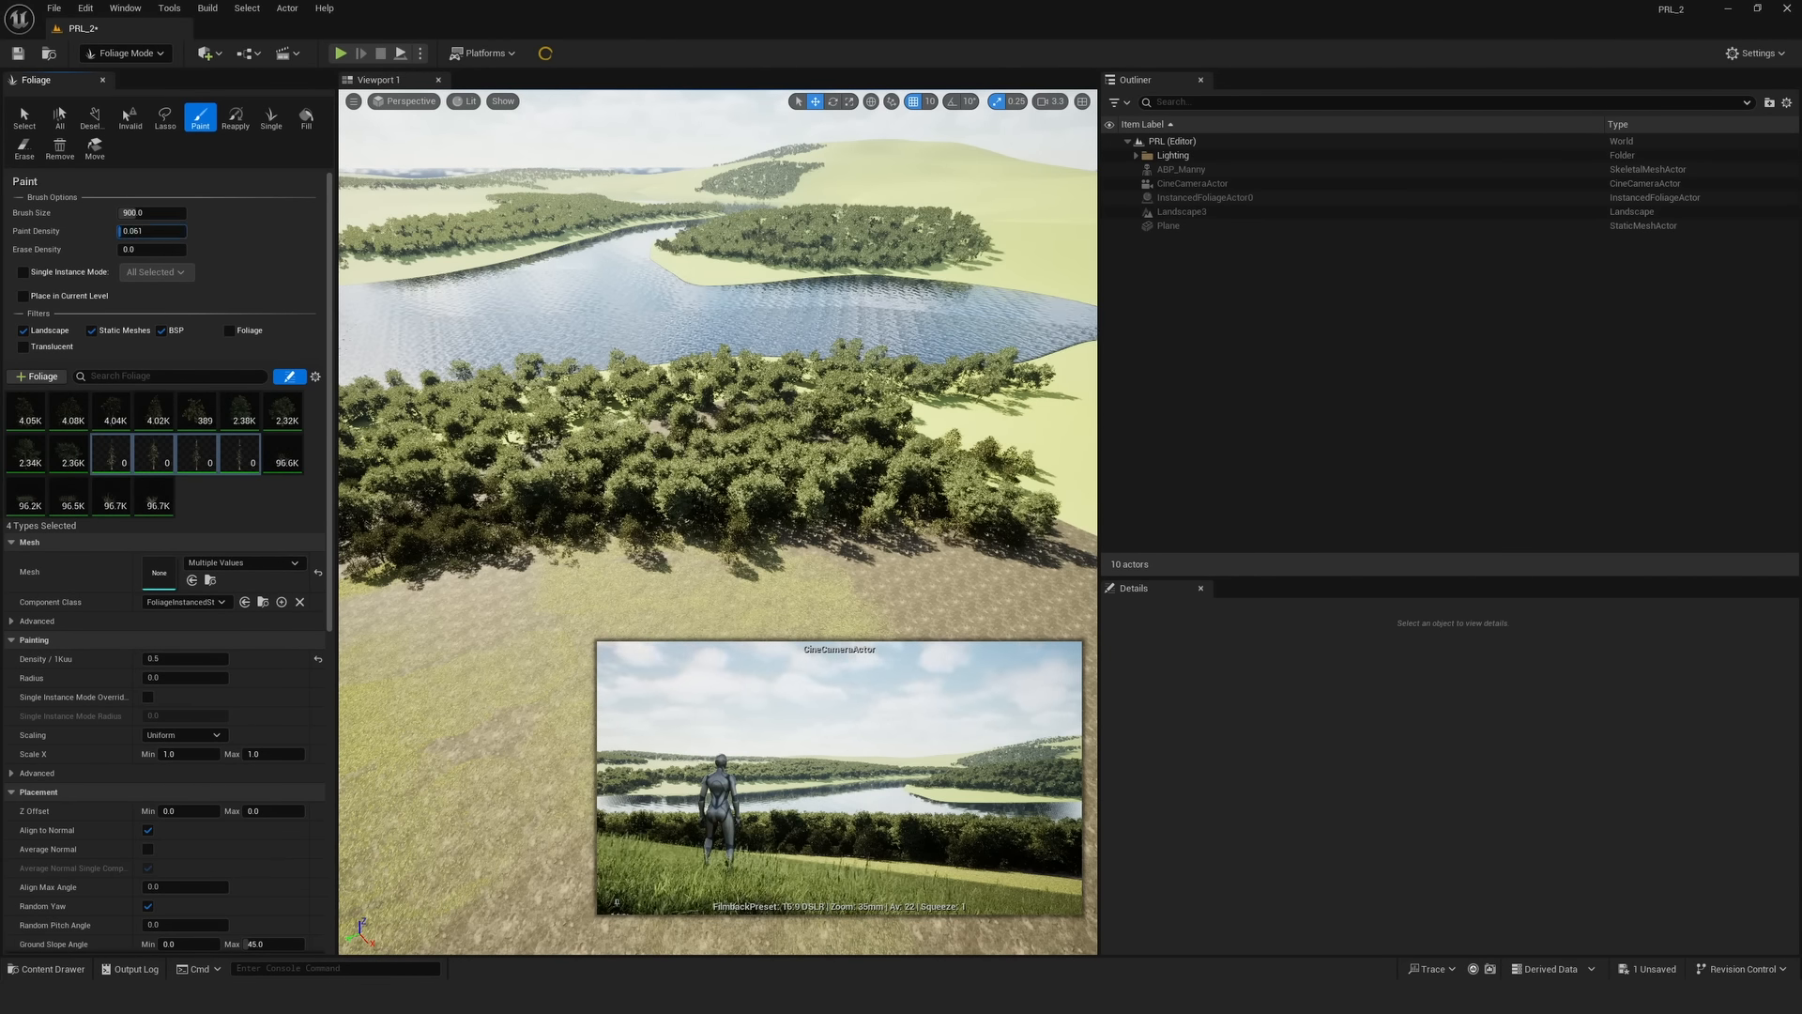
key(ctrl+z)
mouse_move(863, 428)
right_down()
mouse_move(853, 483)
mouse_move(948, 413)
mouse_move(948, 342)
mouse_move(948, 394)
right_up()
scroll(853, 483, down, 3)
key(ctrl+z)
click(171, 231)
text(0.1)
key(Return)
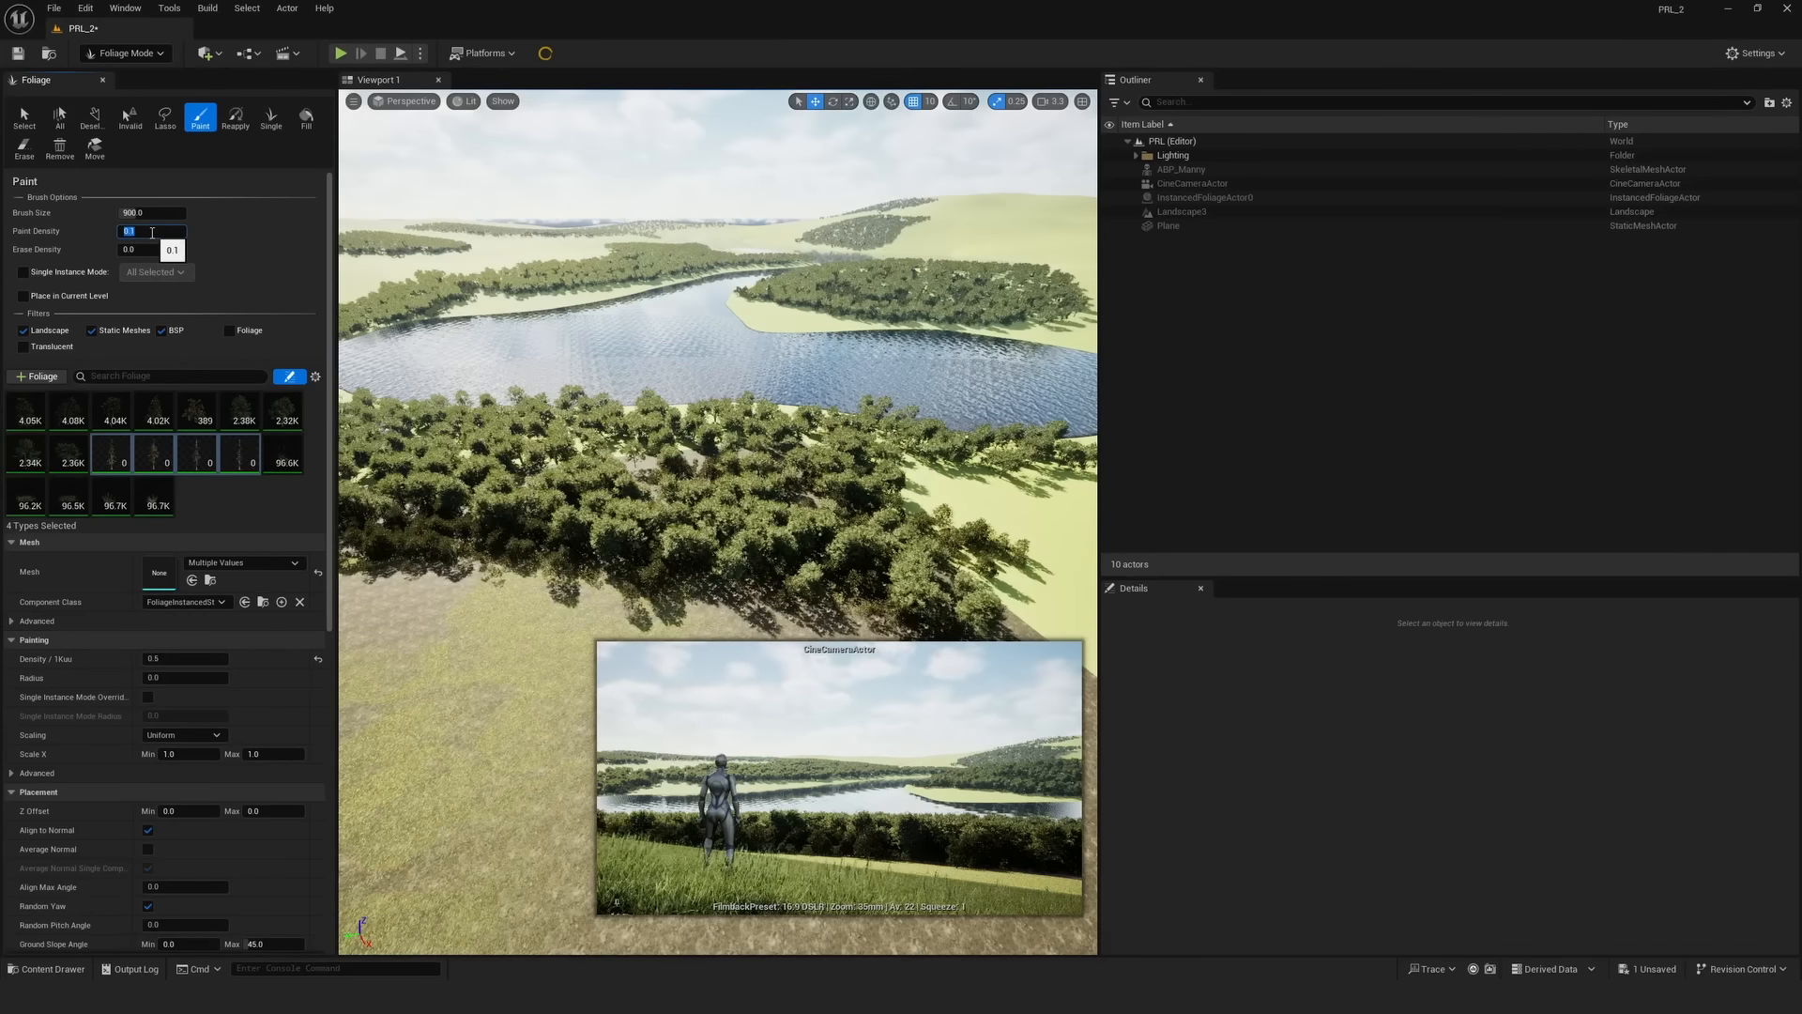
- Paint the four spruce types sparsely over the near tree line and the forest patches along both riverbanks
scroll(402, 476, down, 3)
mouse_move(592, 442)
mouse_down()
mouse_move(836, 611)
mouse_move(685, 447)
mouse_up()
mouse_move(685, 448)
right_down()
mouse_move(685, 356)
mouse_move(657, 450)
right_up()
mouse_move(606, 622)
mouse_down()
mouse_move(702, 577)
mouse_move(834, 603)
mouse_up()
right_drag(833, 603, 883, 544)
mouse_move(507, 384)
mouse_down()
mouse_move(474, 423)
mouse_move(912, 440)
mouse_move(1040, 415)
mouse_up()
right_drag(1040, 416, 560, 483)
drag(559, 483, 656, 598)
mouse_move(611, 610)
right_down()
mouse_move(863, 563)
mouse_move(817, 554)
mouse_move(589, 619)
right_up()
click(589, 355)
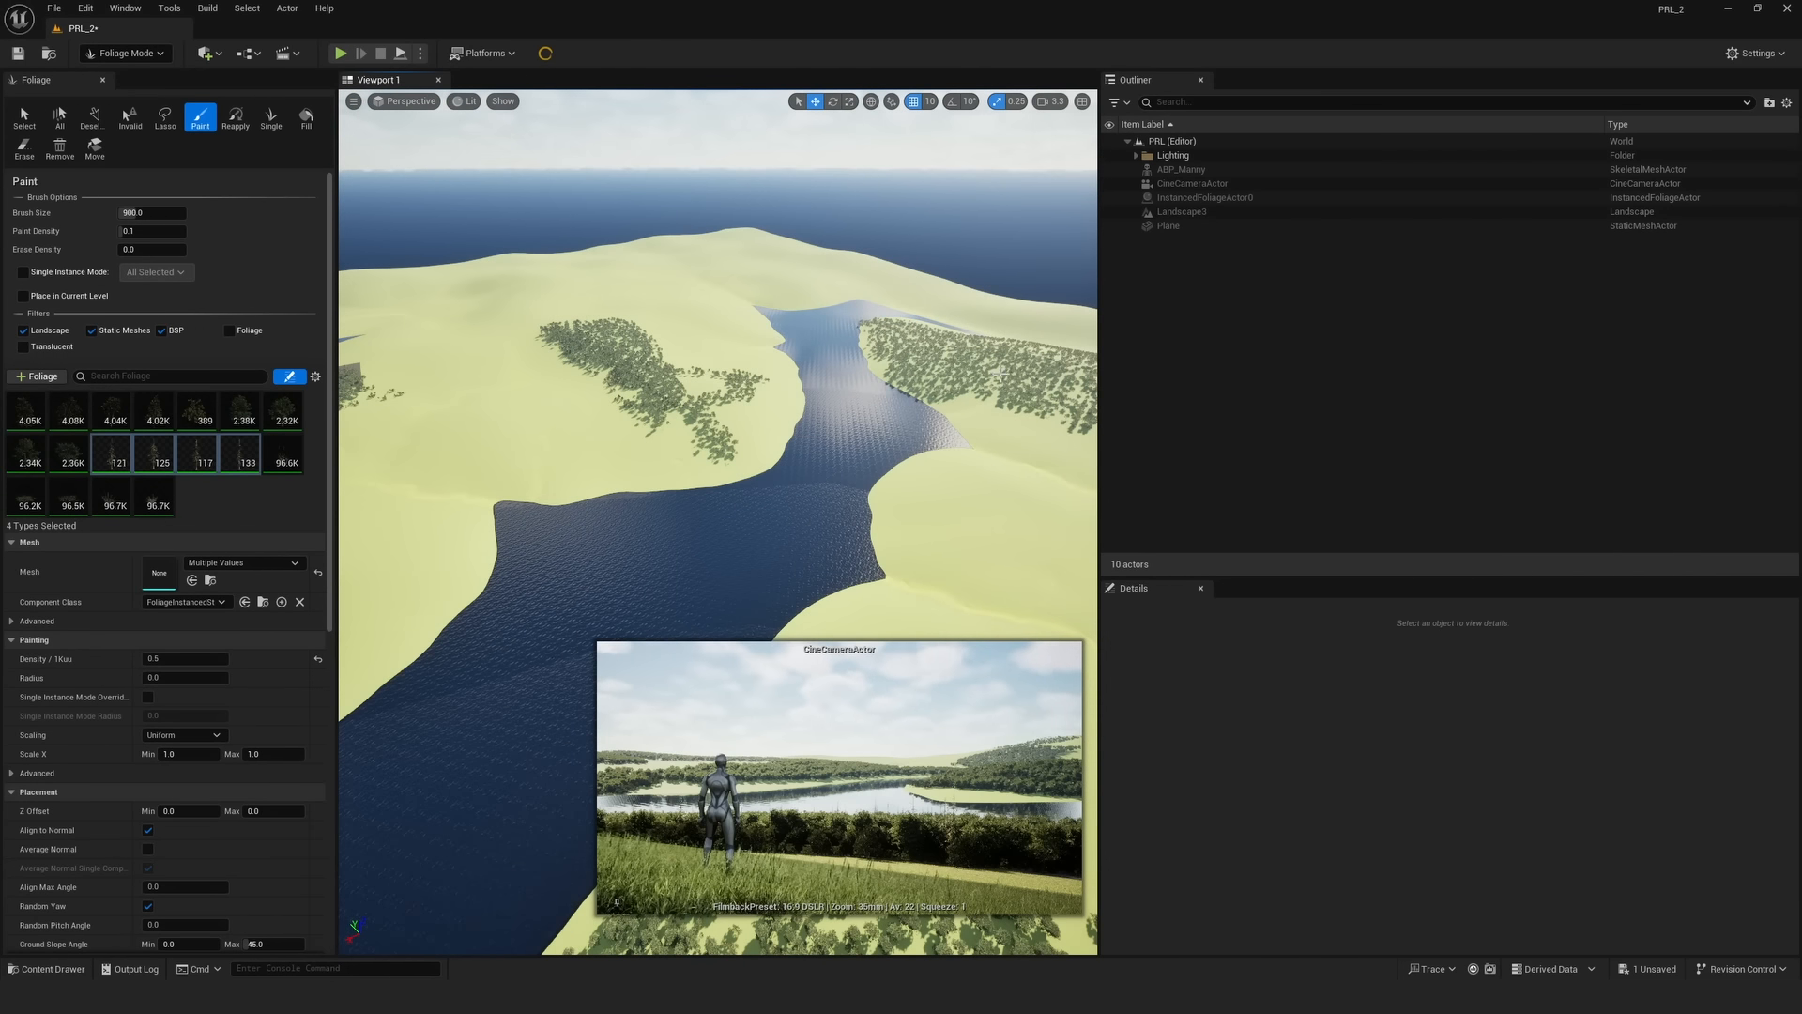
right_drag(1047, 357, 1089, 282)
- Return to Selection mode and pilot the CineCameraActor
click(128, 53)
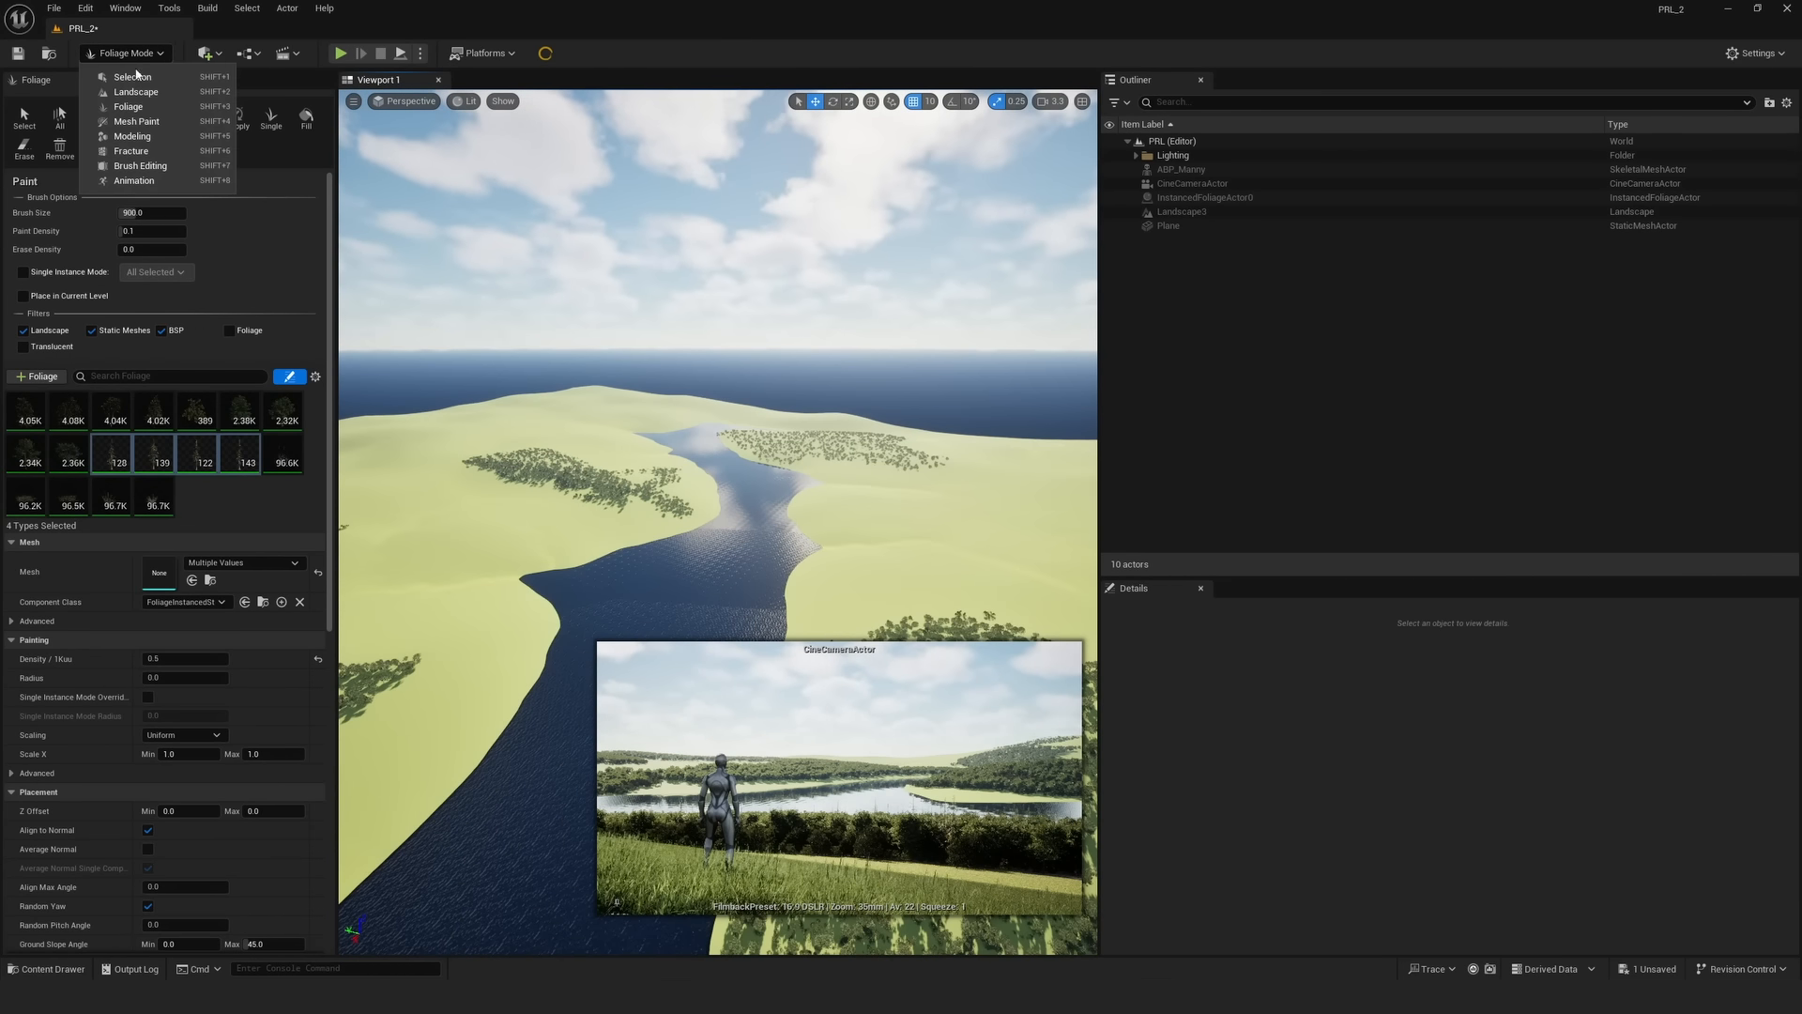
click(132, 76)
right_click(1218, 185)
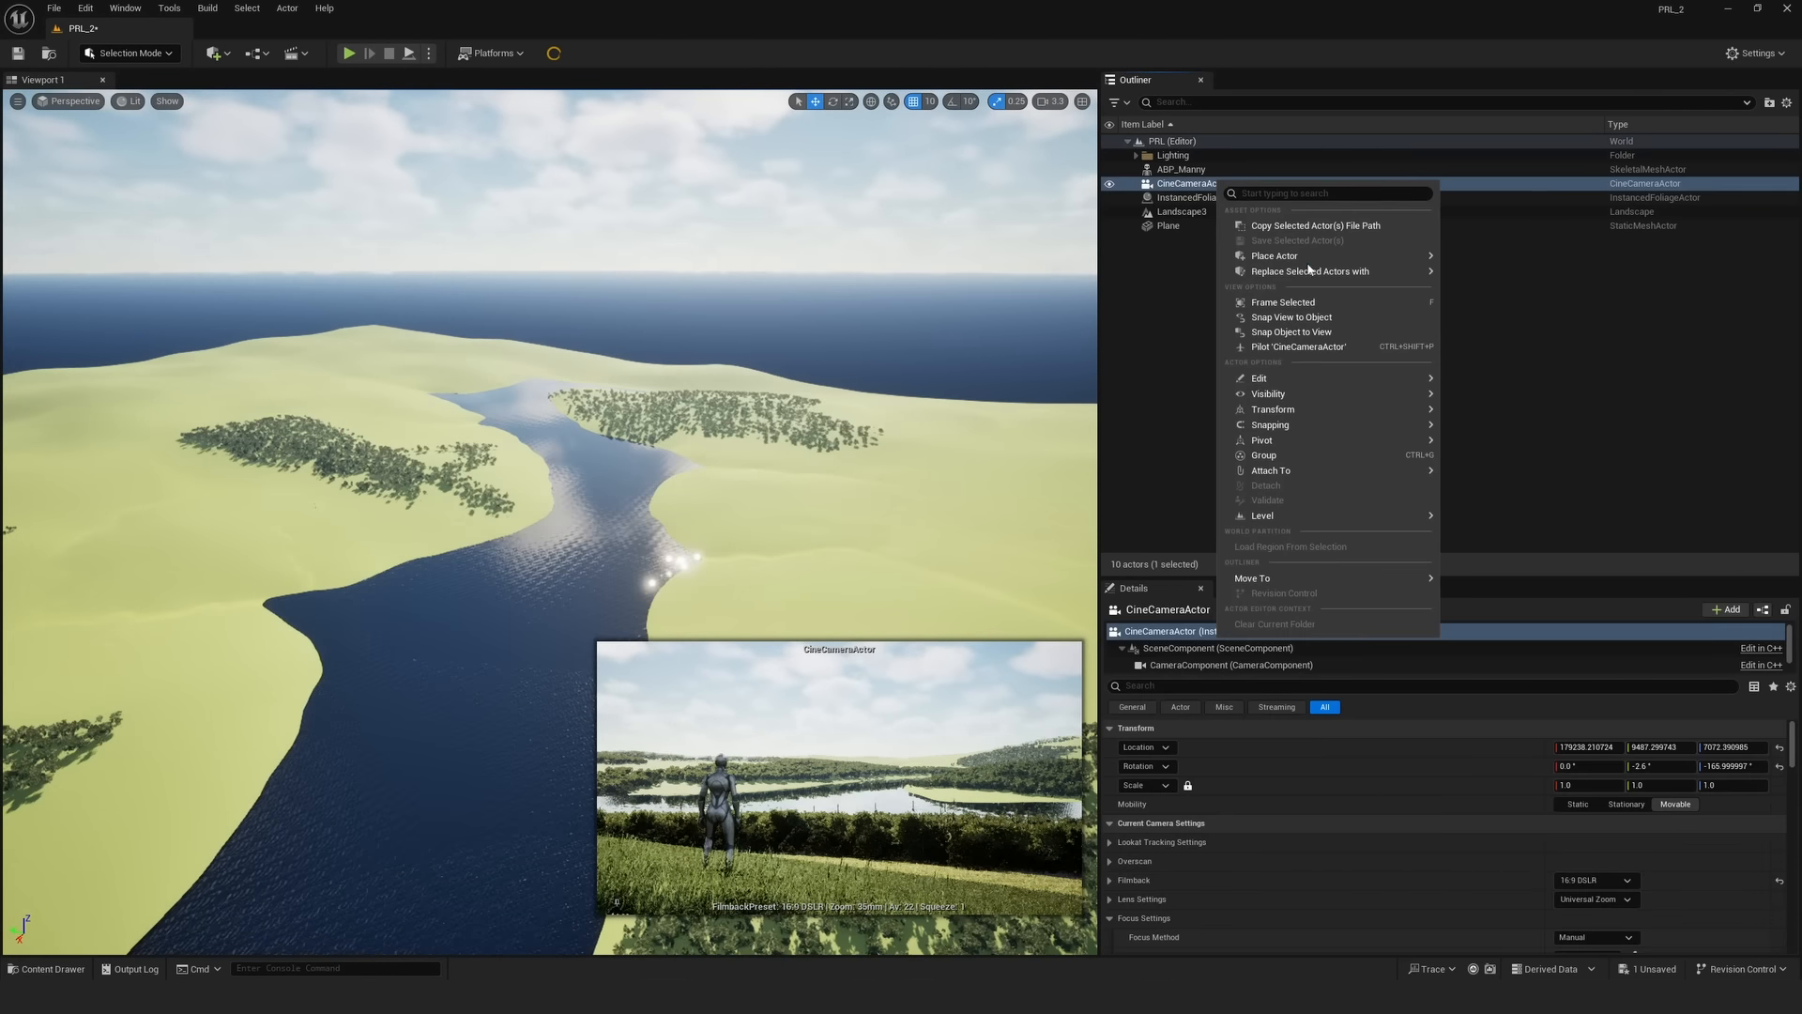
click(1262, 347)
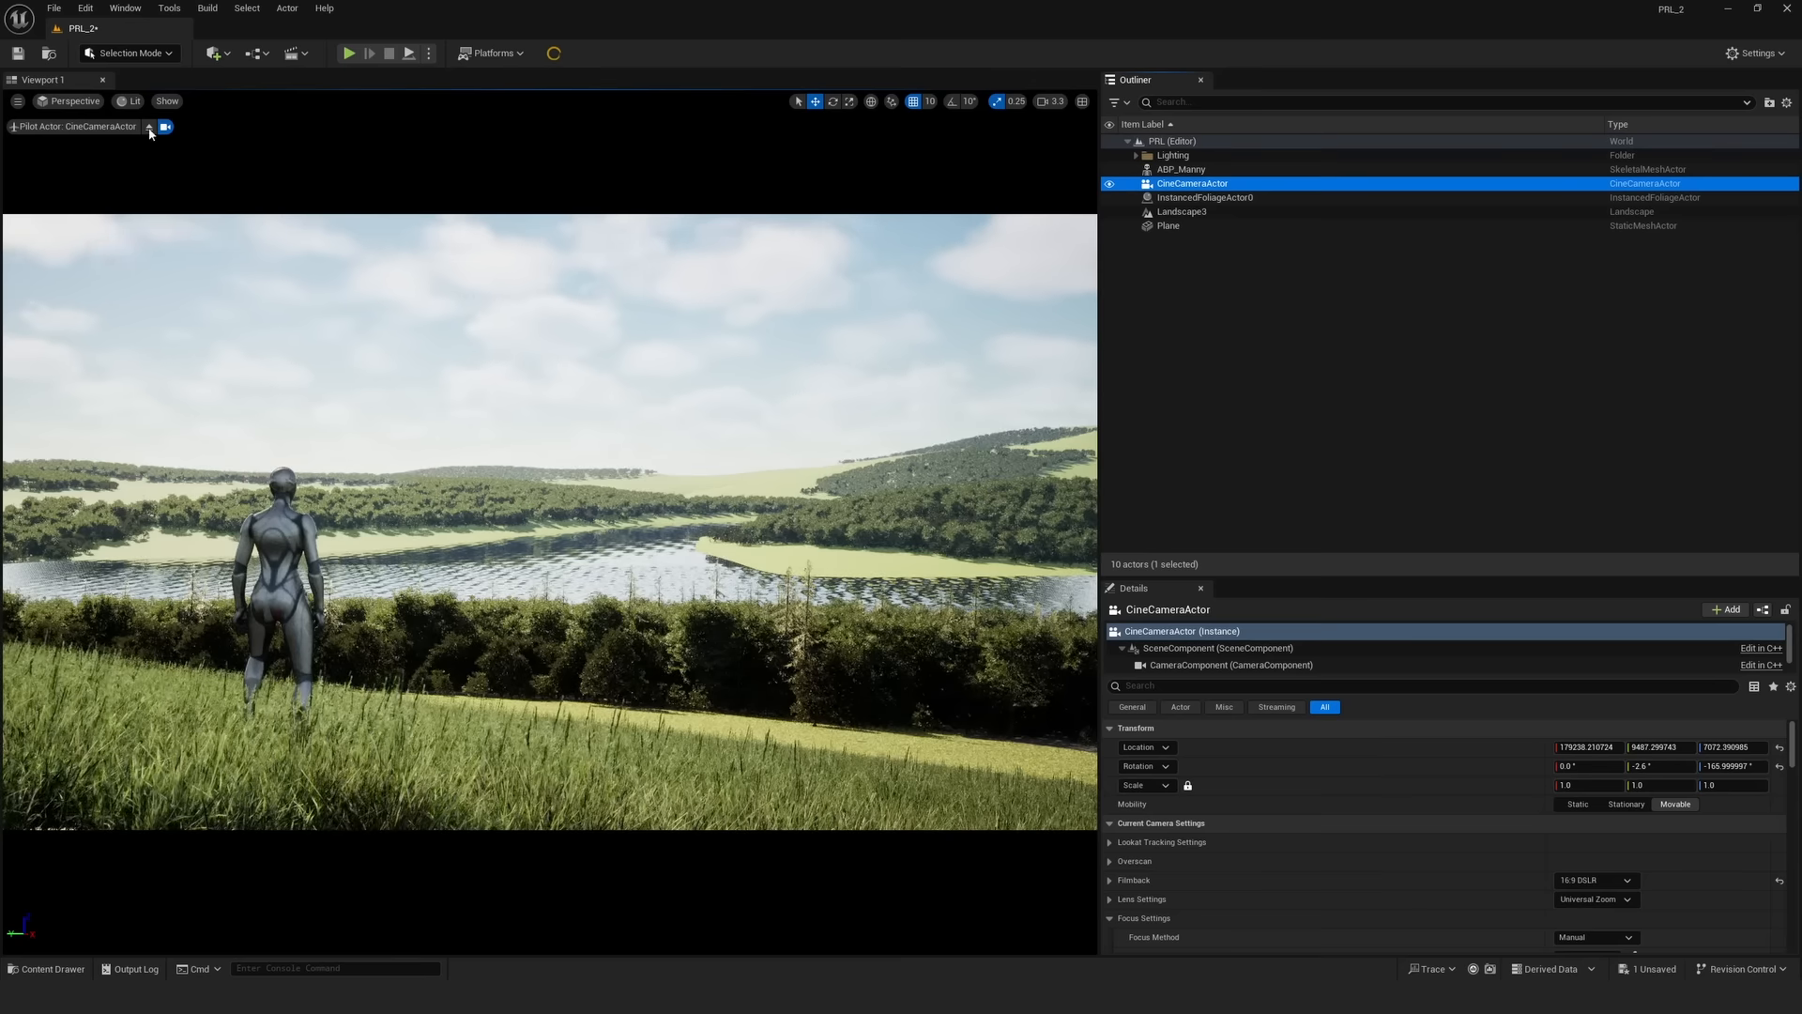
- Preview the camera shot in Path Tracing view mode and restore Lit view
click(130, 100)
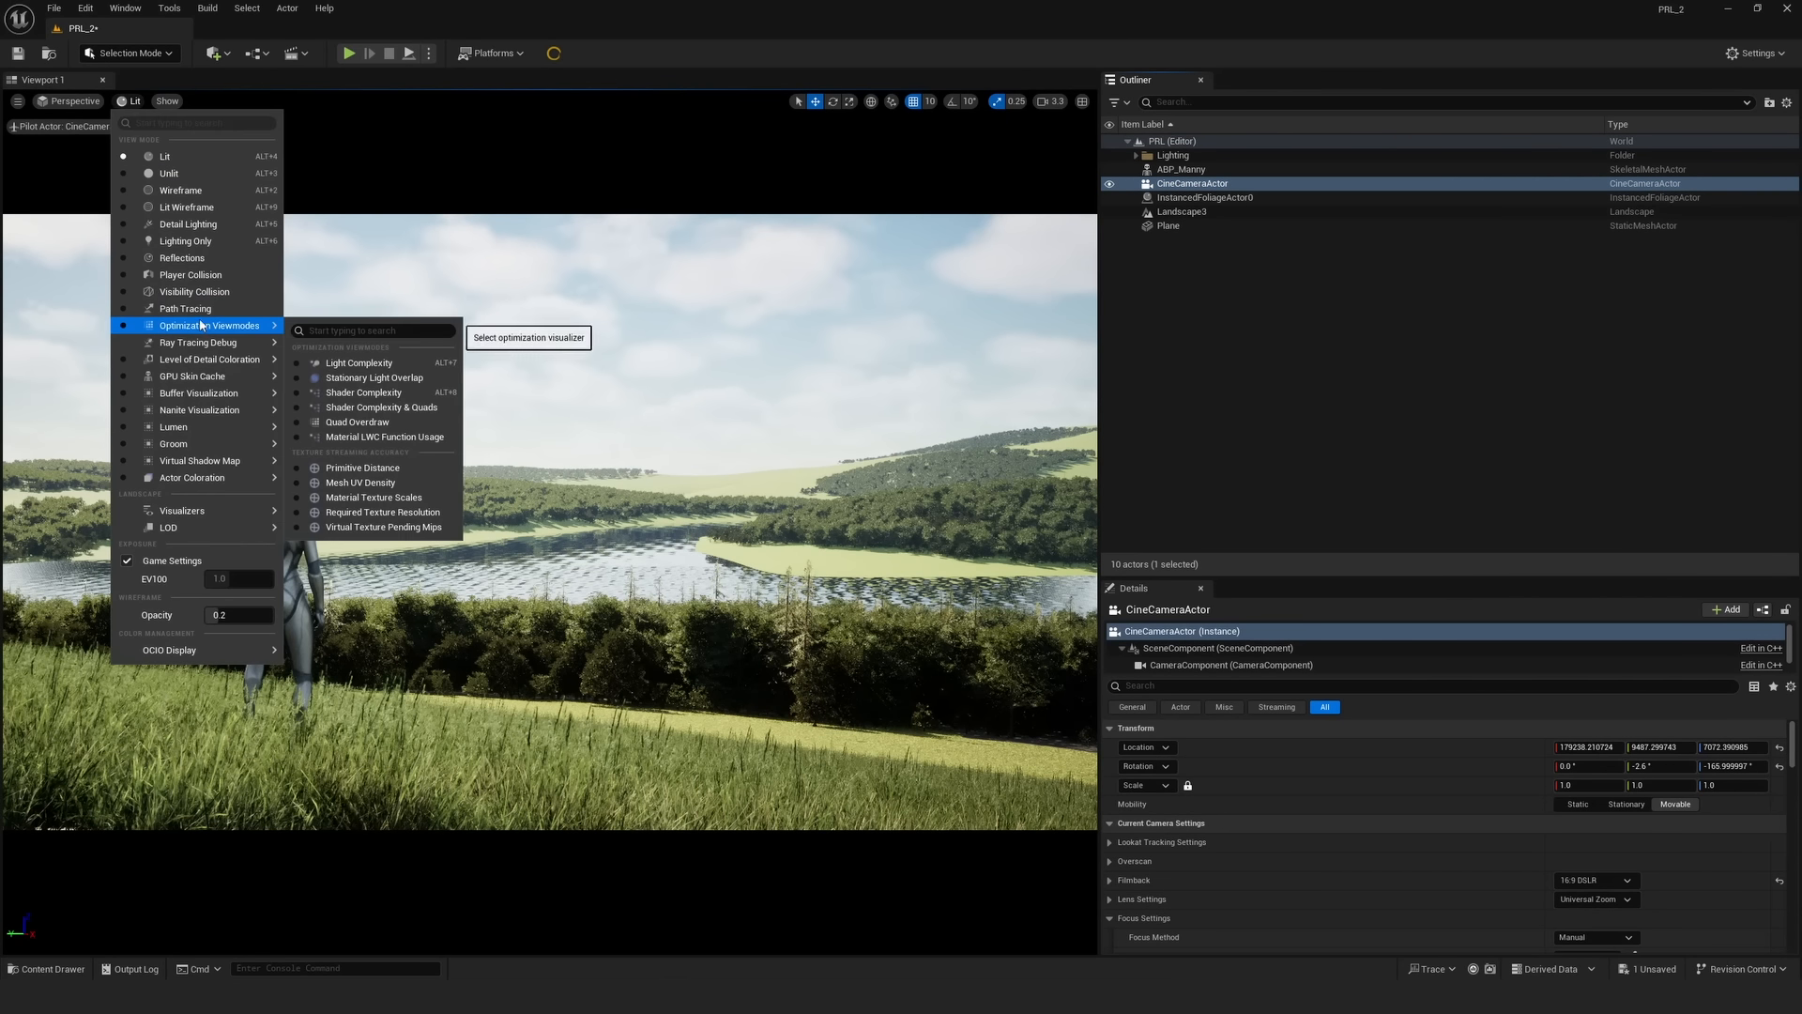
click(185, 308)
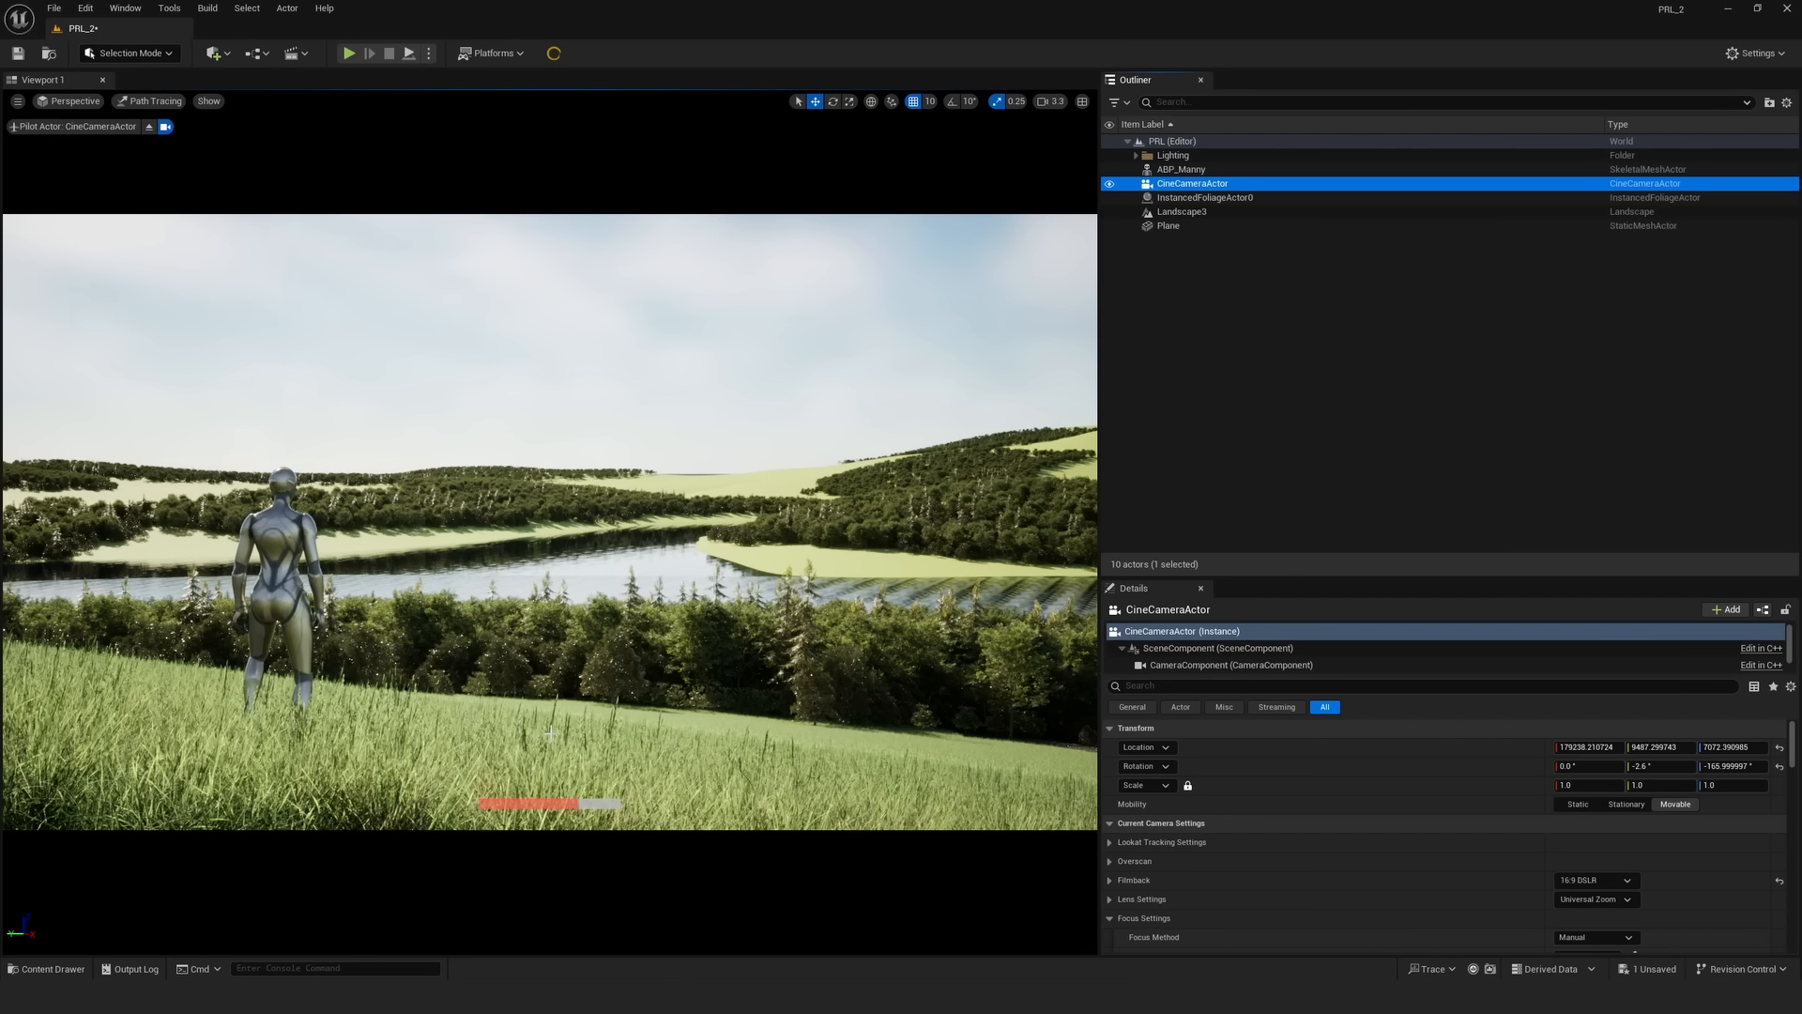
click(137, 105)
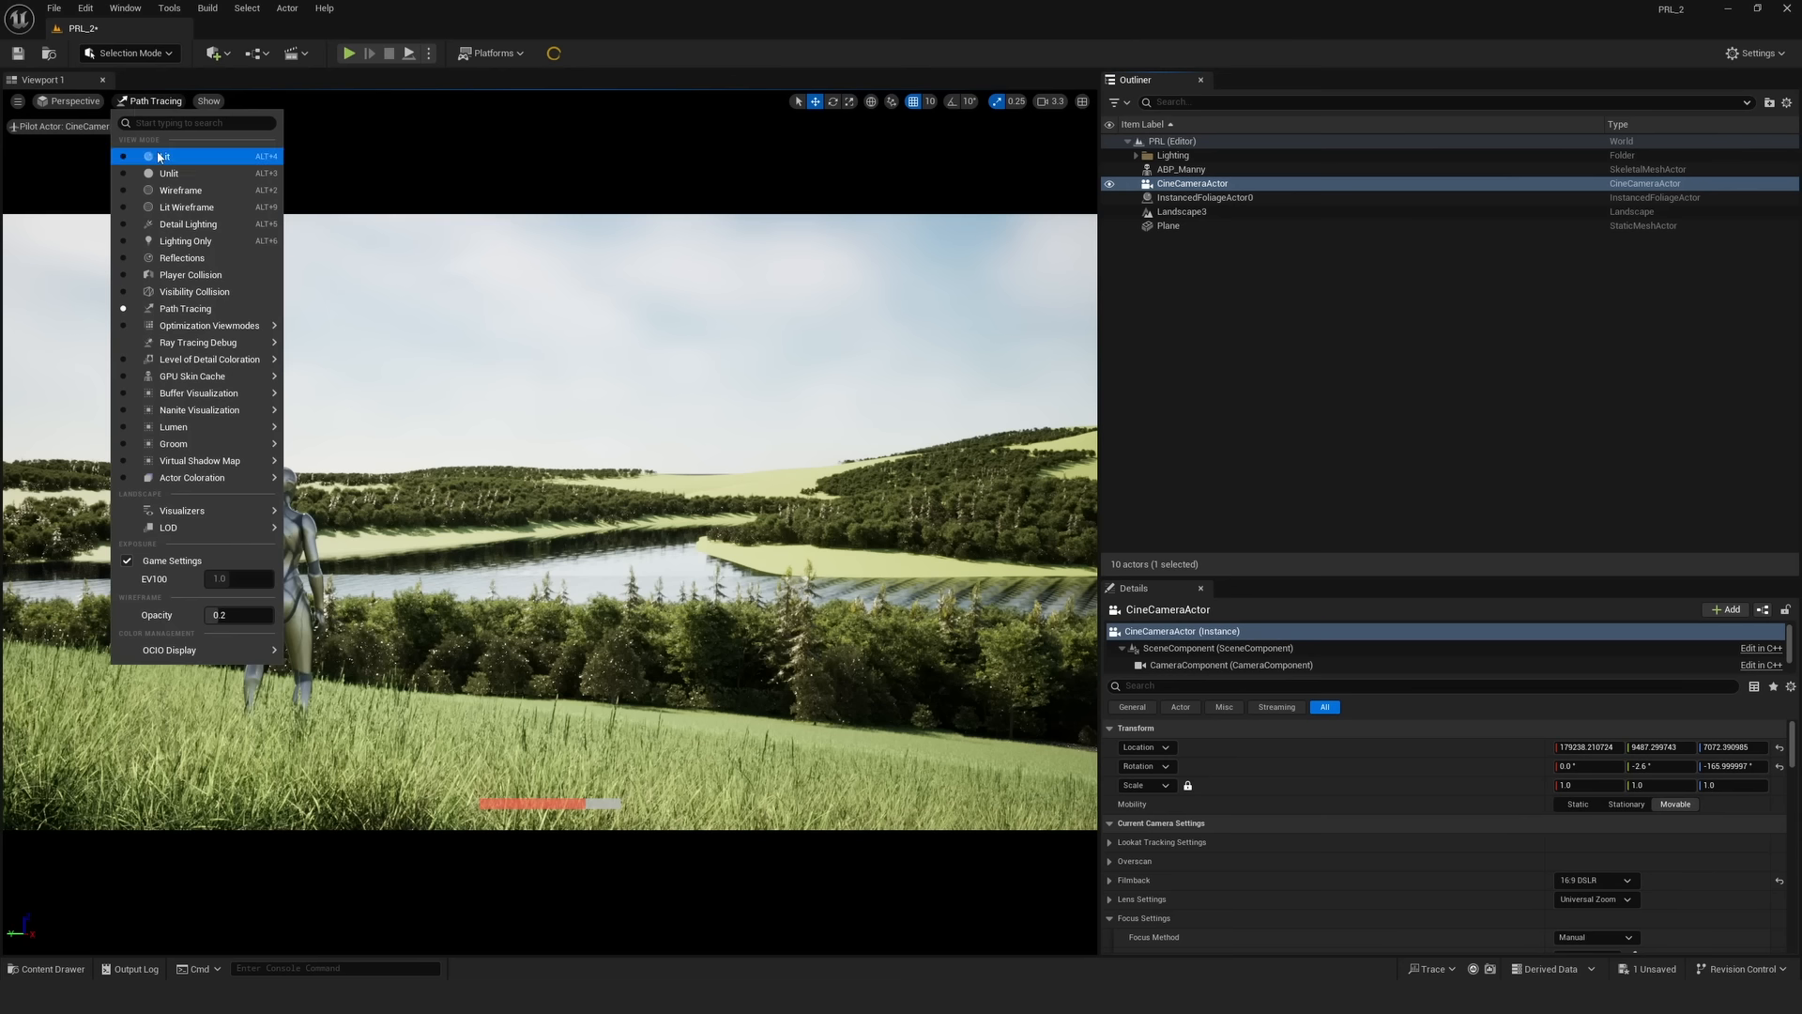
click(156, 156)
- Return to Foliage mode and widen the viewport to enlarge the piloted camera view
click(165, 54)
click(149, 106)
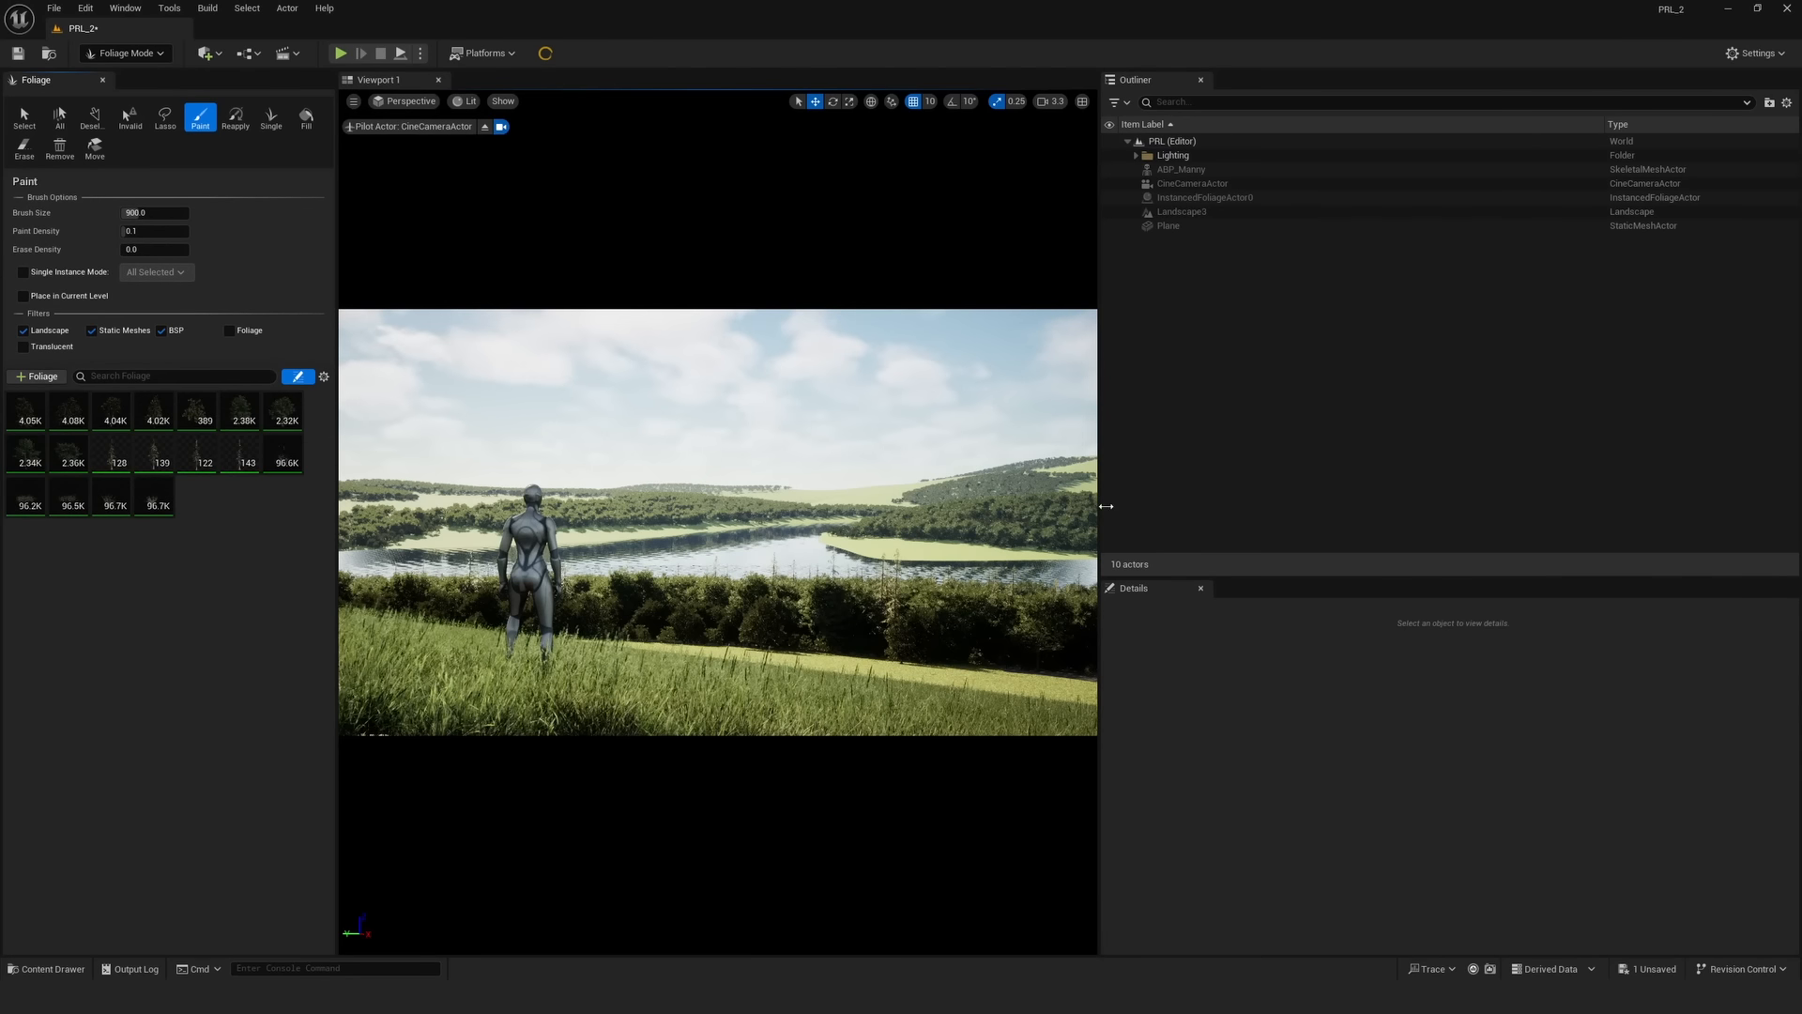
drag(1099, 450, 1629, 430)
- Add the static meshes SM_smdrailr_VarA to SM_smdrailr_VarD from the Fab folder as foliage types
click(47, 969)
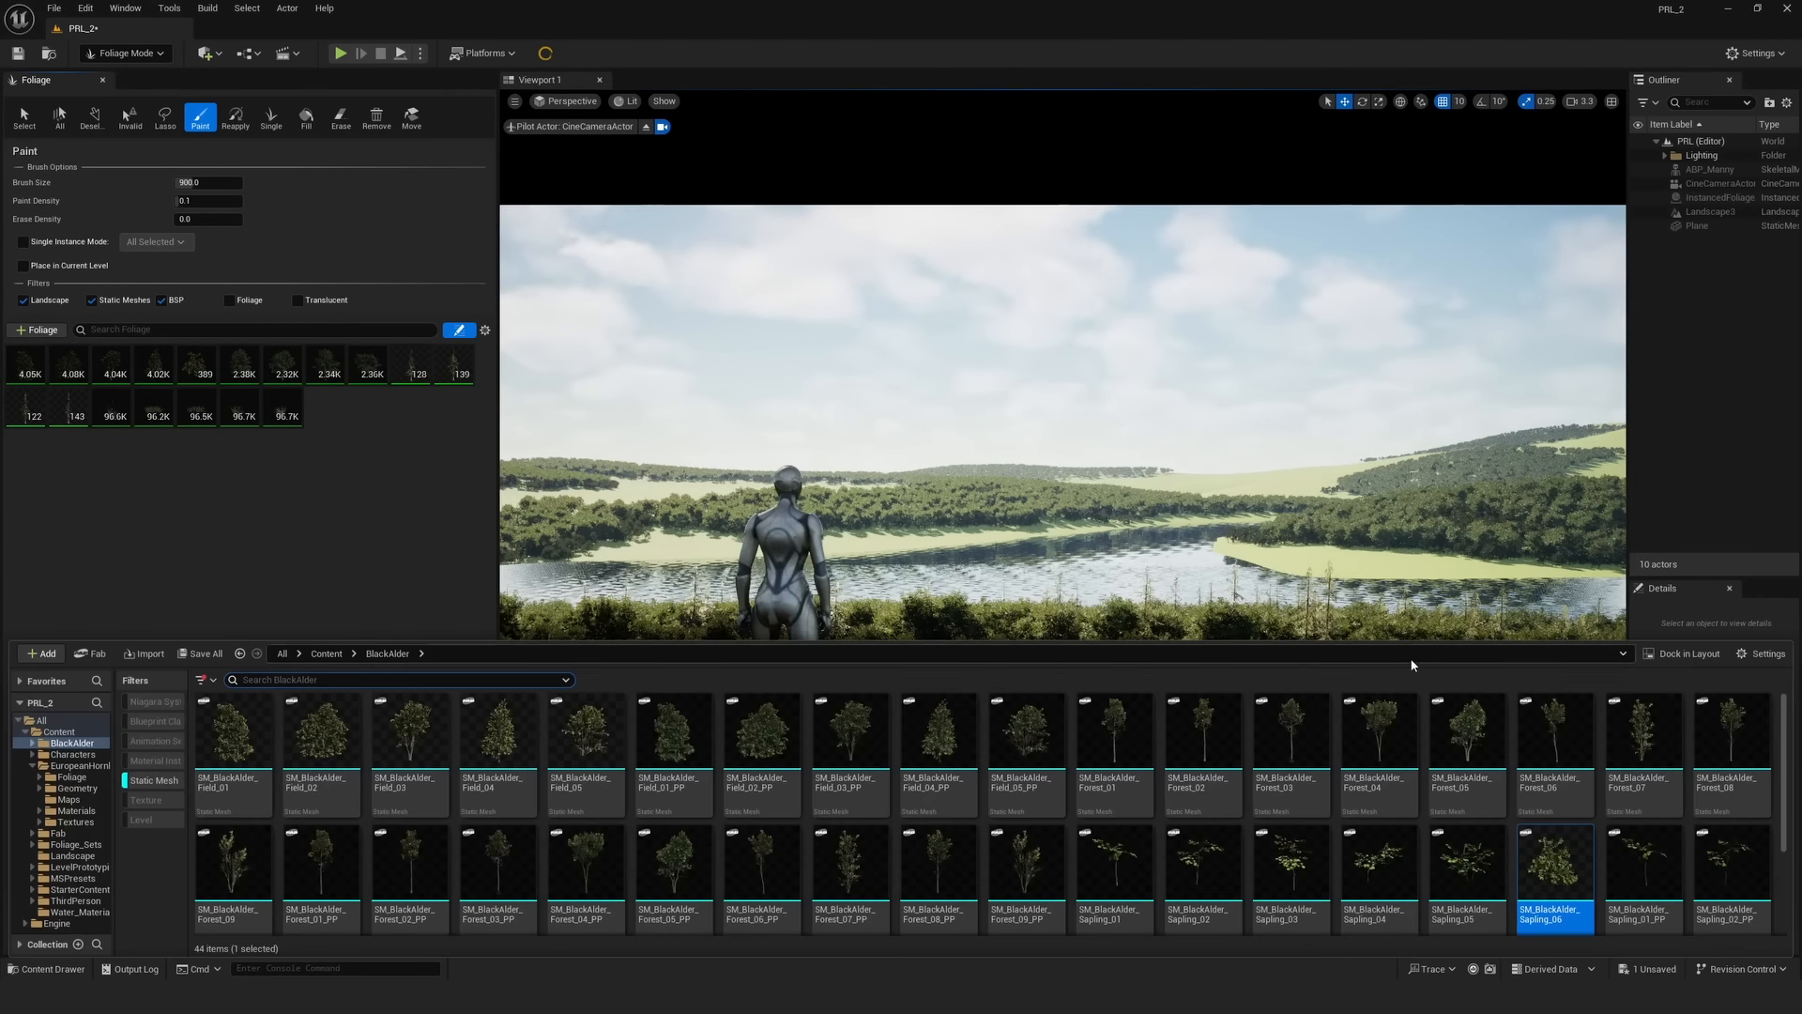
click(44, 832)
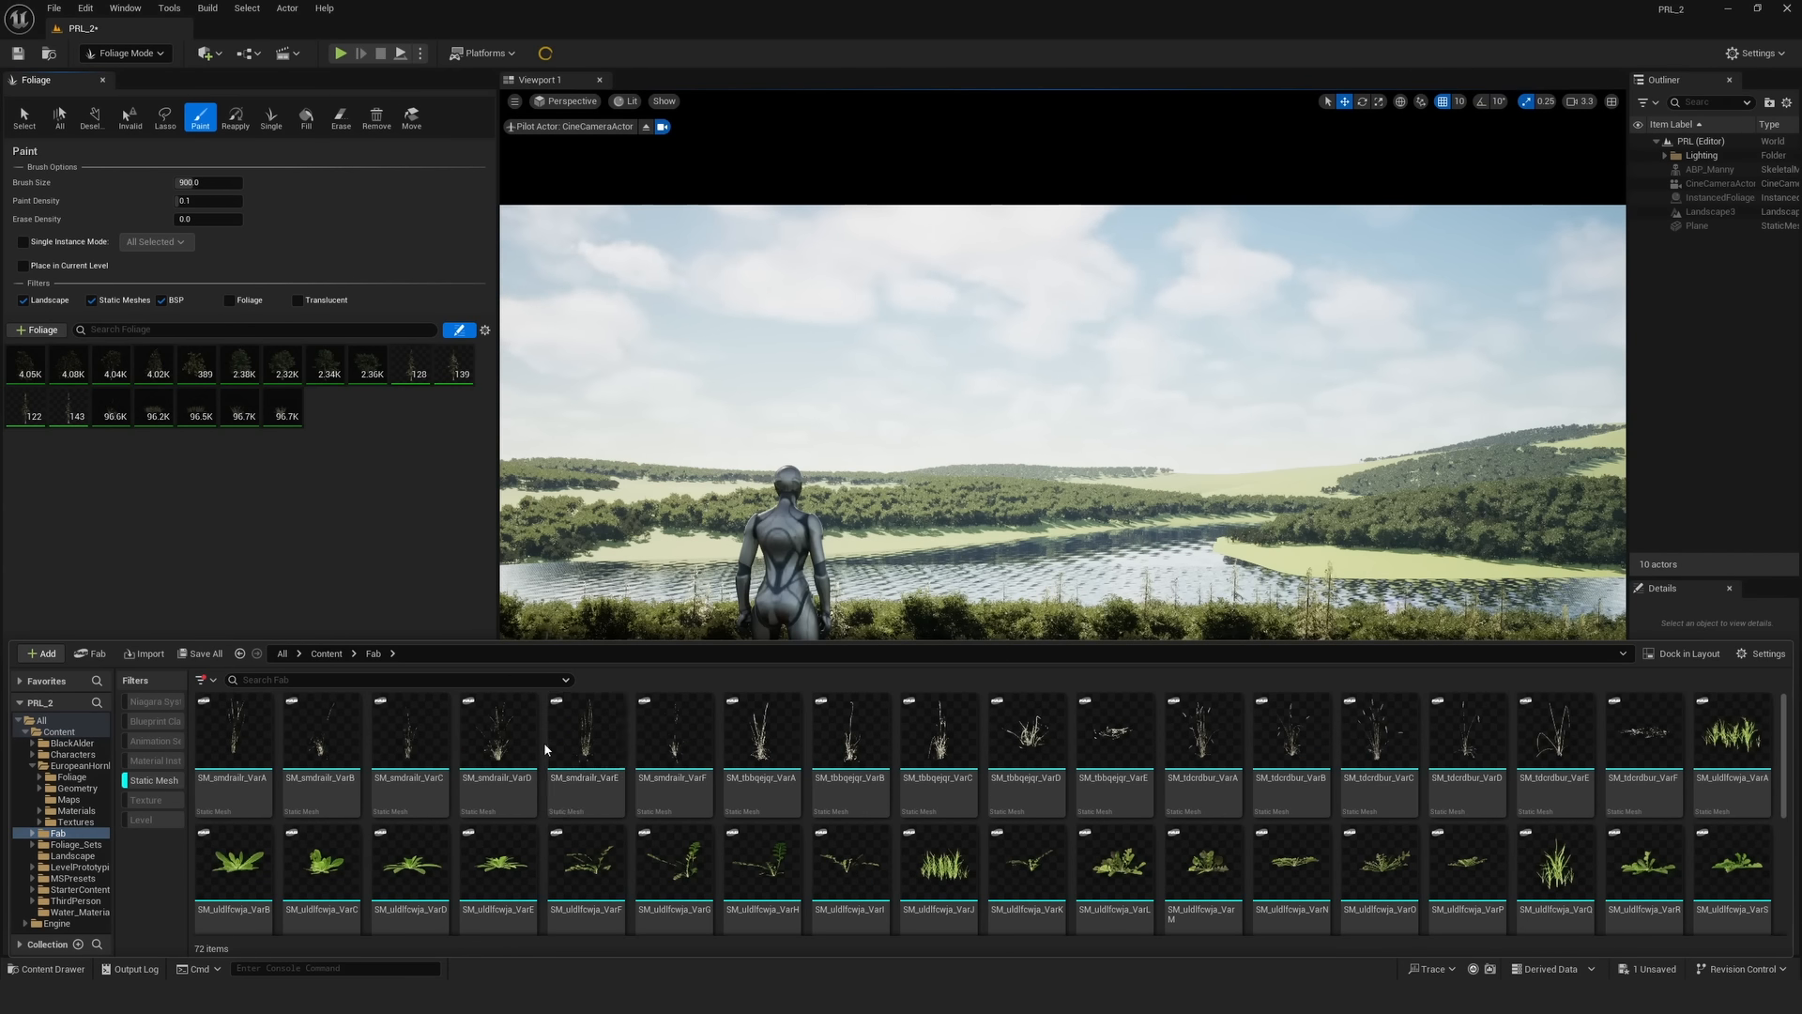
click(498, 751)
shift+click(233, 751)
drag(233, 750, 244, 395)
- Add the SM_vdlbaiia_VarC to VarE grass meshes and five leafy plant meshes, VarC to VarG, as foliage types
scroll(1235, 809, down, 3)
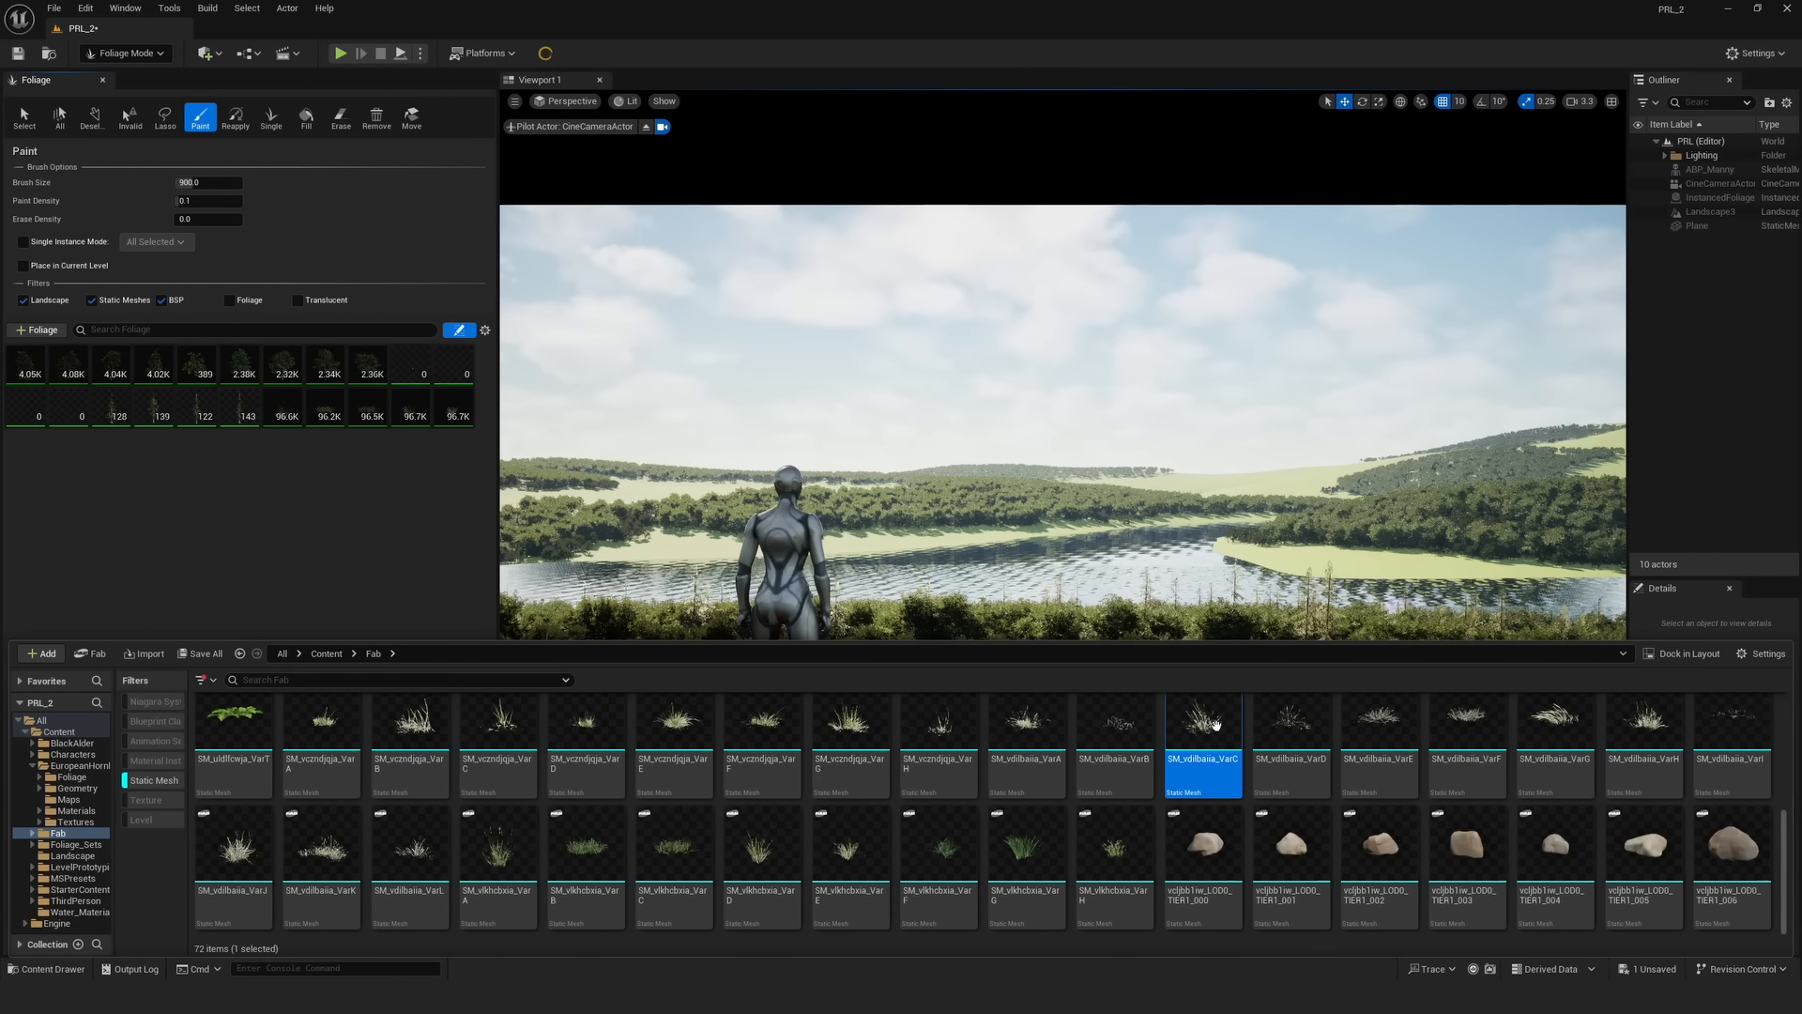
shift+click(1380, 732)
drag(1380, 732, 320, 413)
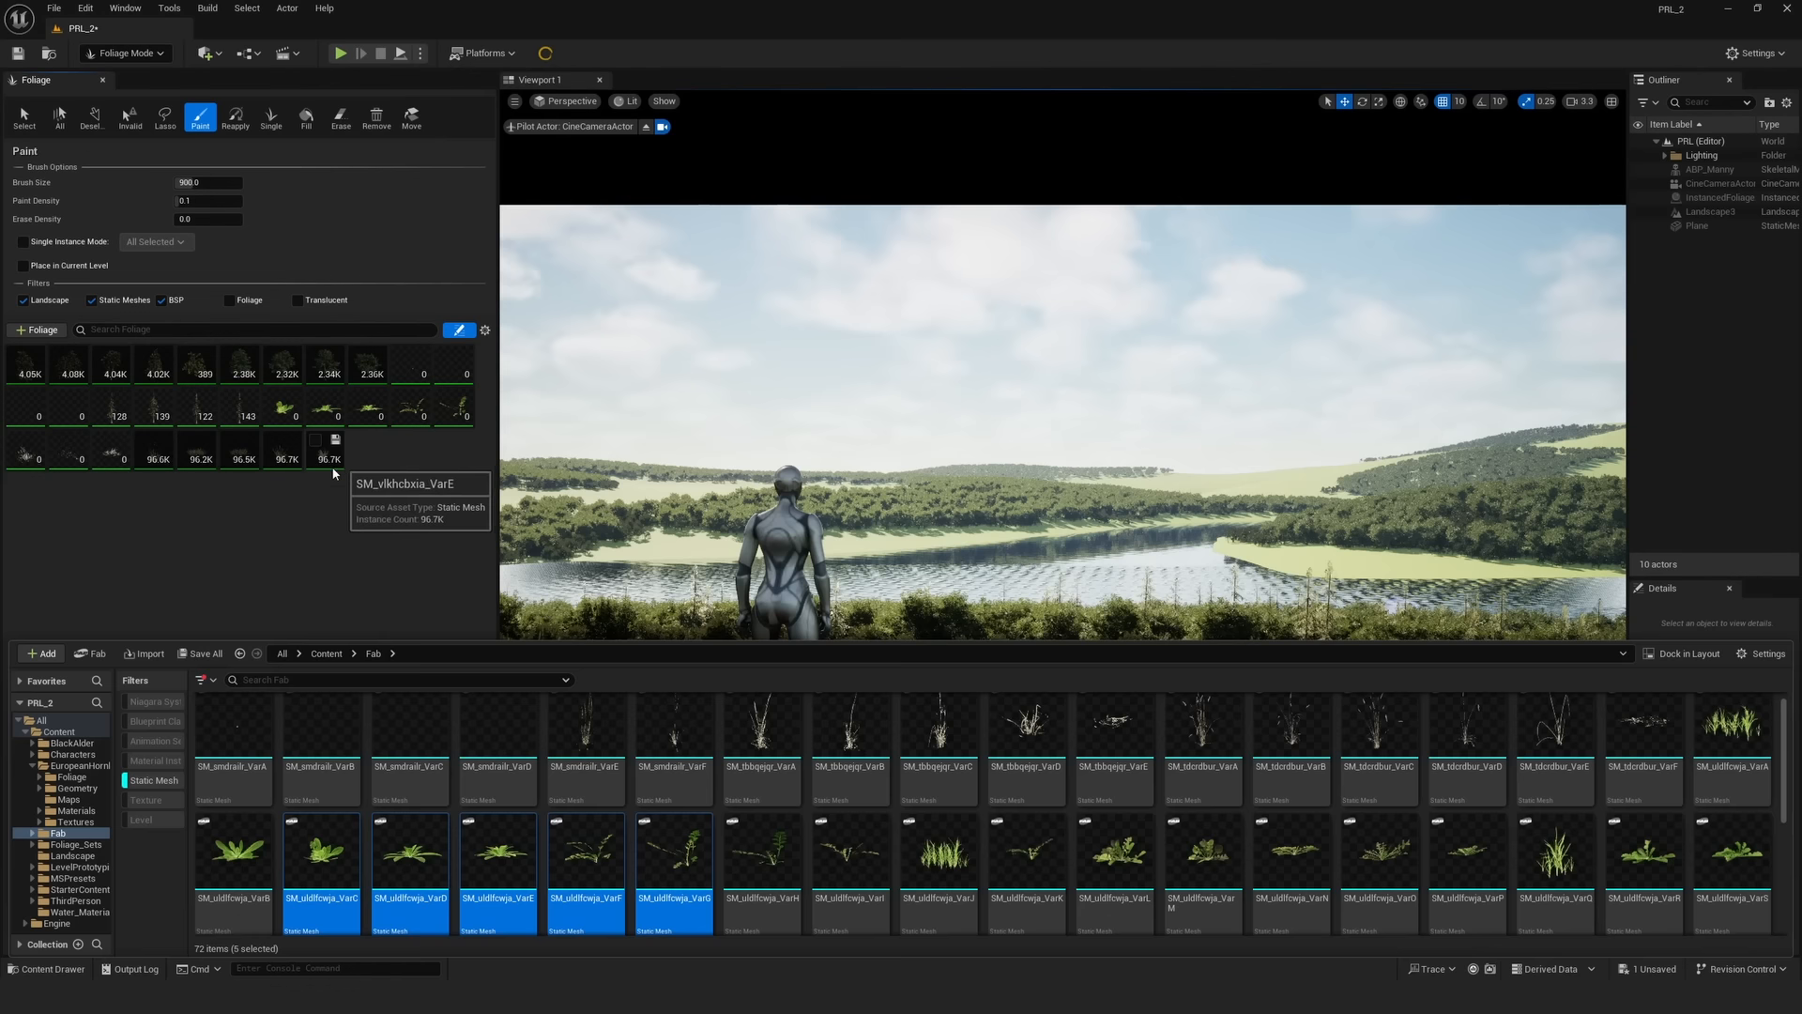
- Deactivate the other foliage types so that only SM_smdrailr_VarA to VarD are enabled for painting
click(334, 460)
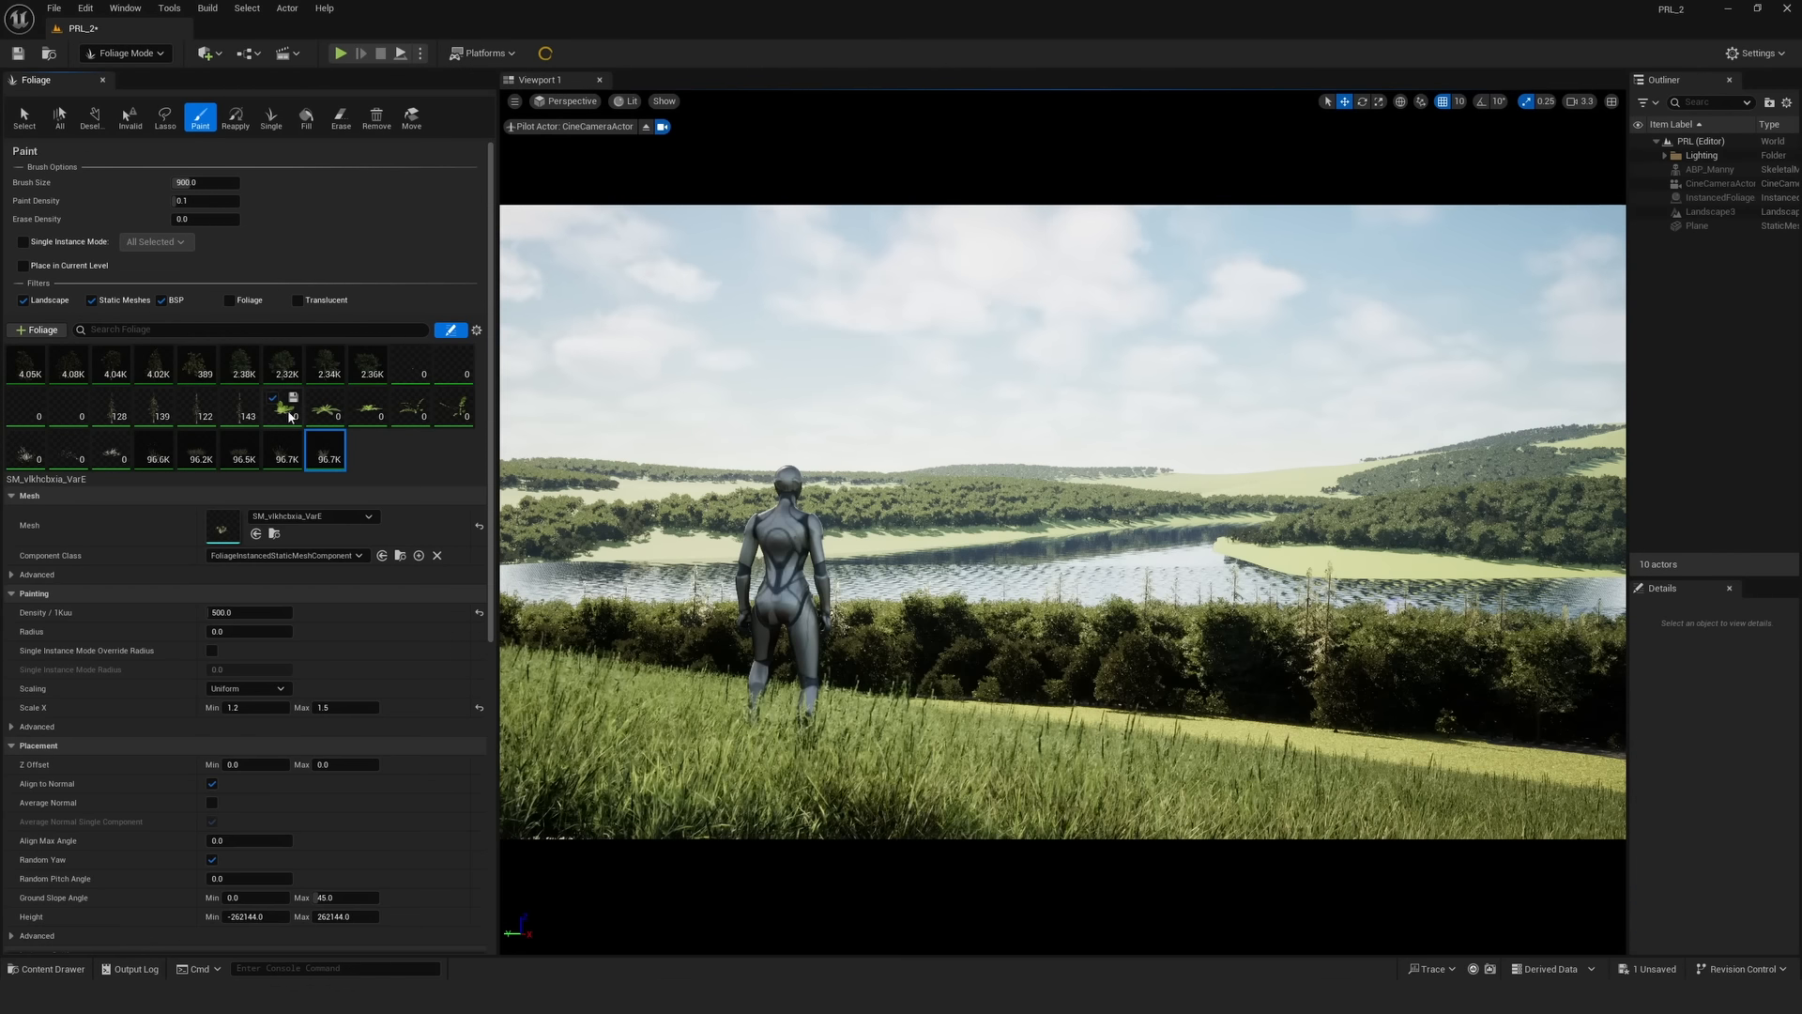
shift+click(109, 411)
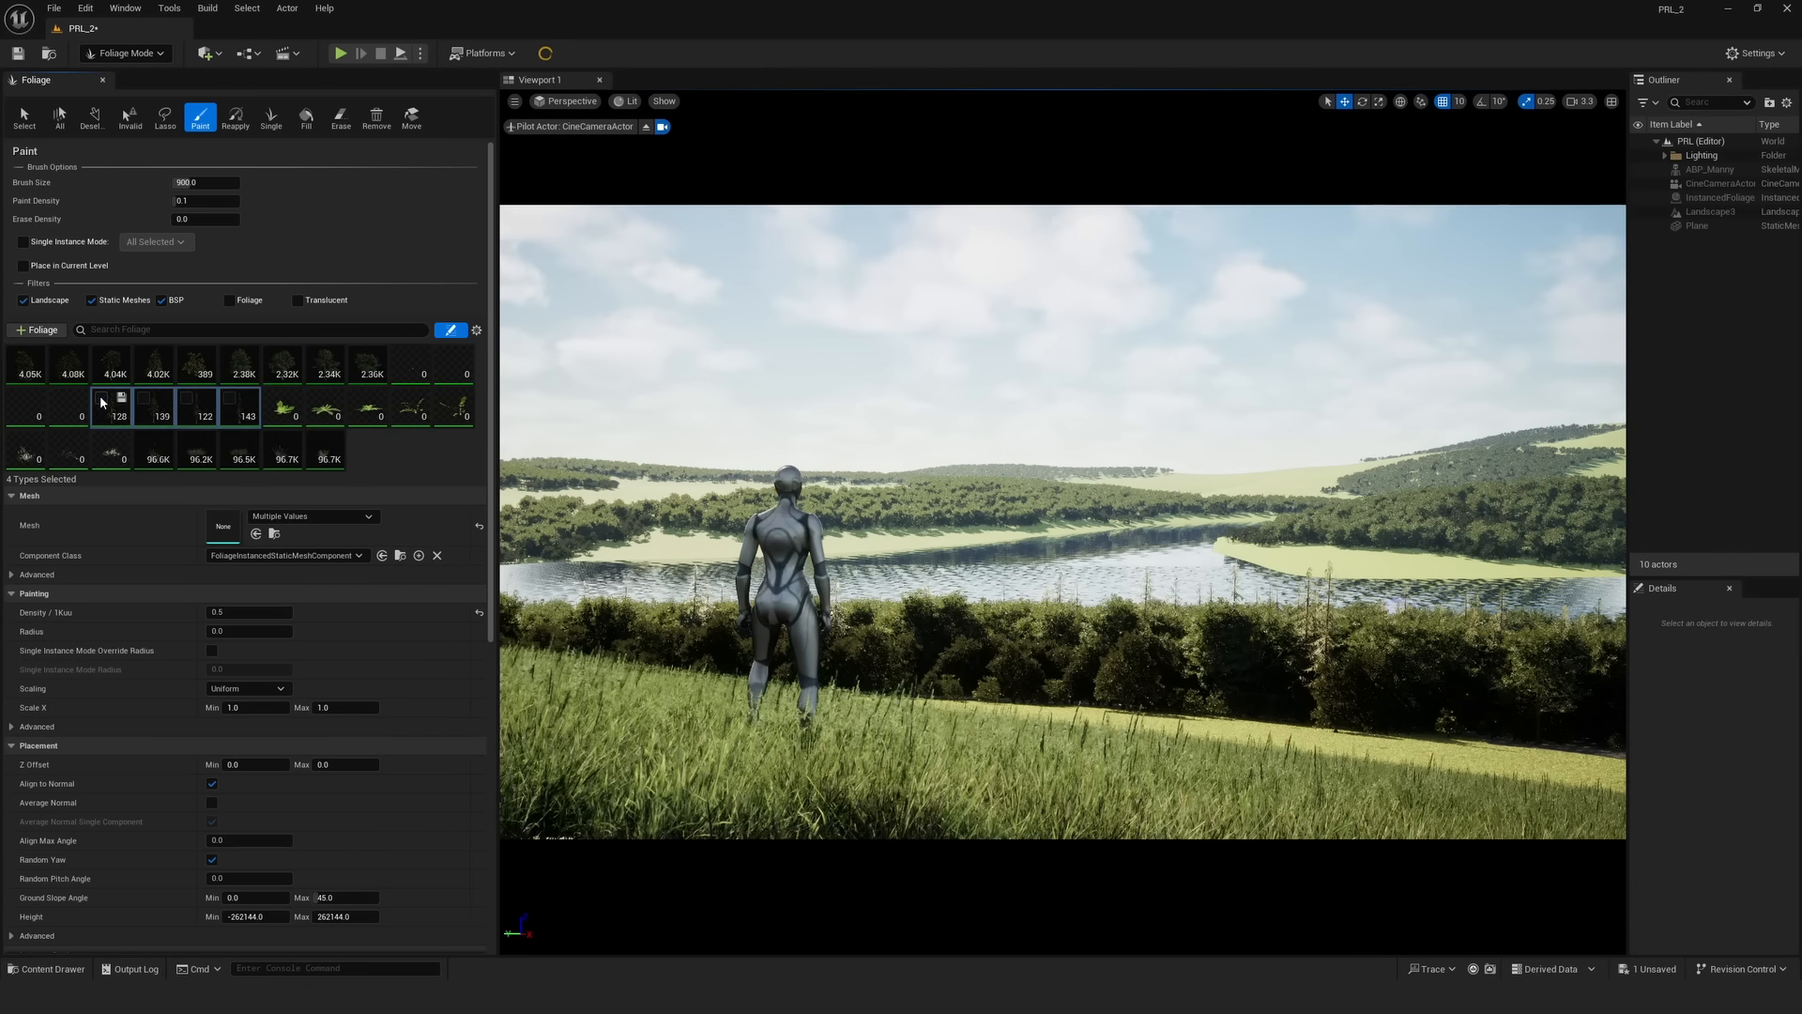
click(408, 362)
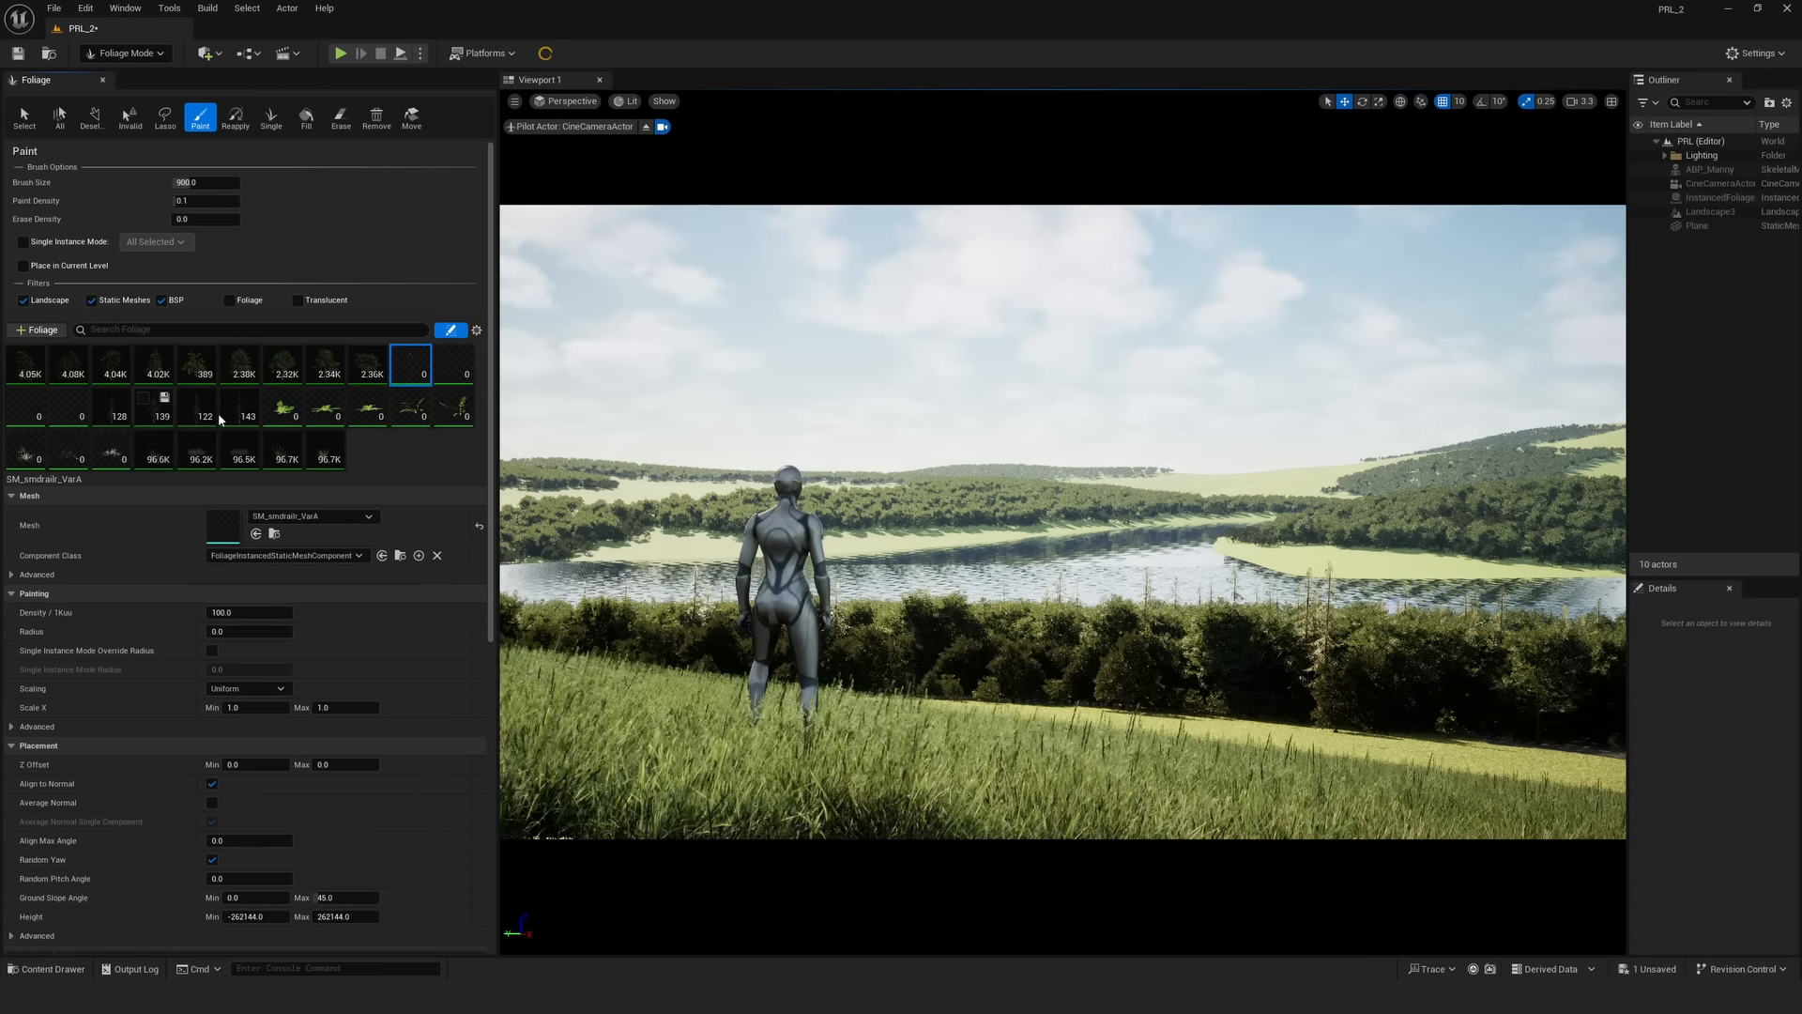
shift+click(439, 412)
click(341, 455)
click(111, 452)
click(19, 443)
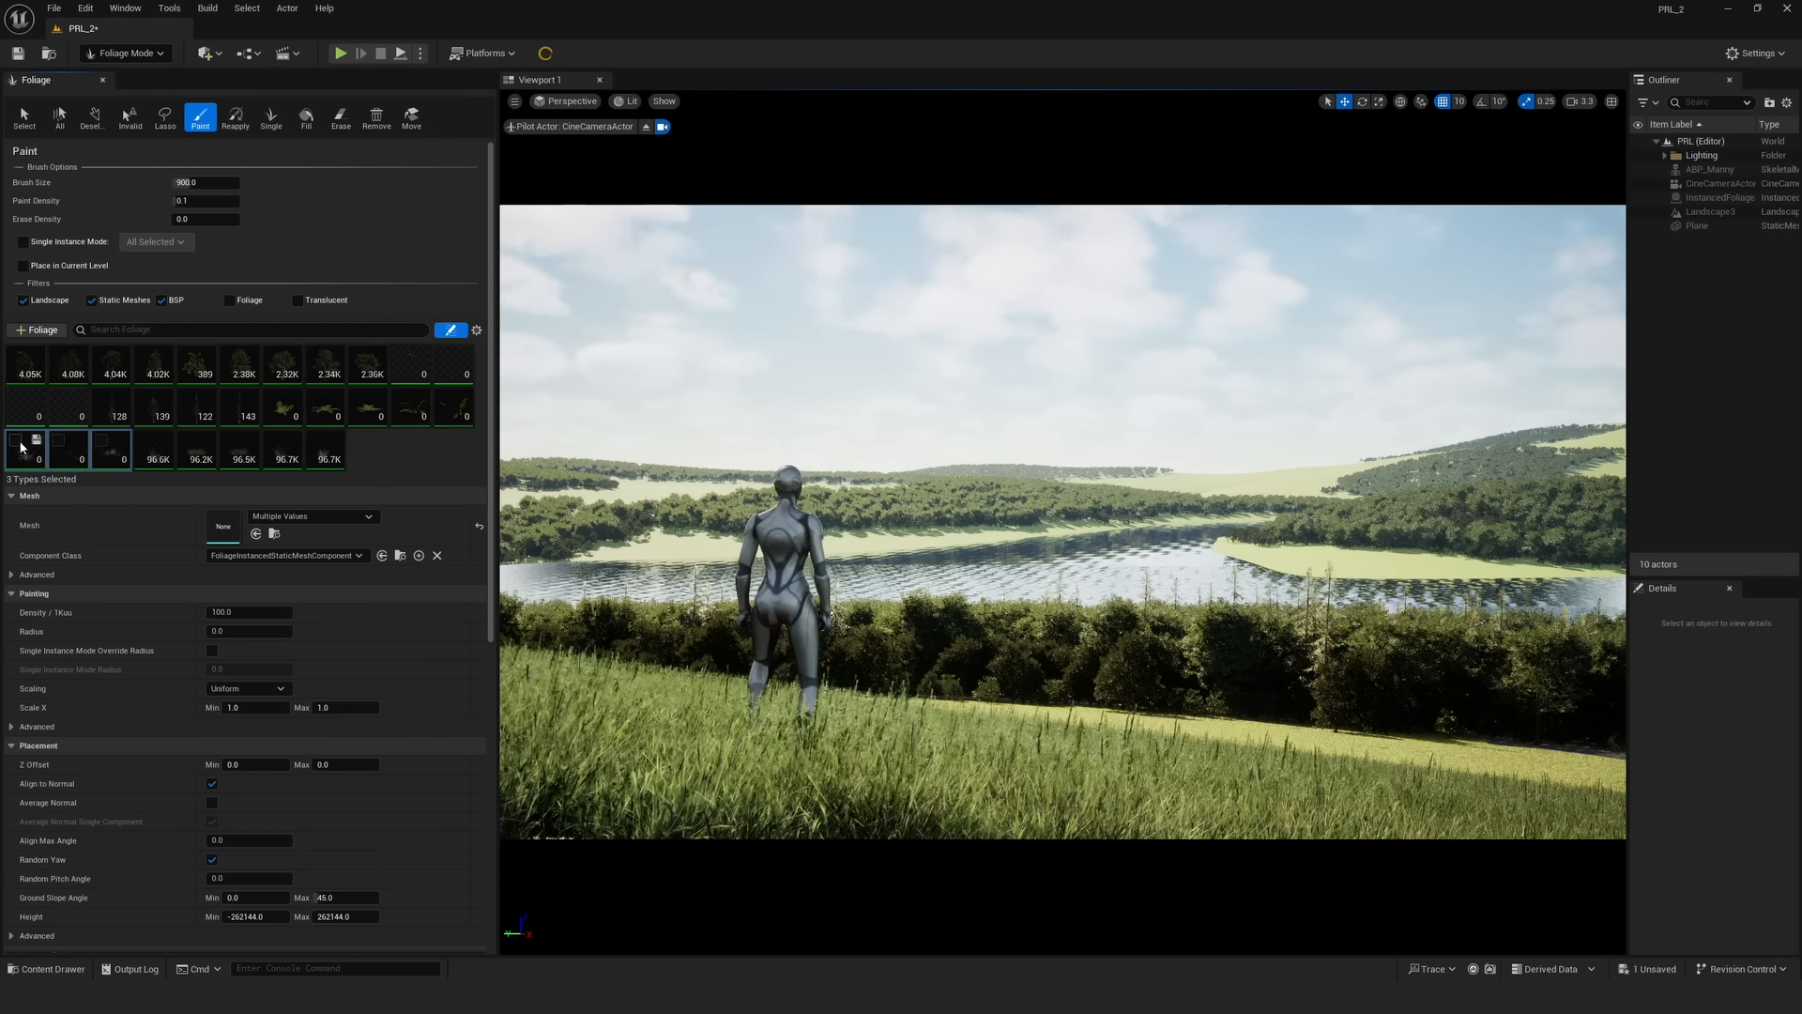
click(427, 369)
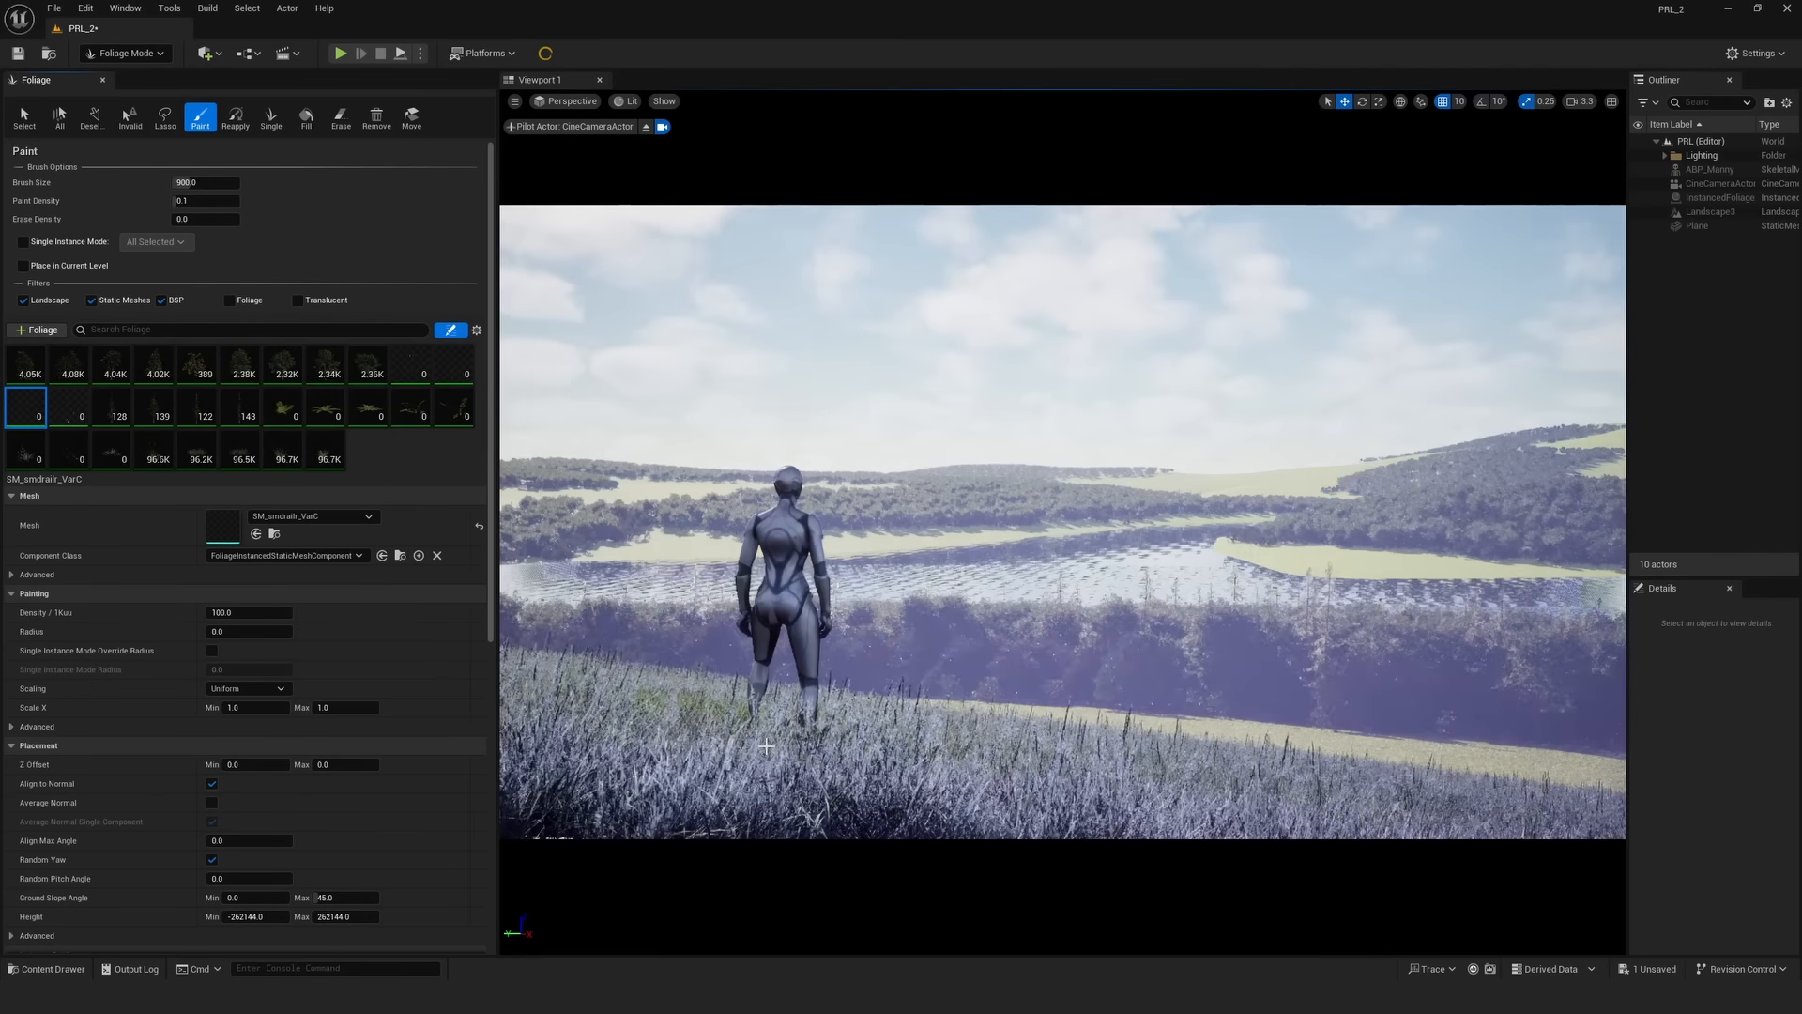
- Paint the dry SM_smdrailr stalks into the foreground grass, reducing the brush size to about 238
click(1126, 737)
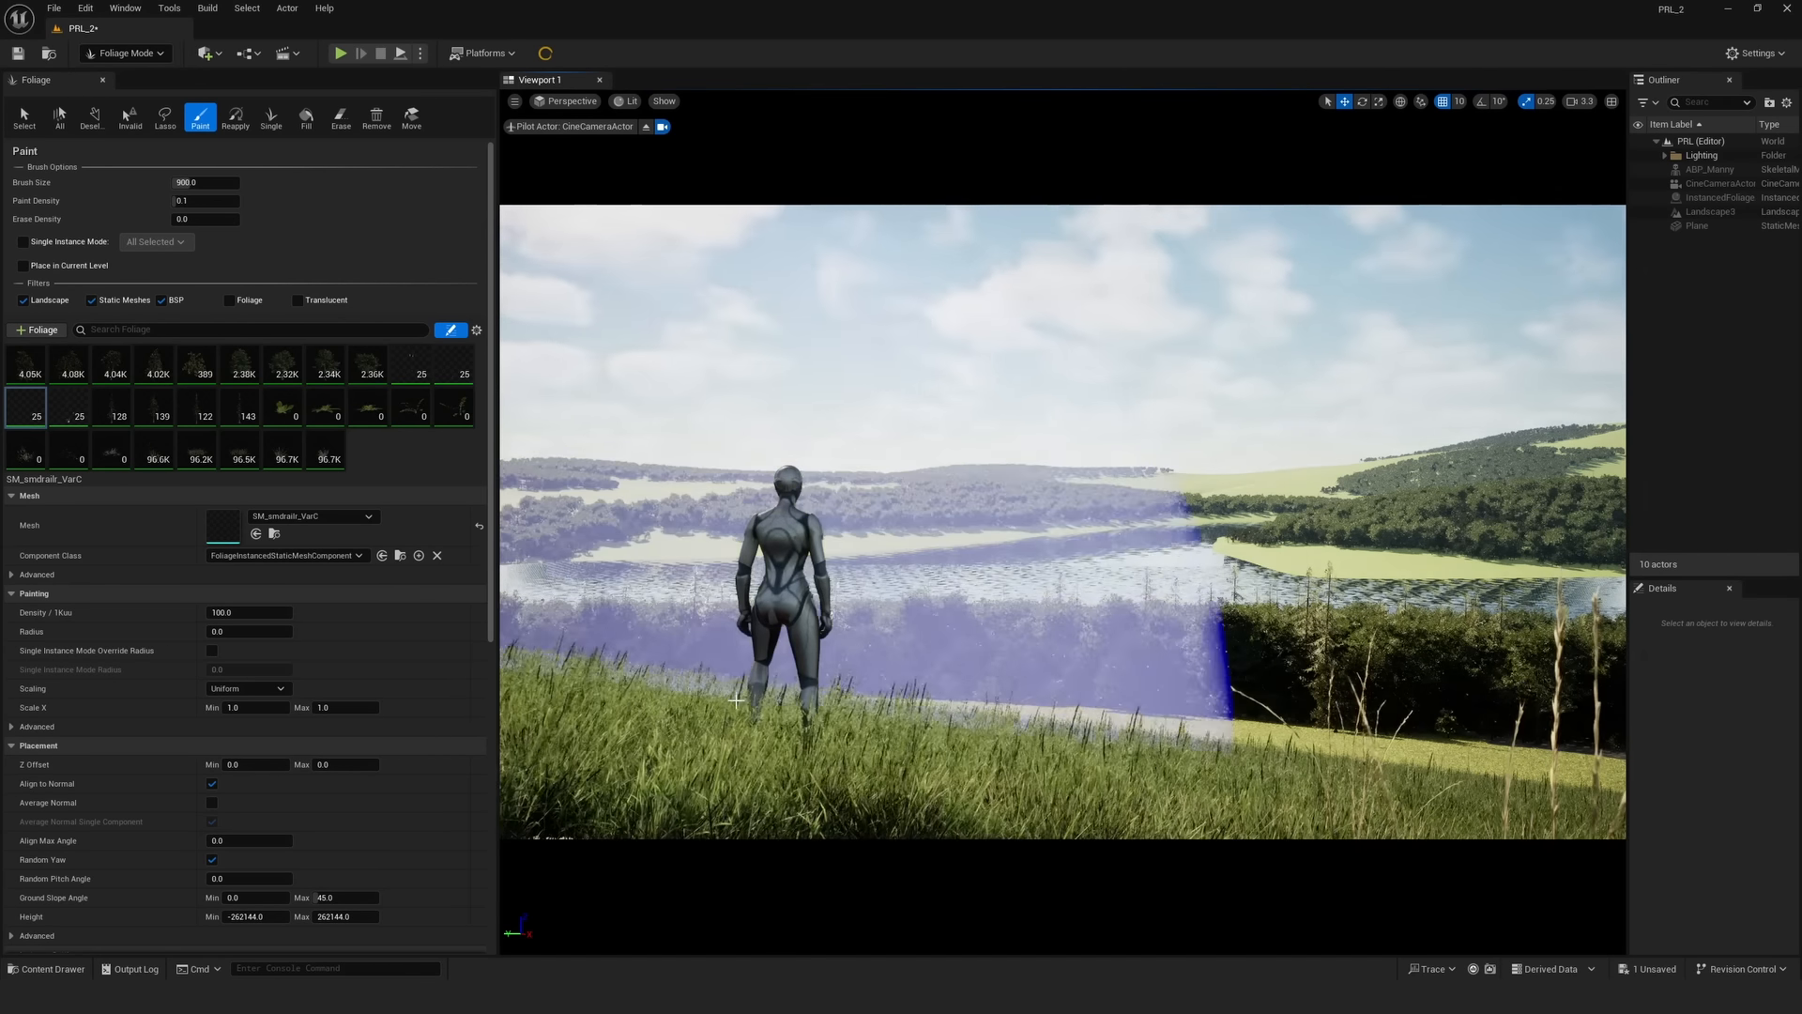
drag(199, 182, 184, 182)
click(995, 738)
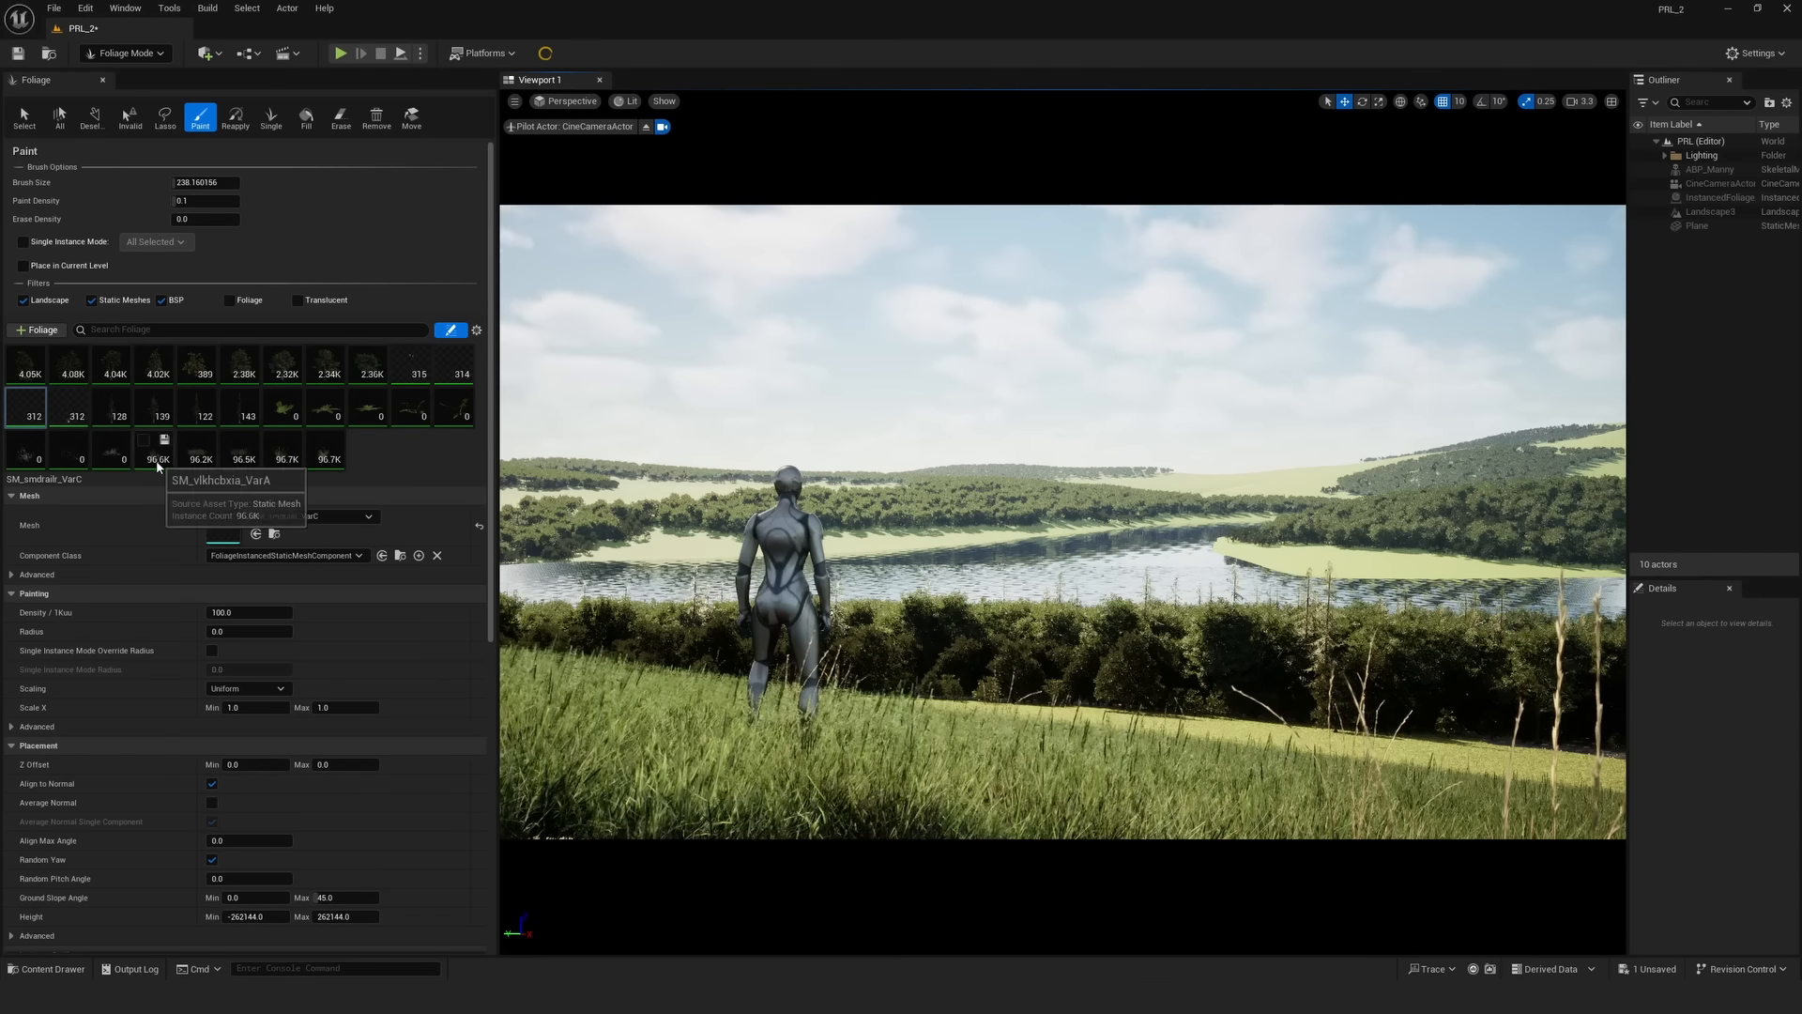
- Set the Scale X maximum of the SM_vdlbaiia_VarC to VarE types to 1.2 and paint them into the grass field
click(283, 450)
click(26, 450)
click(254, 707)
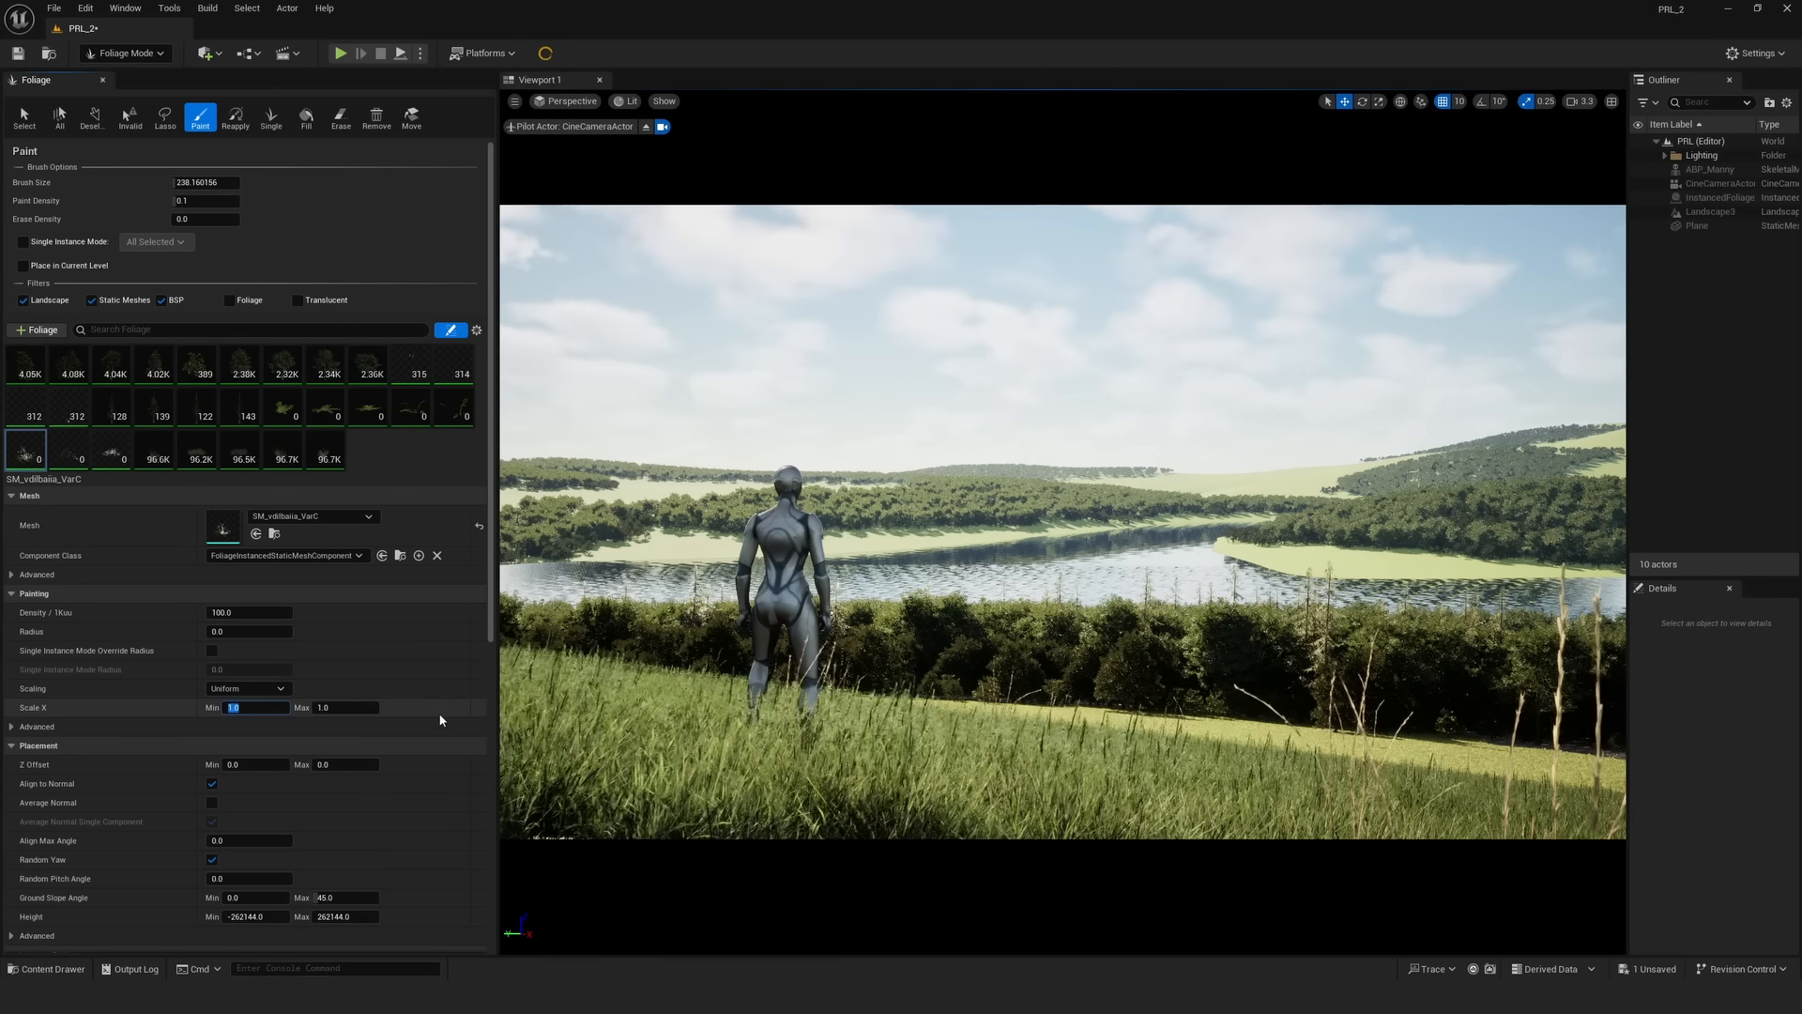
click(69, 450)
click(353, 706)
click(122, 437)
key(Escape)
click(113, 449)
text(1.2)
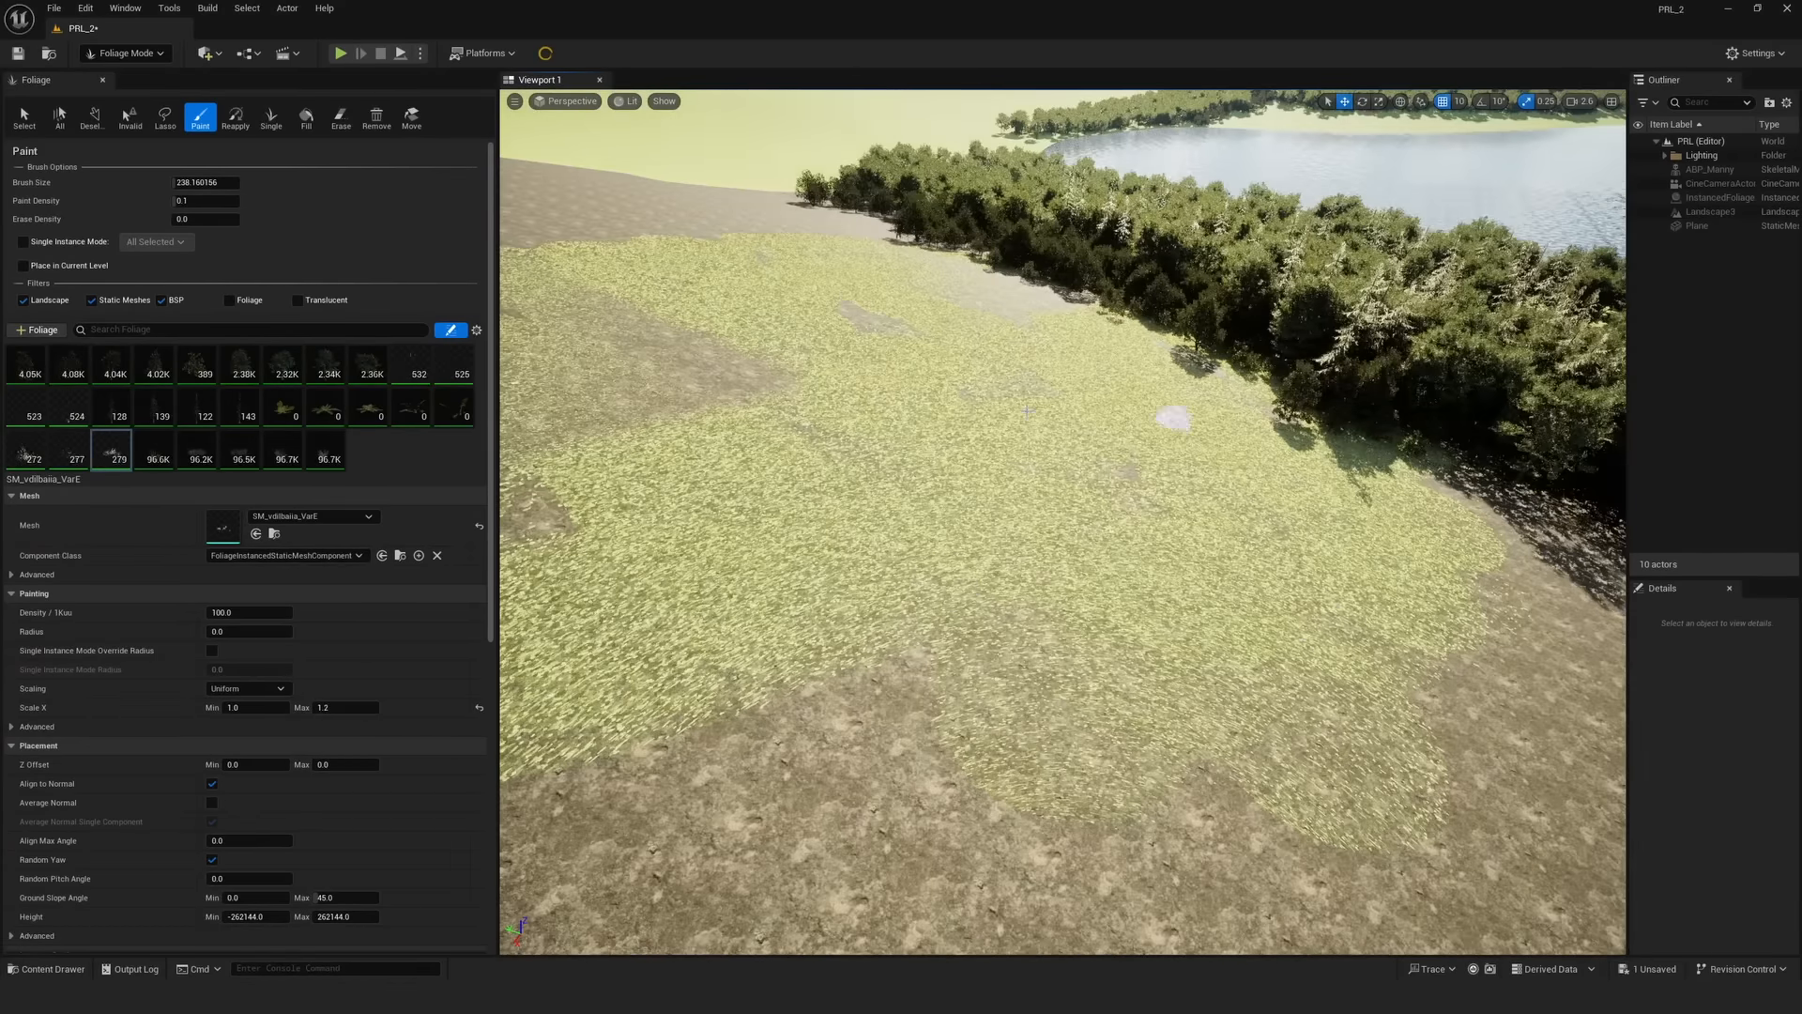
- Return to Selection mode and preview the cine camera's shot with Path Tracing
click(127, 53)
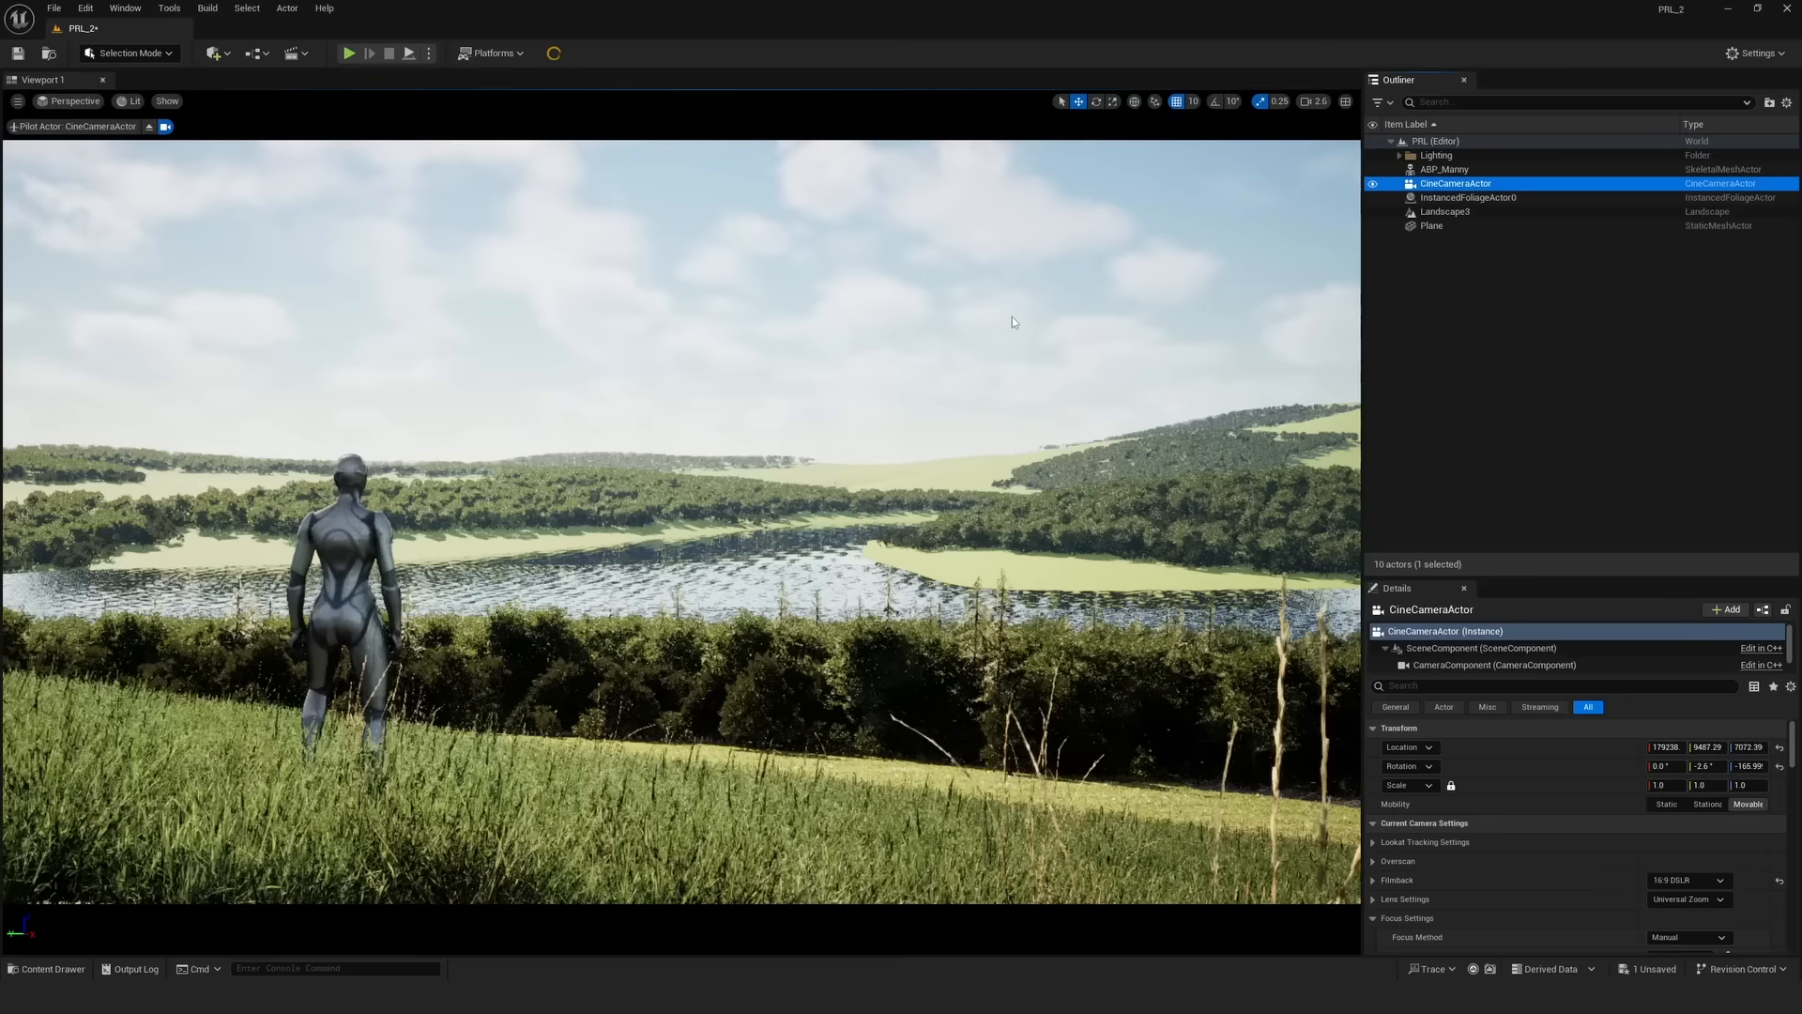
click(130, 100)
click(185, 309)
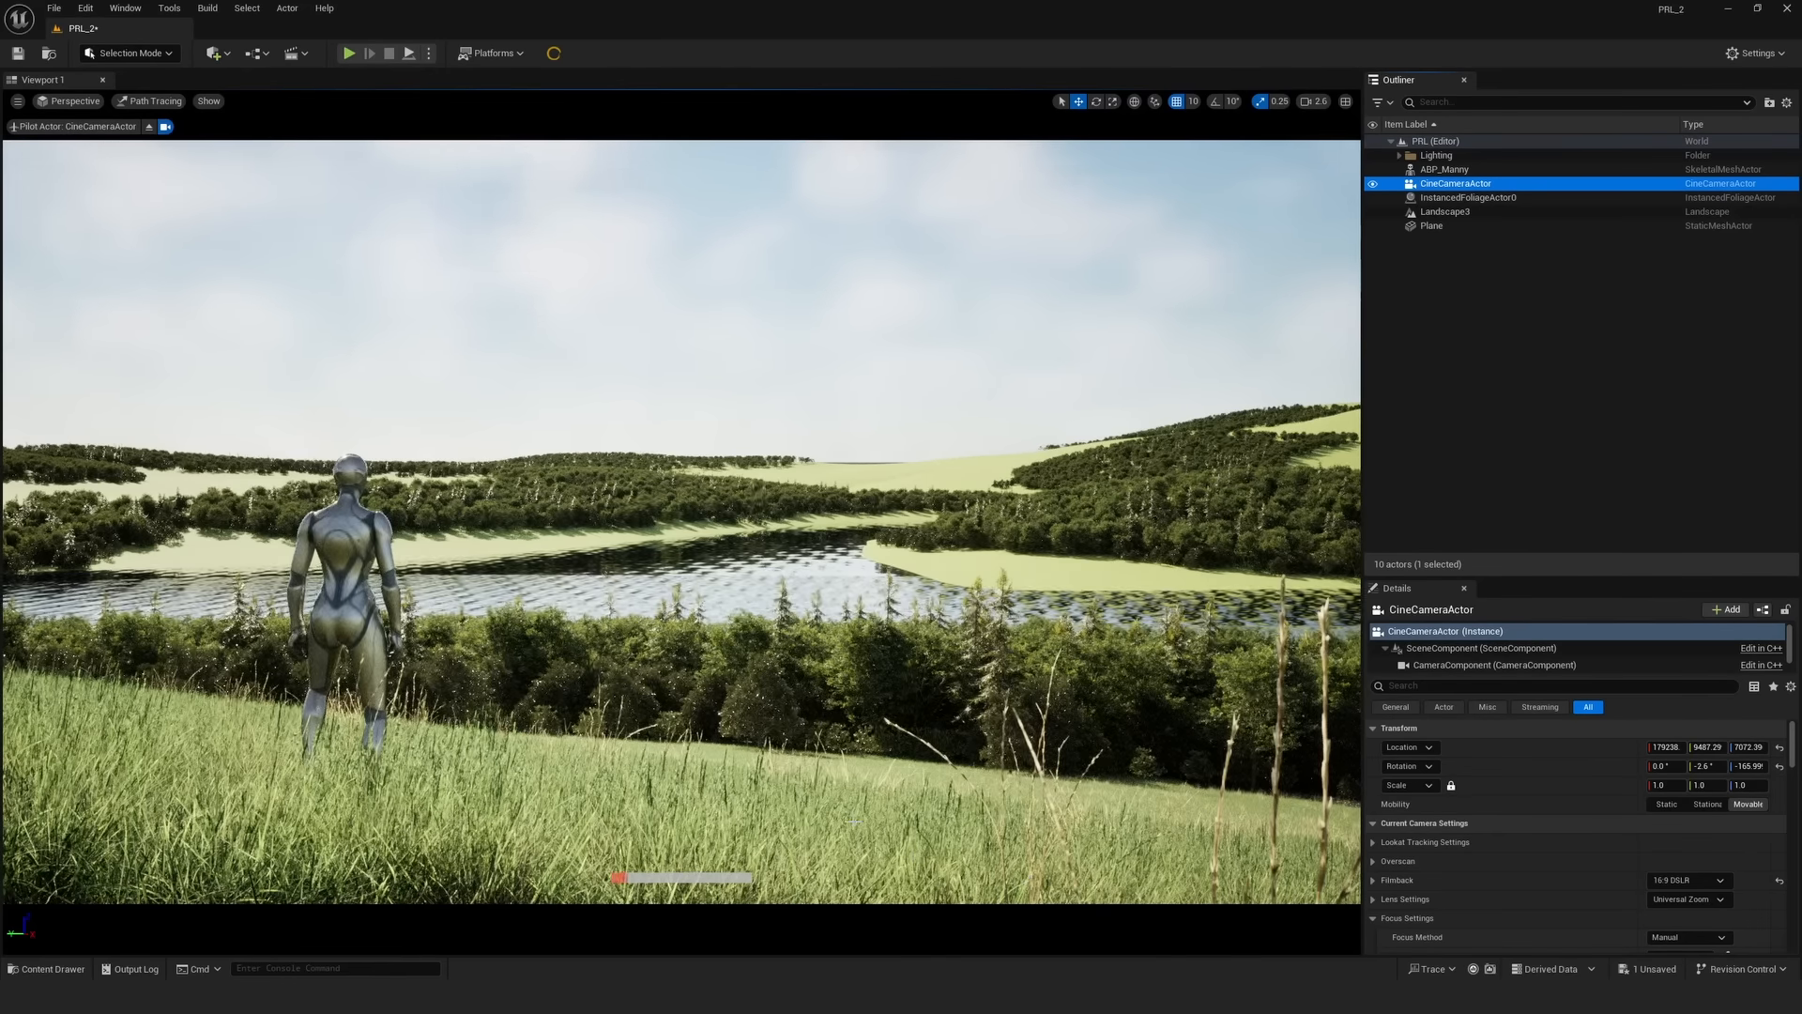
- Stop piloting the cine camera, return the viewport to Lit, and select the CineCameraActor from a view above it
click(148, 126)
click(150, 101)
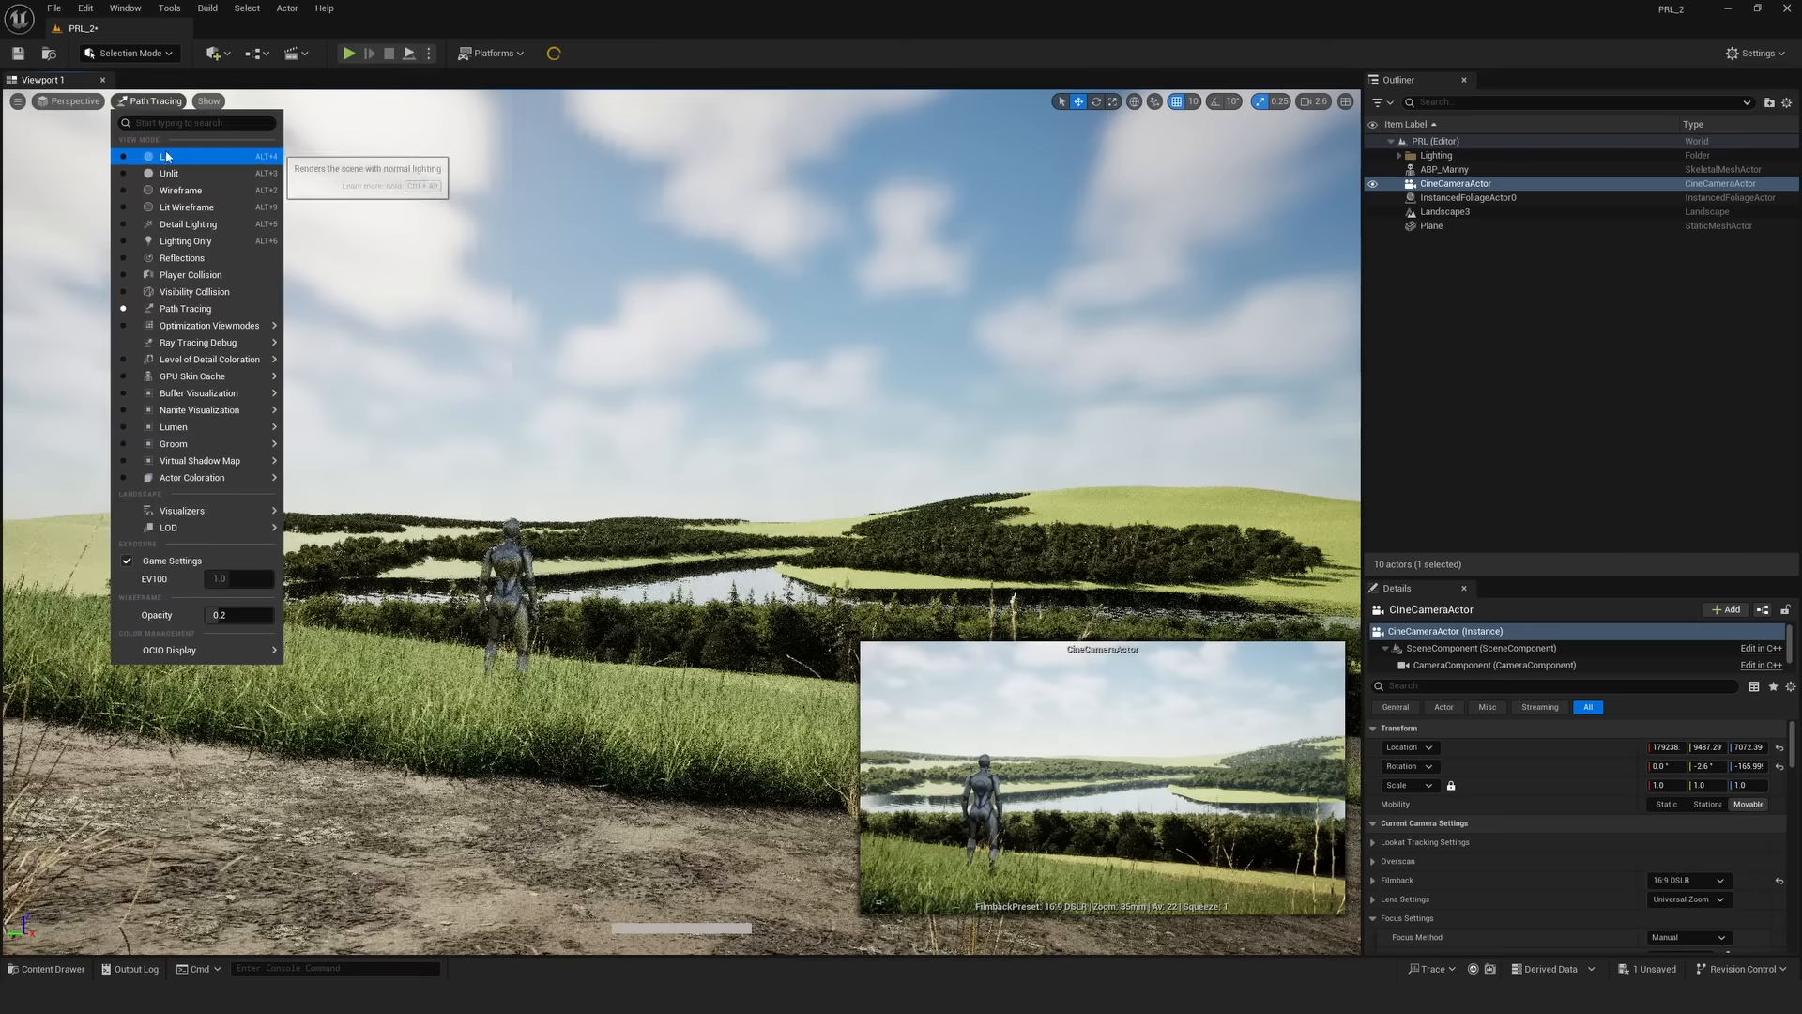
click(163, 154)
right_drag(680, 422, 680, 610)
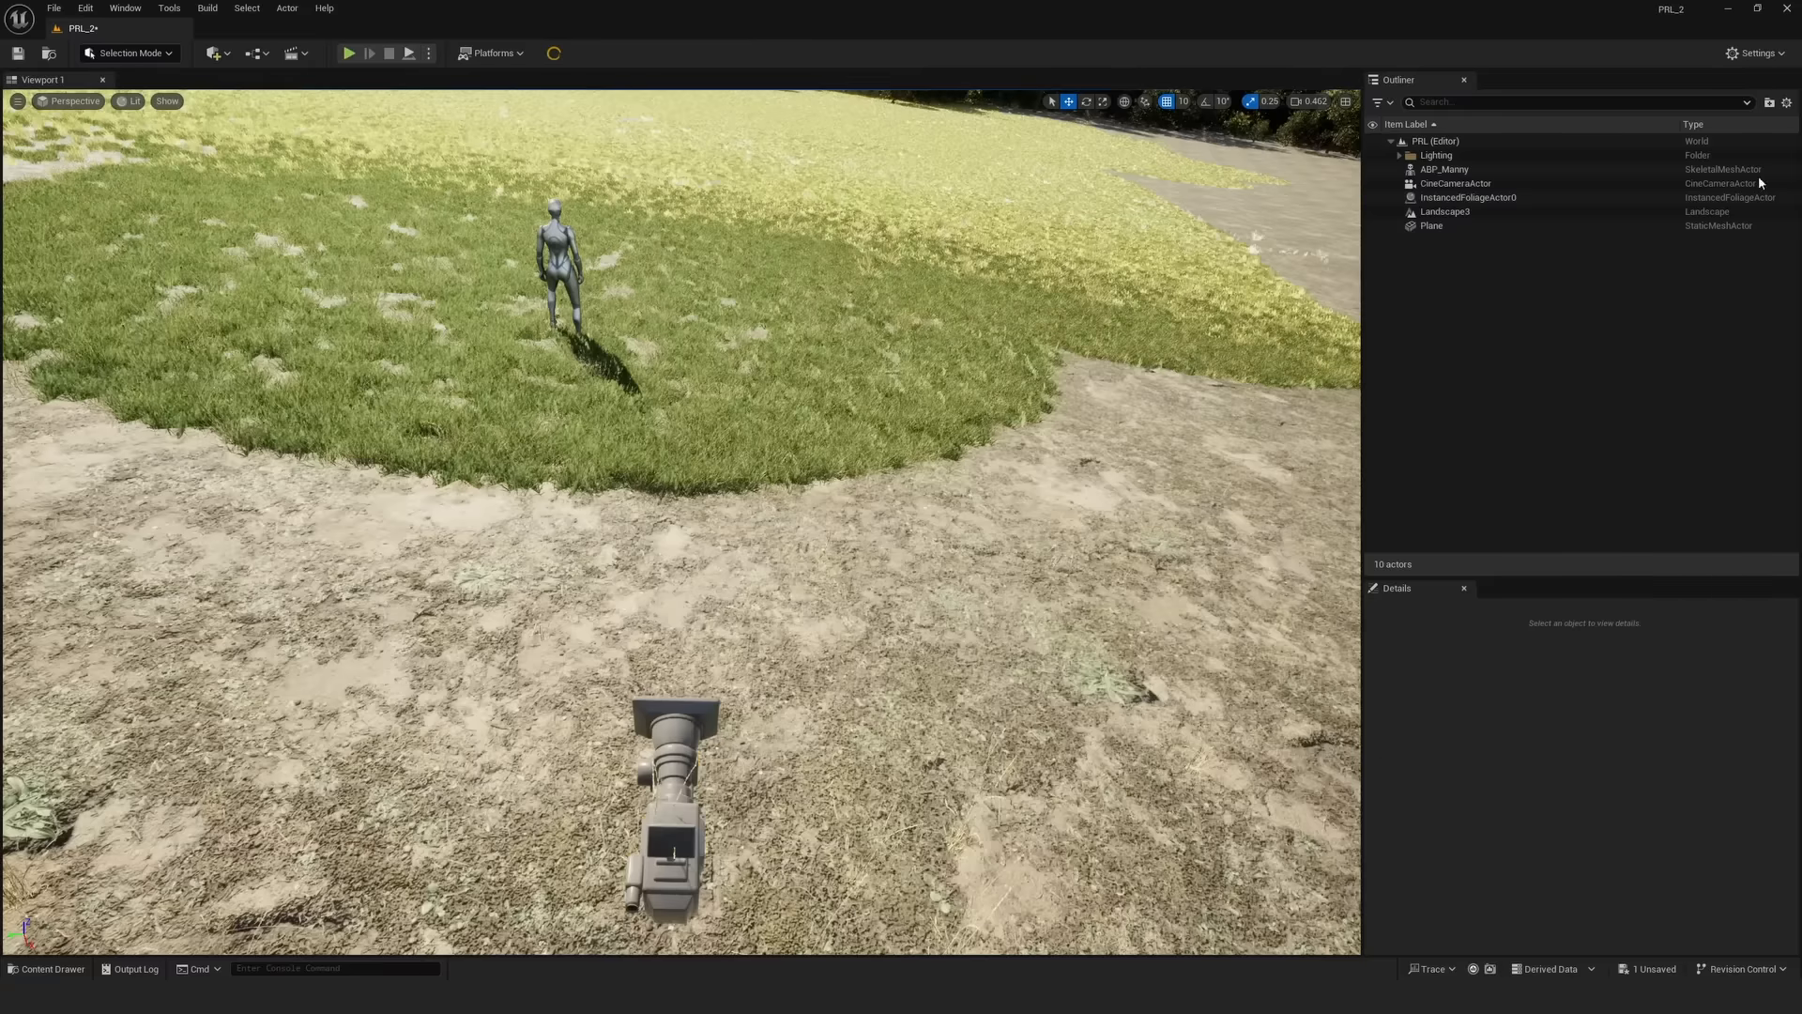
click(1760, 183)
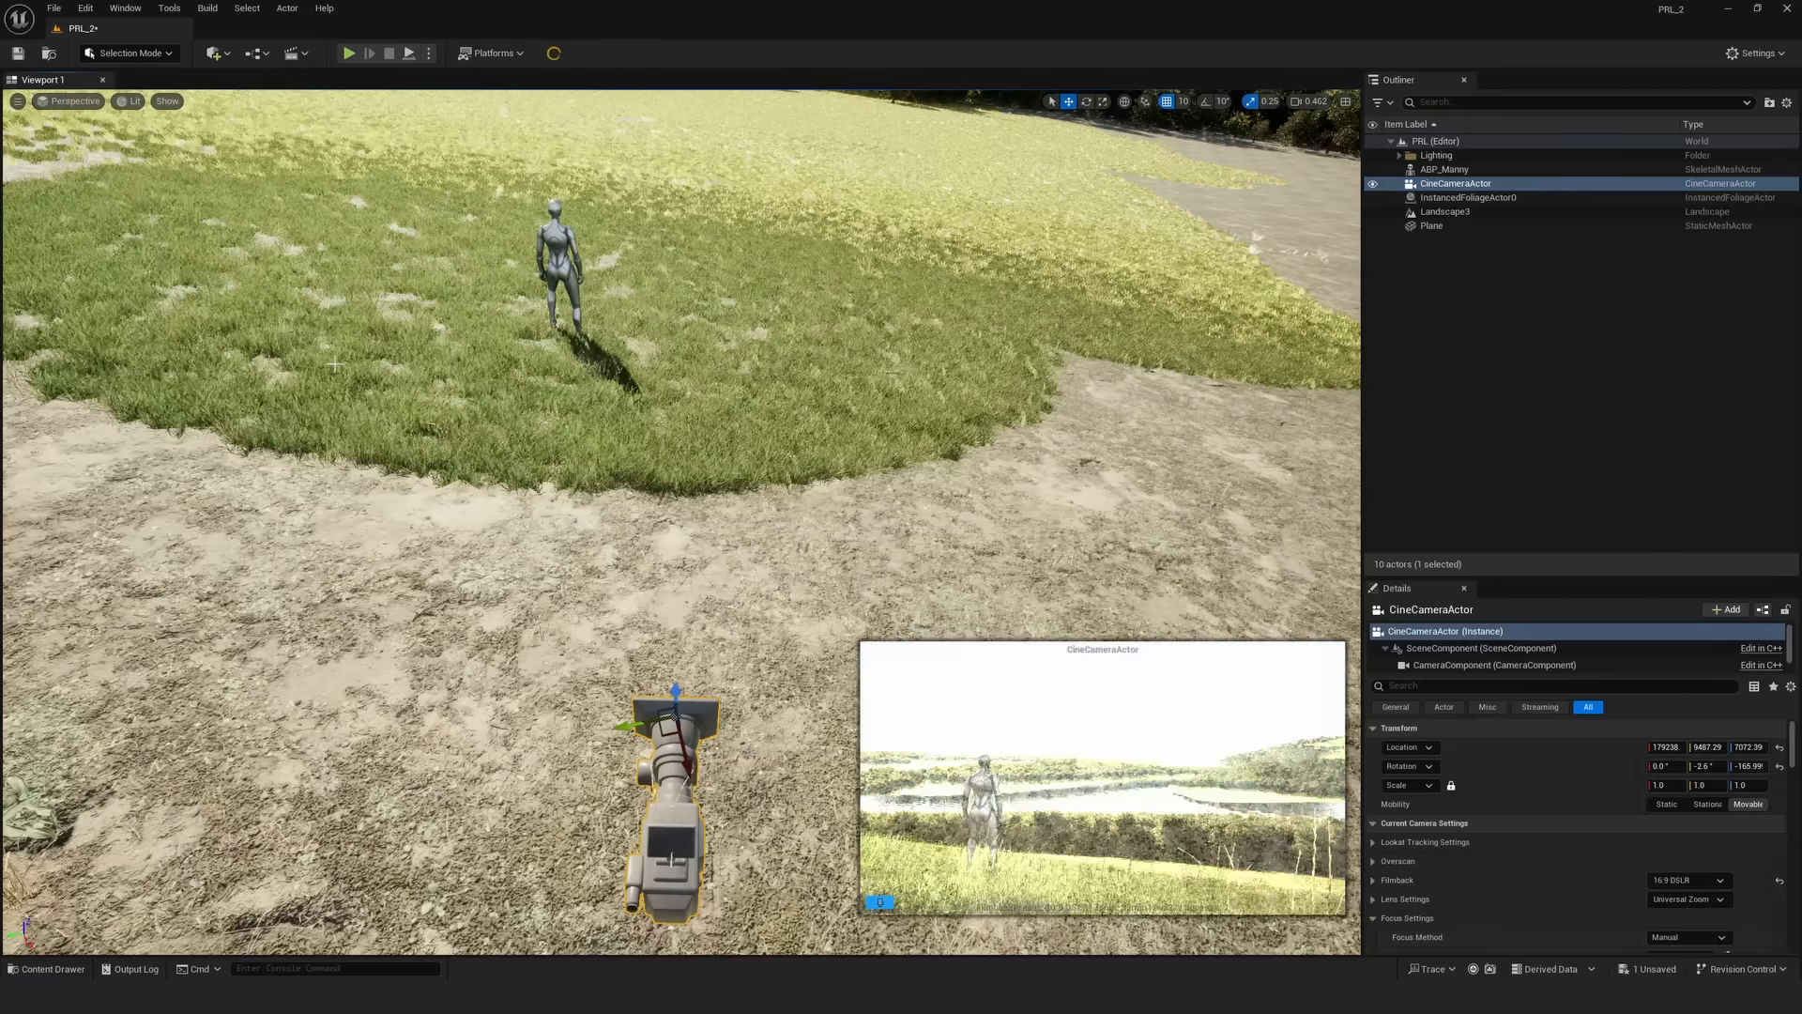
- Switch to Foliage mode and select the five SM_vlkhcbxia grass types for painting
click(129, 52)
click(132, 92)
click(148, 58)
click(131, 109)
click(110, 498)
shift+click(319, 455)
click(315, 447)
- Paint grass clumps on the bare ground in front of the cine camera with Paint Density 1.0 and a brush size of about 55
mouse_move(678, 521)
mouse_down()
mouse_move(724, 521)
mouse_move(667, 499)
mouse_up()
drag(161, 231, 212, 231)
mouse_move(767, 510)
mouse_down()
mouse_move(704, 497)
mouse_move(789, 526)
mouse_up()
click(340, 118)
mouse_move(202, 231)
mouse_down()
mouse_move(150, 213)
mouse_move(213, 231)
mouse_up()
key(ctrl+z)
click(200, 118)
click(315, 447)
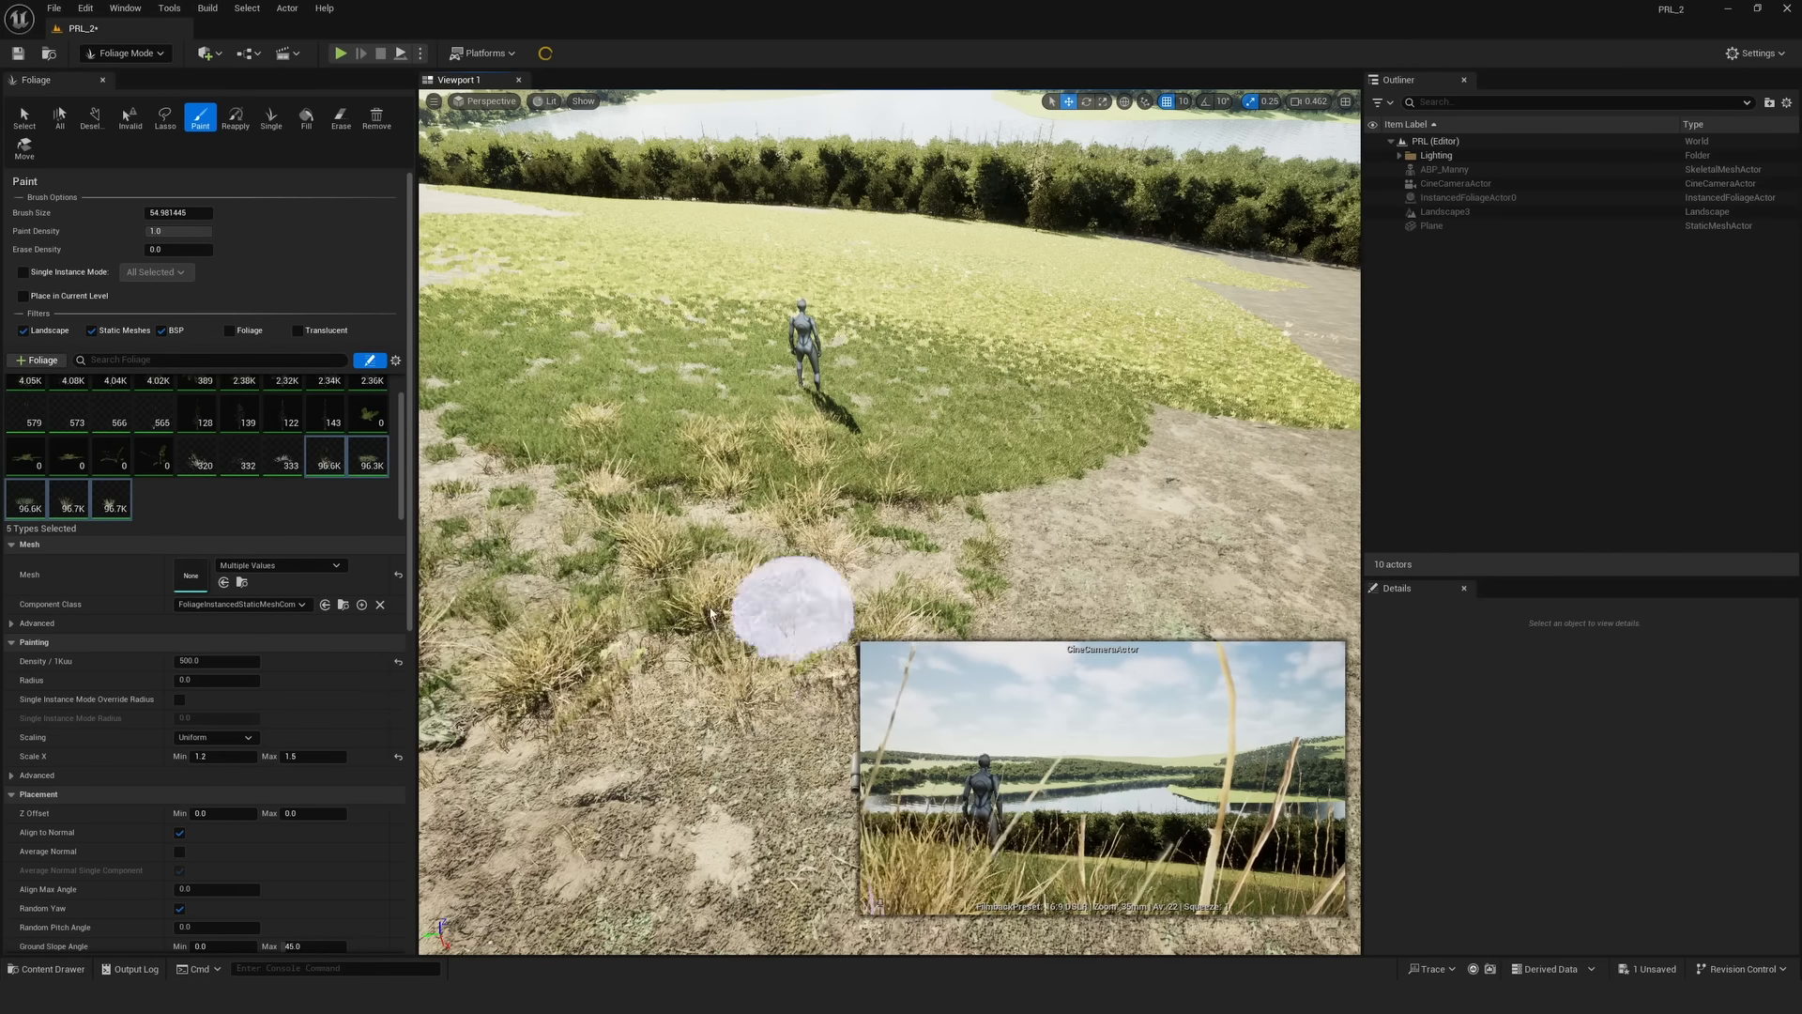
- Try to erase the grass clumps between the cine camera and the mannequin, and undo the stroke
click(340, 118)
mouse_move(601, 639)
mouse_down()
mouse_move(700, 565)
mouse_move(727, 516)
mouse_up()
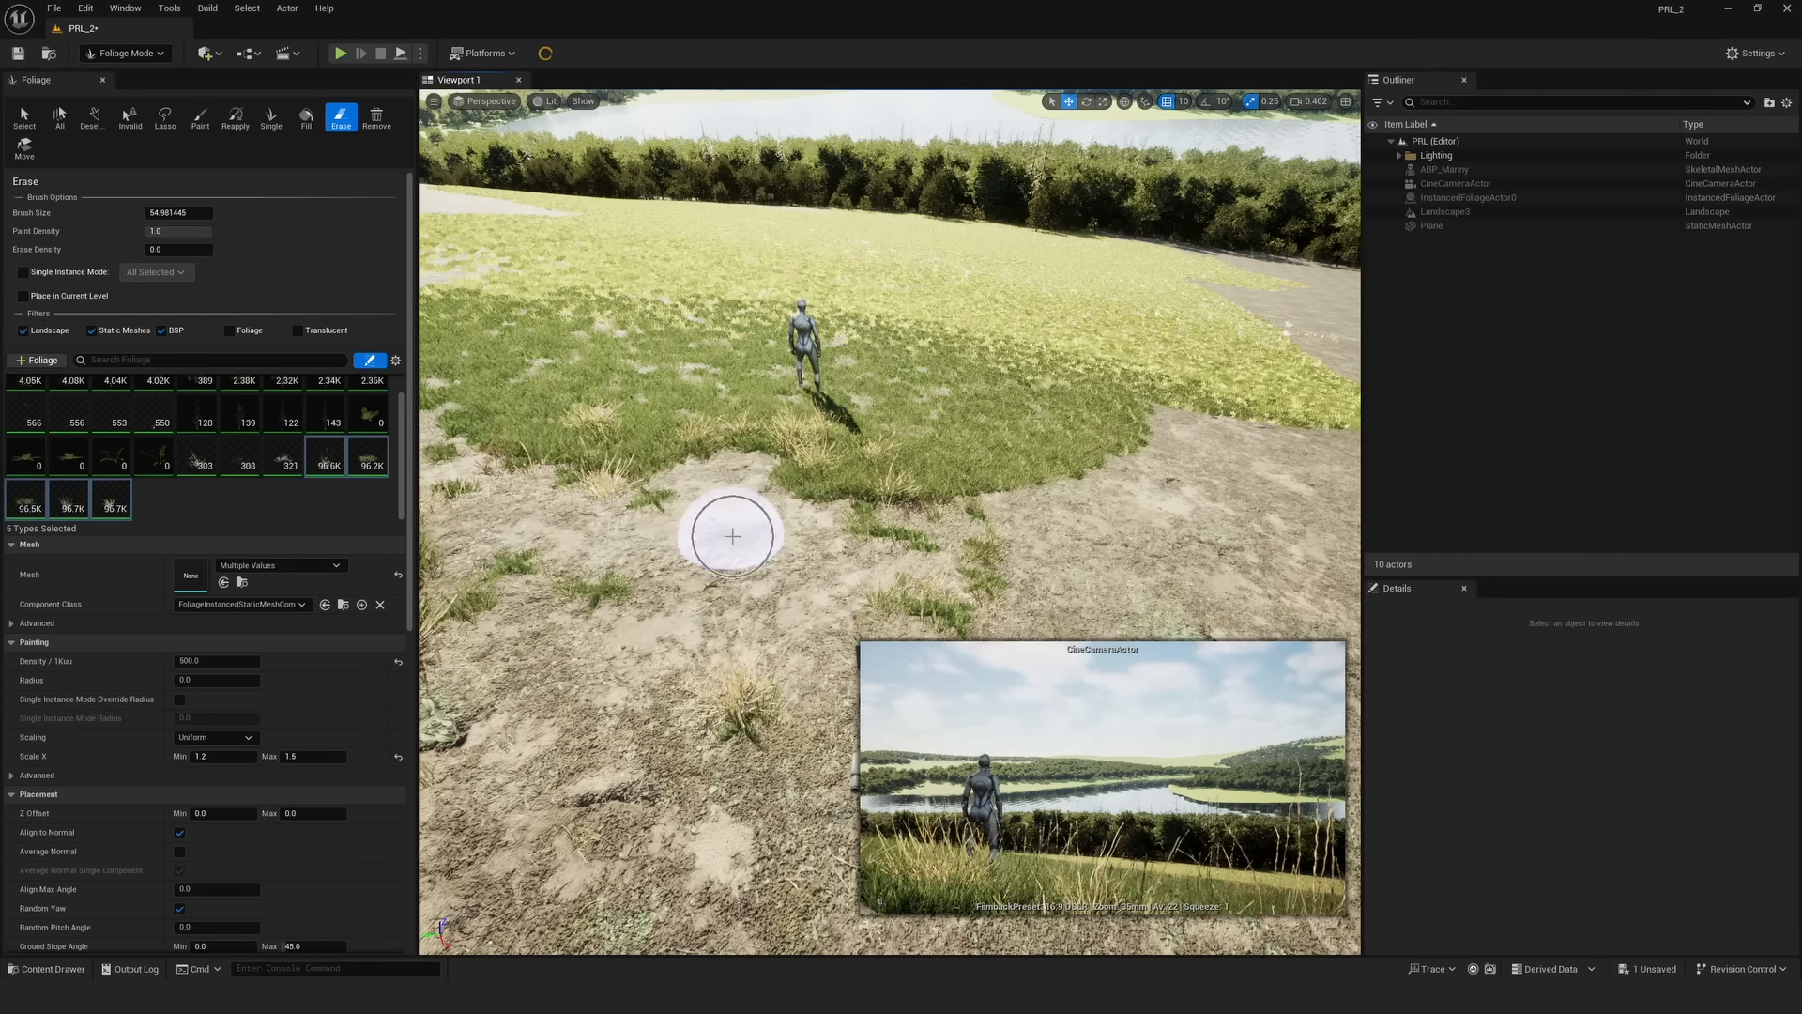
key(ctrl+z)
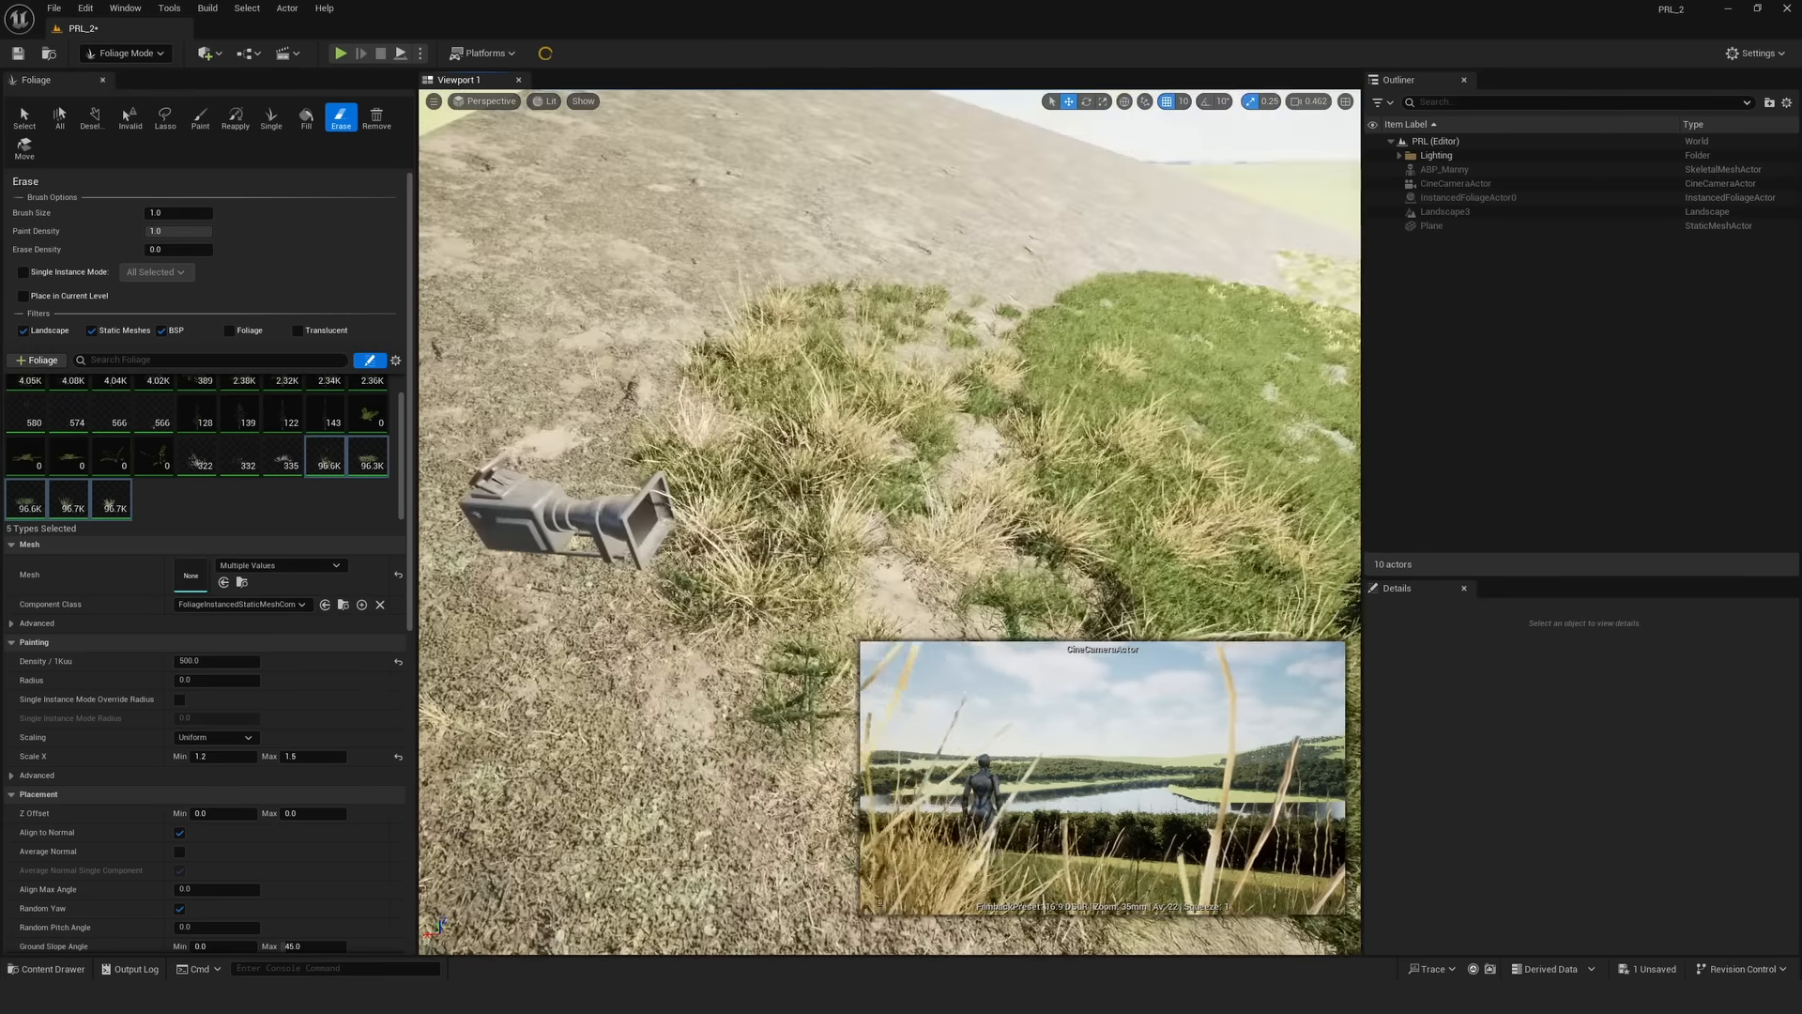
- Erase the tall dry clumps in front of the cine camera with the brush size reduced to about 27
click(320, 461)
shift+click(111, 499)
mouse_move(723, 394)
mouse_down()
mouse_move(836, 478)
mouse_move(964, 405)
mouse_move(1060, 515)
mouse_up()
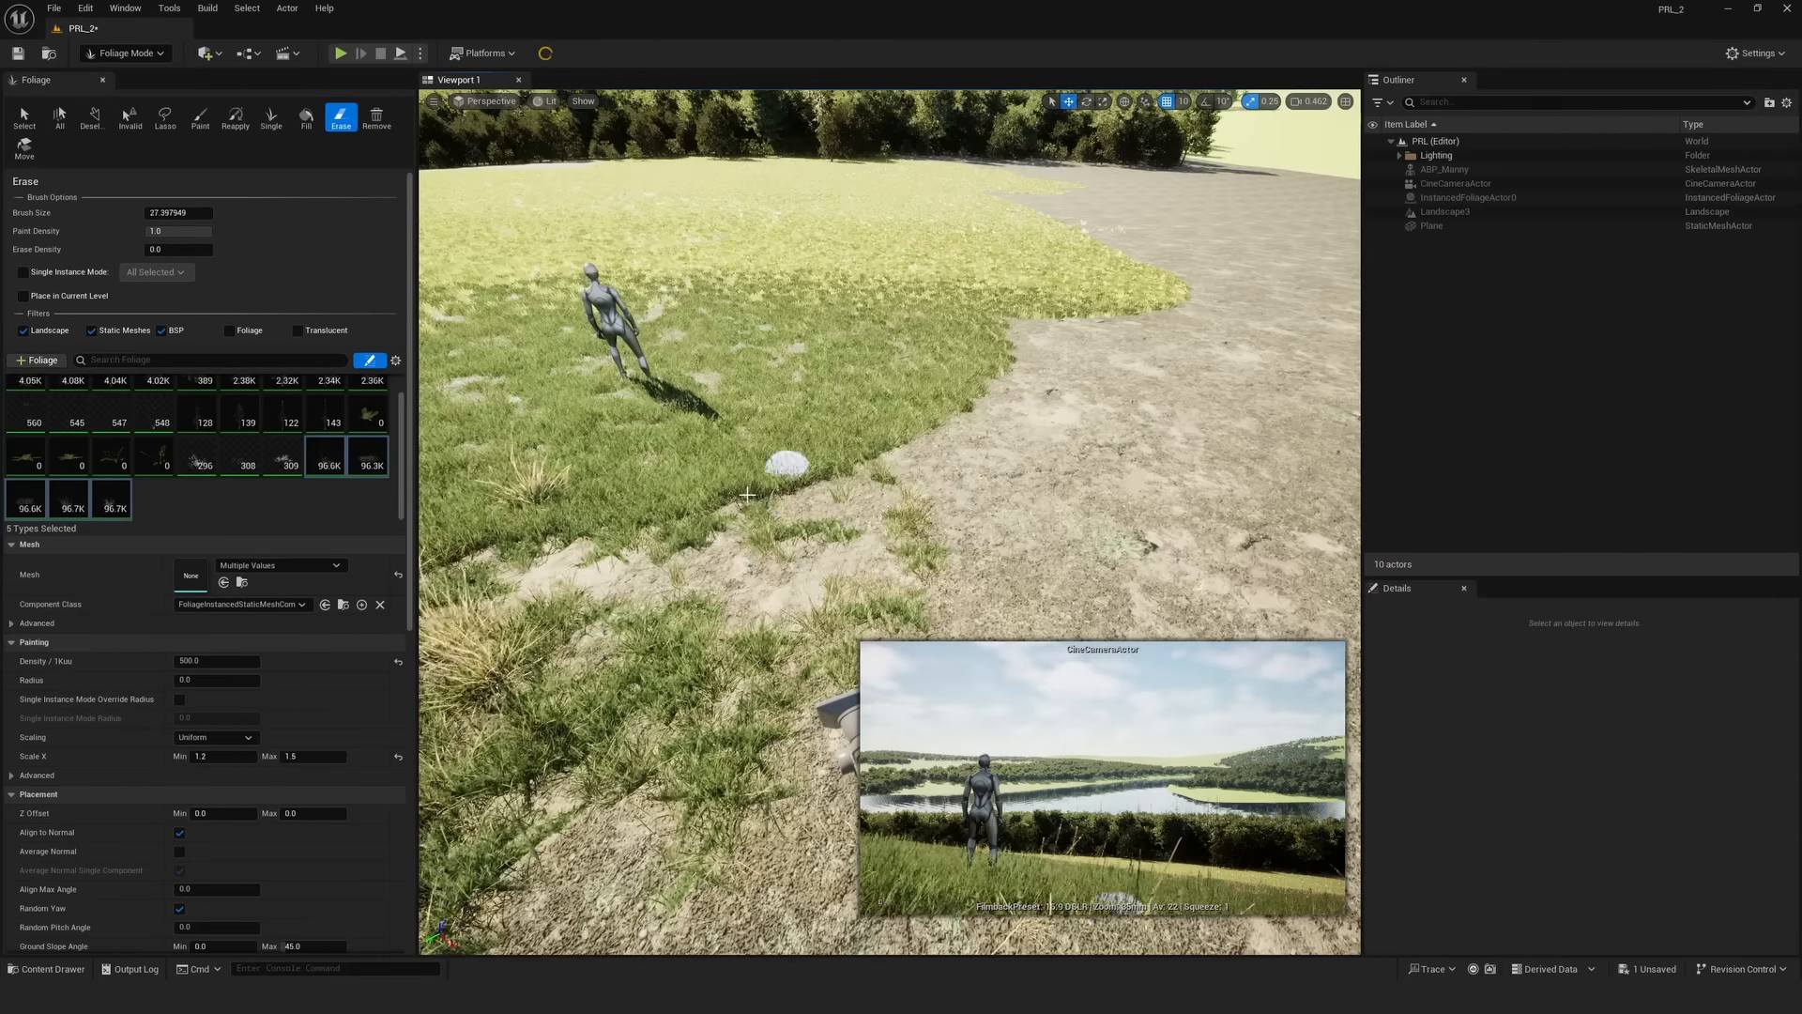
mouse_move(747, 494)
mouse_down()
mouse_move(684, 594)
mouse_move(763, 701)
mouse_up()
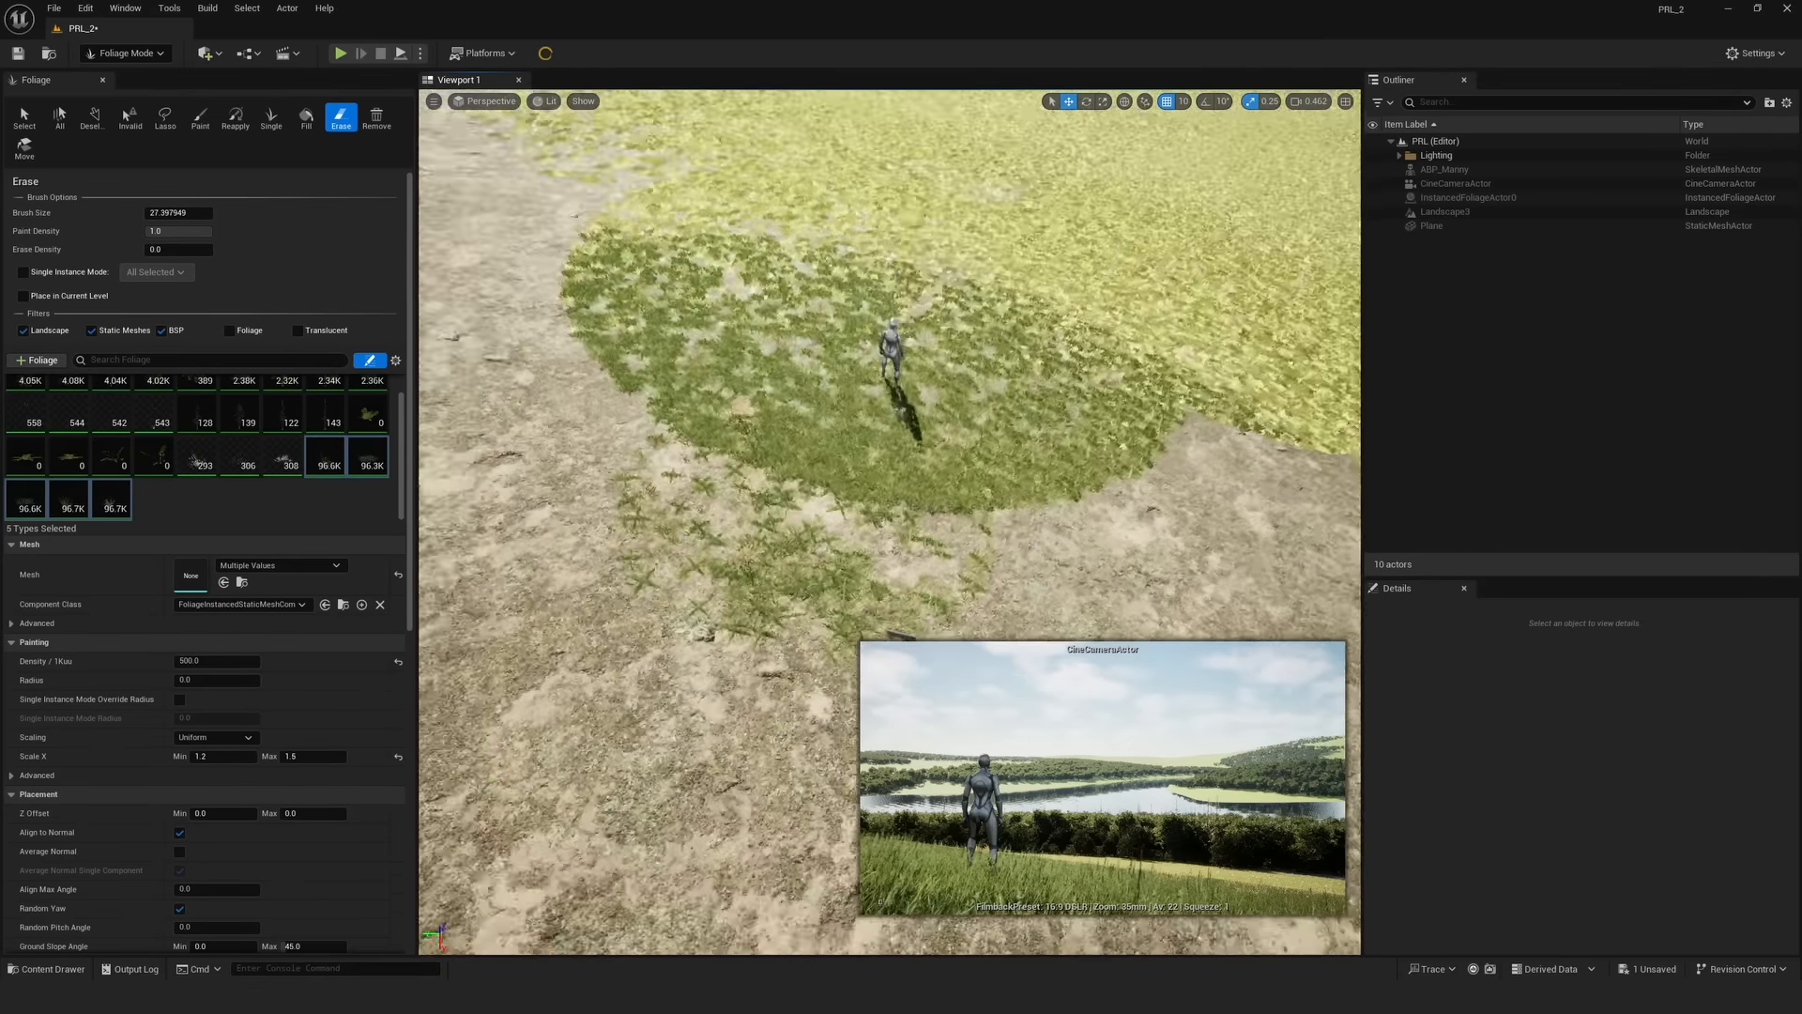
- Reduce the erase brush size to 5 and thin out the foliage around the mannequin
click(179, 212)
text(1)
key(Return)
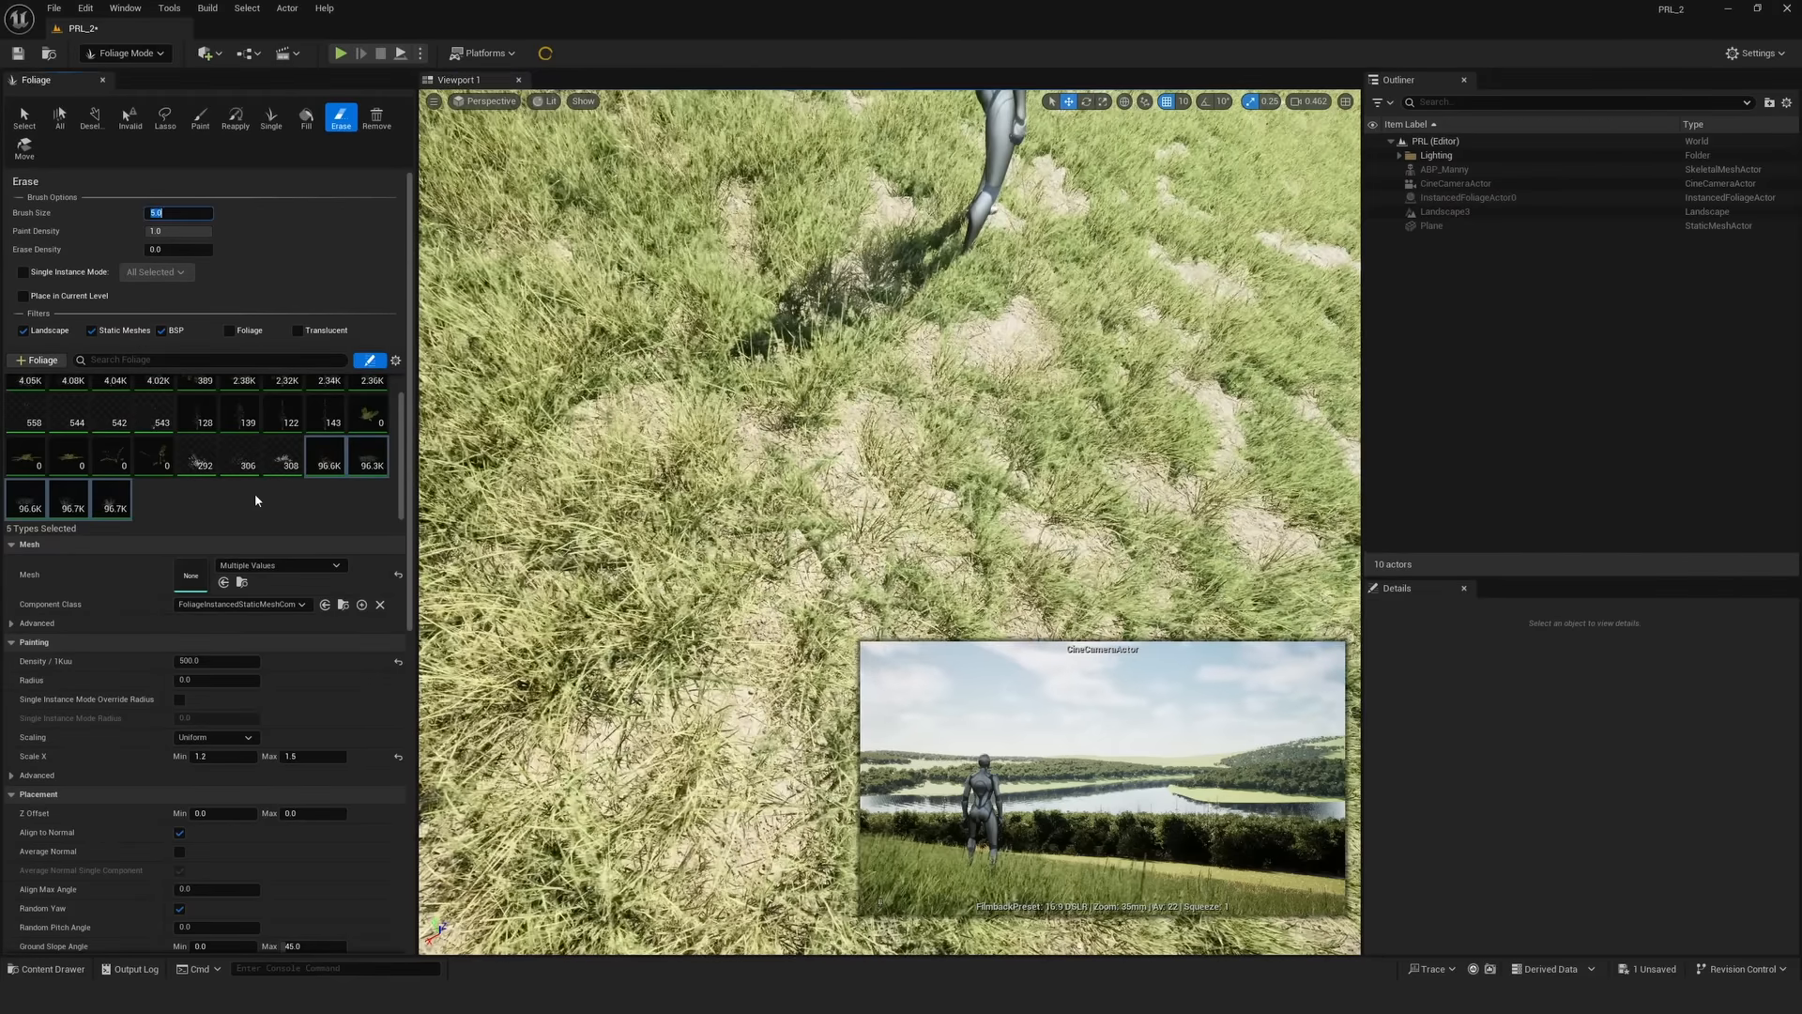
text(10)
key(Return)
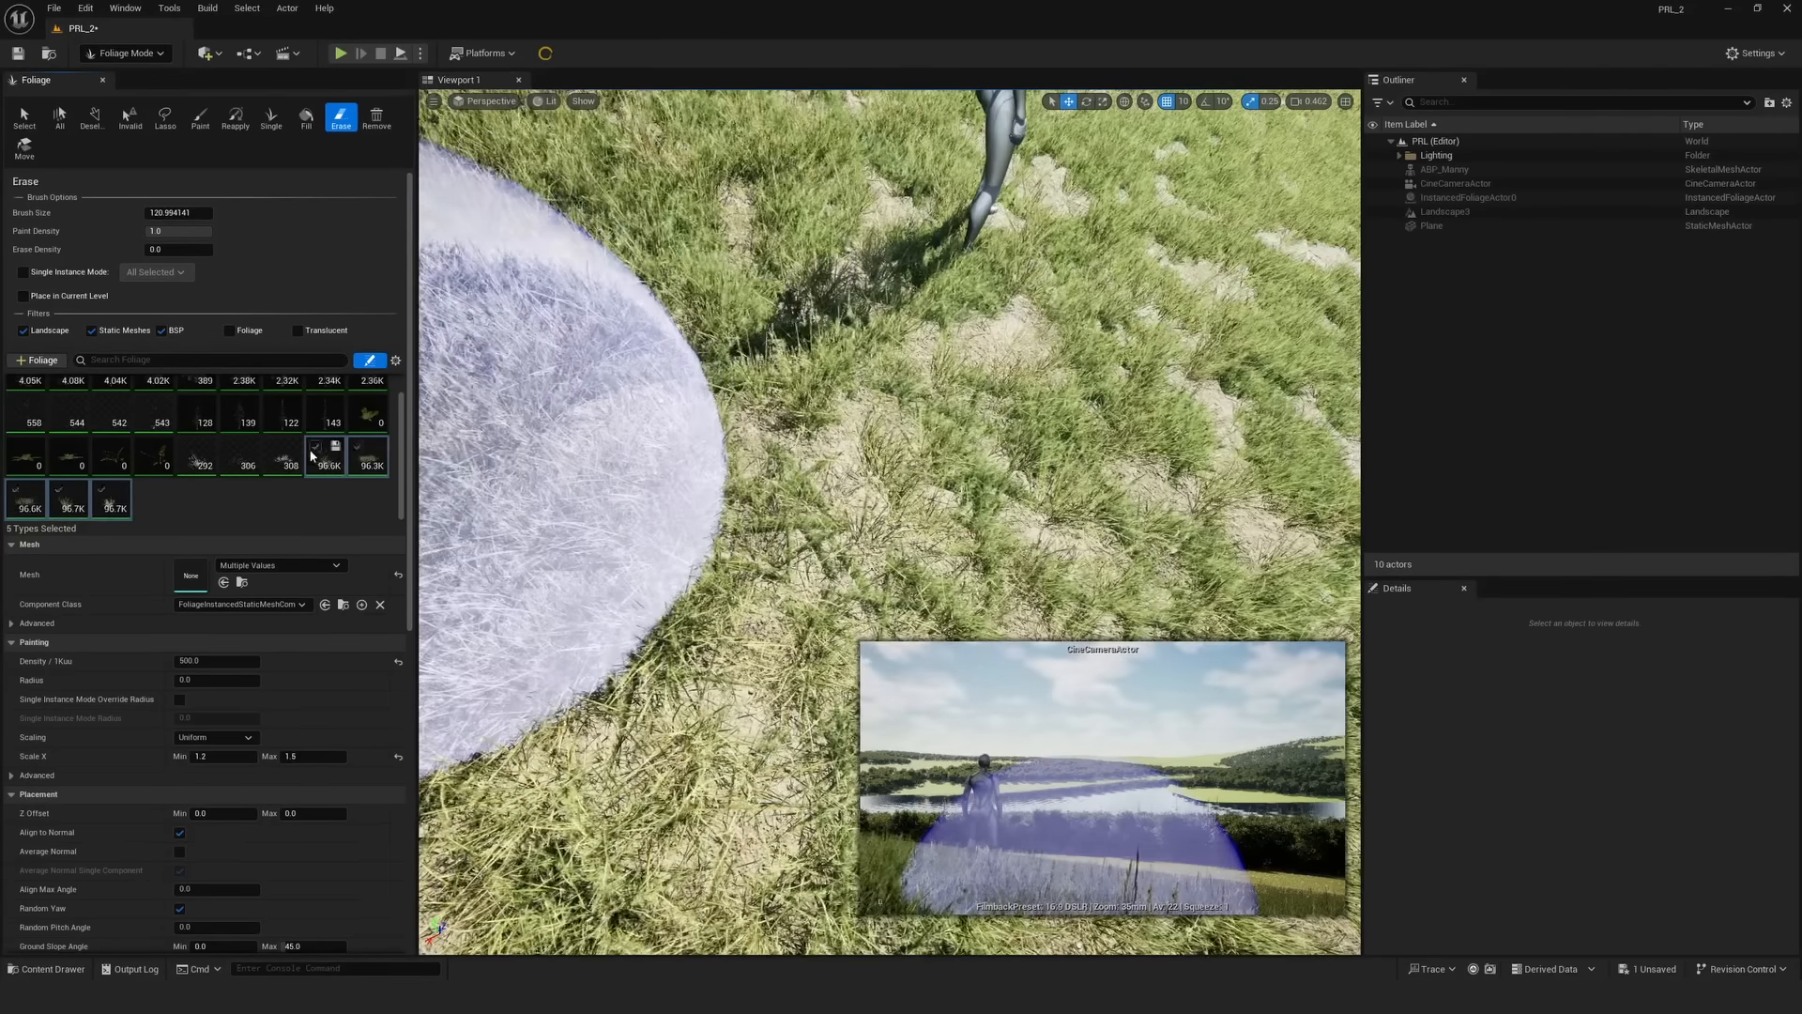
click(178, 212)
text(141)
key(Return)
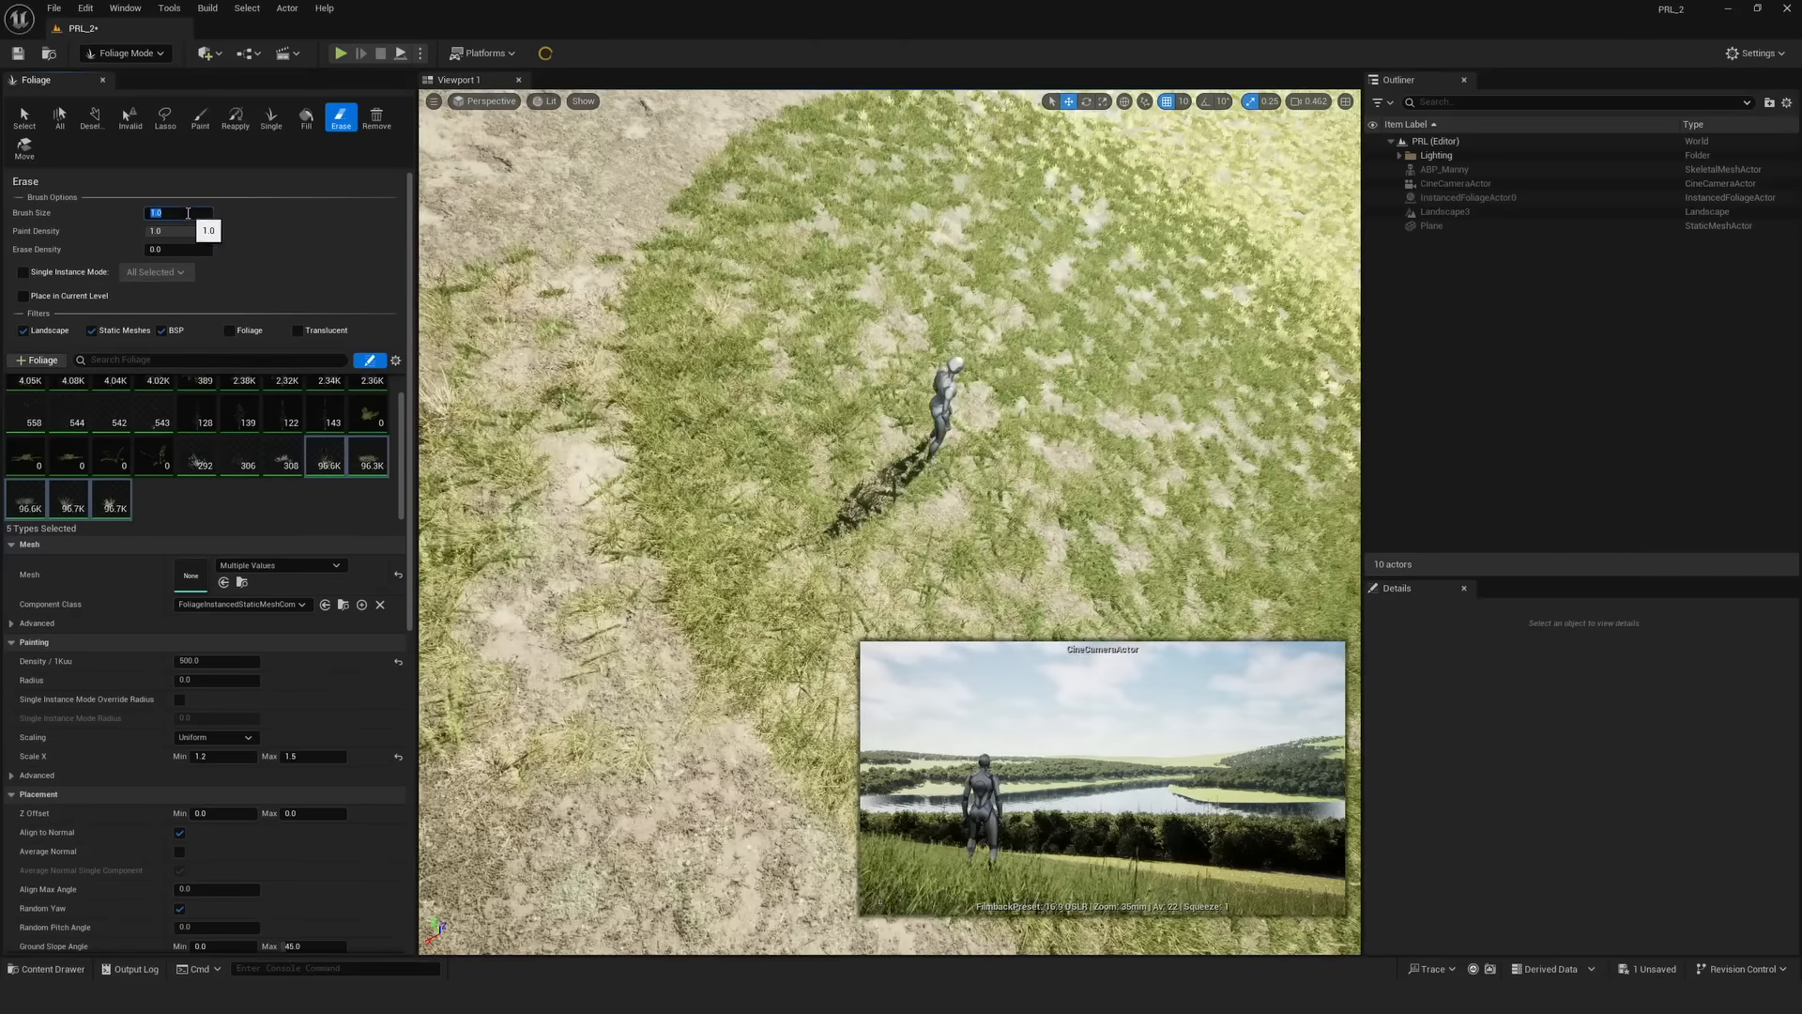
text(5)
key(Return)
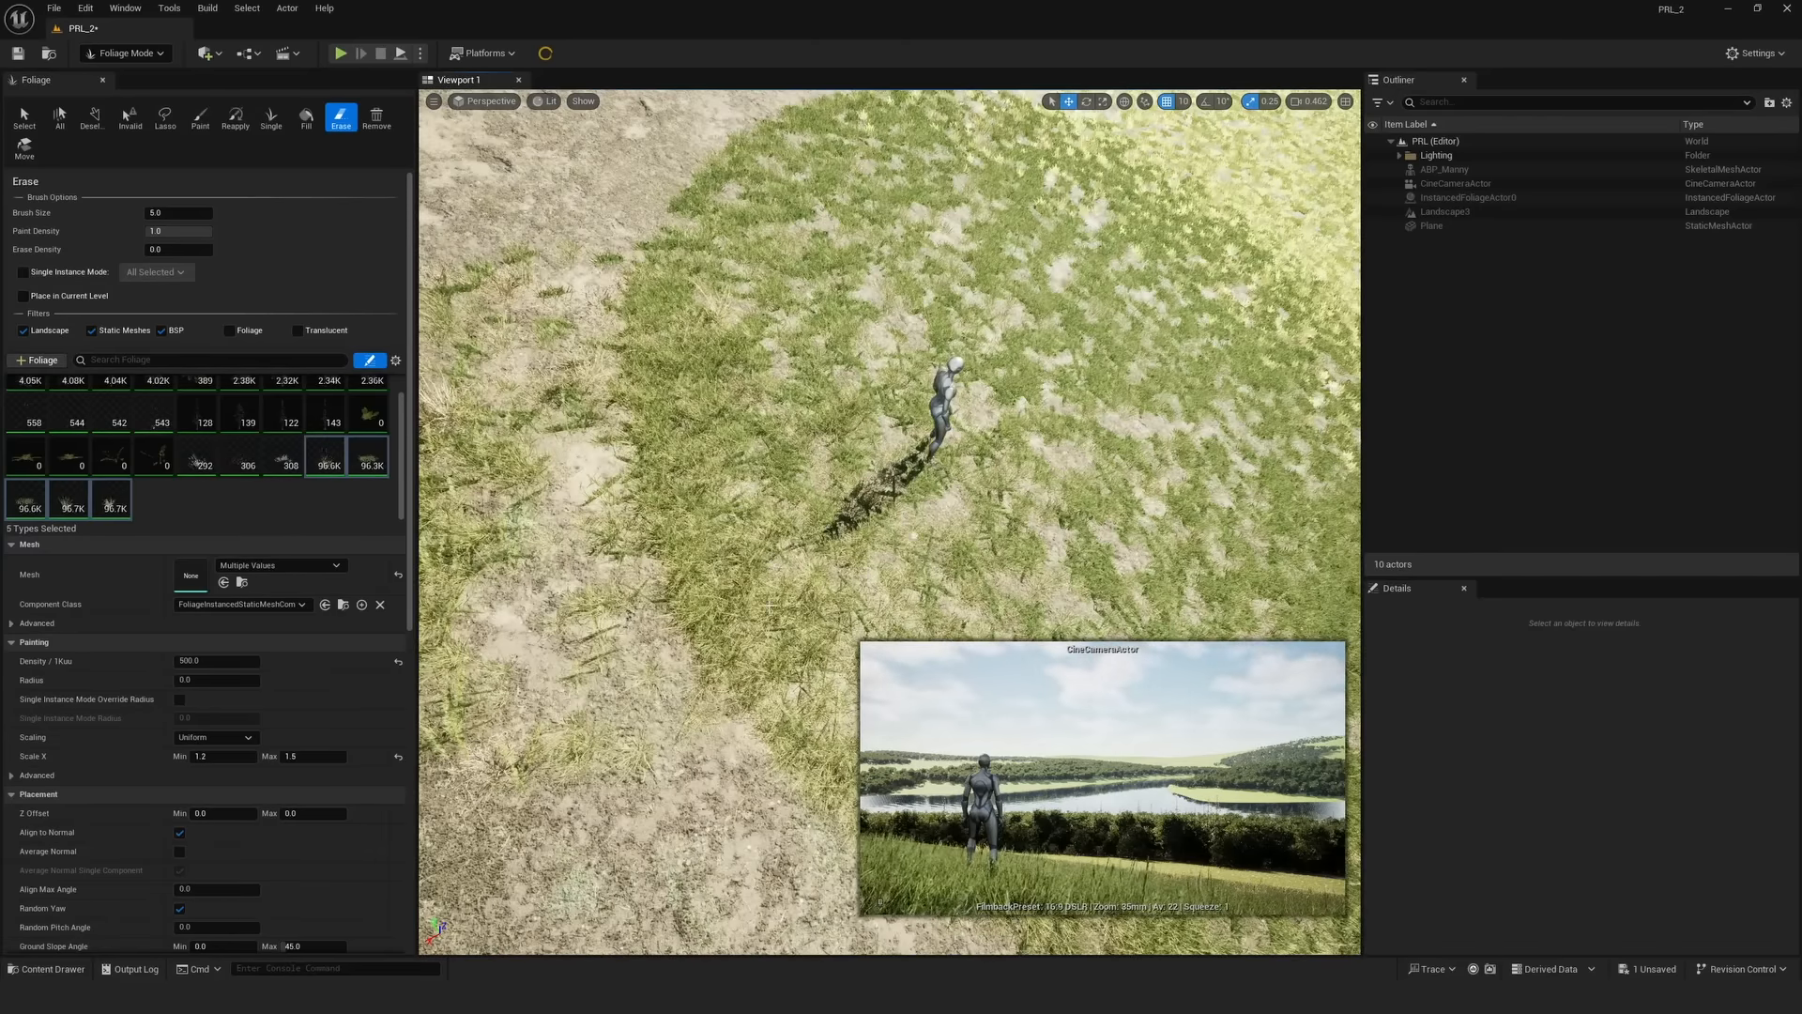
right_drag(762, 715, 792, 596)
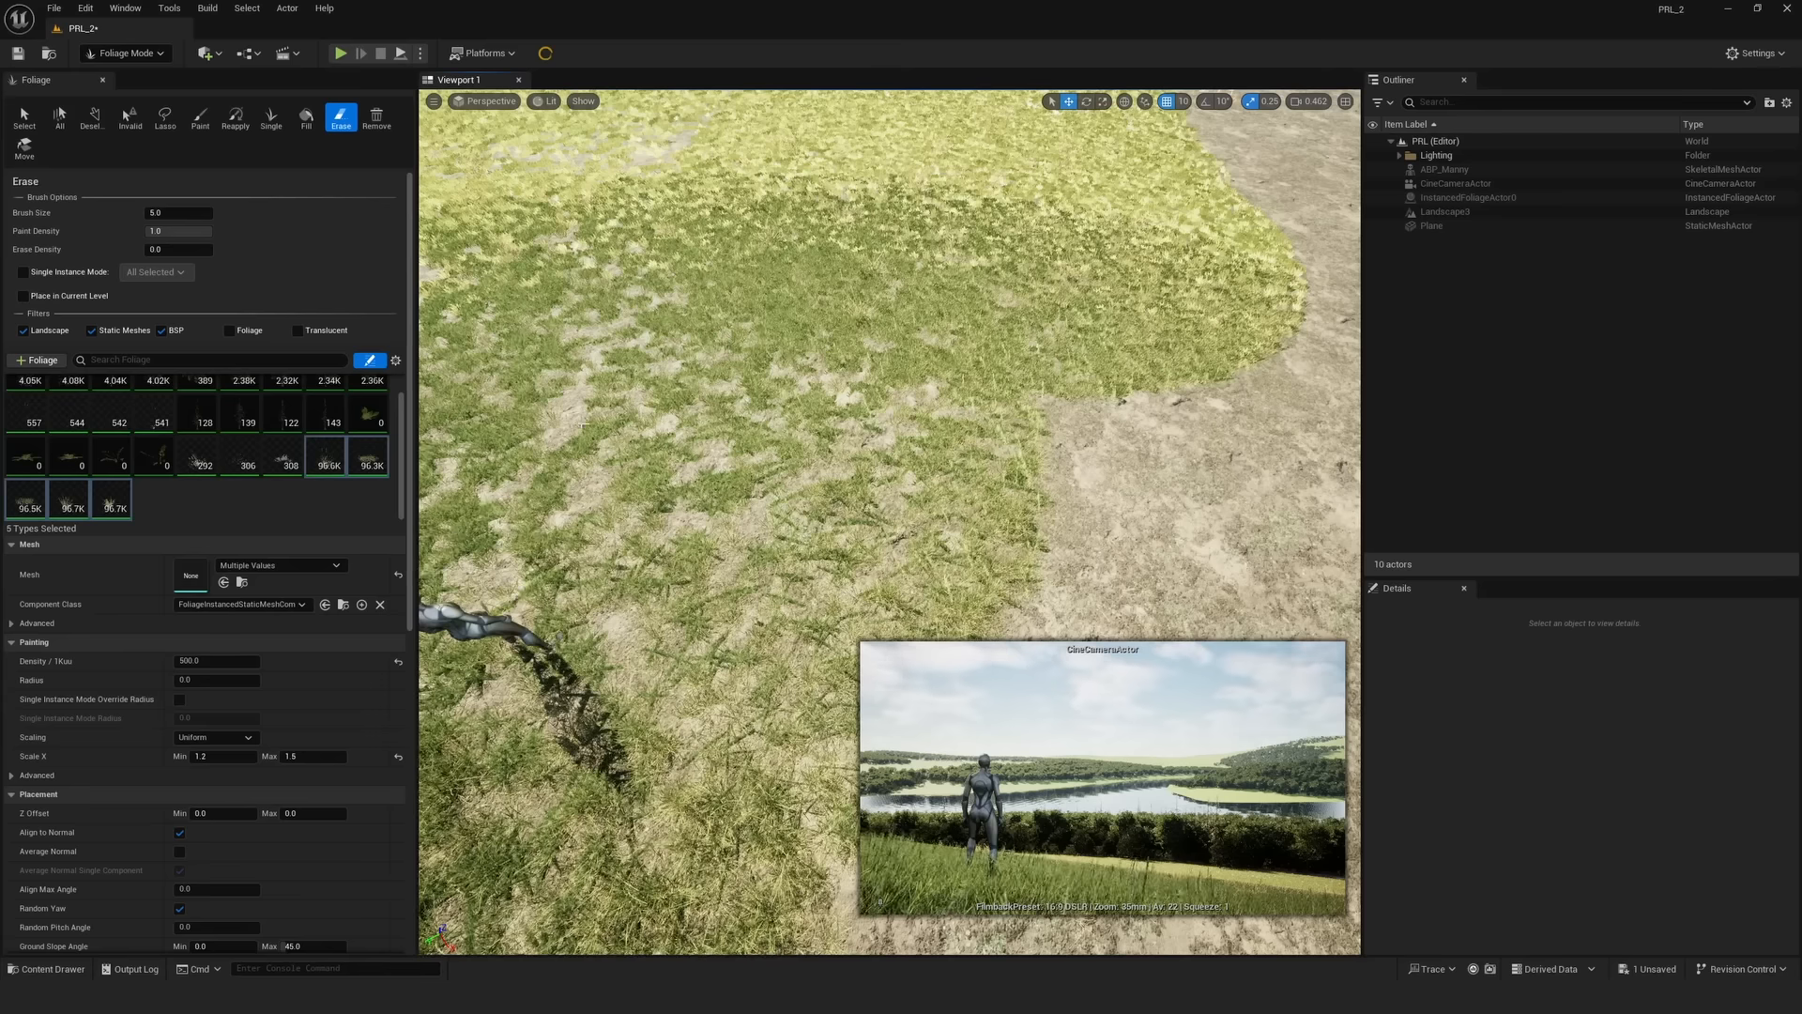
- Set the erase brush size to 10 and thin the grass across the field below the mannequin
right_drag(767, 106, 837, 104)
key(w)
scroll(837, 188, up, 5)
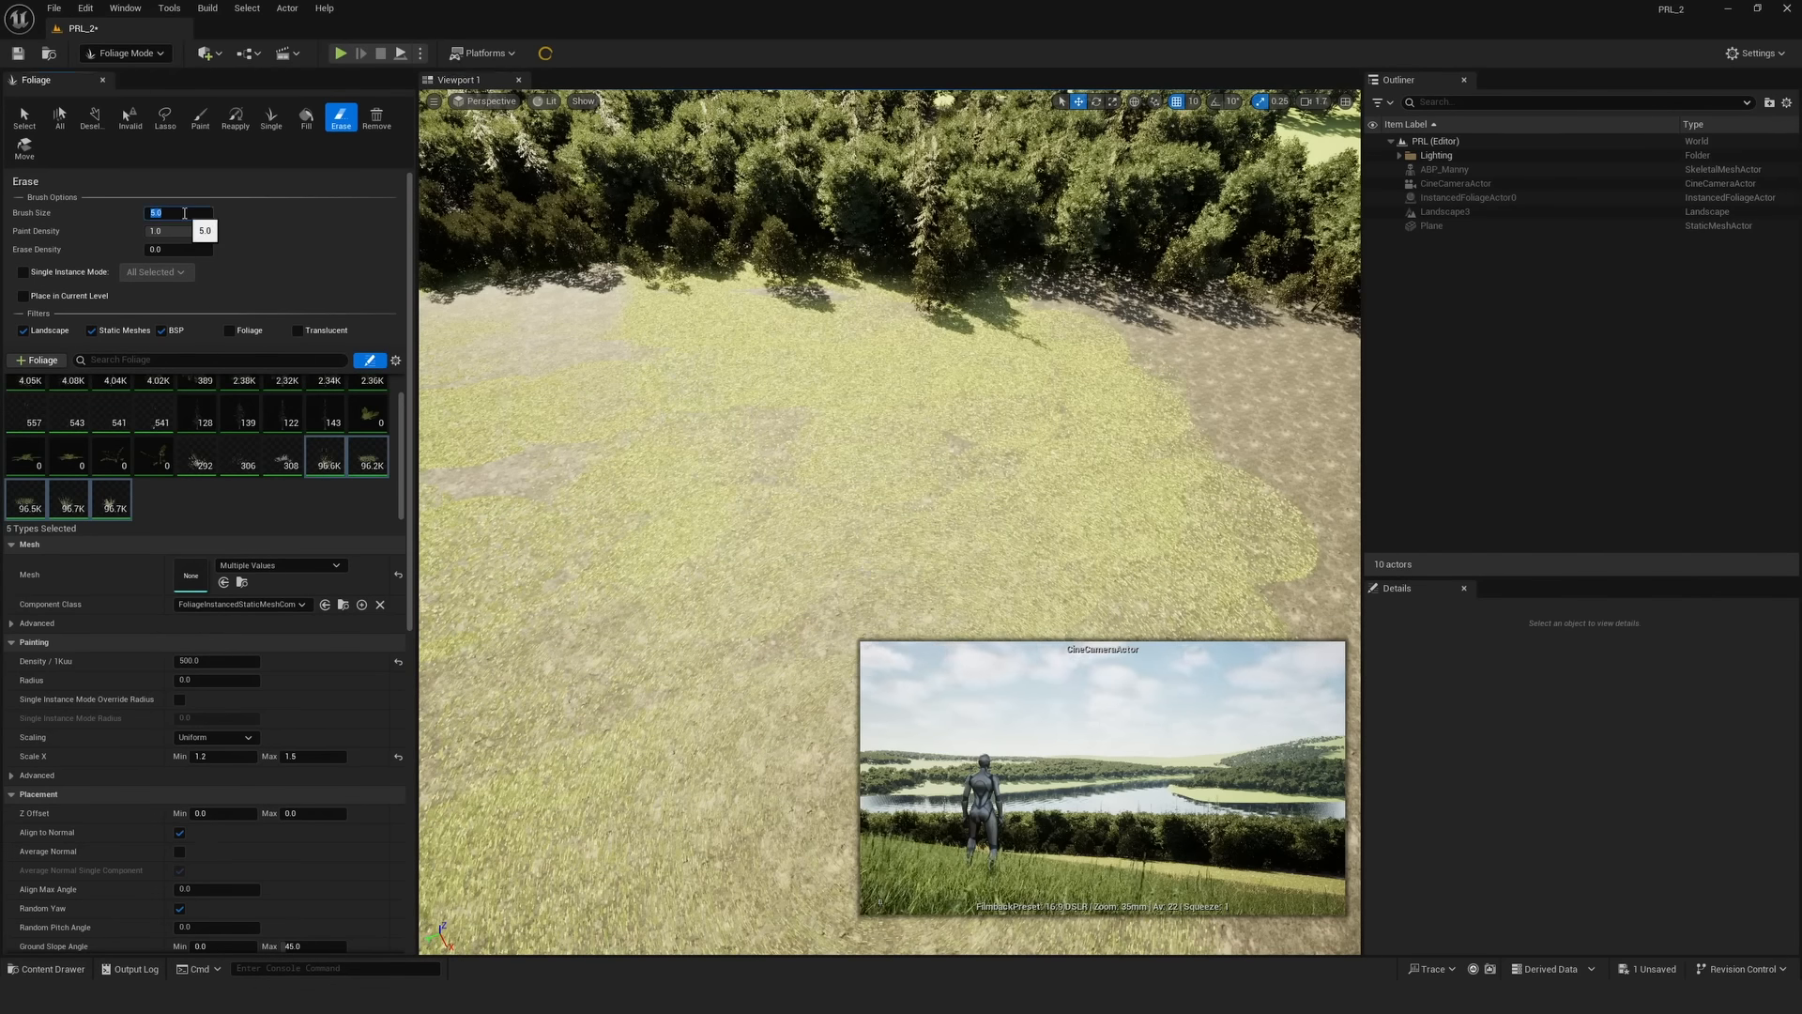
click(141, 516)
right_drag(712, 598, 629, 596)
key(w)
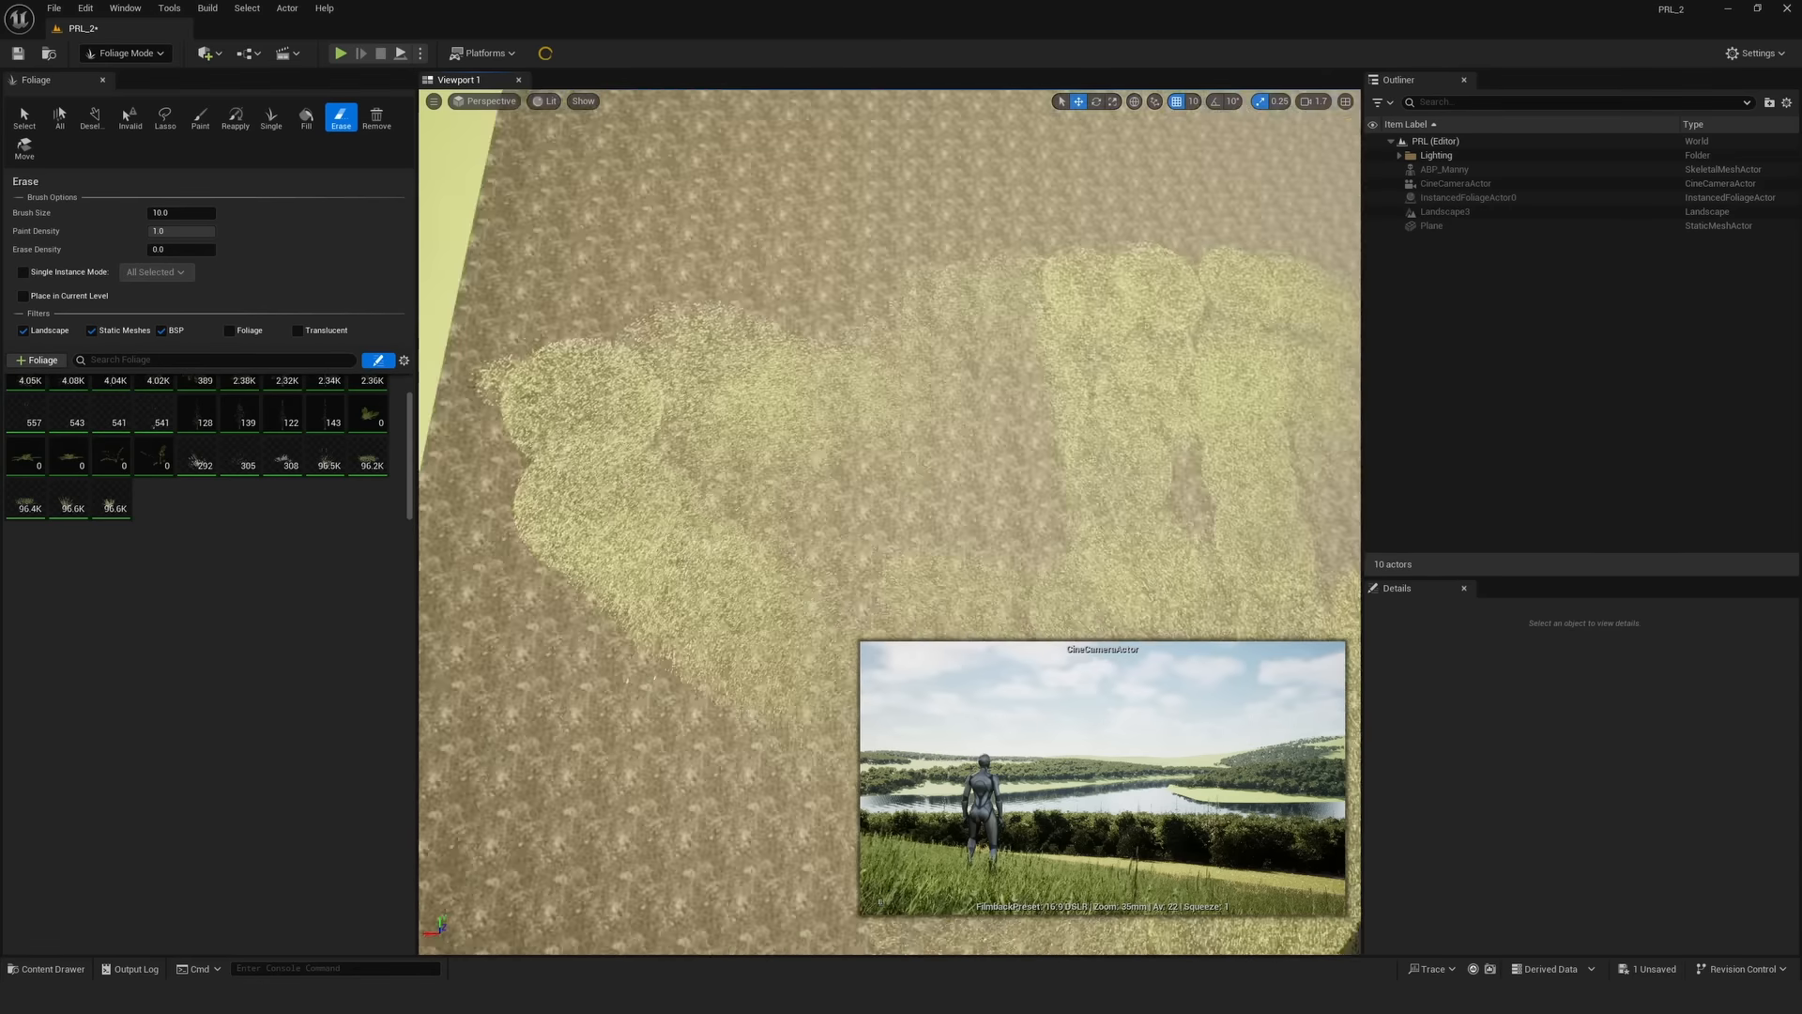
right_drag(844, 469, 845, 441)
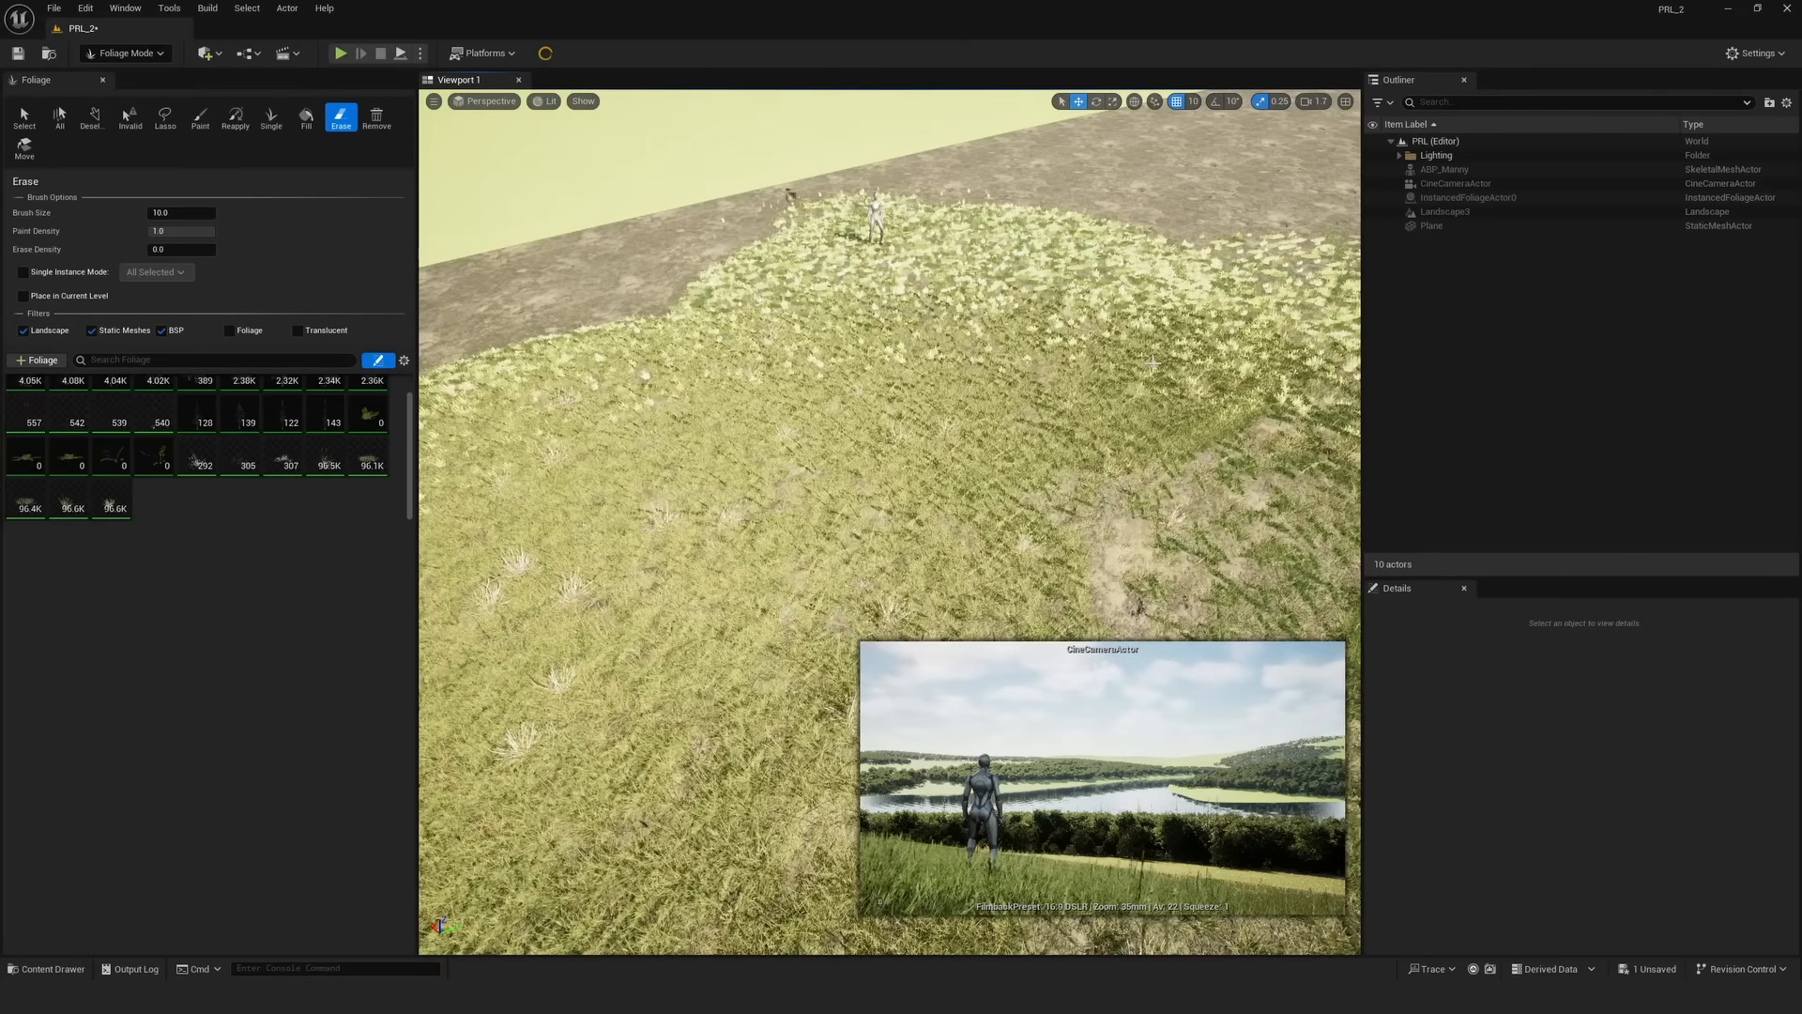
- Switch to Selection mode and pilot the CineCameraActor
right_drag(889, 520, 1047, 446)
scroll(888, 521, down, 5)
click(159, 54)
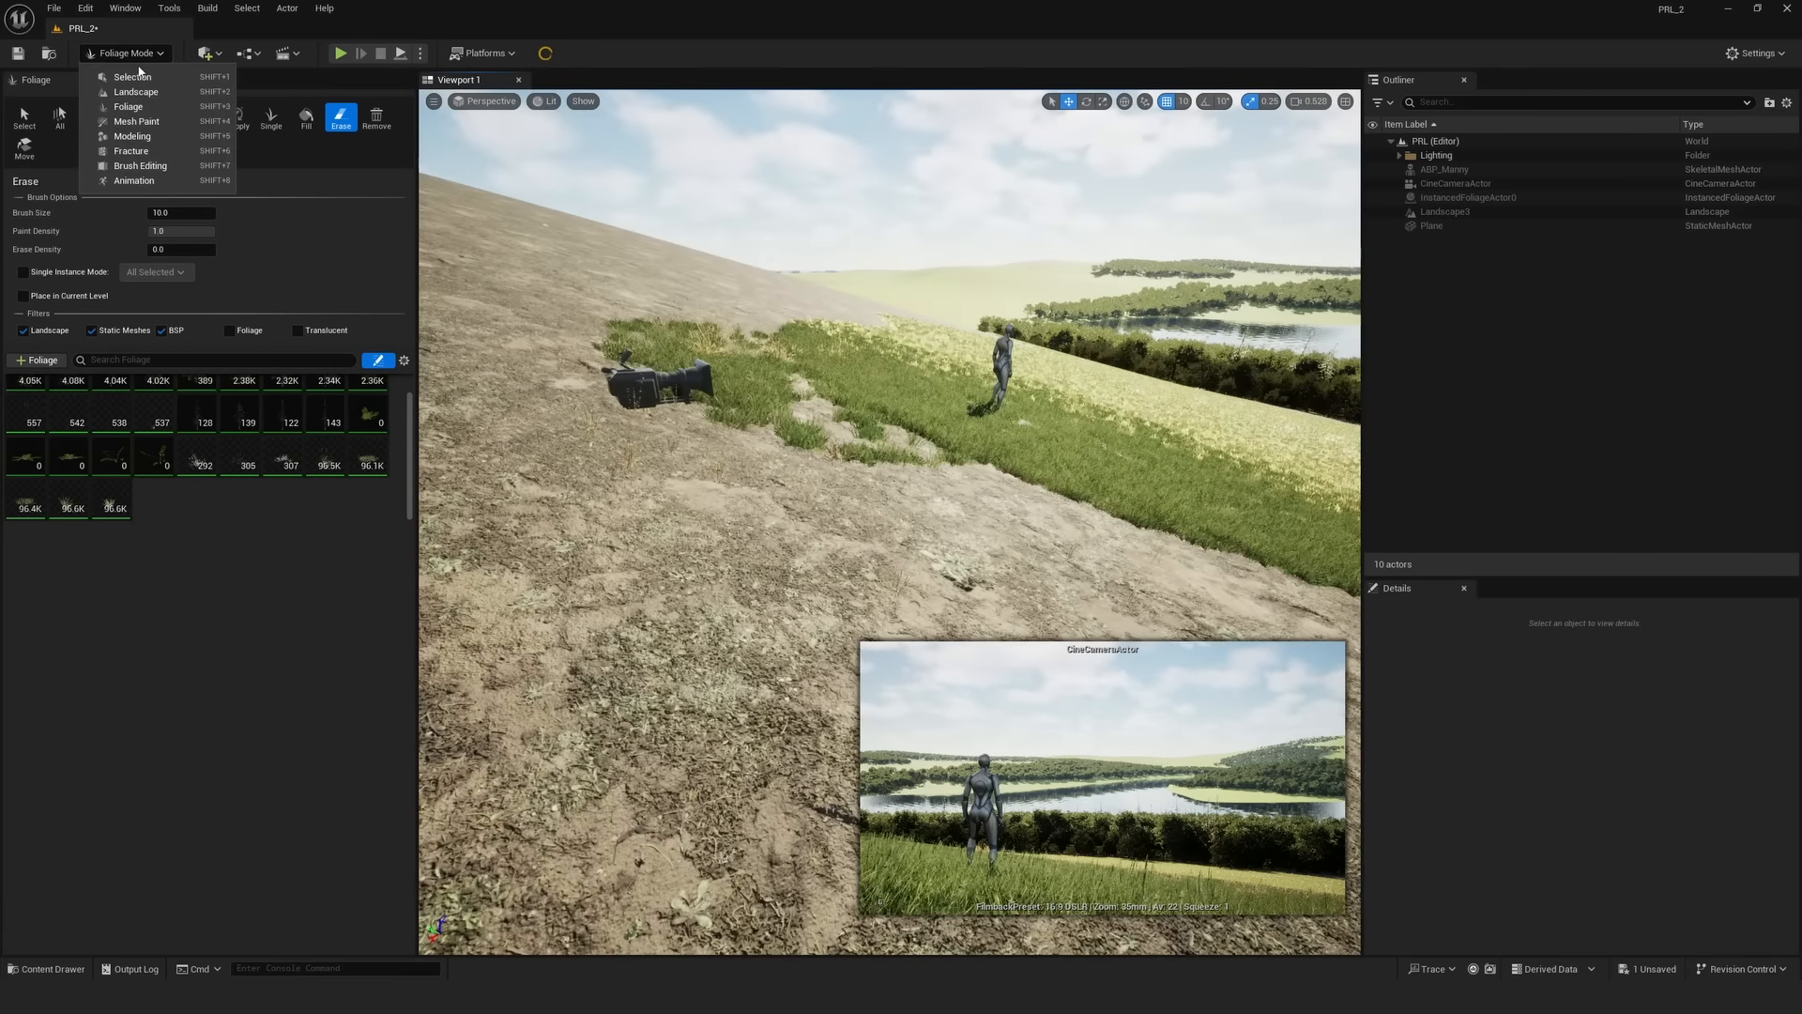
click(134, 76)
click(328, 324)
right_click(323, 324)
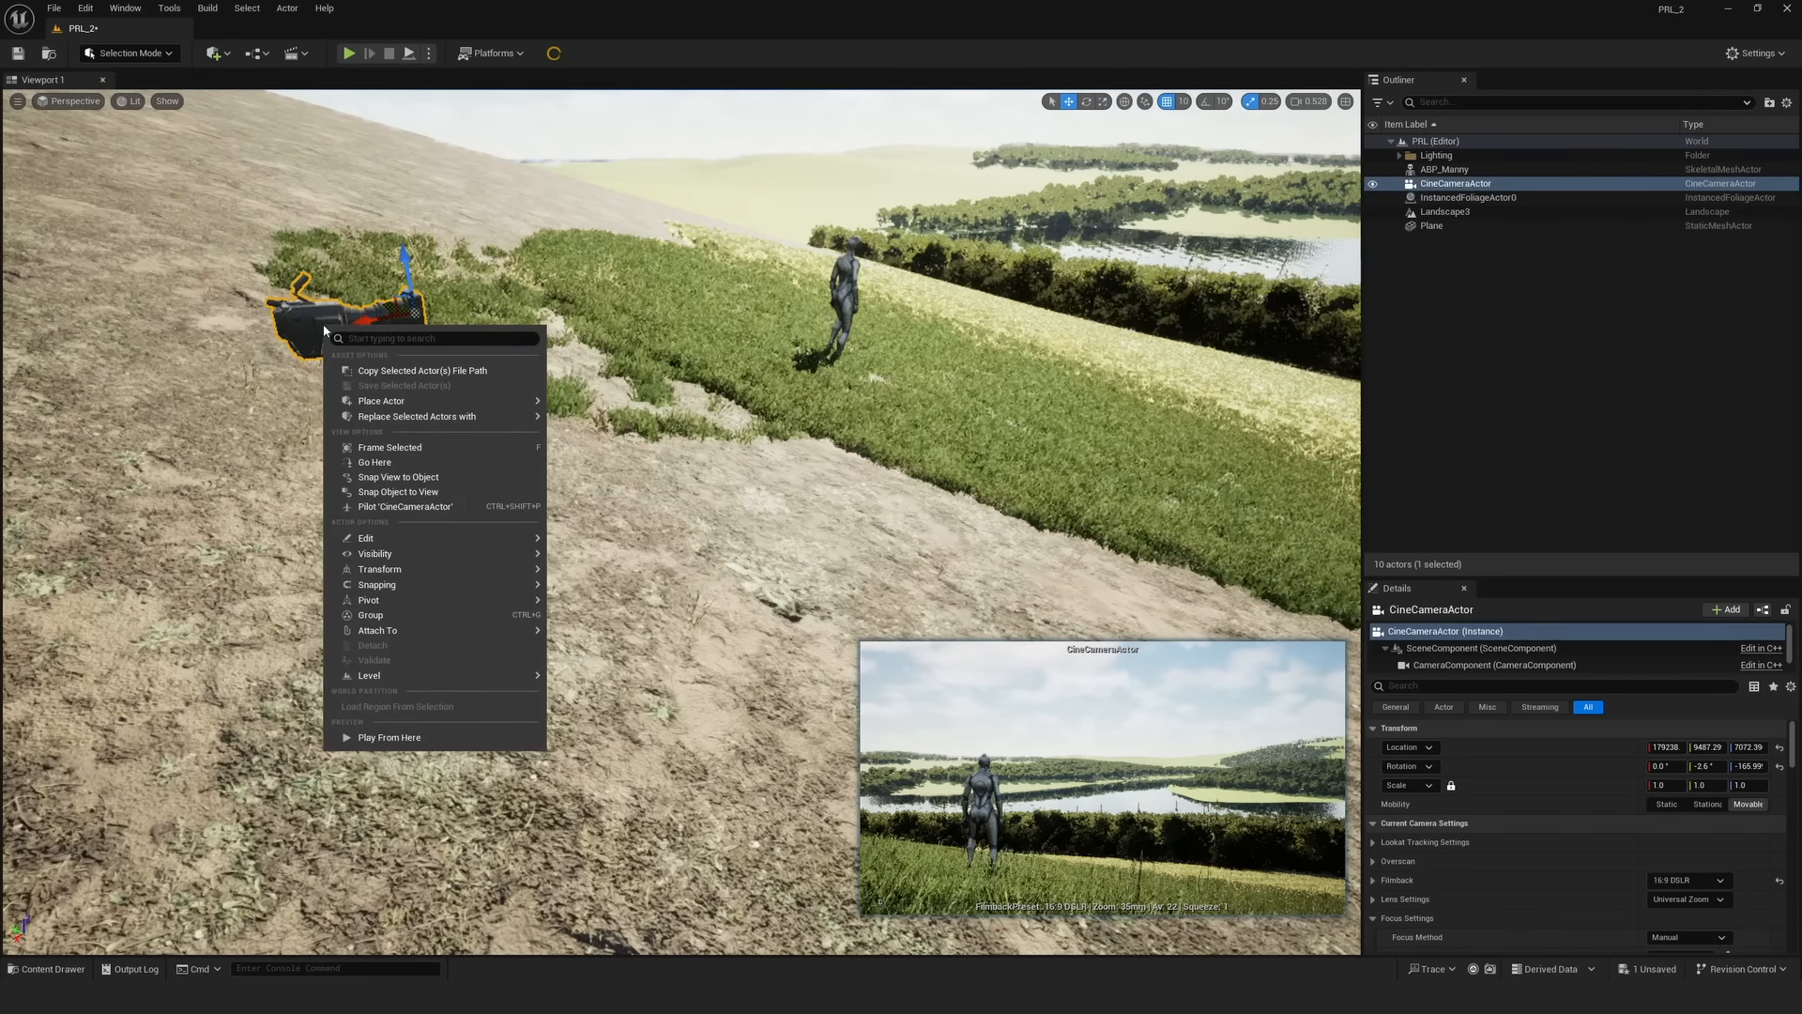
click(394, 506)
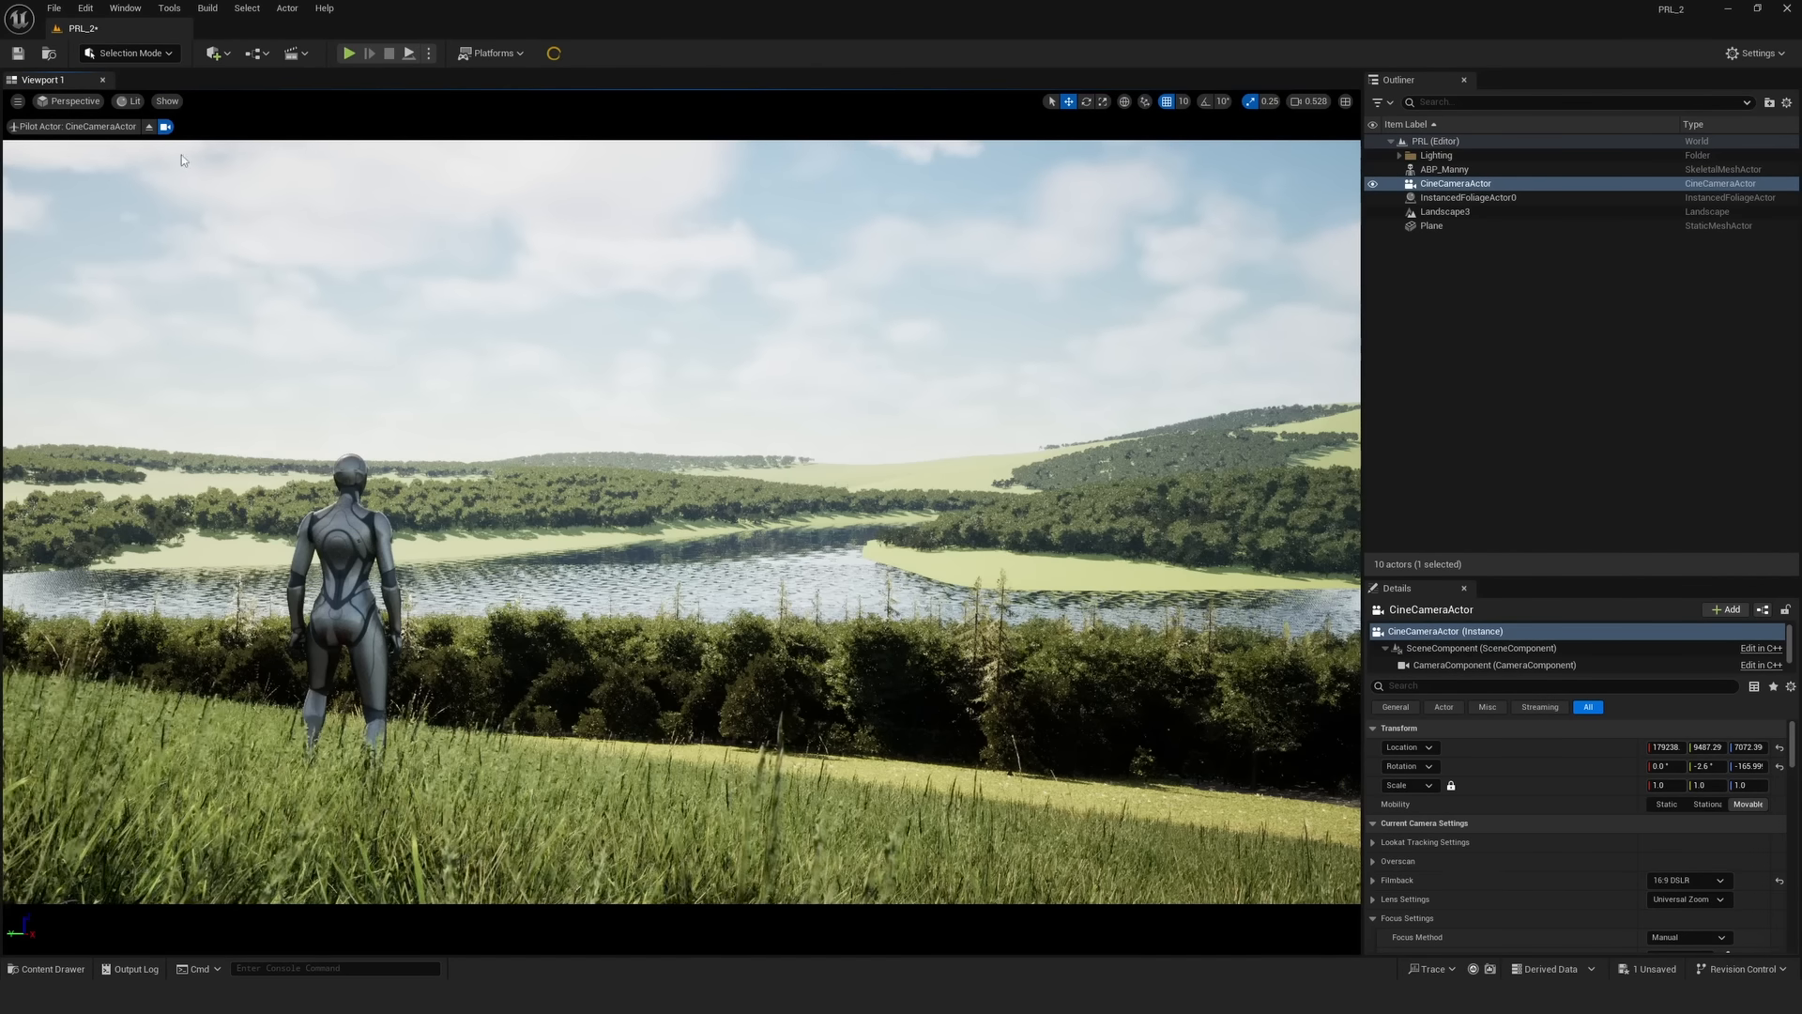
- Check the shot through the cine camera in the Unlit and Path Tracing view modes
click(123, 105)
click(184, 167)
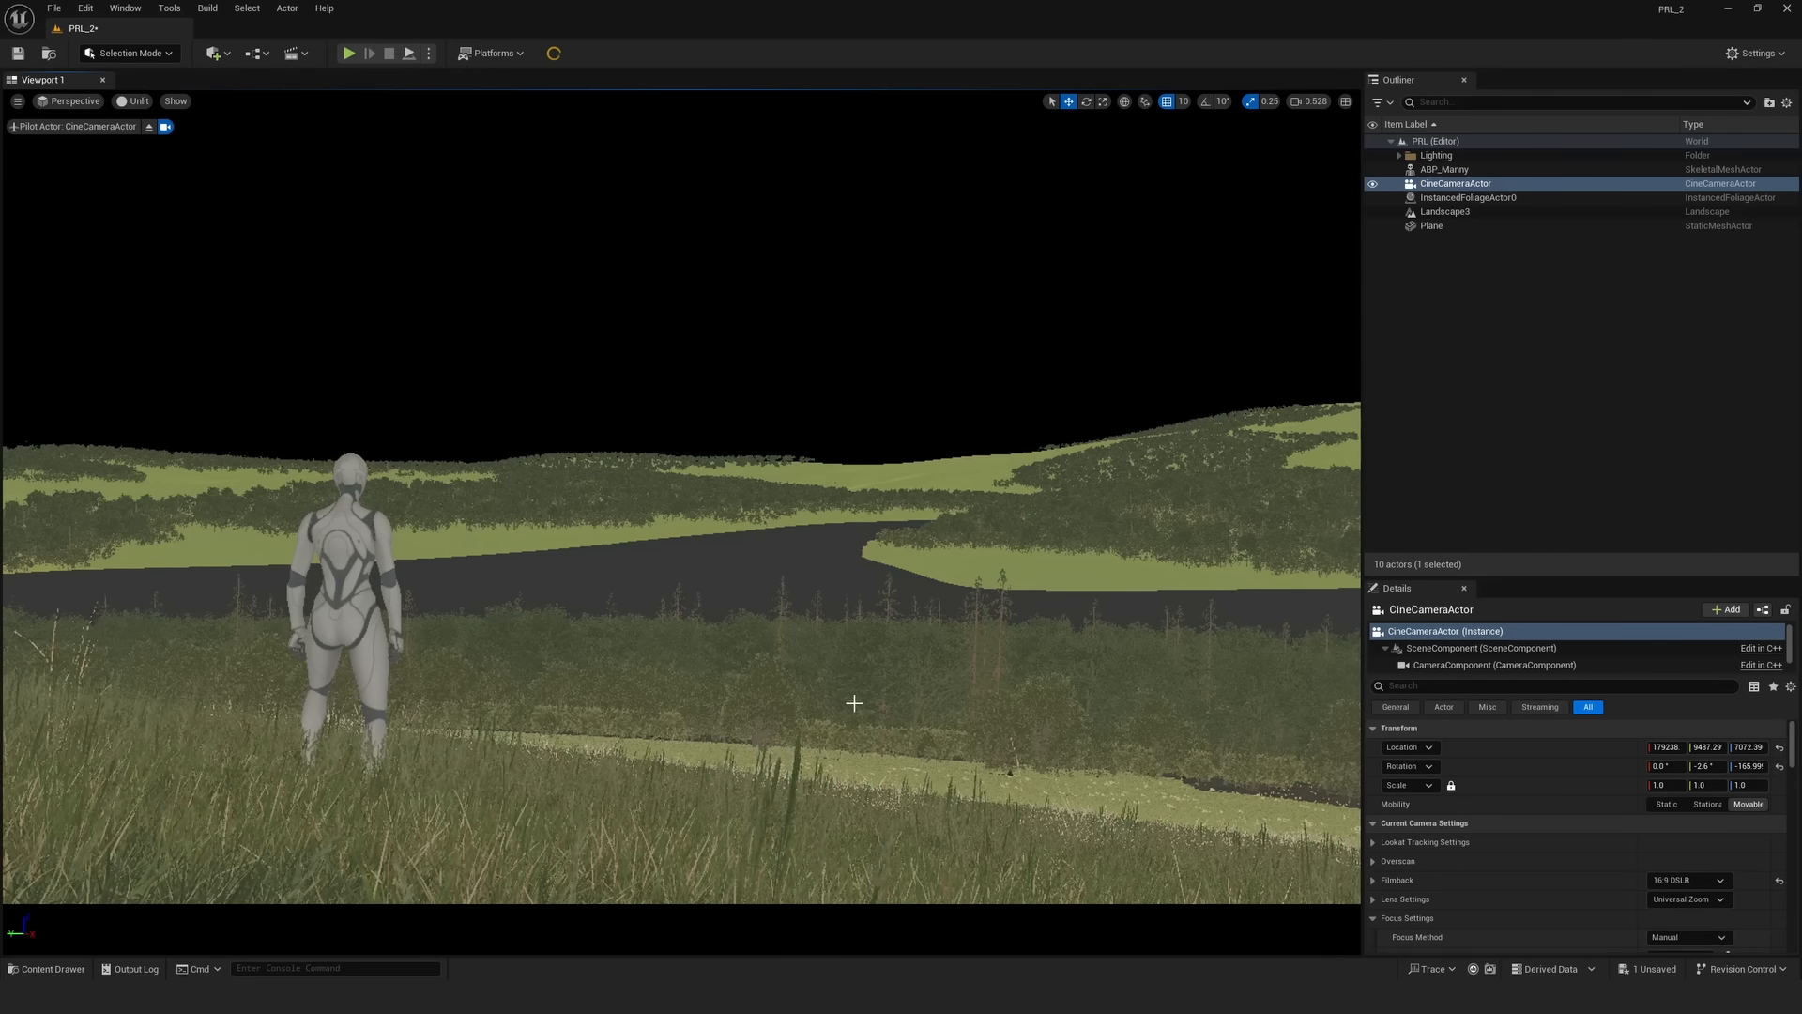
click(139, 103)
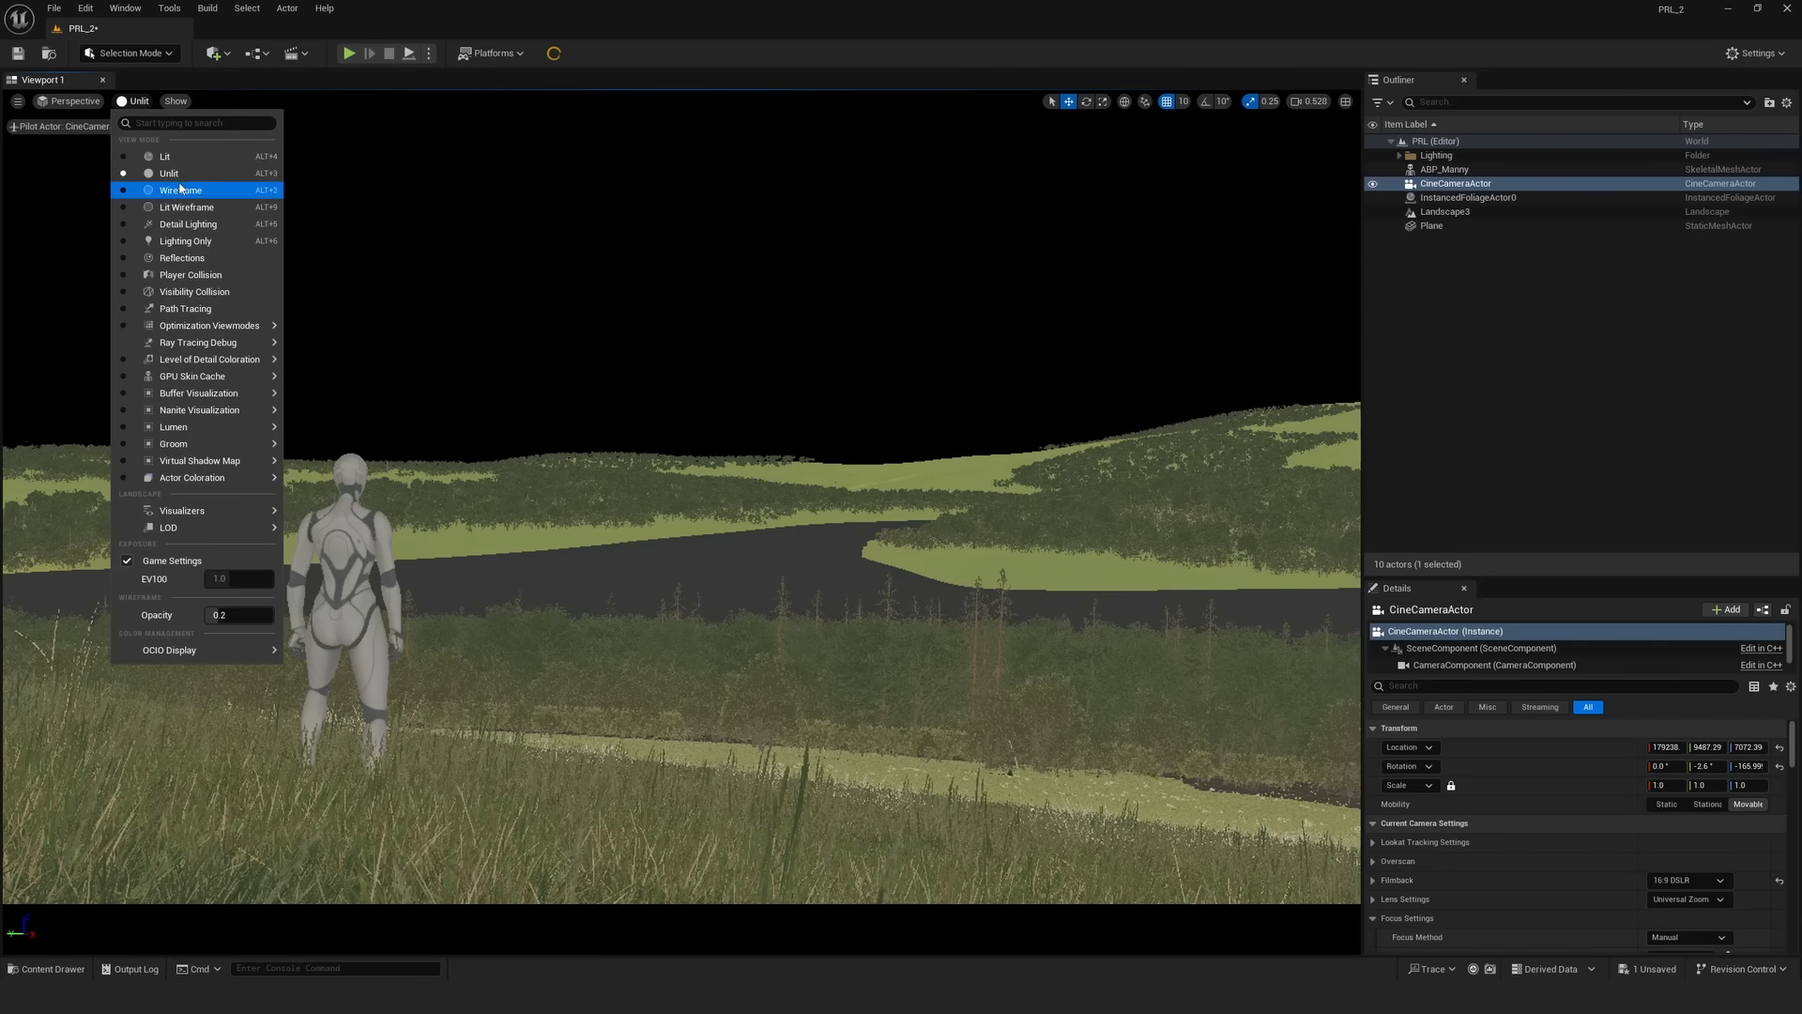
click(187, 305)
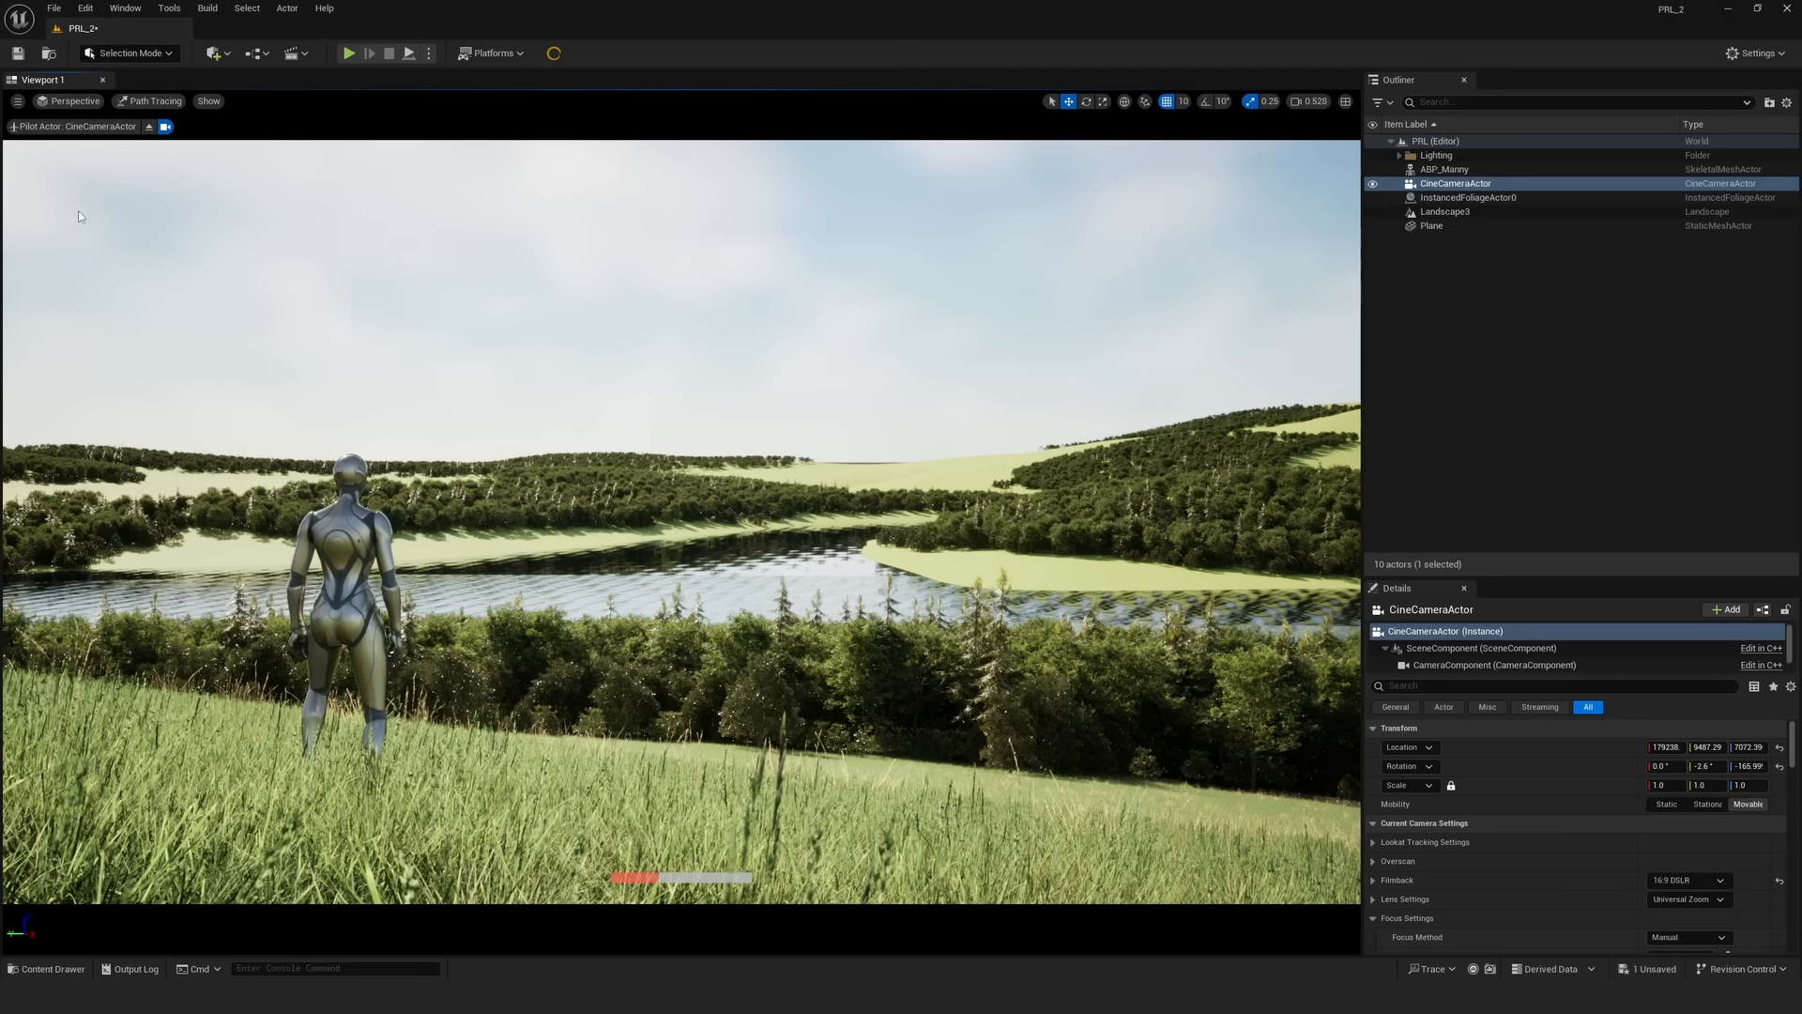
- Stop piloting the cine camera, restore the Lit view, and enter Foliage mode over the lower grass field
click(148, 126)
key(alt+4)
right_drag(676, 644, 676, 732)
scroll(676, 644, up, 3)
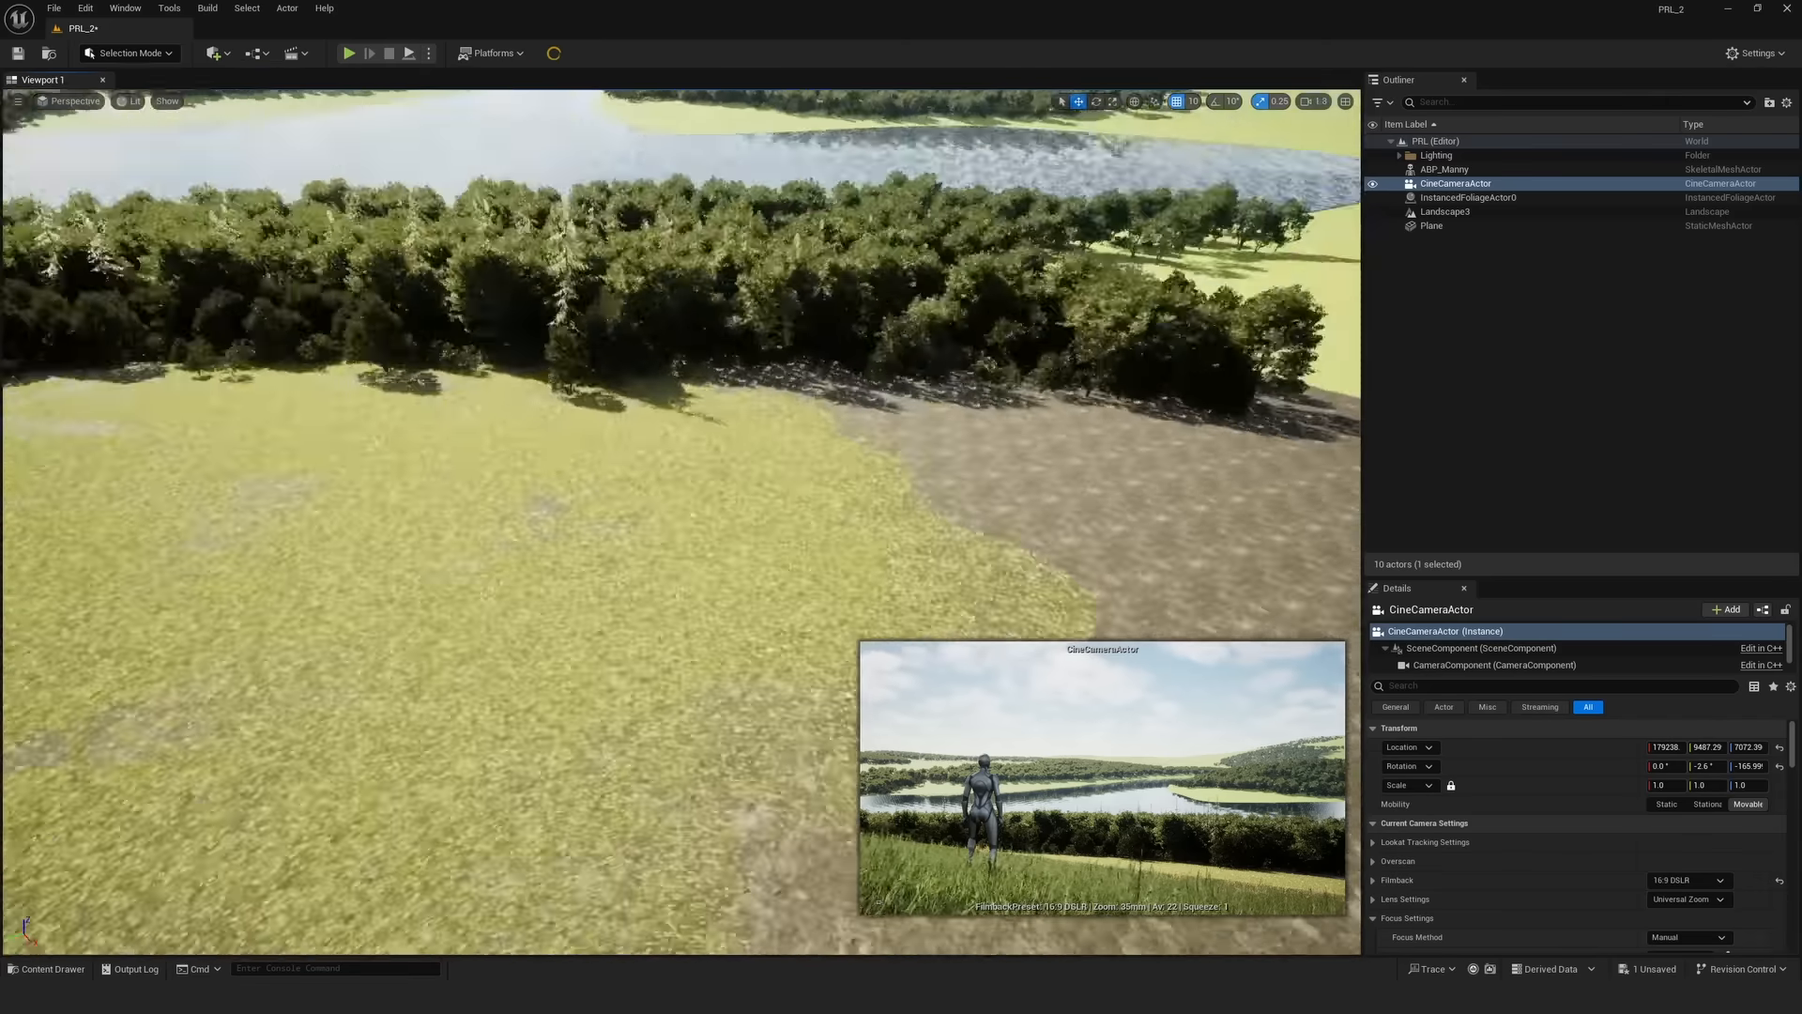
key(shift+3)
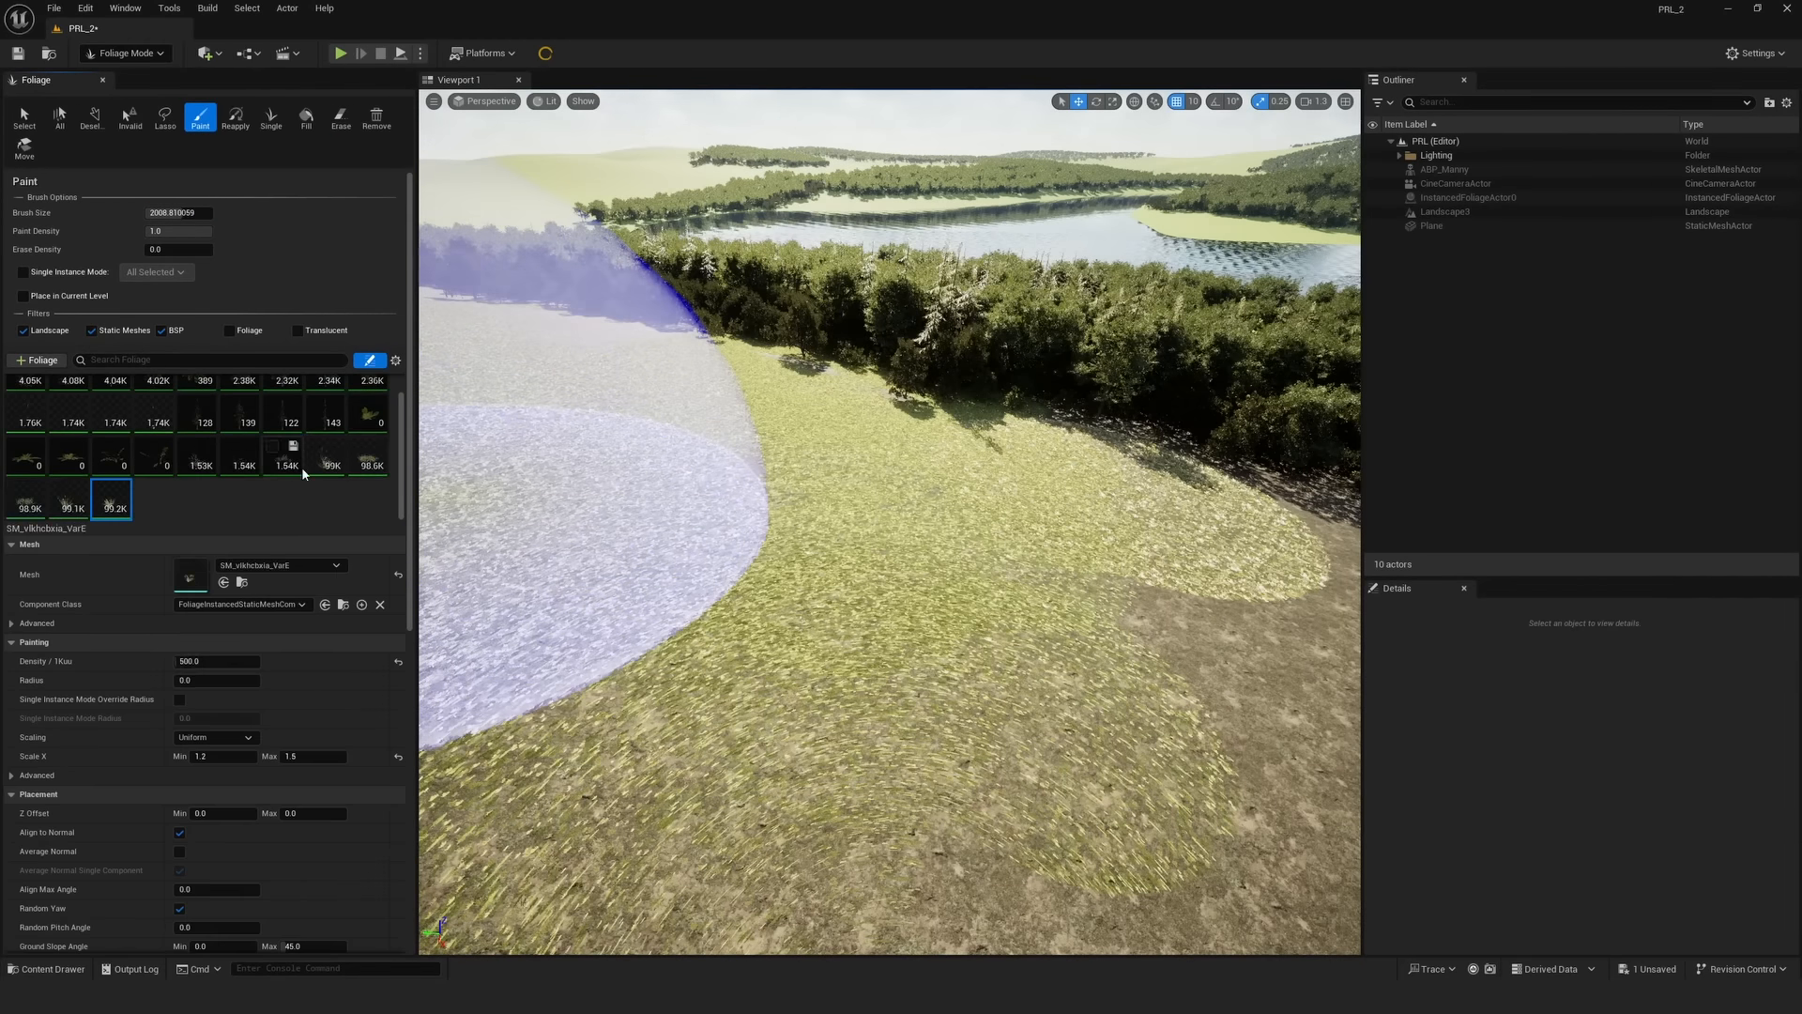
- Erase part of the five SM_vlkhcbxia grass types across the lower field with the brush size set to 20
shift+click(326, 458)
drag(182, 213, 159, 213)
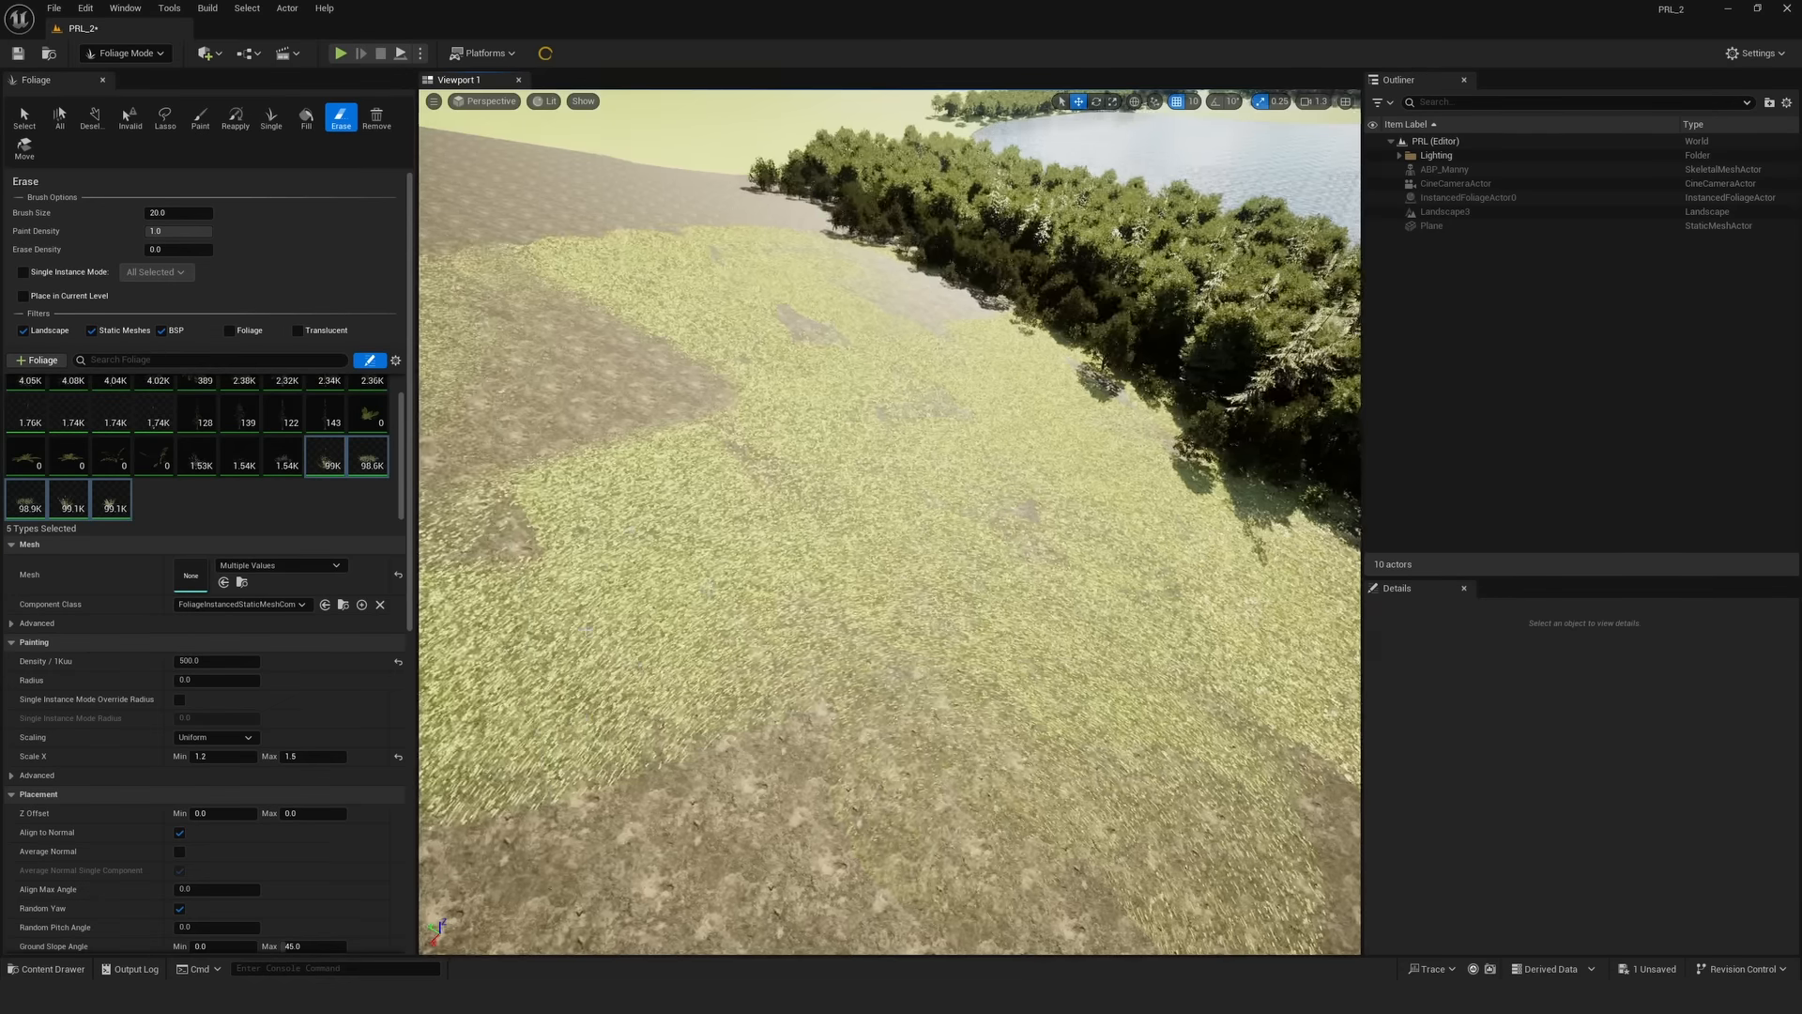
right_drag(890, 522, 890, 432)
click(162, 56)
click(161, 79)
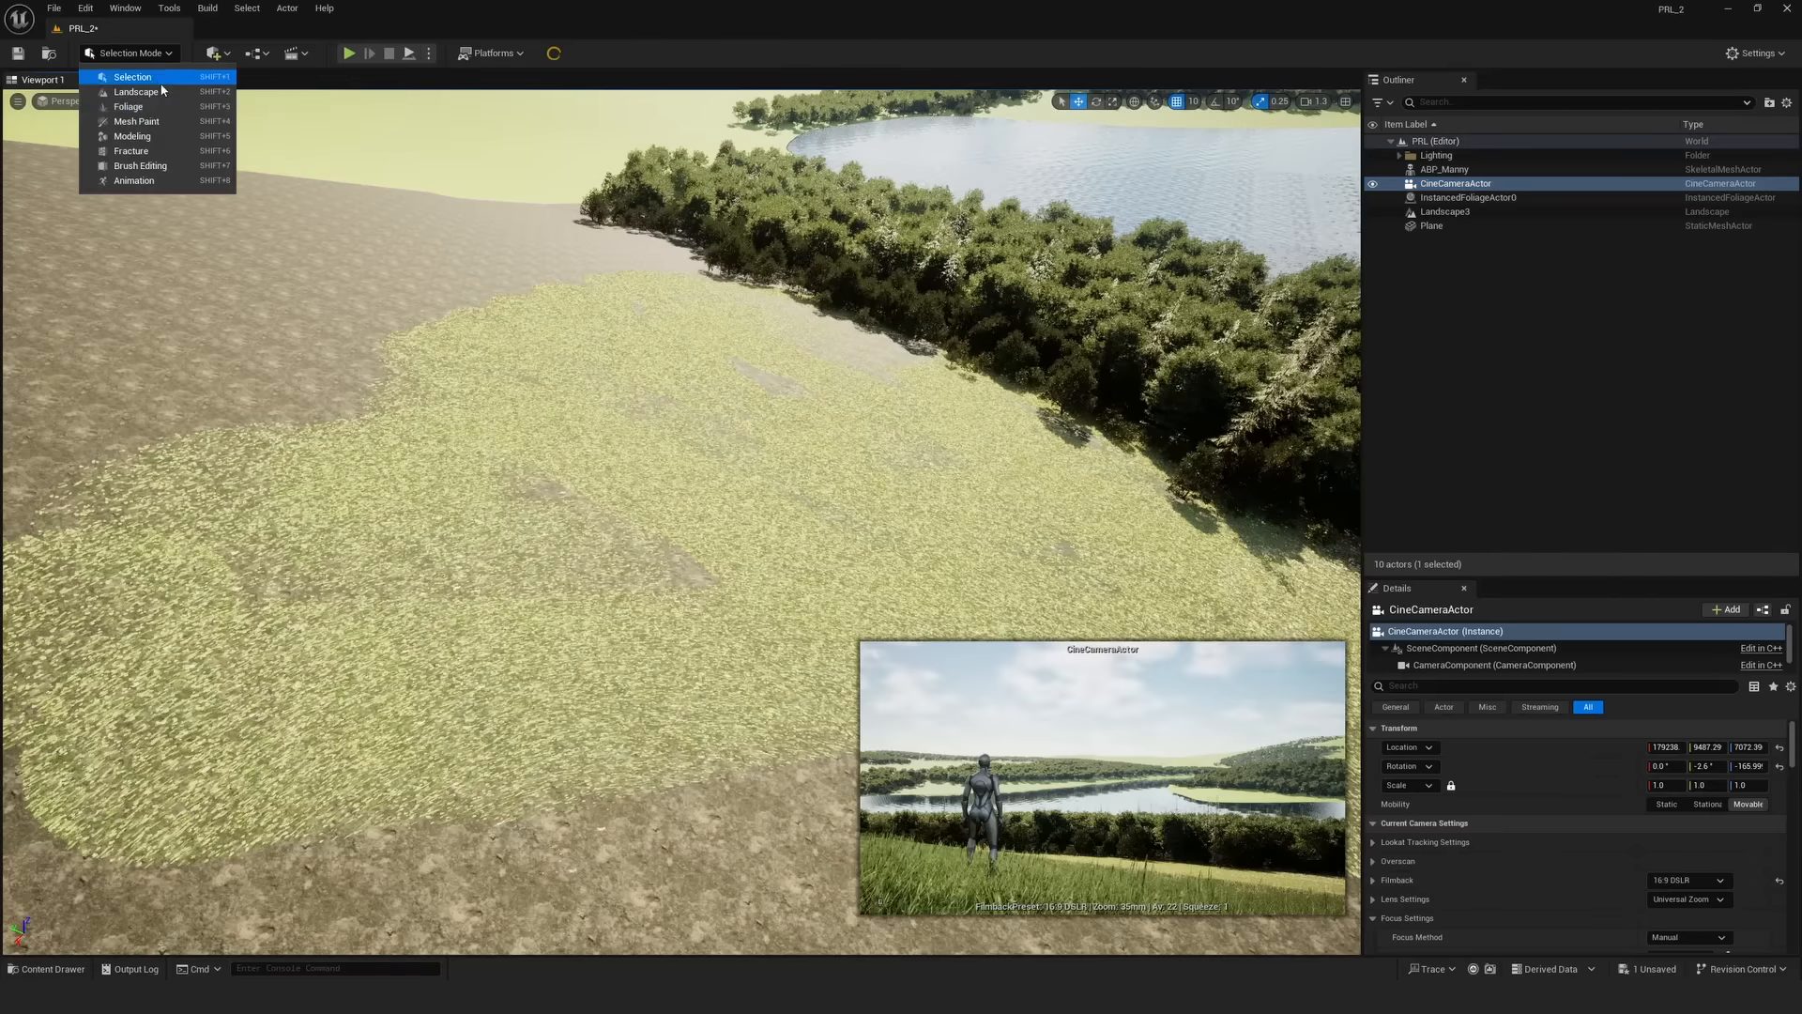
click(182, 213)
text(20)
click(1118, 446)
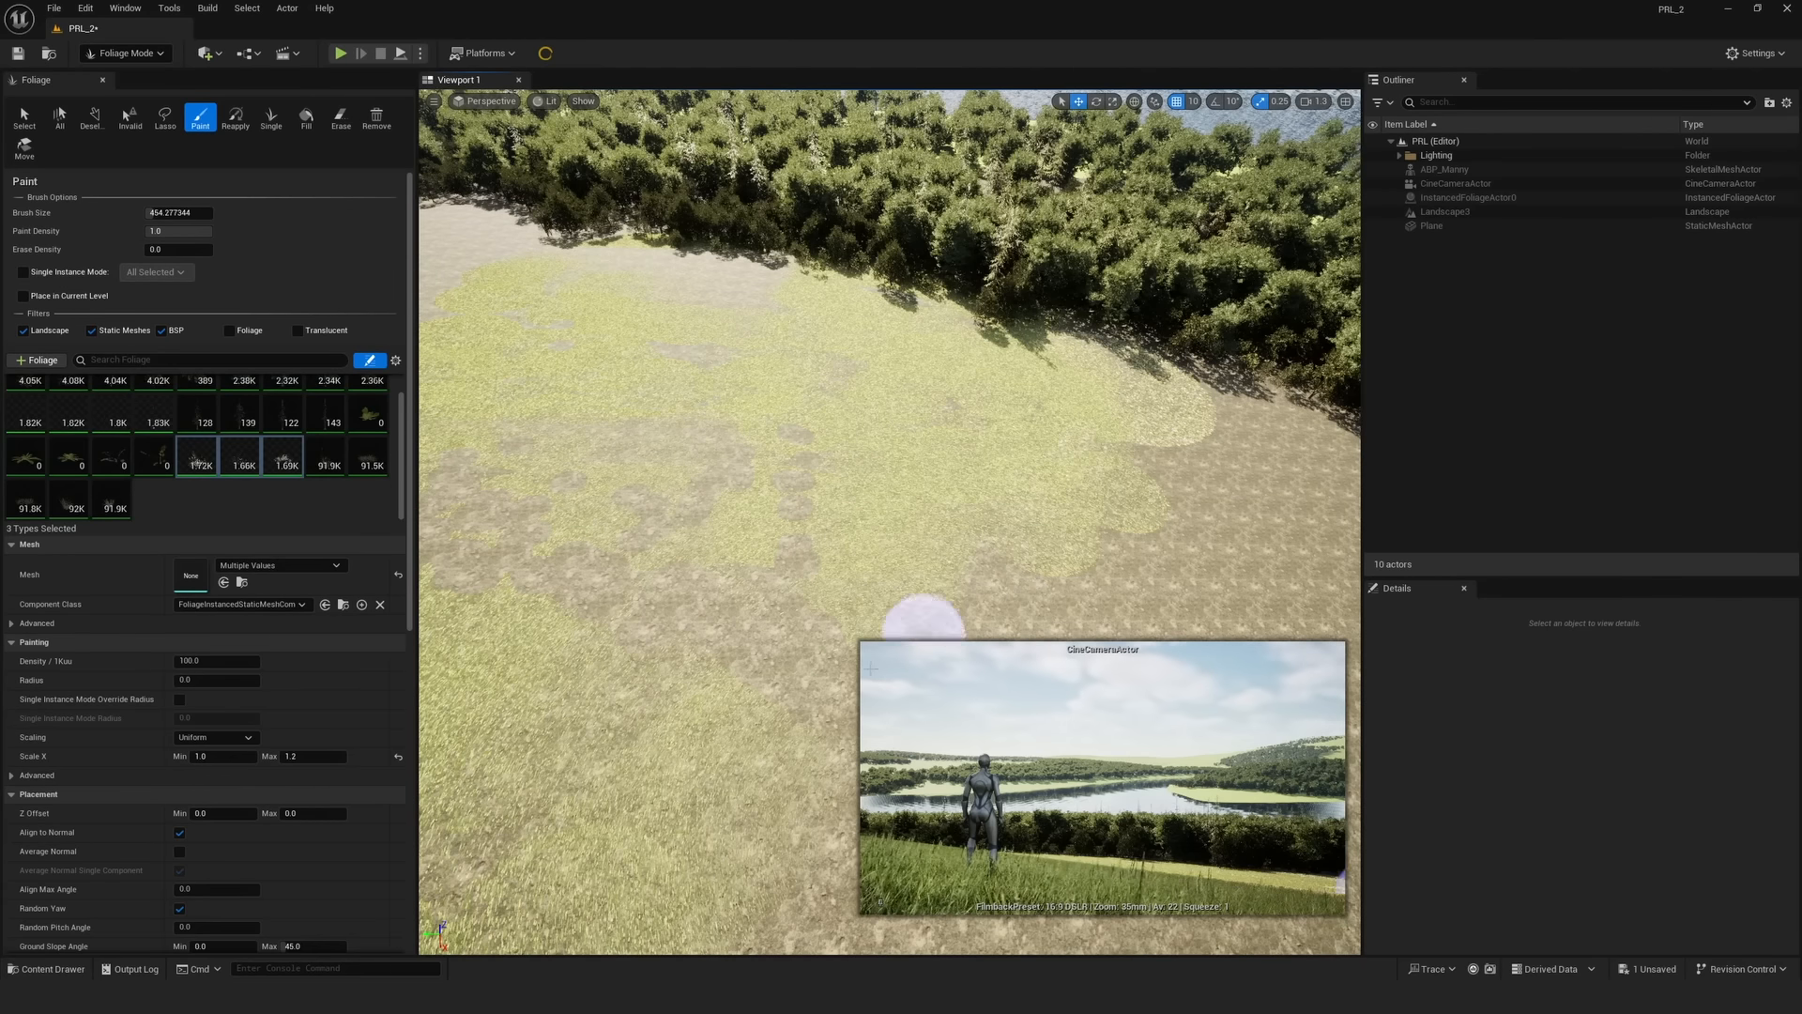
- Paint the three SM_vdlbaiia types into the lower field with Scale X maximum 1.0, and erase protruding stalks with brush size 200
click(301, 757)
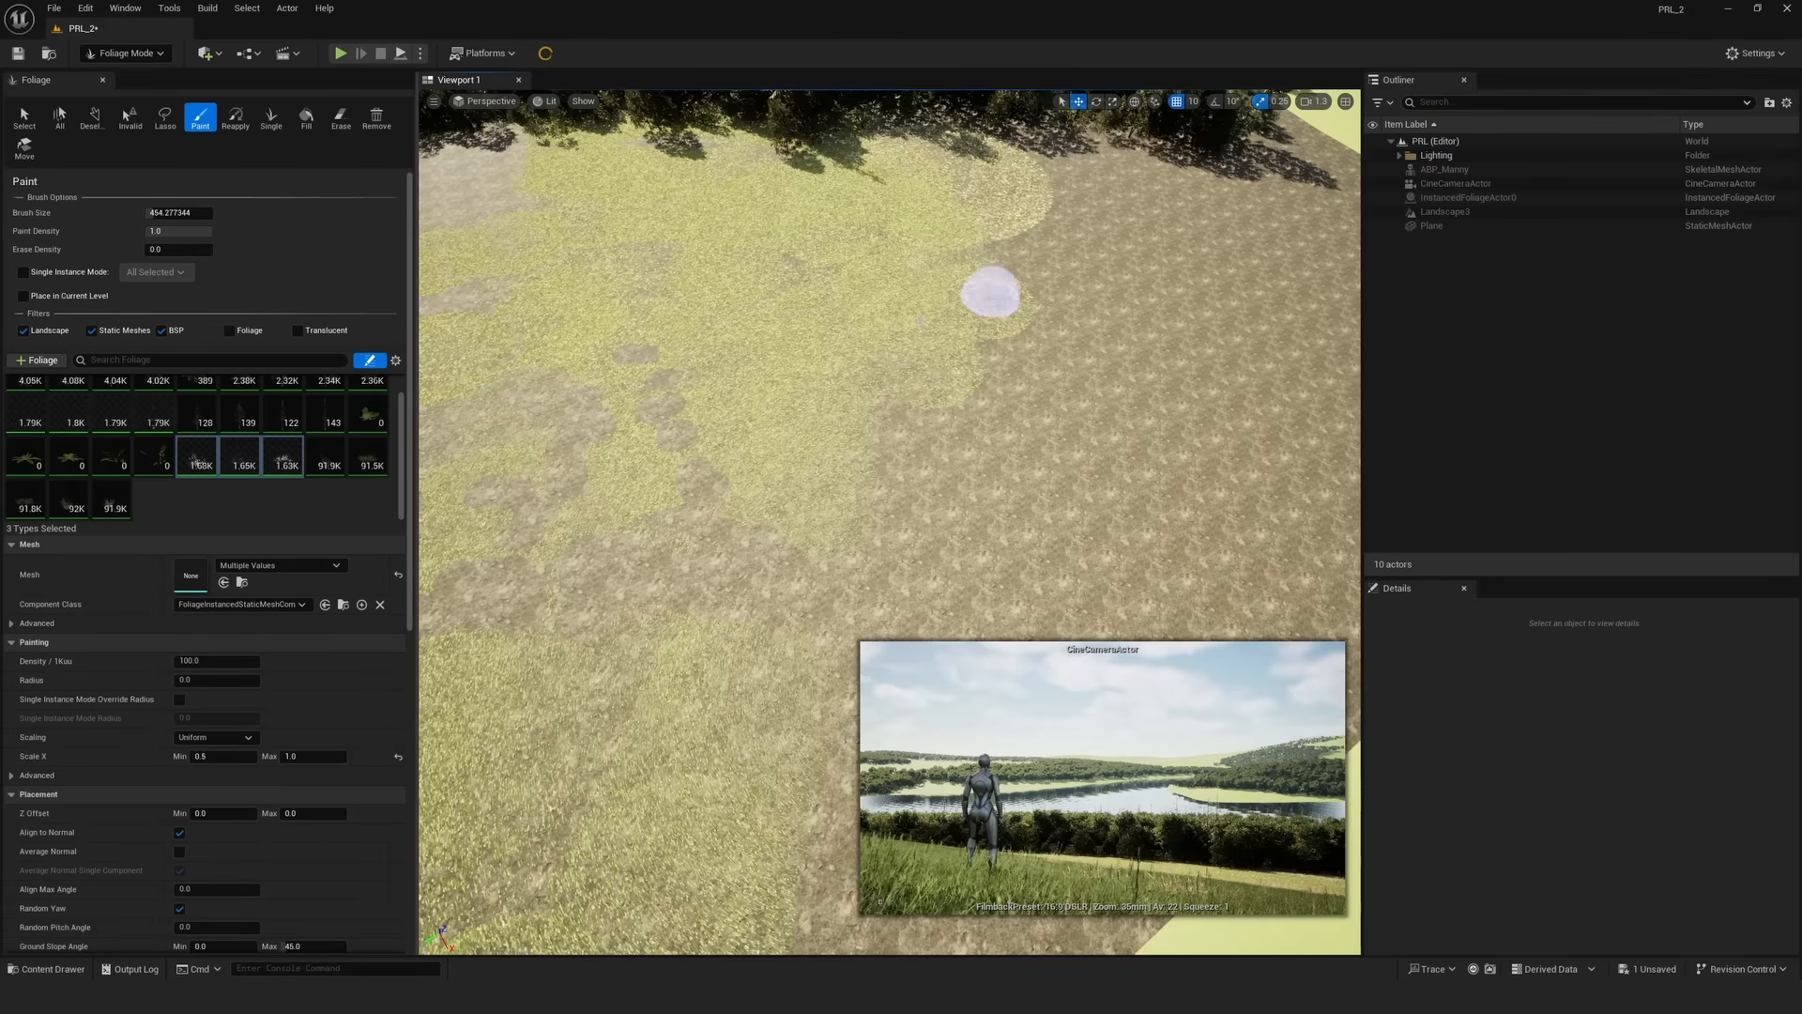
click(153, 212)
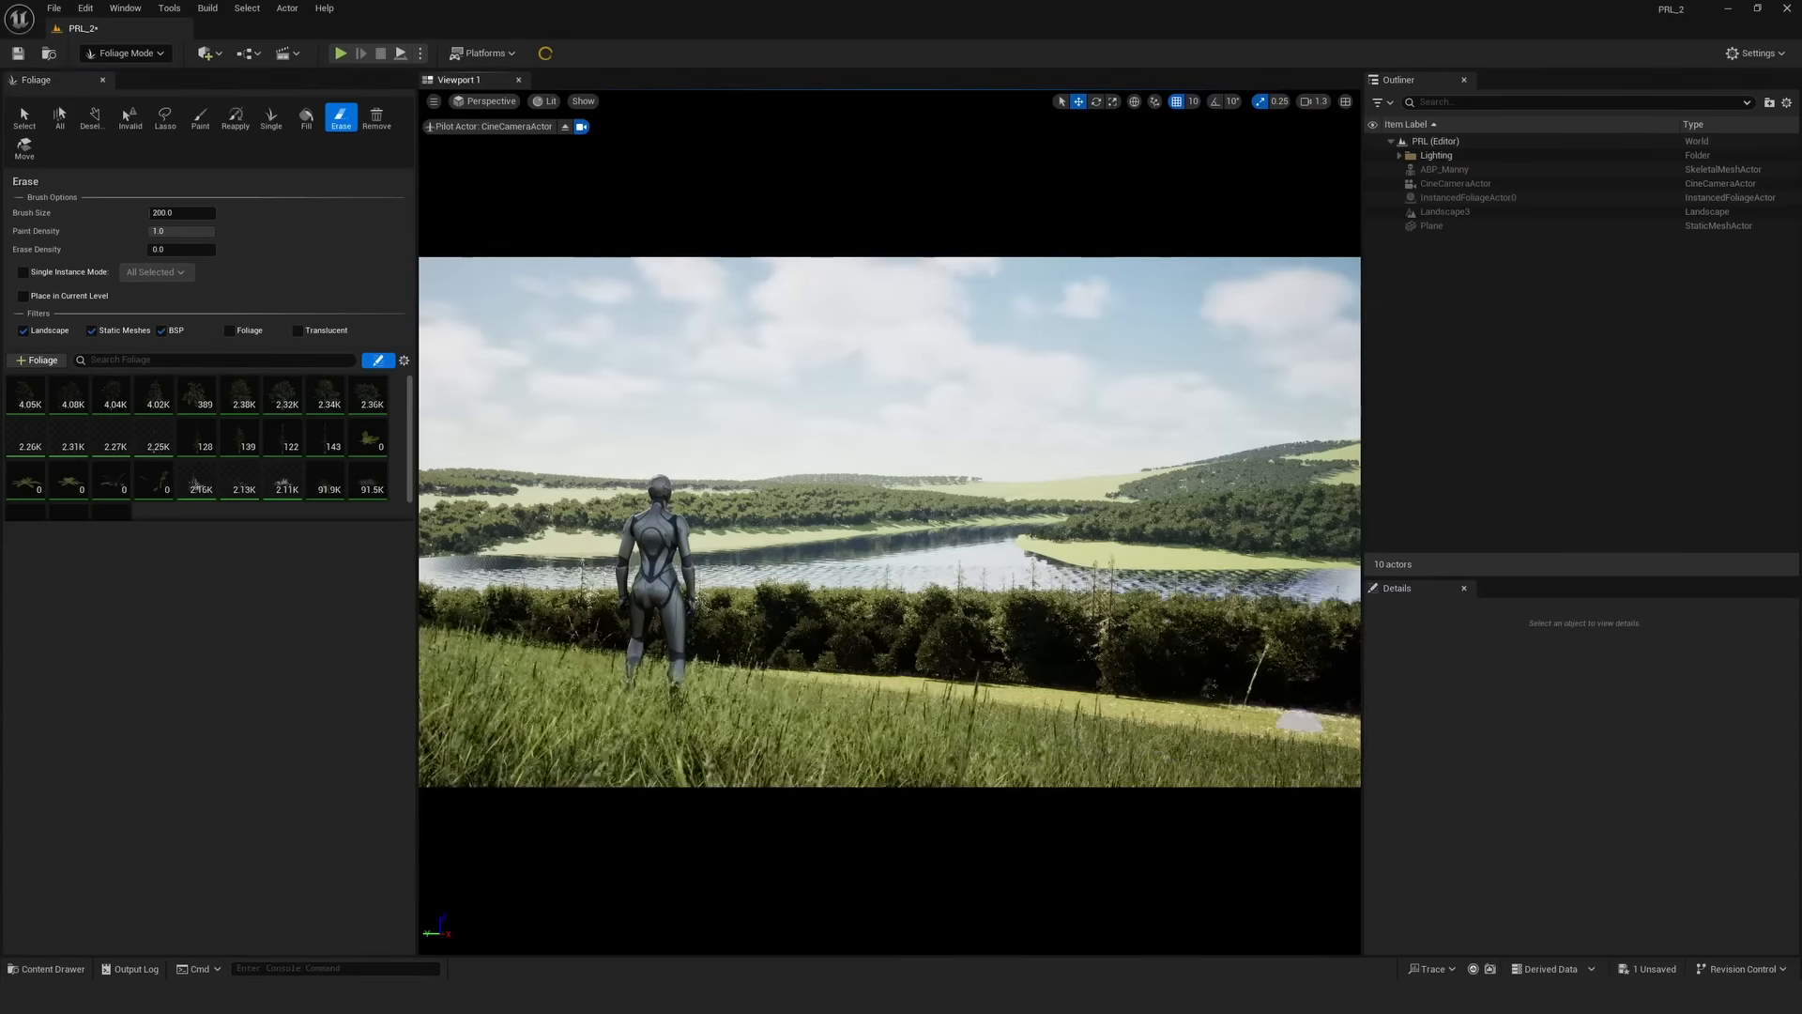
drag(758, 676, 1211, 707)
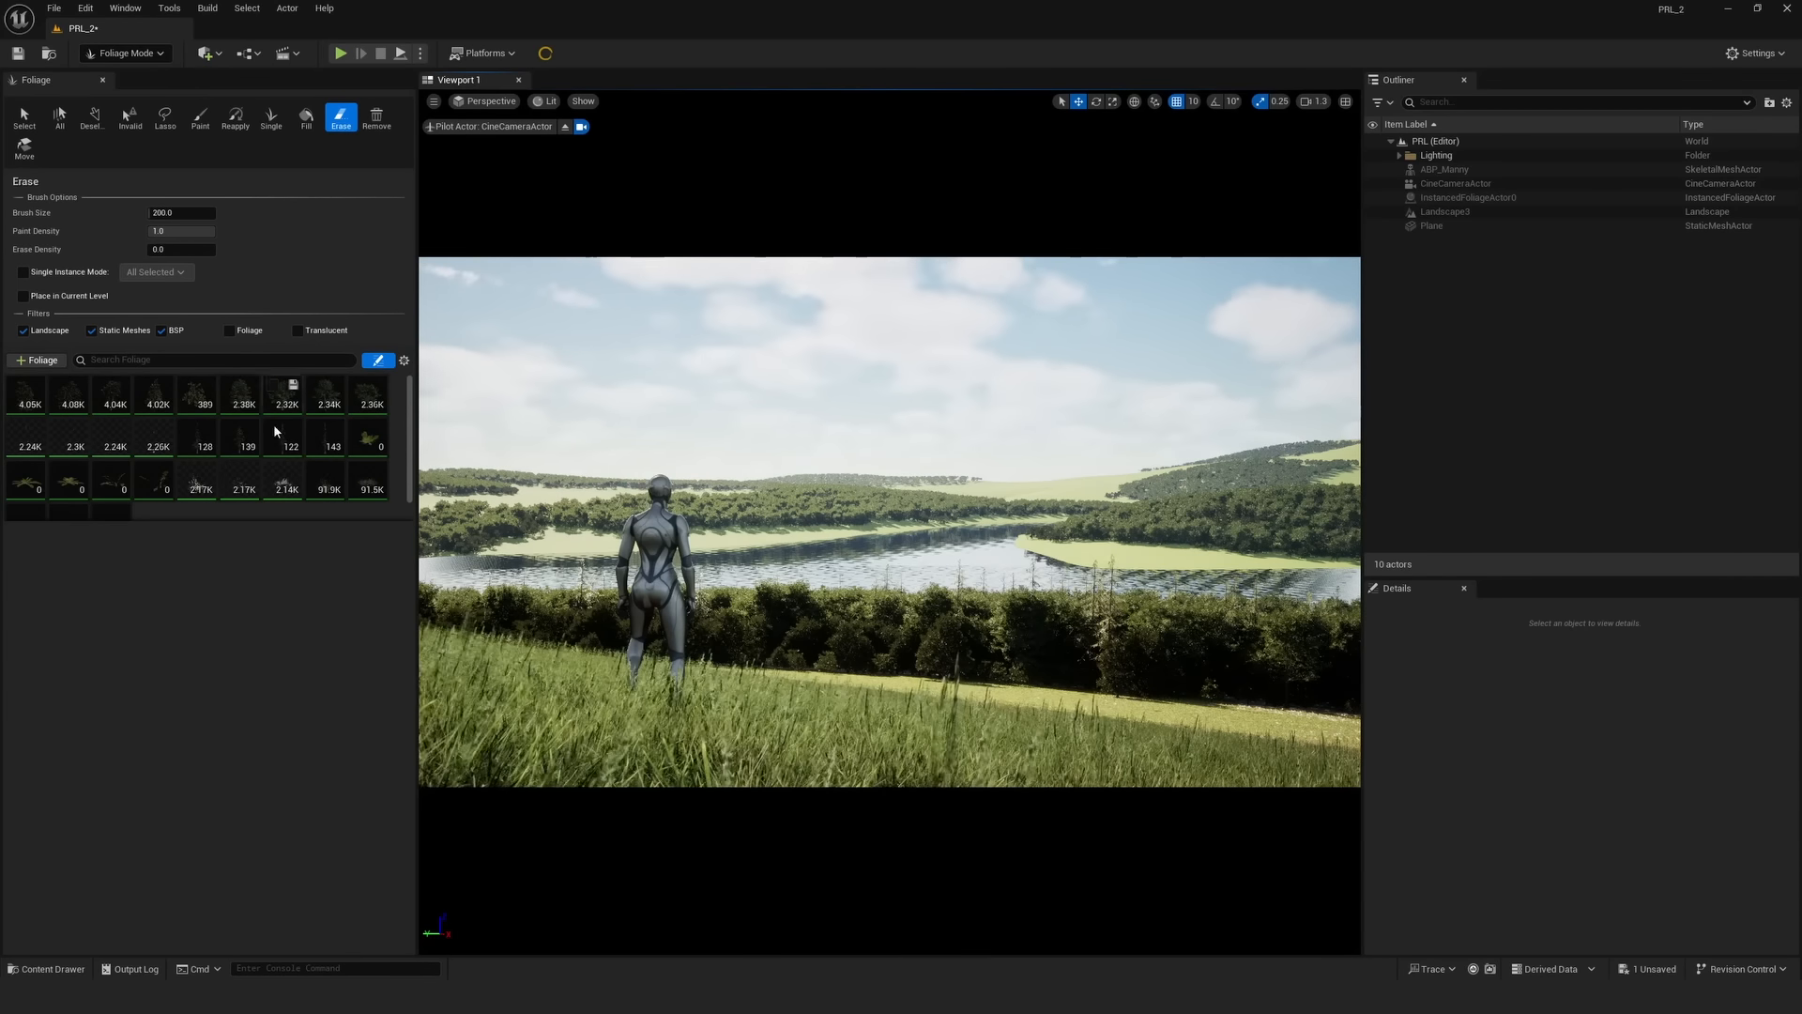
- Paint the four SM_smdrailr dry stalk types over the grass slope with a brush size of 200 and Paint Density 1.0
click(26, 437)
shift+click(153, 436)
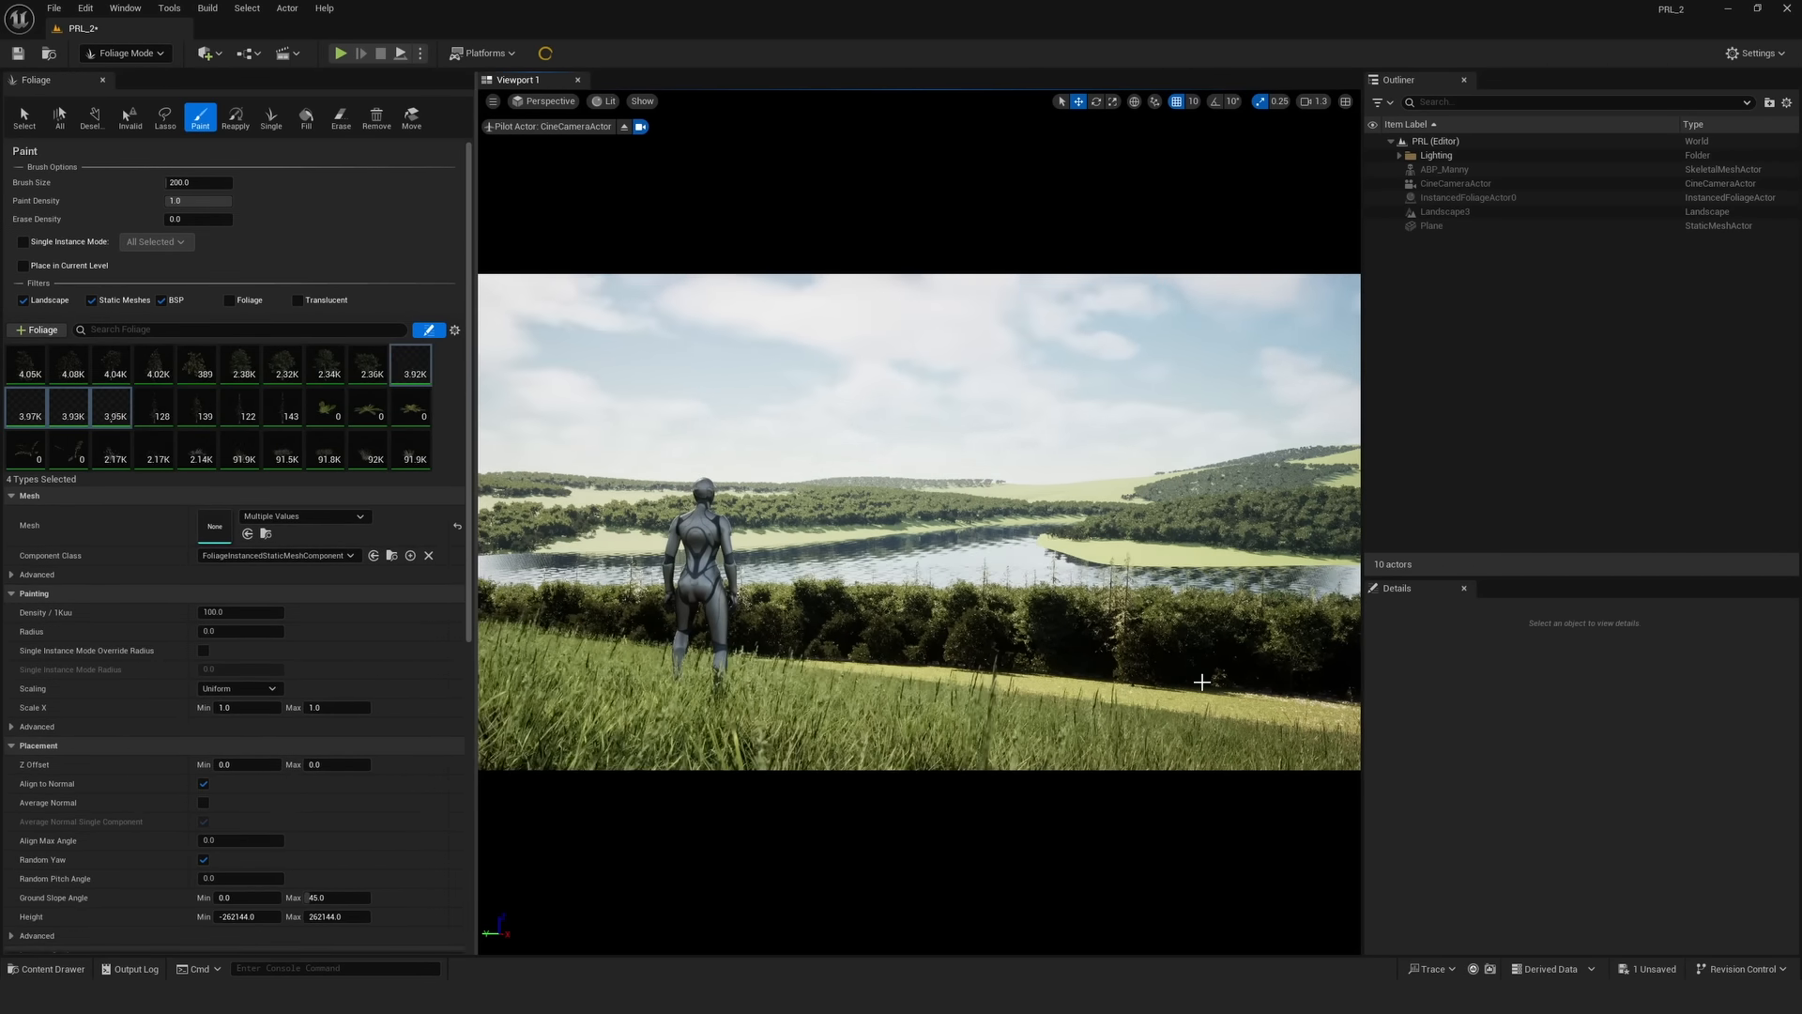
- Leave Foliage mode and render the piloted cine camera view with Path Tracing to review the reworked grass
click(125, 53)
click(122, 76)
click(136, 100)
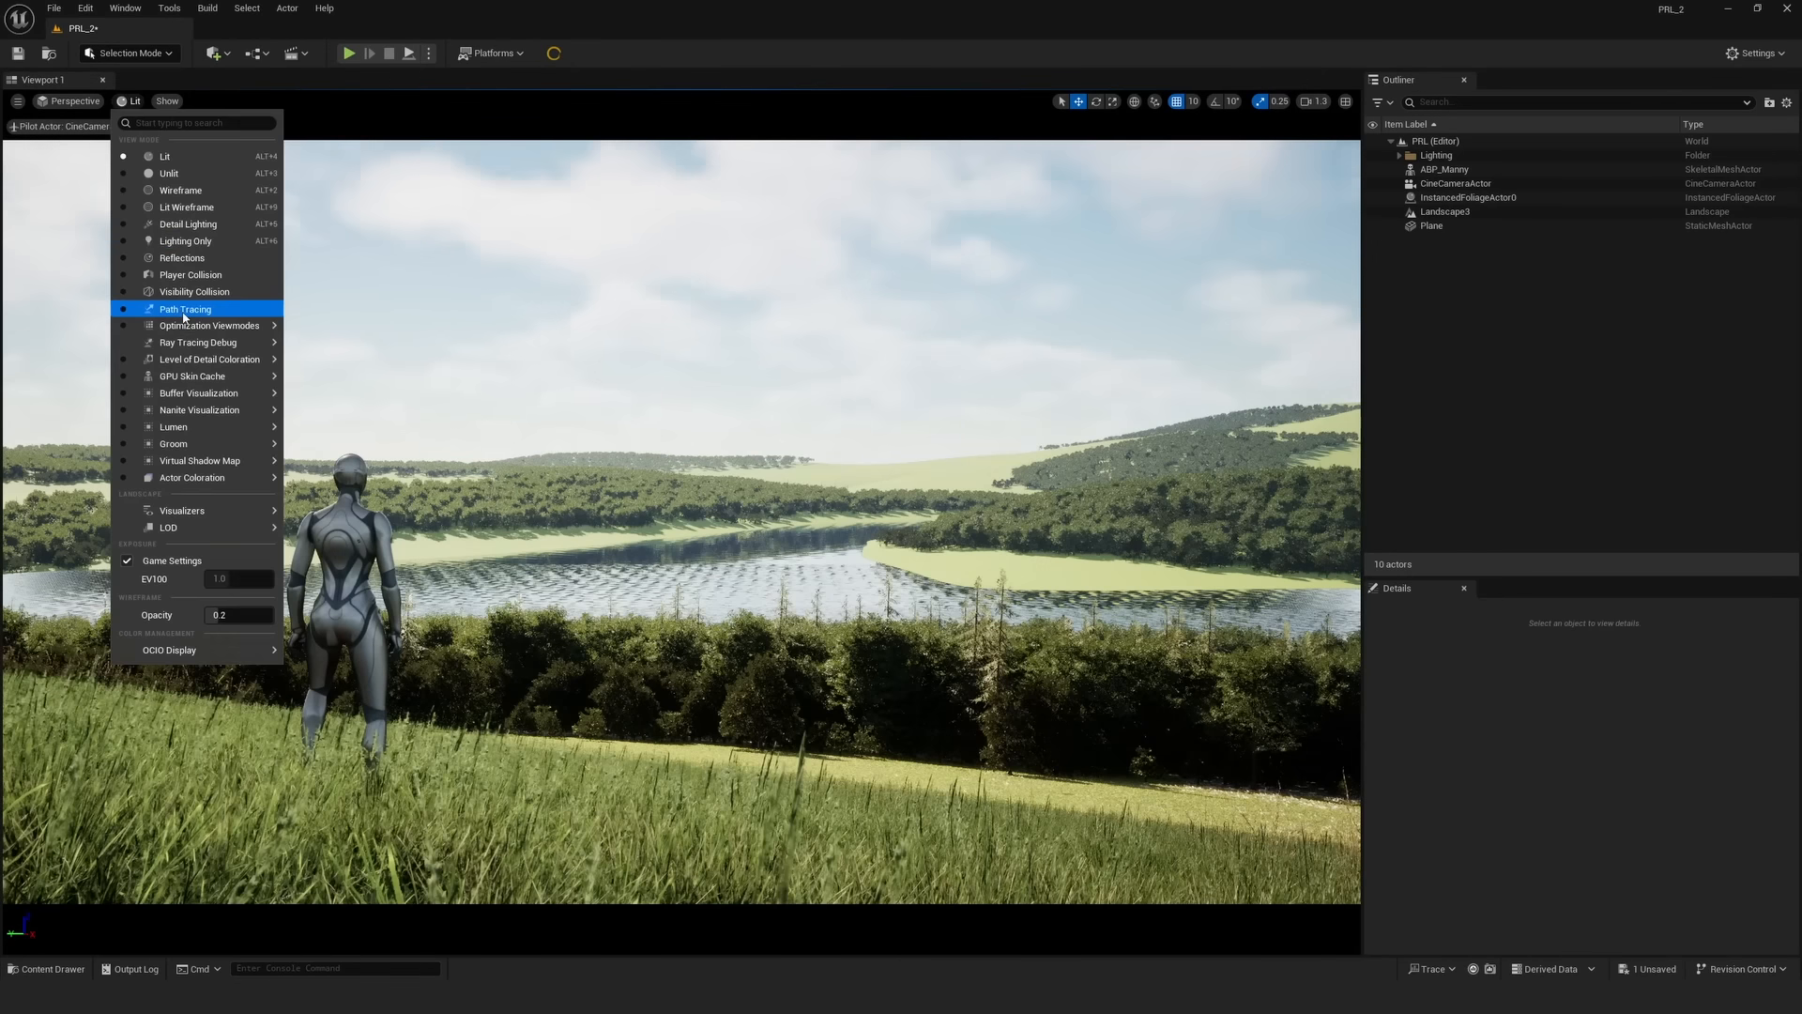
click(216, 306)
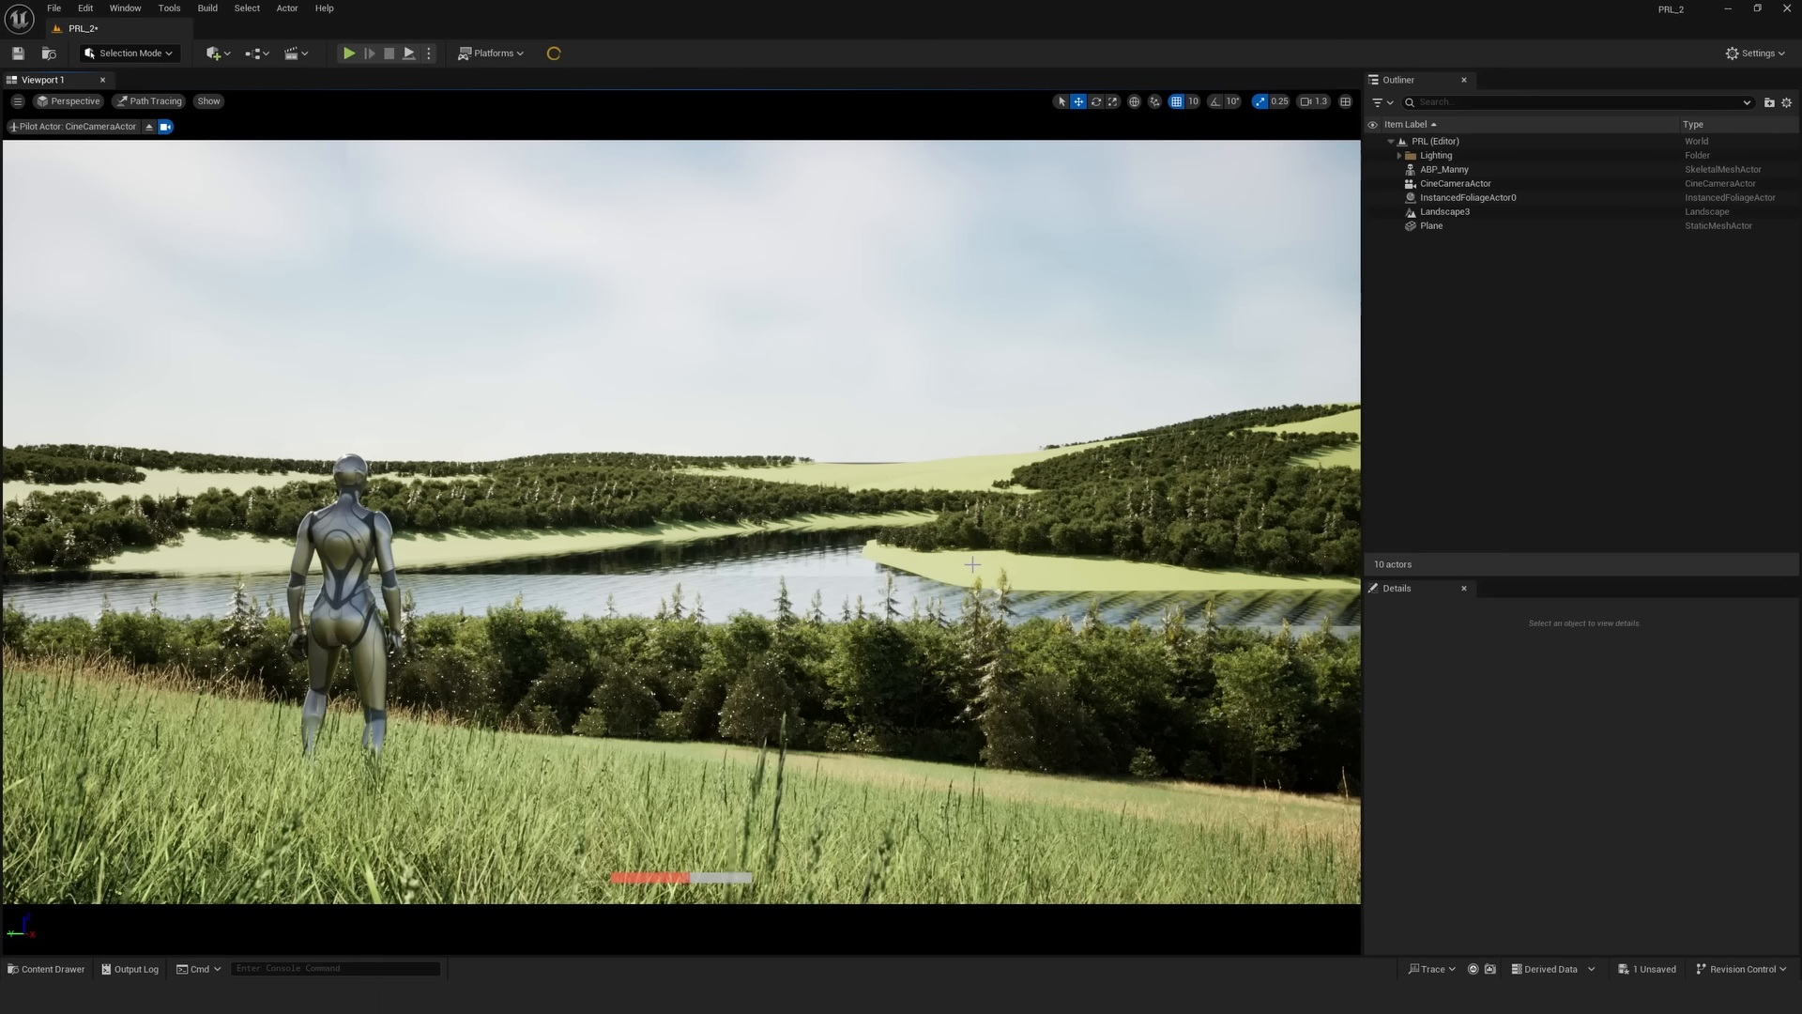
- Show the camera view in Unlit mode and open the MI_vlkhcbxia material of the SM_vlkhcbxia_VarC grass mesh
click(150, 101)
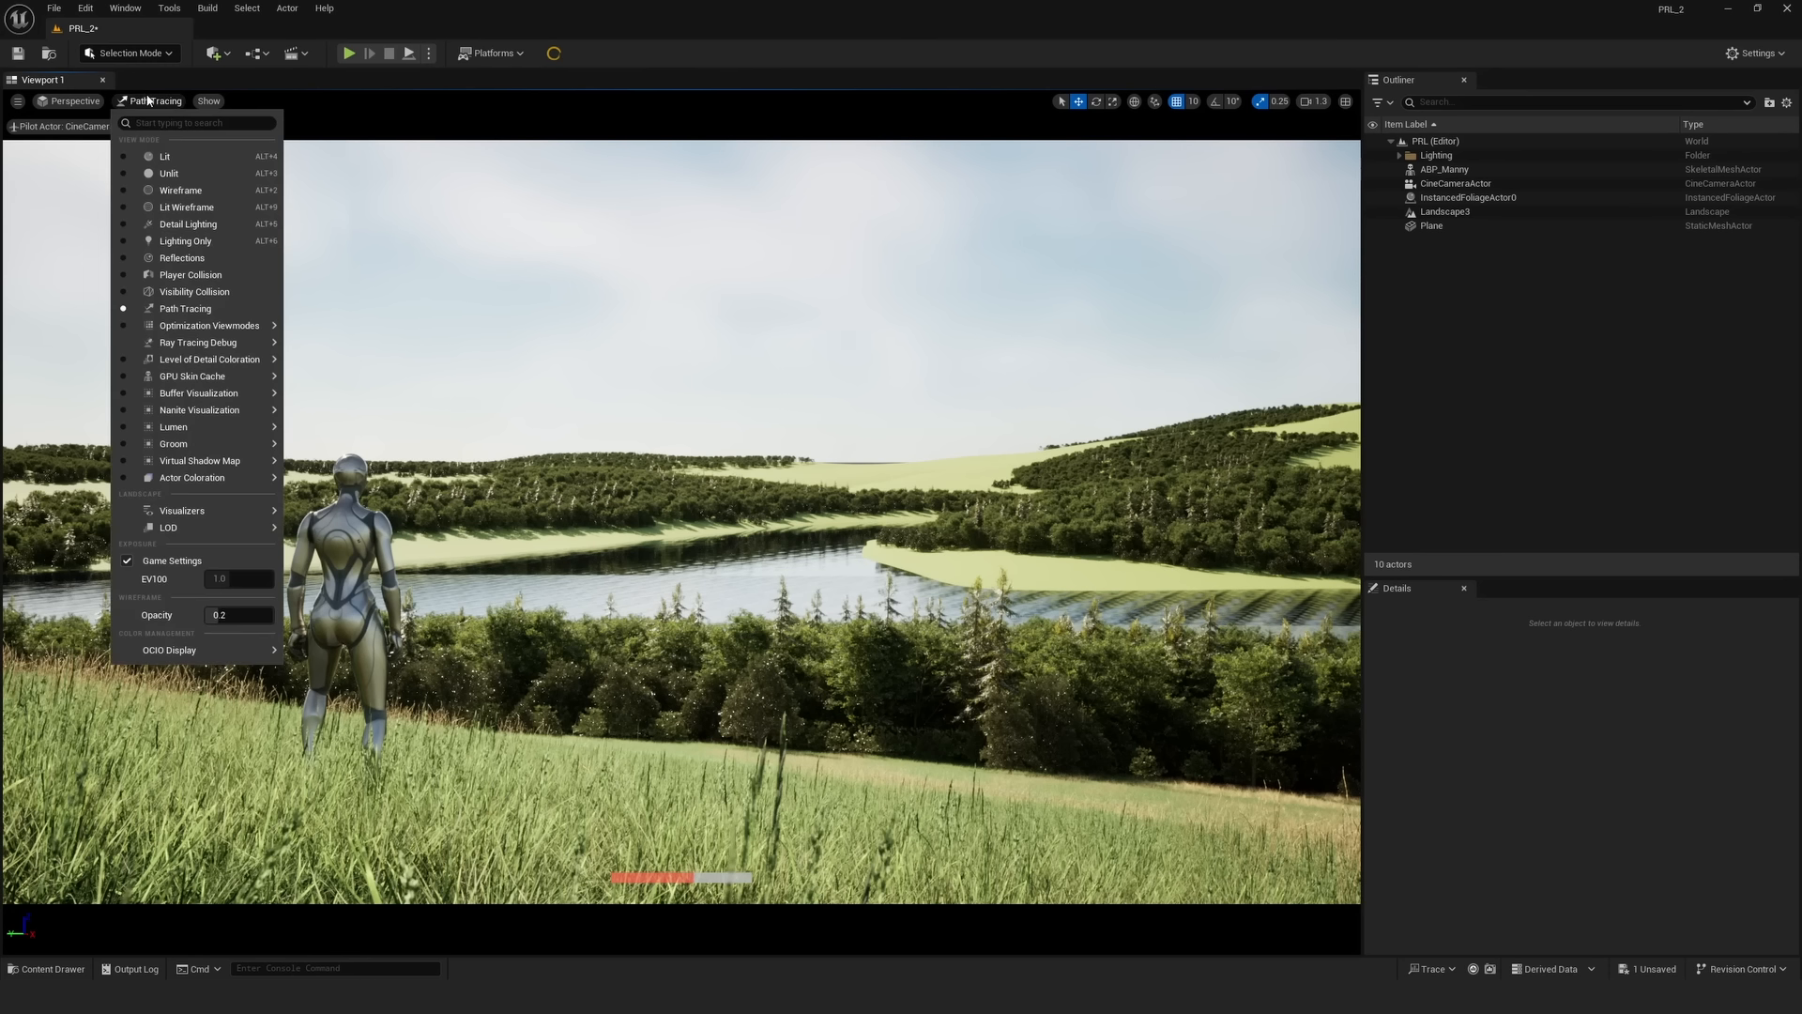
click(174, 171)
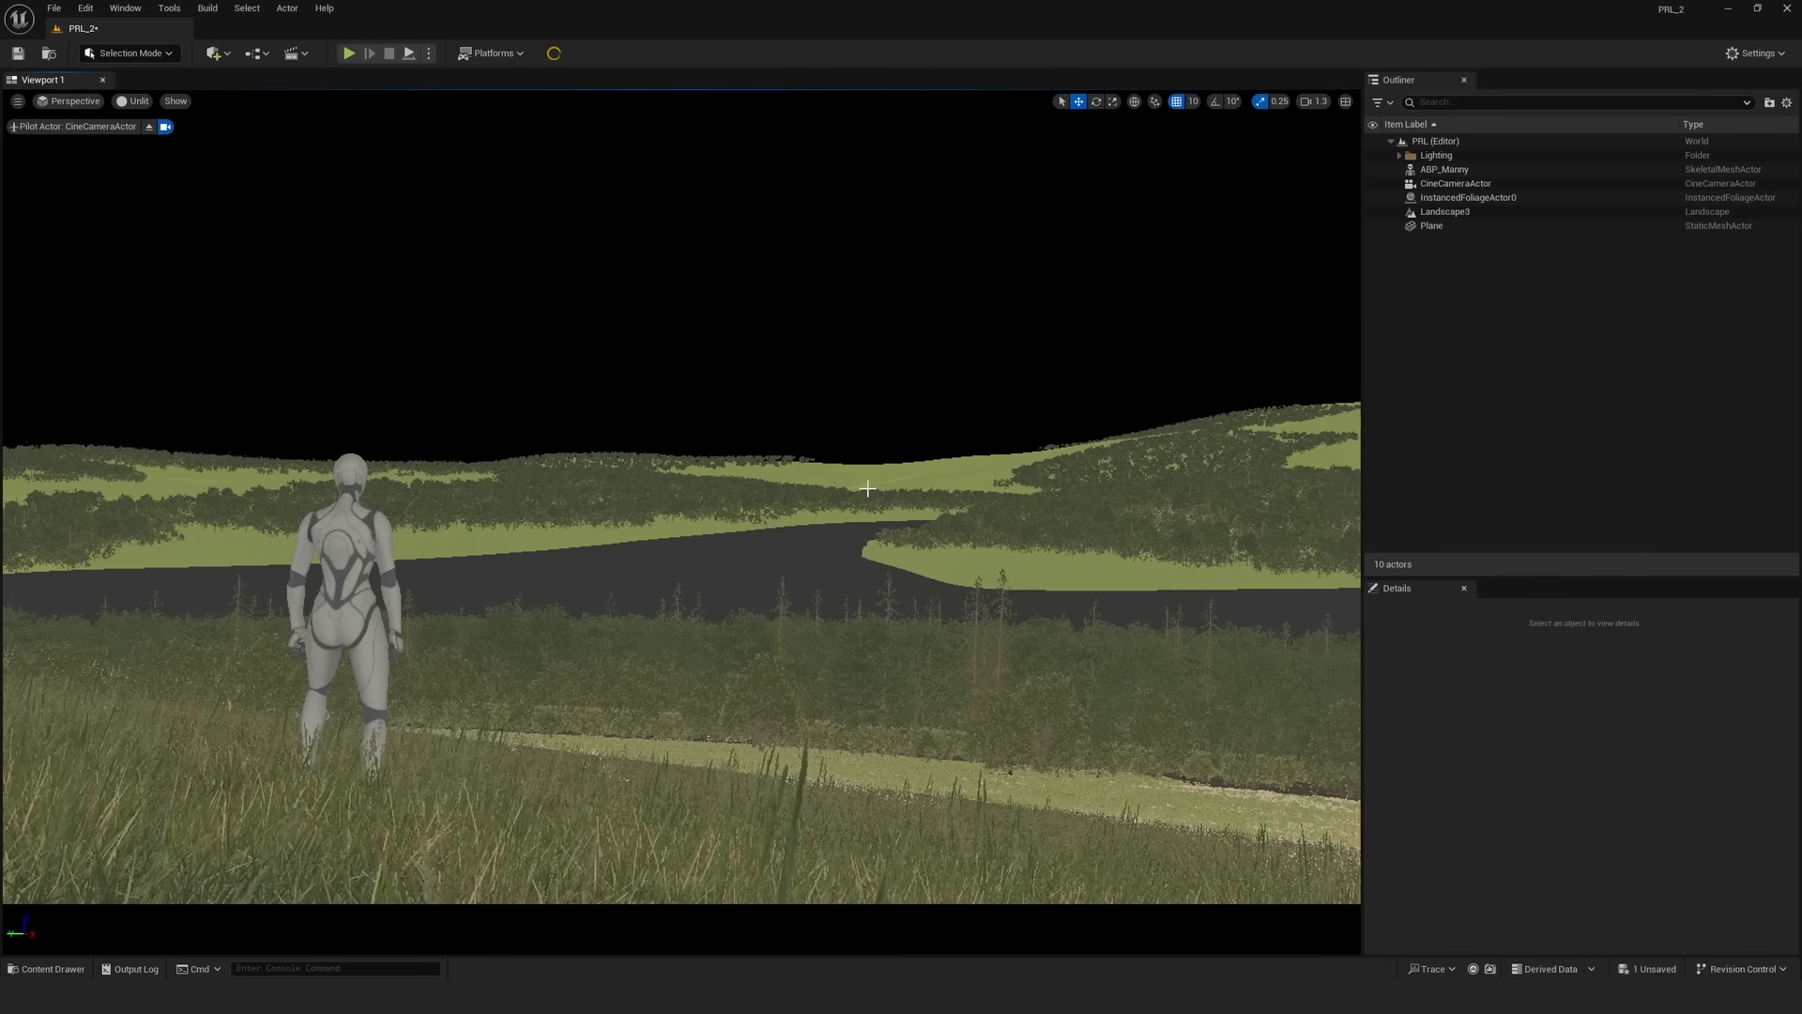
key(ctrl+space)
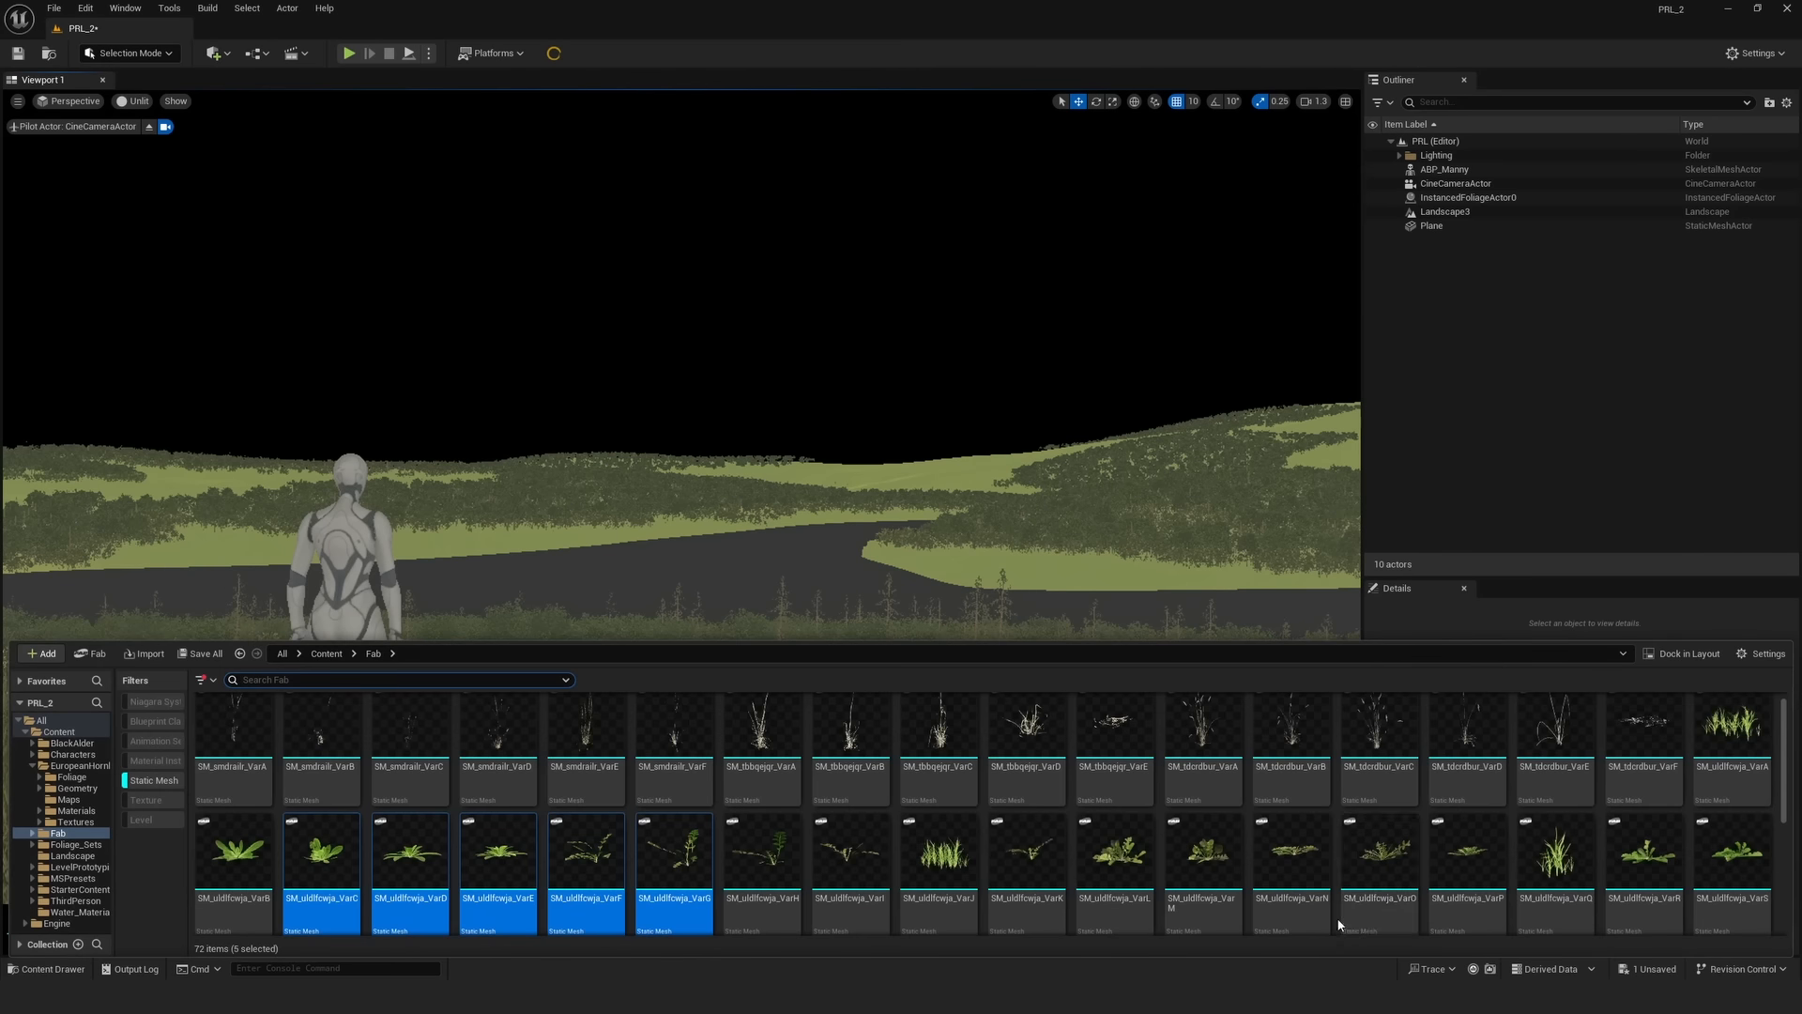
scroll(762, 821, down, 3)
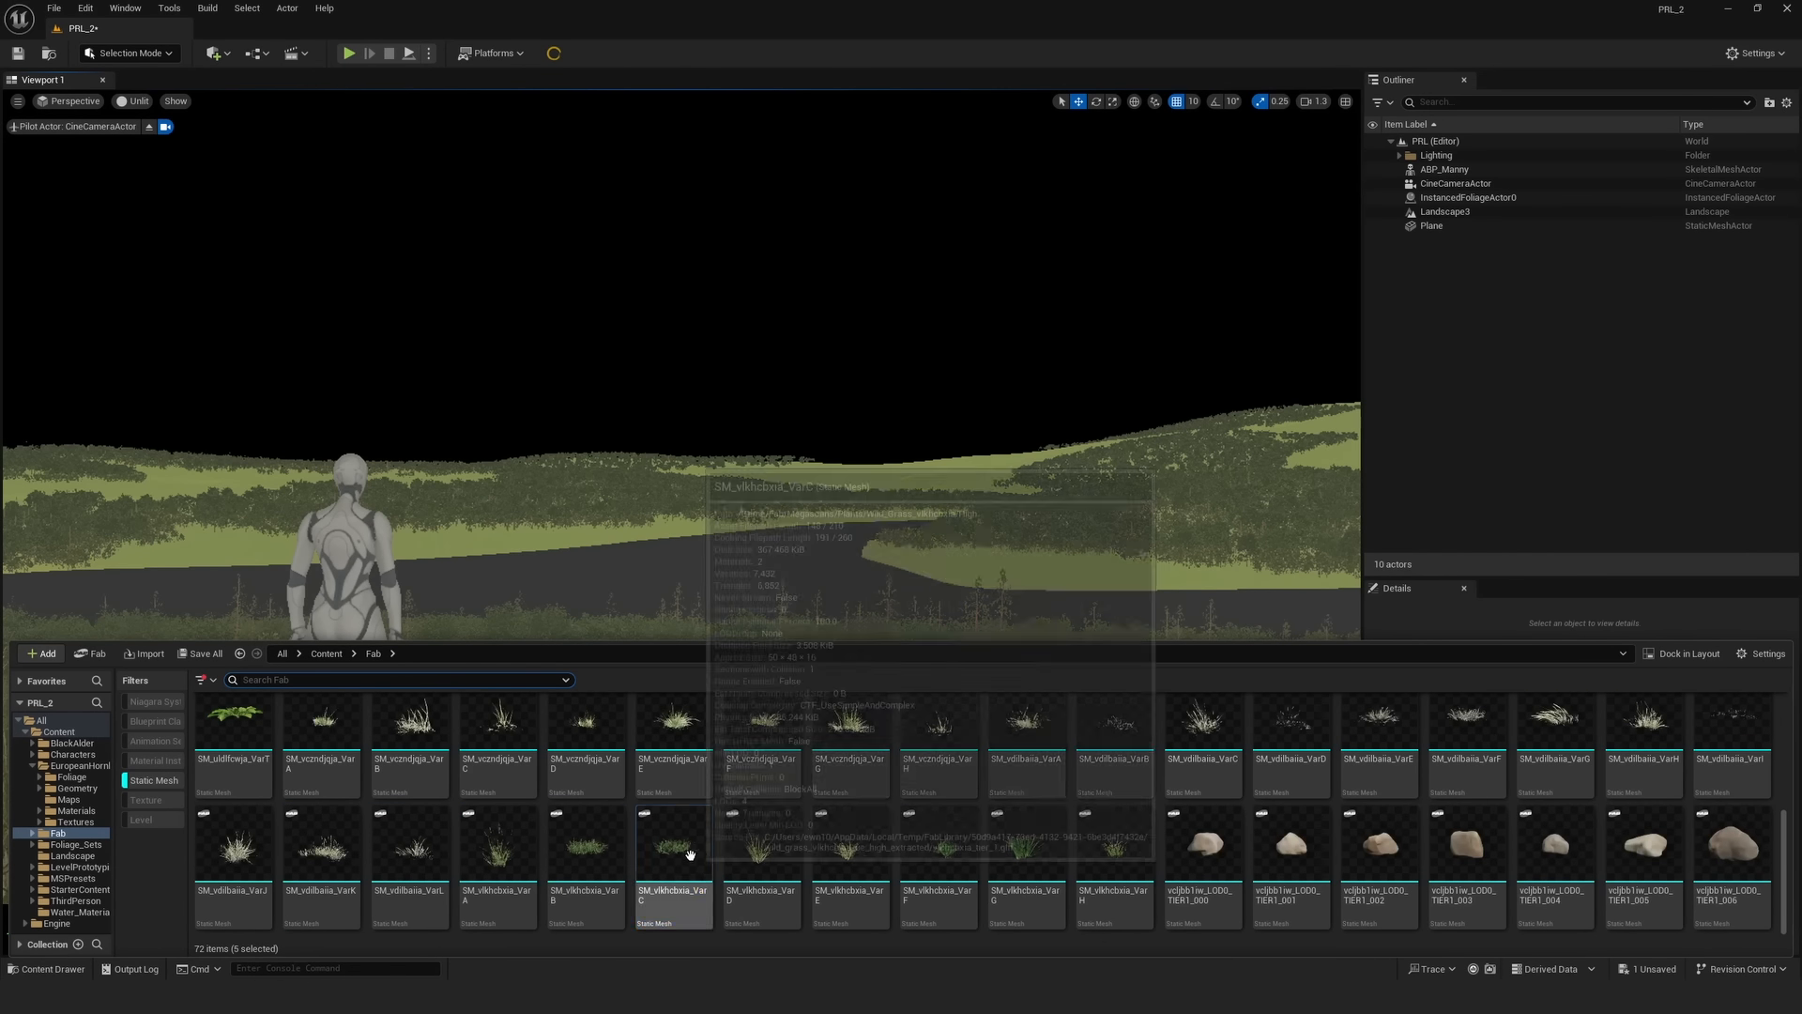
double_click(673, 849)
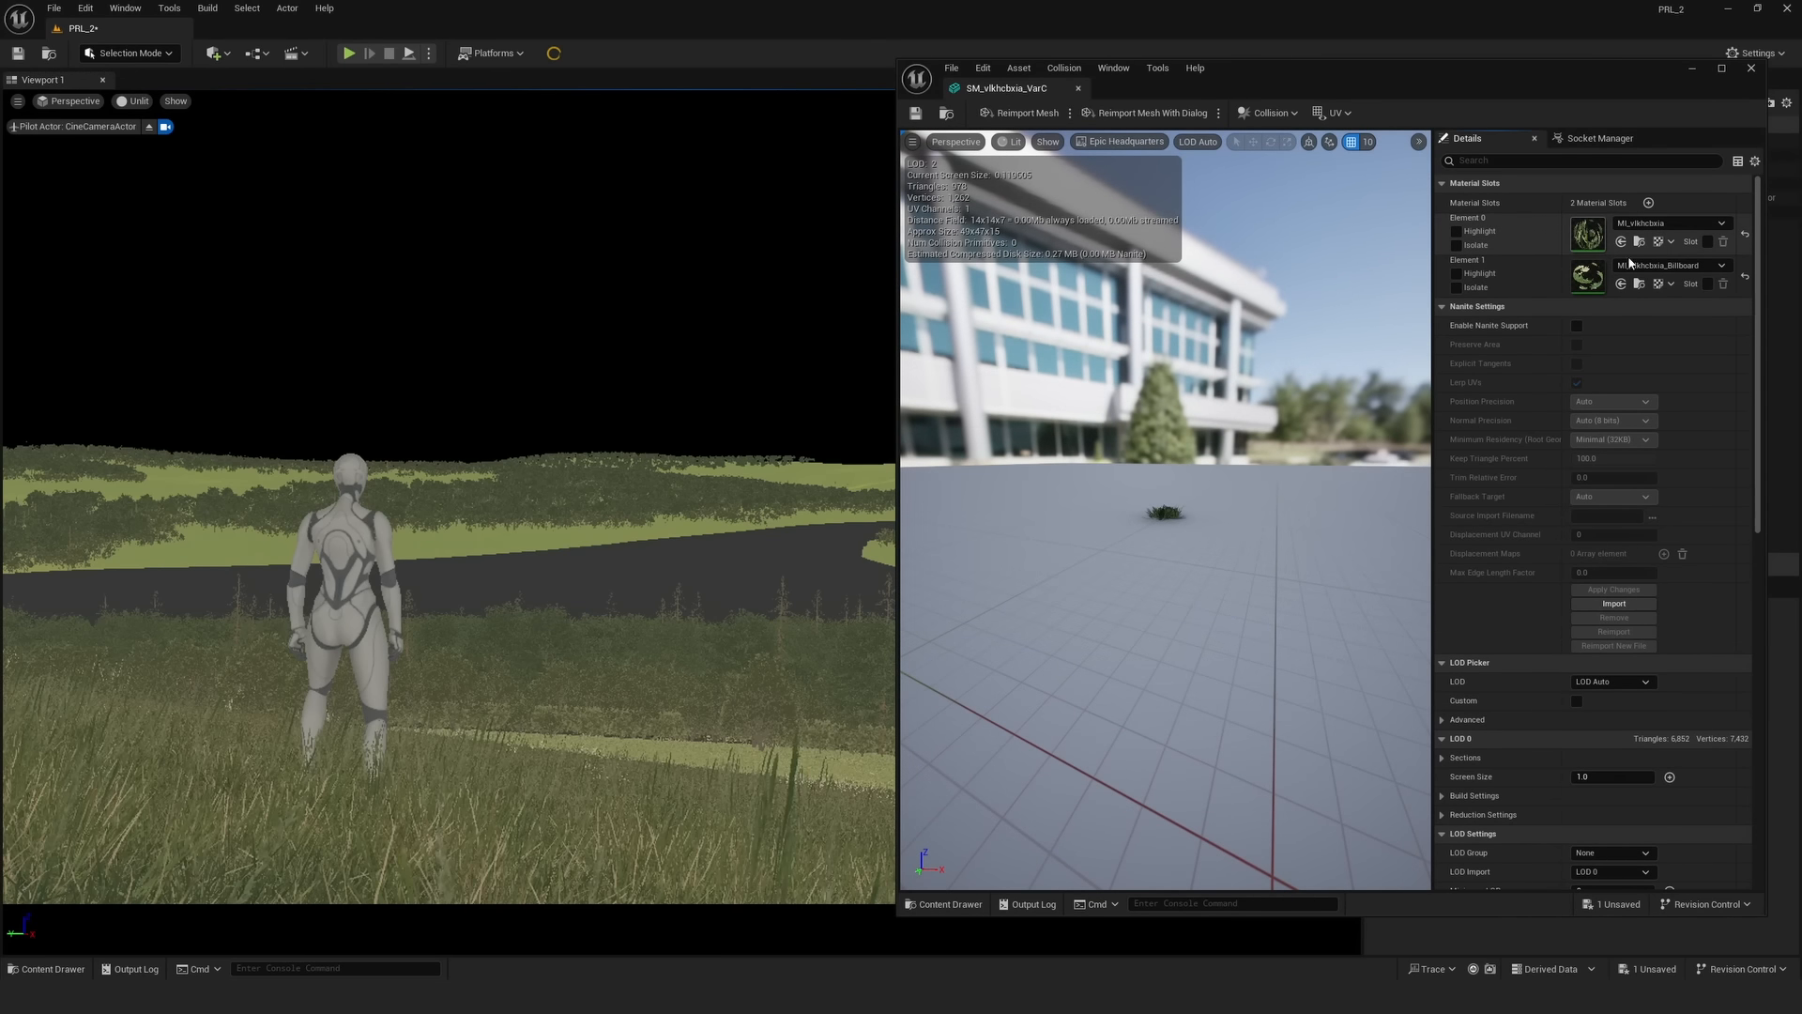
double_click(1588, 234)
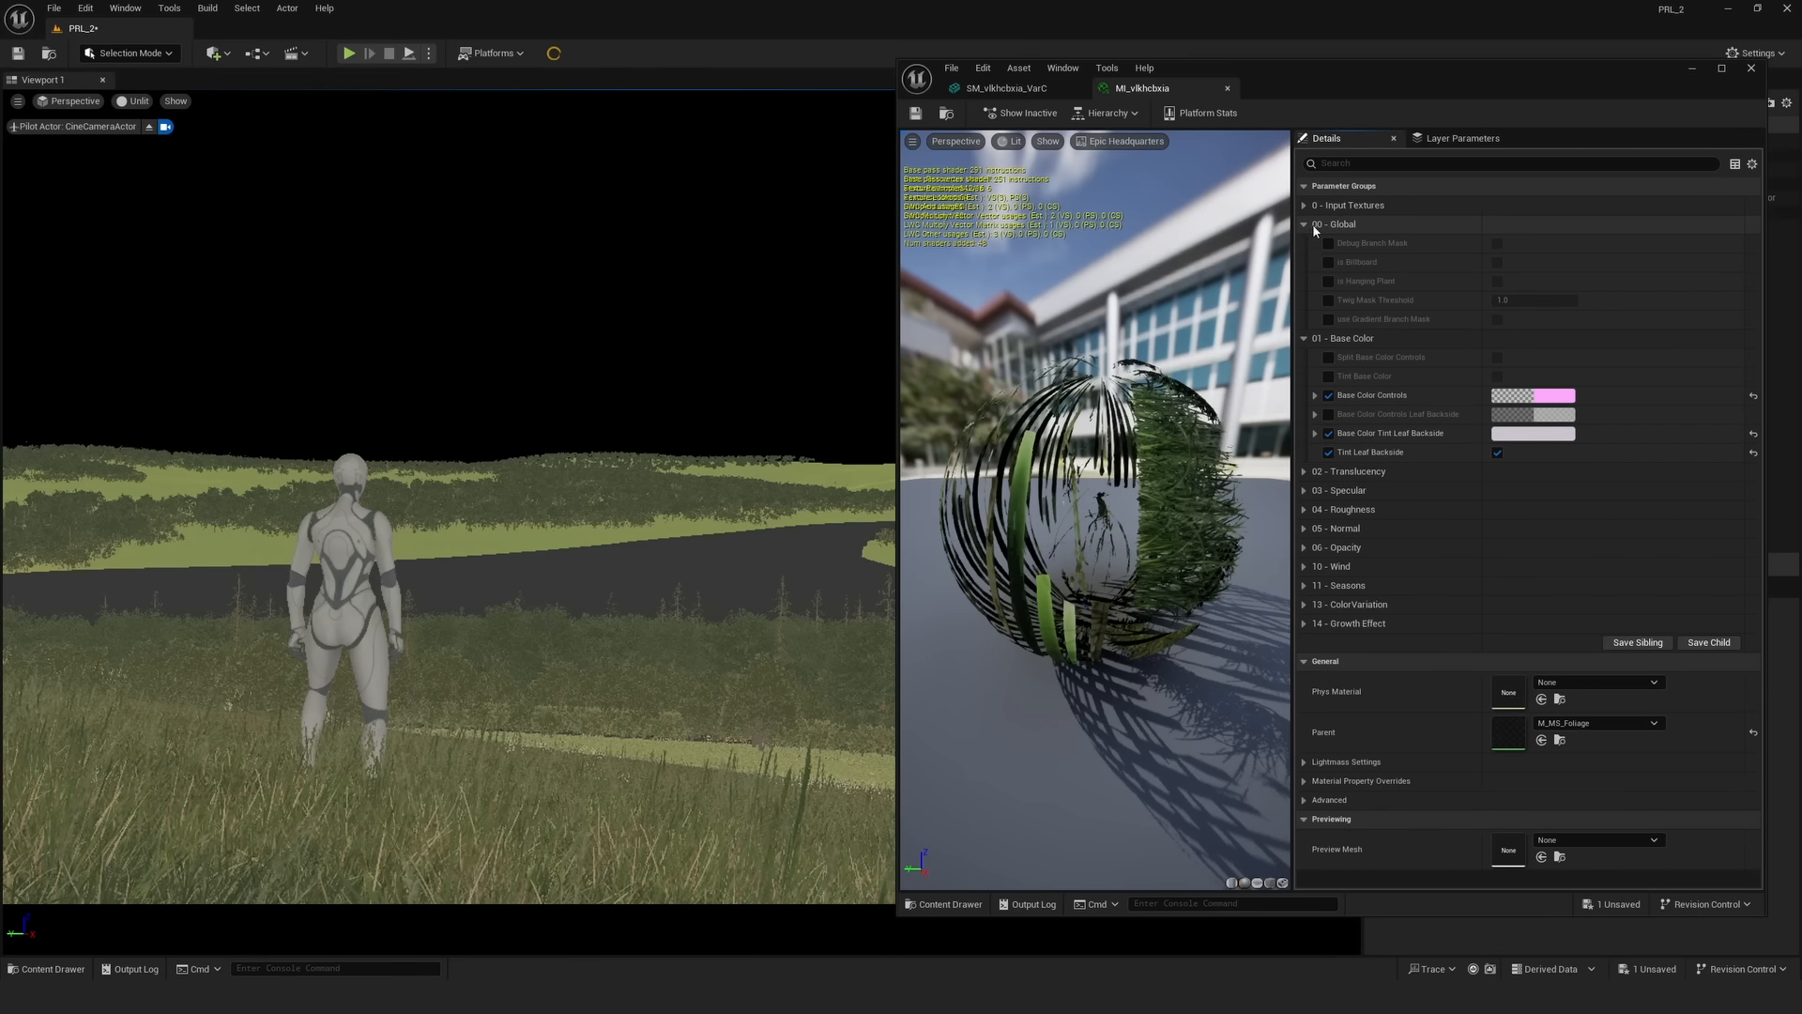
- Set the Base Color Controls Brightness of MI_vlkhcbxia to 0.336 and show the camera view in Lit mode
click(1314, 396)
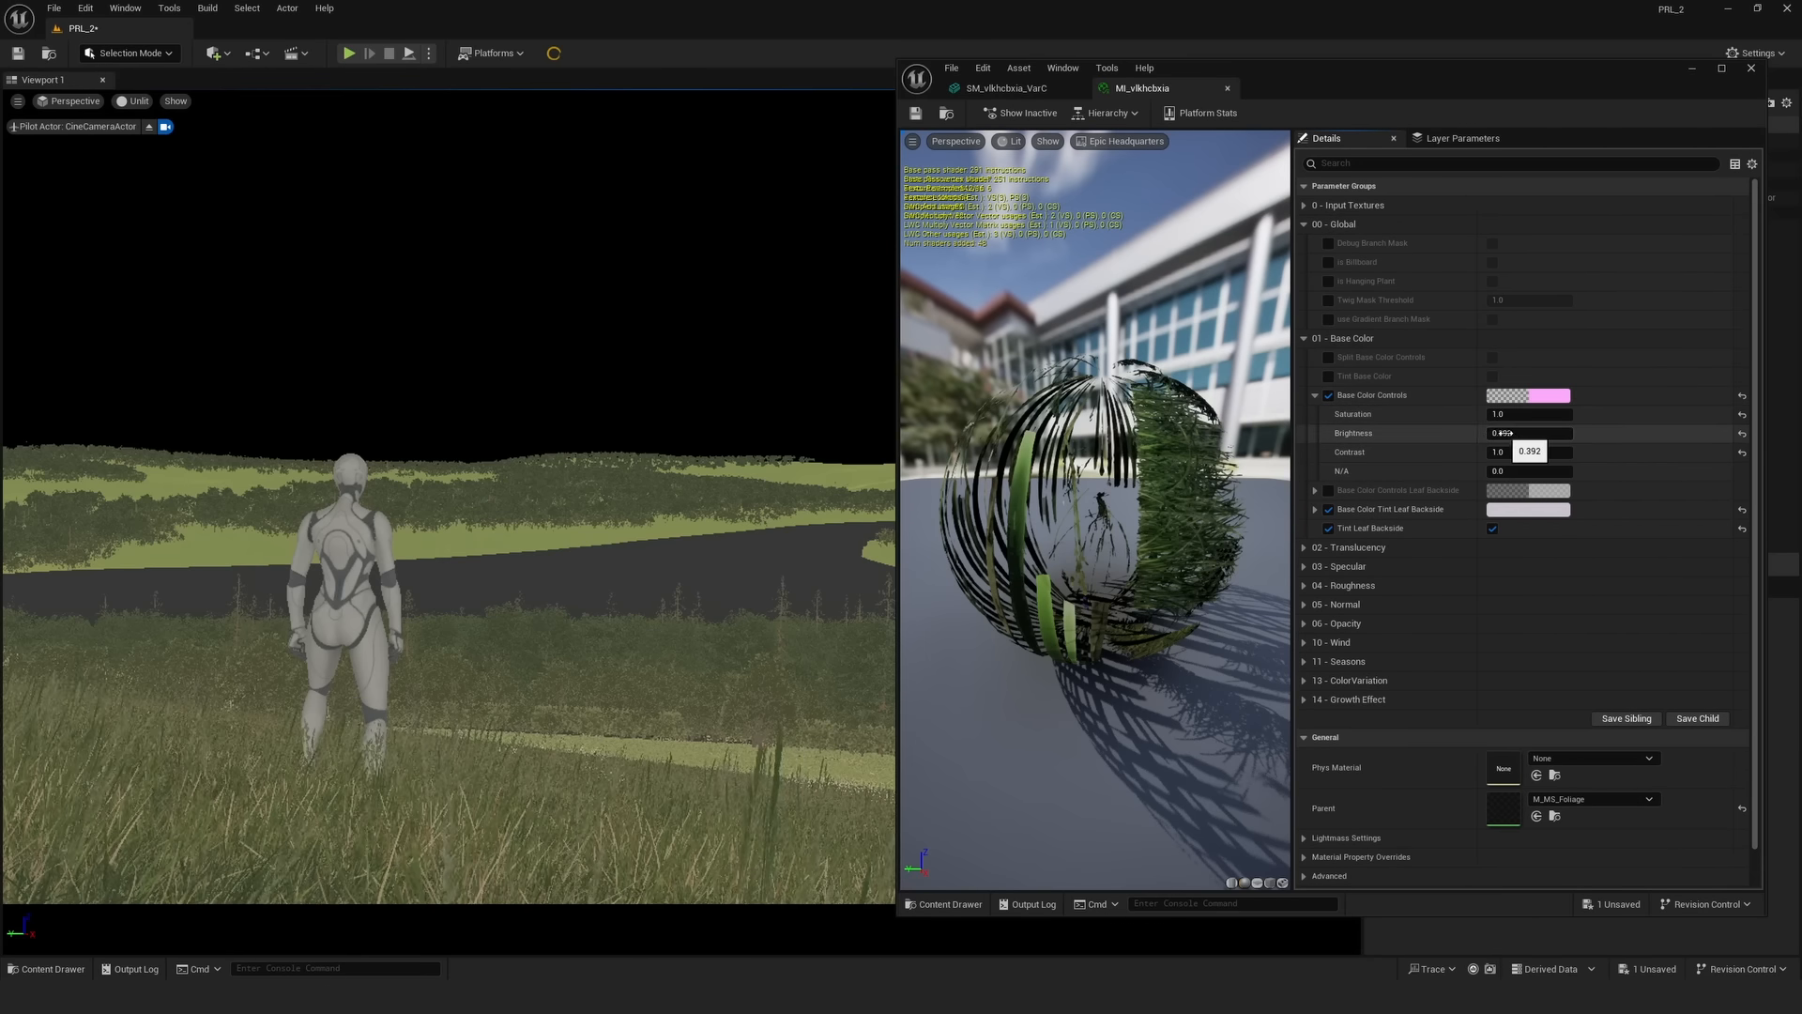
drag(1504, 432, 1504, 433)
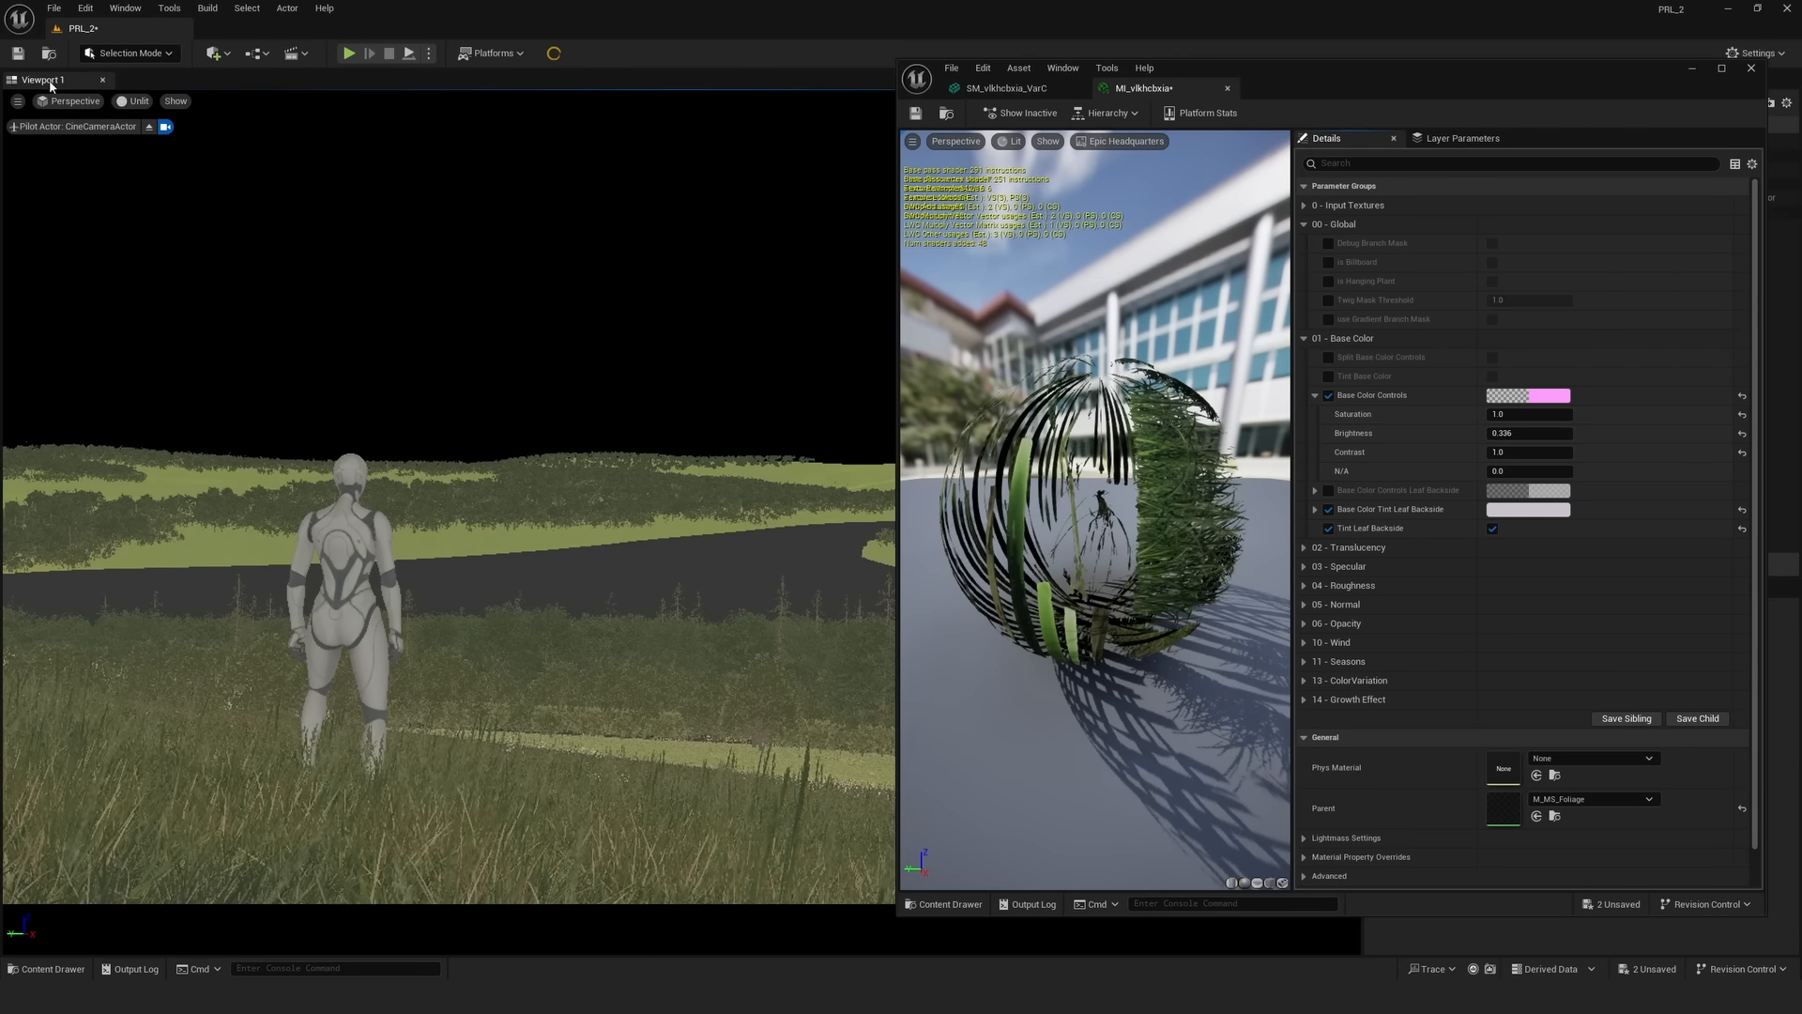
click(123, 101)
click(155, 161)
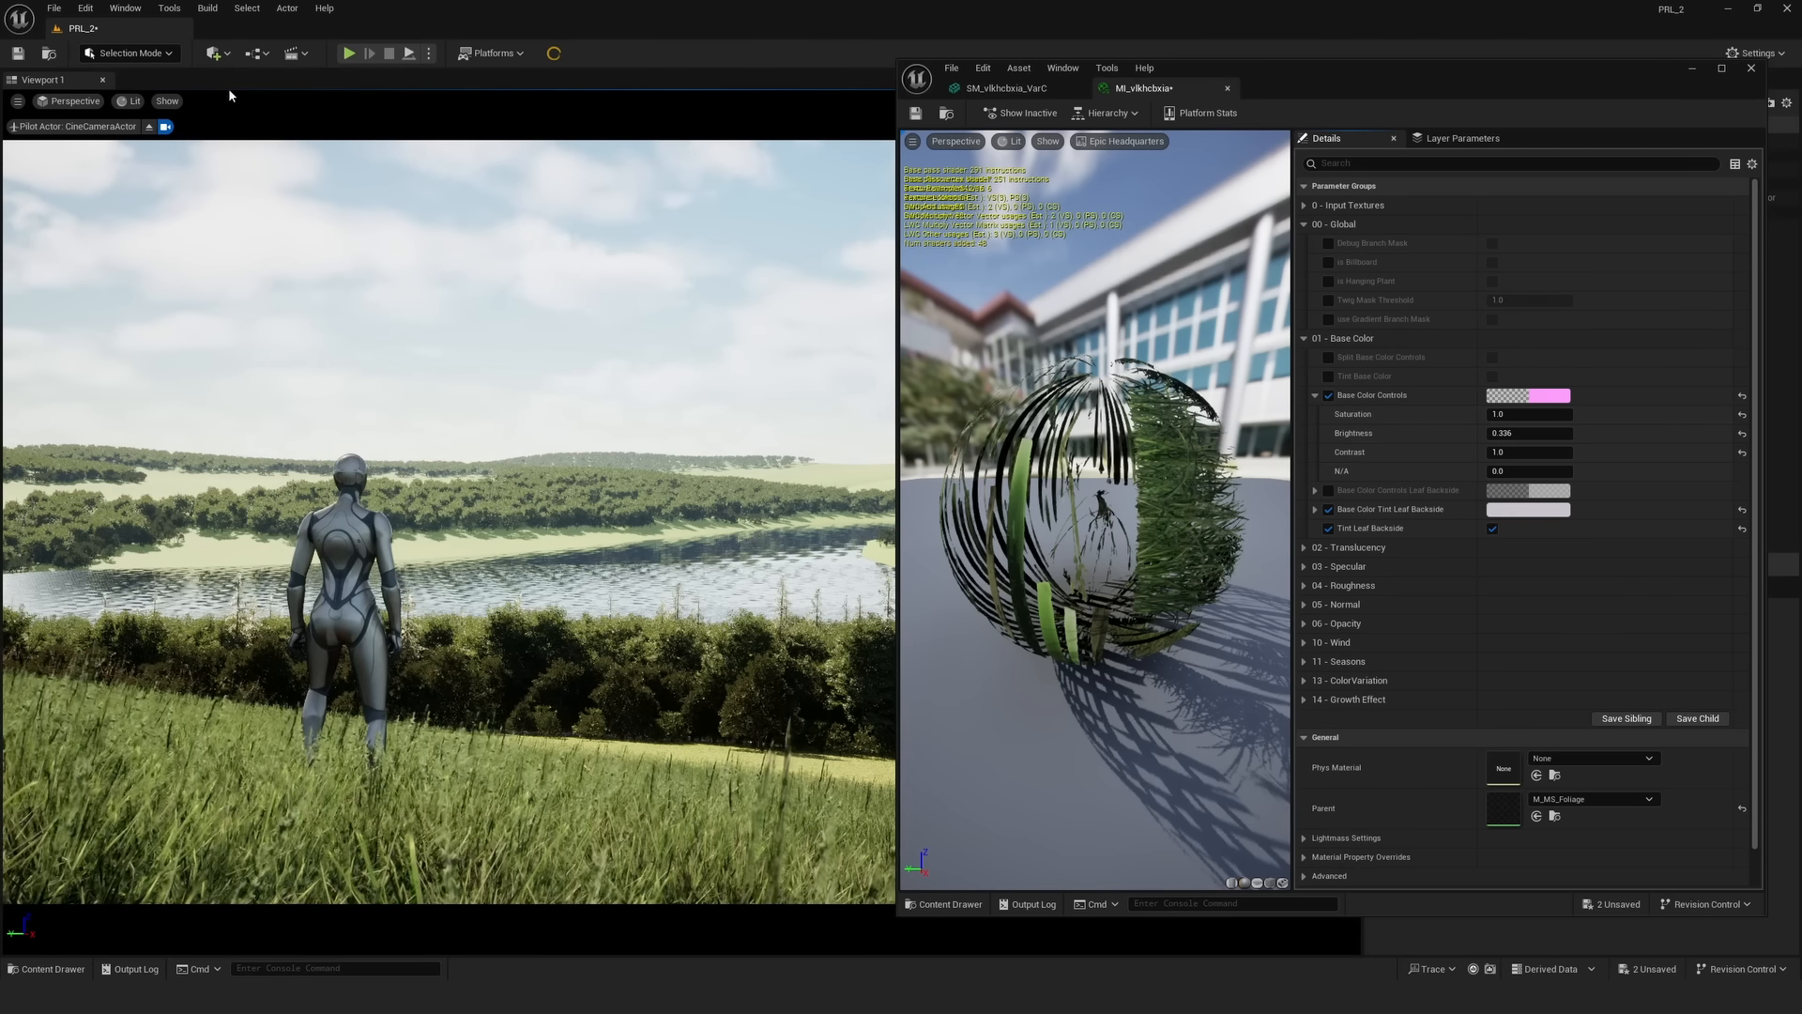
- Save the MI_vlkhcbxia grass material and render the camera view with Path Tracing
click(133, 104)
click(167, 101)
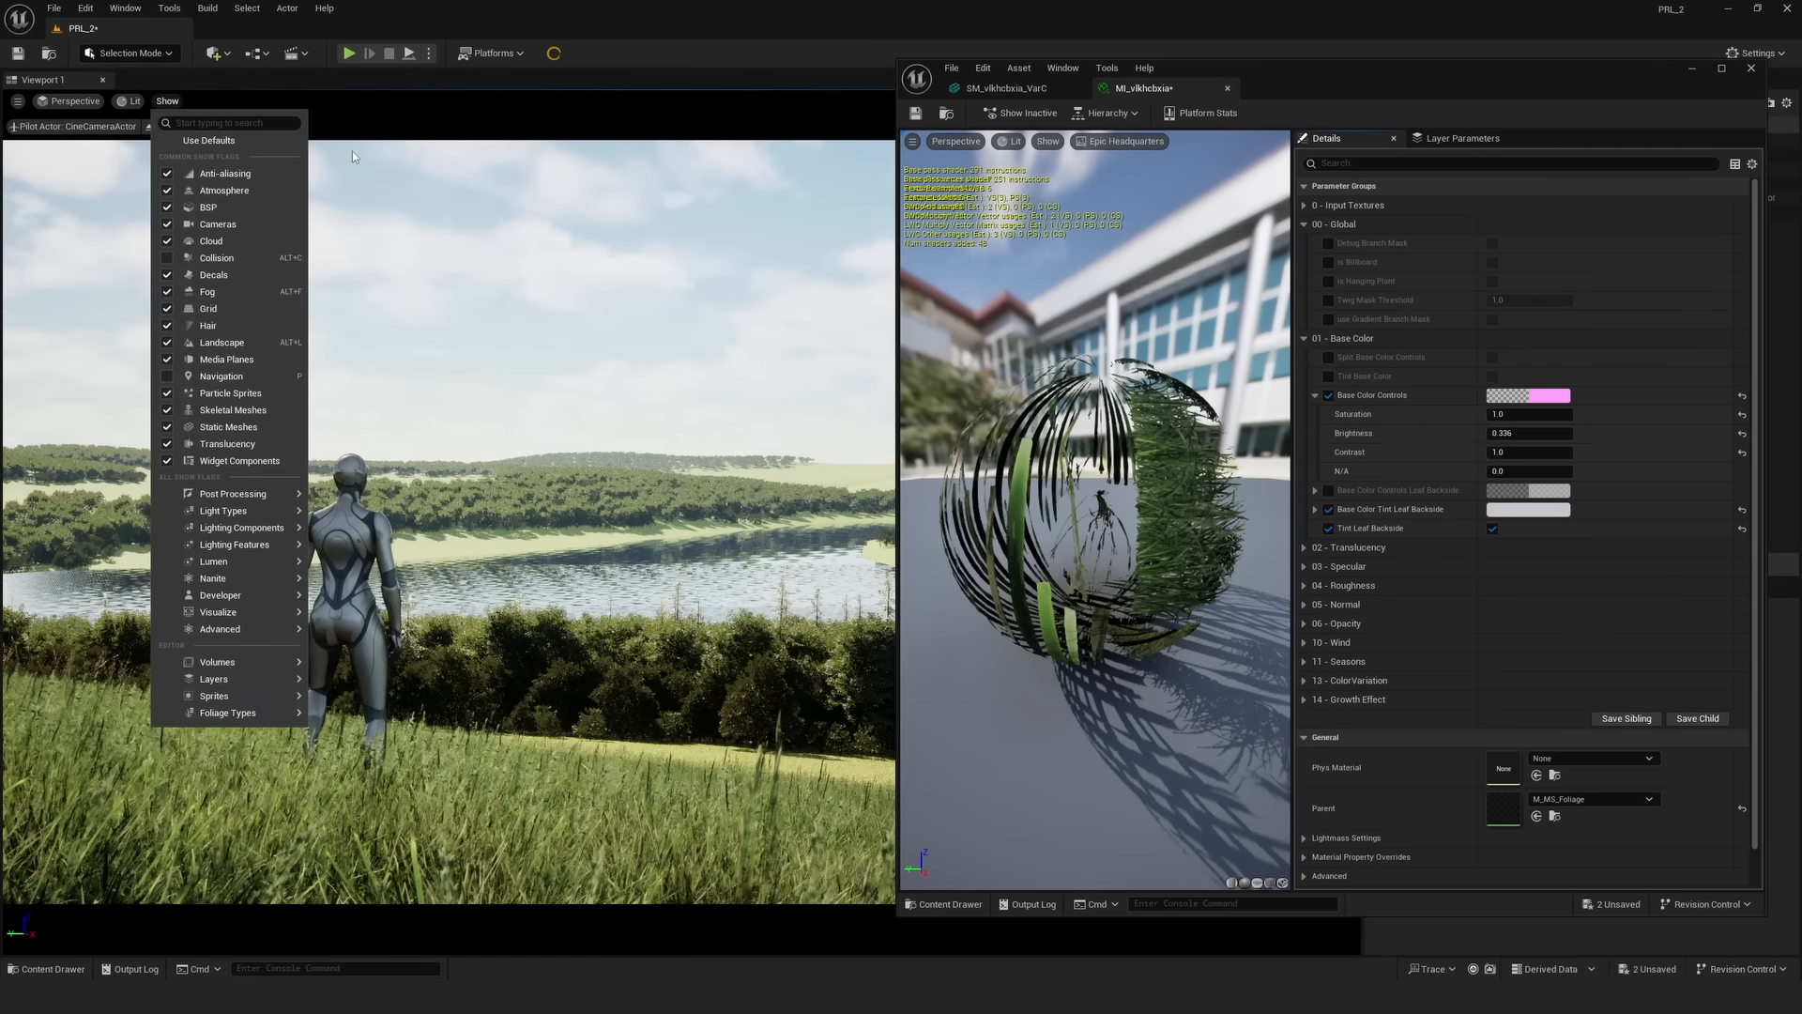
click(434, 514)
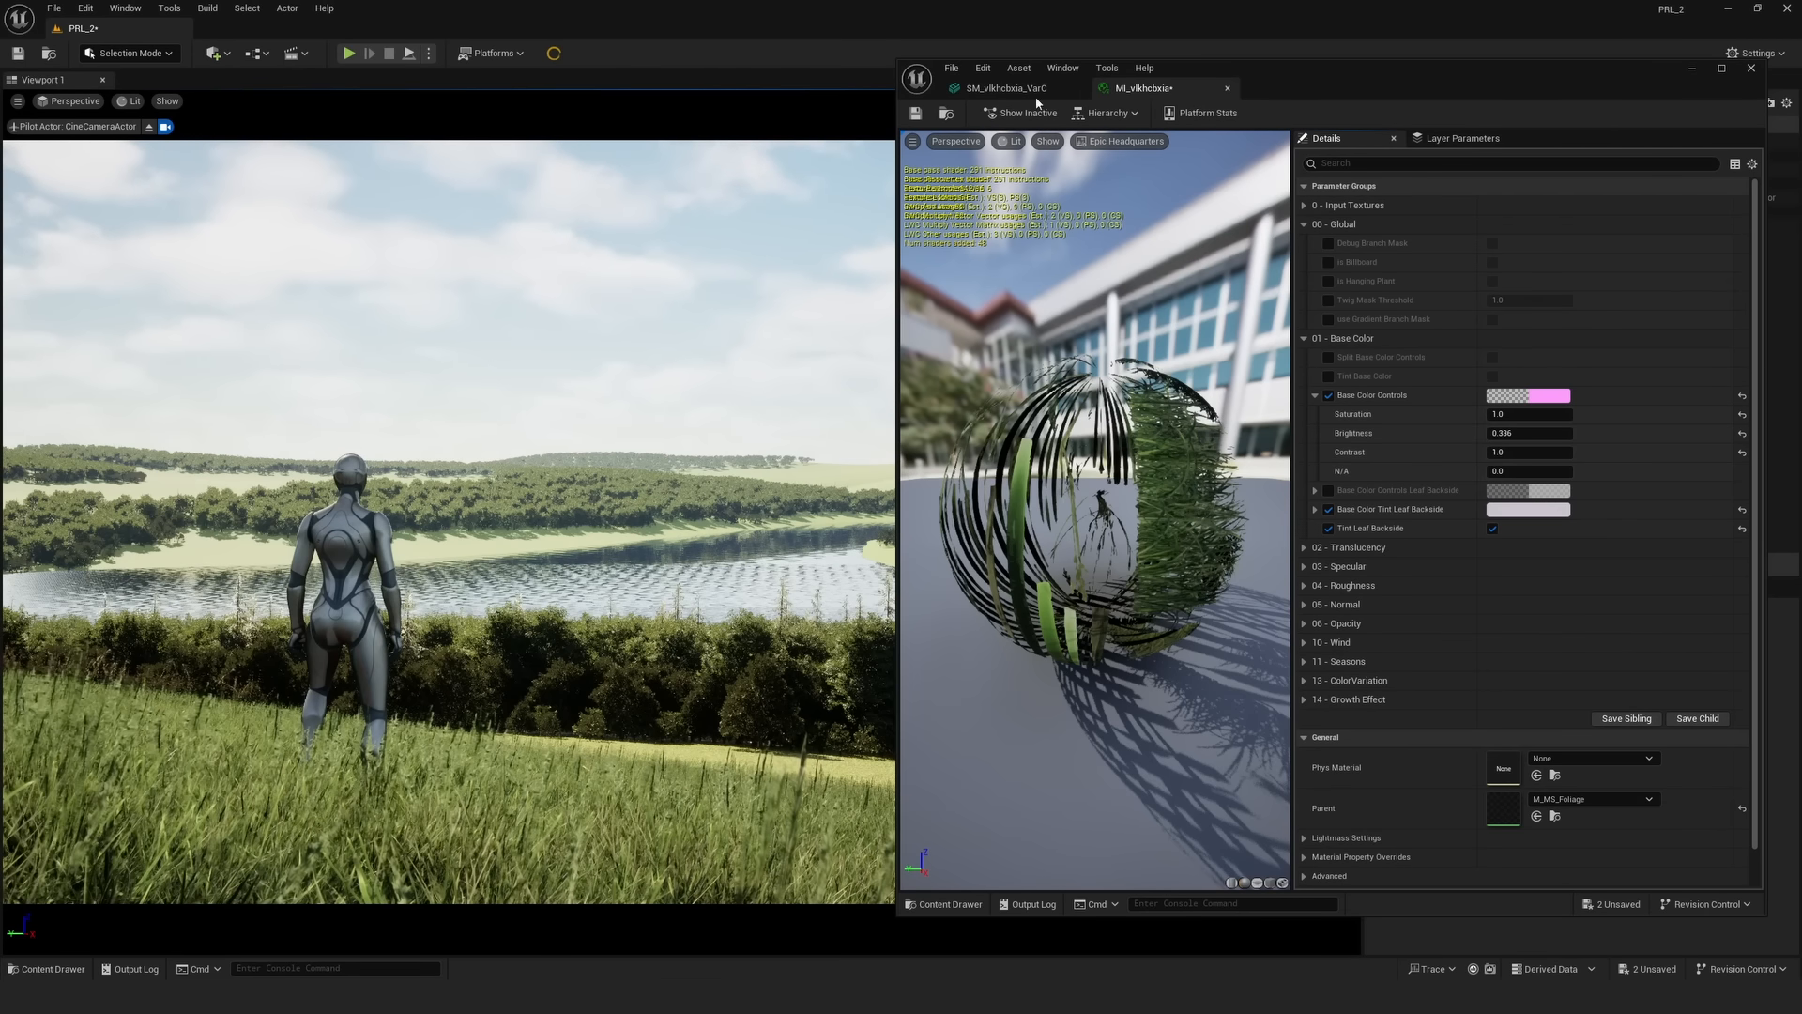
click(915, 113)
click(131, 101)
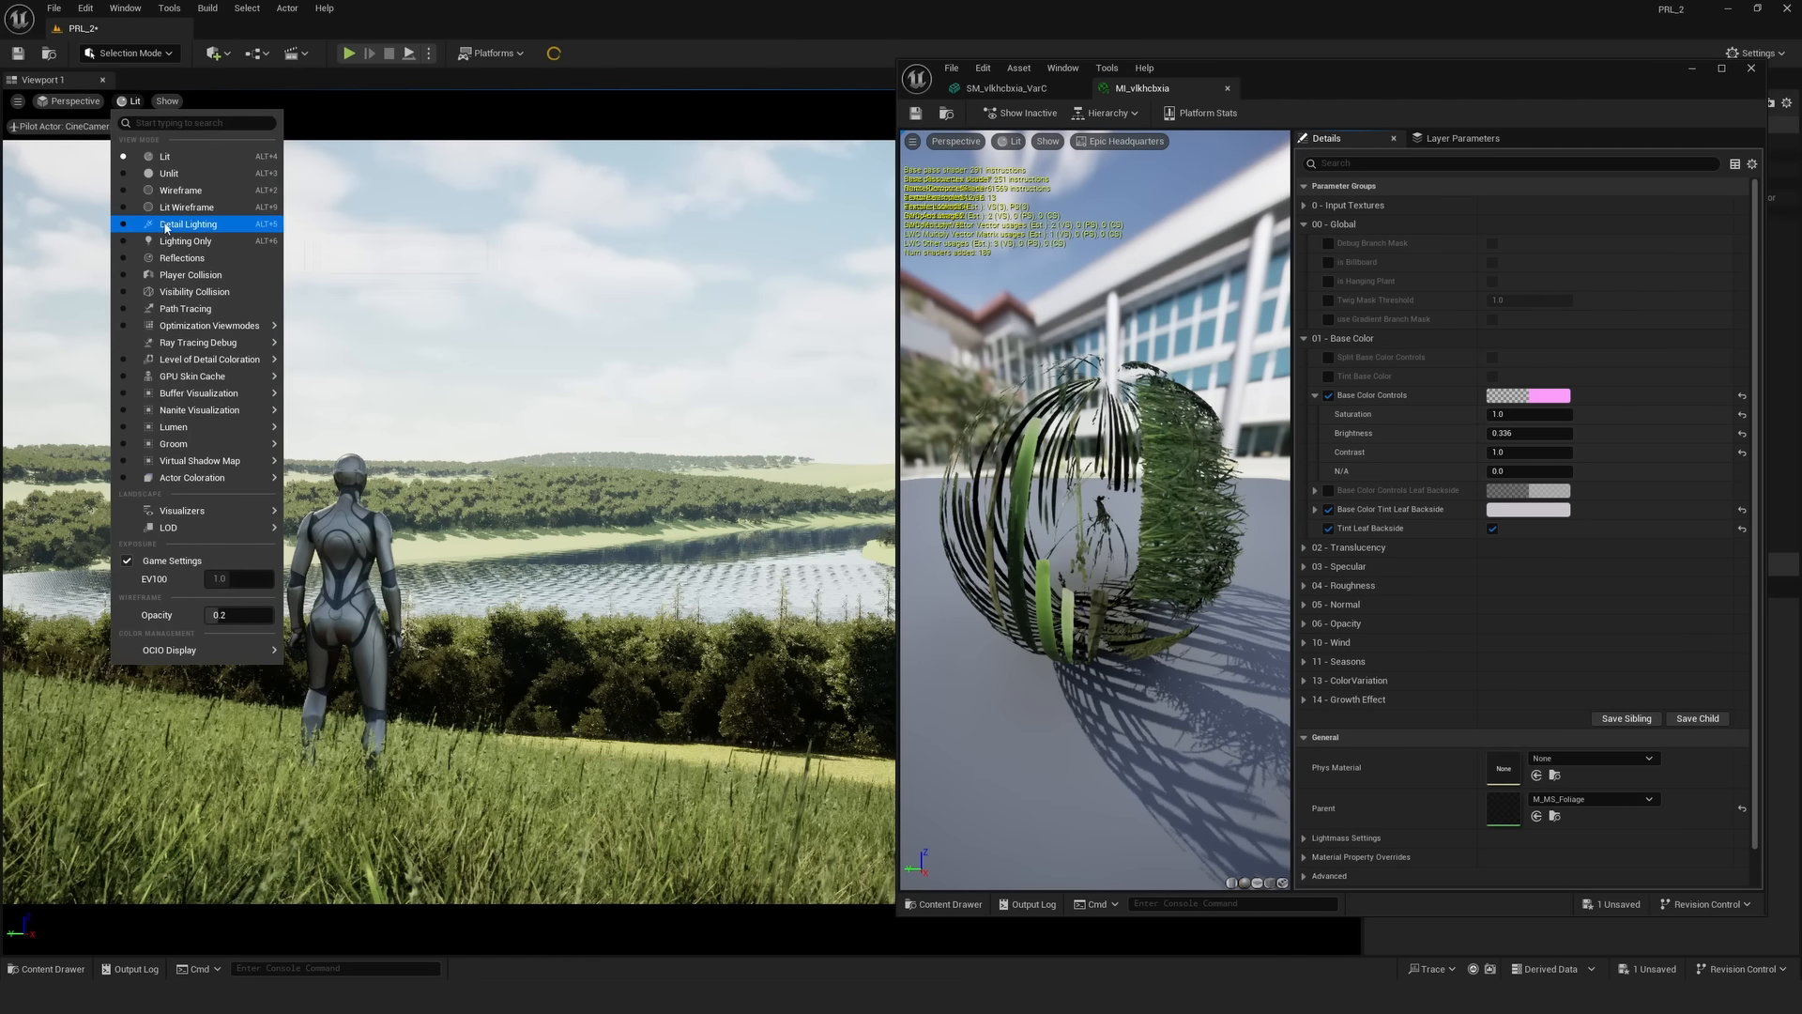
click(185, 307)
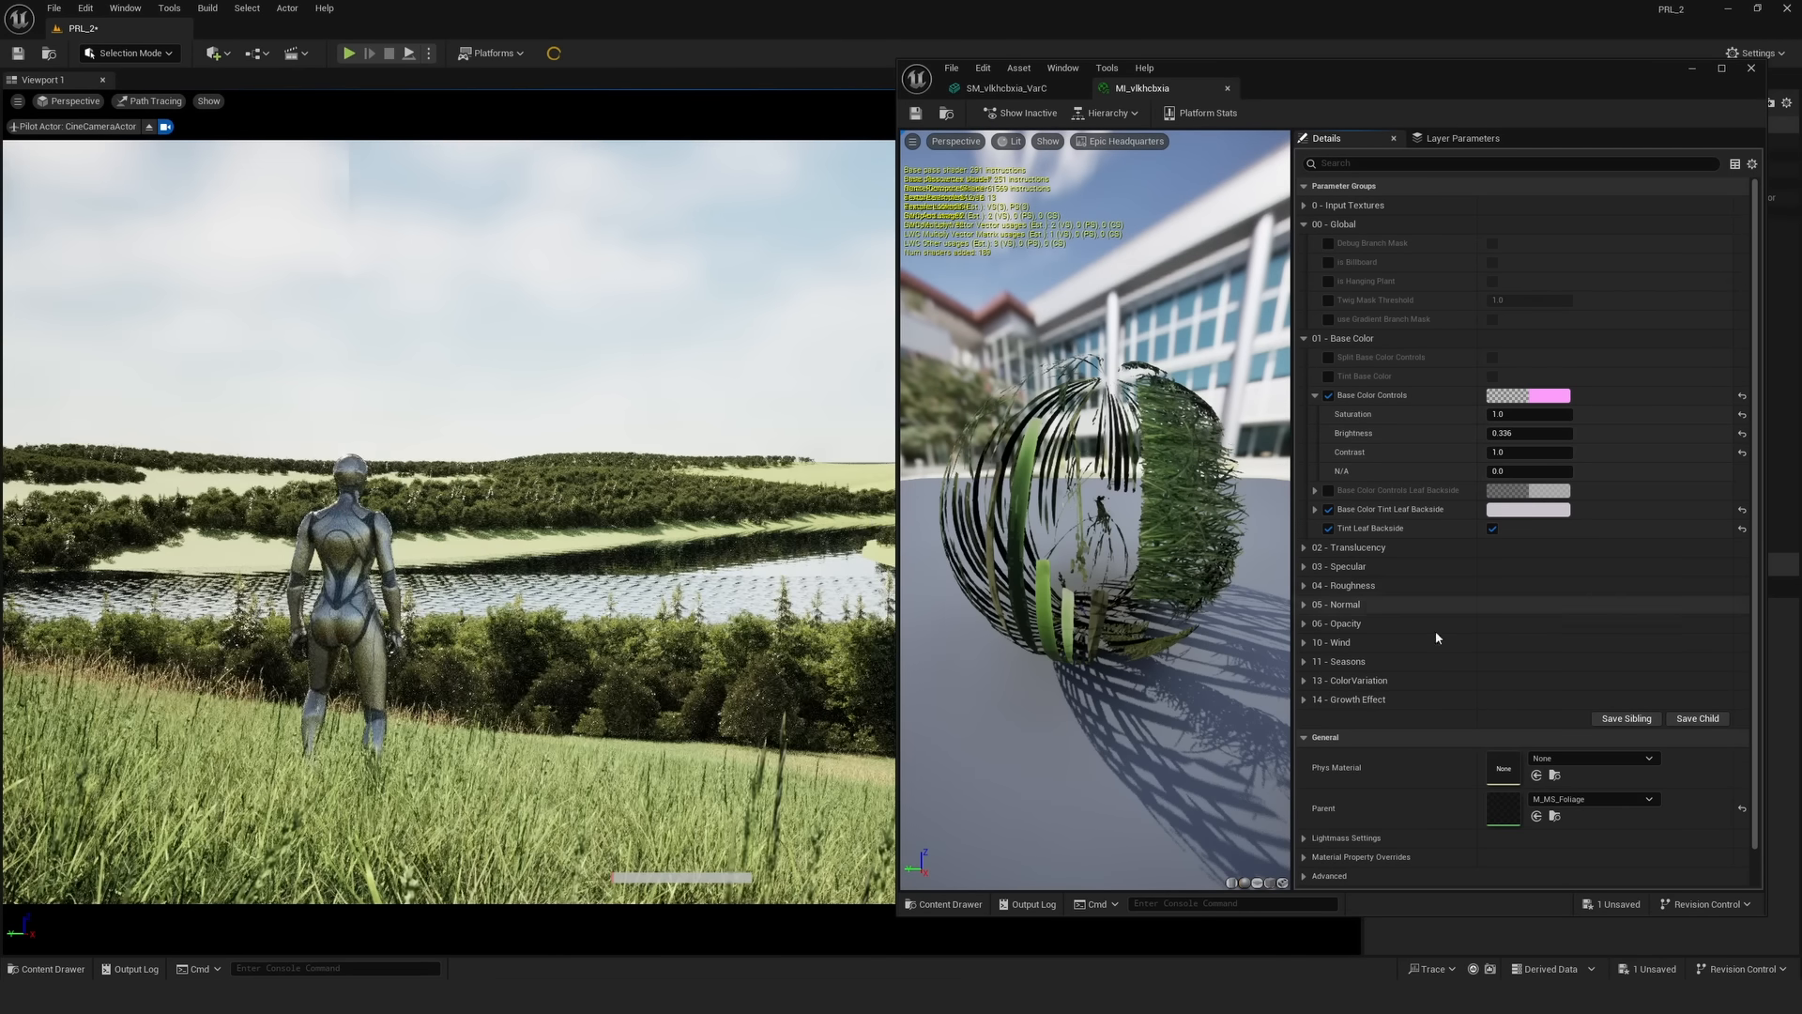
- Enable Base Color Controls in the dry stalk material MI_smdrailr, set Brightness to 0.552, and save the material
key(ctrl+space)
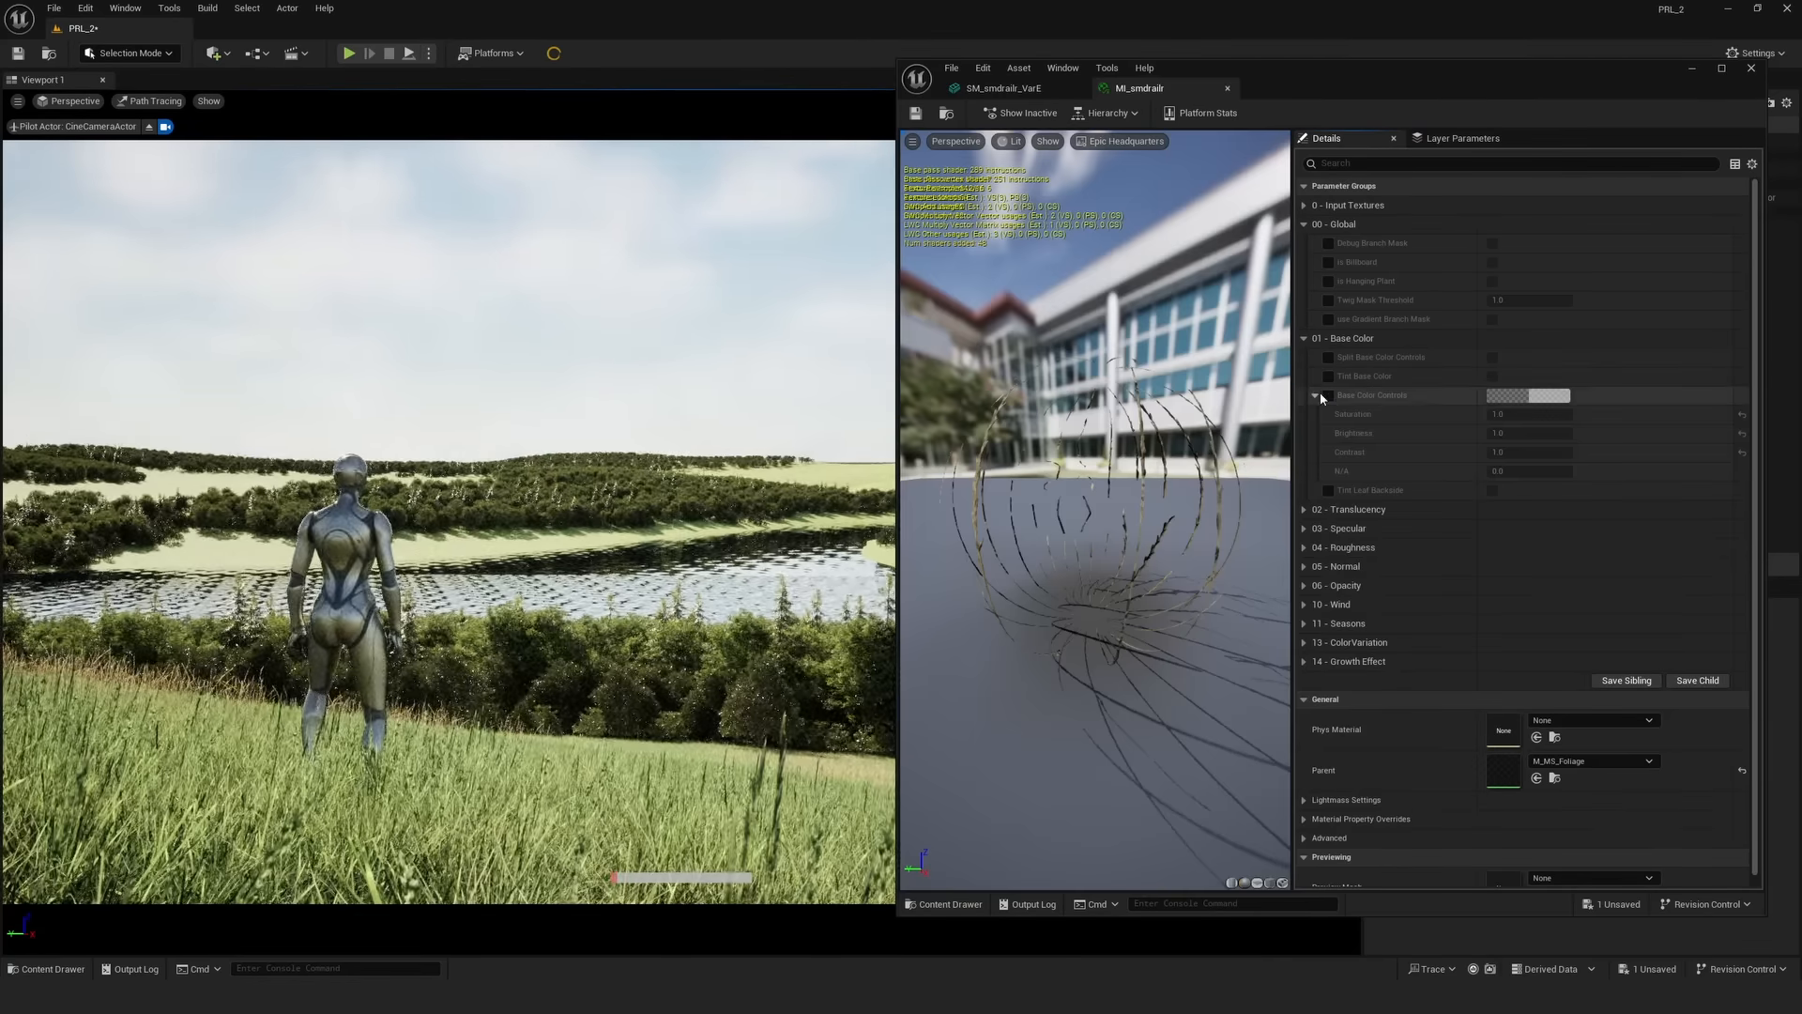
click(1327, 396)
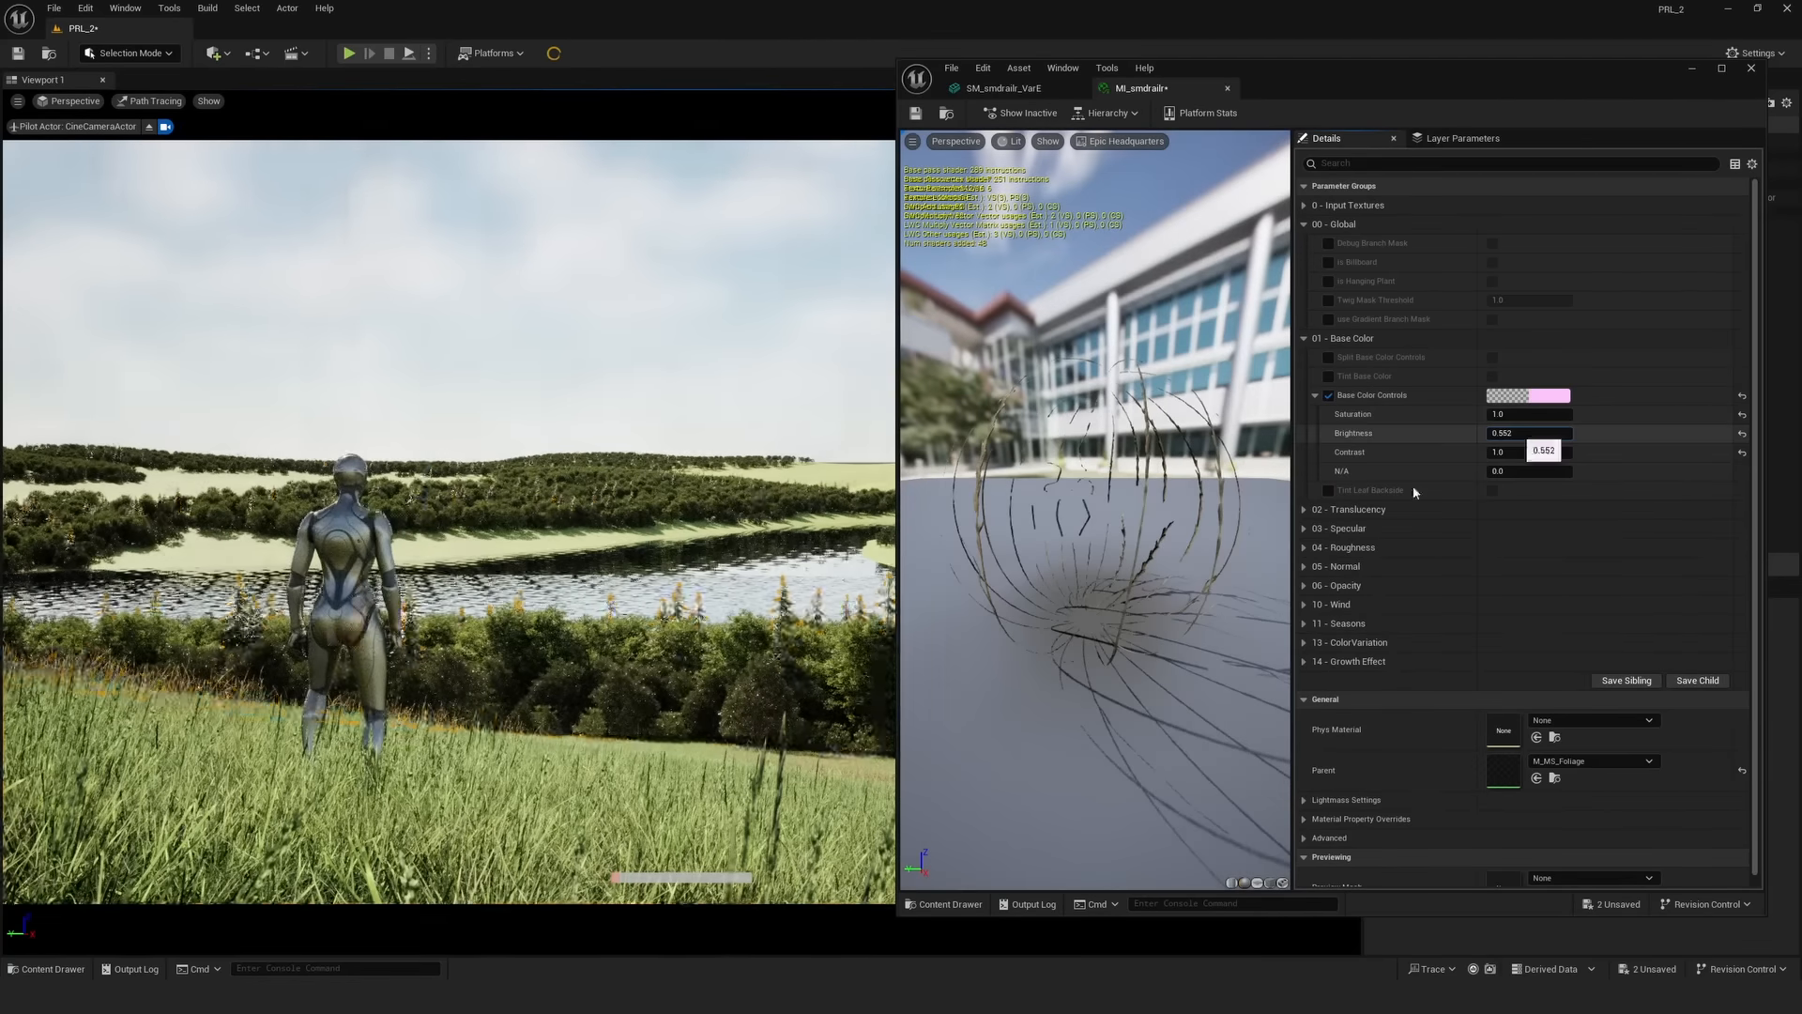
key(ctrl+s)
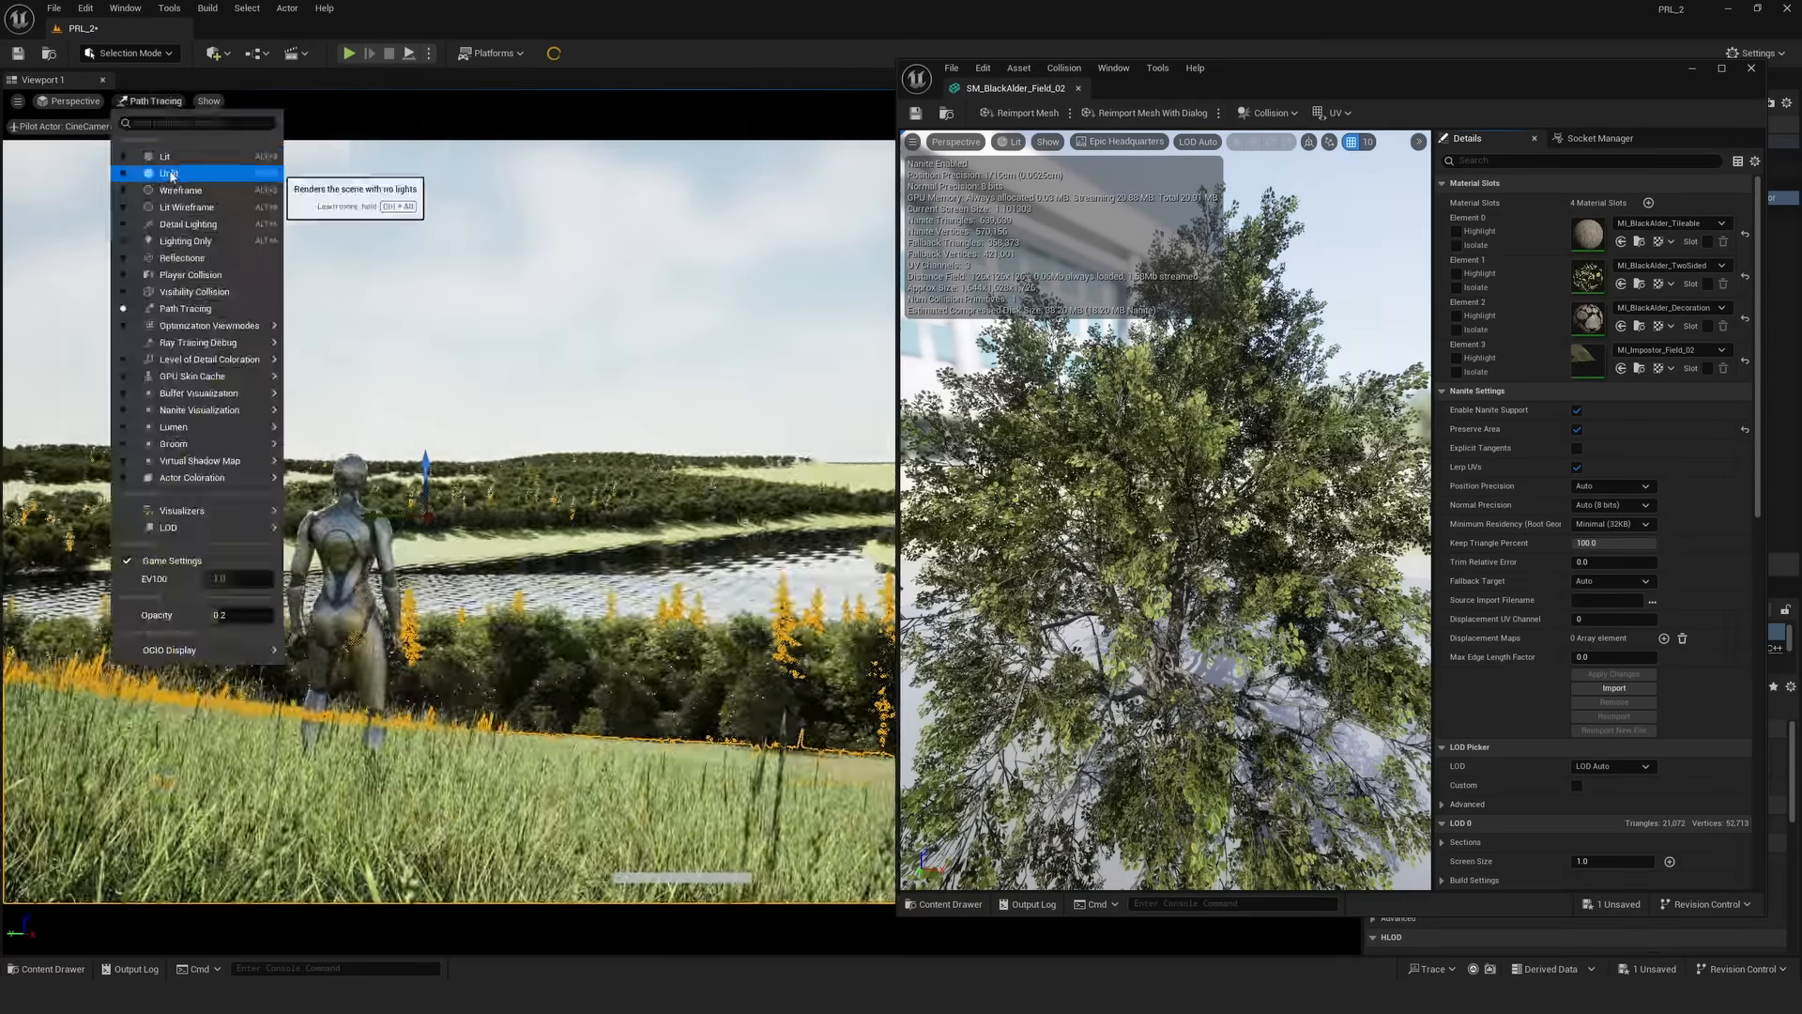
- Switch the camera view to Unlit and enable Albedo Controls Leaves in the MI_BlackAlder_TwoSided material of SM_BlackAlder_Field_02
click(150, 171)
click(1303, 300)
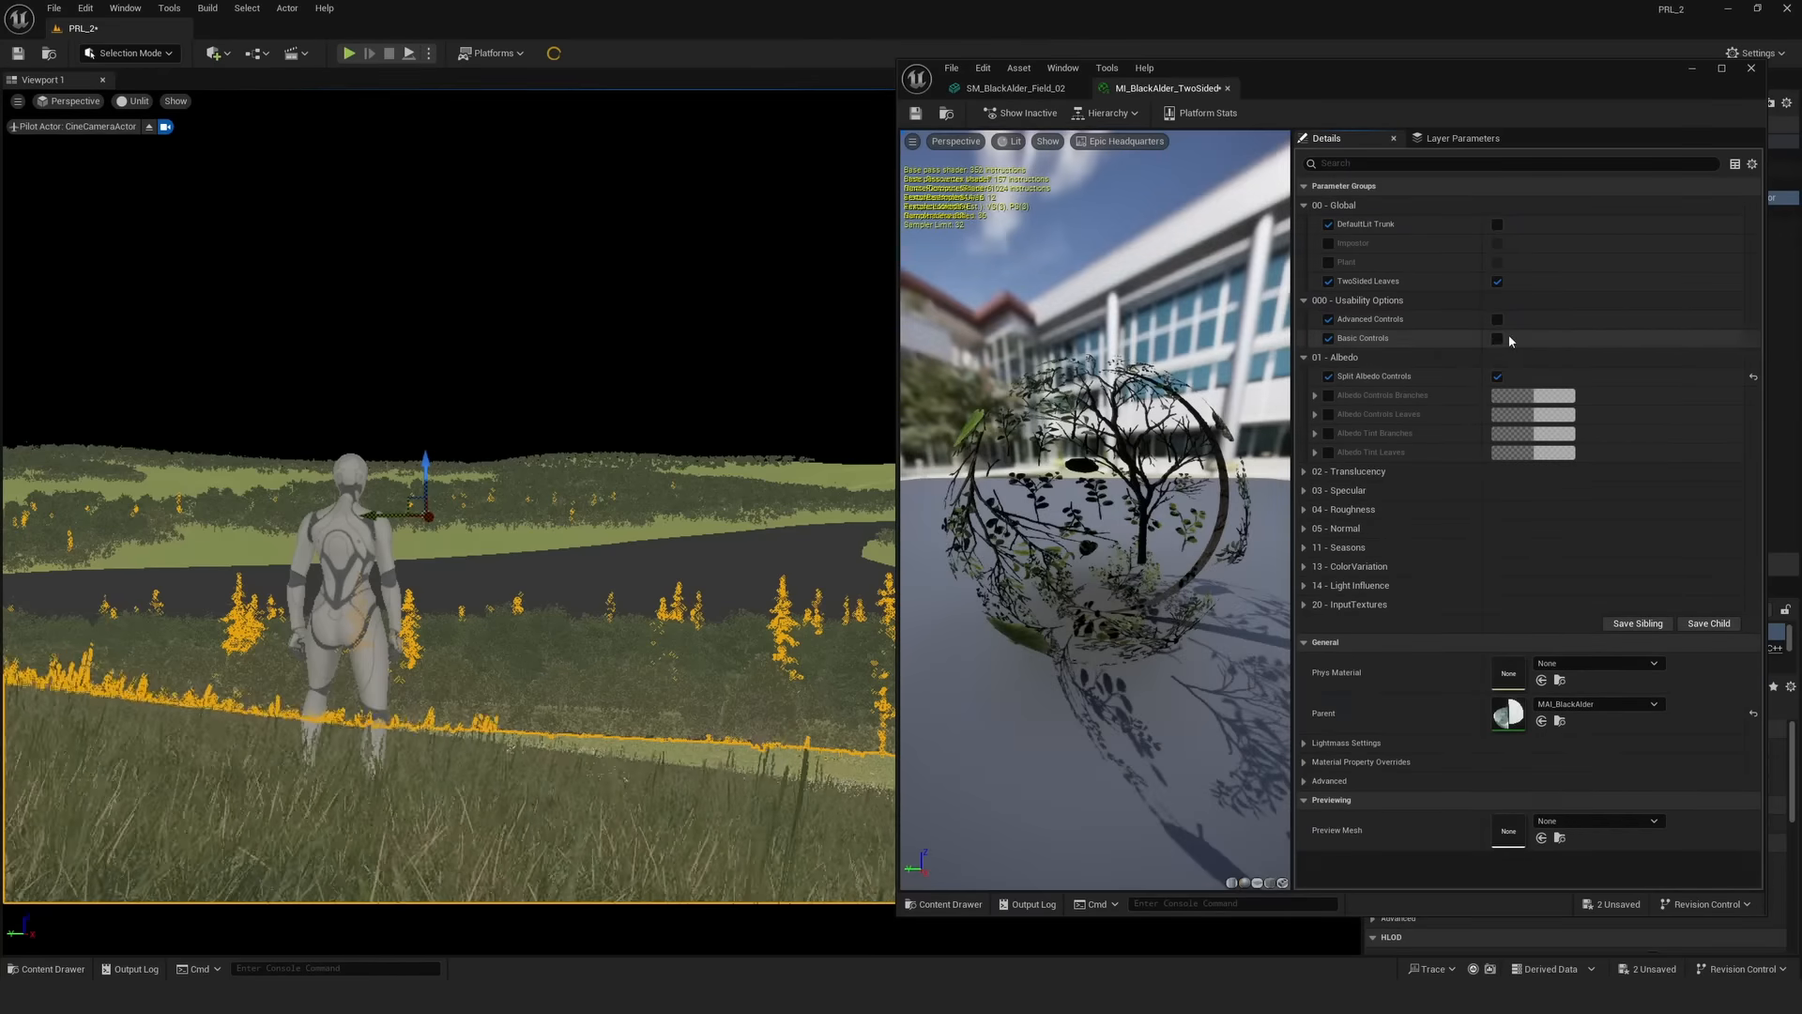
click(1497, 338)
click(1314, 395)
click(1314, 490)
click(1327, 490)
- Set Albedo Controls Leaves to Saturation 1.064579 and Brightness 0.8983, and render the camera view with Path Tracing
click(1528, 490)
drag(1312, 611, 1316, 605)
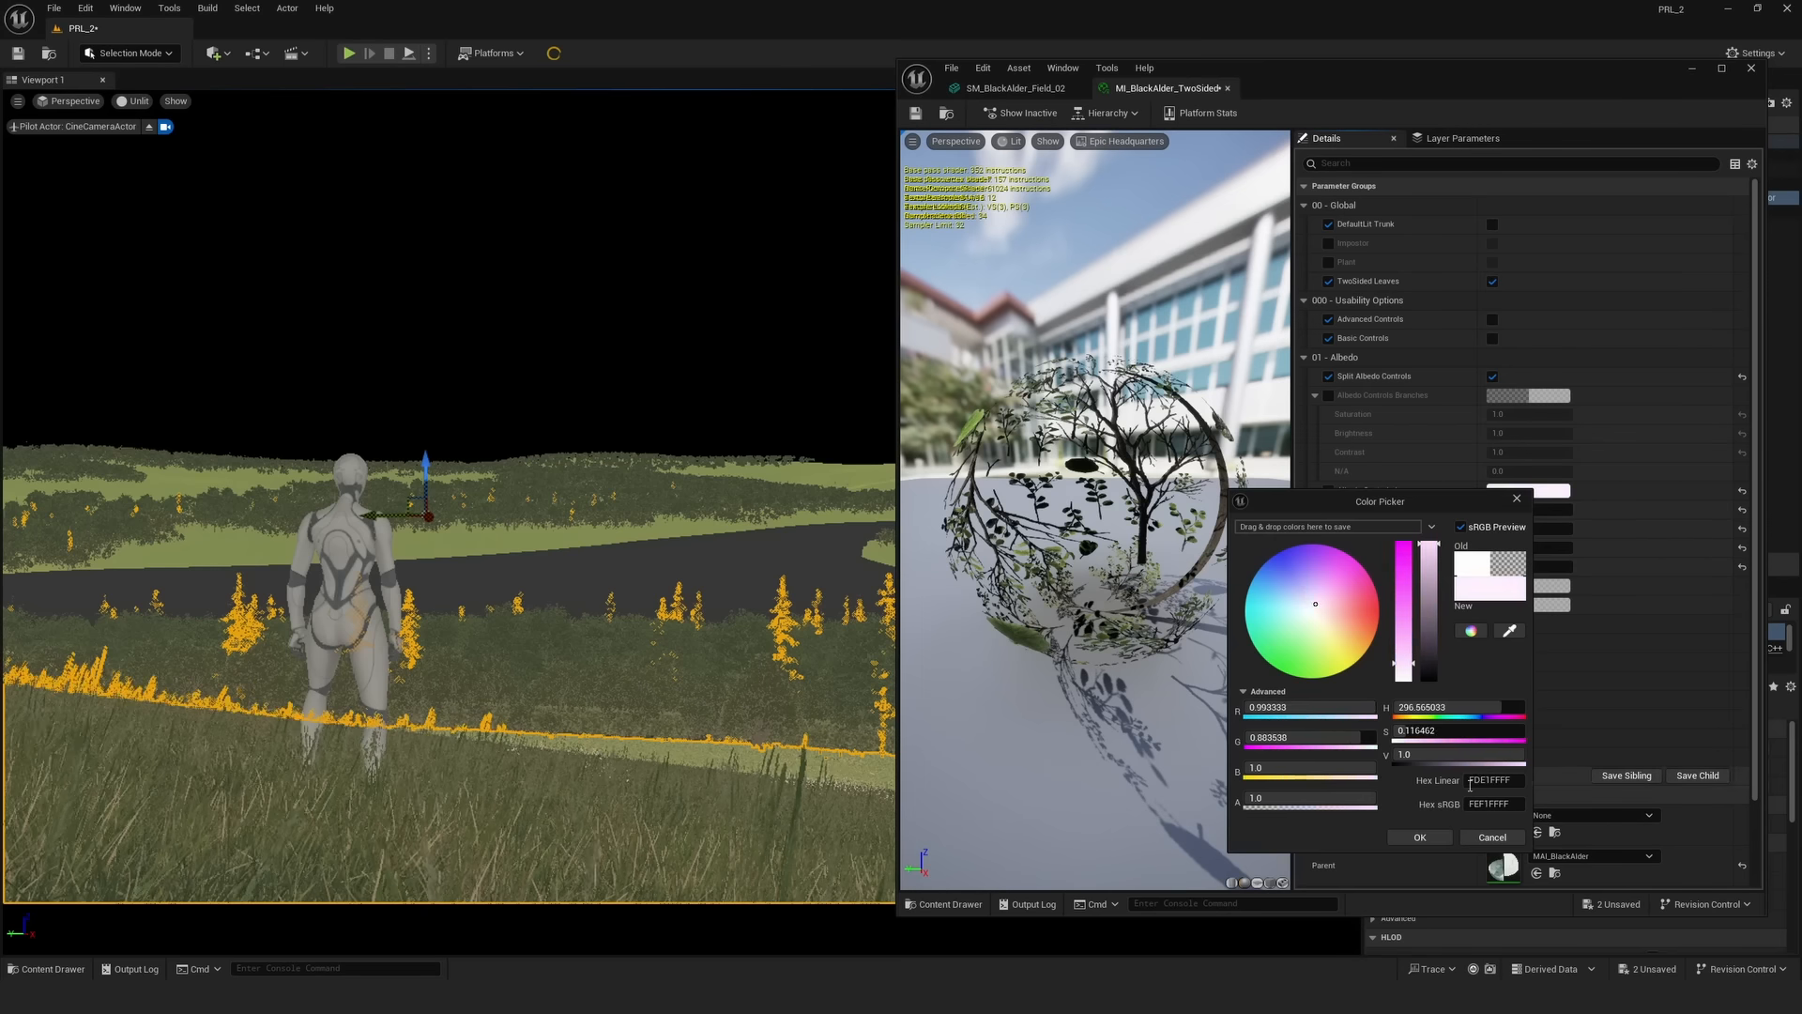
click(1418, 836)
drag(1518, 509, 1539, 509)
click(132, 100)
click(155, 315)
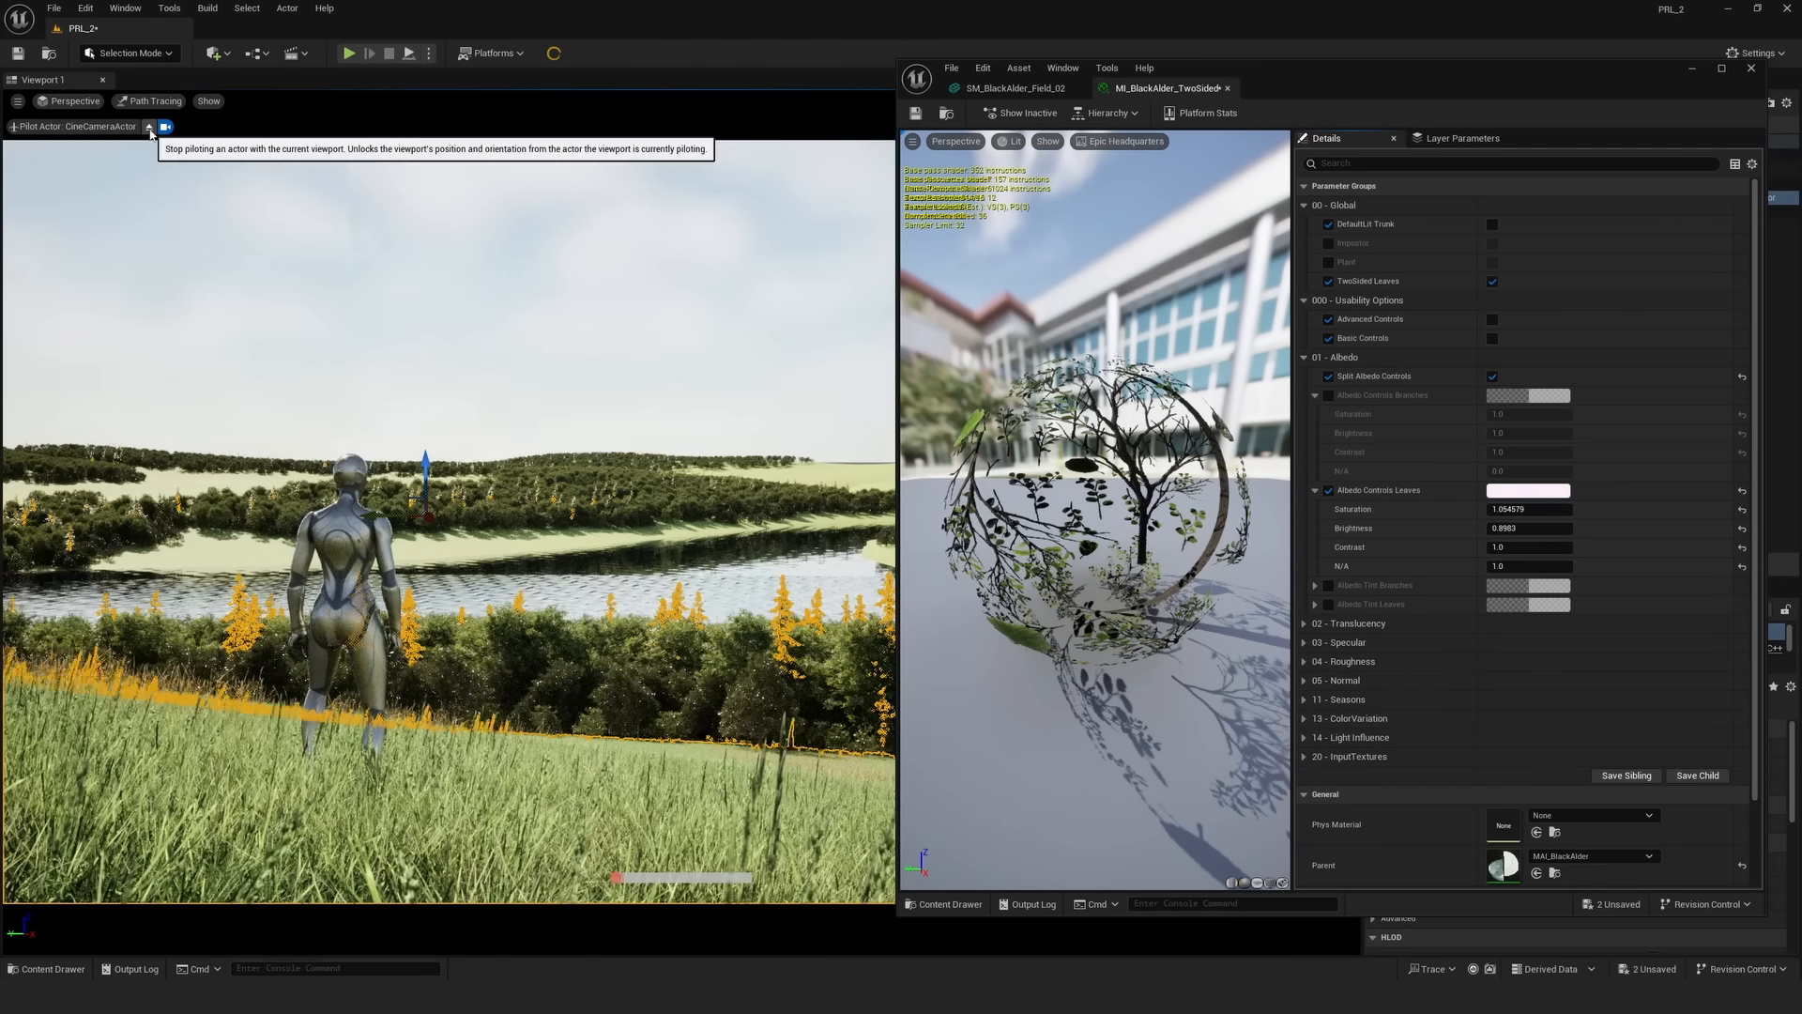
- Close the alder material, open the M_Landscape_Inst material of Landscape3, and show the camera view in Unlit mode
click(1750, 67)
click(1444, 211)
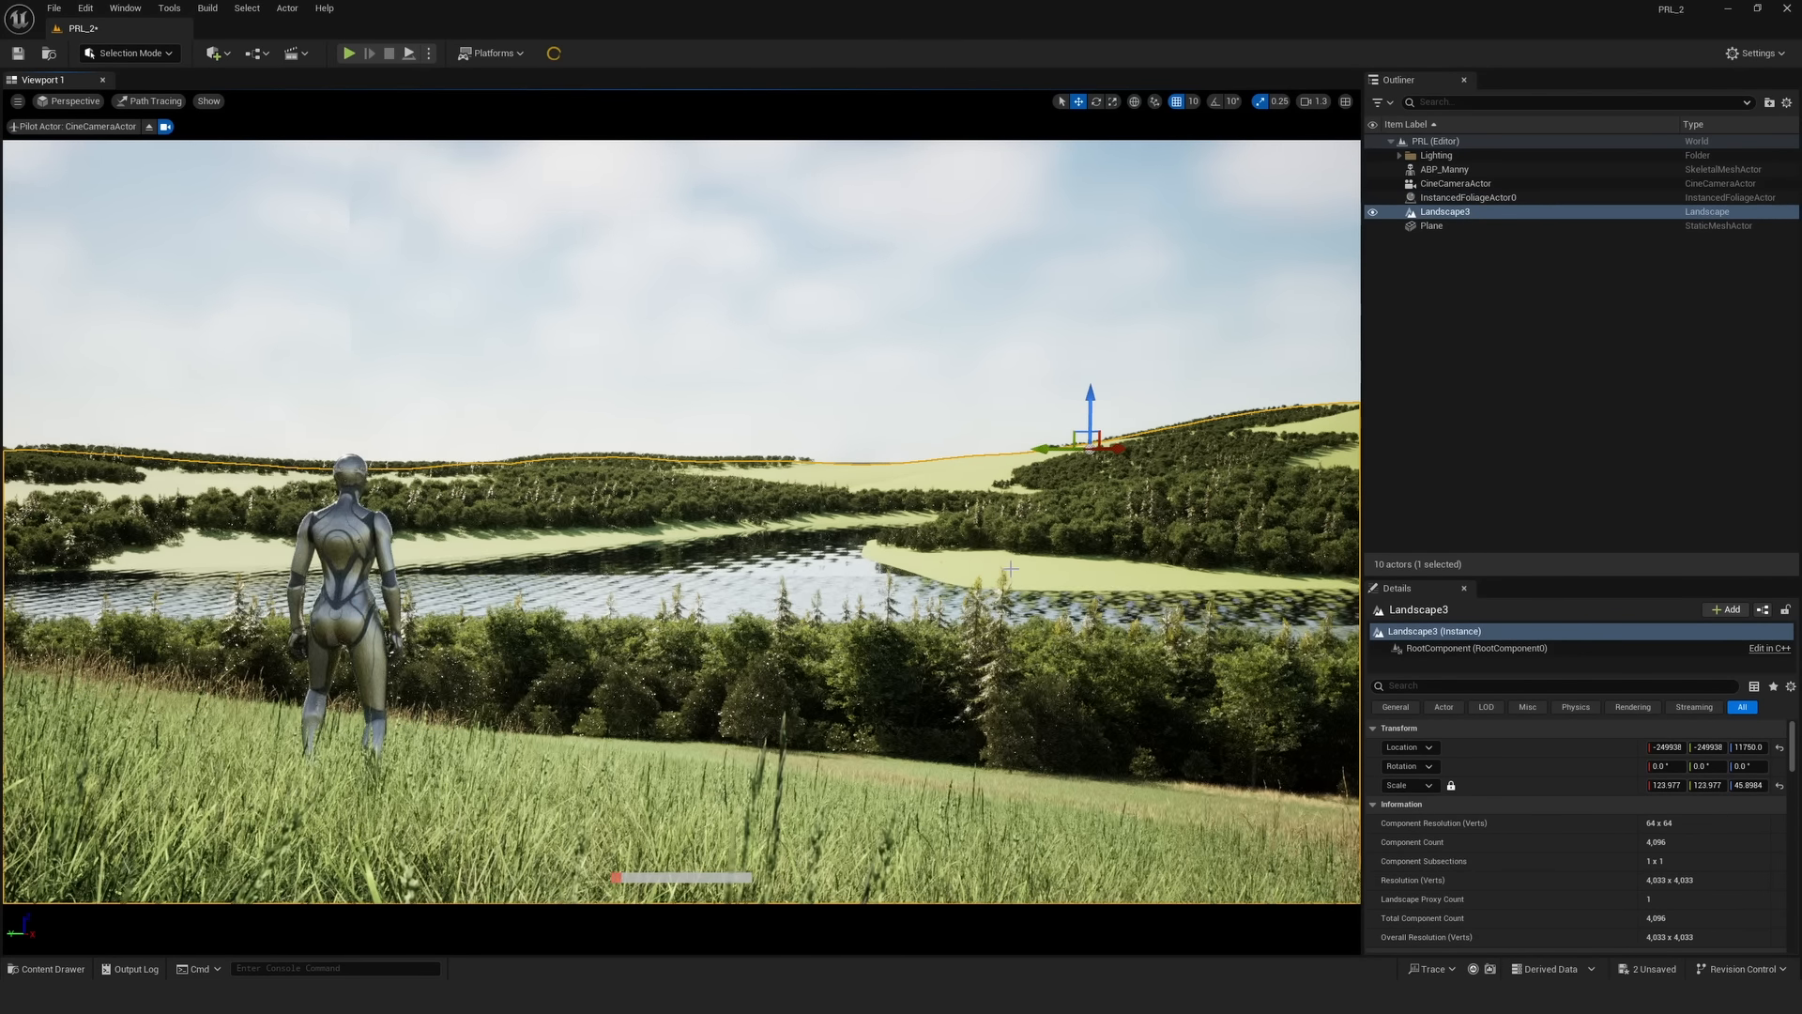
scroll(1603, 779, down, 5)
double_click(1663, 812)
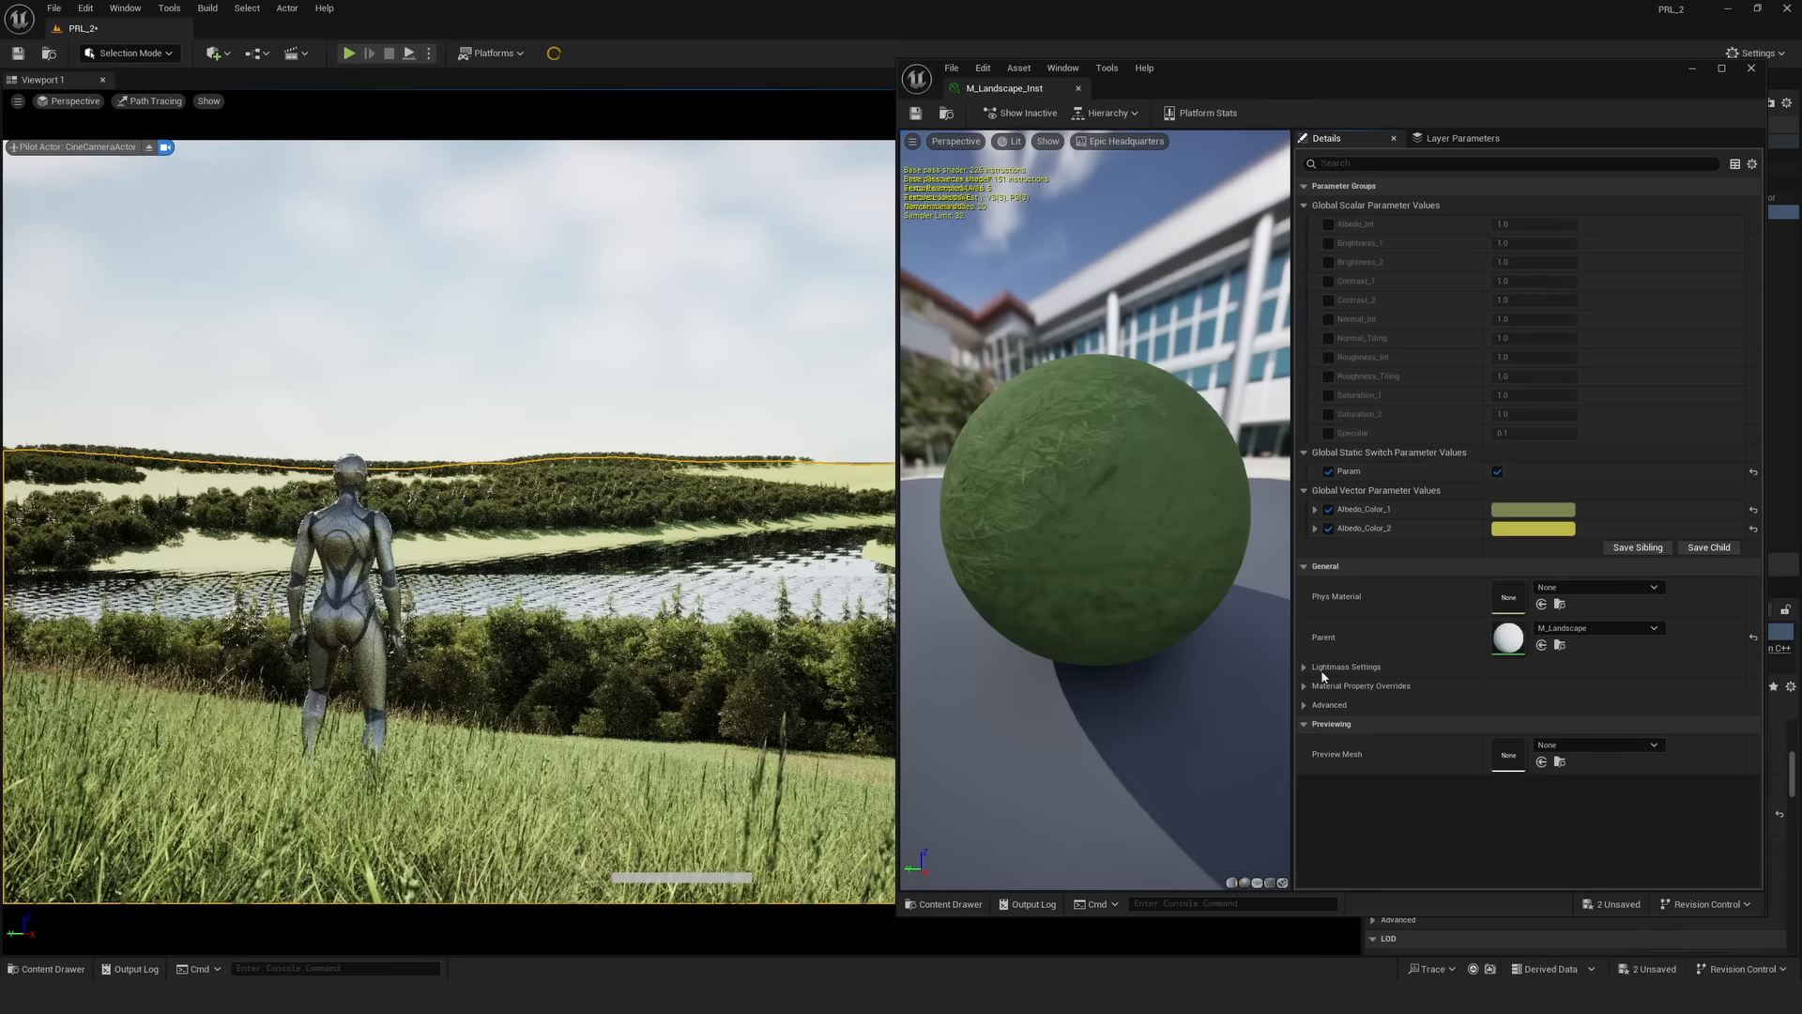
click(141, 100)
click(174, 176)
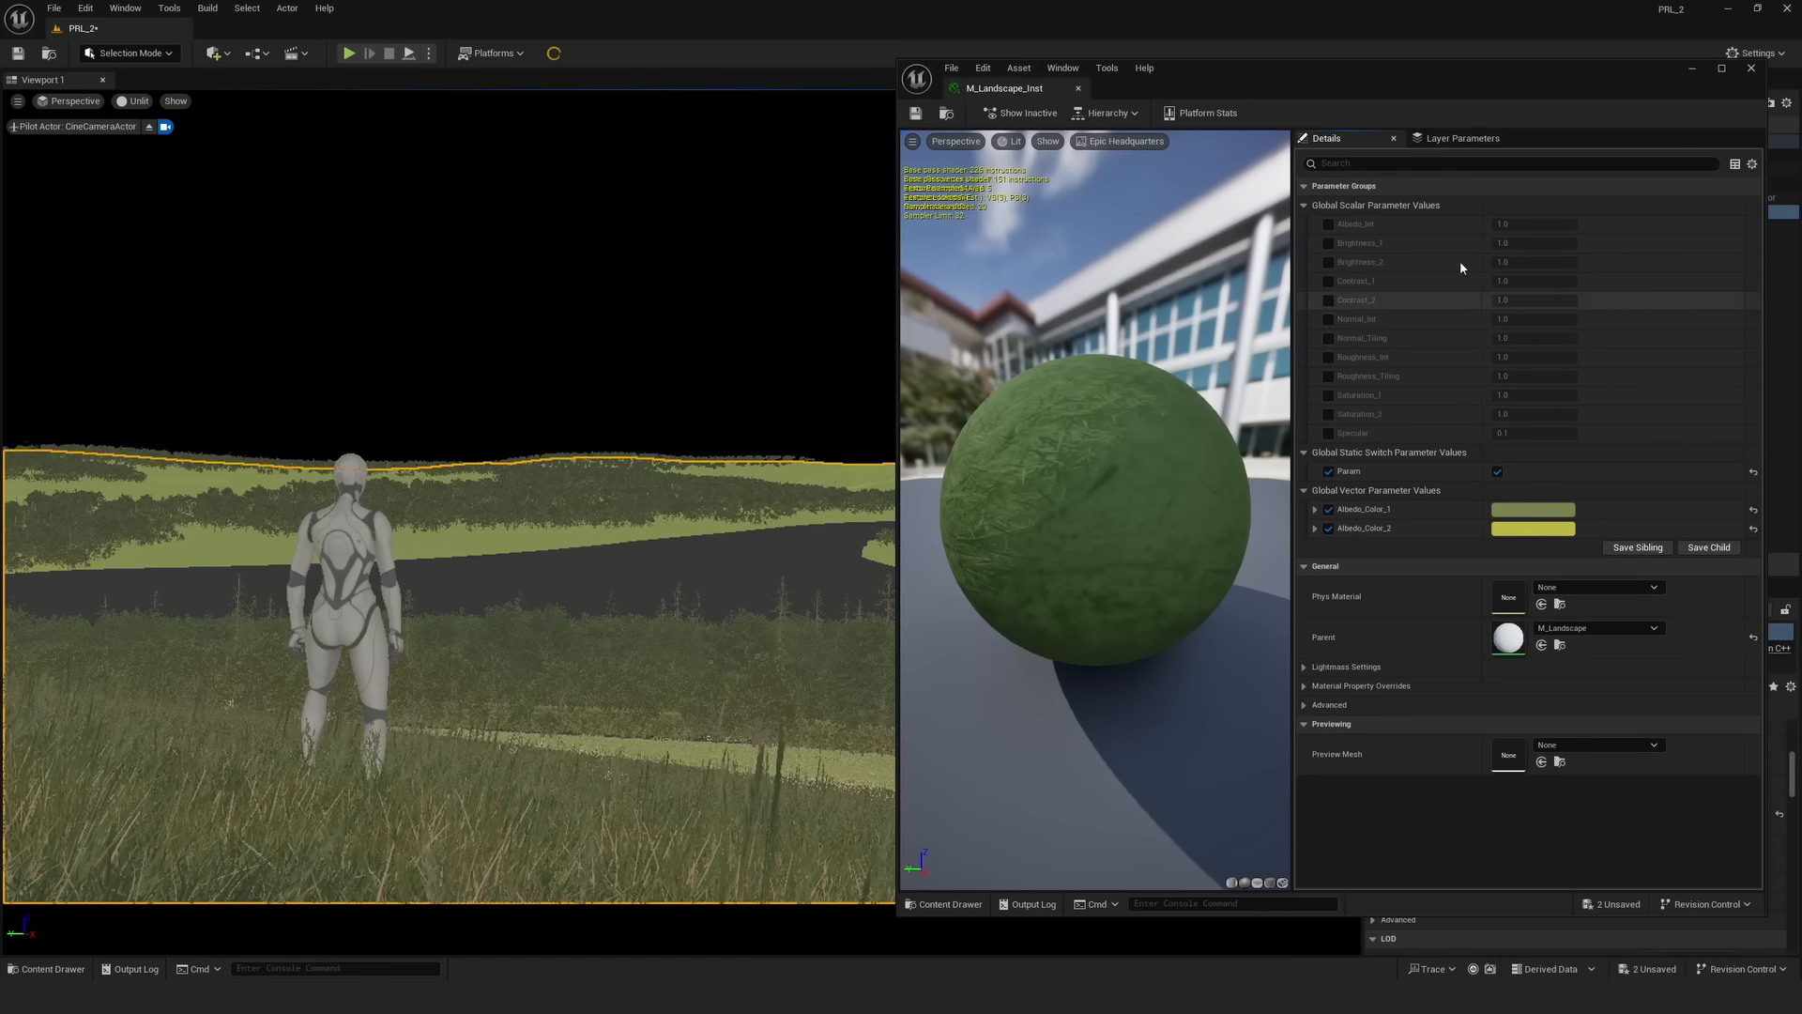
- Enable all twelve global scalar parameter overrides in the M_Landscape_Inst material instance, from Albedo_Int through Specular
click(1328, 224)
click(1328, 243)
click(1328, 261)
click(1328, 281)
click(1328, 299)
click(1328, 319)
click(1328, 338)
click(1328, 357)
click(1328, 375)
click(1328, 394)
click(1328, 414)
click(1328, 433)
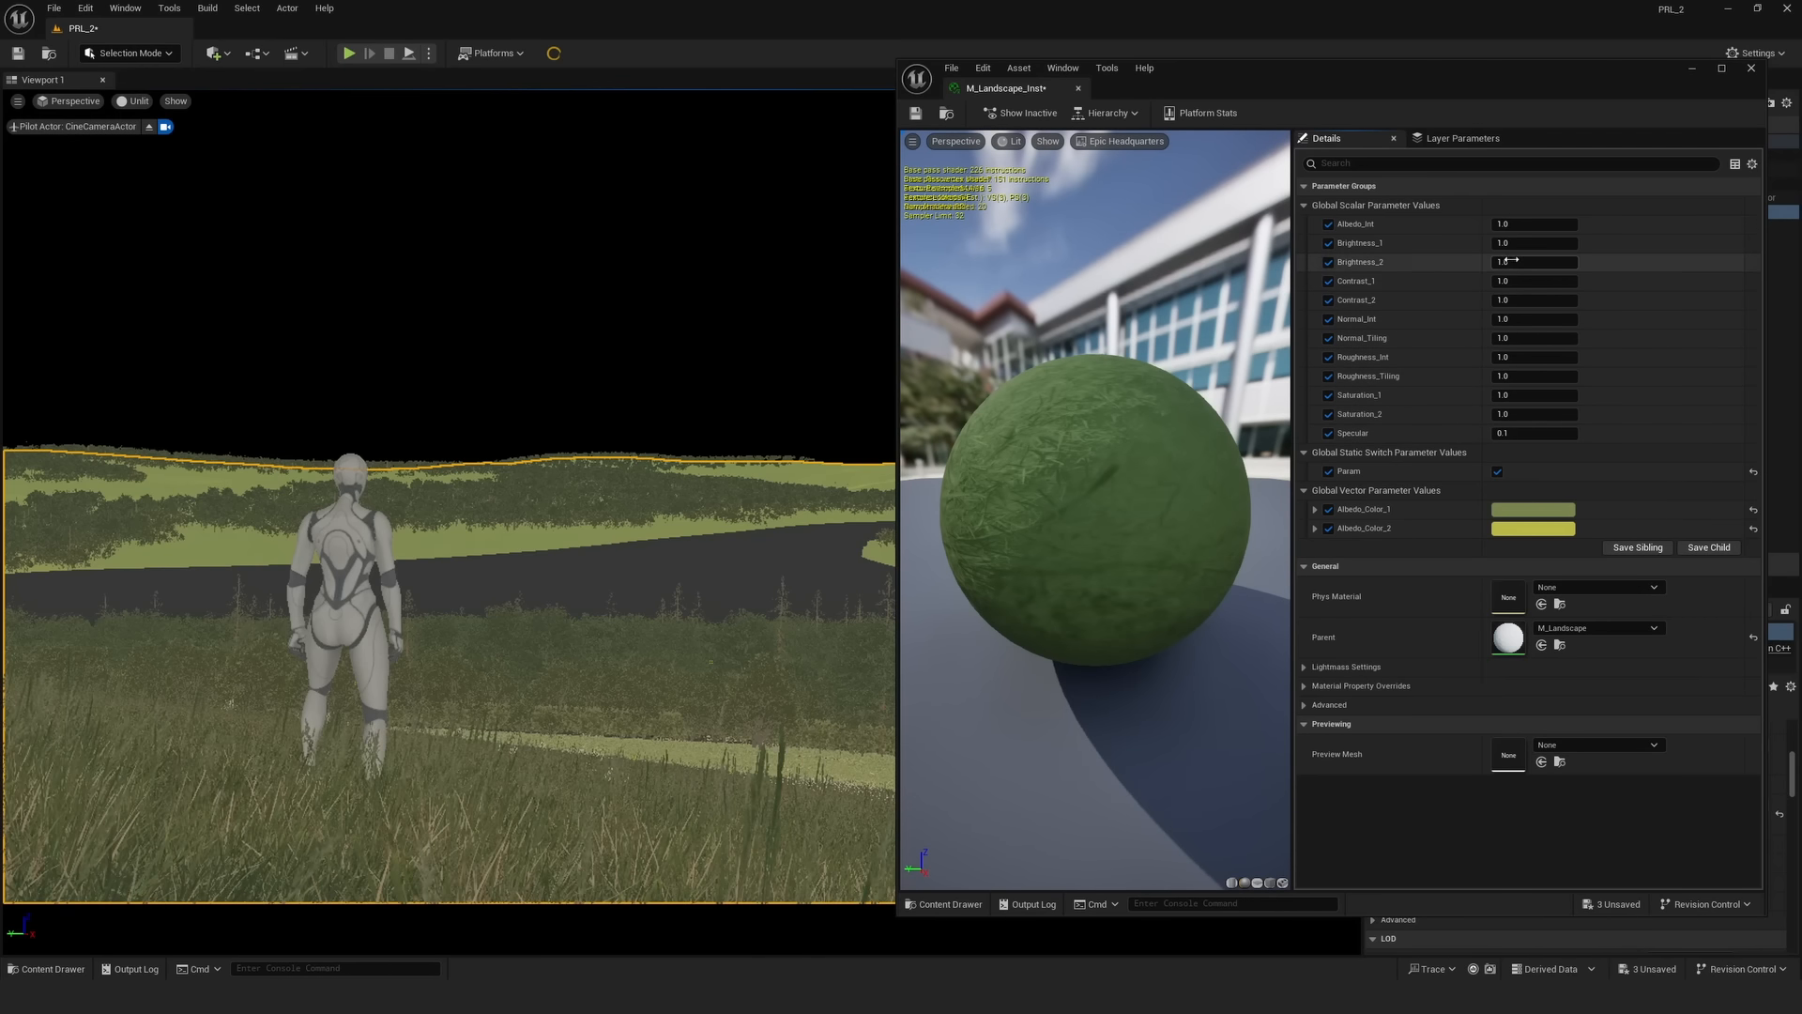
- Set Brightness_1 and Brightness_2 to 0.5 and lower Albedo_Int to about 0.808
mouse_move(1531, 243)
mouse_down()
mouse_move(1562, 243)
mouse_move(1506, 243)
mouse_move(1518, 261)
mouse_move(1502, 263)
mouse_up()
click(1533, 242)
text(0.5)
key(Return)
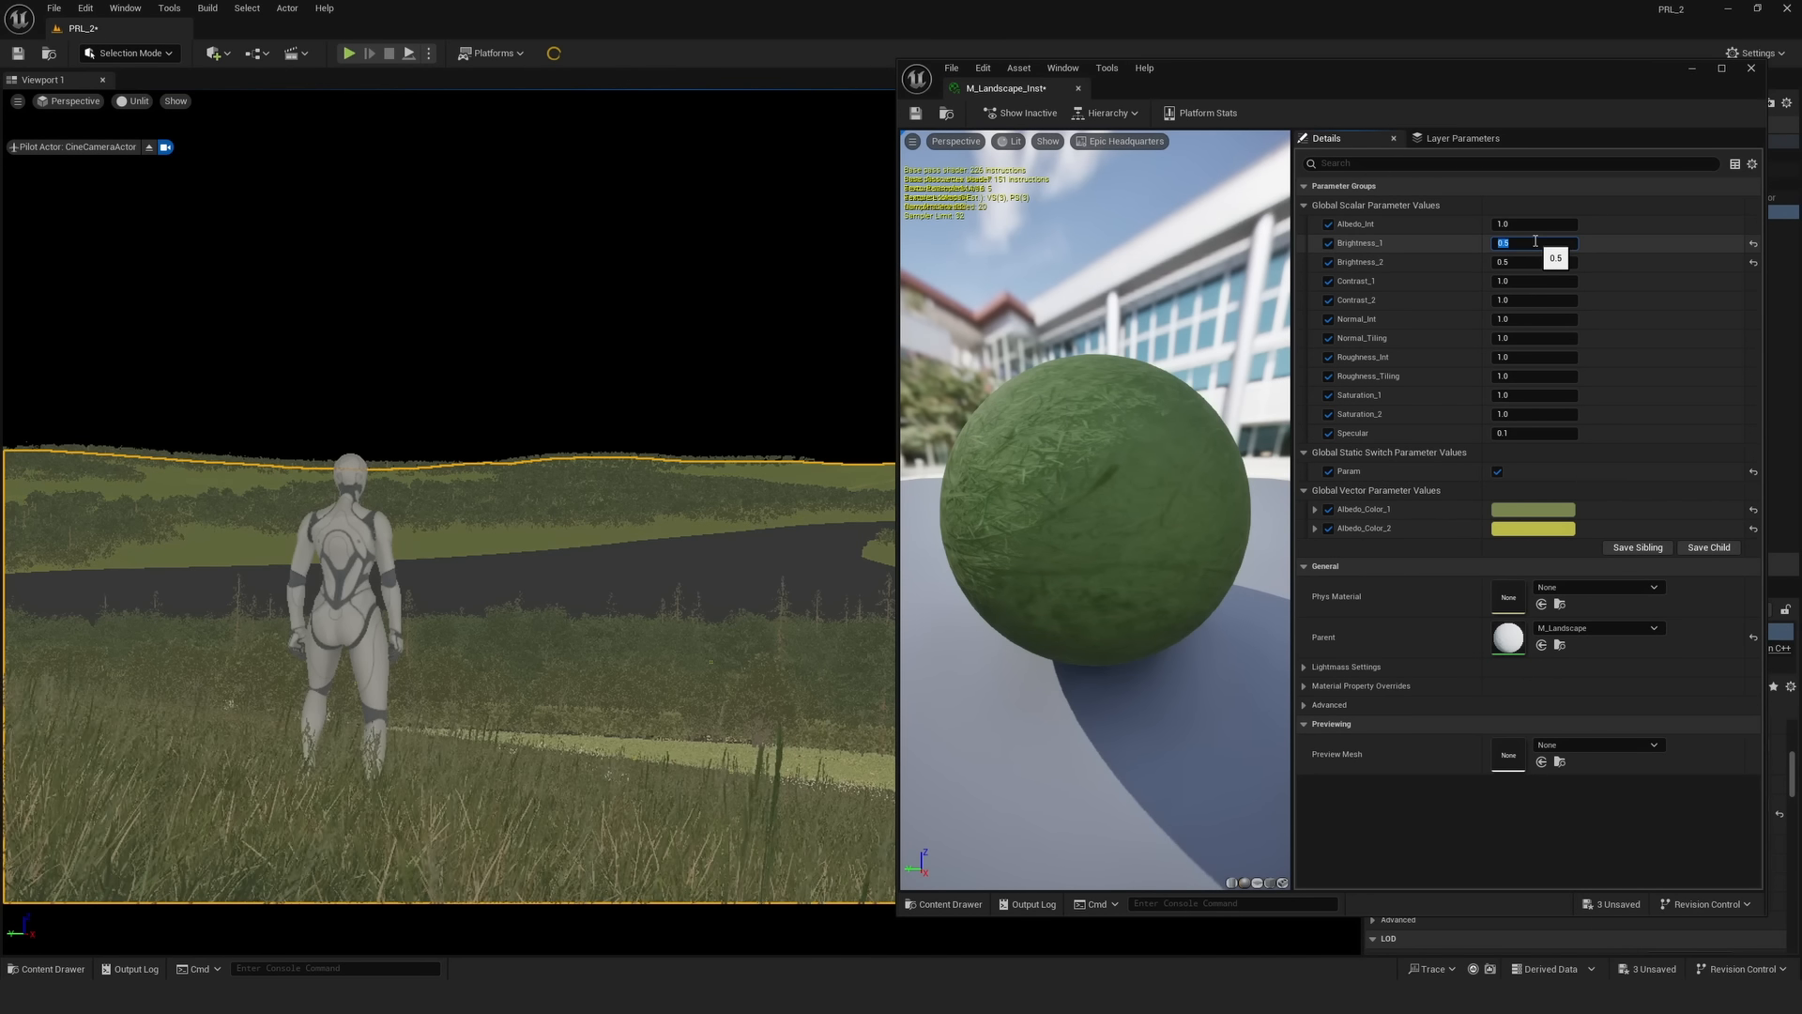
drag(1539, 224, 1519, 224)
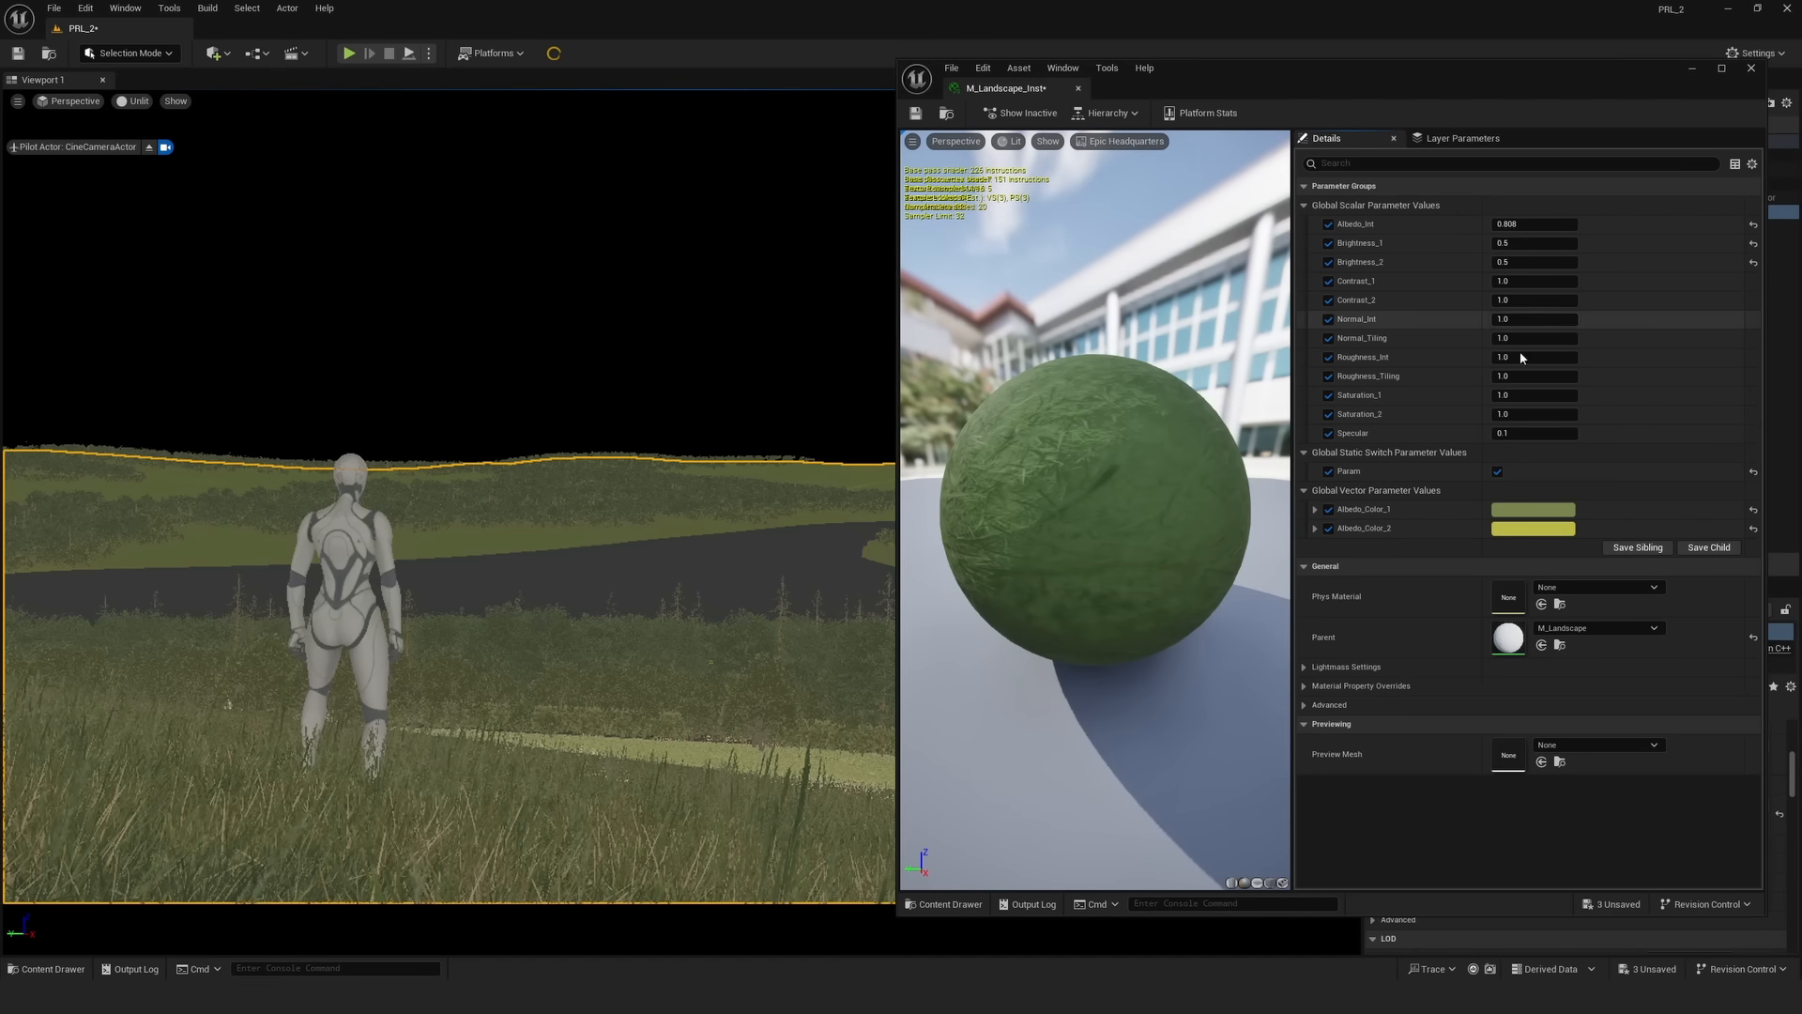
- Desaturate Albedo_Color_1 to about R 0.277, G 0.292, B 0.166 and mute Albedo_Color_2 to a paler yellow
click(1513, 510)
drag(1375, 638, 1326, 661)
double_click(1541, 510)
click(1546, 603)
mouse_move(1330, 771)
mouse_down()
mouse_move(1352, 741)
mouse_move(1314, 749)
mouse_move(1336, 755)
mouse_up()
key(Escape)
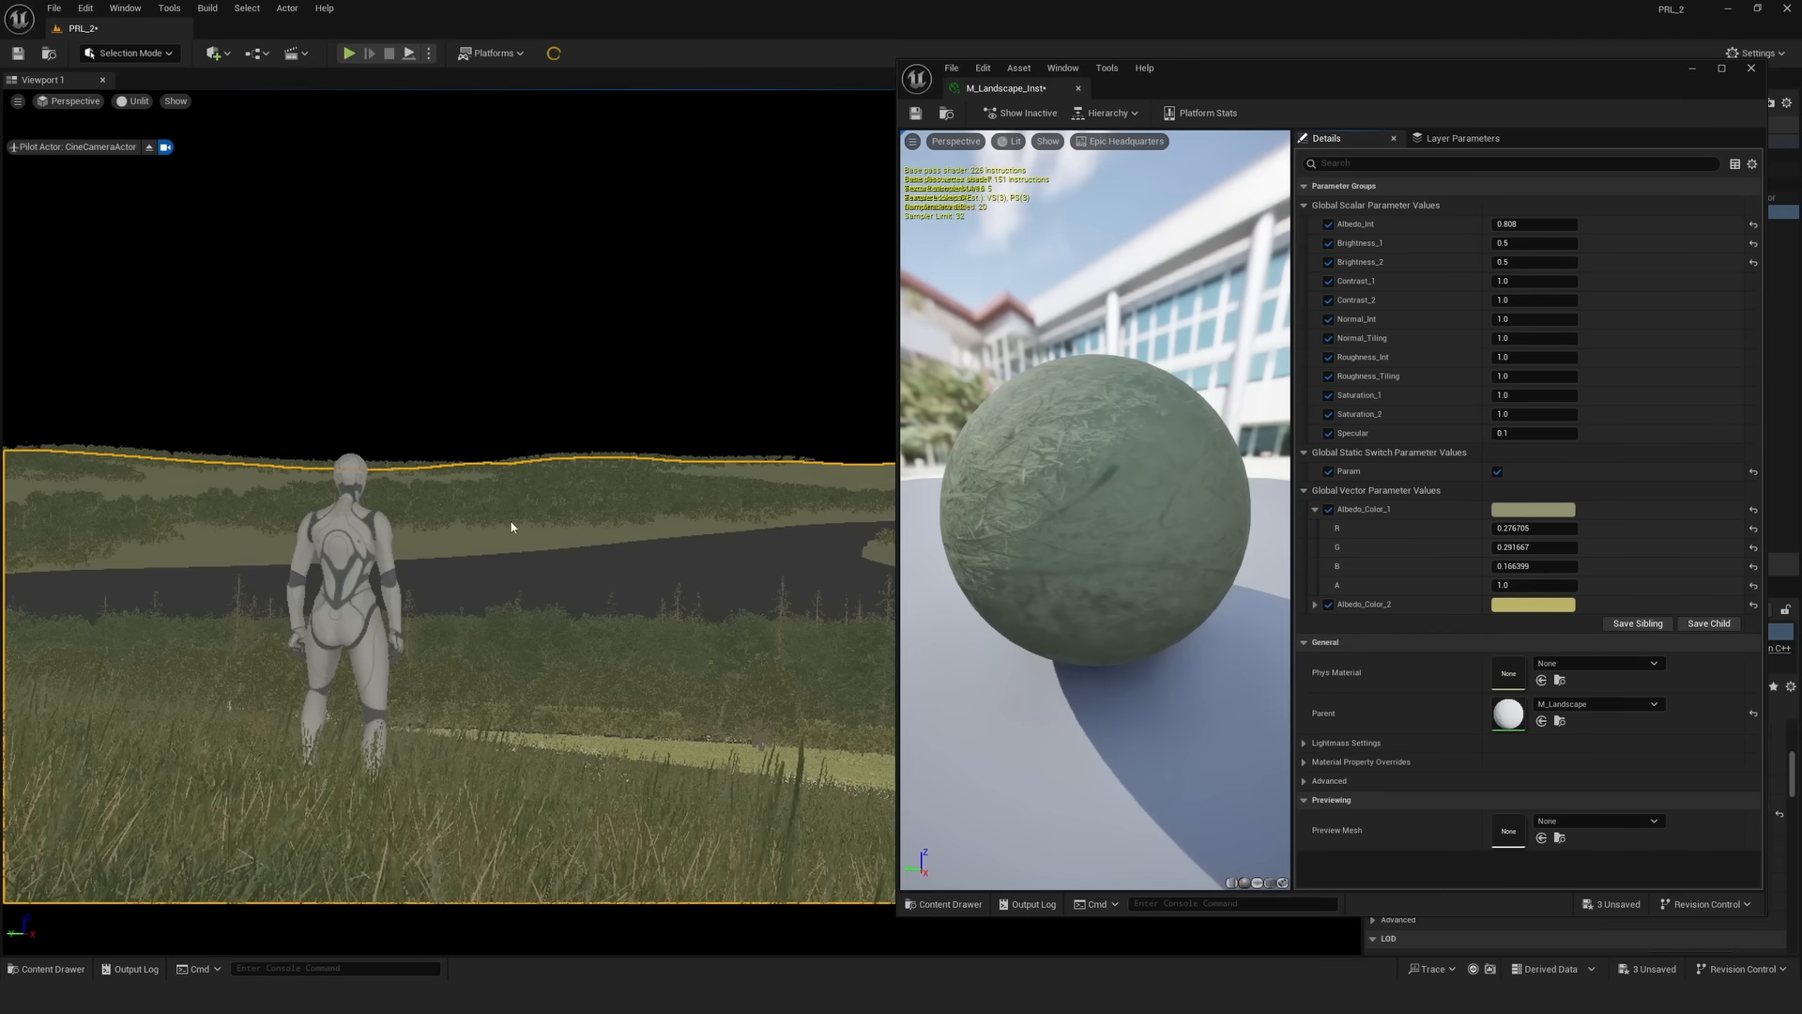
- Switch the level viewport to Path Tracing and move the material editor aside to uncover the render
click(134, 100)
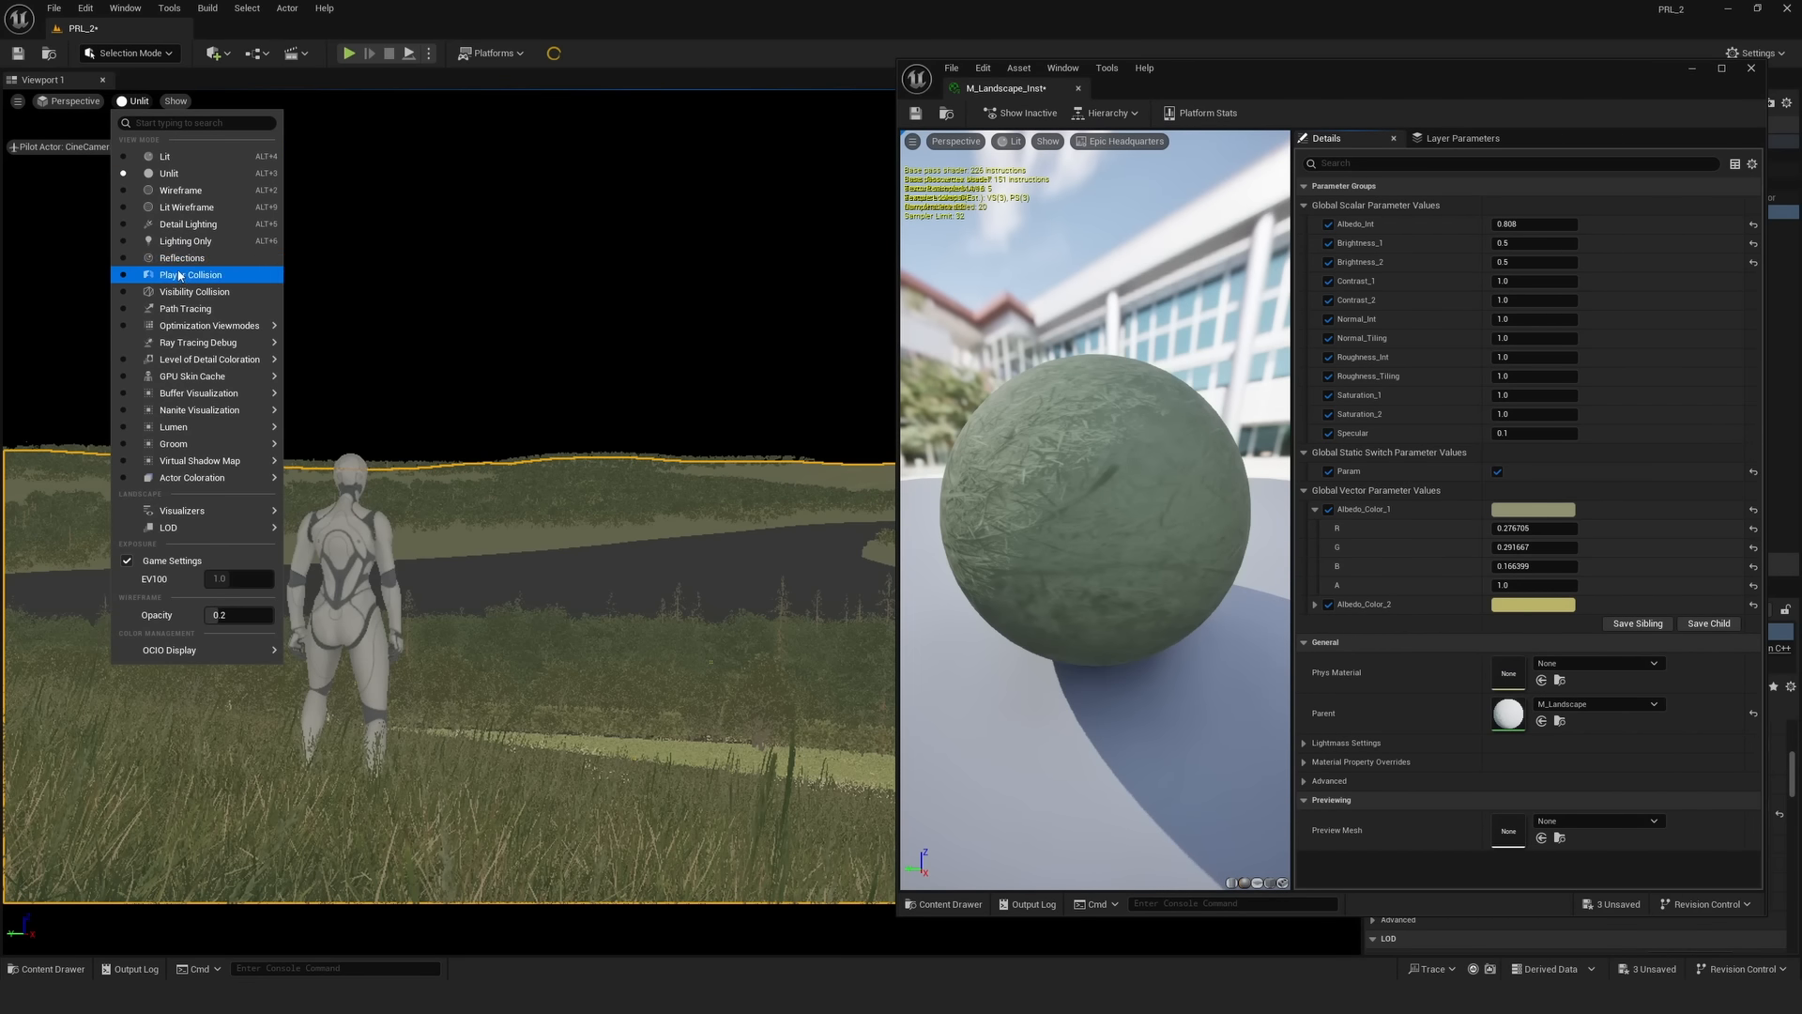
click(187, 307)
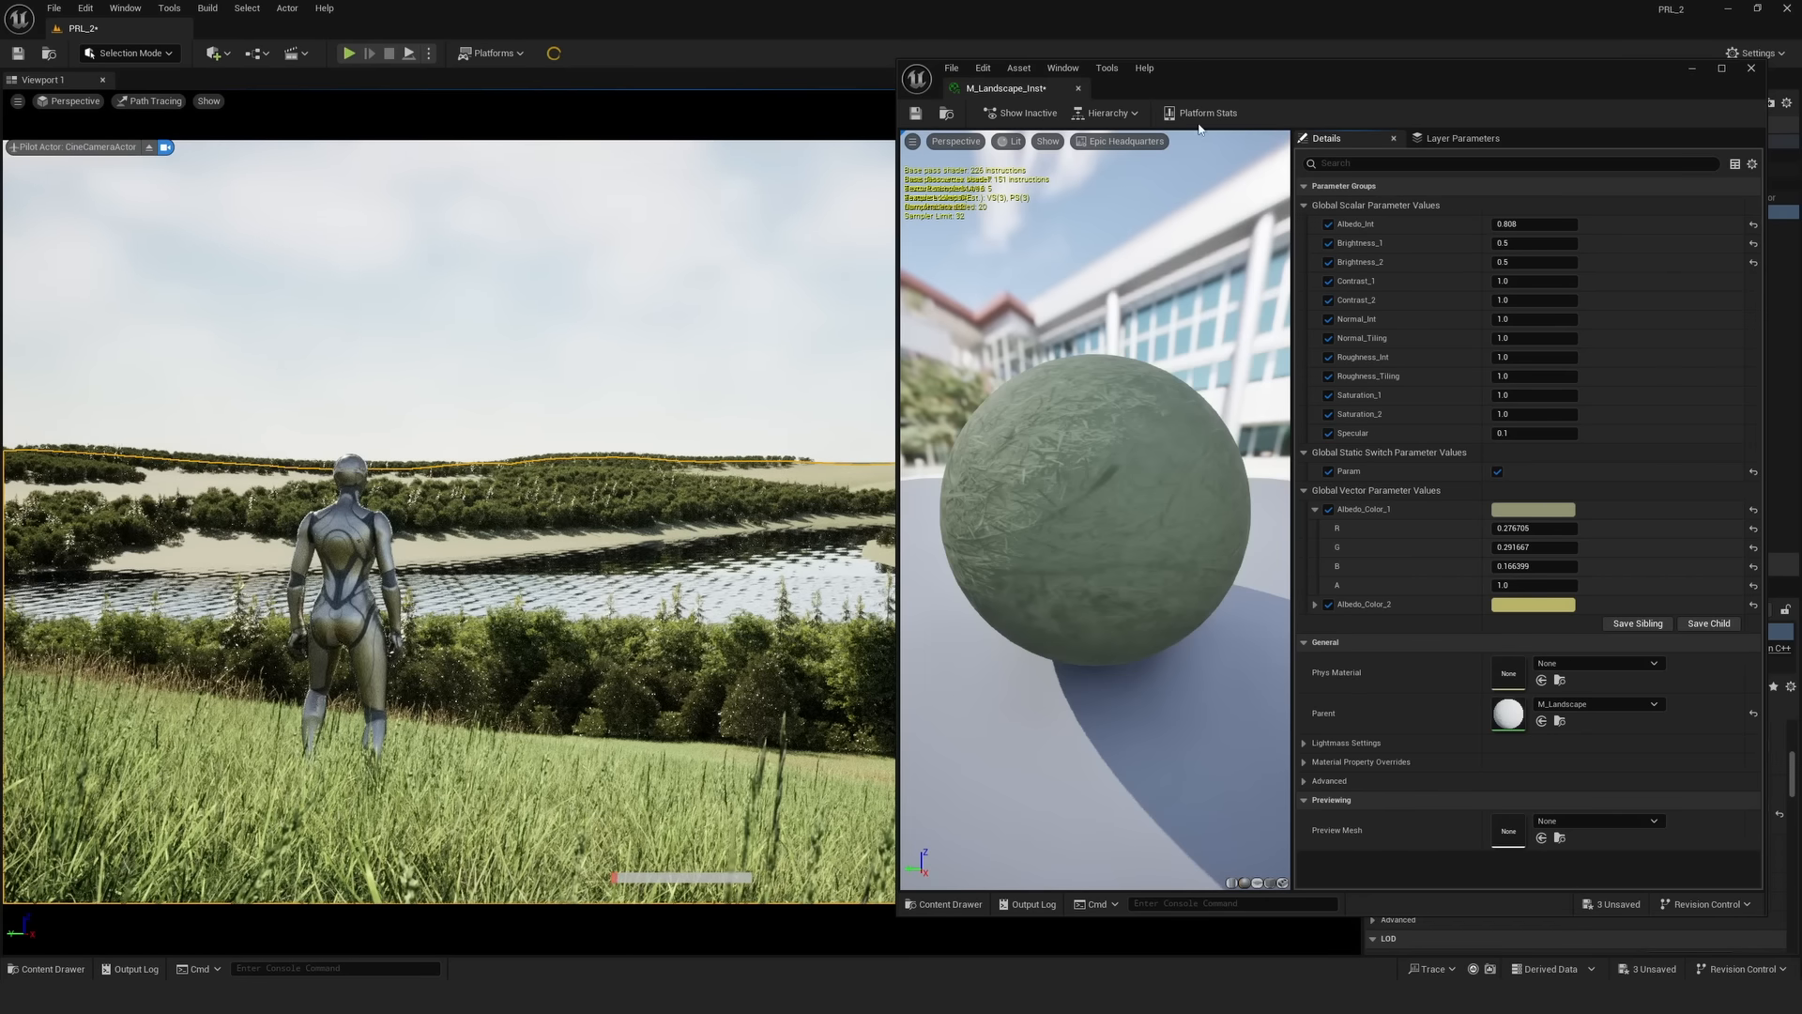
drag(1301, 89, 1367, 341)
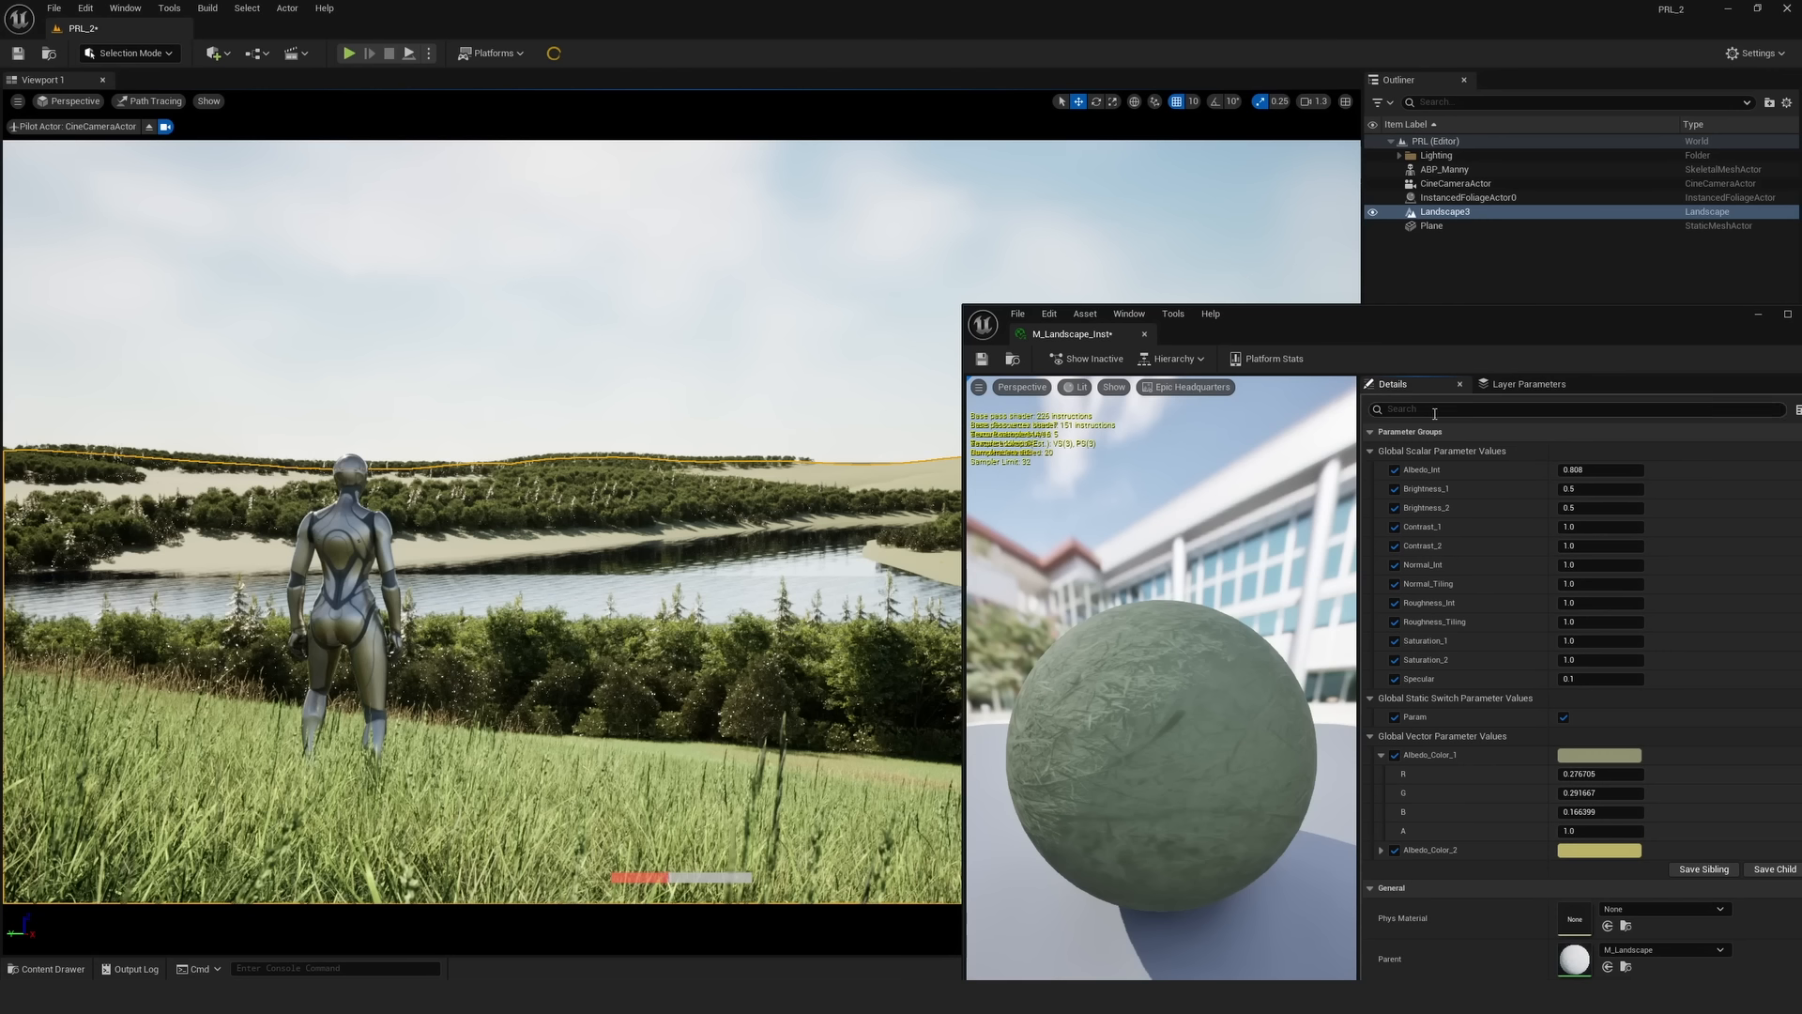
- Set the landscape material's Normal_Tiling to 0.005 and move the material editor clear of the viewport
click(1614, 583)
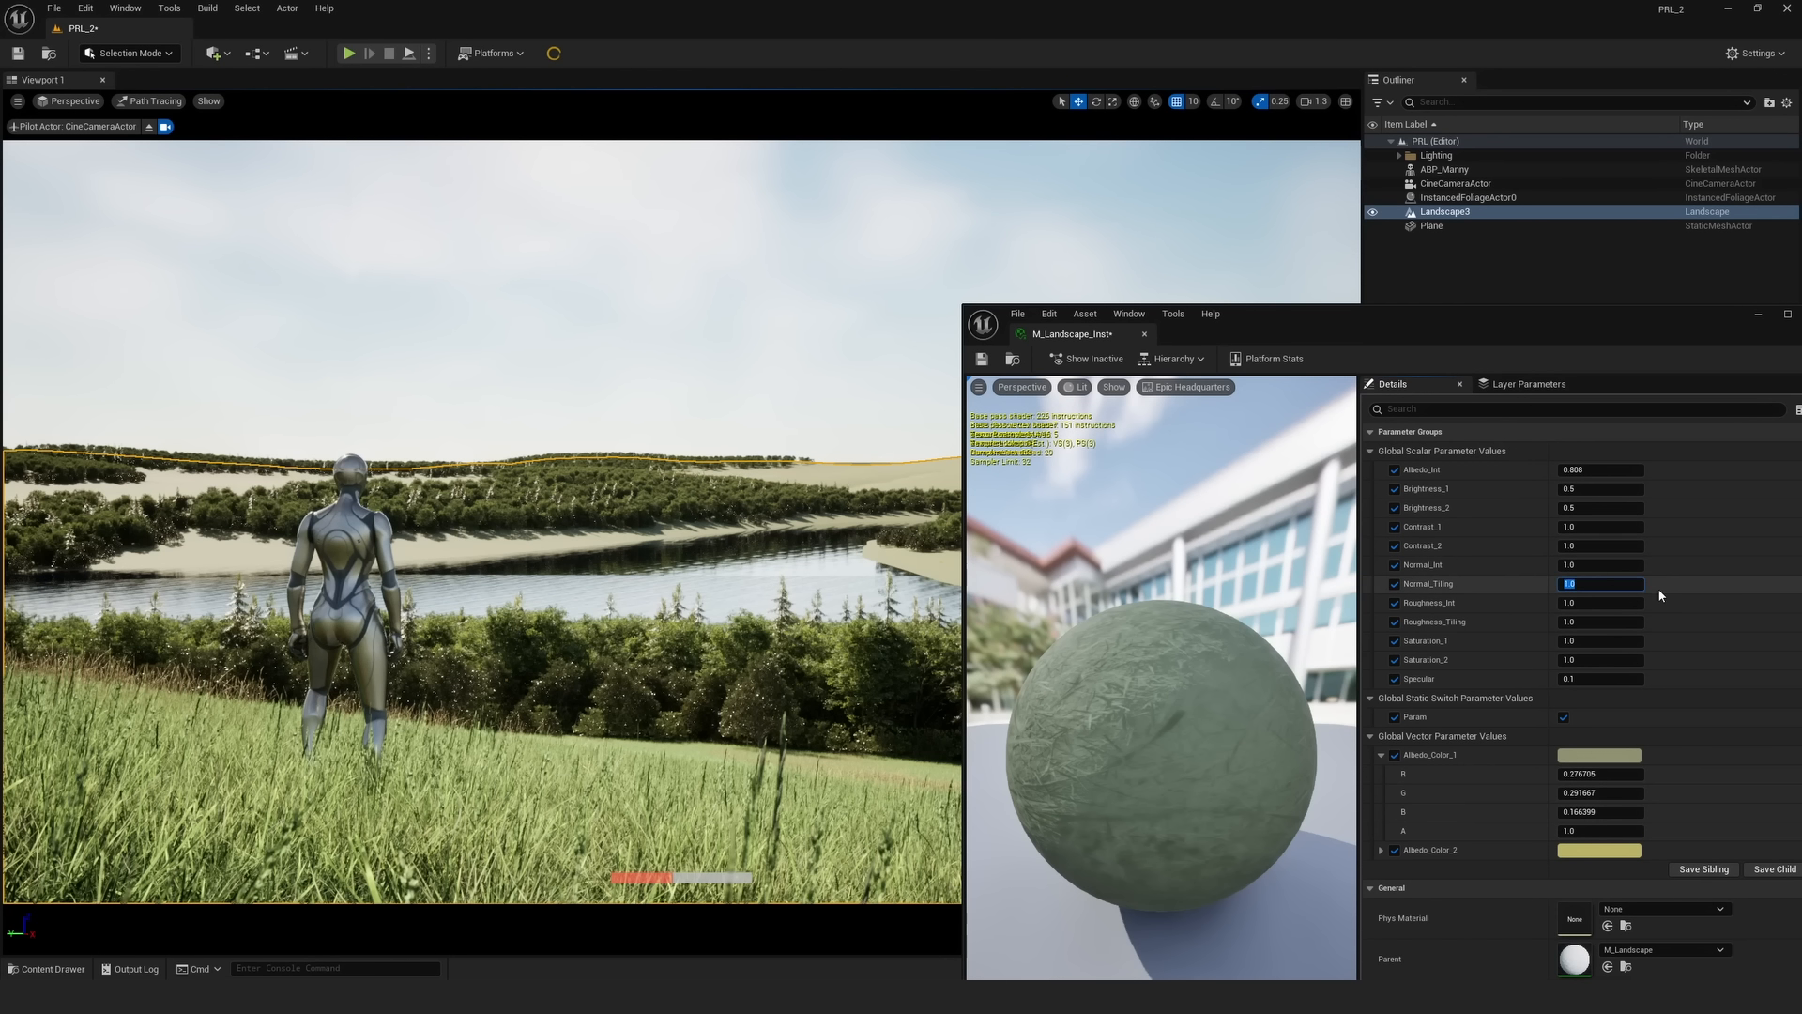
text(.005)
key(Return)
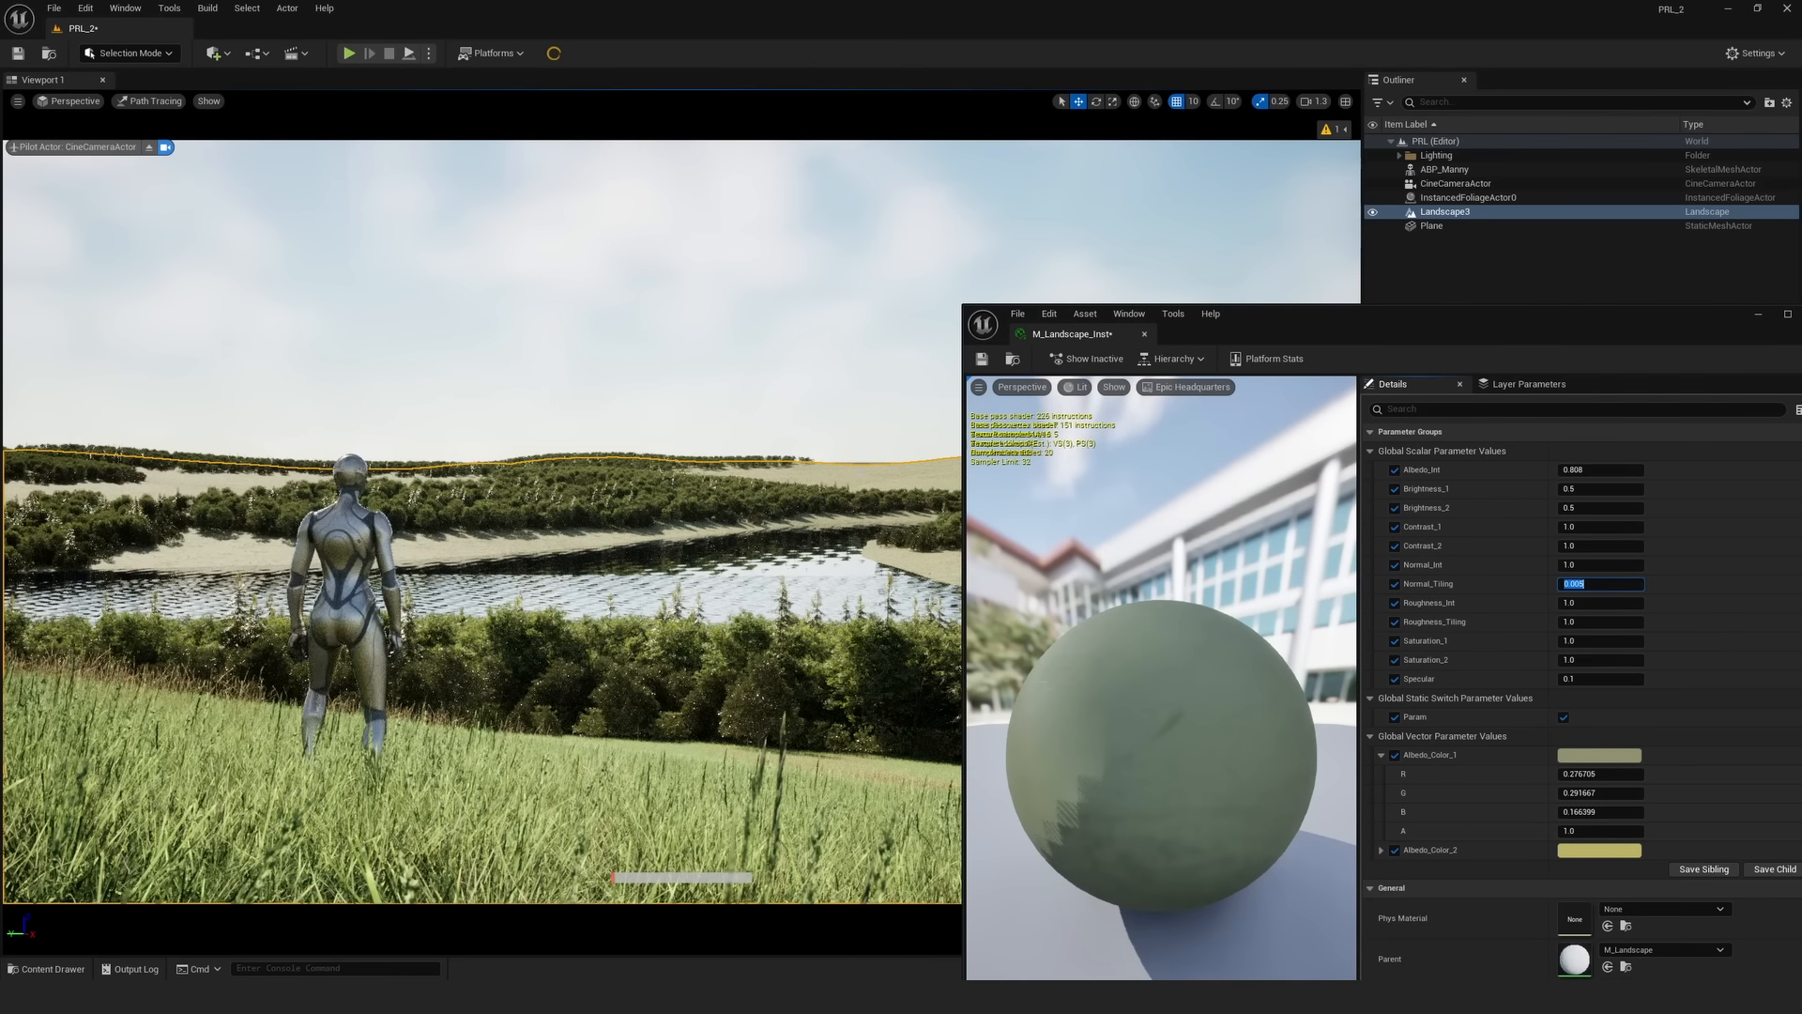
drag(1244, 320, 1554, 323)
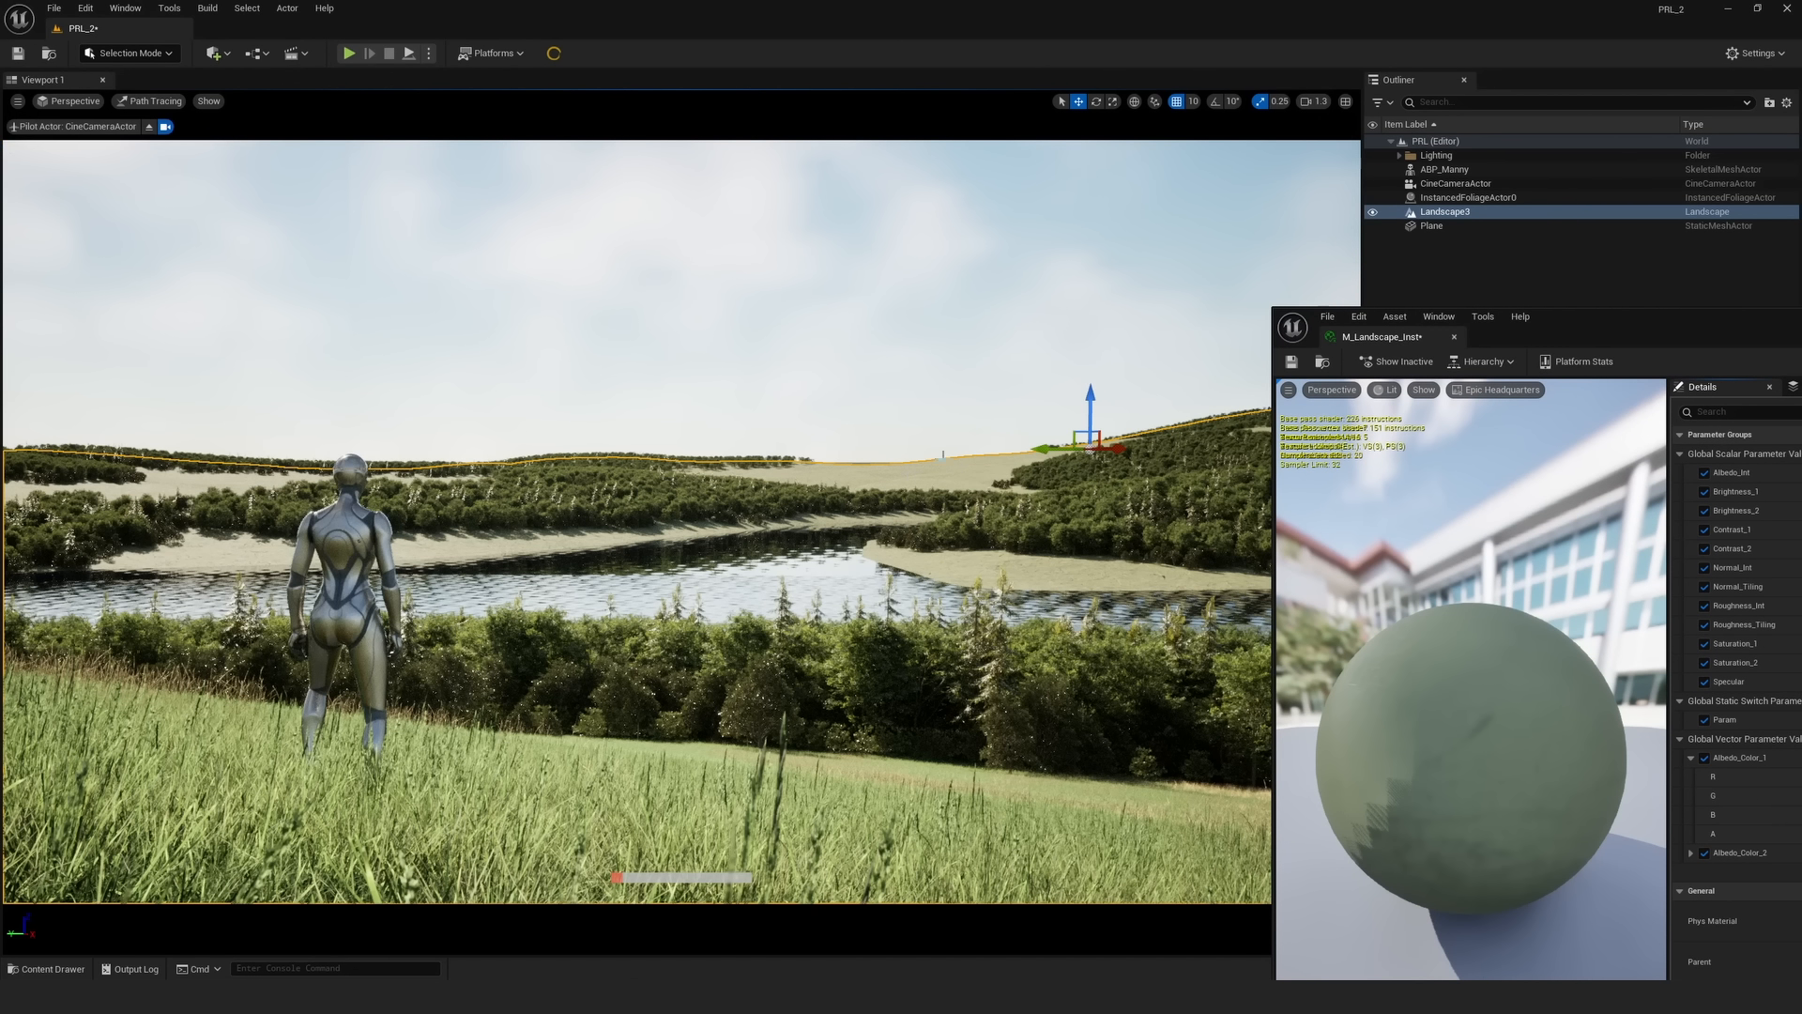
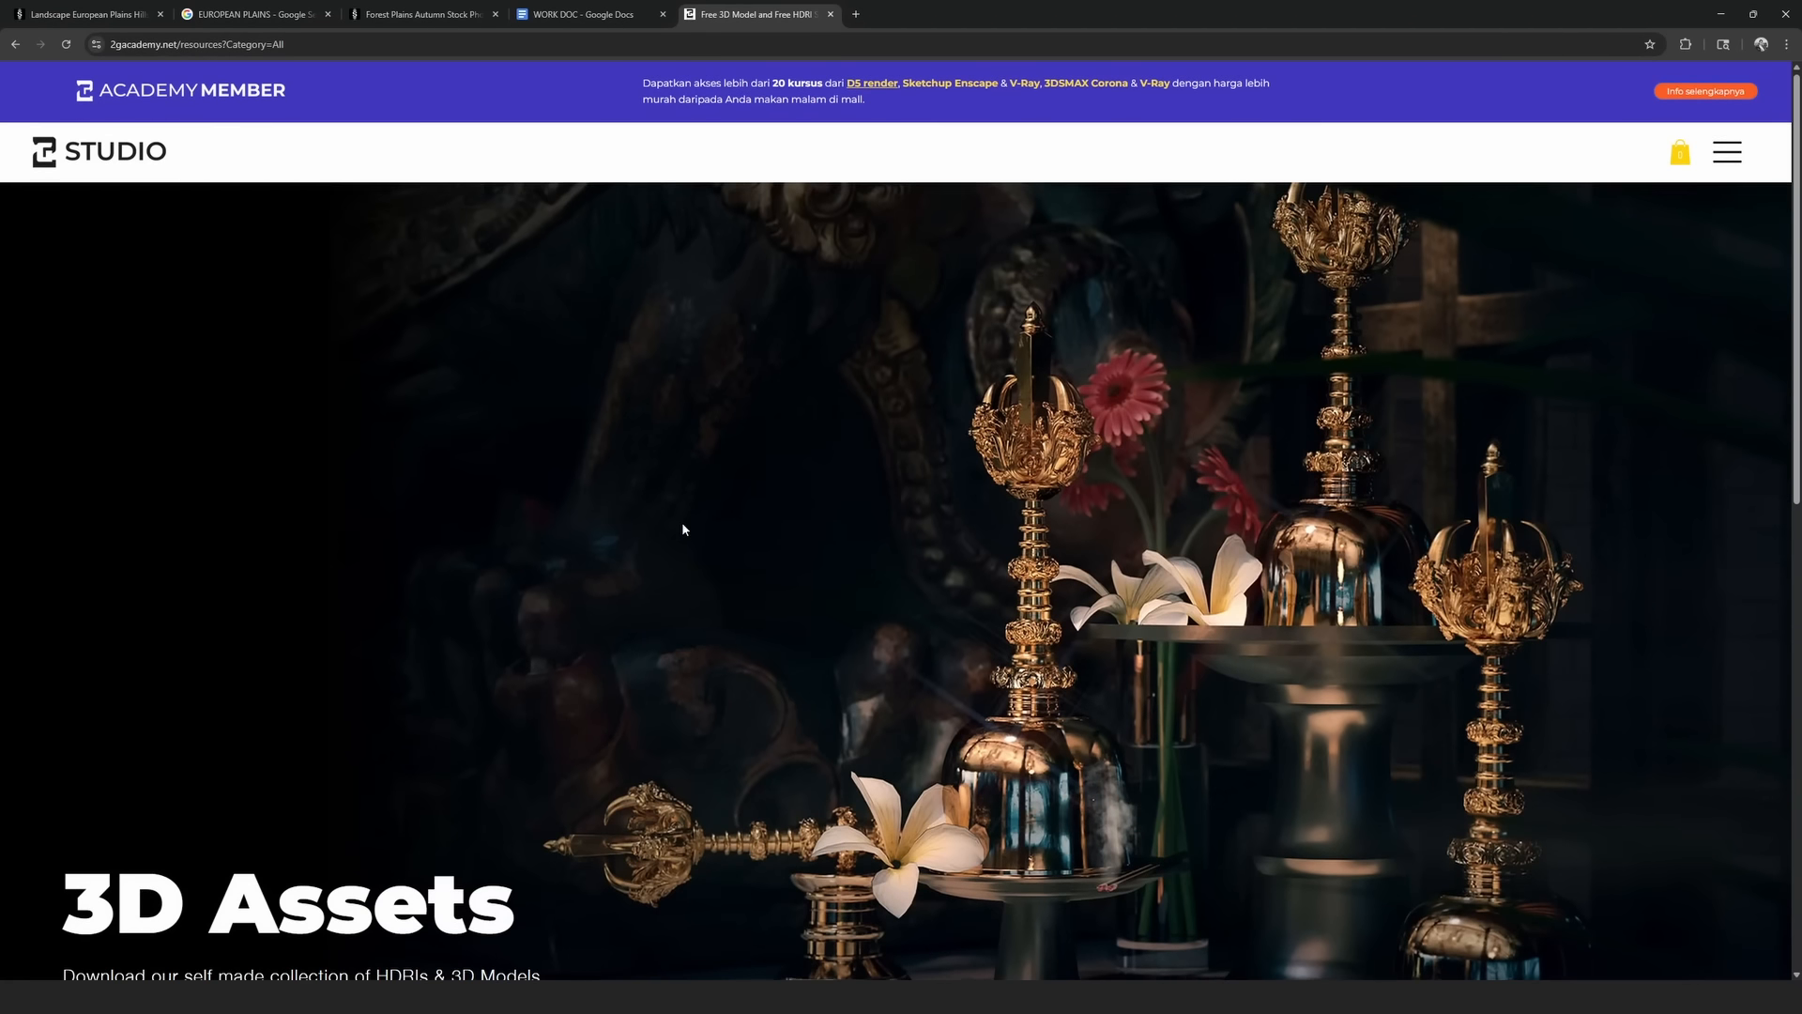
- Filter the 2G Academy 3D assets in the browser by HDRI and open the HDRI SKY STCL 008 product
scroll(682, 521, down, 9)
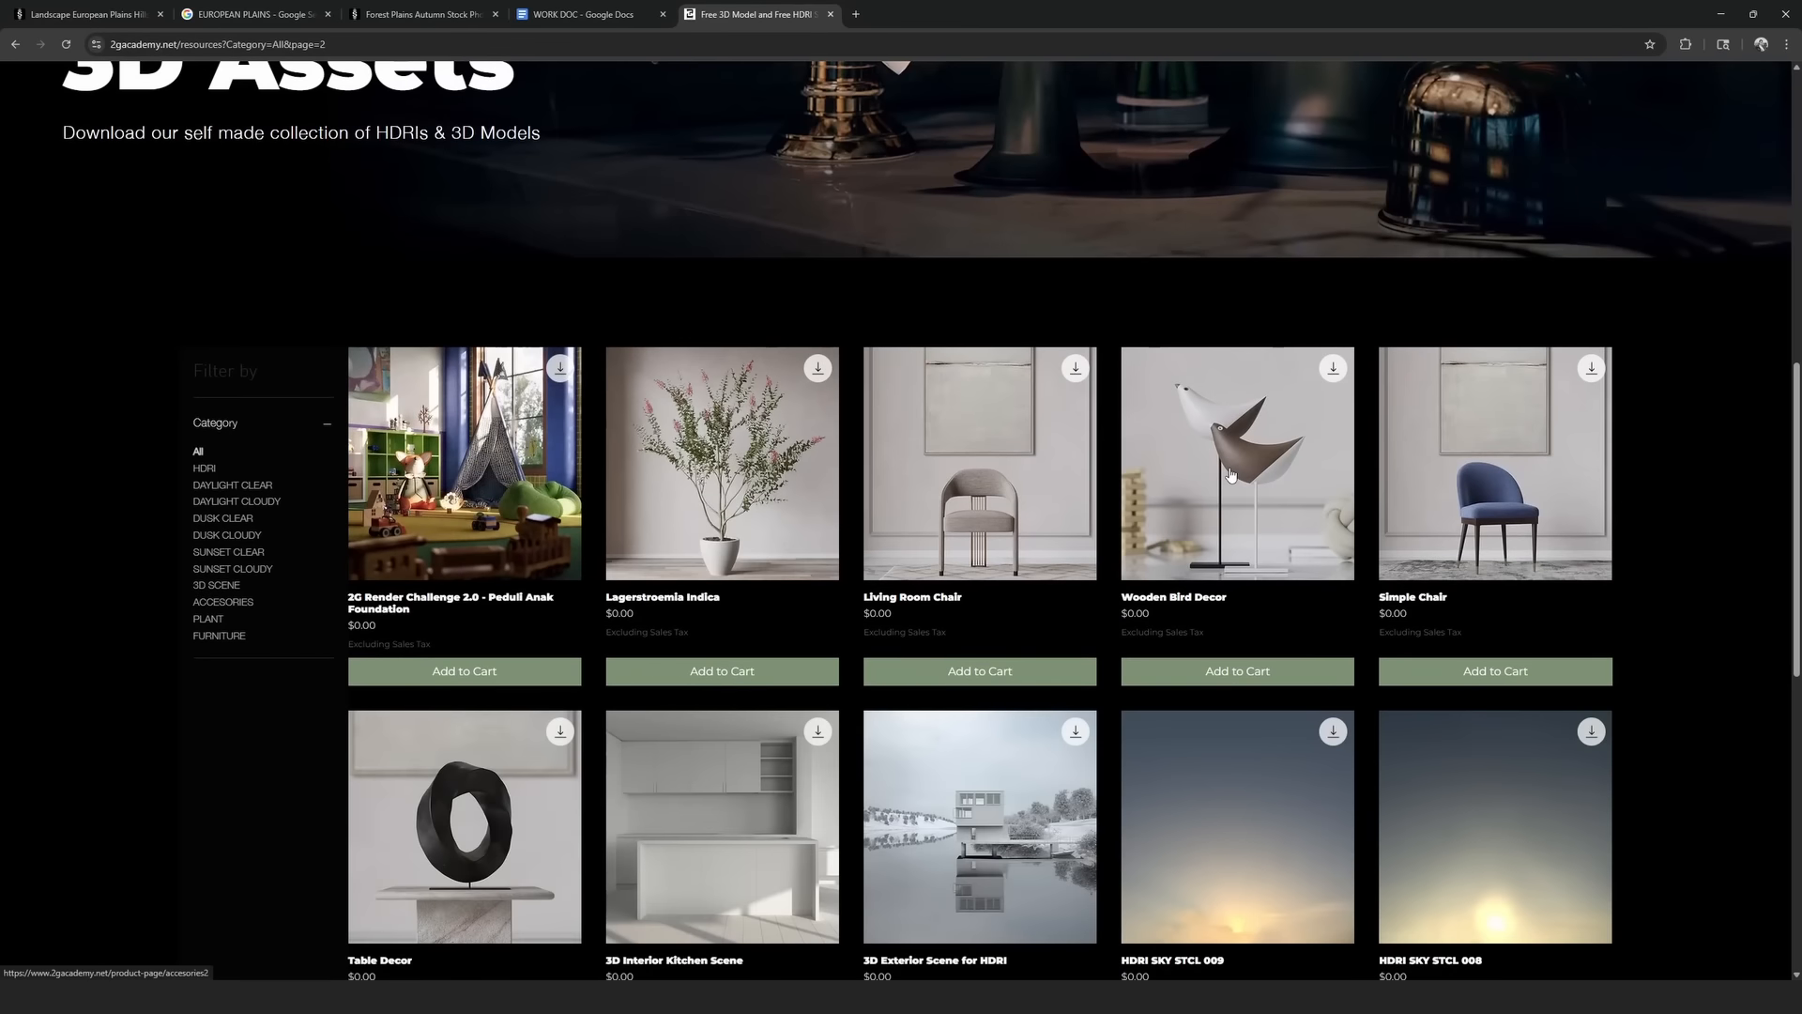
click(212, 470)
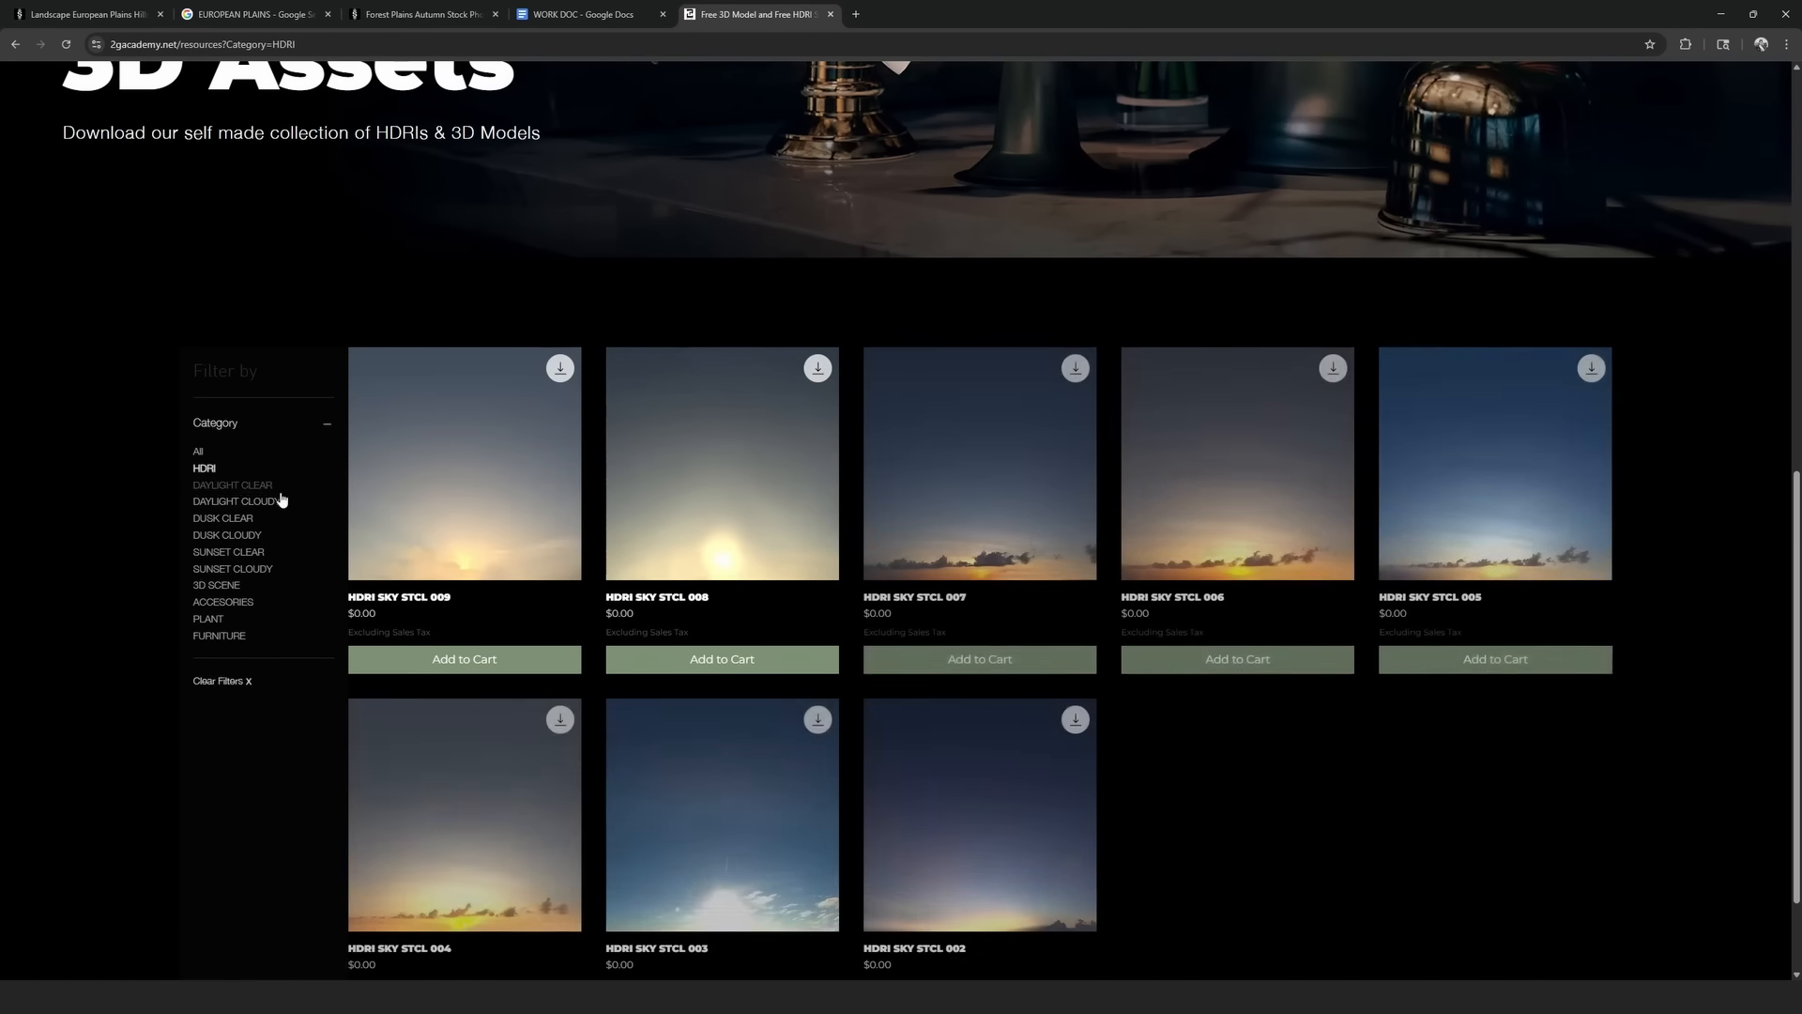
scroll(657, 469, down, 1)
click(779, 413)
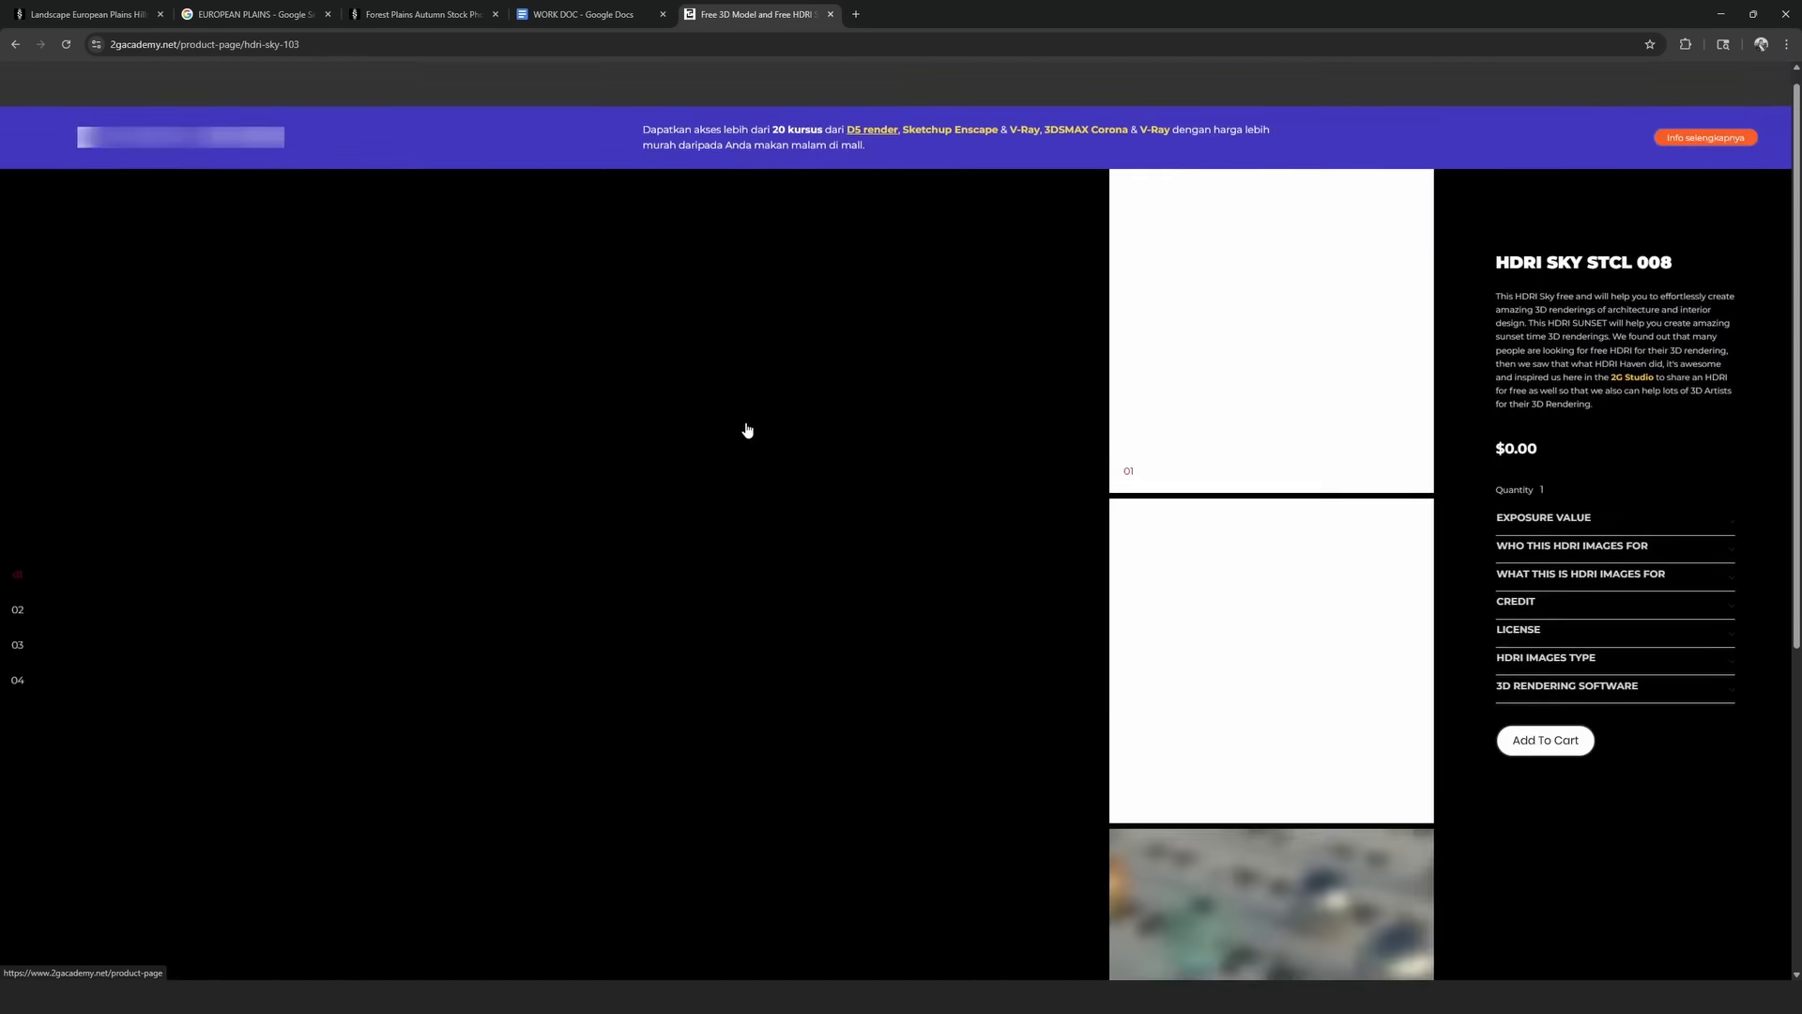
- Examine the HDRI SKY STCL 008 previews and the HDRI sky catalogue, and switch back to Unreal Editor
scroll(709, 630, down, 4)
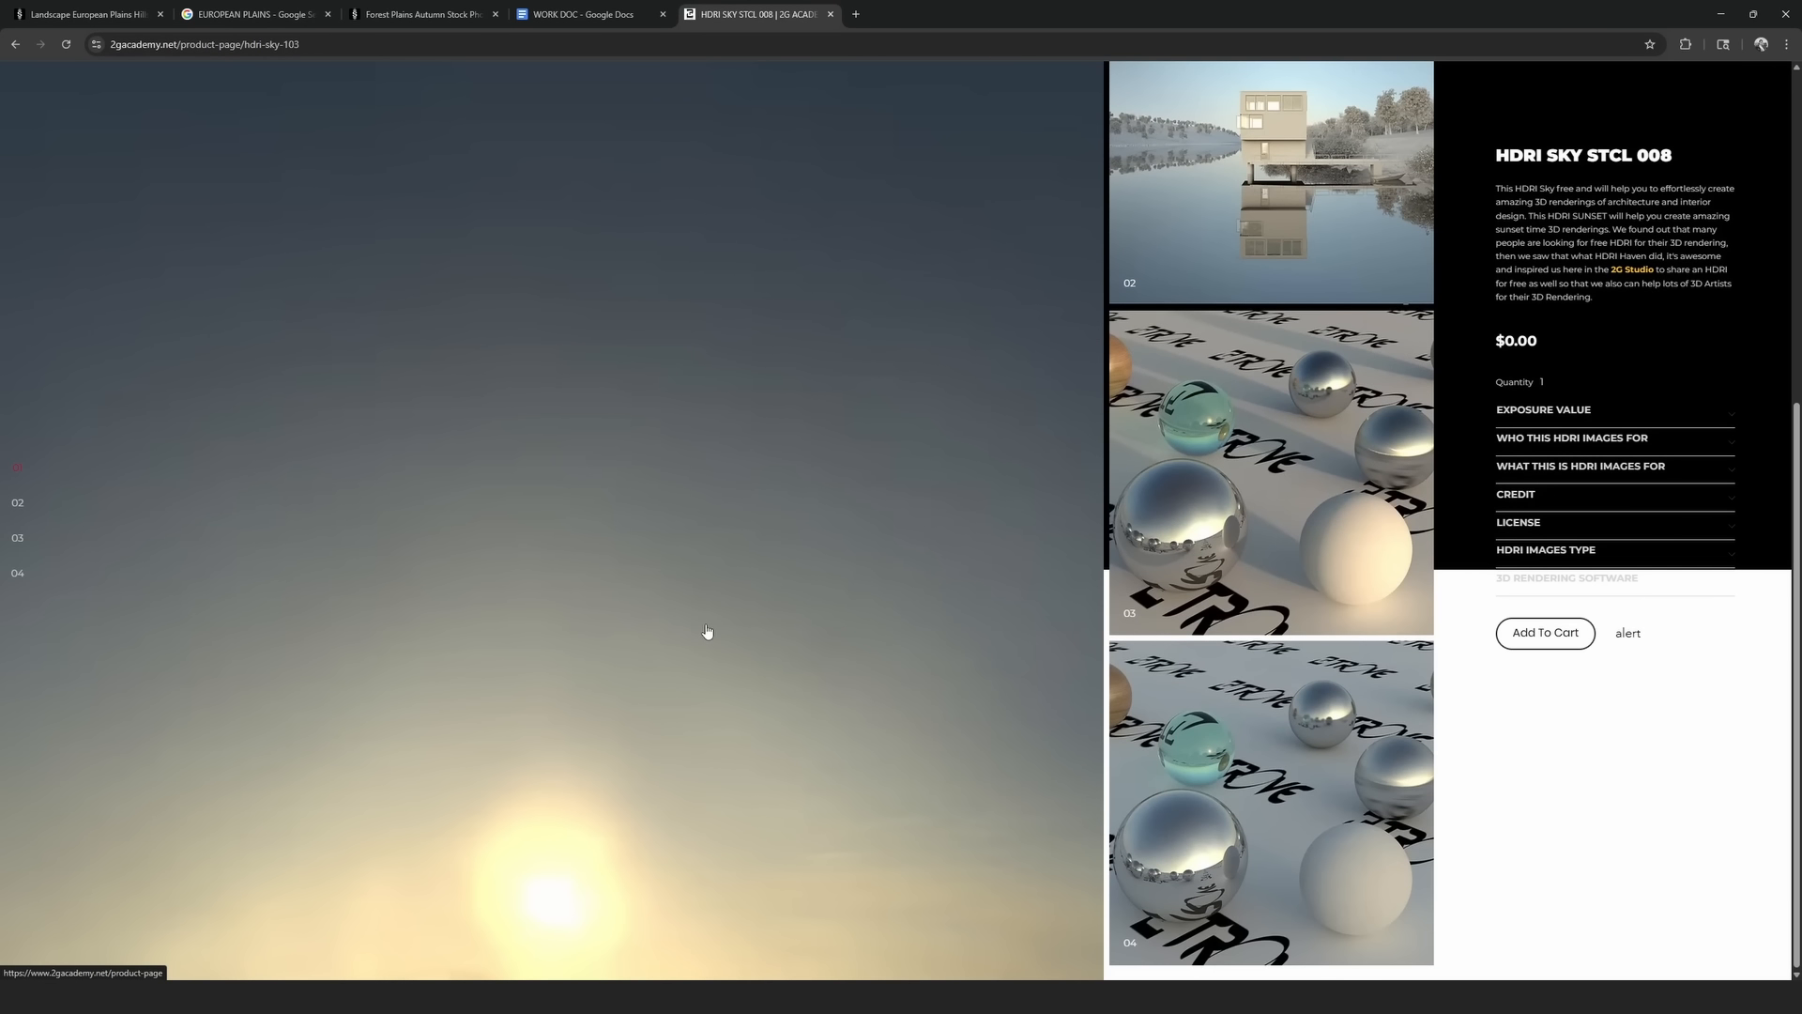
scroll(707, 631, up, 5)
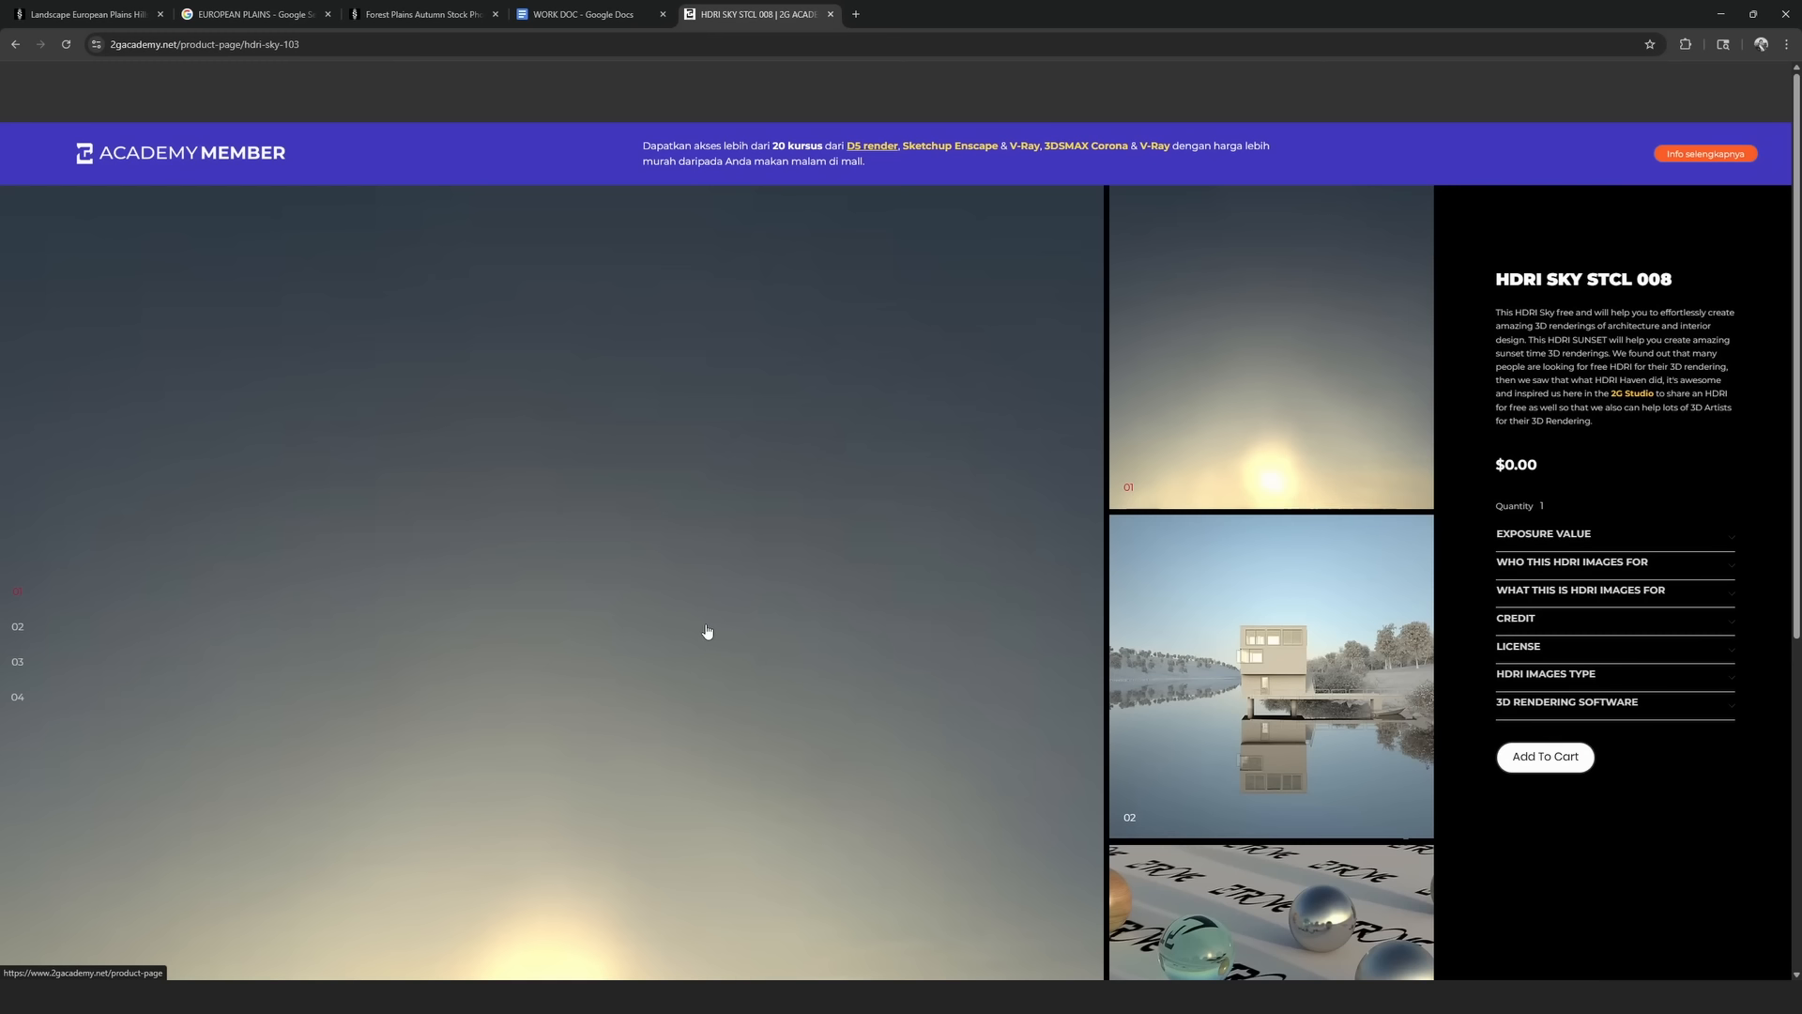
scroll(707, 630, down, 2)
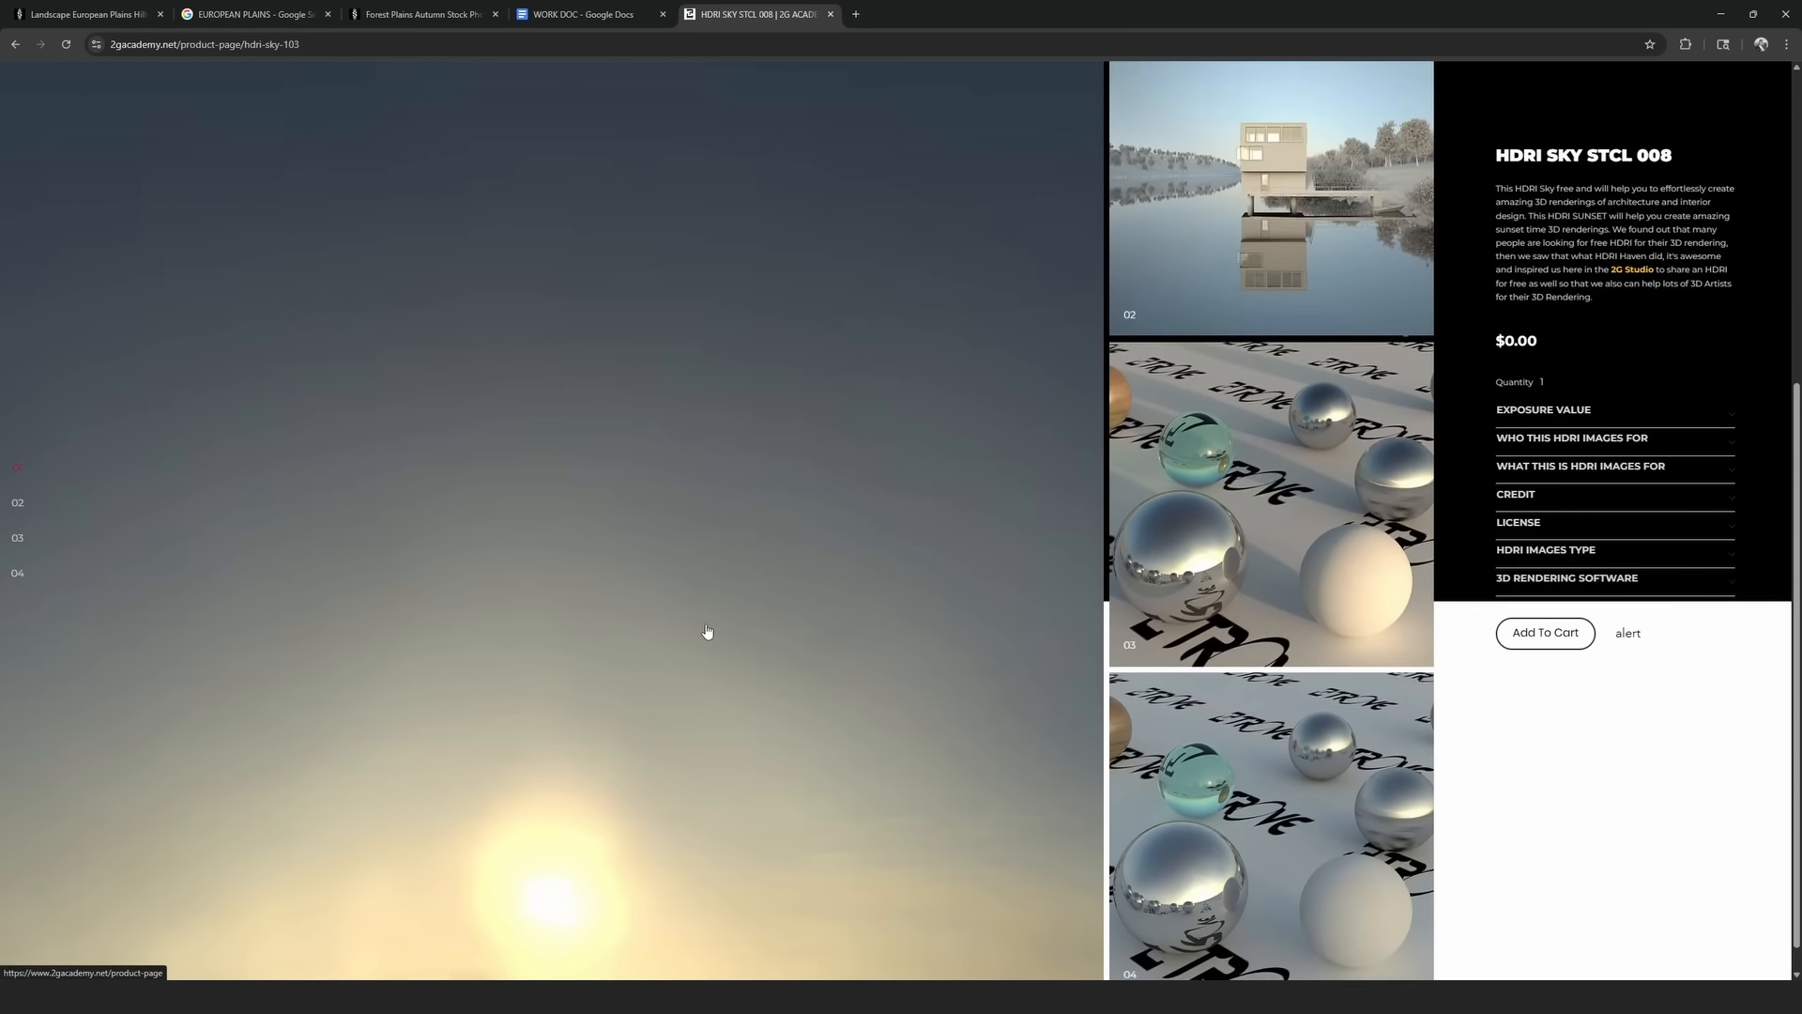
scroll(708, 631, up, 5)
click(15, 44)
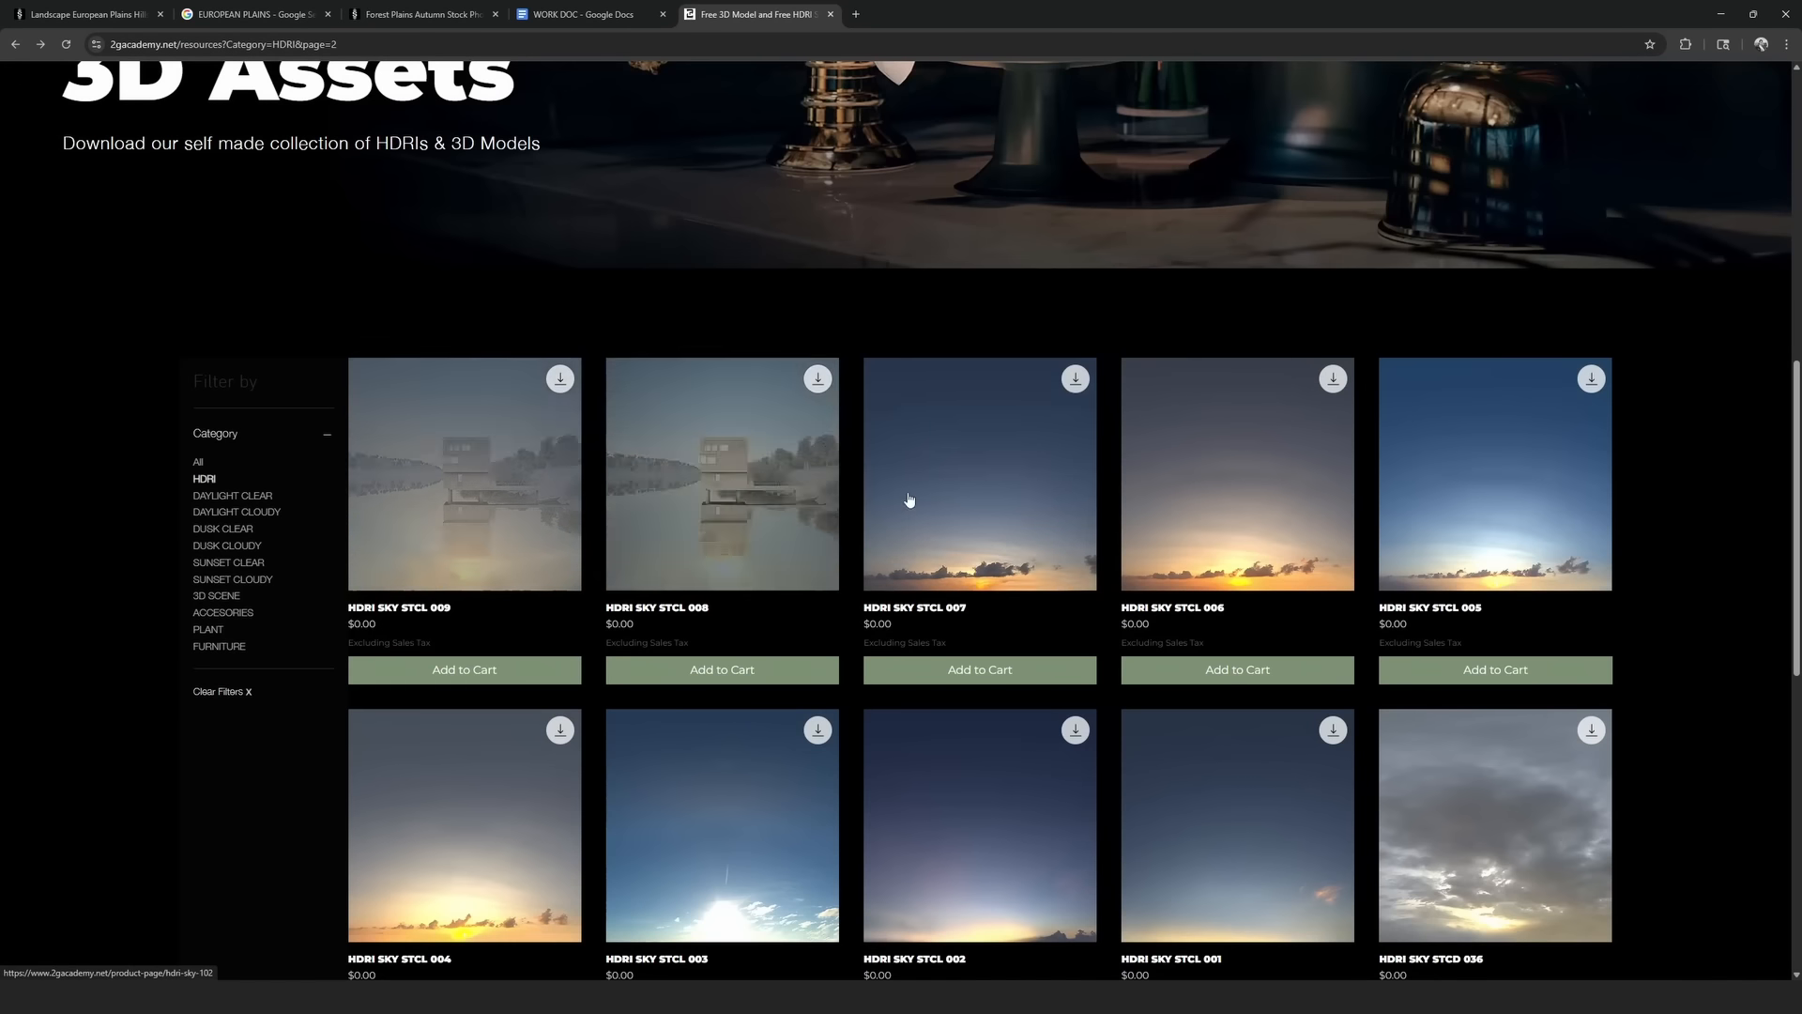
scroll(1331, 511, down, 3)
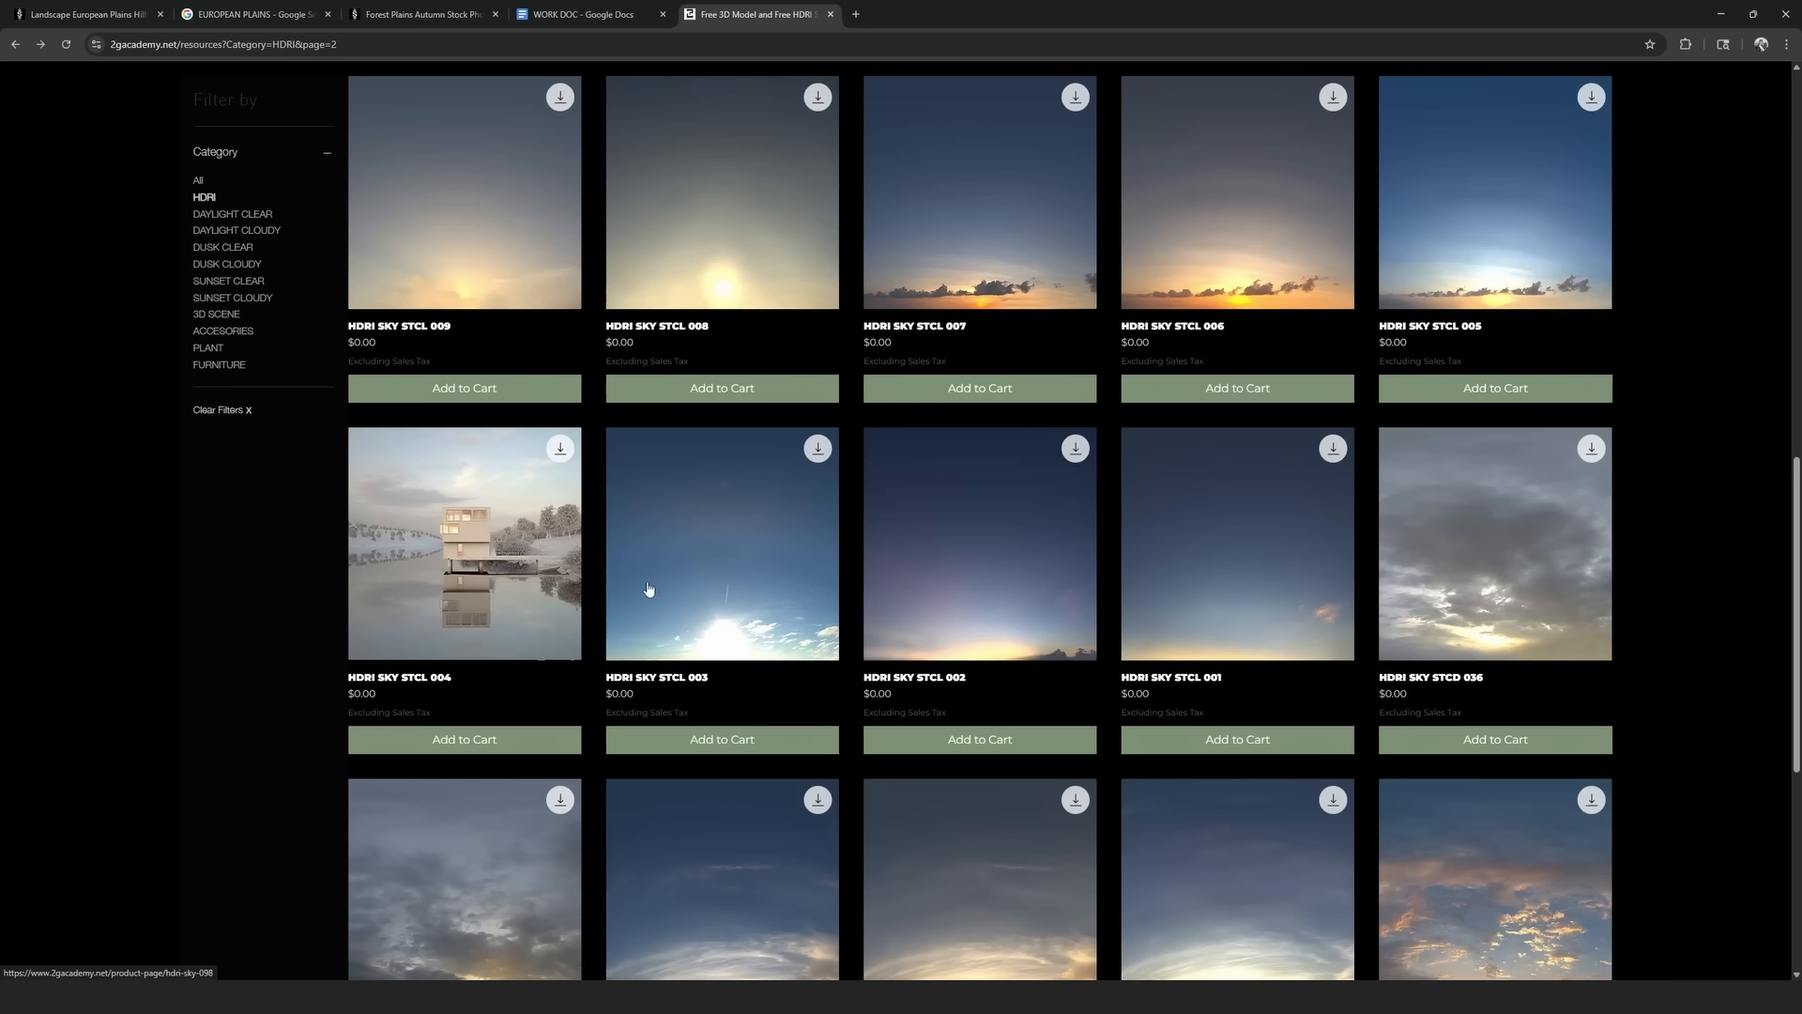
click(1723, 15)
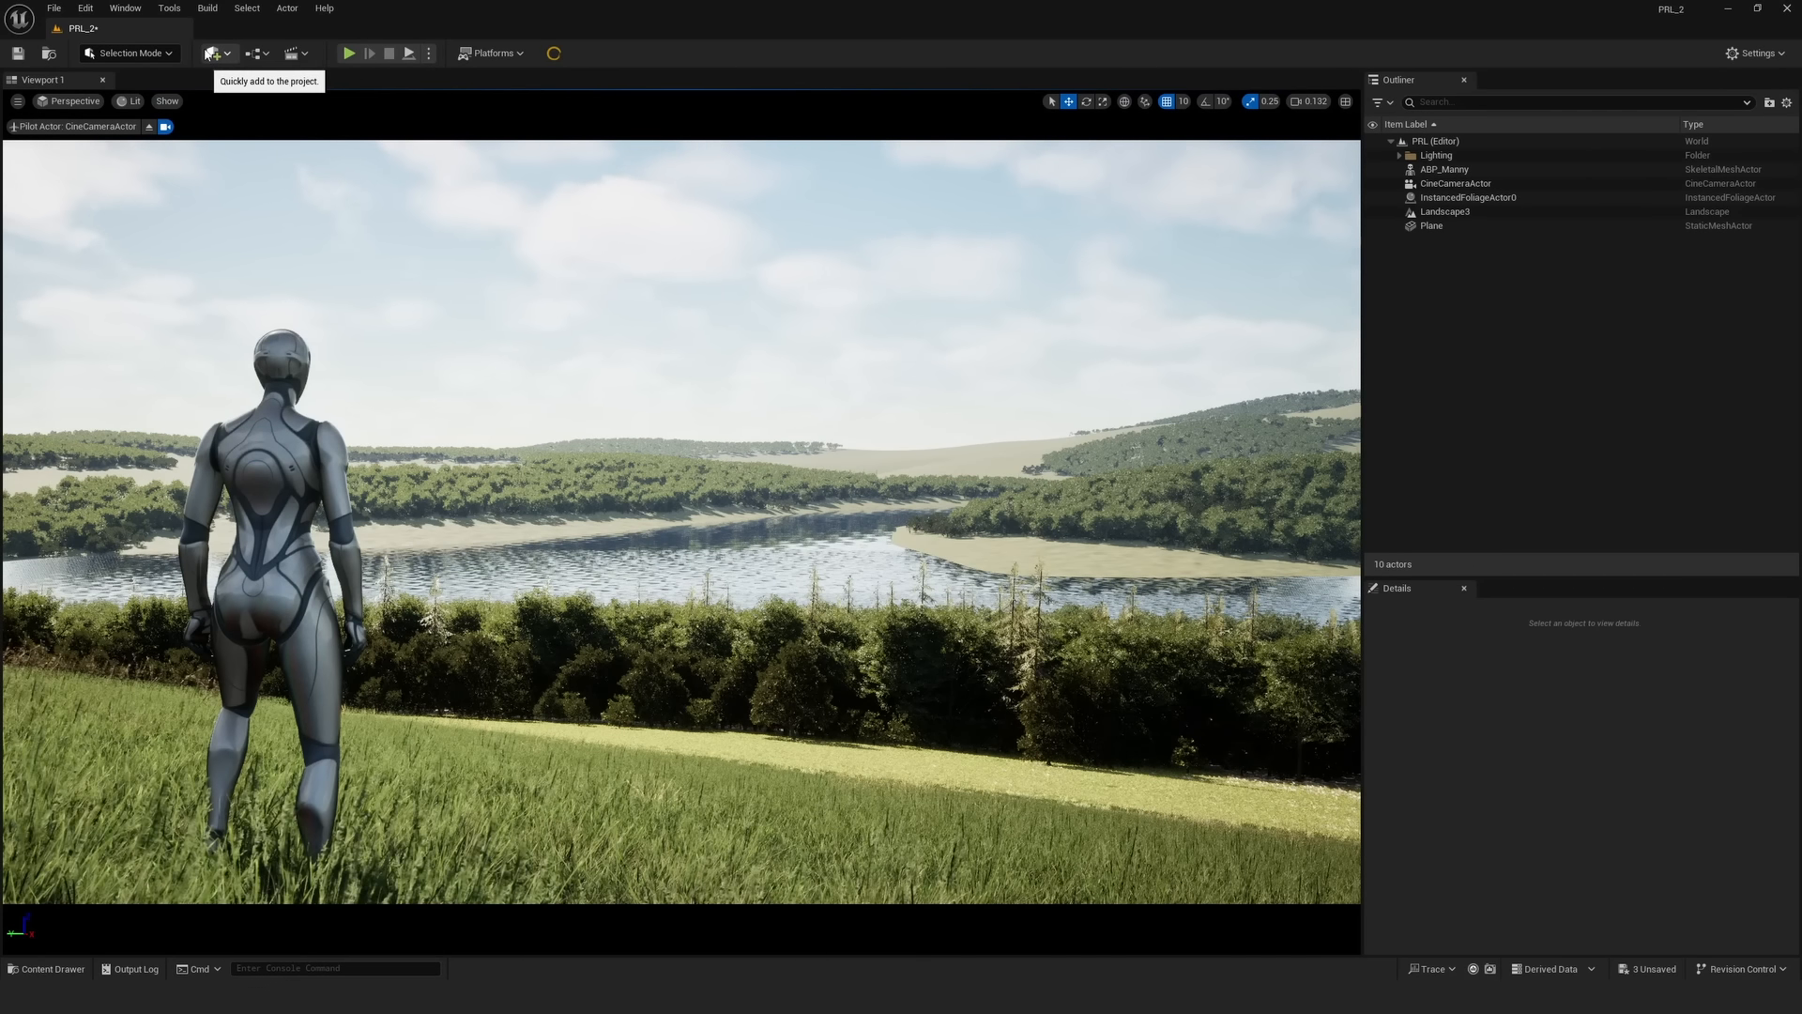
- Show the list of placeable actors and stop piloting the CineCameraActor, leaving no actor selected
click(215, 54)
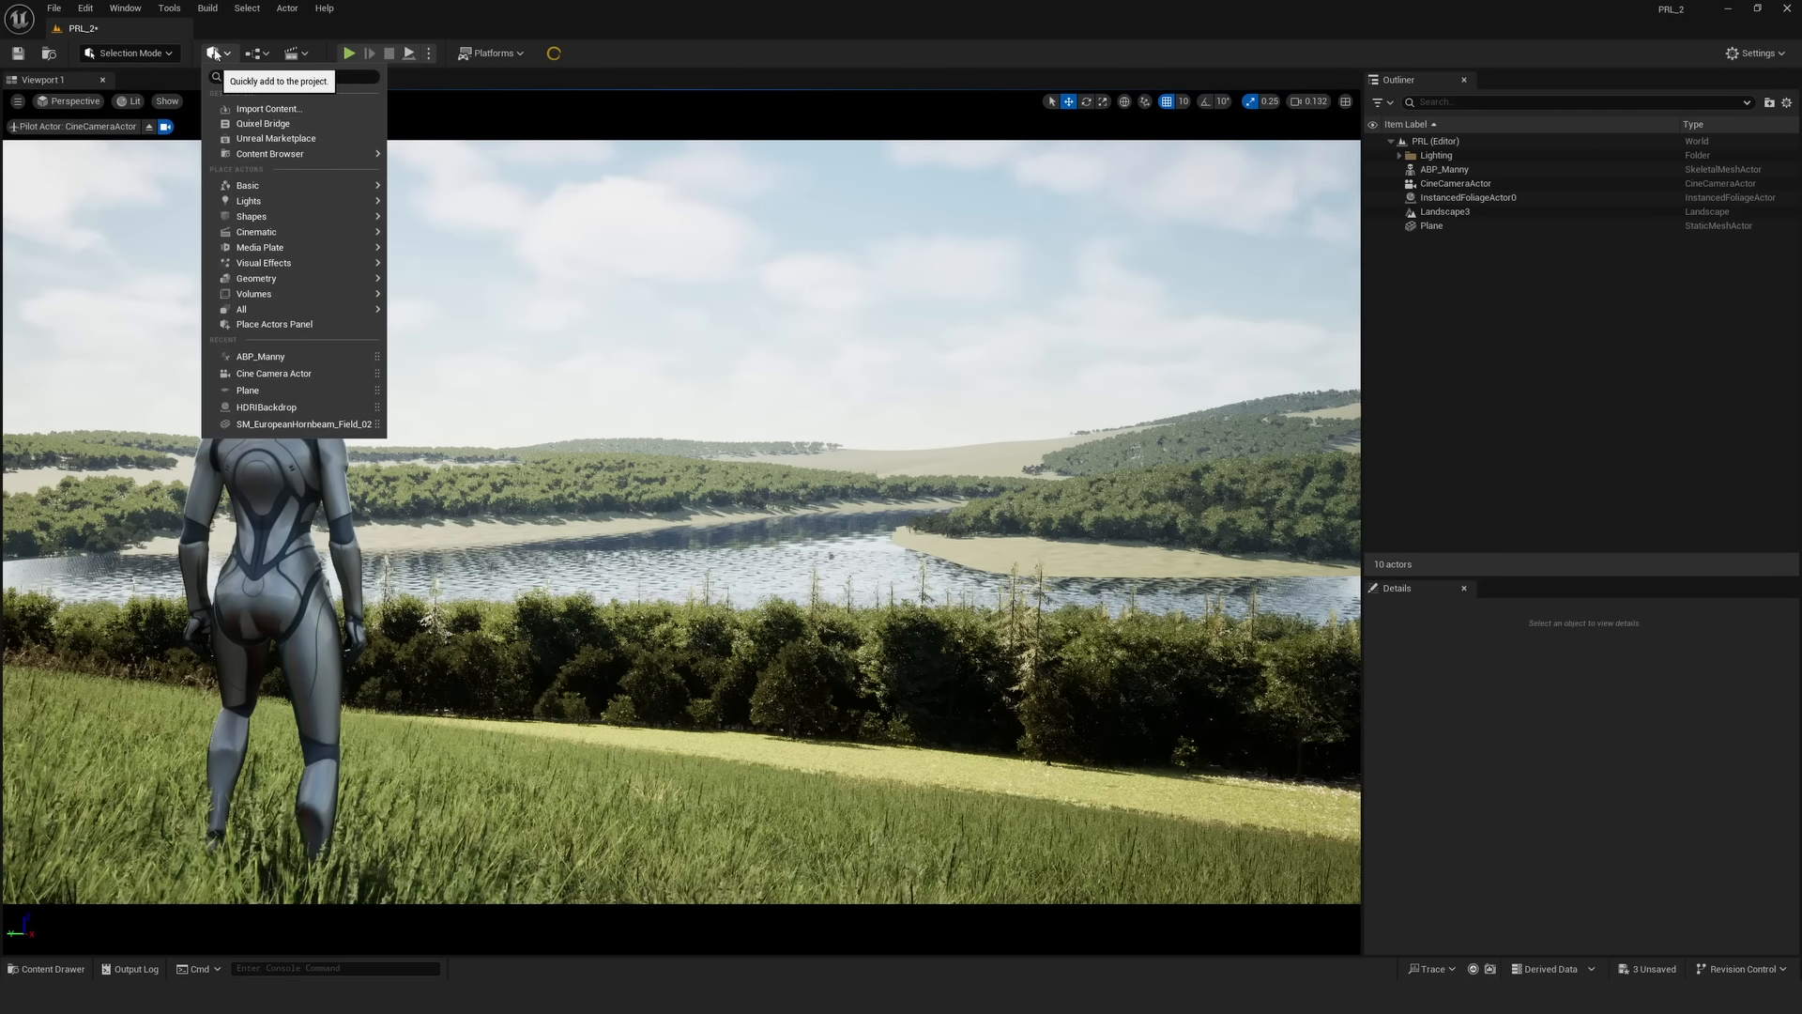
click(304, 323)
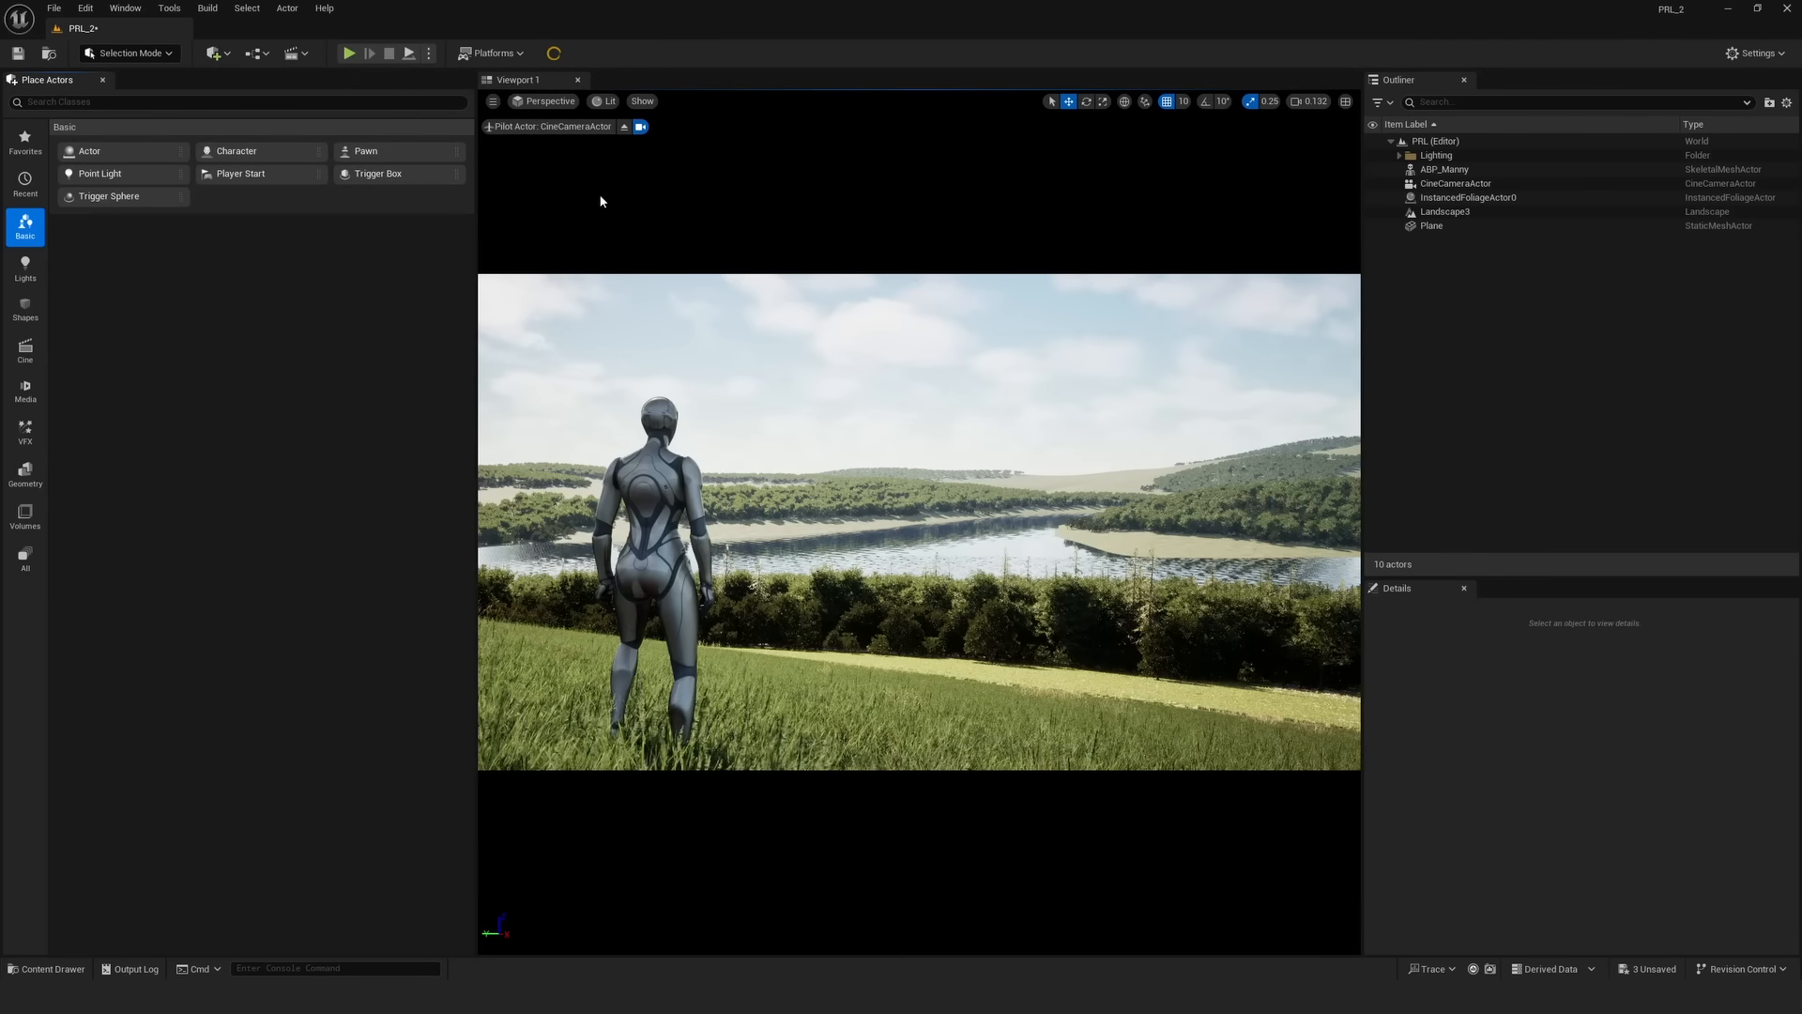
click(624, 126)
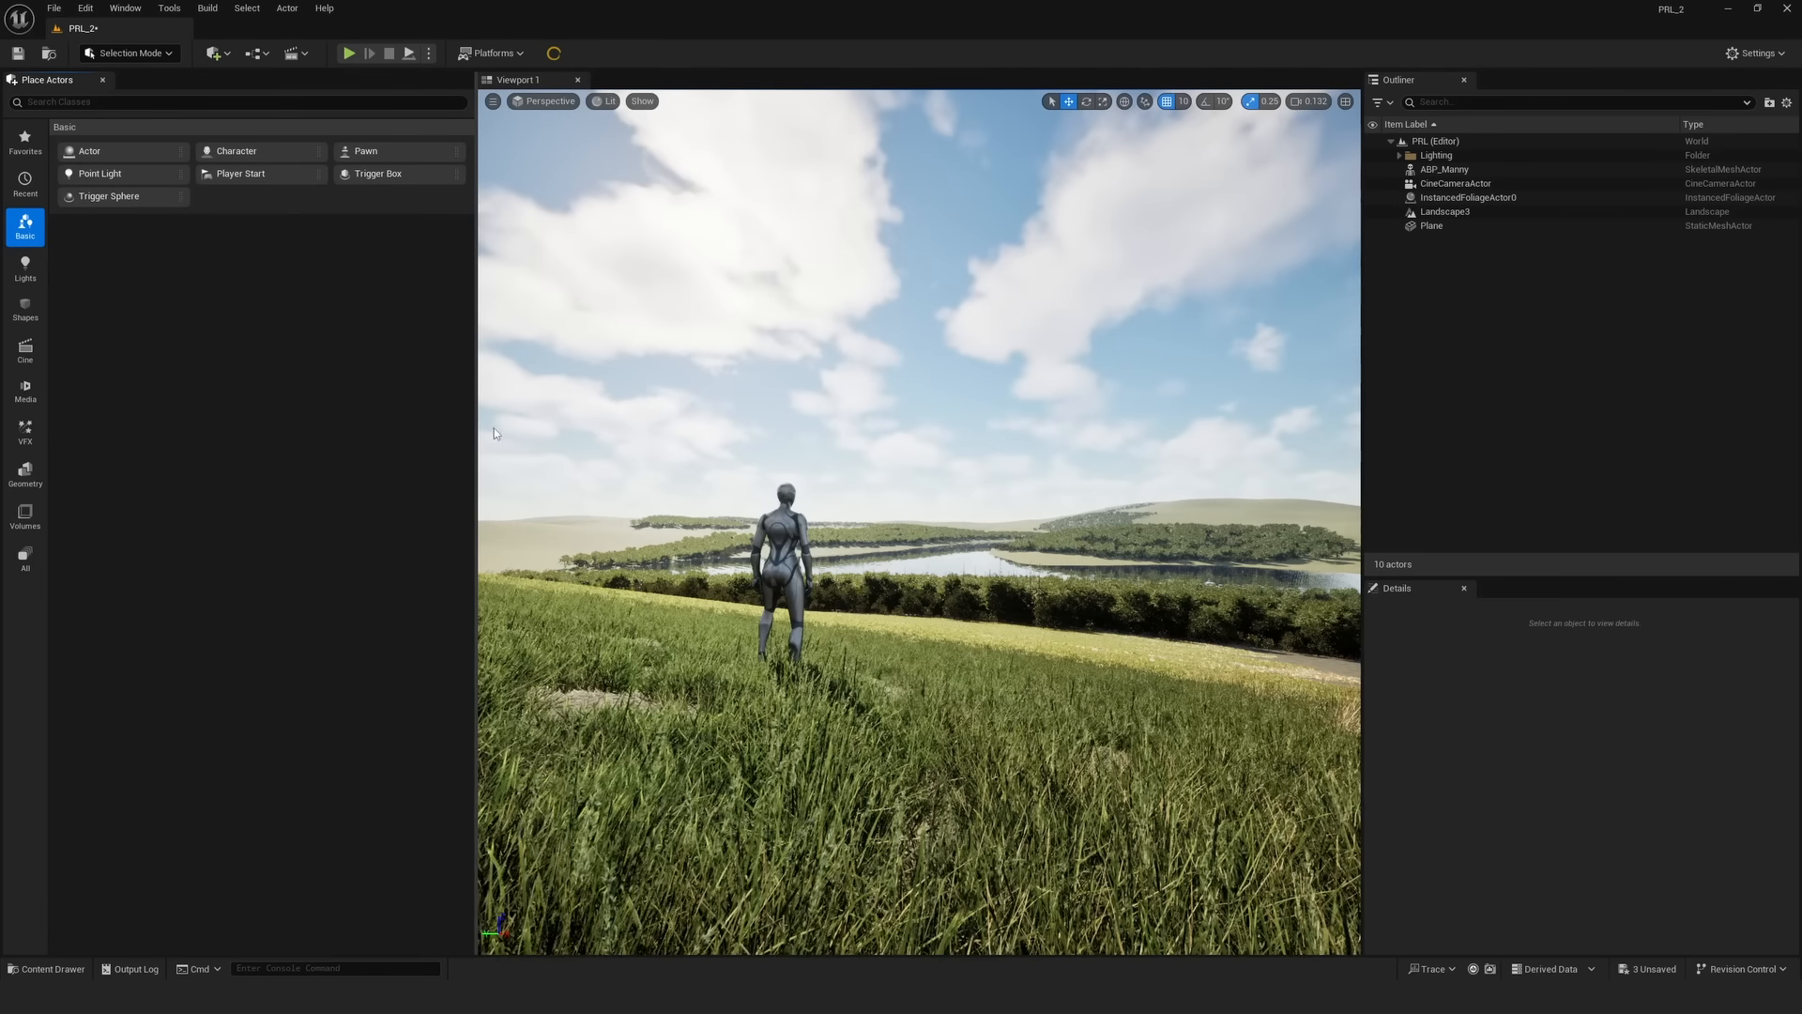
click(1512, 183)
click(1505, 497)
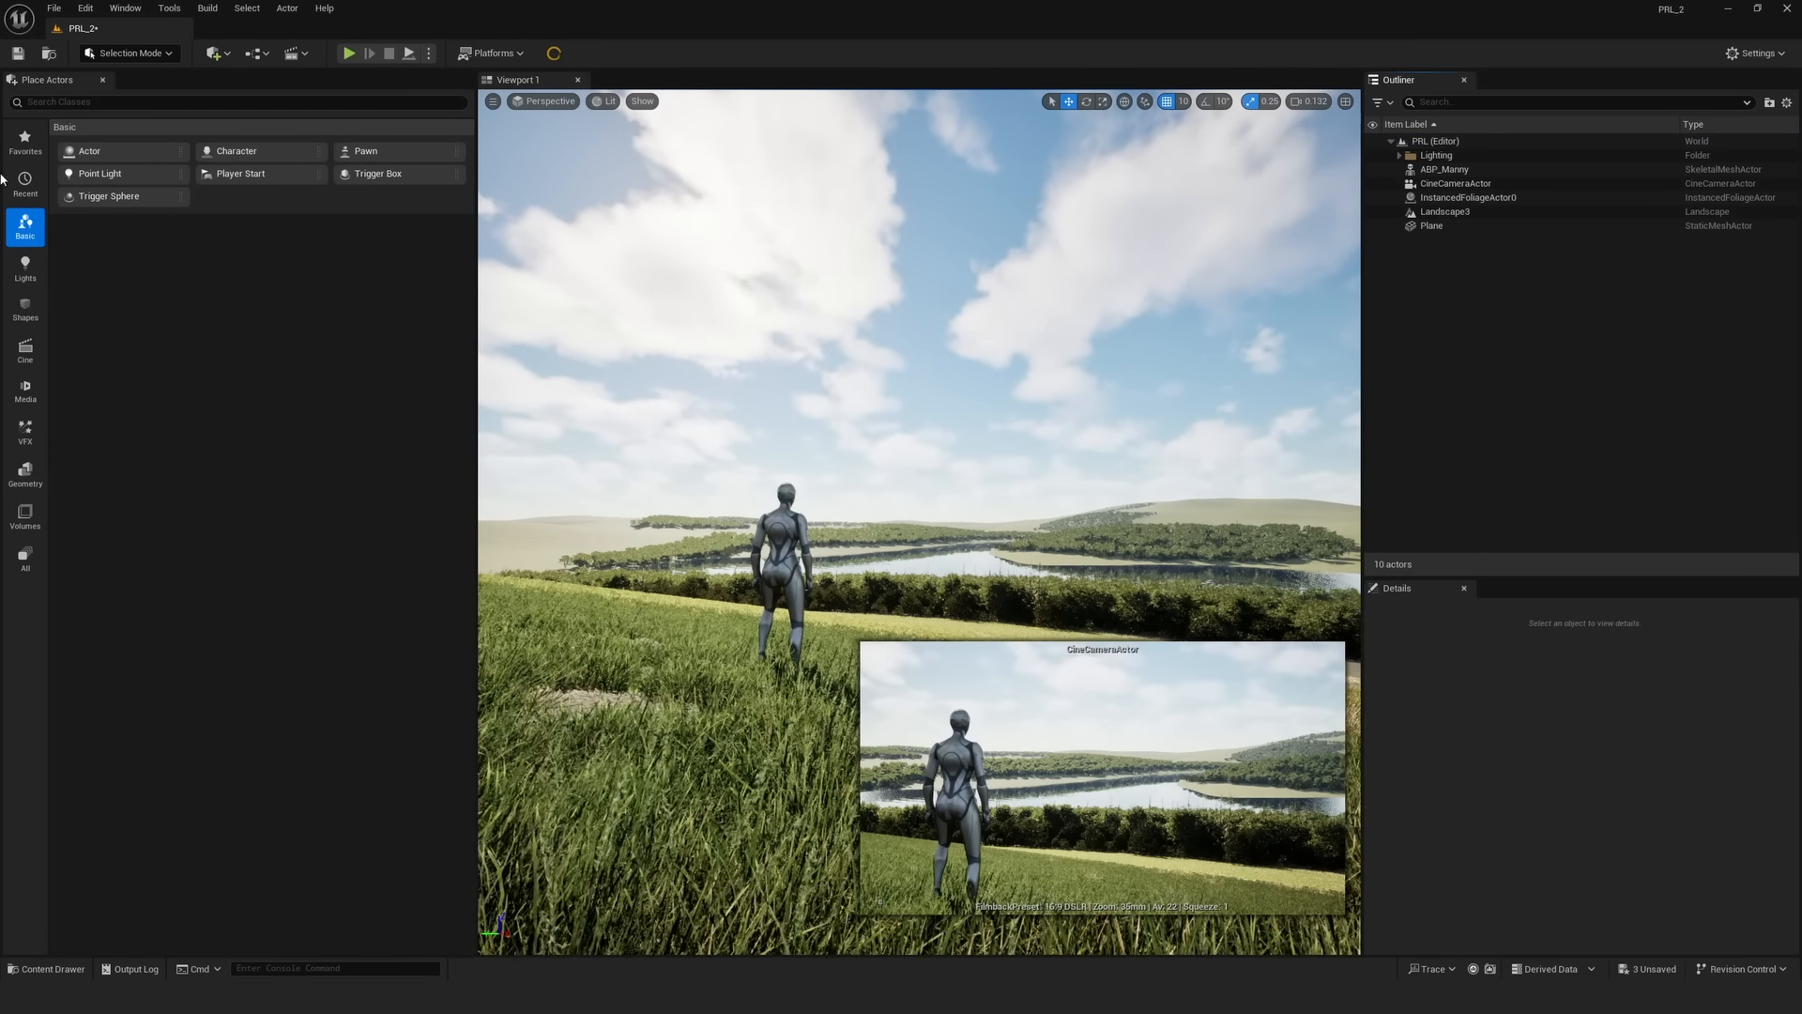
- Find the HDRI Backdrop actor and place one in the scene near the lake
click(79, 102)
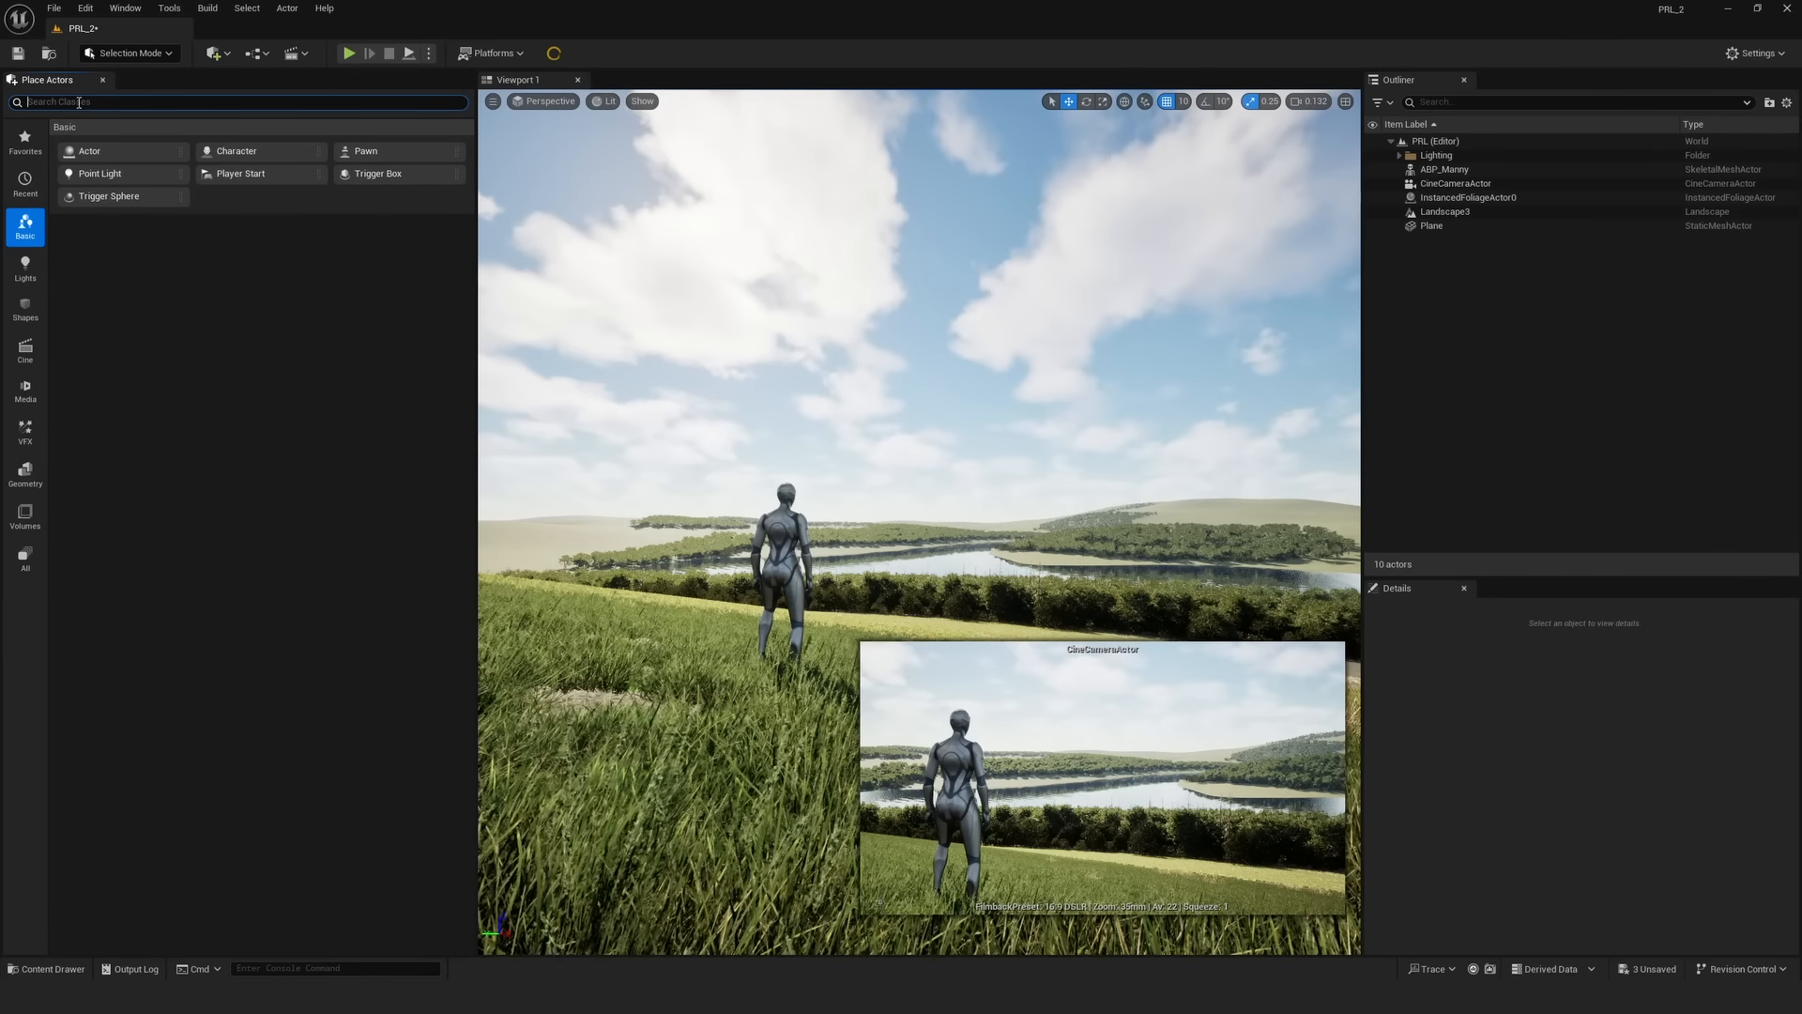
text(HDRI)
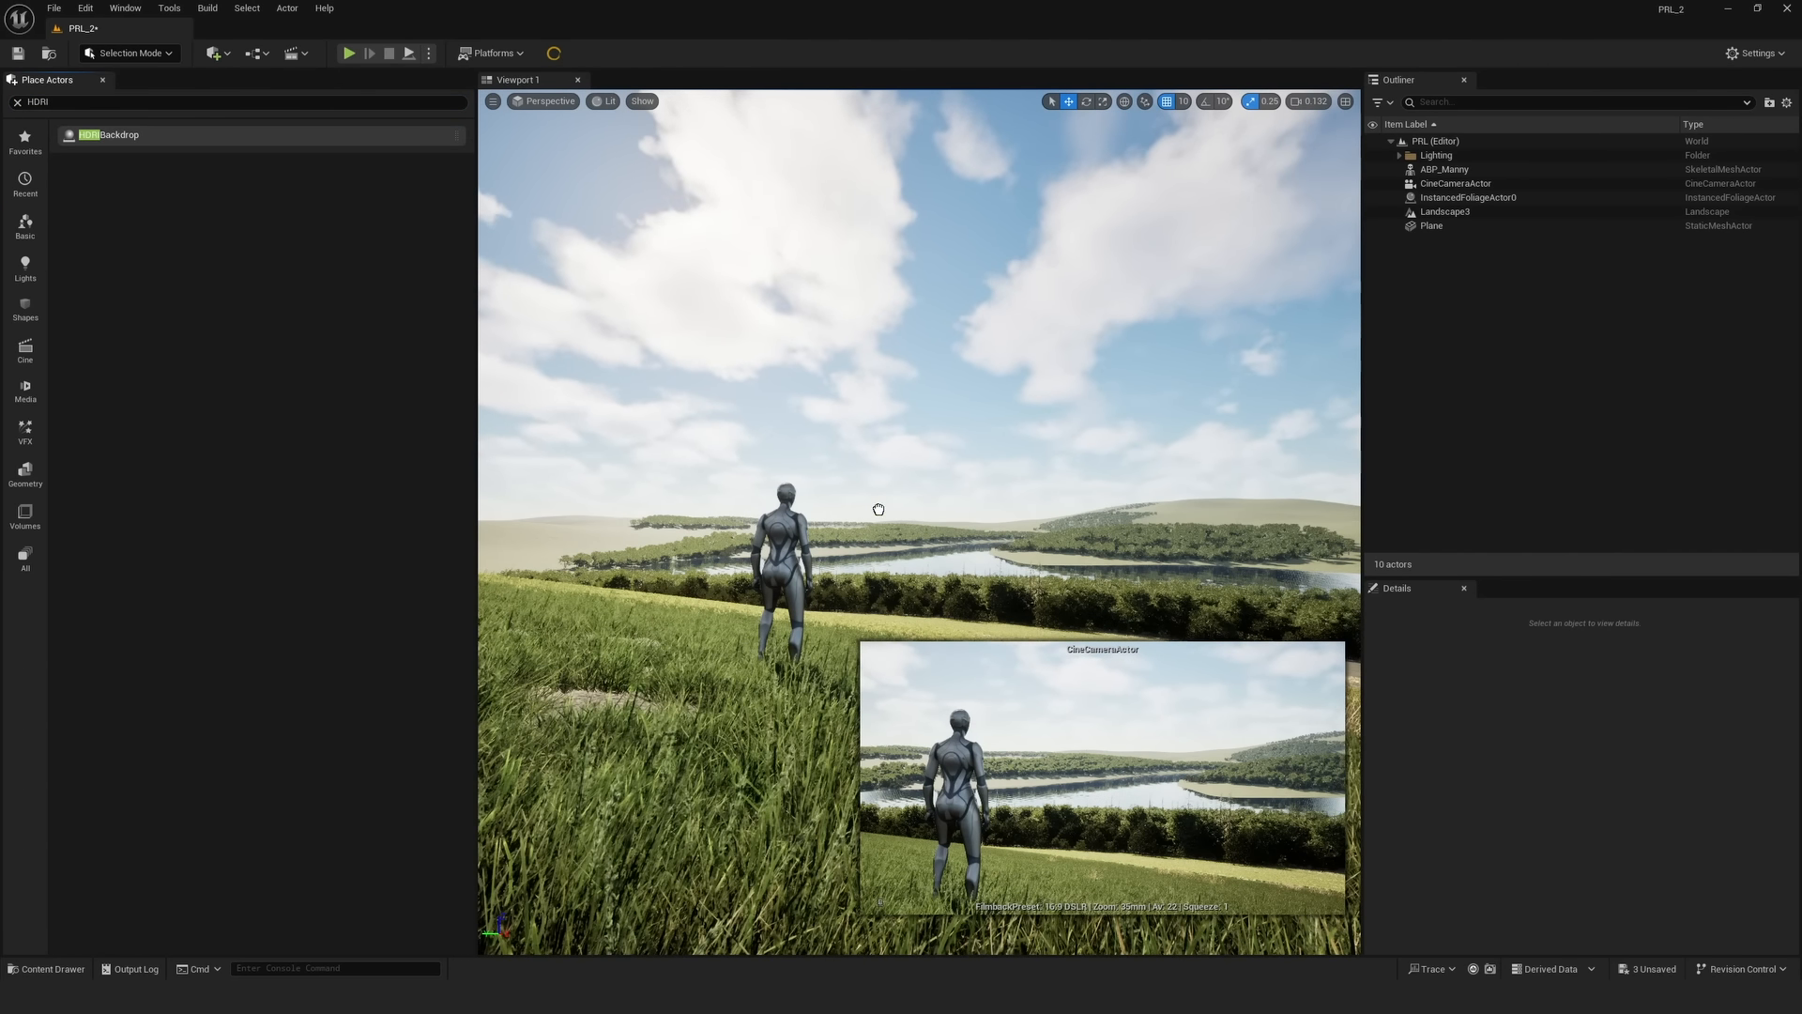
drag(878, 509, 907, 502)
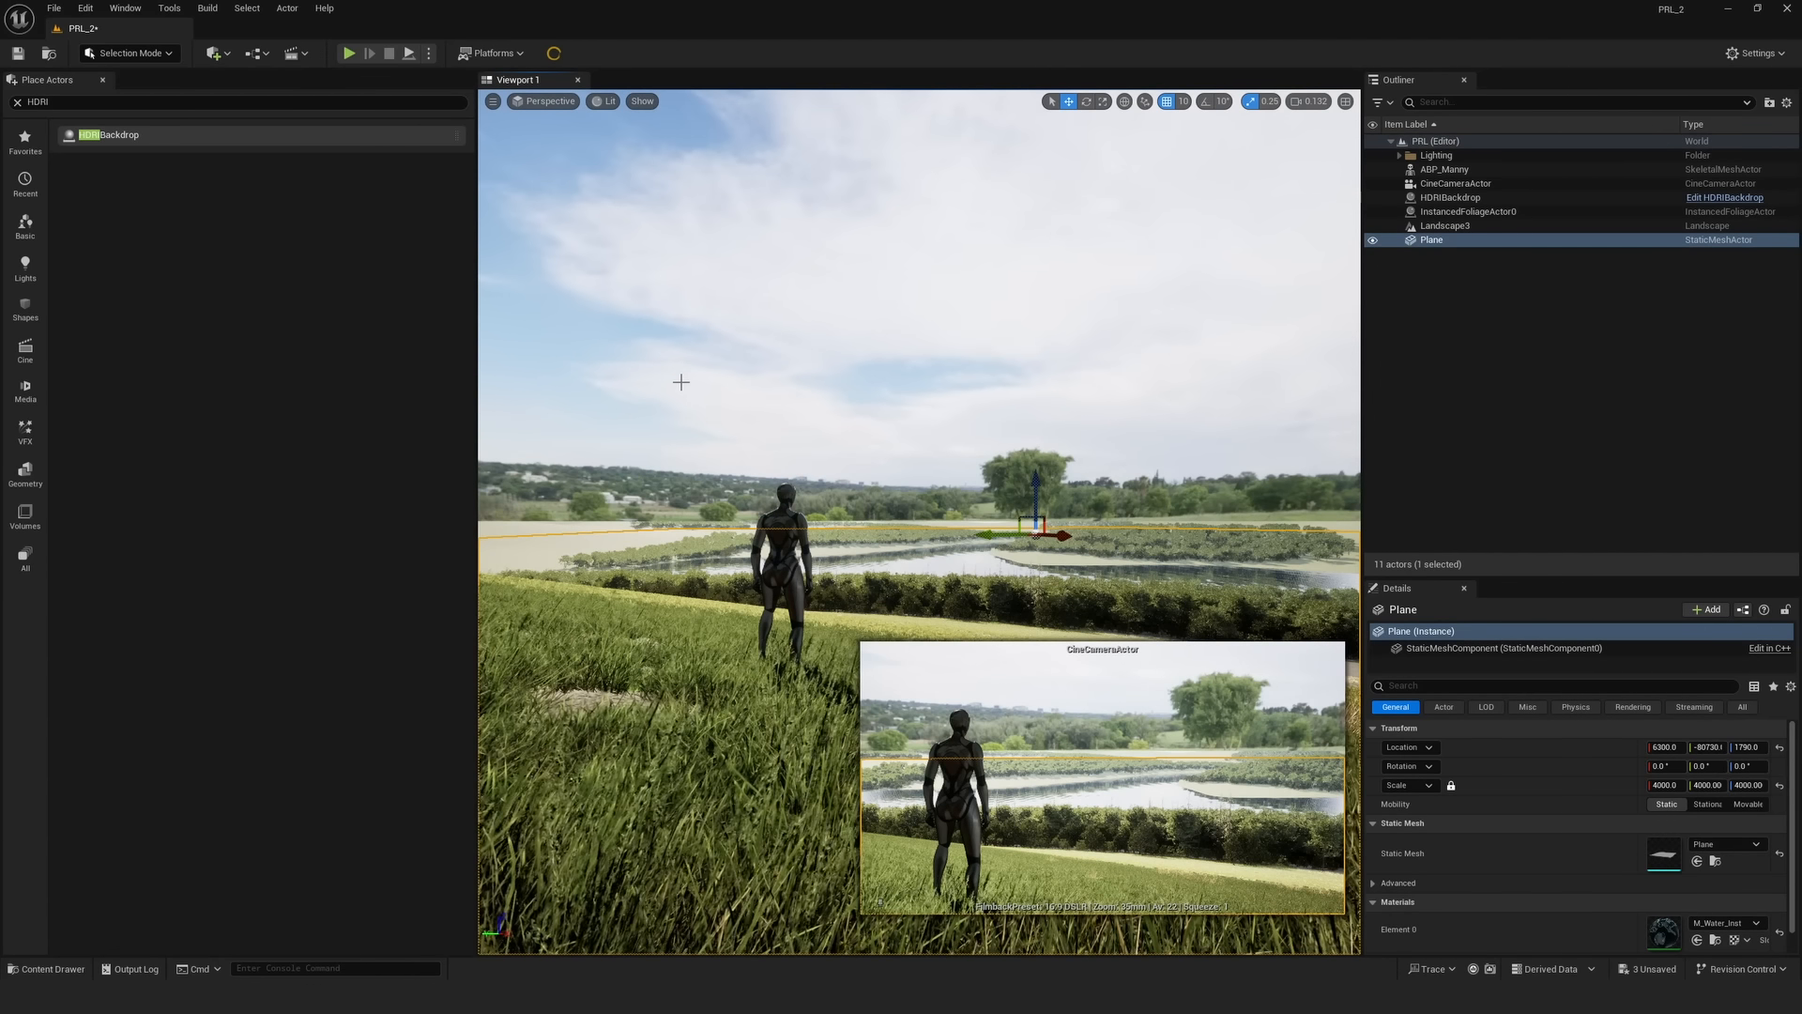
- Keep the editor in Selection mode, clear the actor search and close the list of placeable actors
click(165, 54)
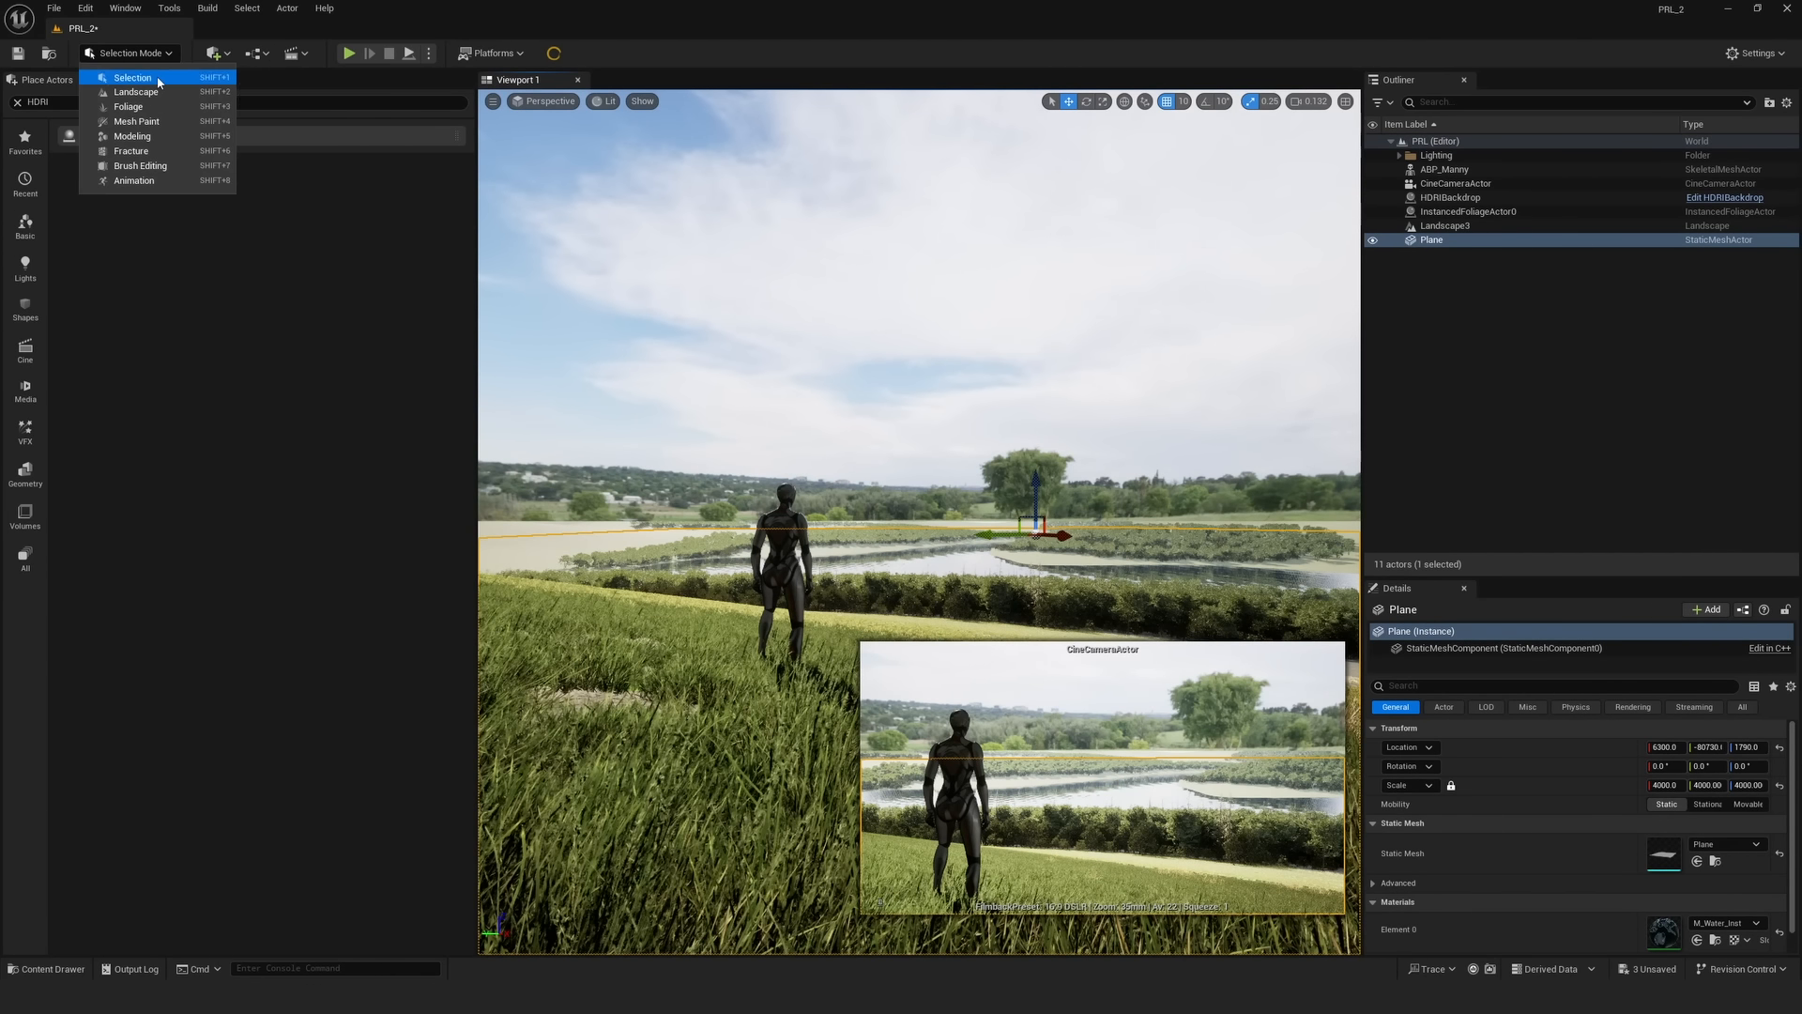
click(156, 76)
click(16, 103)
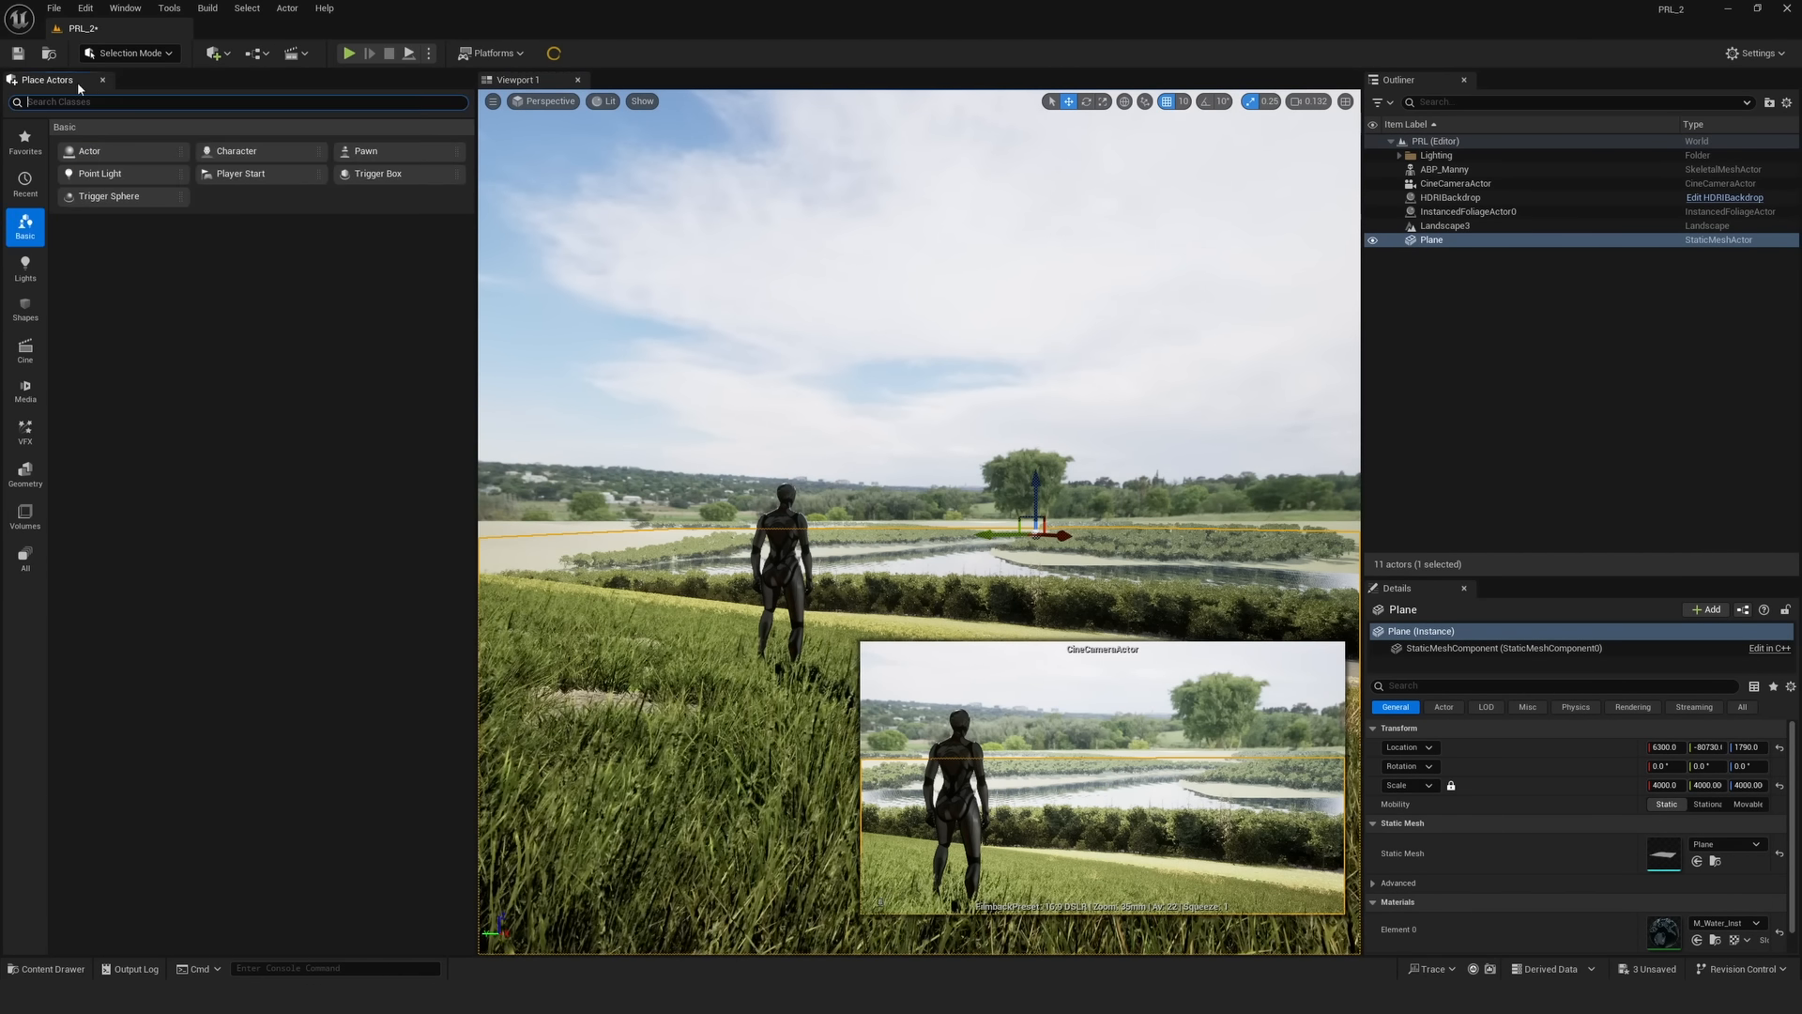
click(157, 56)
click(200, 78)
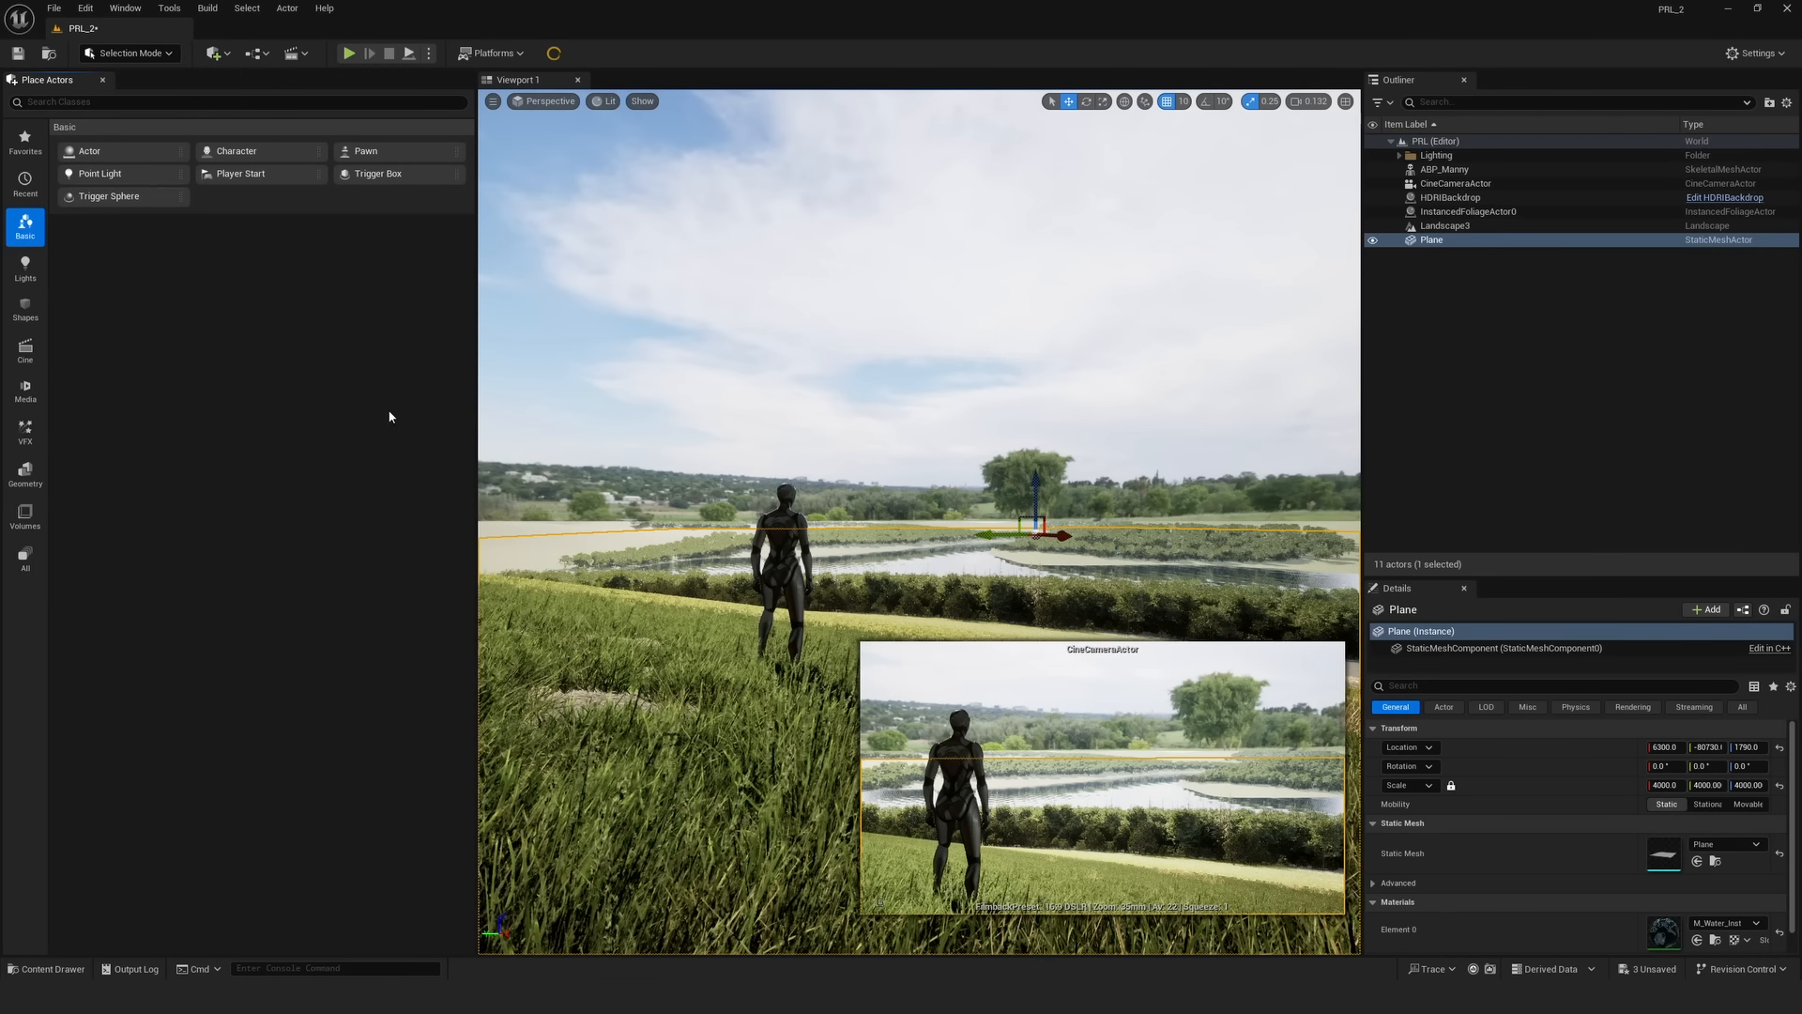
click(103, 80)
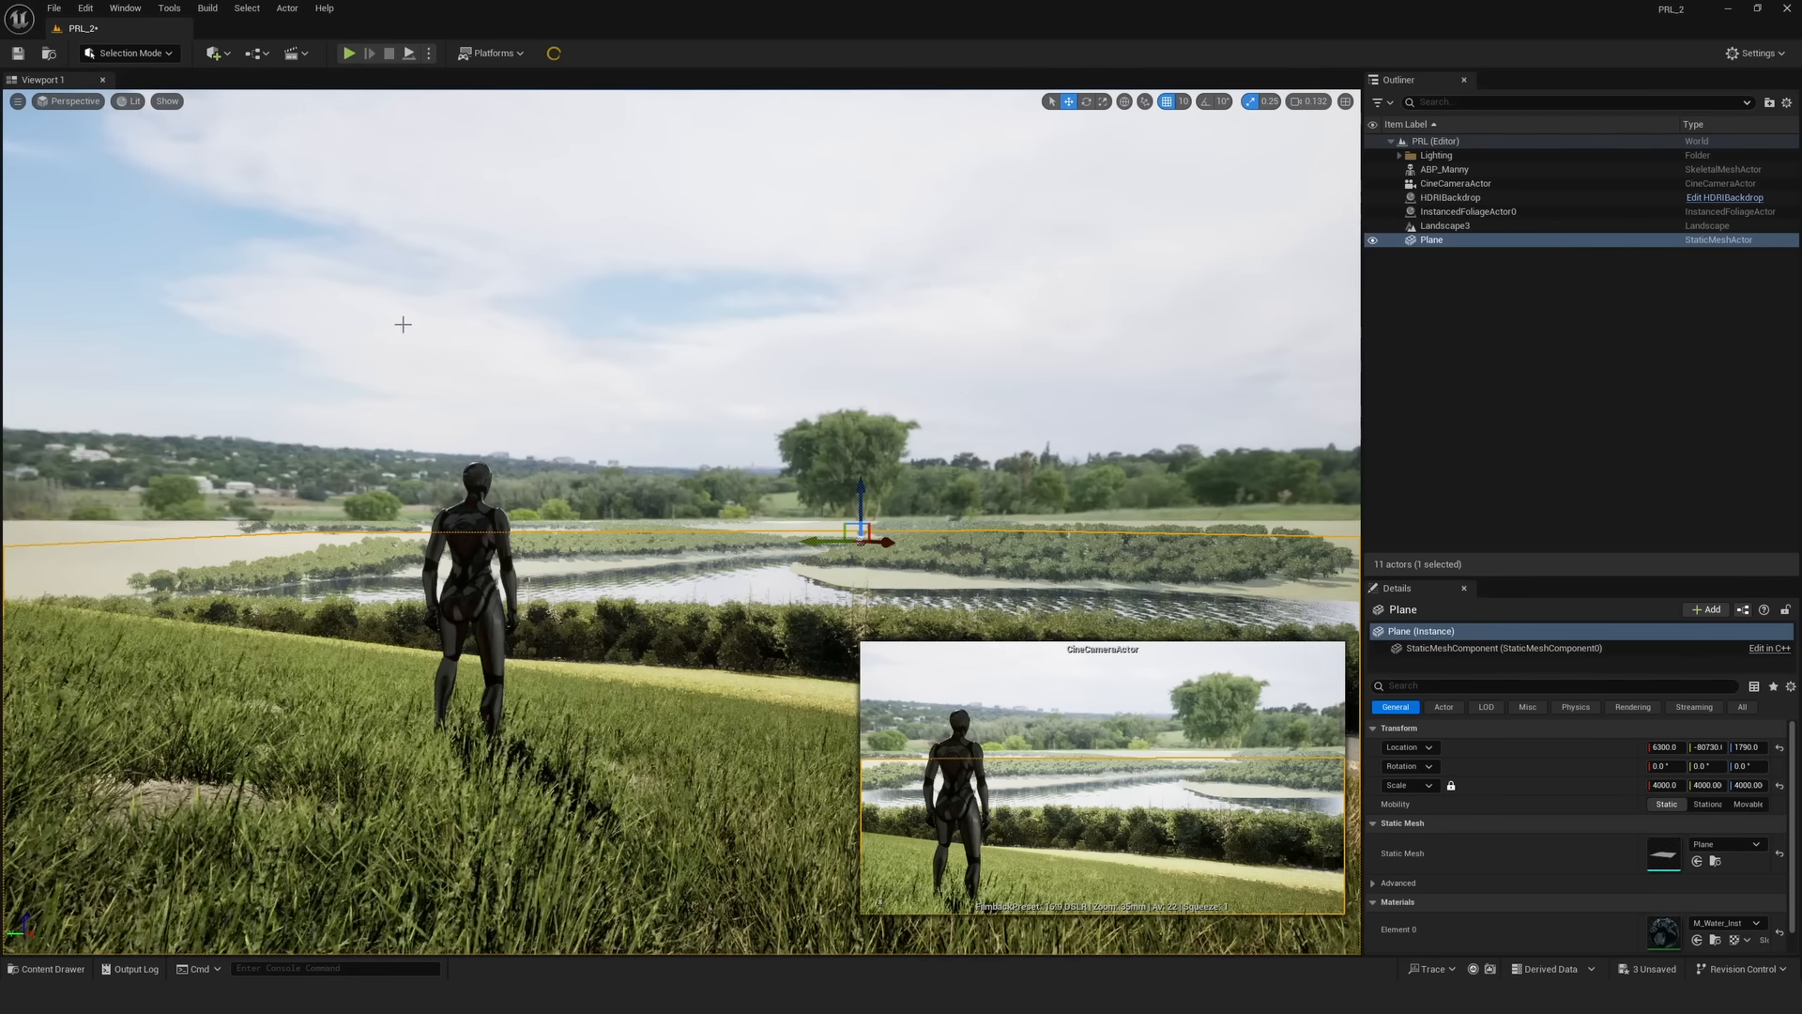
- Undo the accidental move of the water plane, and move the HDRI Backdrop vertically to a Z location of 6800
drag(861, 499, 866, 522)
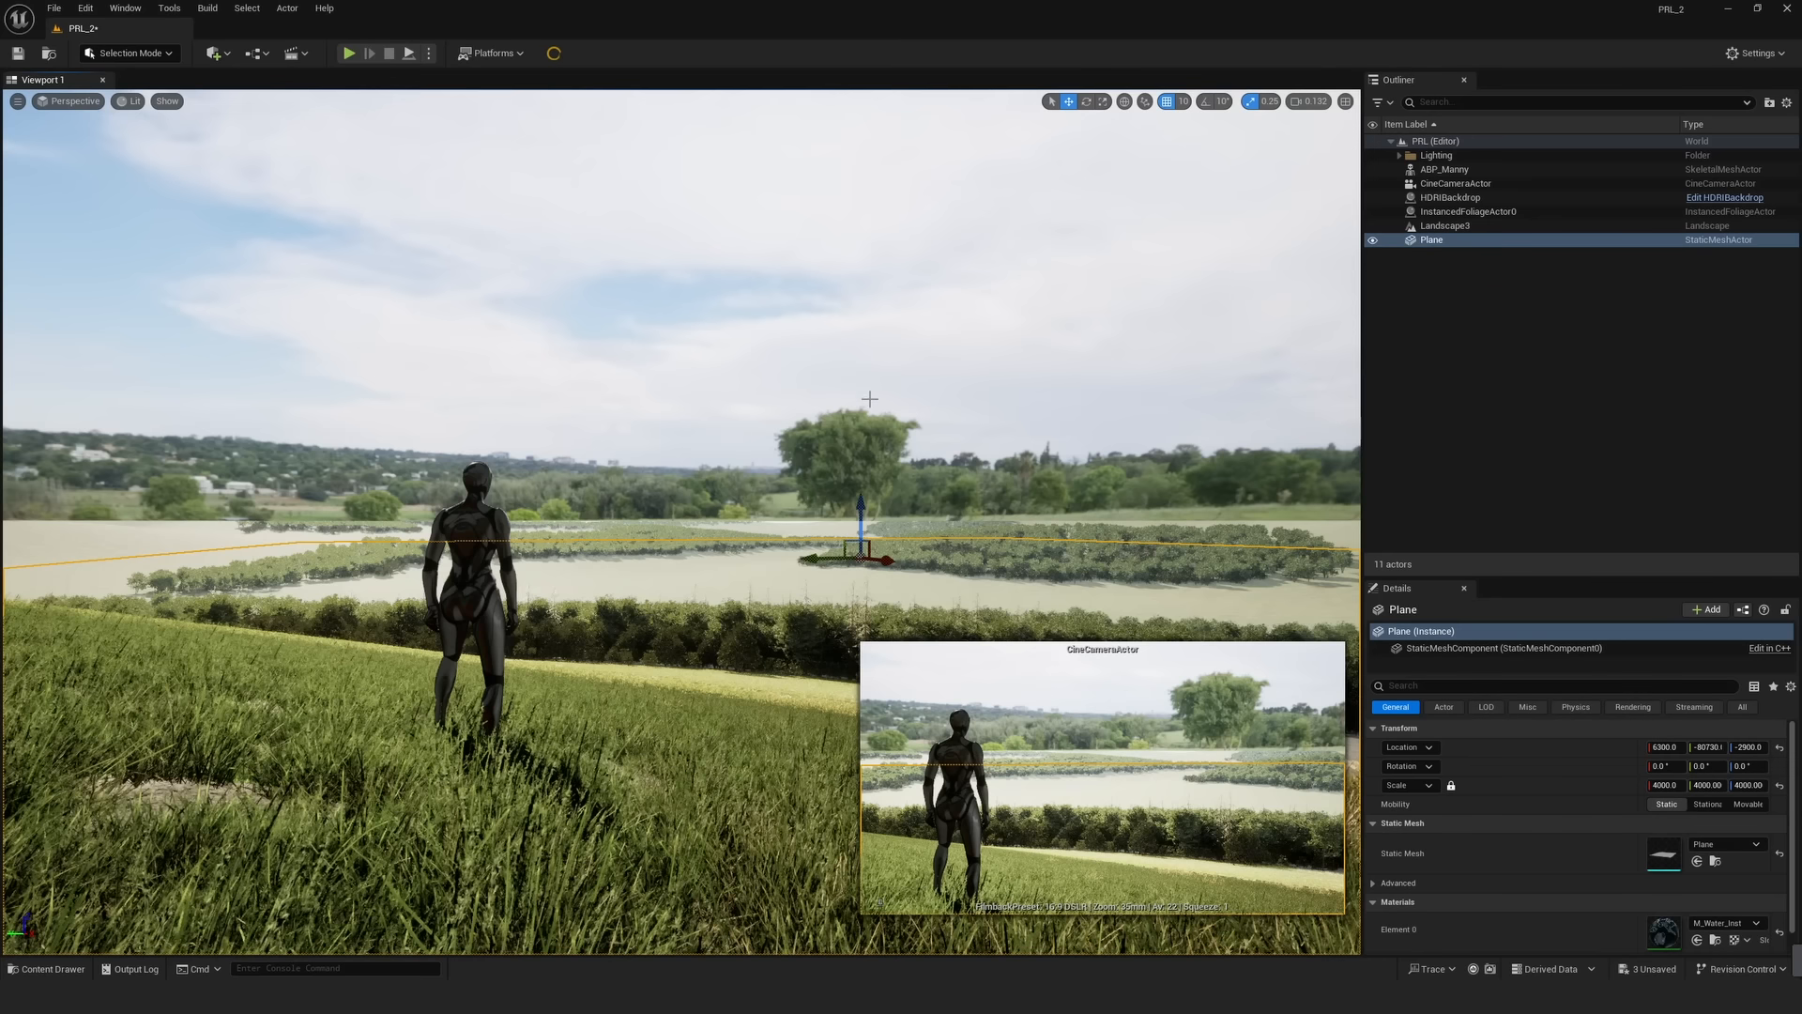
key(ctrl+z)
click(657, 422)
drag(609, 463, 622, 689)
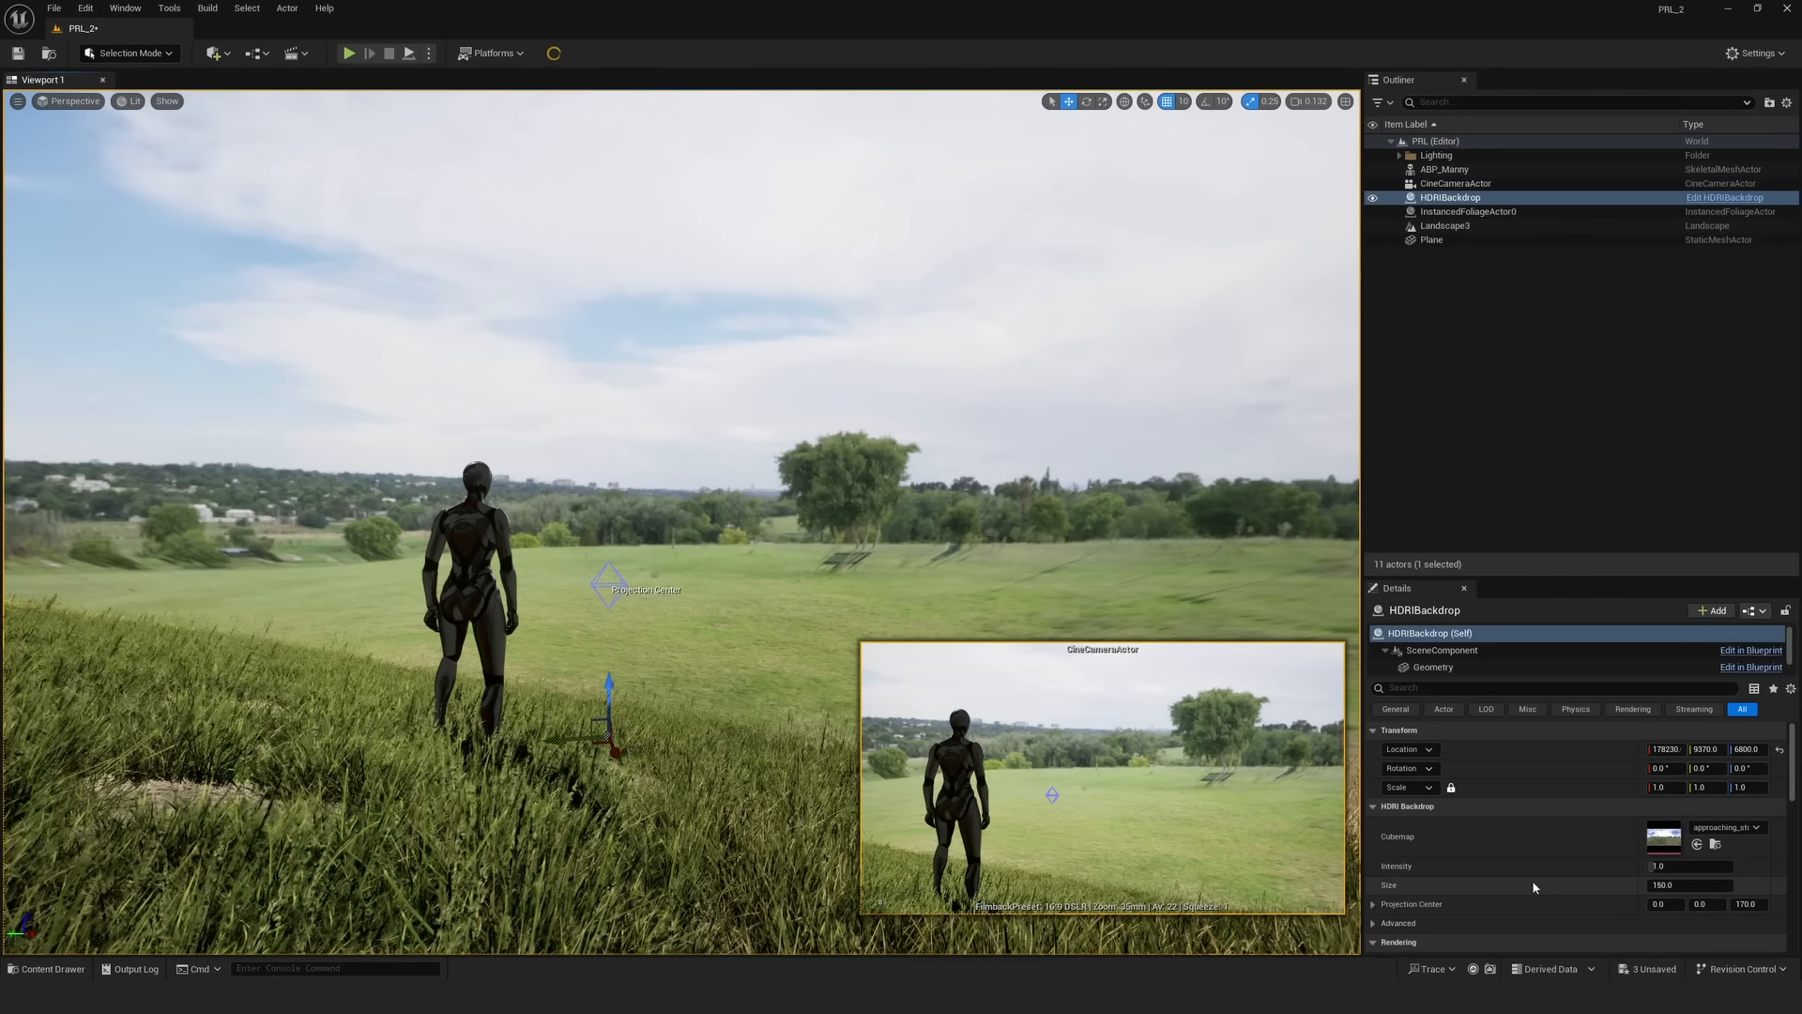
- Set the HDRI Backdrop's Size to 500
click(1673, 883)
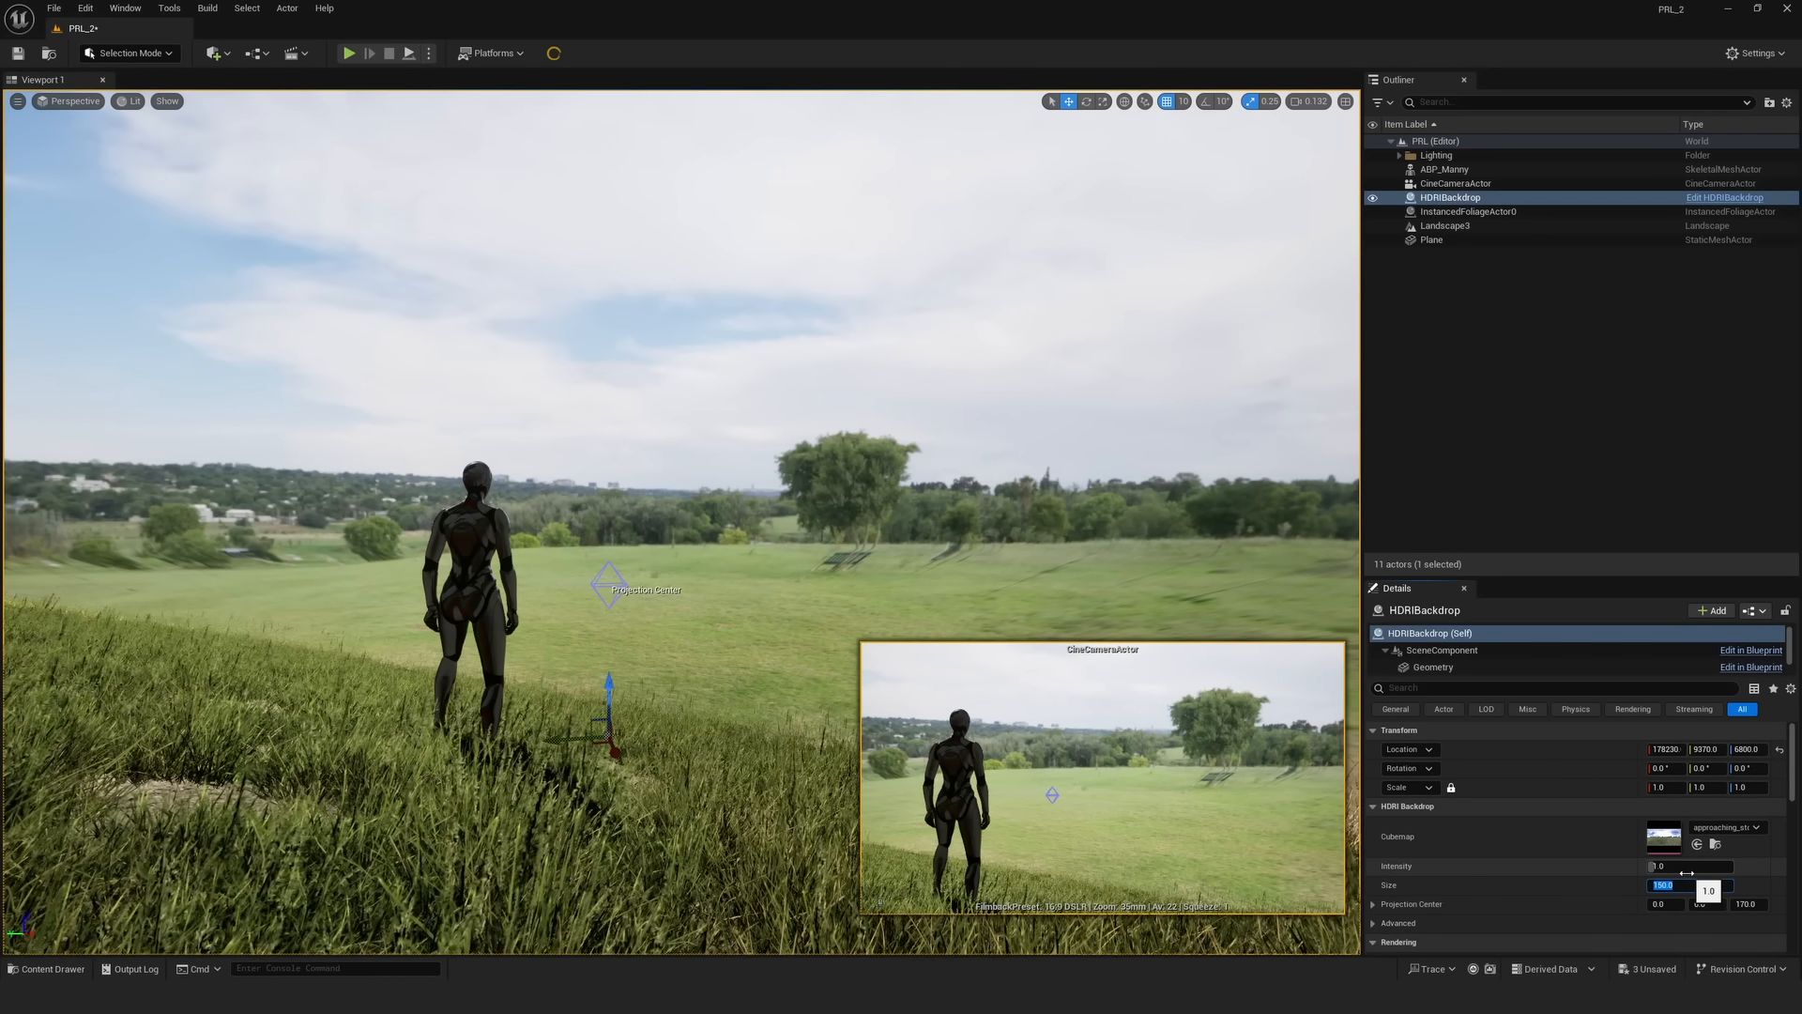
text(500)
key(Return)
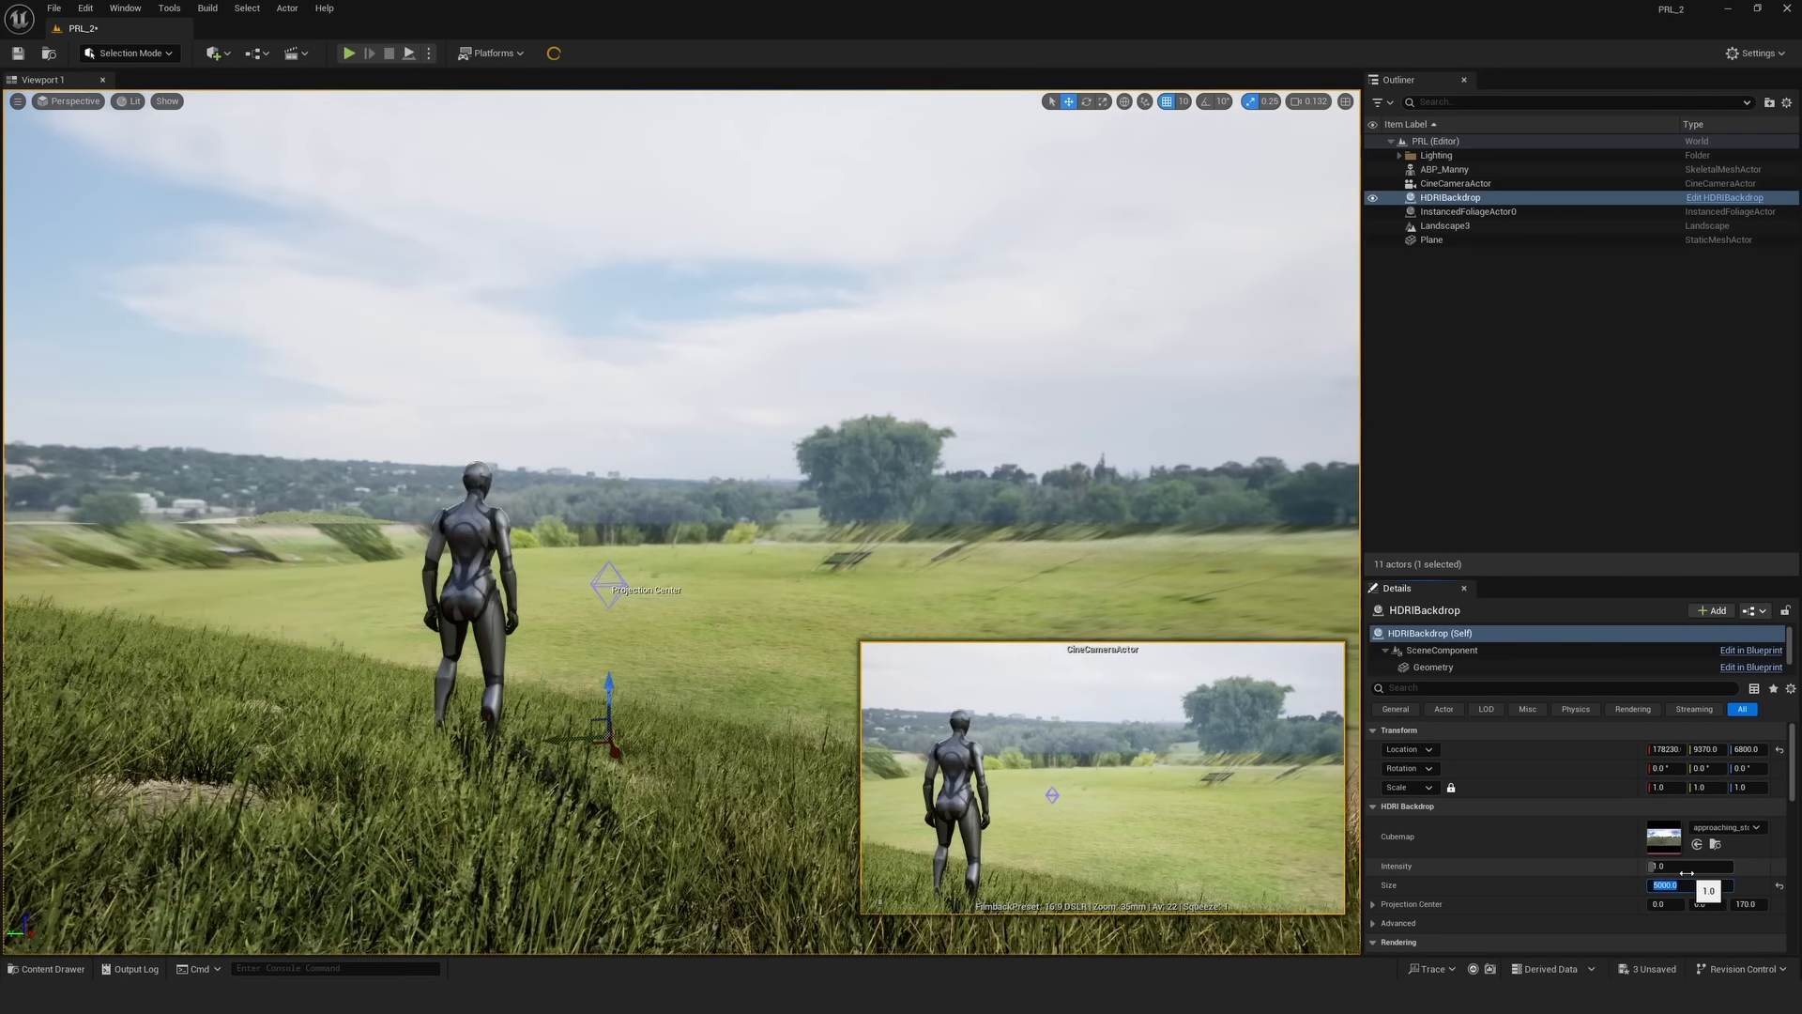
- Lower the HDRI Backdrop along its vertical axis to a Z location of -6750
drag(603, 685, 610, 577)
key(s)
right_drag(680, 522, 681, 577)
key(e)
scroll(681, 584, up, 6)
key(s)
scroll(680, 577, up, 3)
key(s)
mouse_move(631, 349)
right_down()
mouse_move(630, 367)
mouse_move(638, 291)
mouse_move(631, 349)
right_up()
mouse_move(686, 474)
mouse_down()
mouse_move(688, 517)
mouse_move(687, 494)
mouse_up()
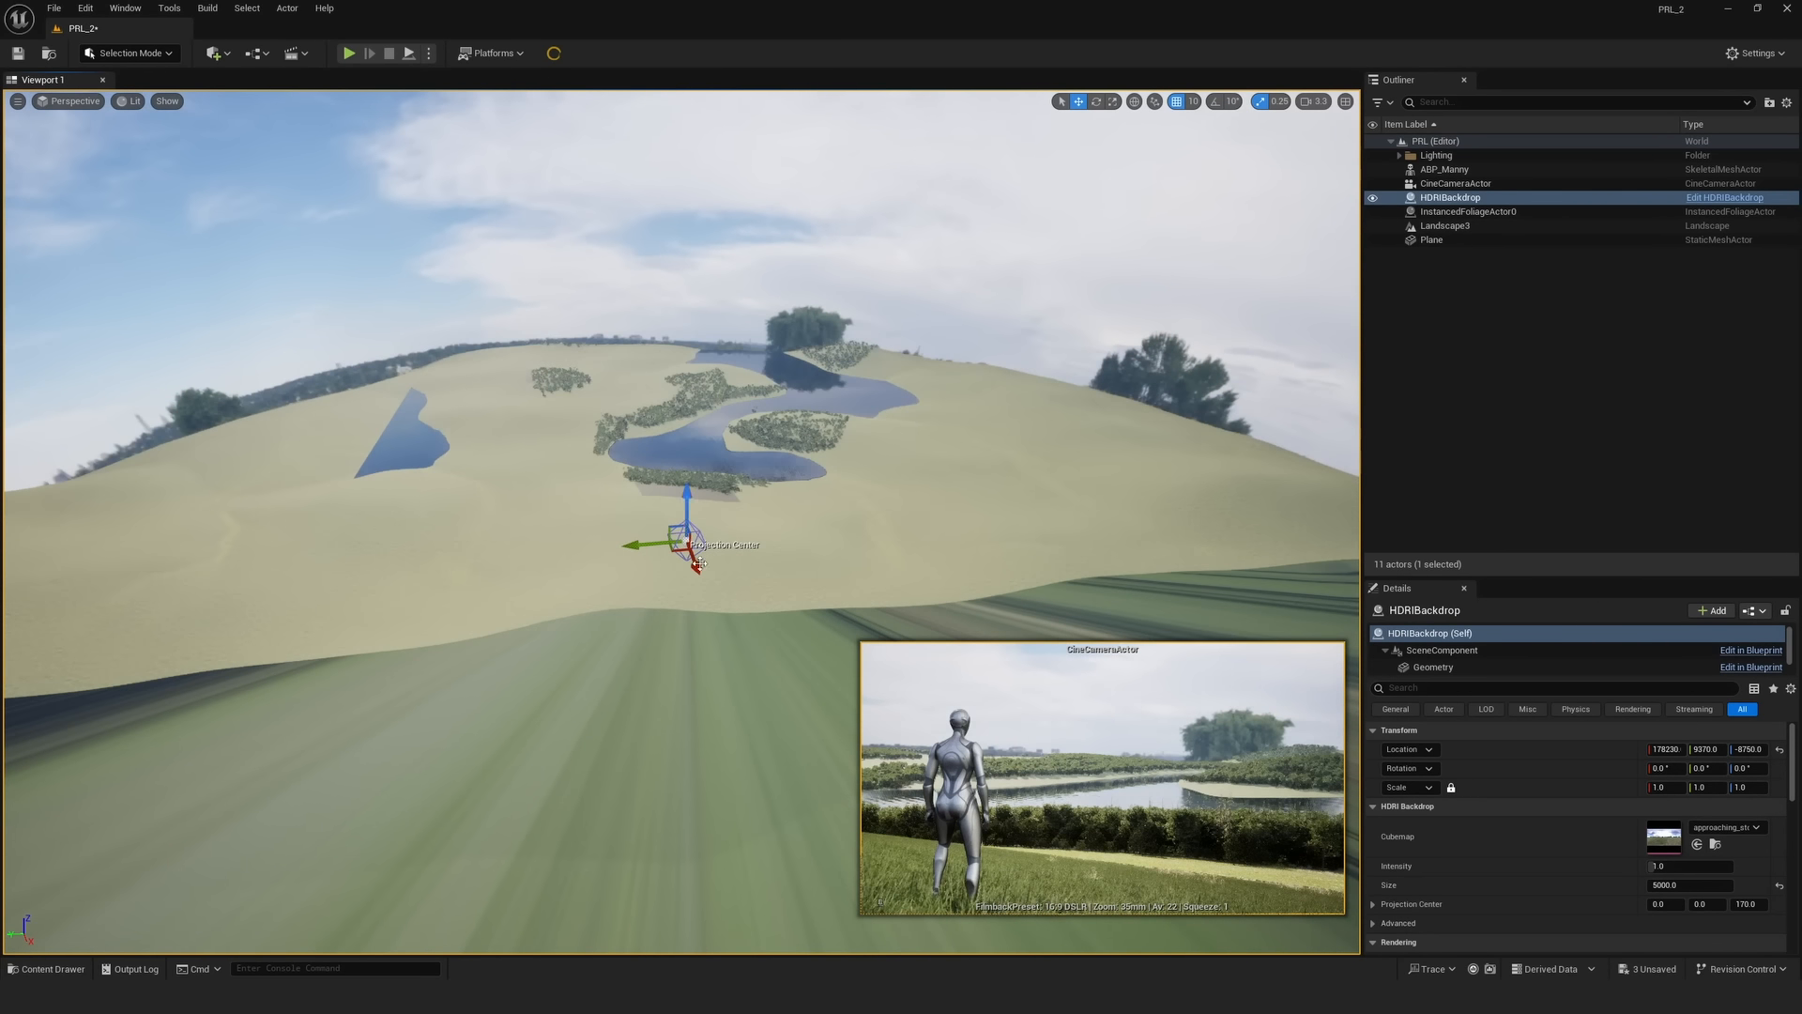
- Move the HDRI Backdrop horizontally over the lake, to about X -2400 and Y -22810
drag(689, 555, 631, 383)
key(w)
mouse_move(902, 348)
right_down()
mouse_move(900, 388)
mouse_move(966, 310)
mouse_move(916, 344)
right_up()
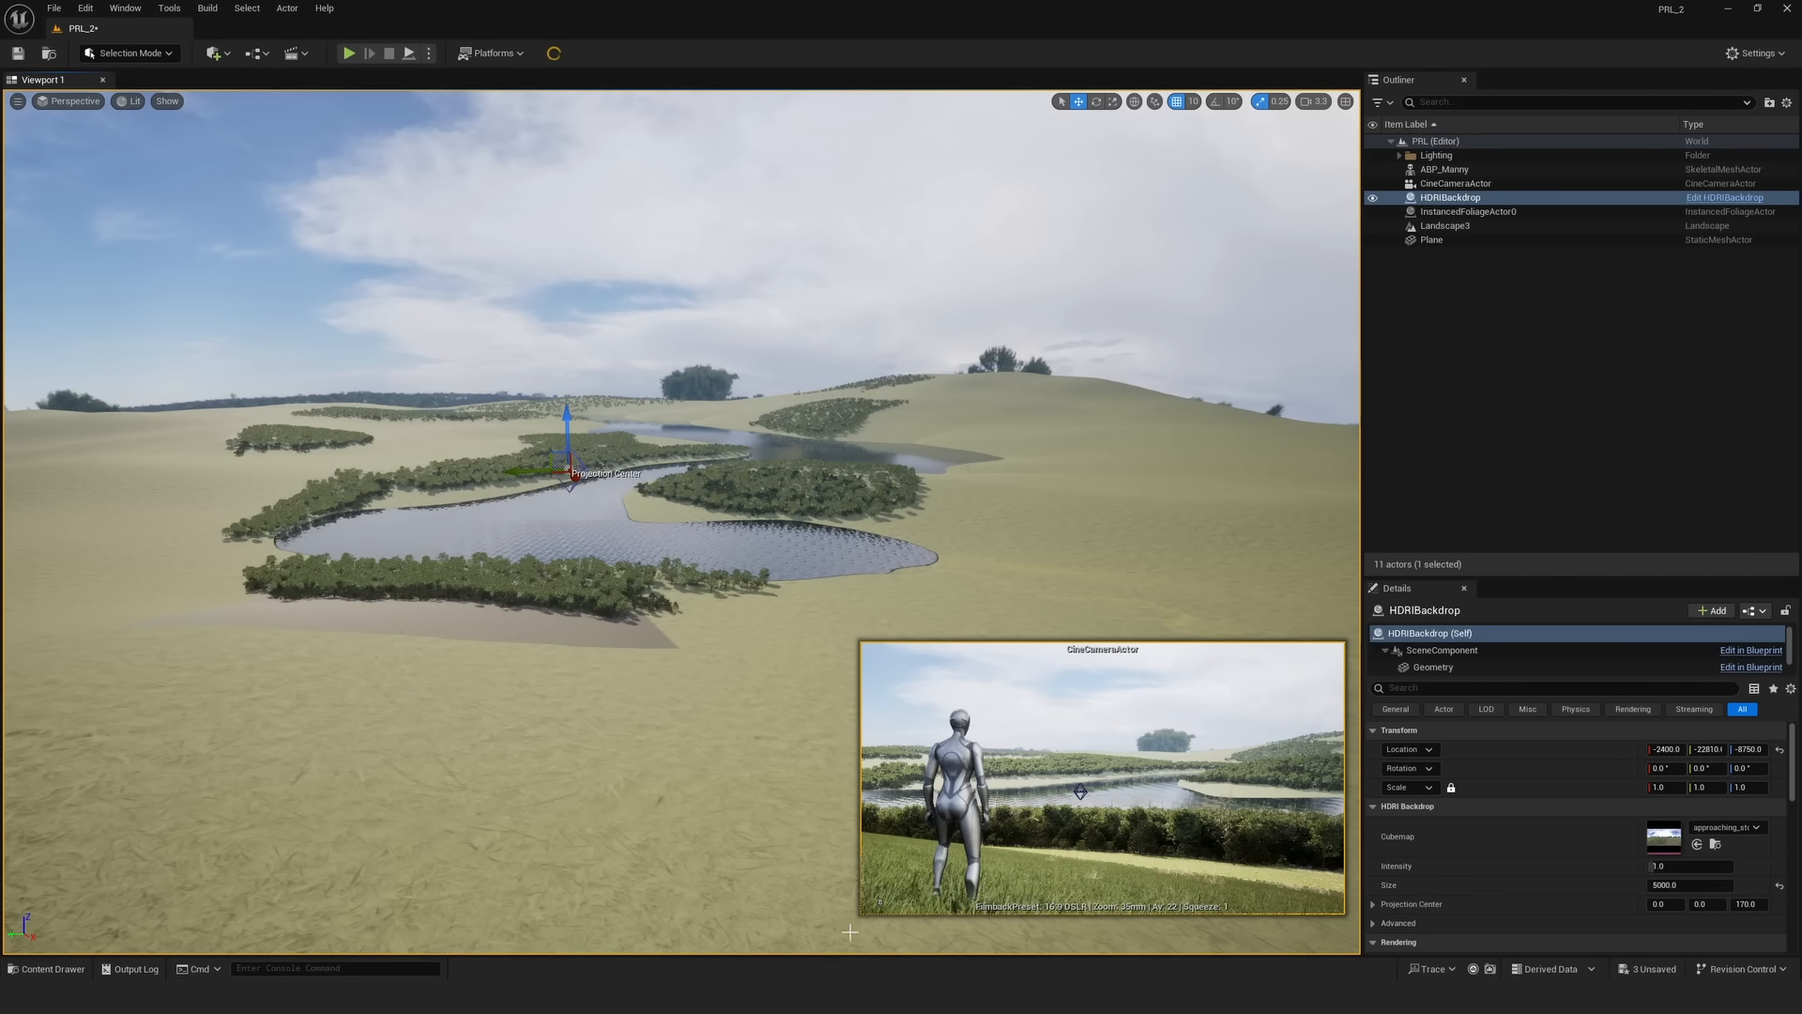
- Look at the GHDRI_STCL_004_10k source file in File Explorer and select its imported texture cube in the project's Content folder
click(825, 997)
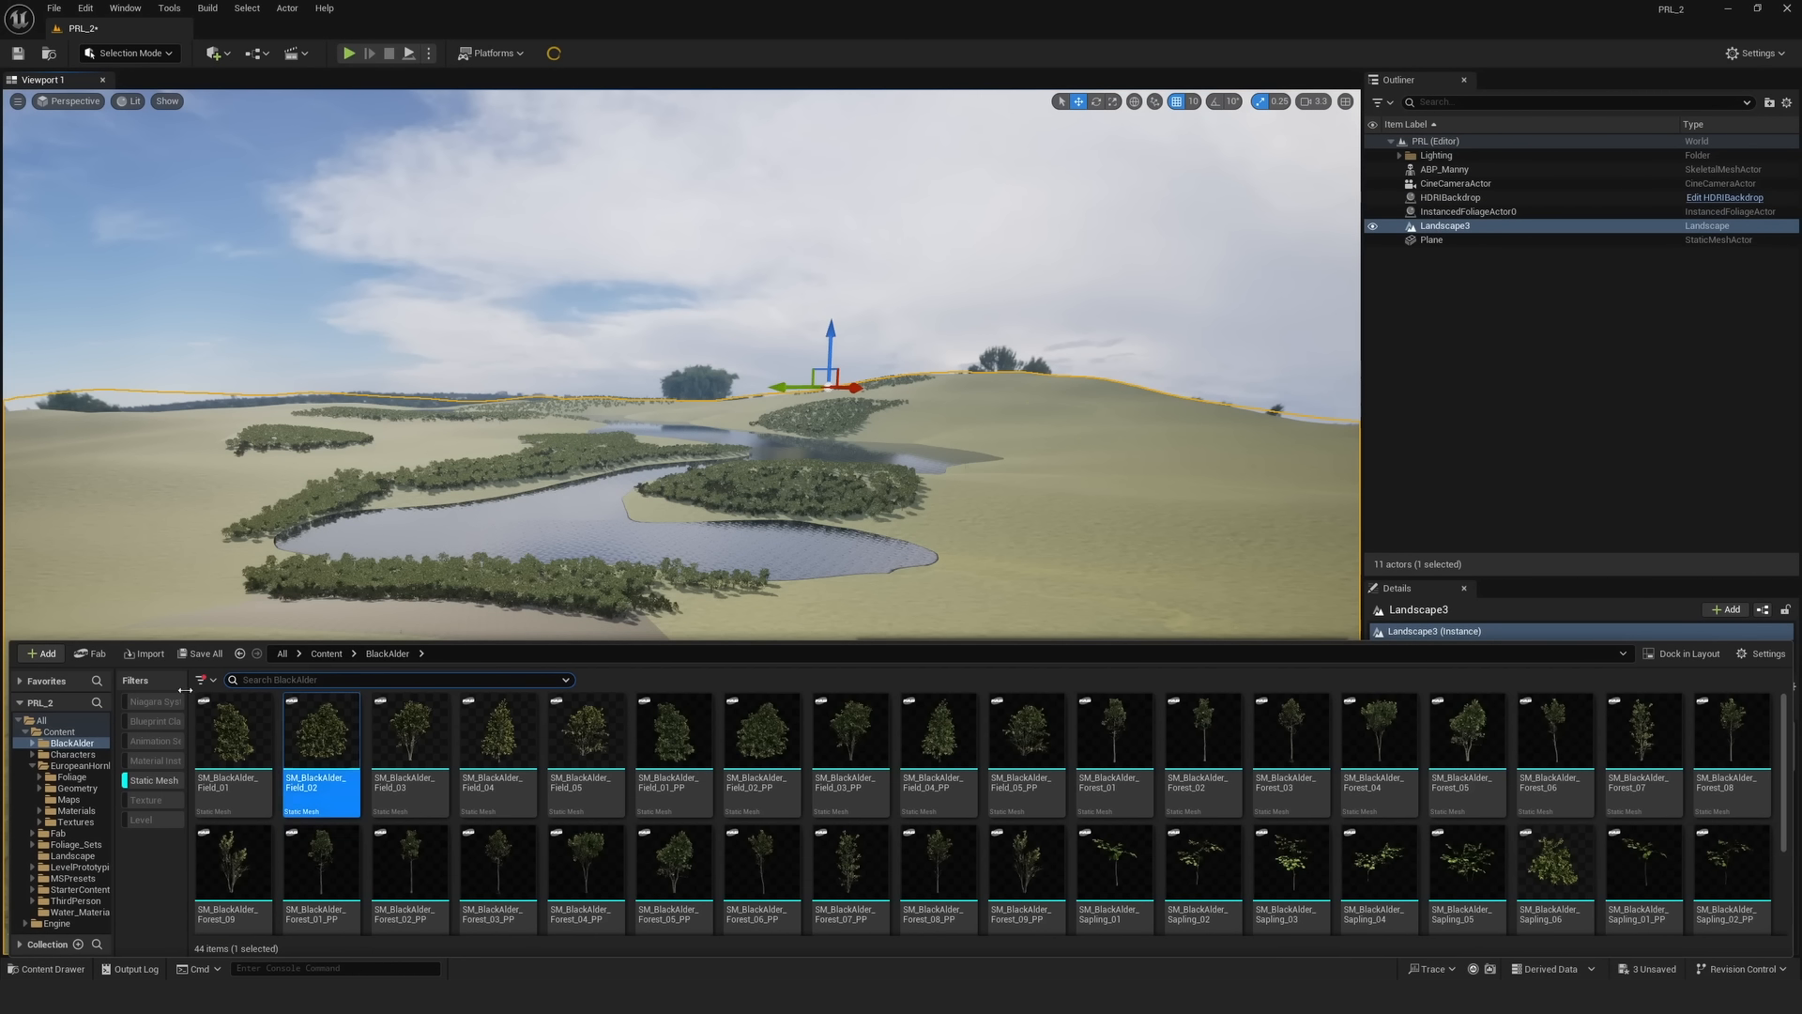
click(56, 732)
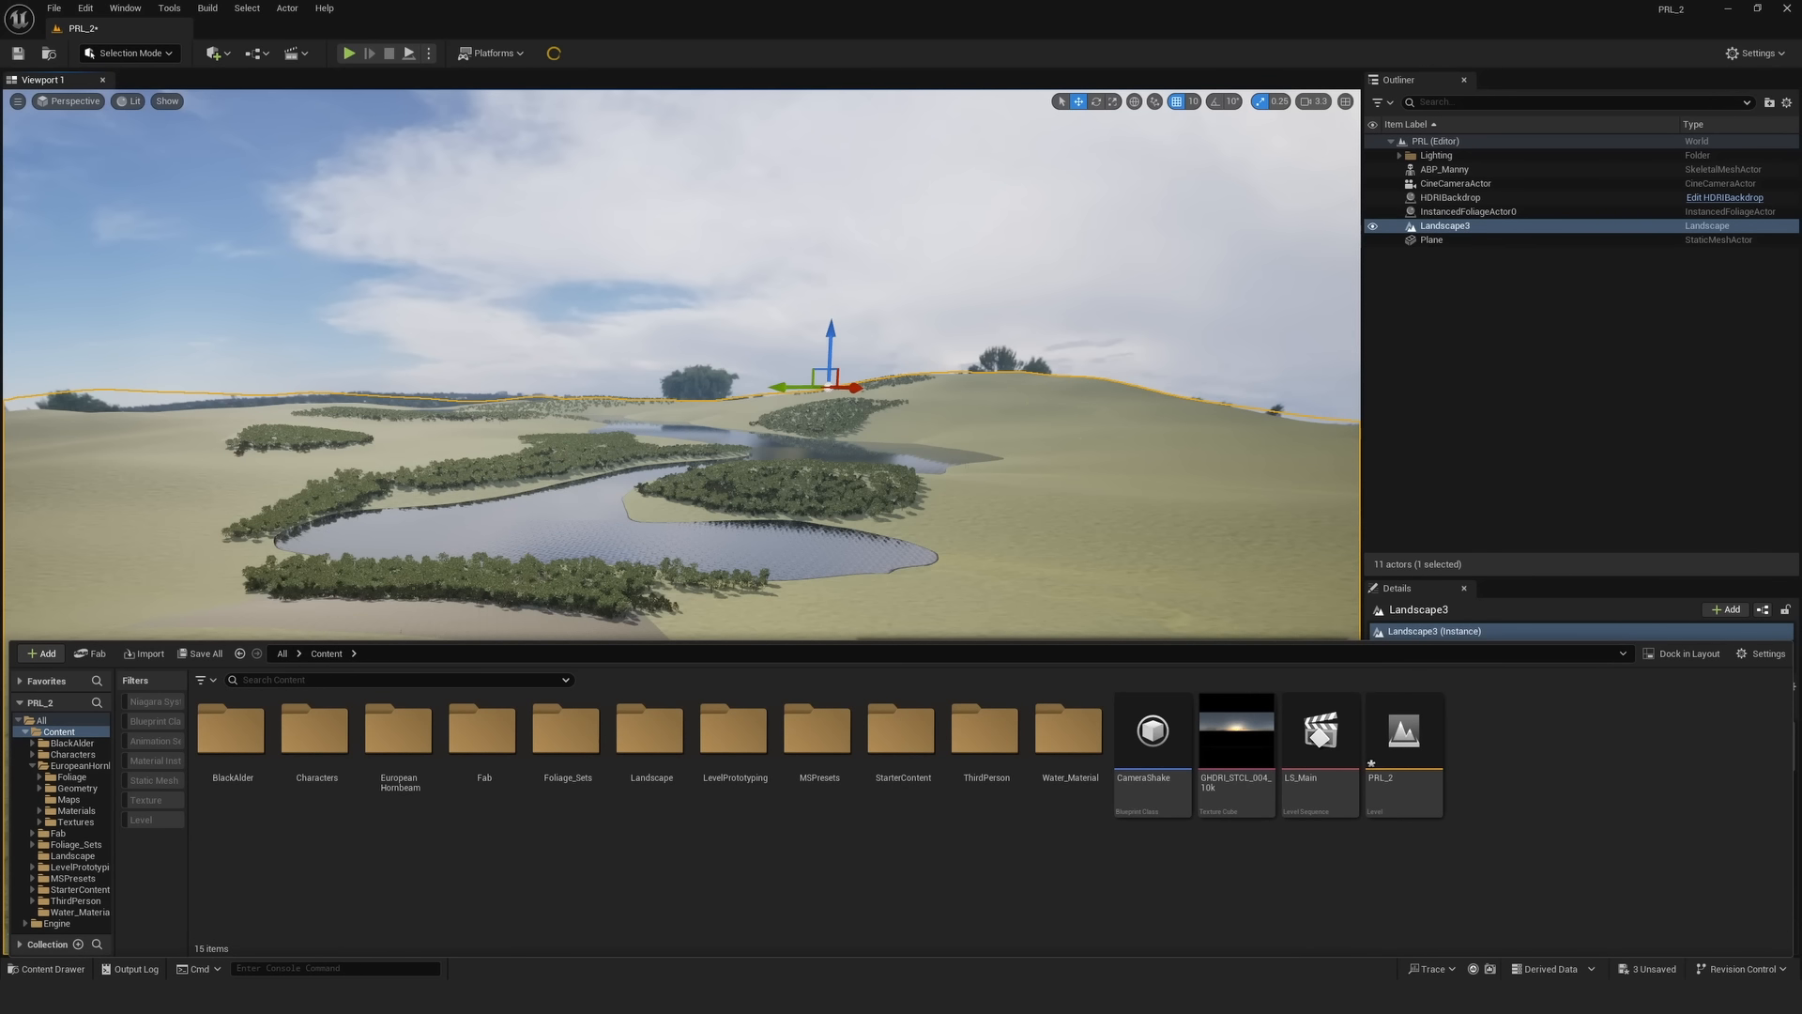
click(1154, 995)
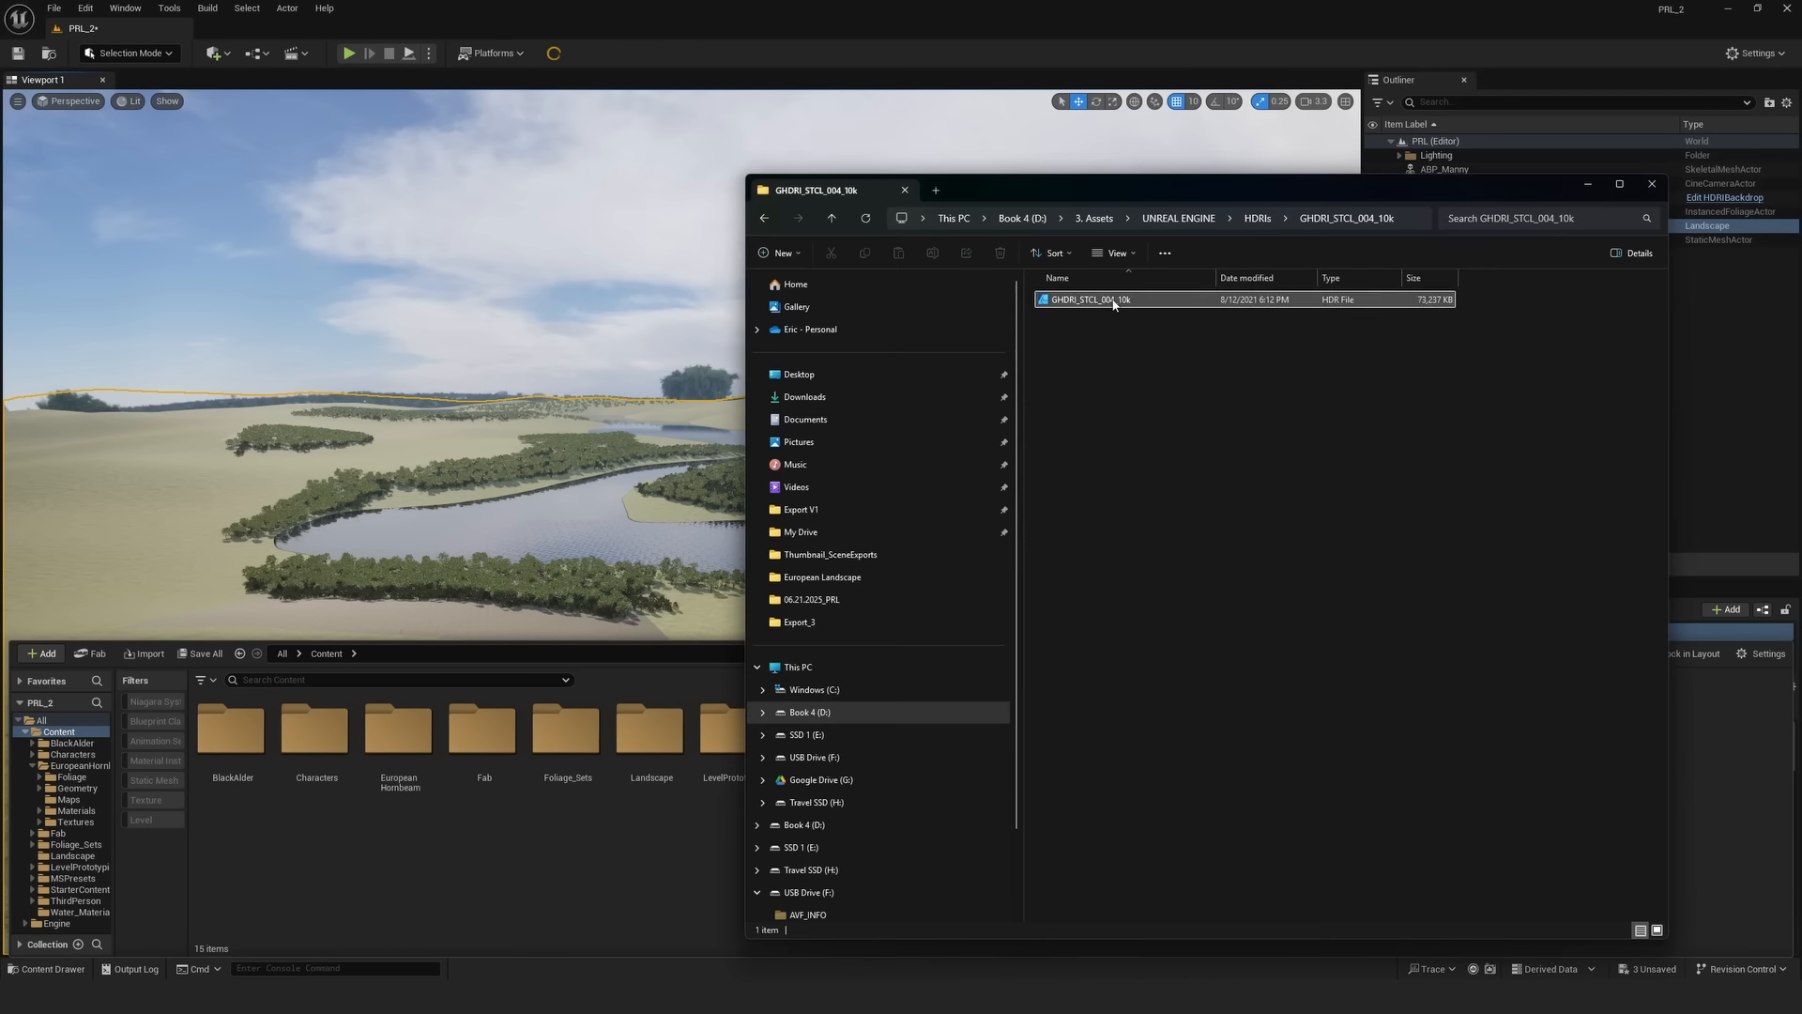
click(655, 899)
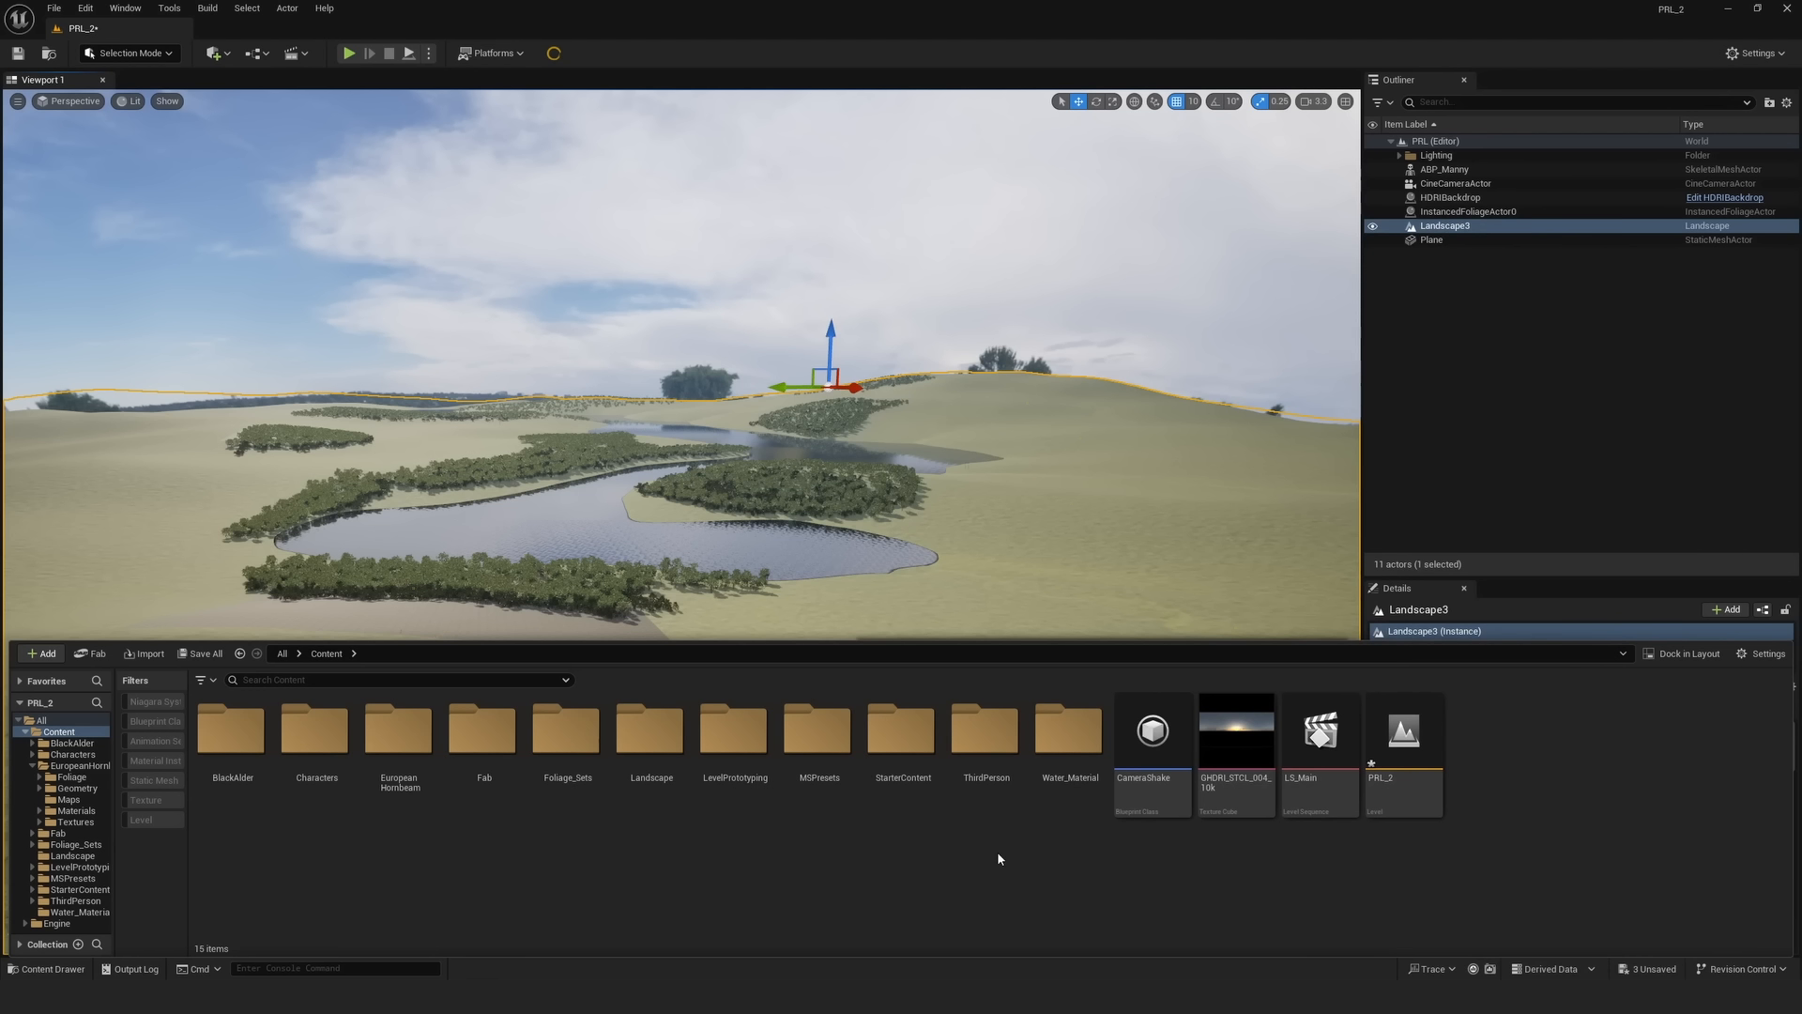
click(1237, 742)
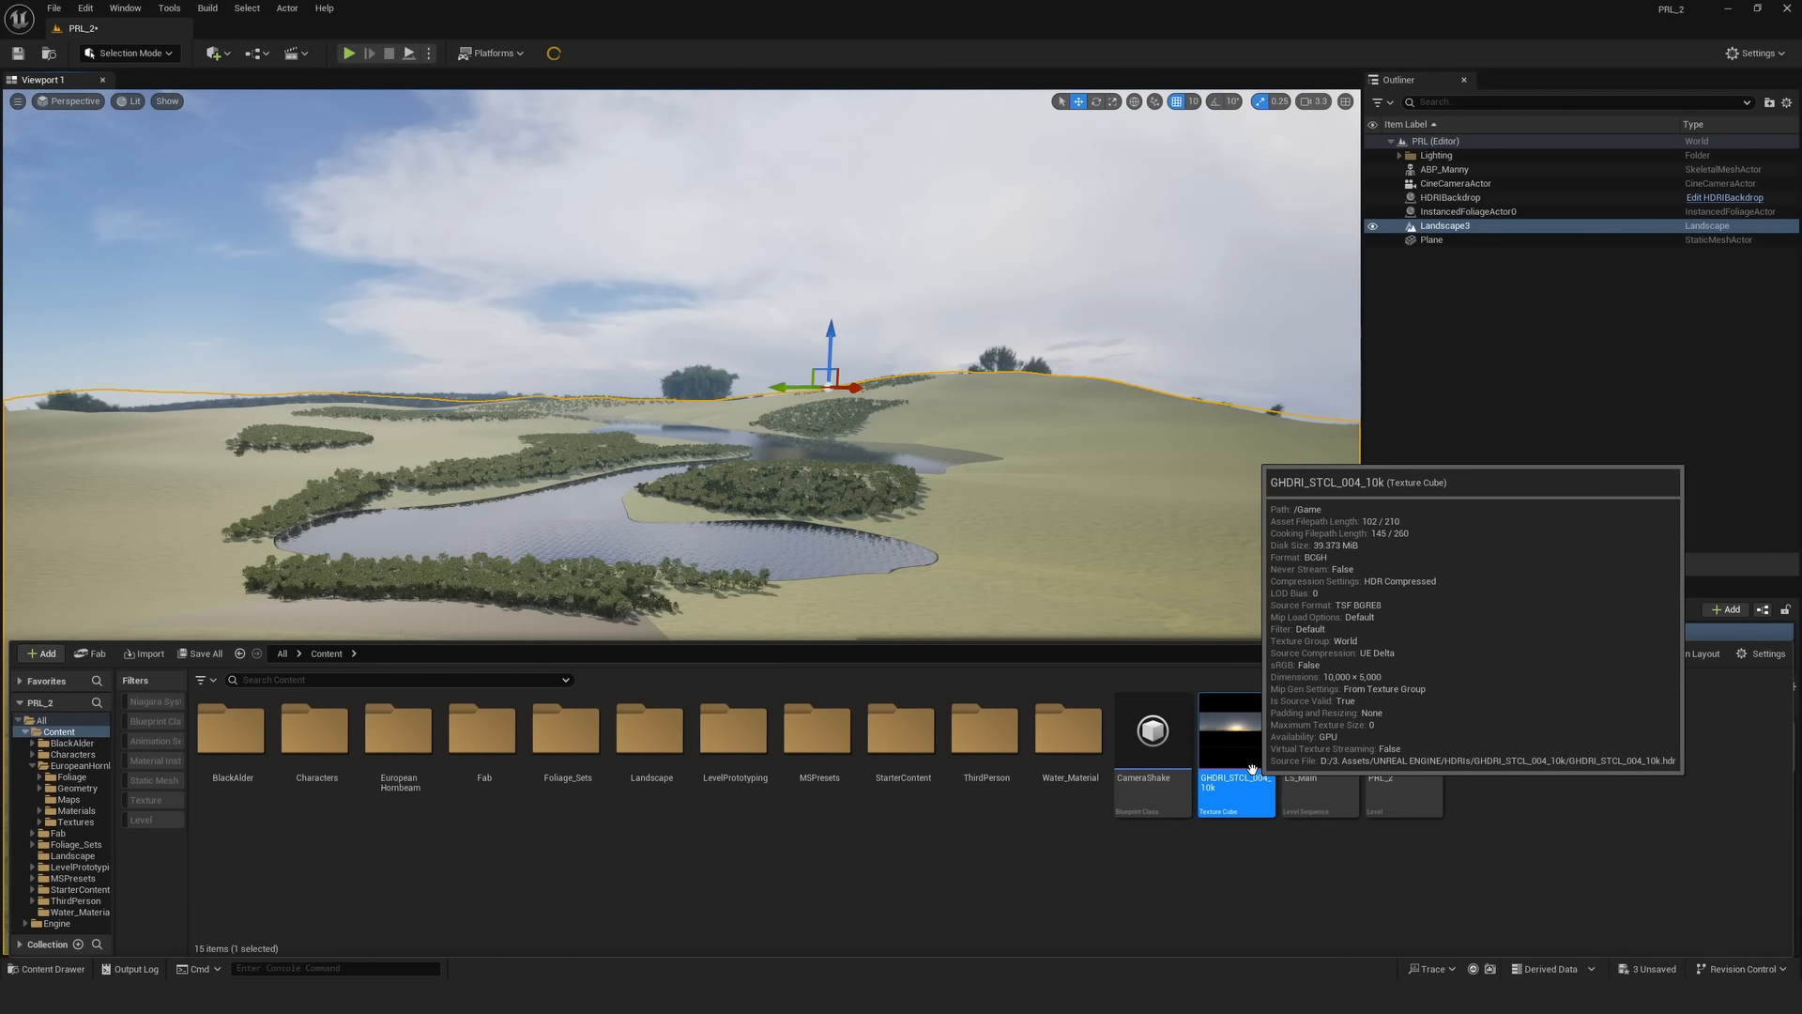
- Assign the GHDRI_STCL_004_10k texture cube as the HDRI Backdrop's Cubemap
click(1489, 201)
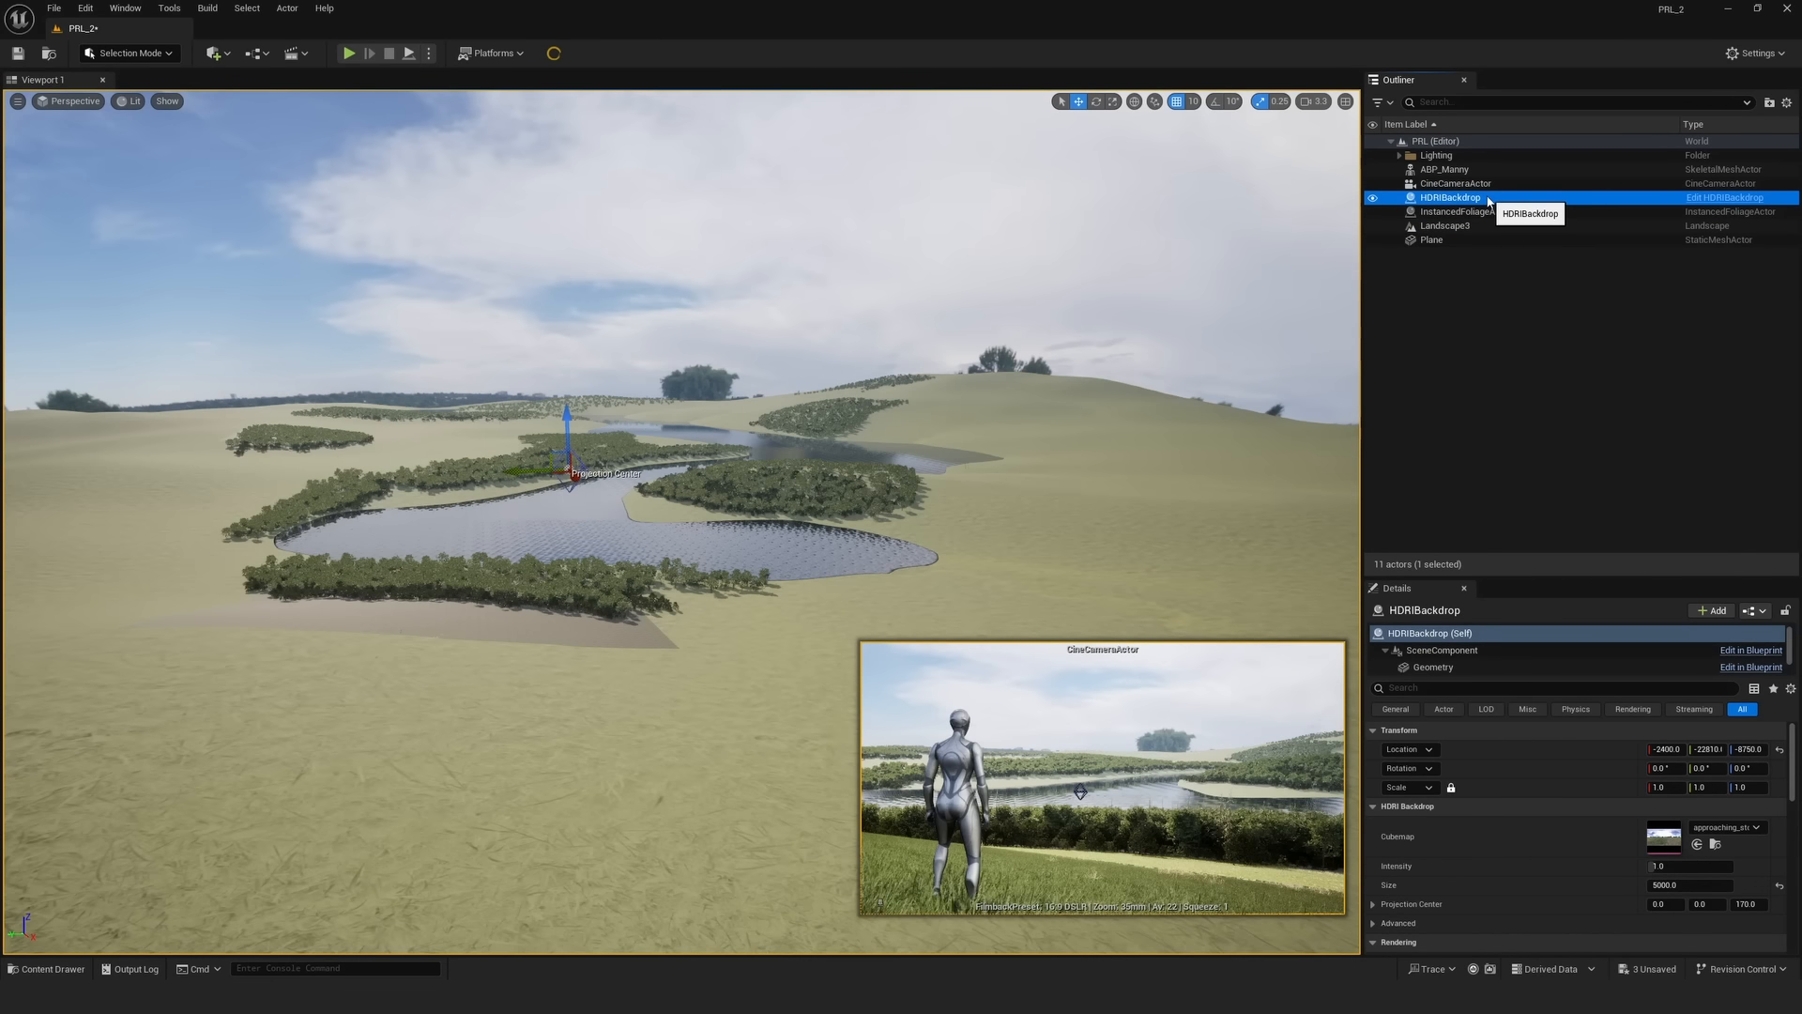
click(1750, 828)
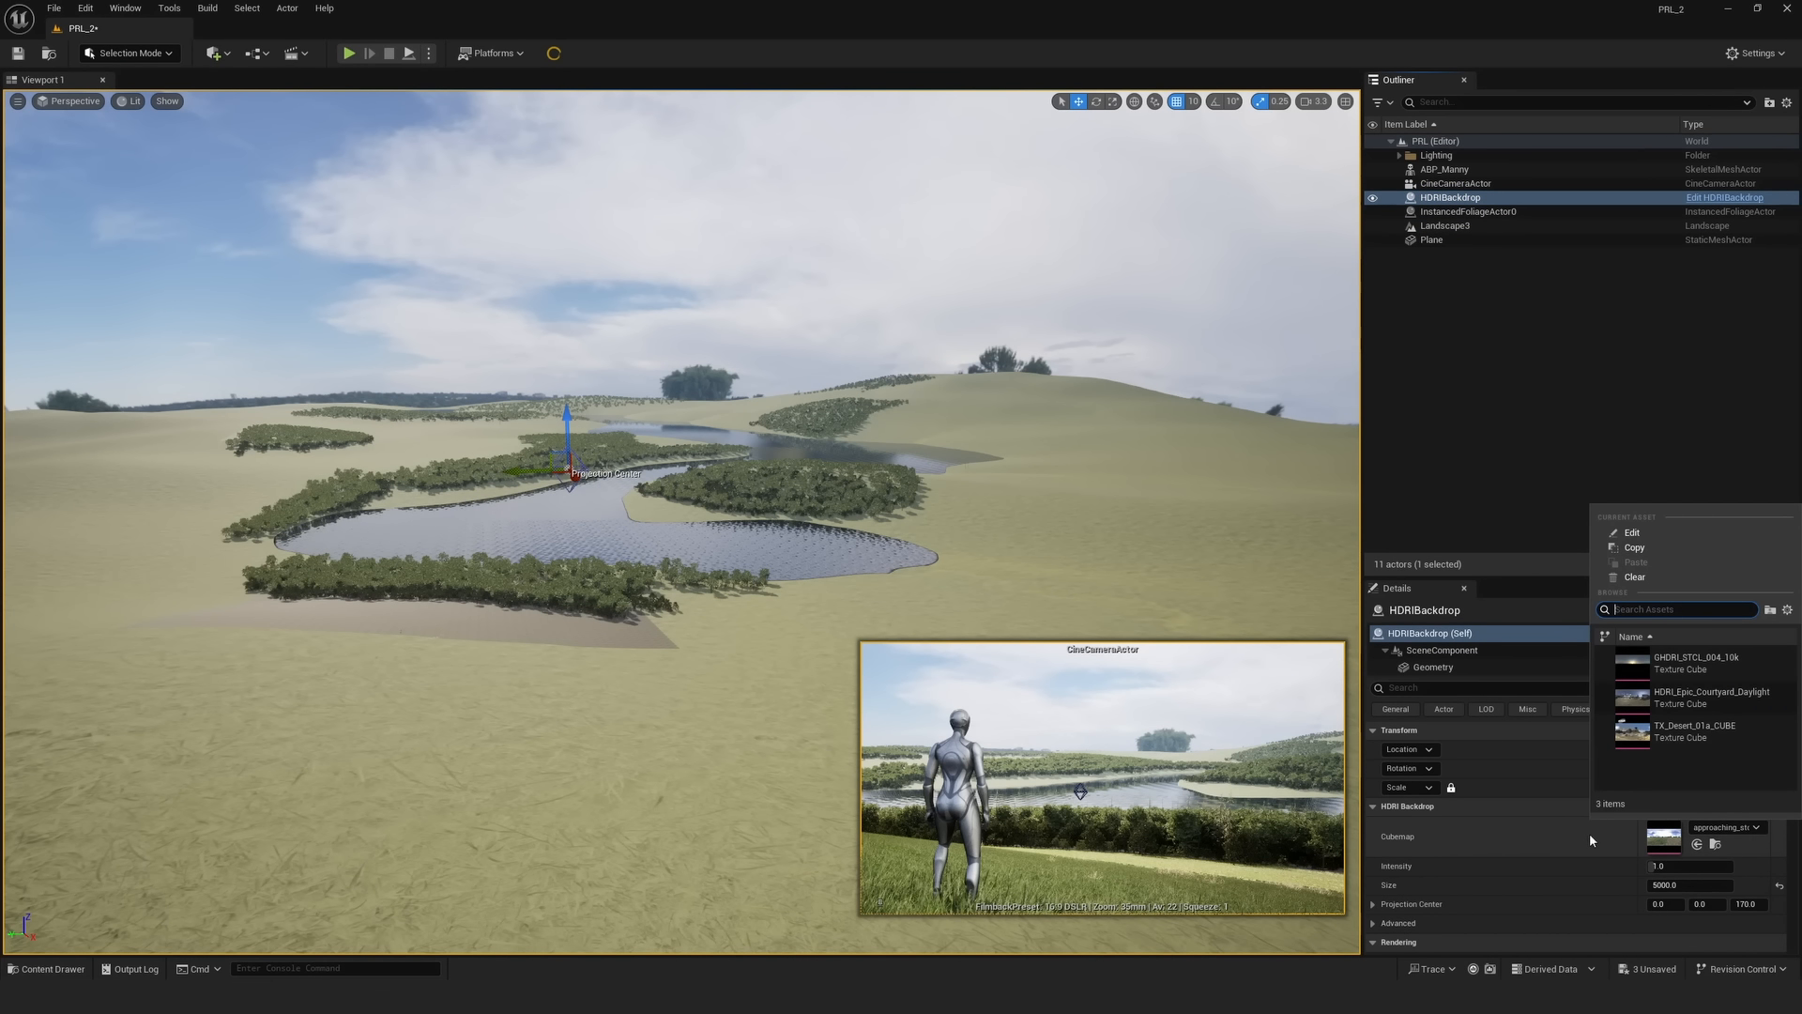
click(1710, 665)
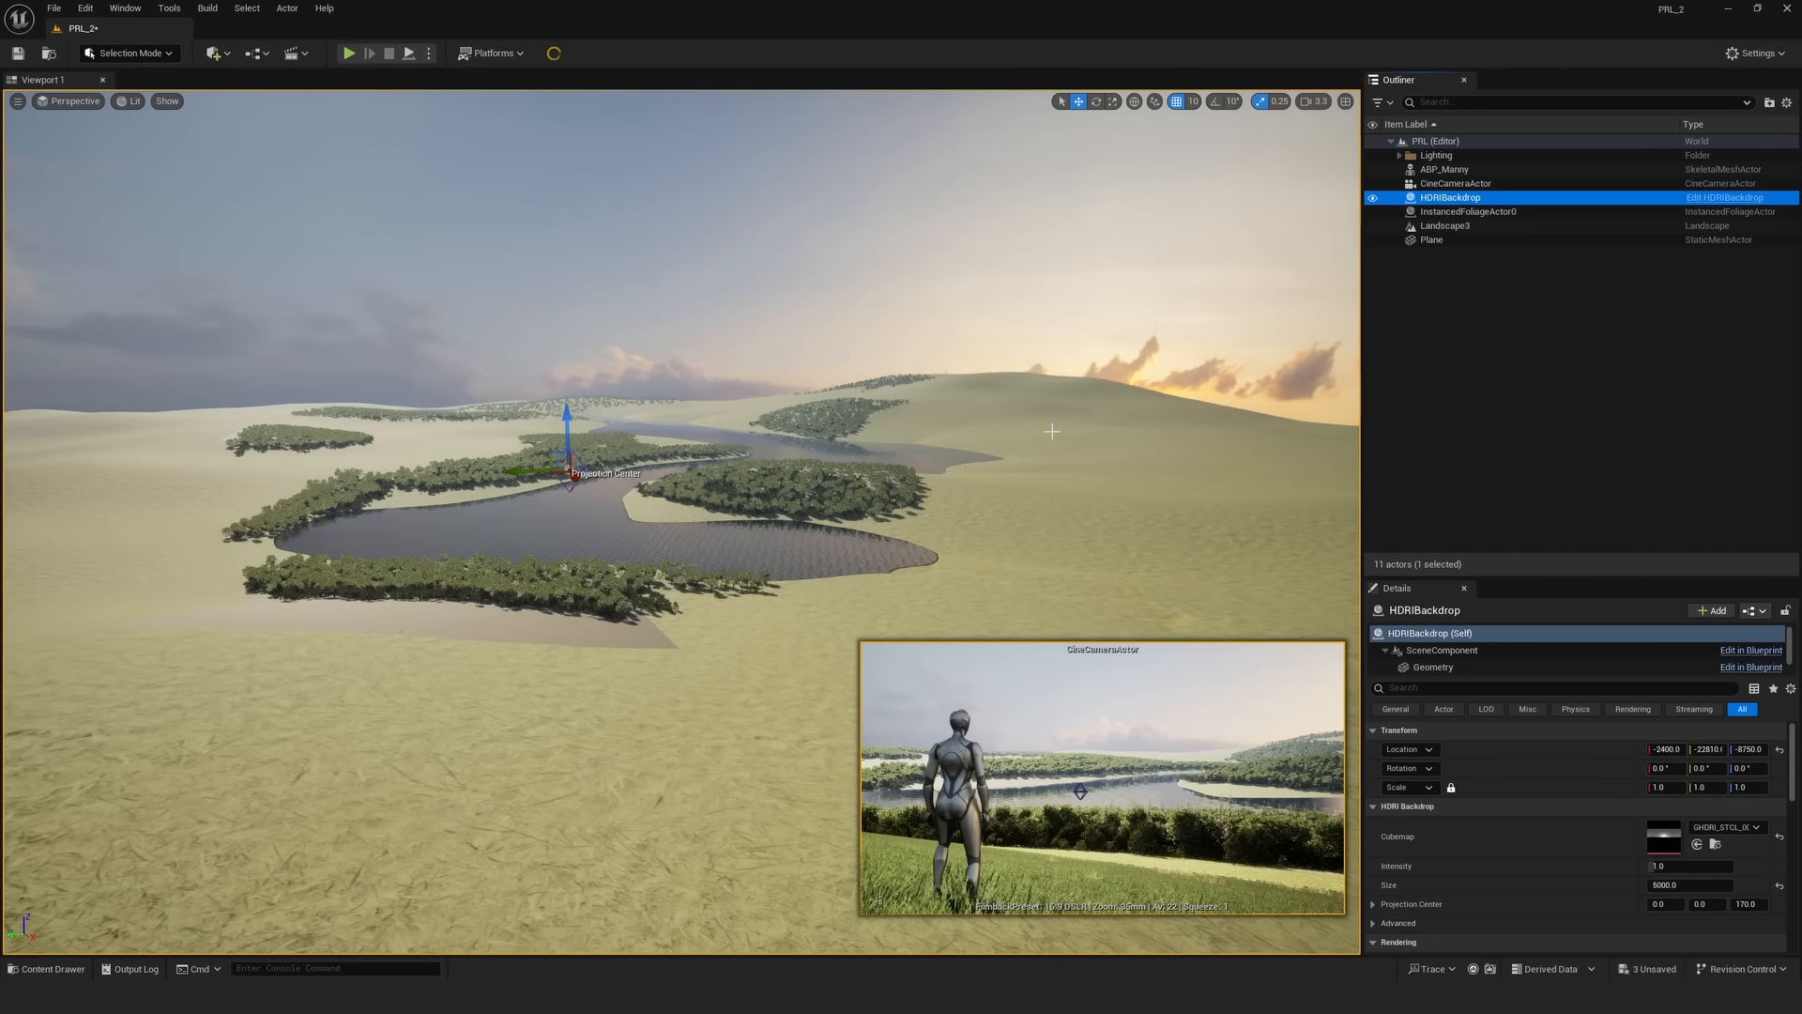
- Rotate the HDRI Backdrop about its vertical axis to about -97.25° and deselect it
key(e)
drag(541, 477, 649, 466)
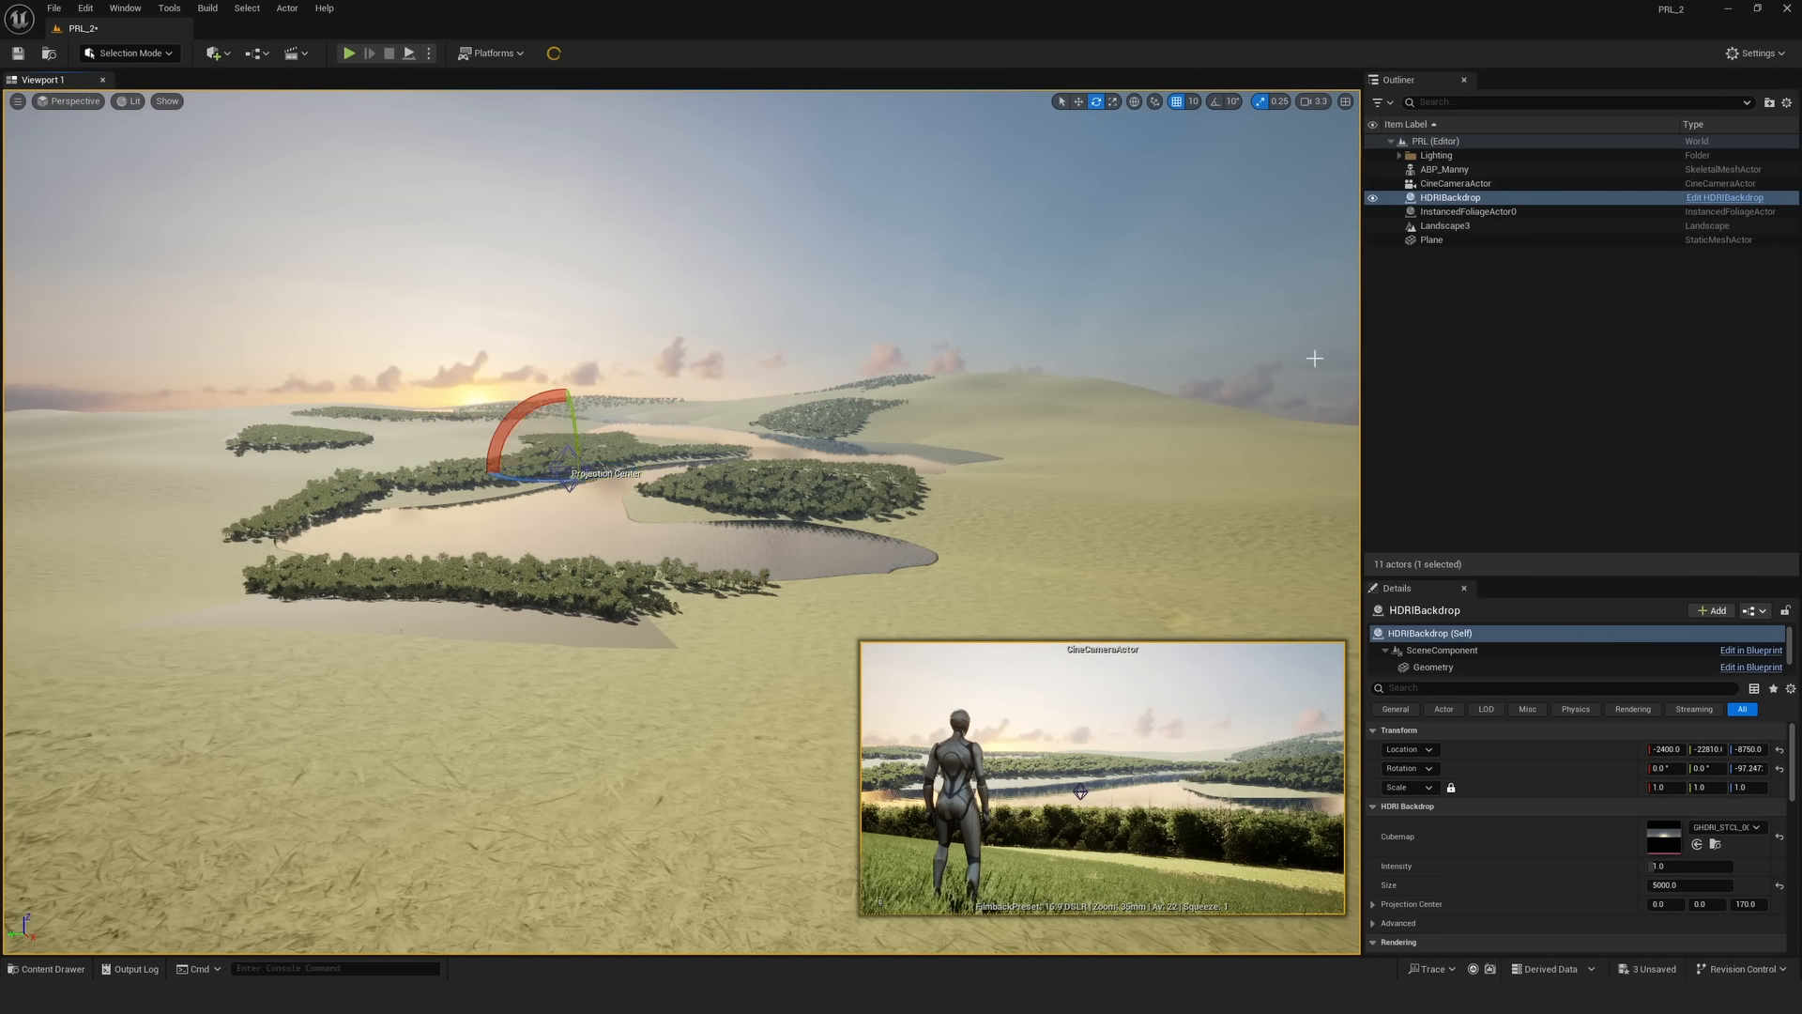
click(1555, 336)
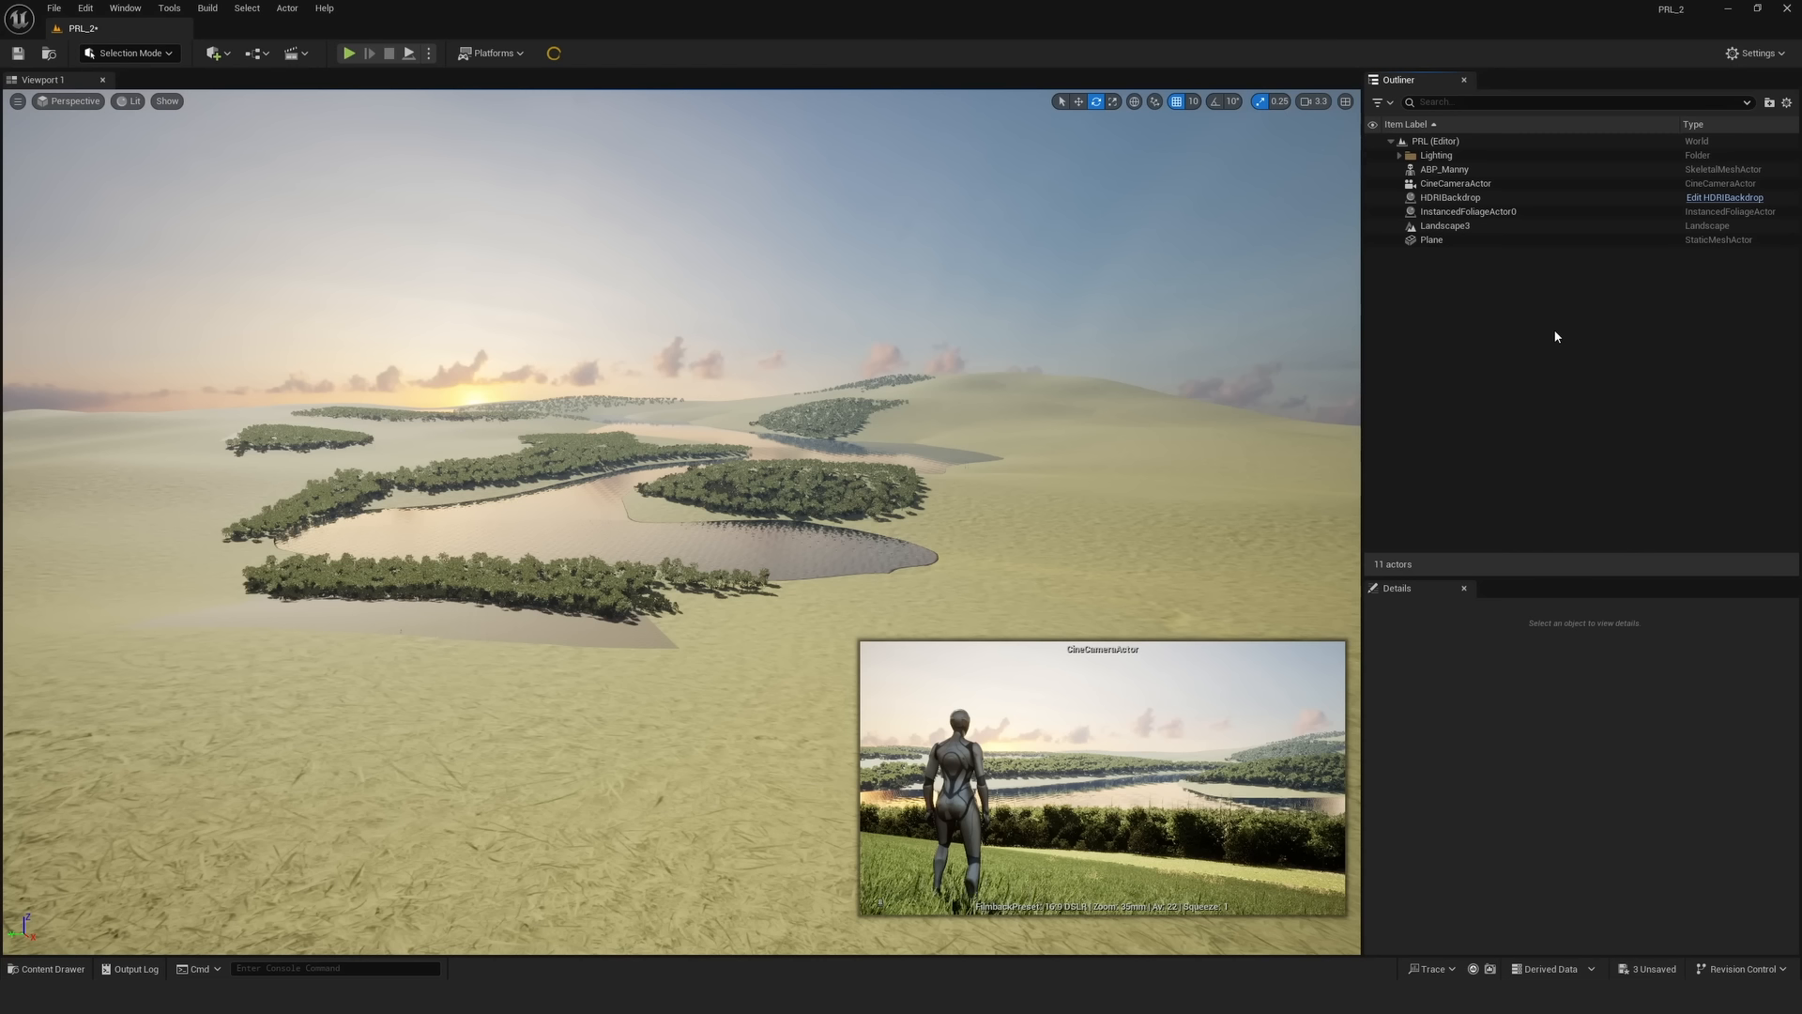
- Add a Post Process Volume to the scene
click(213, 53)
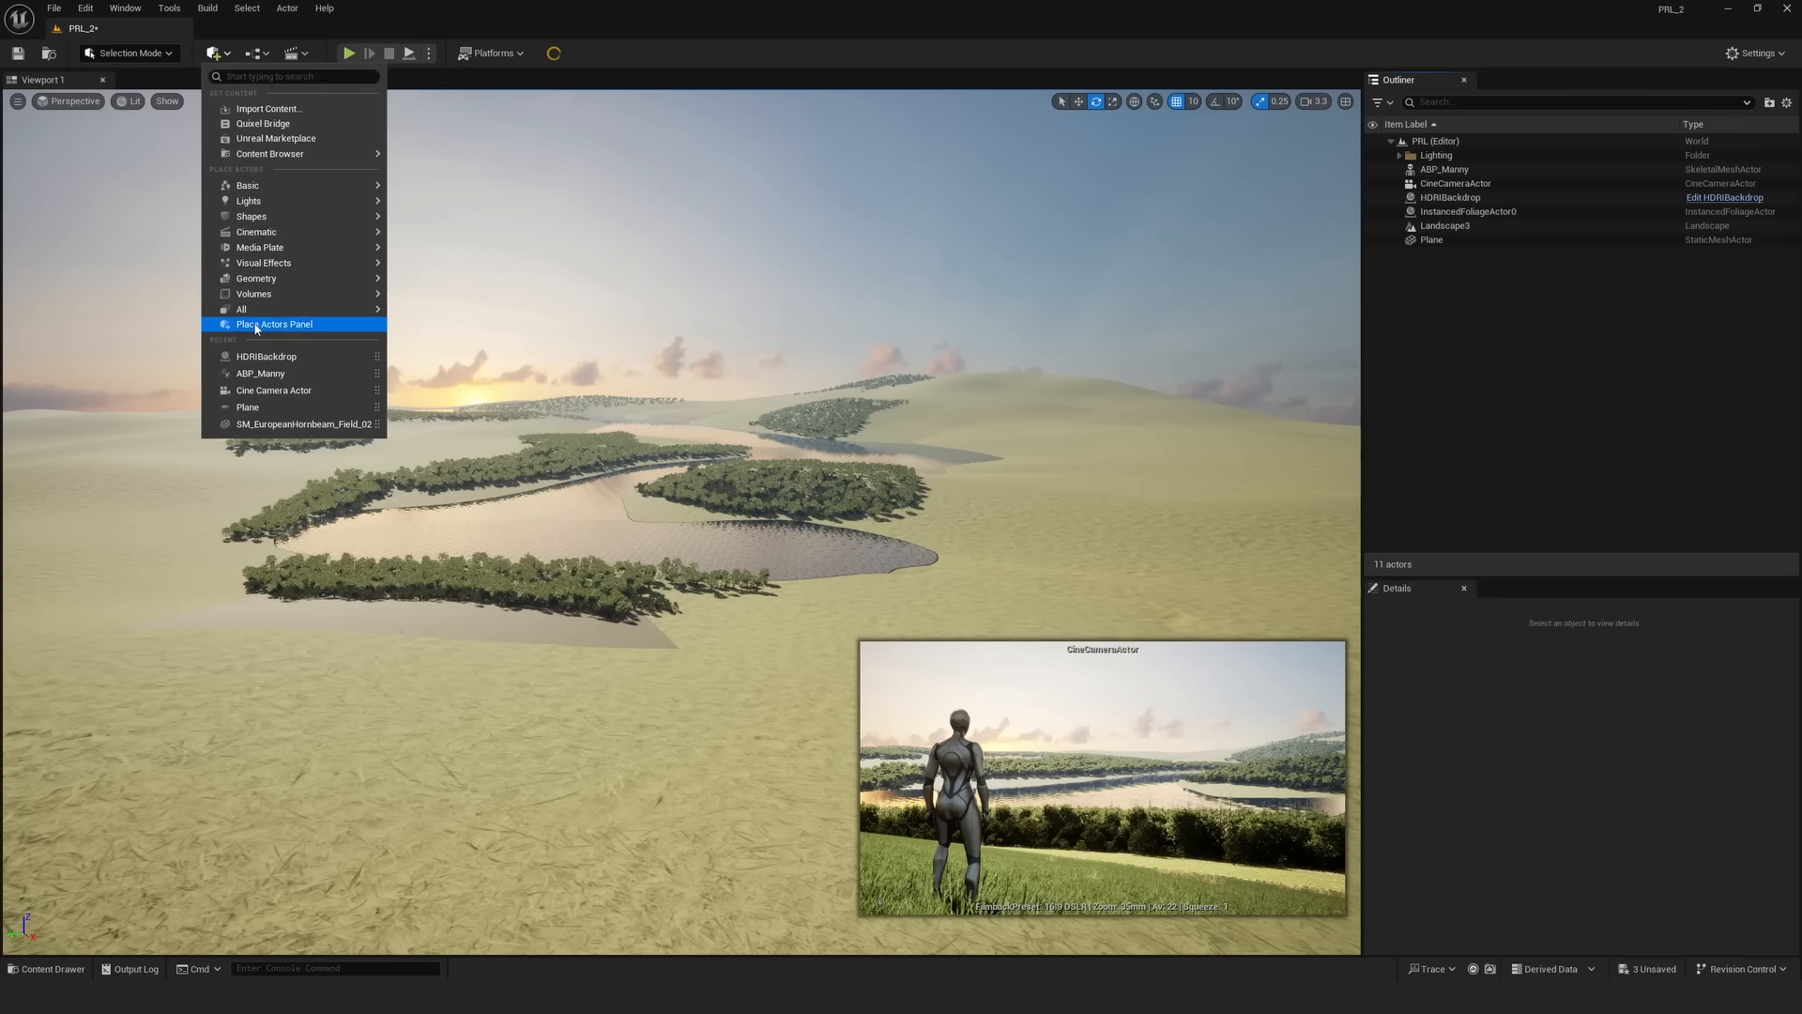
mouse_move(282, 294)
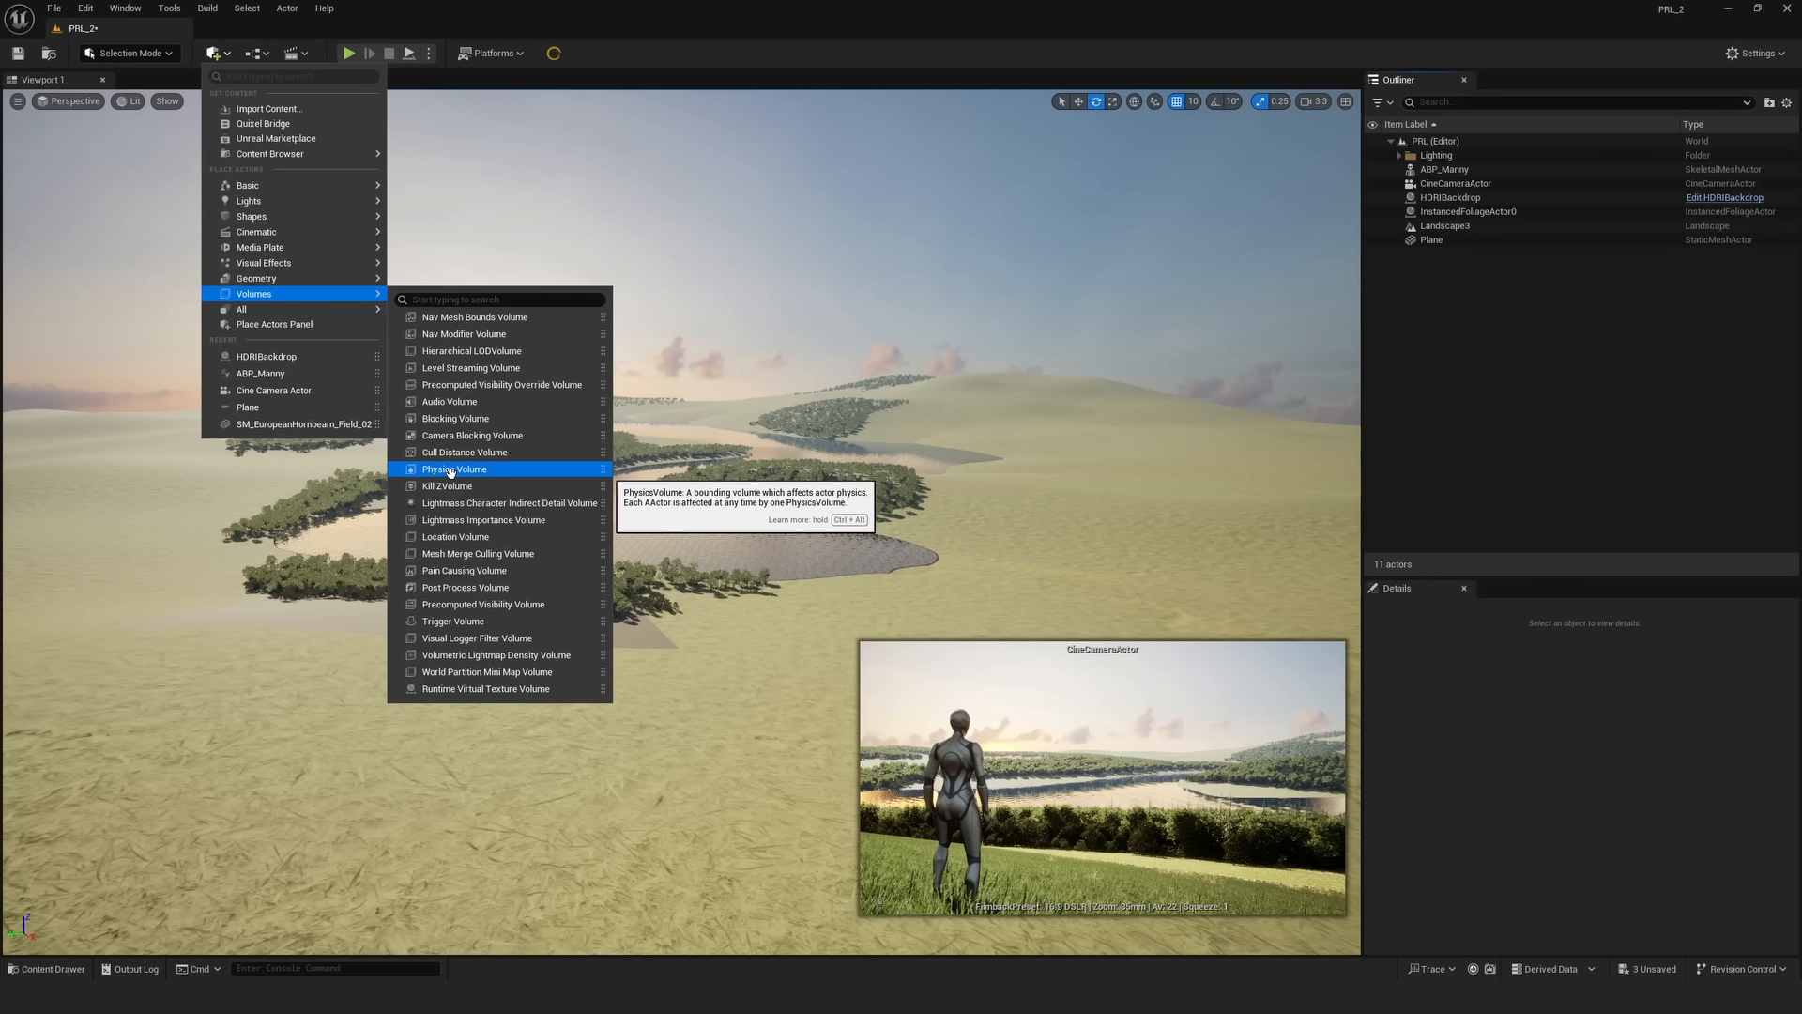
click(470, 588)
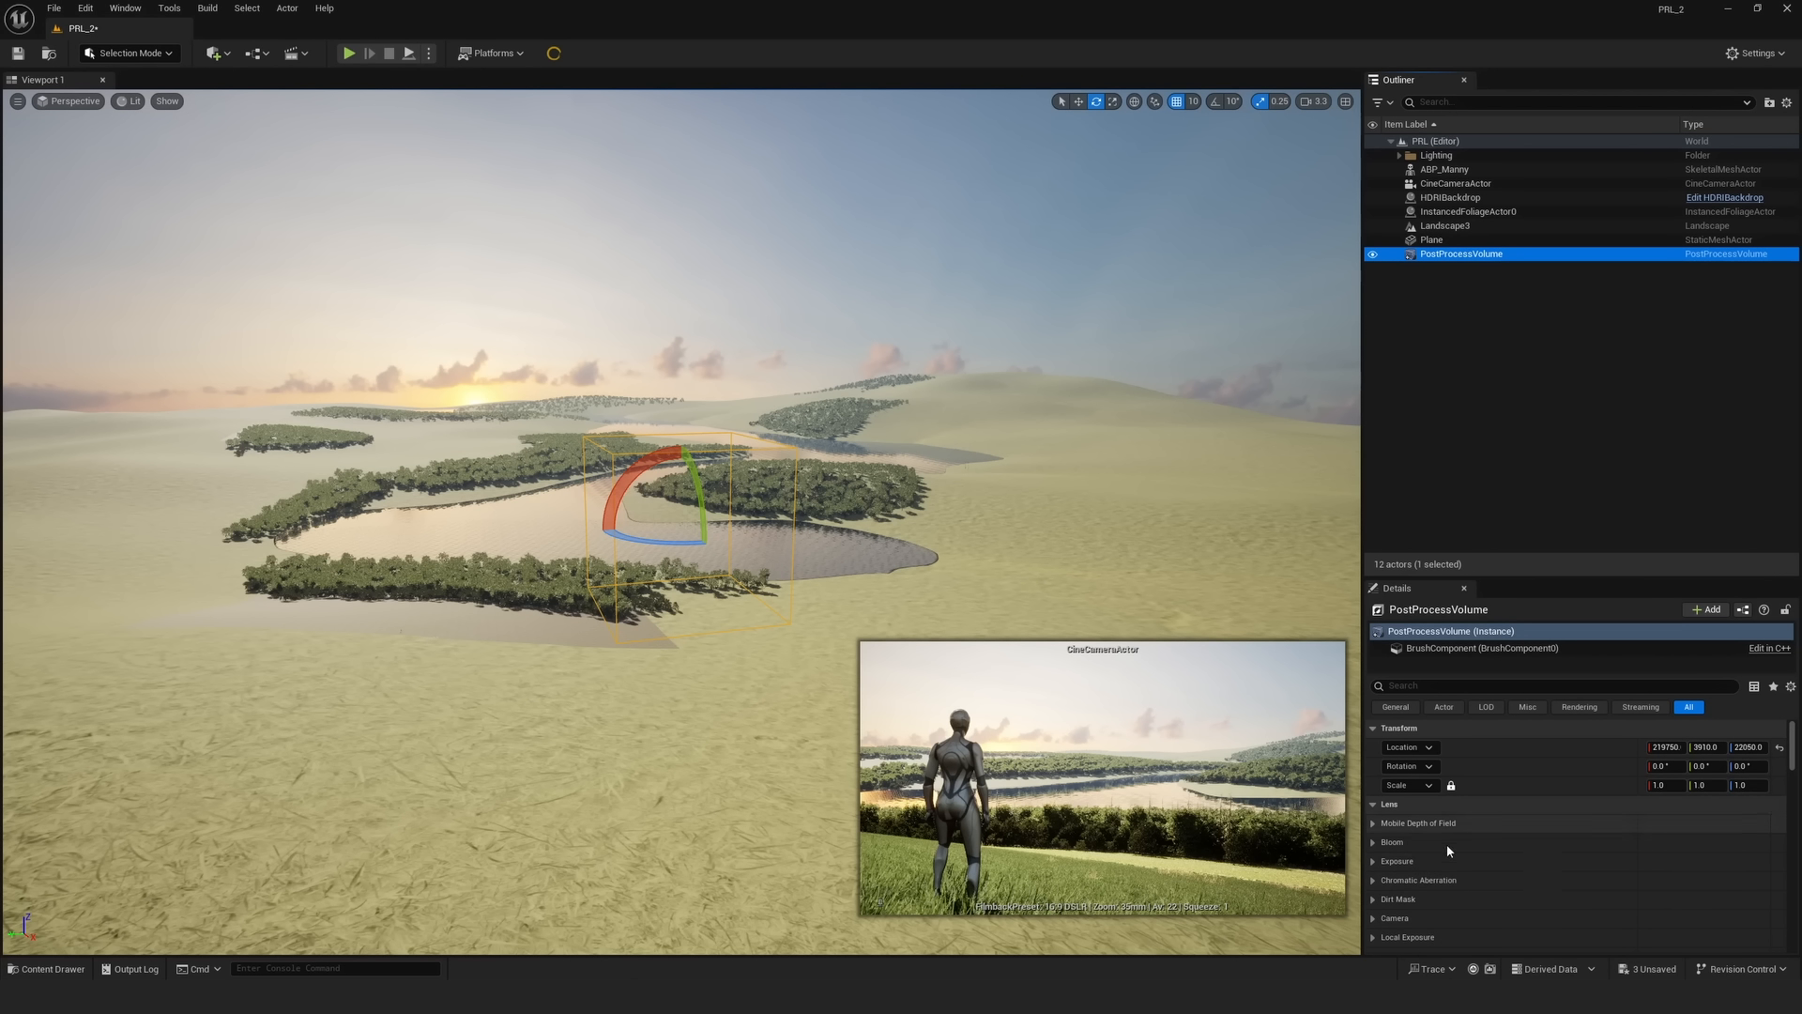
- Find the Post Process Volume's Infinite Extent (Unbound) setting by searching for BOUND, and enable it
scroll(1470, 837, down, 10)
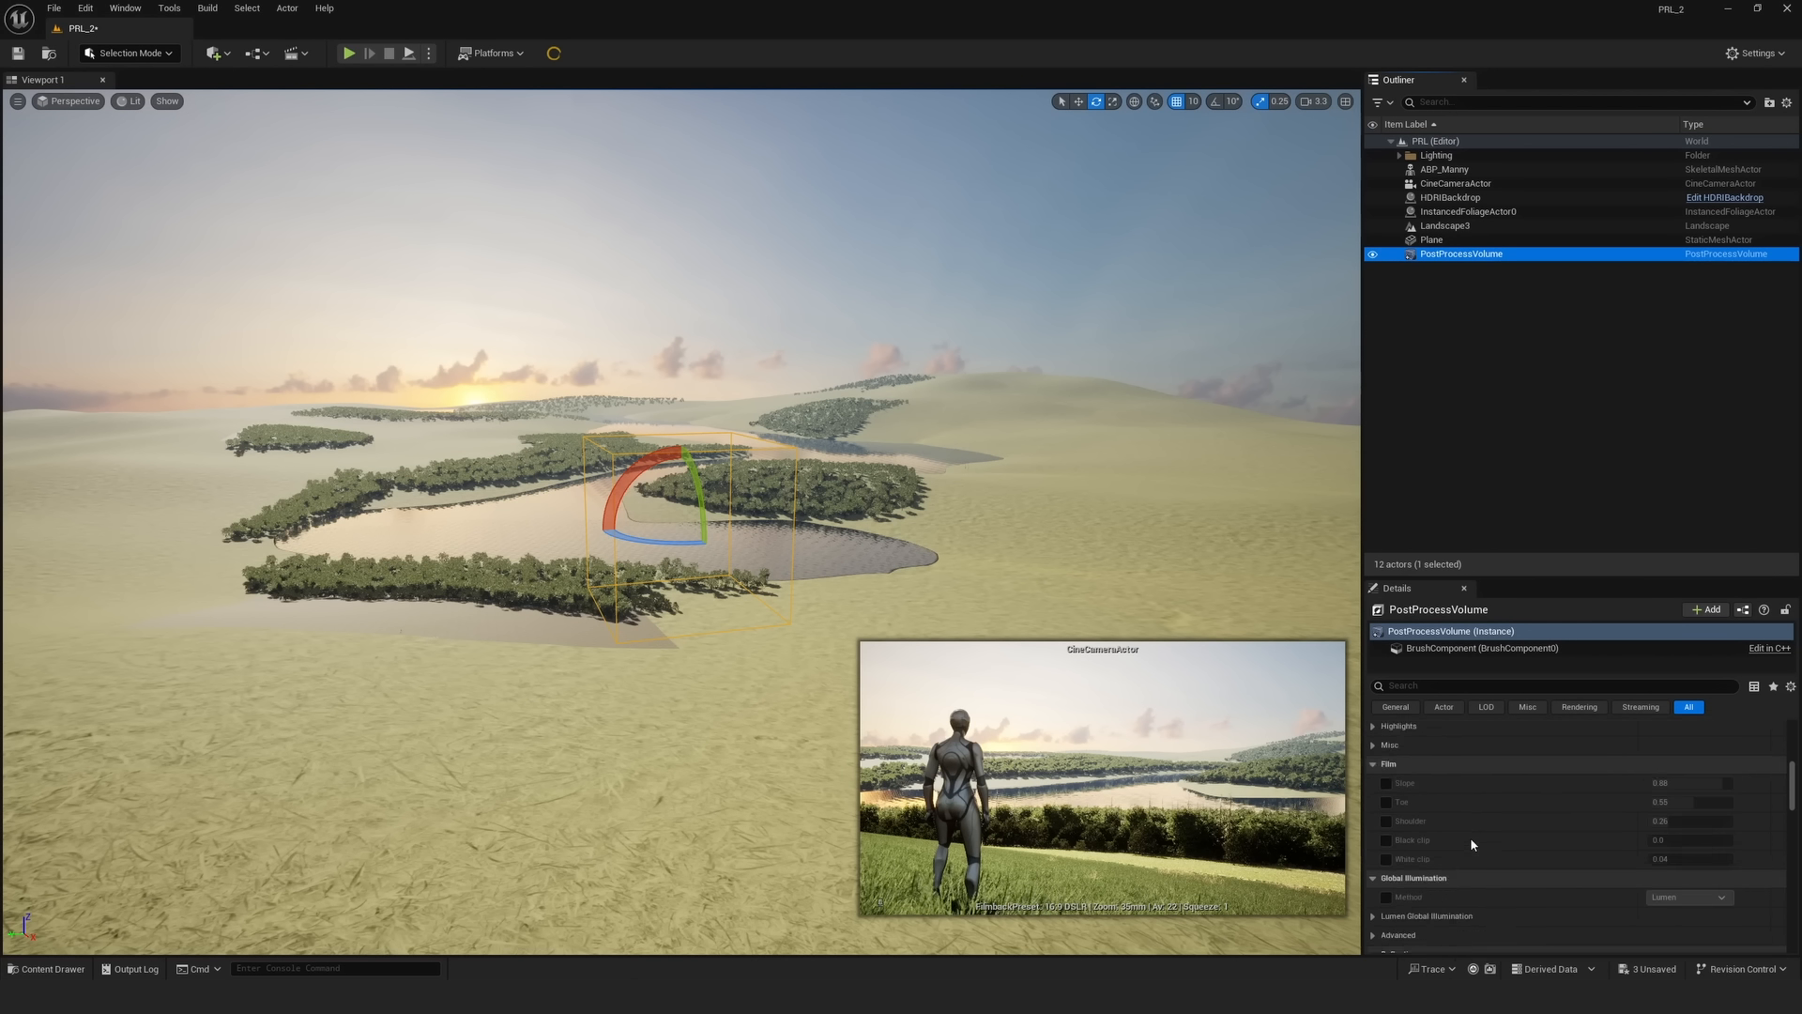
scroll(1470, 838, down, 15)
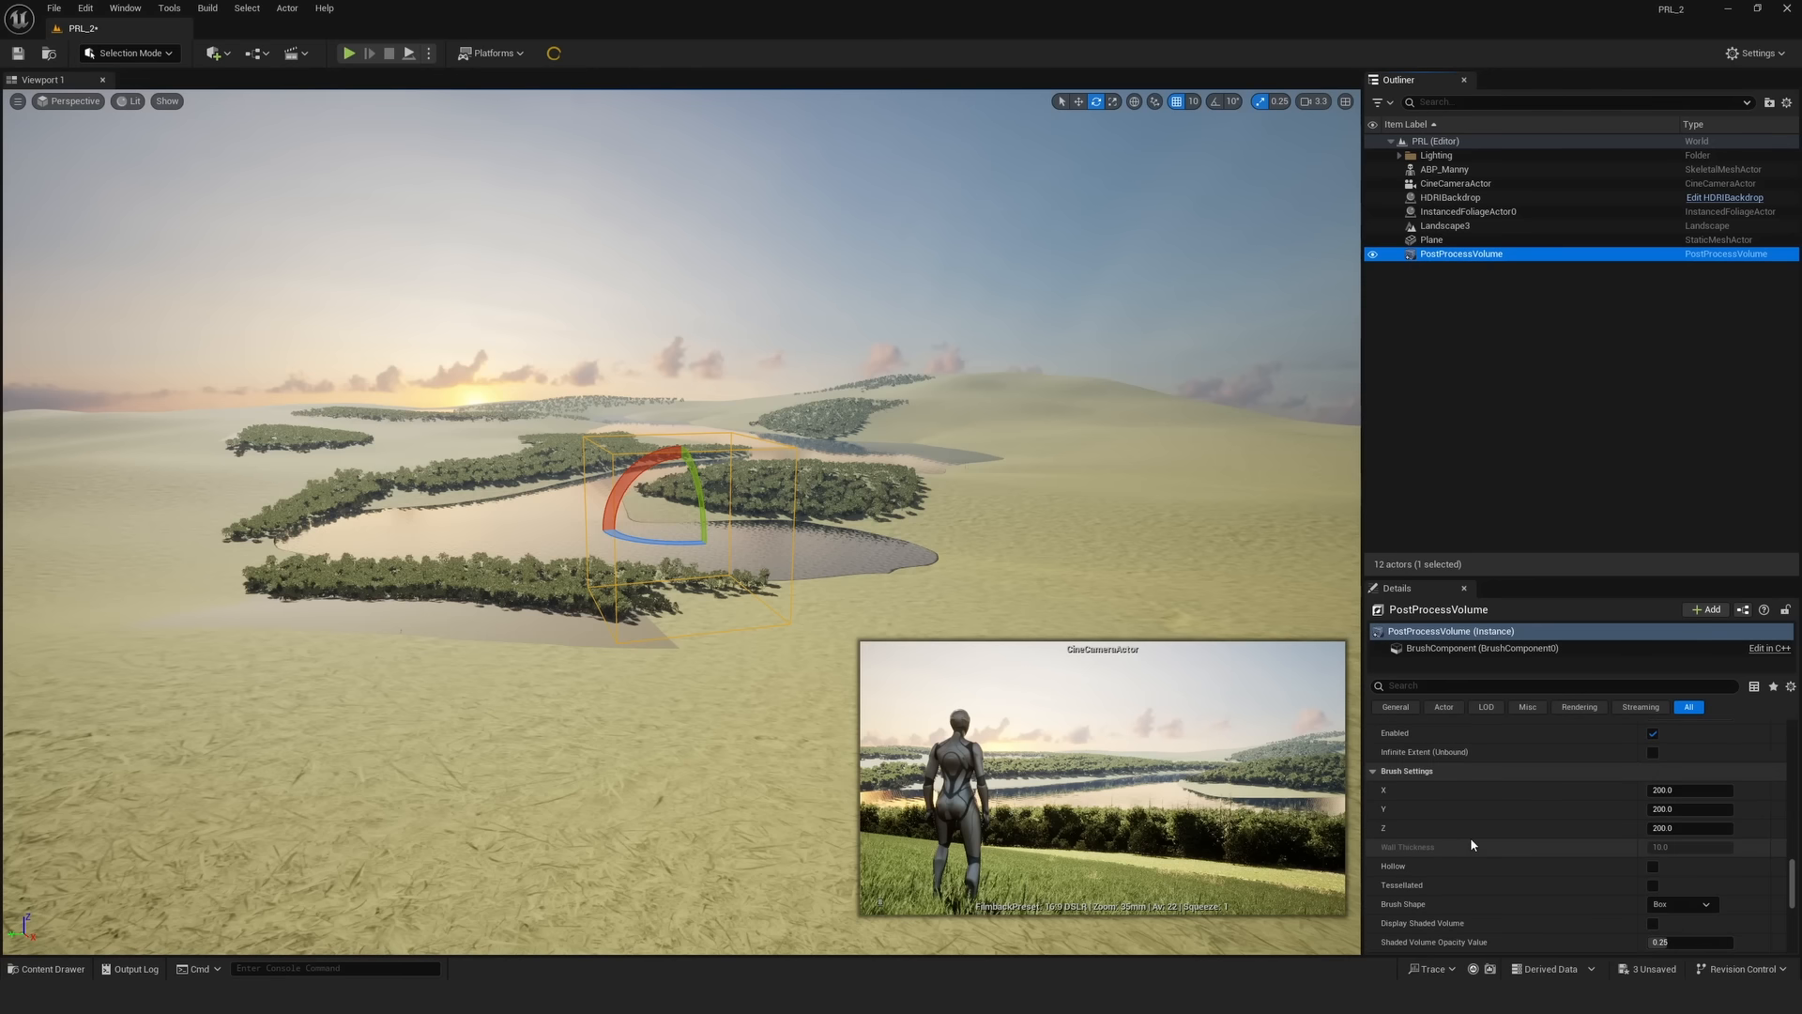
click(1416, 686)
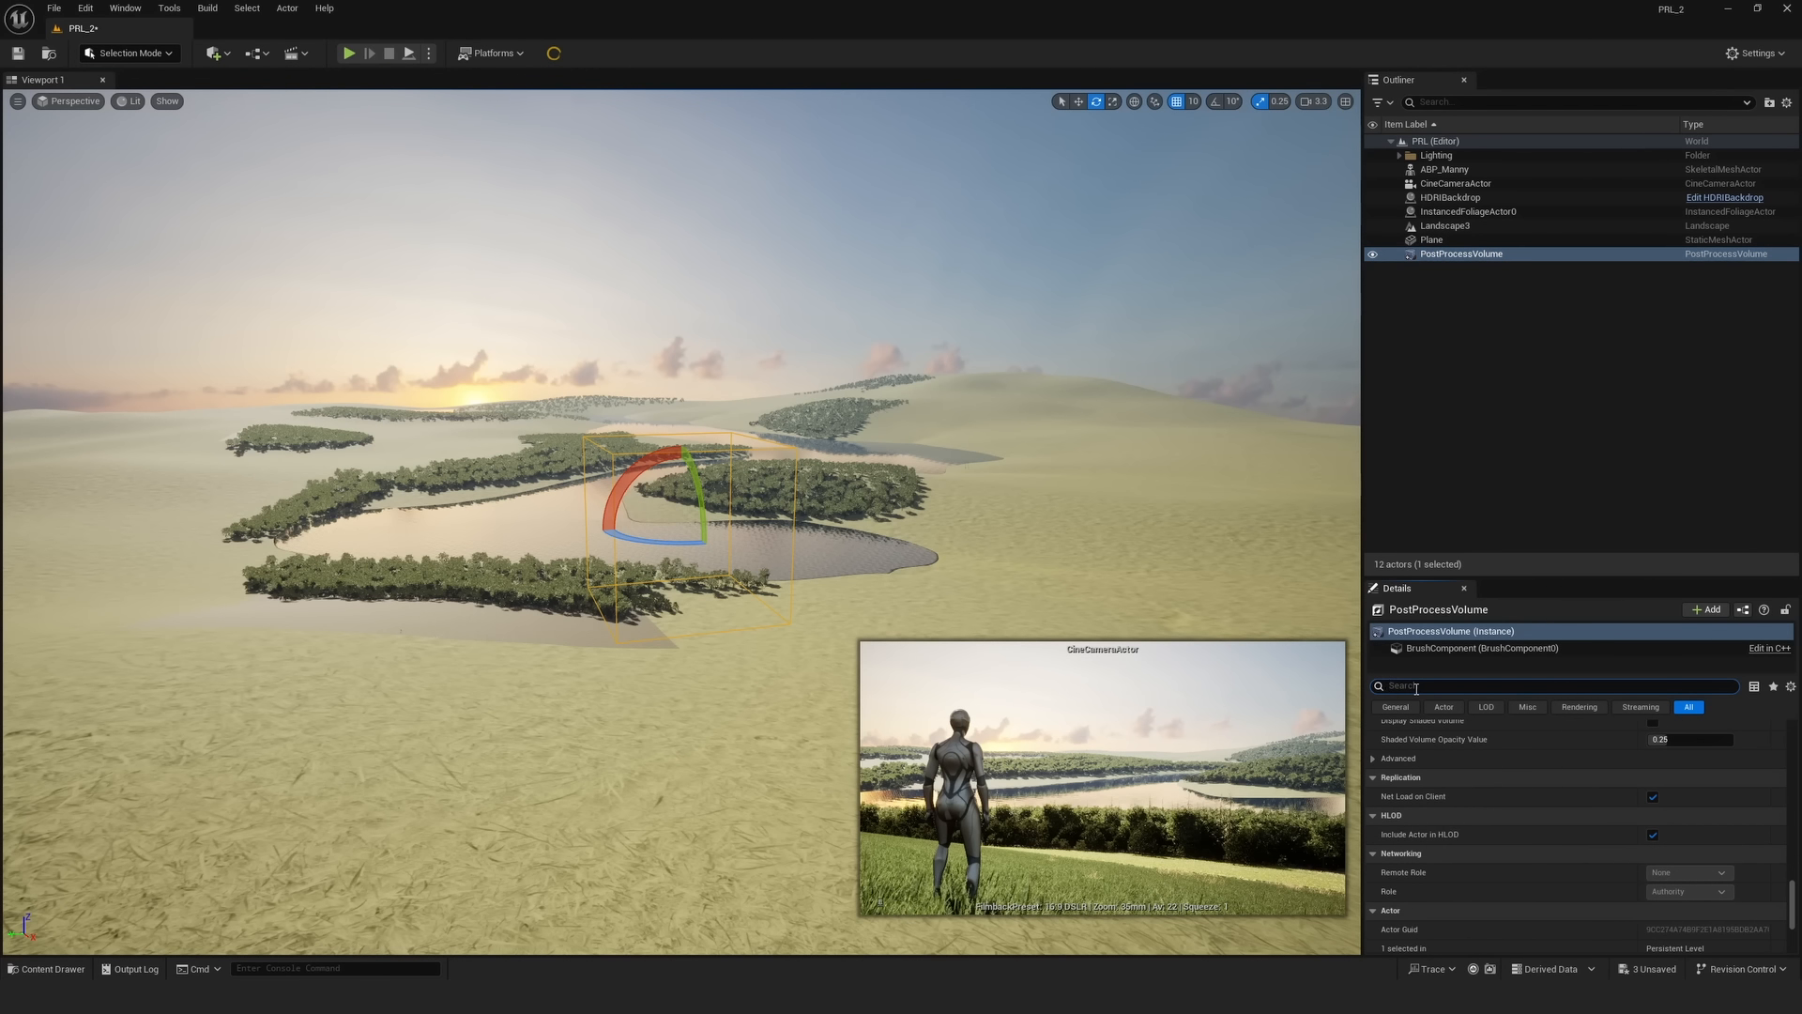
text(BOUND)
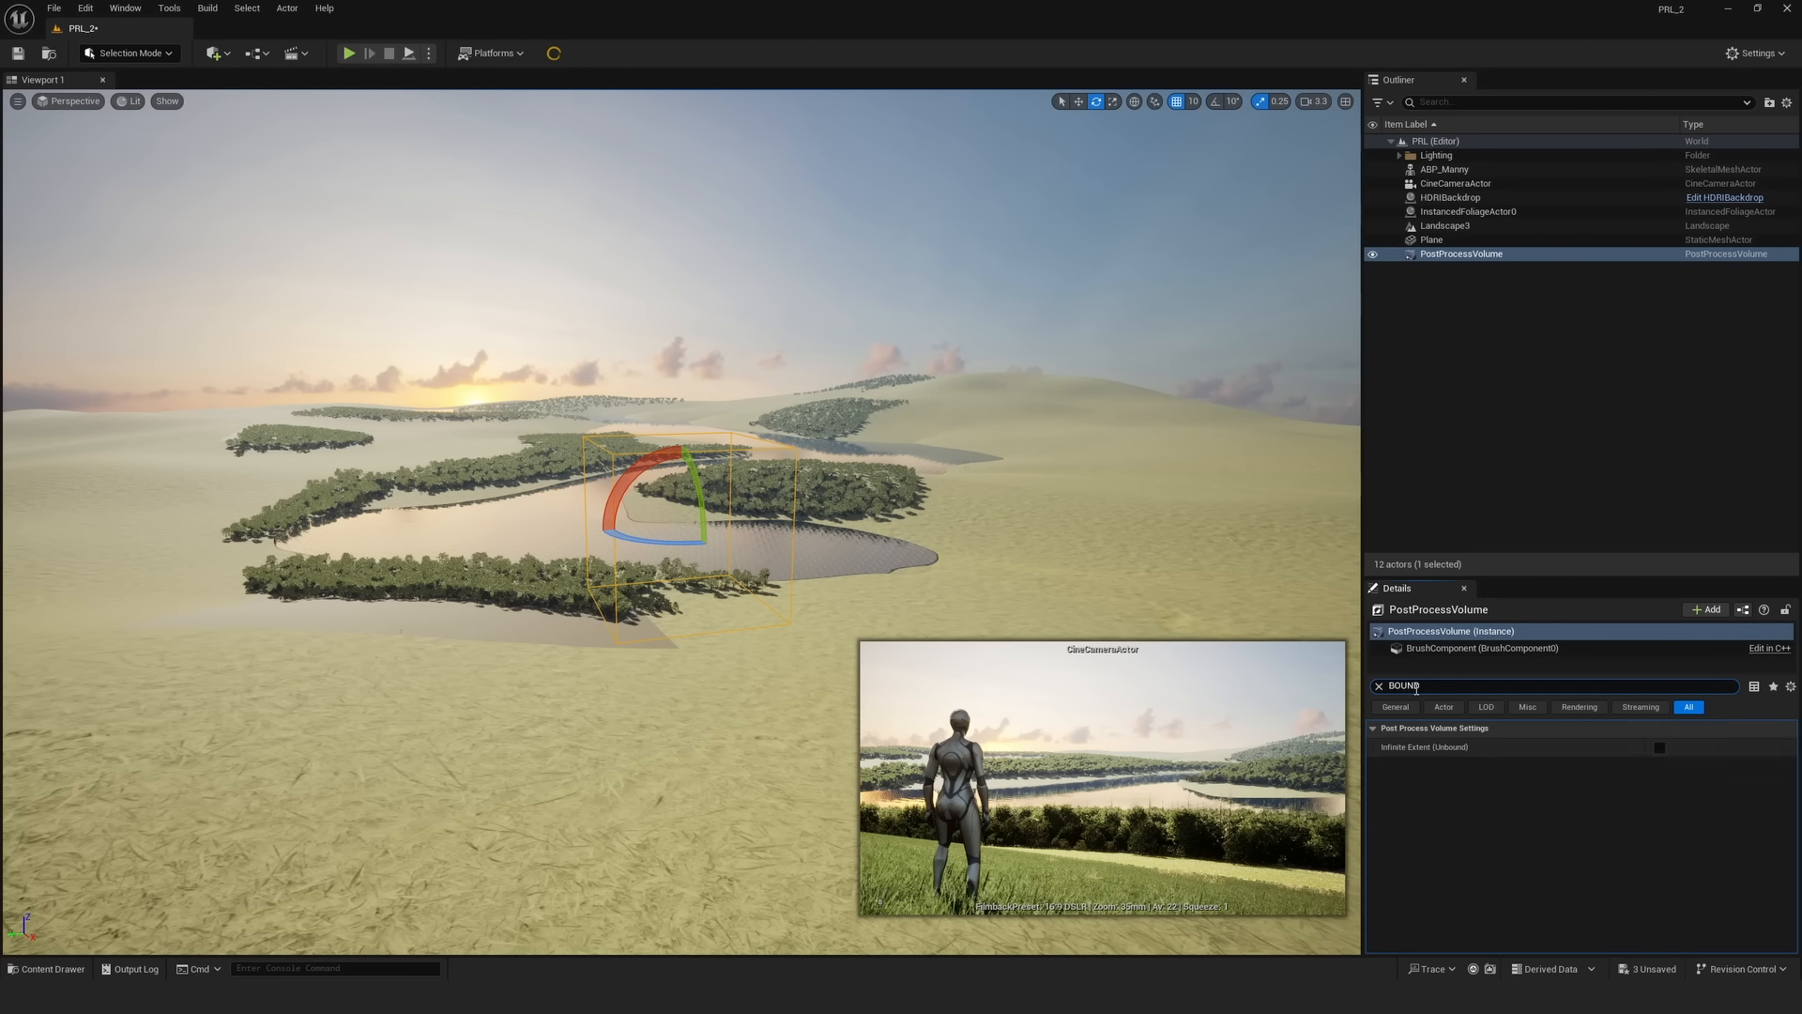
click(1659, 748)
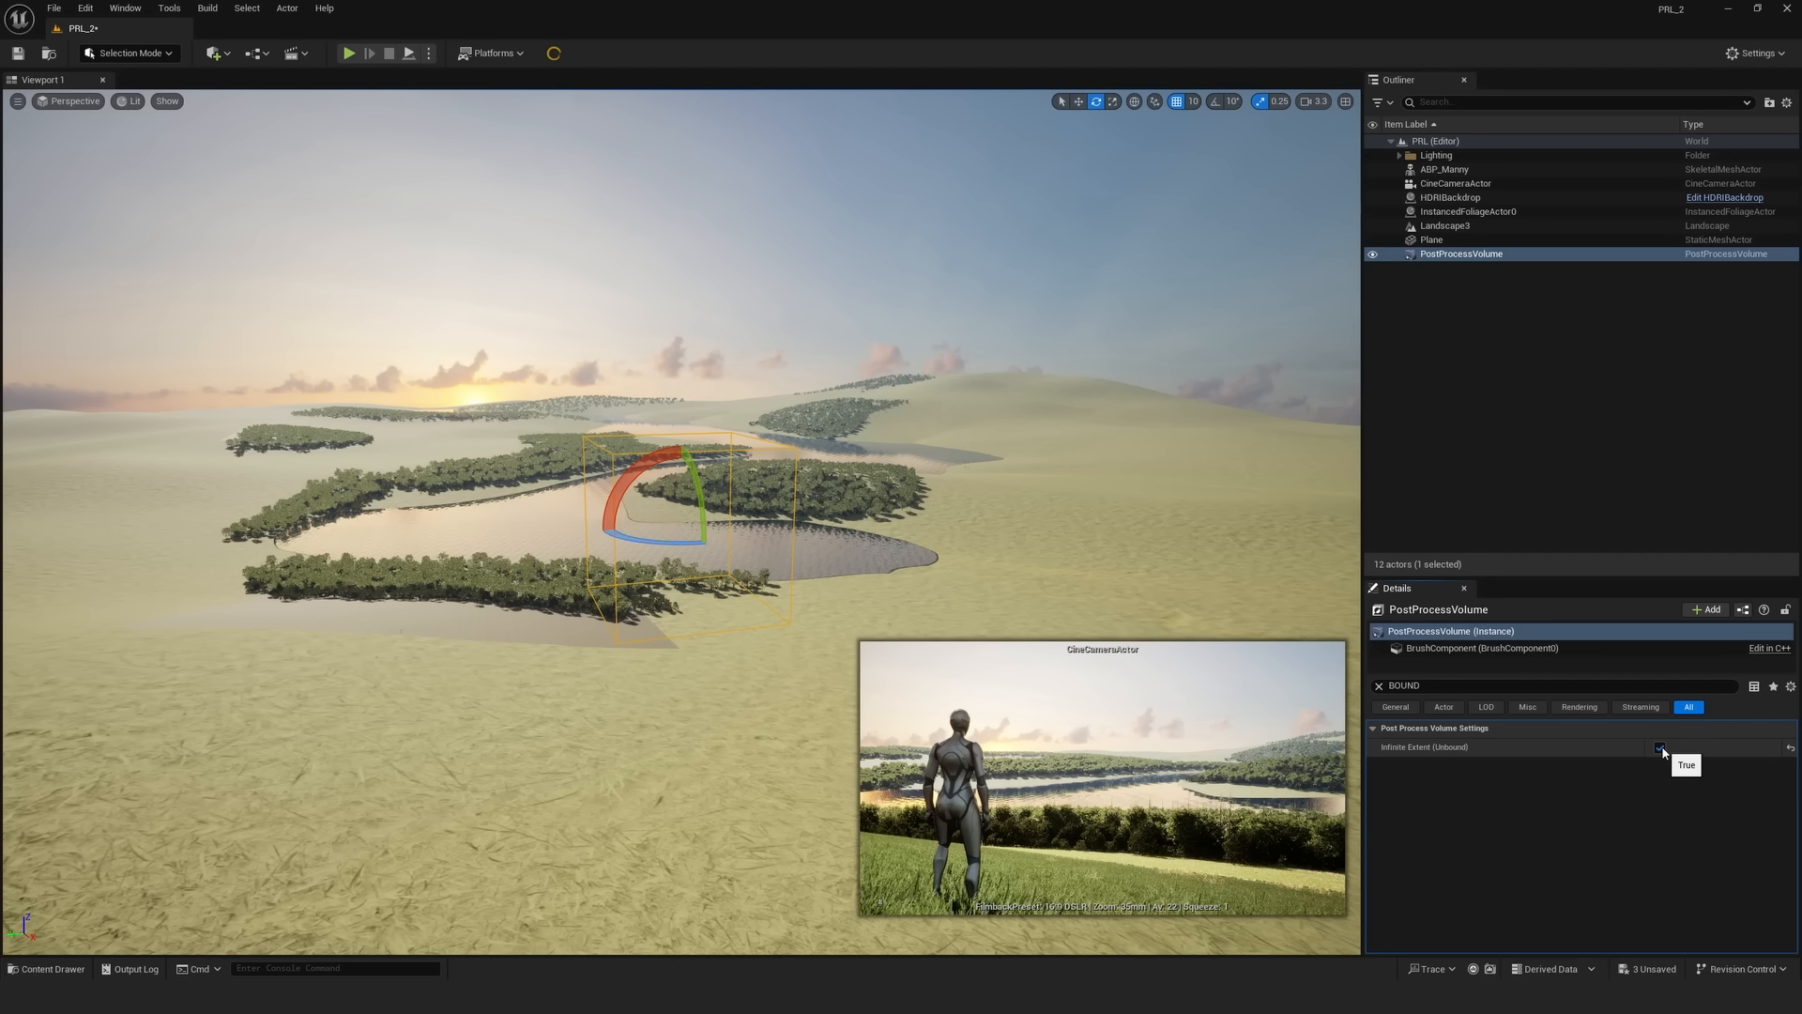
- Find the Post Process Volume's exposure settings, enable Min EV100 and Max EV100, and set both to 0
click(1379, 687)
text(EXP)
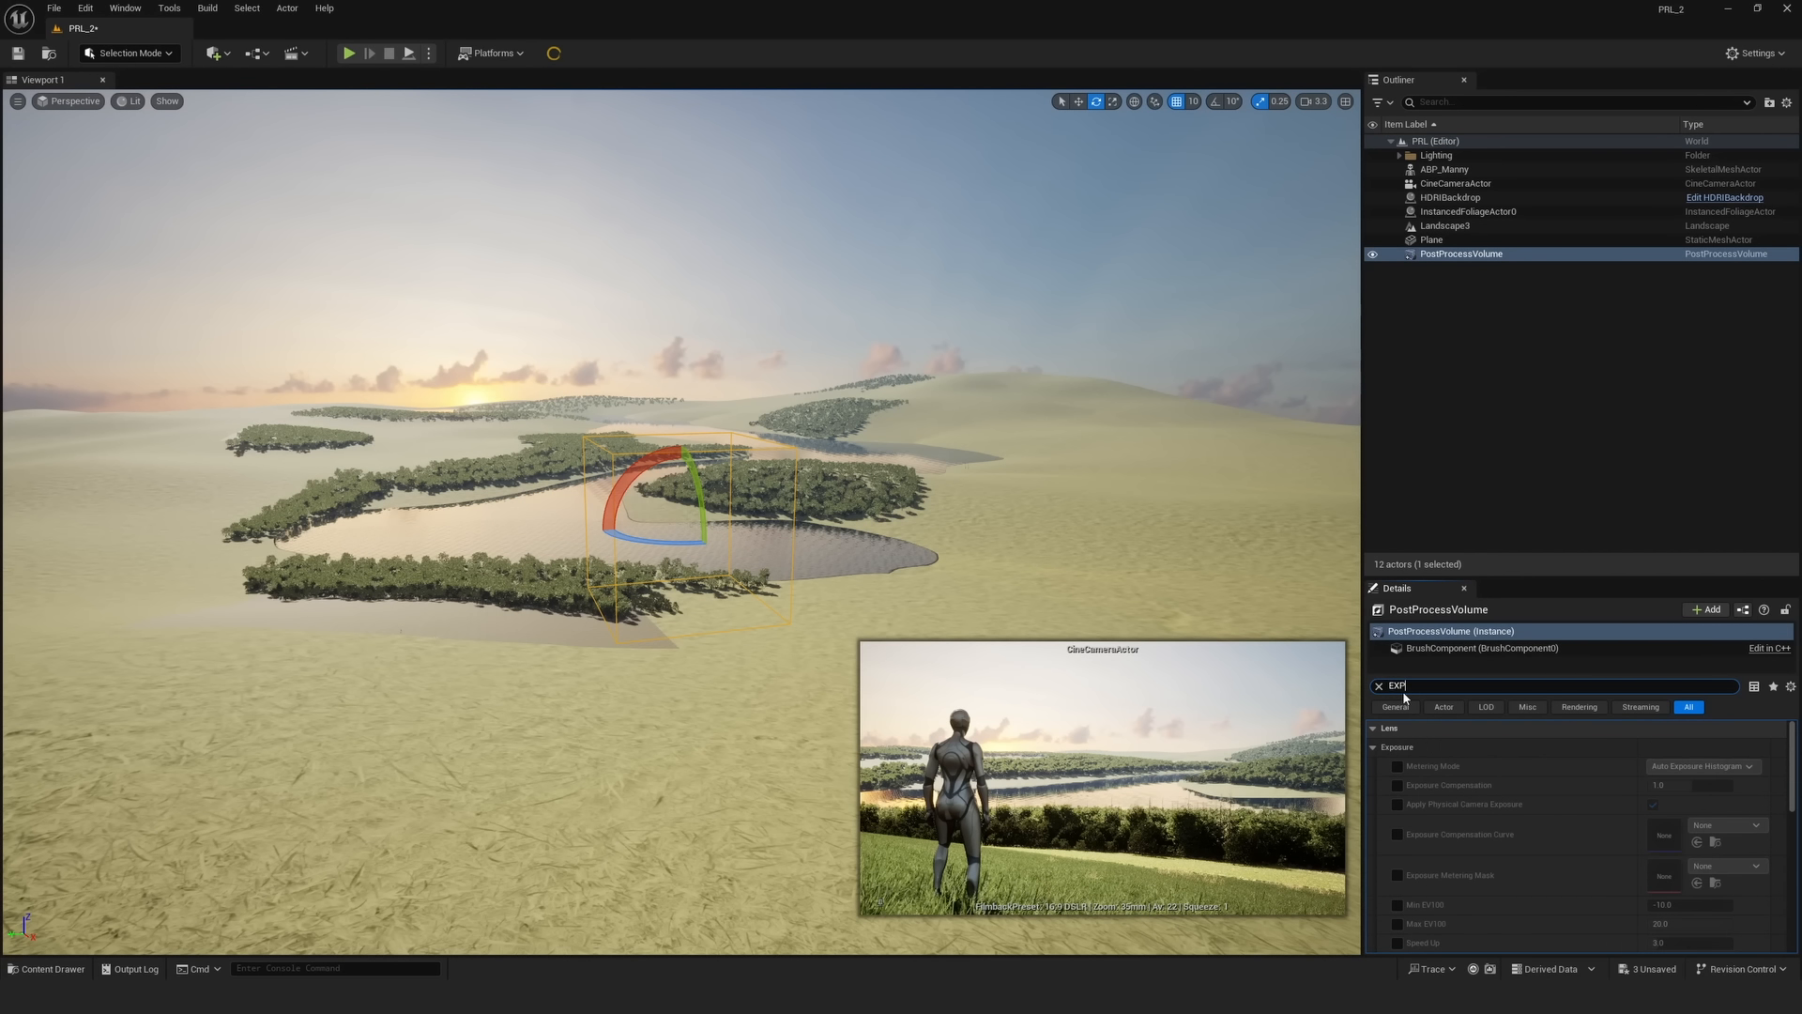
scroll(1555, 854, down, 2)
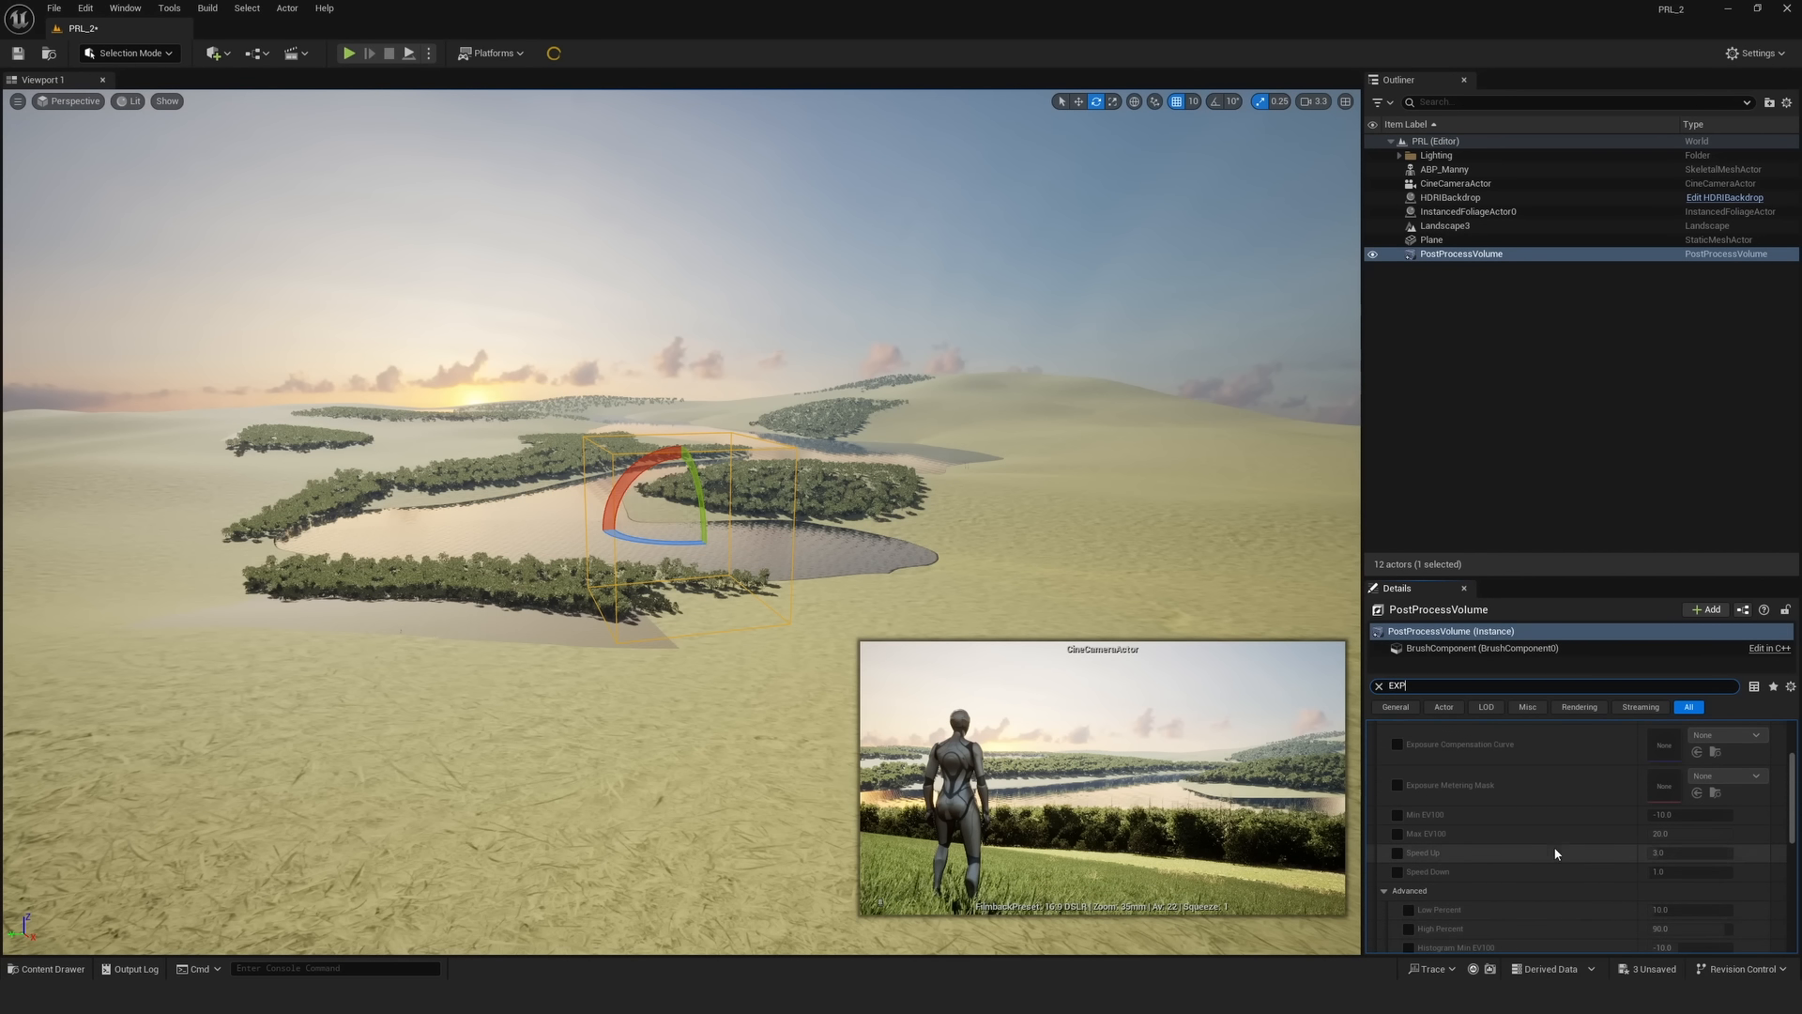
click(1396, 834)
click(1396, 815)
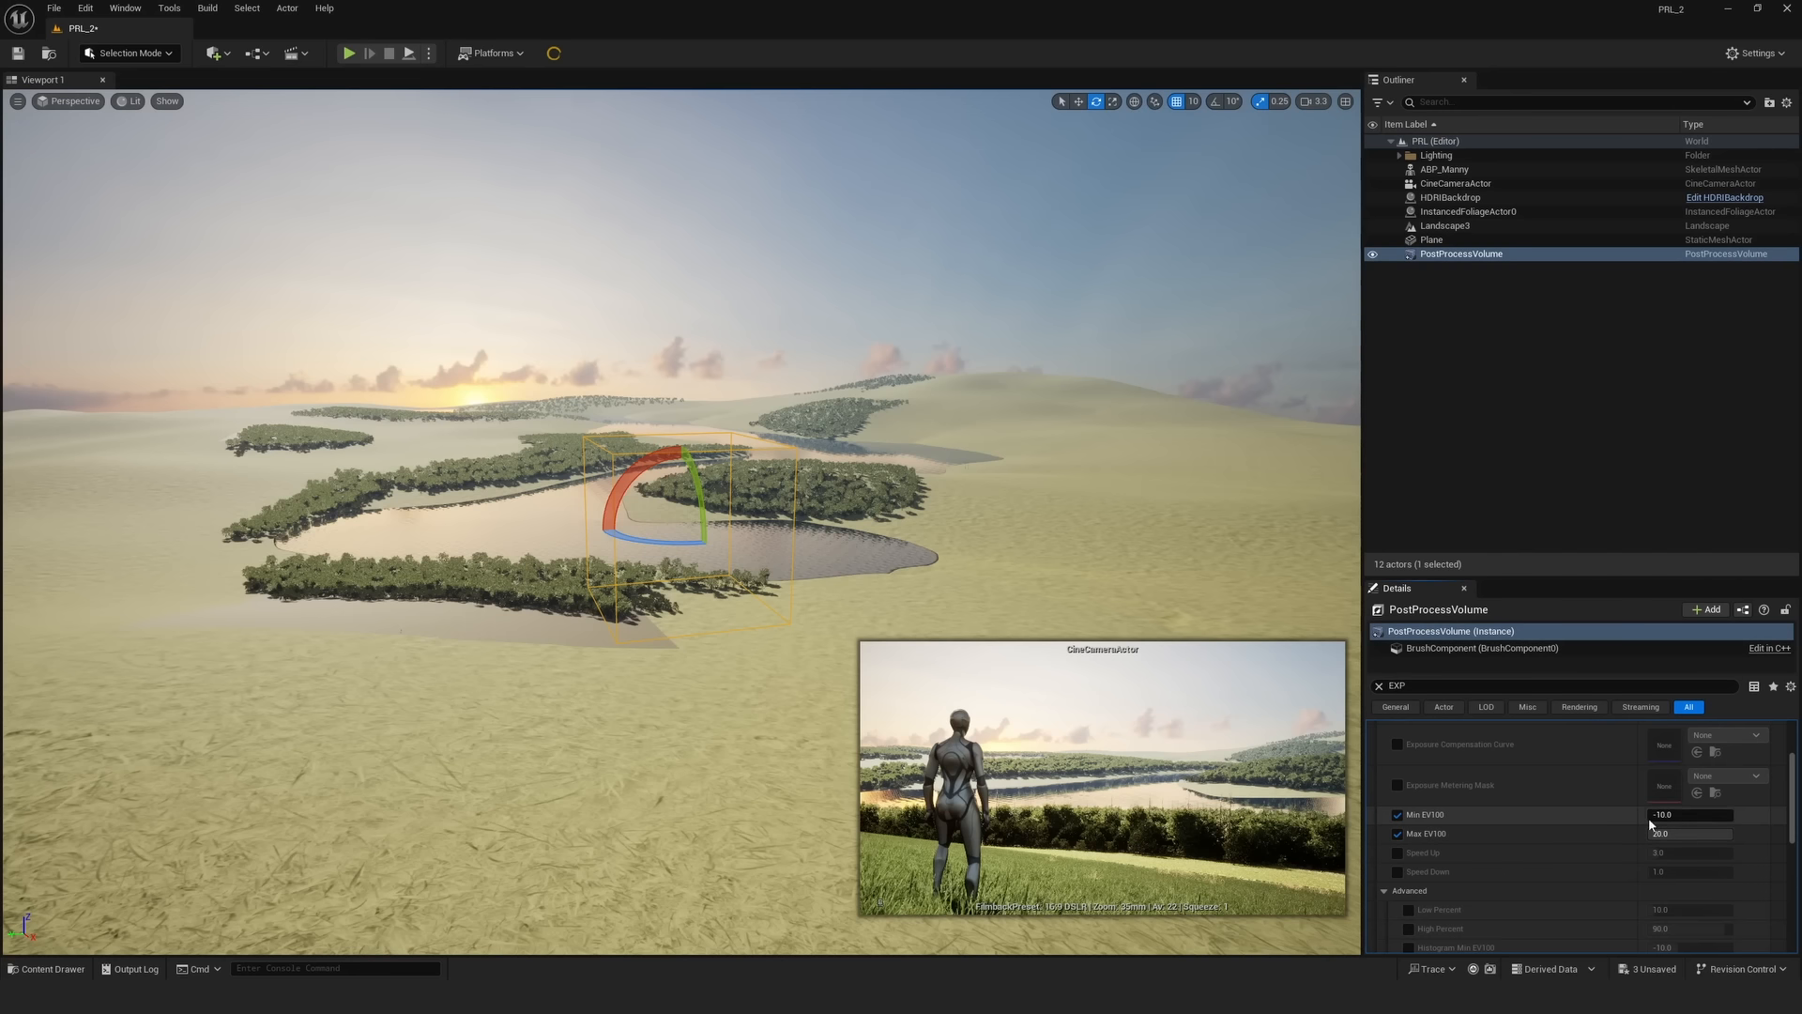
click(1672, 818)
text(0)
click(1675, 832)
text(0)
key(Return)
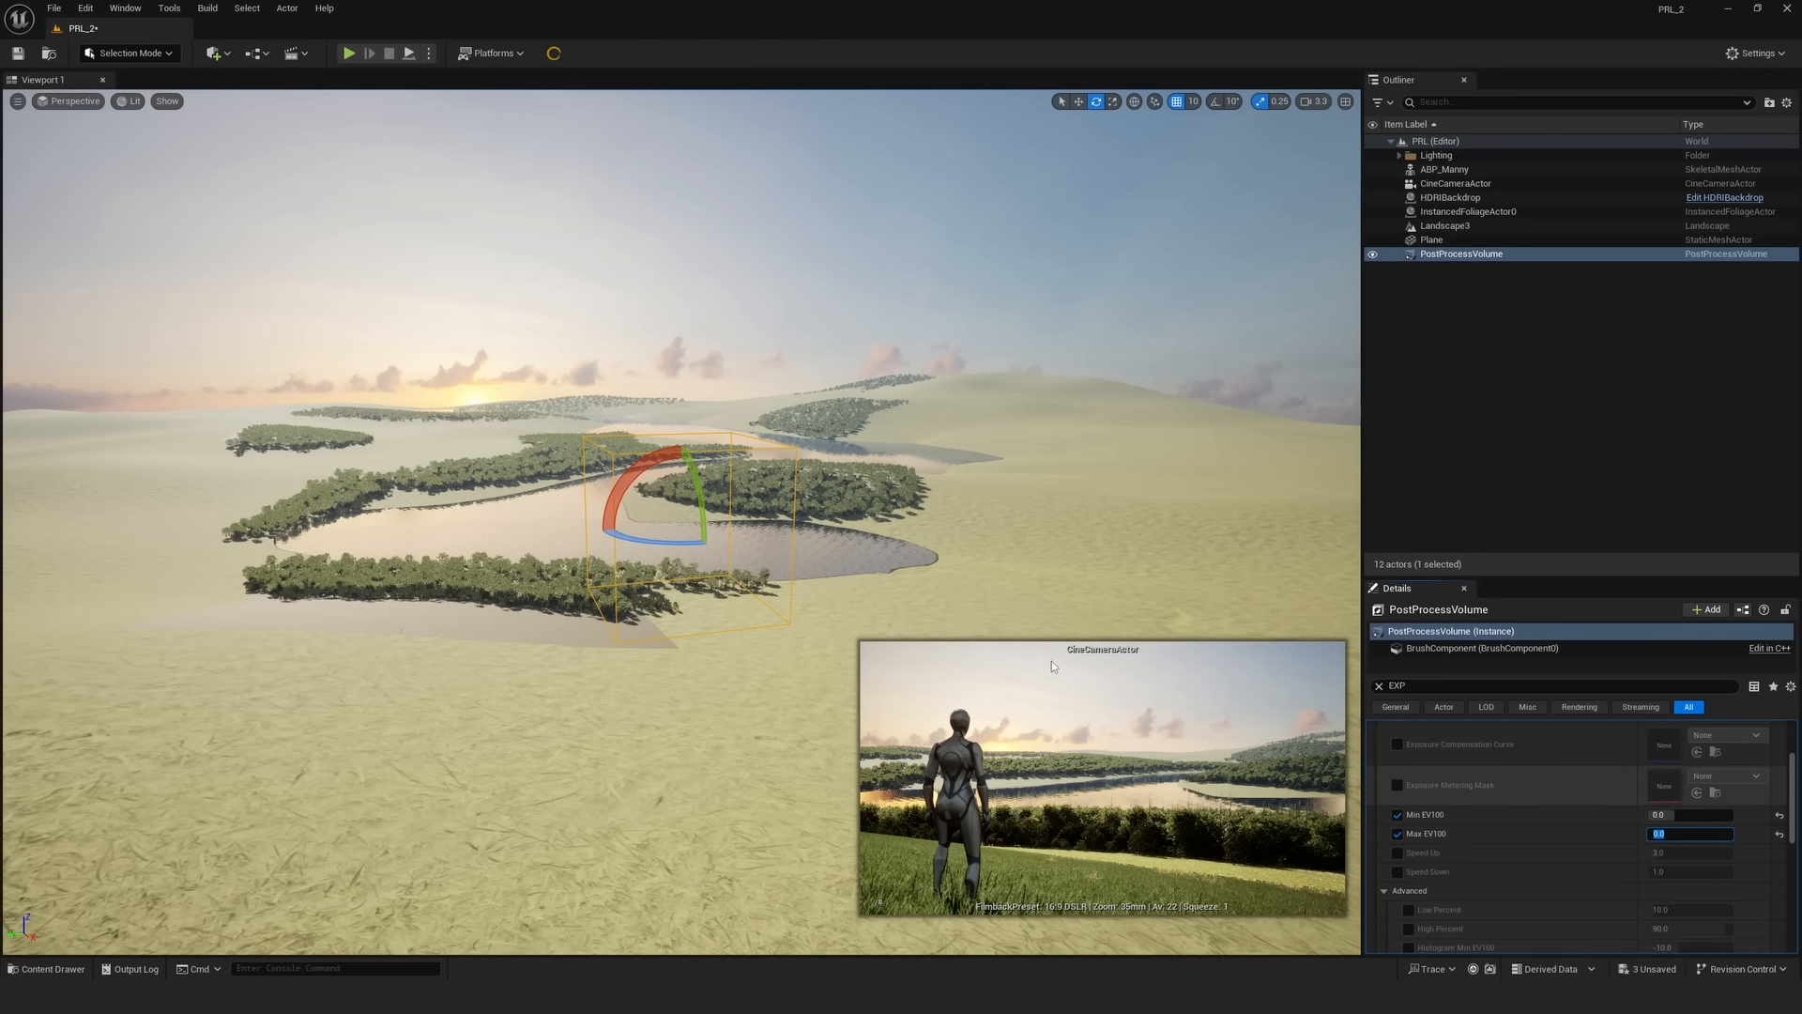
- Find the Post Process Volume's Path Tracing settings and enable the overrides from Max. Bounces down to Denoiser
click(1363, 685)
text(PATH)
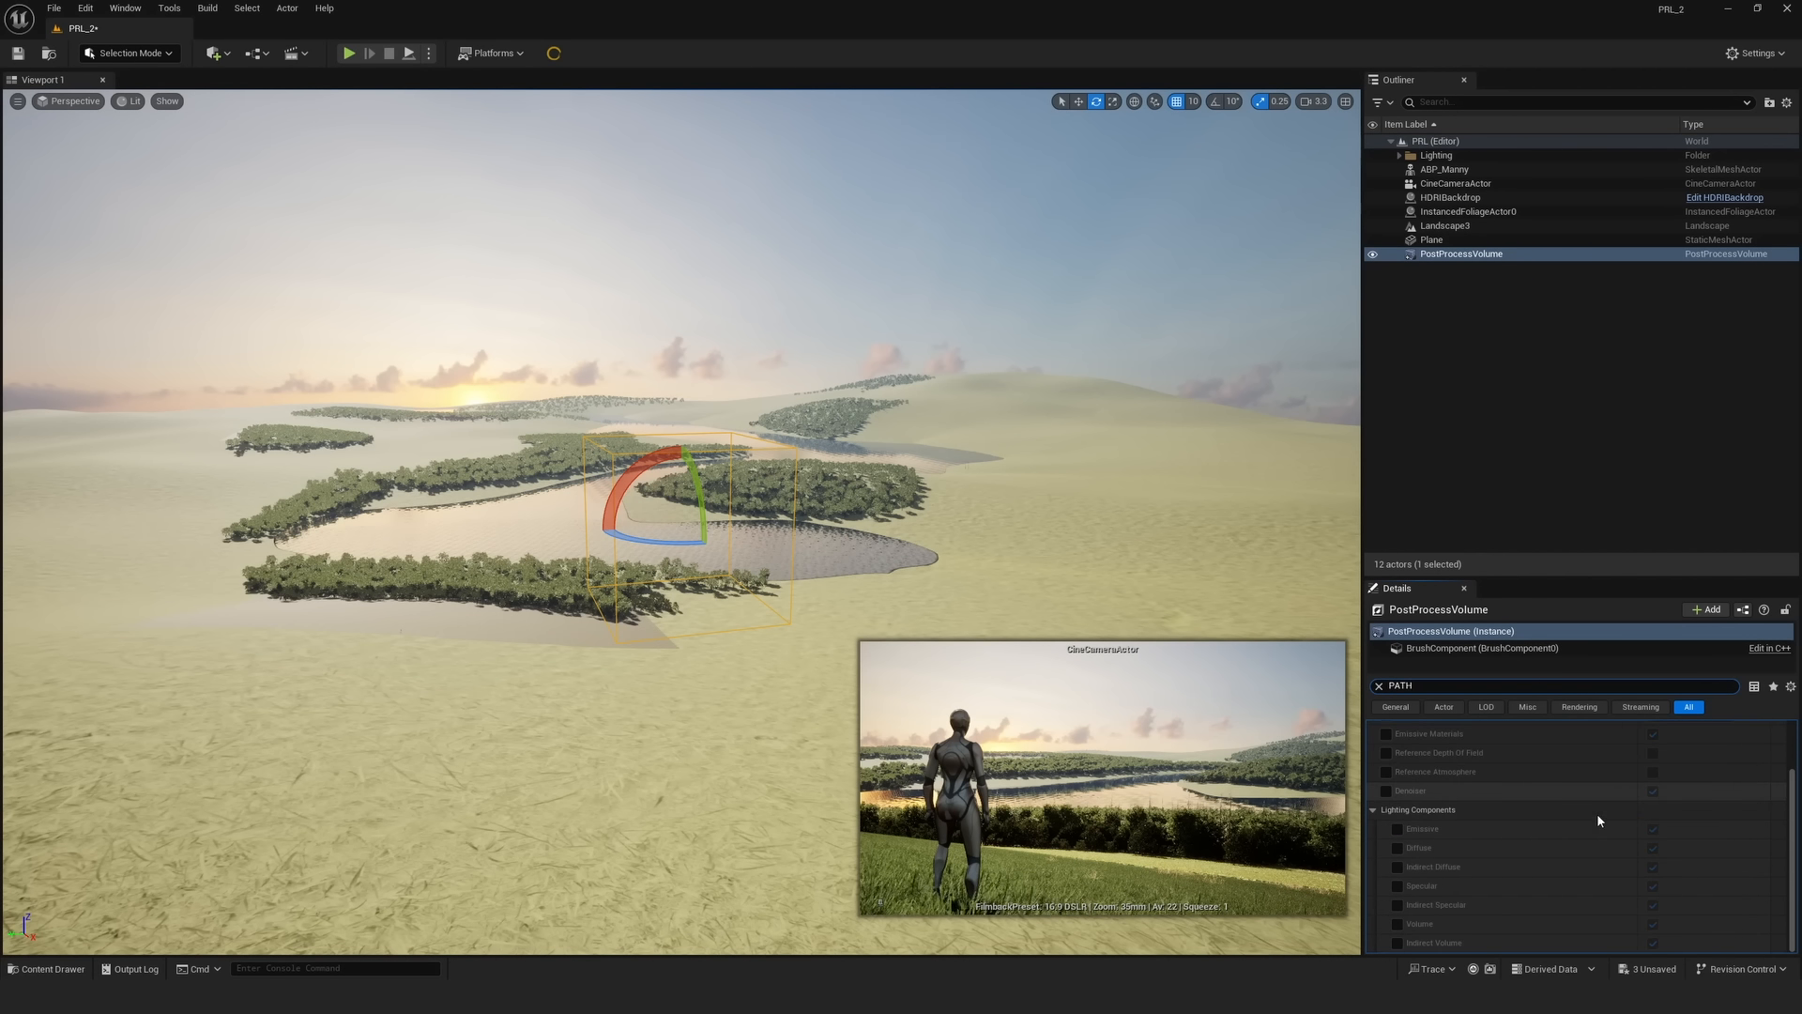
scroll(1597, 812, up, 3)
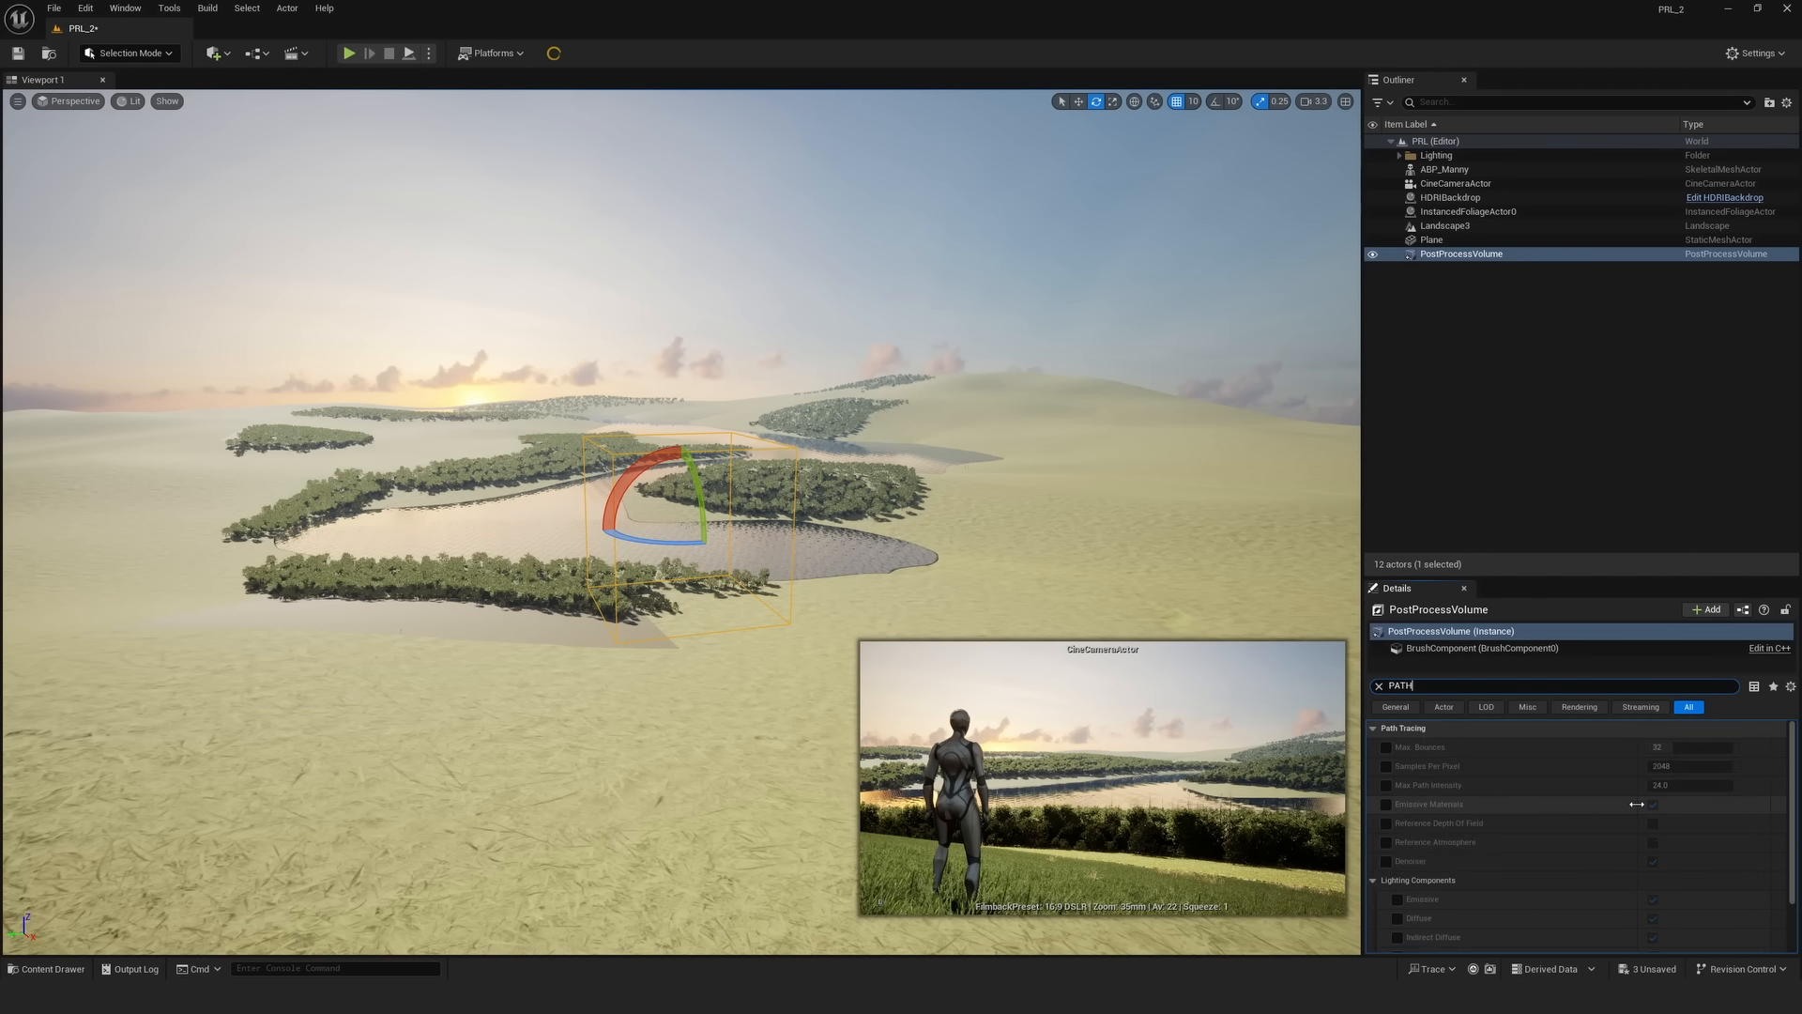
click(1387, 747)
click(1386, 766)
click(1387, 785)
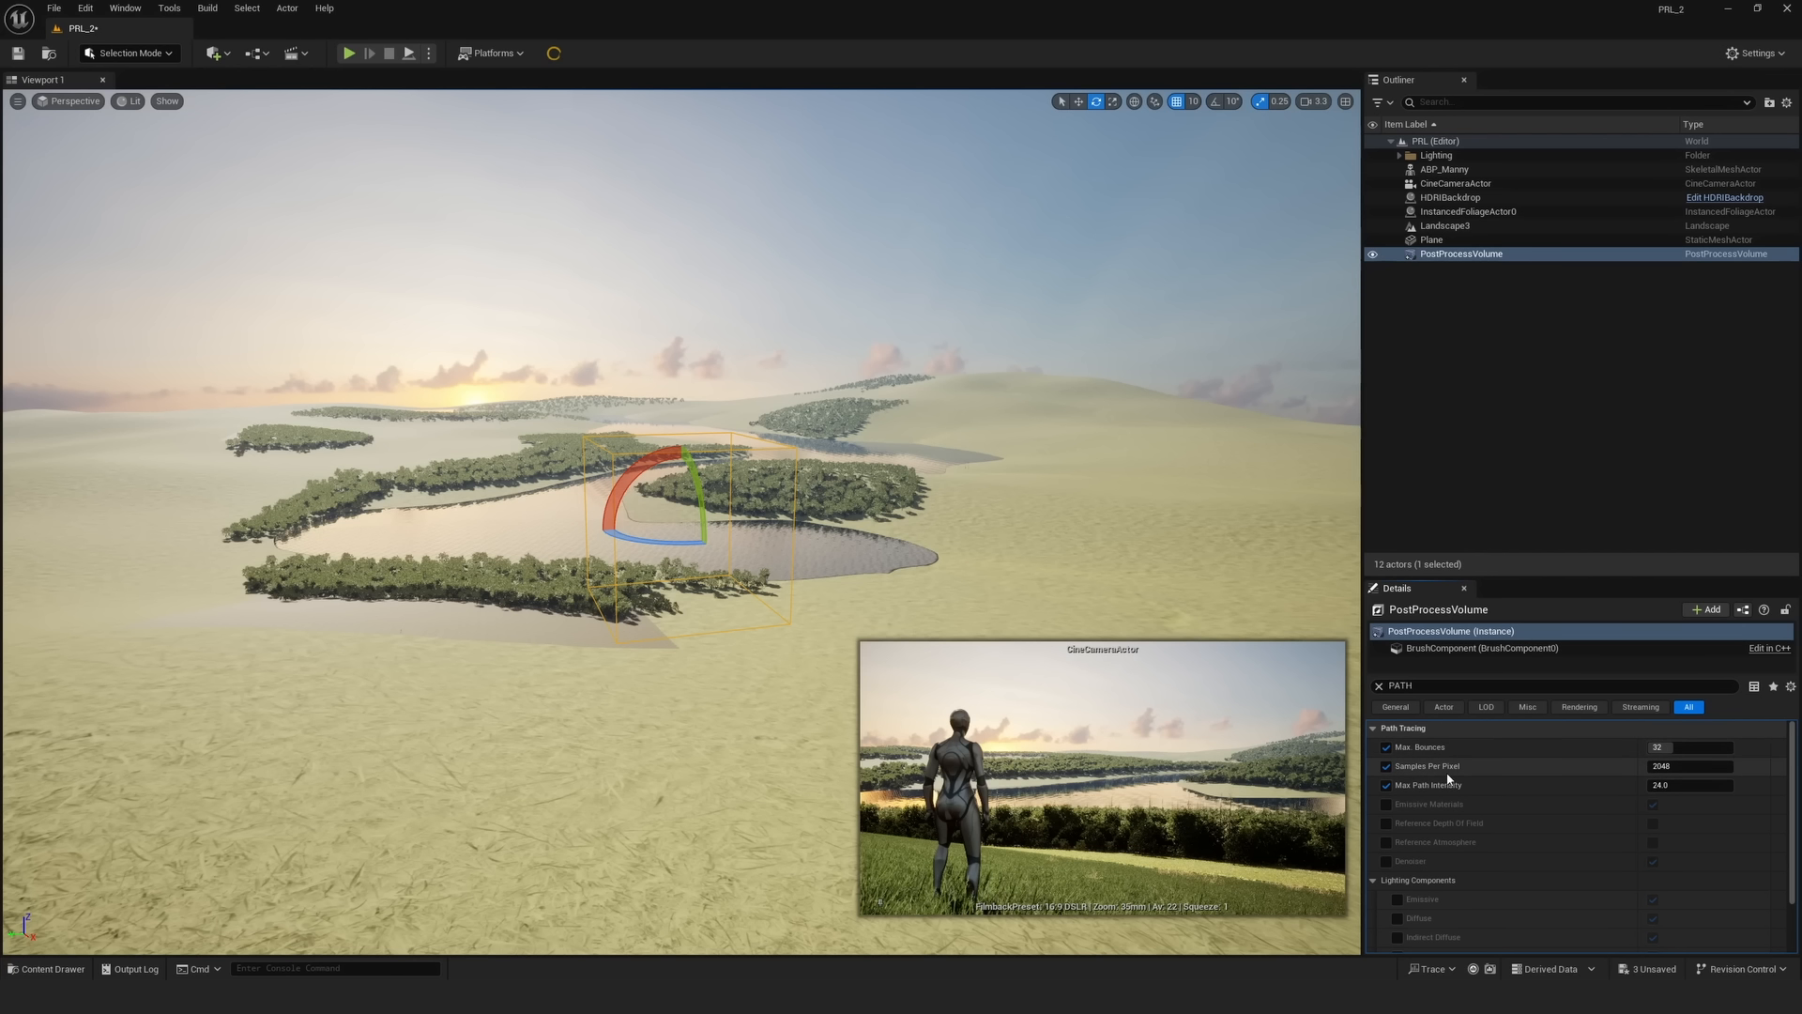
click(1386, 805)
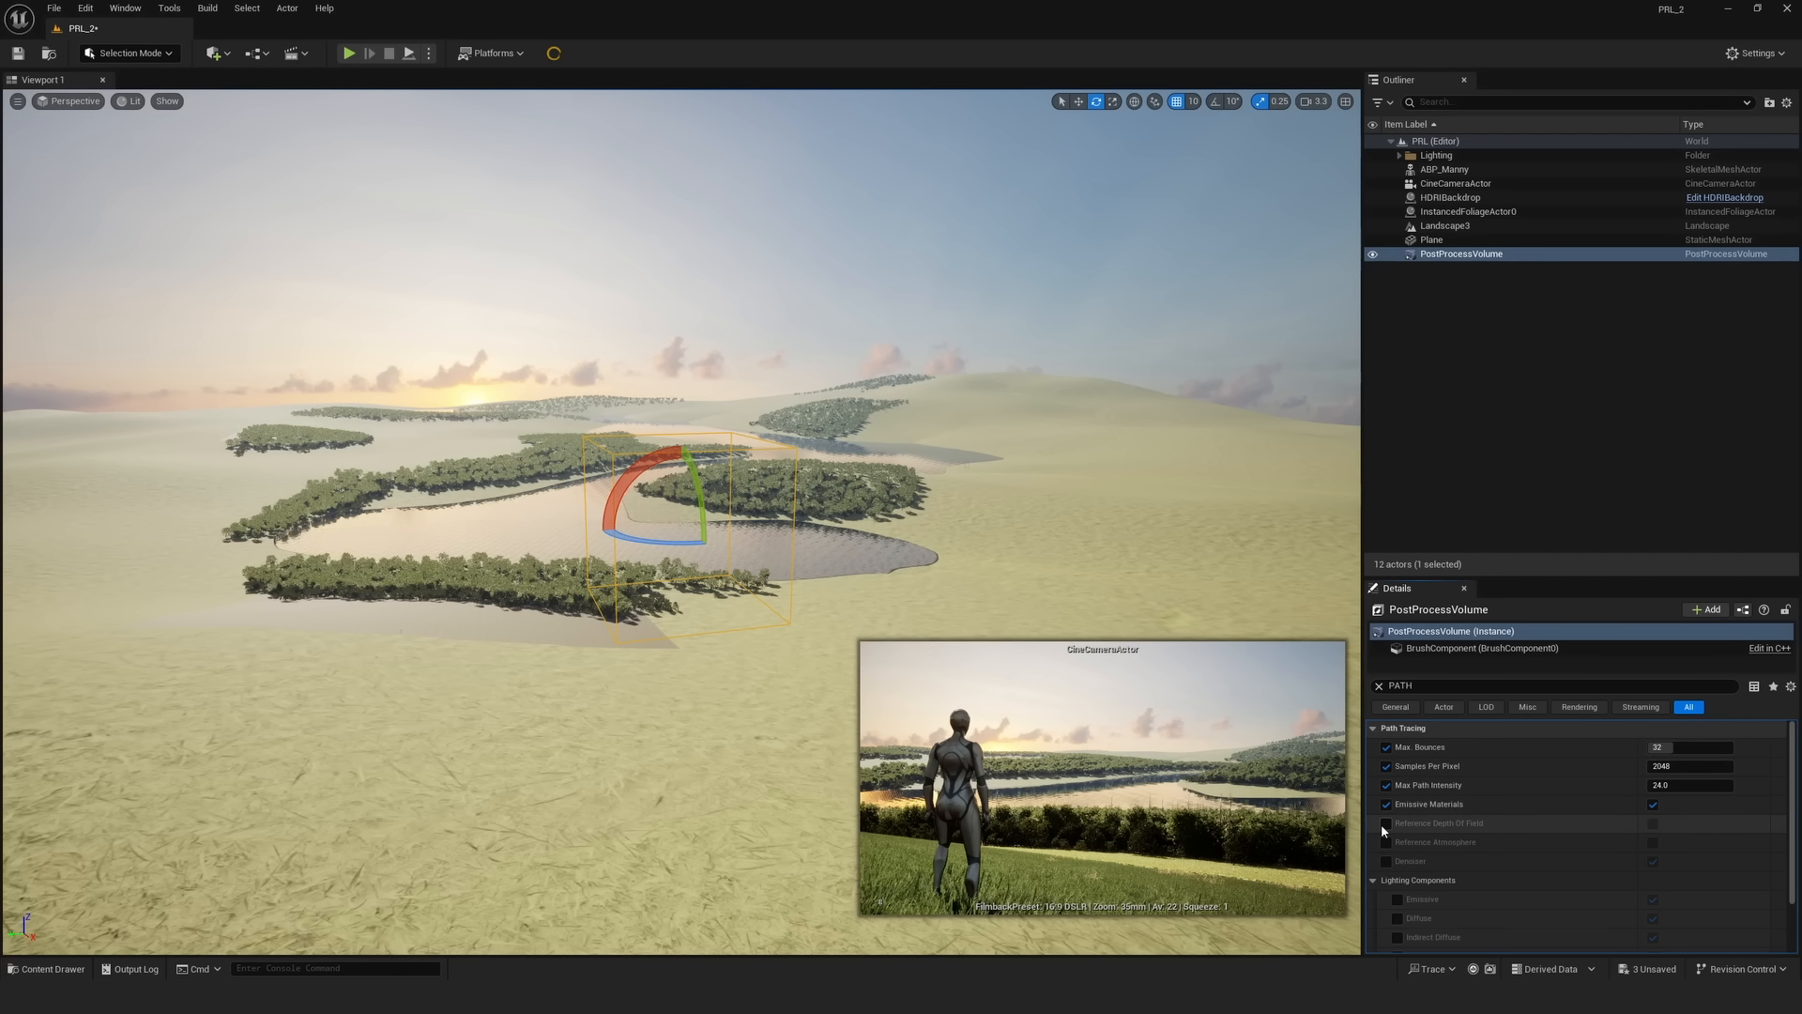
click(1386, 823)
click(1386, 841)
click(1386, 860)
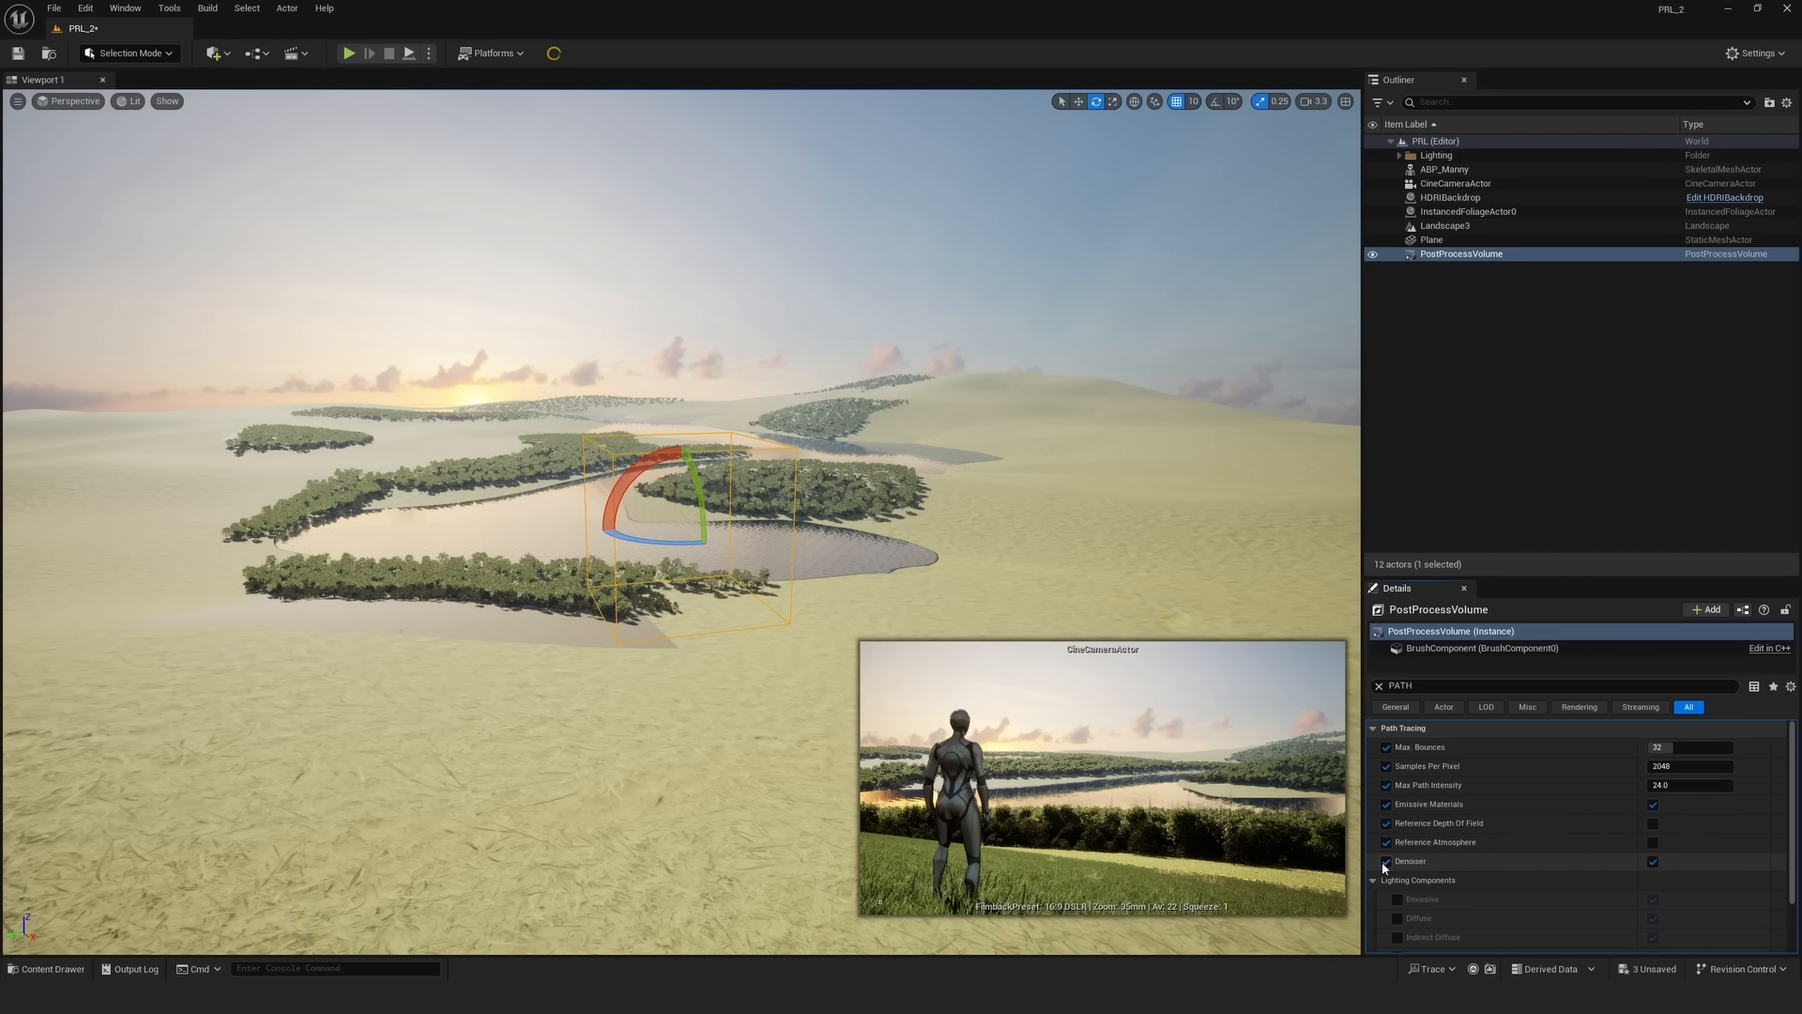
- Set the Path Tracing Max. Bounces to 16 and Samples Per Pixel to 200
click(1670, 746)
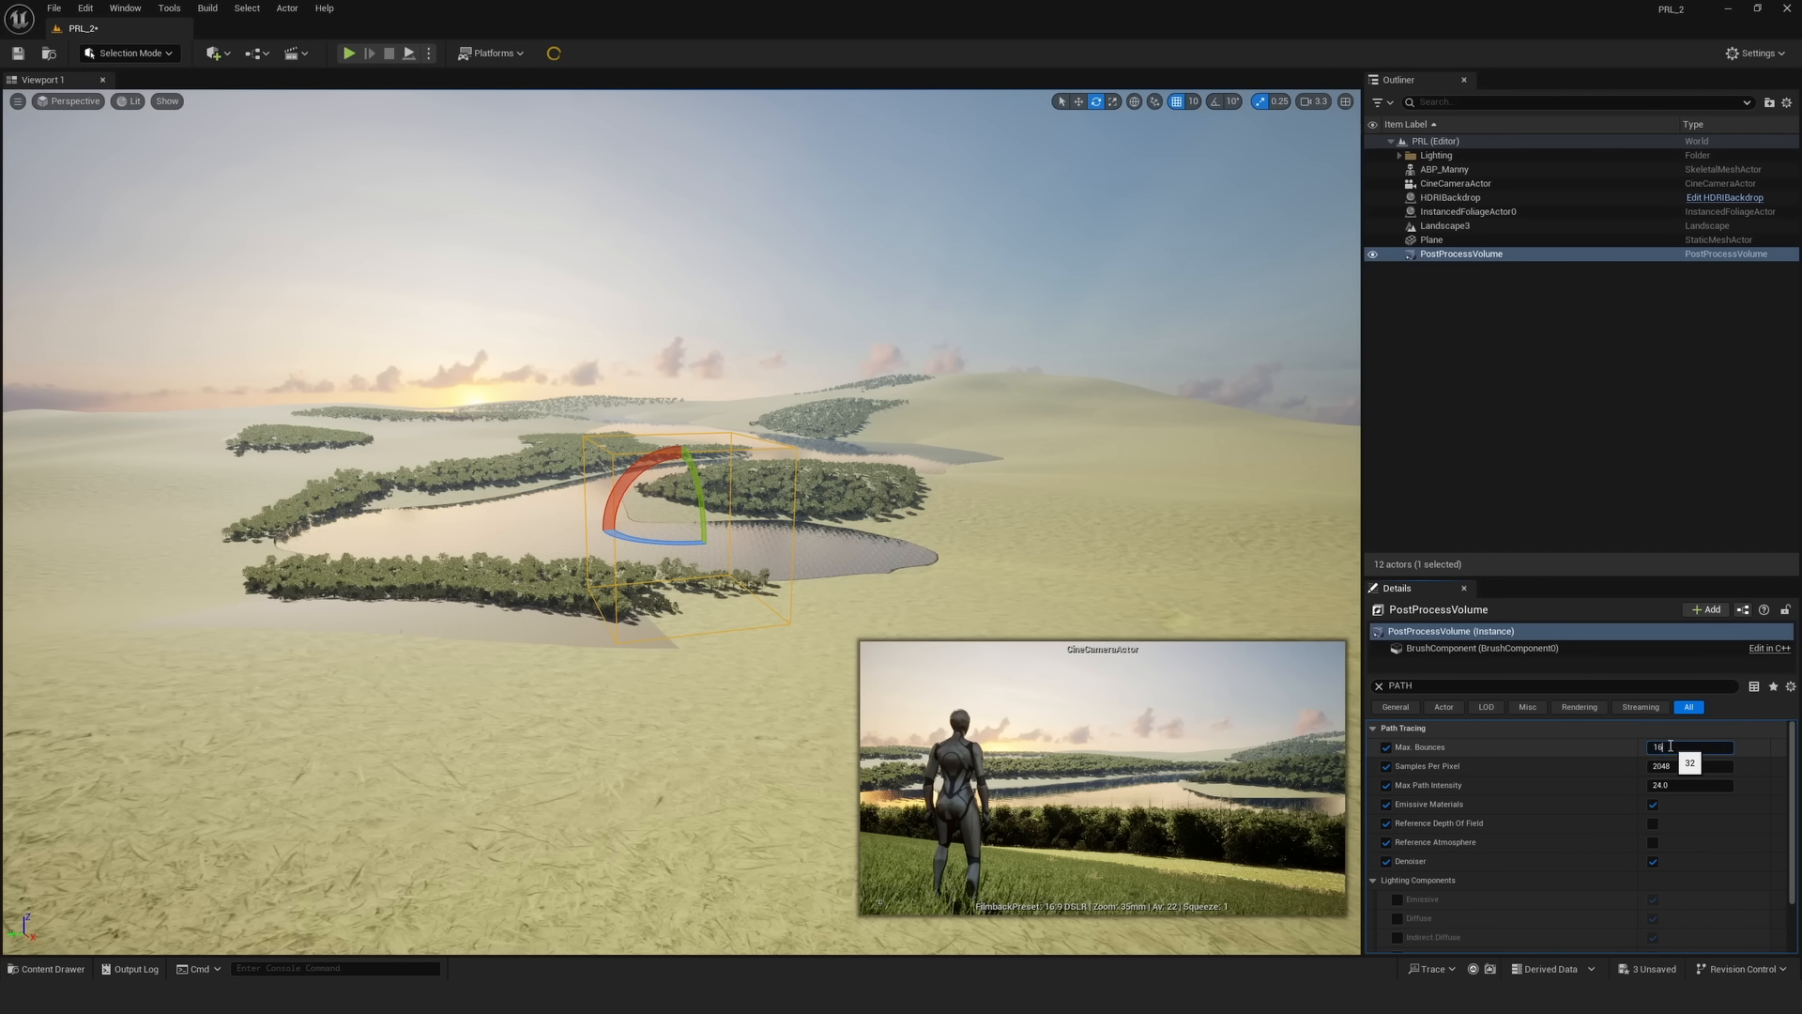
key(Tab)
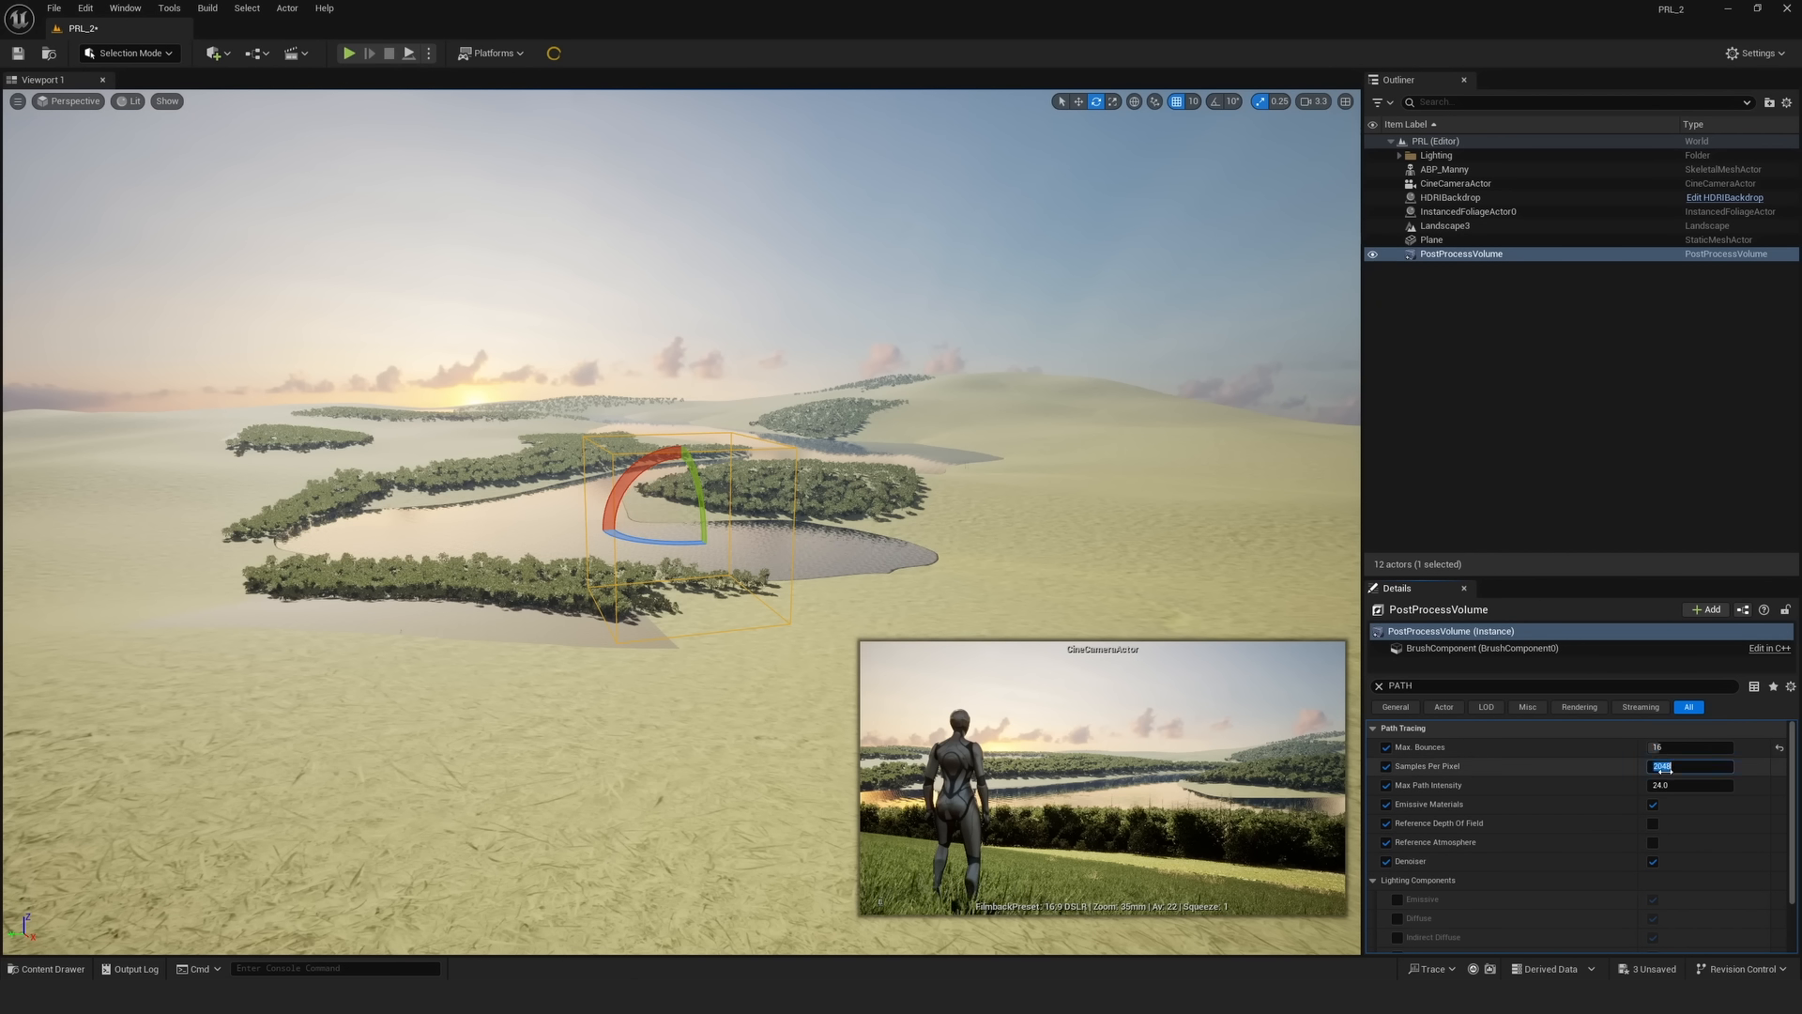
text(200)
key(Return)
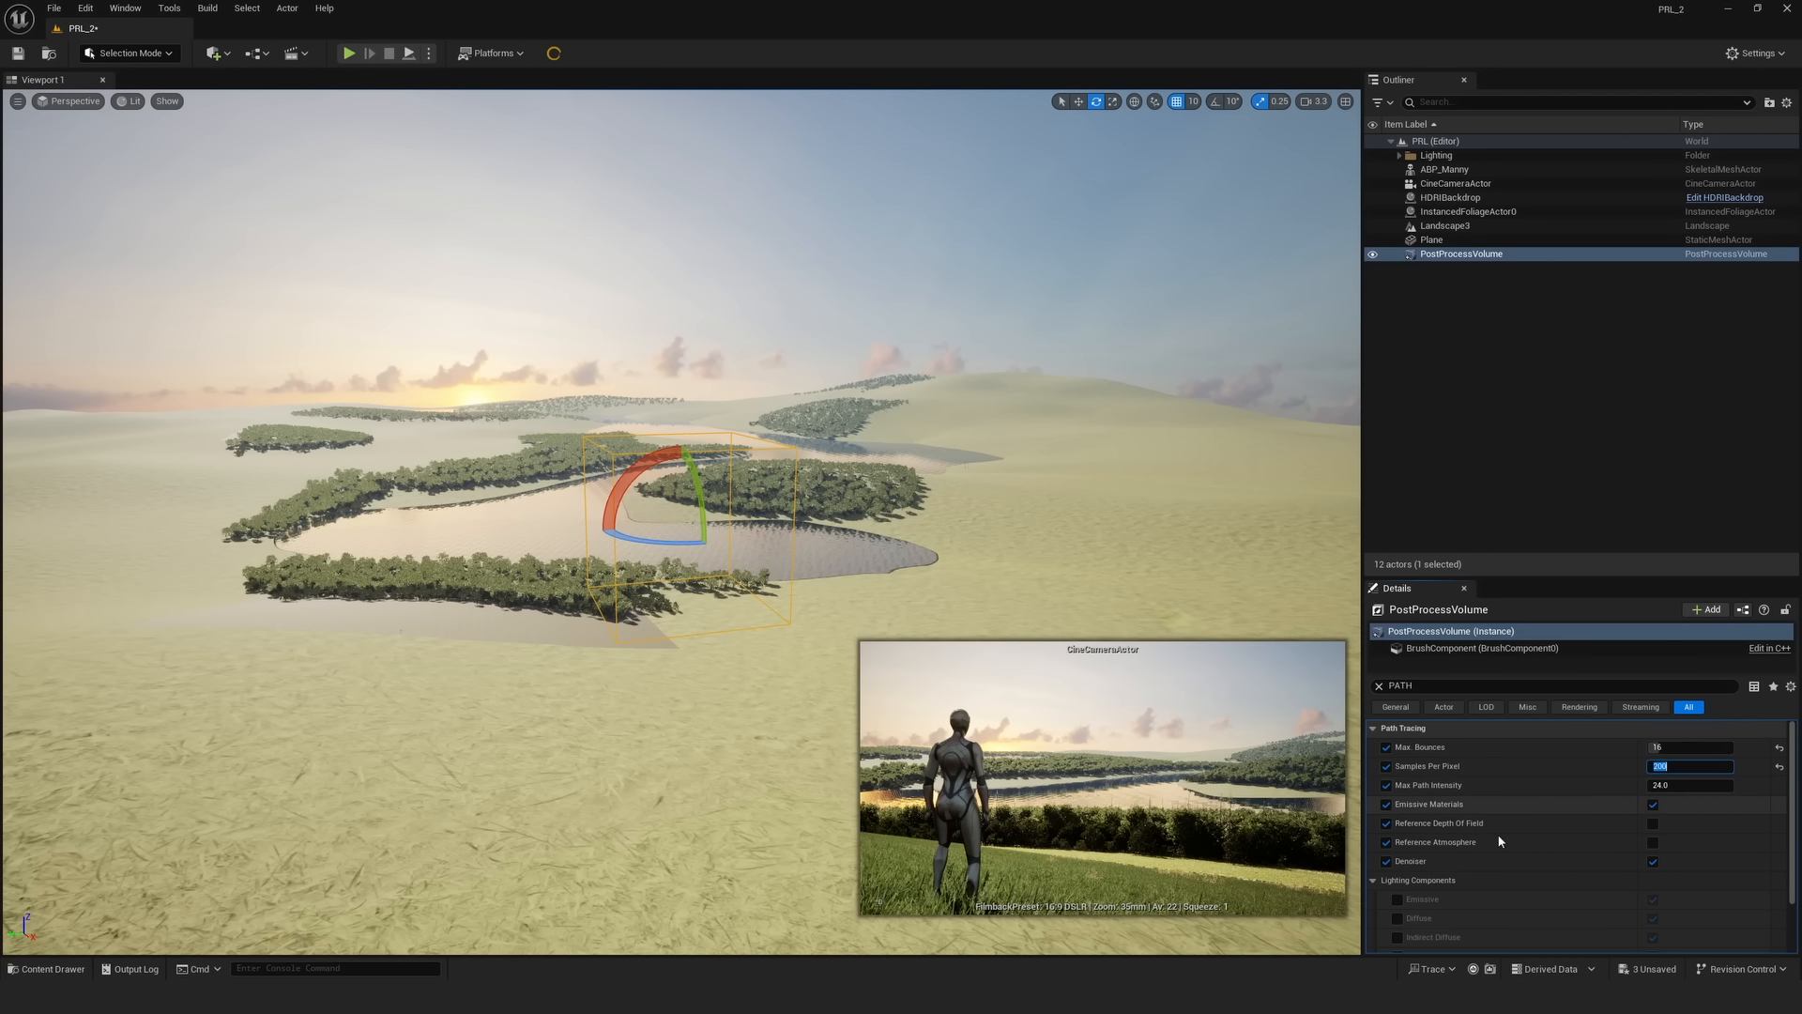
- Turn off Emissive Materials and Denoiser, and turn on Reference Depth Of Field and Reference Atmosphere for path tracing
click(1653, 823)
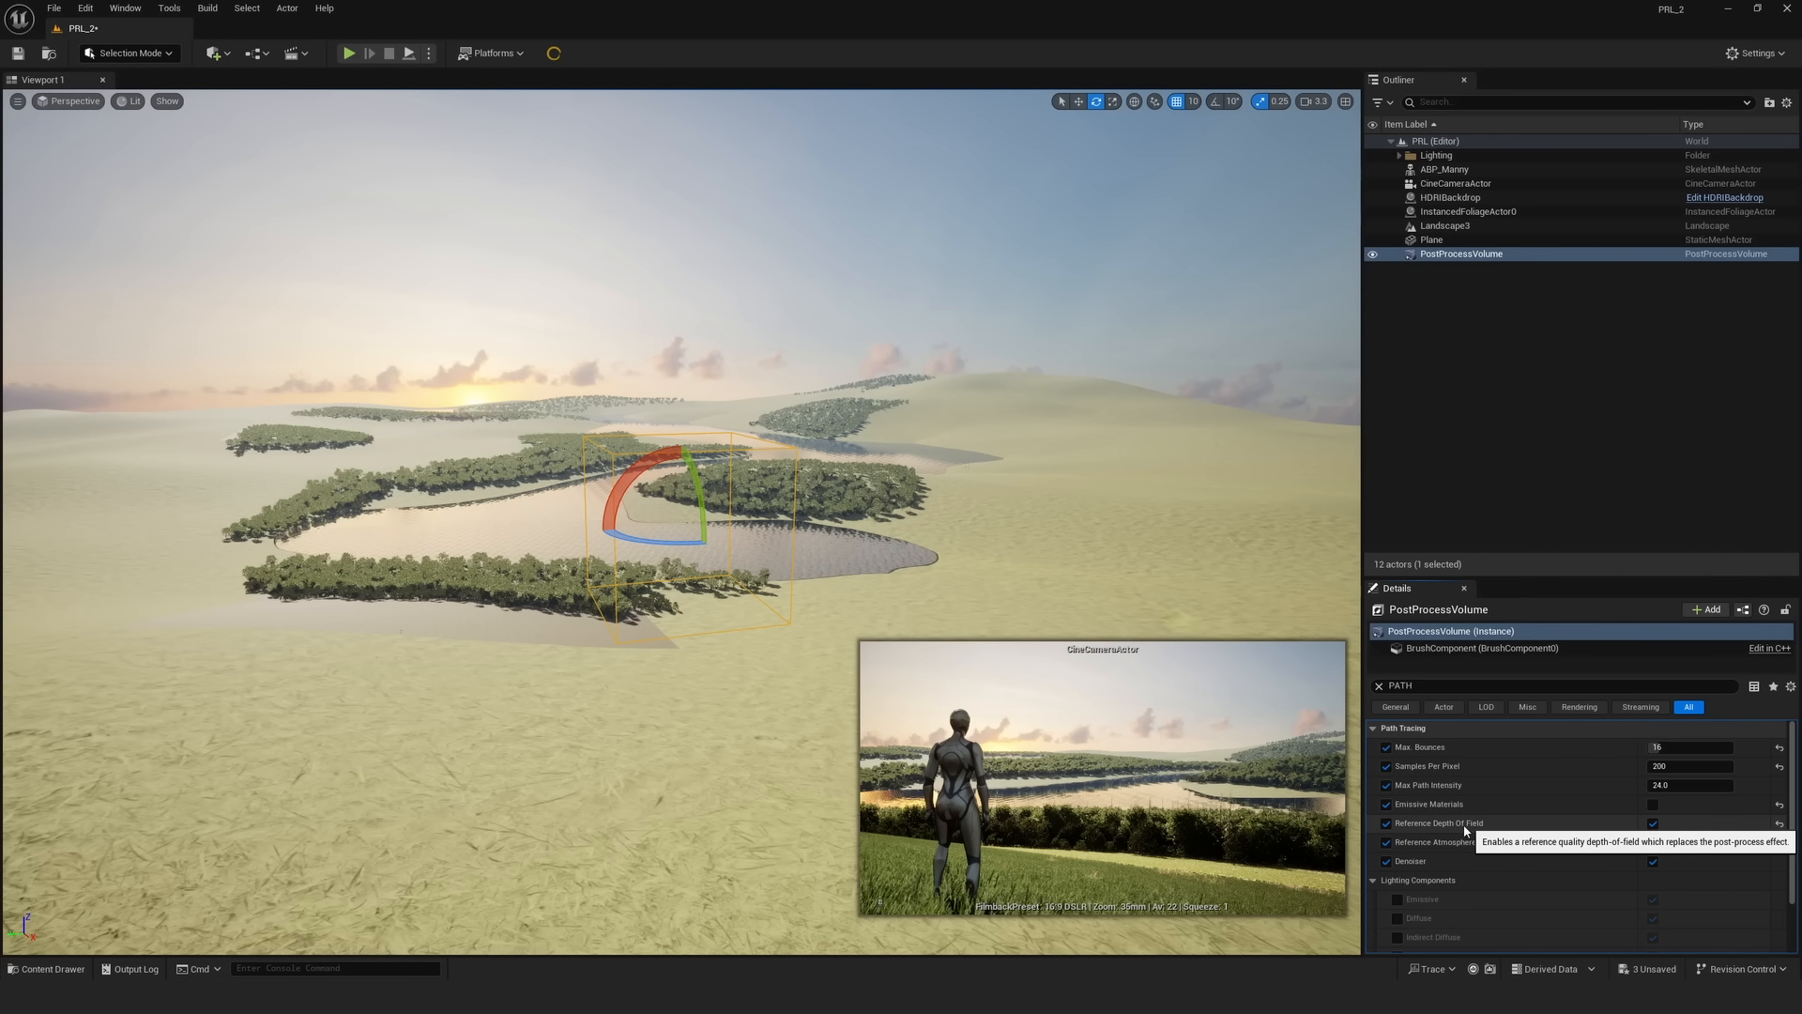
click(1652, 842)
click(1653, 861)
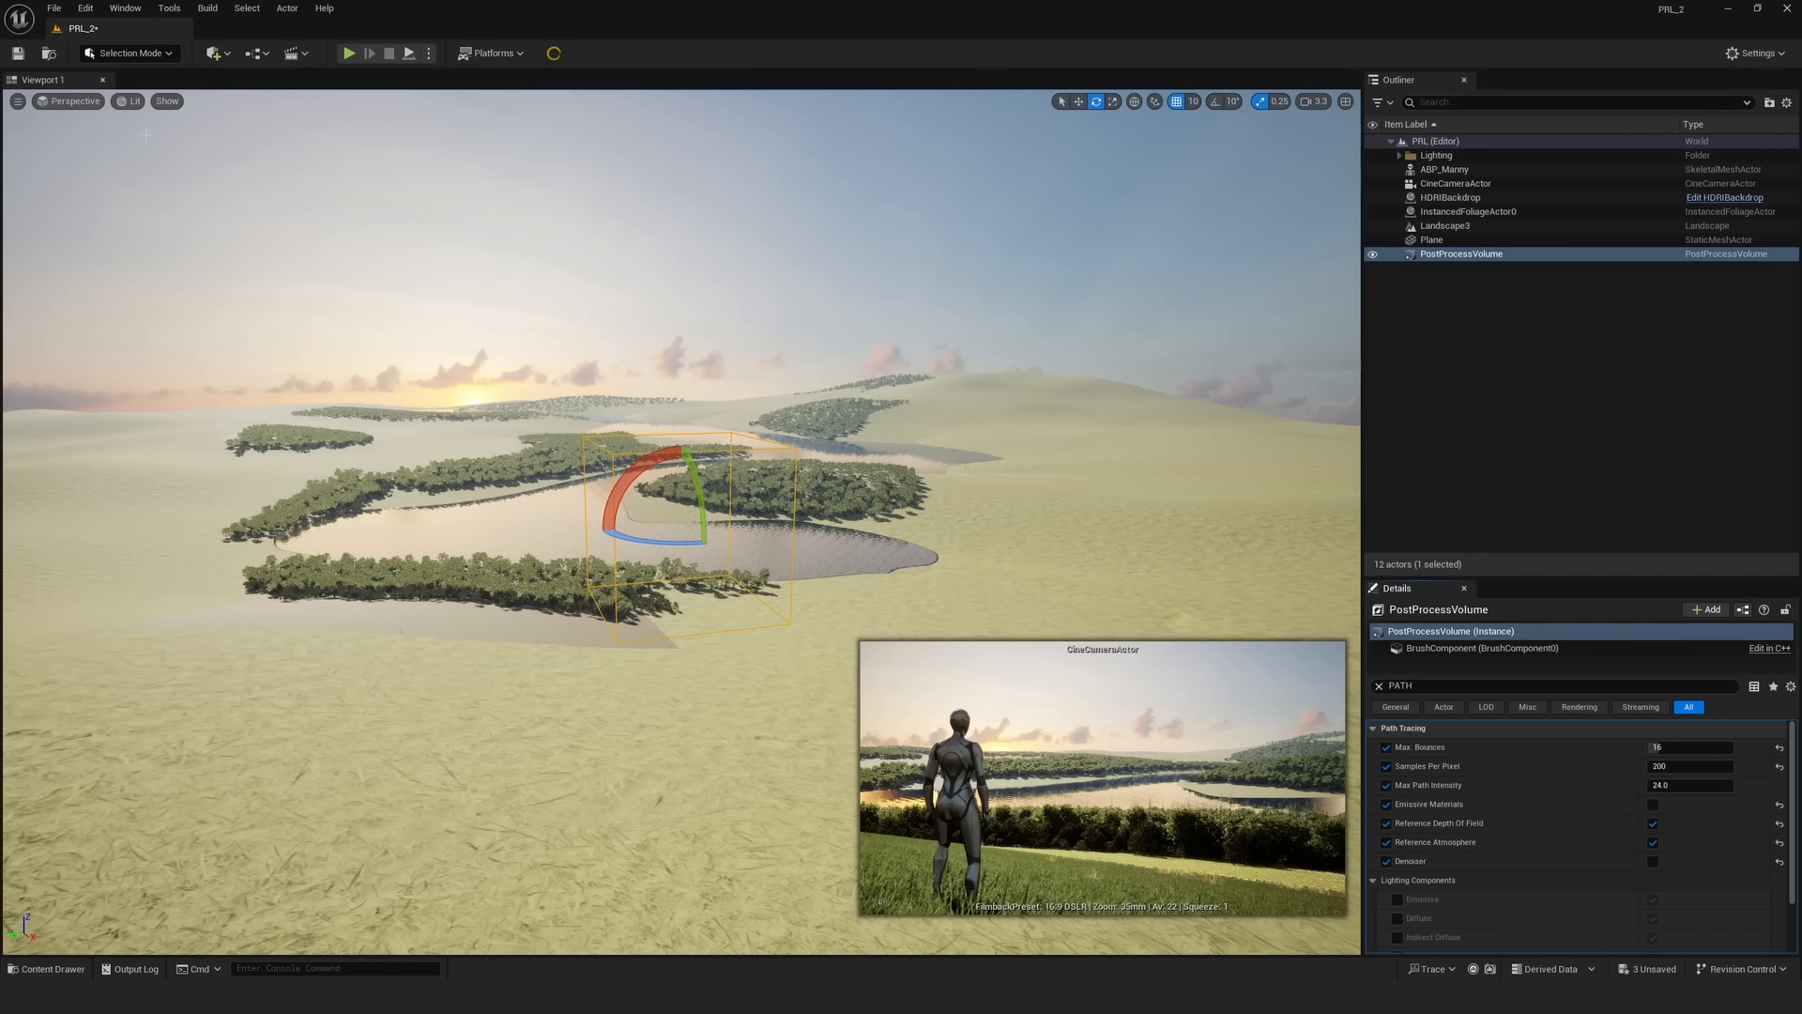
- Switch the viewport to Path Tracing and pilot the CineCameraActor
click(128, 101)
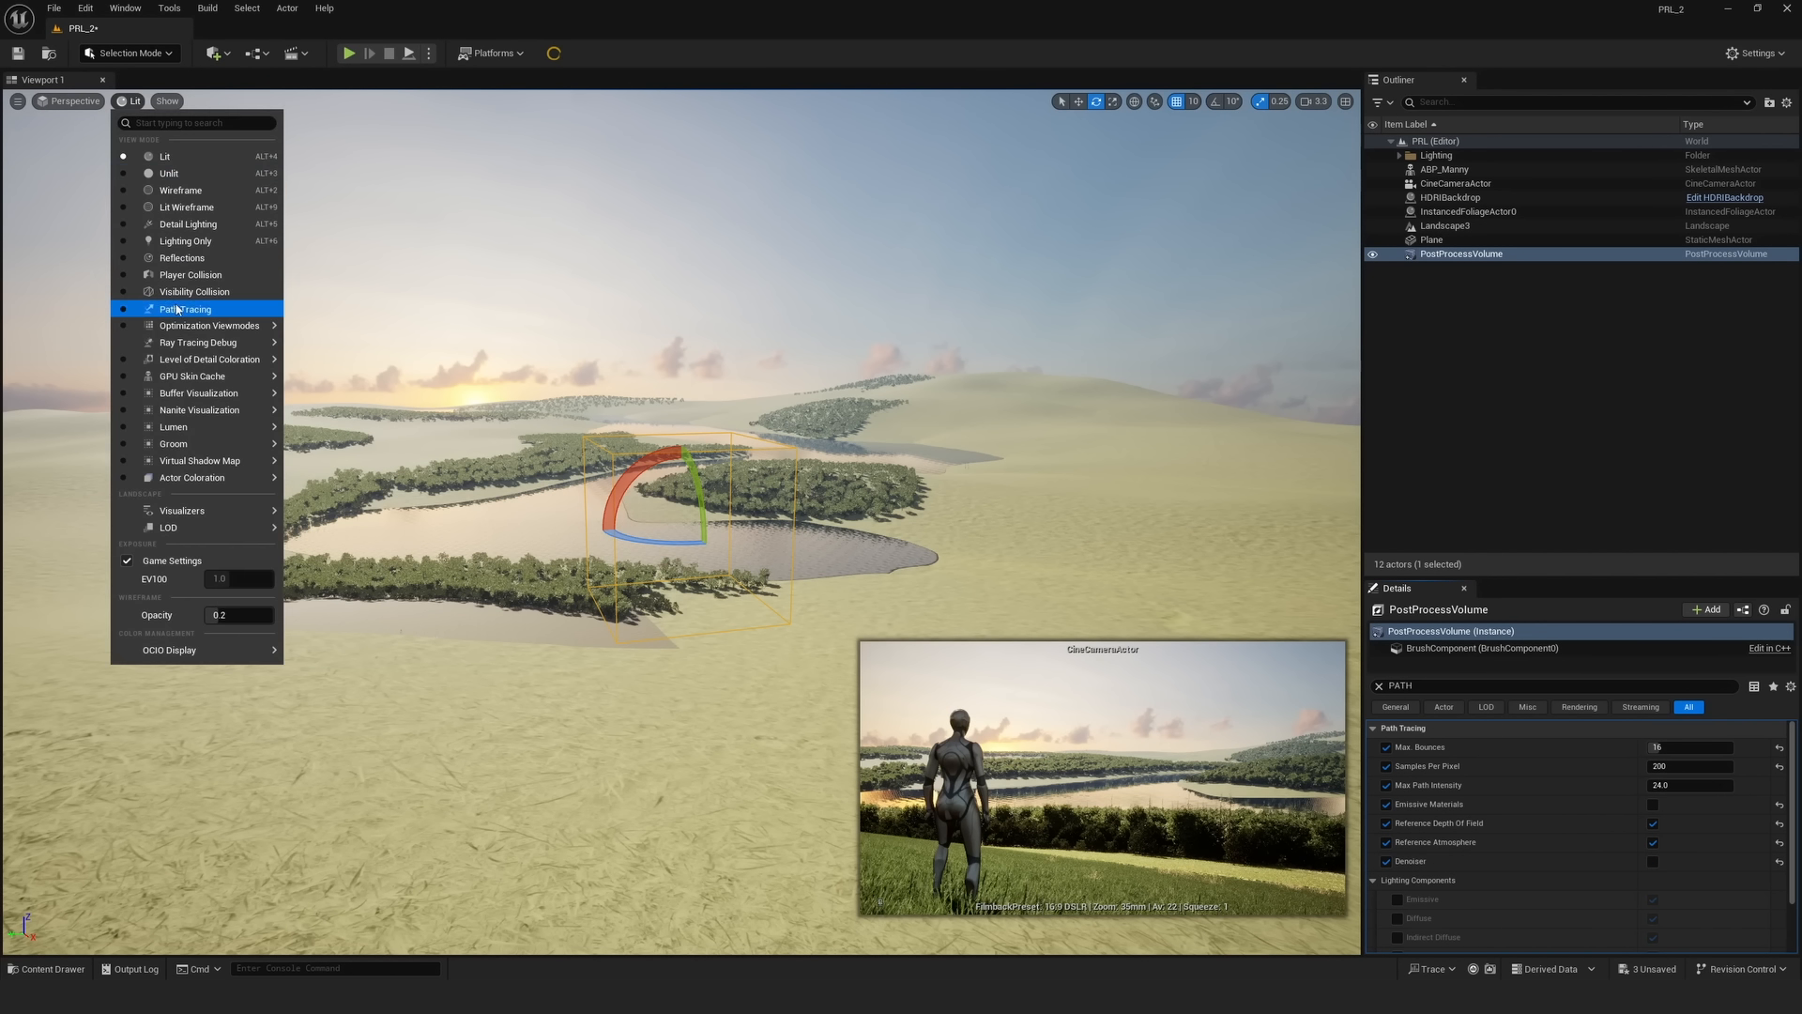
click(185, 308)
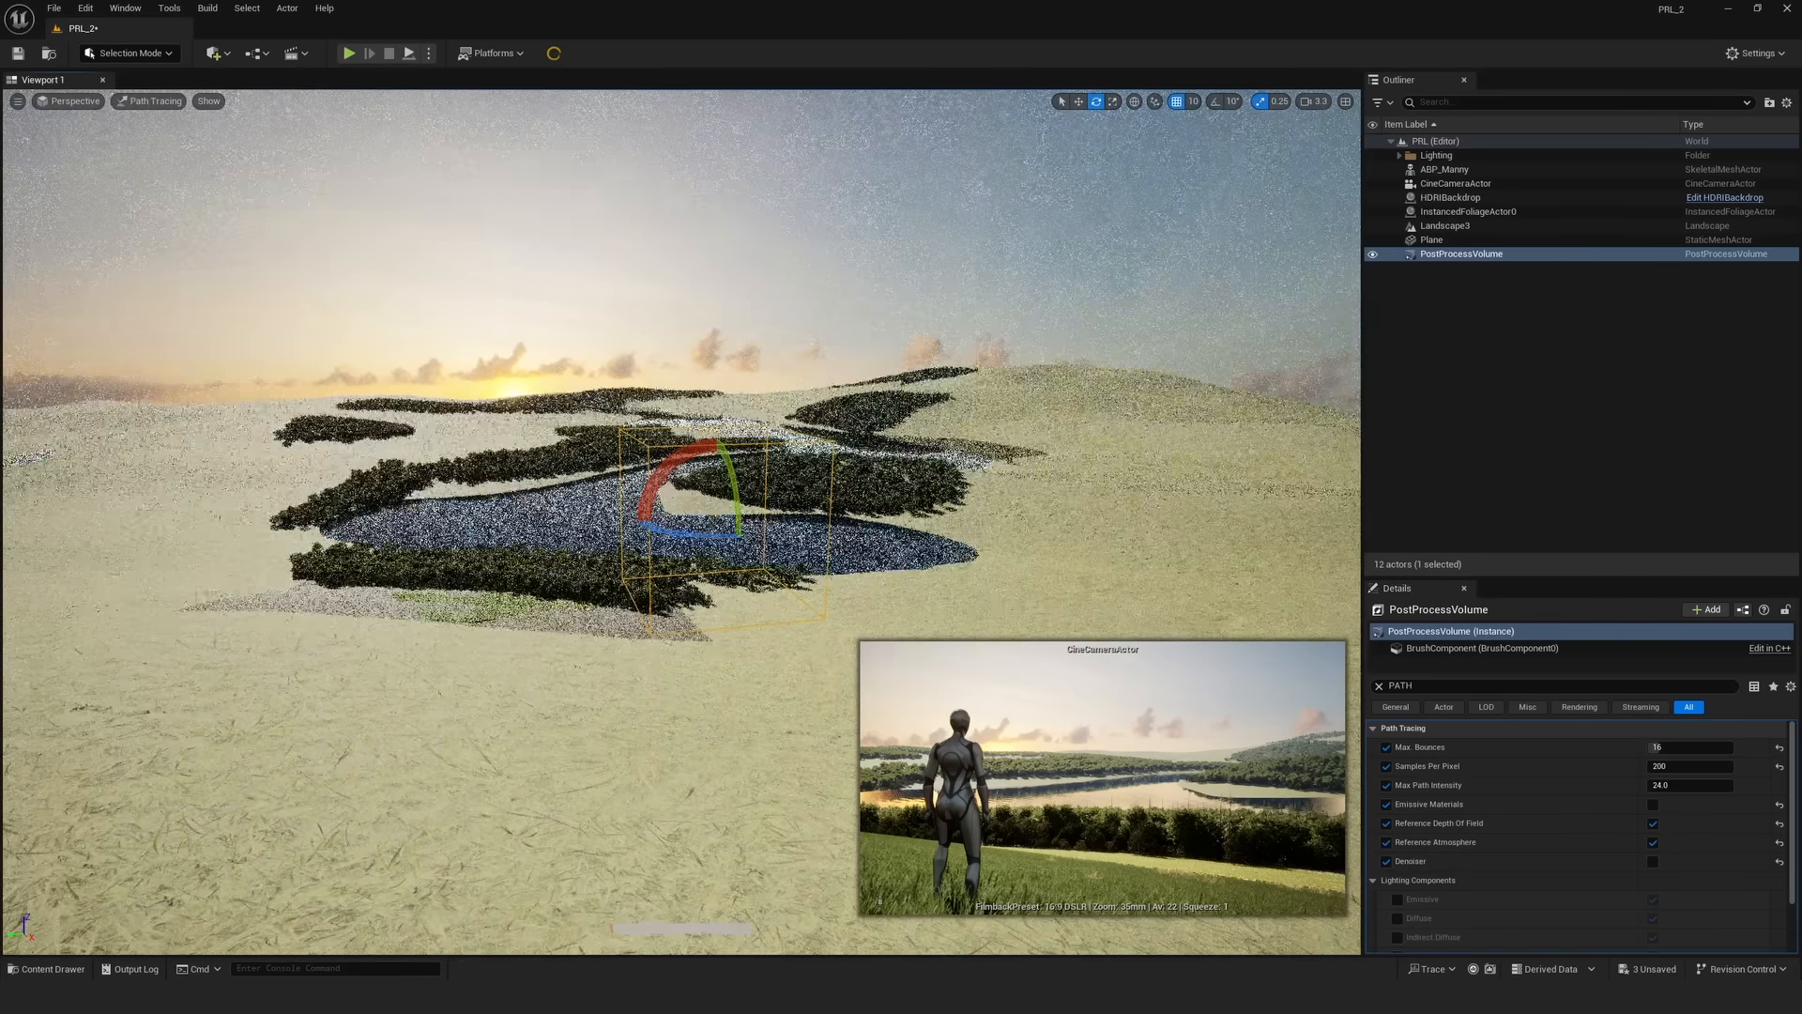
right_click(1464, 184)
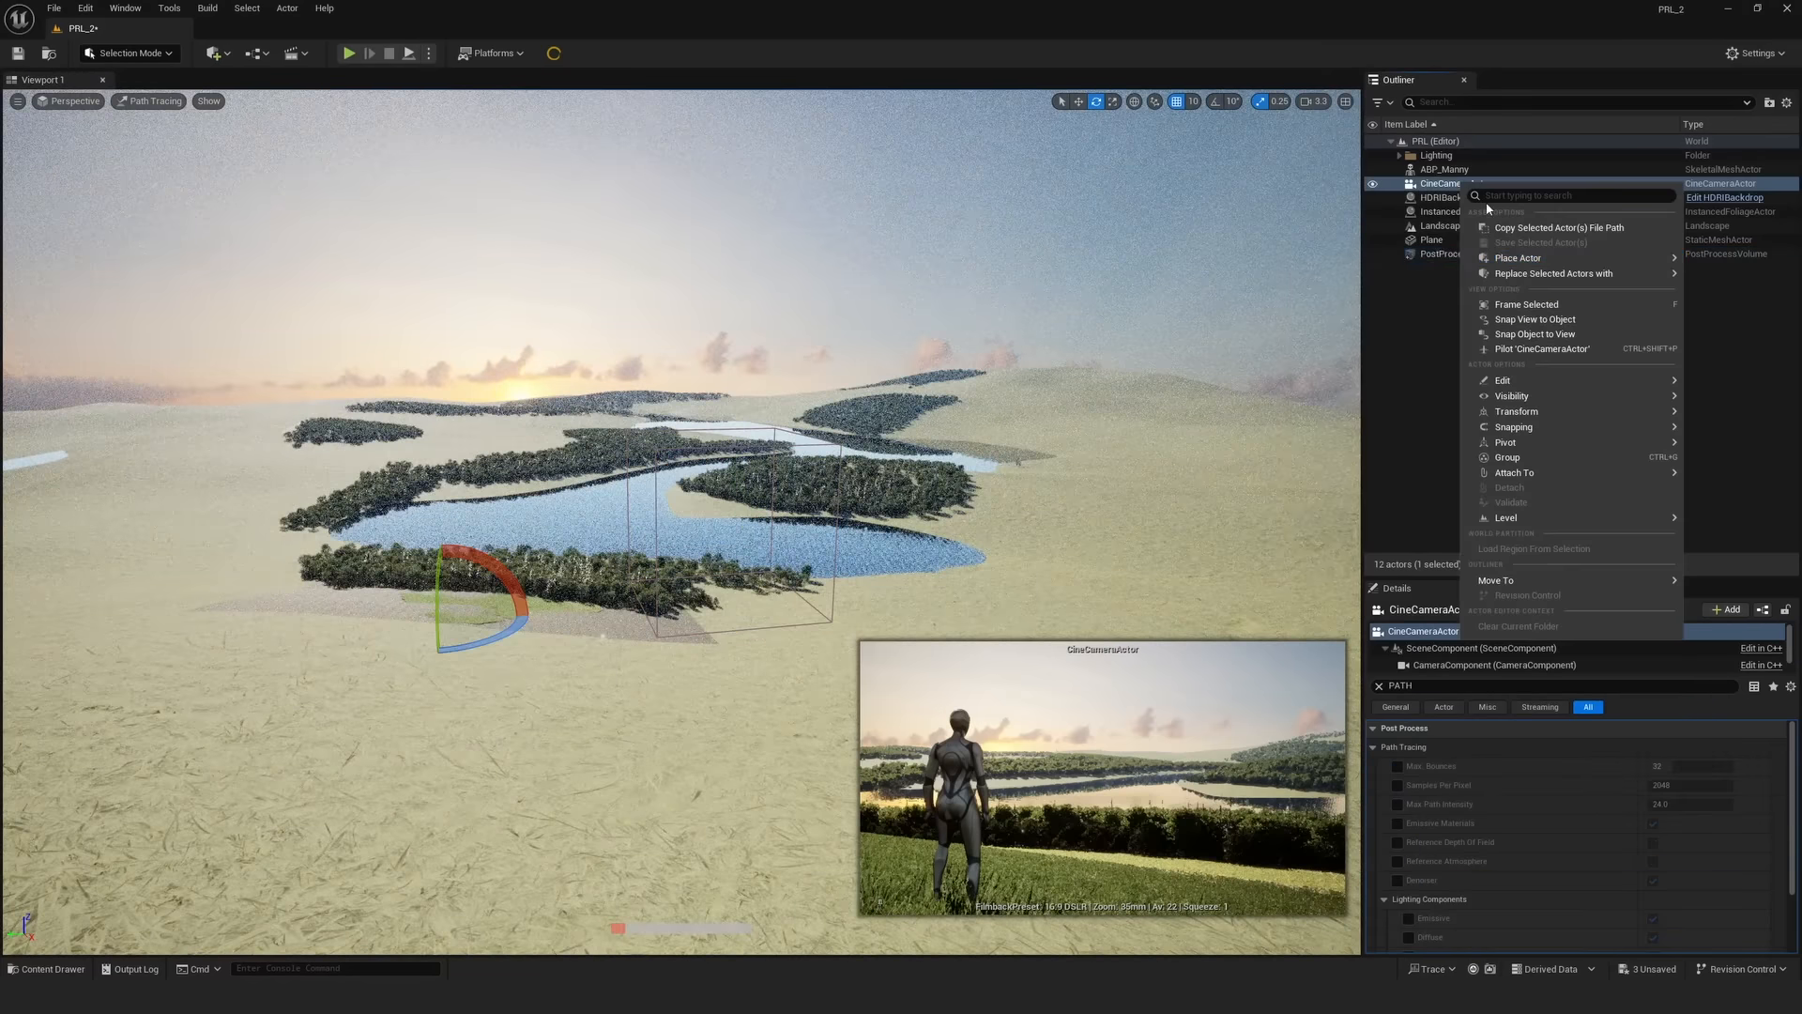
click(1527, 348)
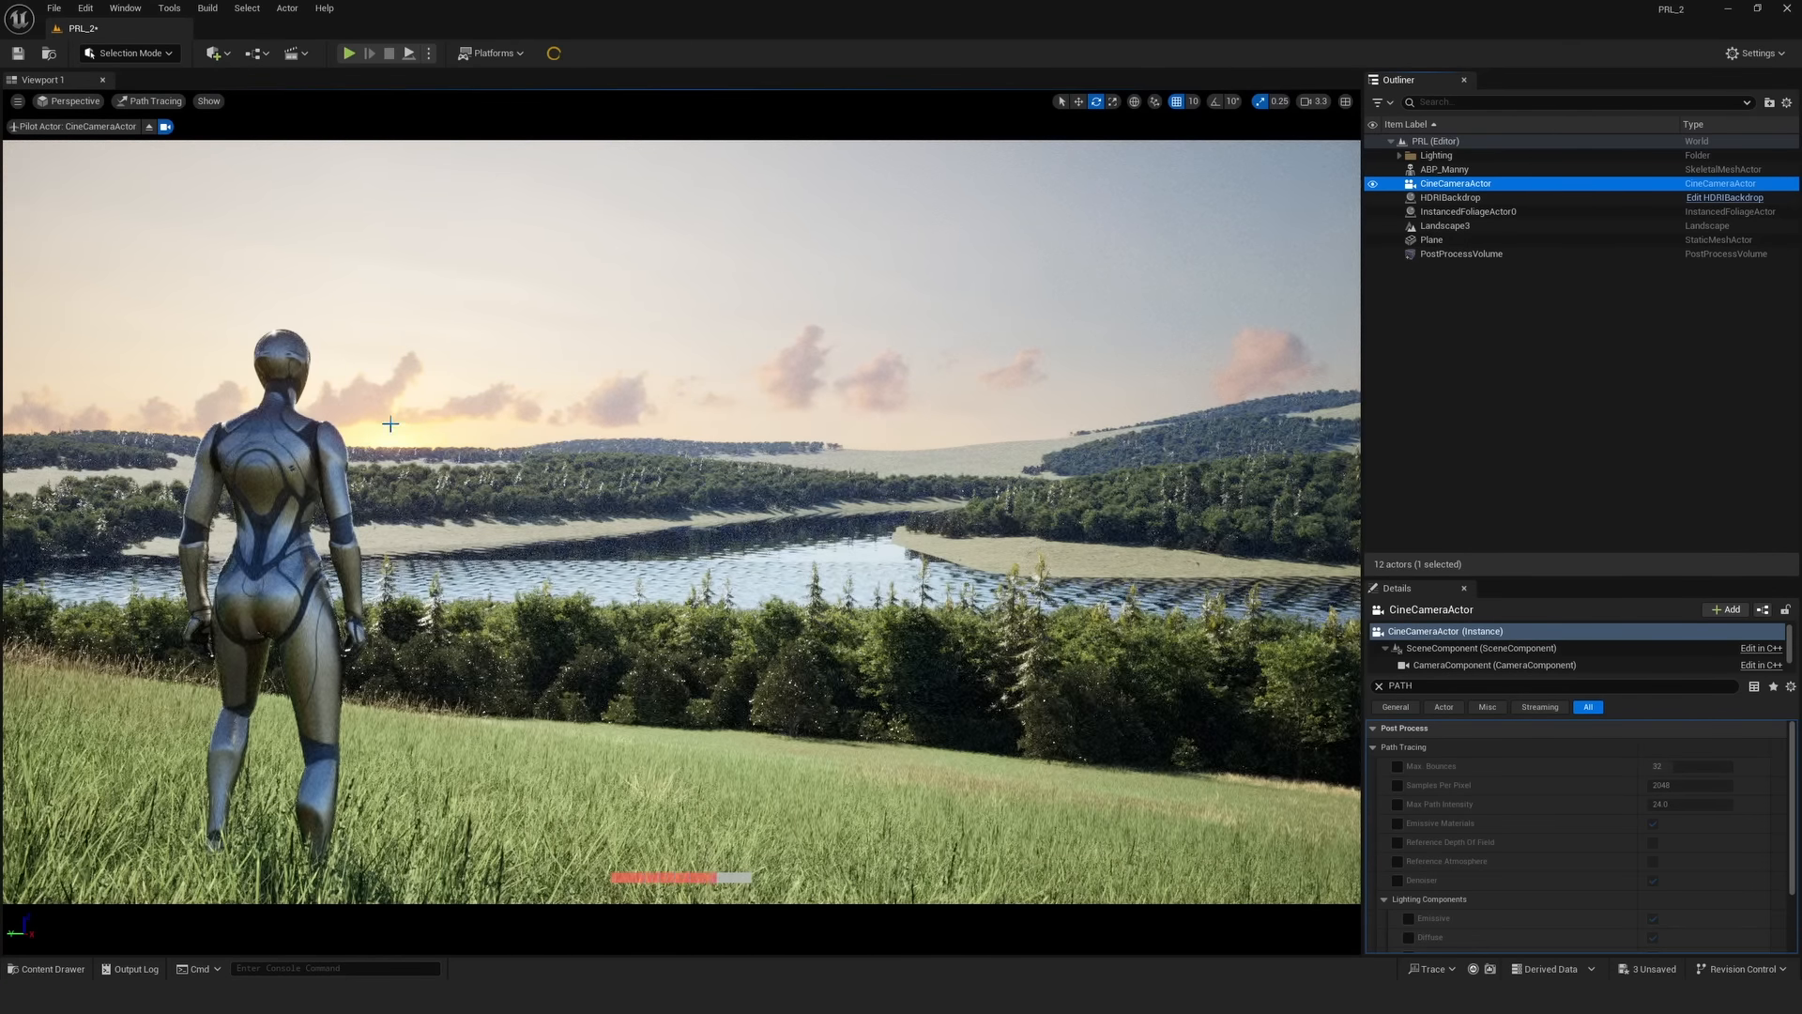
- Expand the Lighting folder and move the HDRIBackdrop and PostProcessVolume into it
click(1432, 156)
click(1398, 155)
click(1450, 269)
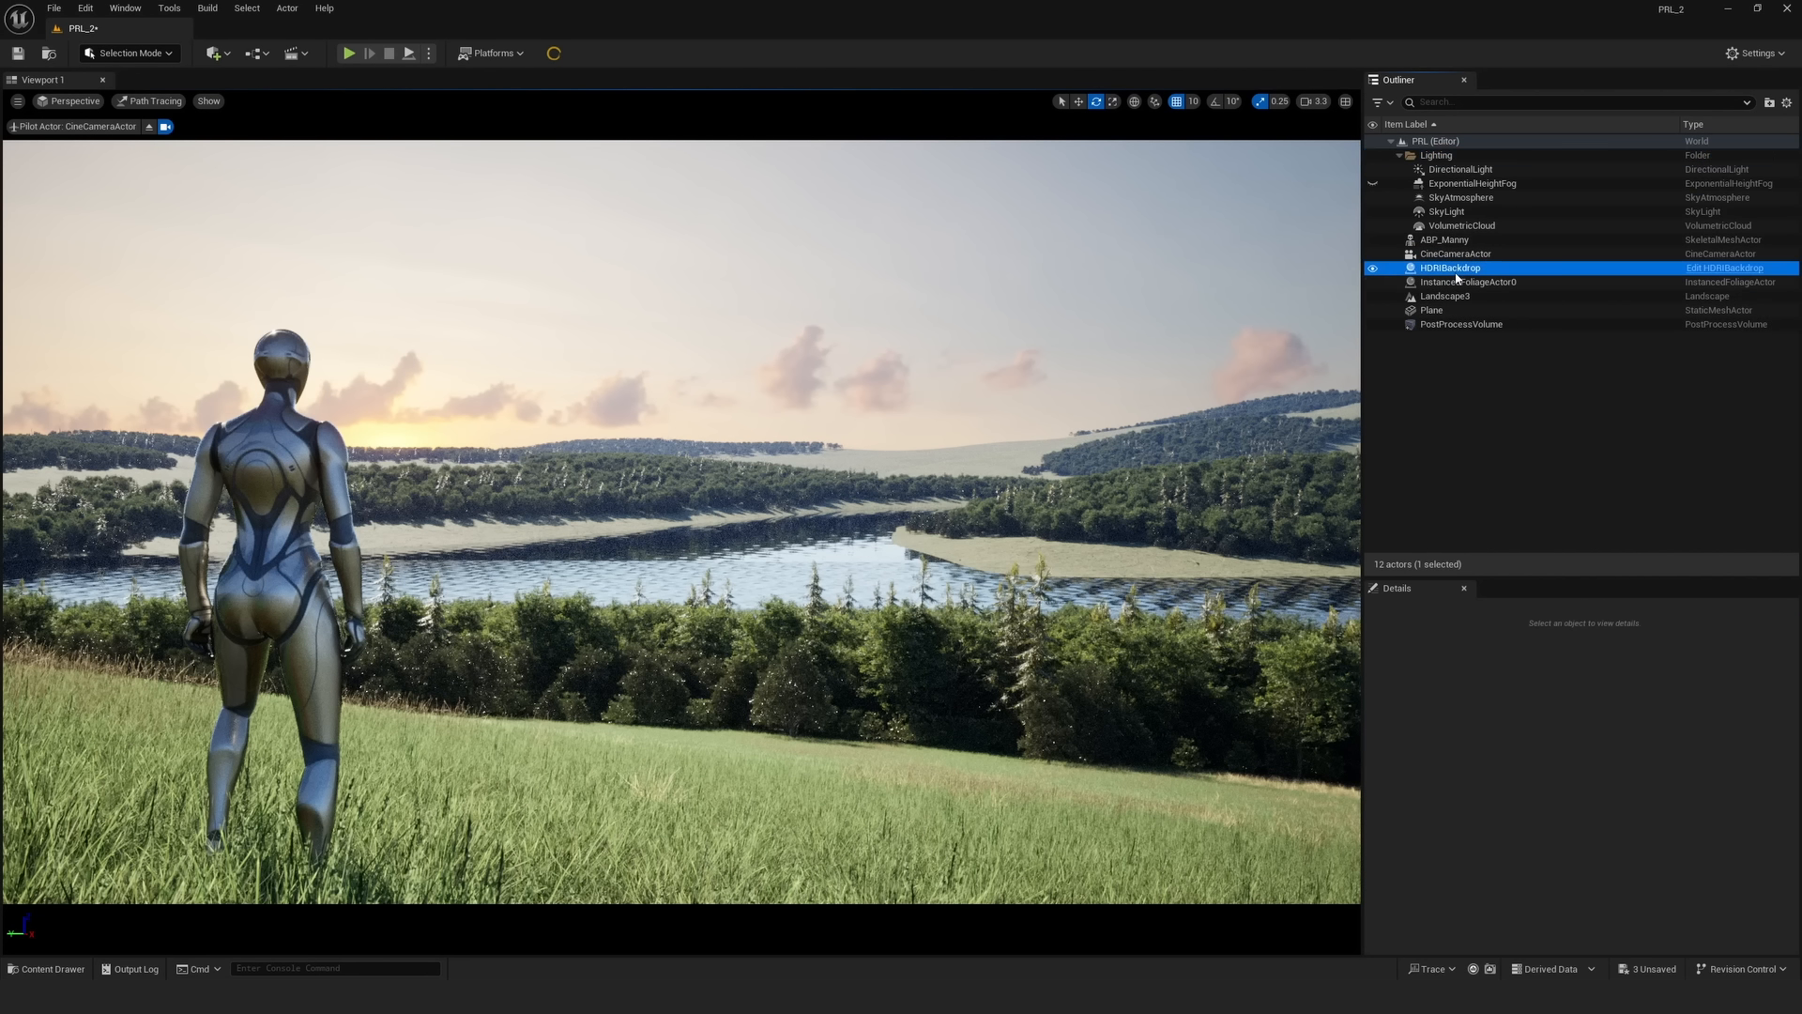
click(1454, 283)
click(1452, 269)
drag(1452, 272, 1442, 157)
drag(1438, 324, 1443, 161)
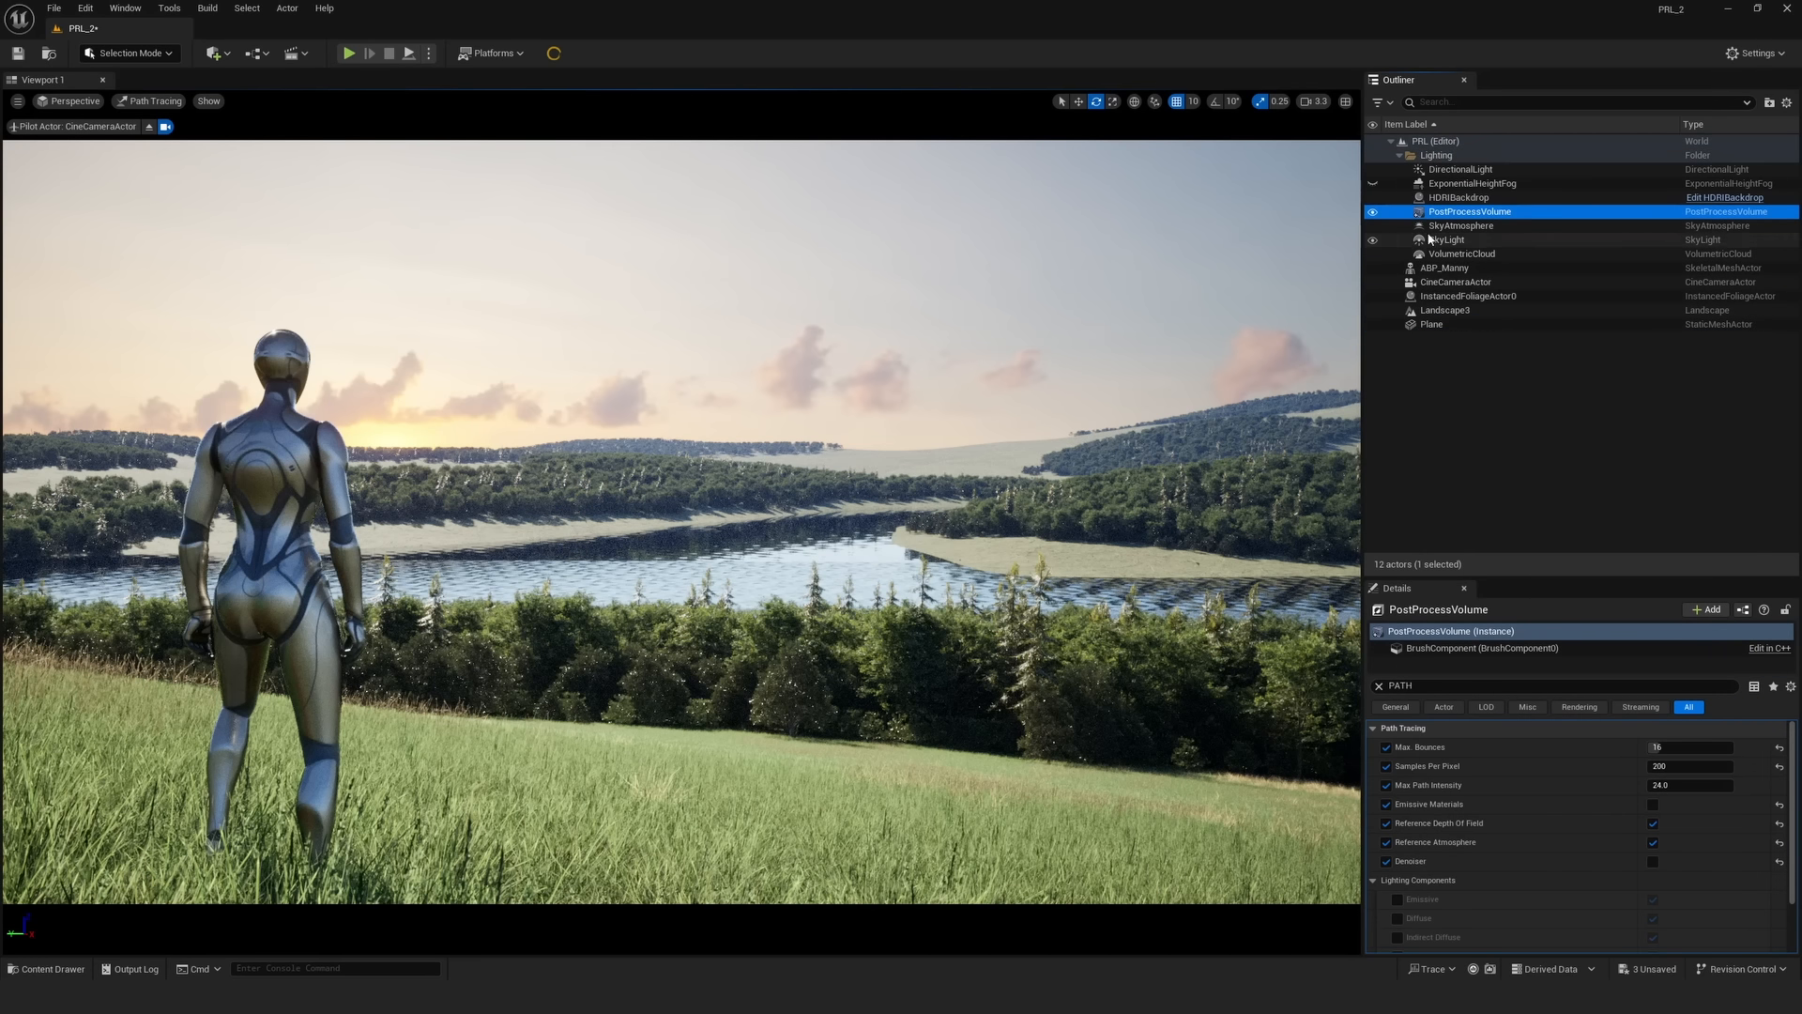
- Rotate the DirectionalLight without rotation snapping so its reflection falls on the lake below the sunset glow
click(1461, 170)
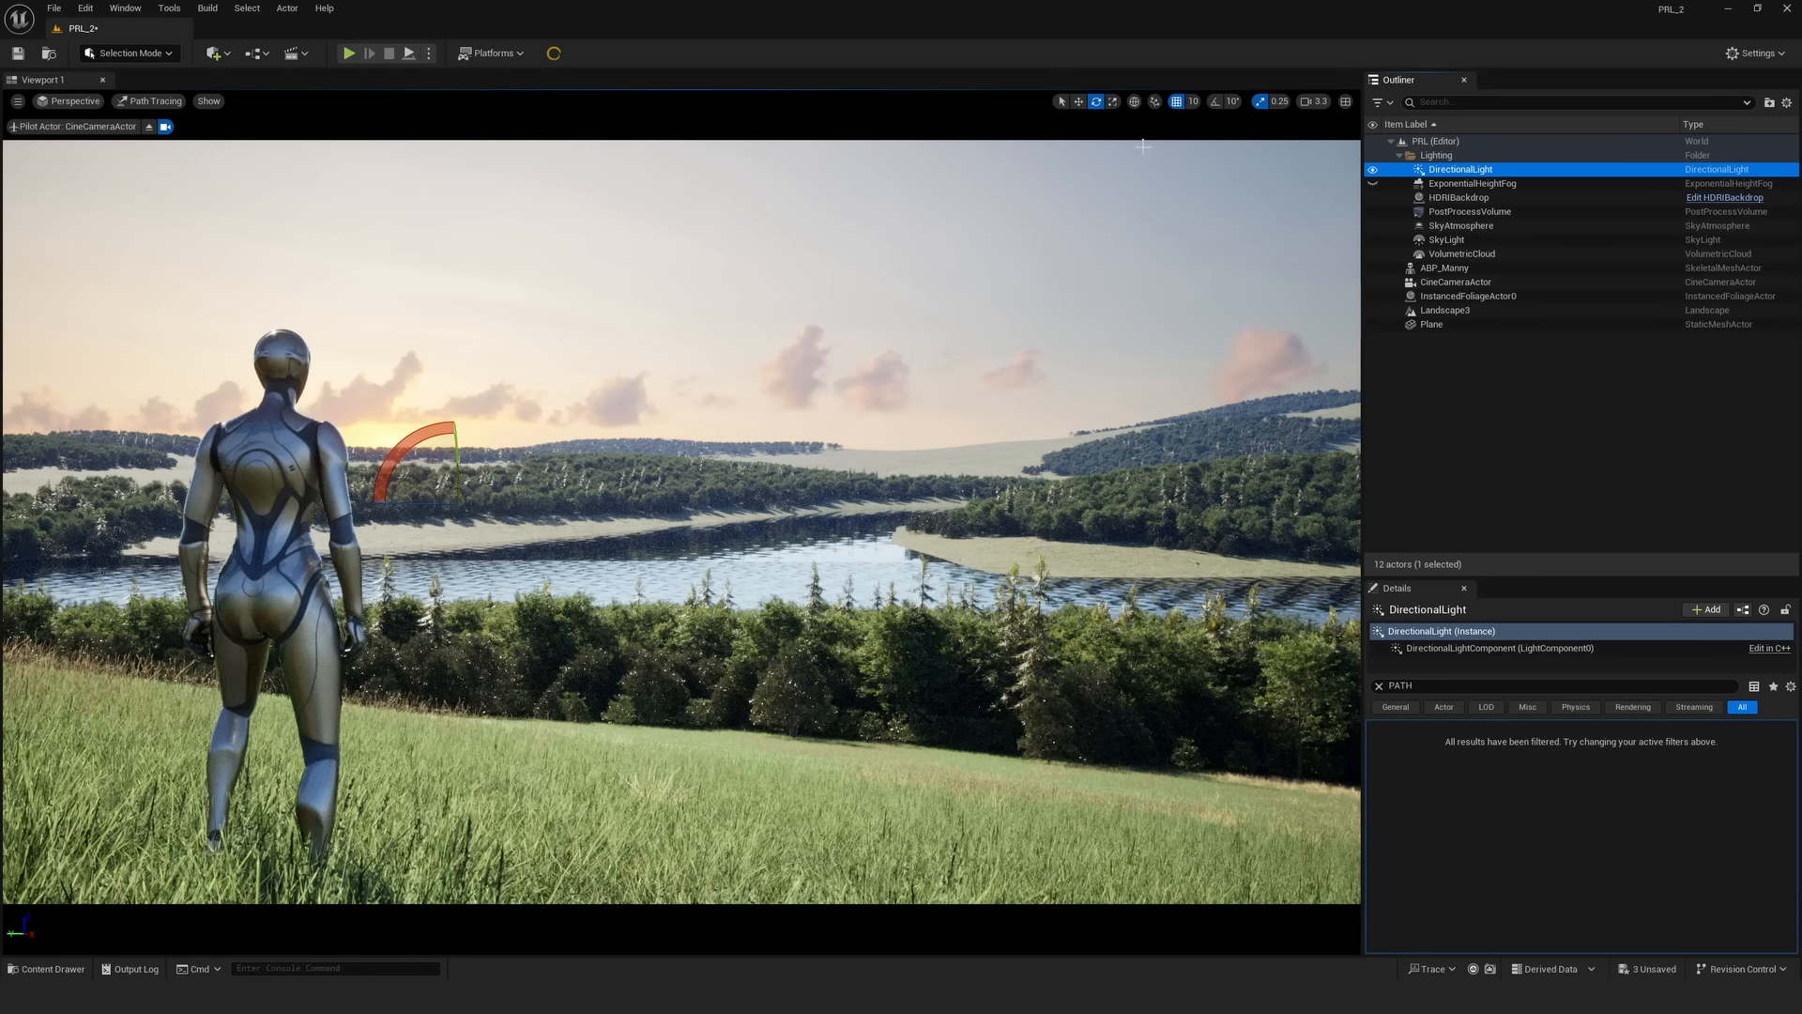
click(1217, 103)
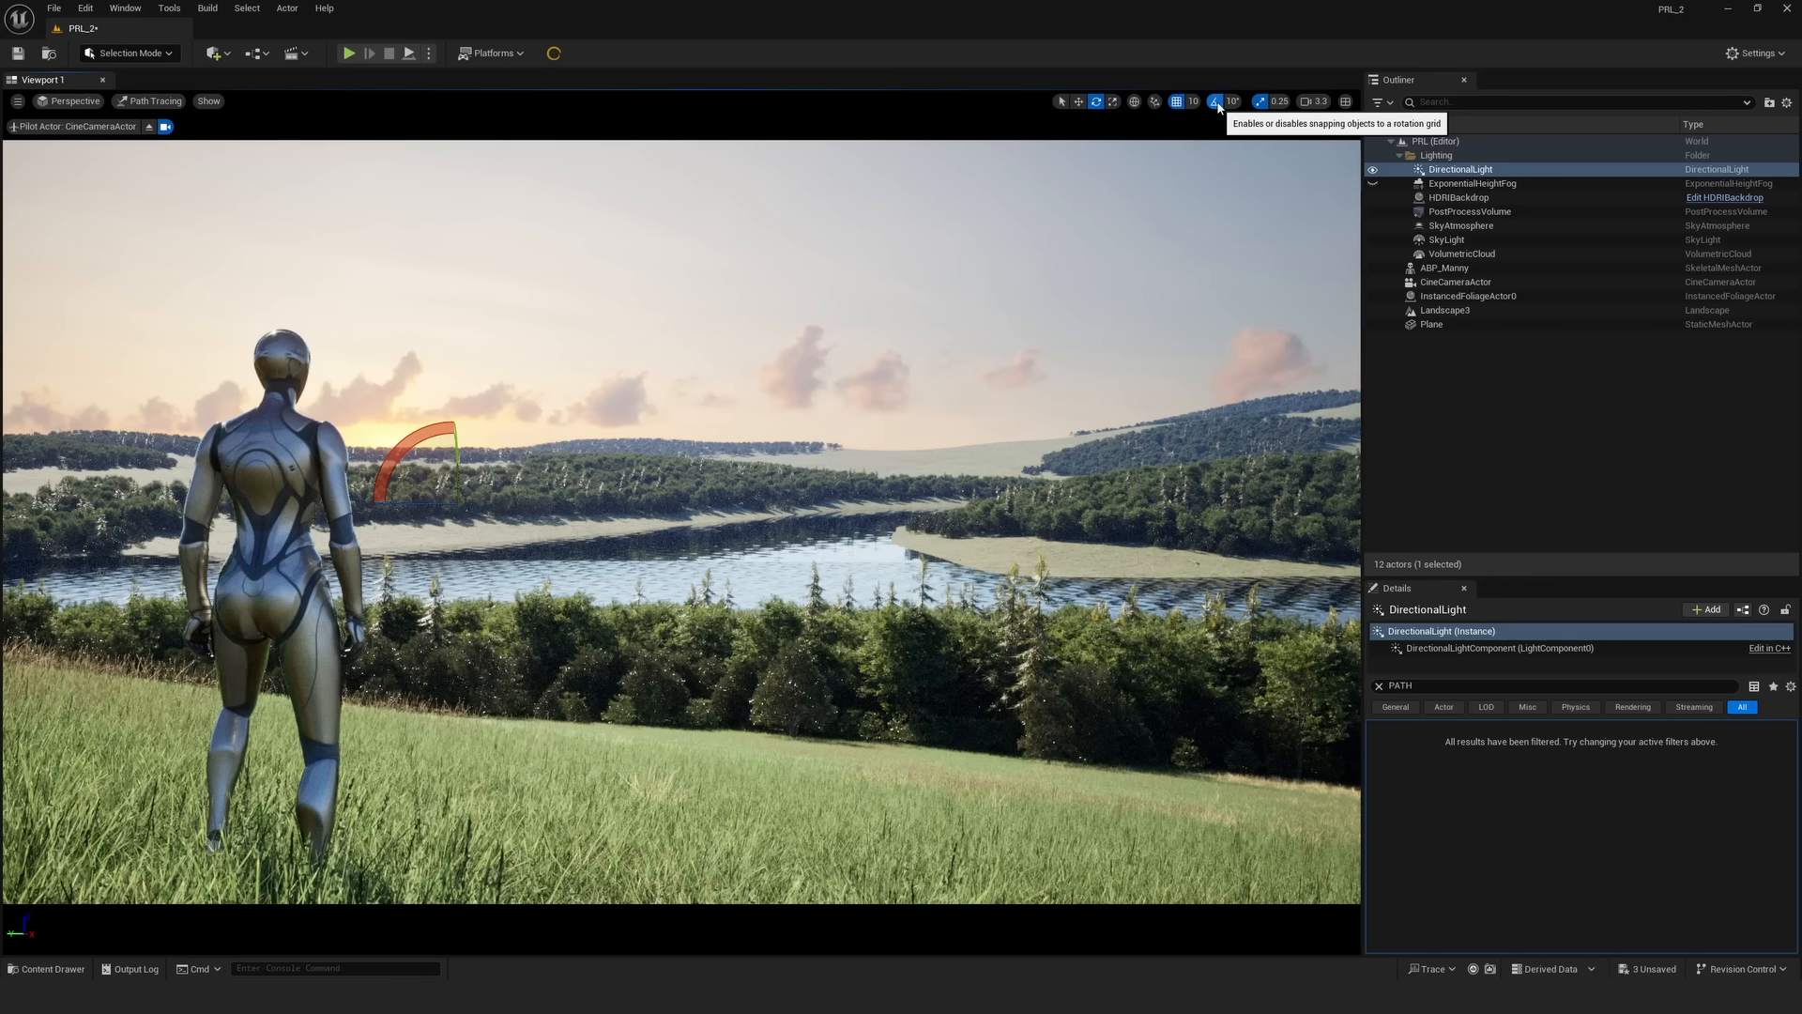
click(1216, 101)
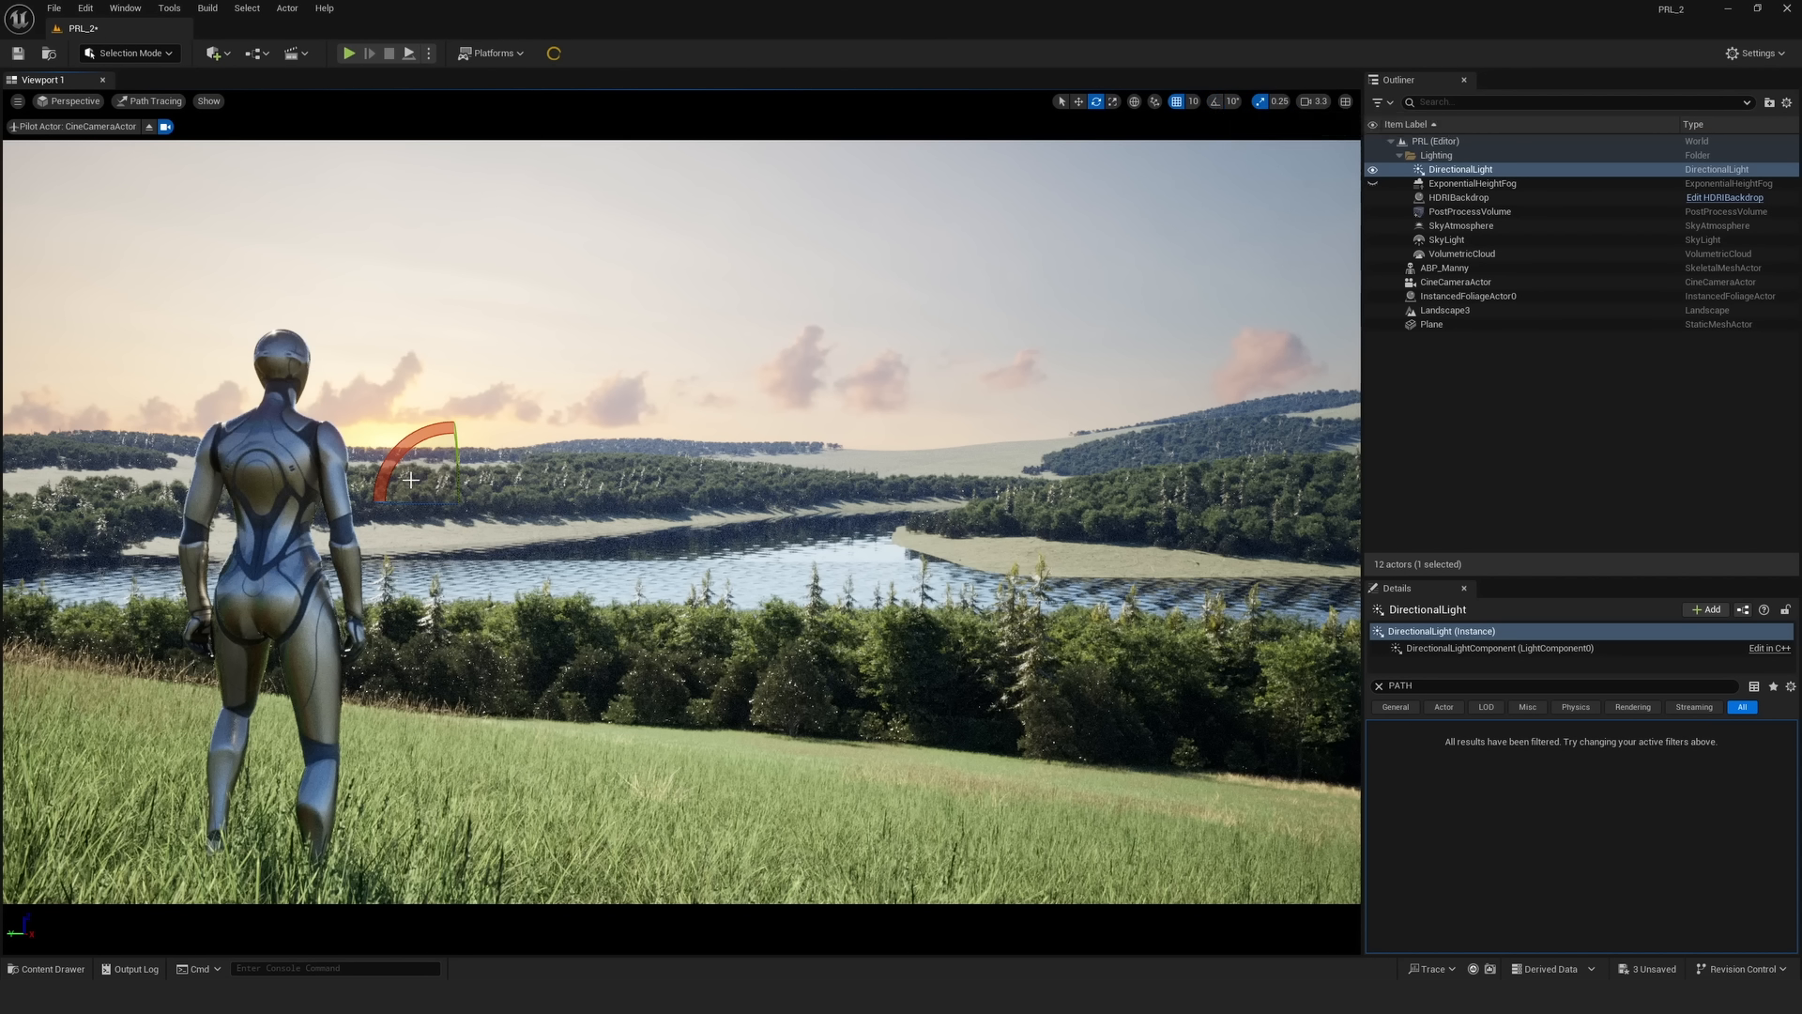
mouse_move(452, 475)
mouse_down()
mouse_move(456, 522)
mouse_move(454, 481)
mouse_move(454, 495)
mouse_up()
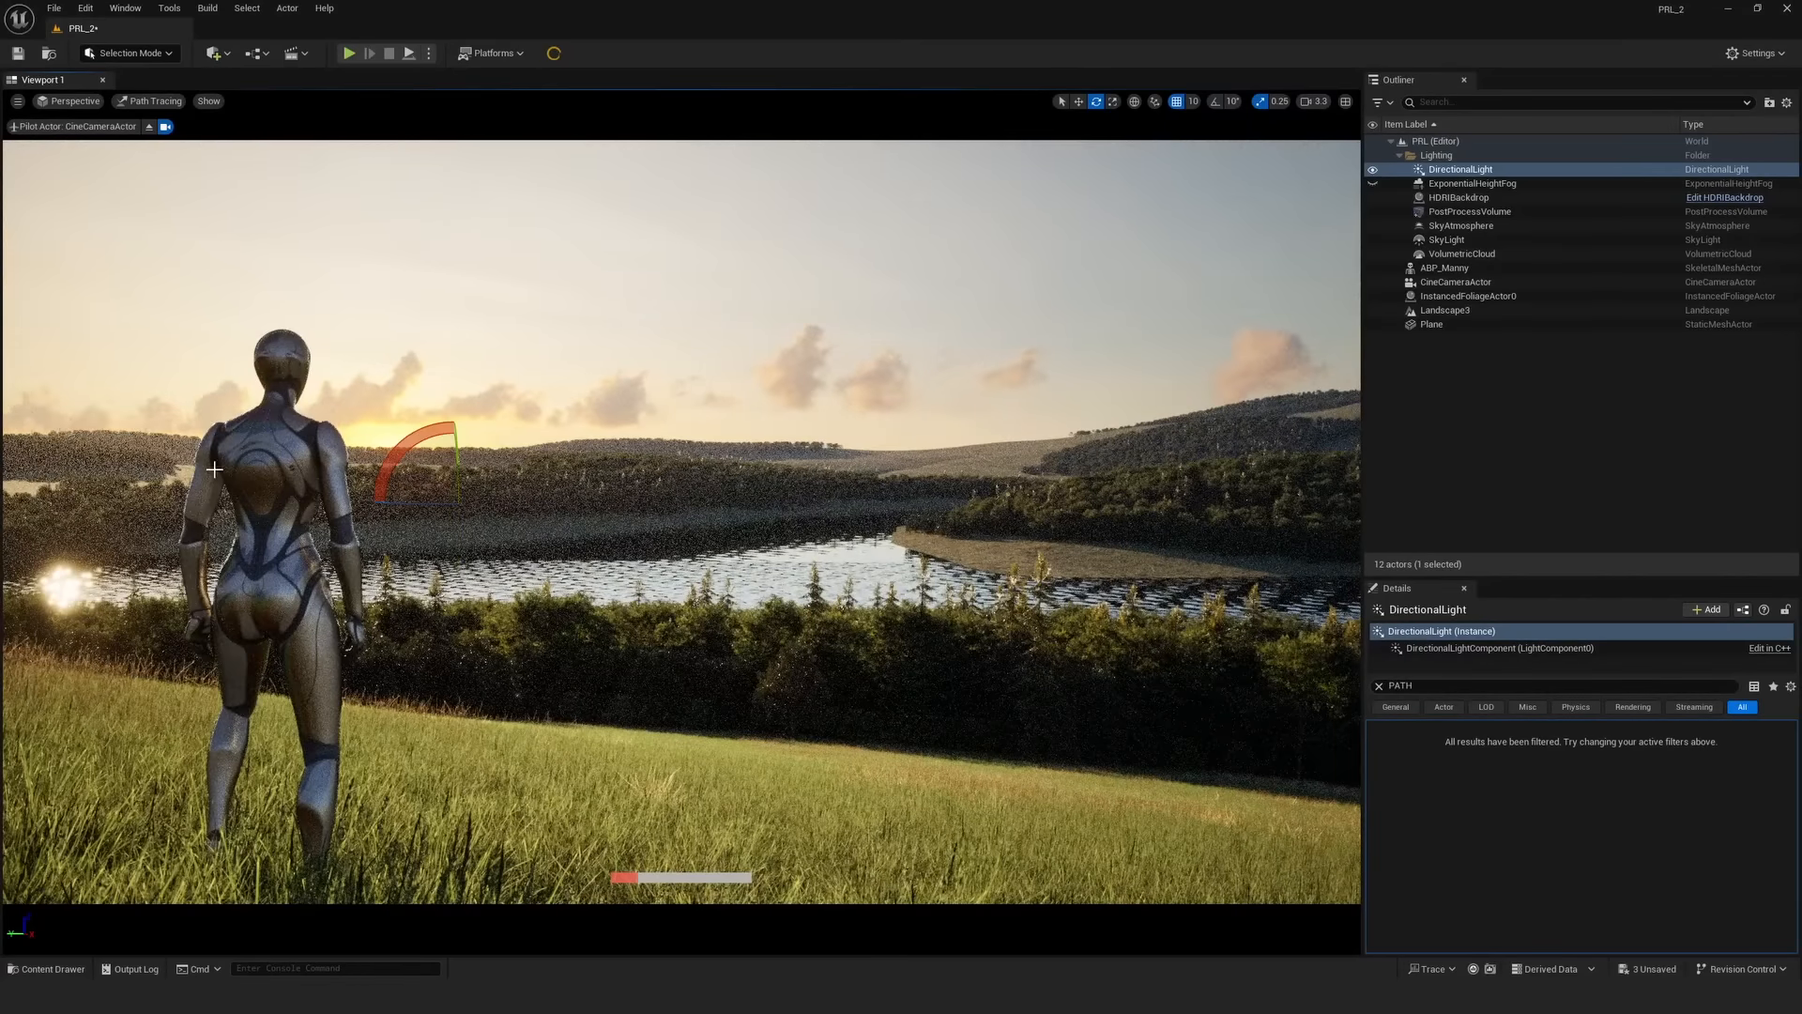
drag(422, 504, 455, 504)
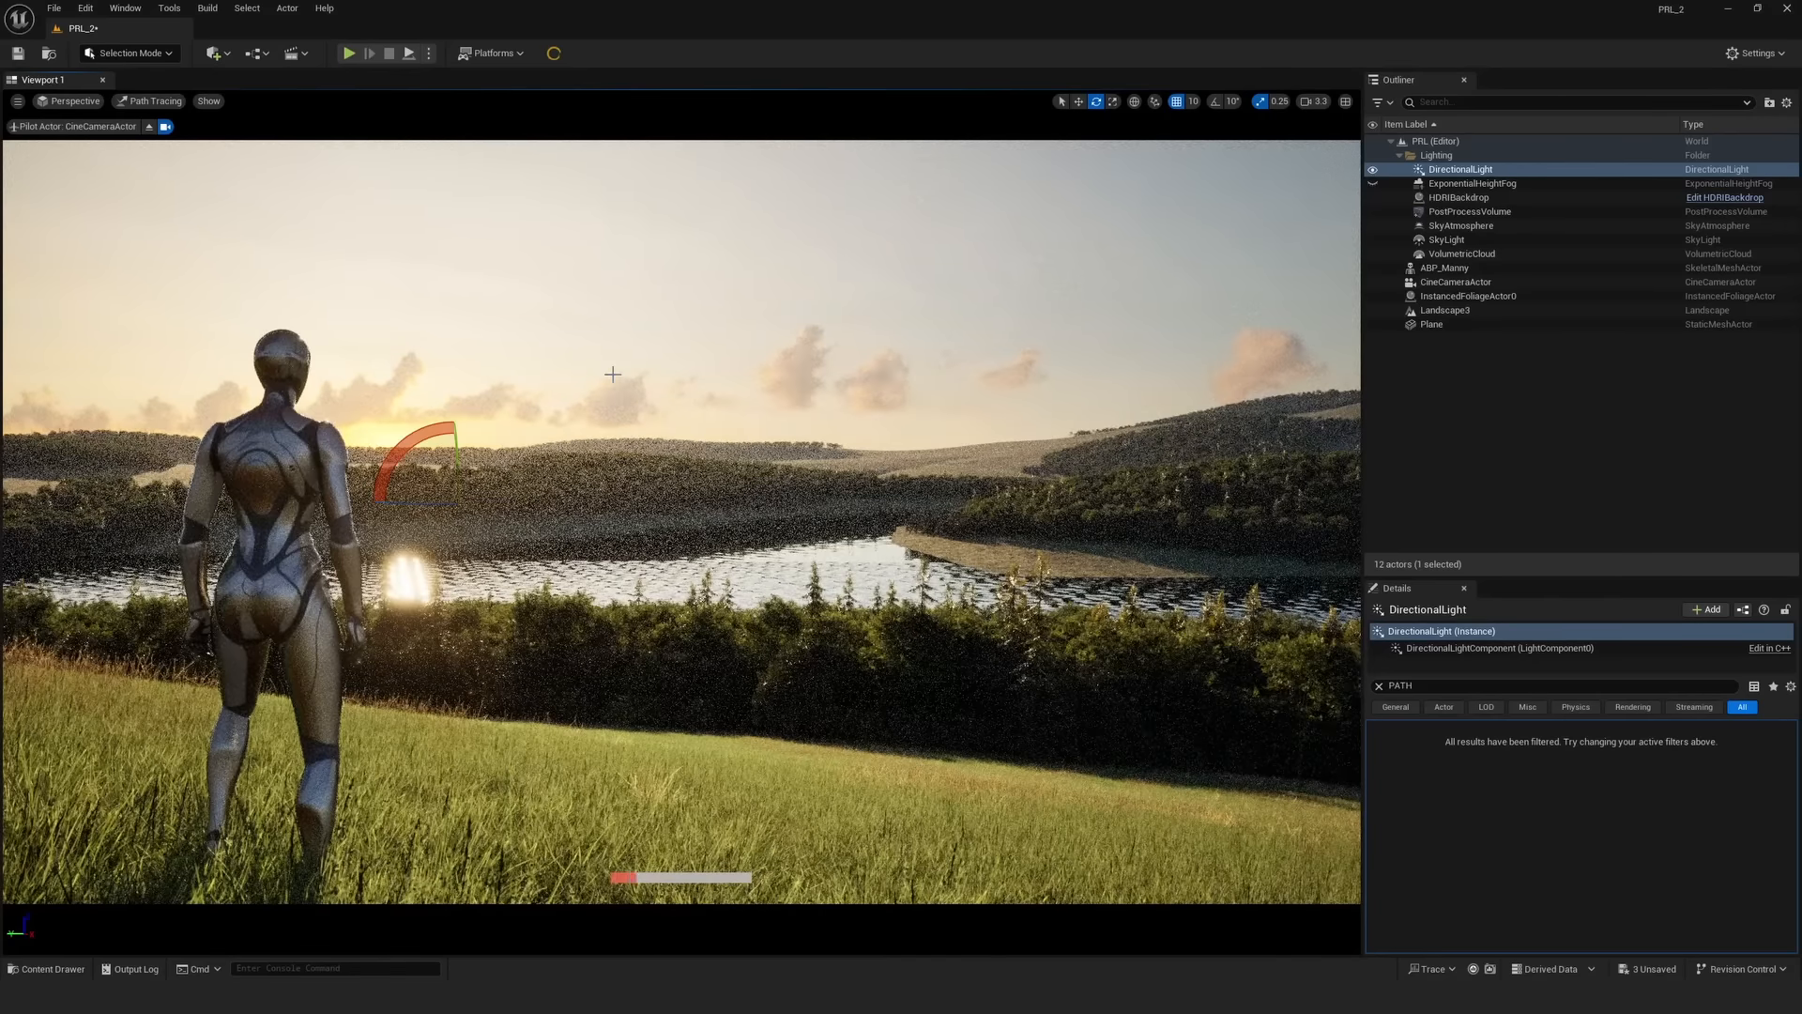
- Delete the ABP_Manny mannequin from the scene
click(612, 373)
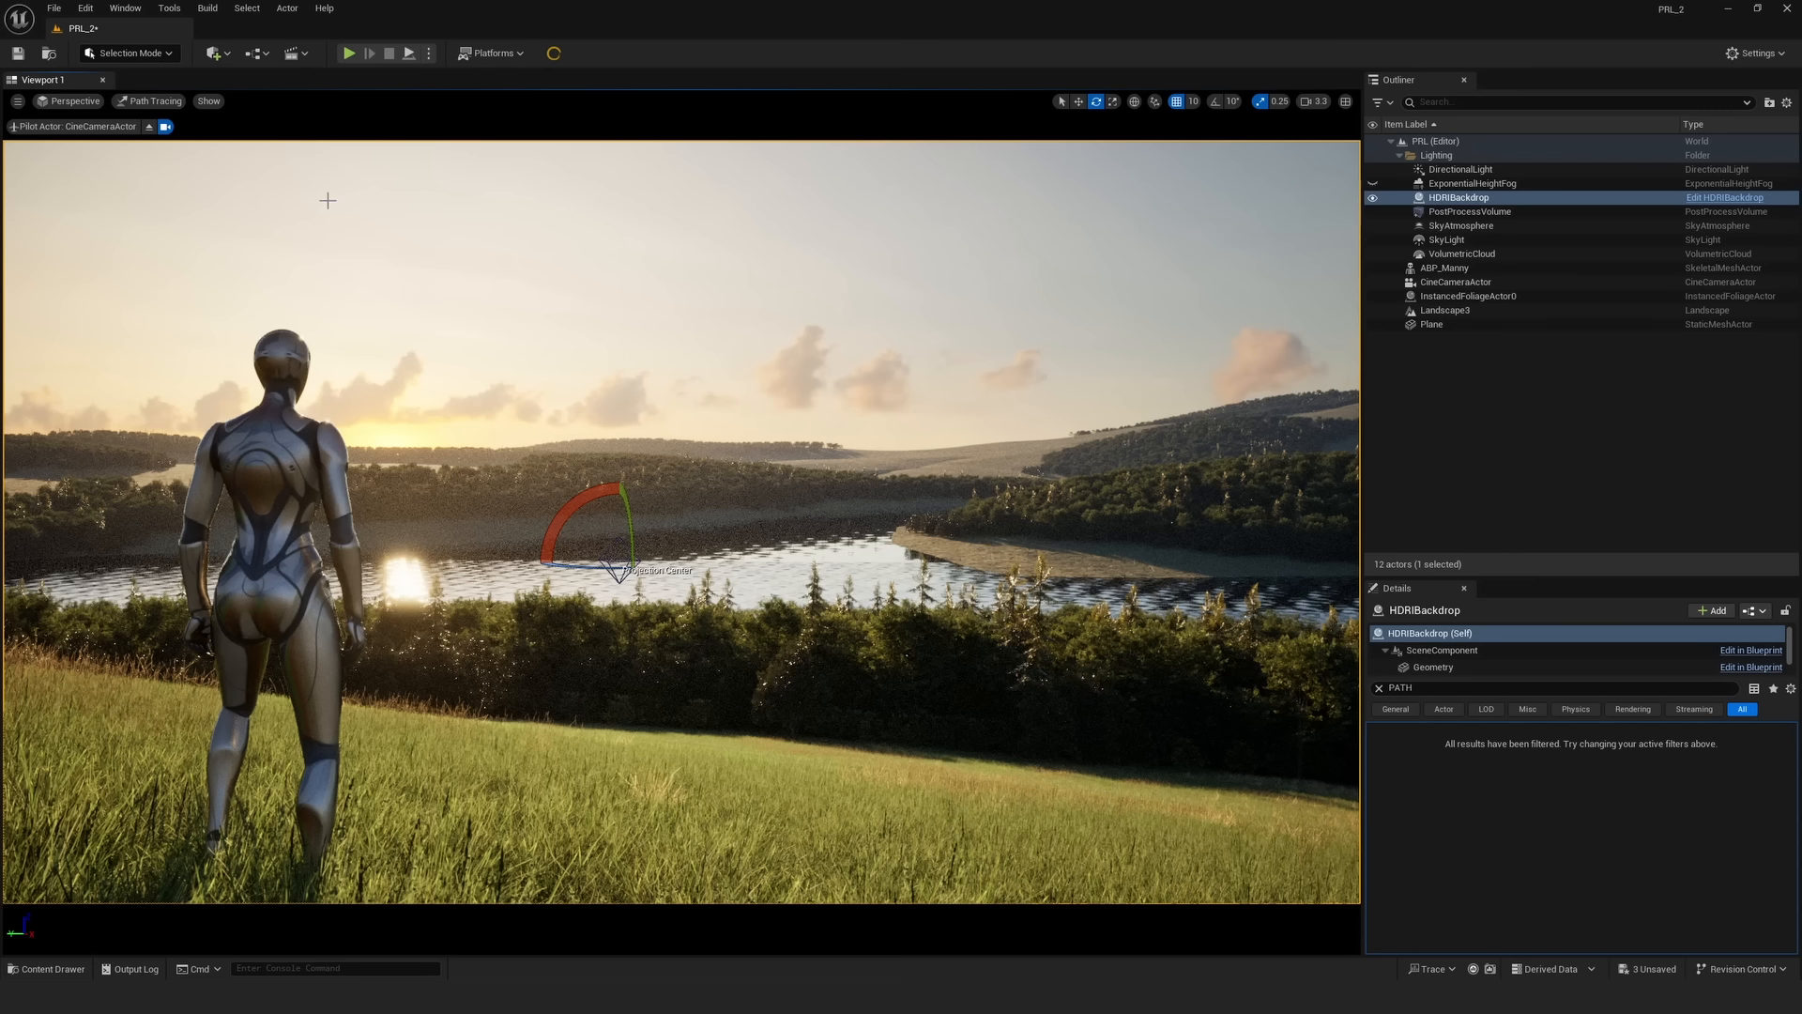
click(275, 420)
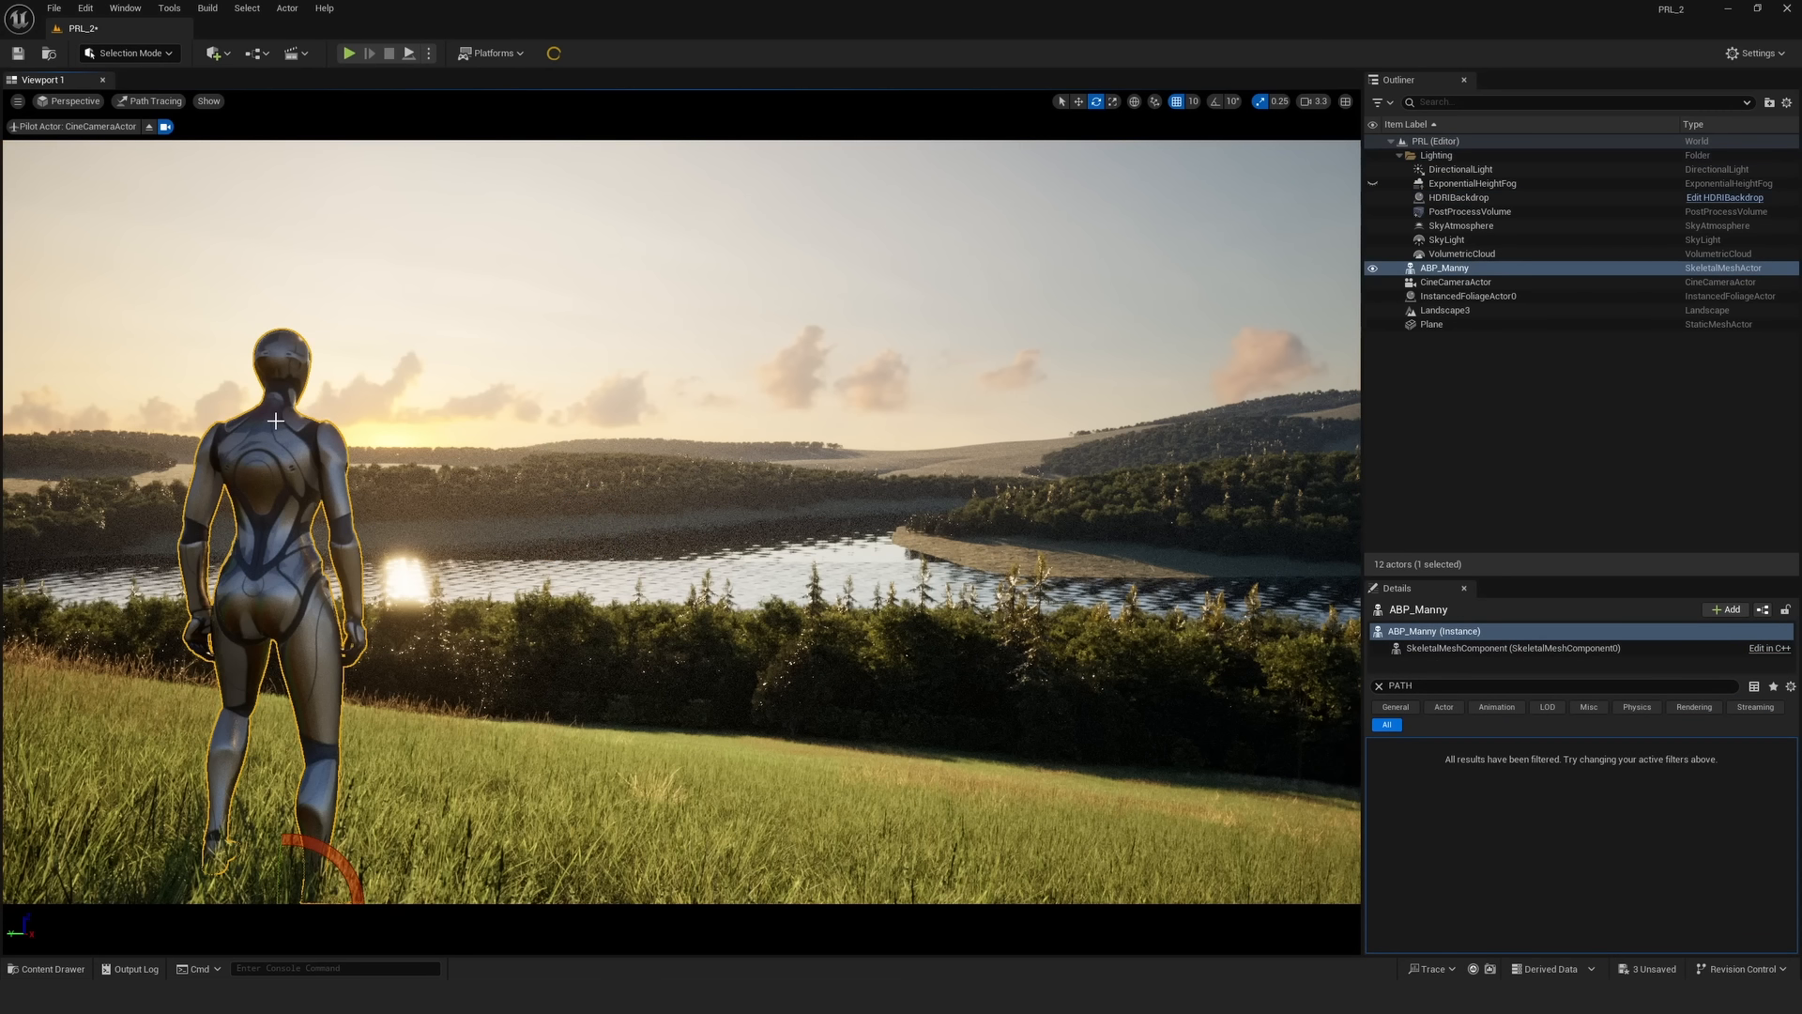
key(Delete)
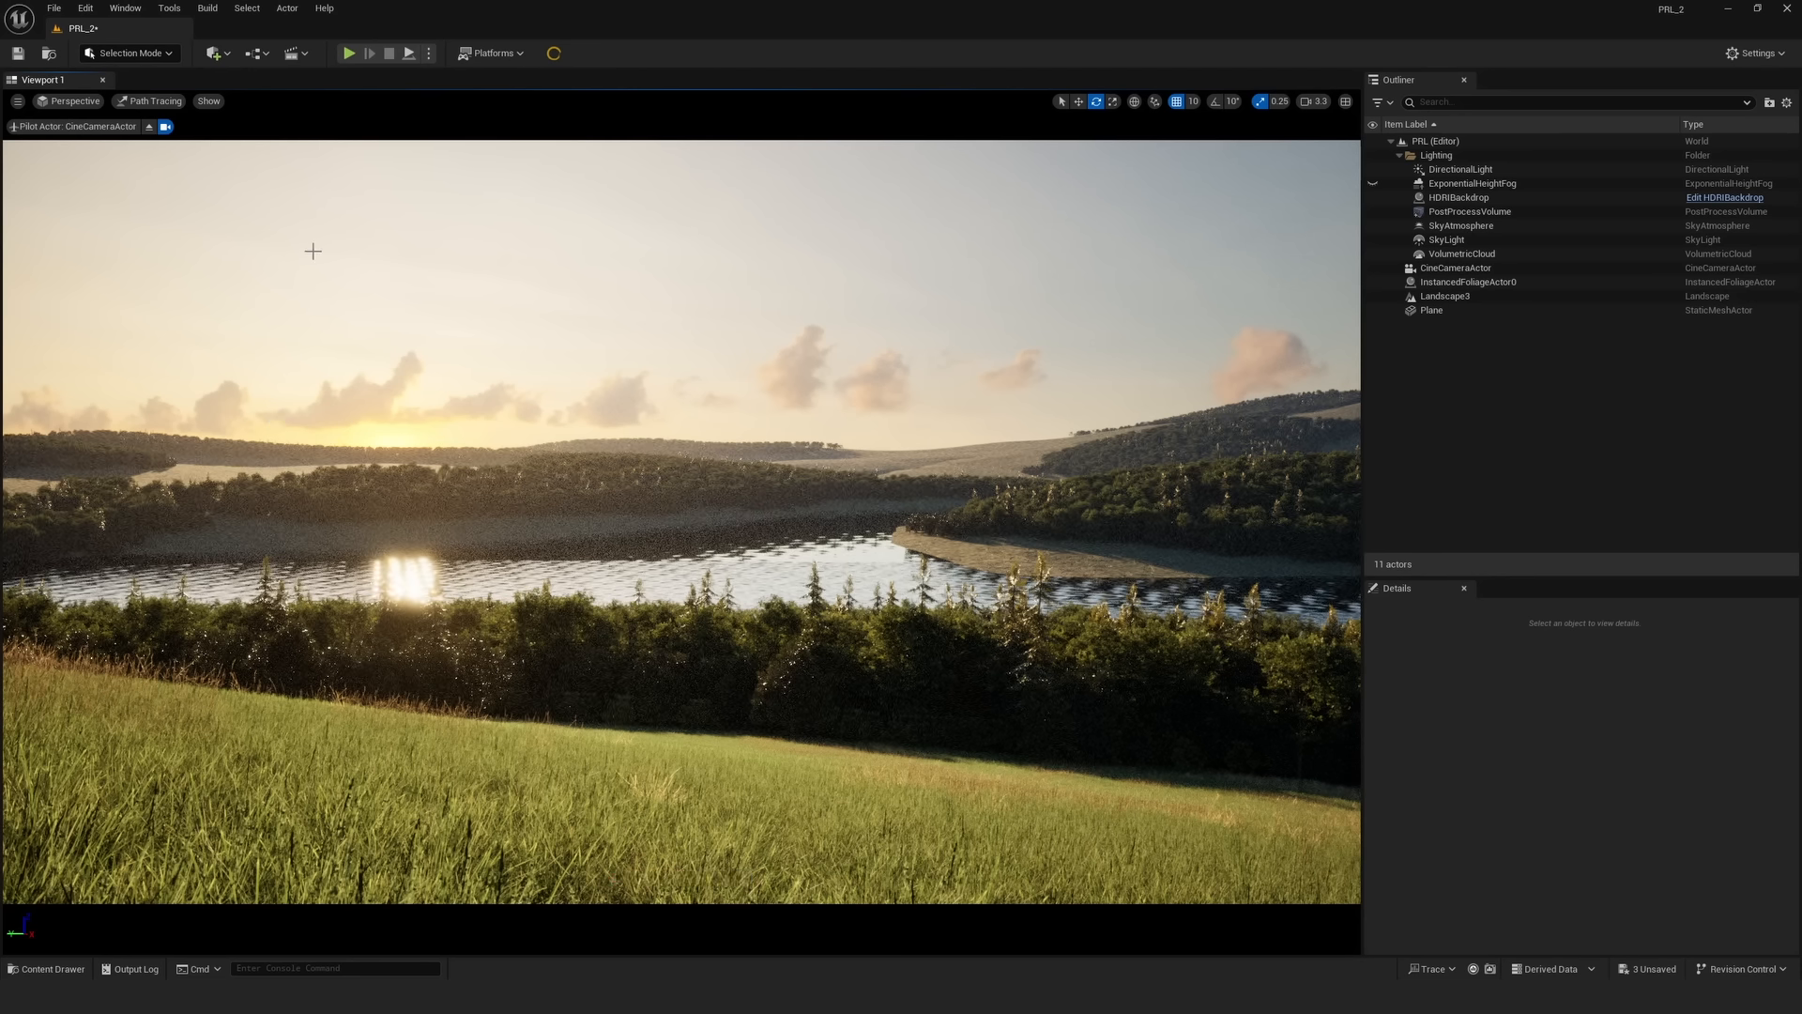
- Stop piloting the camera, switch to Foliage mode, and select the eight grass types from the Megascans plants for painting
click(149, 126)
click(130, 53)
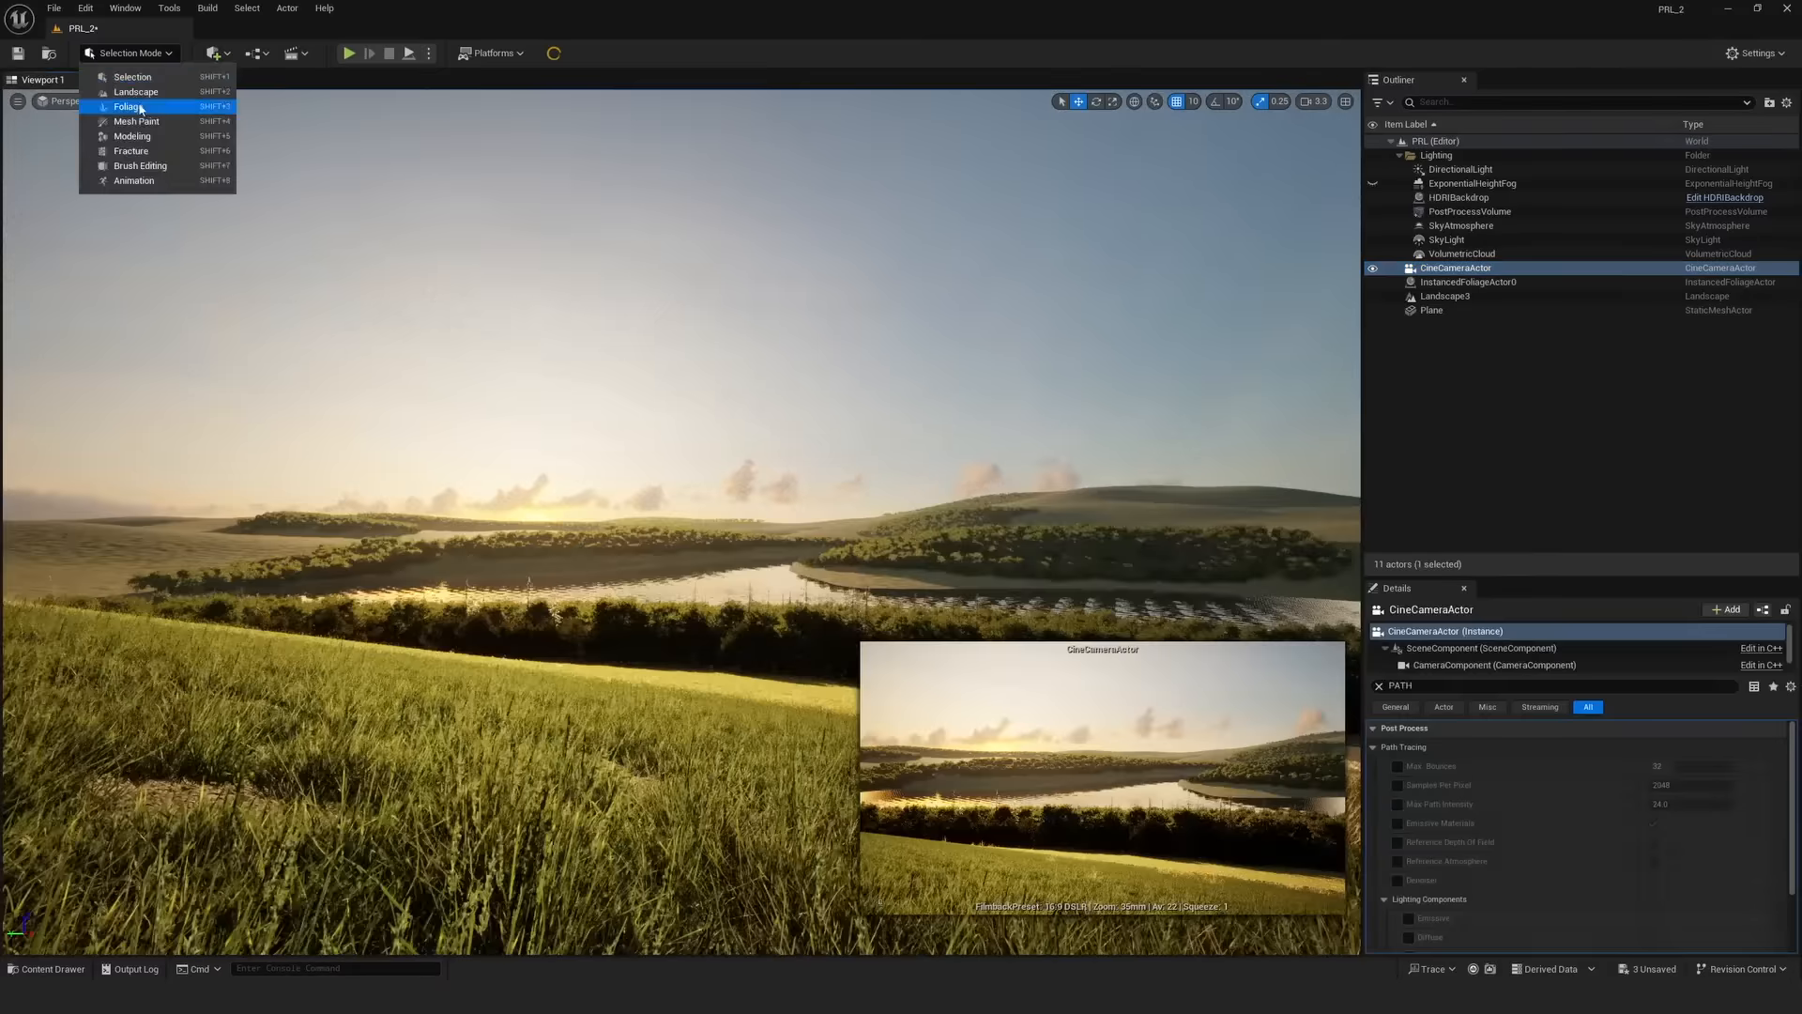
click(139, 109)
key(ctrl+space)
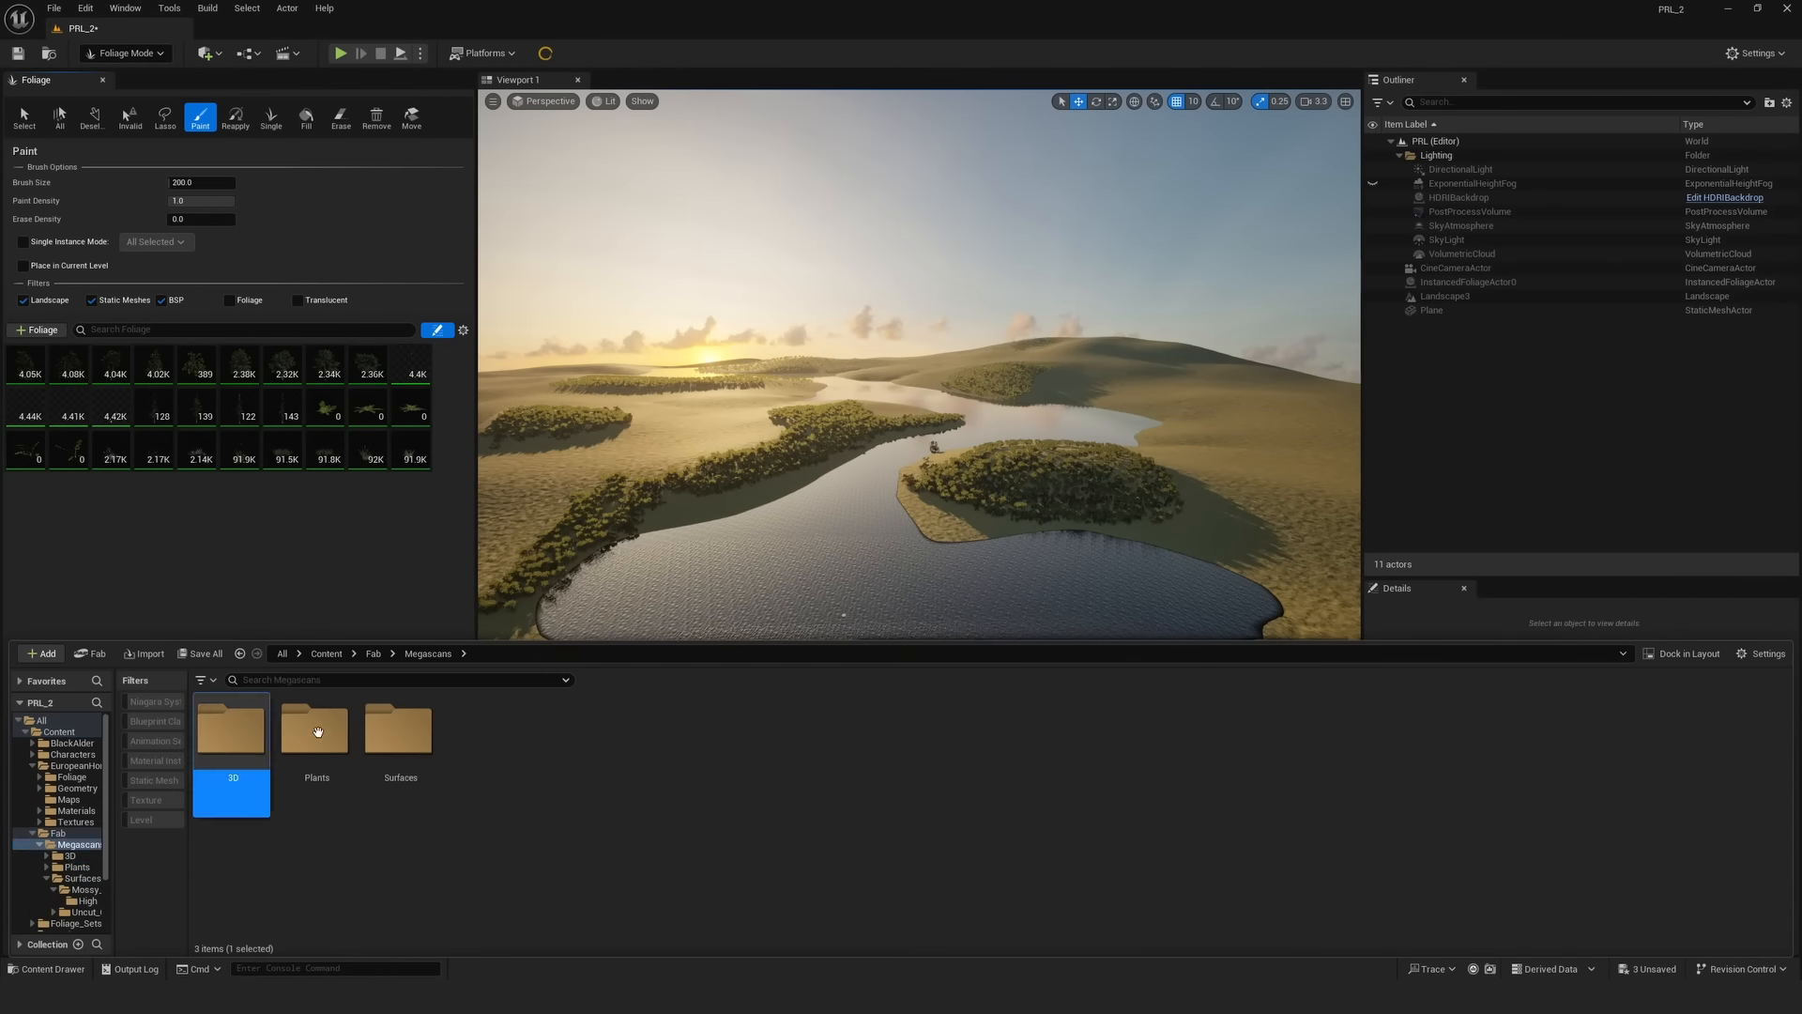
double_click(315, 738)
key(ctrl+a)
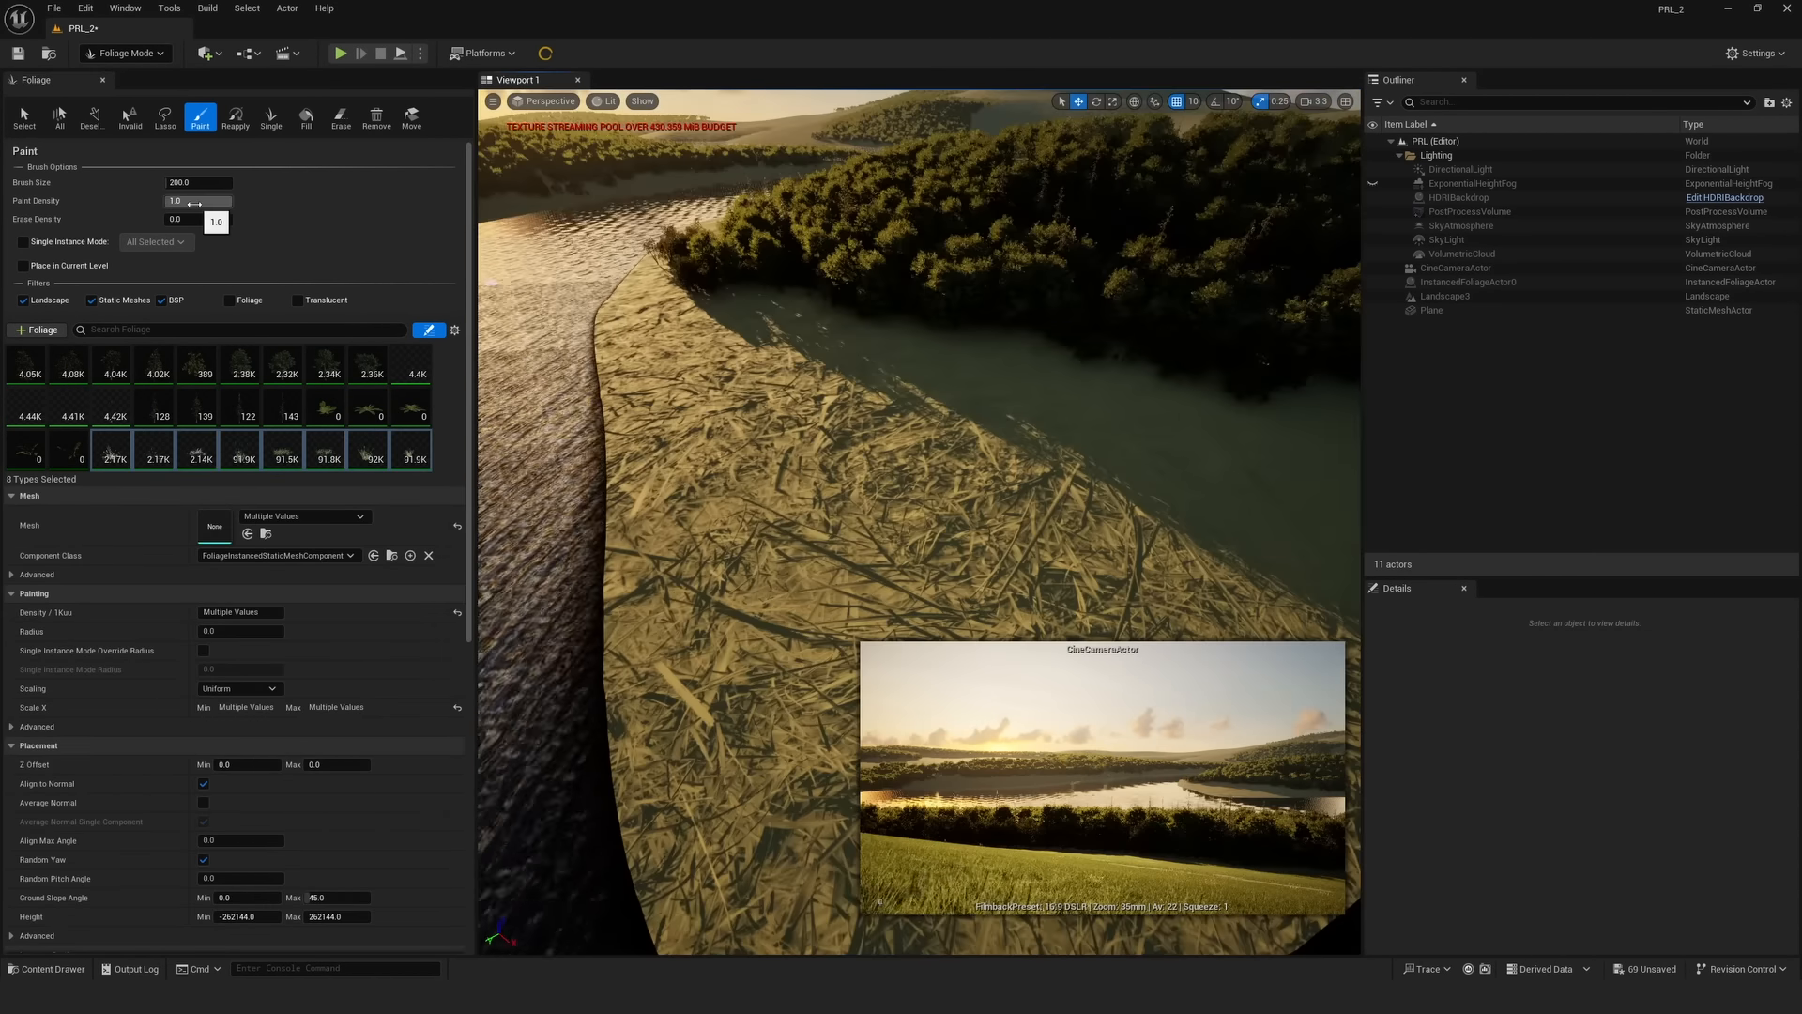
- Set the paint density to 0.5 and the selected foliage types' Density / 1Kuu to 200
click(194, 202)
text(0.5)
click(225, 612)
text(200)
- Paint grass over the bare lakeside peninsula with a brush size of about 2779, and turn off painting on Static Meshes
drag(176, 182, 212, 182)
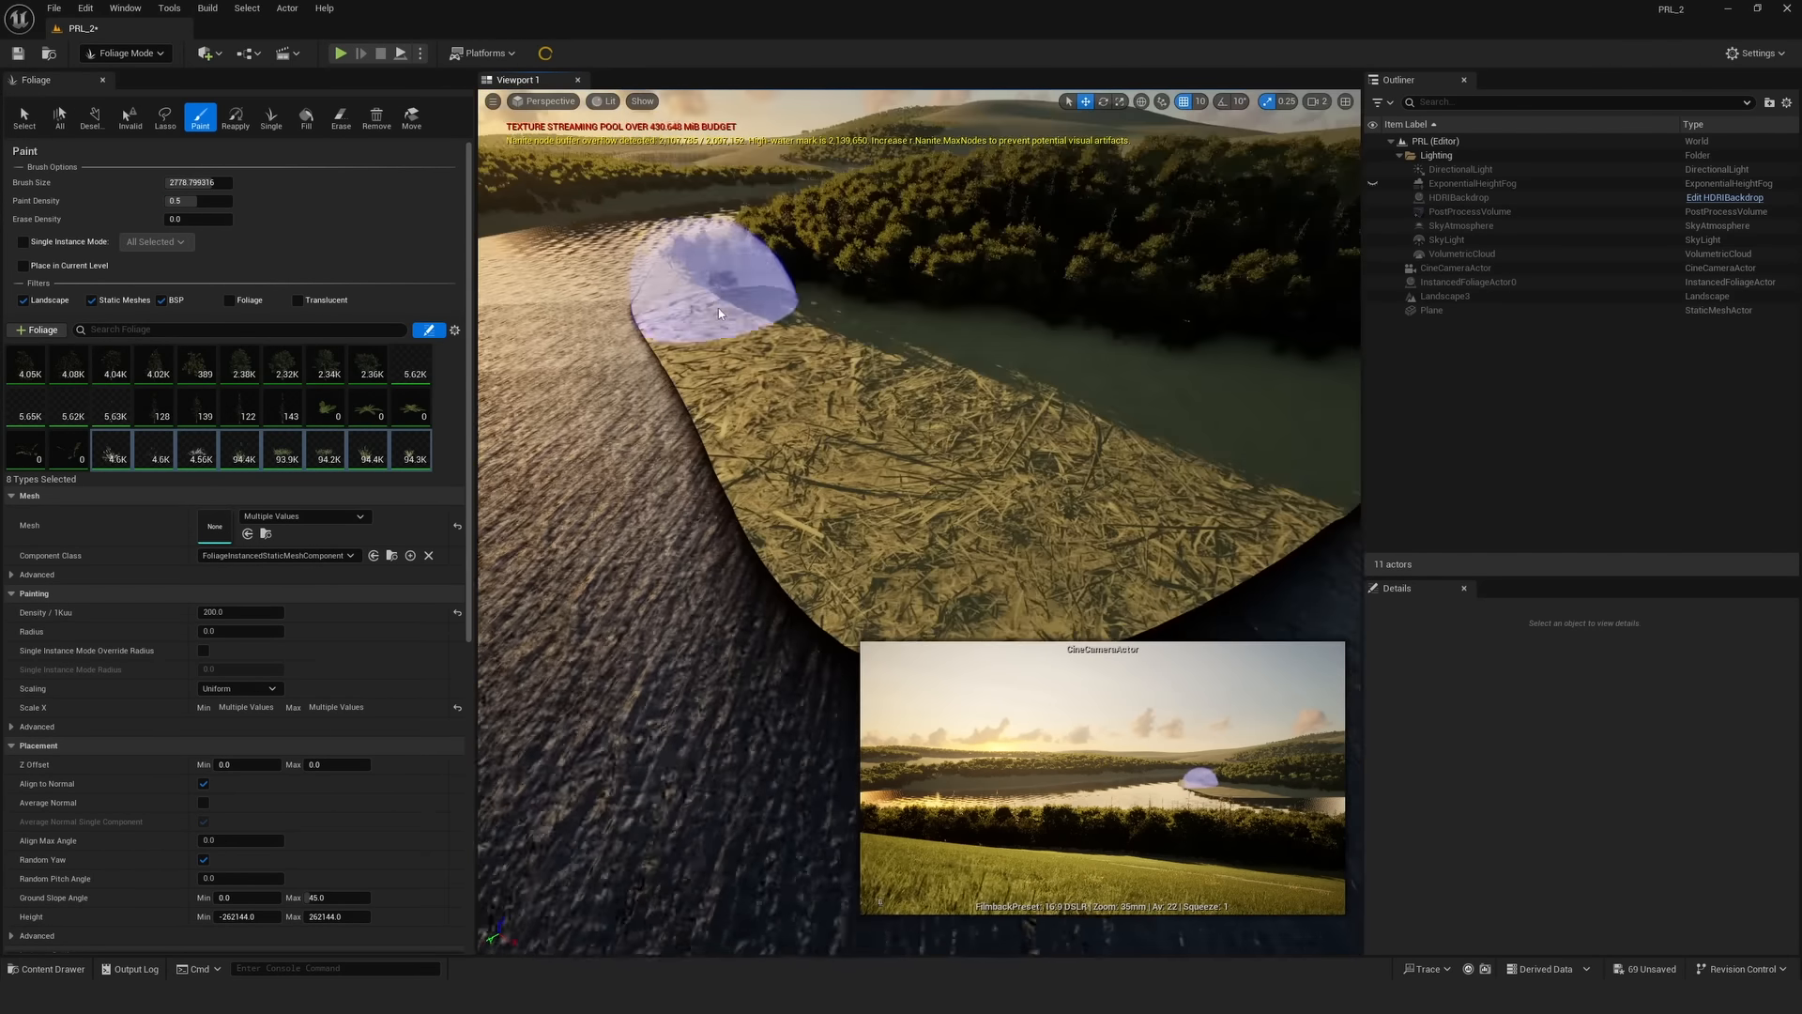
drag(704, 273, 1207, 442)
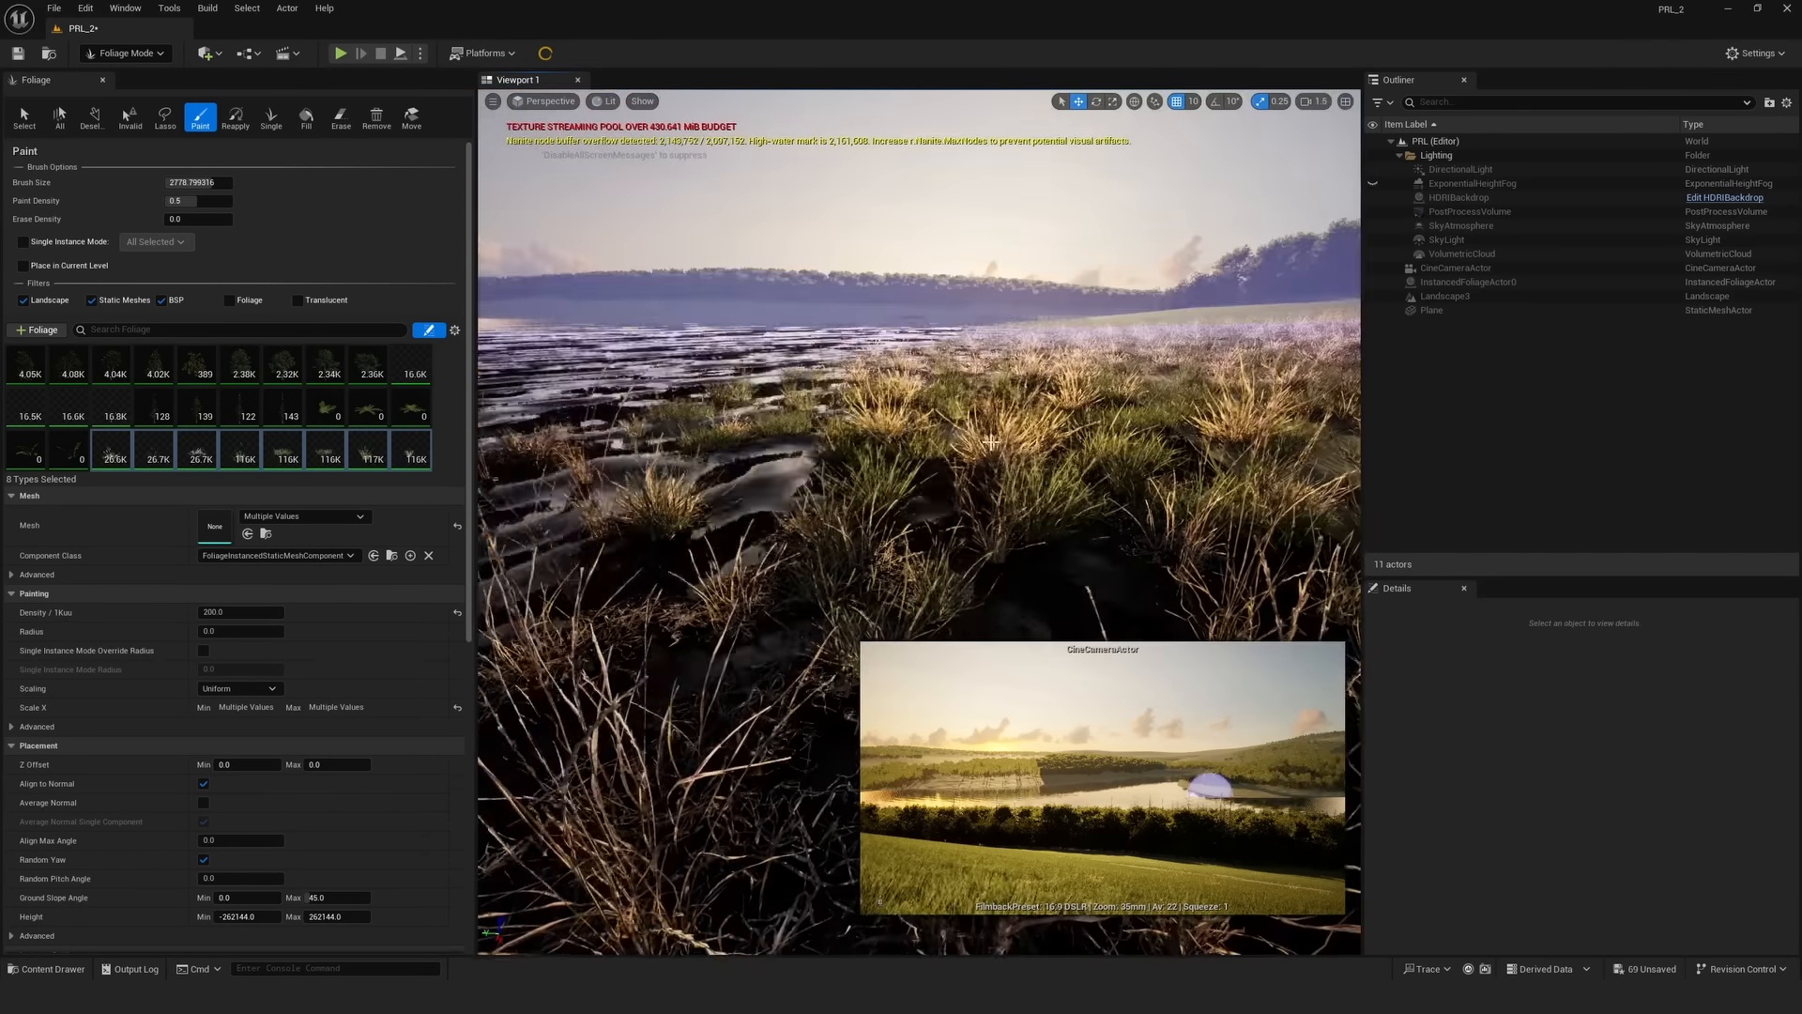
click(91, 300)
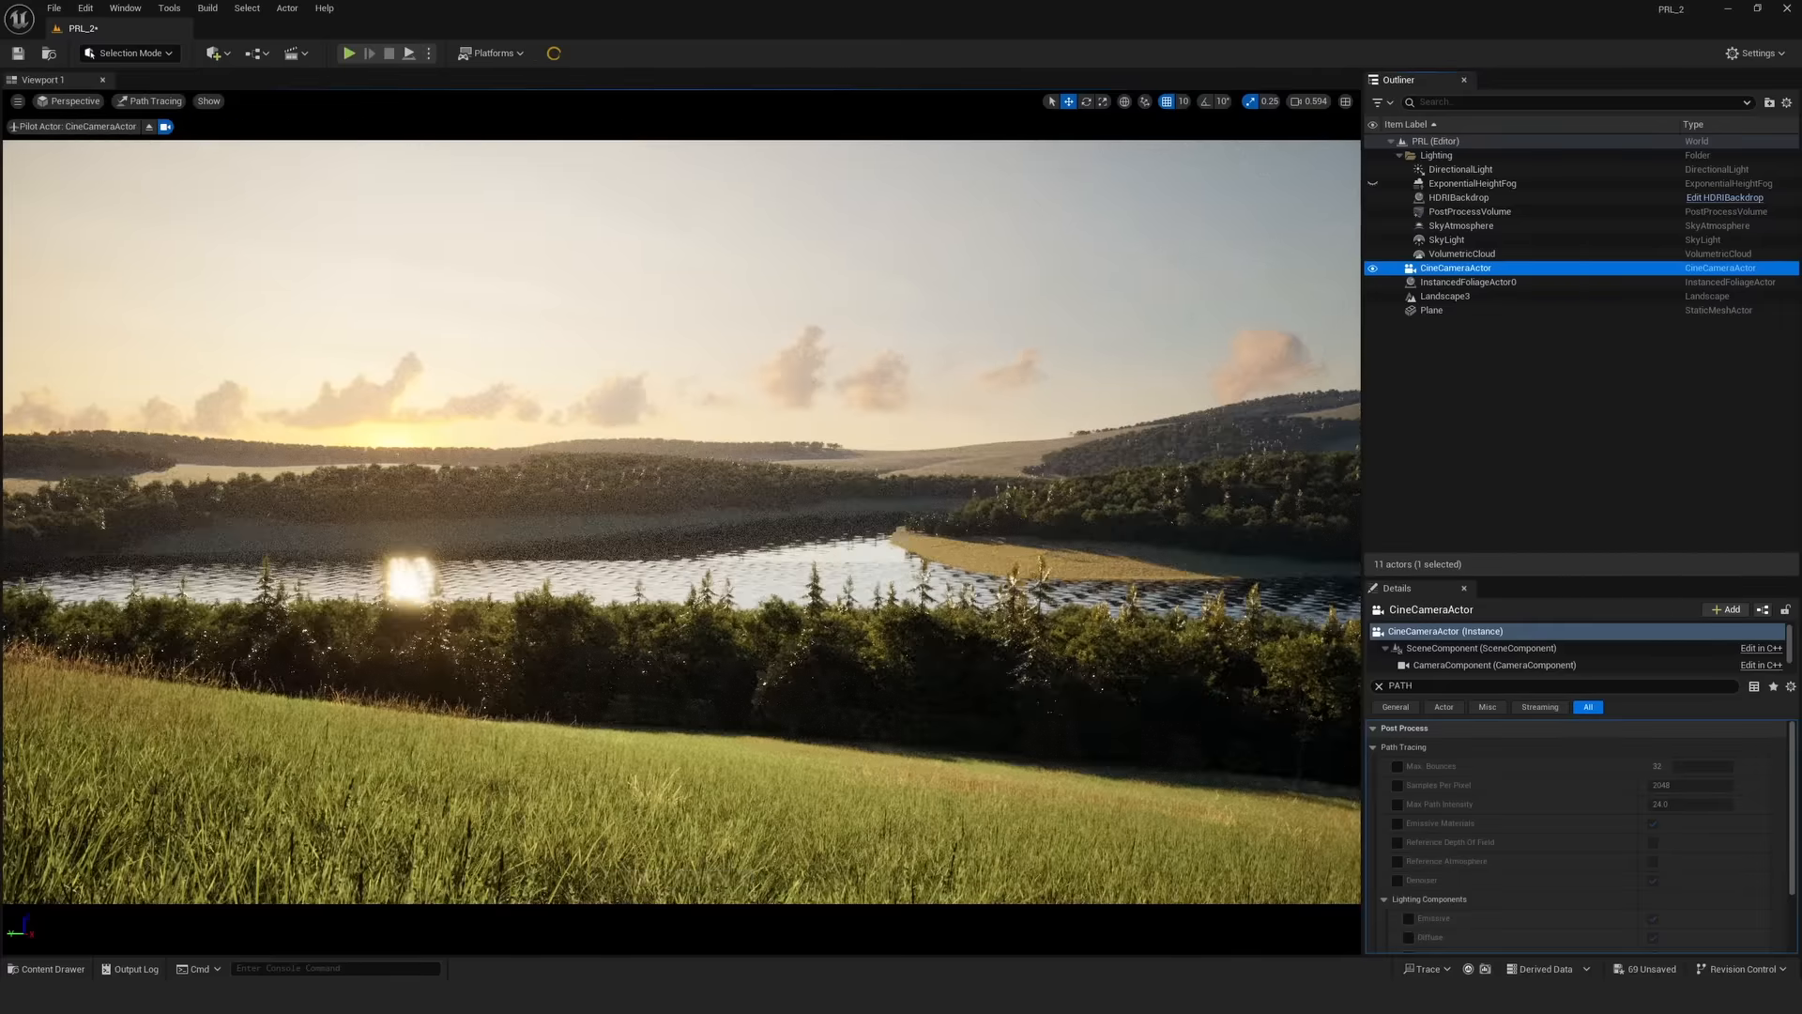
- Switch the piloted camera view back to Path Tracing and deselect the camera
click(130, 53)
click(141, 122)
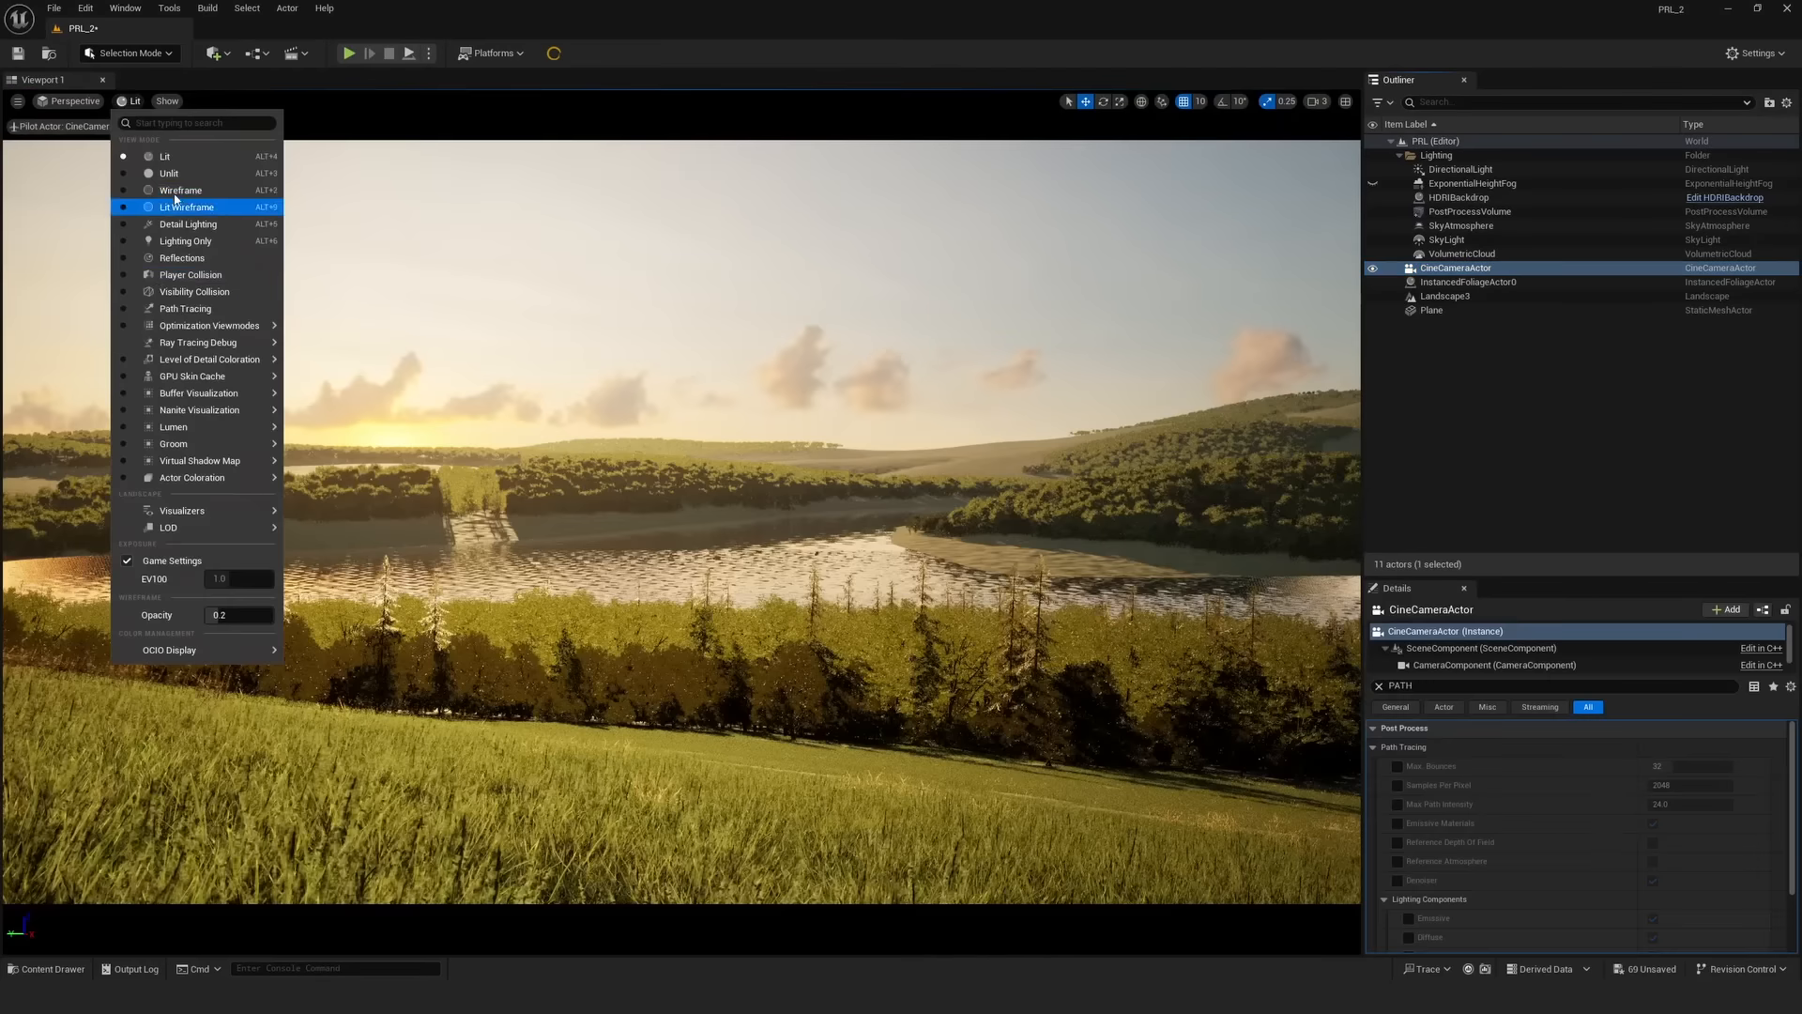
click(185, 307)
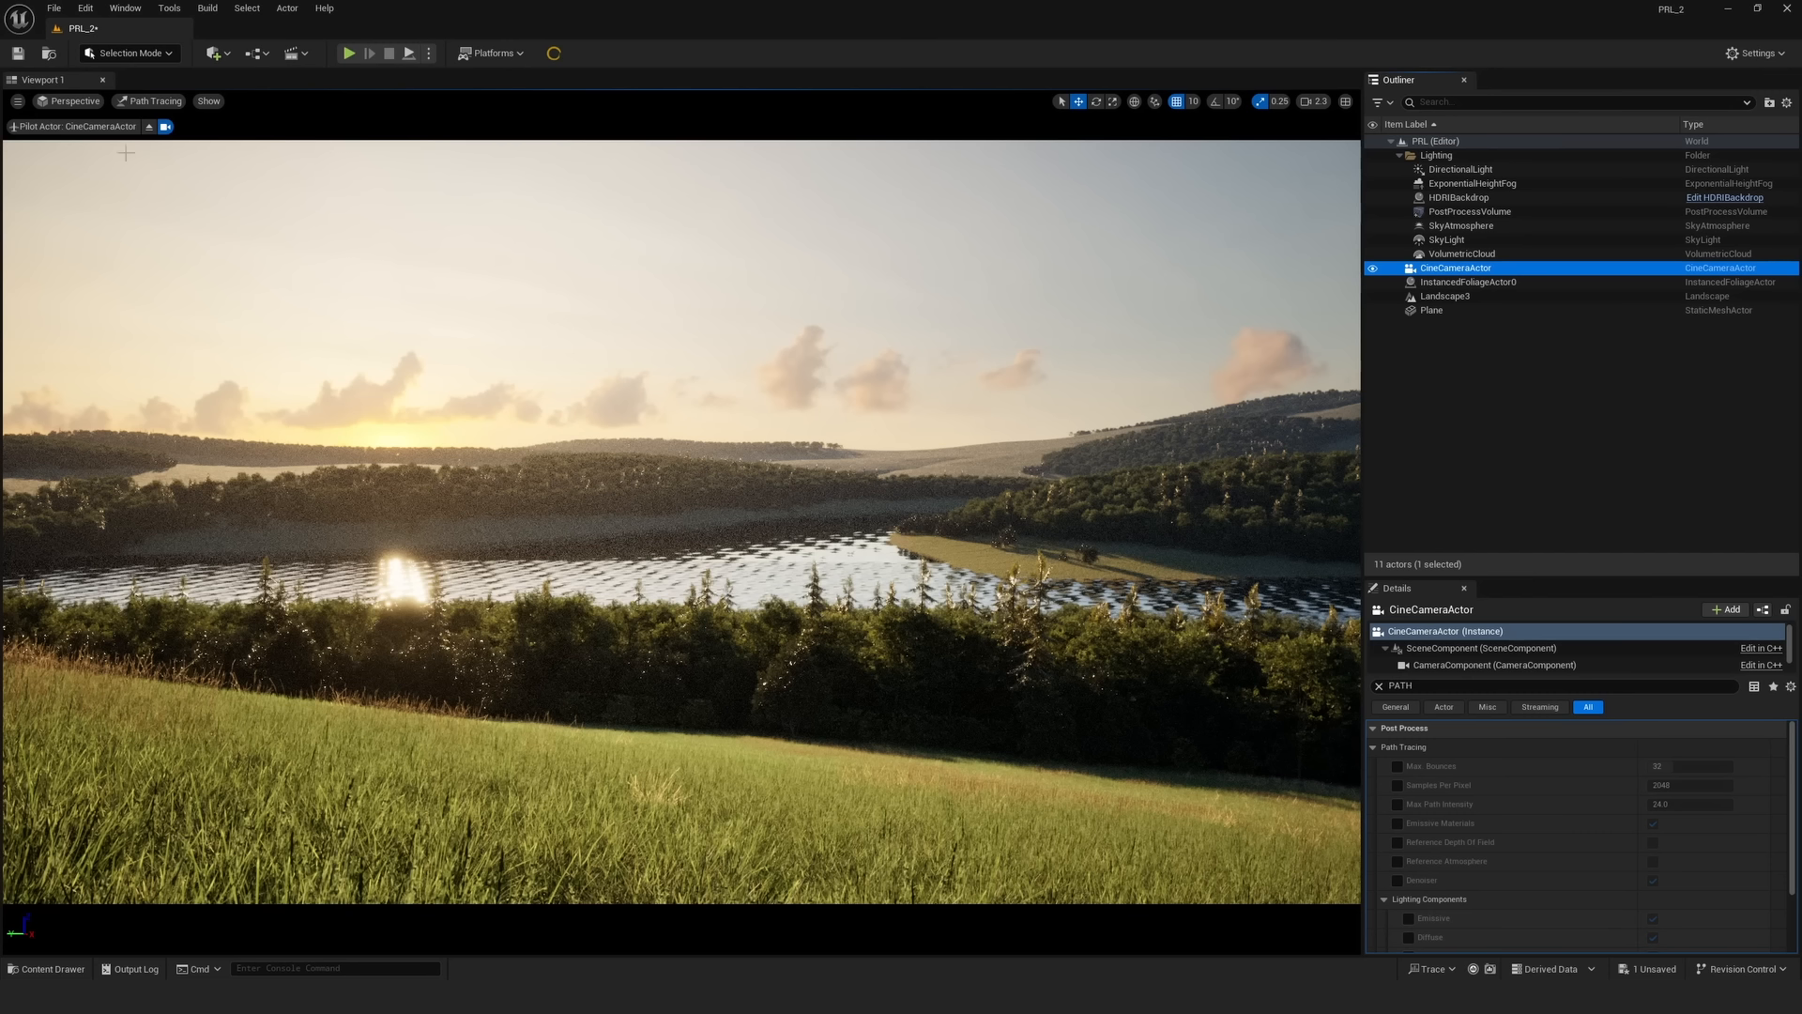
click(1478, 386)
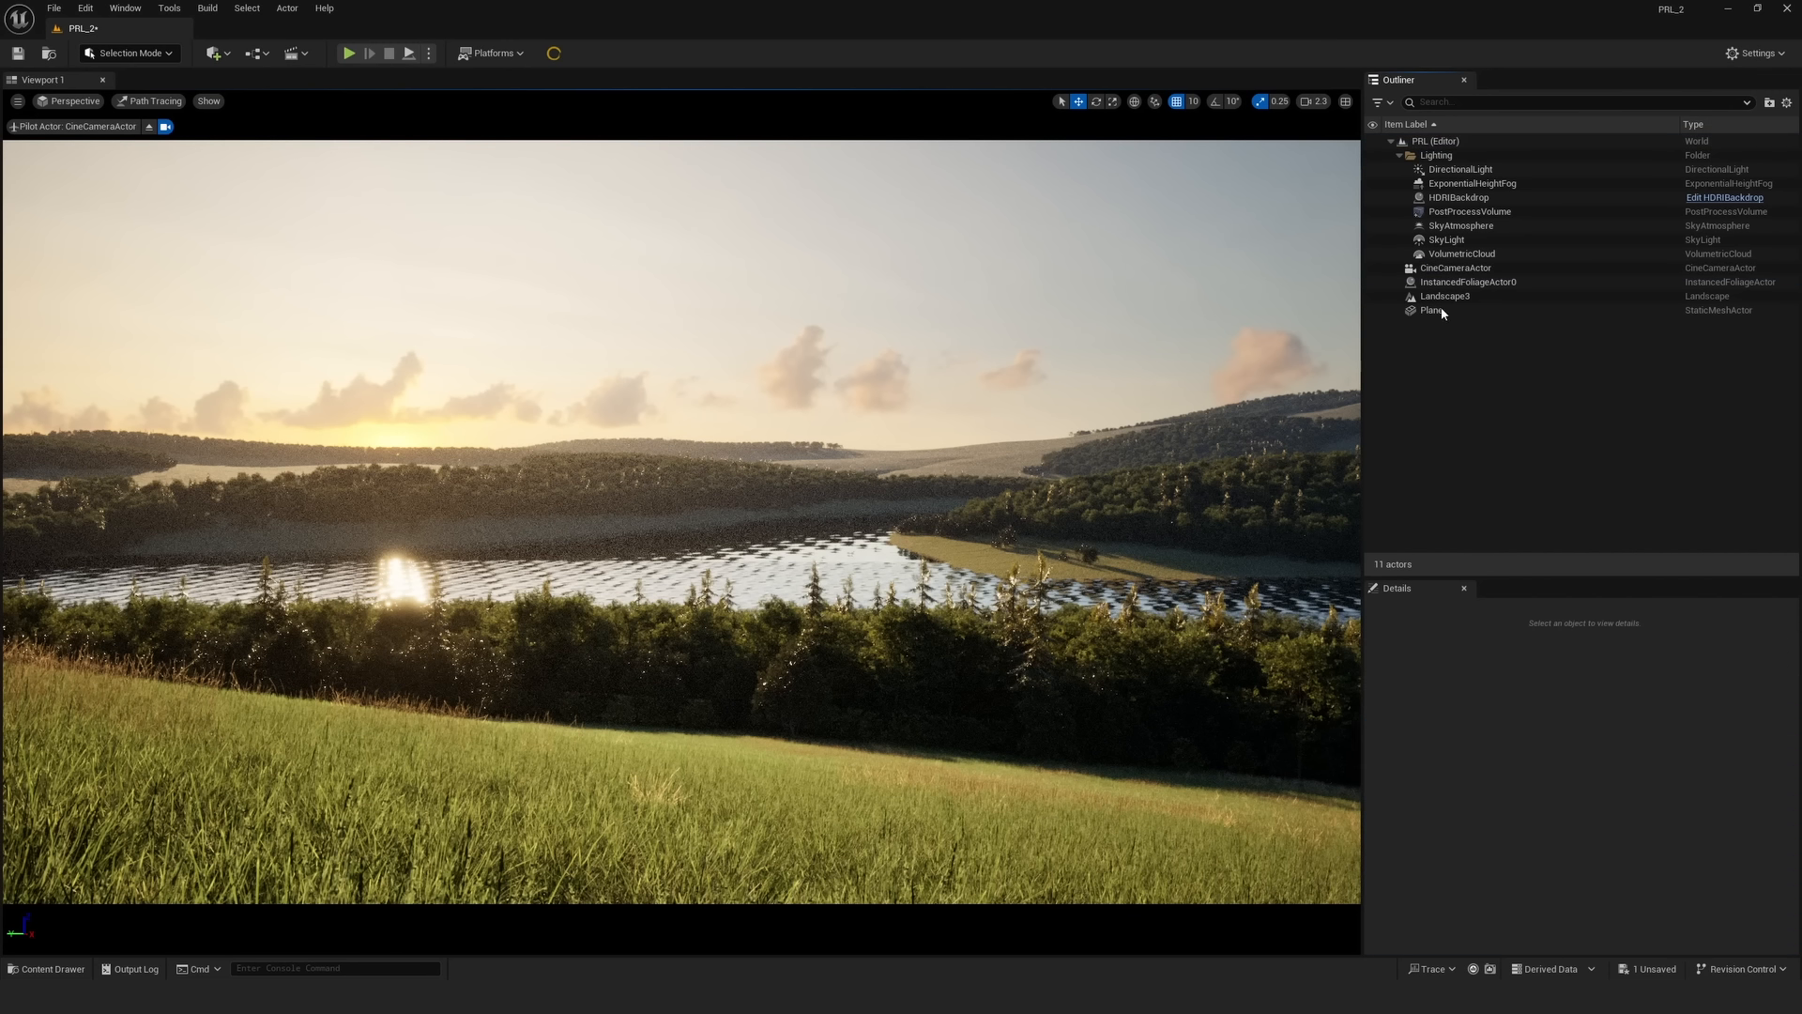
- Select the water Plane, clear the Details search filter, and open its M_Water_Inst material instance
click(1433, 310)
click(1386, 686)
click(1379, 685)
double_click(1664, 929)
- Arrange the M_Water_Inst editor window beside the viewport so the lake and the material parameters are both visible
drag(1223, 304, 1413, 76)
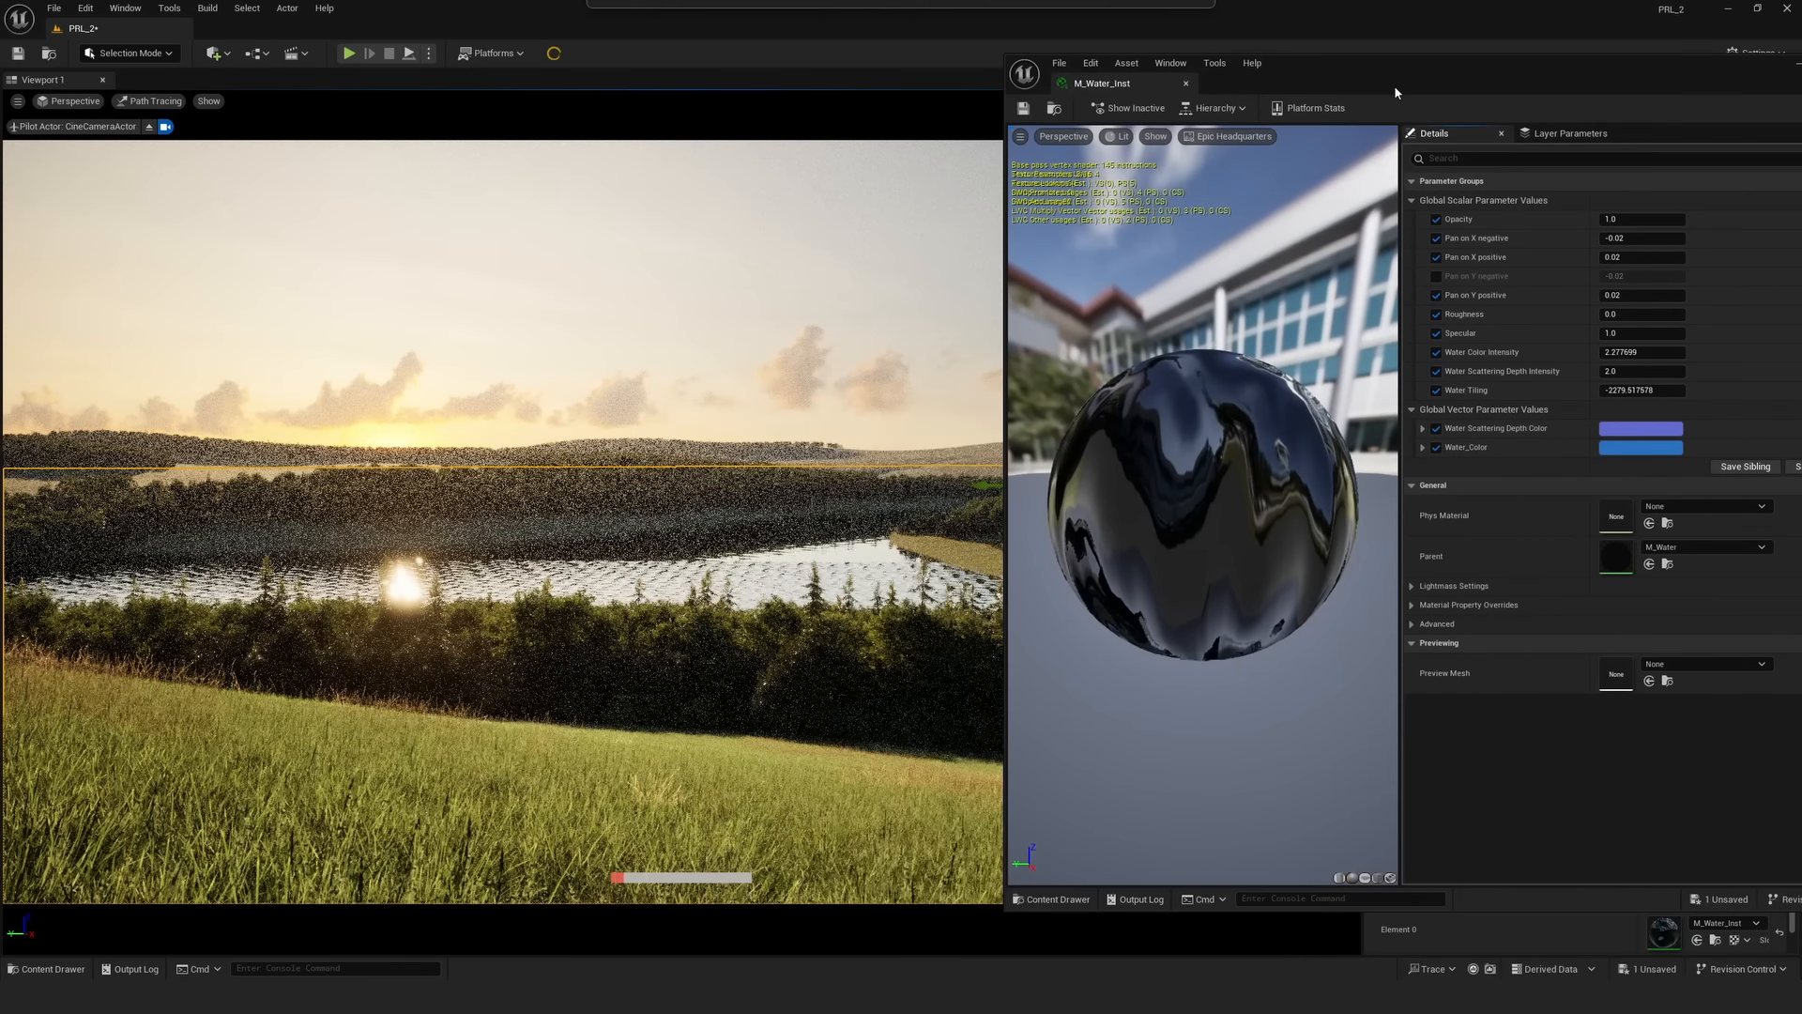
double_click(1272, 908)
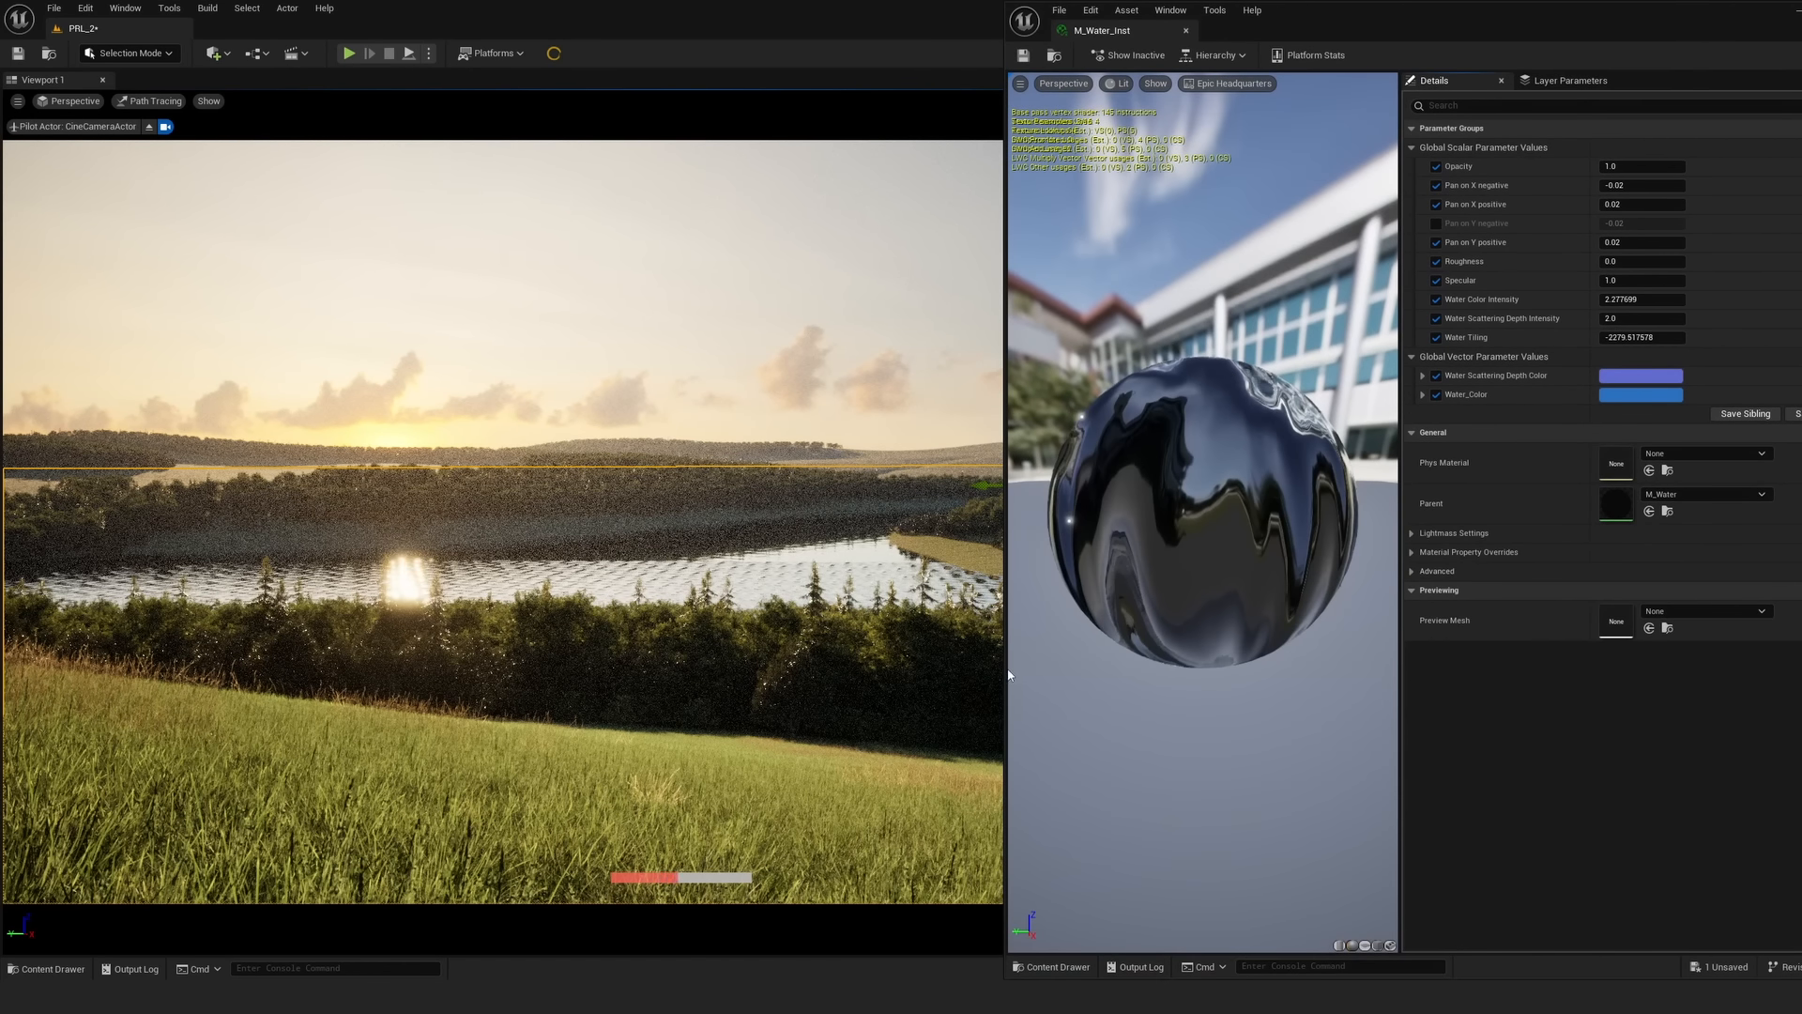
drag(1007, 662, 1179, 663)
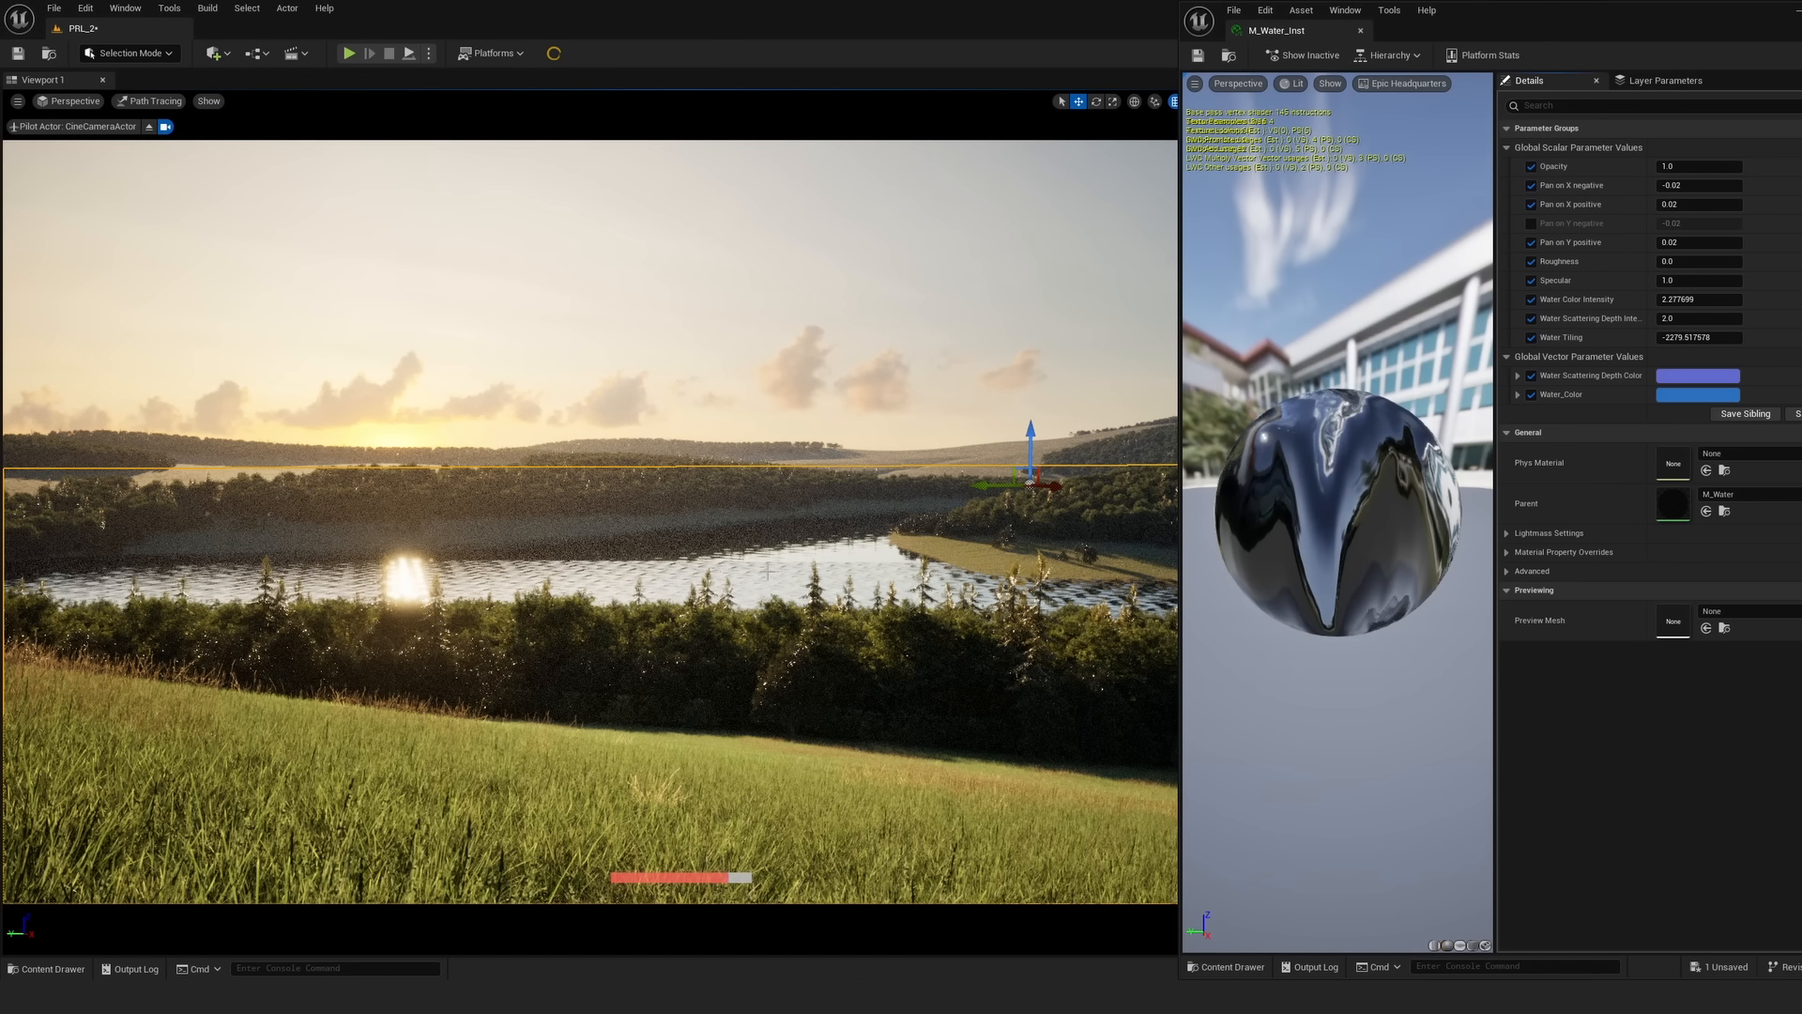
drag(1641, 22, 1599, 30)
- Try Water Tiling values of 0, 5 and 10 on the water material
click(1641, 337)
text(0)
key(Return)
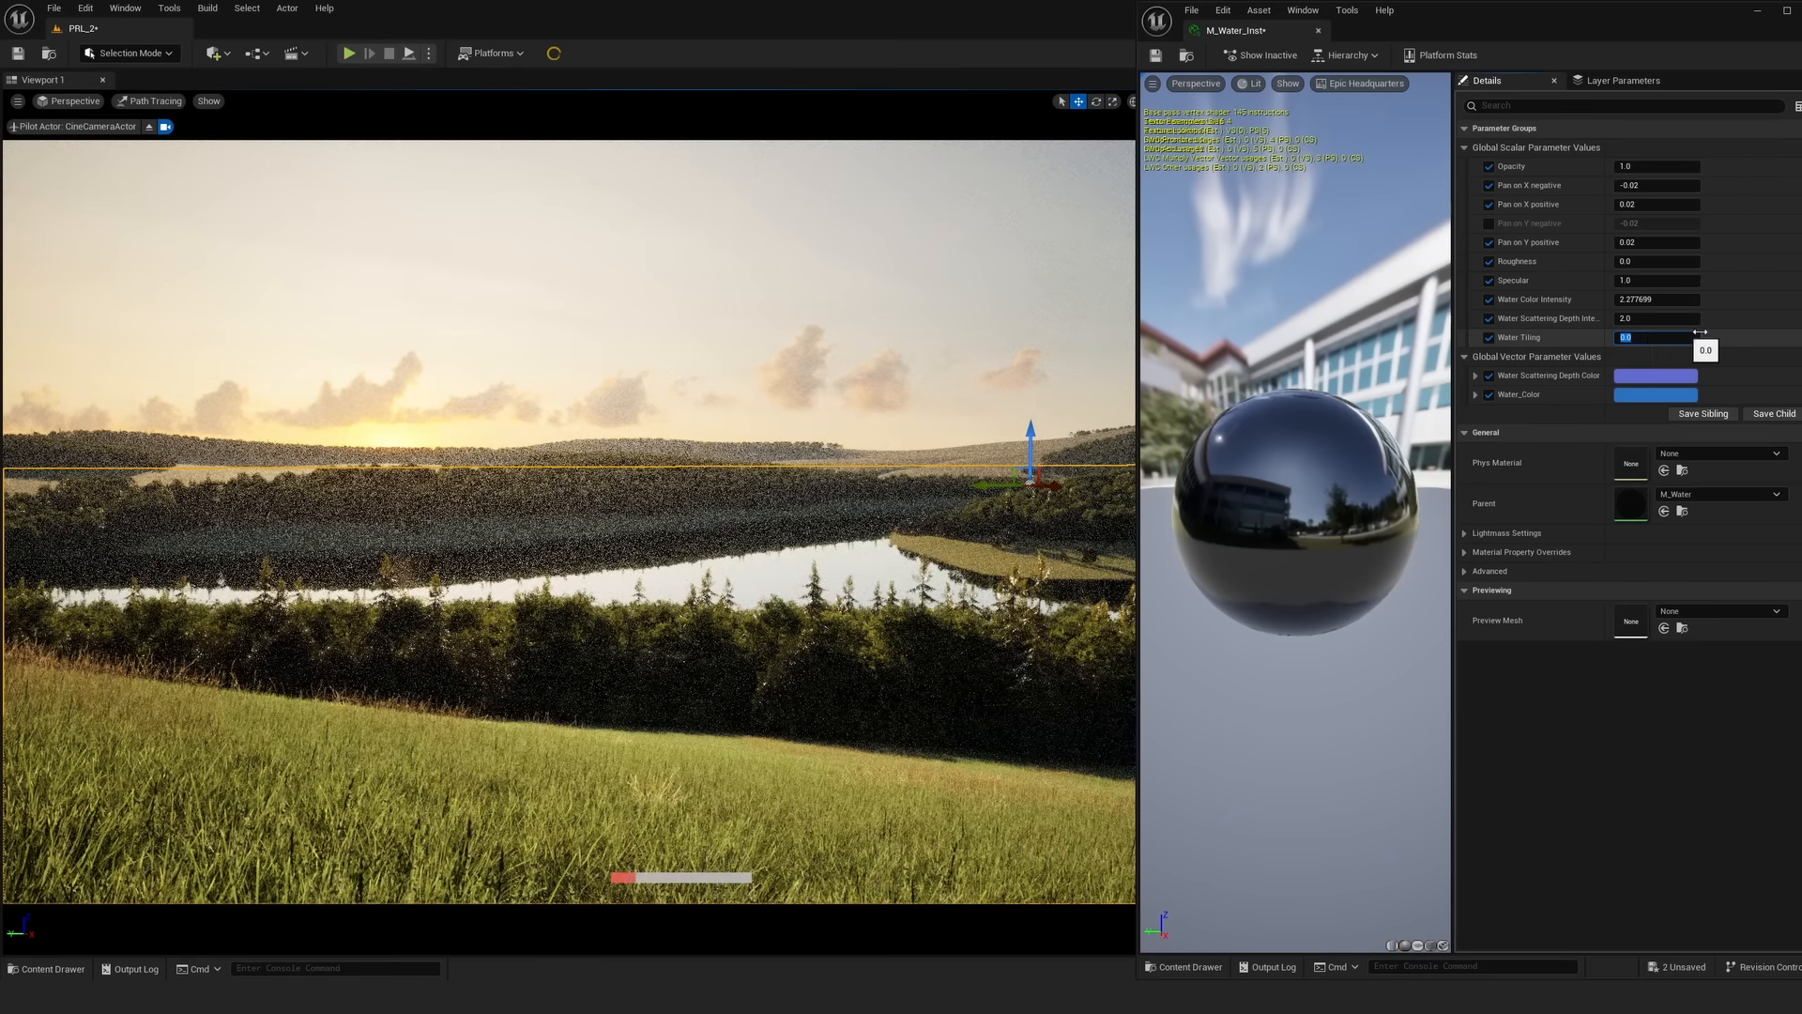
text(5)
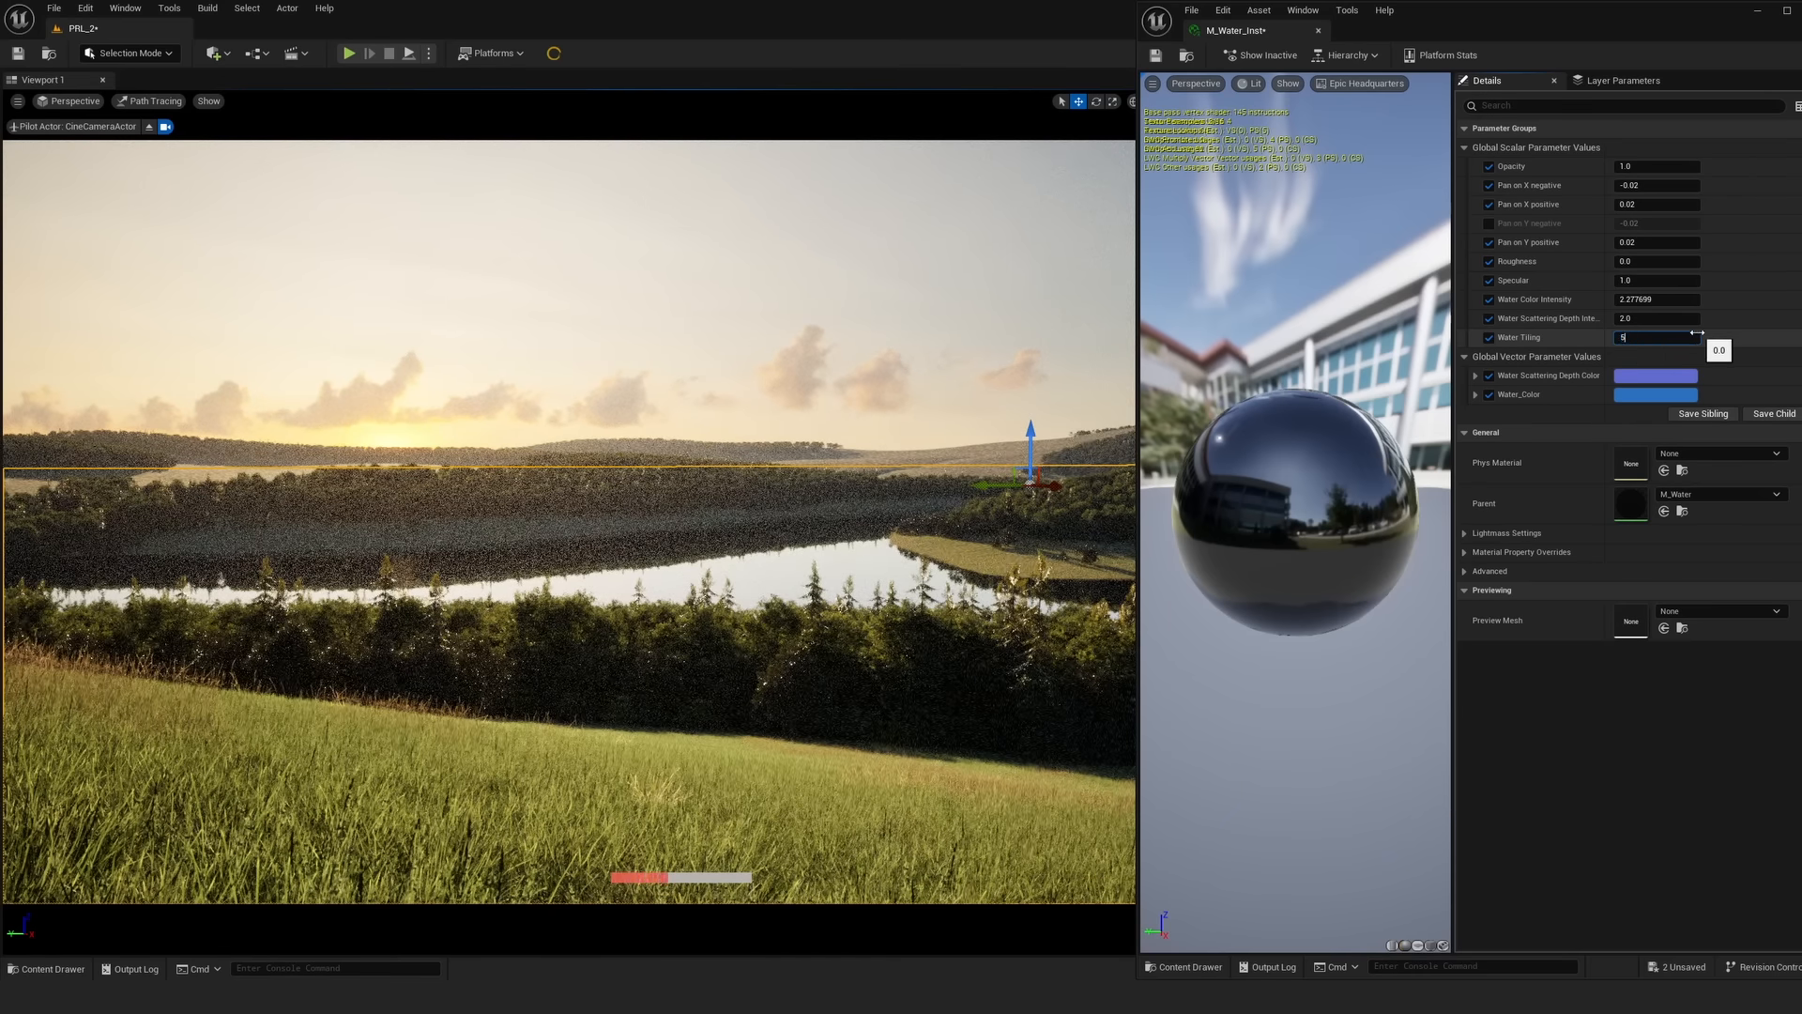
key(Return)
text(10)
key(Return)
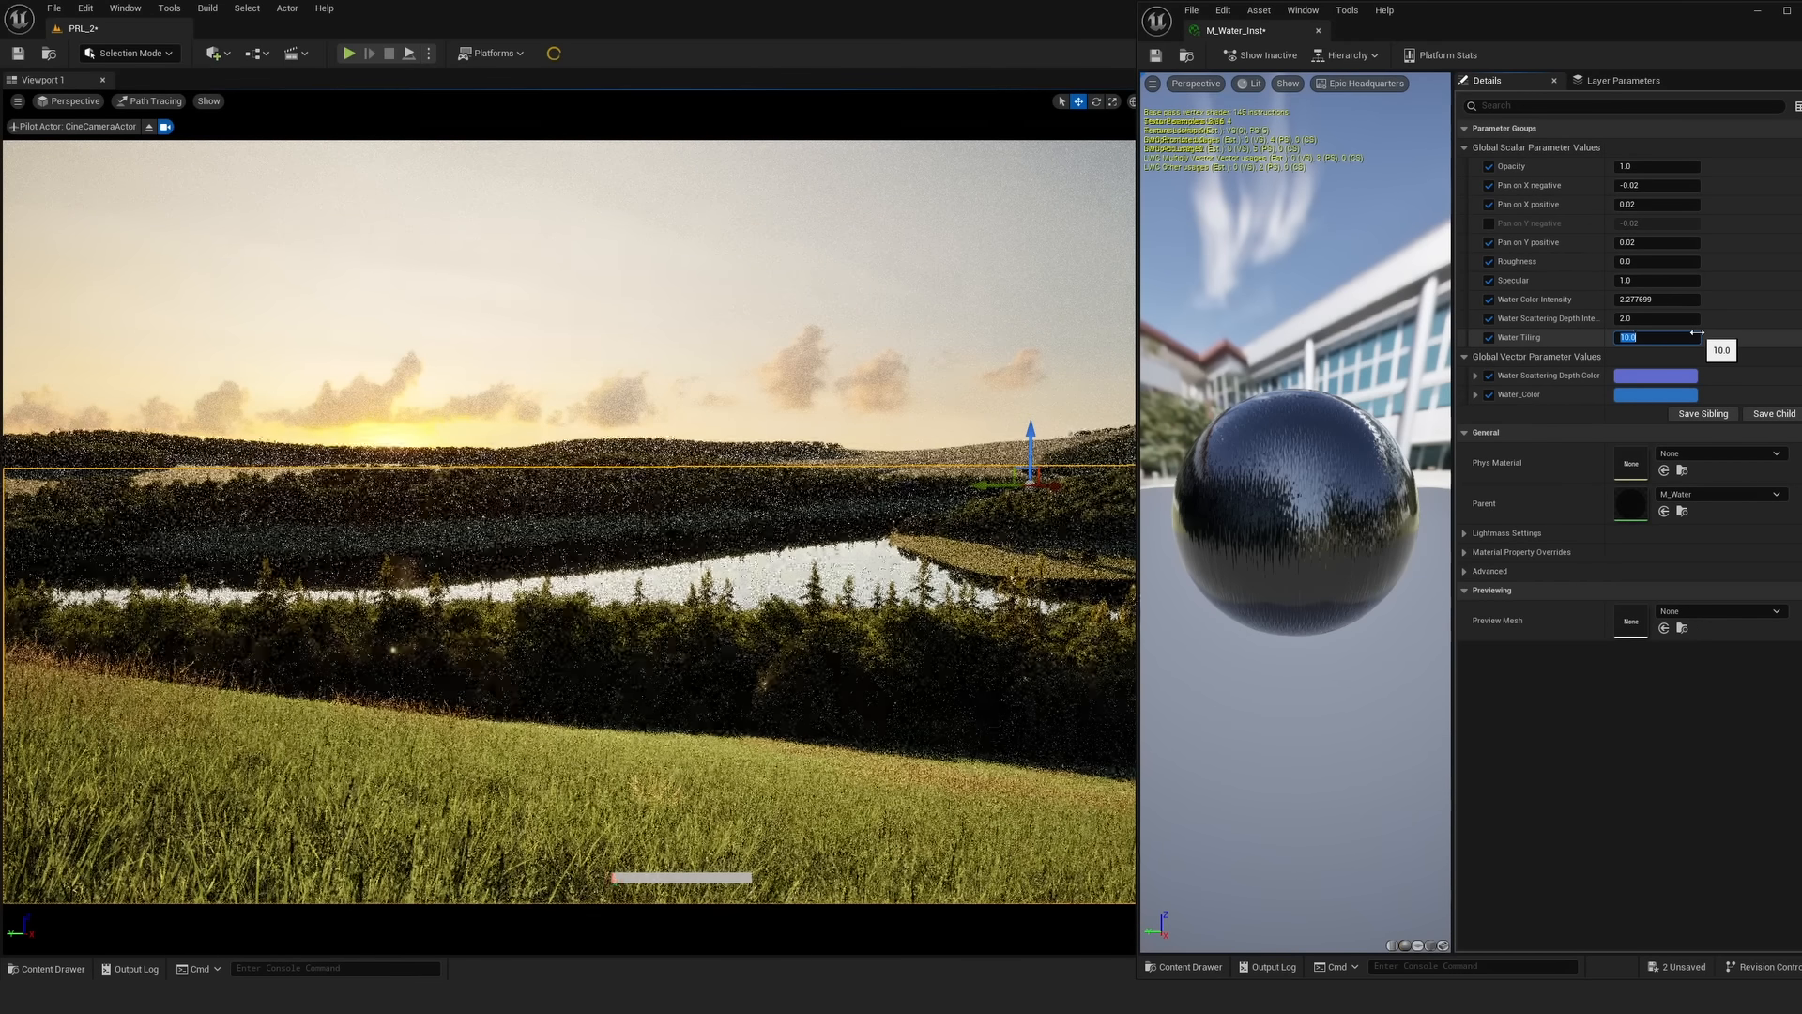
- Try larger Water Tiling values of 5000, 1000 and 700 on the water material
text(5000)
key(Return)
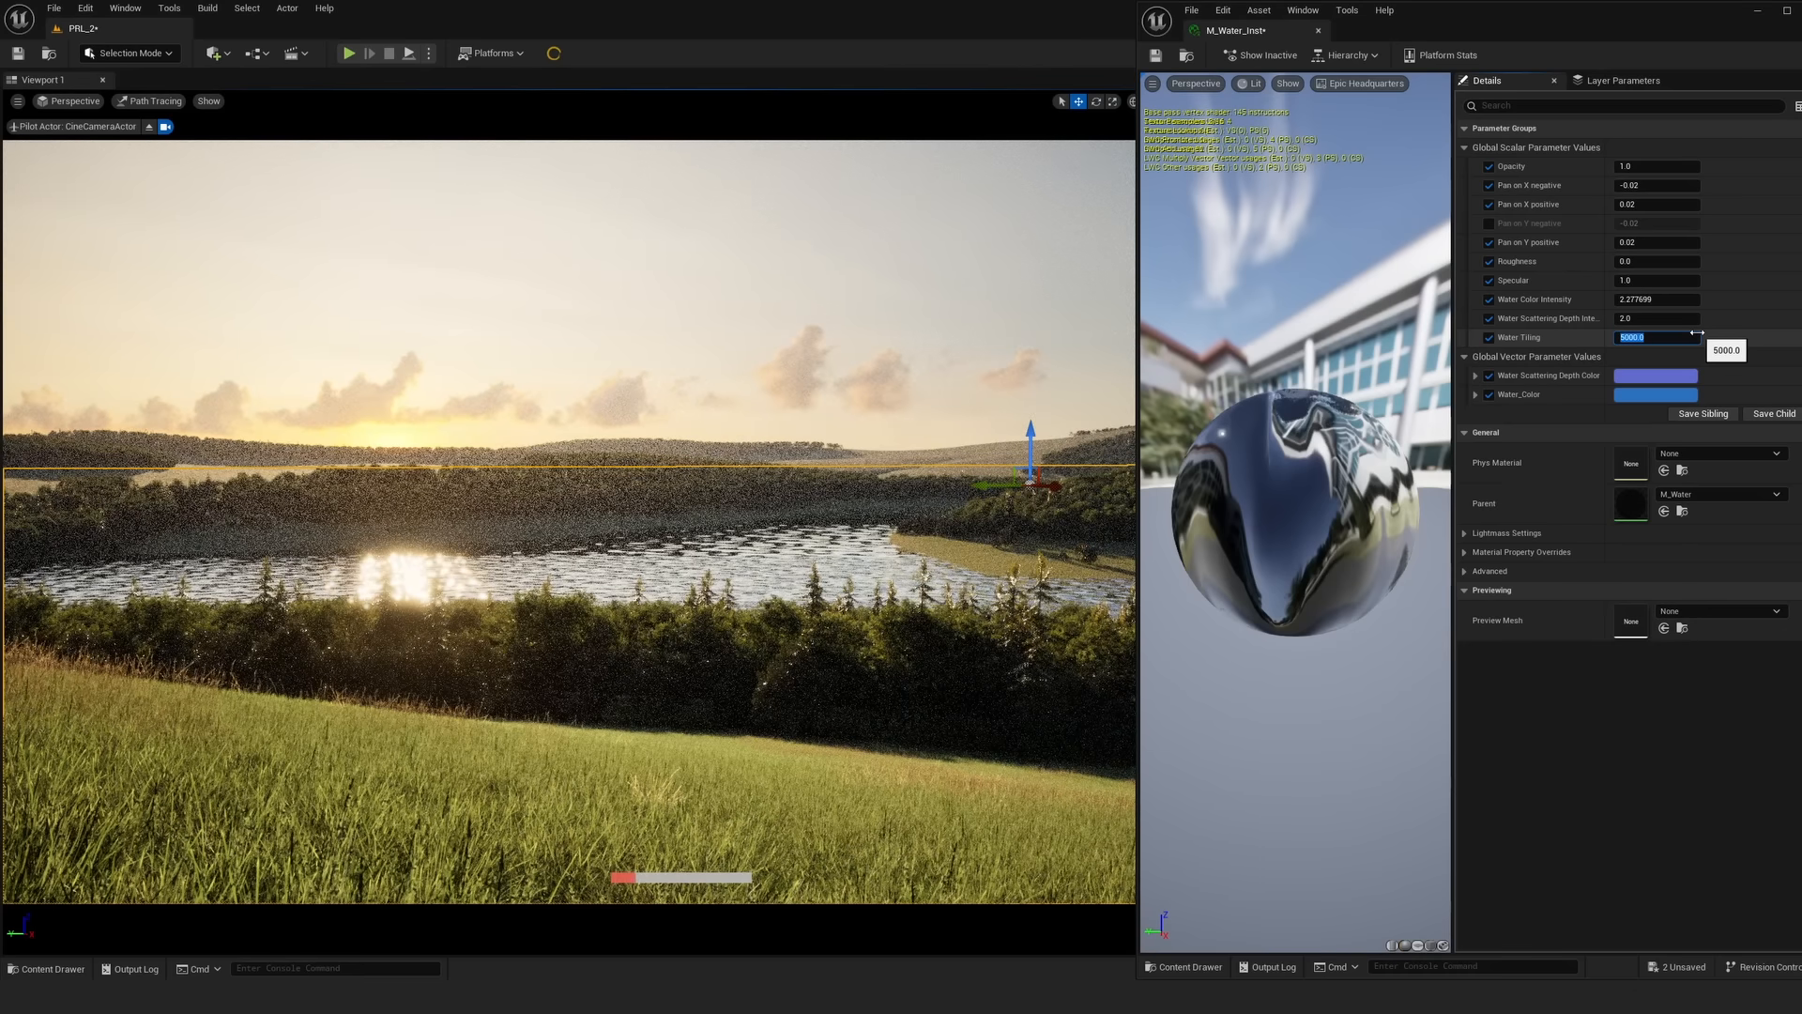
text(1000)
key(Return)
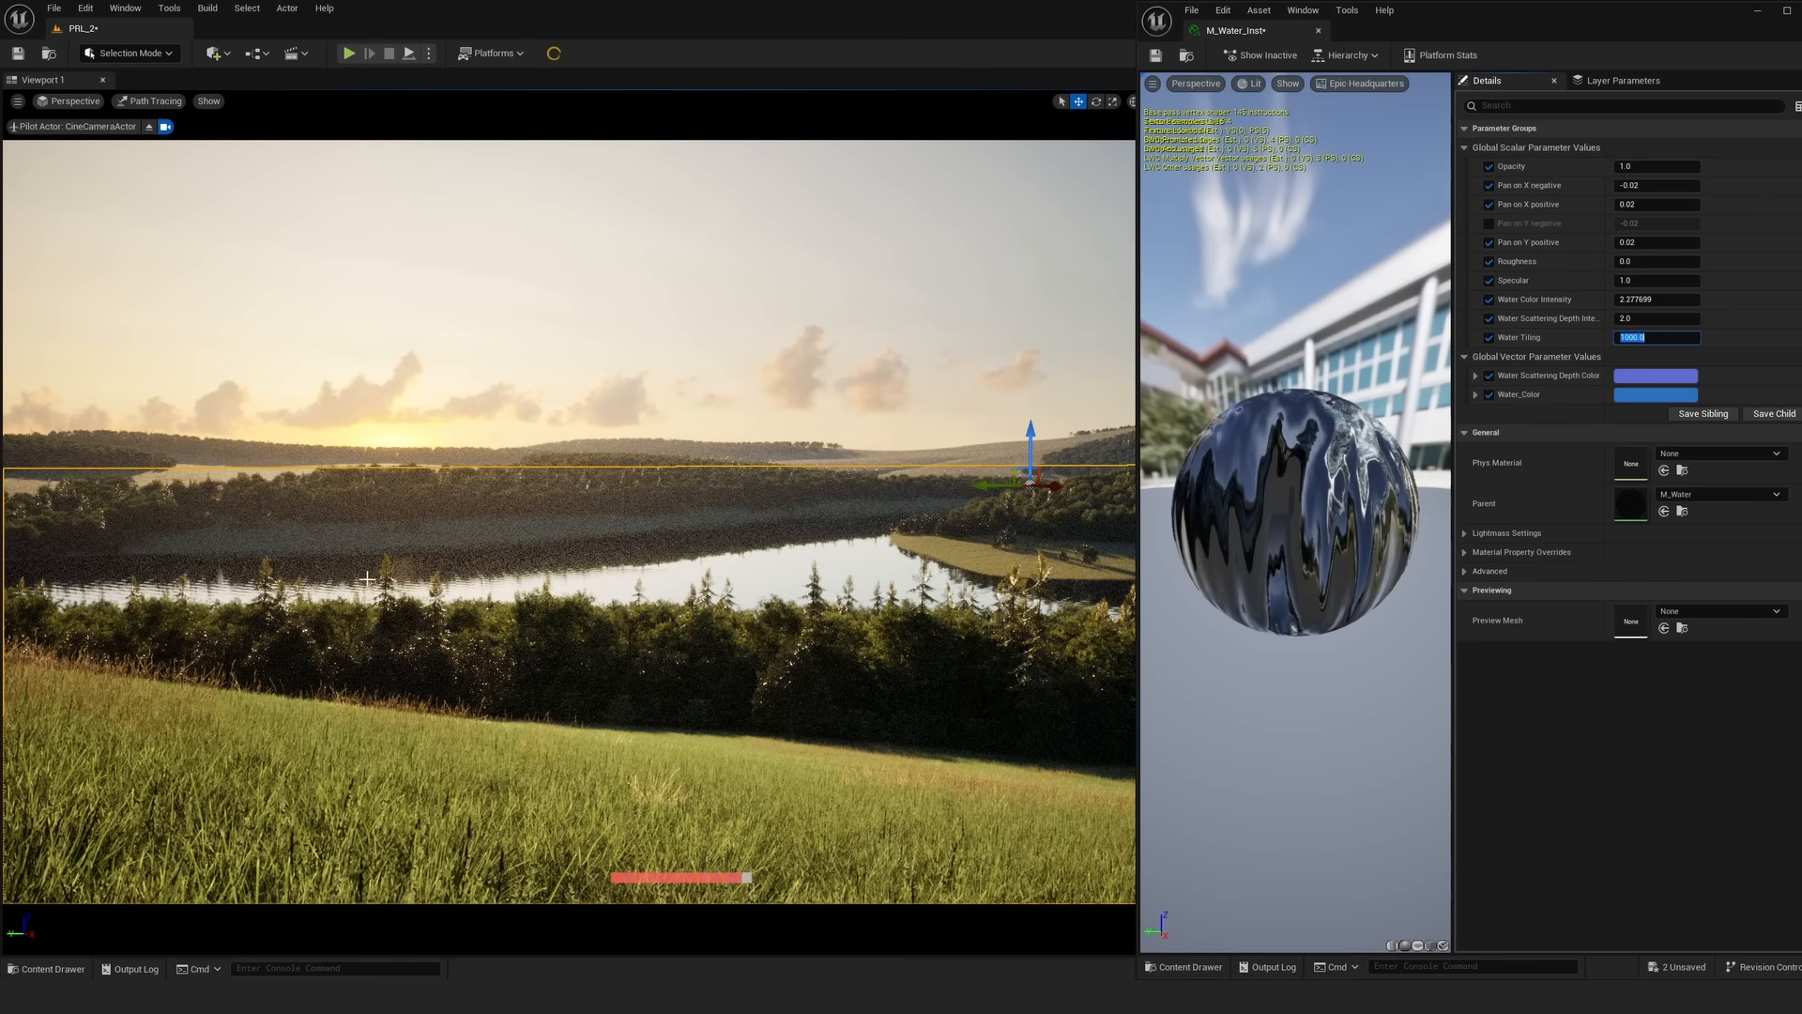
text(700)
key(Return)
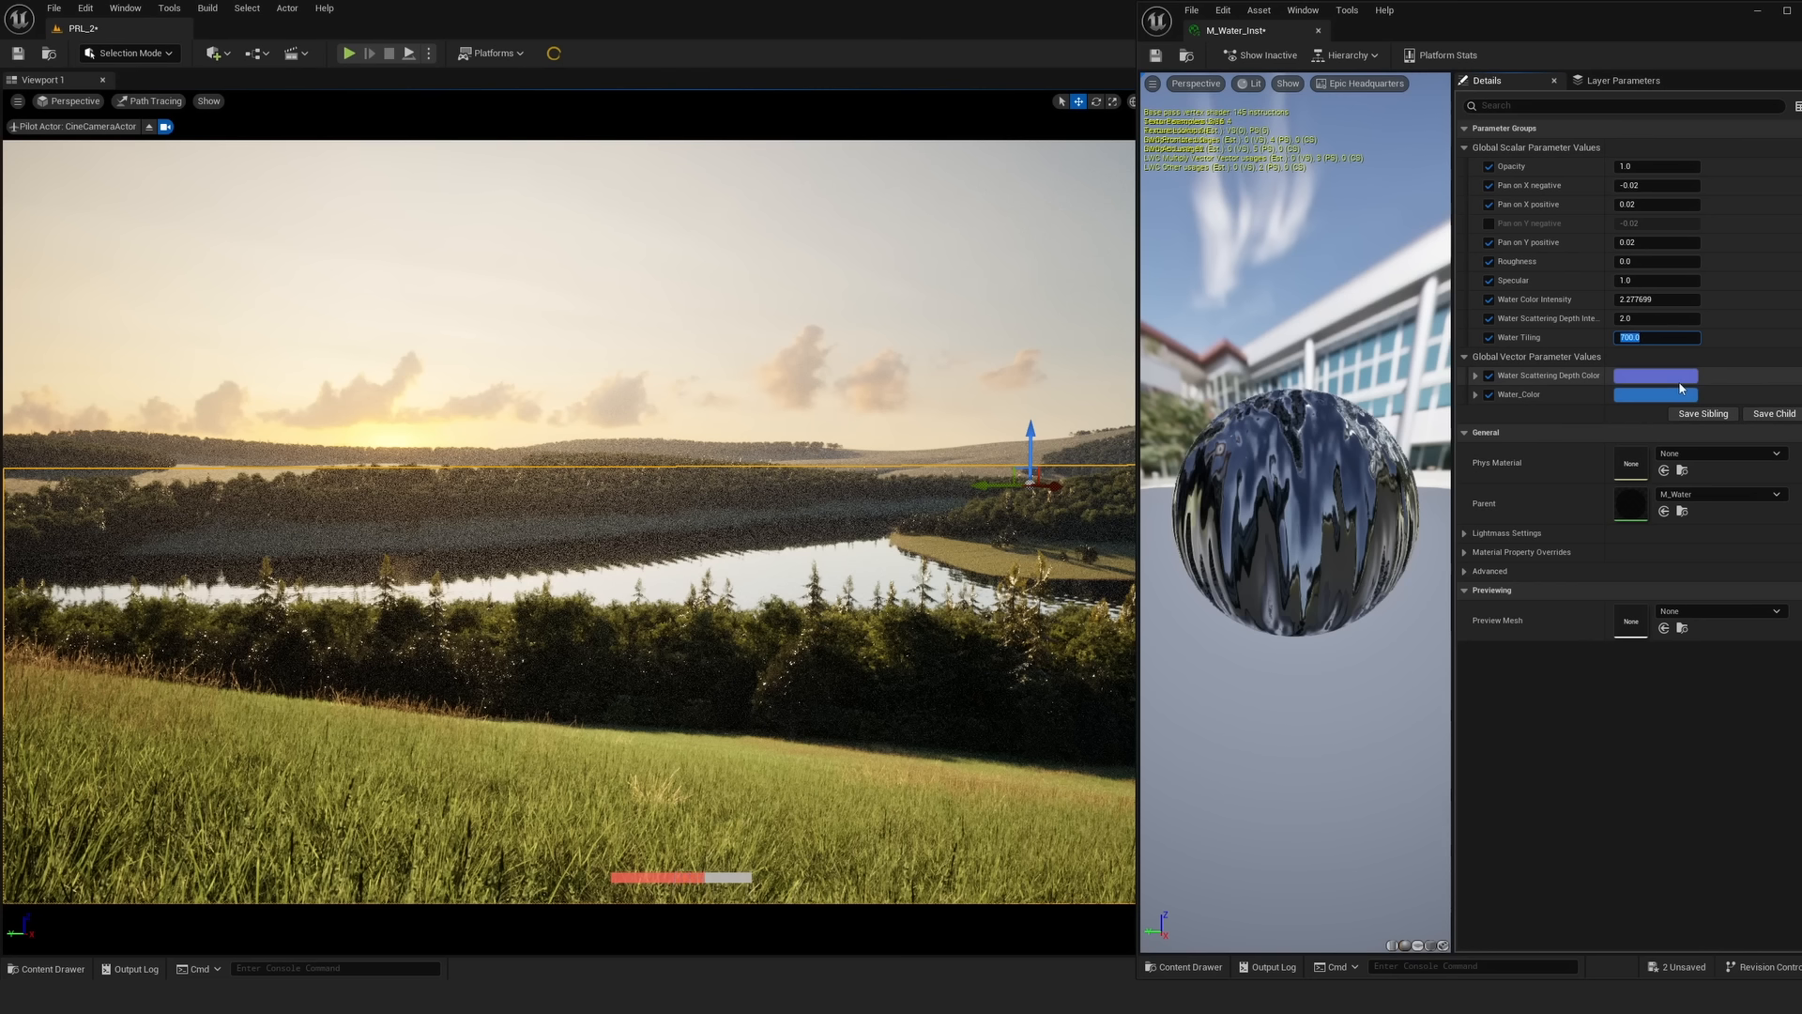
- Set the Water Tiling to 600, save the material instance, and minimize its editor window
text(600)
key(Return)
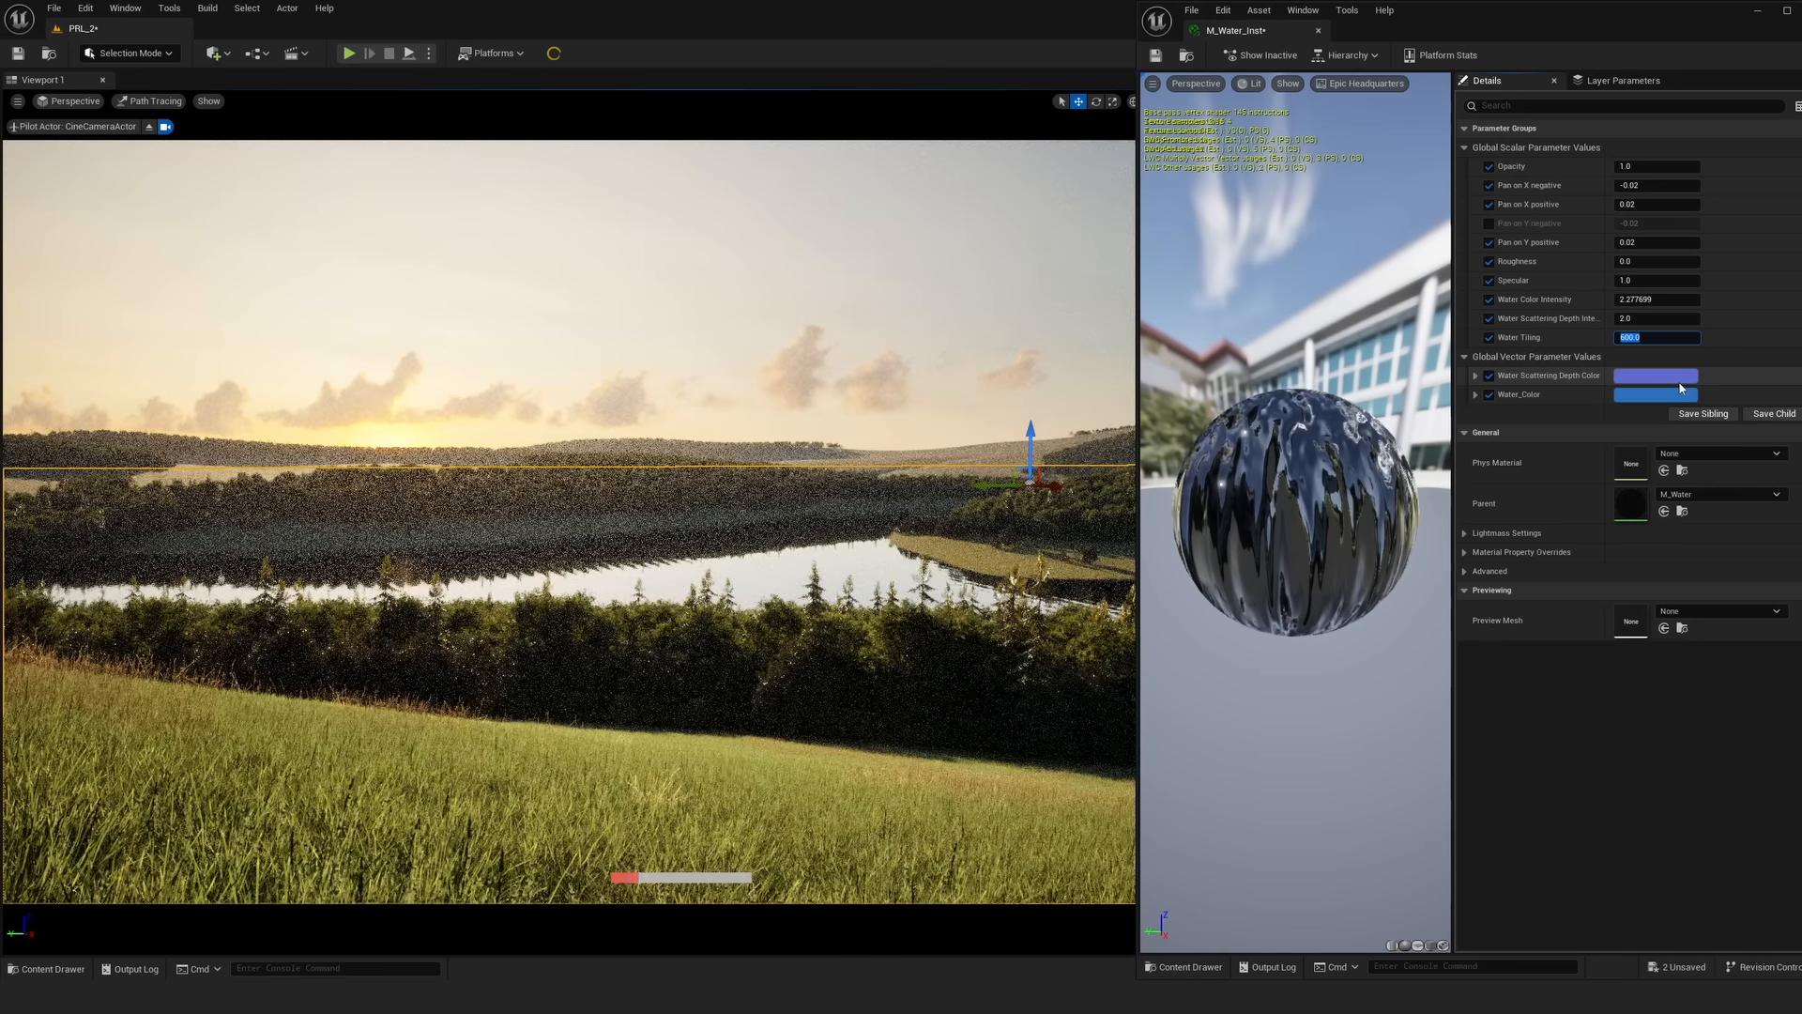
click(1155, 56)
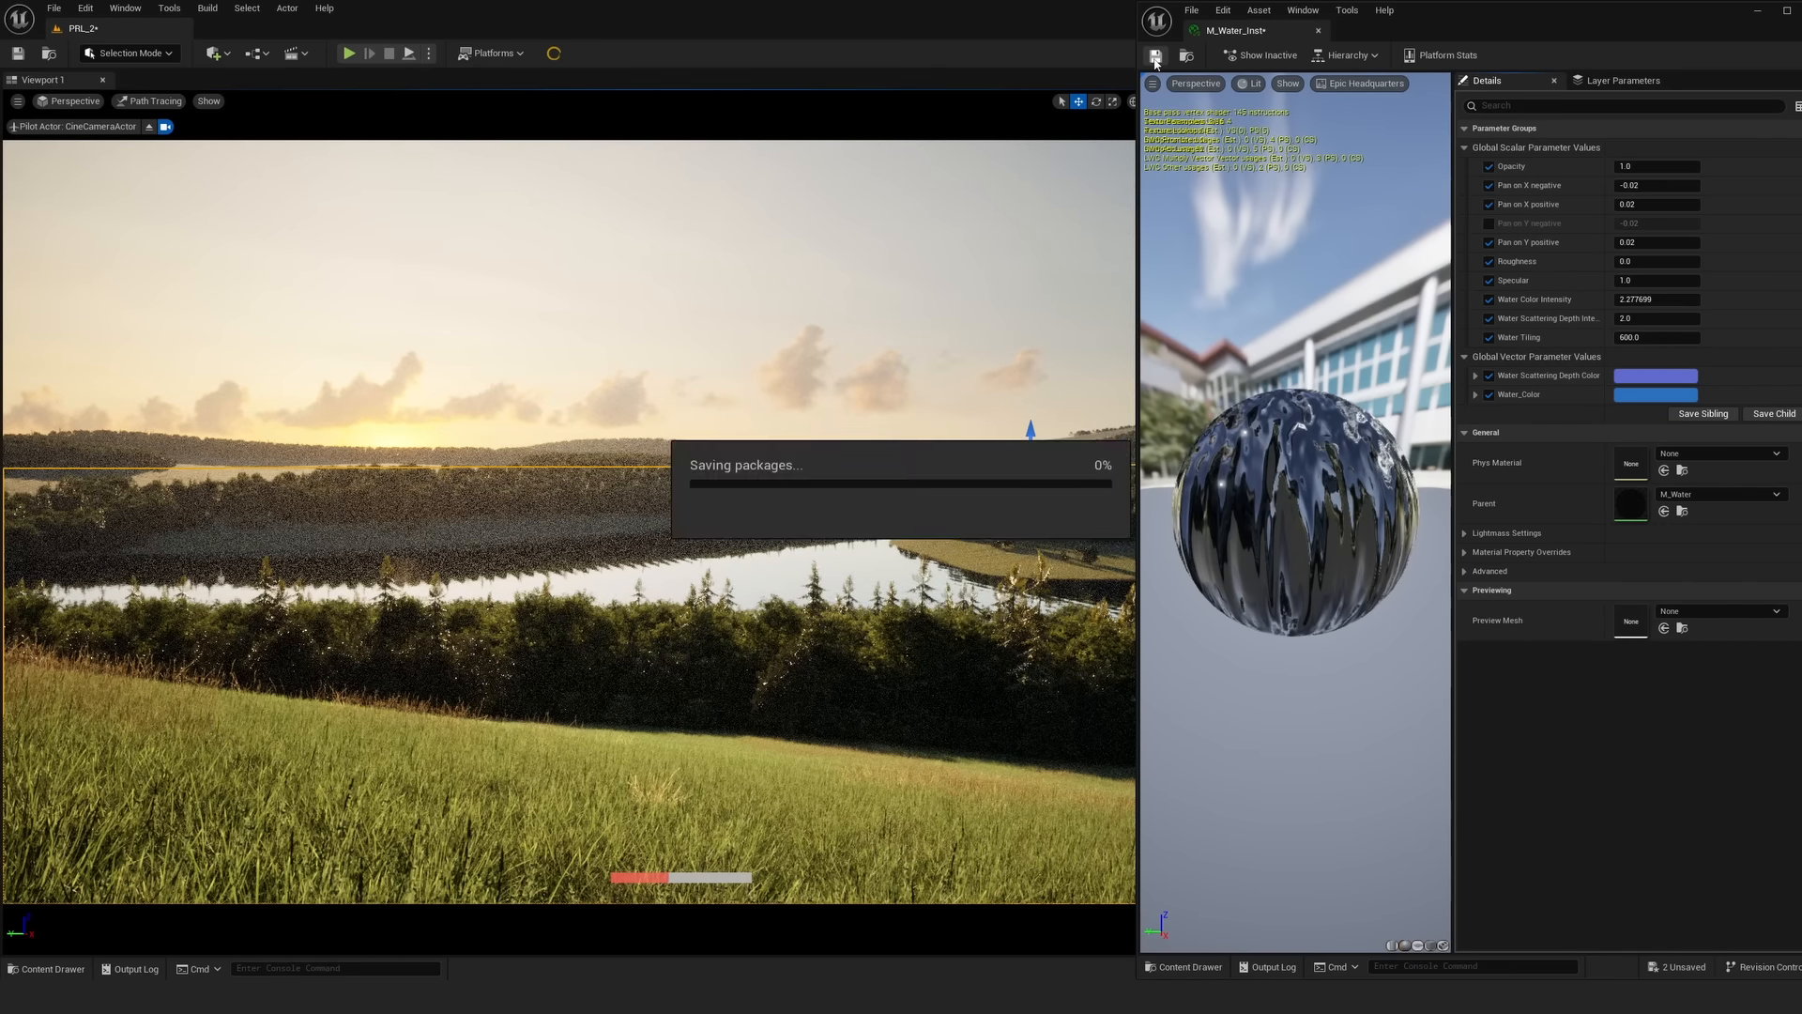
click(1757, 10)
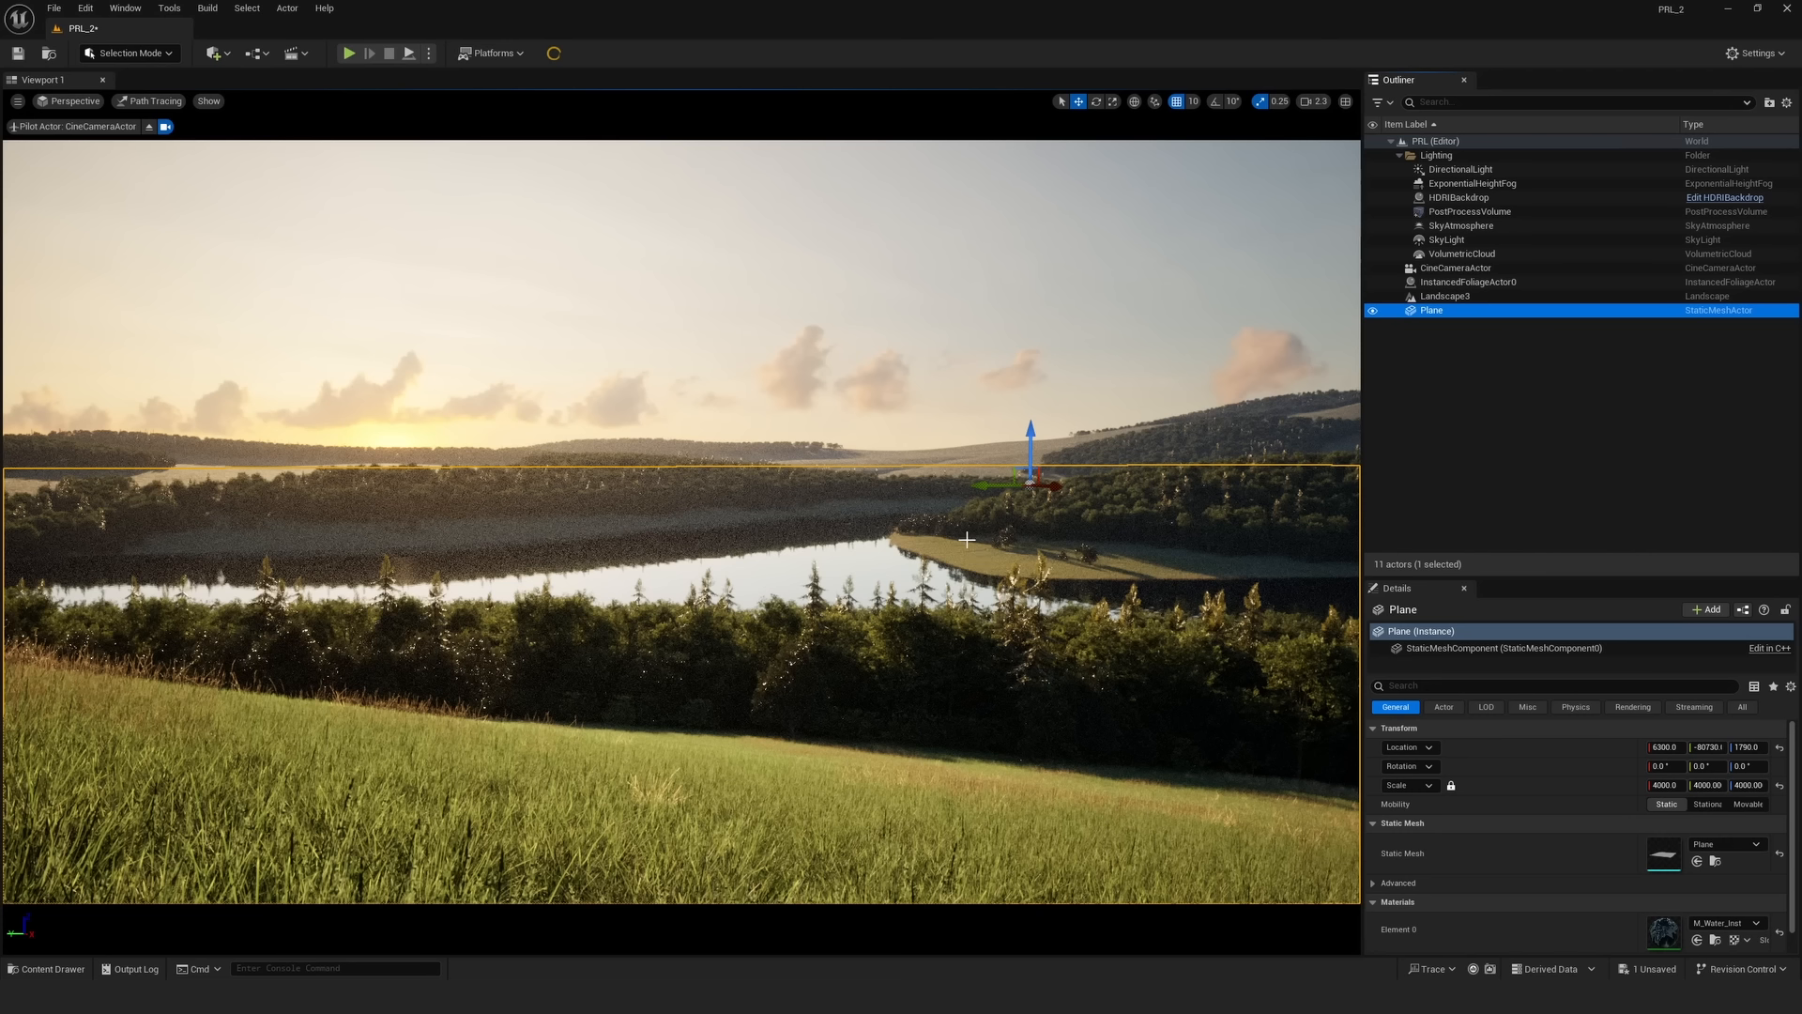
- Show the viewport in Unlit mode and open Landscape3's M_Landscape_Inst material in a window beside it
click(153, 108)
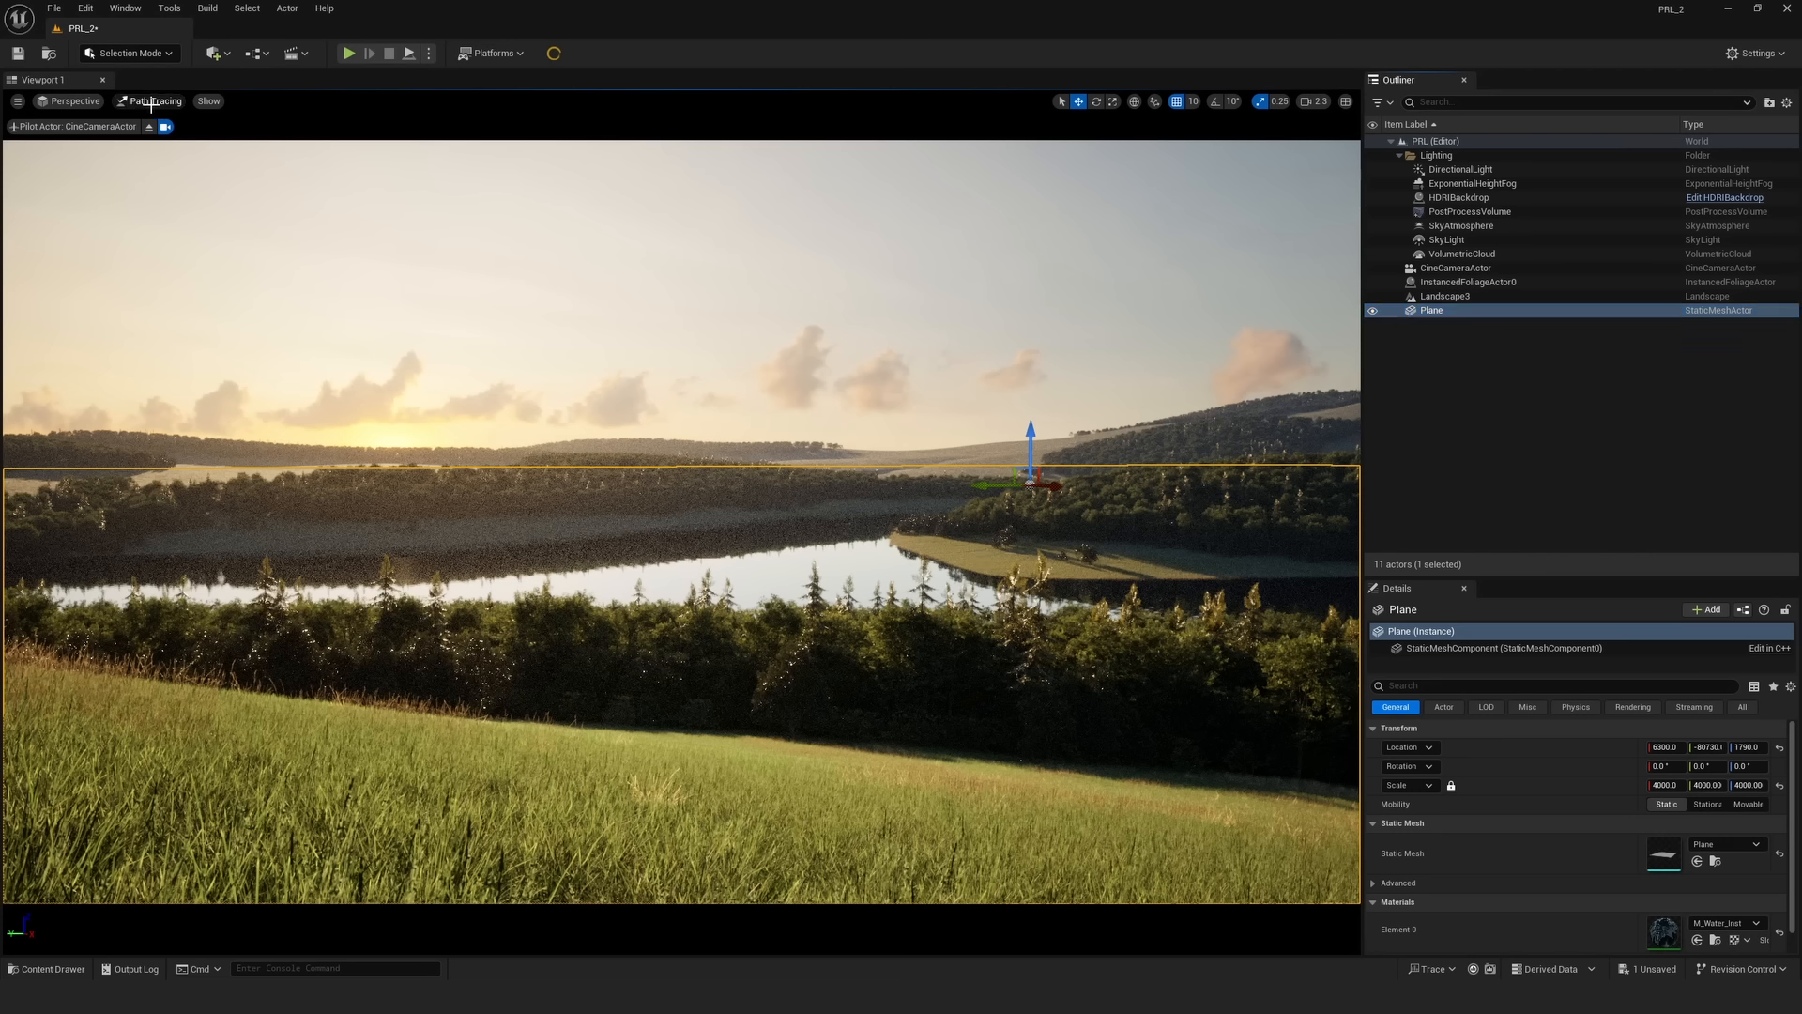
click(169, 172)
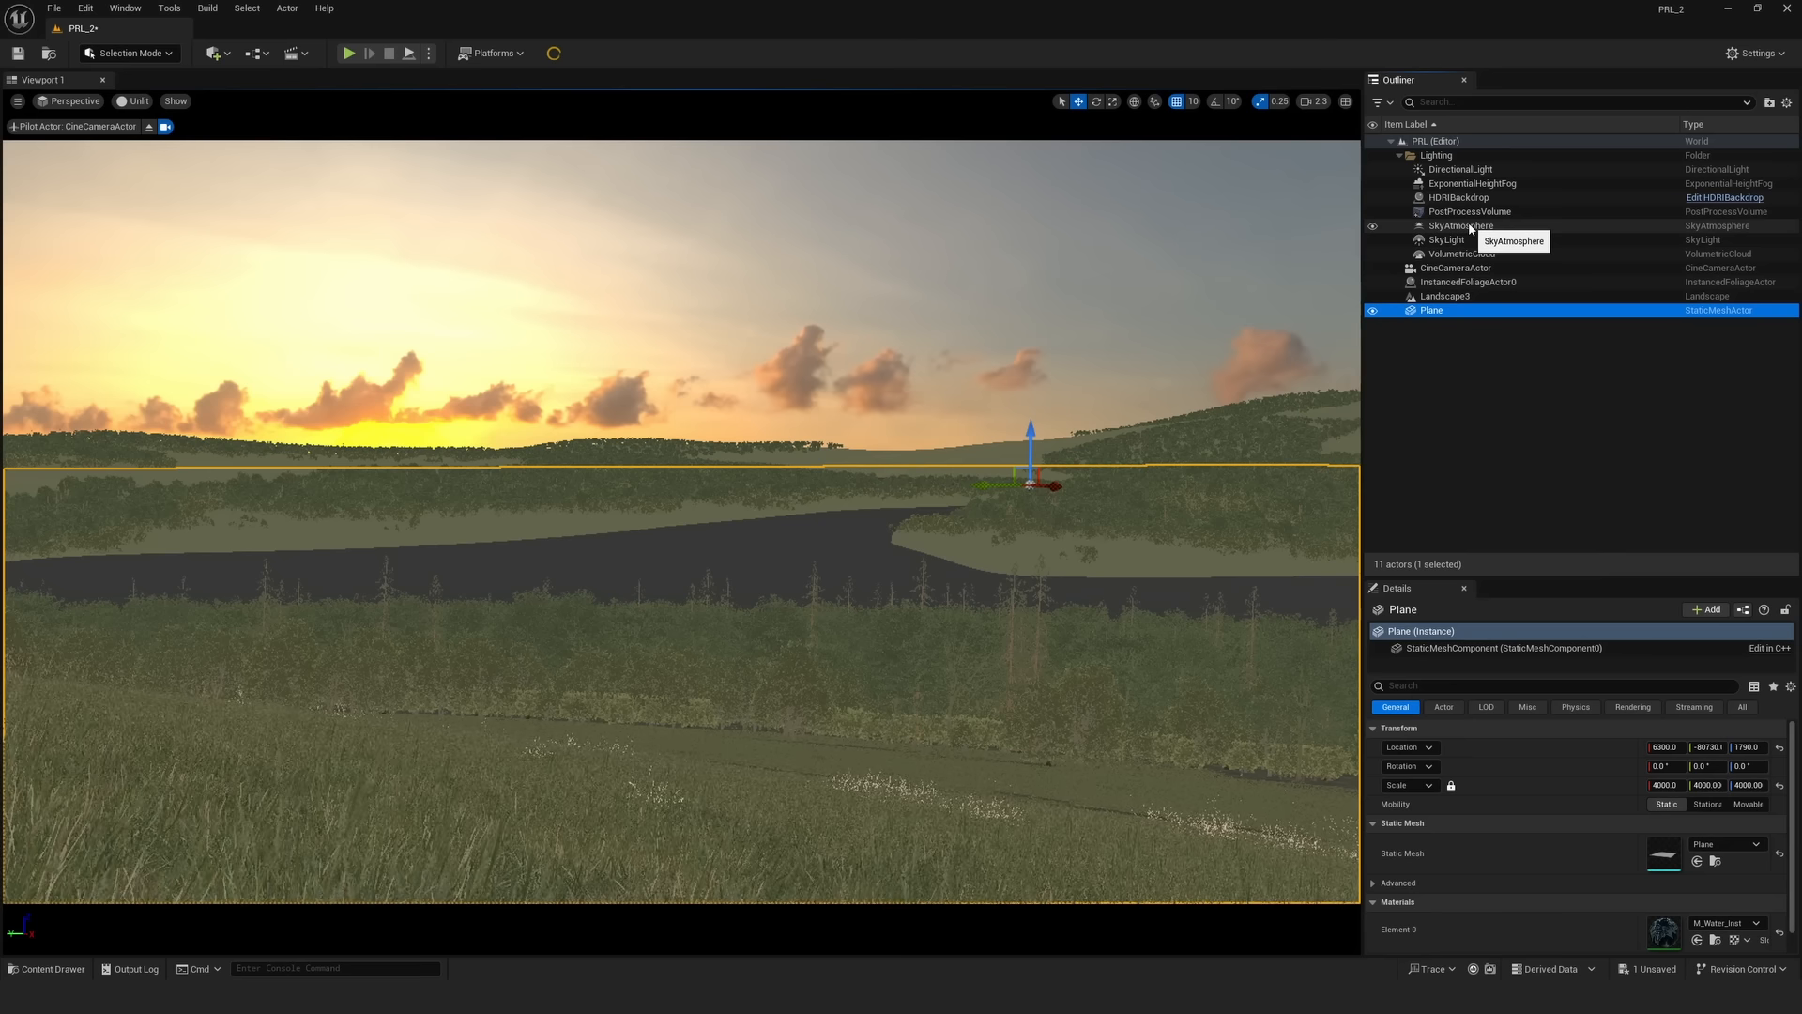
click(1442, 296)
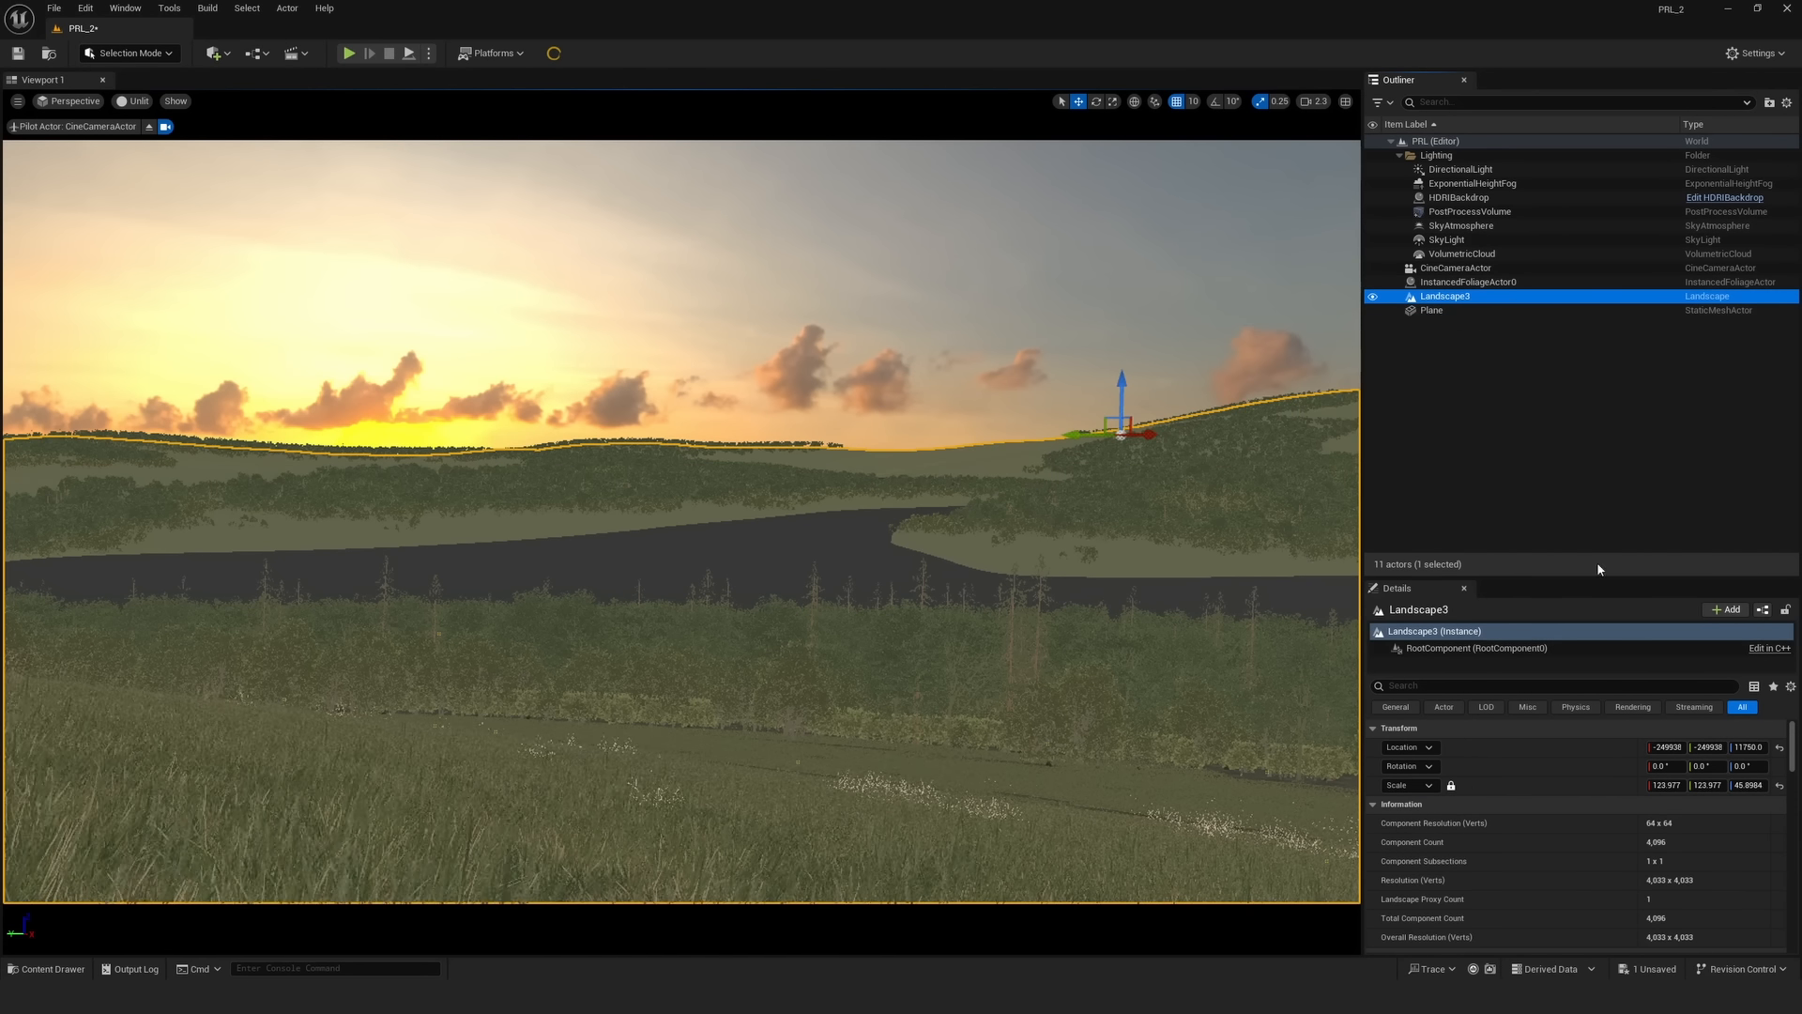
scroll(1633, 763, down, 4)
double_click(1667, 831)
drag(1334, 77, 1440, 90)
- Try a much darker shade and a different hue for Albedo_Color_1 of the landscape material
click(1578, 522)
drag(1473, 674, 1473, 704)
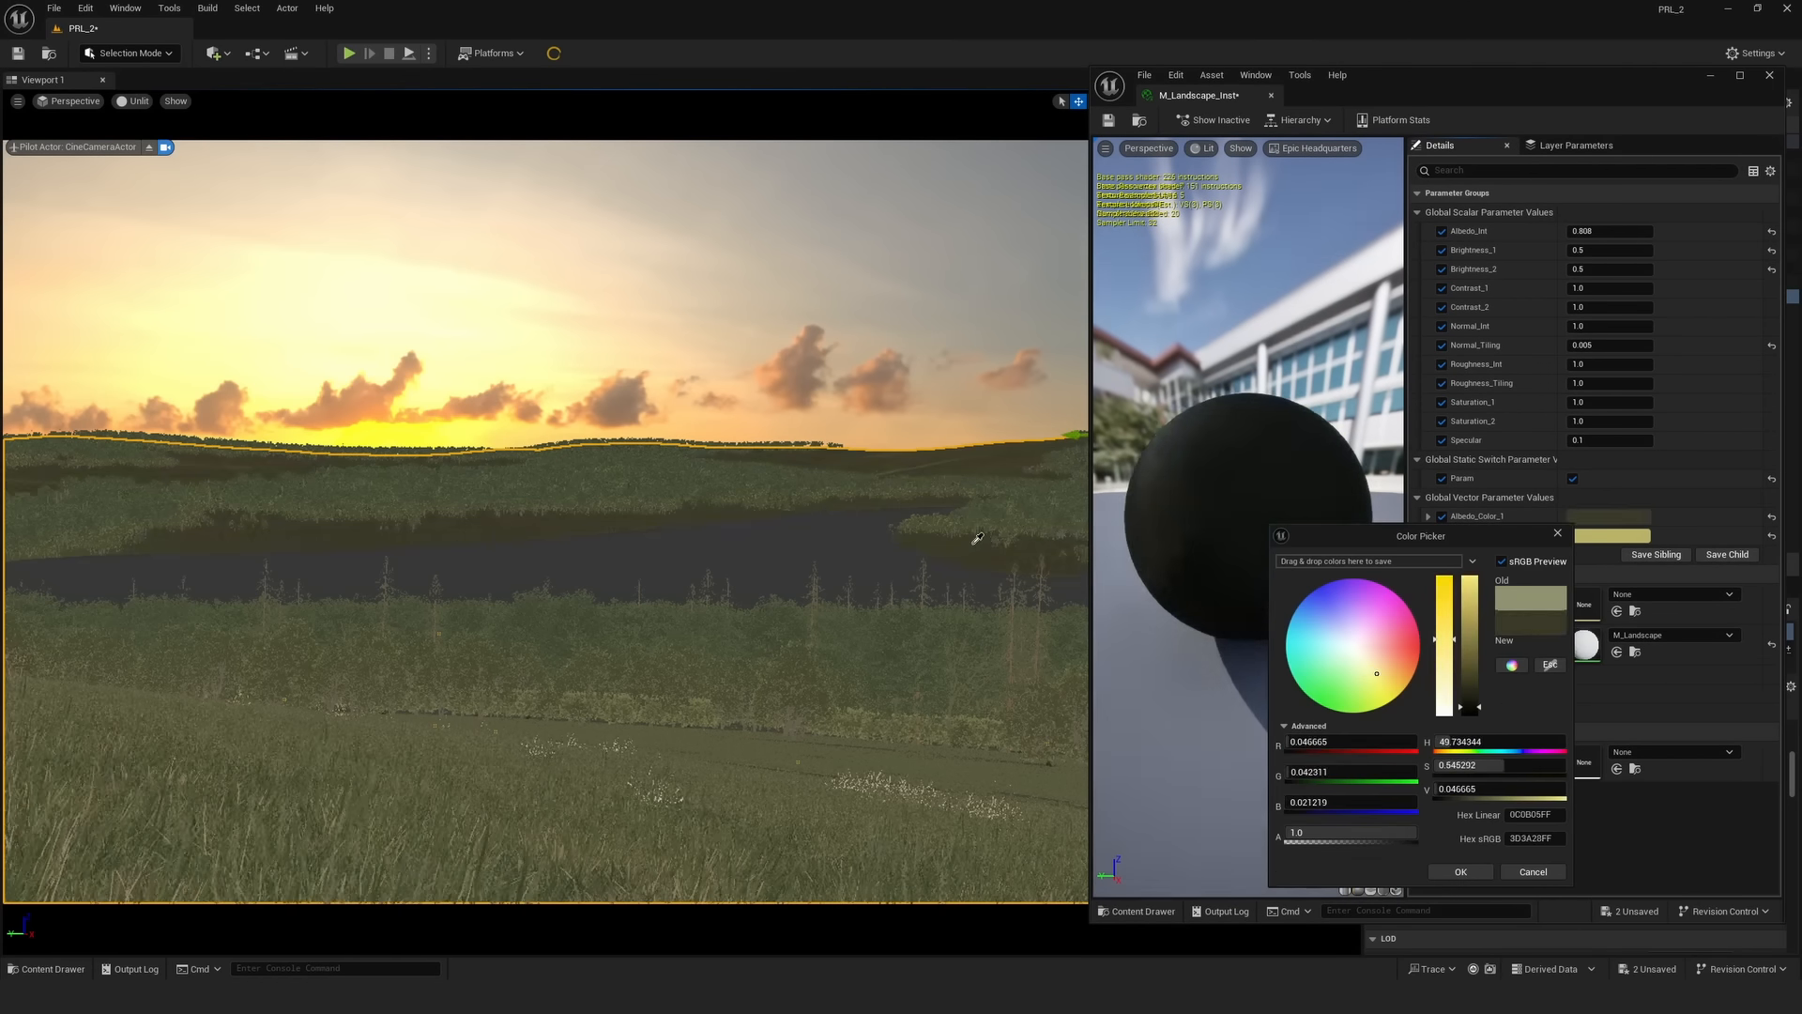
drag(1376, 673, 1355, 646)
click(1564, 535)
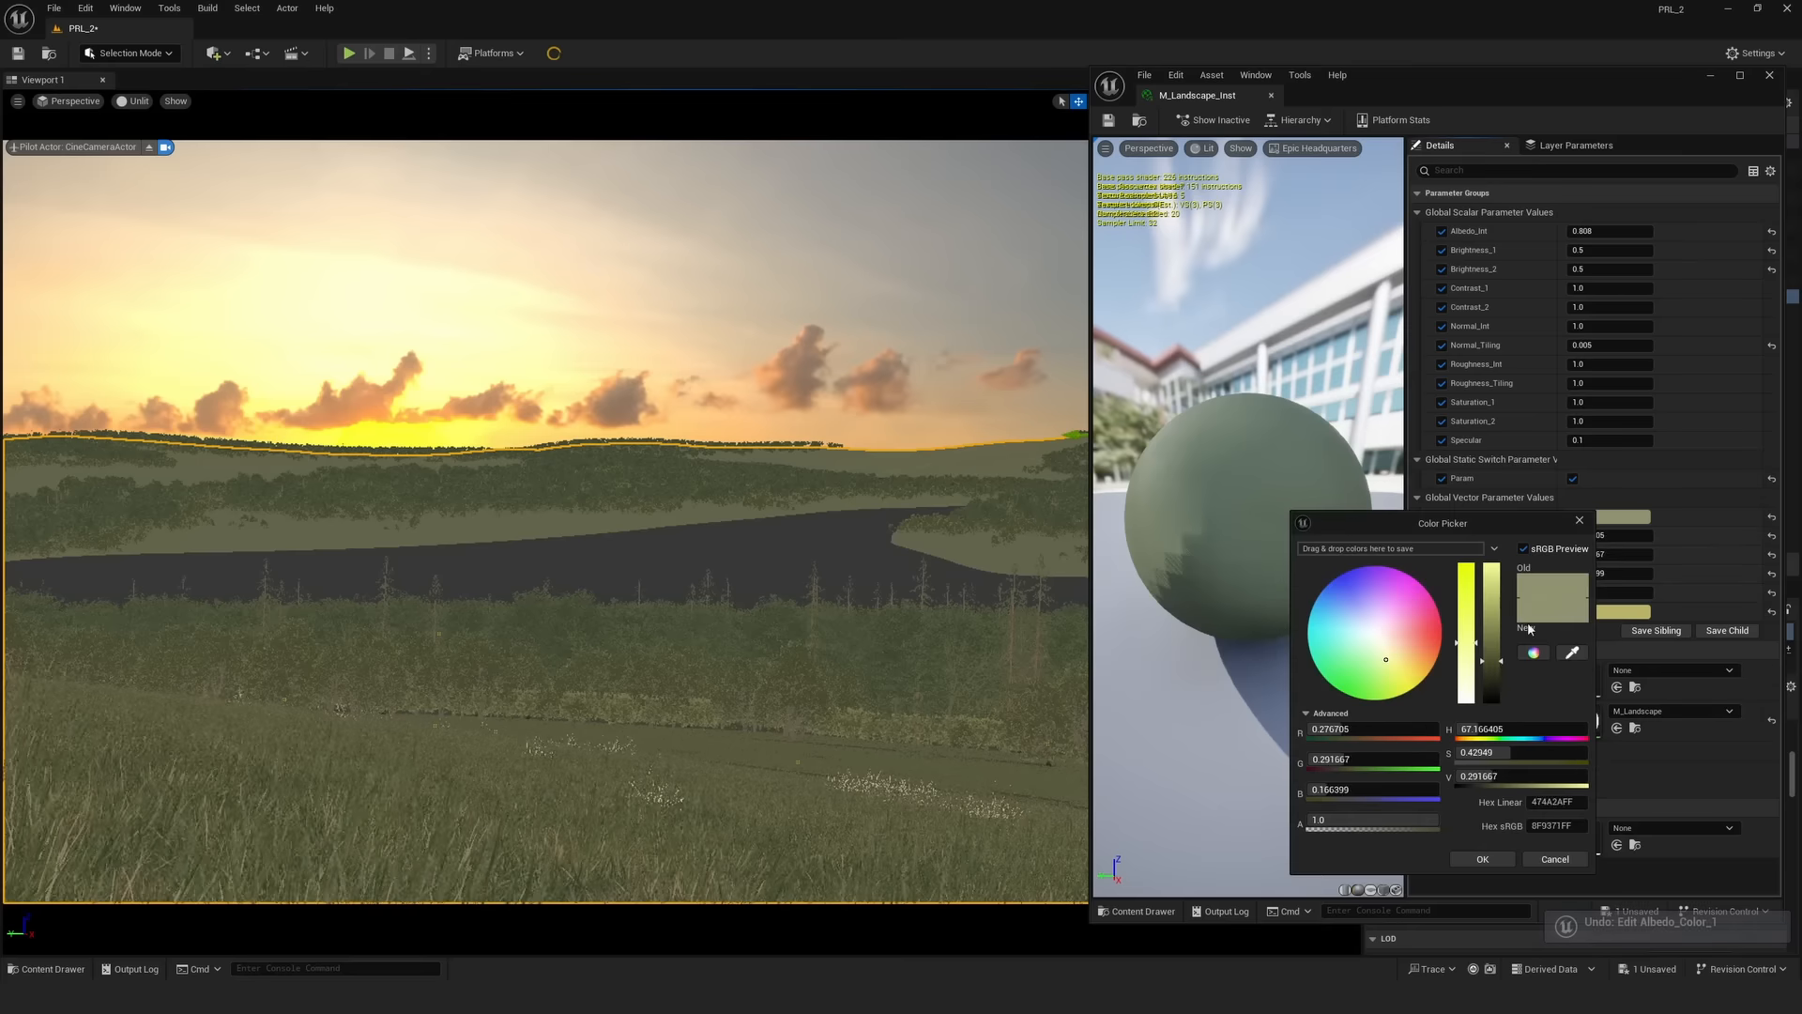
- Show the viewport in Path Tracing and change the landscape's Albedo_Color_1 to a more saturated yellow-green, hex sRGB A4AB5BFF
drag(1505, 659, 1505, 664)
click(141, 103)
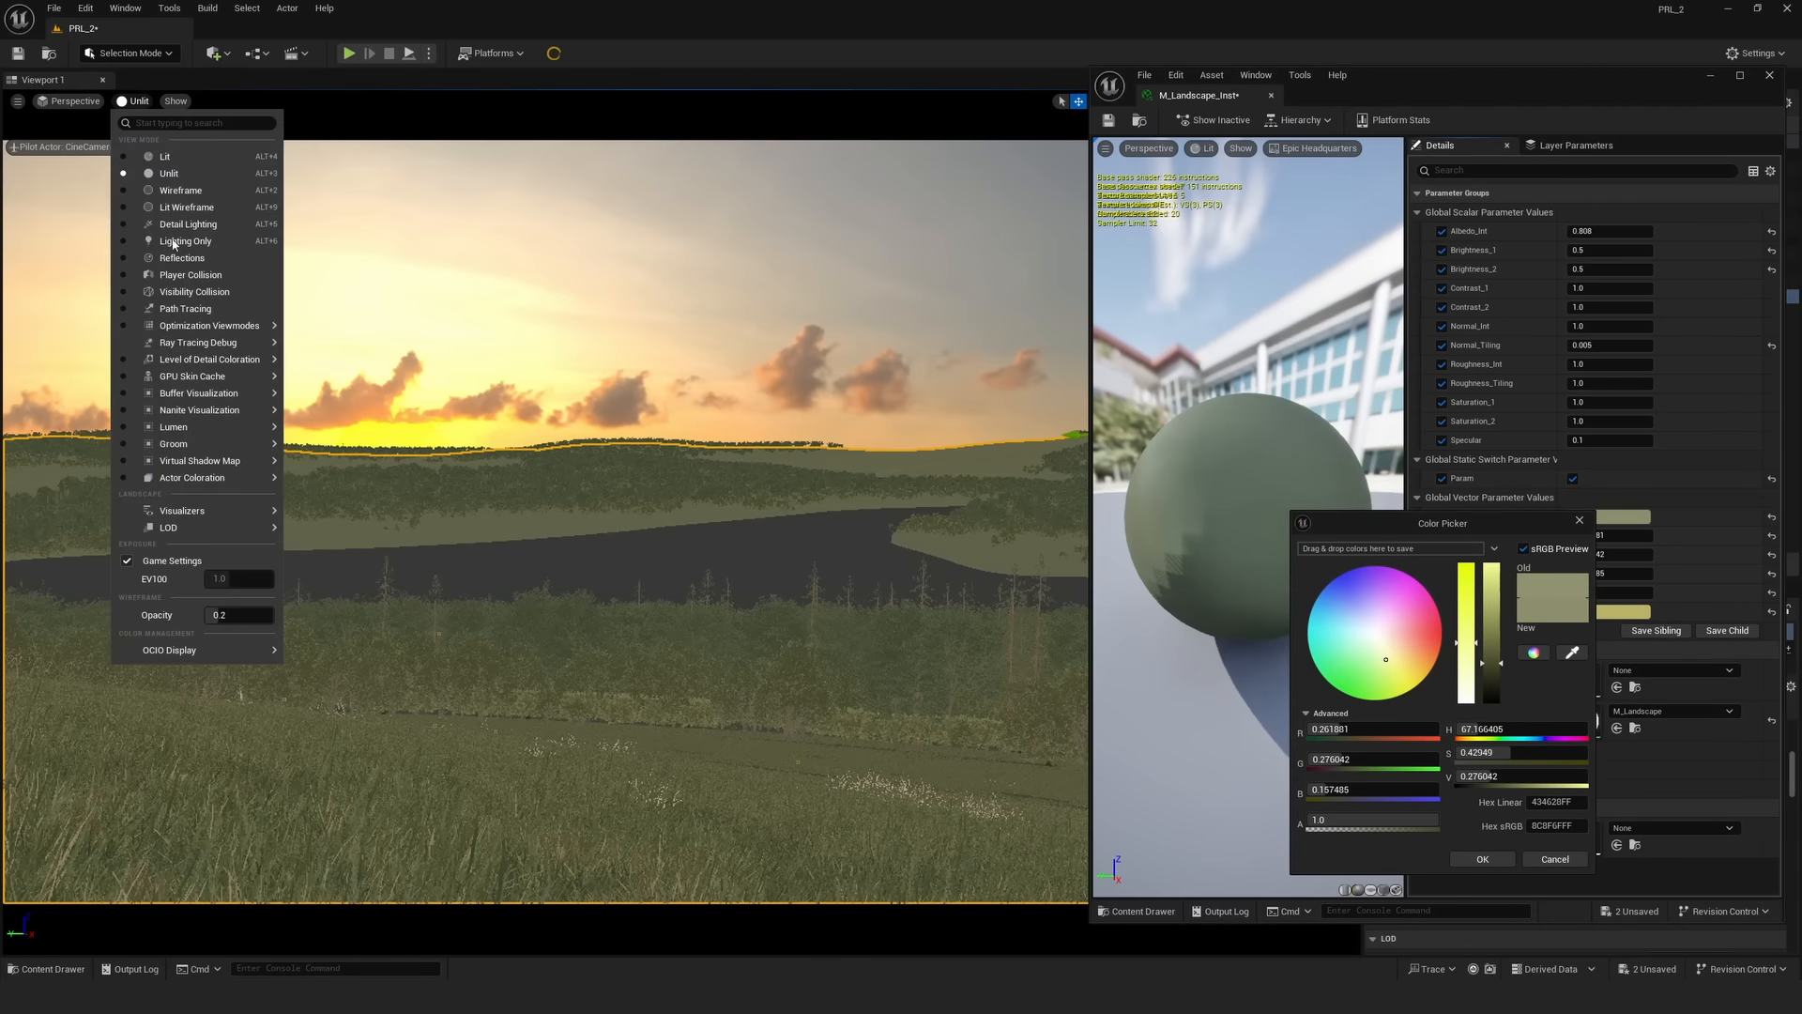
click(161, 368)
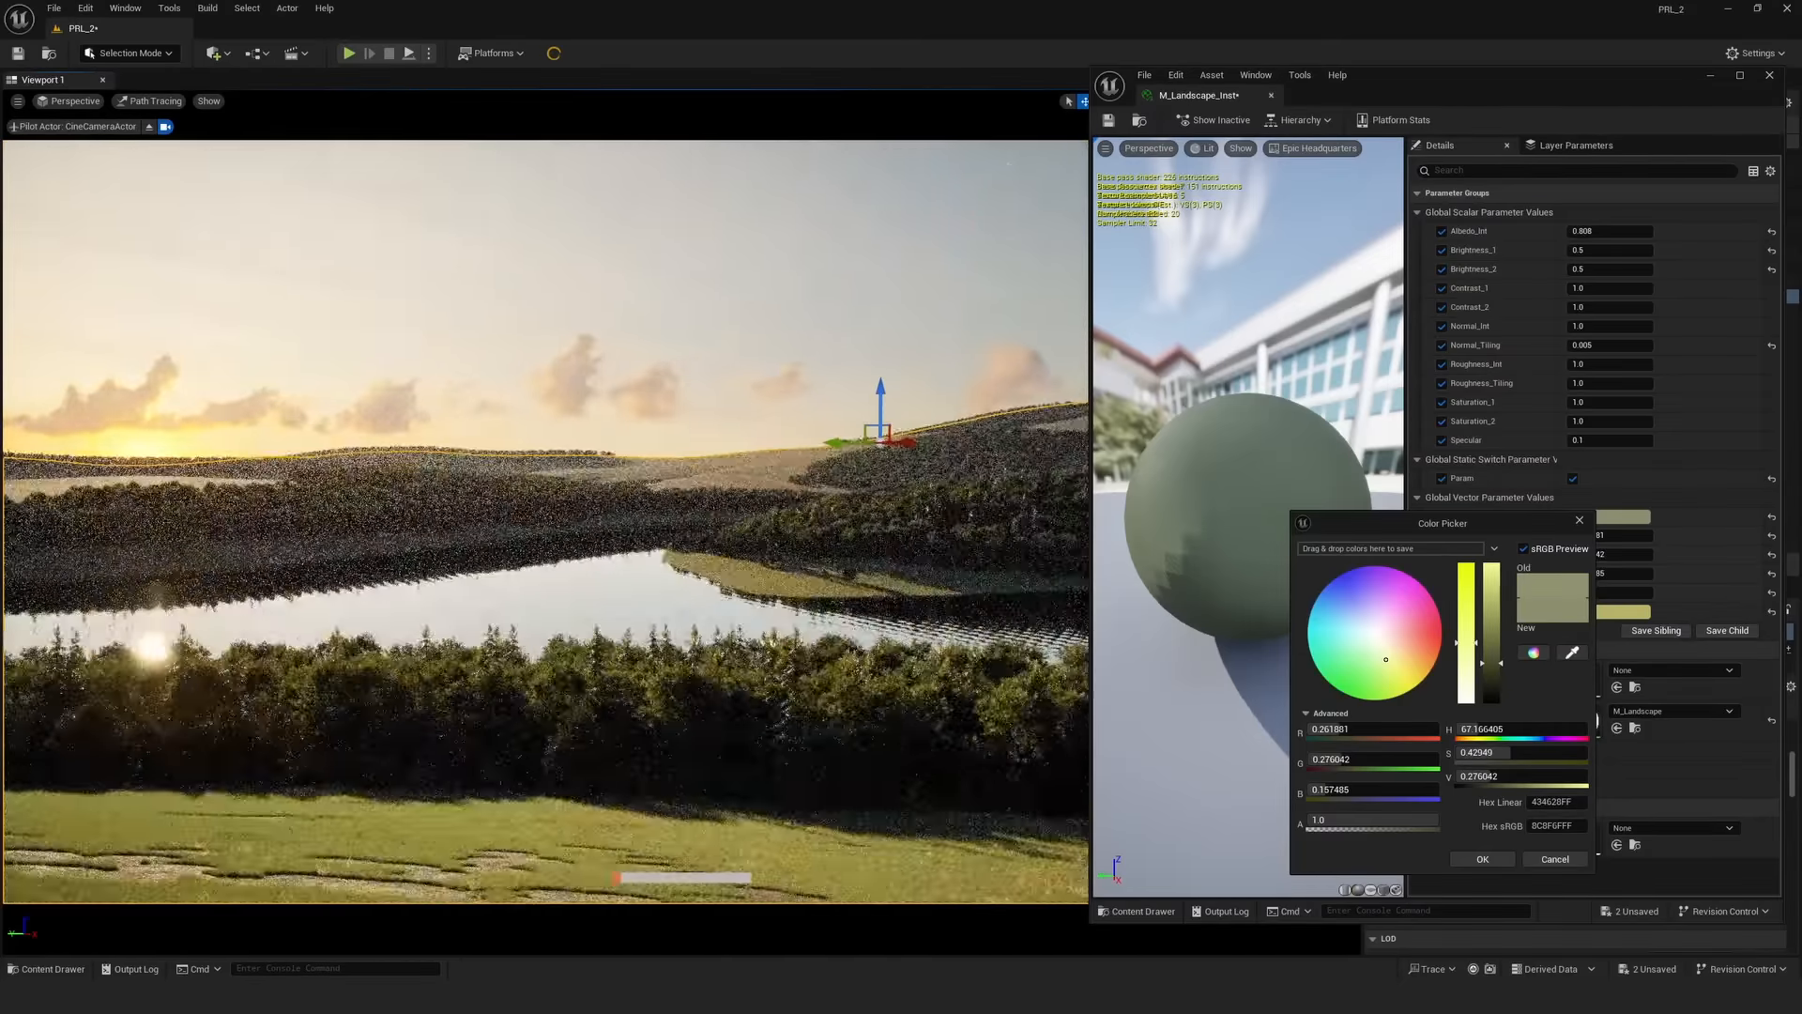
mouse_move(547, 521)
right_down()
mouse_move(425, 535)
mouse_move(481, 523)
mouse_move(501, 539)
mouse_move(444, 506)
right_up()
mouse_move(1466, 643)
mouse_down()
mouse_move(1464, 598)
mouse_move(1499, 646)
mouse_up()
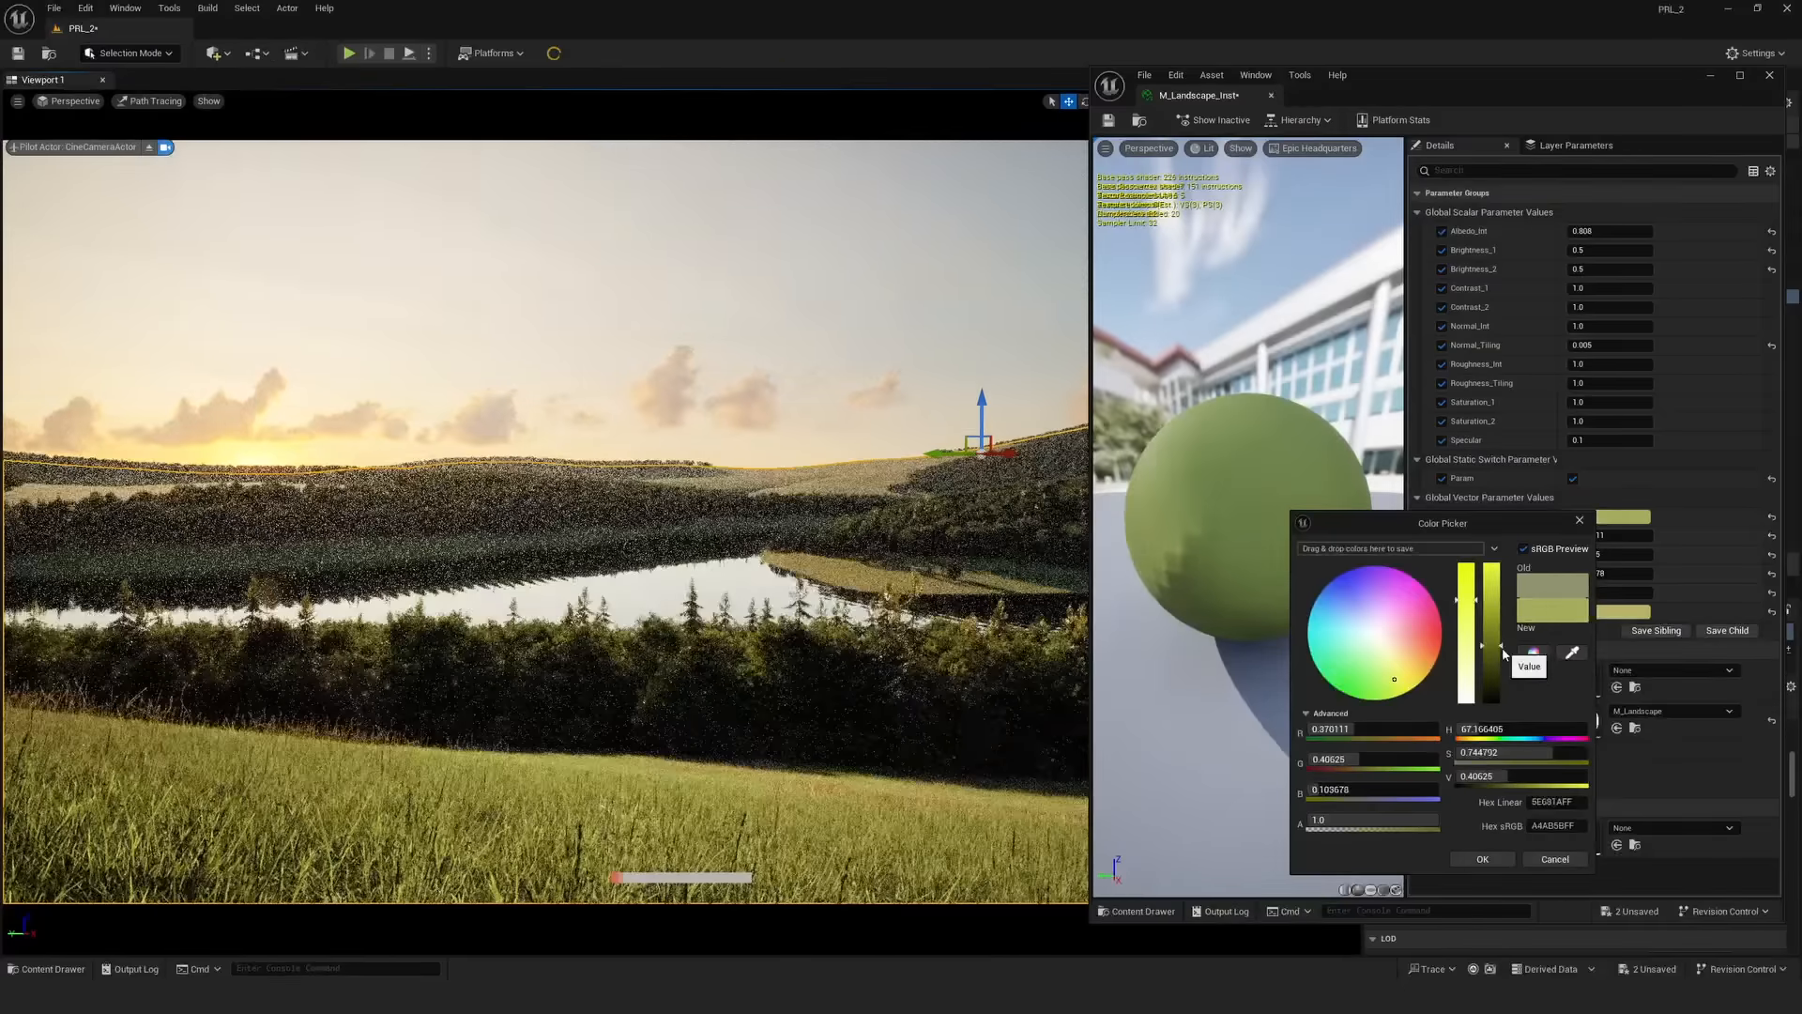
click(1482, 859)
- Warm Albedo_Color_1 to about R 0.51, G 0.47, B 0.094, raise Brightness_1 to about 0.67, and close the material editor
drag(1609, 249, 1628, 250)
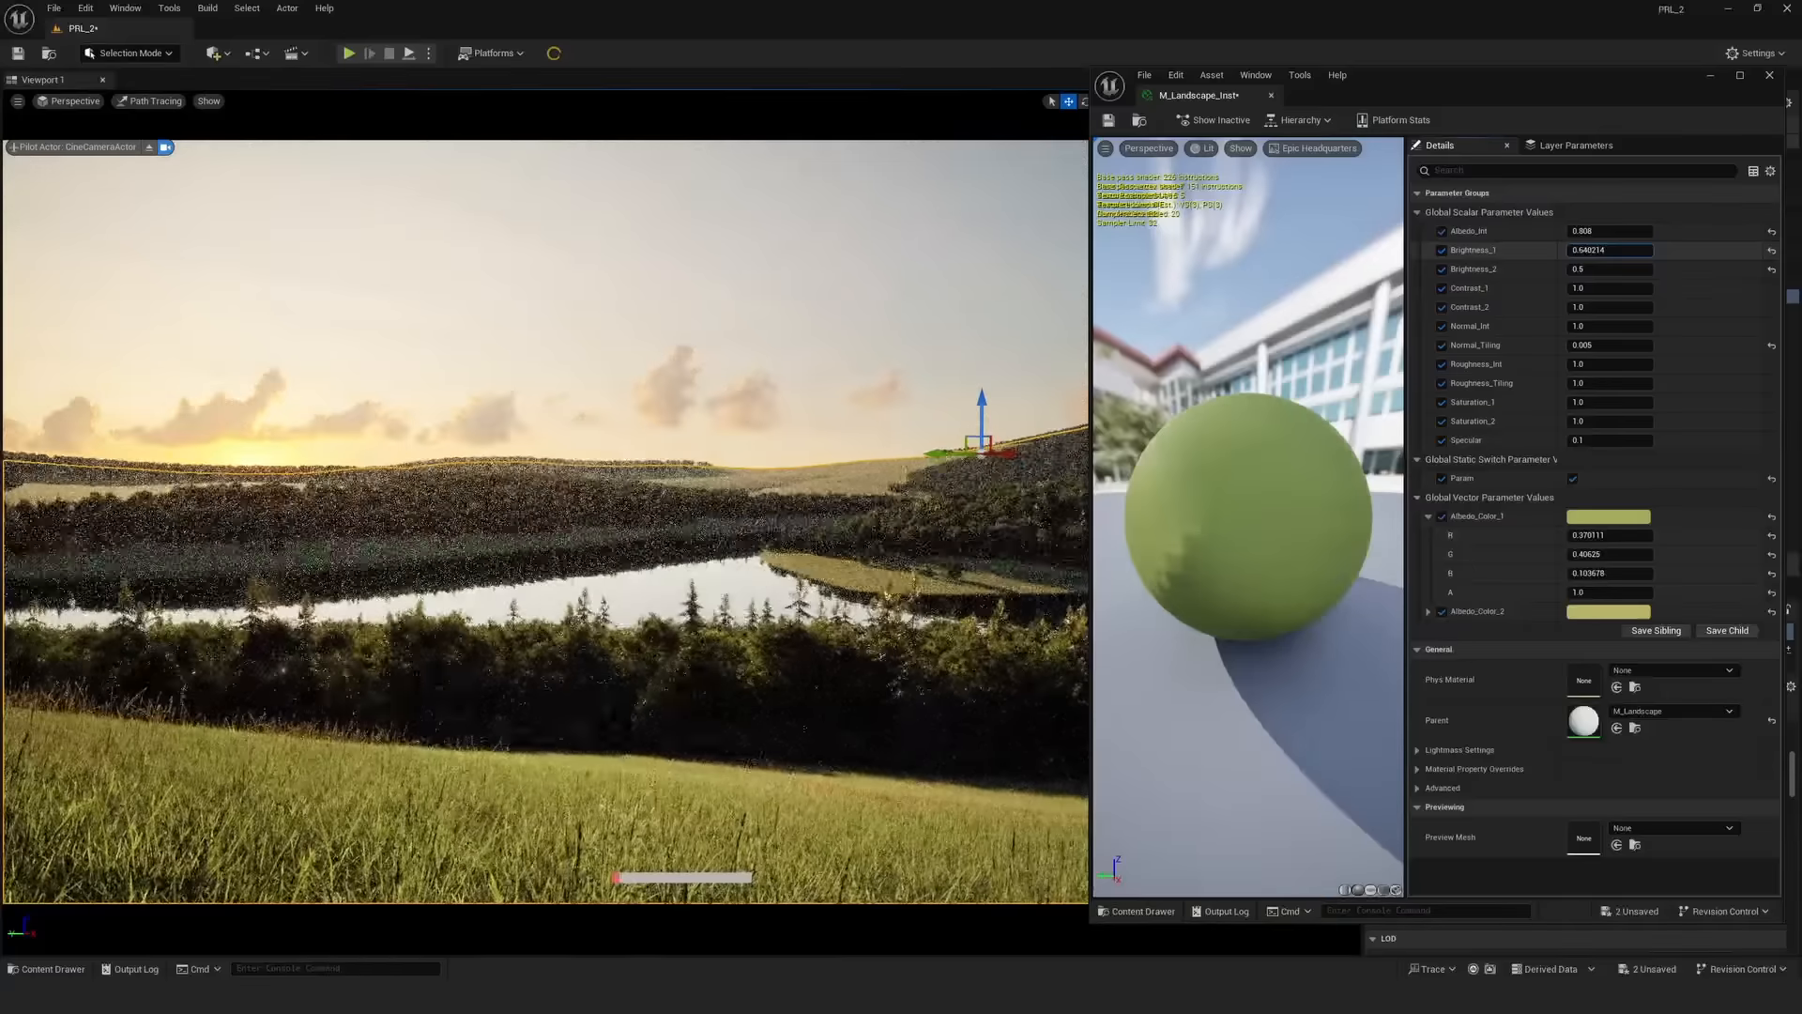
click(1609, 517)
mouse_move(1382, 689)
mouse_down()
mouse_move(1356, 699)
mouse_move(1367, 681)
mouse_move(1385, 695)
mouse_up()
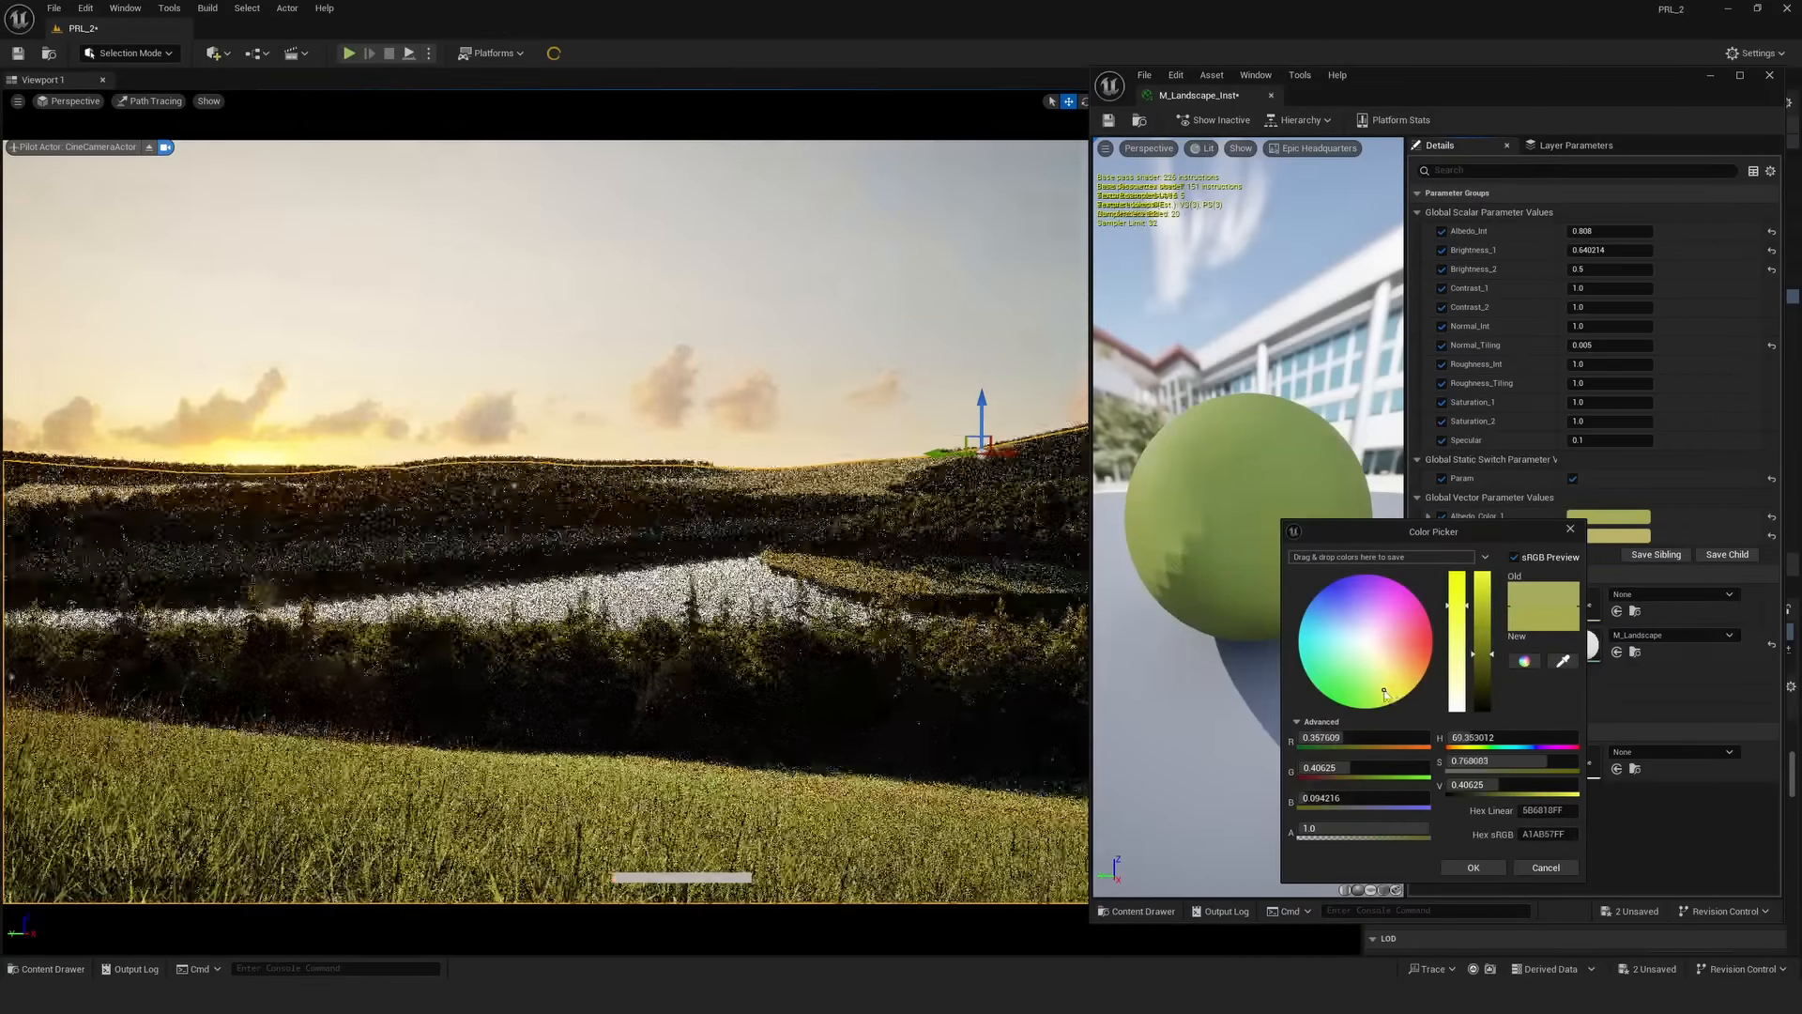
click(1472, 868)
drag(1588, 555, 1652, 534)
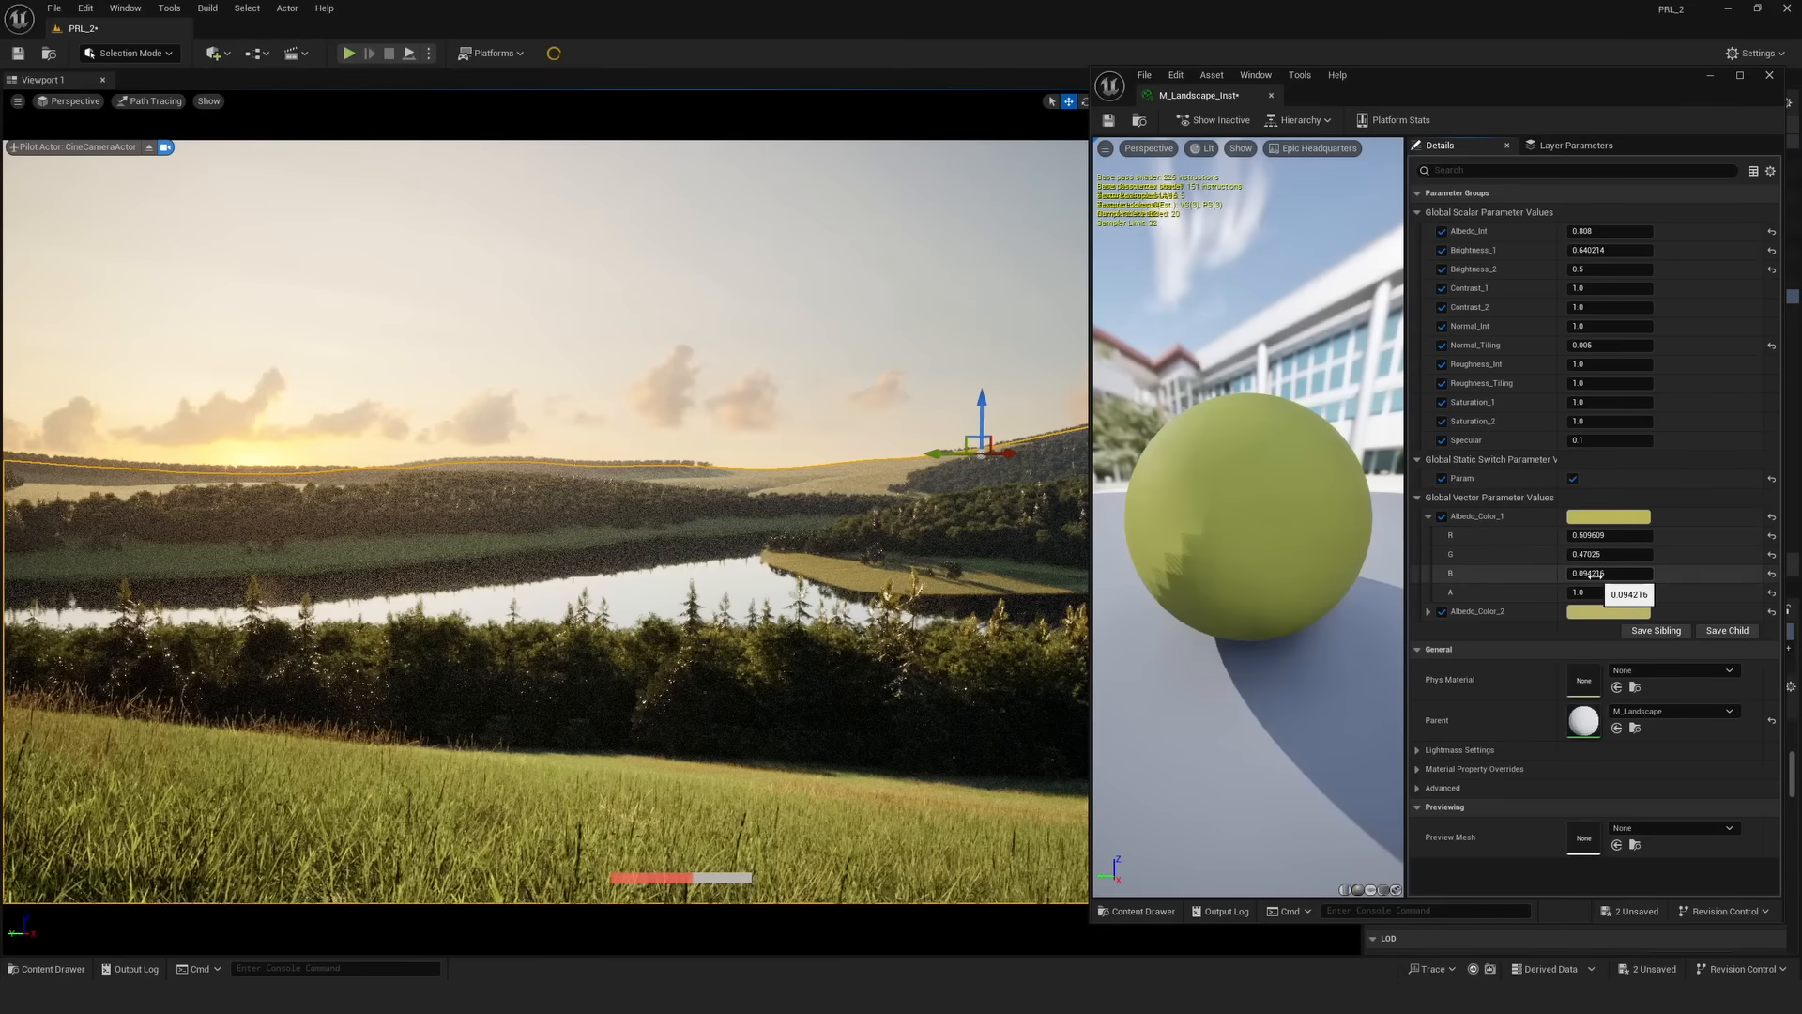
mouse_move(1600, 250)
mouse_down()
mouse_move(1549, 249)
mouse_move(1604, 250)
mouse_up()
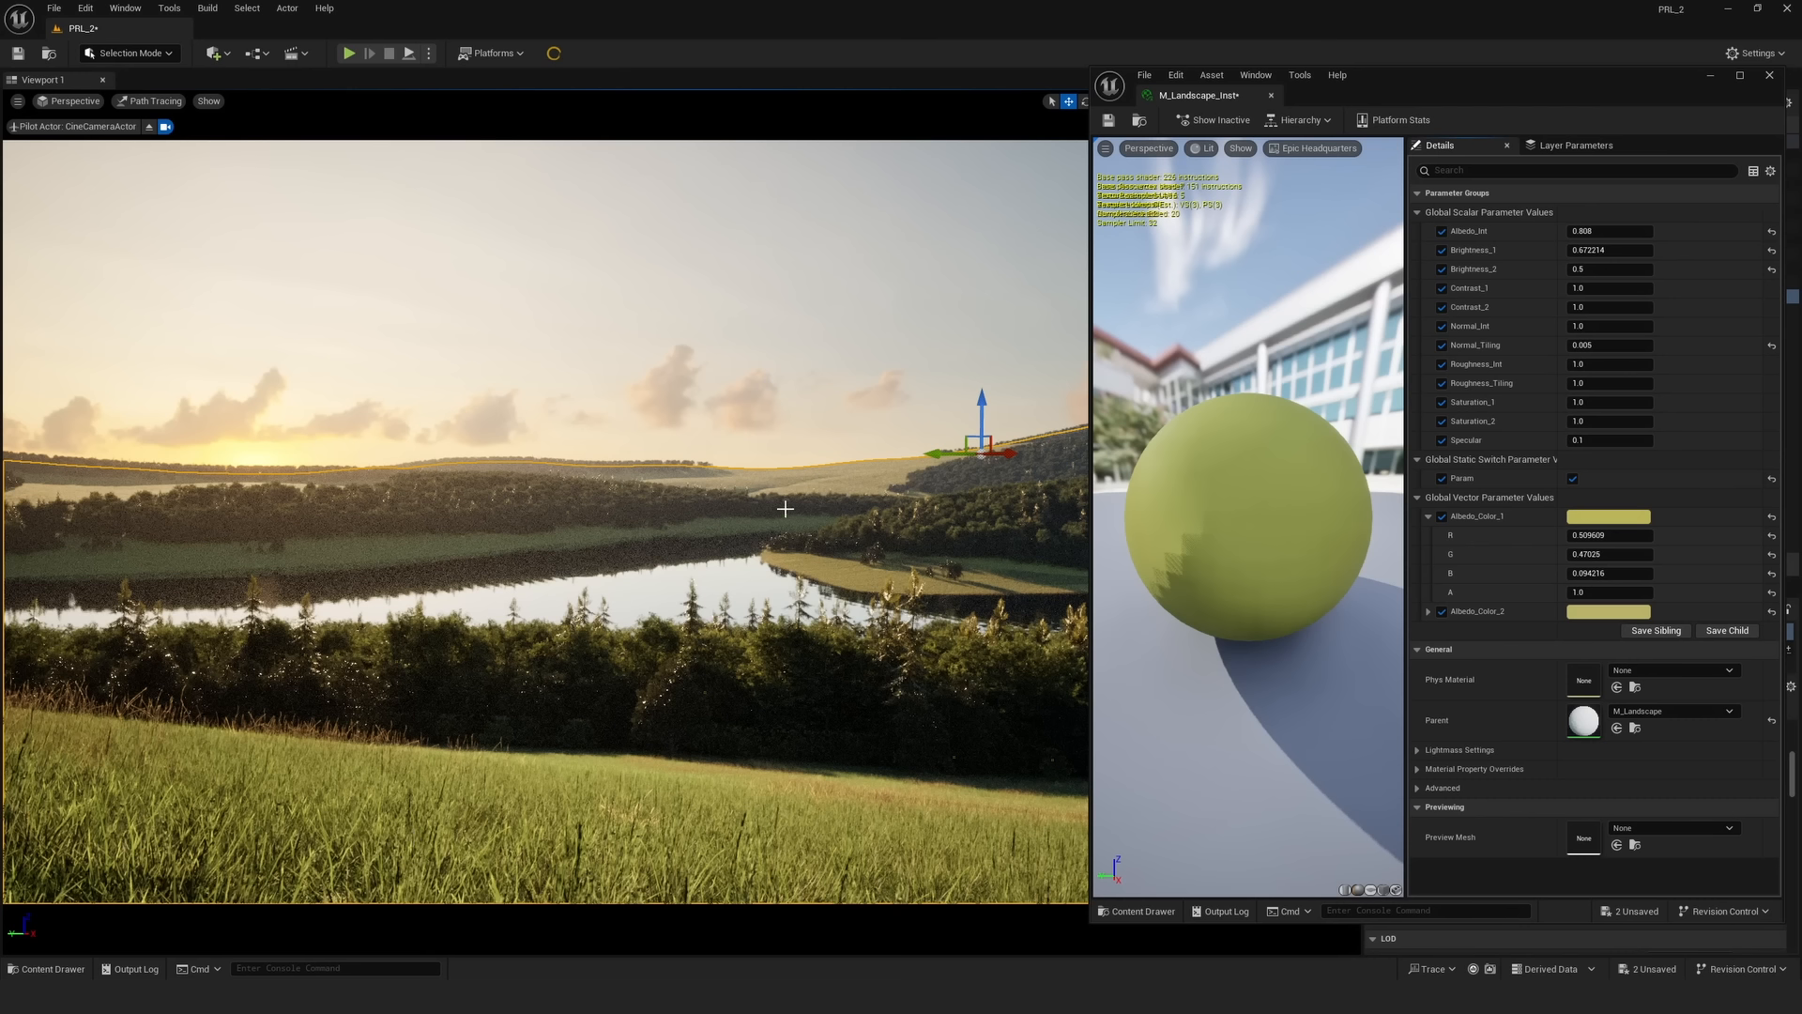
click(1769, 75)
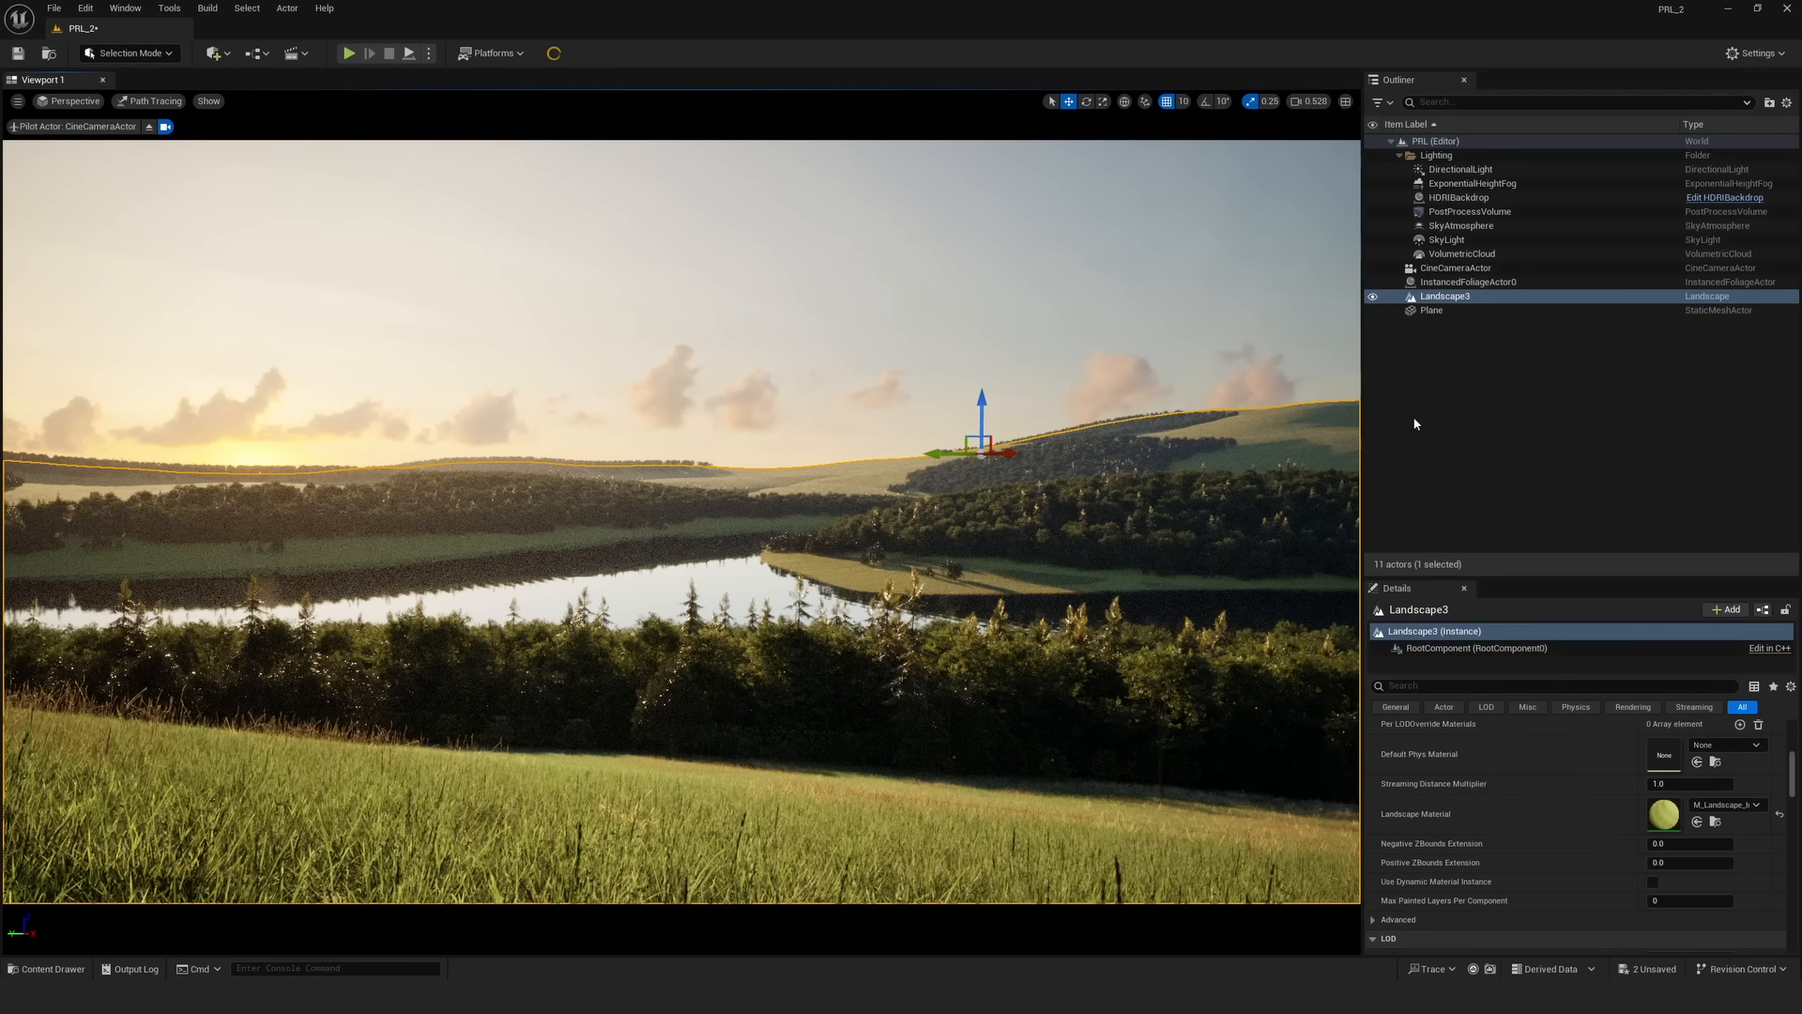
- Turn off the Static Mesh asset filter and browse to the Content/Landscape folder
key(ctrl+space)
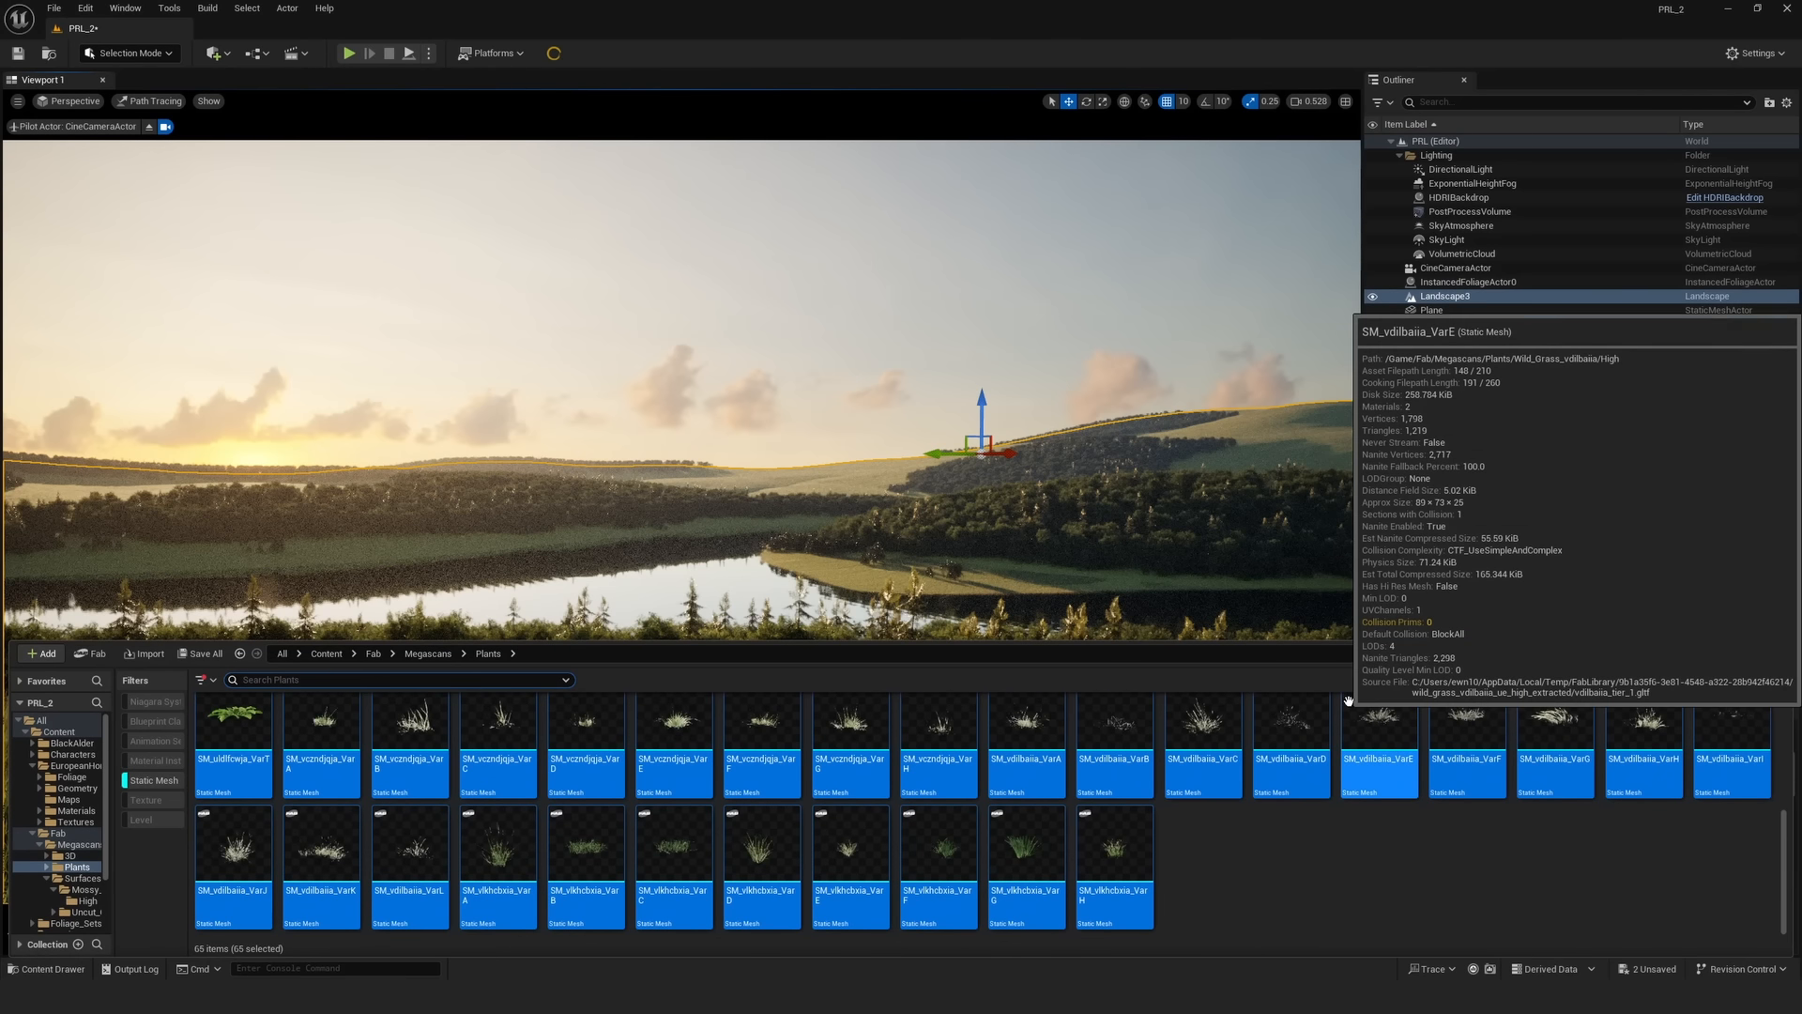
click(1237, 895)
click(171, 785)
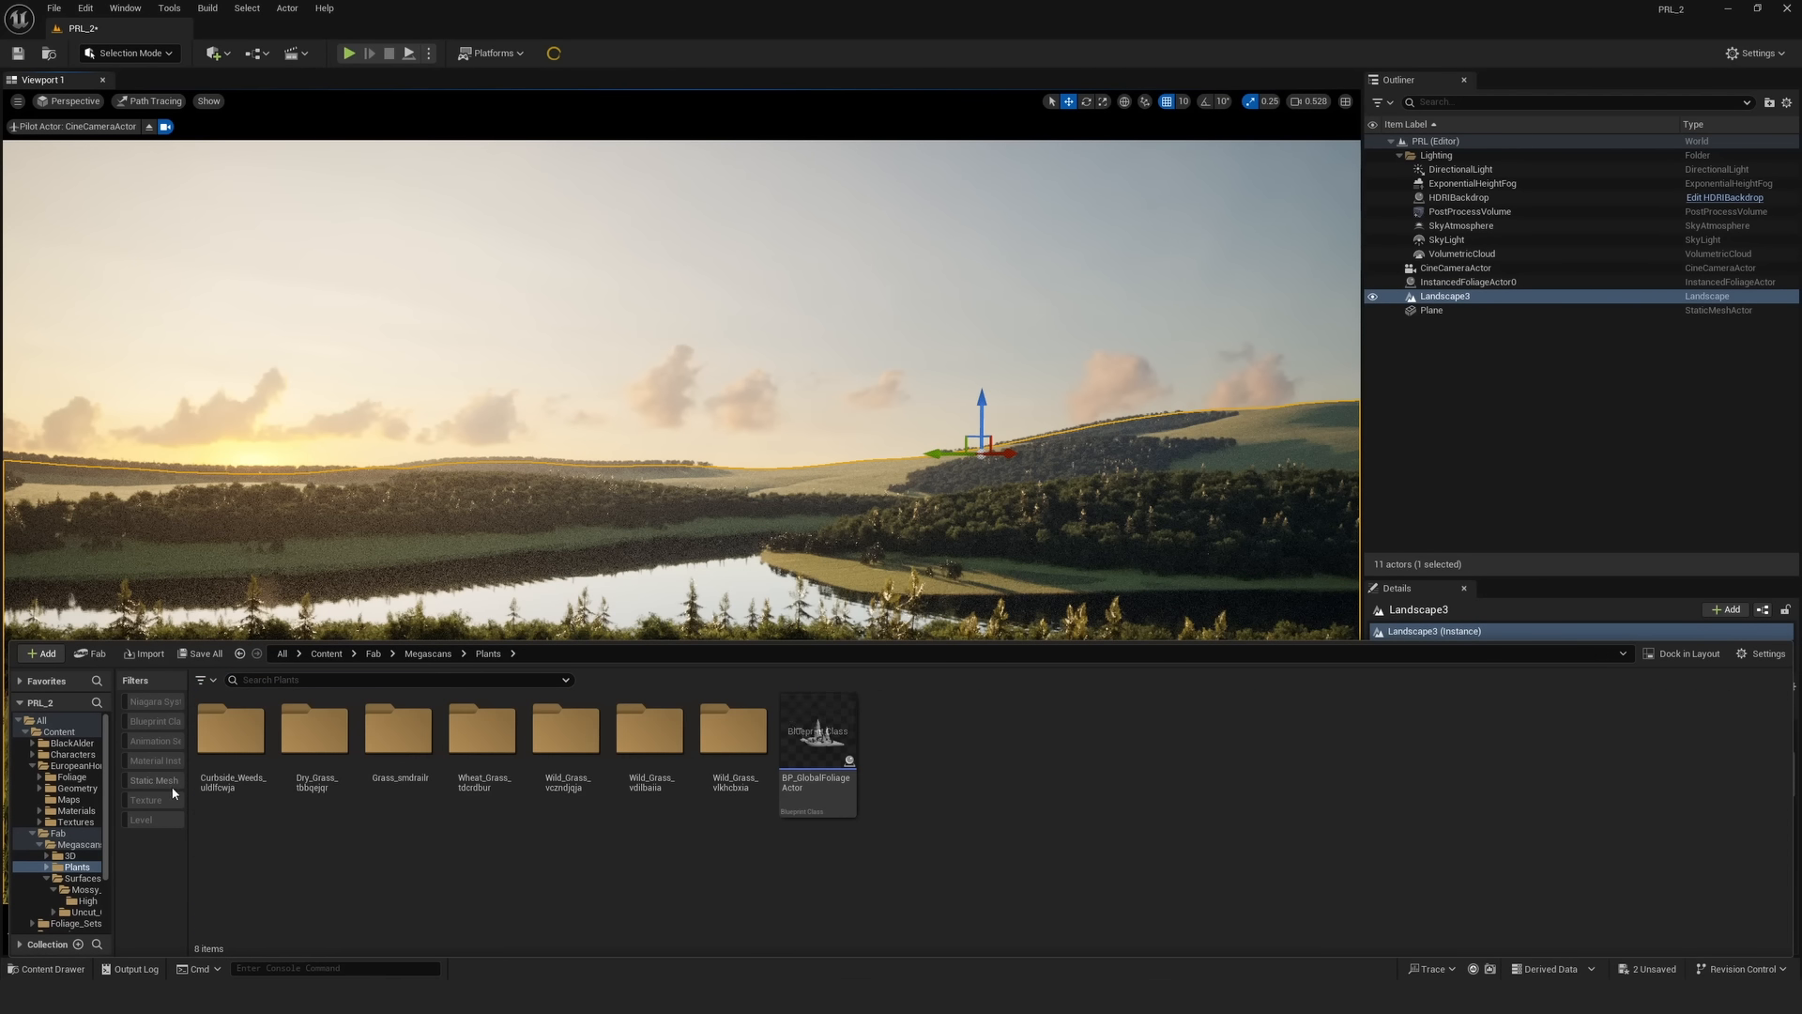
click(58, 731)
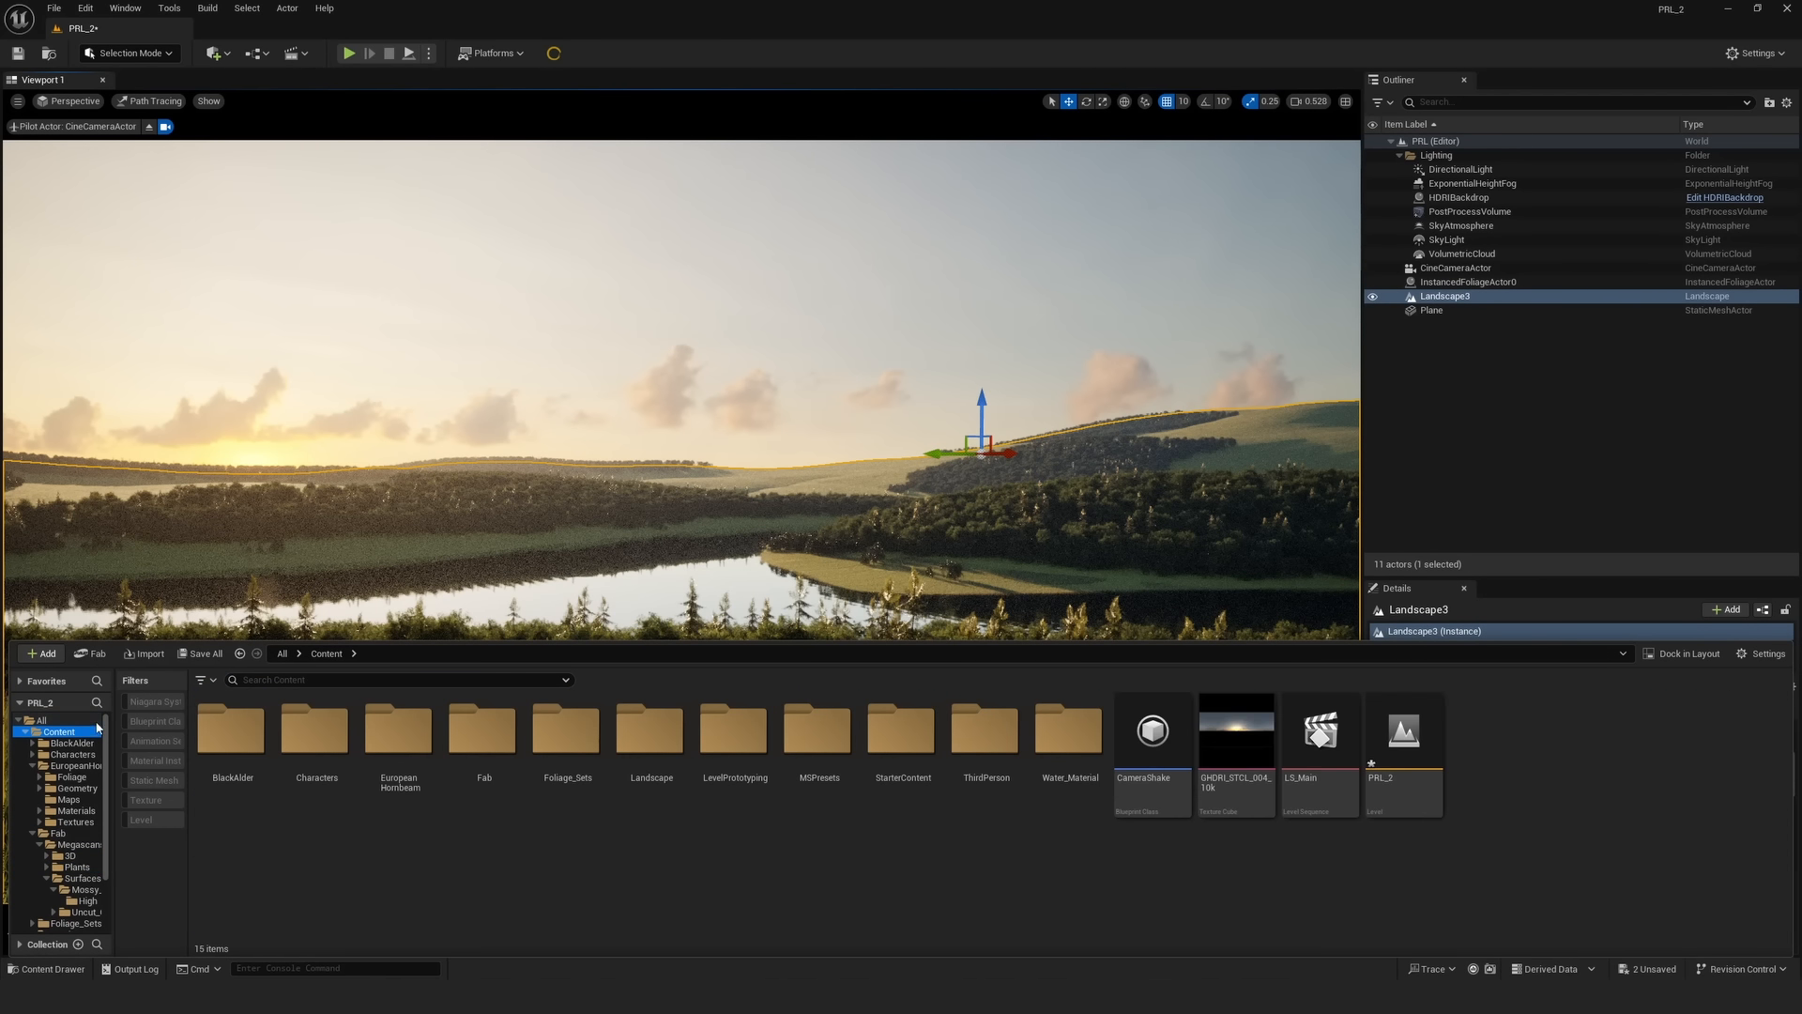
click(33, 765)
click(32, 776)
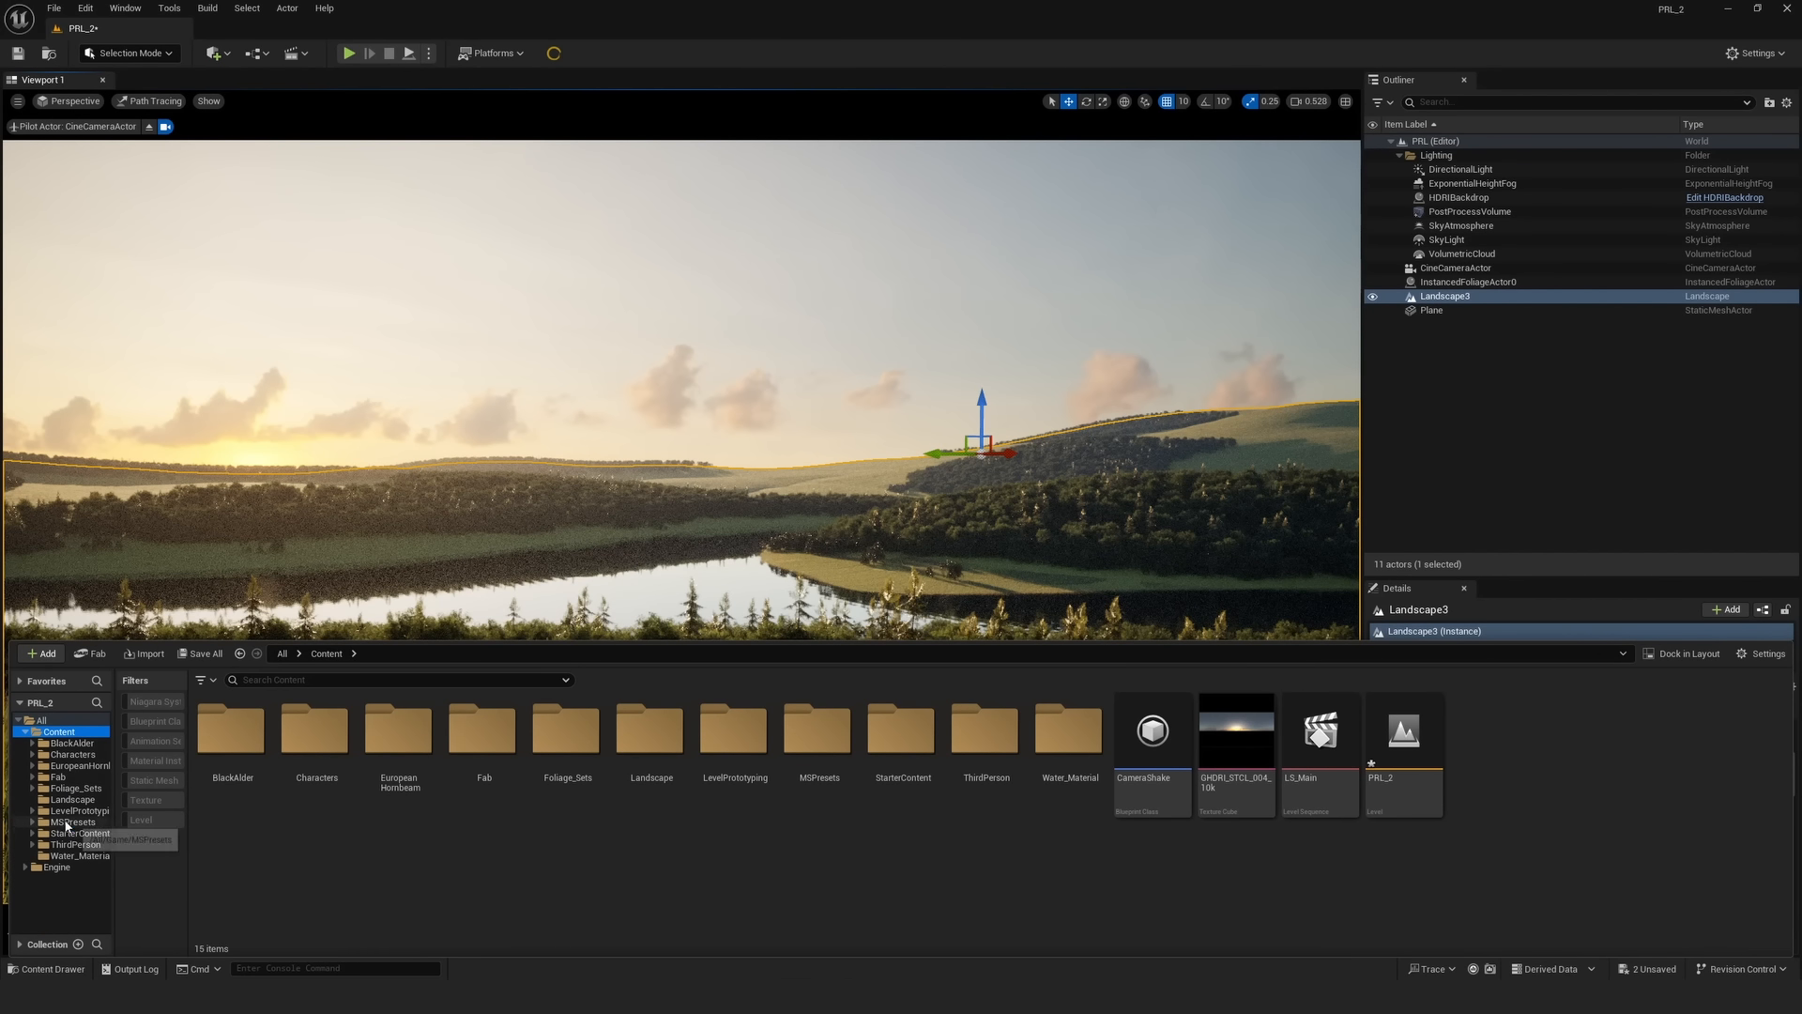
click(70, 800)
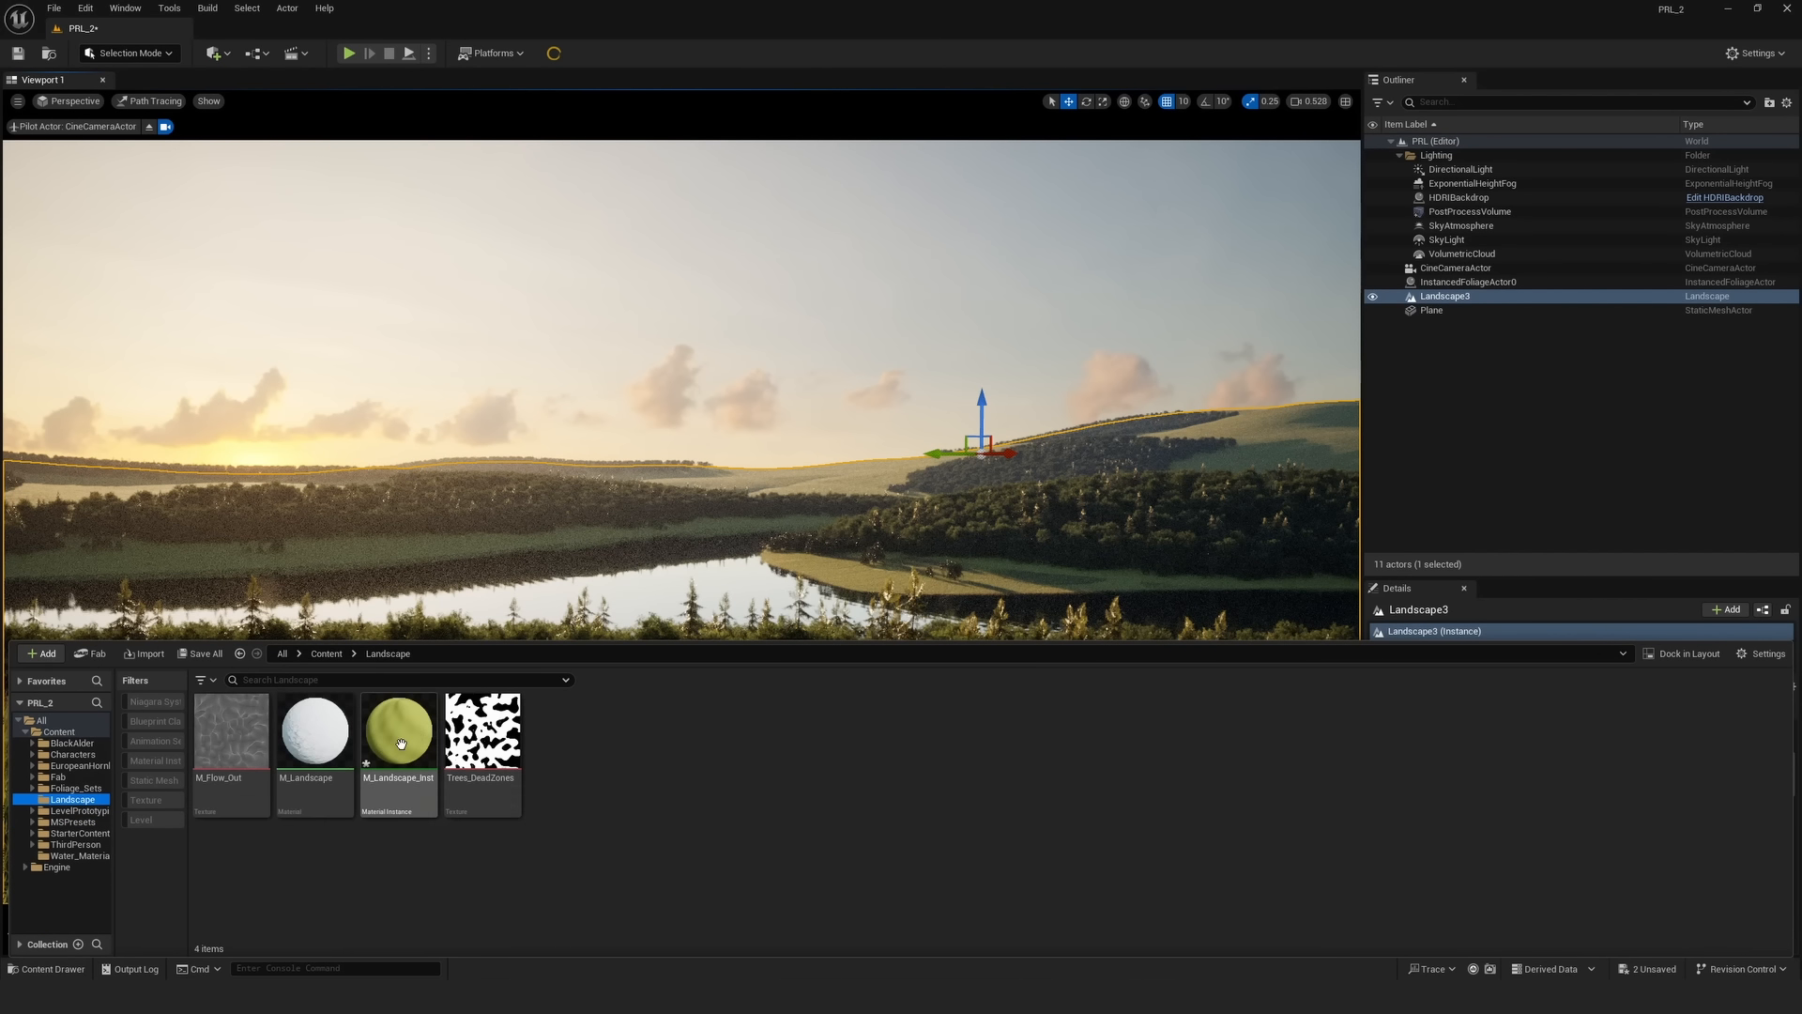
- Create a material instance from M_Landscape and name it M_Landscape_Shadow_INST
right_click(401, 743)
click(825, 816)
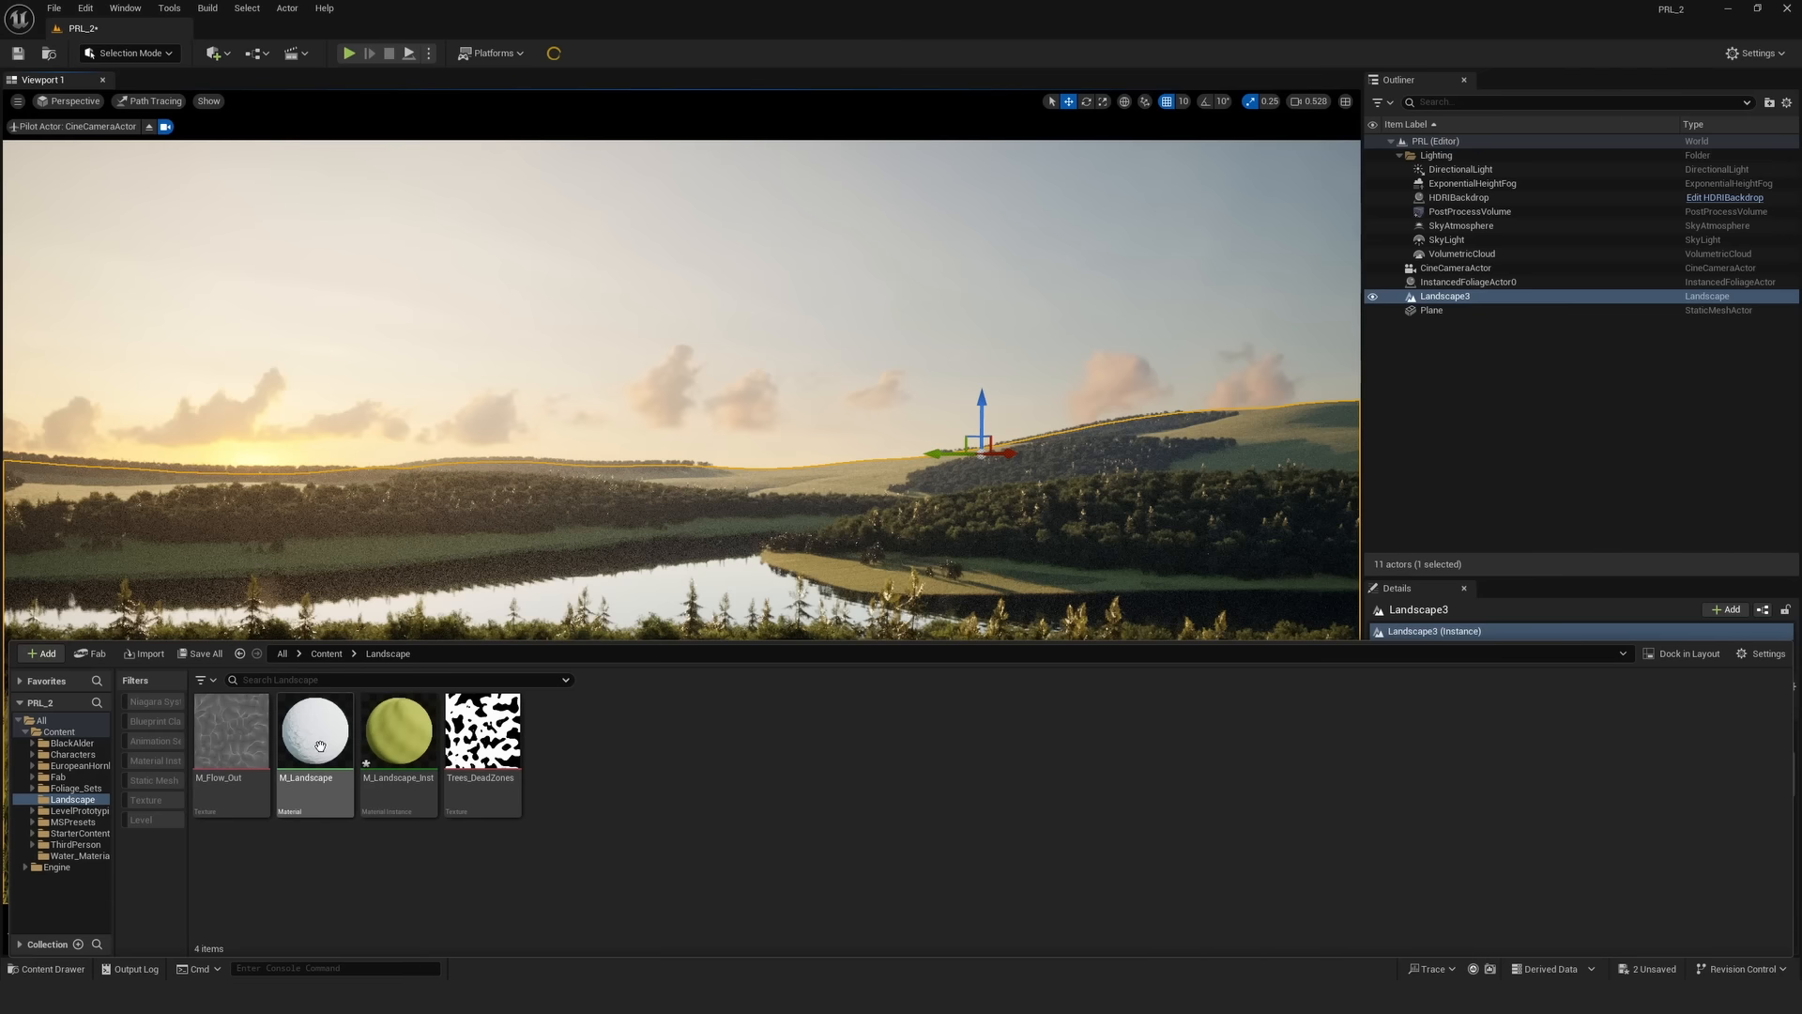
right_click(315, 734)
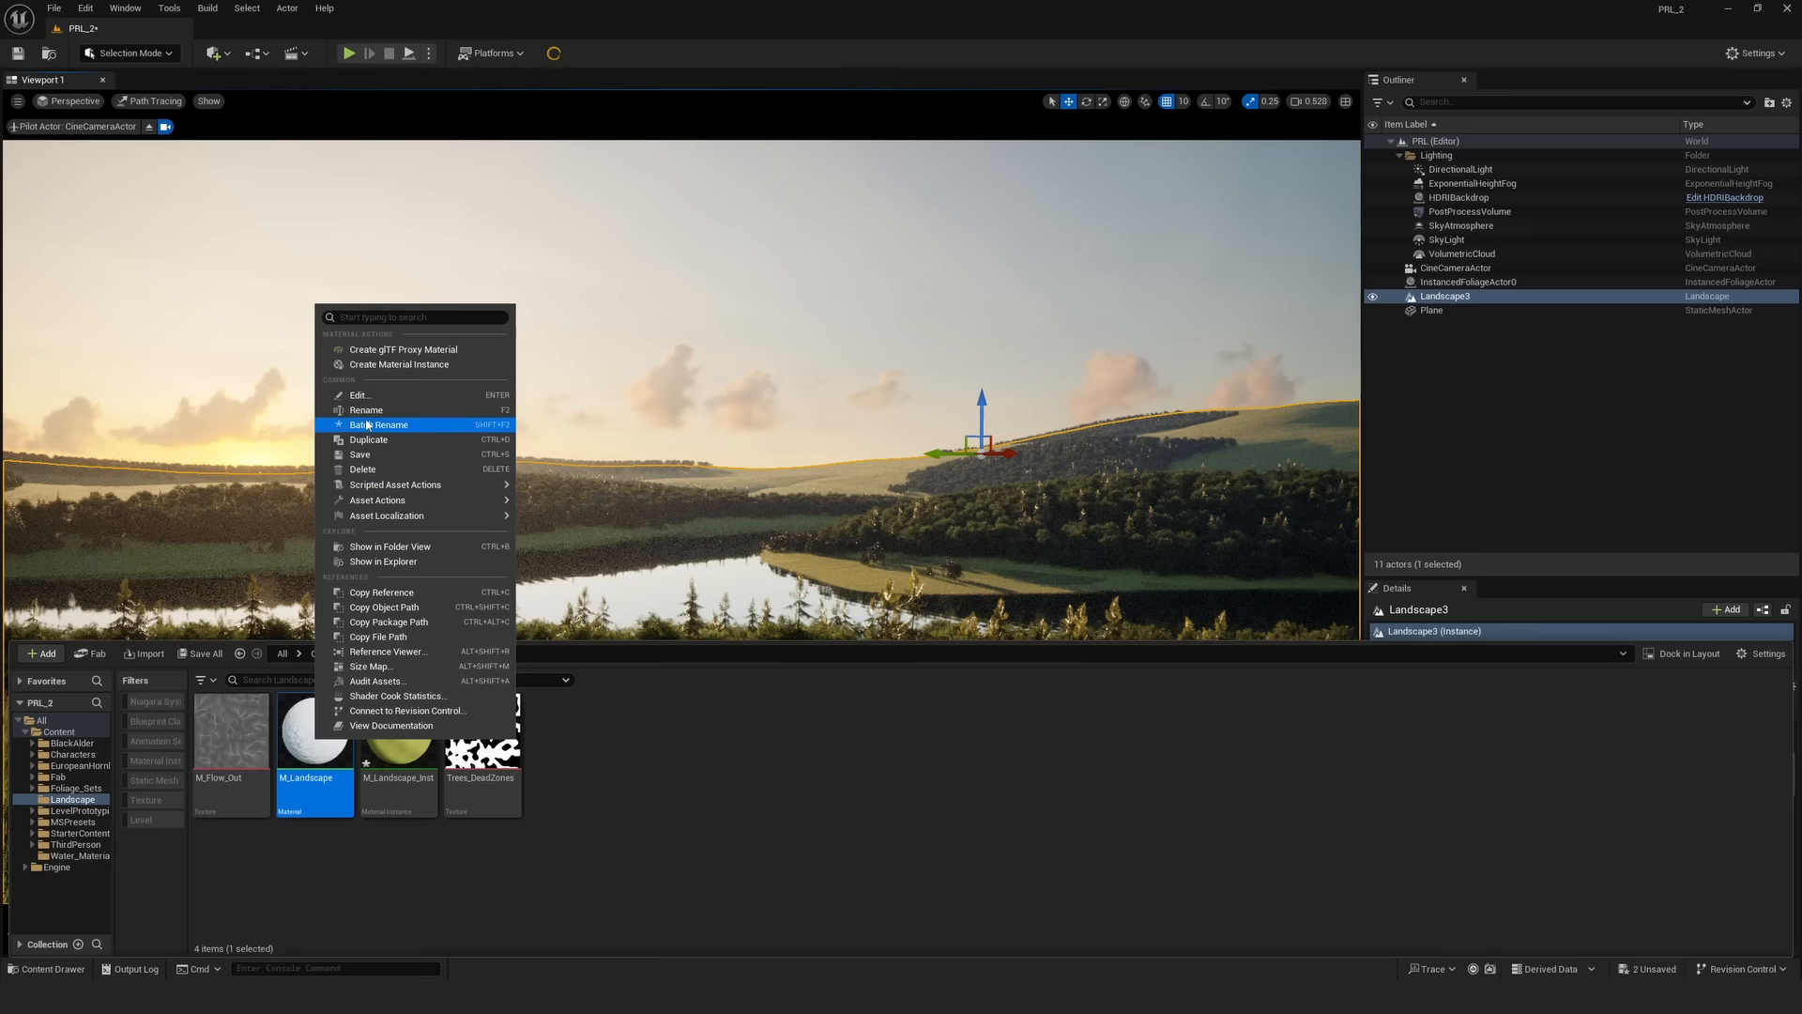
click(383, 364)
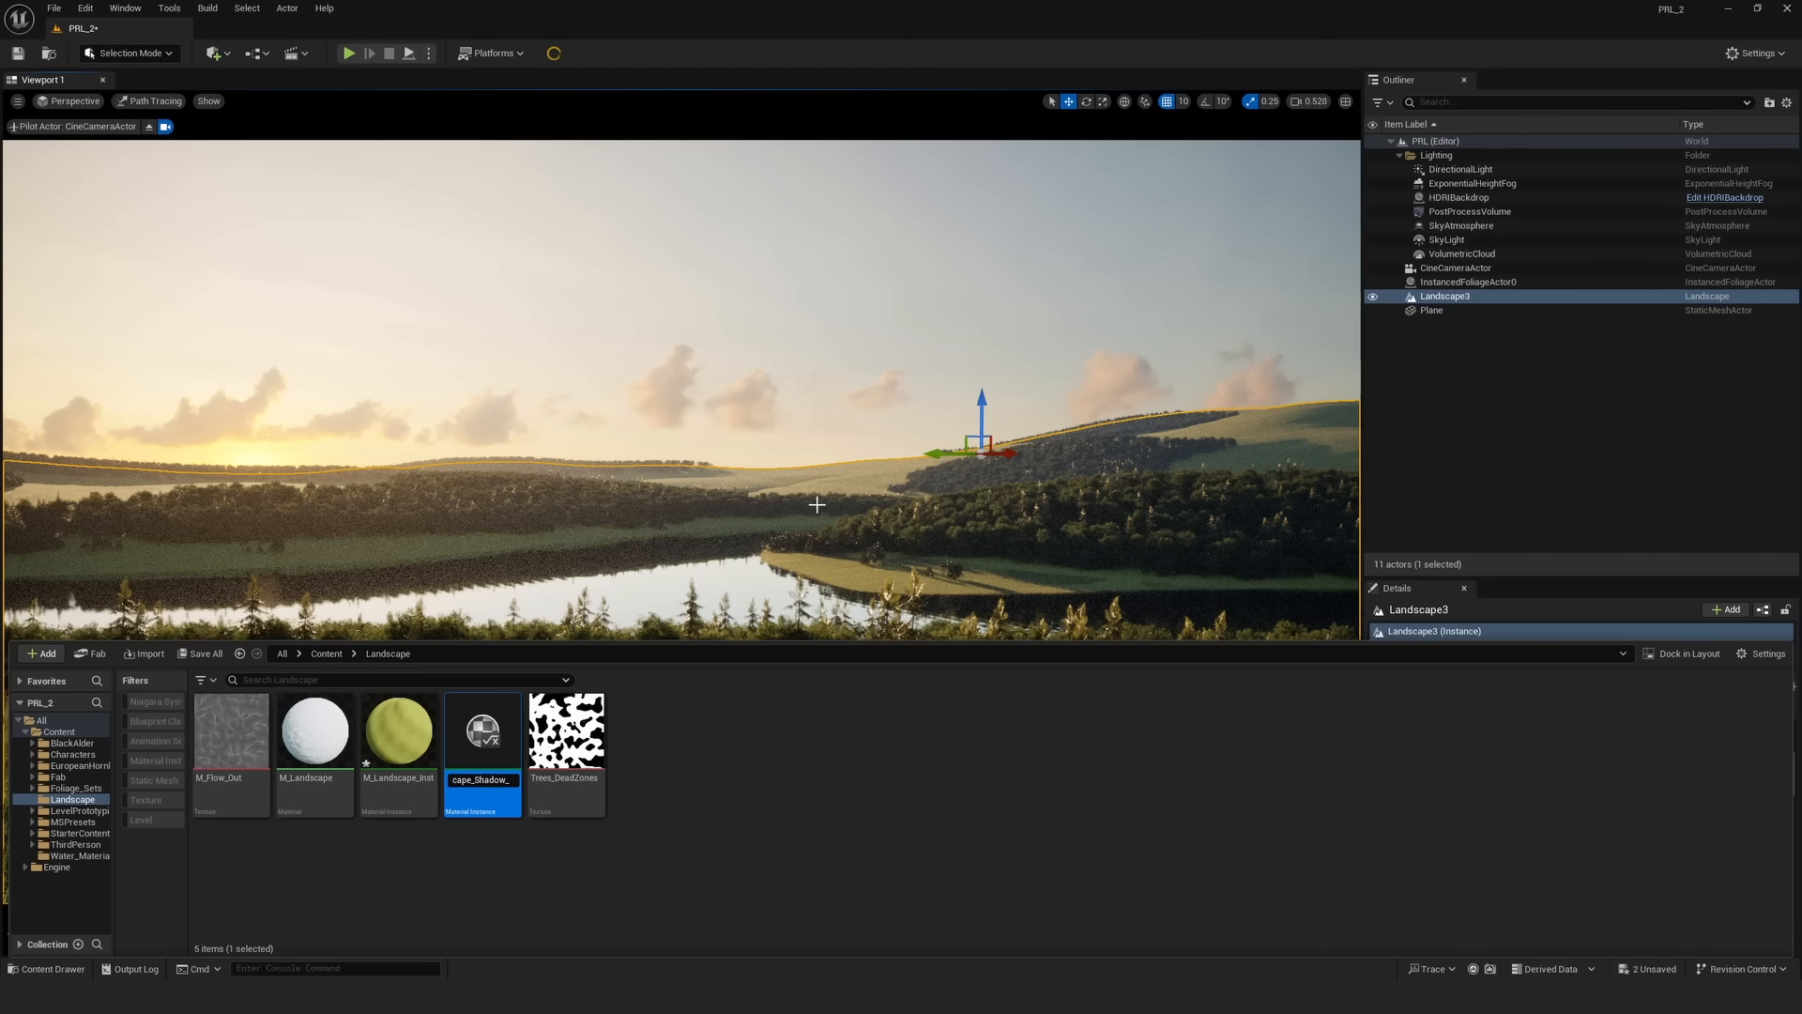
key(Return)
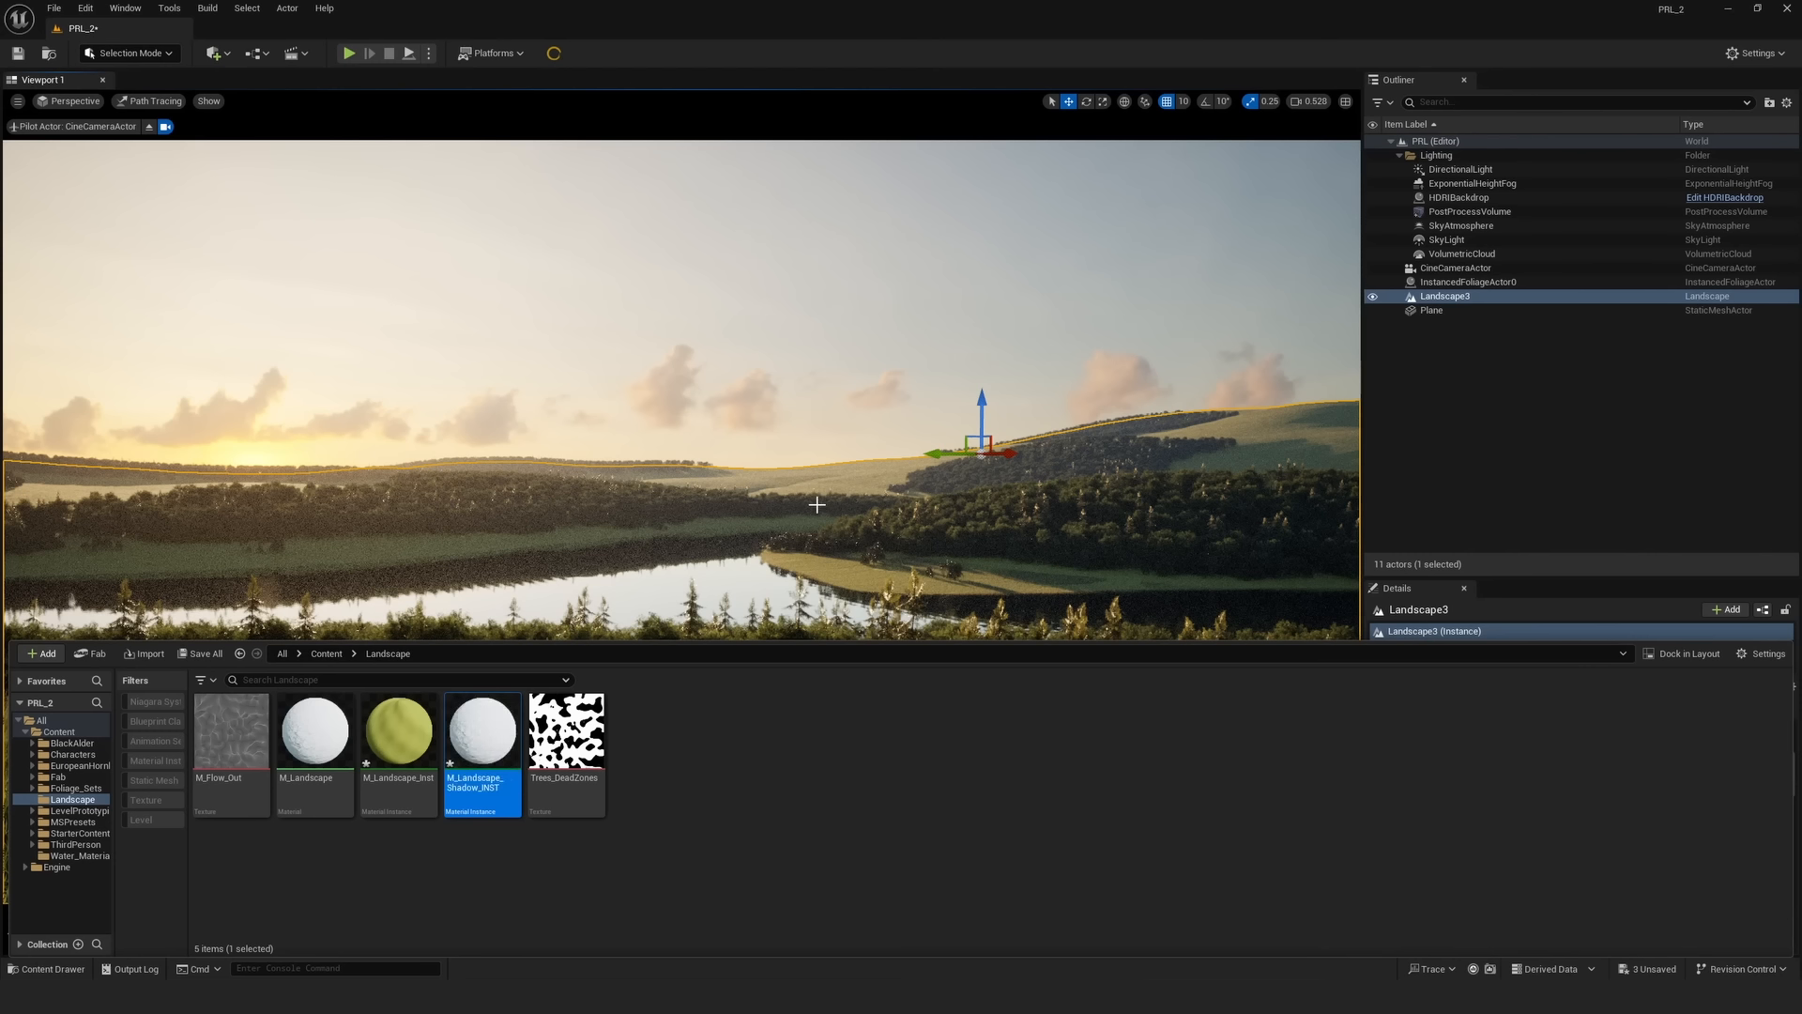
- Enter Landscape Mode with component selection, show the viewport in Unlit mode, and stop piloting the camera
click(155, 54)
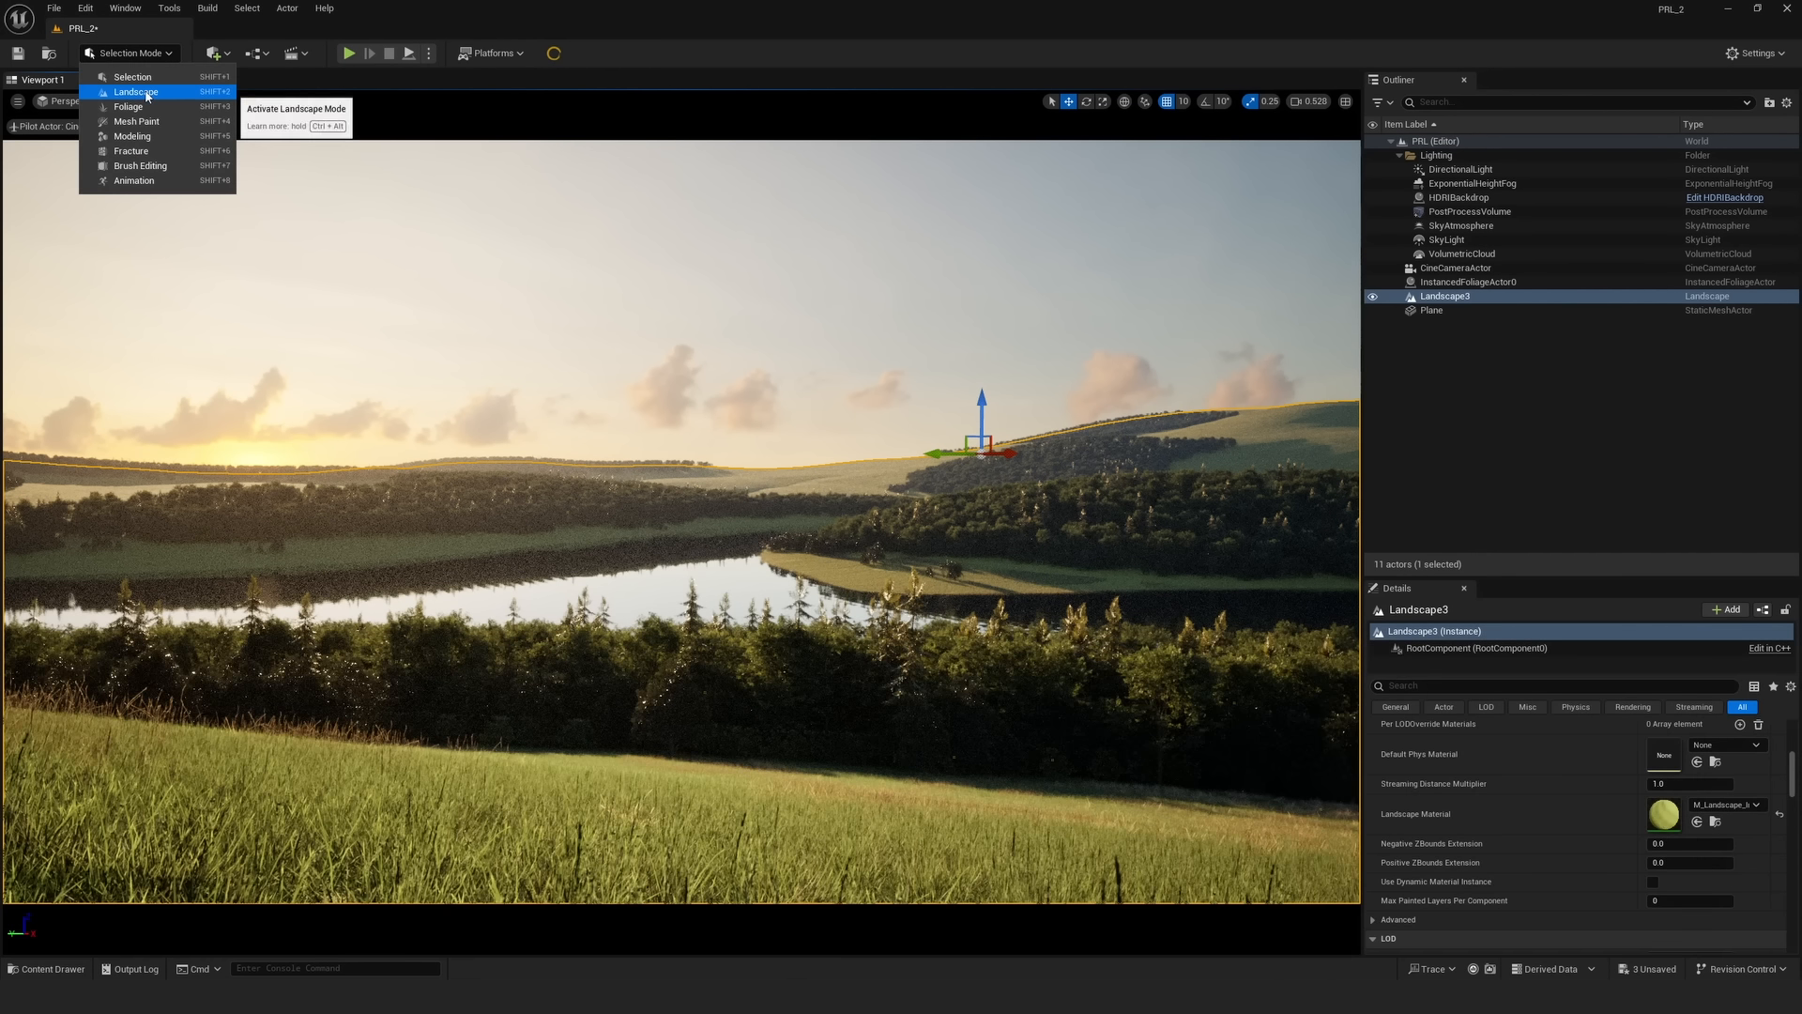
click(163, 93)
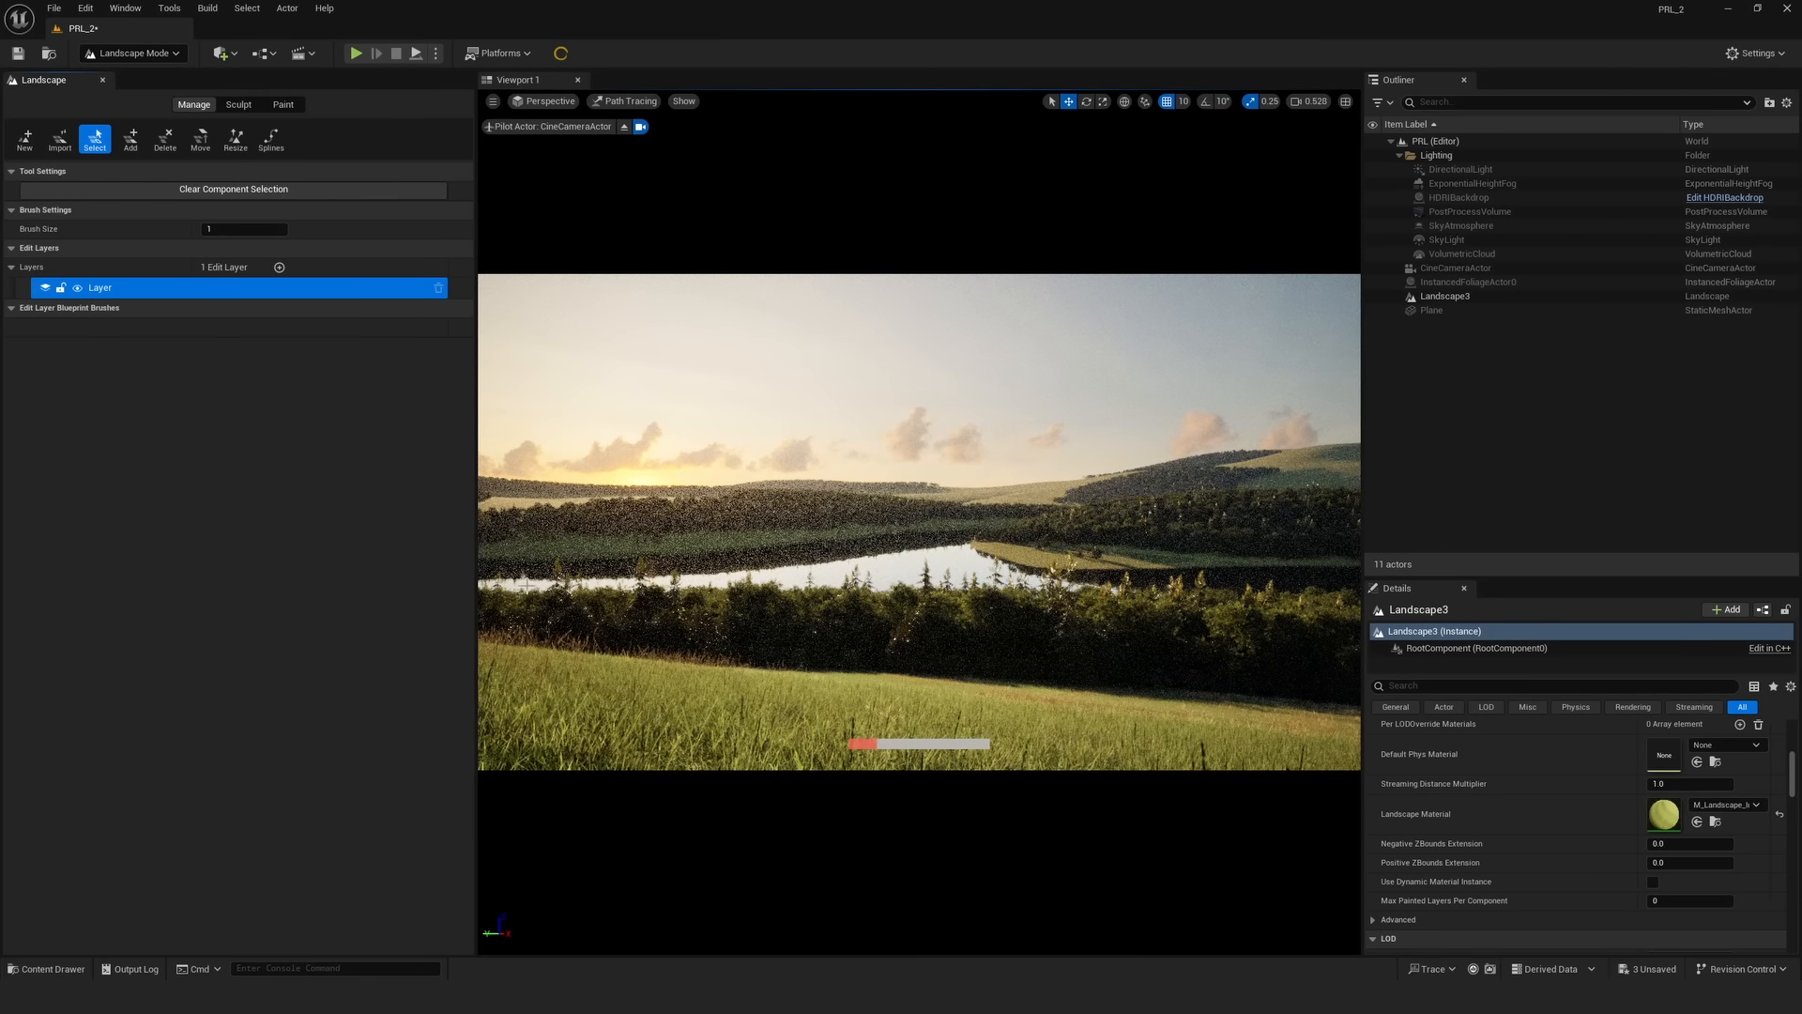
click(534, 552)
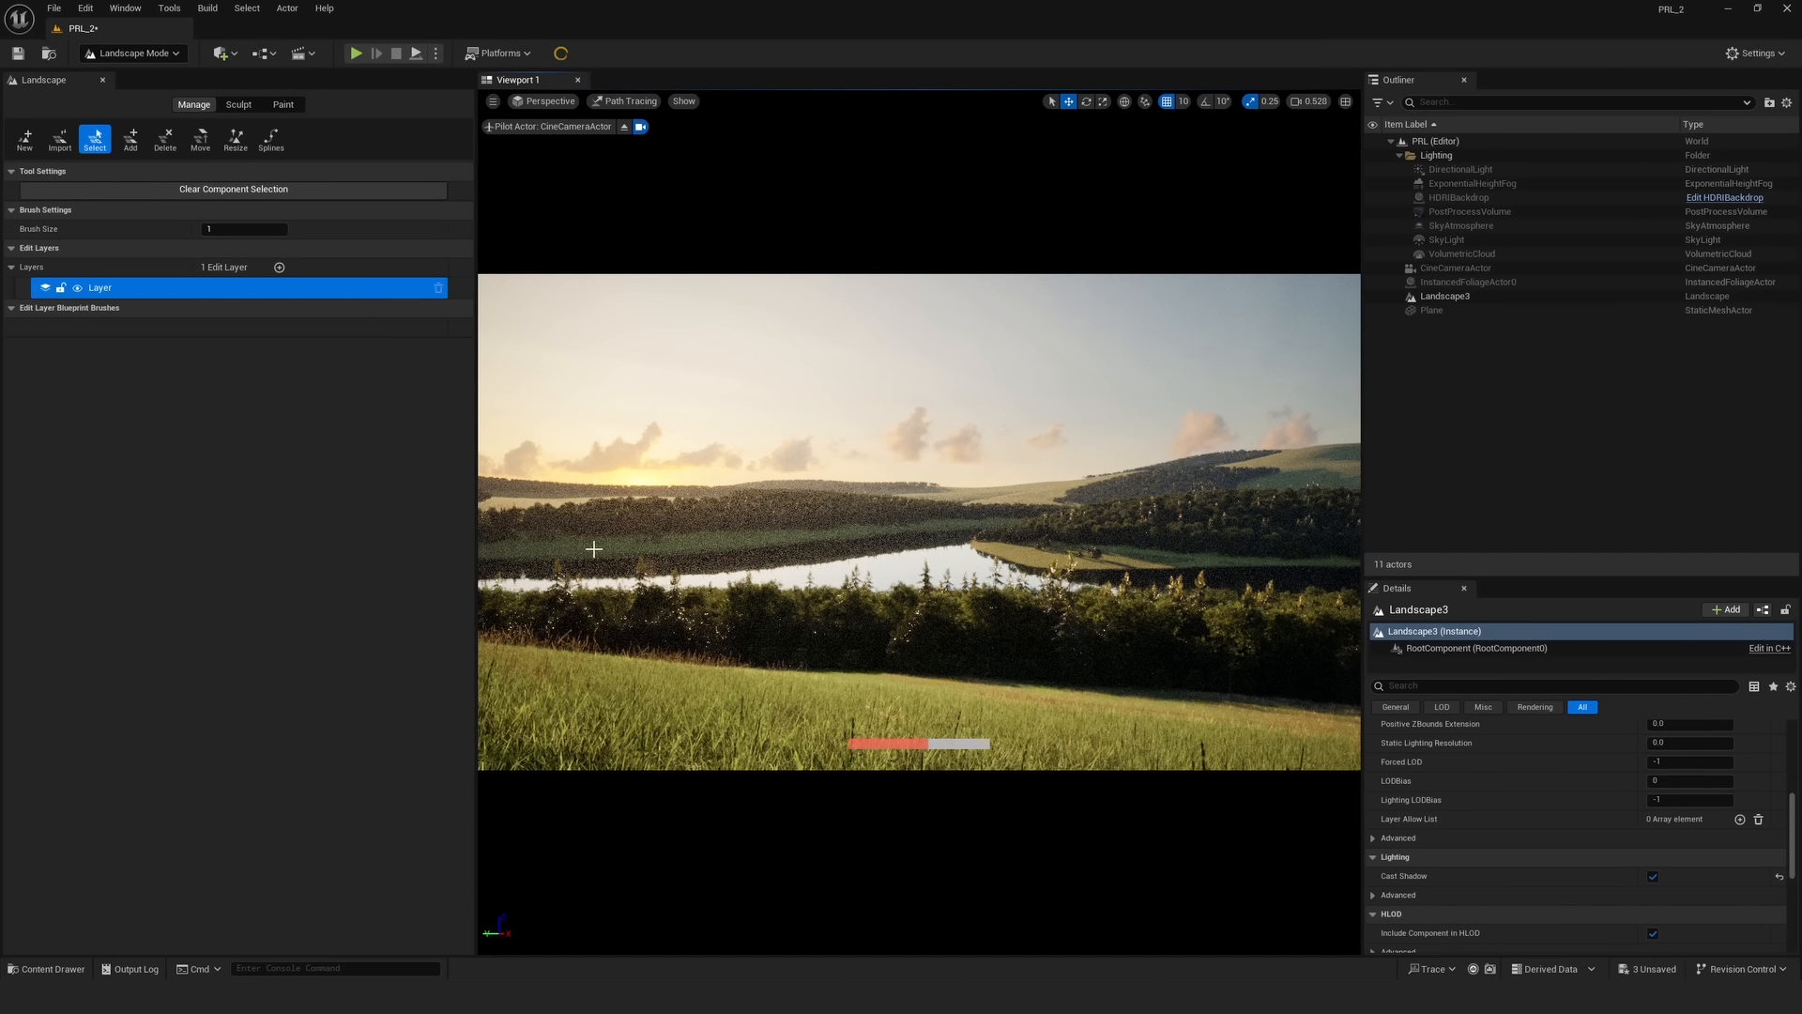
click(626, 100)
click(610, 172)
click(624, 128)
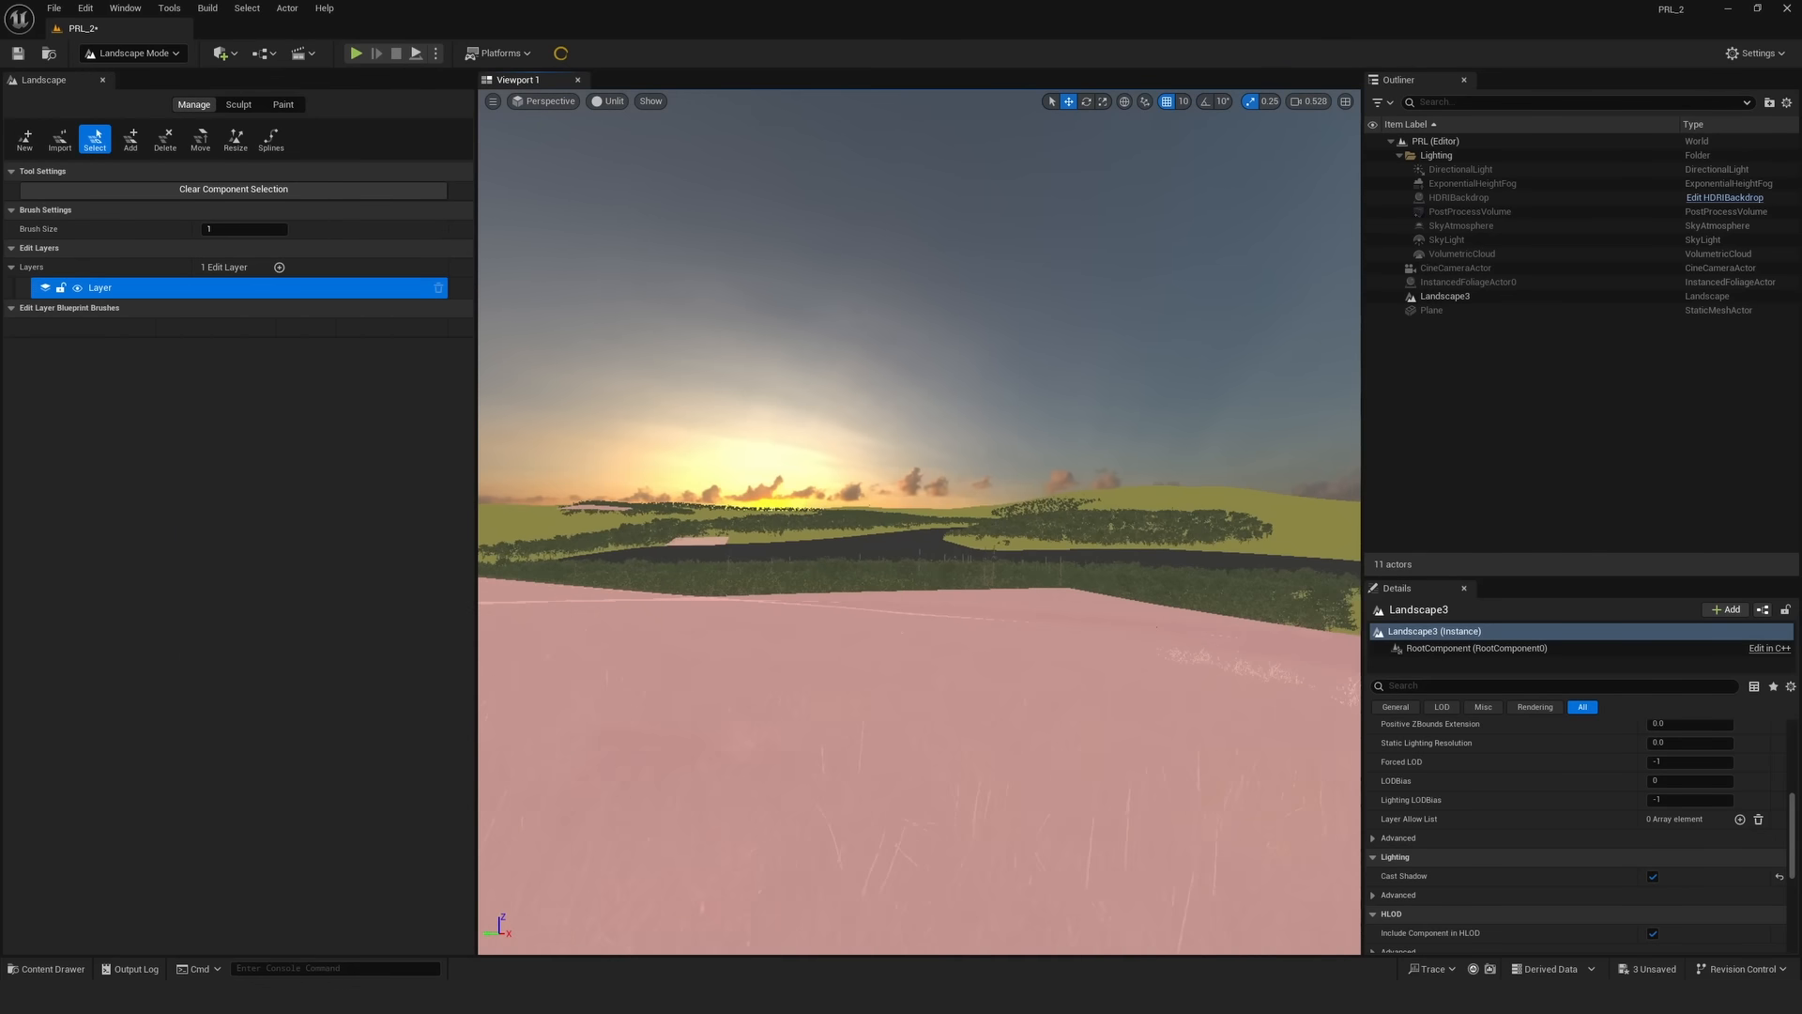
- Select the landscape components along the wooded lake shore and across the facing peninsula
key(w)
scroll(750, 479, up, 1)
right_drag(751, 479, 751, 629)
mouse_move(751, 483)
mouse_down()
mouse_move(868, 470)
mouse_move(1089, 346)
mouse_move(864, 427)
mouse_up()
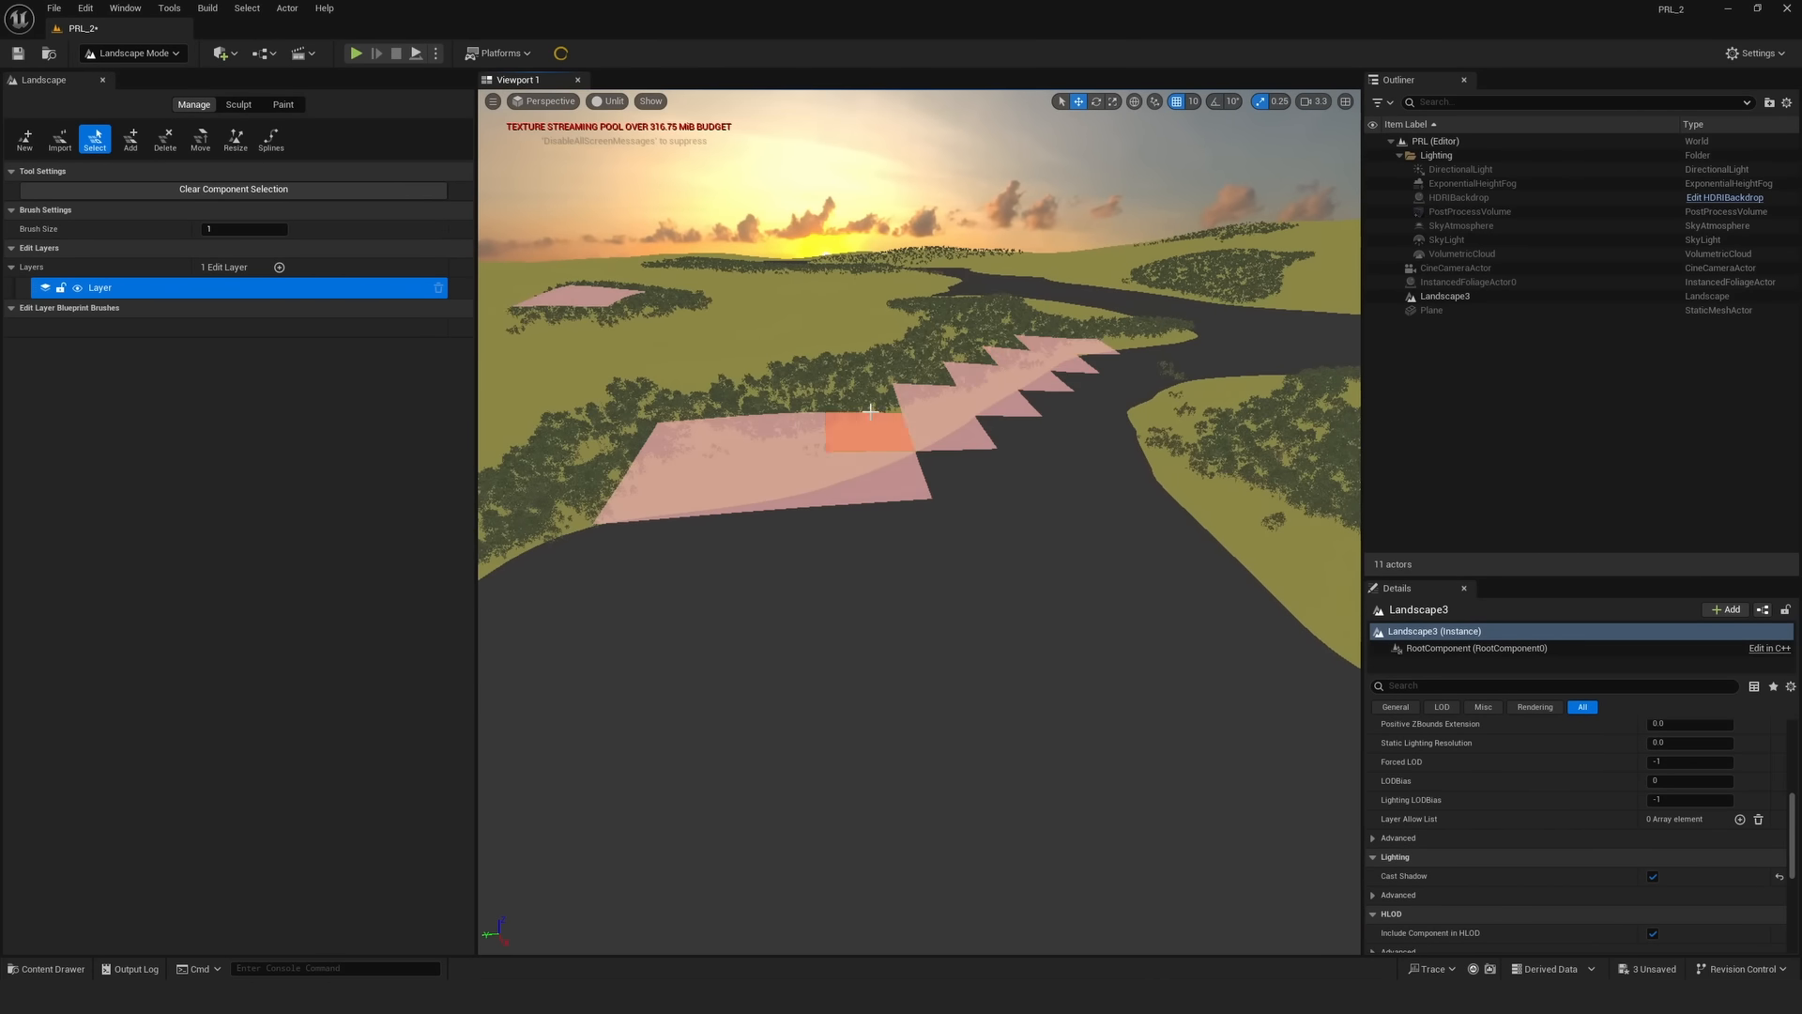
right_drag(1051, 605, 1211, 587)
drag(946, 450, 1337, 497)
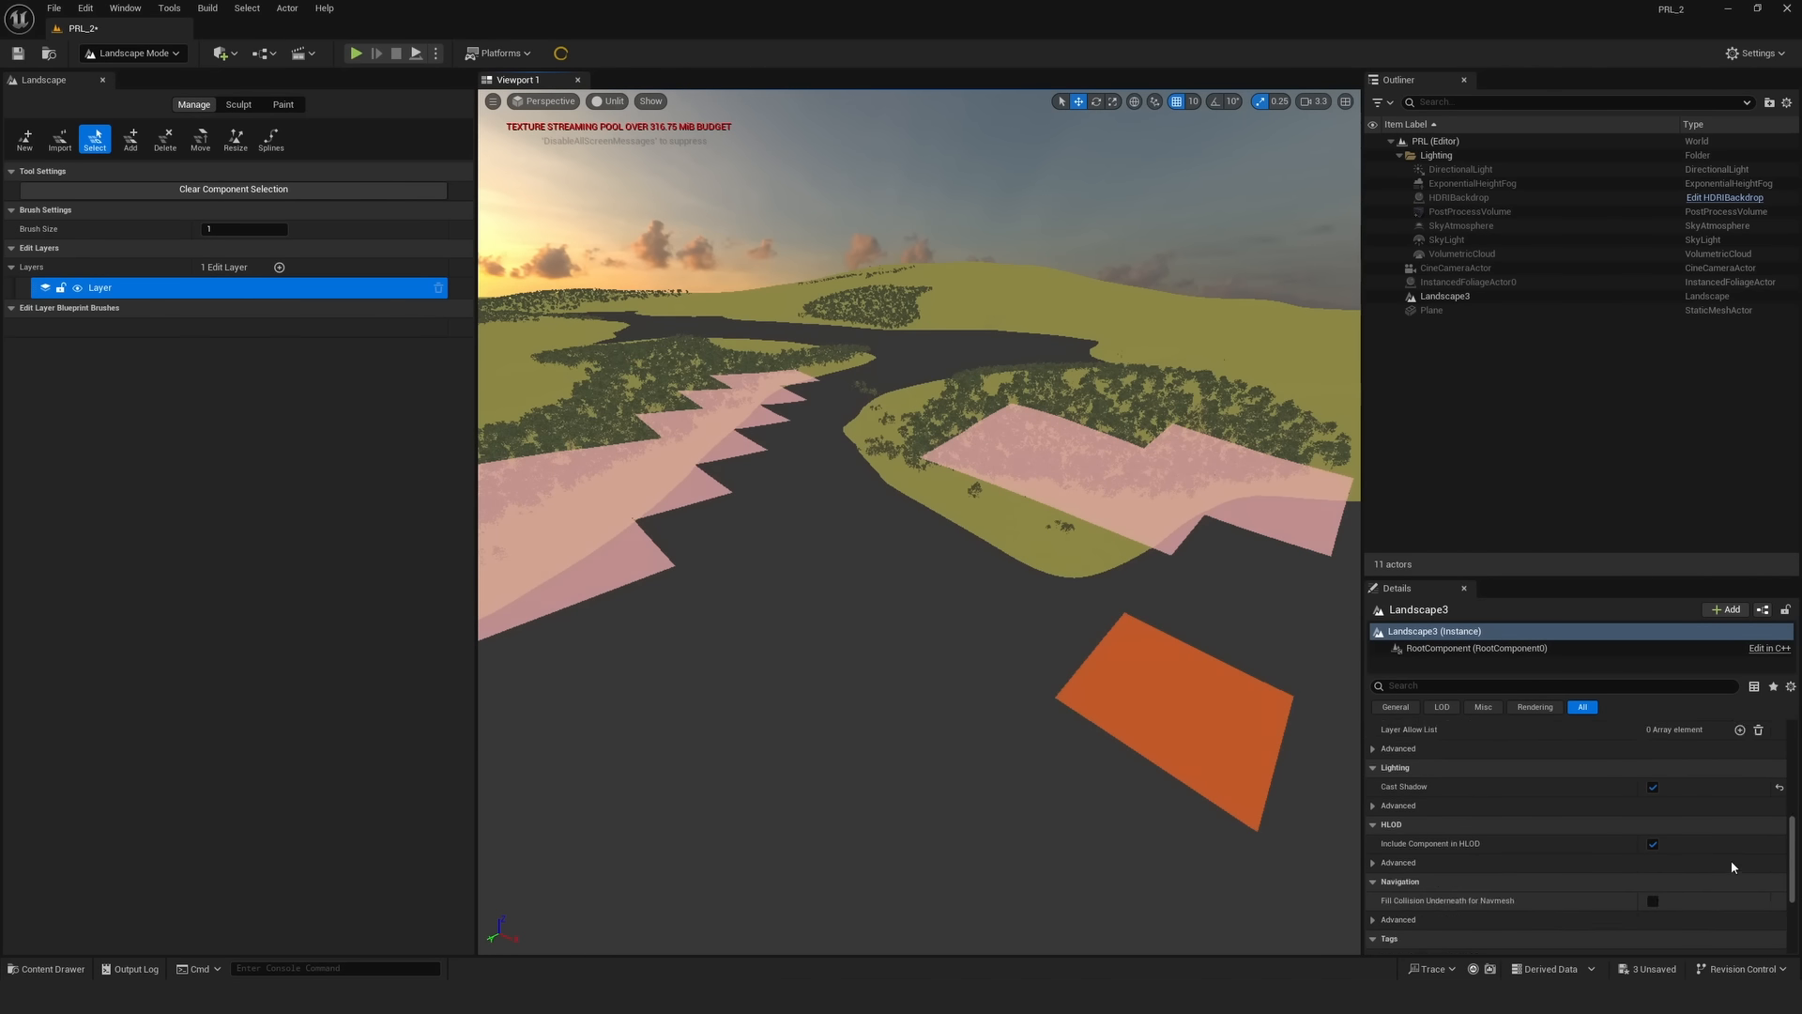
- Assign M_Landscape_Shadow_INST as the Override Material of the selected landscape components
scroll(1596, 844, down, 1)
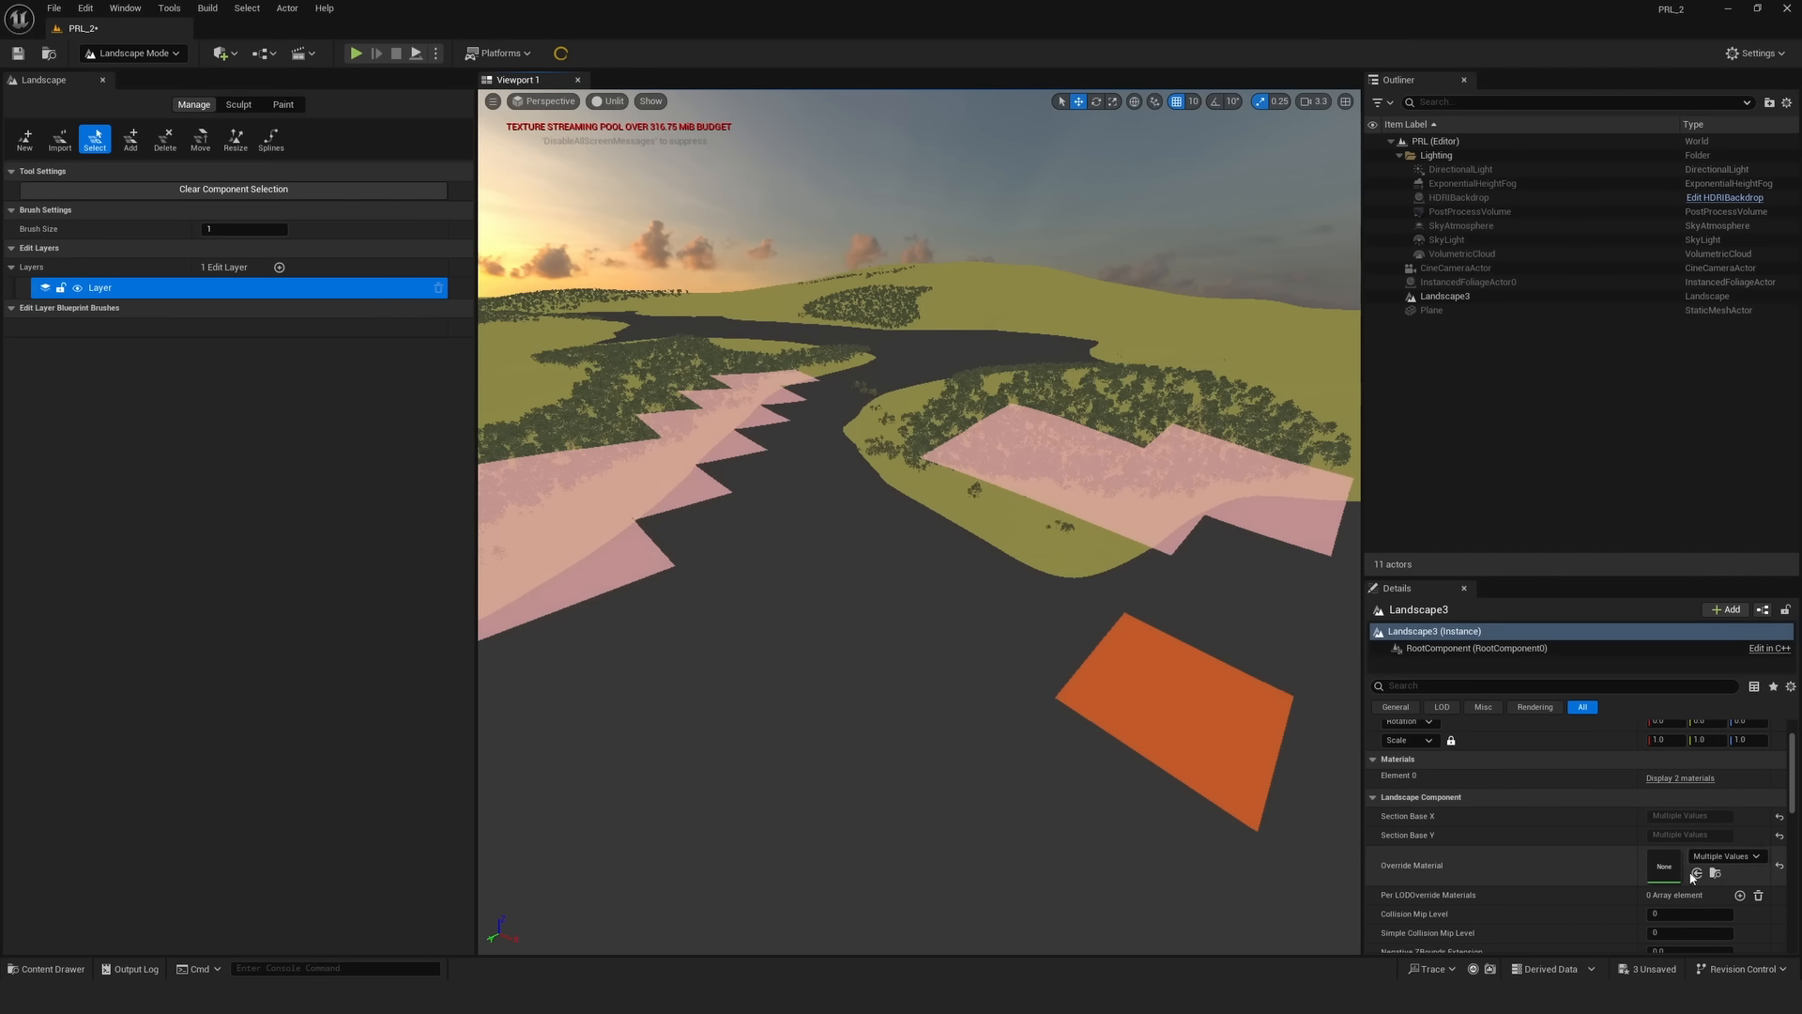
click(1747, 856)
text(M_lan)
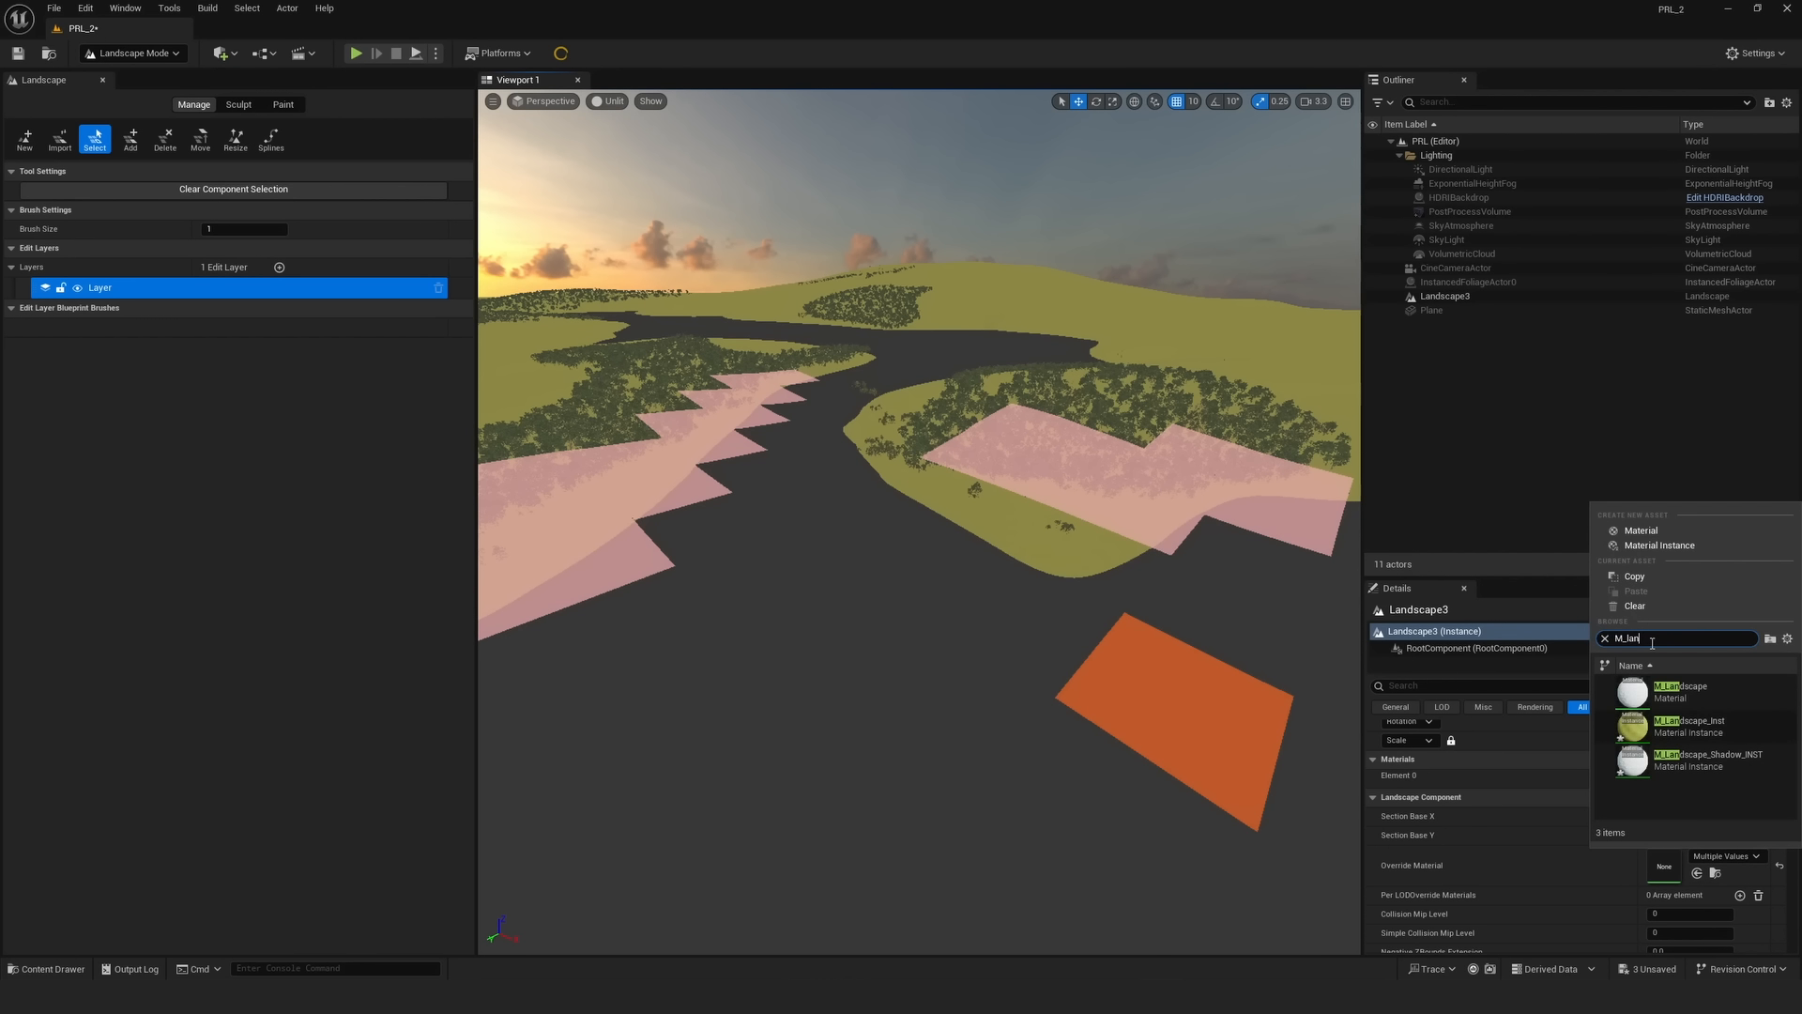
click(1715, 765)
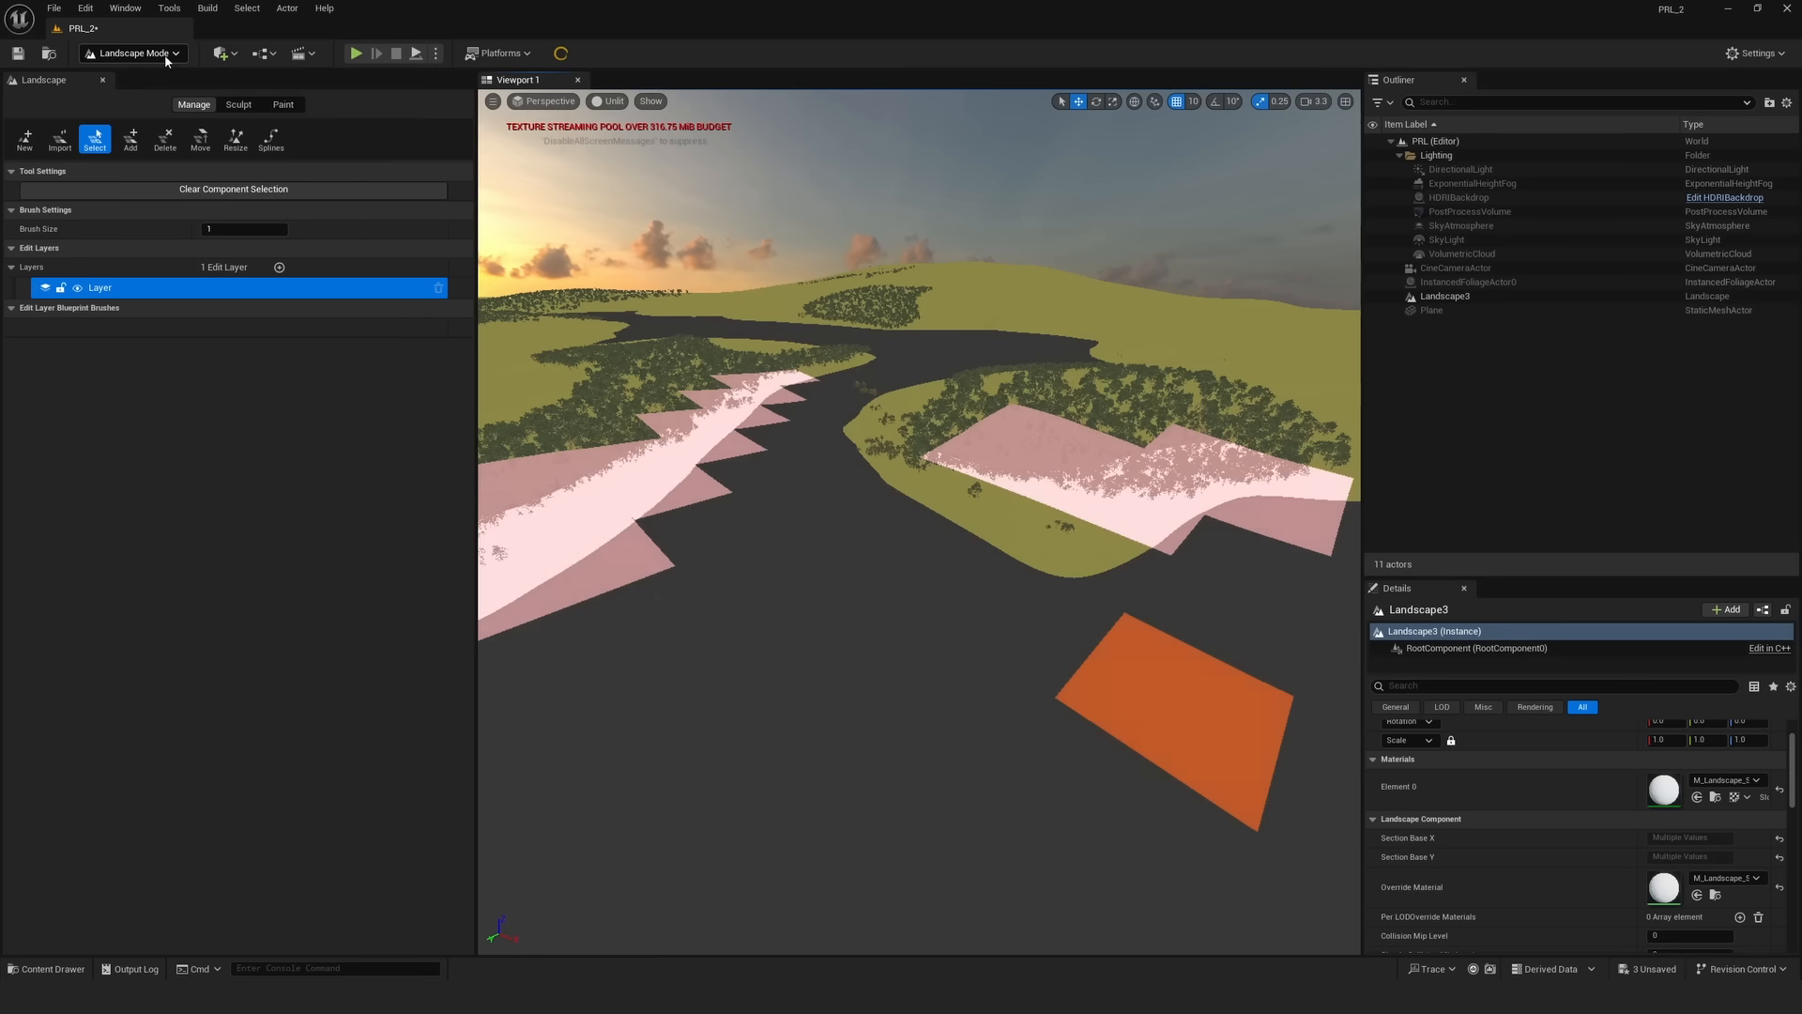
- Show the viewport in Path Tracing mode, return to Selection Mode, and pilot the CineCameraActor
click(609, 100)
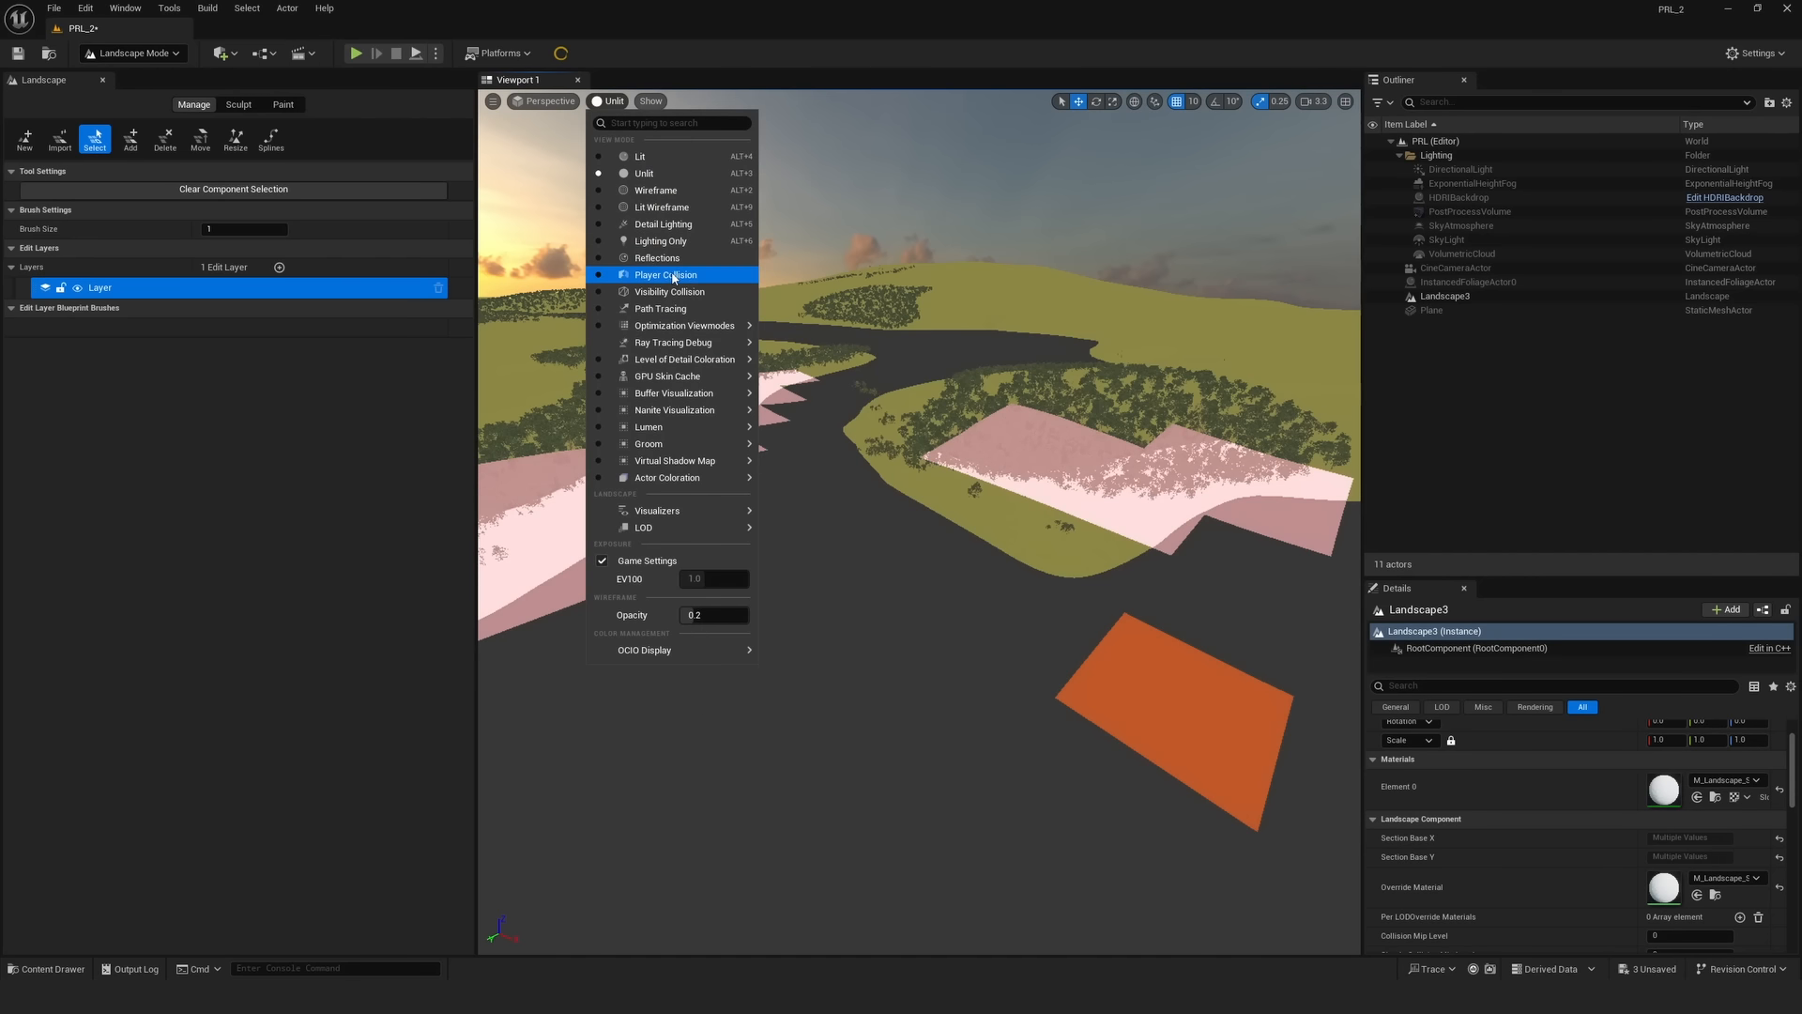
click(660, 309)
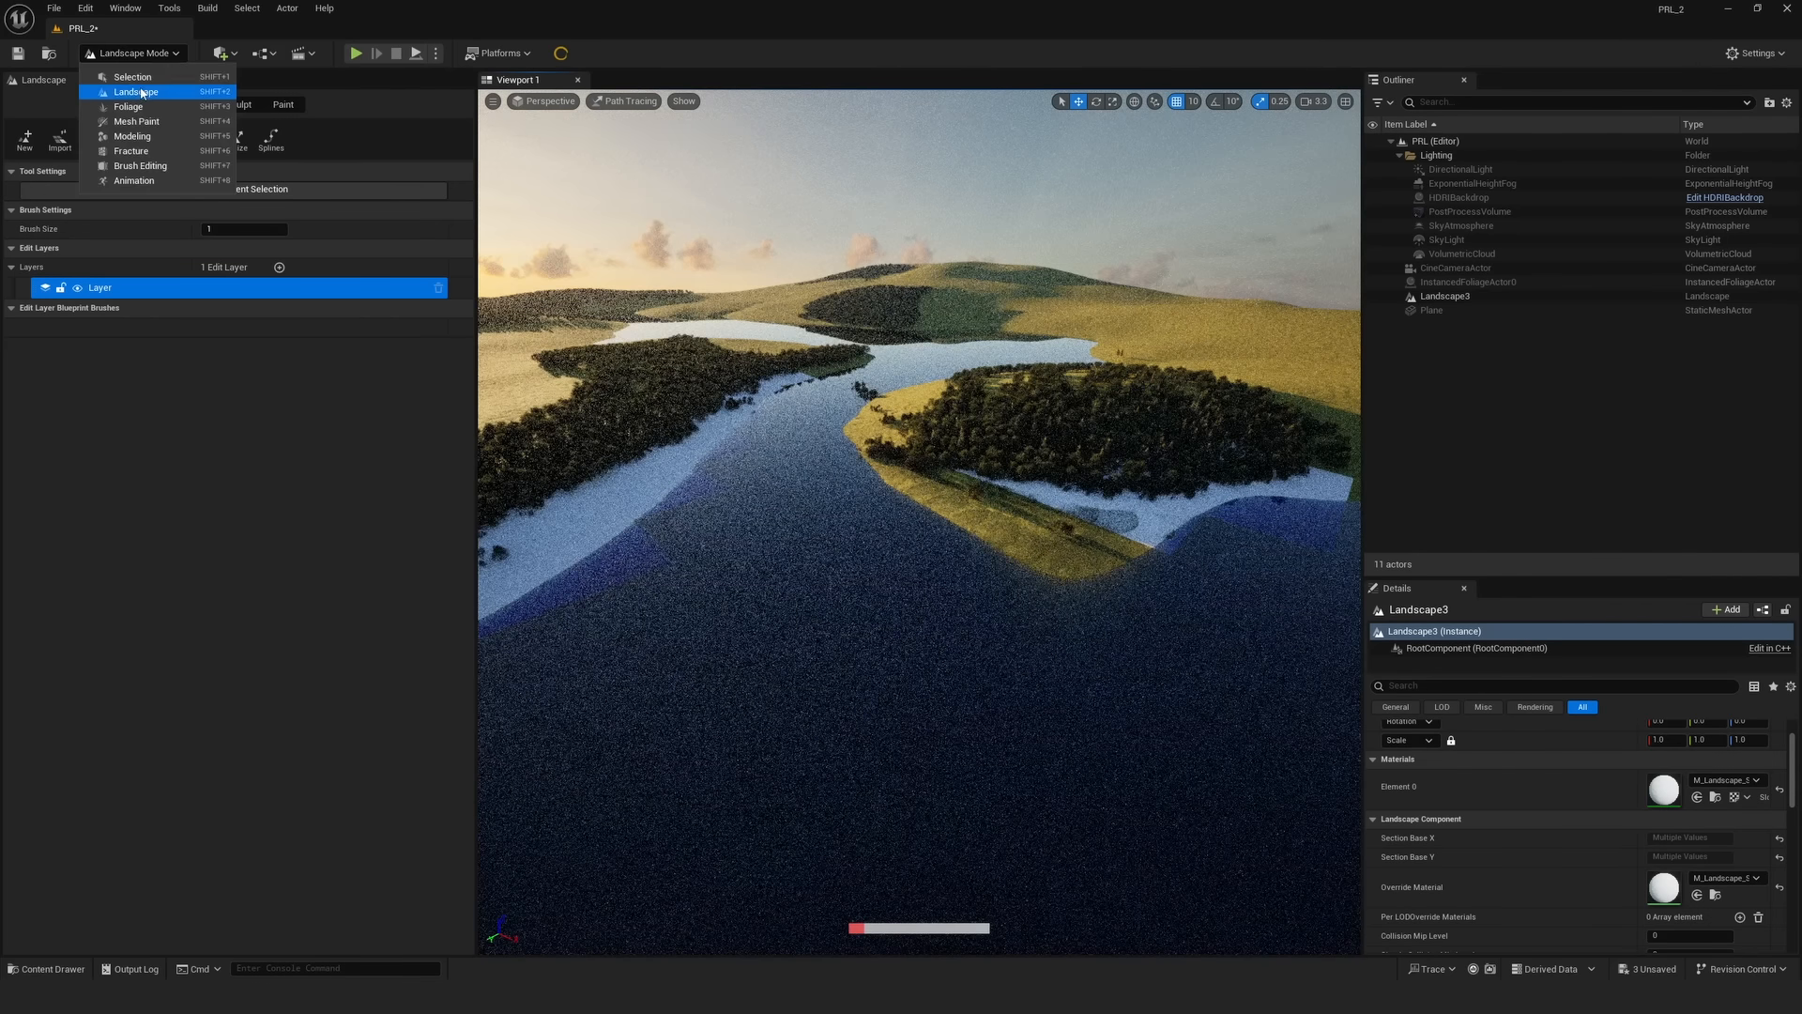
key(shift+1)
mouse_move(682, 522)
right_down()
mouse_move(470, 478)
mouse_move(582, 460)
mouse_move(582, 479)
mouse_move(592, 291)
right_up()
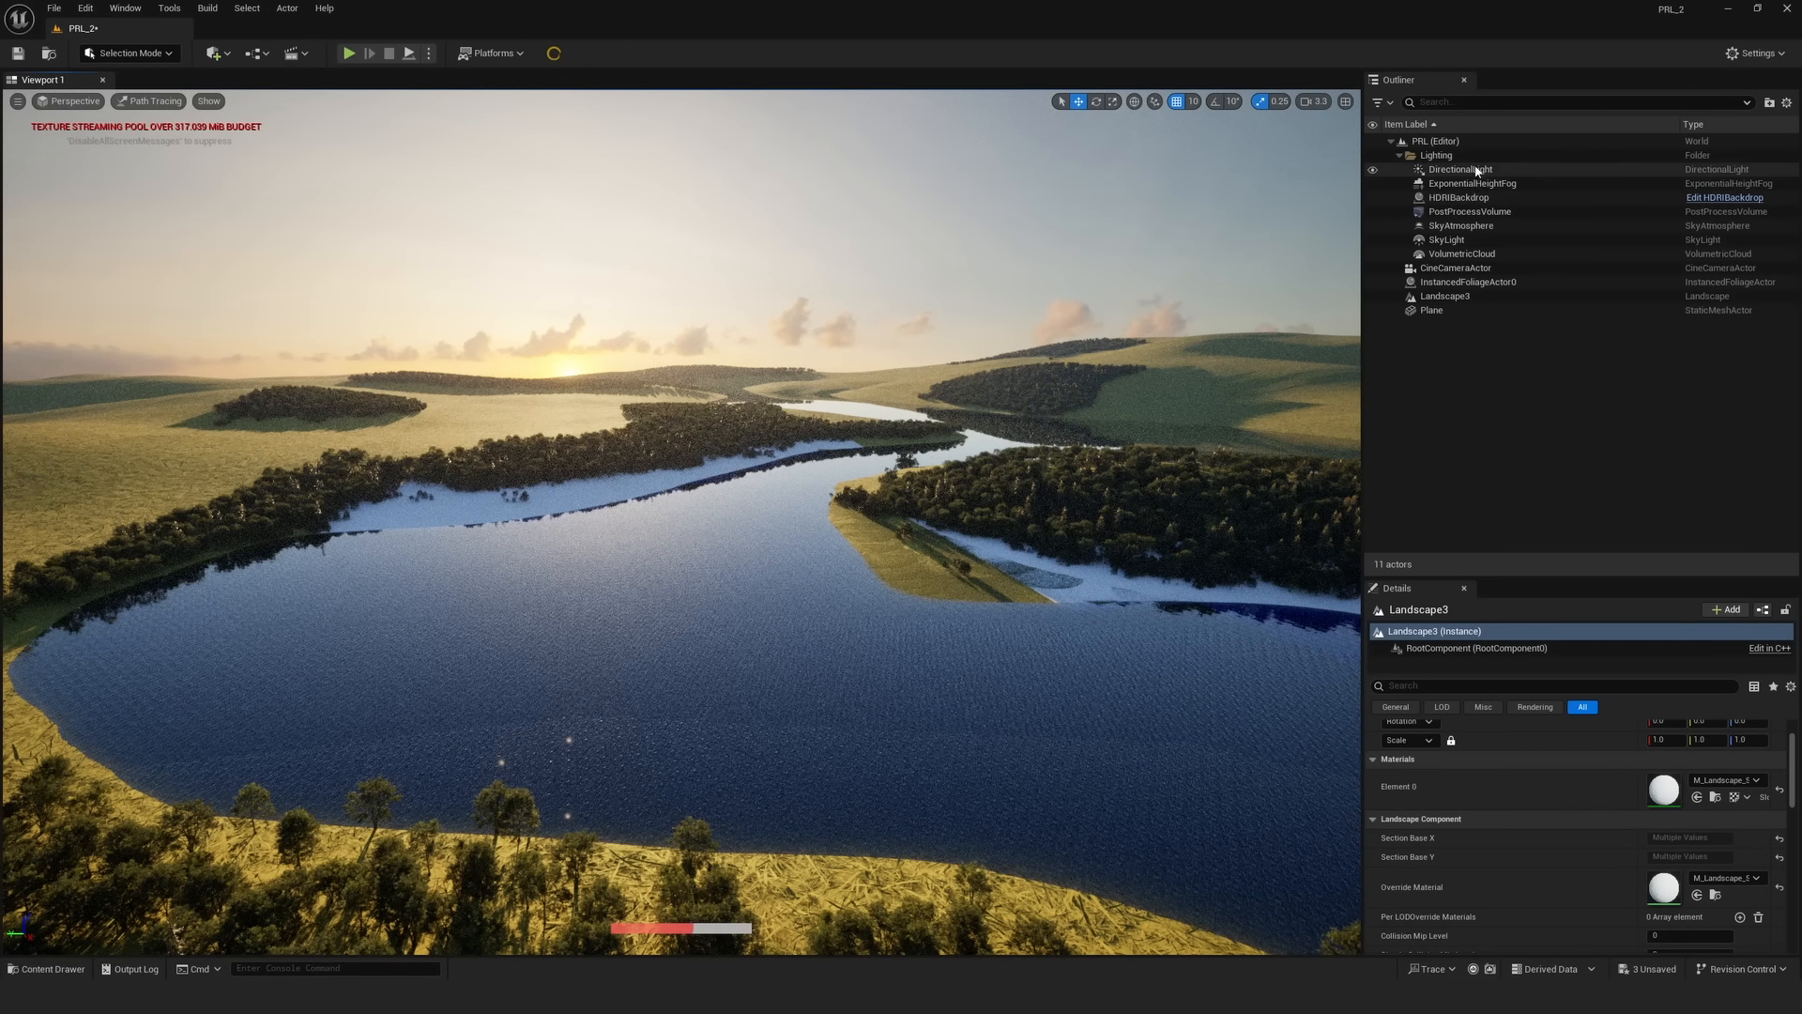
right_click(1450, 273)
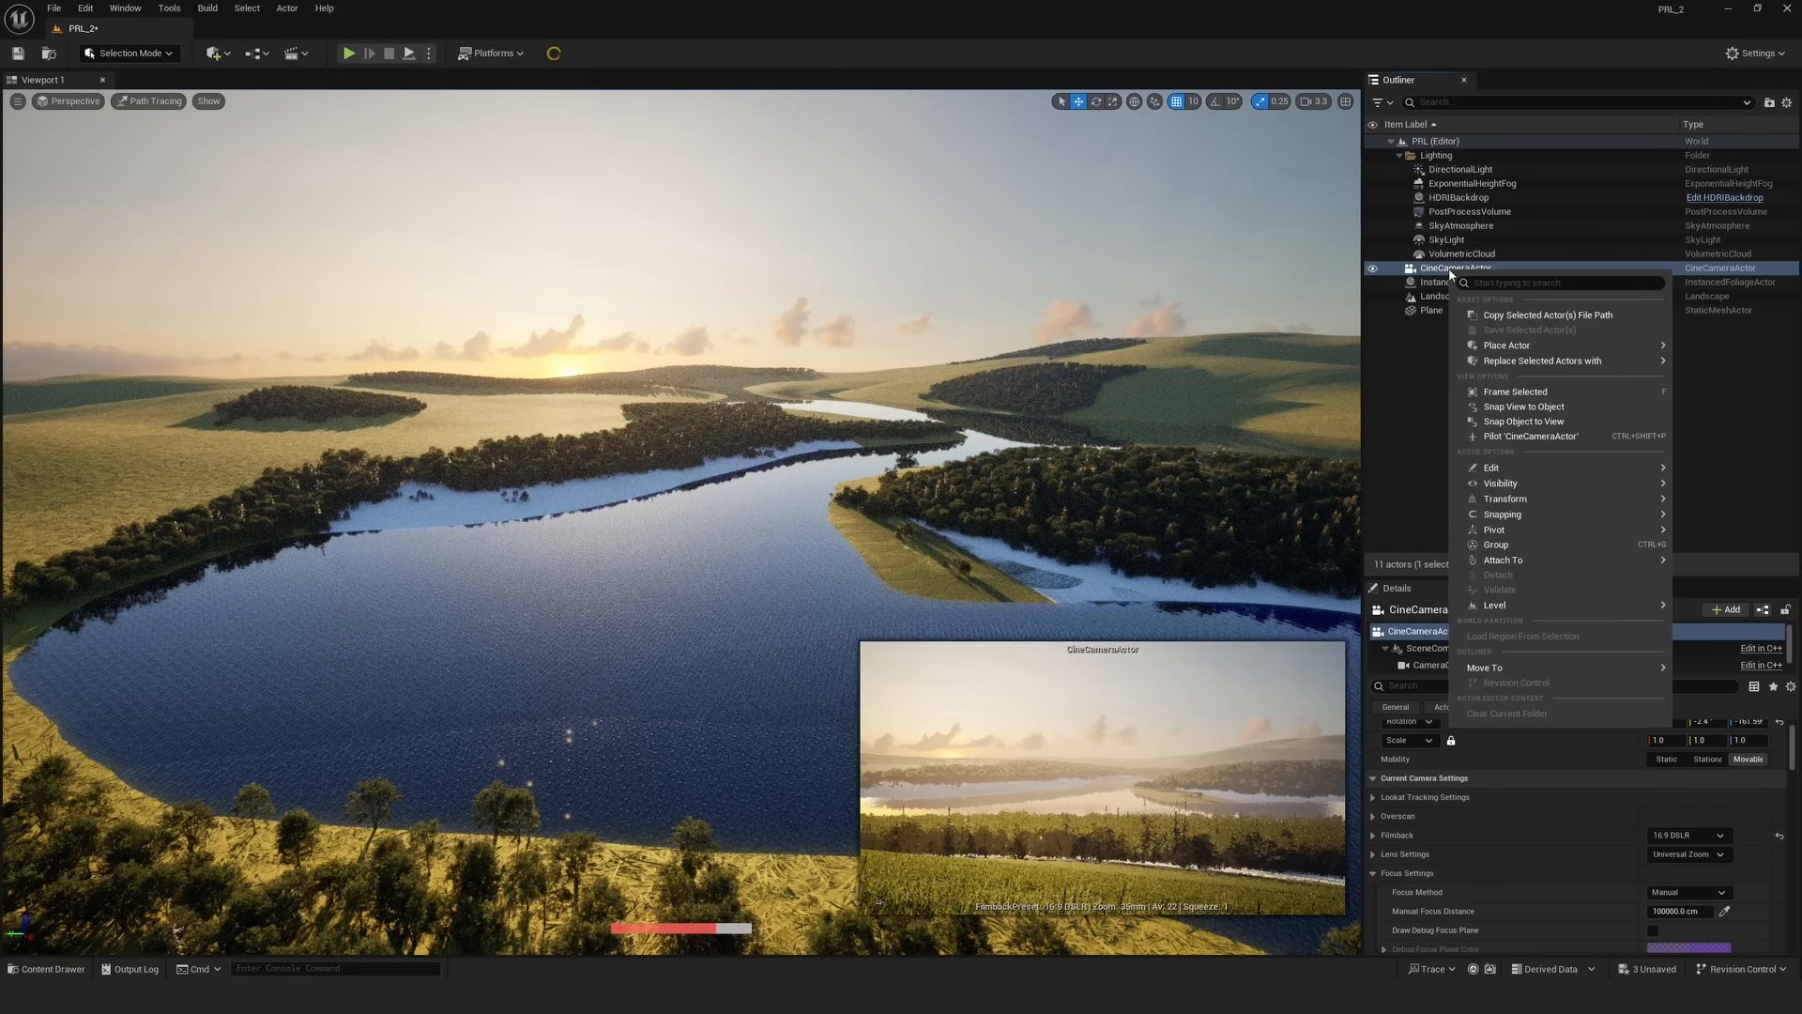
click(1537, 436)
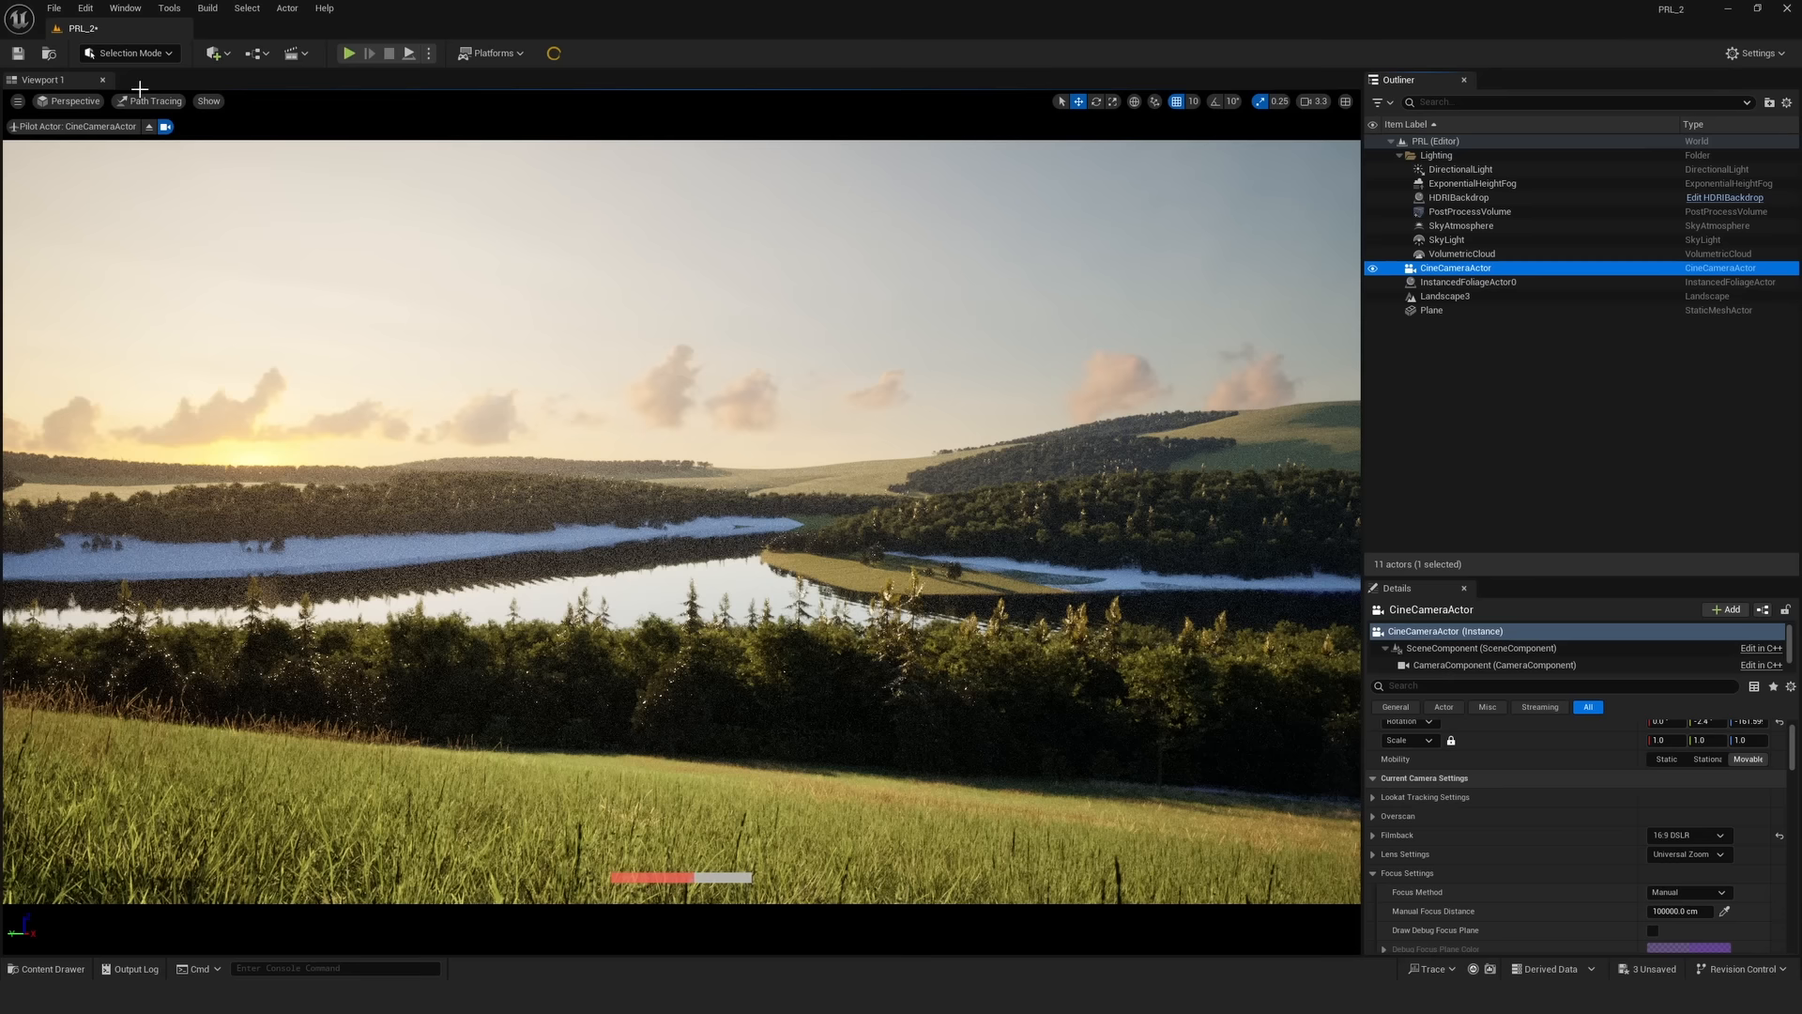
- Open M_Landscape_Inst and copy the linear hex code of its Albedo_Color_1
key(ctrl+space)
double_click(383, 735)
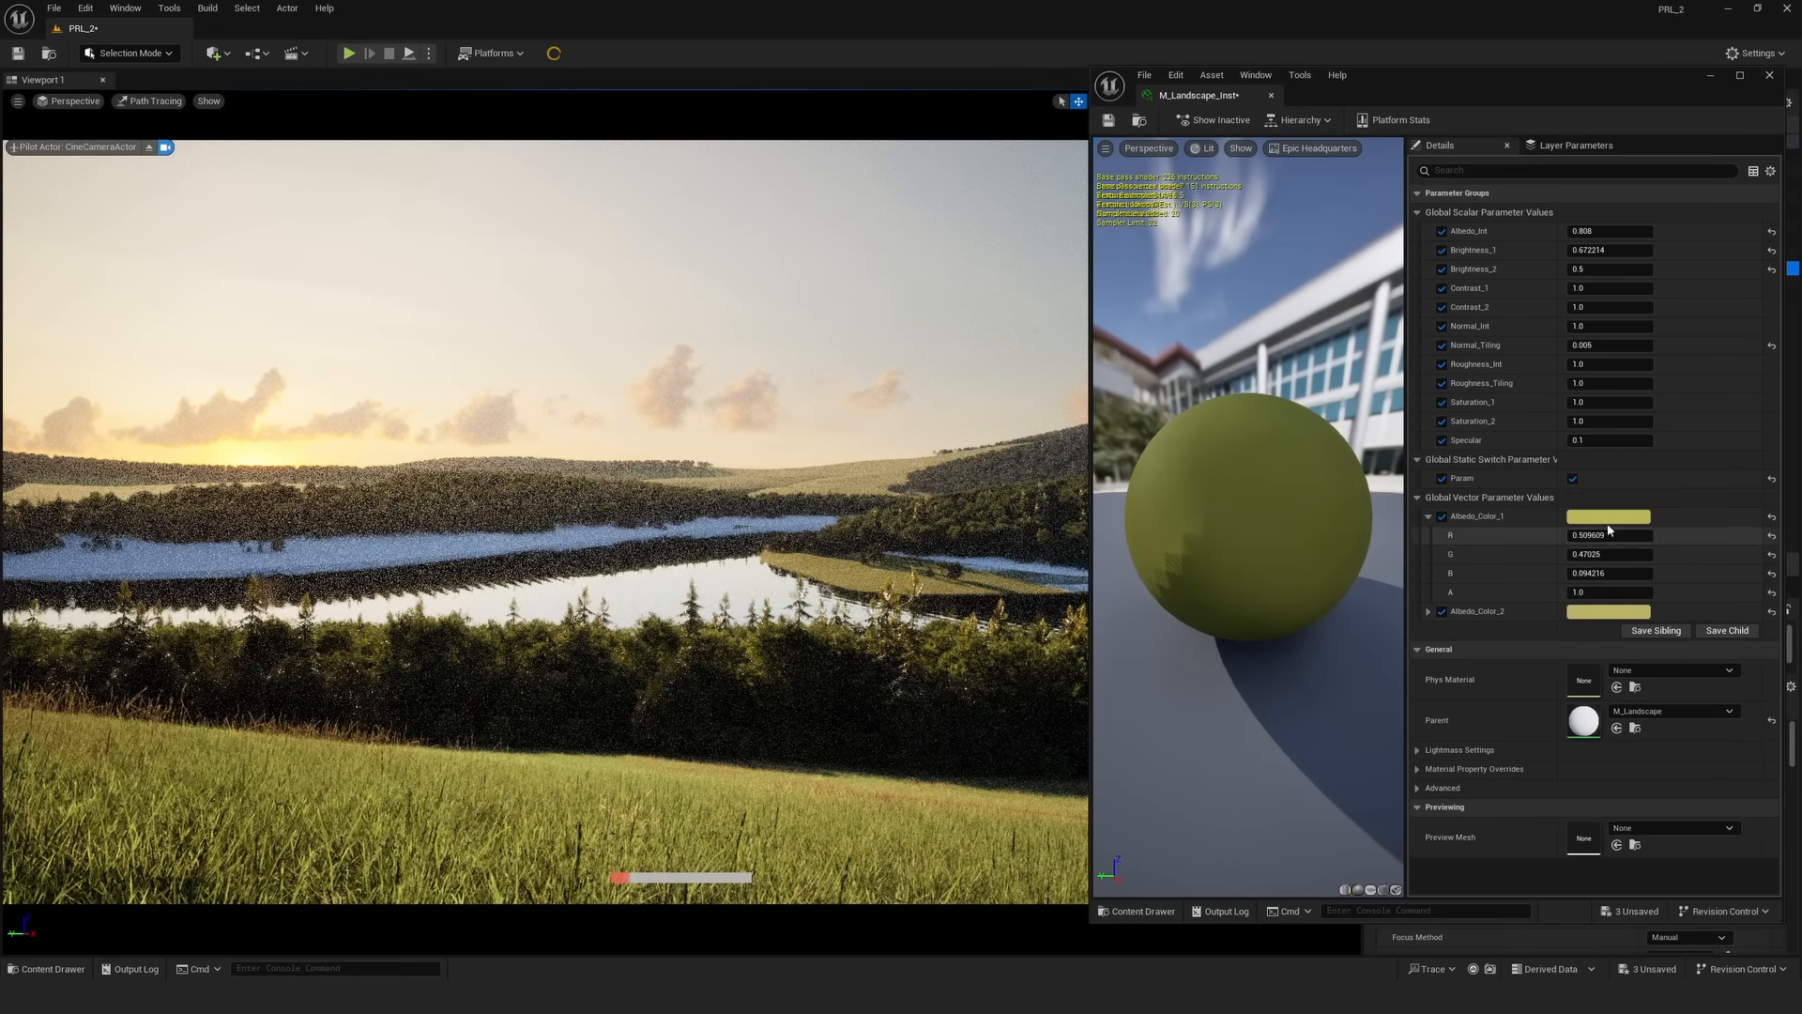
click(1608, 516)
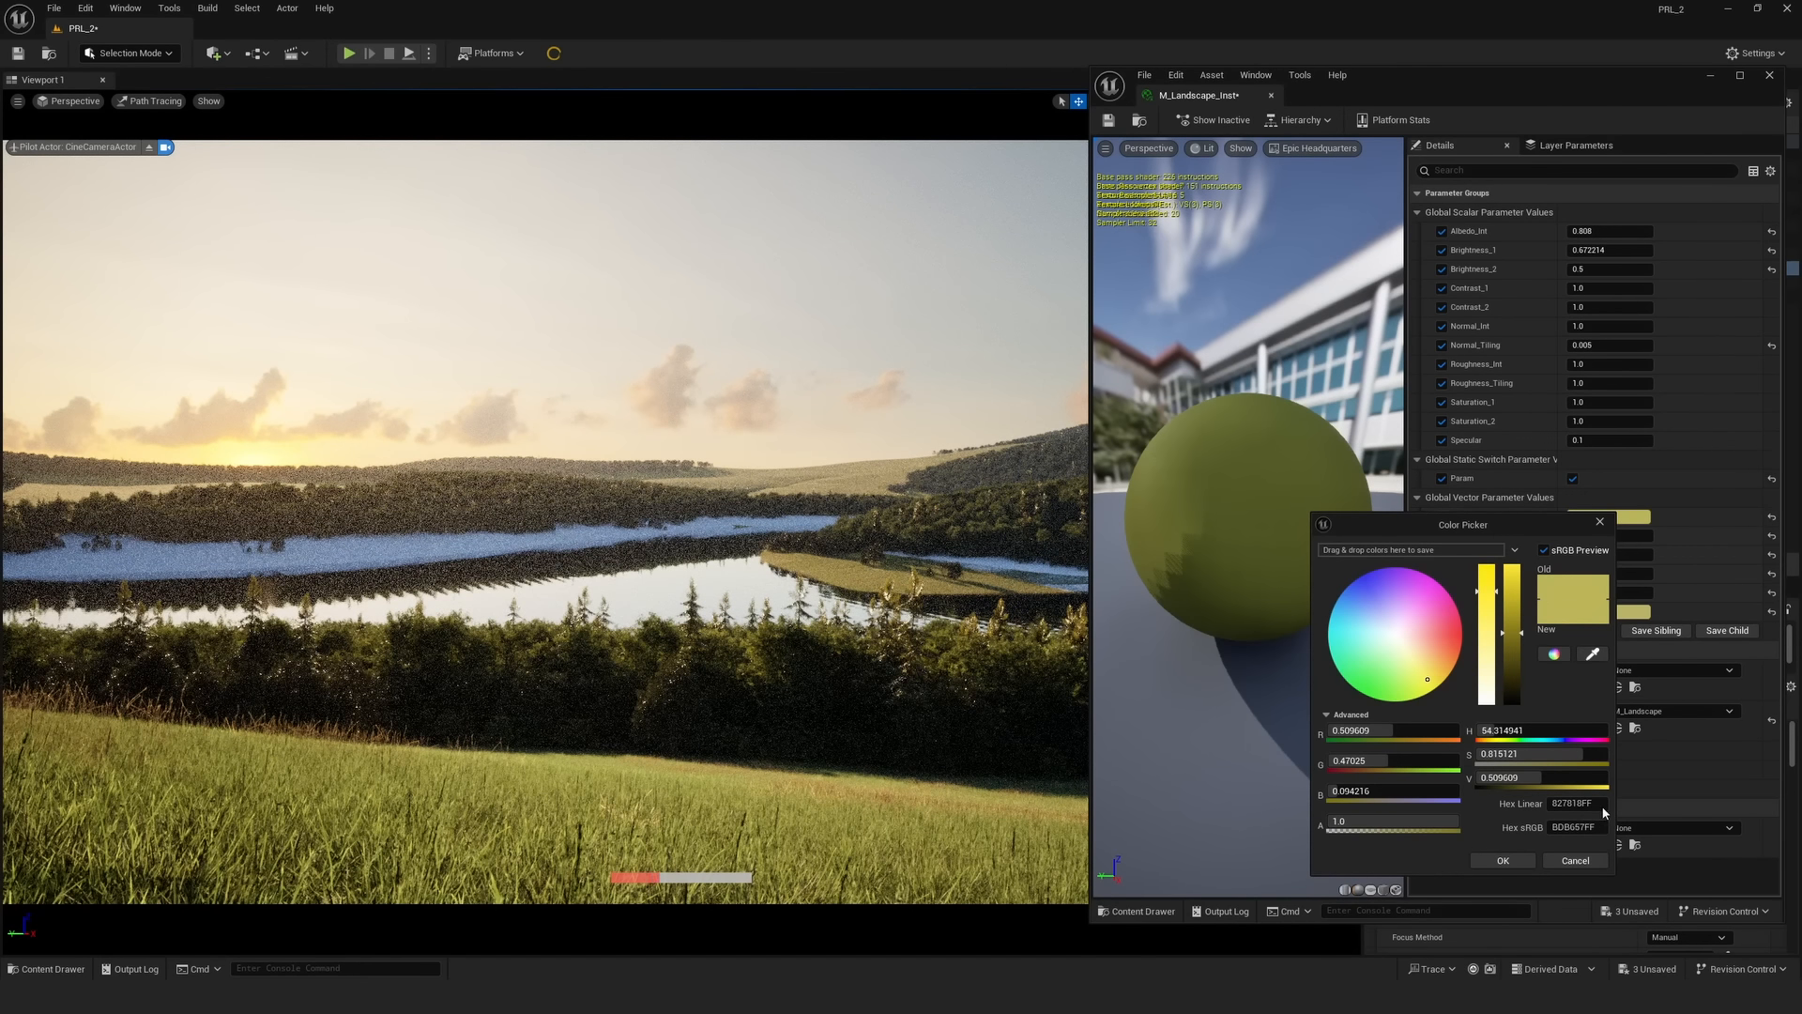
click(1553, 802)
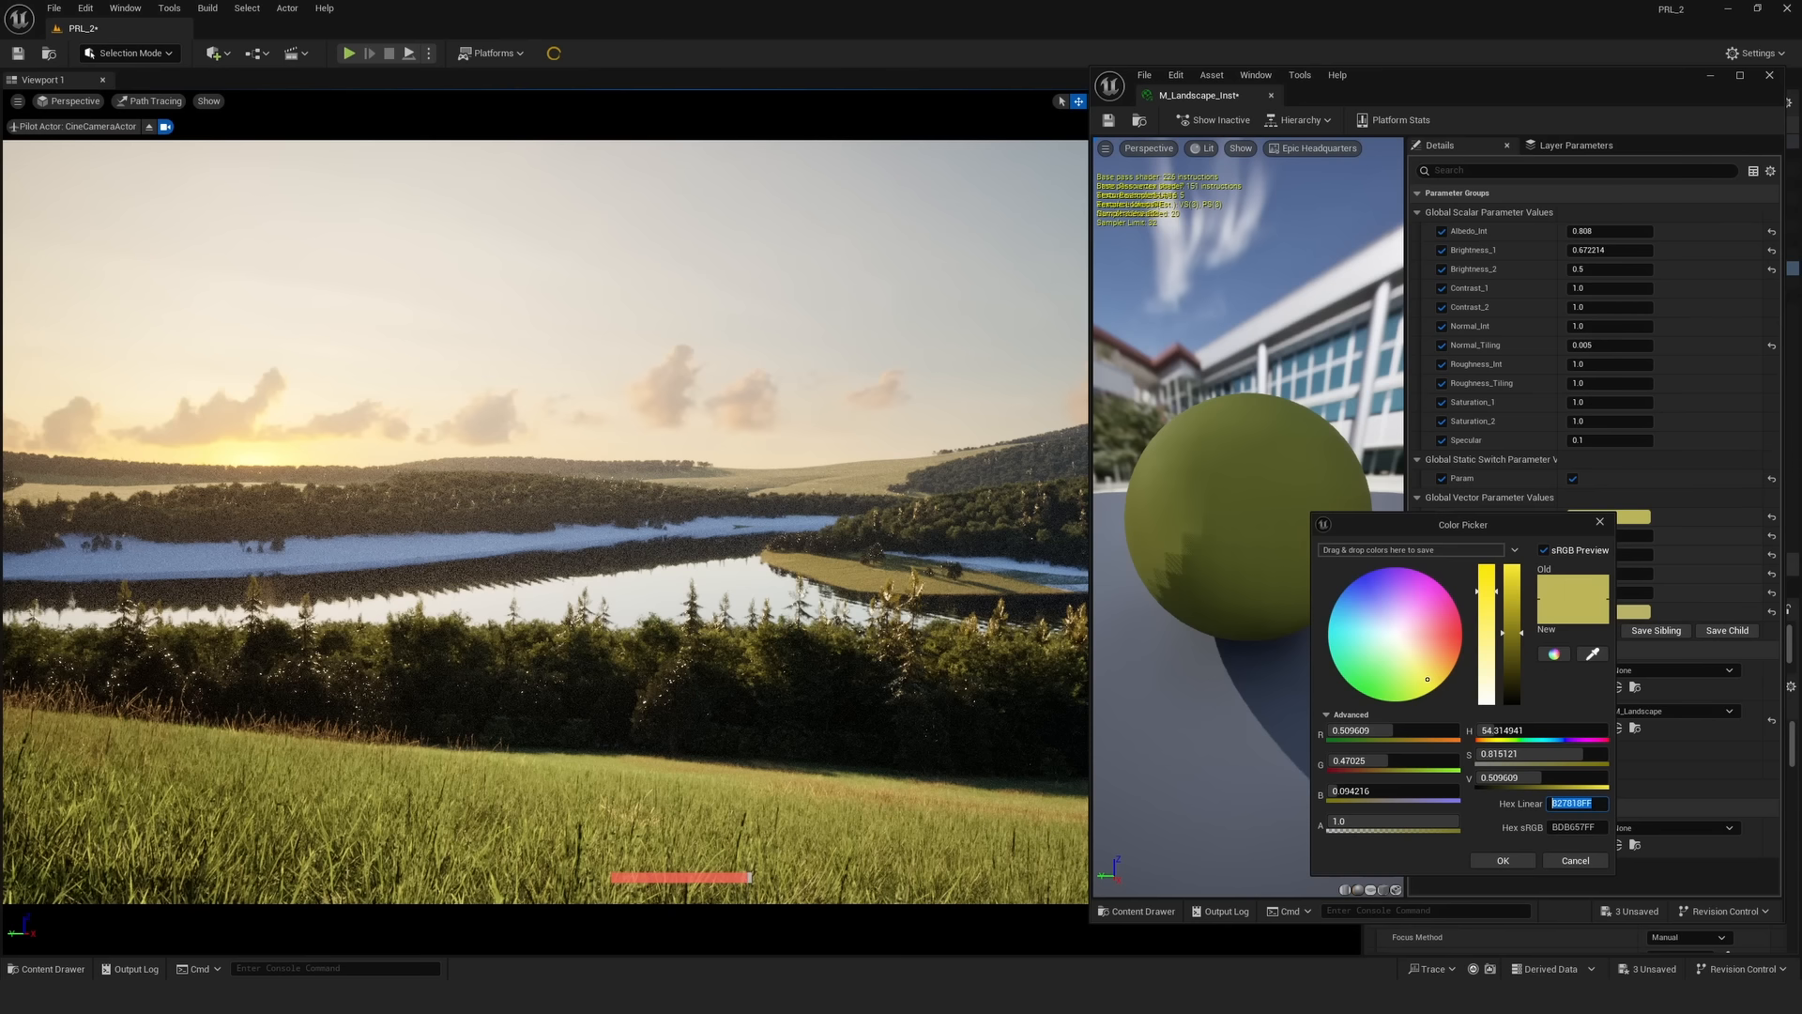
- Open M_Landscape_Shadow_INST and arrange its enlarged editor window beside the M_Landscape_Inst editor
drag(1425, 99, 639, 103)
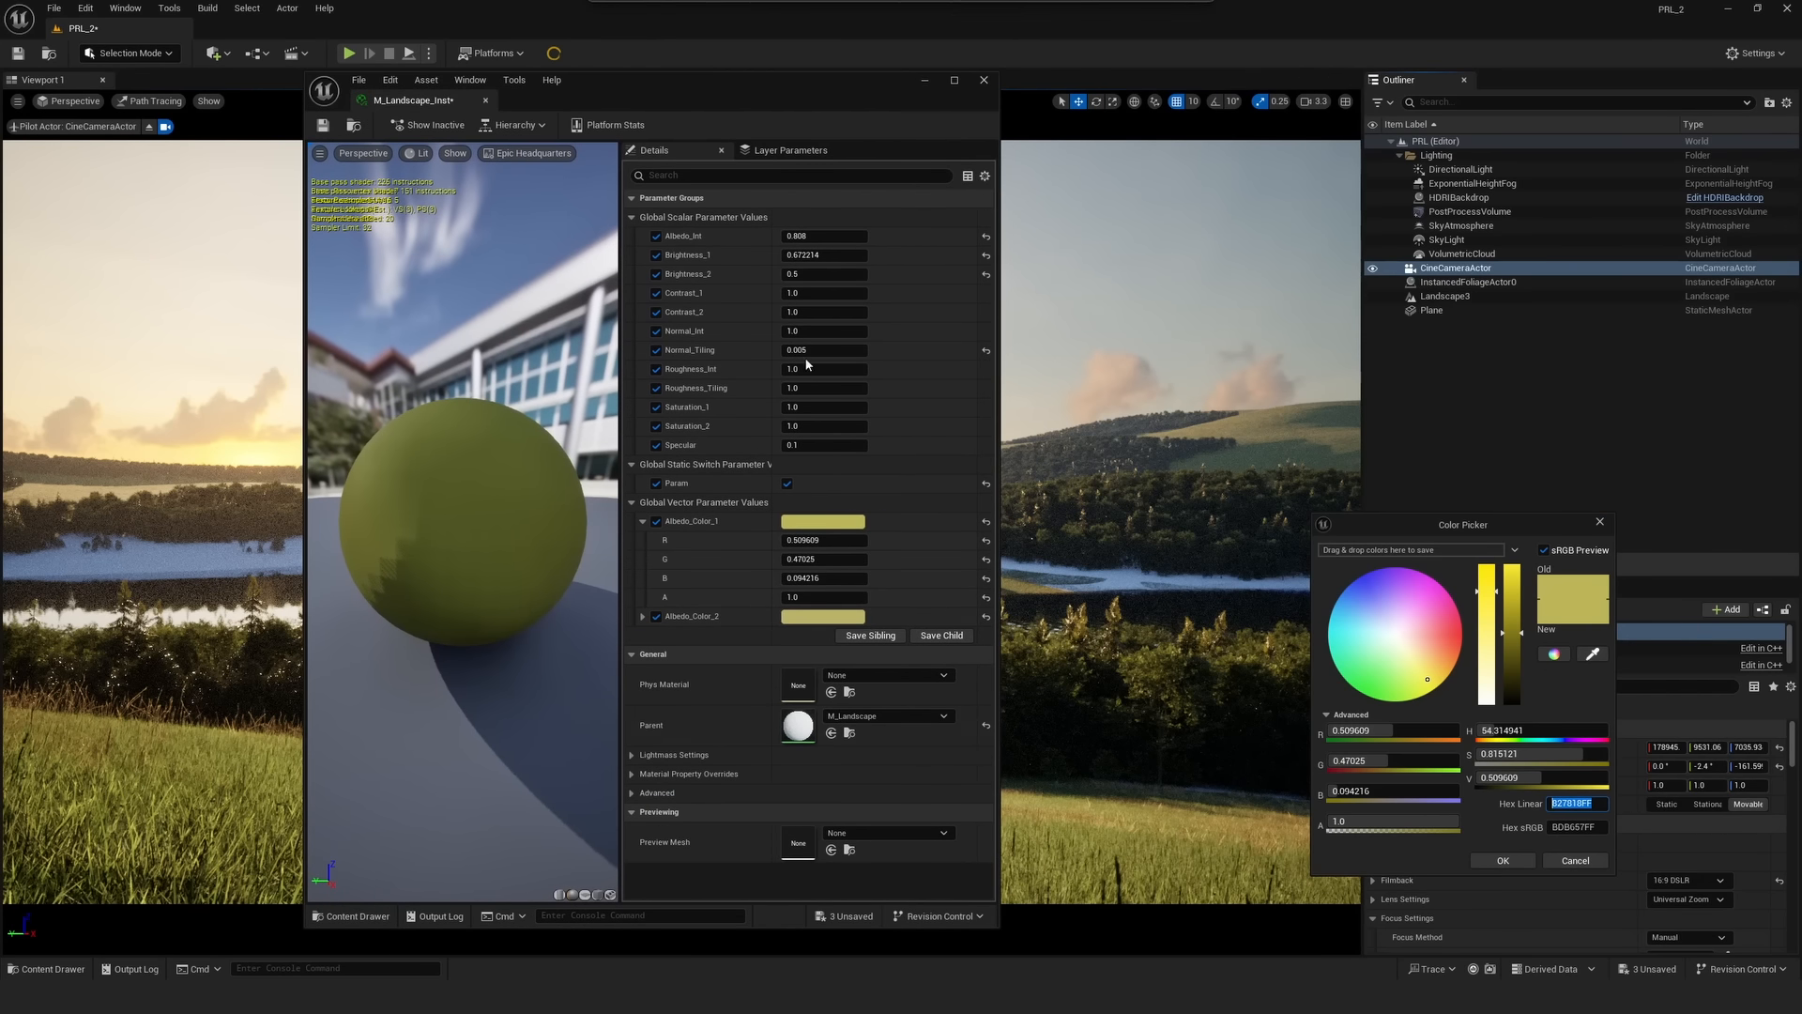
key(ctrl+space)
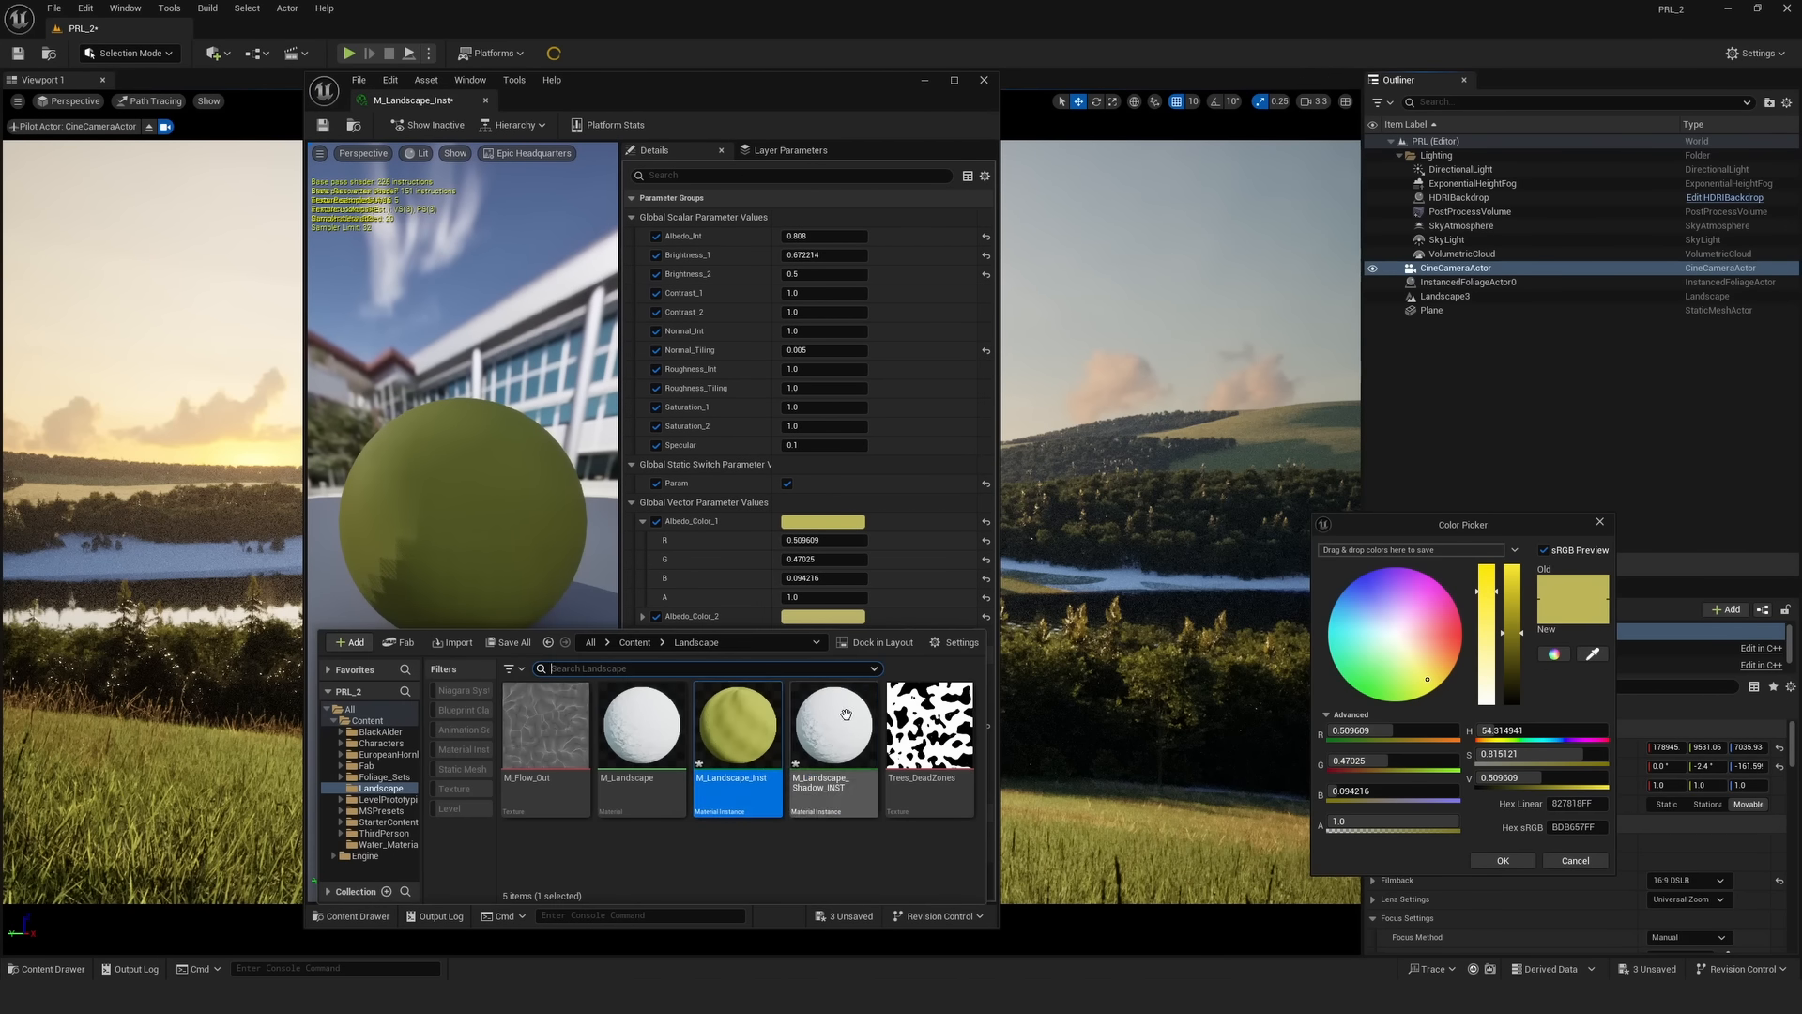
double_click(833, 737)
drag(573, 101, 1088, 293)
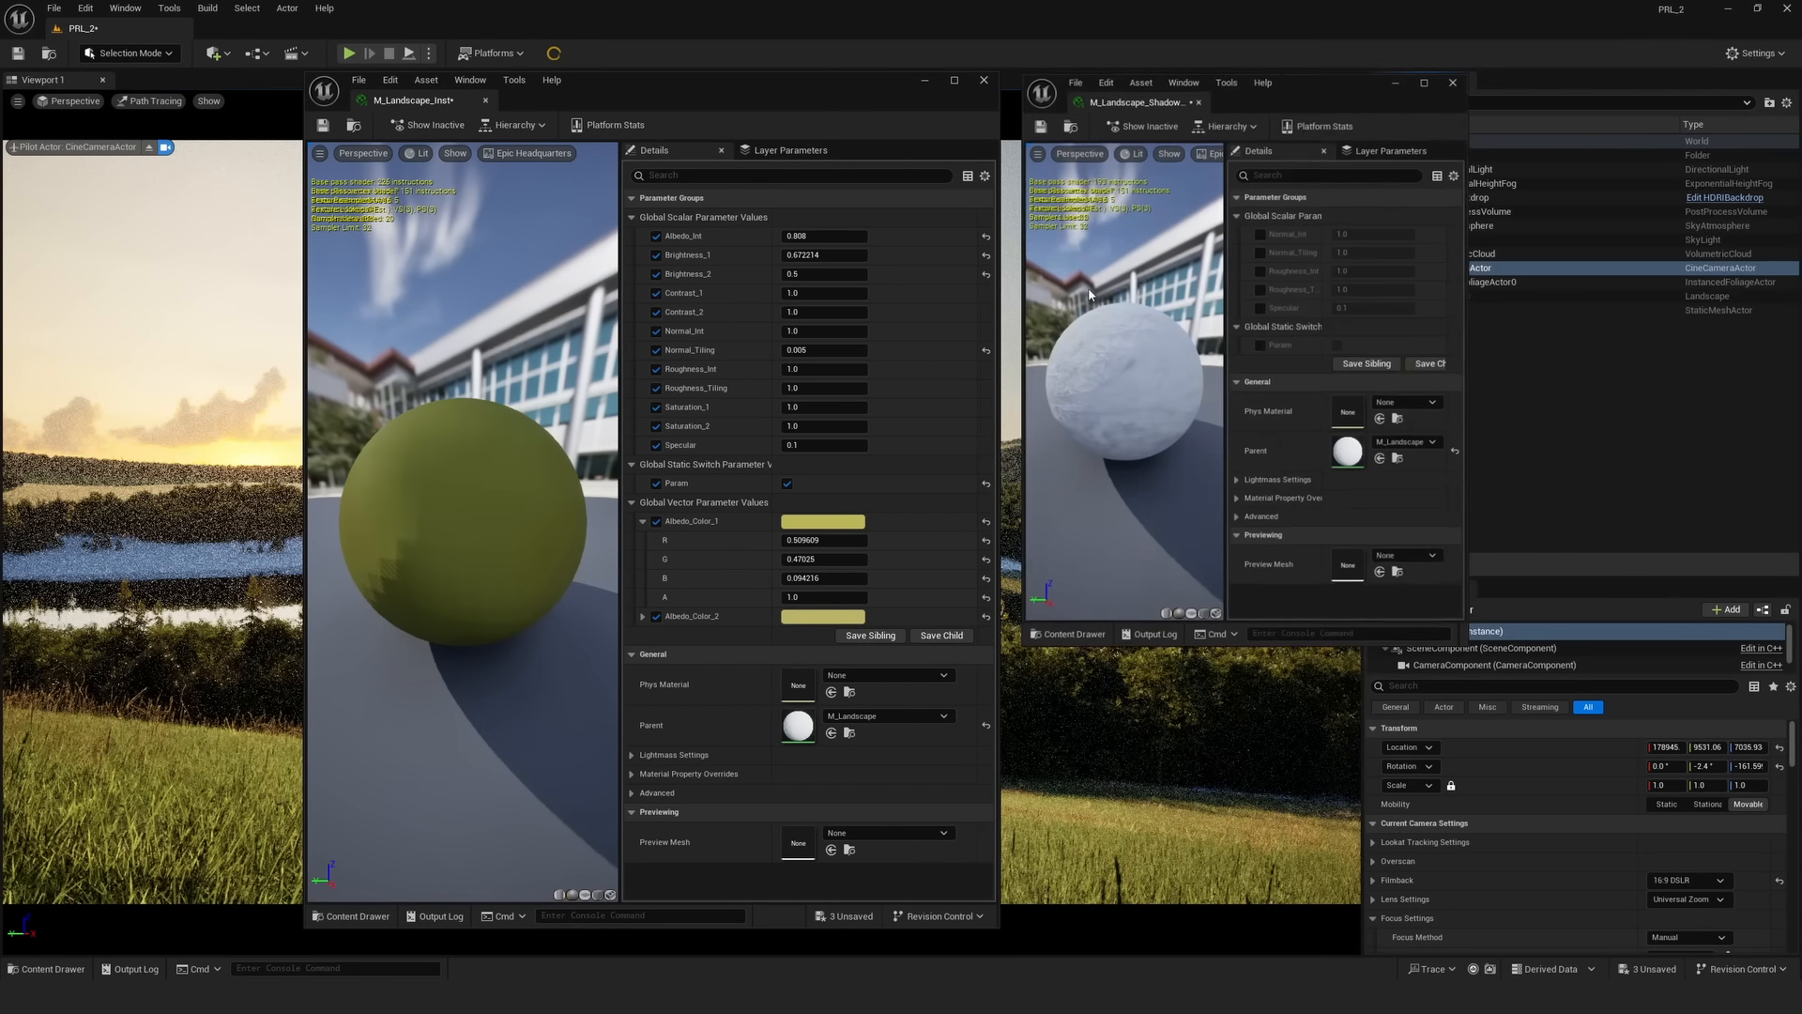
click(1144, 656)
drag(1145, 653, 1142, 924)
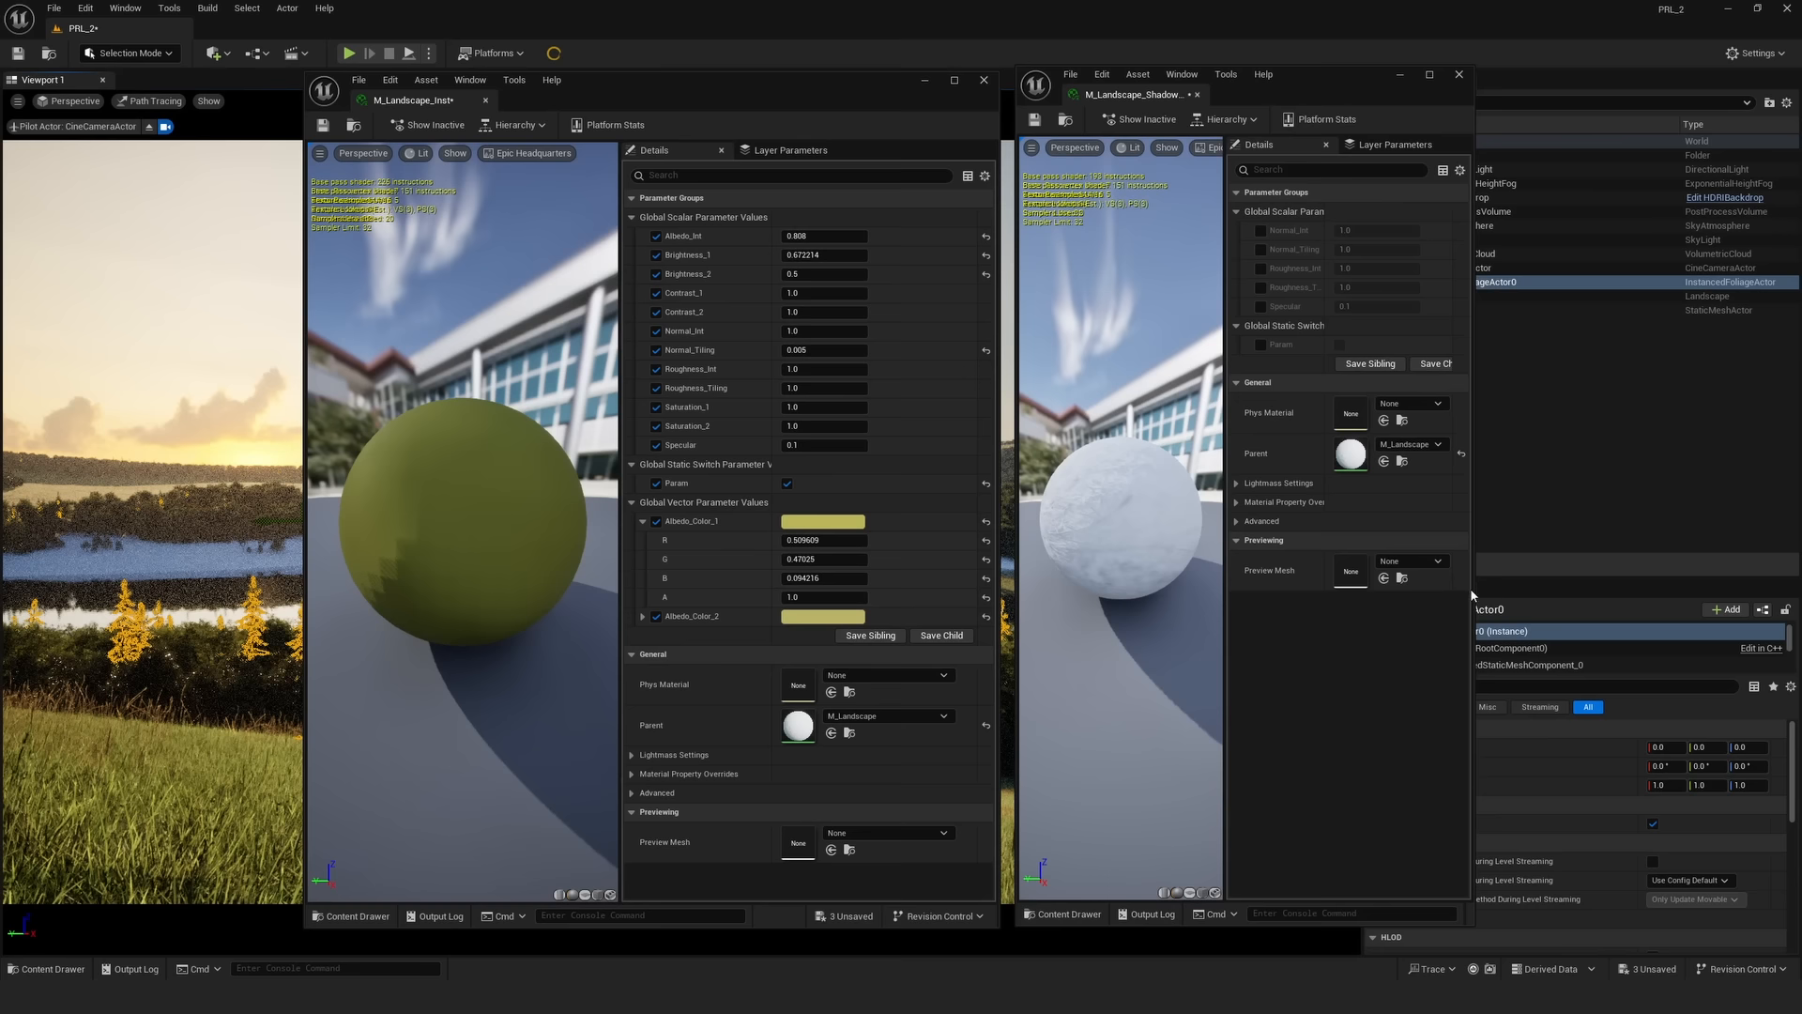
drag(1552, 584, 1774, 584)
- Enable the Param static switch in M_Landscape_Shadow_INST and set Albedo_Color_1 to linear hex 827818FF
click(1401, 343)
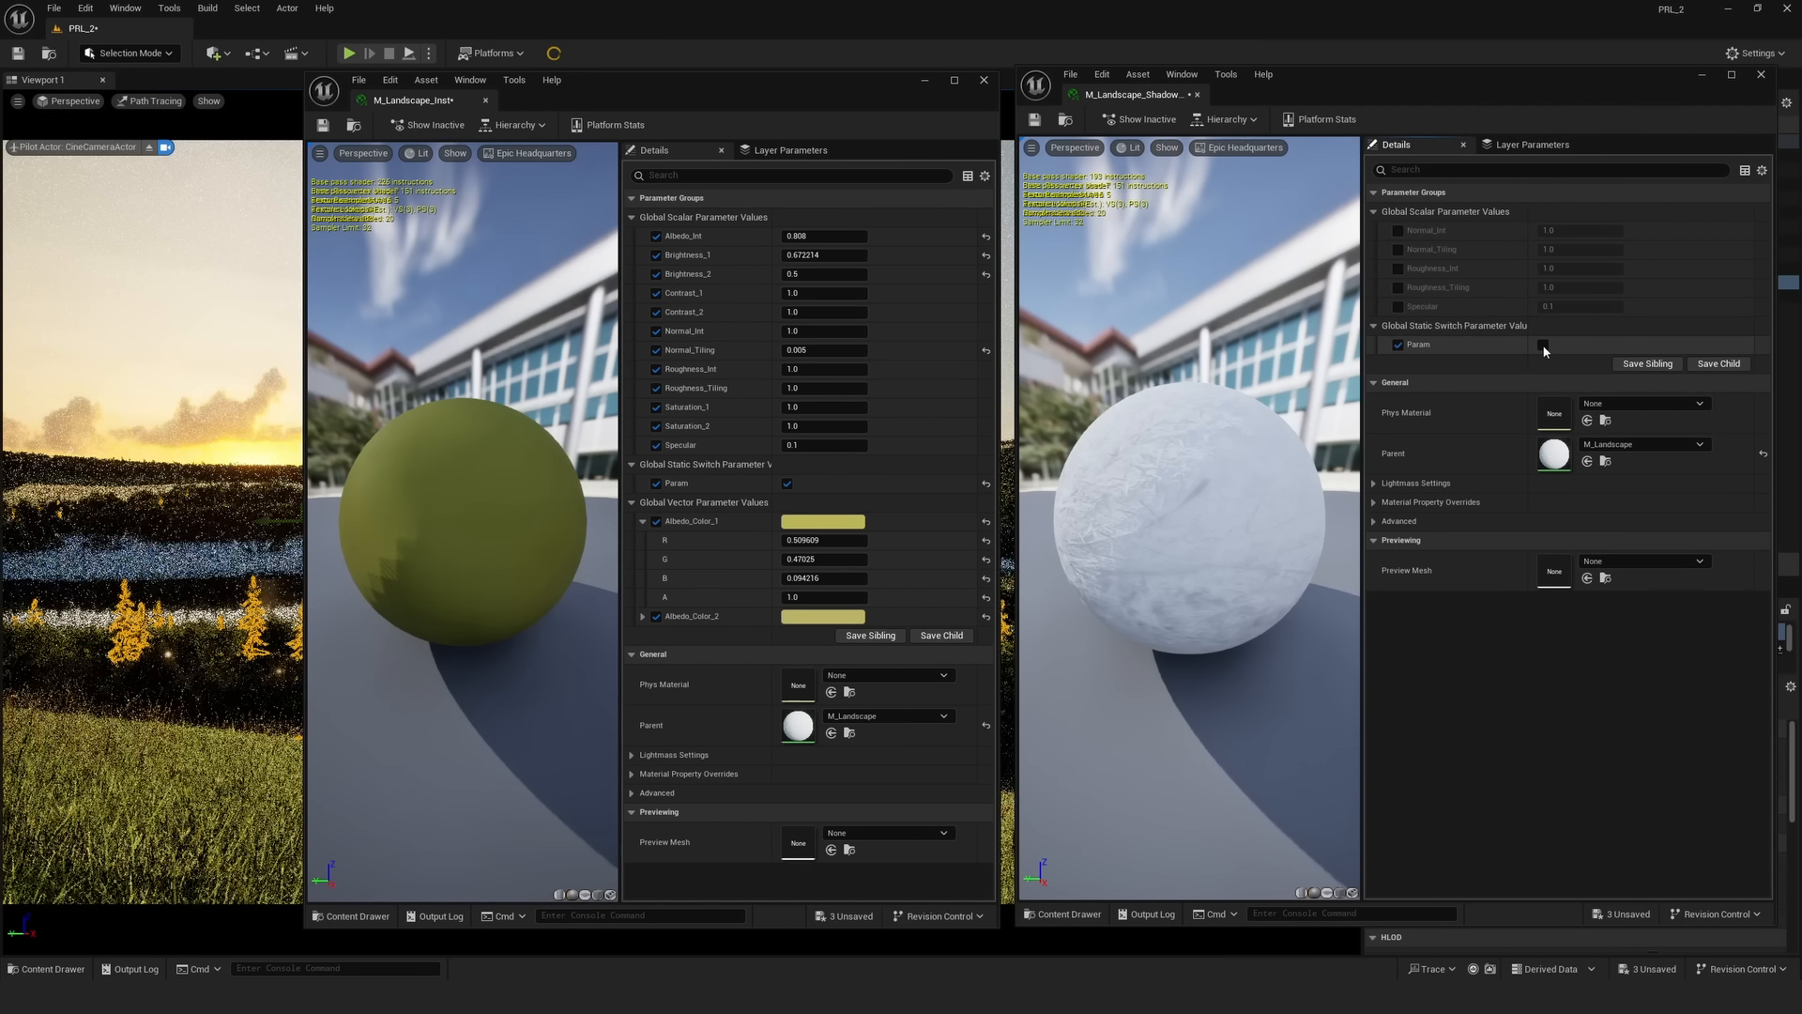
click(1543, 346)
click(1398, 515)
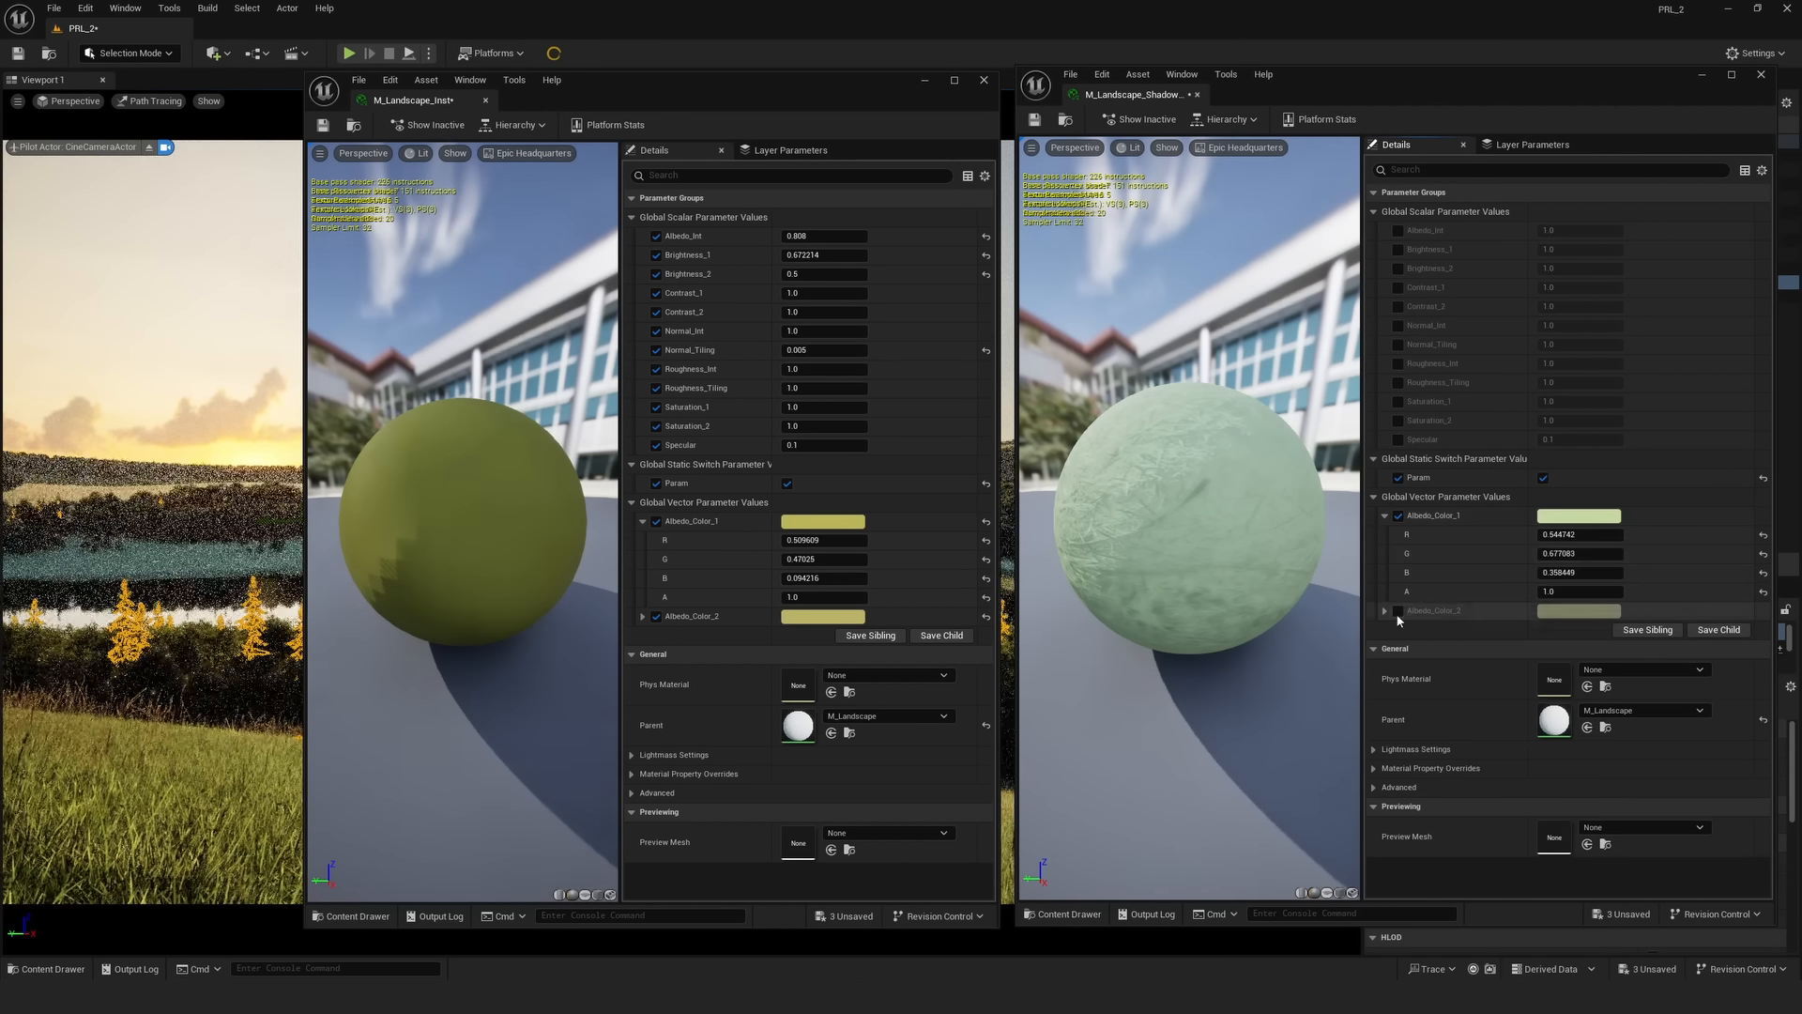
click(1579, 515)
click(1562, 808)
text(827818FF)
click(1468, 867)
- Copy the Albedo_Color_2 linear hex 827423FF from M_Landscape_Inst into Albedo_Color_2 of M_Landscape_Shadow_INST
click(822, 615)
click(1103, 892)
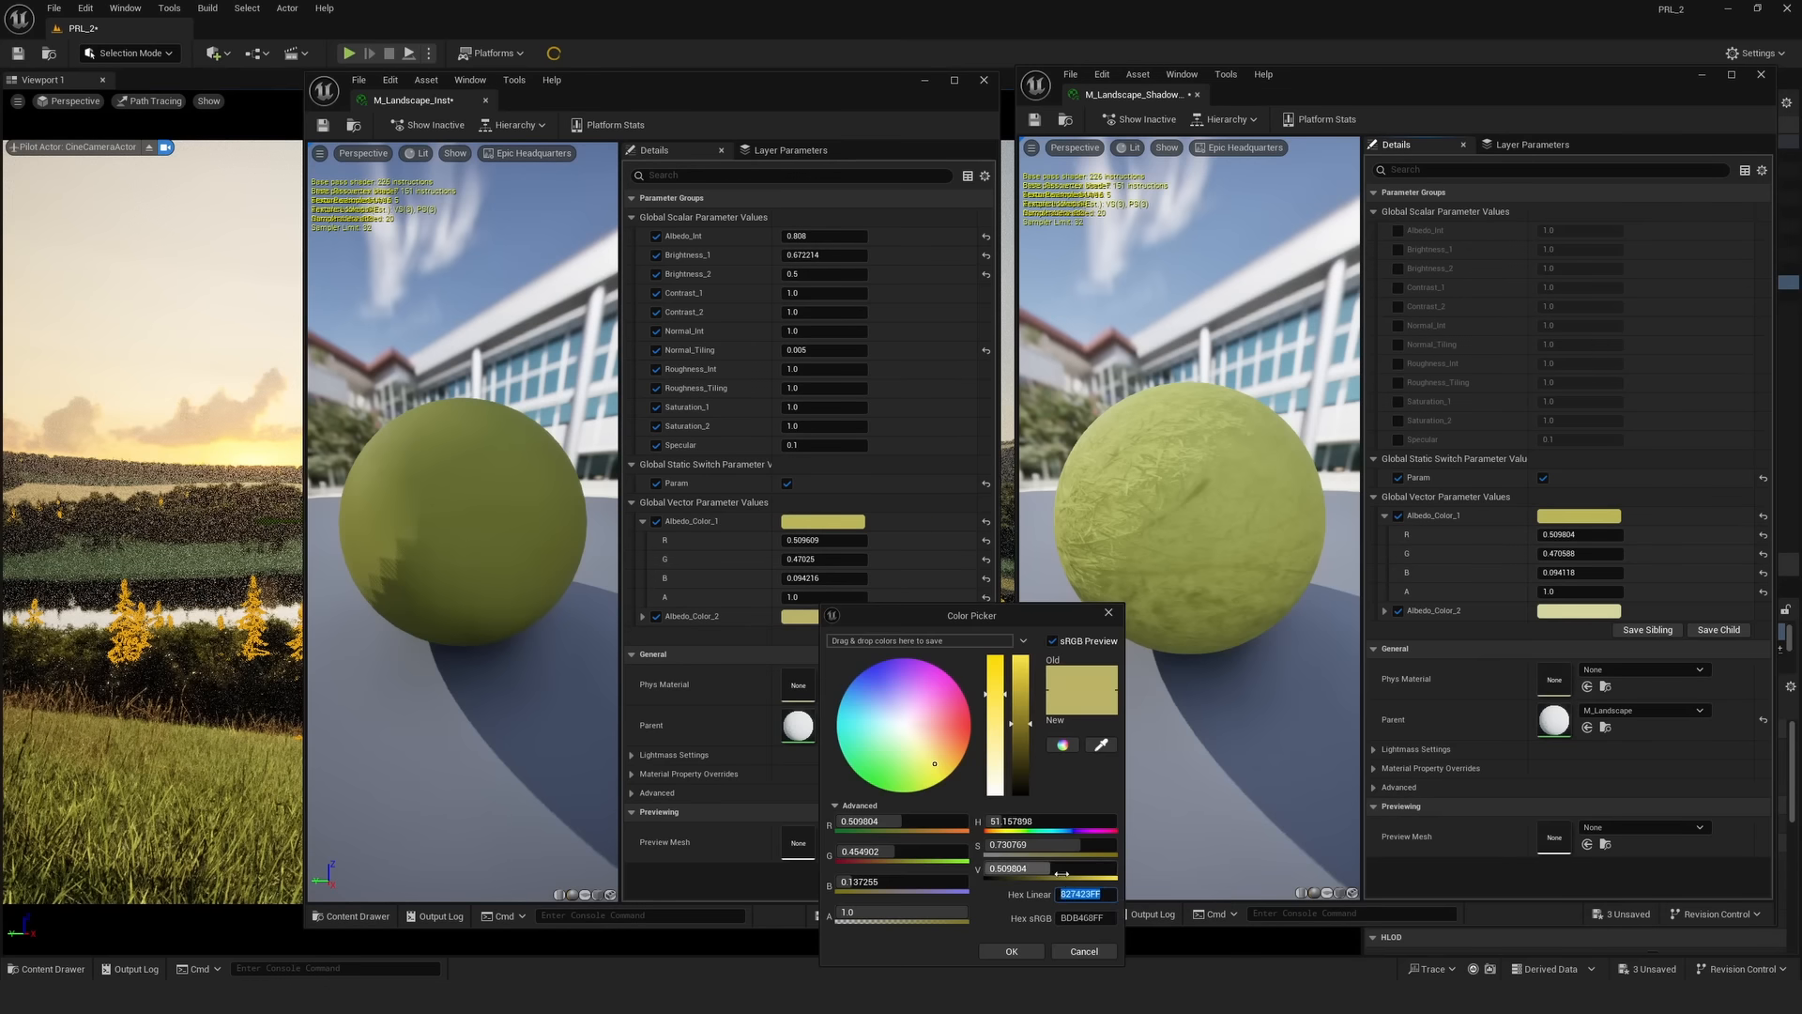
click(1580, 610)
drag(1573, 896, 1501, 907)
key(ctrl+v)
click(1469, 950)
- Enable the overrides of all global scalar parameters in M_Landscape_Shadow_INST, from Albedo_Int through Specular
click(1398, 230)
click(1398, 249)
click(1397, 268)
click(1397, 287)
click(1397, 306)
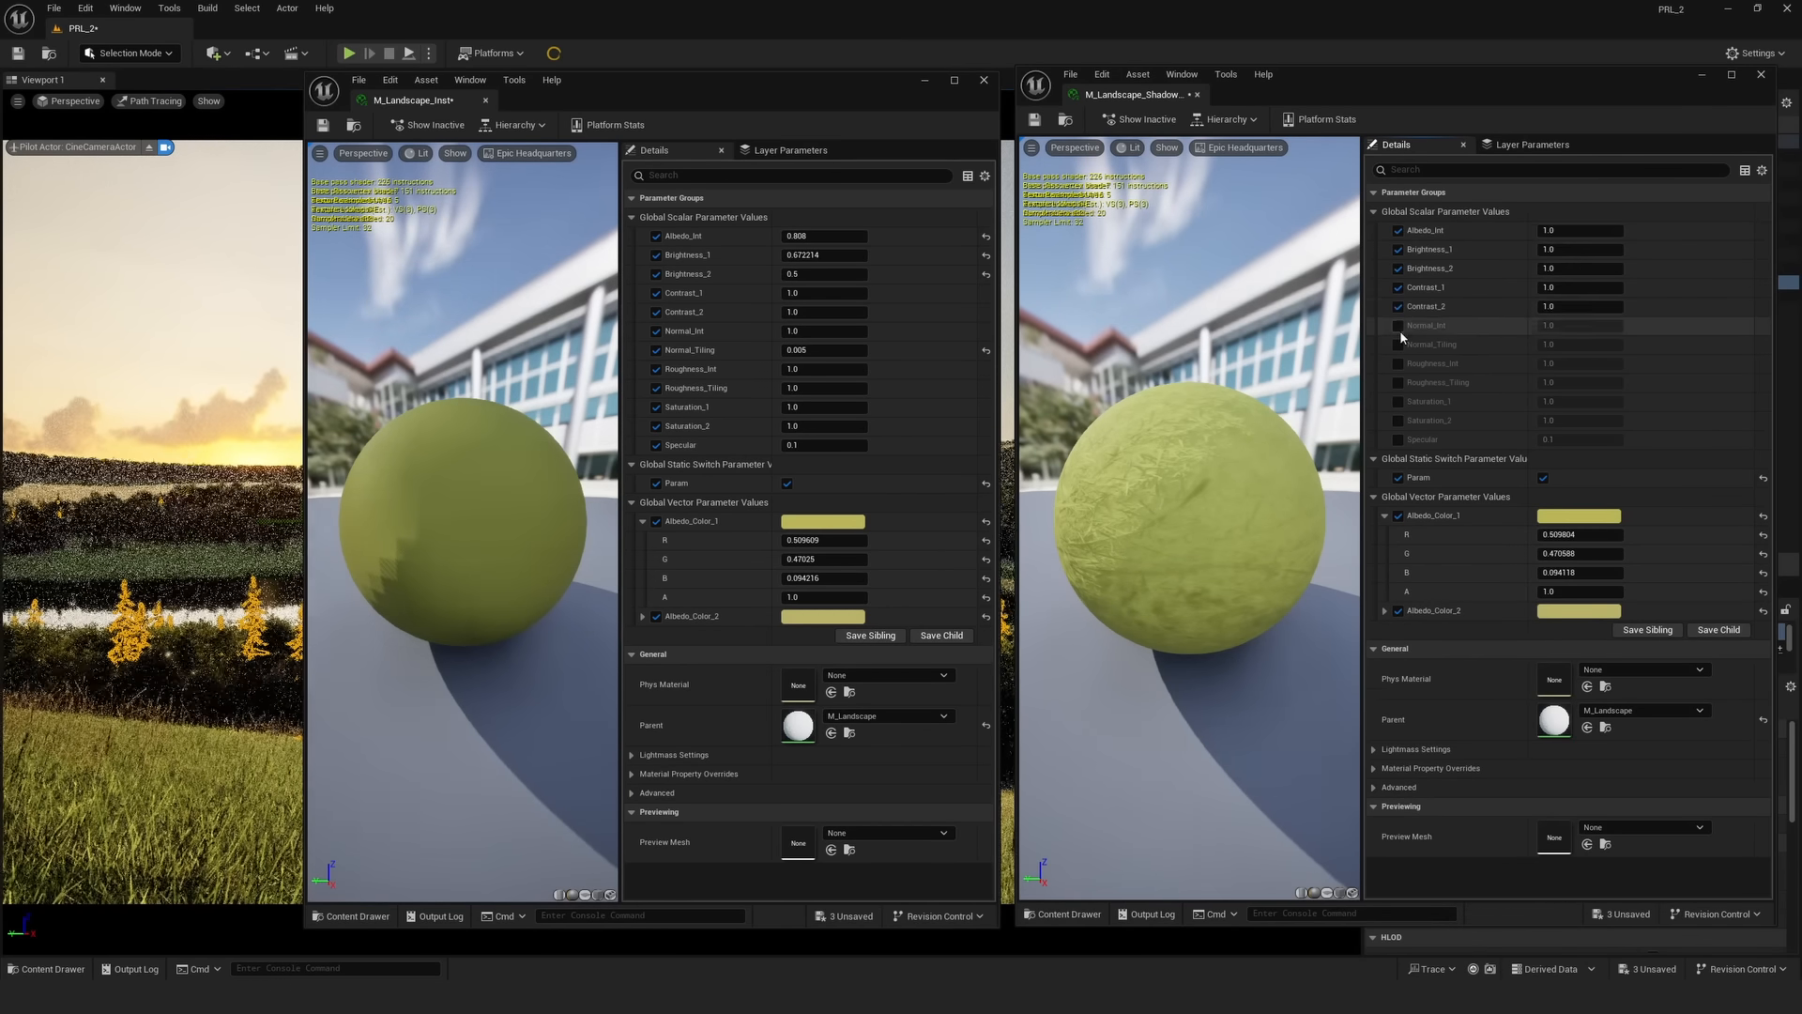
click(1397, 420)
click(1398, 439)
- Set Albedo_Int to 0.8 and Brightness_1 to 0.687 in M_Landscape_Shadow_INST
click(1576, 230)
text(0.8)
key(Return)
click(1573, 250)
text(0.687)
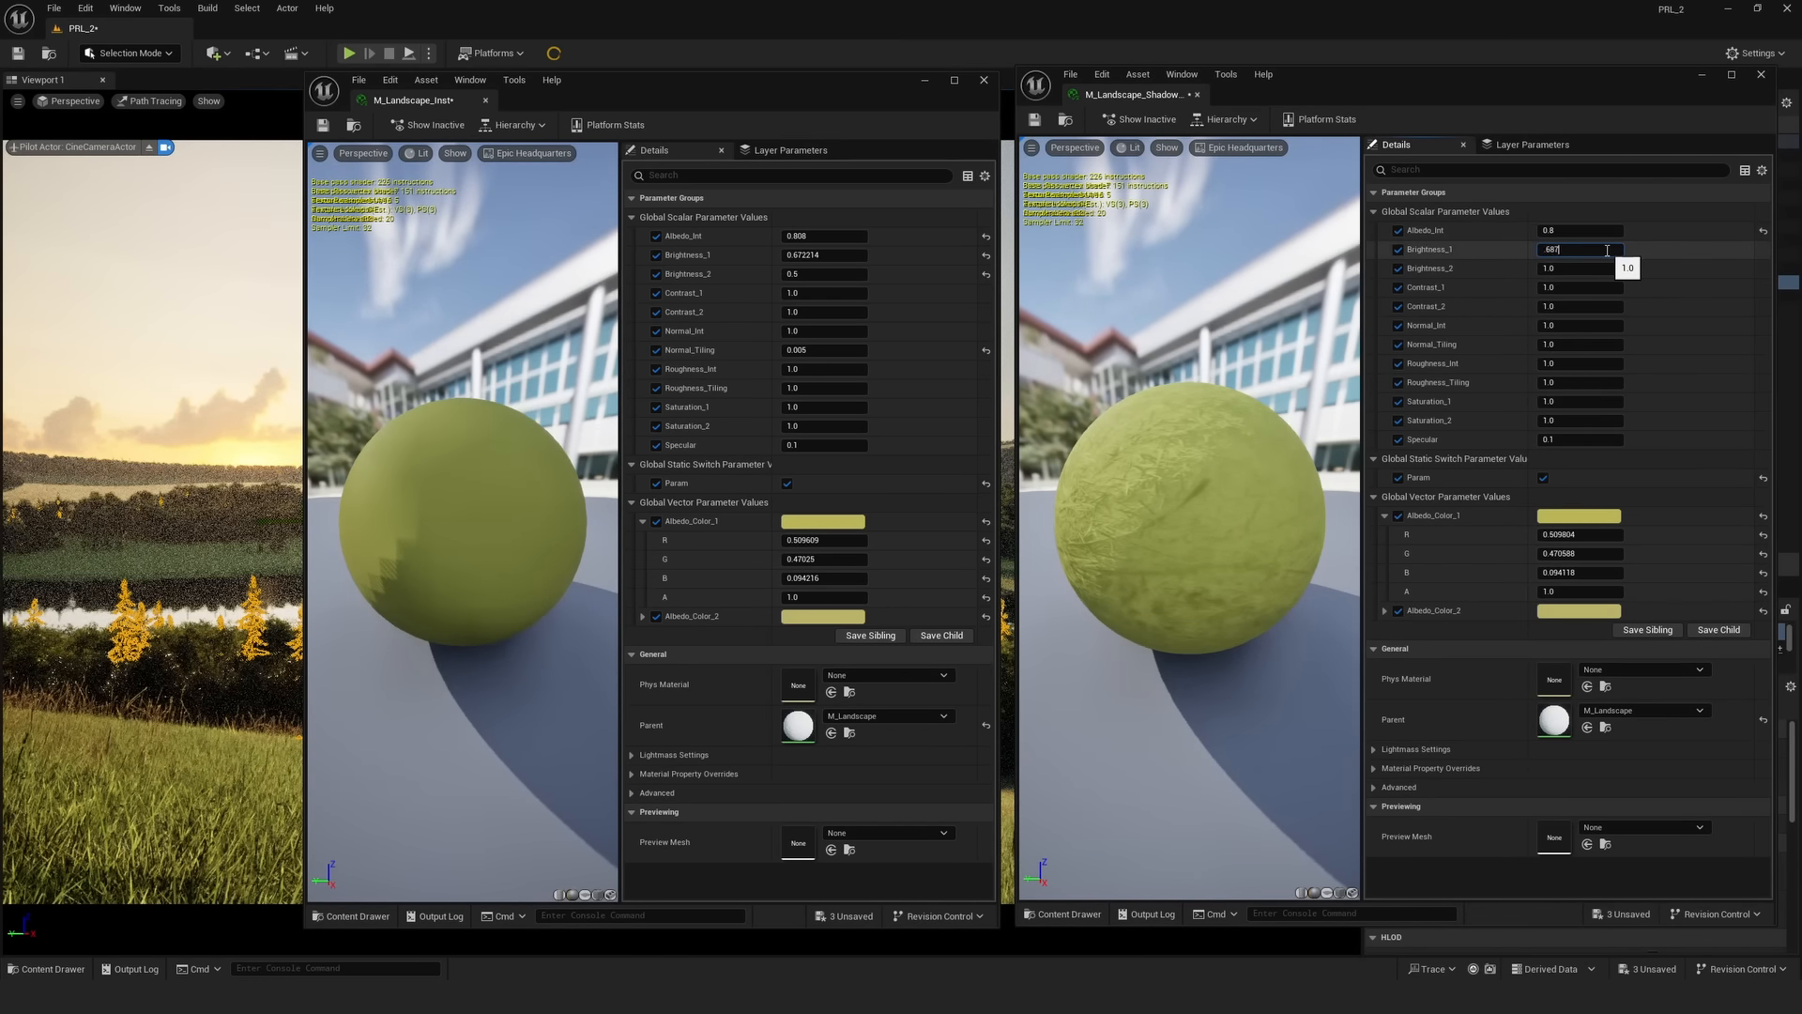
key(Return)
- Set Normal_Tiling and Roughness_Tiling to 0.005 in M_Landscape_Shadow_INST
click(1569, 344)
text(0.005)
key(Return)
click(1563, 382)
text(0.005)
key(Return)
- Set Roughness_Tiling to 0.005 in M_Landscape_Inst and close its editor
click(809, 388)
text(0.005)
key(Return)
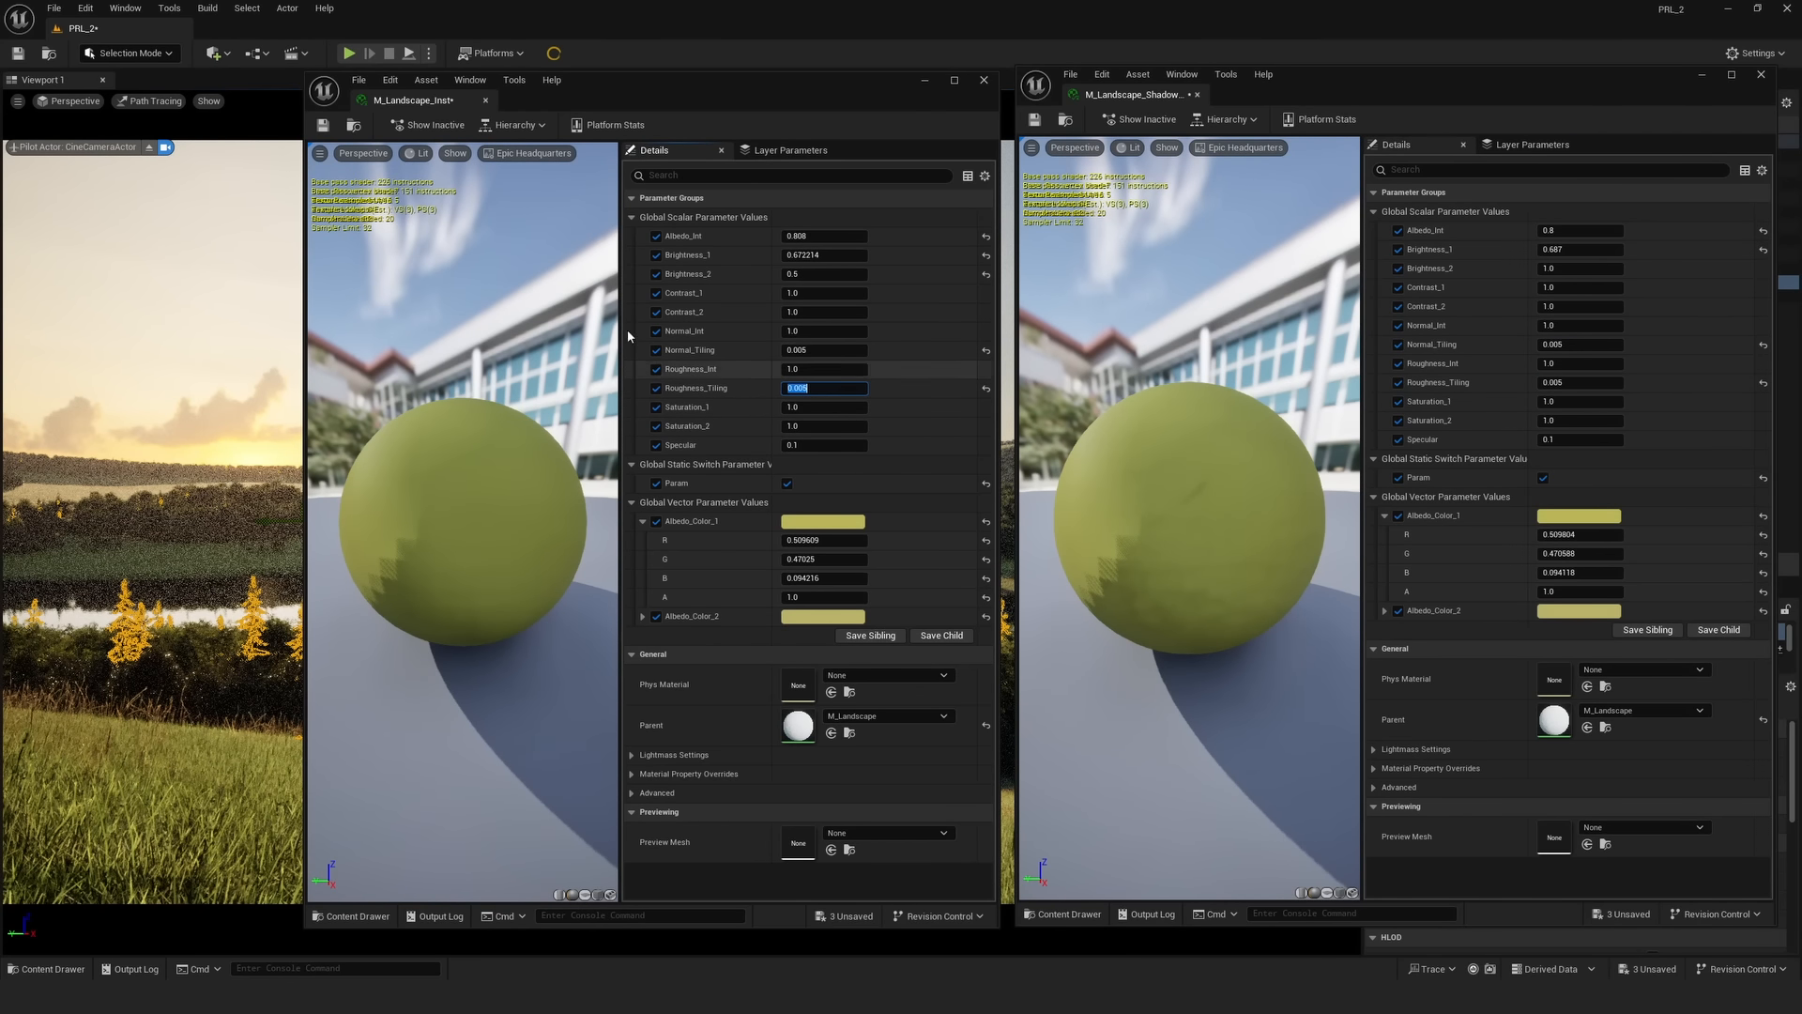
click(983, 80)
- Move the M_Landscape_Shadow_INST editor clear of the camera view and lower Brightness_1 to 0.191
drag(1423, 86, 258, 132)
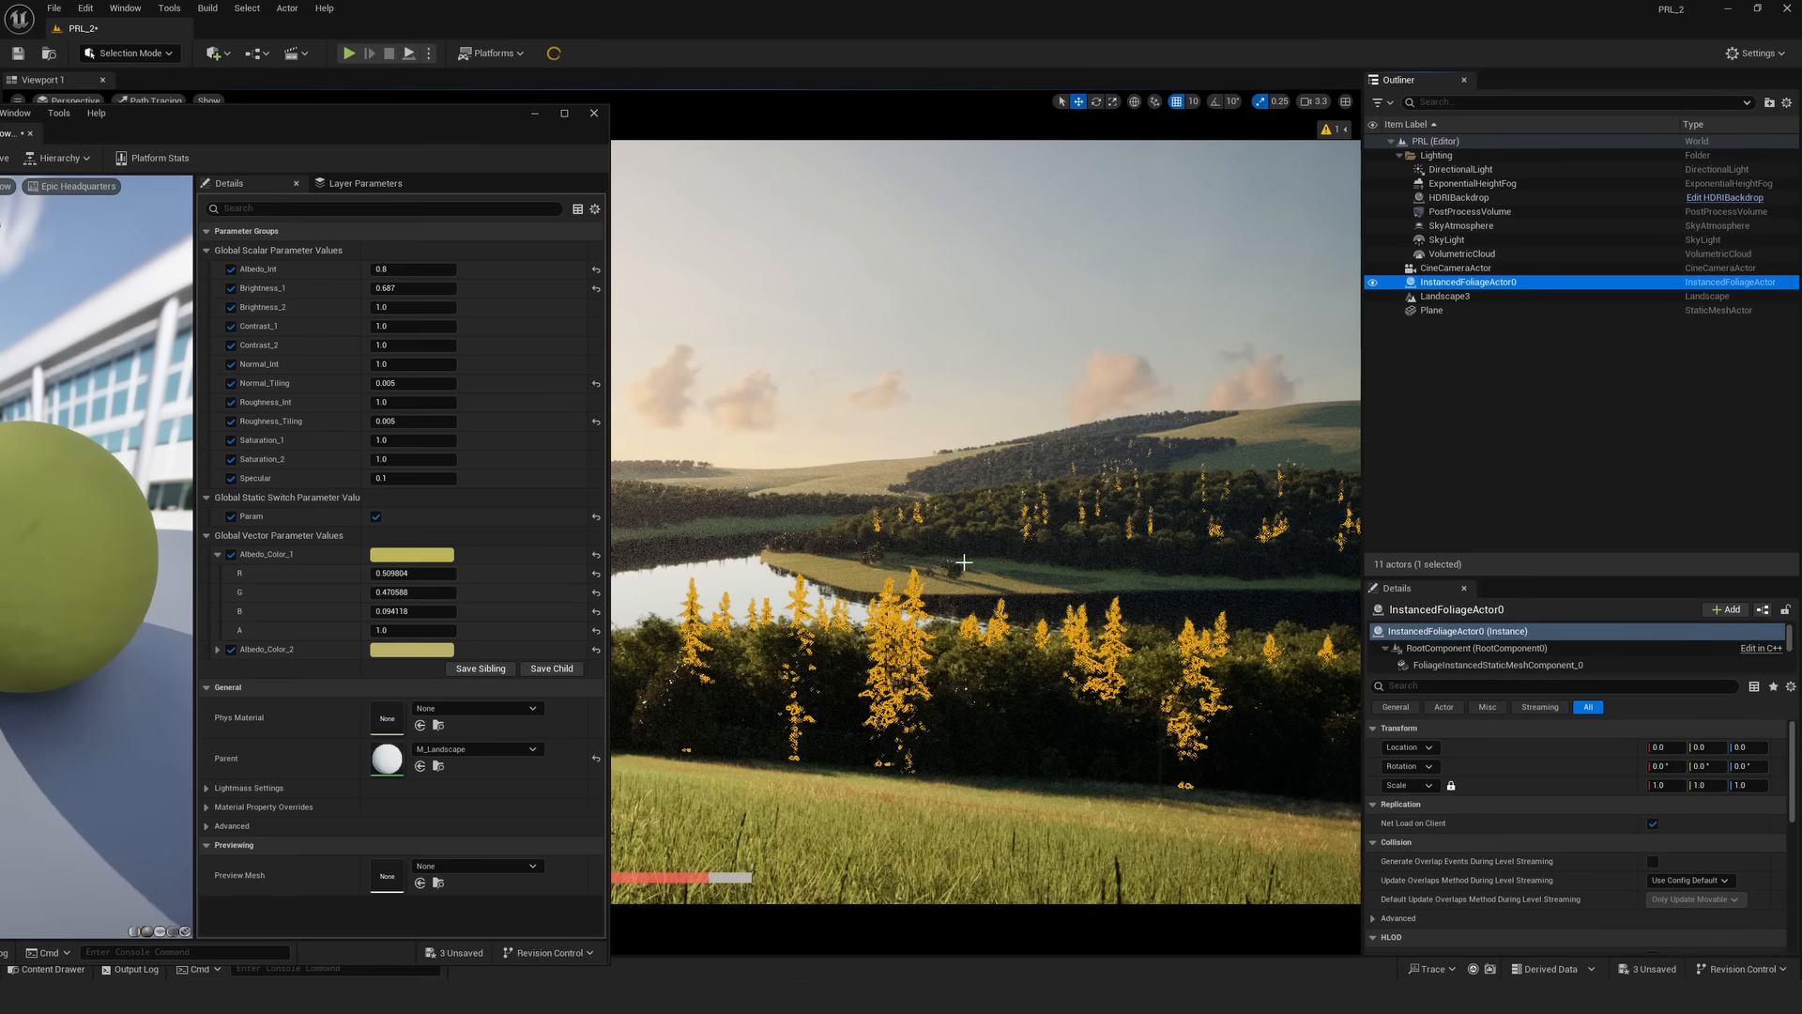
mouse_move(407, 289)
mouse_down()
mouse_move(361, 288)
mouse_move(388, 289)
mouse_up()
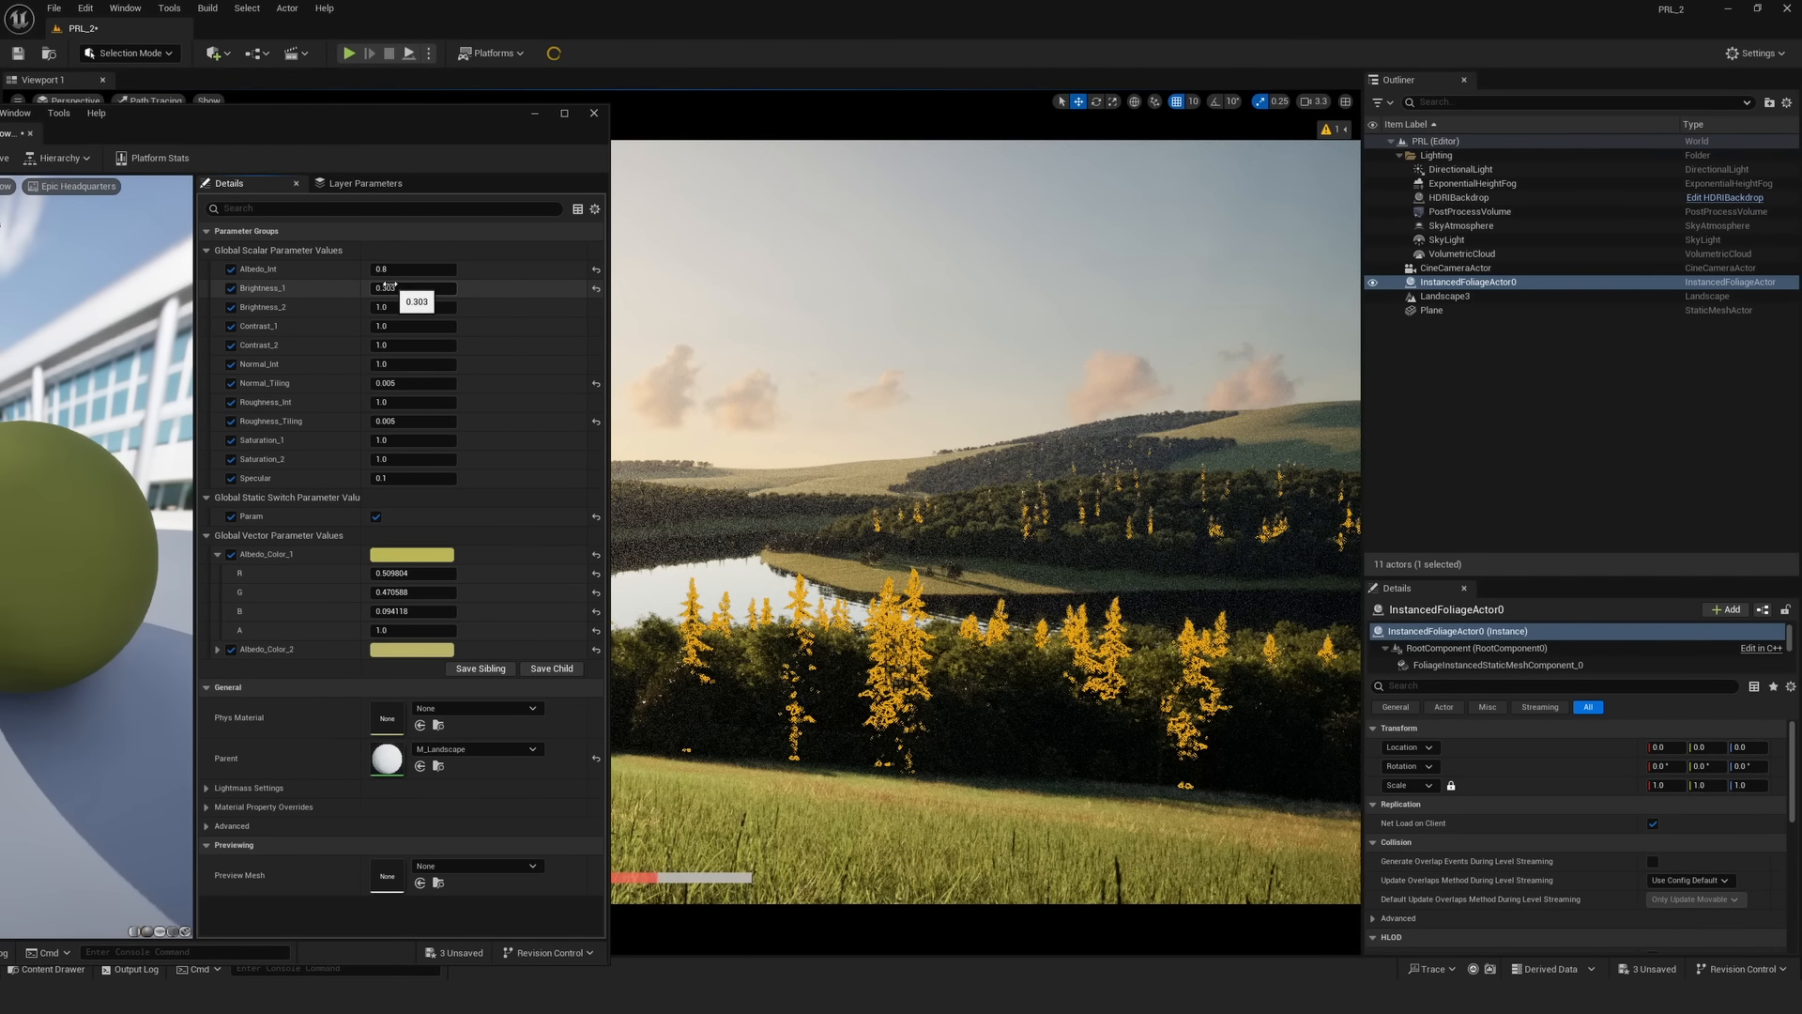
mouse_move(411, 288)
mouse_down()
mouse_move(380, 288)
mouse_move(411, 290)
mouse_up()
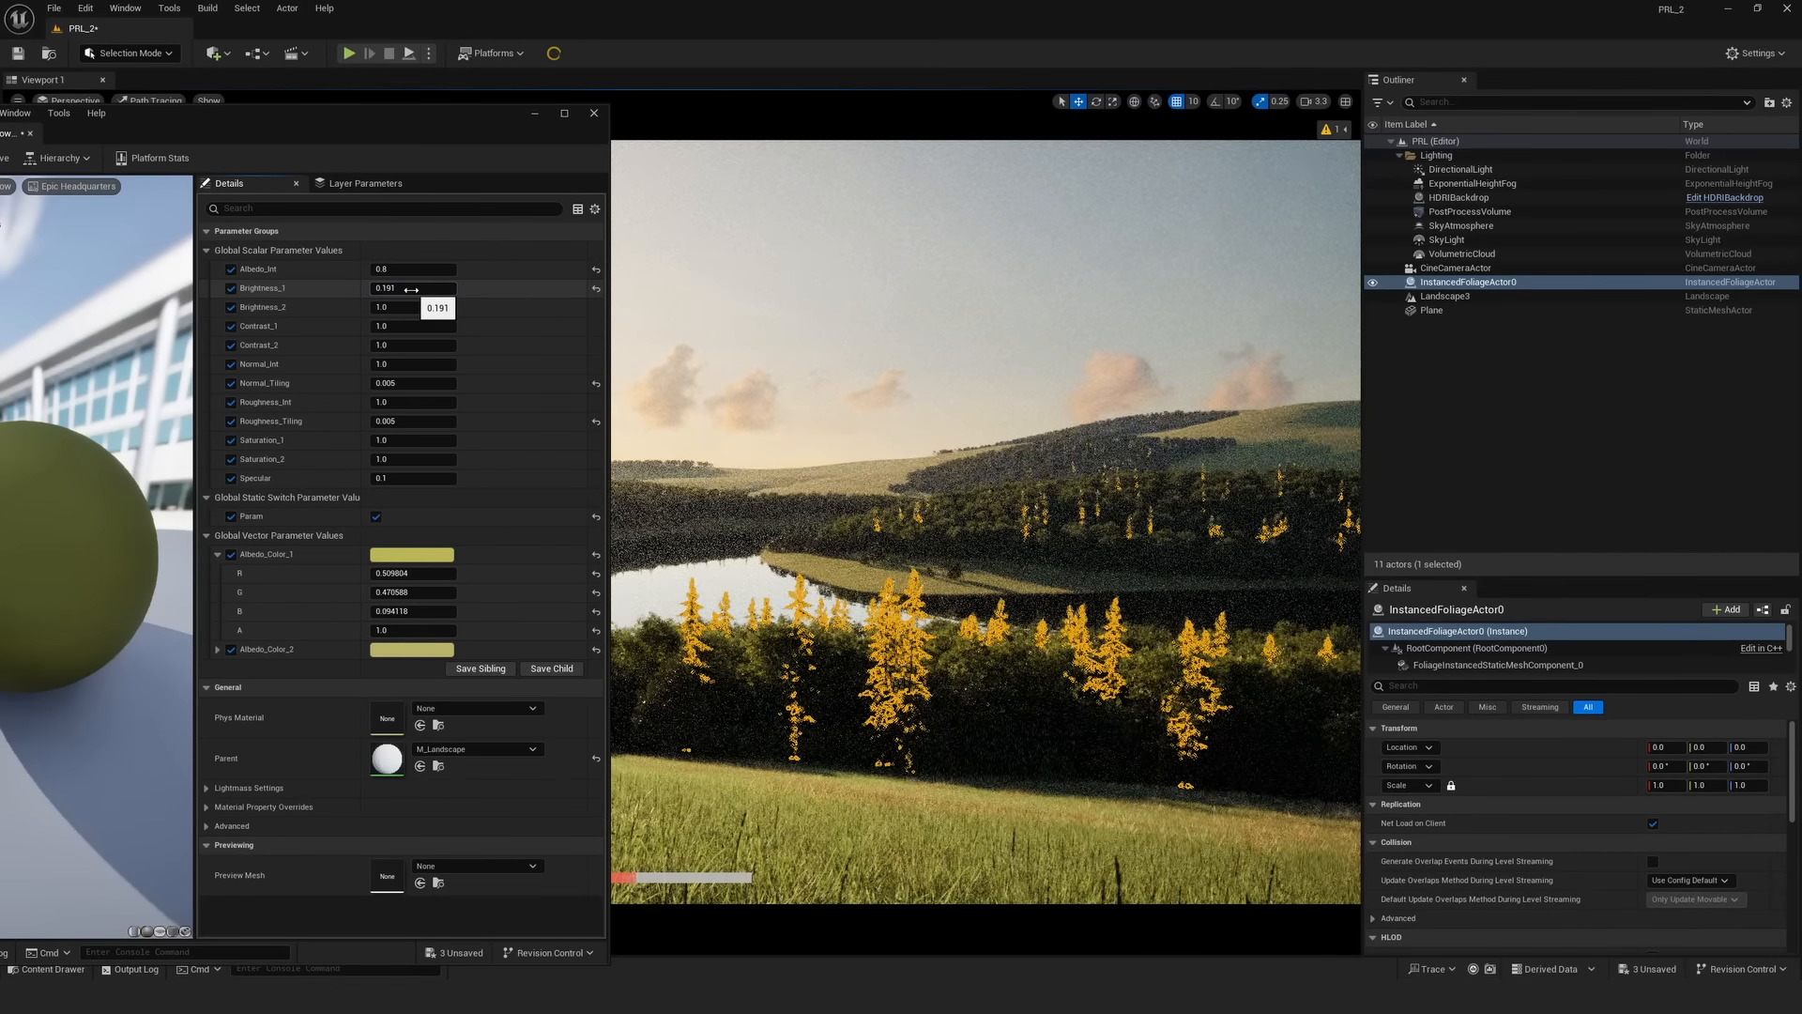
- Darken Albedo_Color_1 of M_Landscape_Shadow_INST to a color value of 0.4375, close the editor, and deselect the foliage
click(411, 554)
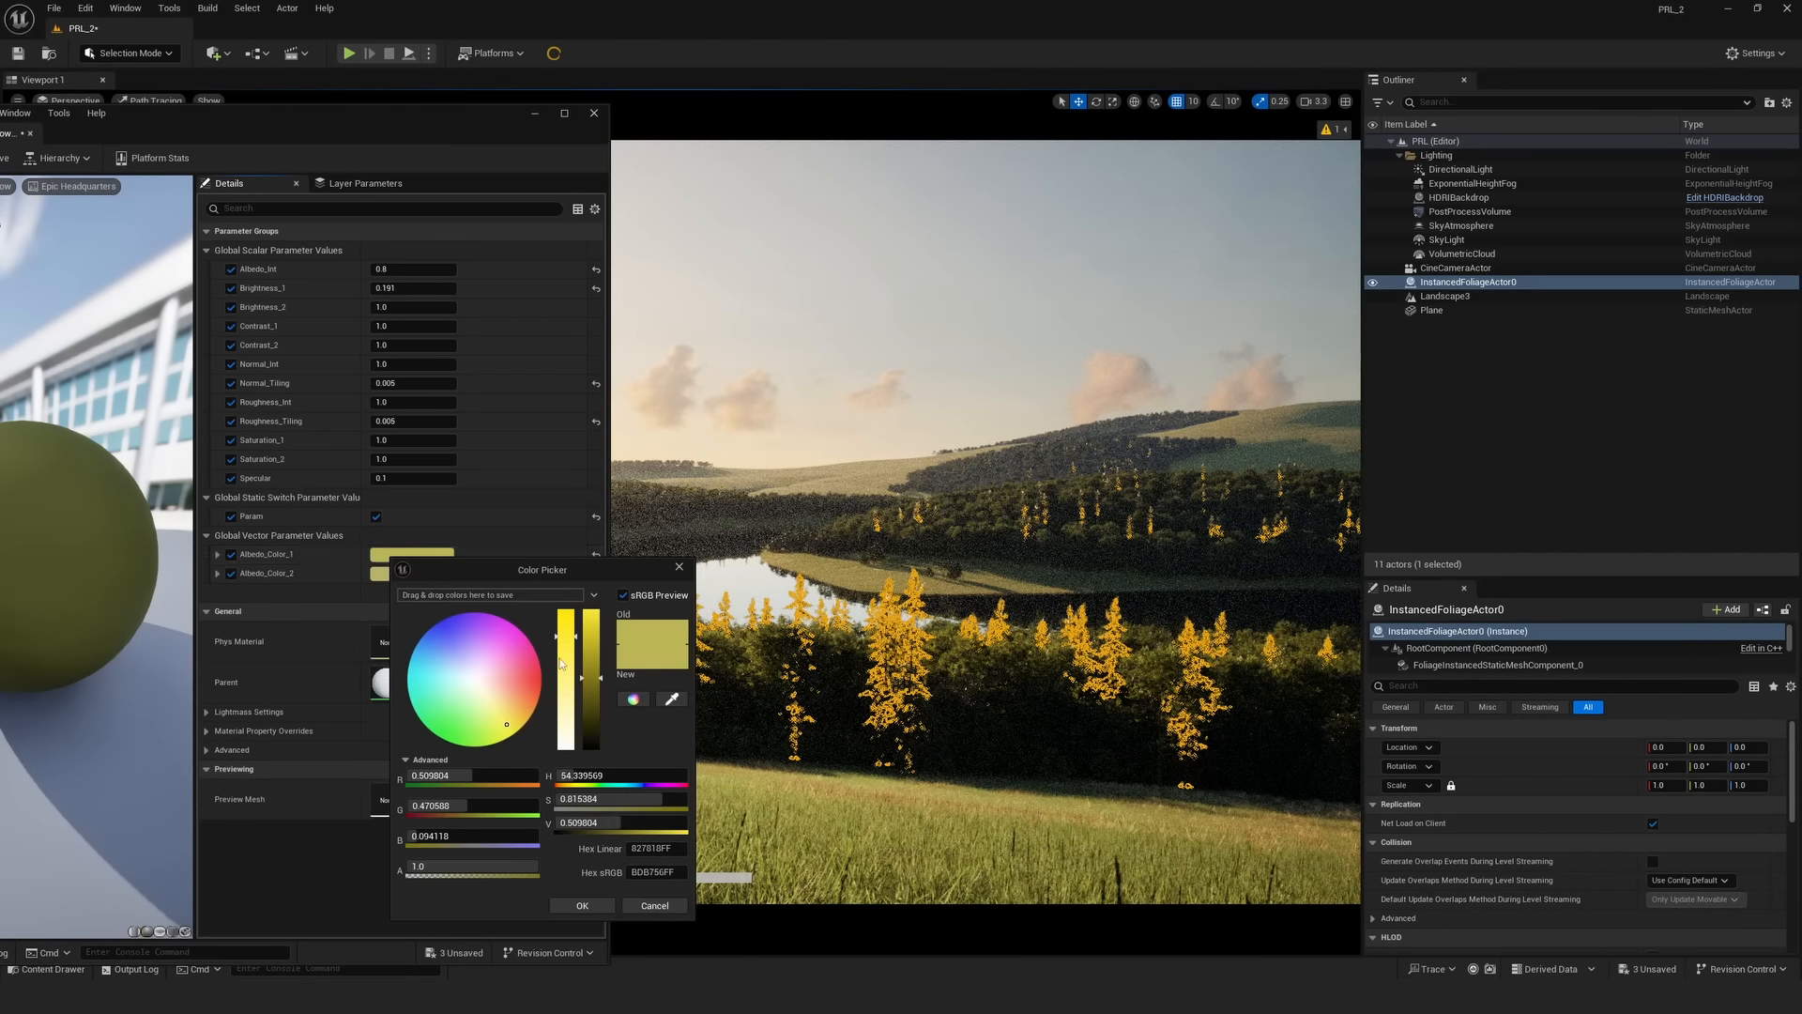
drag(597, 682, 597, 688)
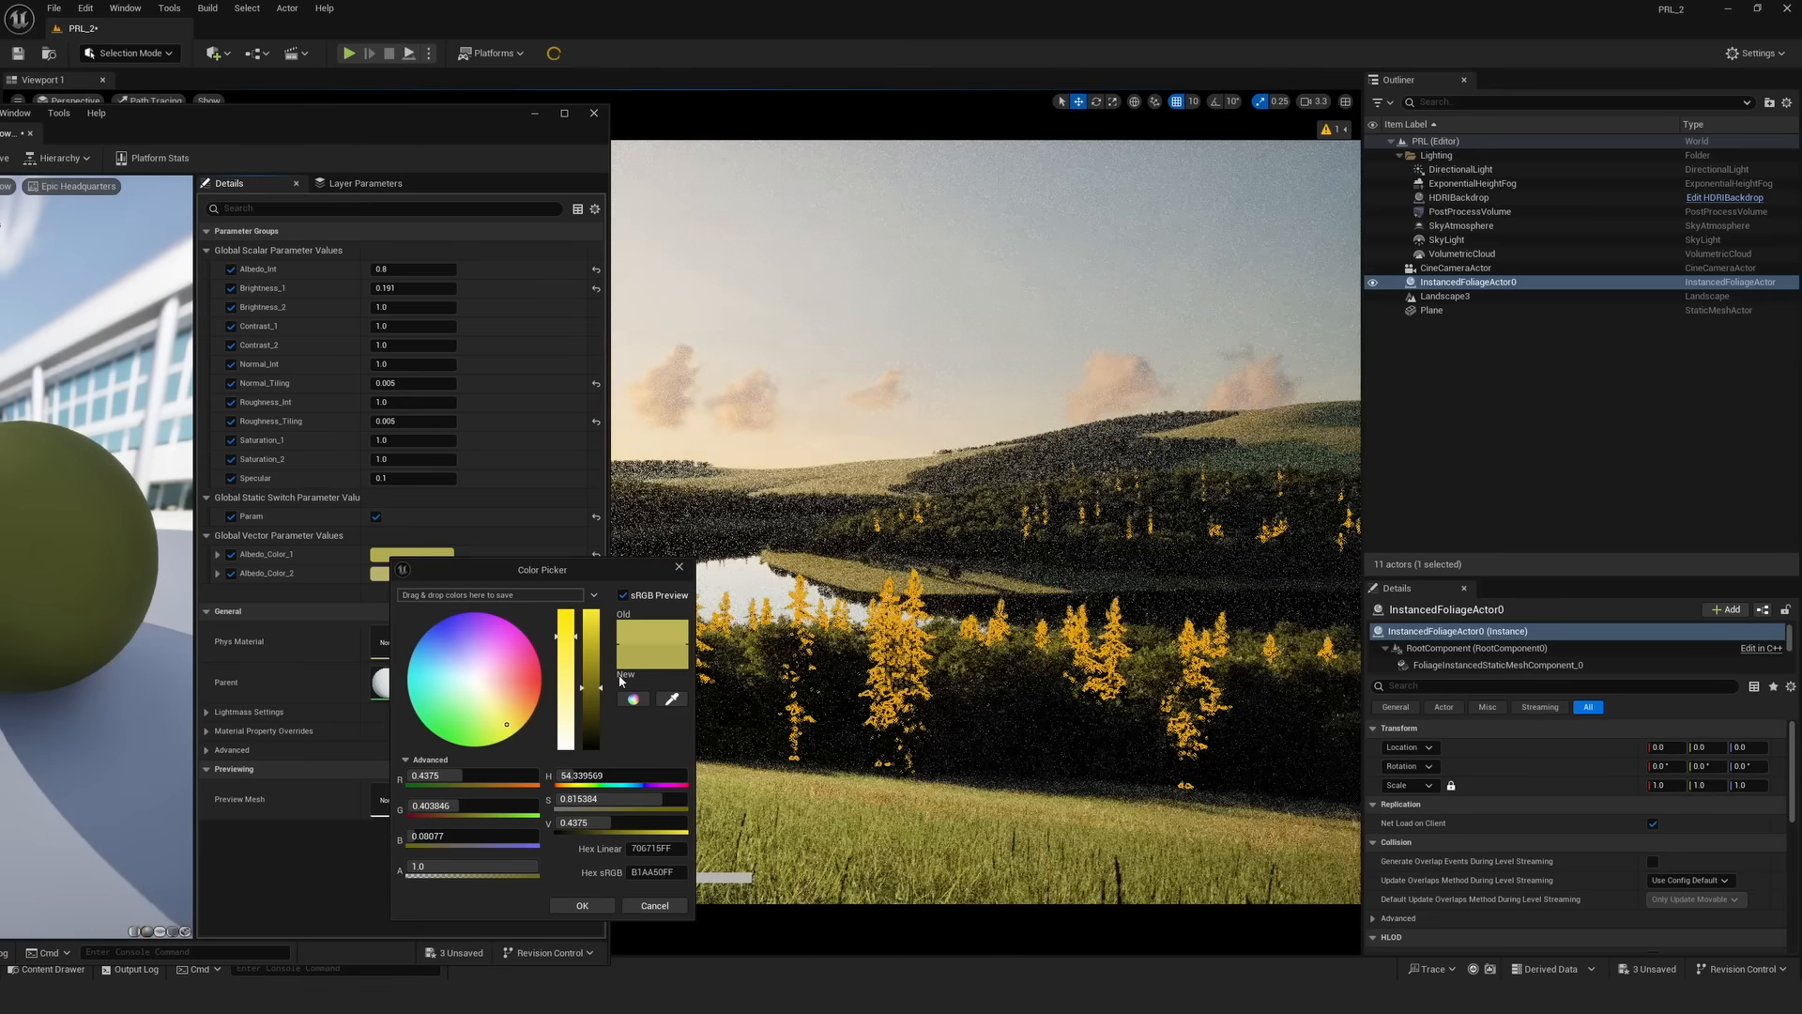
click(582, 904)
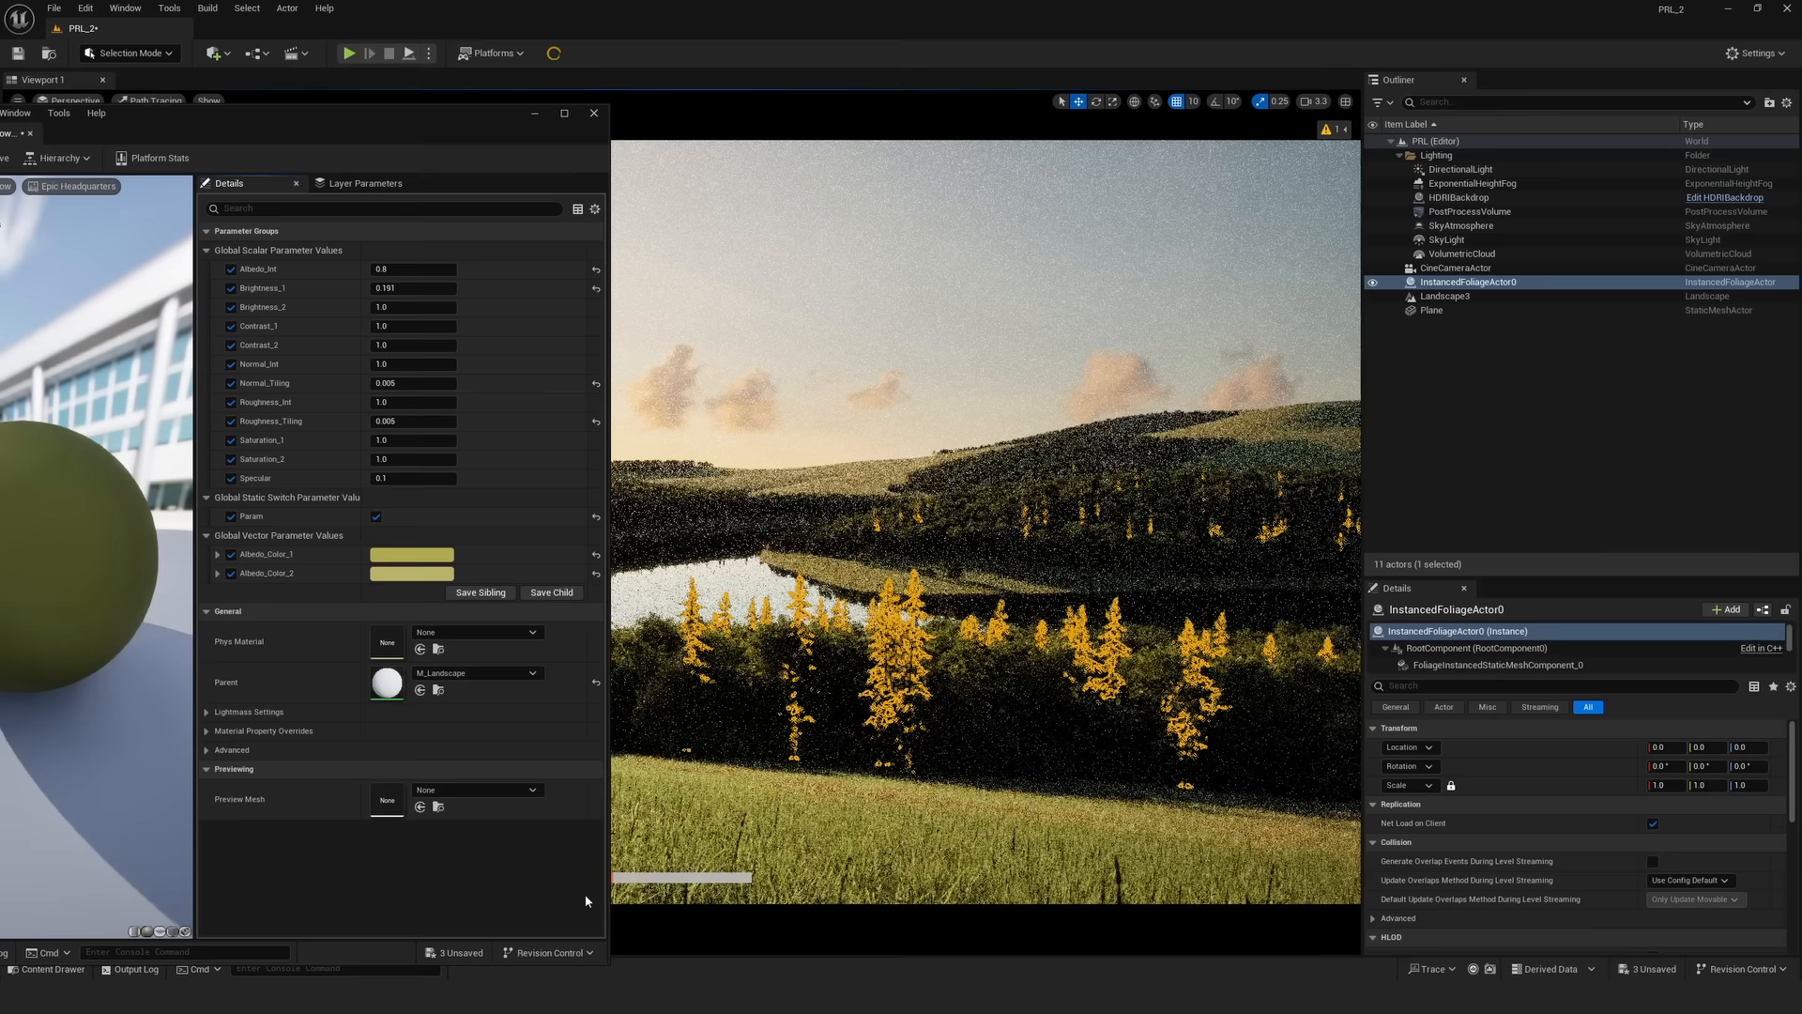
click(593, 112)
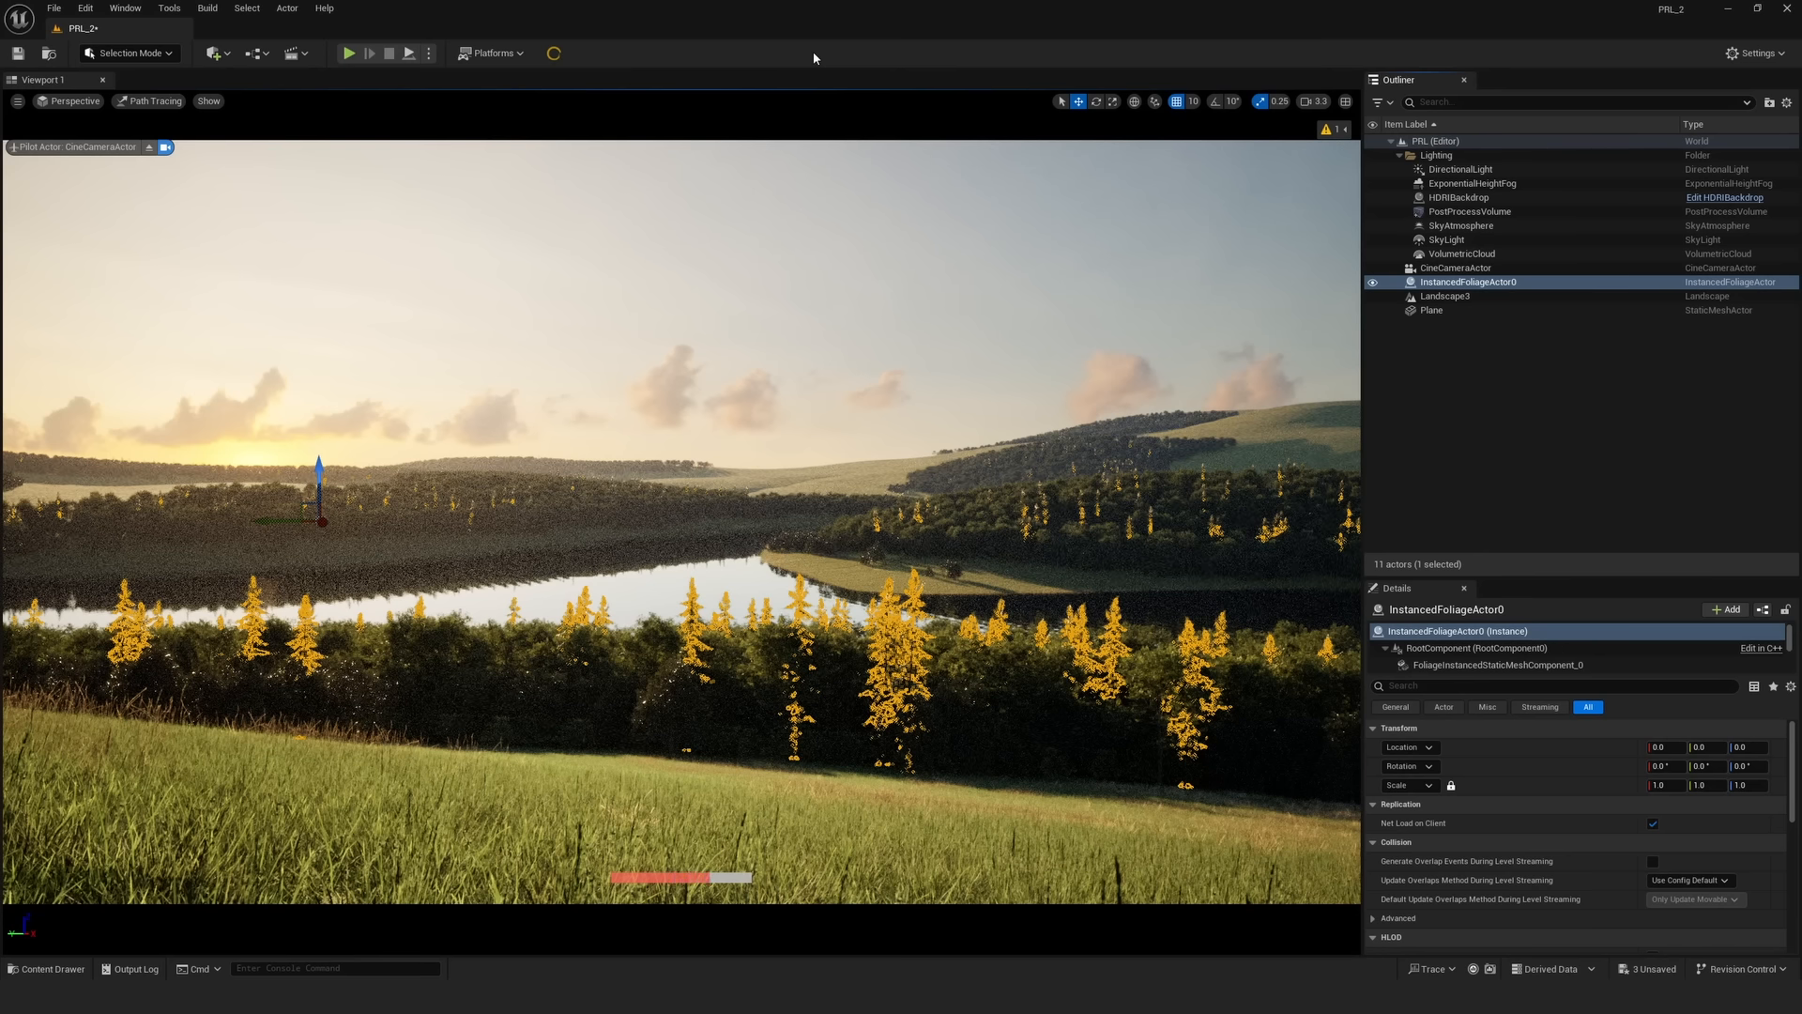
click(965, 343)
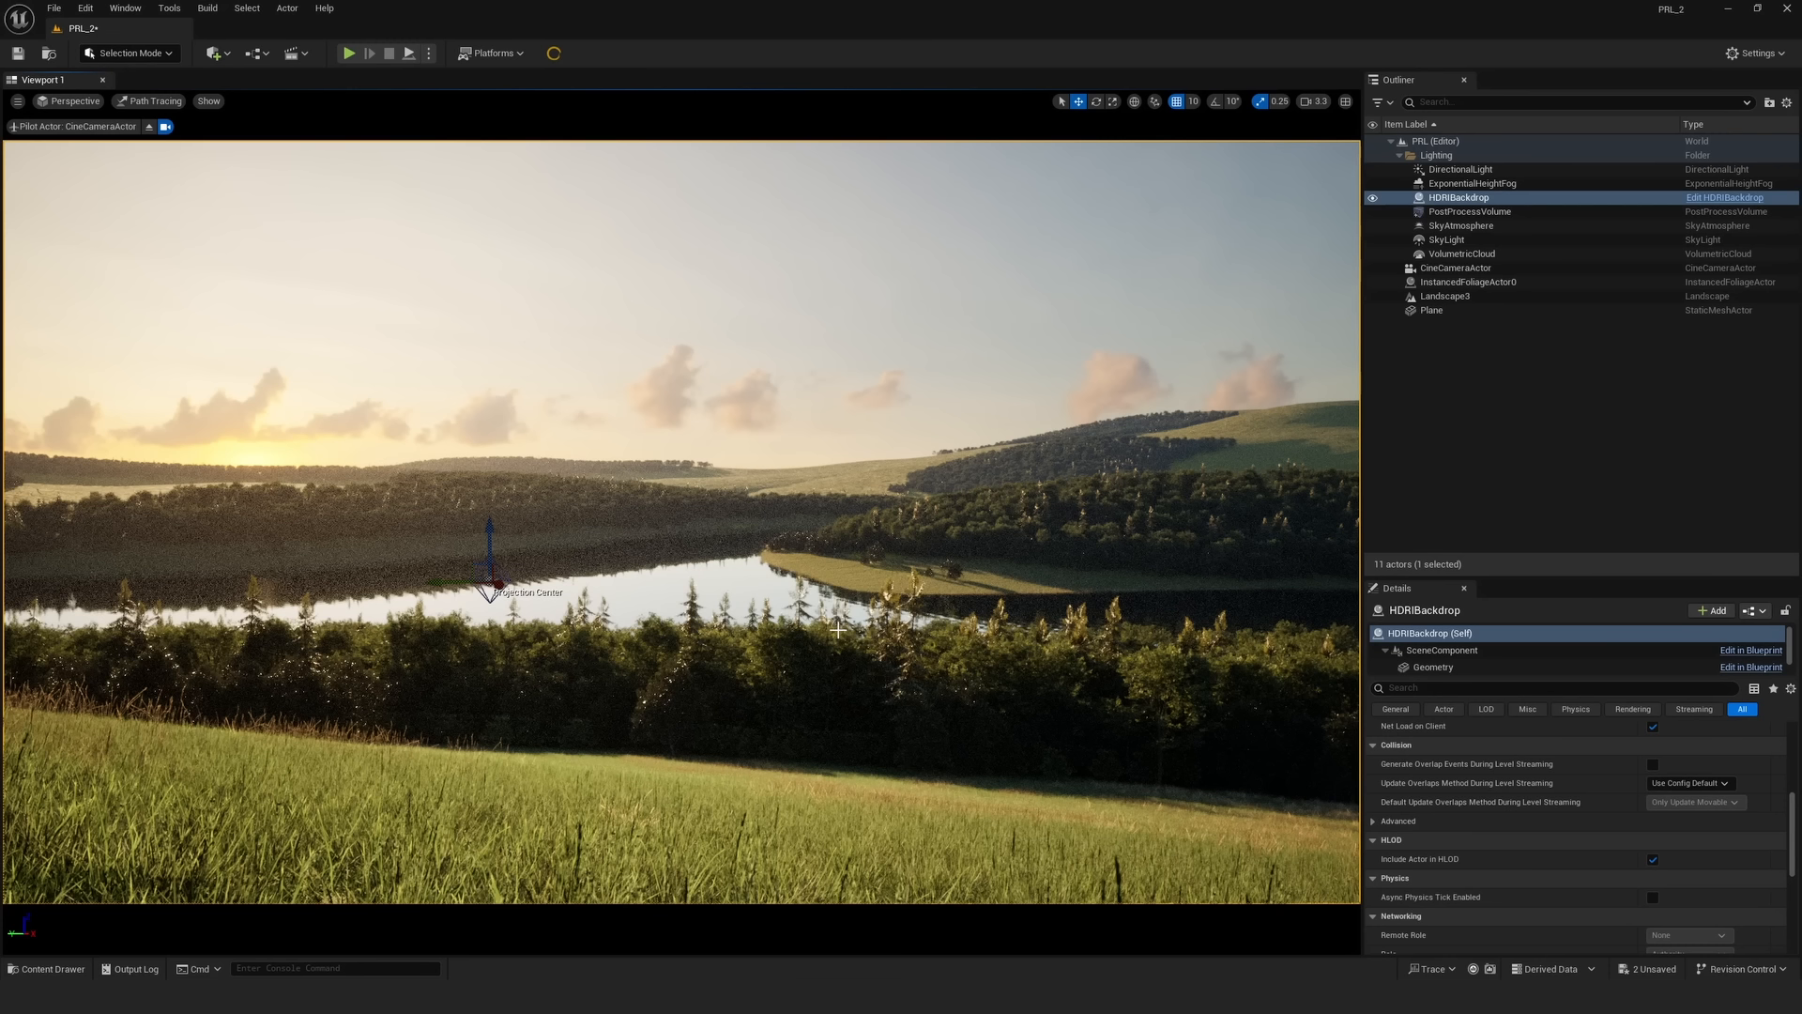
- Add a level sequence saved in the Content folder as LS_Main_2
click(298, 54)
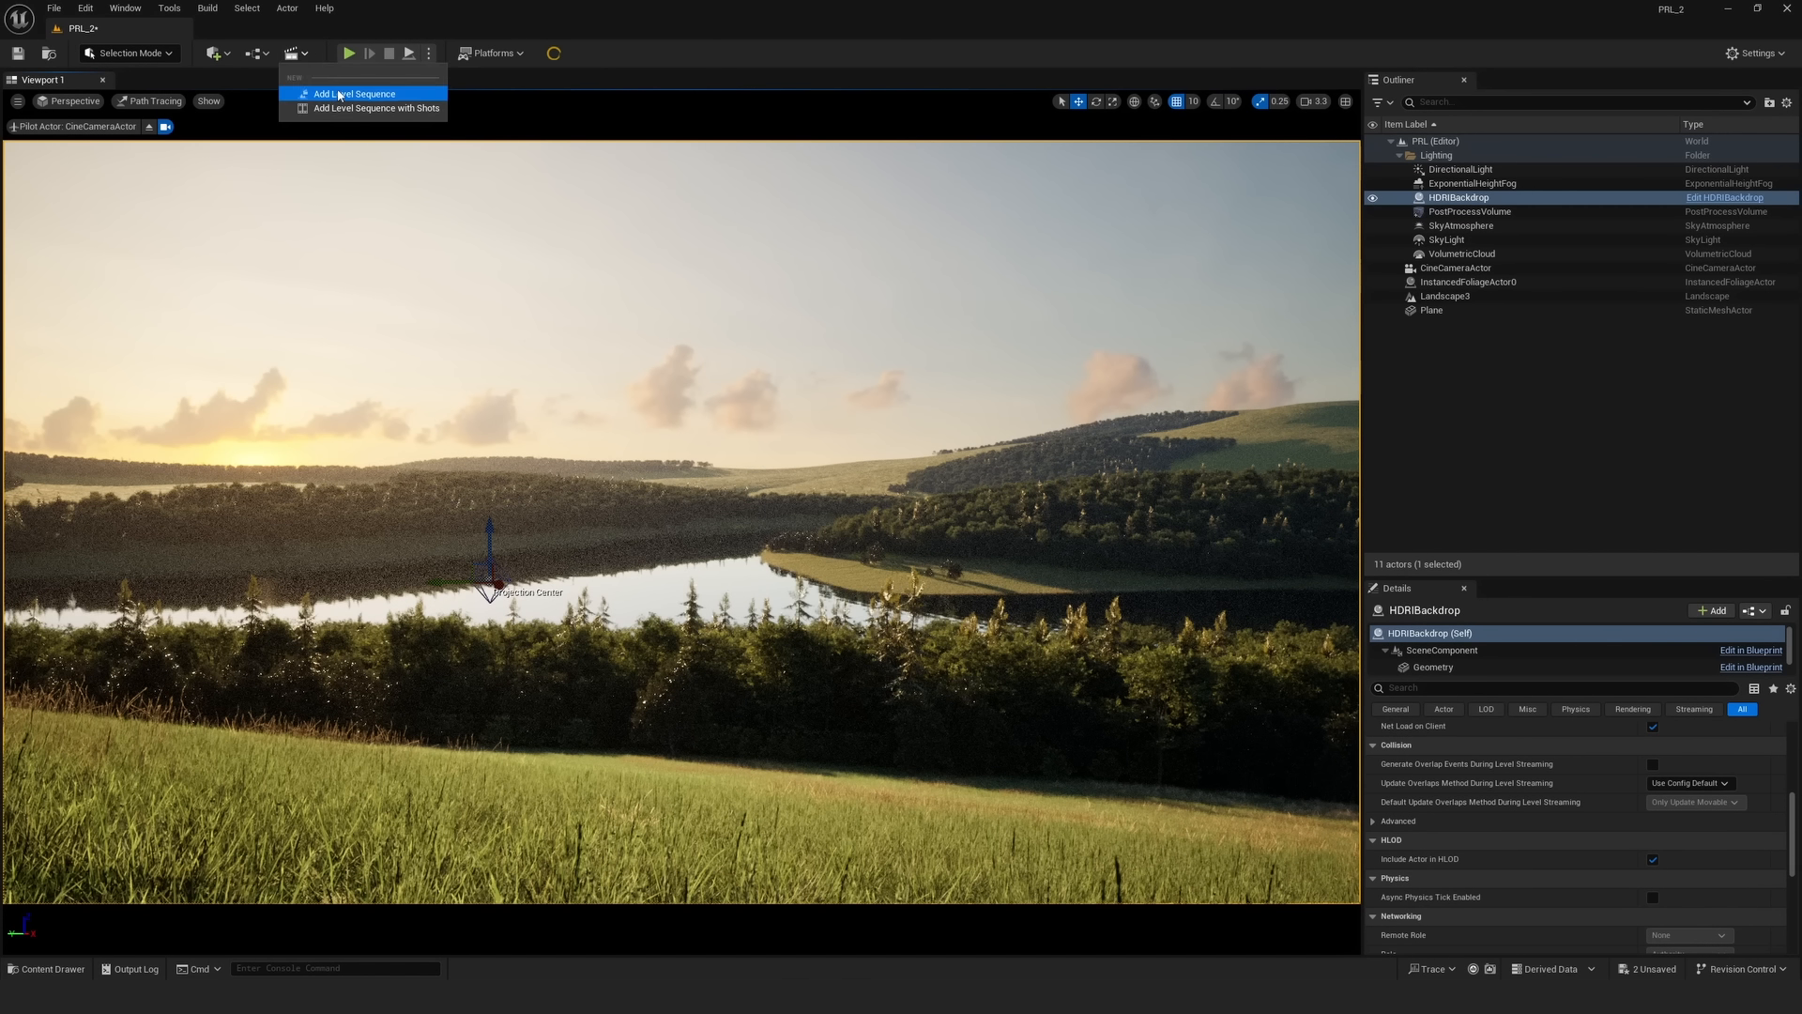
click(340, 91)
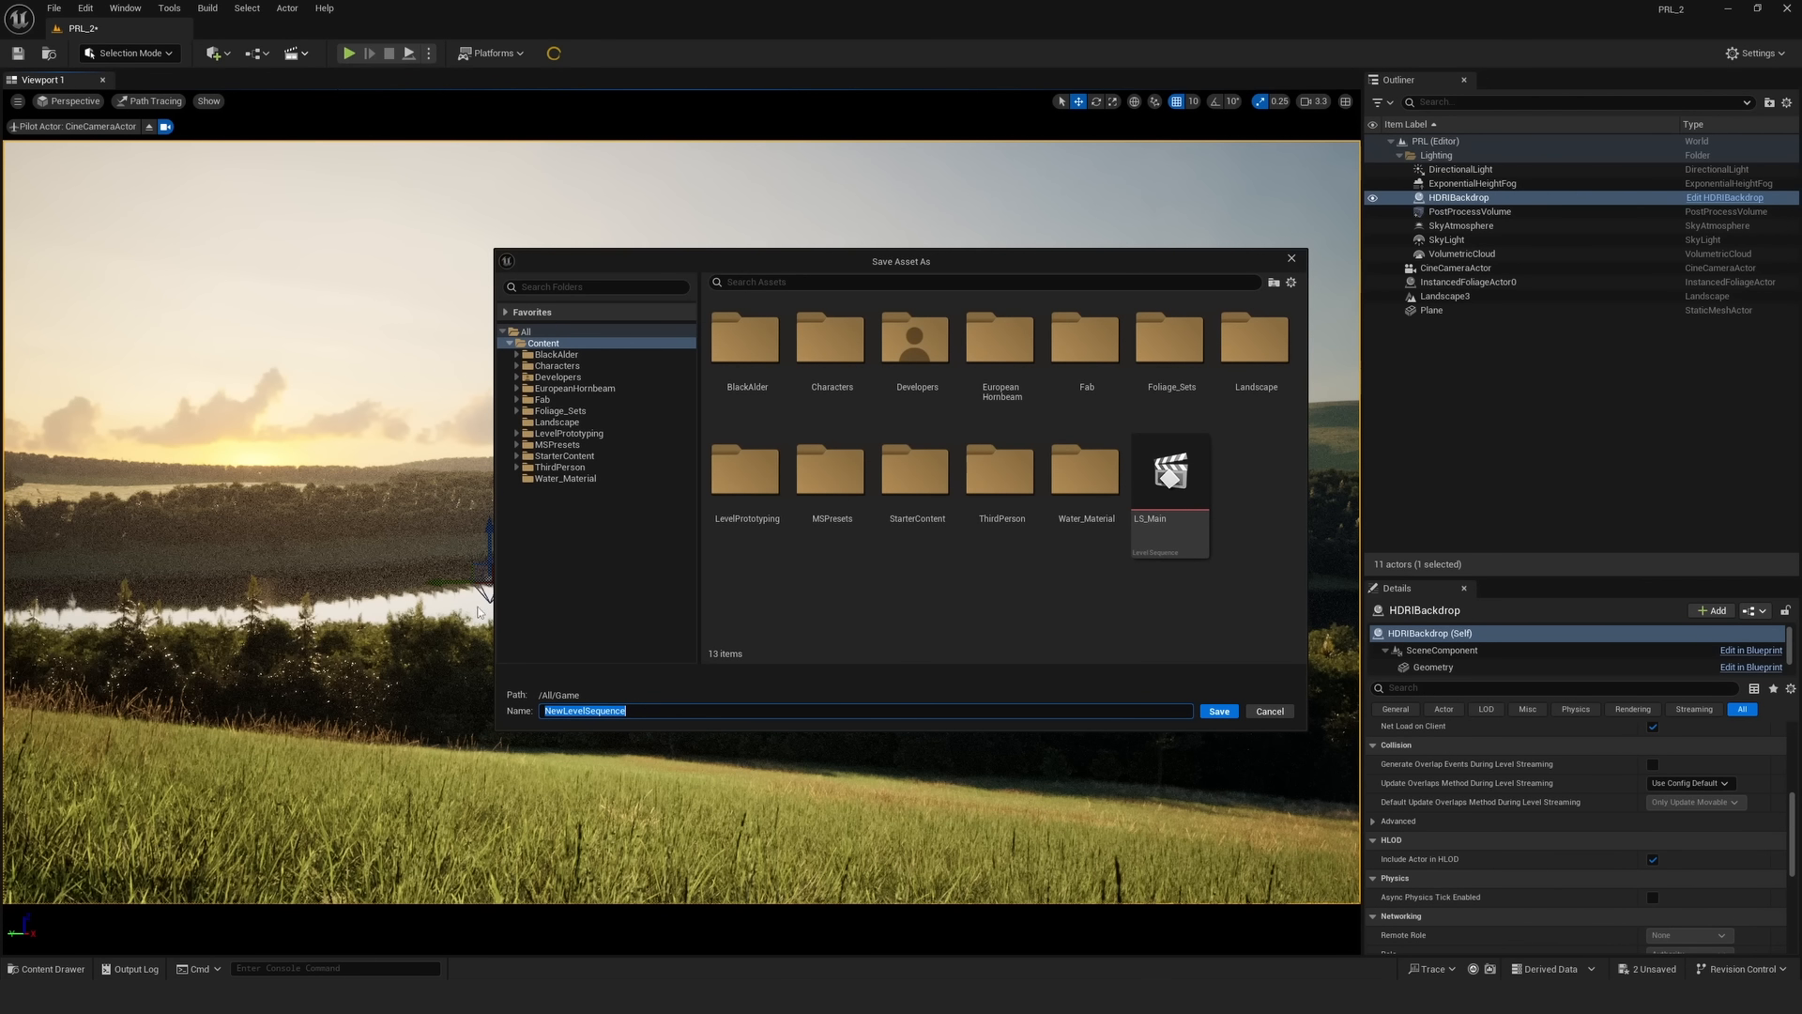
text(kls)
key(BackSpace)
key(BackSpace)
text(ls_)
key(BackSpace)
key(BackSpace)
key(BackSpace)
text(L)
click(1218, 711)
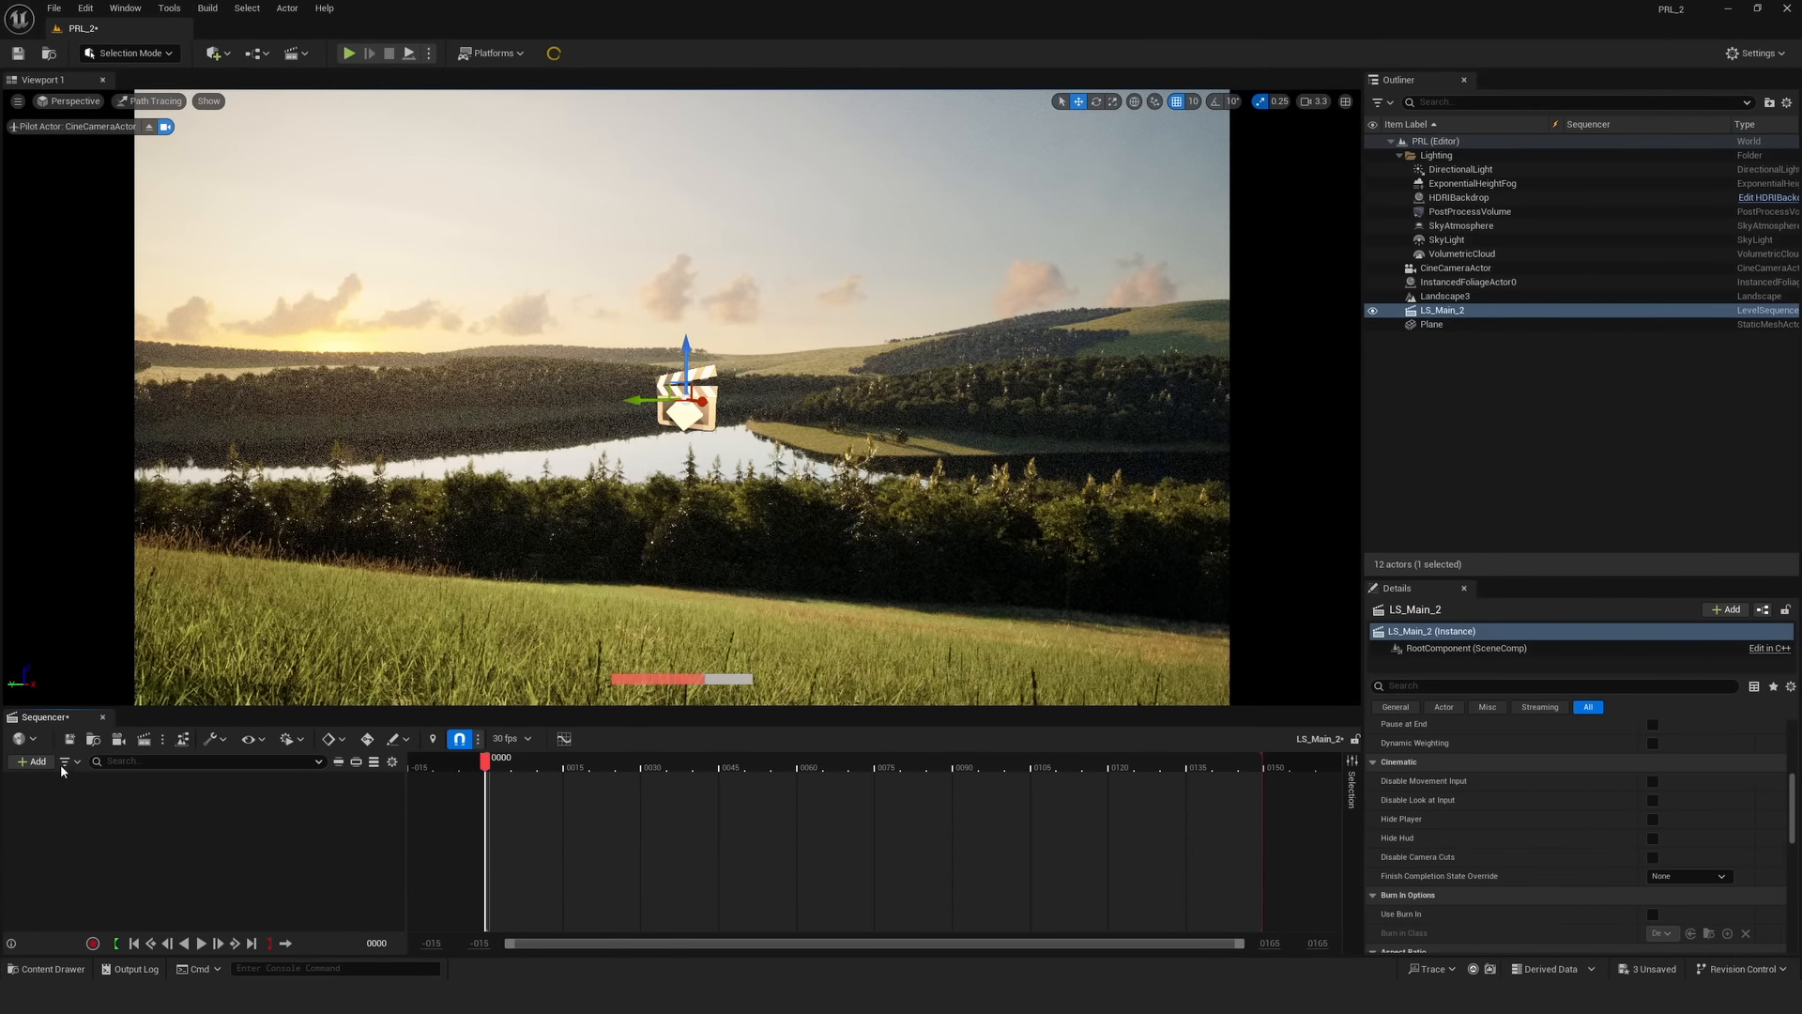
- Add the CineCameraActor to the LS_Main_2 sequence as a track
click(33, 761)
mouse_move(111, 506)
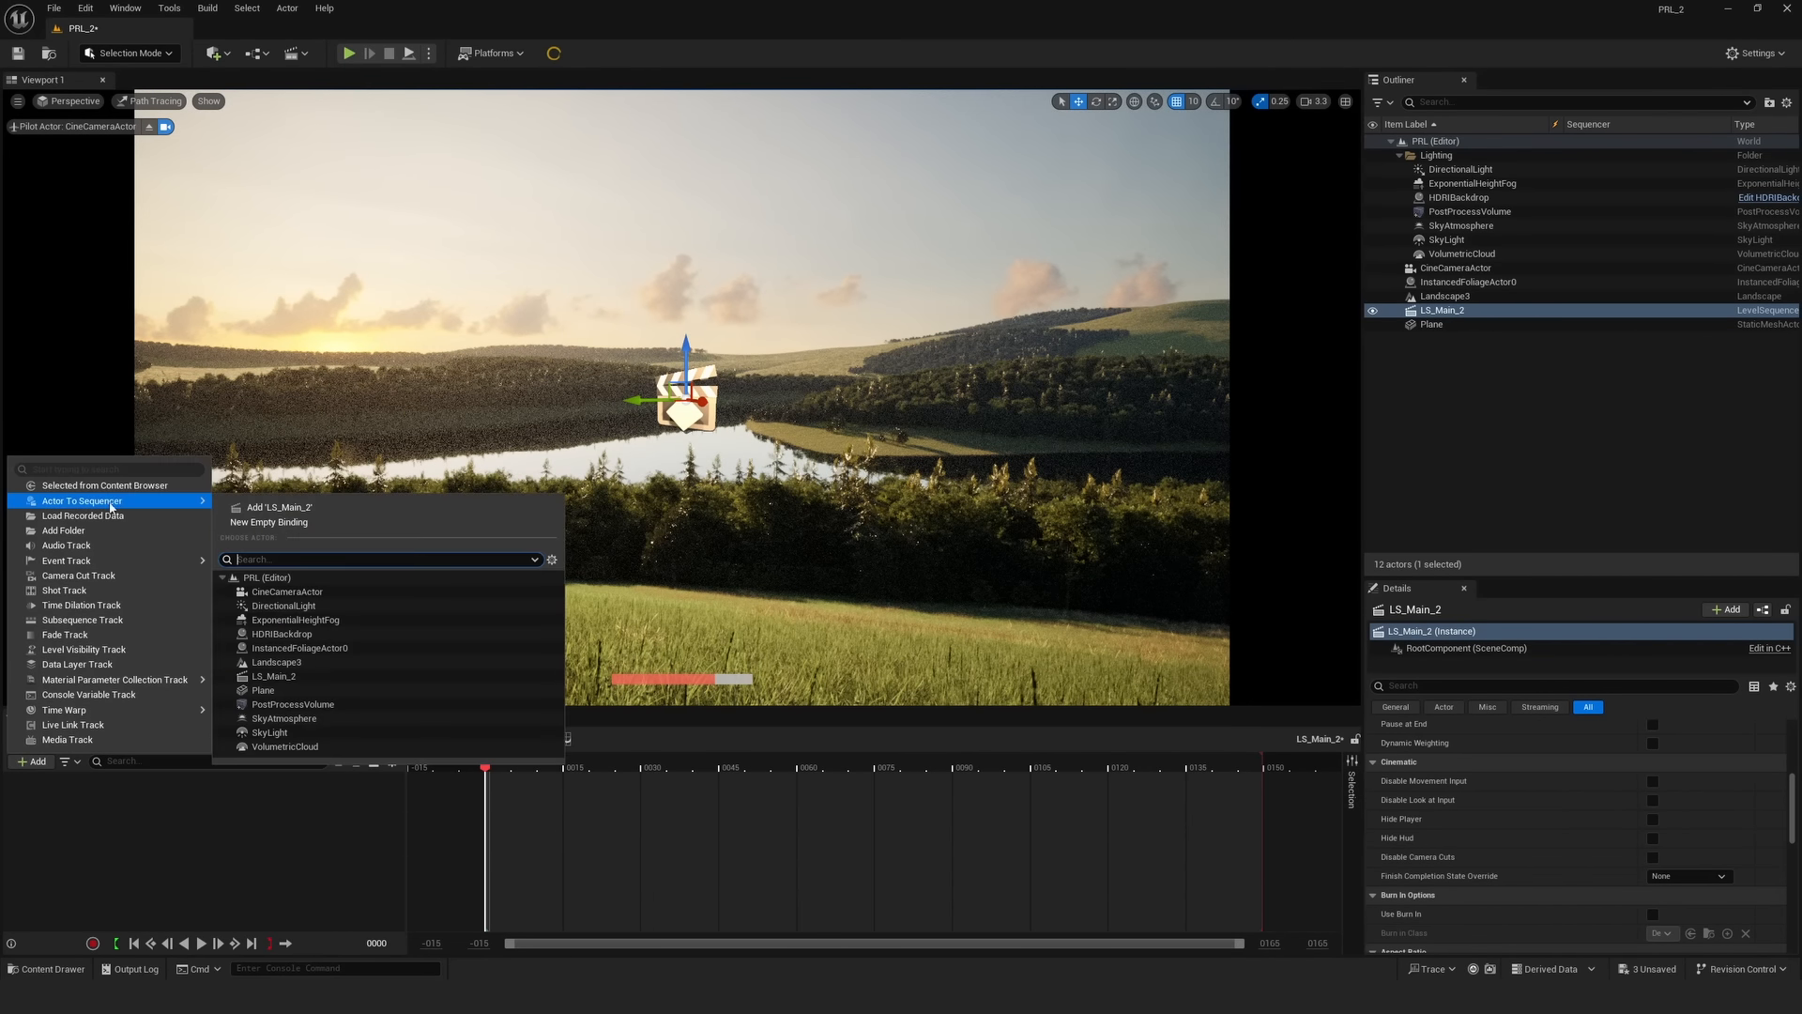
click(274, 591)
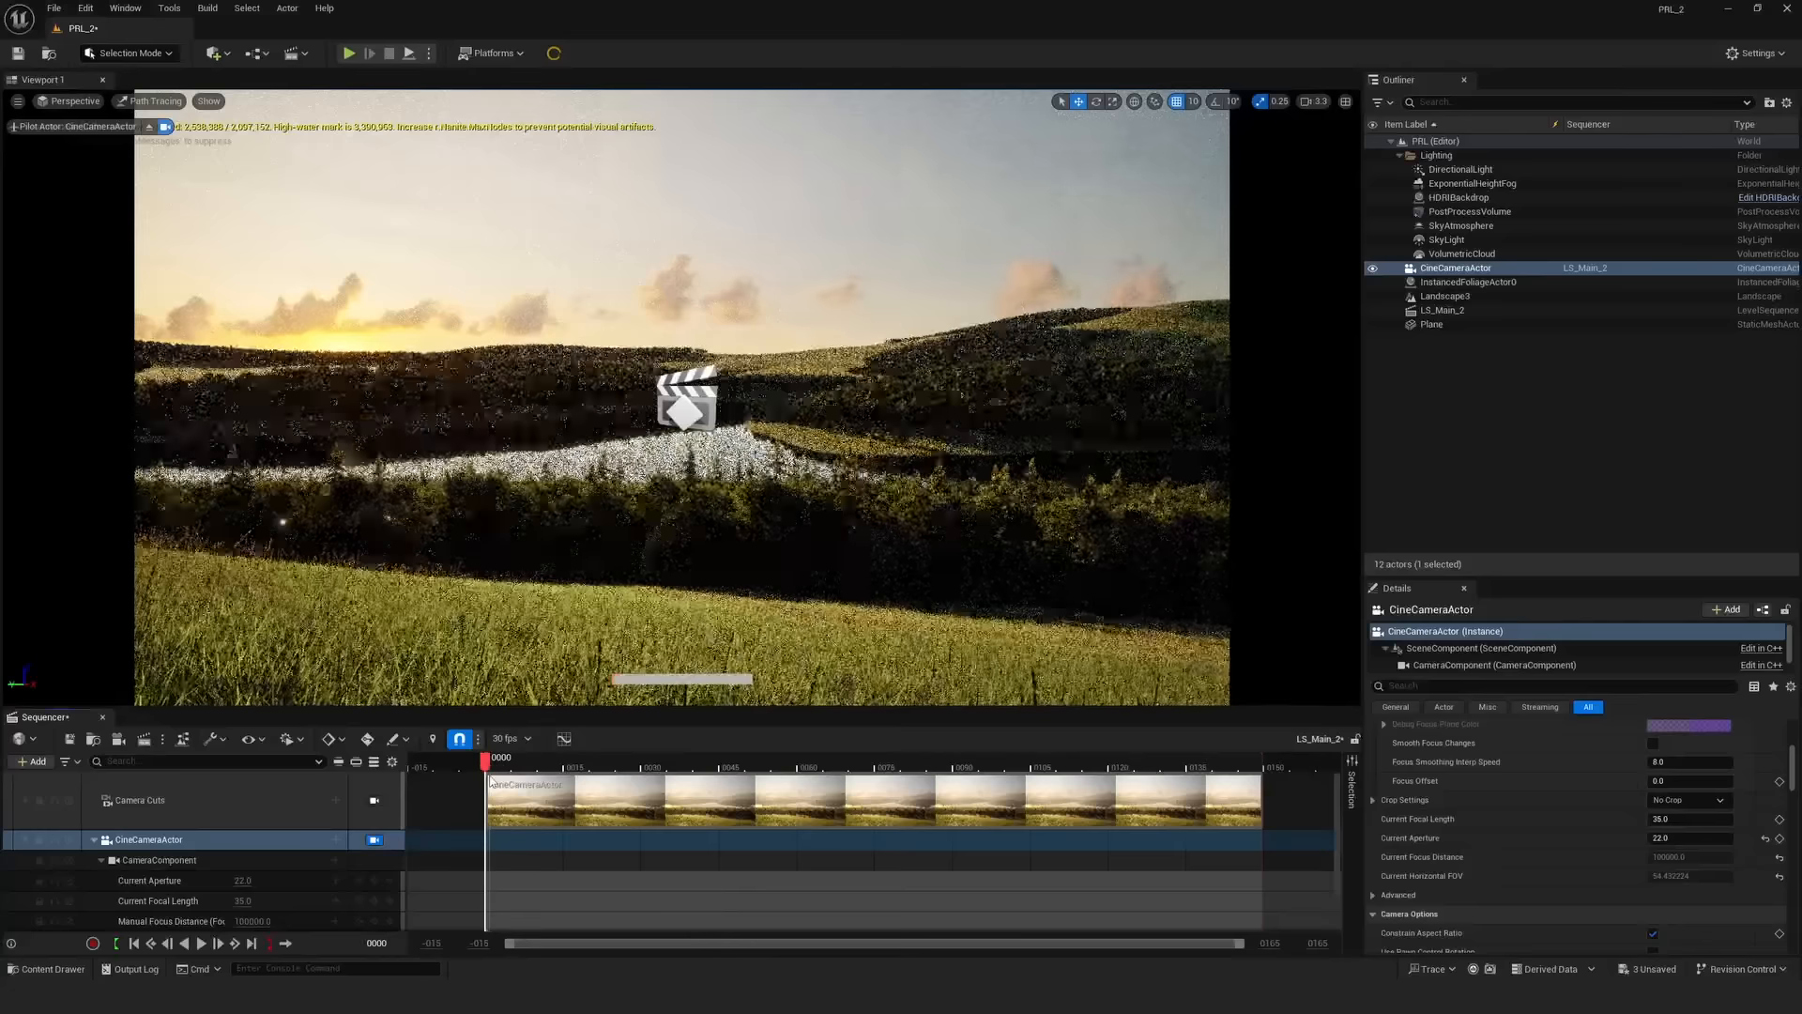
- Switch the viewport from Path Tracing to Lit mode and bring the camera's Transform track into view
click(141, 102)
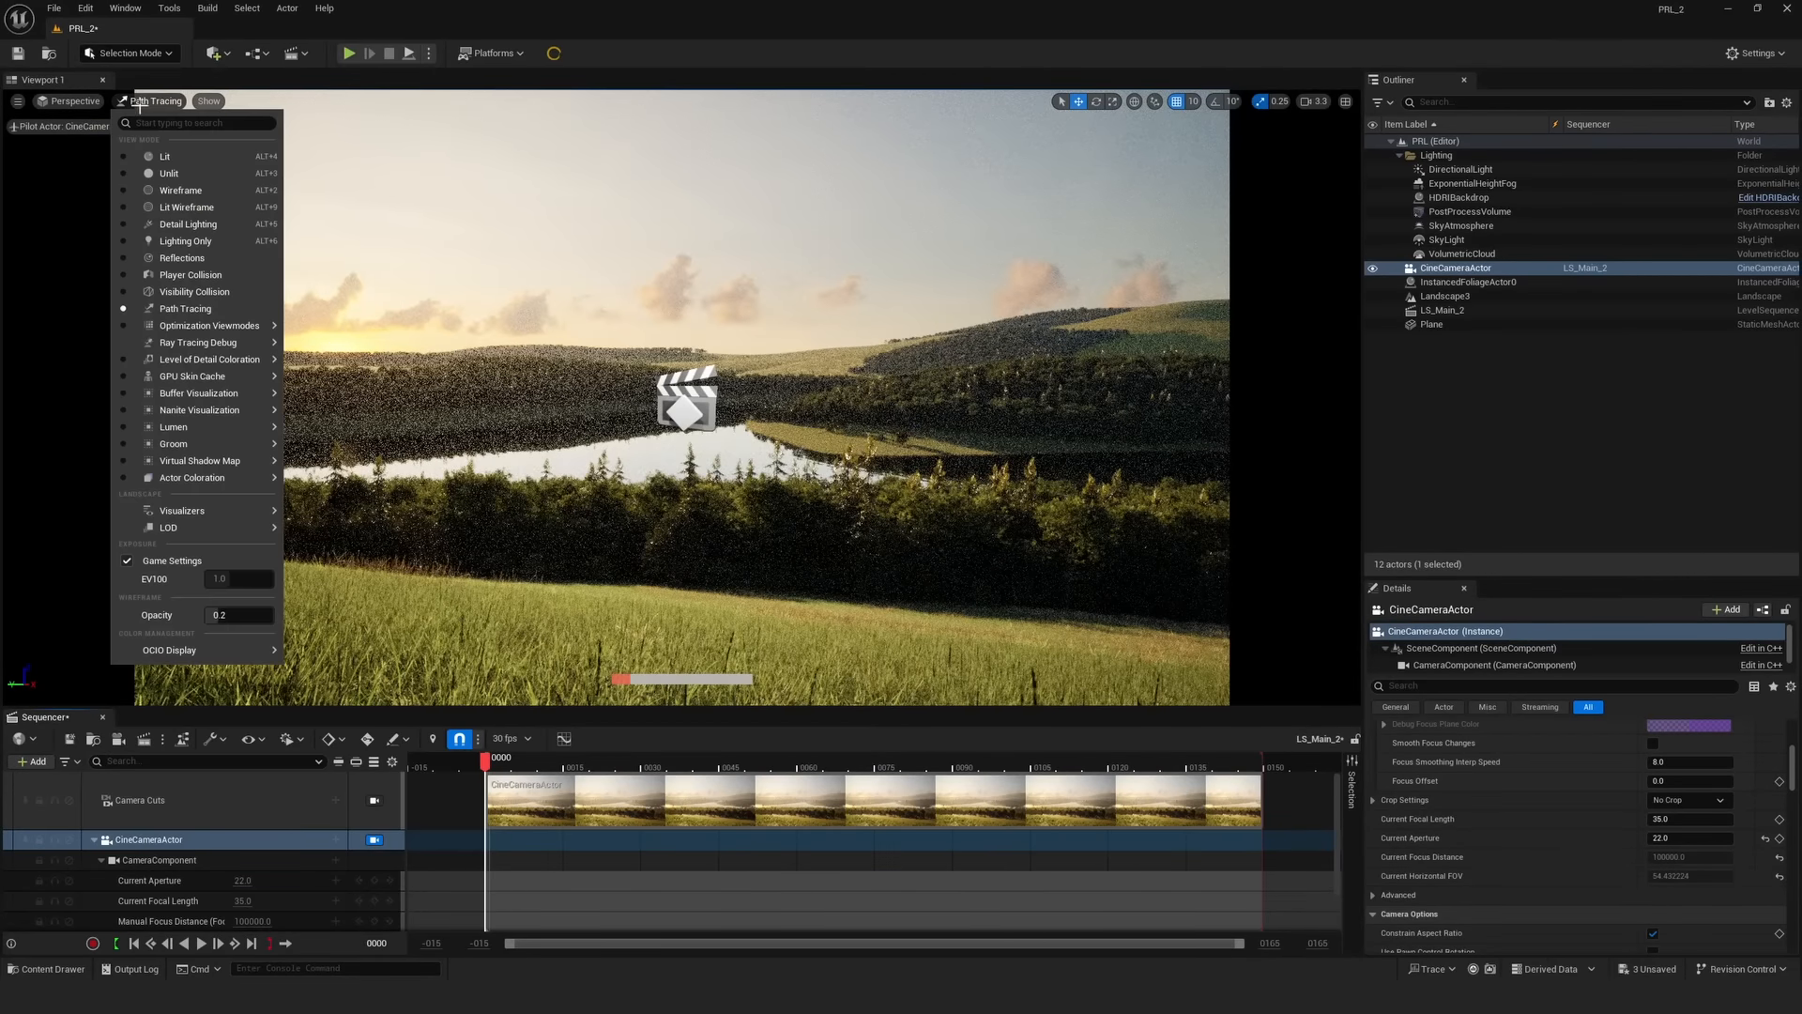
click(165, 169)
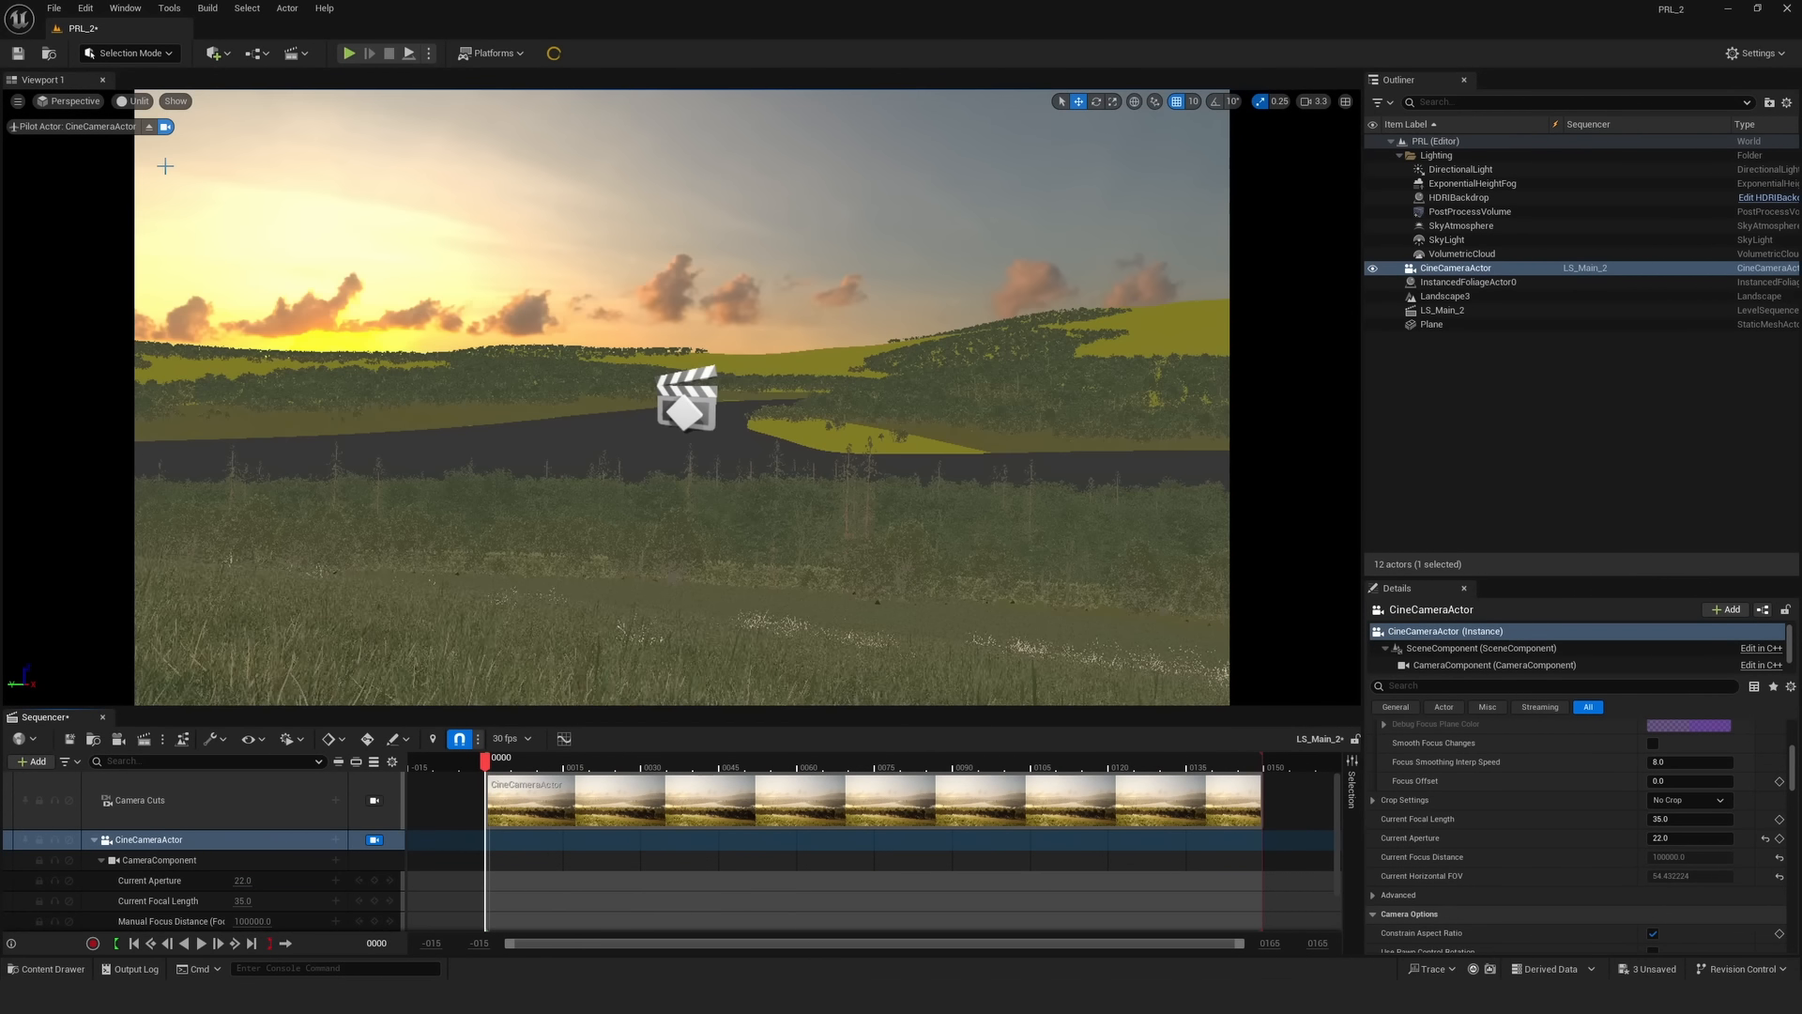
click(134, 101)
click(159, 153)
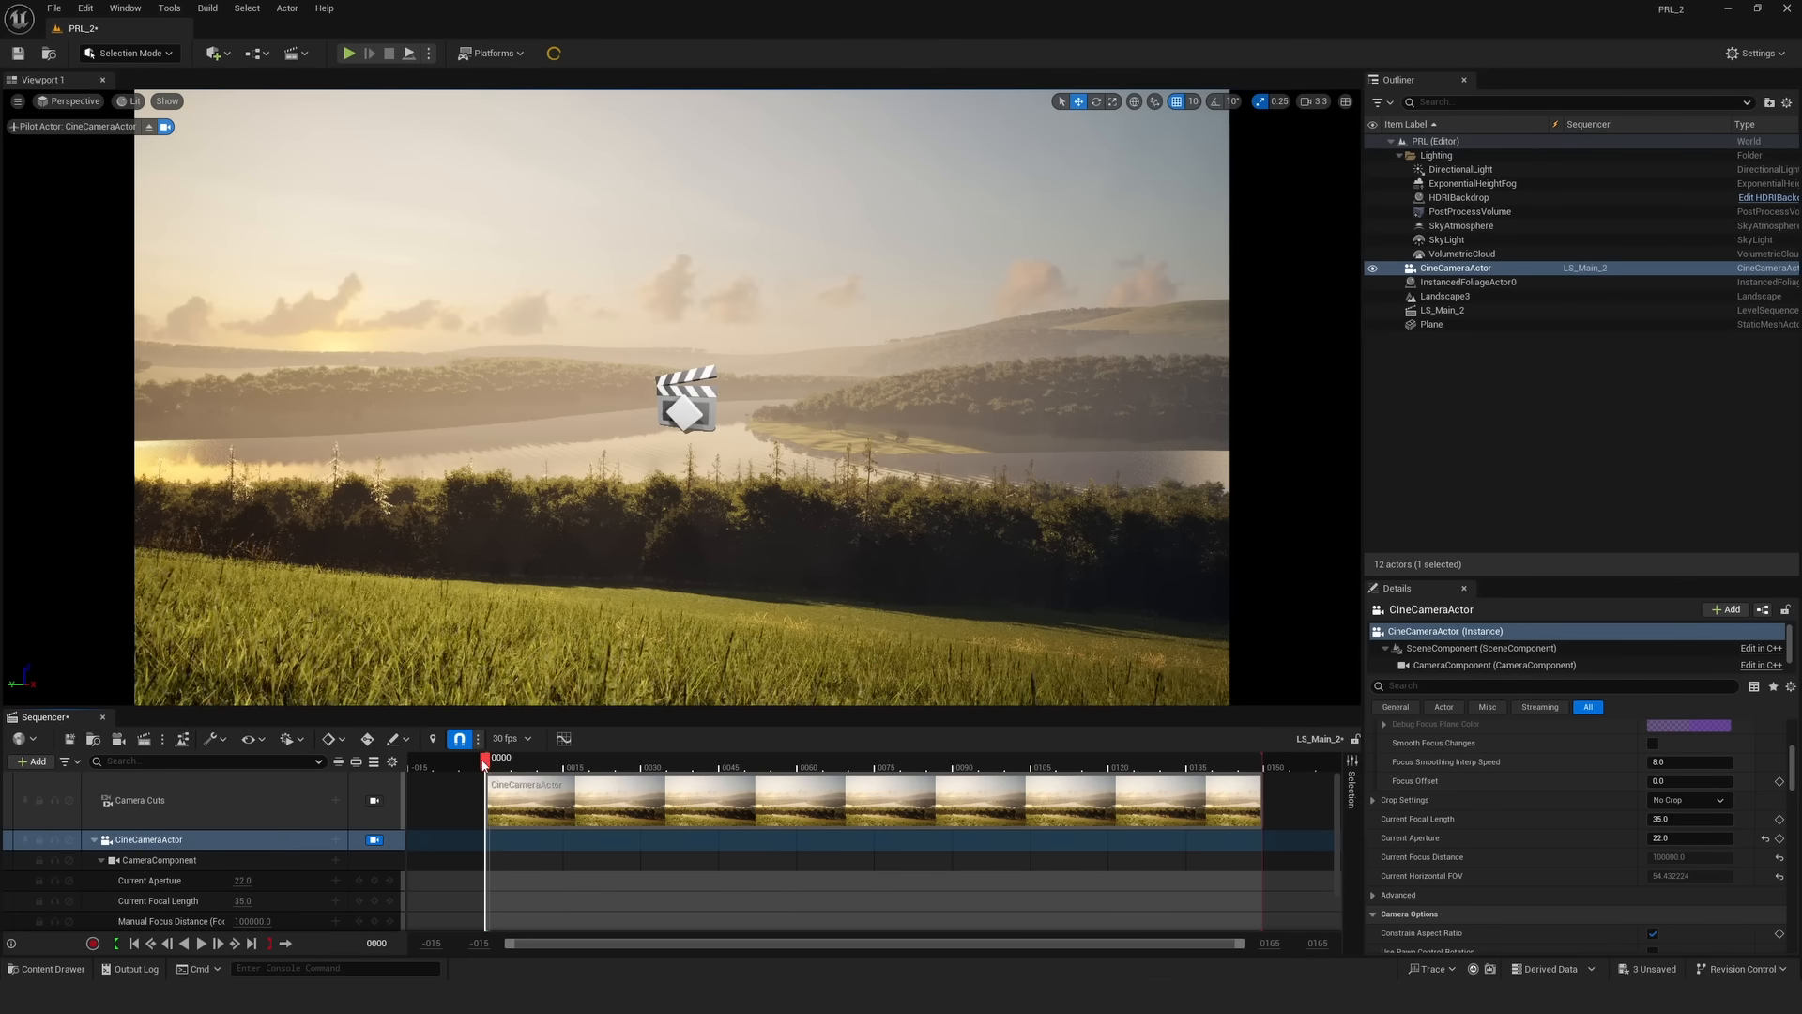
scroll(280, 857, down, 1)
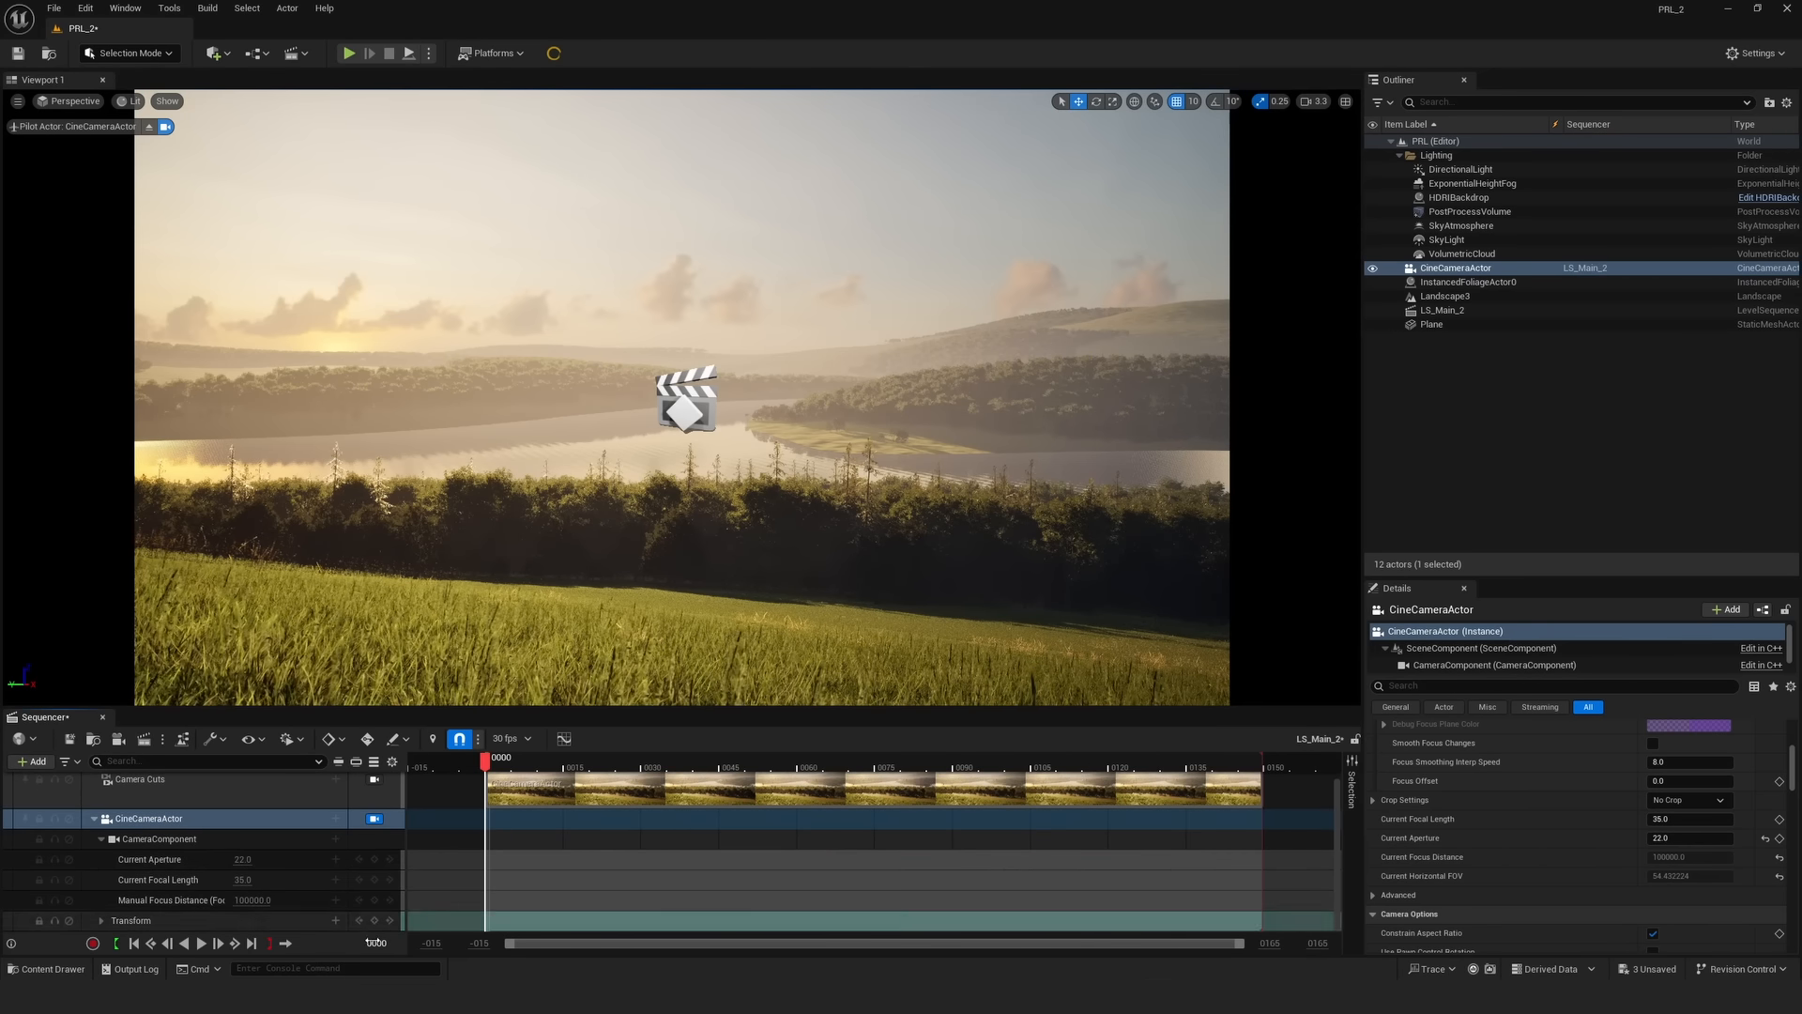
- Key the camera's Transform at frame 0 and go to frame 150 on the timeline
click(374, 922)
drag(502, 768, 1267, 798)
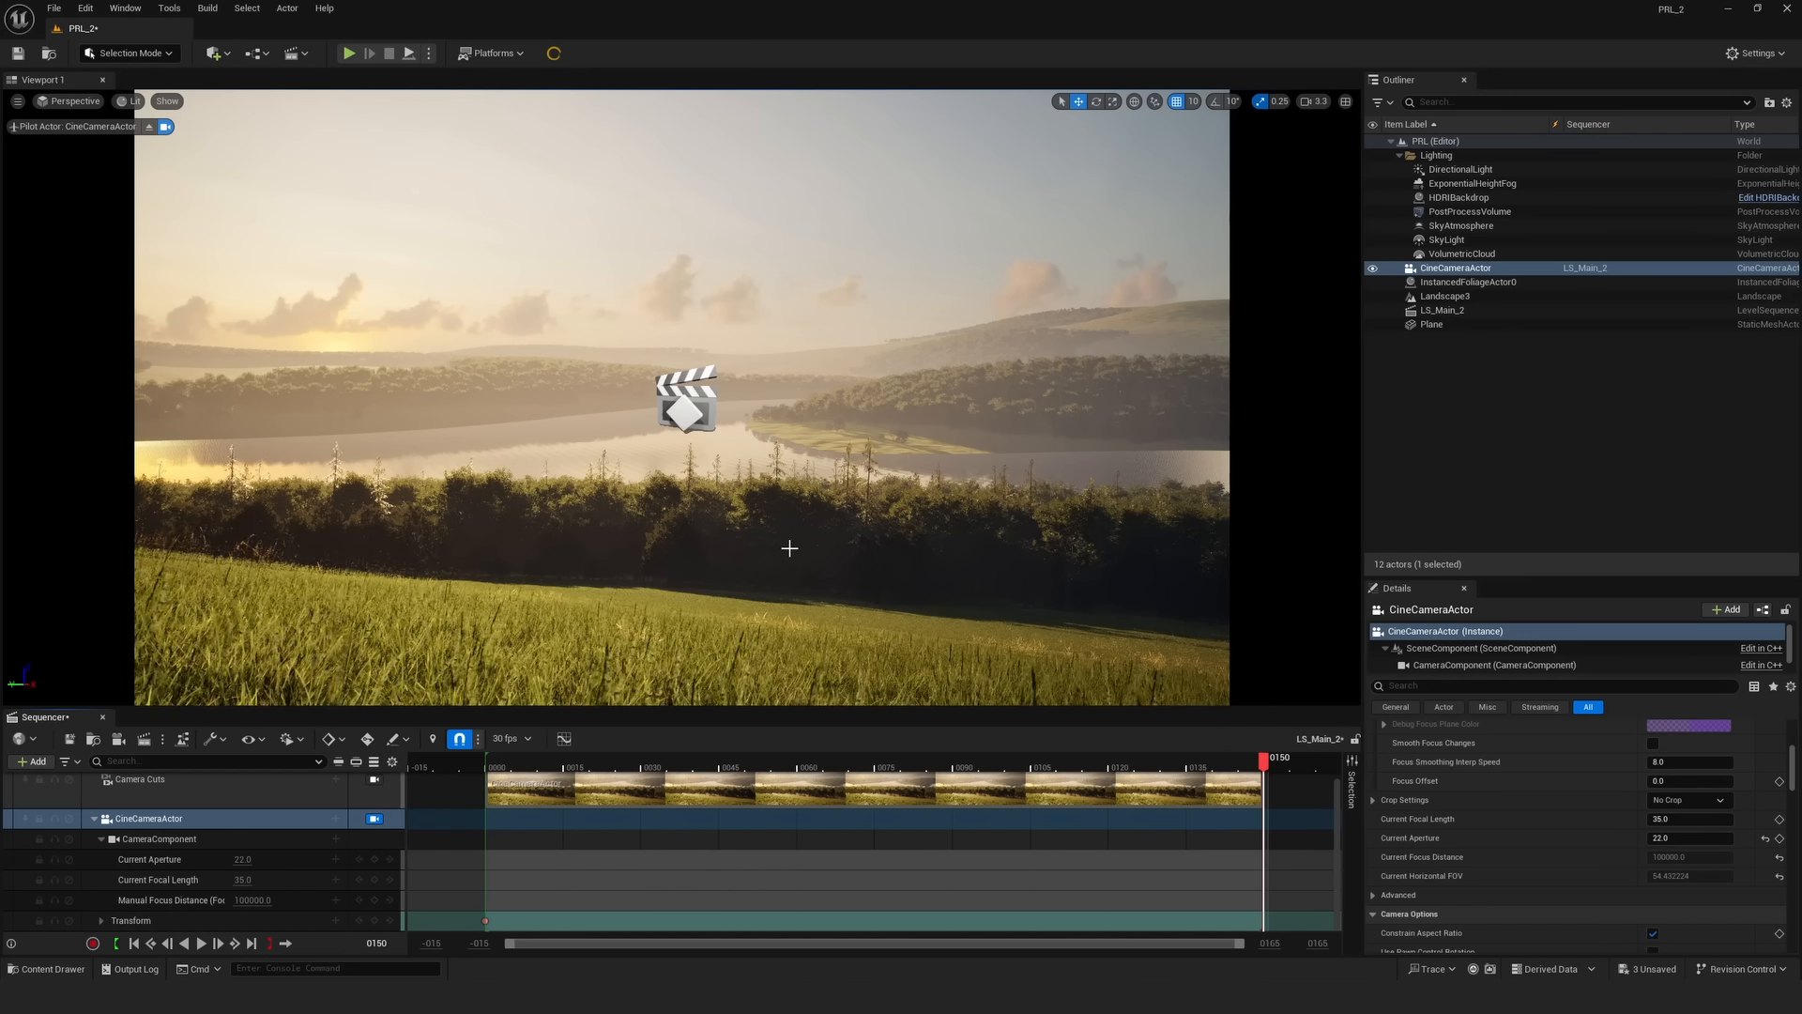
- With the viewport camera speed reduced to 0.33, lower the camera and tilt it slightly down, and key its Transform at frame 150
right_drag(789, 548, 789, 548)
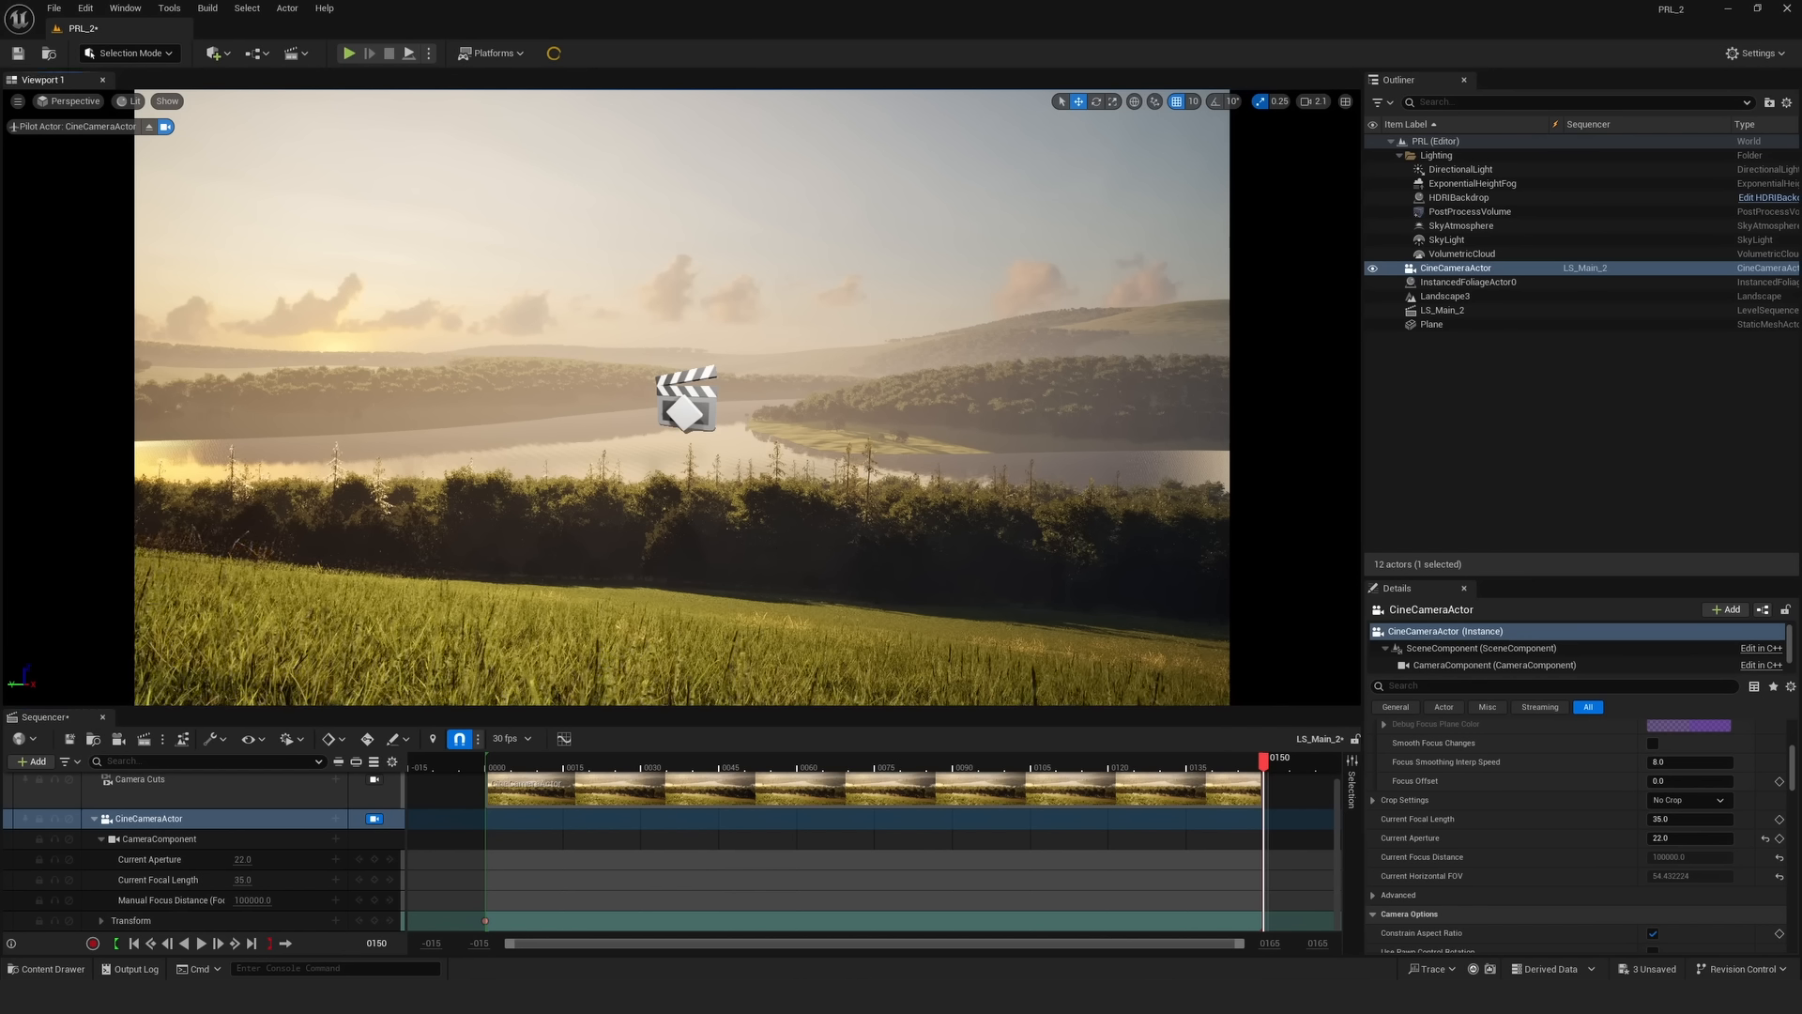
scroll(789, 548, down, 5)
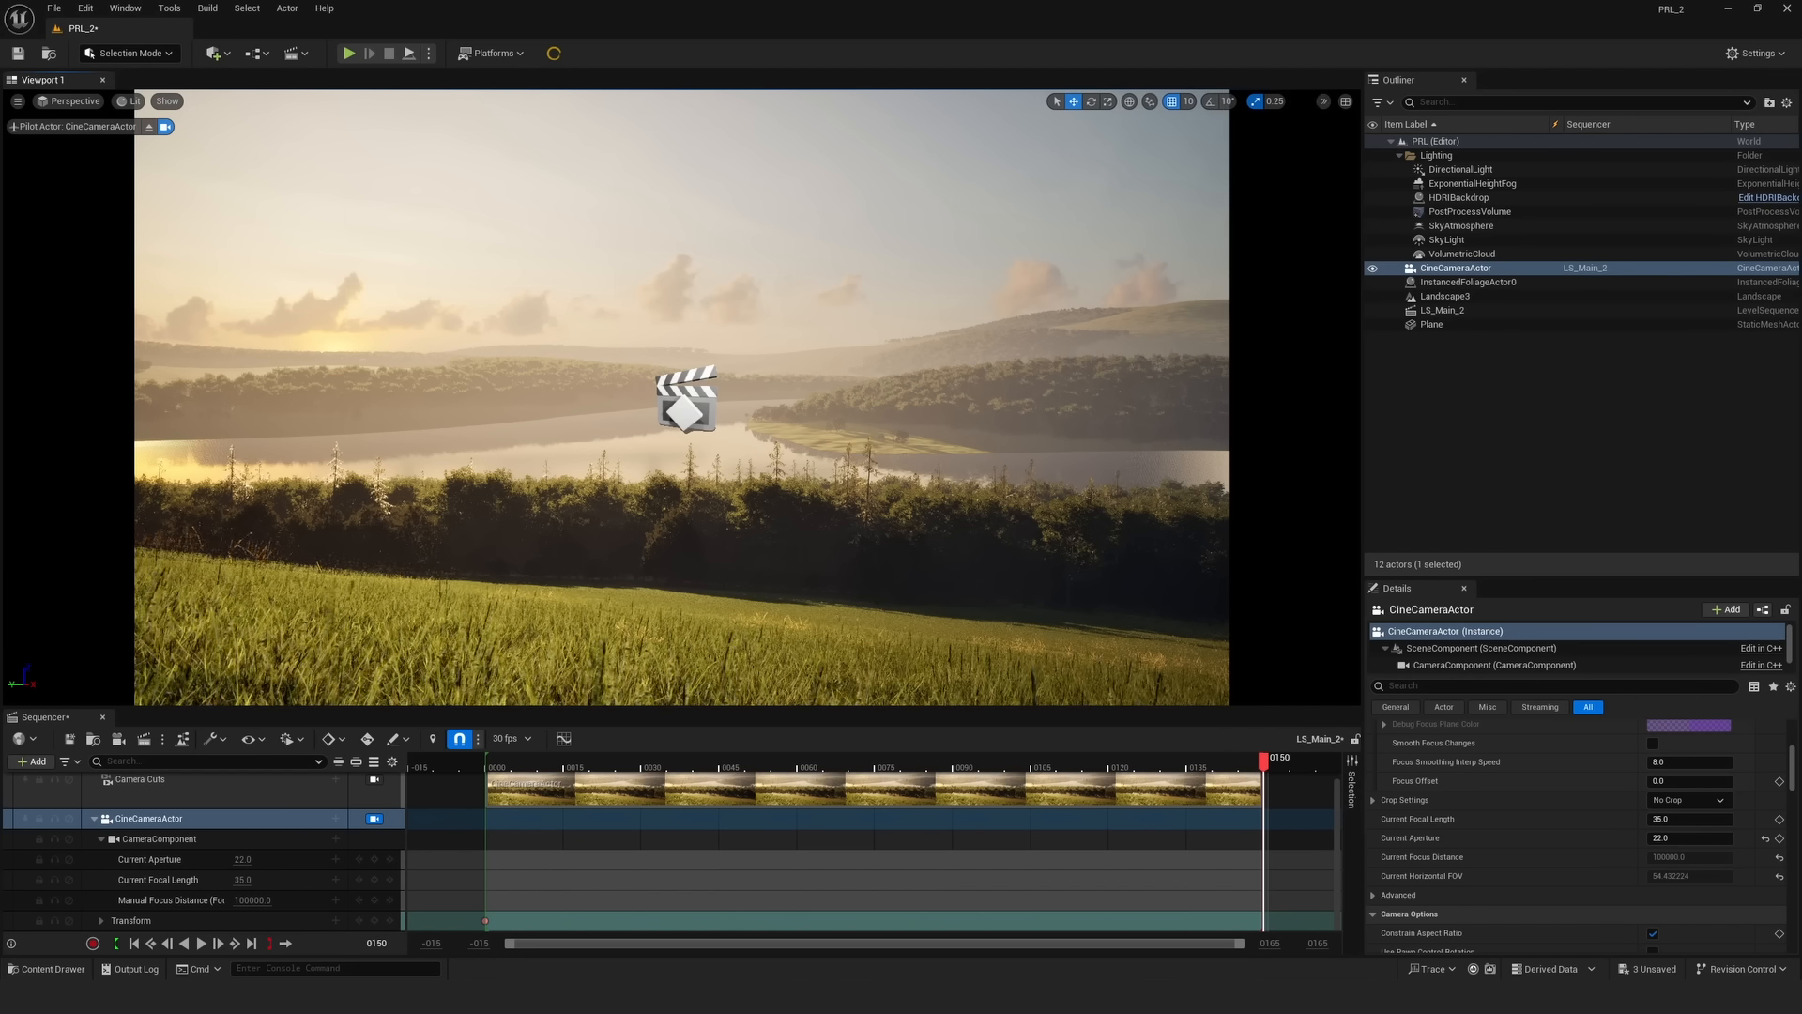
scroll(789, 548, up, 1)
ctrl+click(1369, 282)
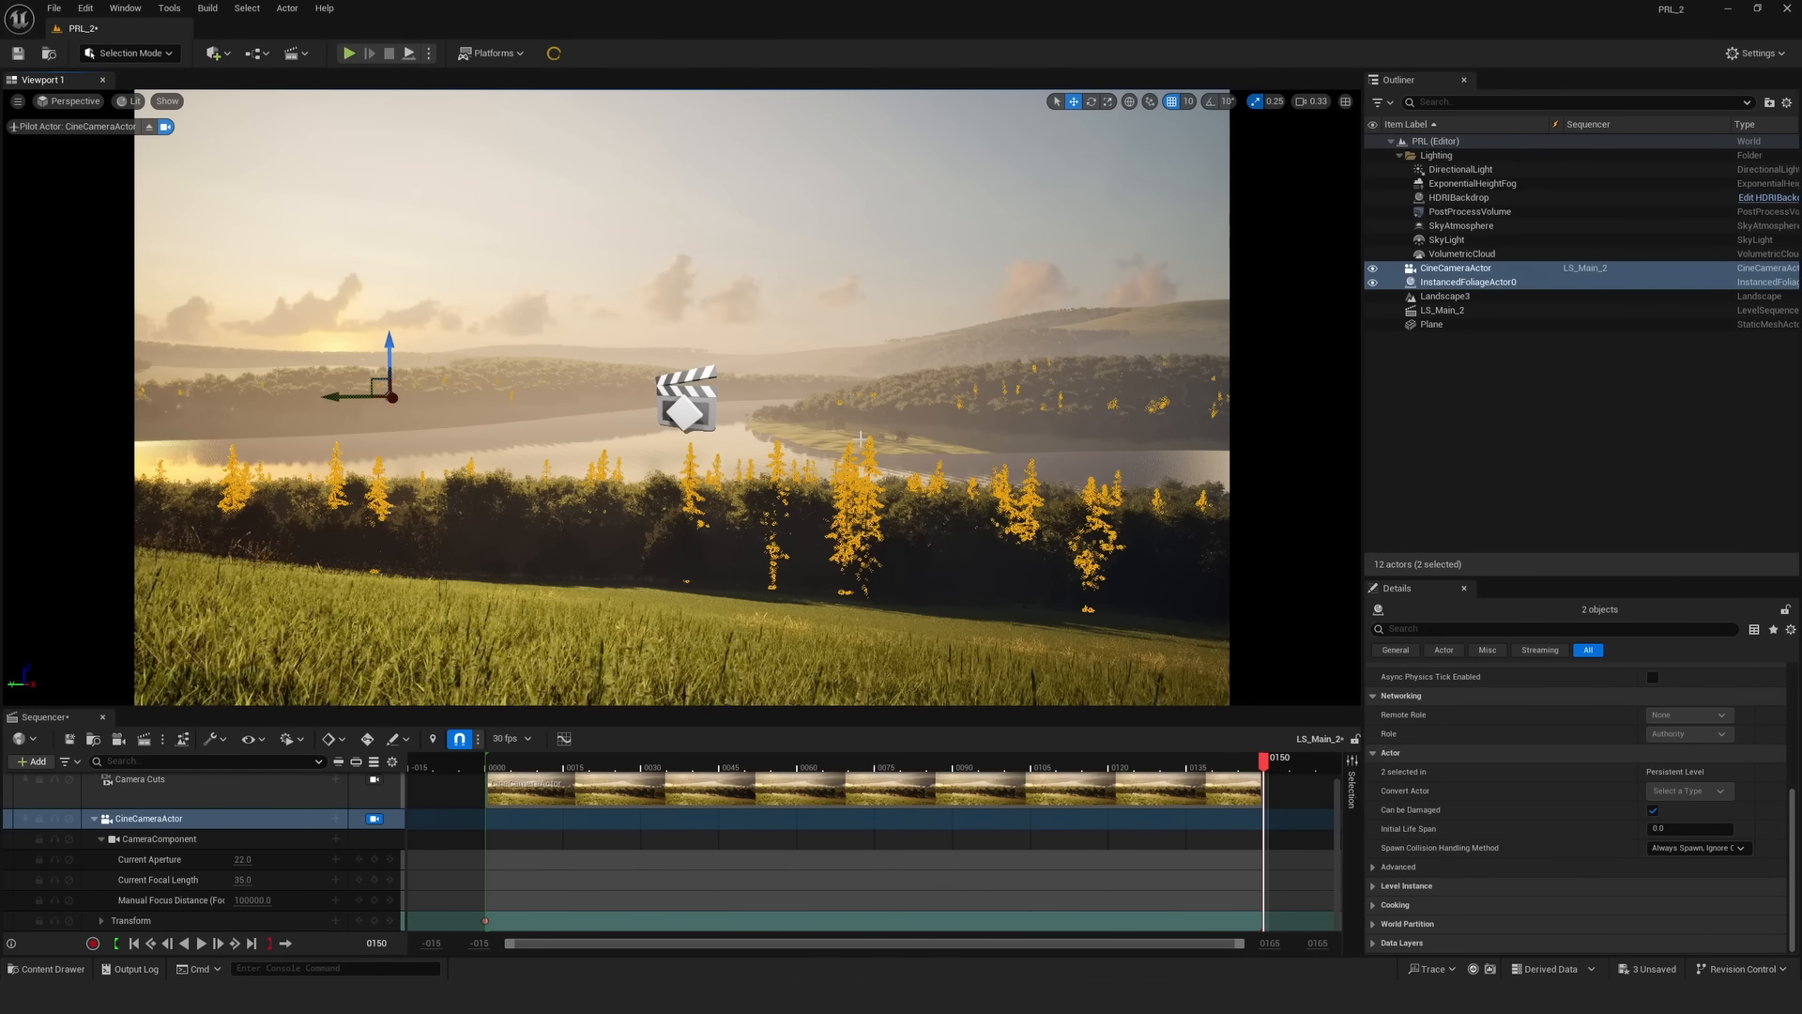
scroll(681, 396, up, 3)
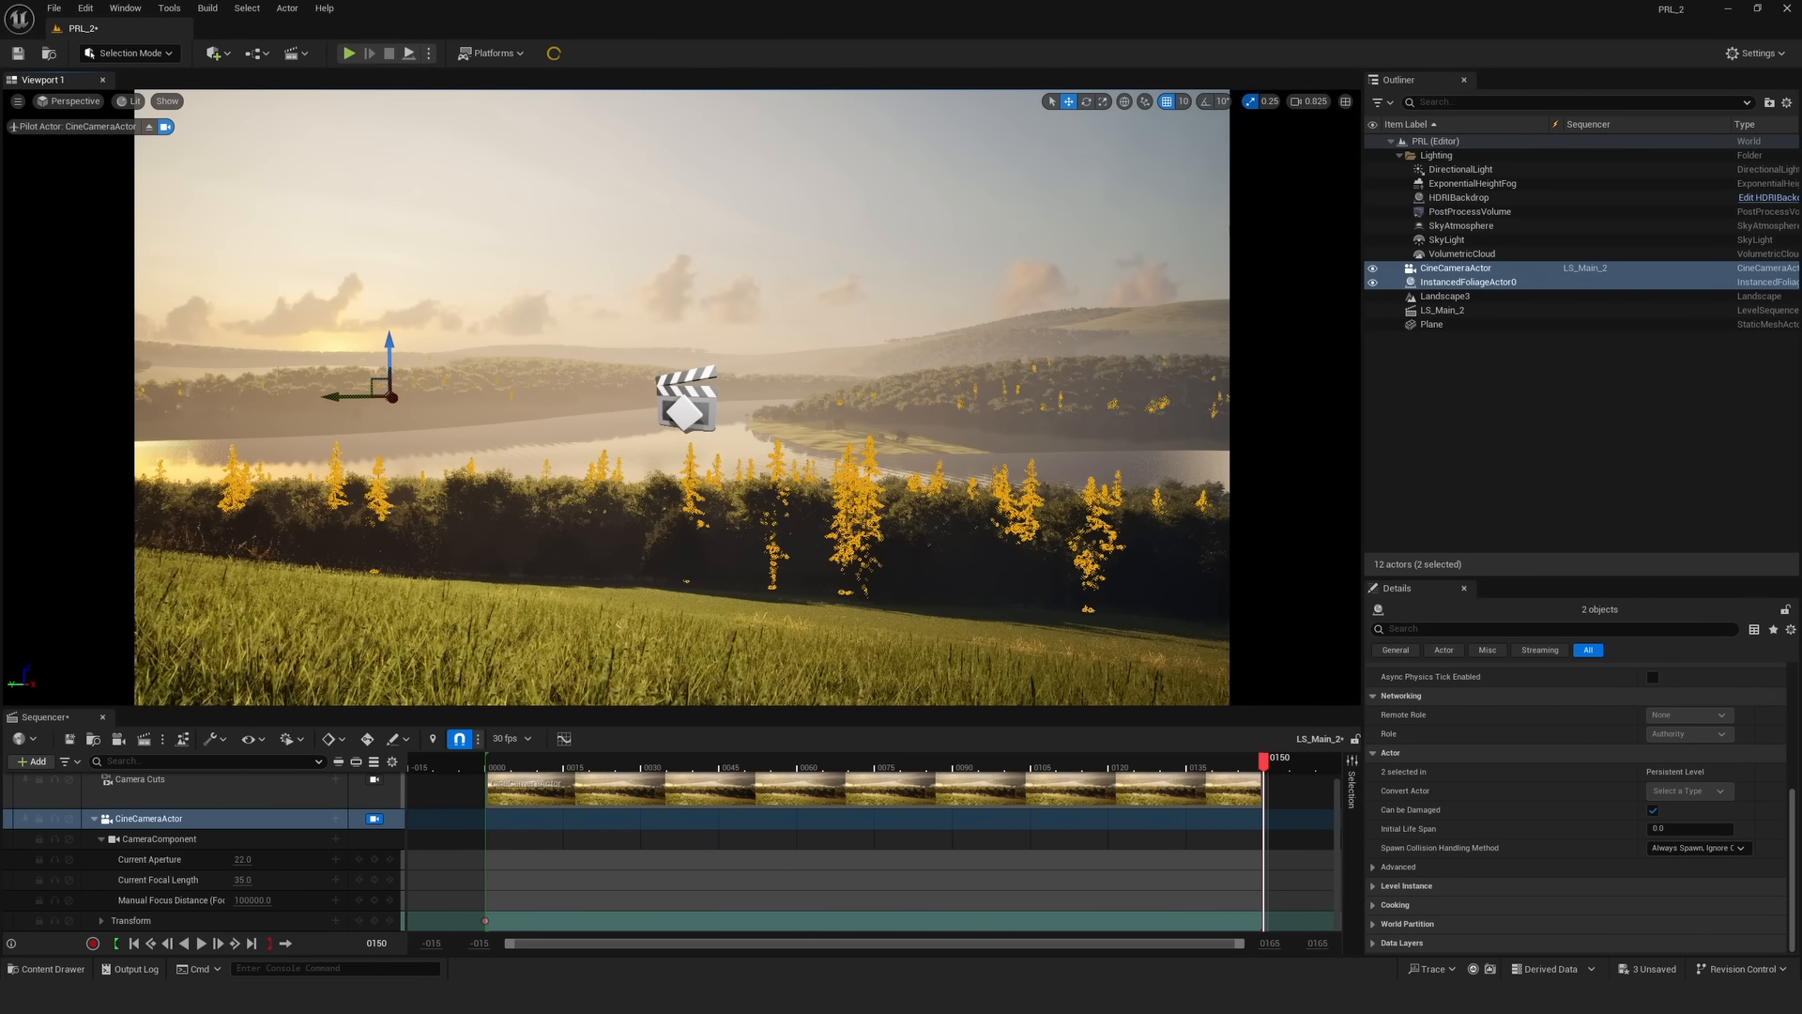
scroll(682, 396, down, 3)
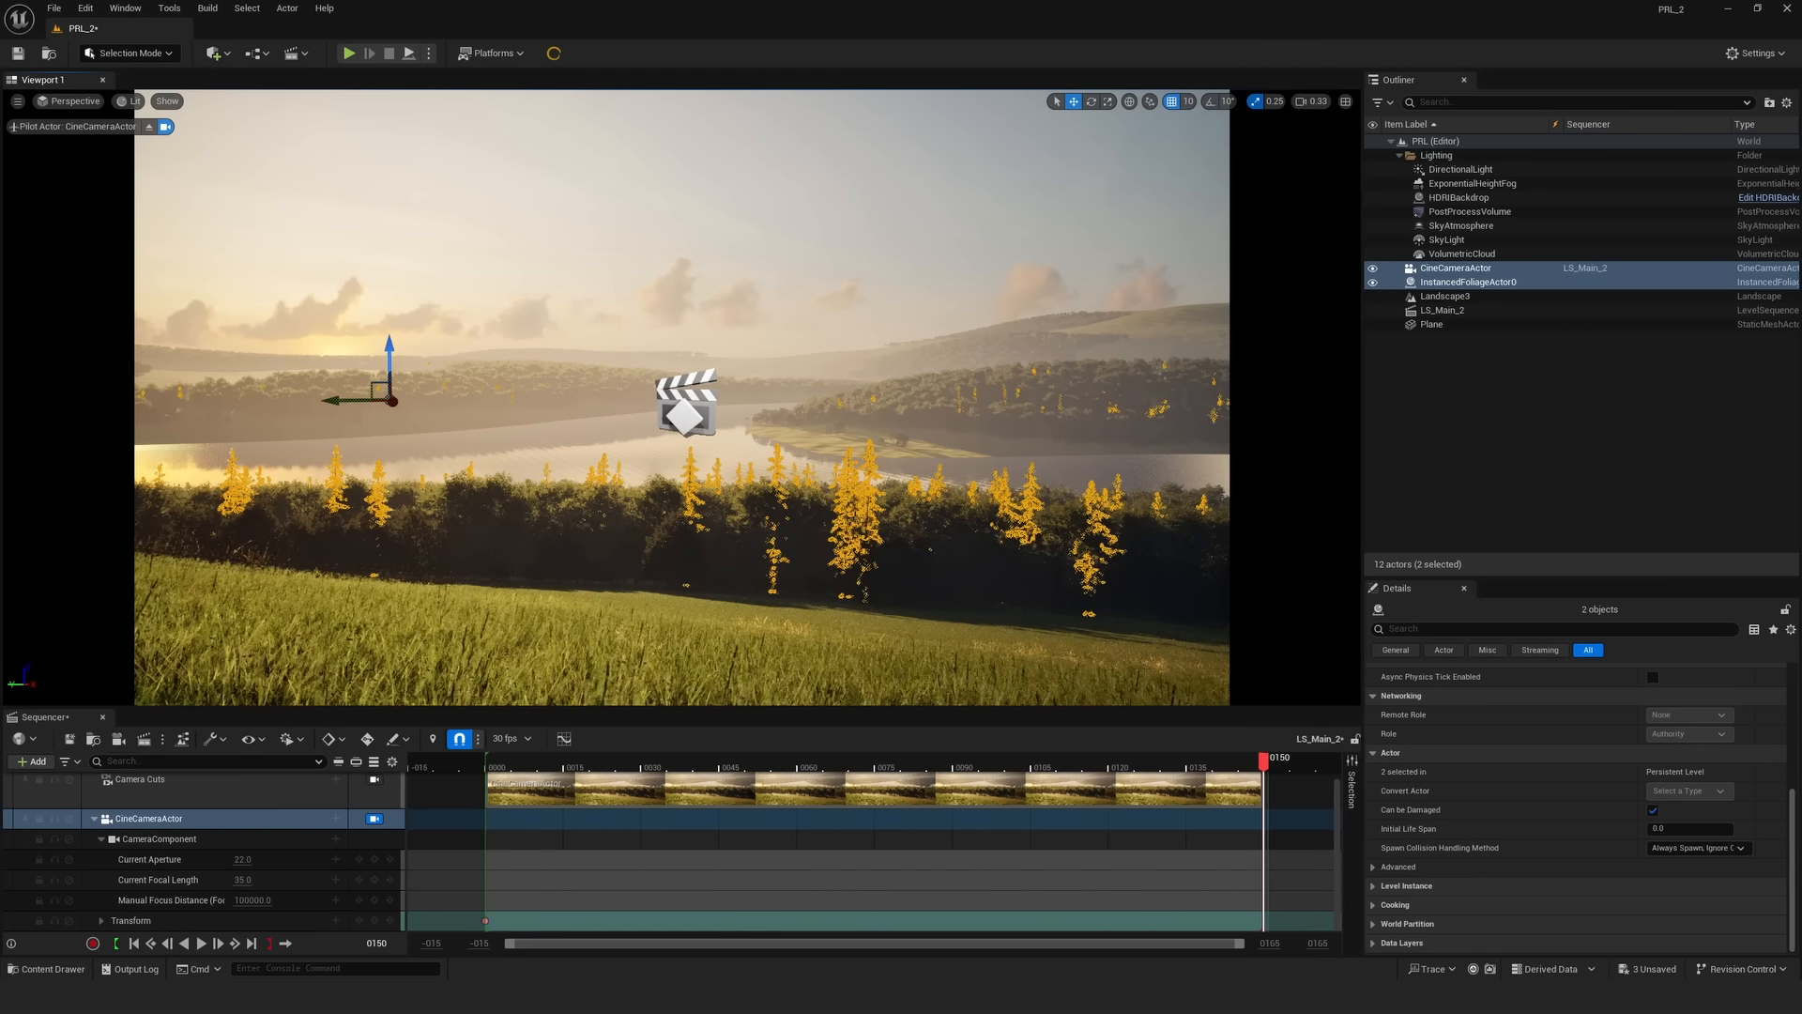
key(q)
key(w)
right_drag(646, 592, 646, 592)
key(w)
key(w)
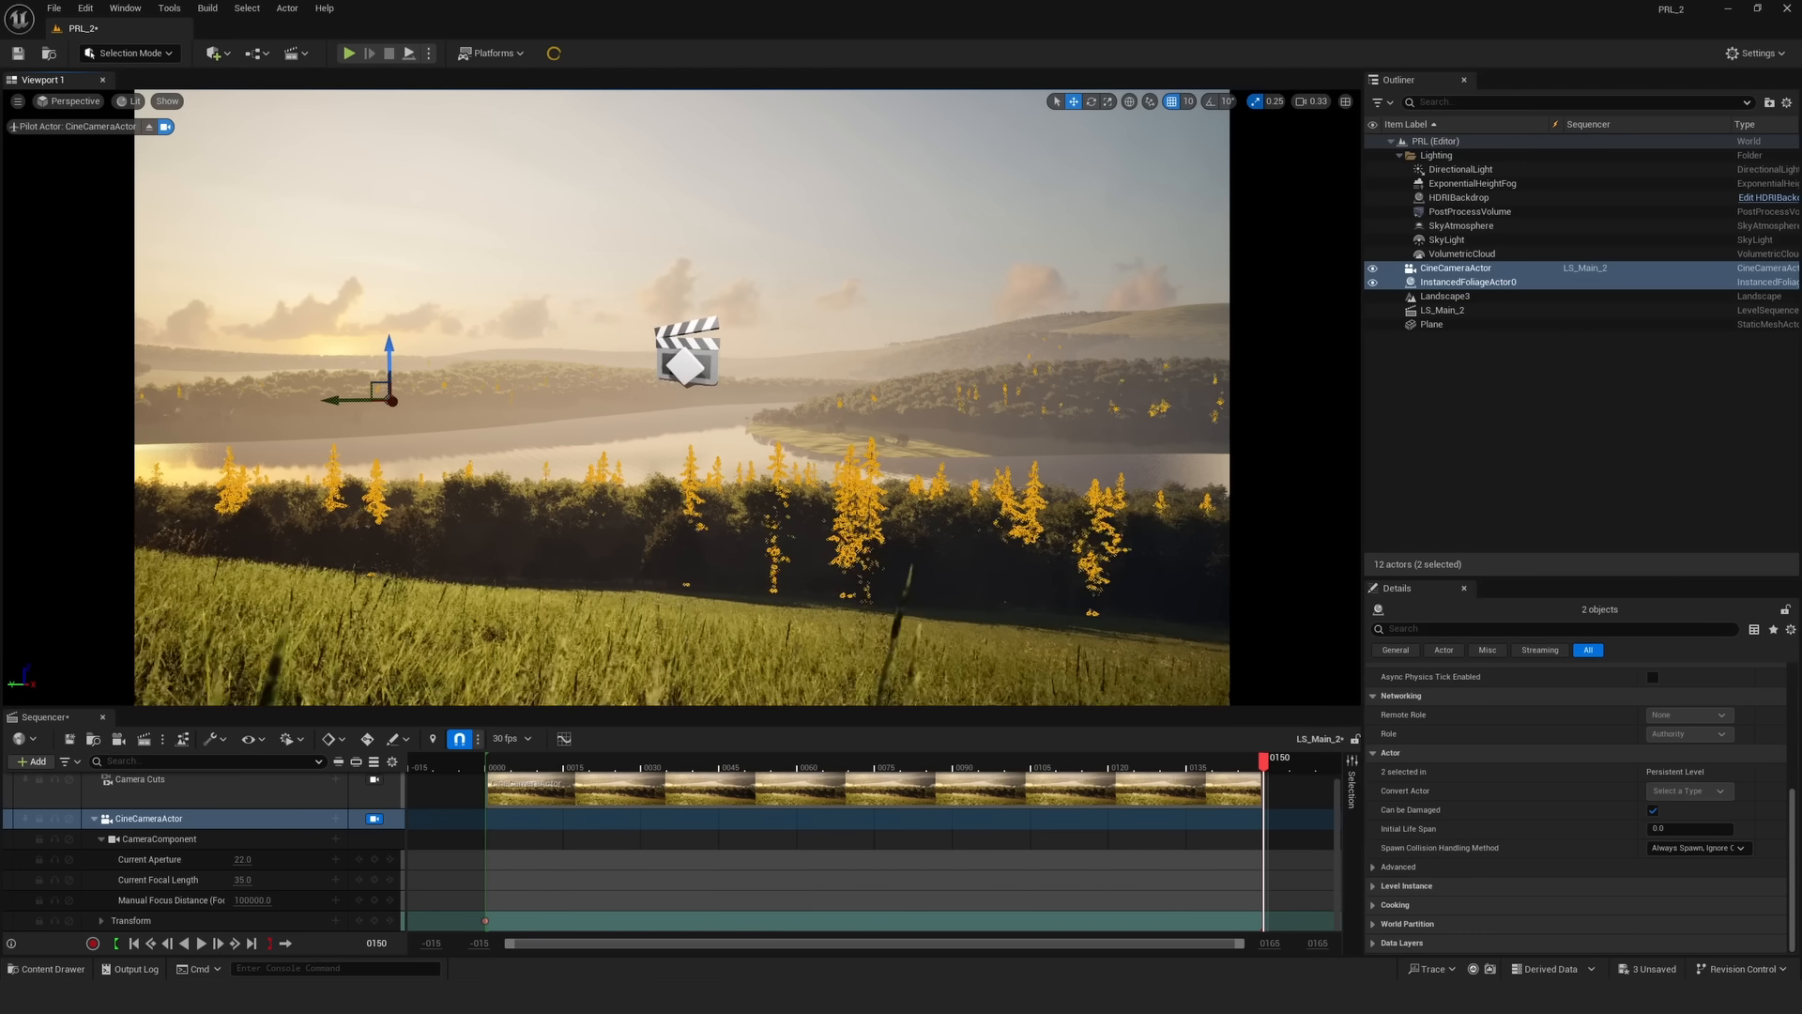
key(q)
right_drag(646, 591, 644, 587)
key(e)
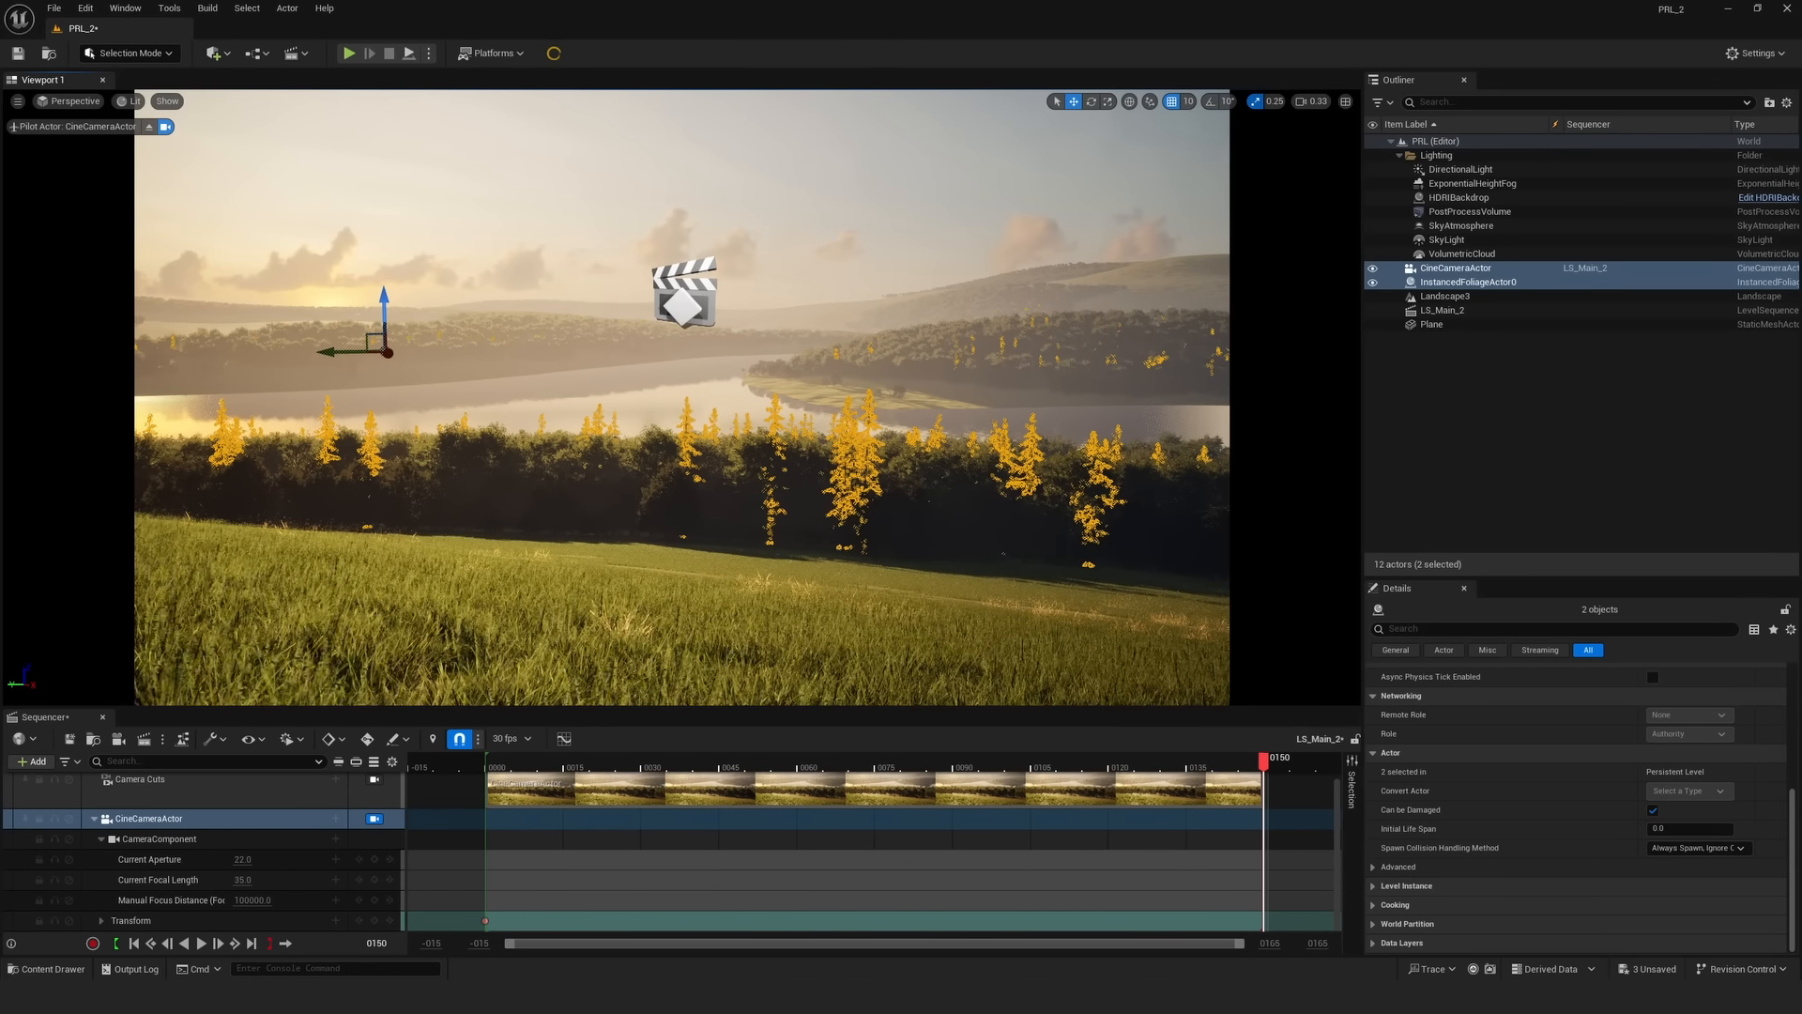
key(q)
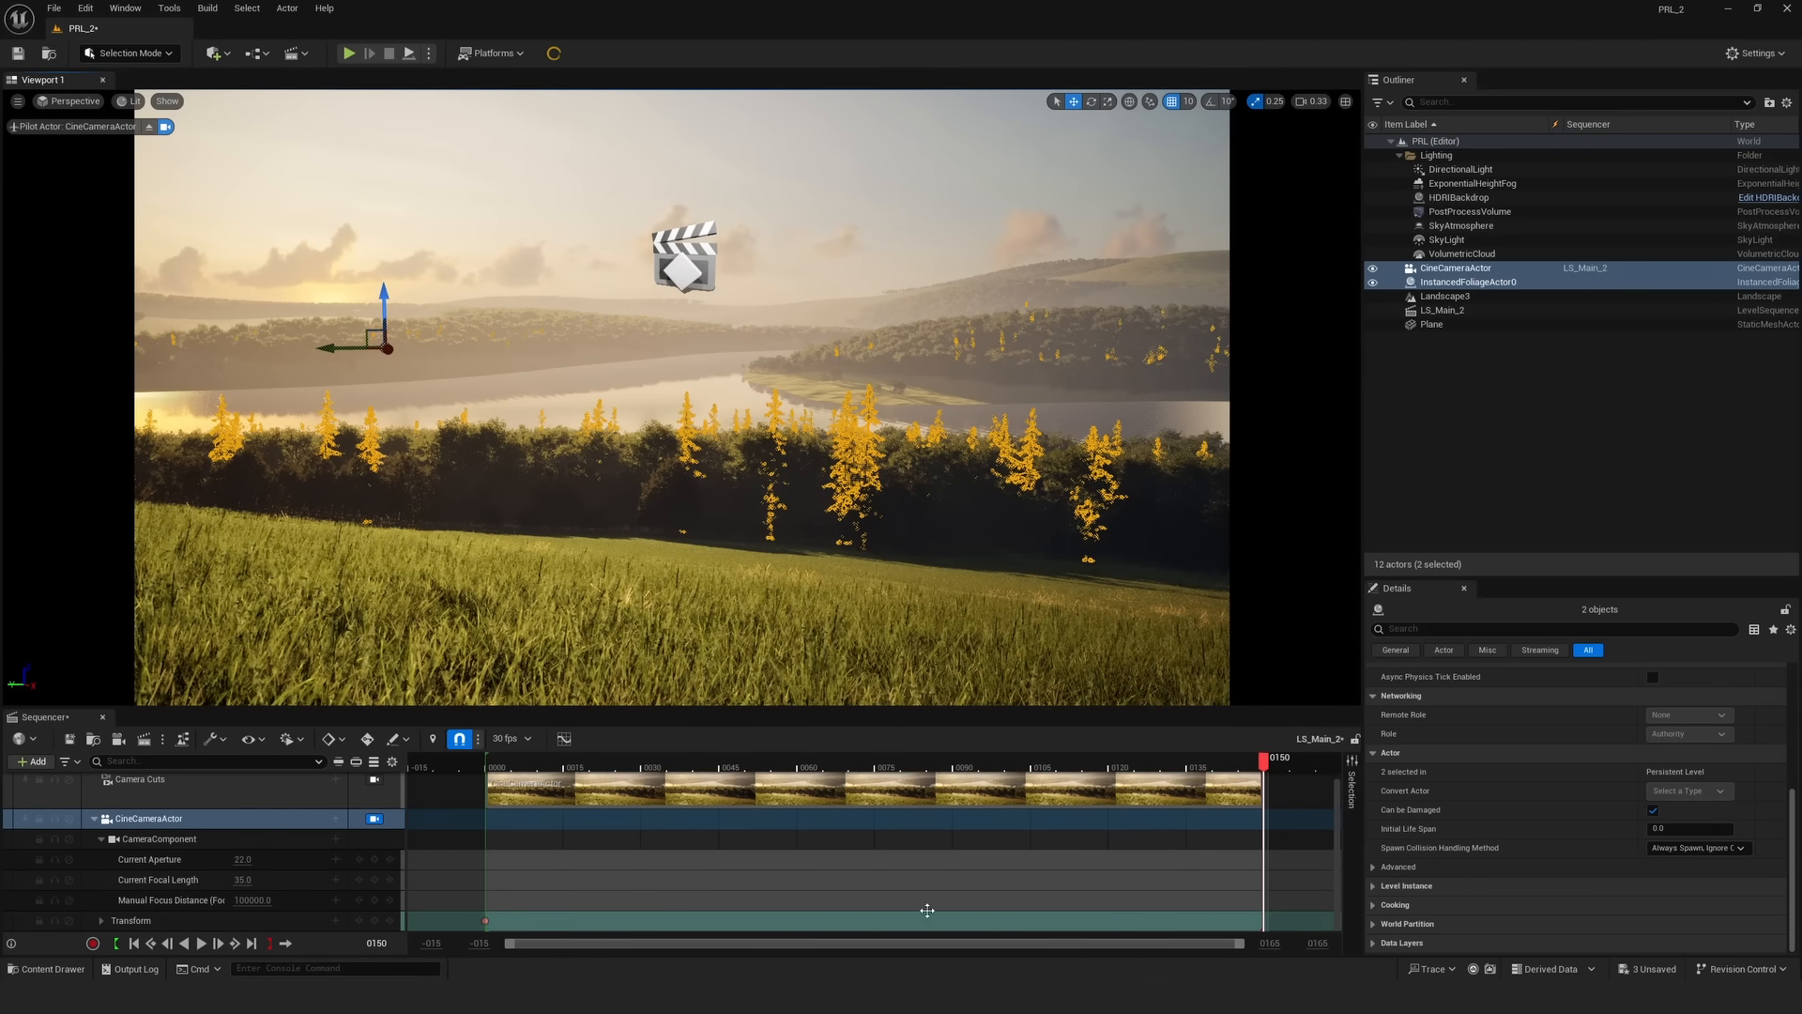
click(373, 920)
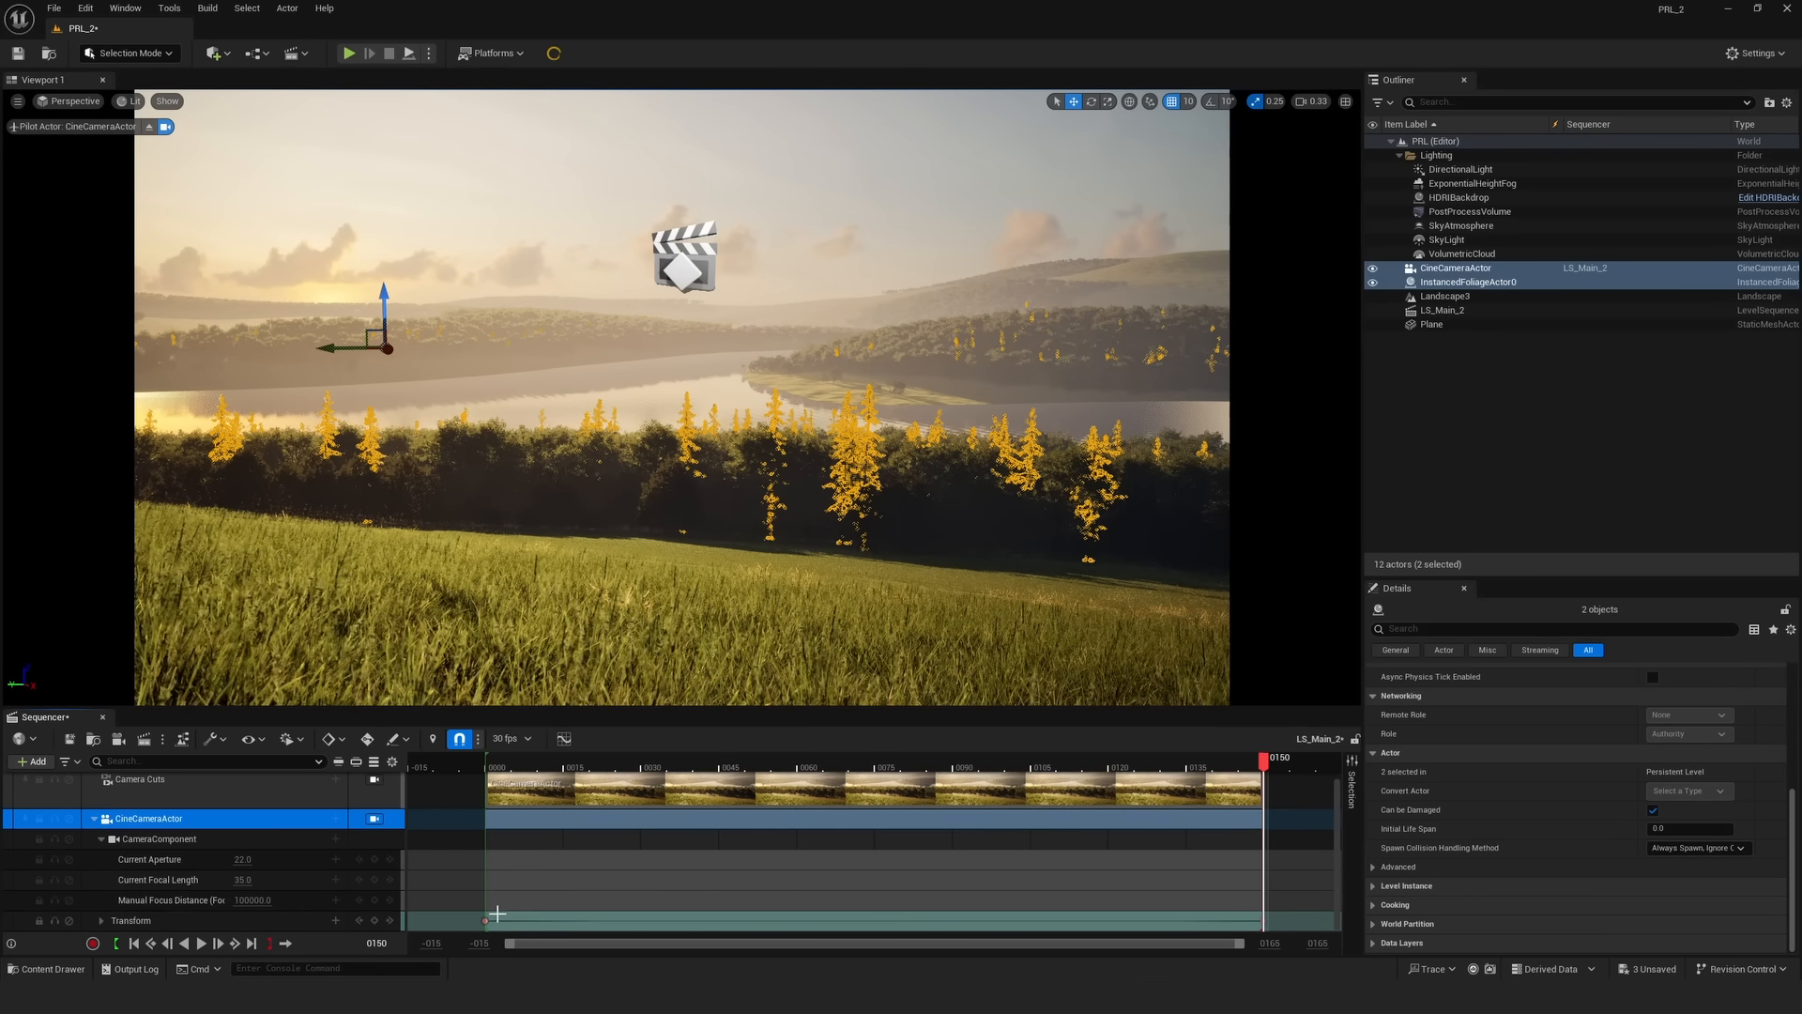
- Swap the camera's Transform keys at frames 0 and 150, and play the sequence from the start
drag(482, 921, 911, 921)
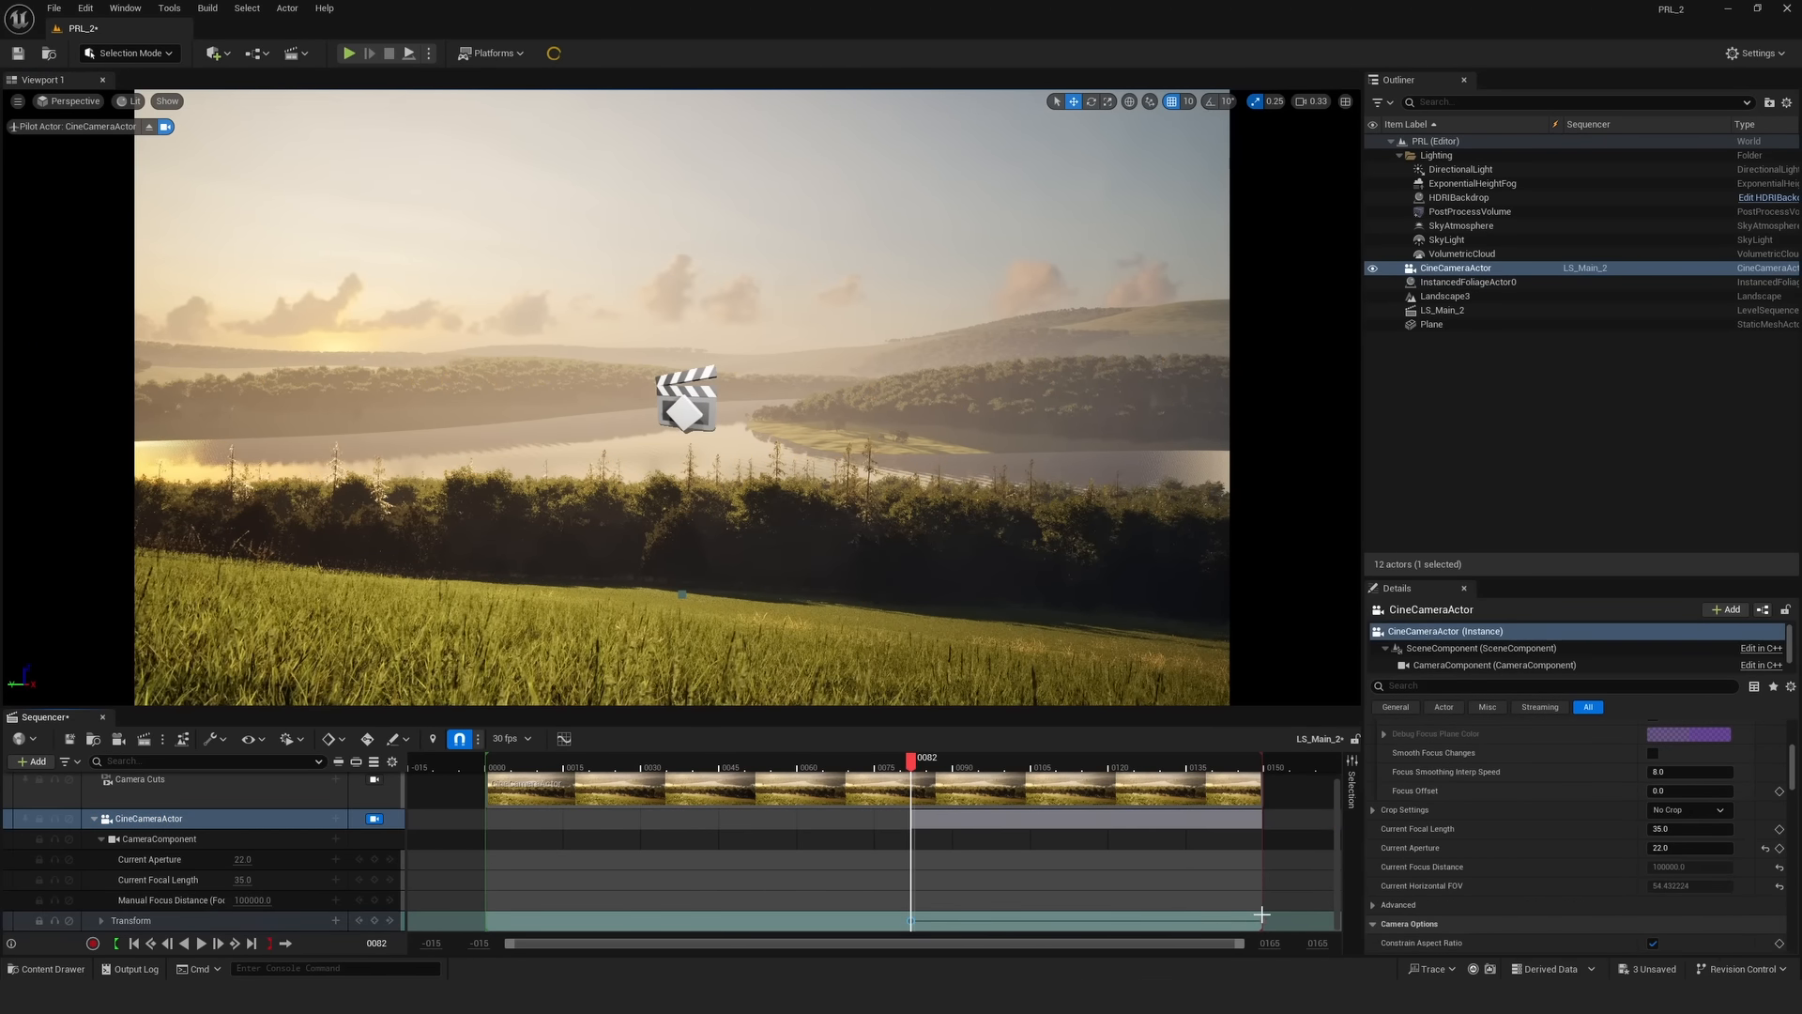
drag(1263, 920, 485, 918)
drag(911, 920, 1264, 920)
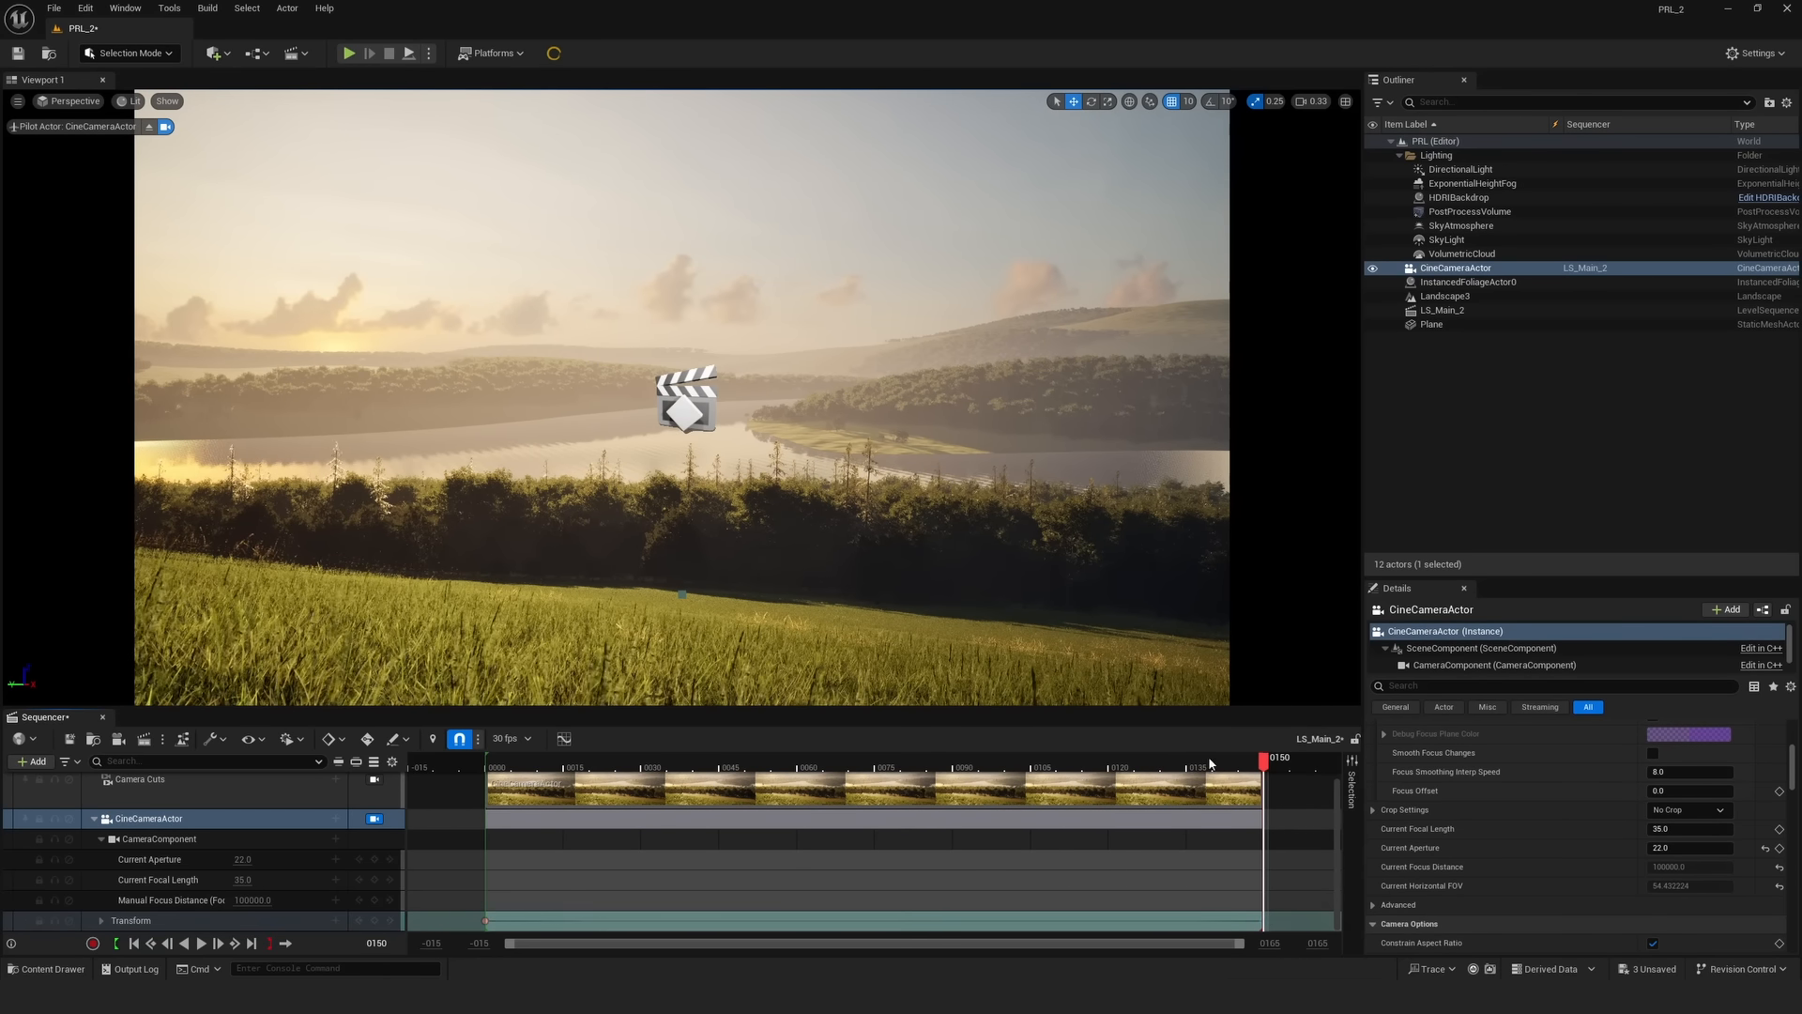
drag(1238, 765, 493, 763)
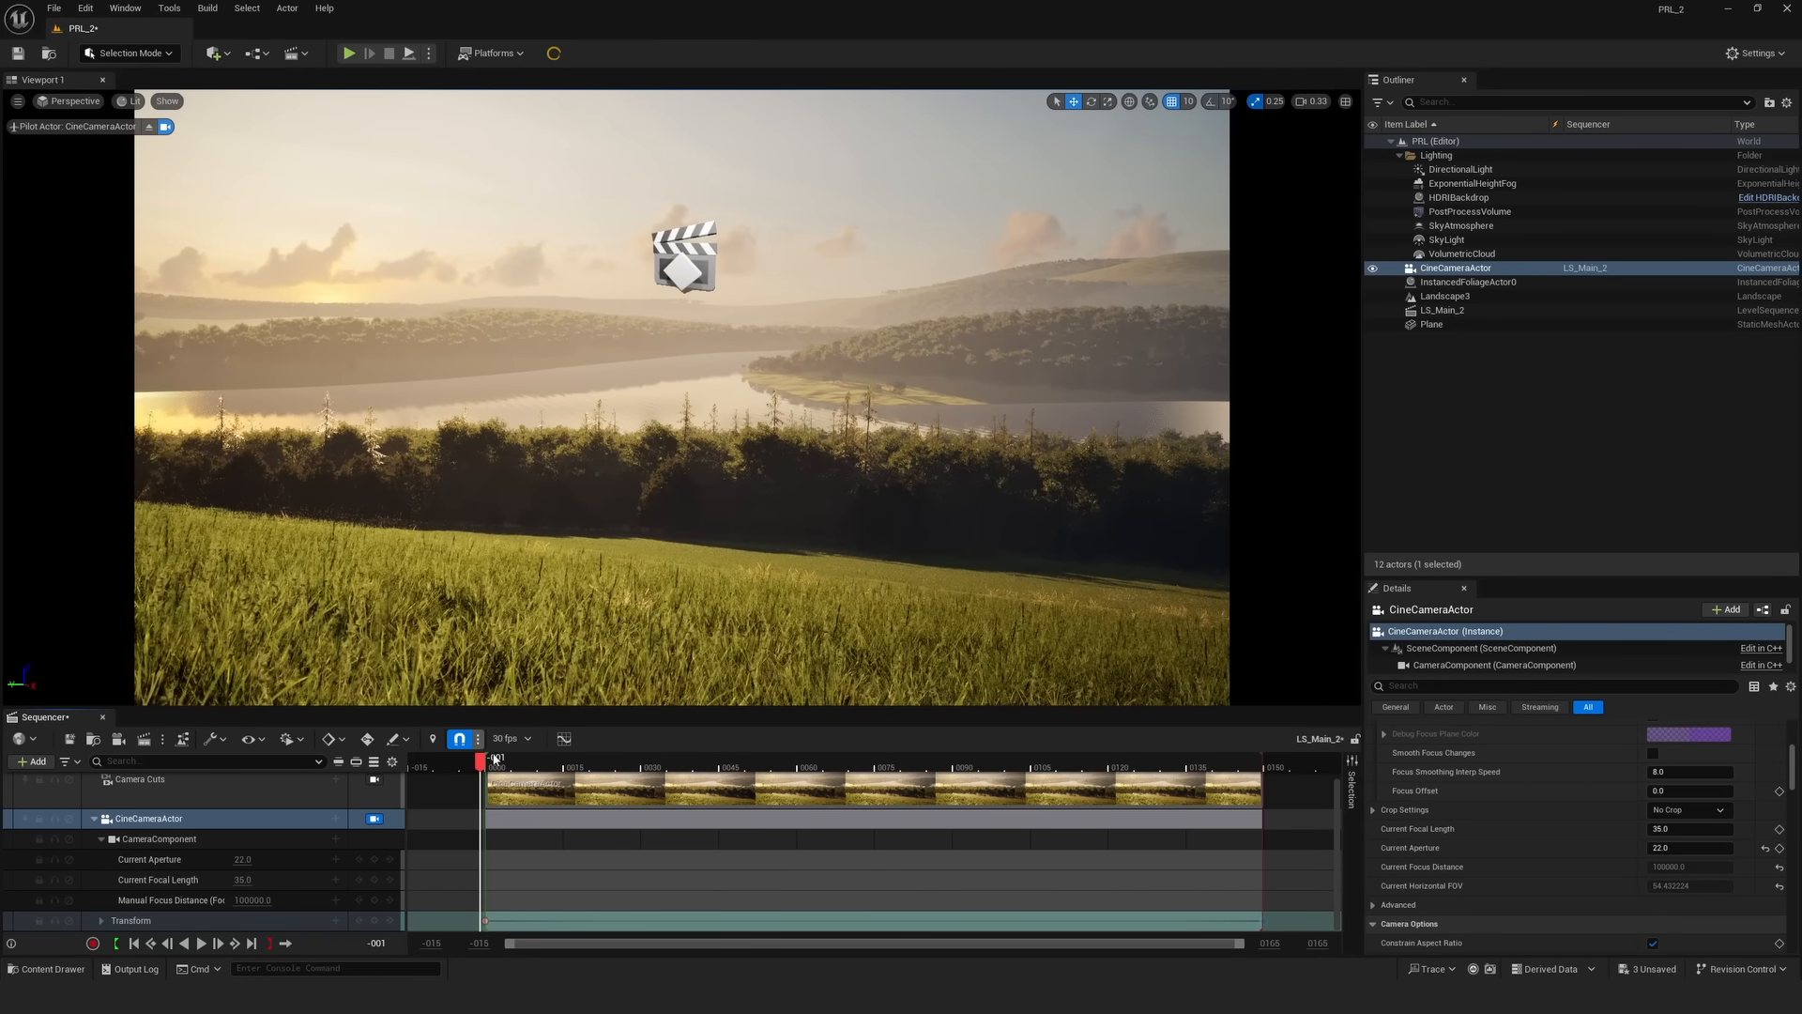
key(space)
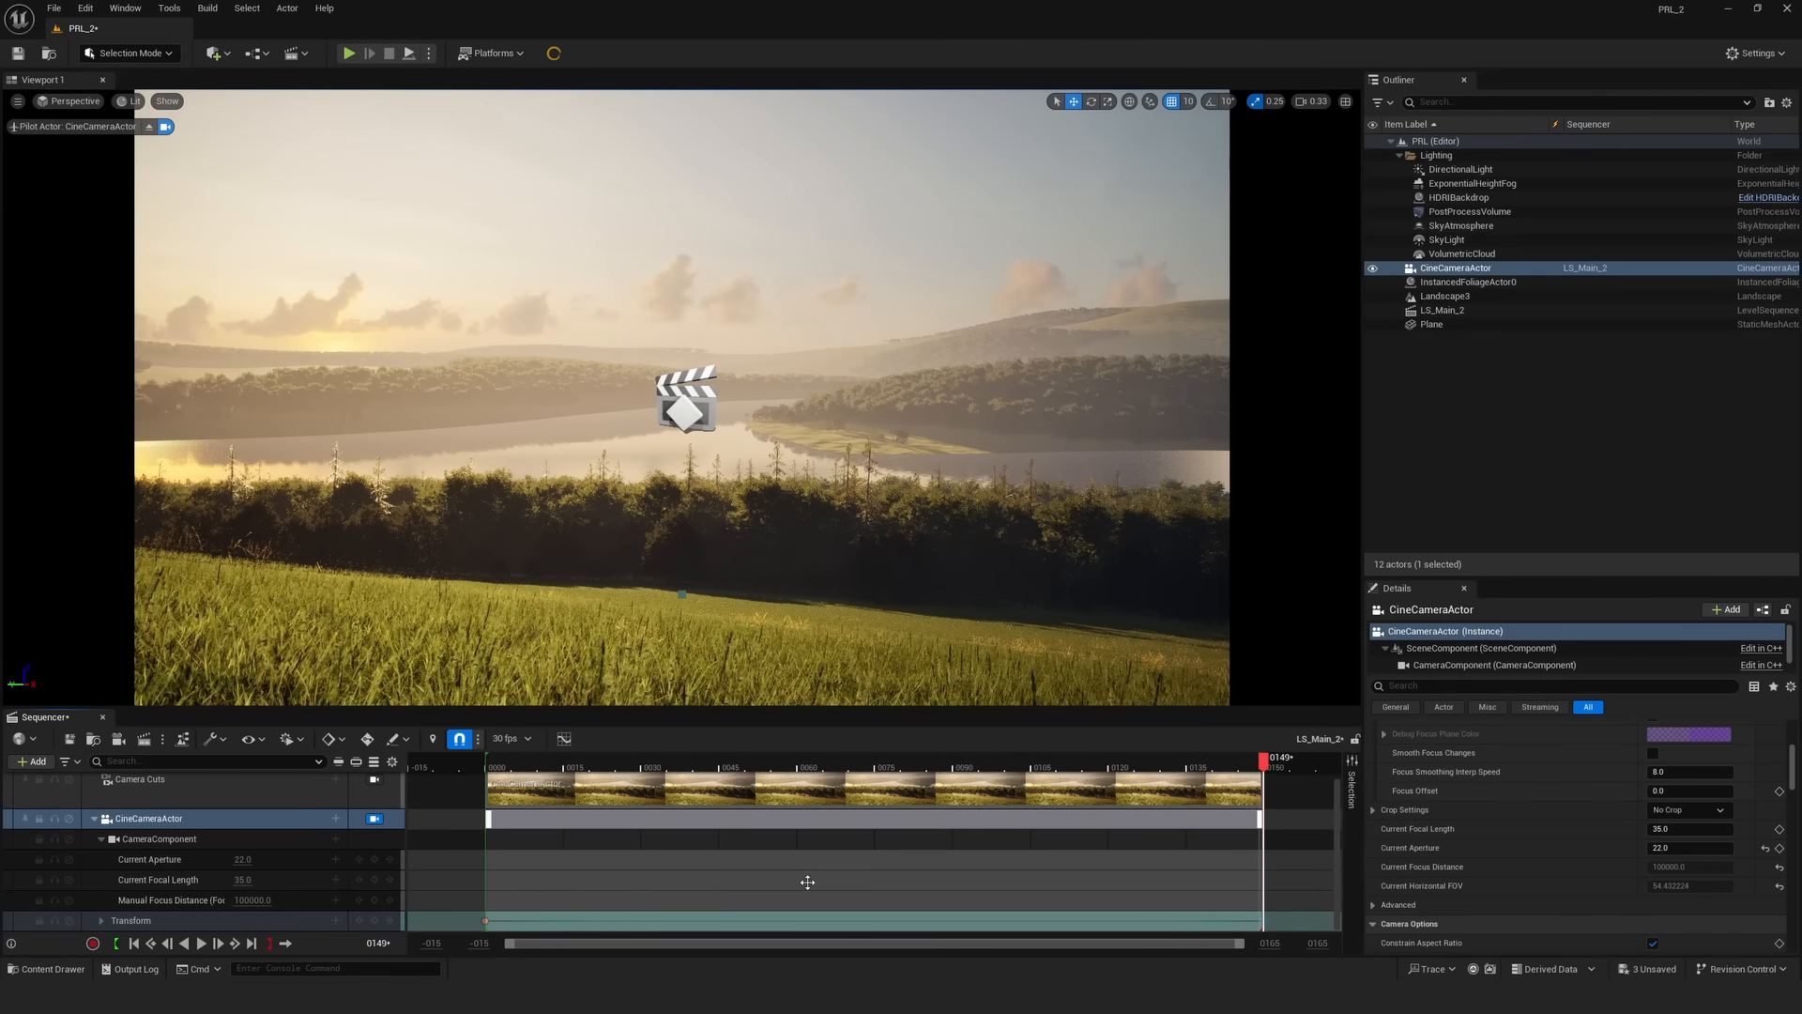
- Set the end of the sequence timeline's view range to frame 500
ctrl+scroll(1208, 847, down, 2)
ctrl+scroll(1209, 845, down, 4)
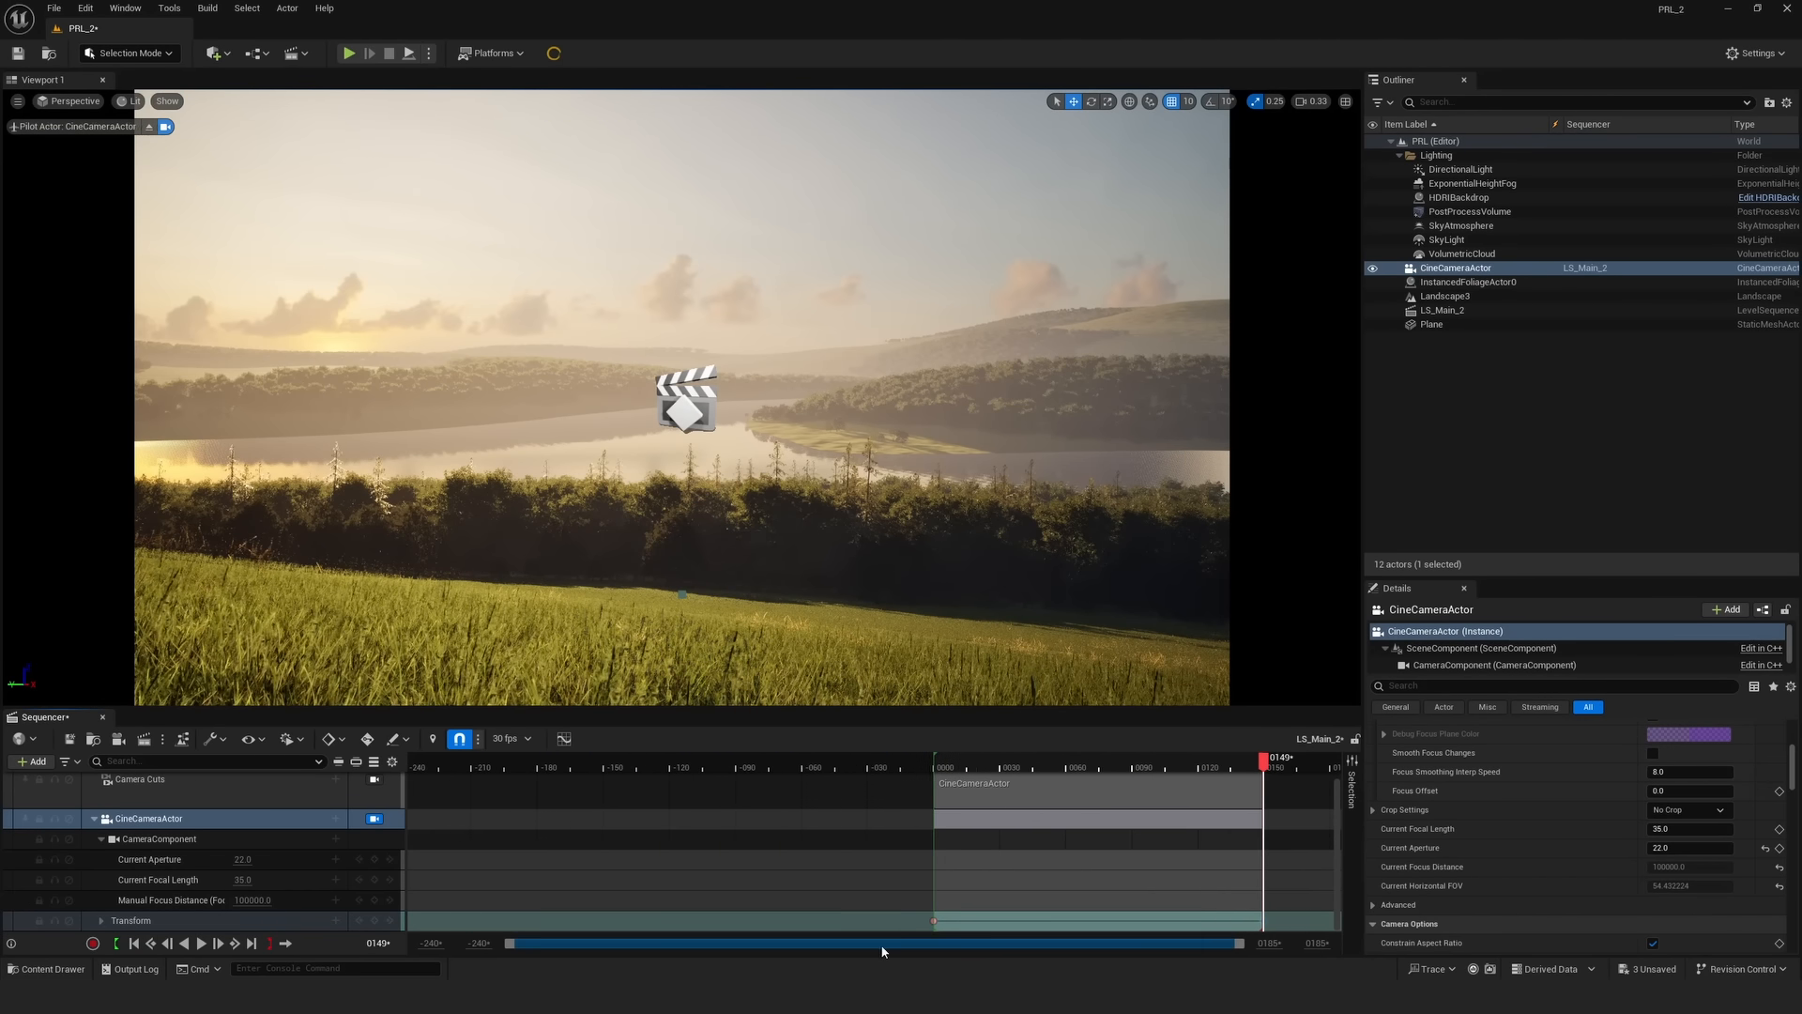
drag(1265, 764, 1204, 764)
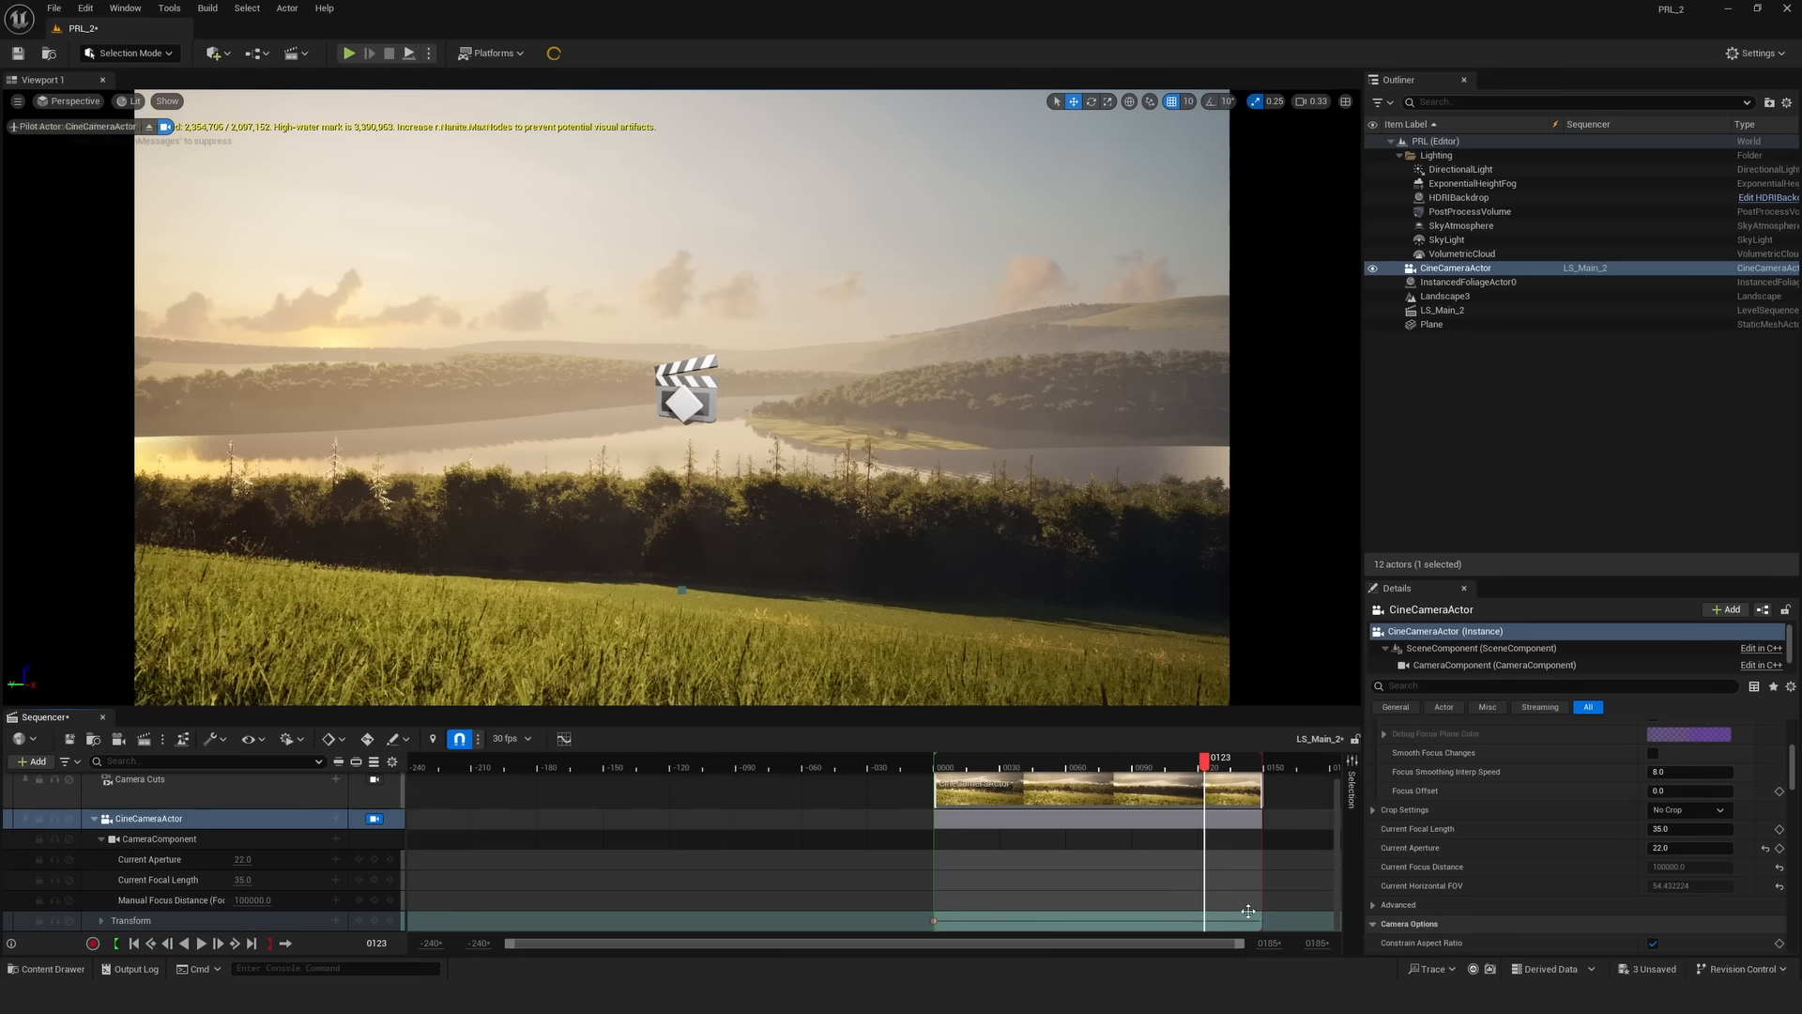
click(1275, 945)
text(500)
key(Return)
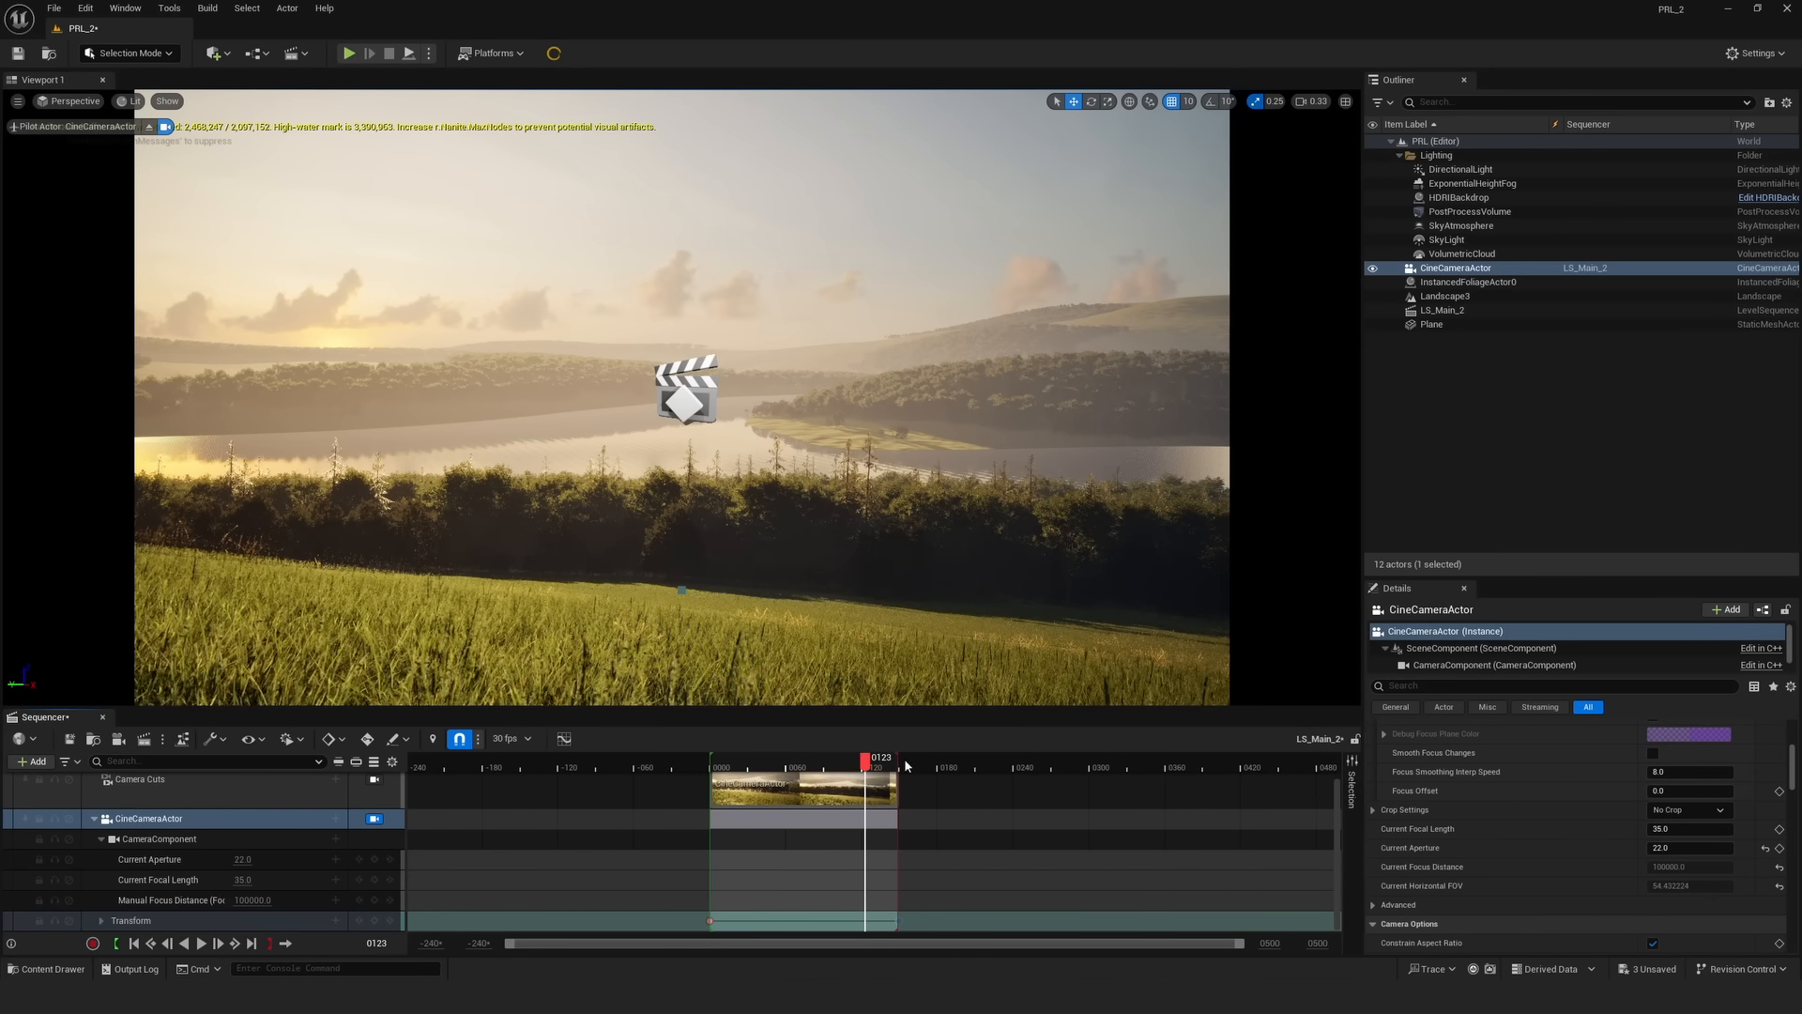
- Extend the playback range, camera cut and last camera key to about frame 270, and play the sequence
mouse_move(898, 762)
mouse_down()
mouse_move(1103, 765)
mouse_move(1052, 766)
mouse_up()
drag(898, 784, 1053, 784)
click(898, 819)
drag(898, 818, 1051, 821)
drag(864, 758, 716, 760)
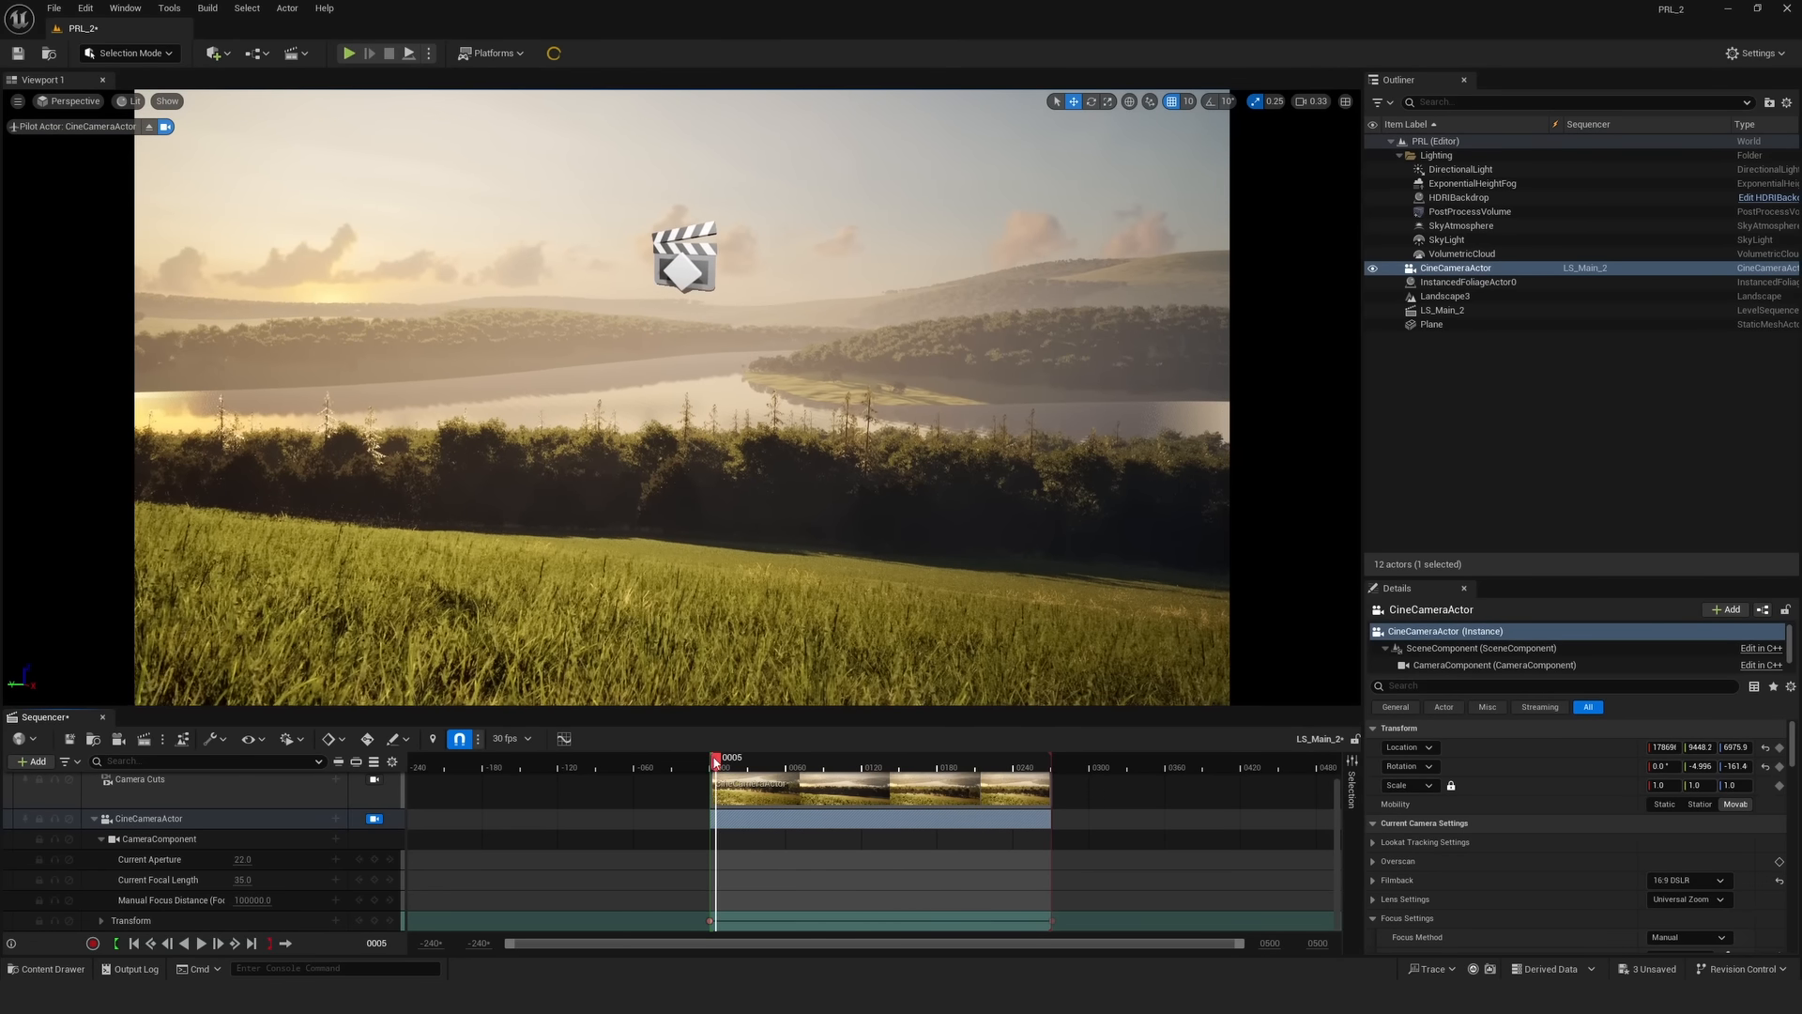
key(space)
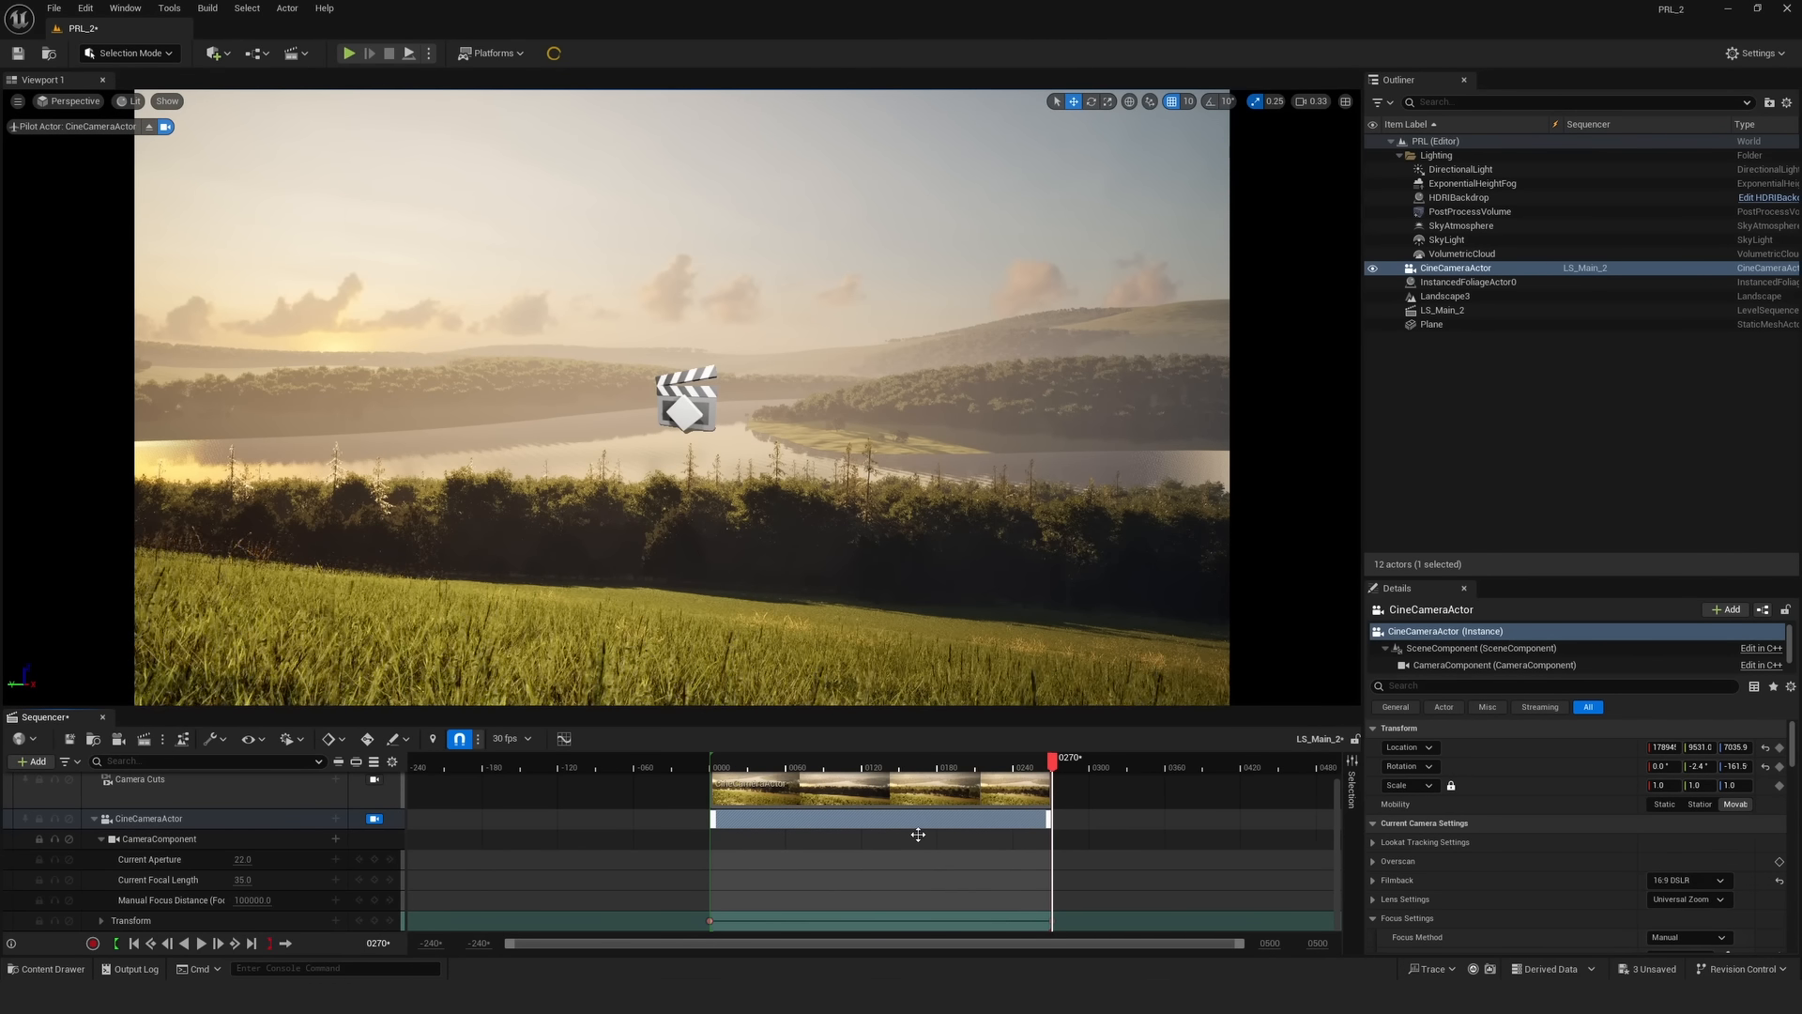
- Create a blueprint class named Camera_Shake in the Content folder with CameraShakeBase as its parent class
key(ctrl+space)
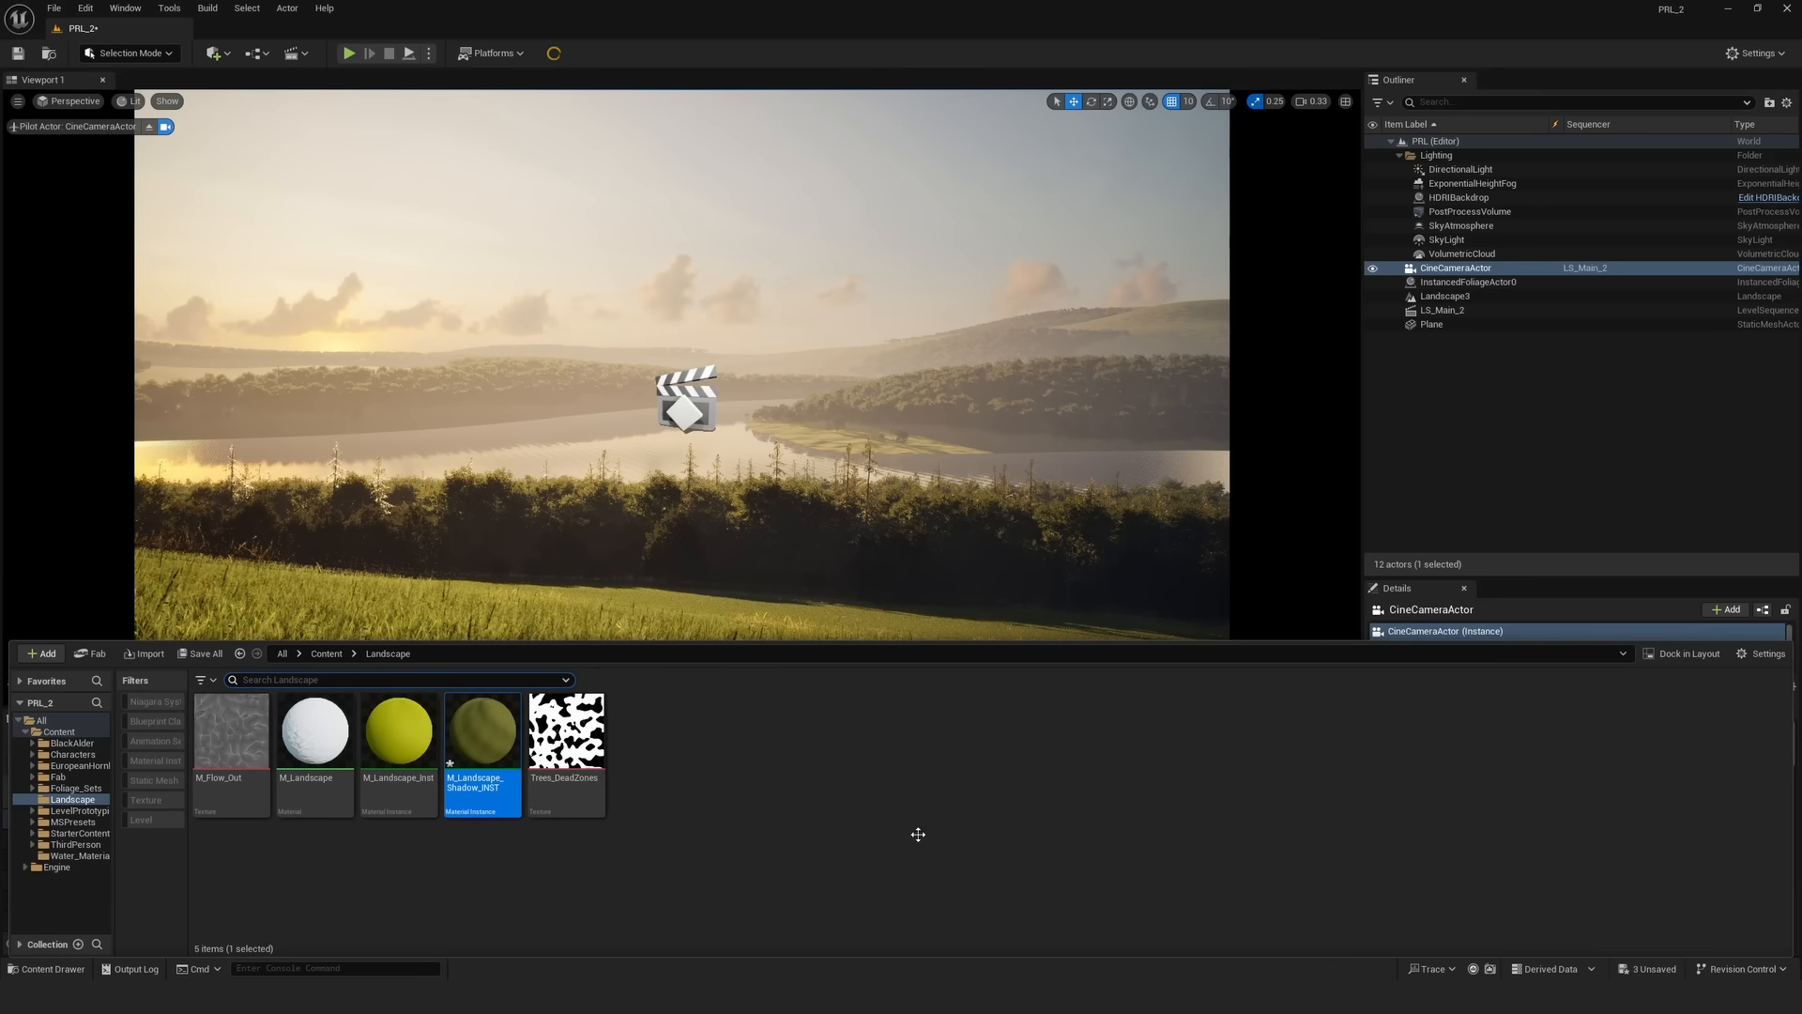
click(59, 732)
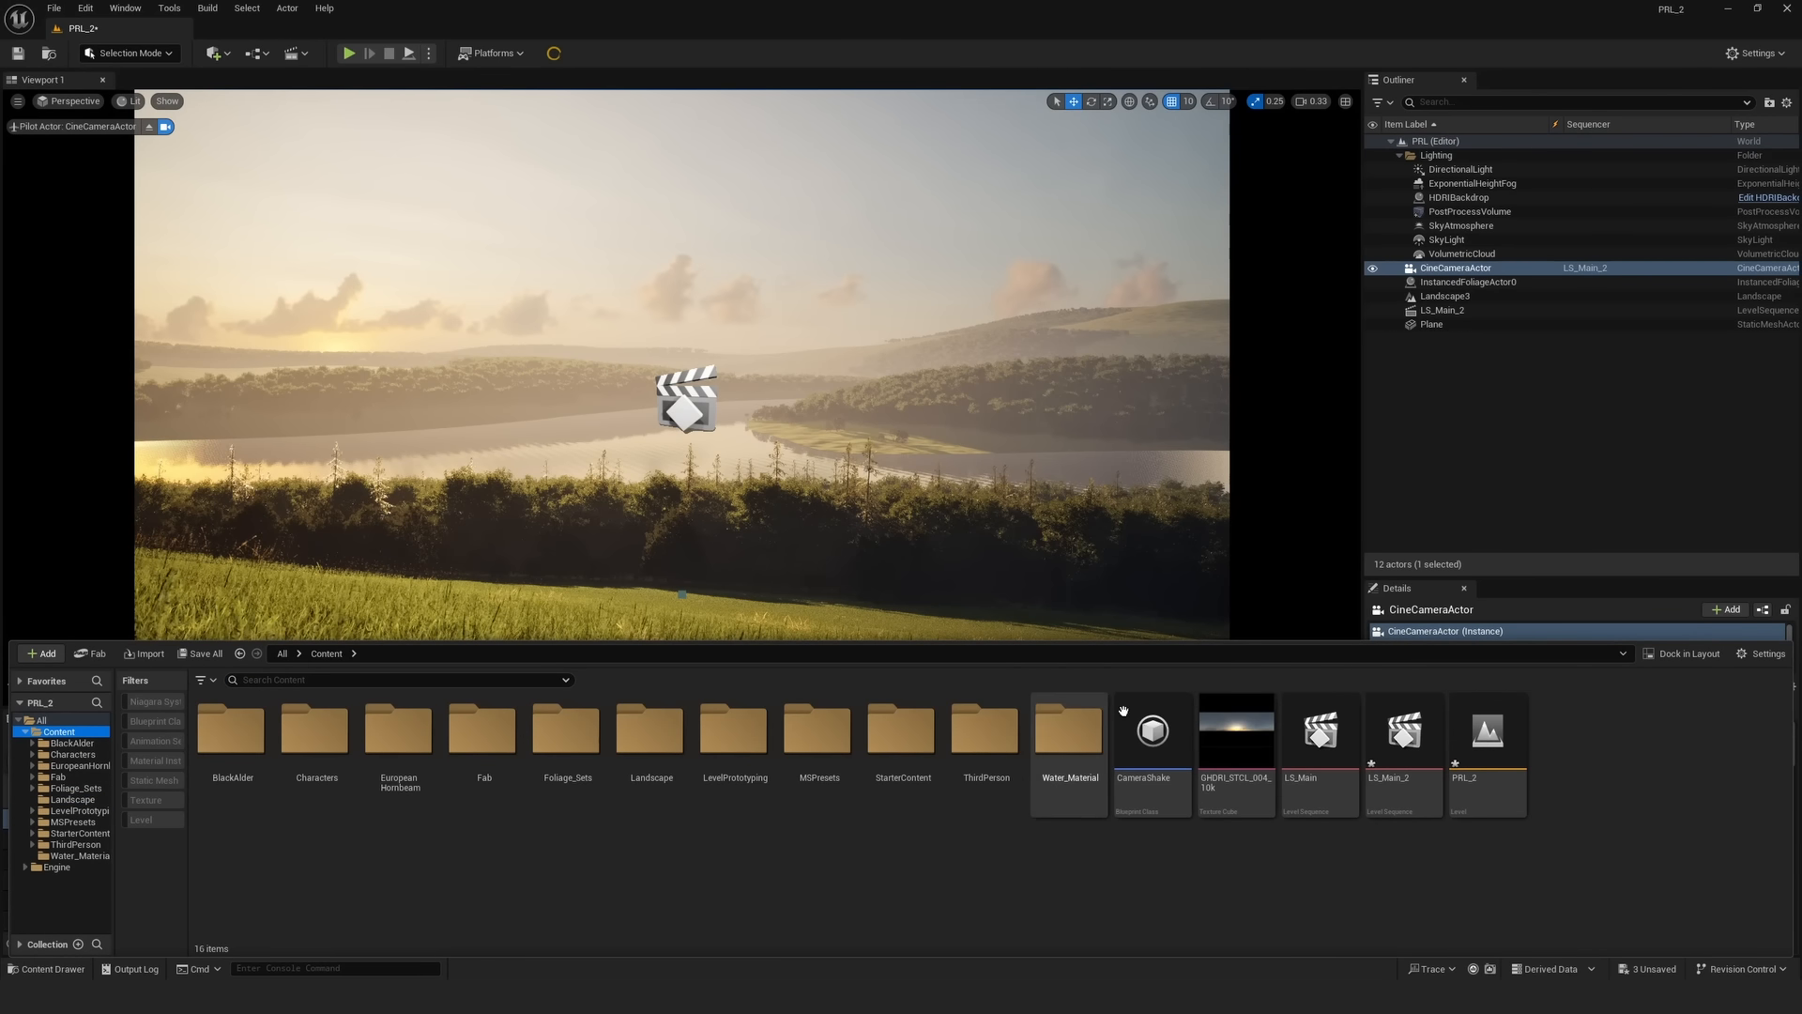
mouse_move(1178, 753)
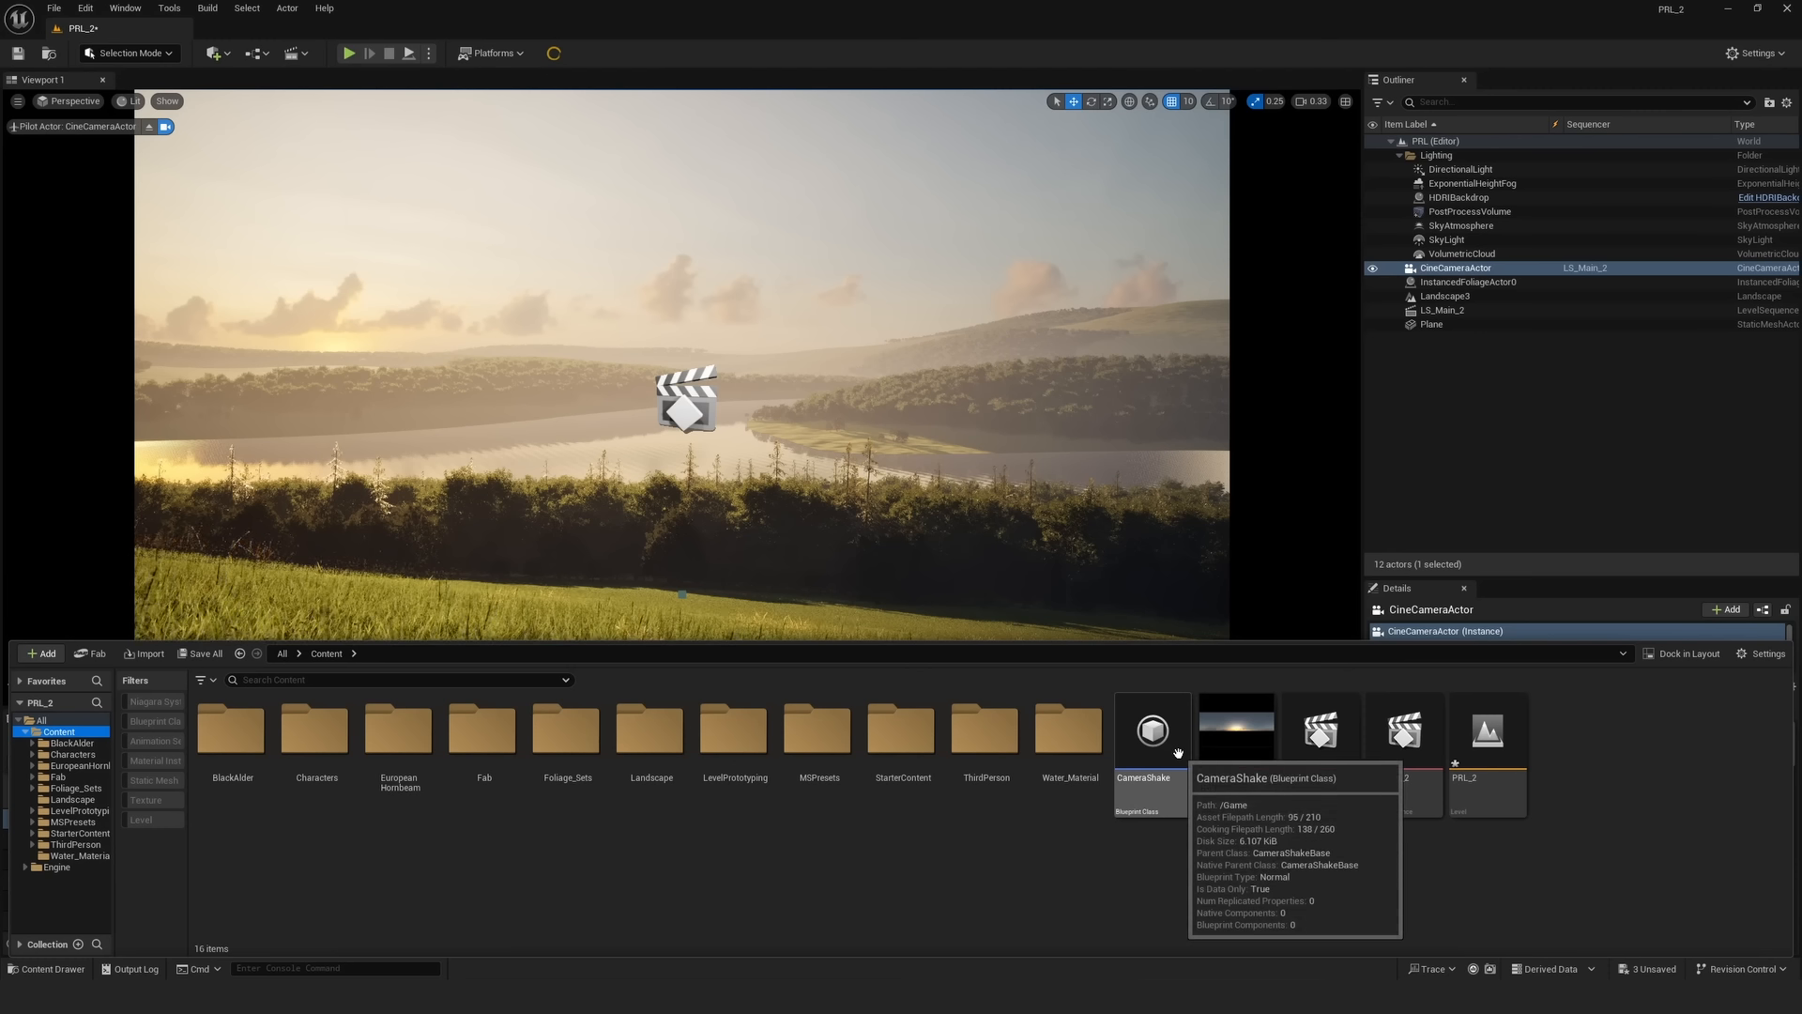
right_click(1622, 747)
click(1694, 282)
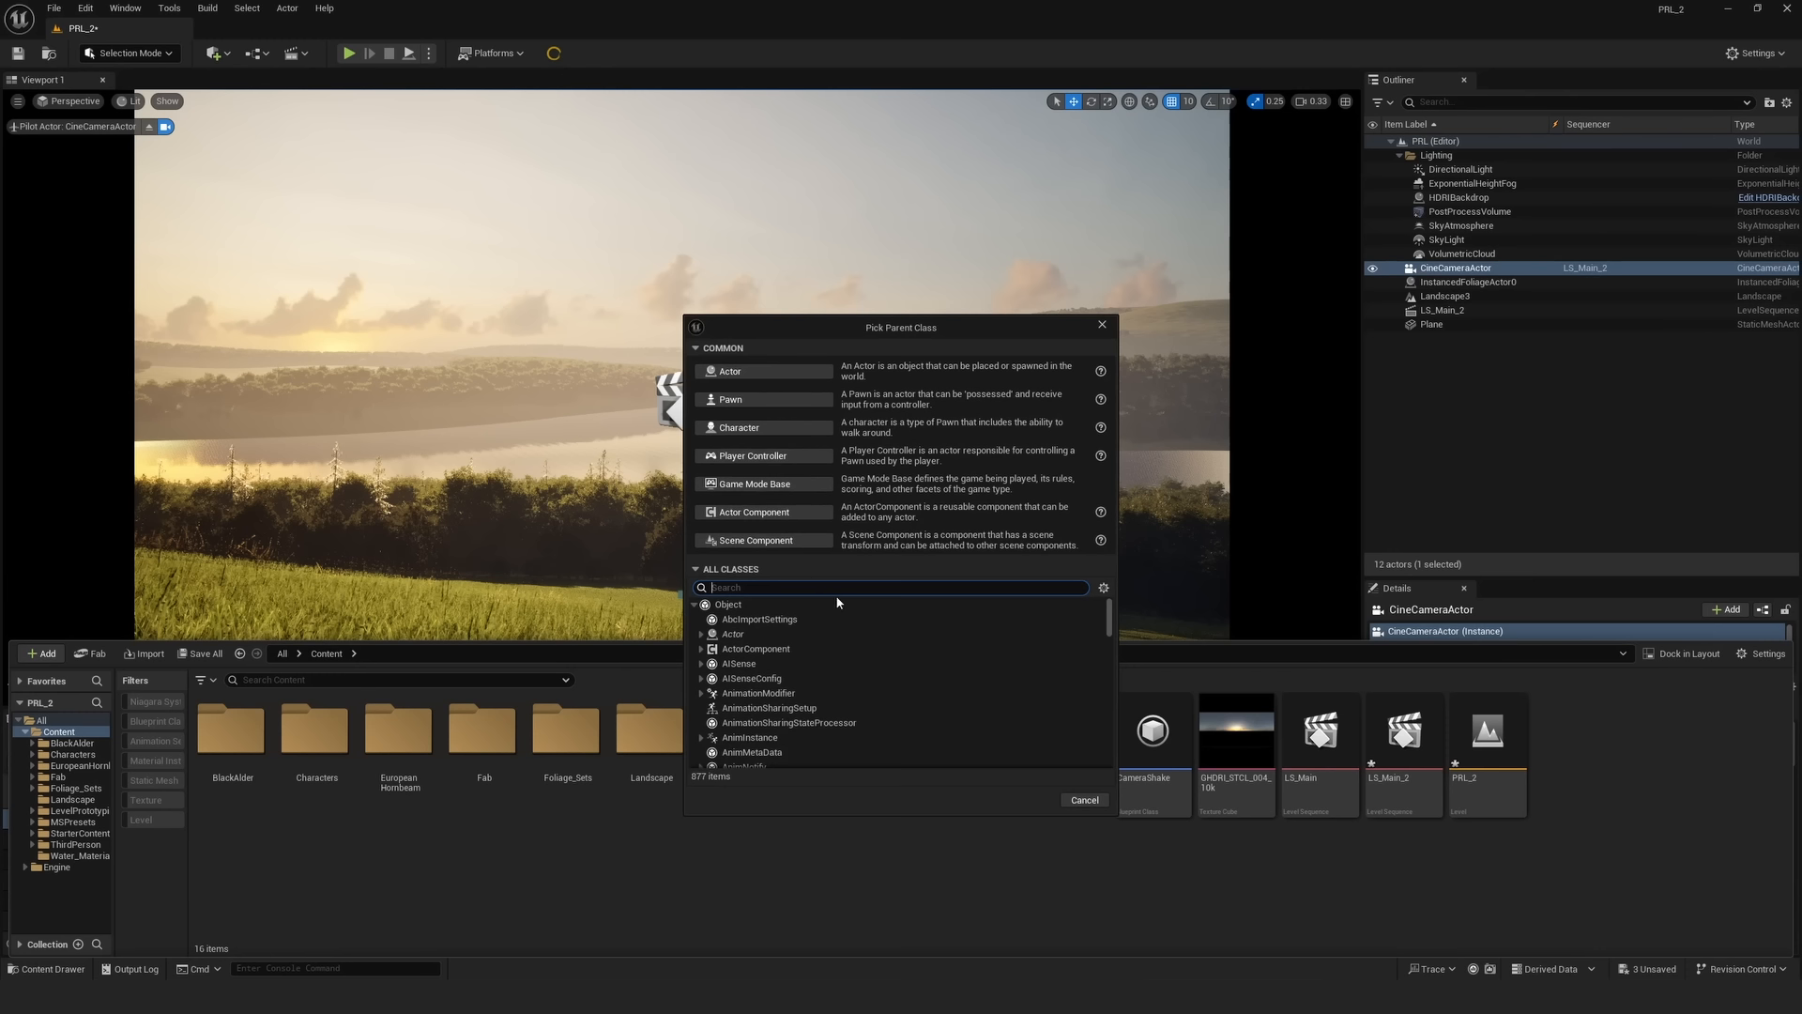
text(camer)
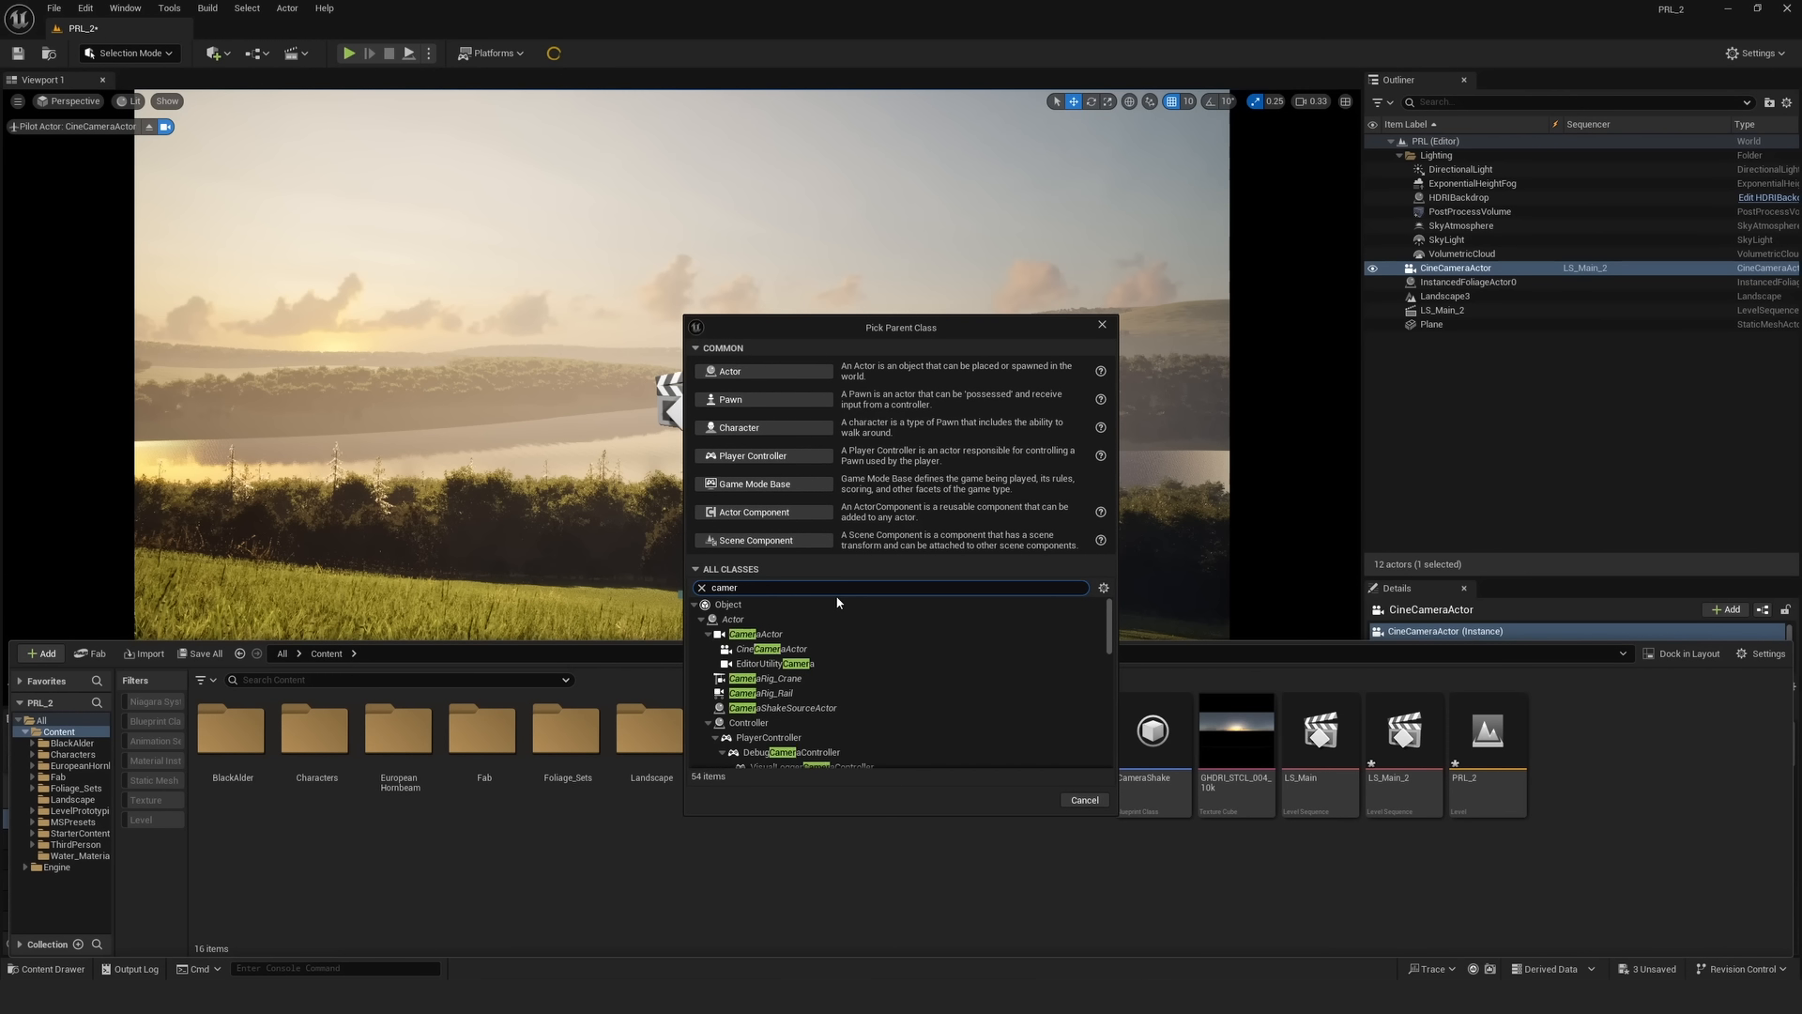
text(ashake)
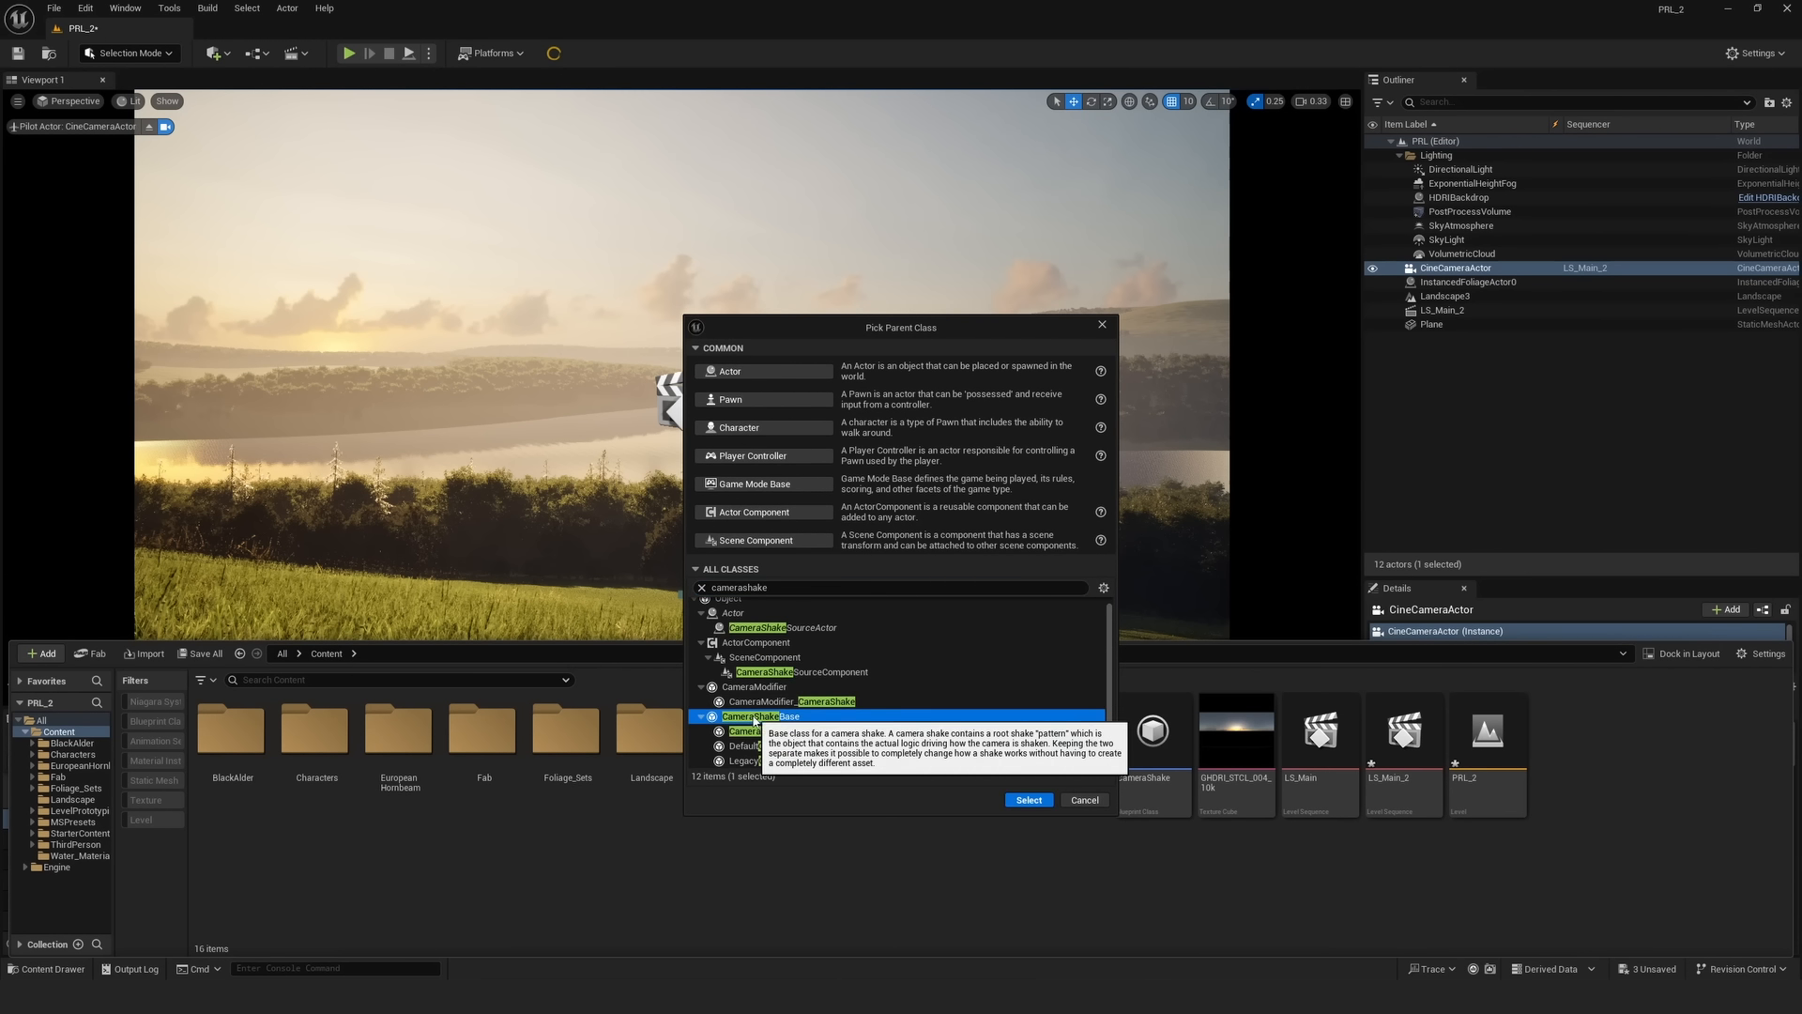
click(755, 717)
click(1028, 799)
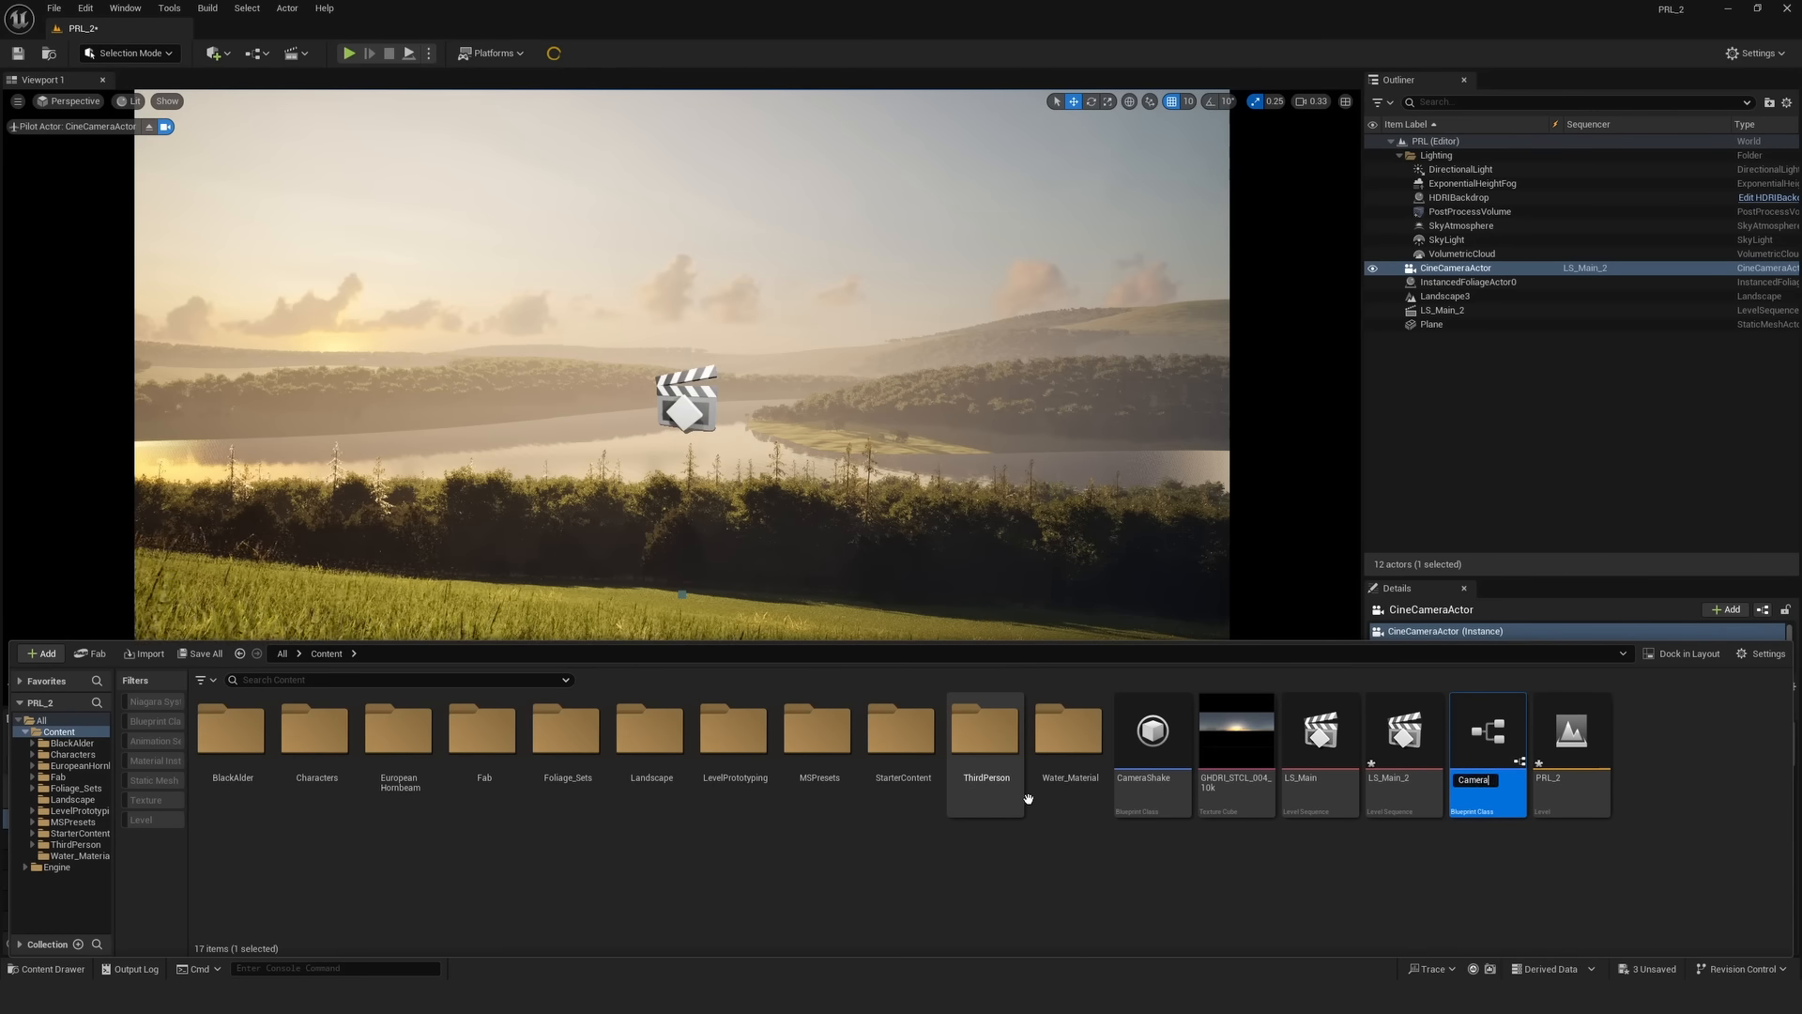
text(ake)
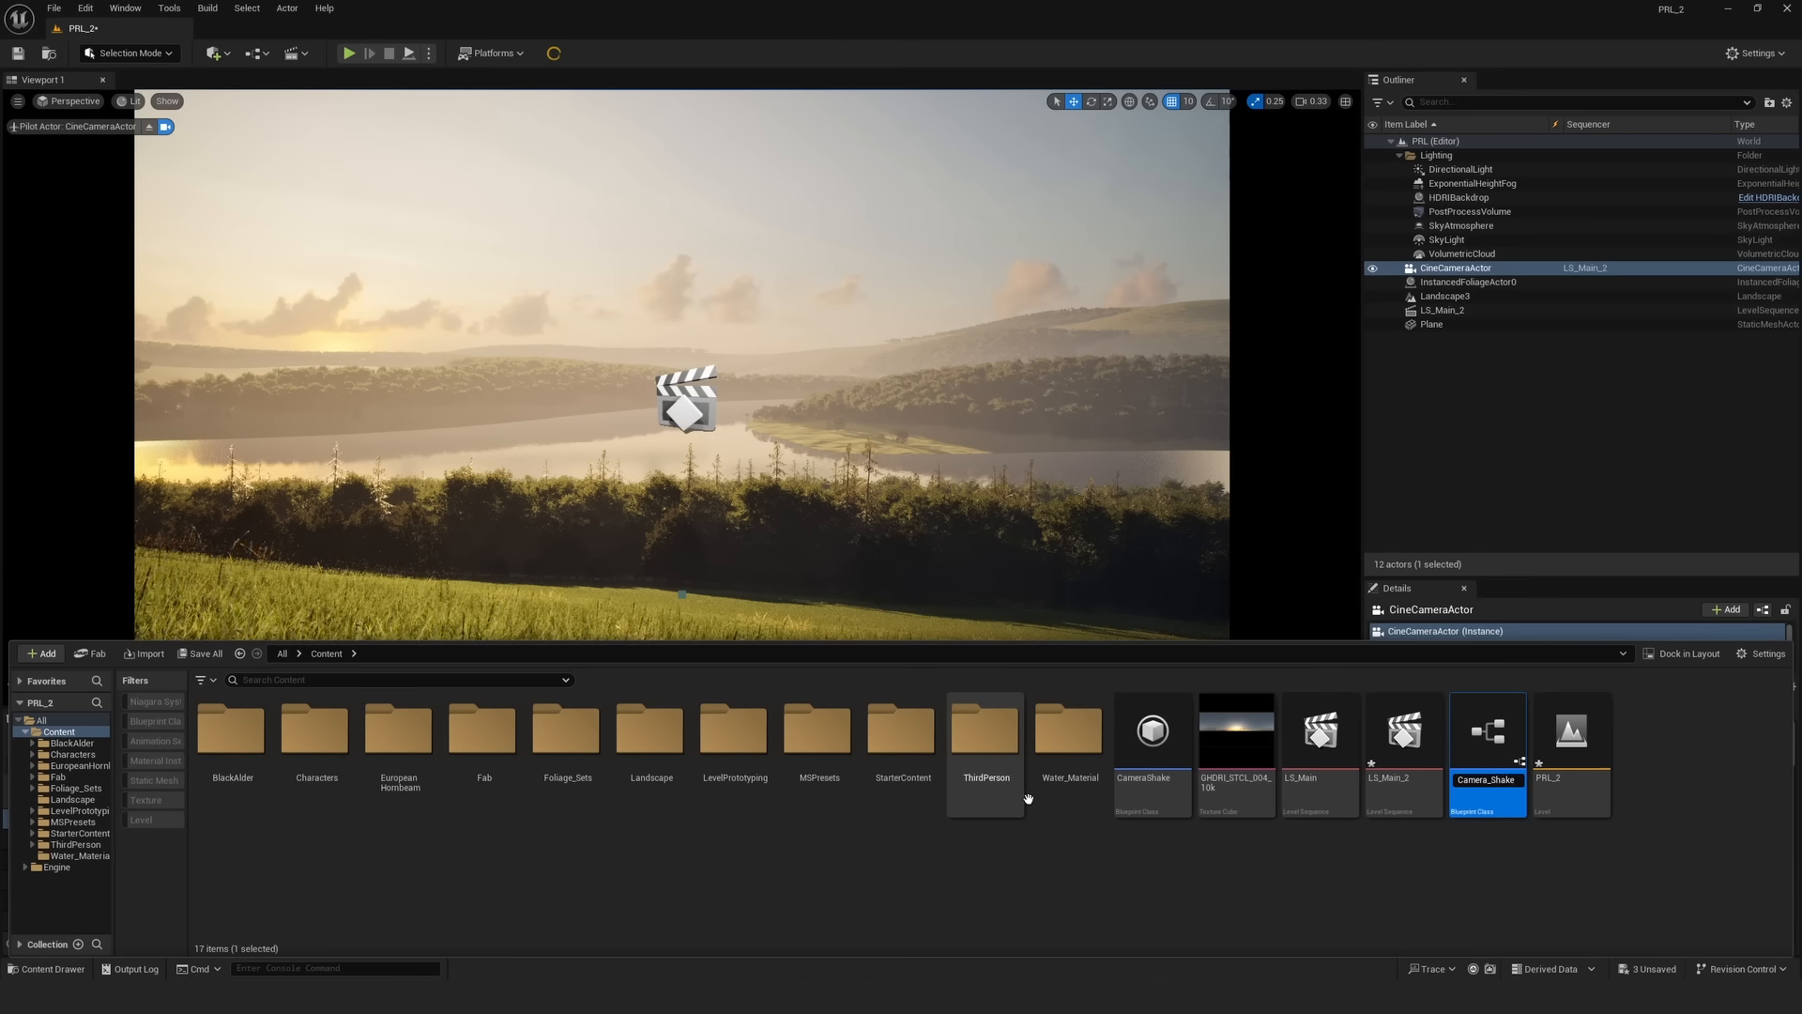
key(Return)
- Look over the new Camera_Shake blueprint and the class defaults of the existing CameraShake blueprint
double_click(1144, 796)
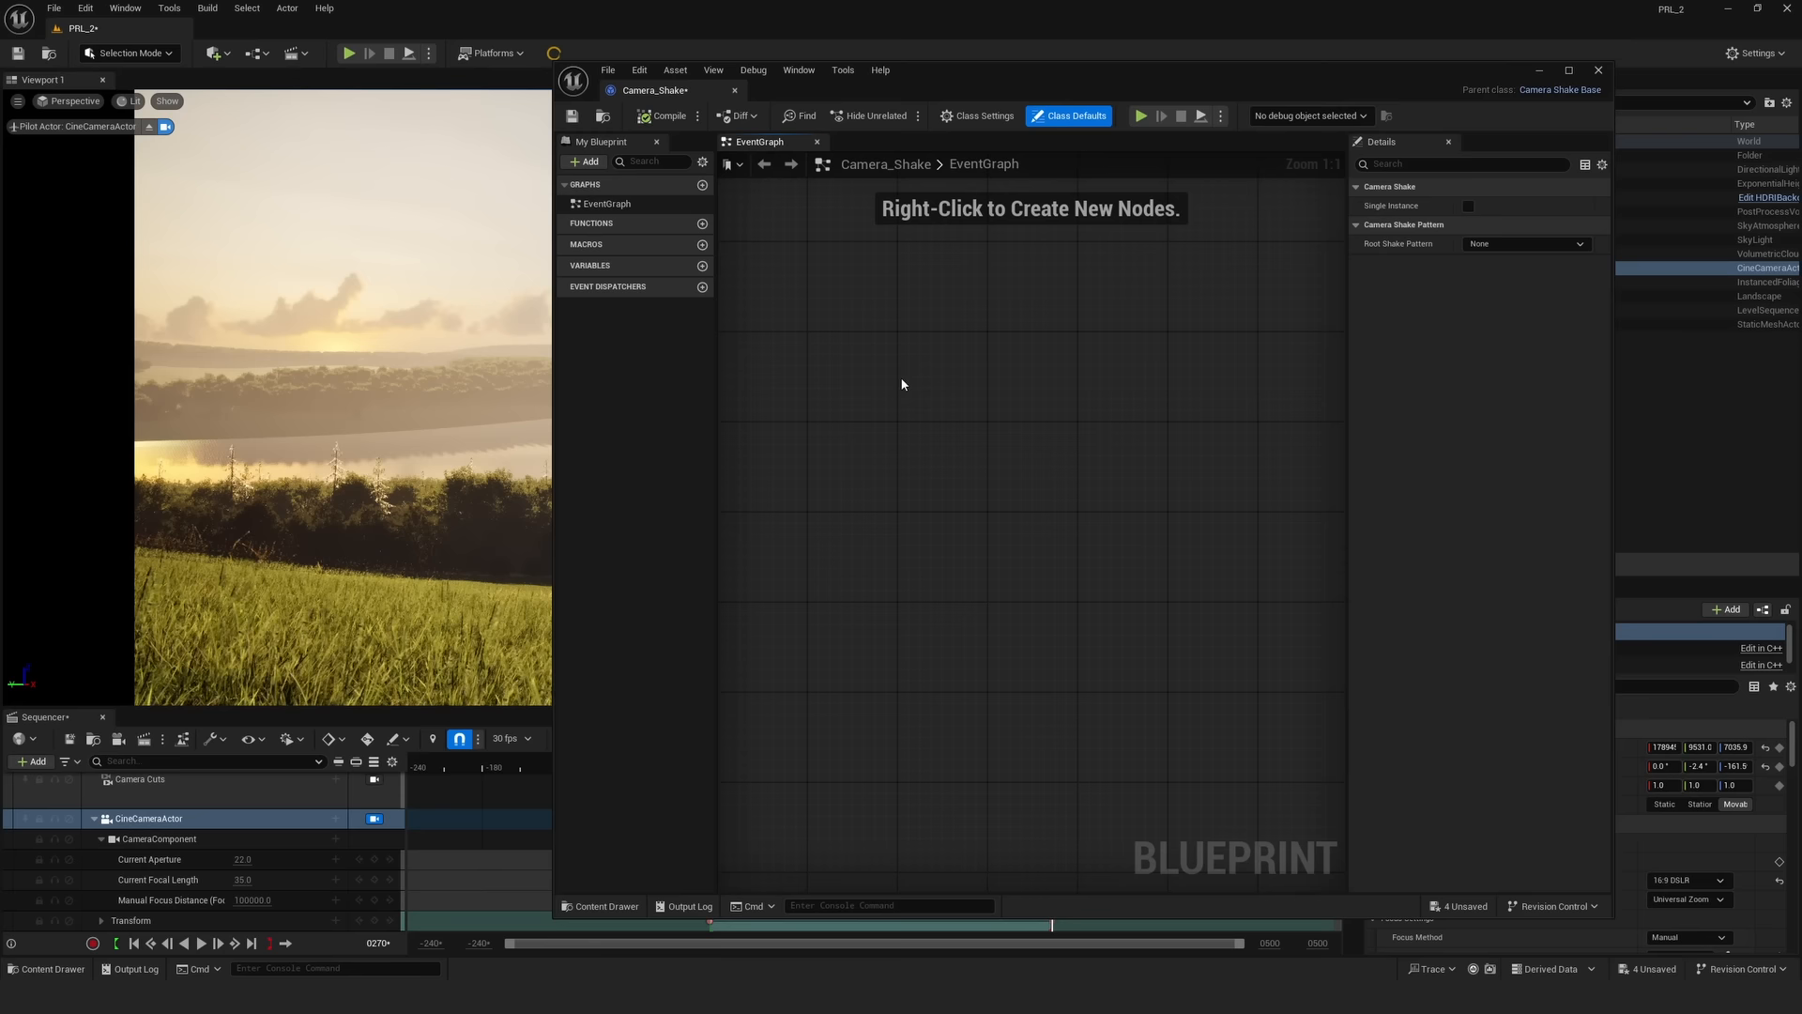
click(817, 141)
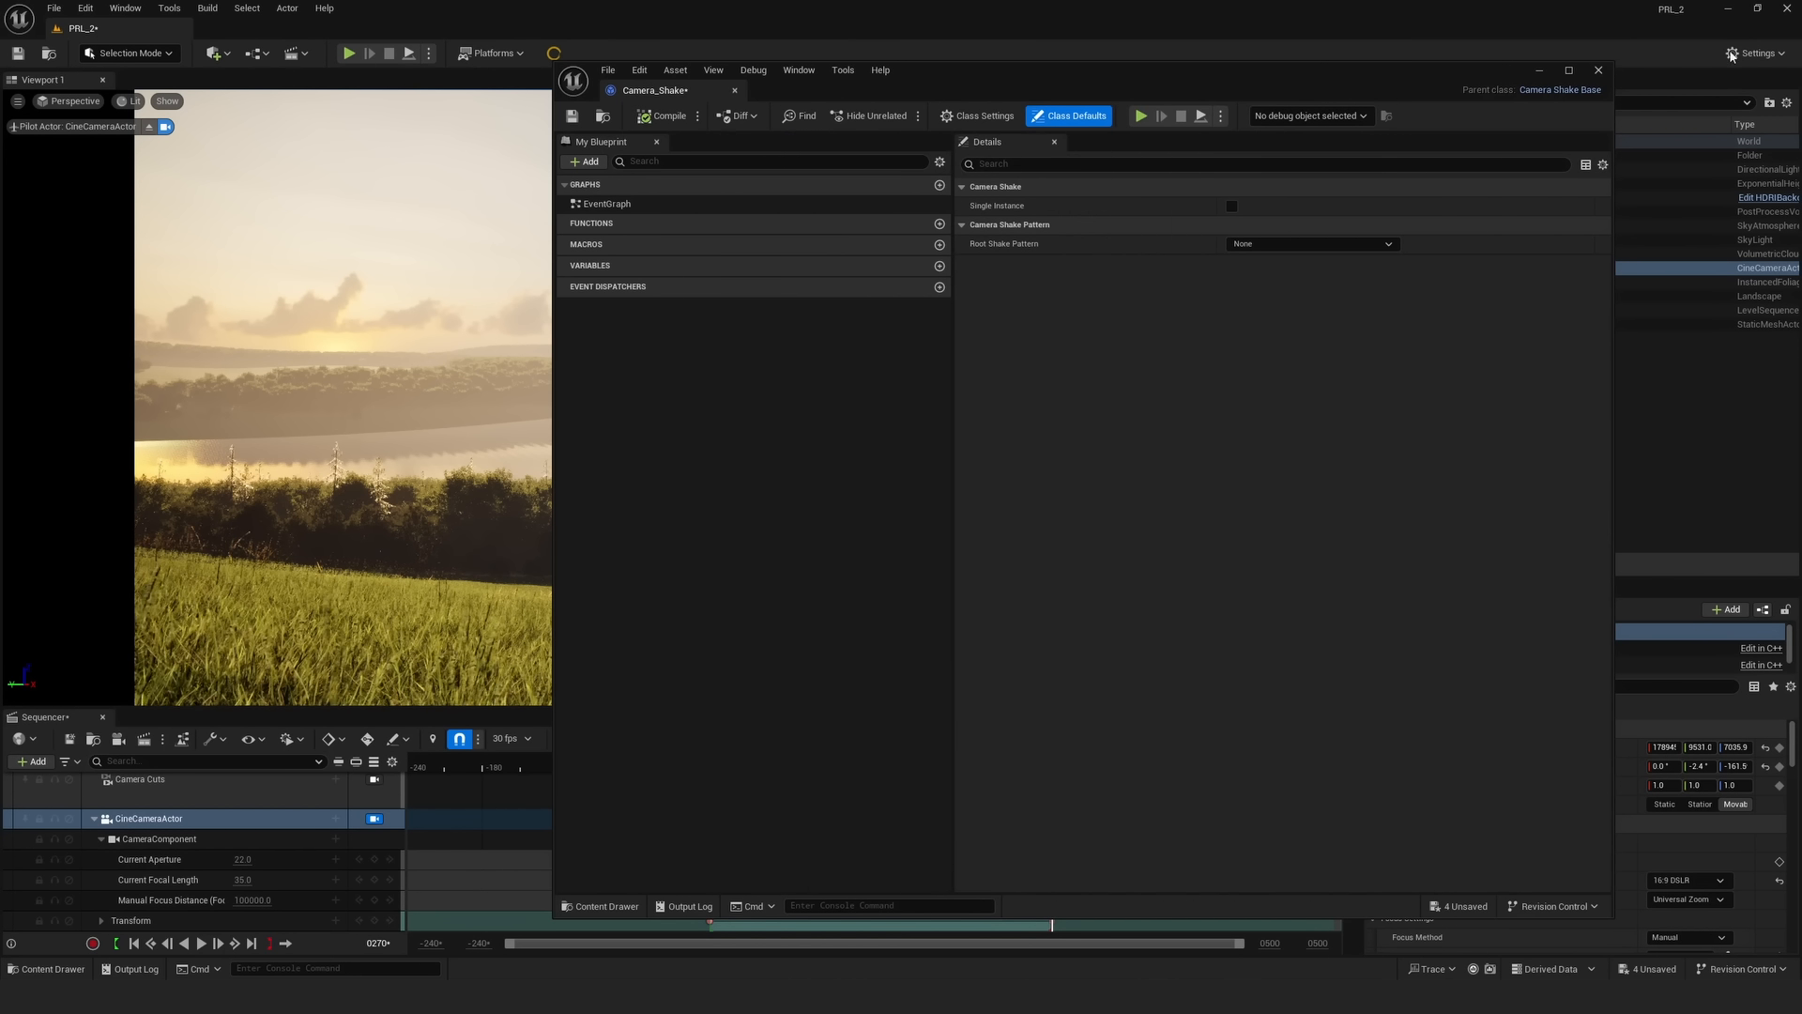
click(1598, 70)
key(ctrl+space)
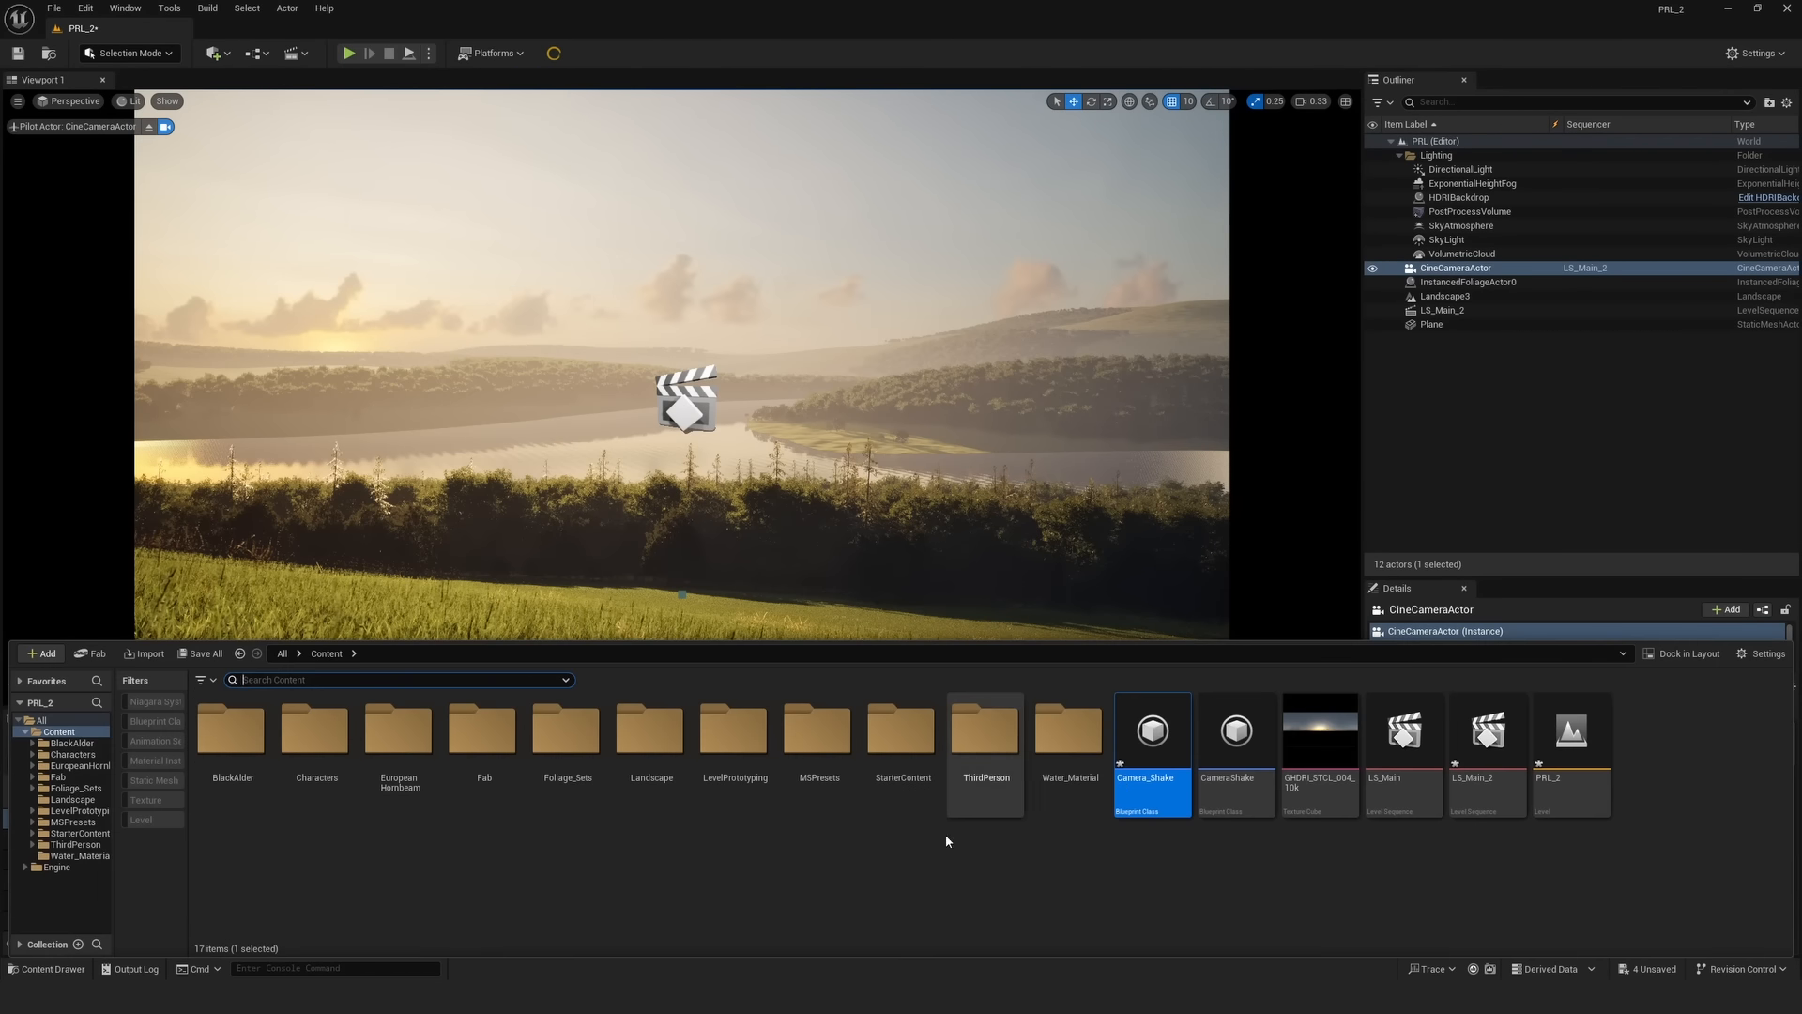
double_click(1236, 737)
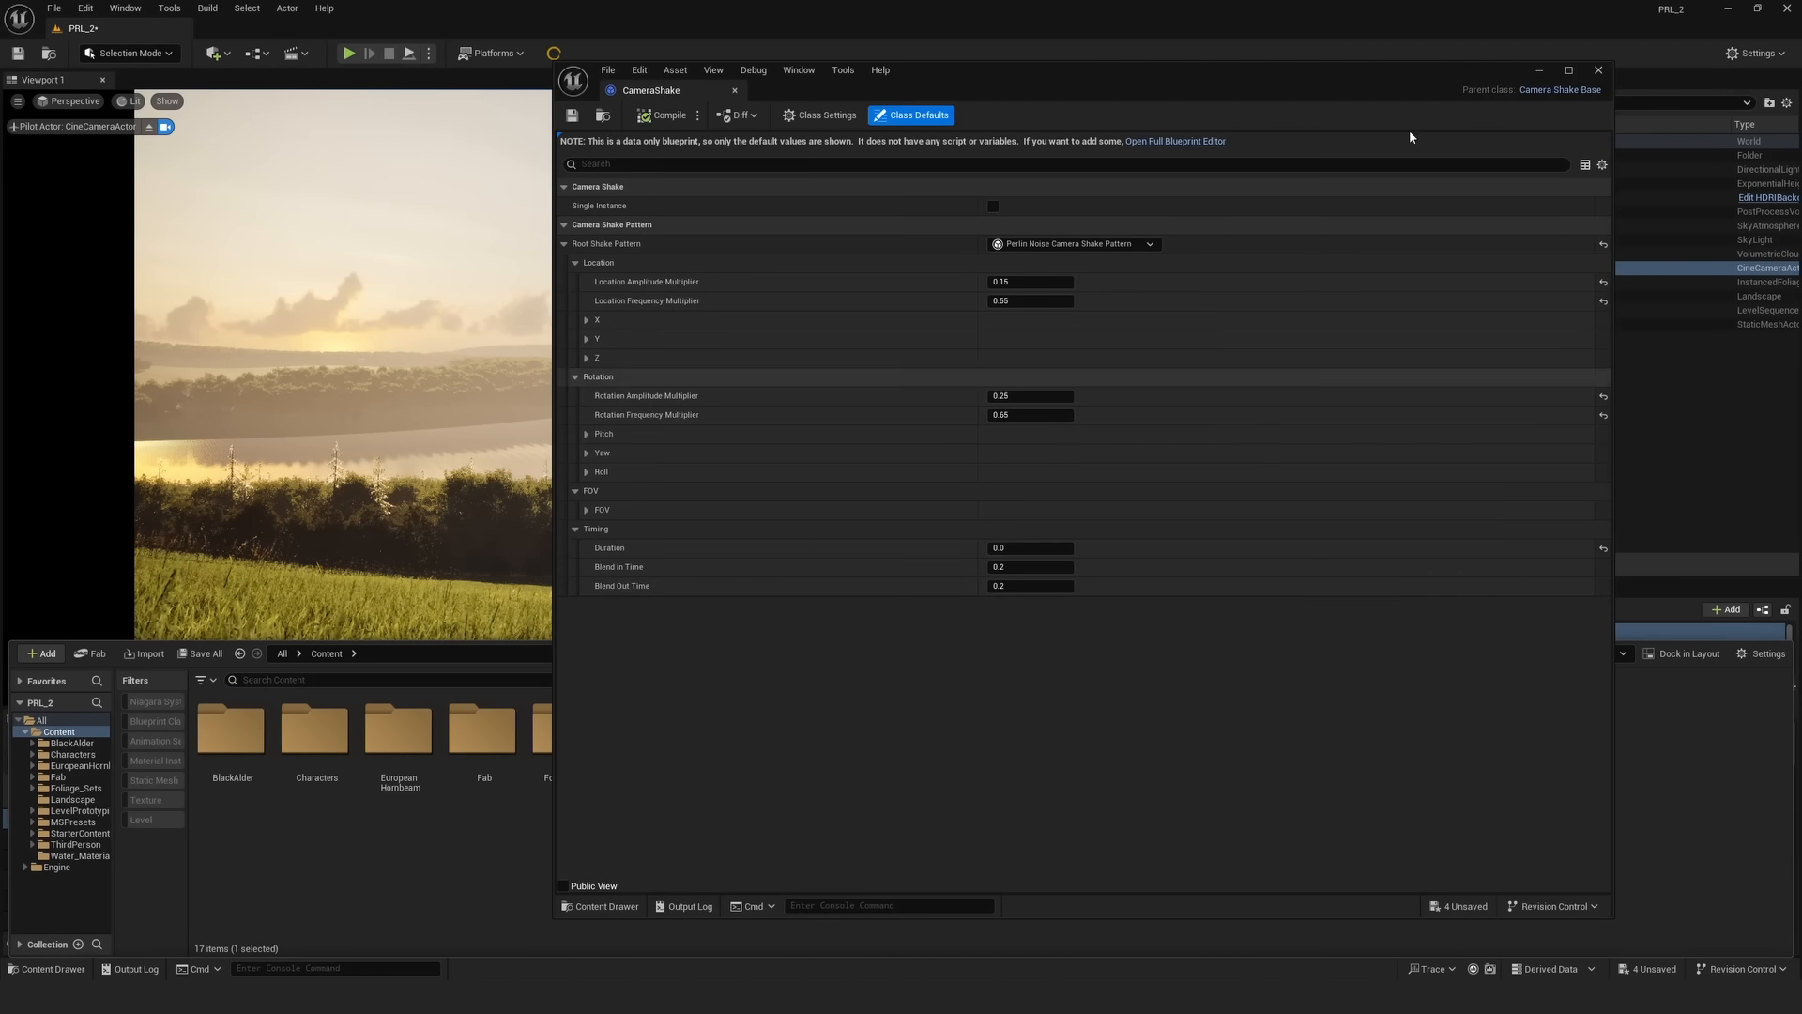
click(1598, 70)
- Open the Camera_Shake blueprint and set its Root Shake Pattern to Perlin Noise Camera Shake Pattern
key(ctrl+space)
key(Left)
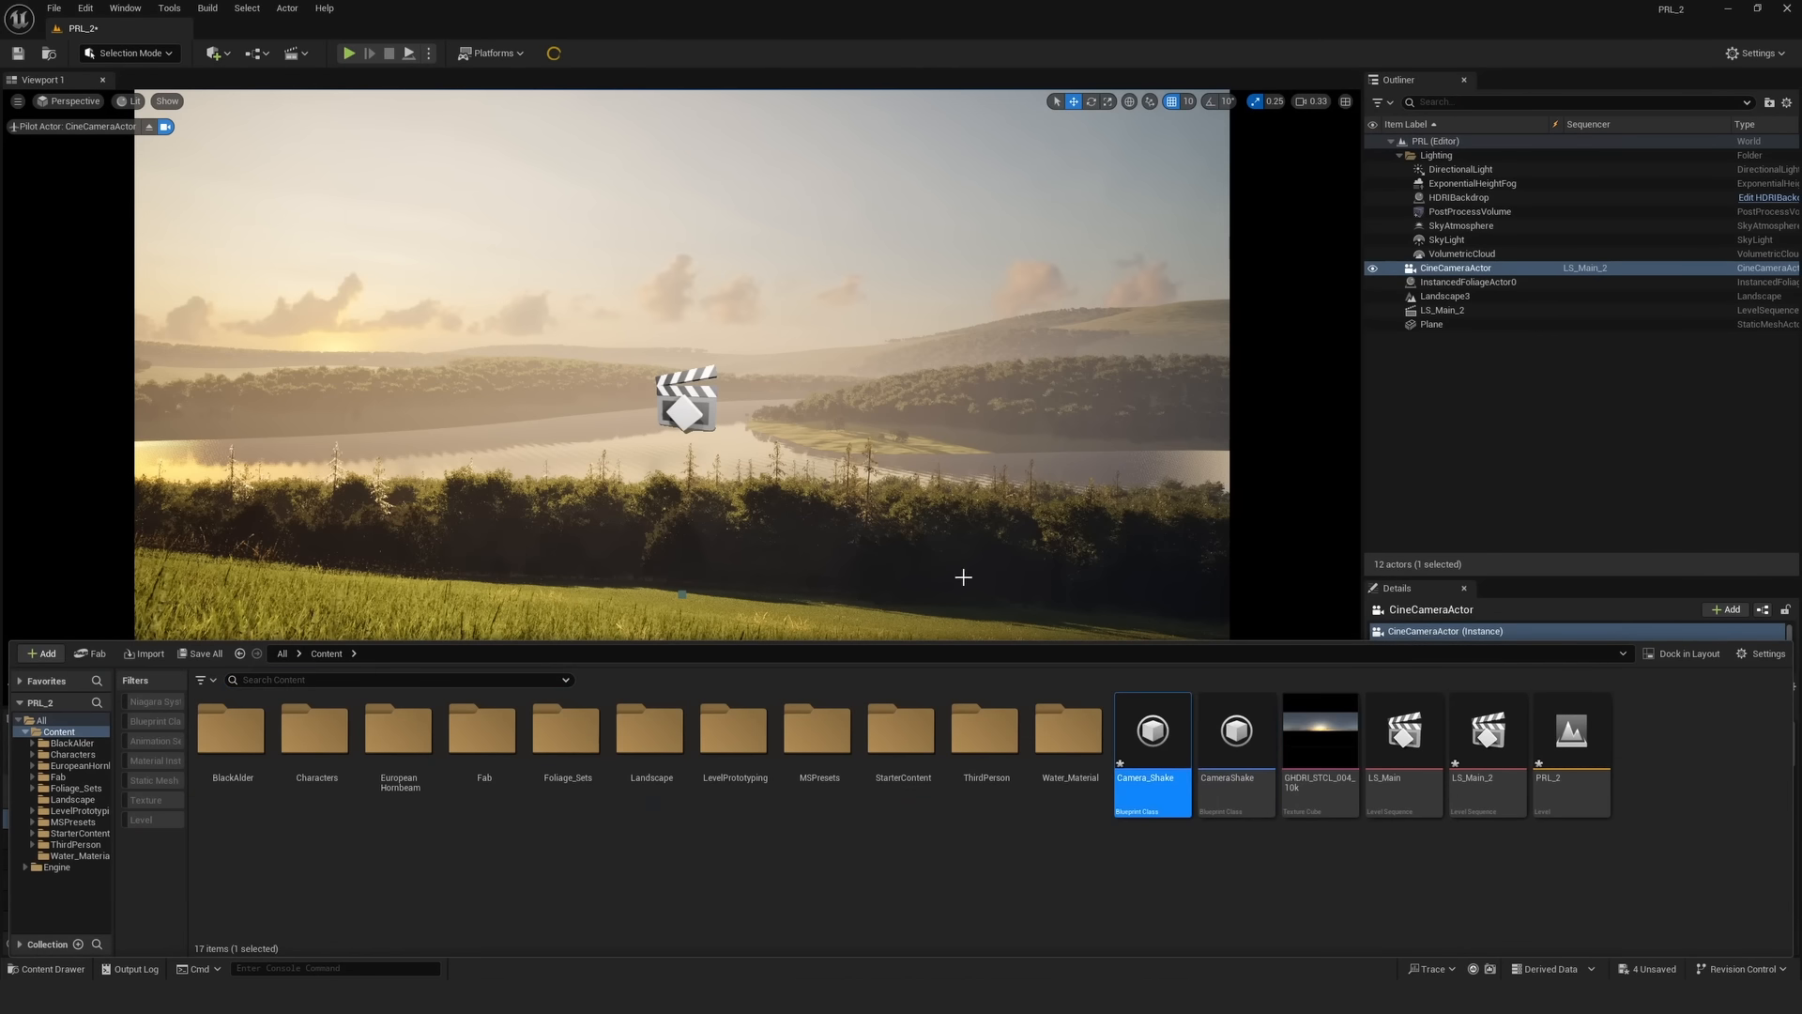
key(Return)
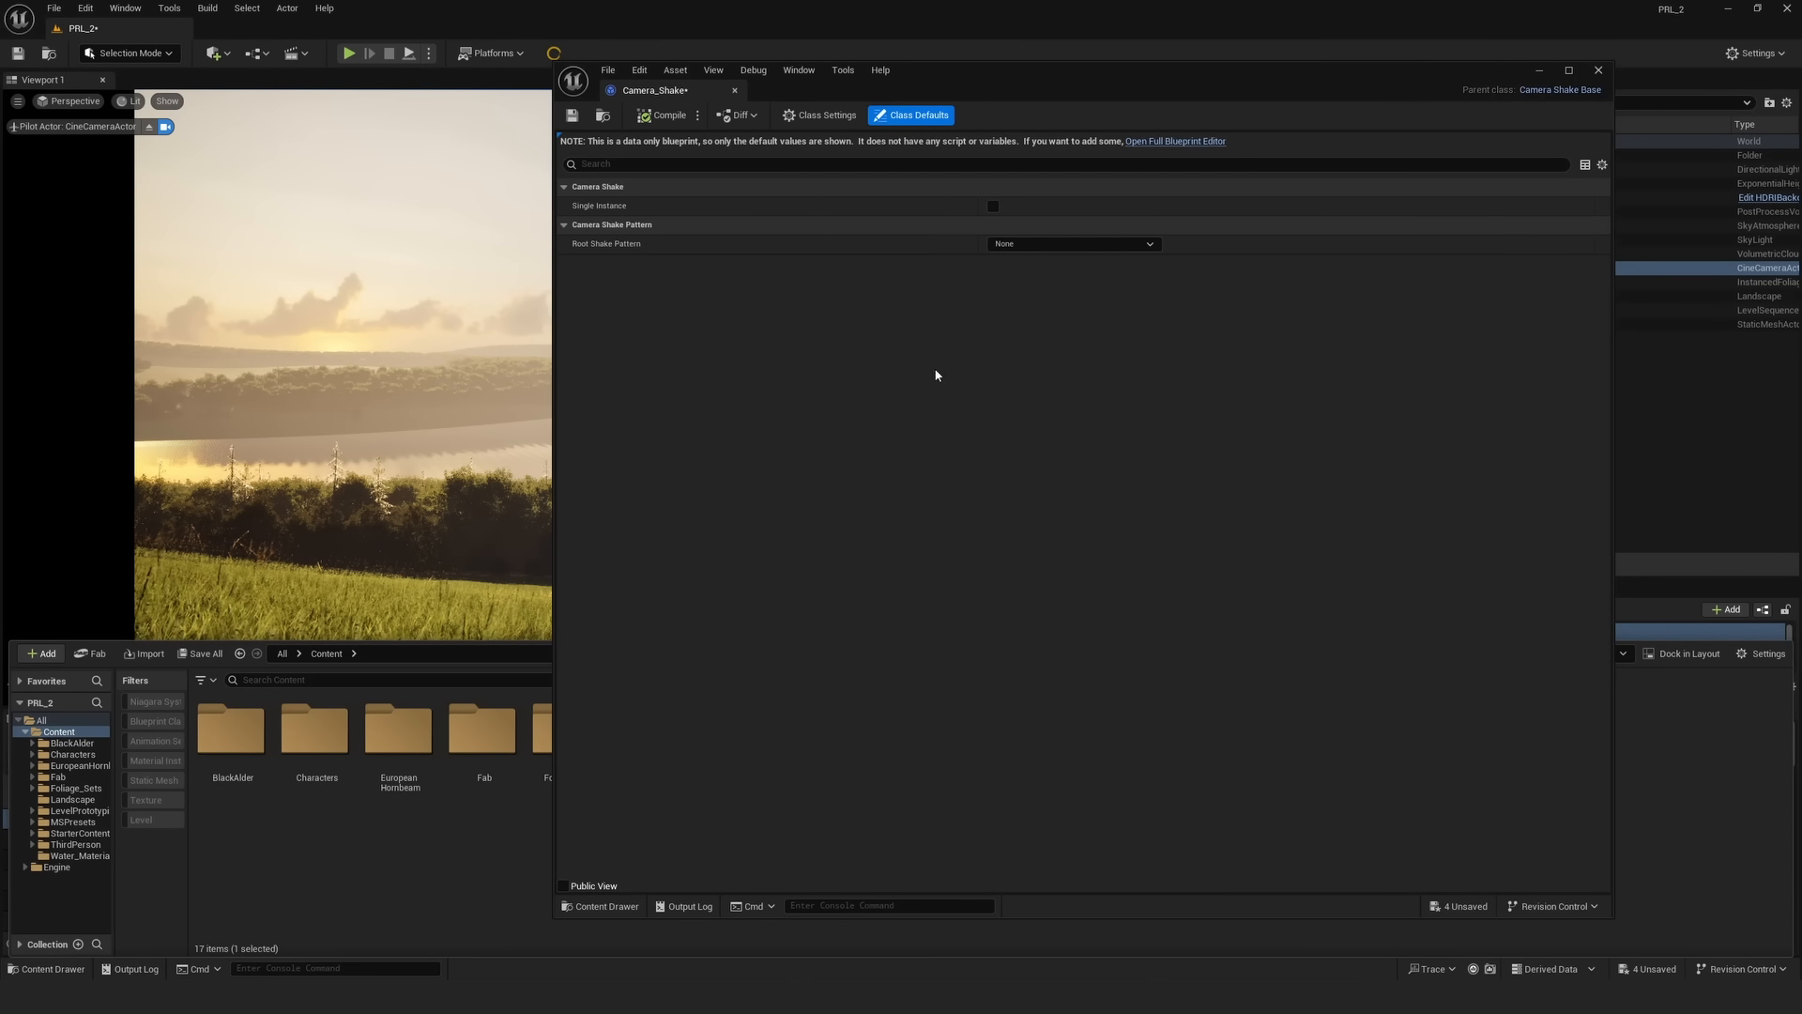
drag(1111, 86, 1003, 102)
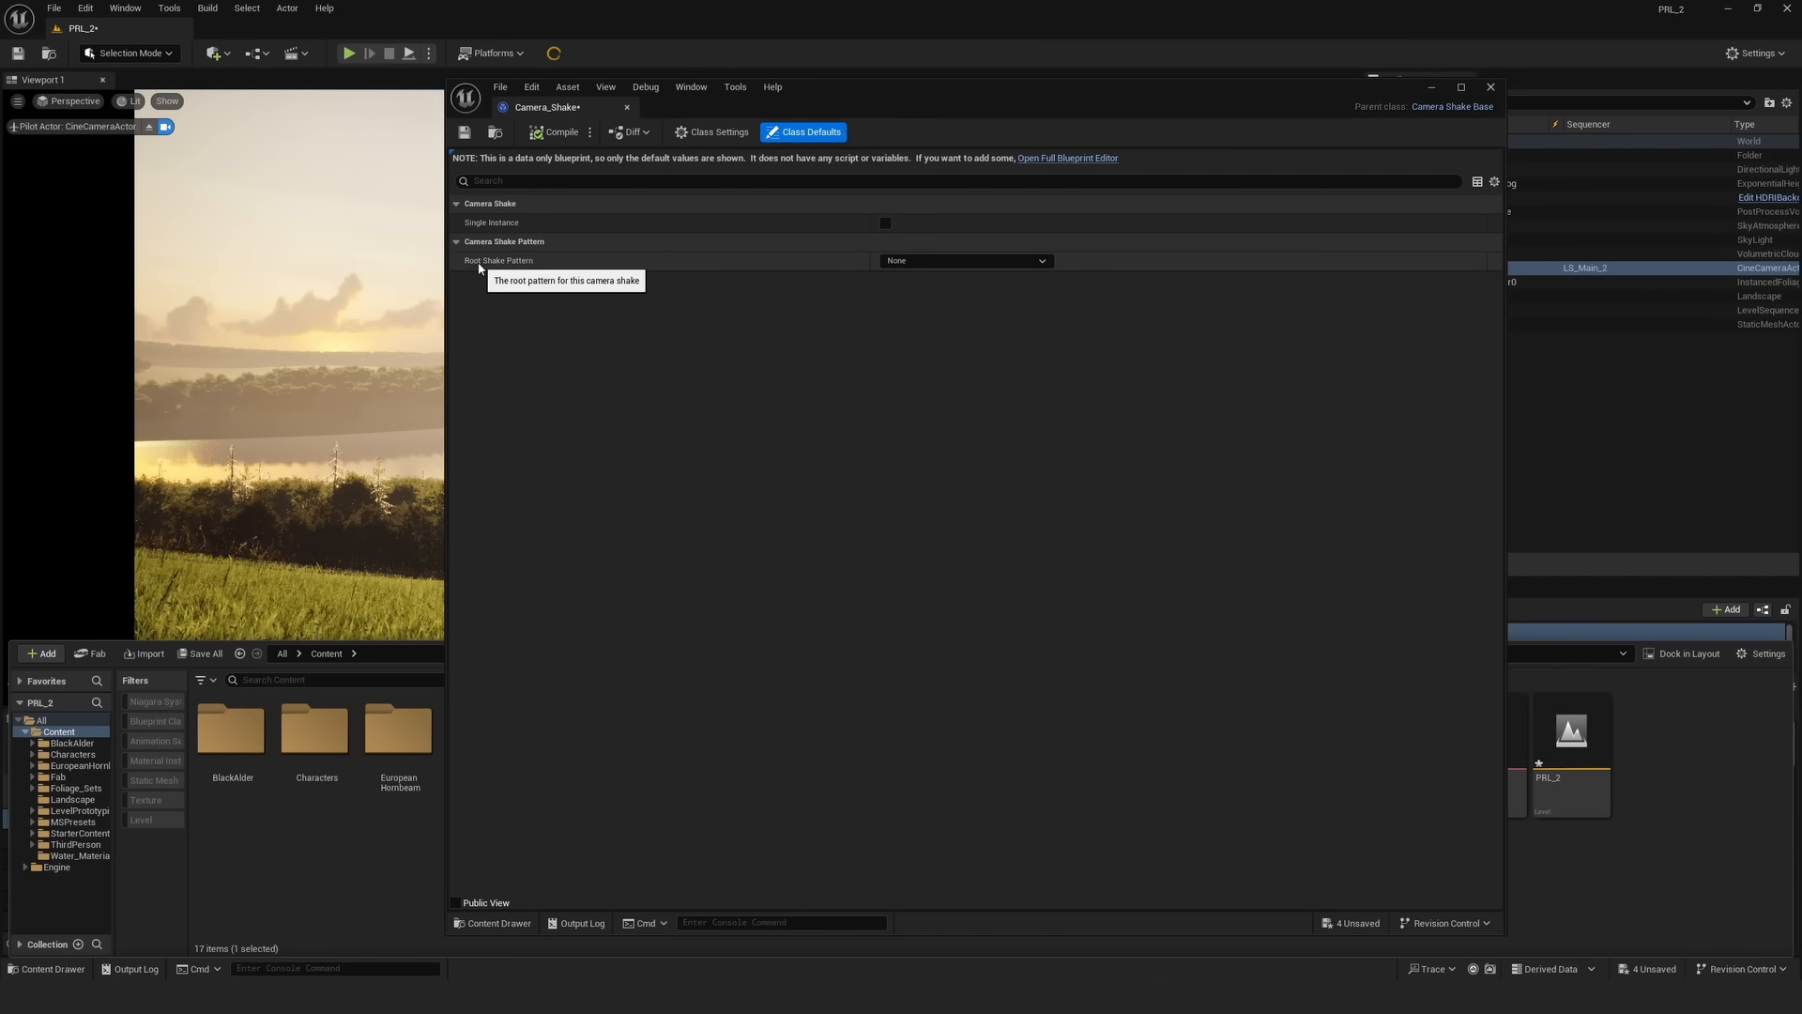
click(907, 261)
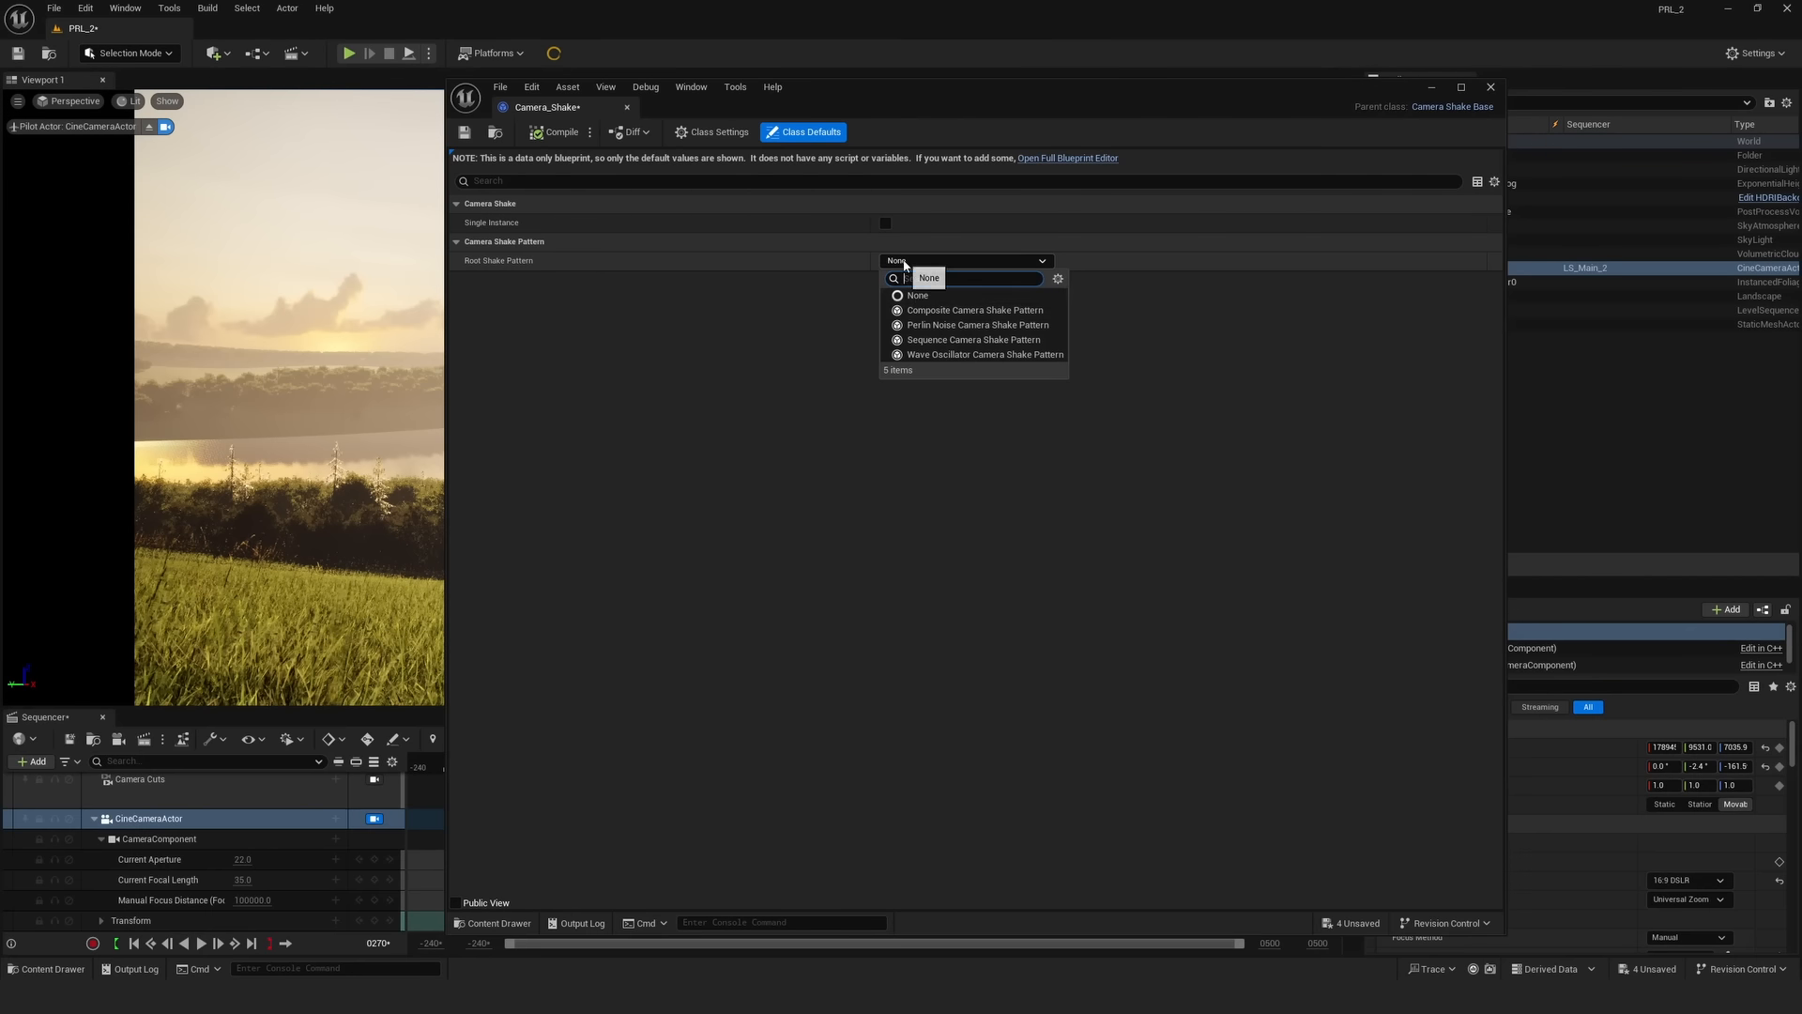
click(917, 325)
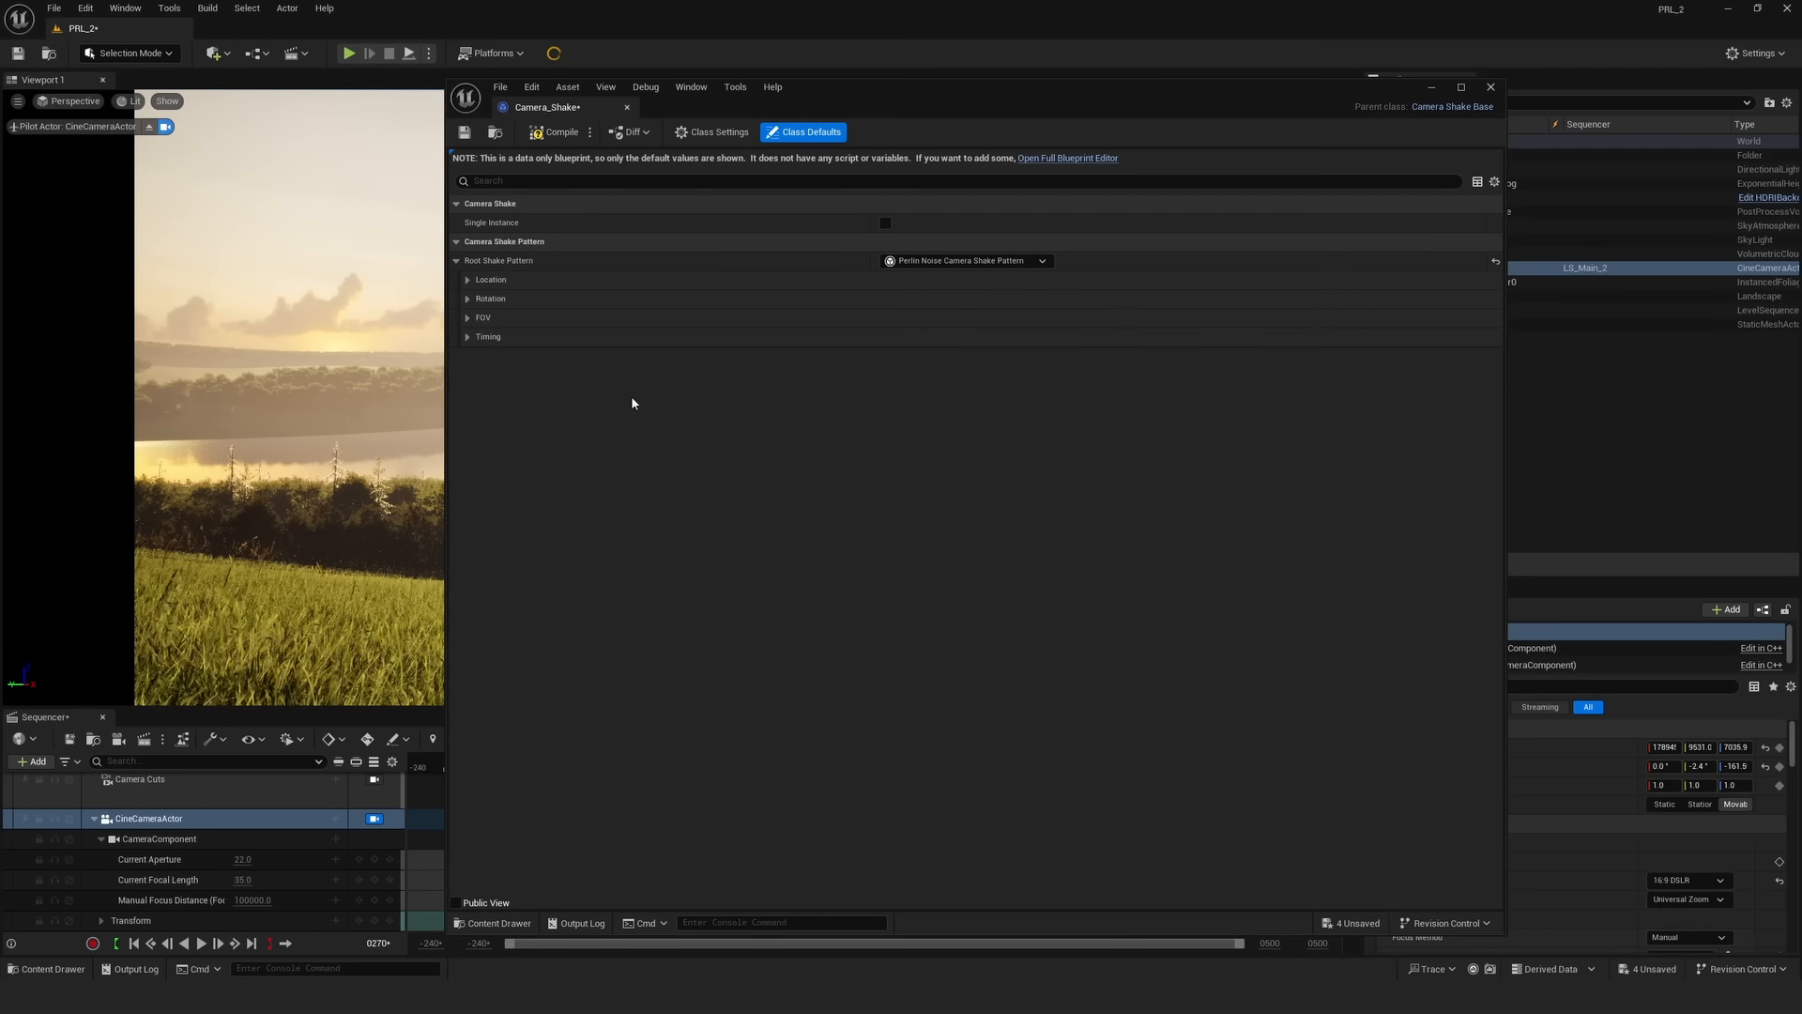
- Set the shake's Timing Duration to 0.0 and expand the Location, Rotation and FOV settings
click(466, 337)
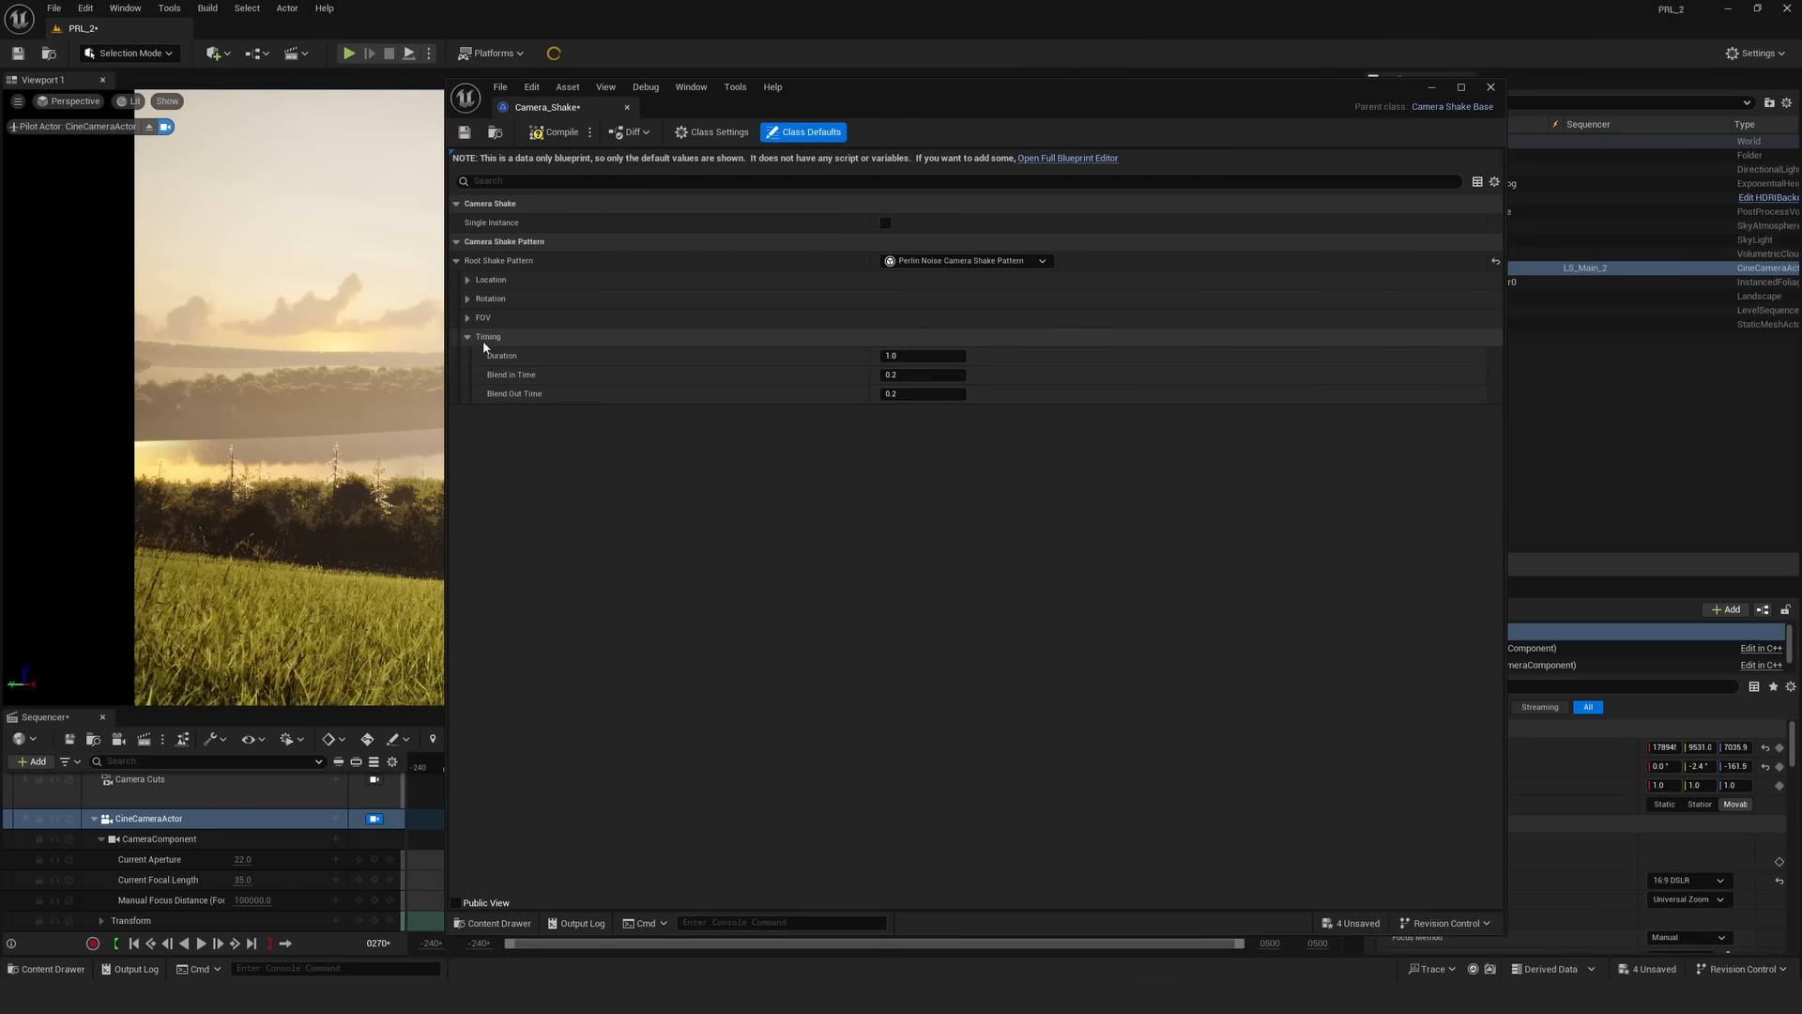
click(902, 355)
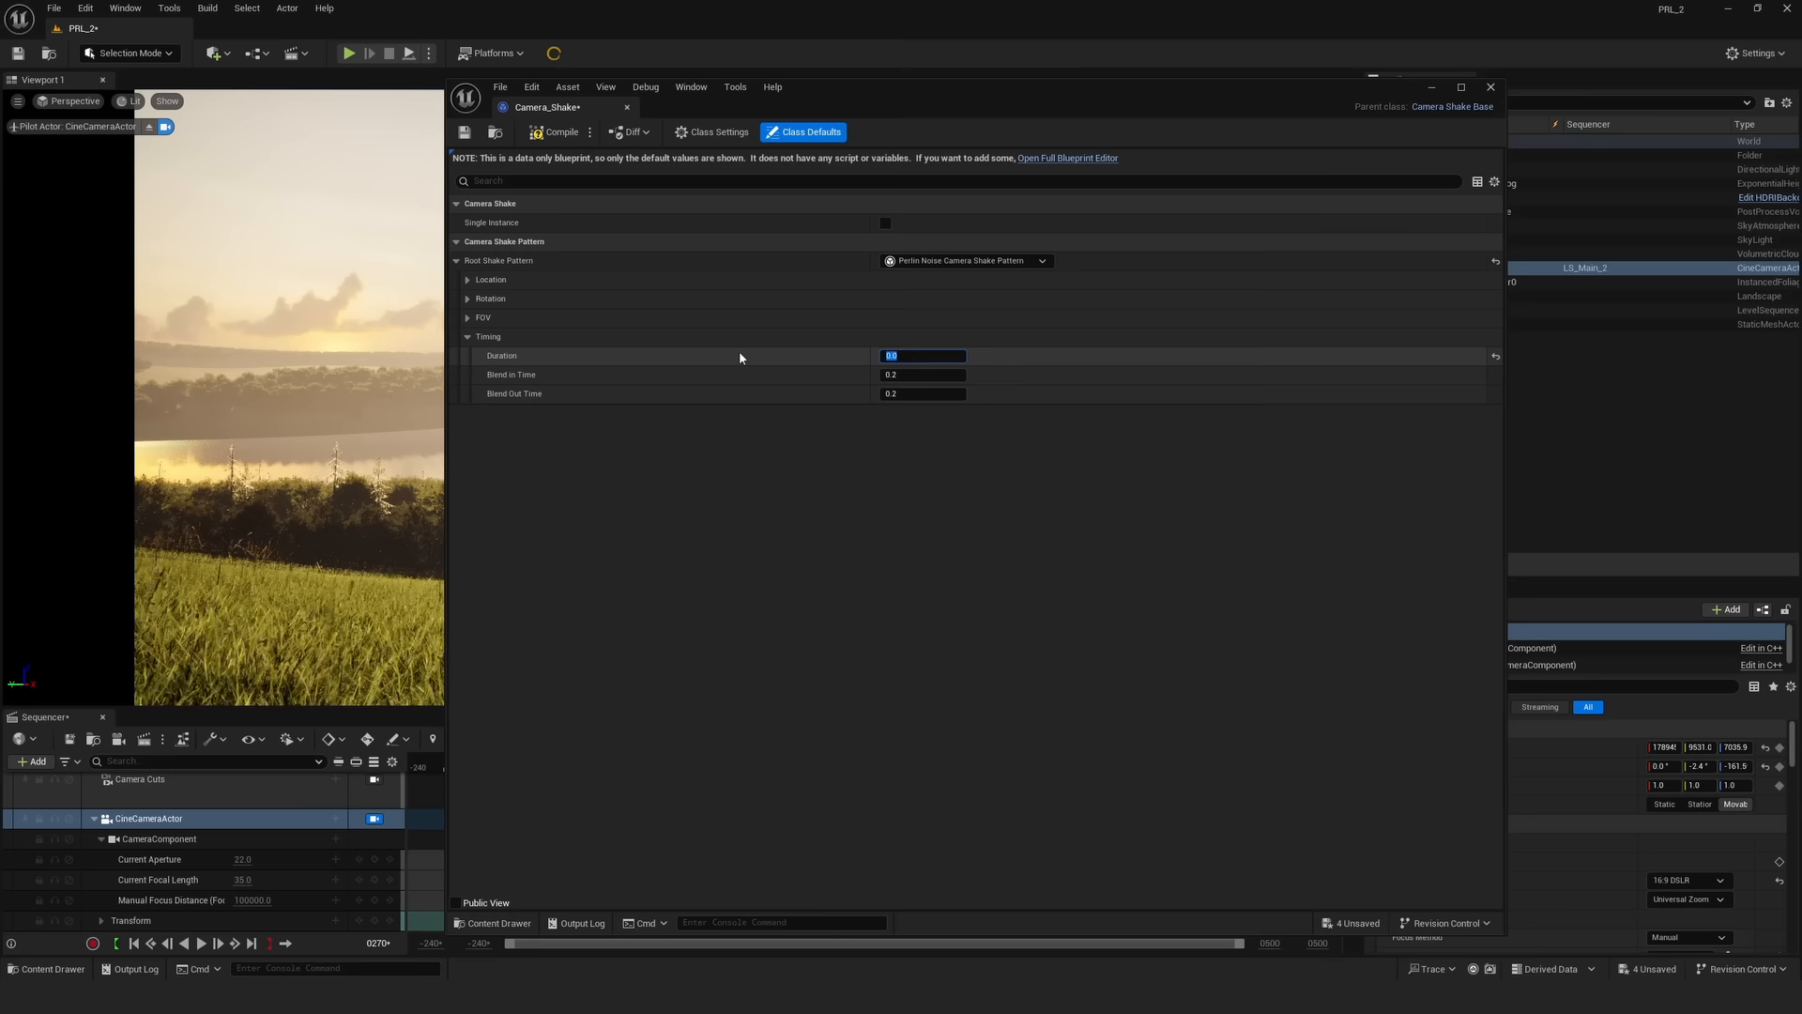
click(467, 280)
click(466, 394)
click(467, 506)
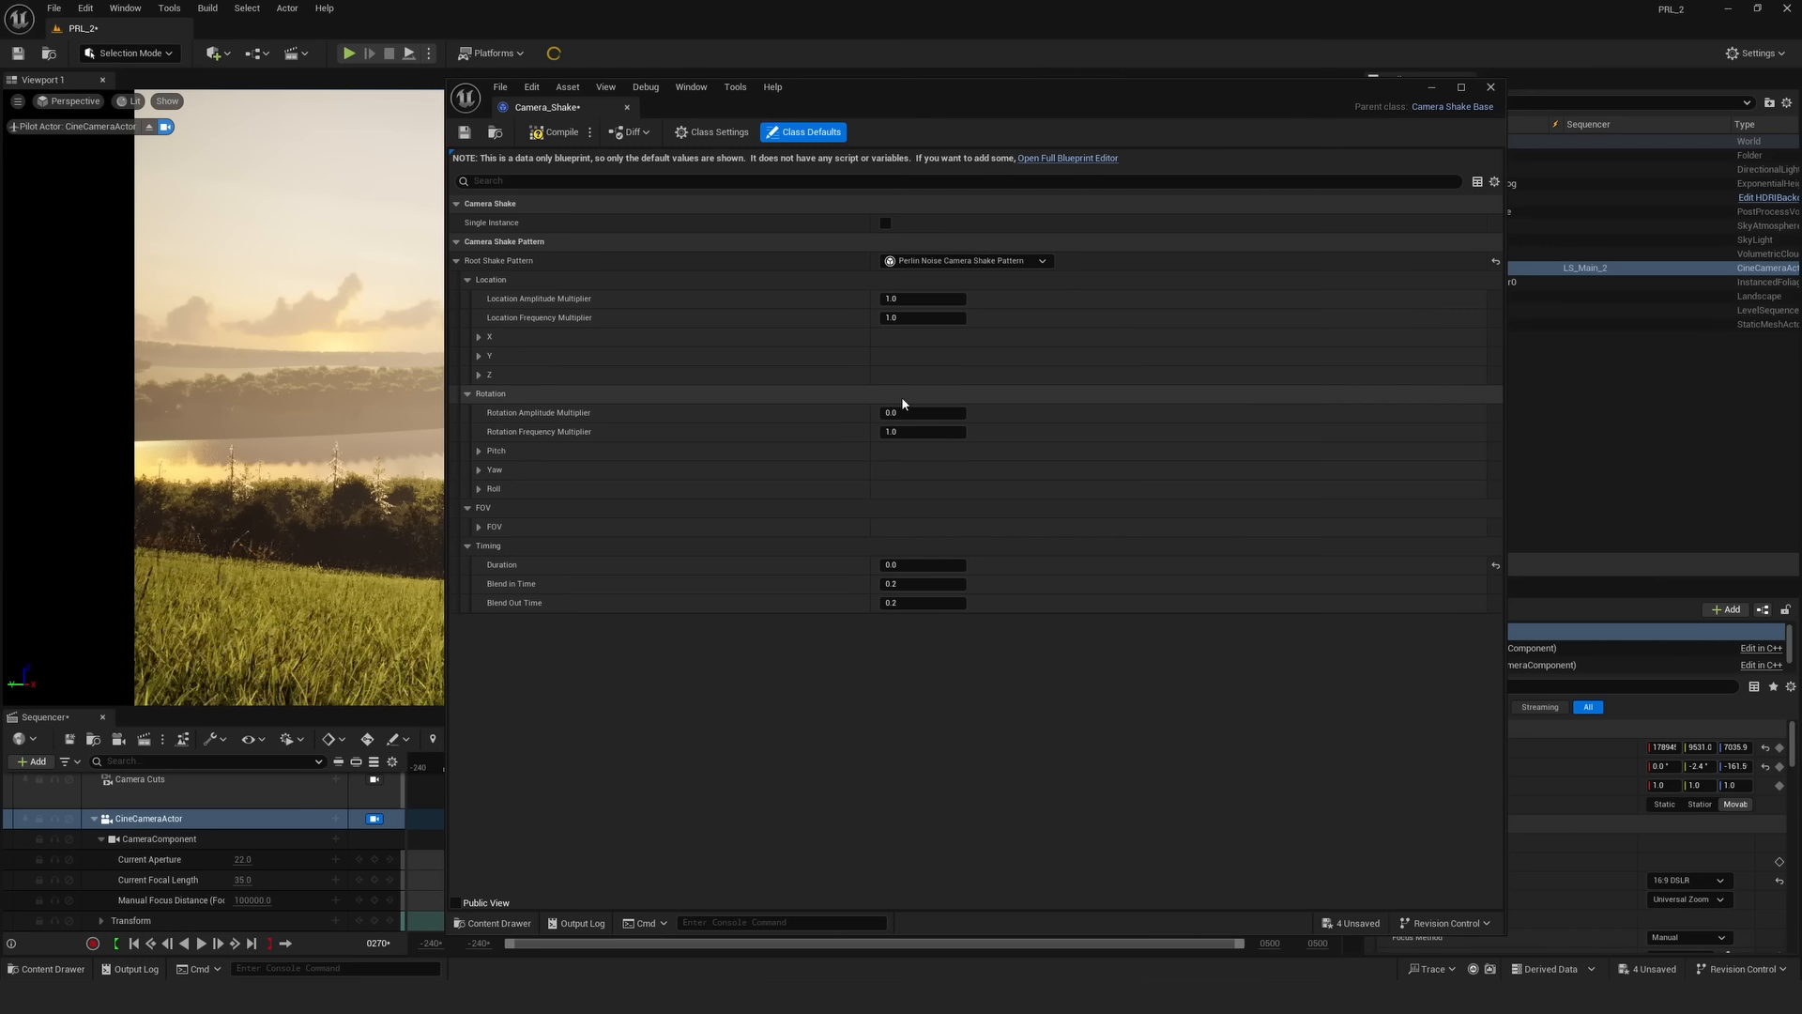
- Set Camera_Shake's Location Amplitude Multiplier and Location Frequency Multiplier to 0.25 each, then close the blueprint
click(915, 299)
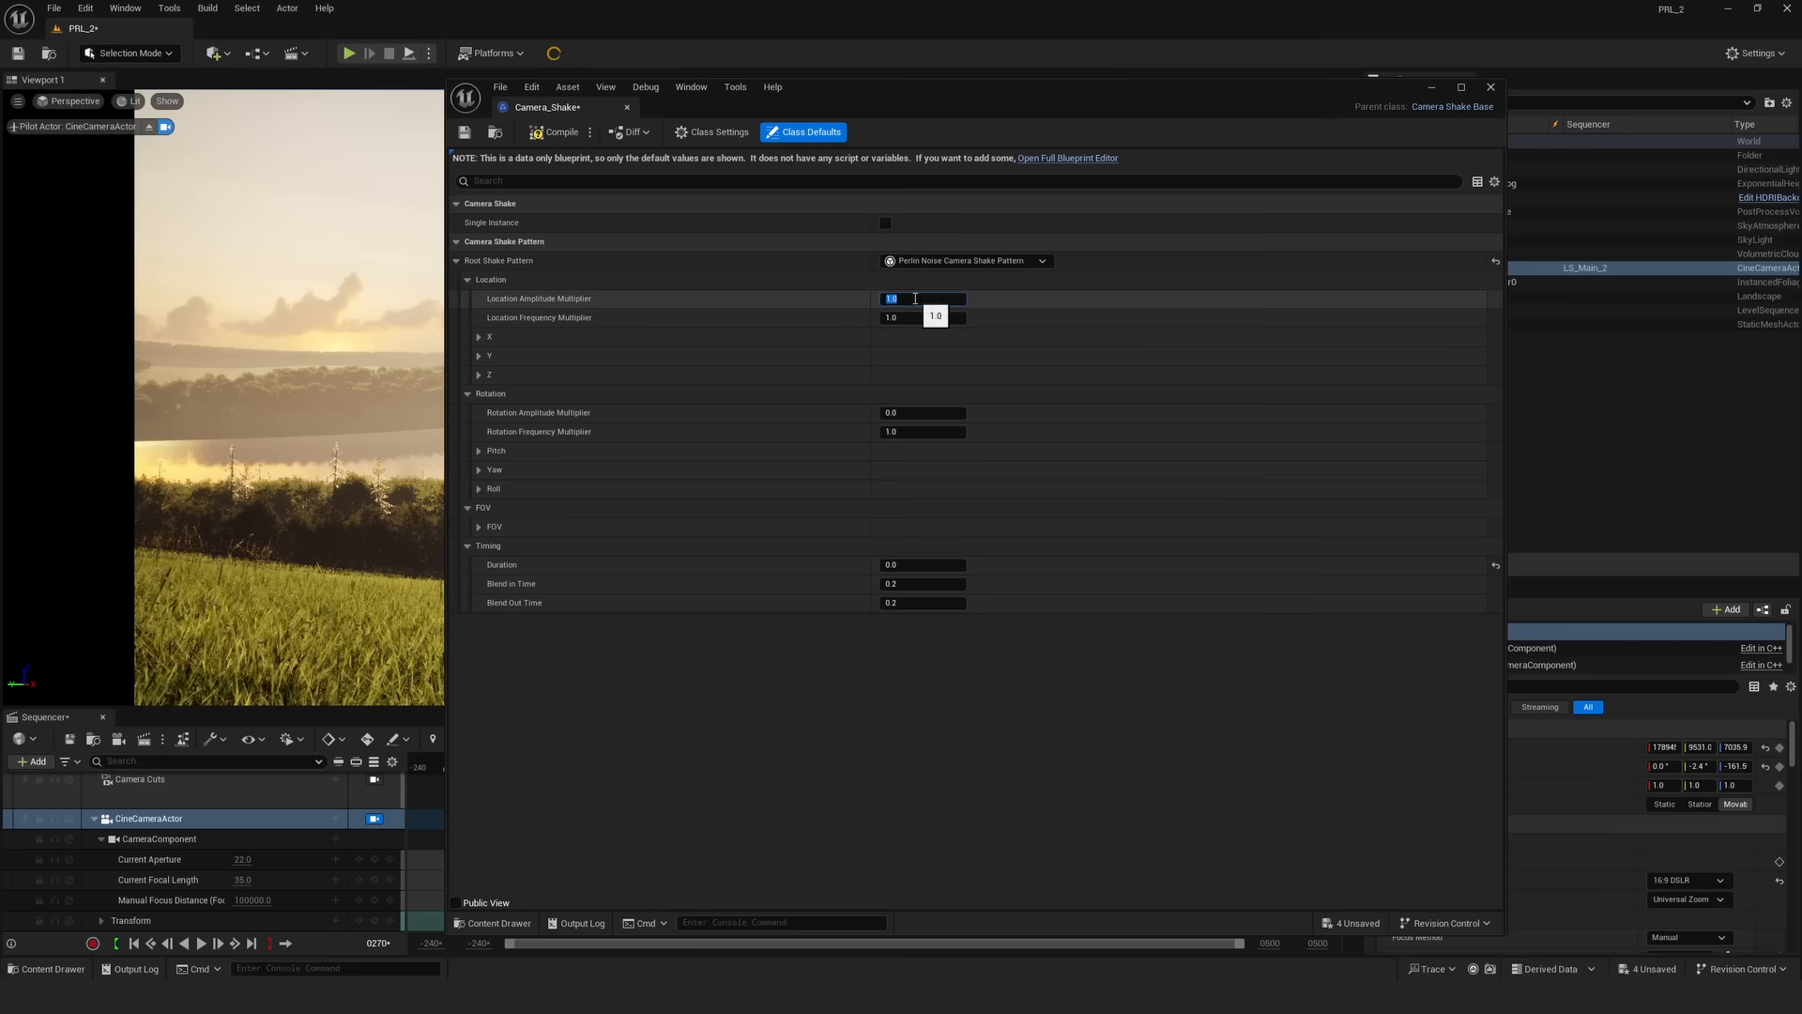
text(0.25)
key(Return)
click(910, 318)
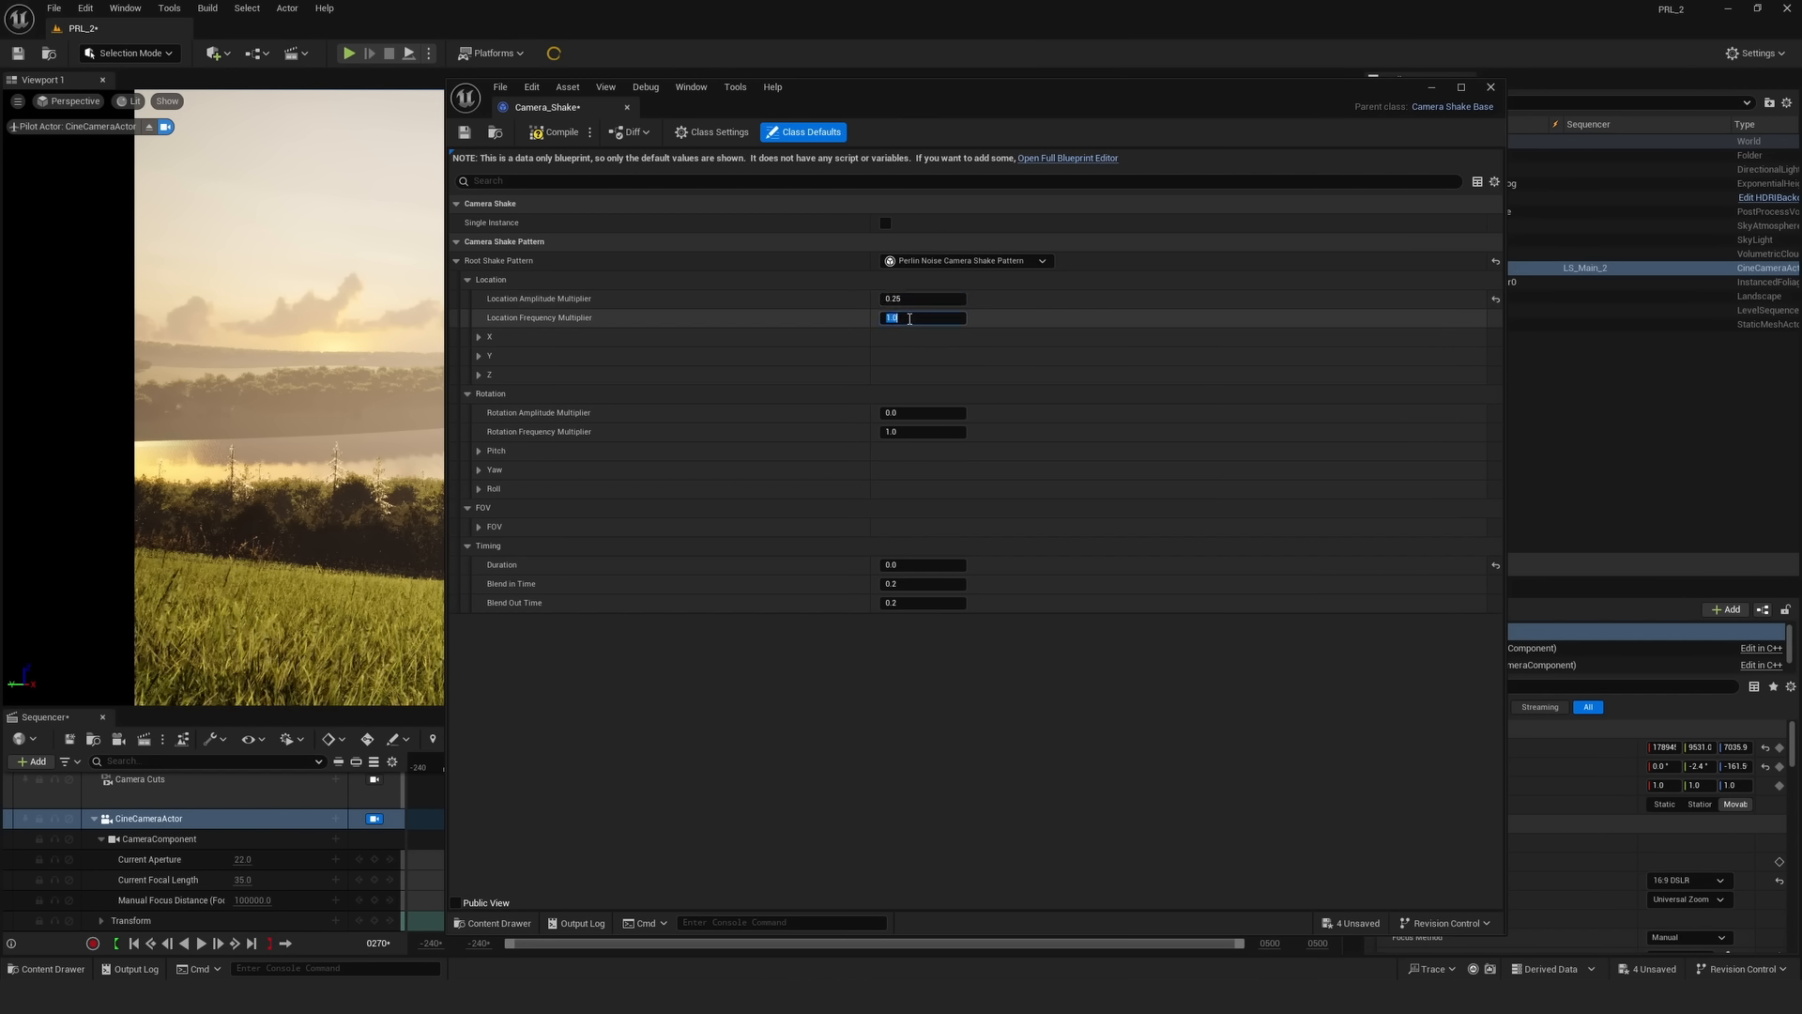
text(.25)
key(Return)
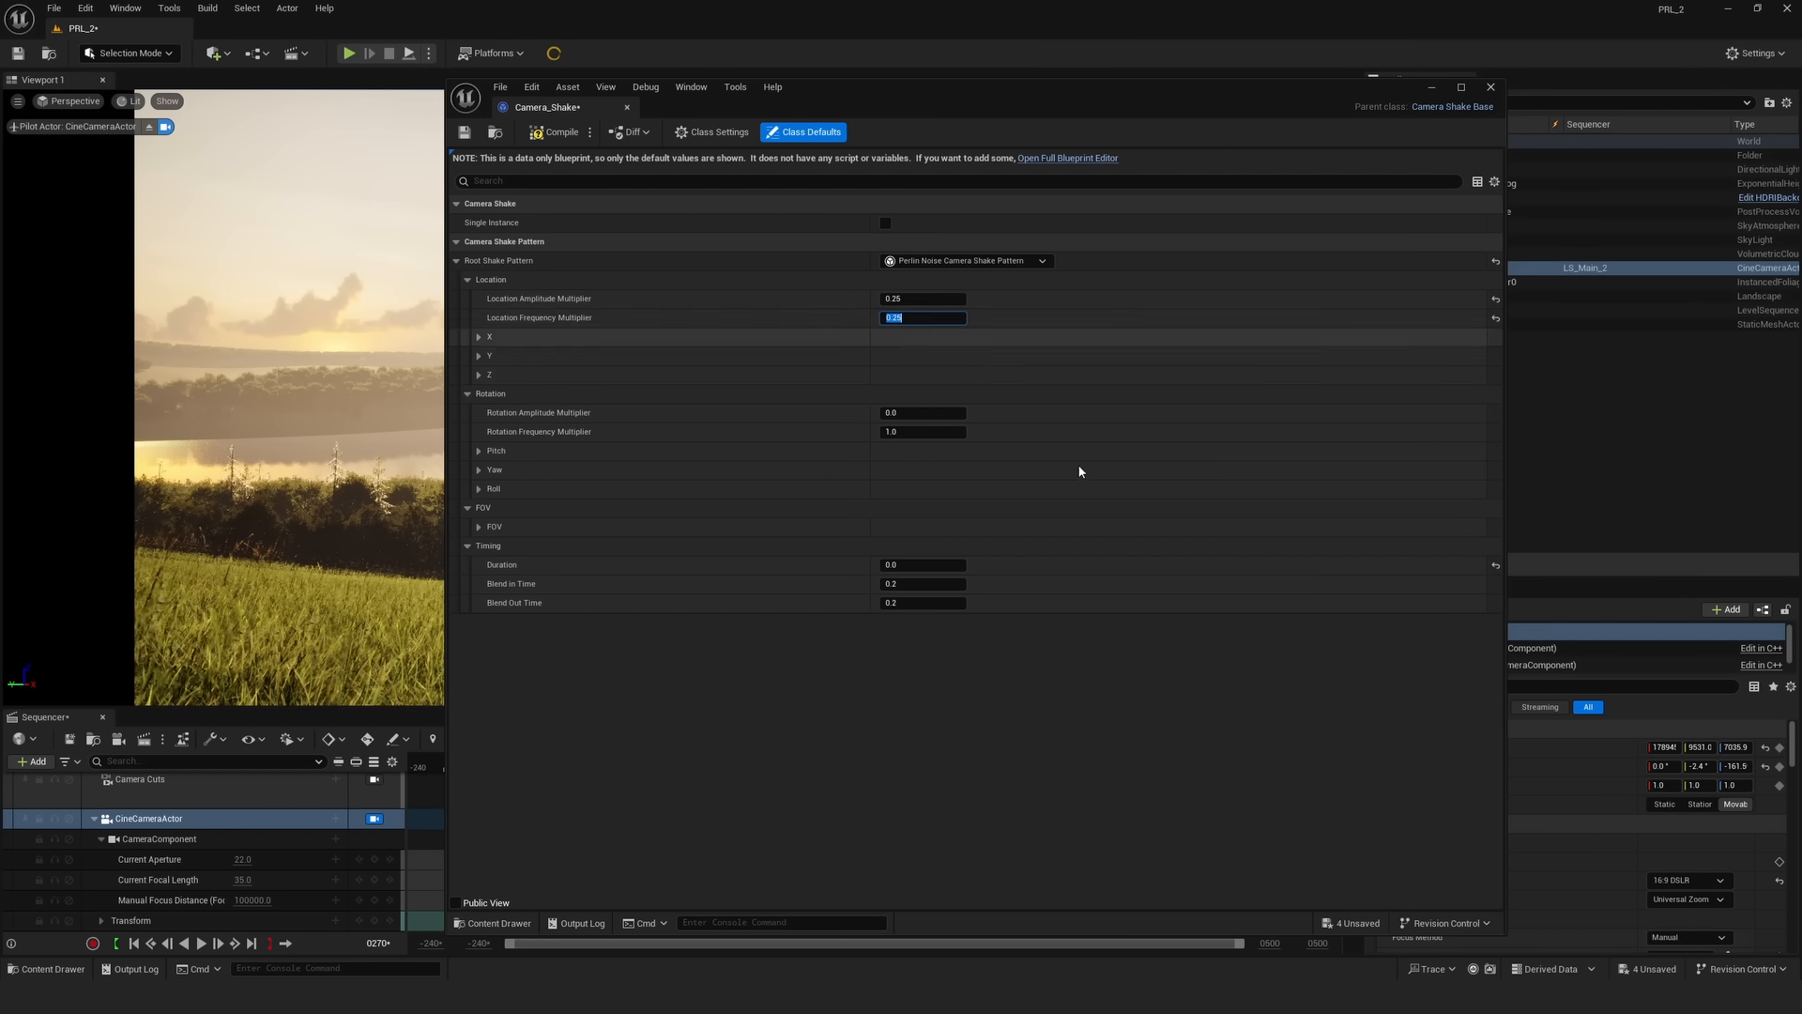
click(1491, 86)
- Open the existing CameraShake blueprint and examine its multipliers and the X, Y and Z location amplitude and frequency
key(ctrl+space)
double_click(1232, 752)
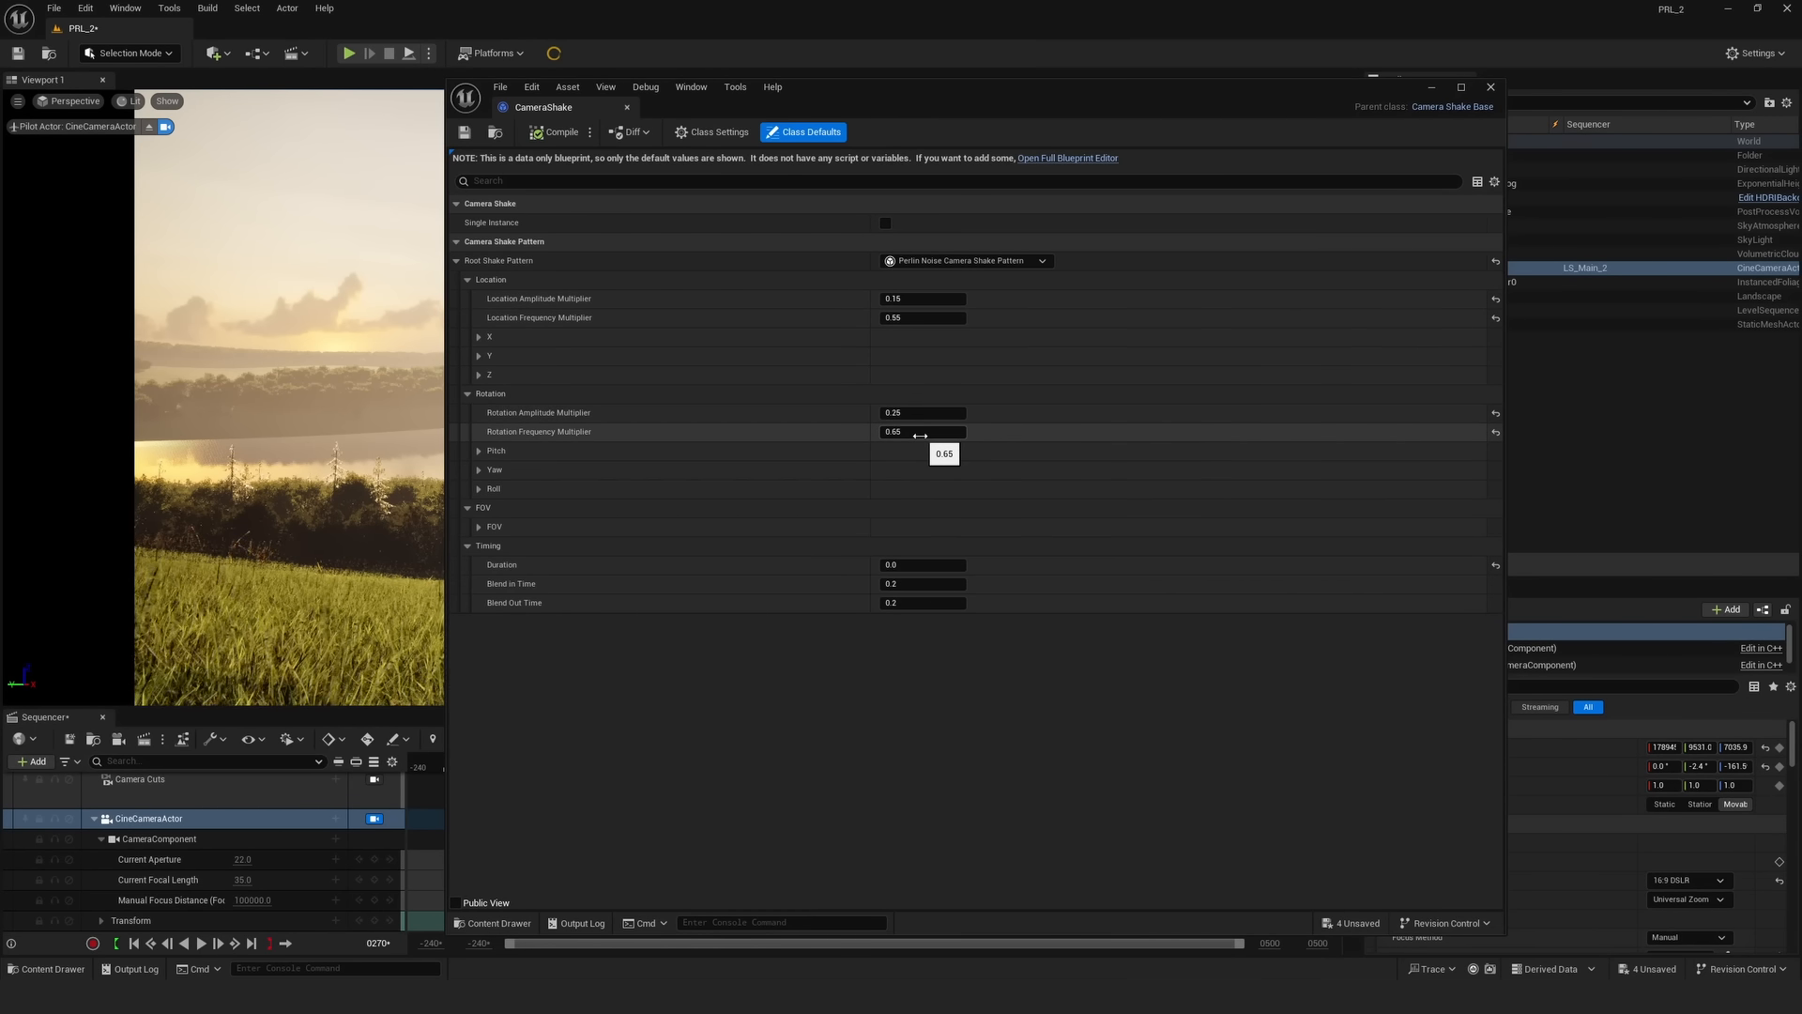
click(480, 336)
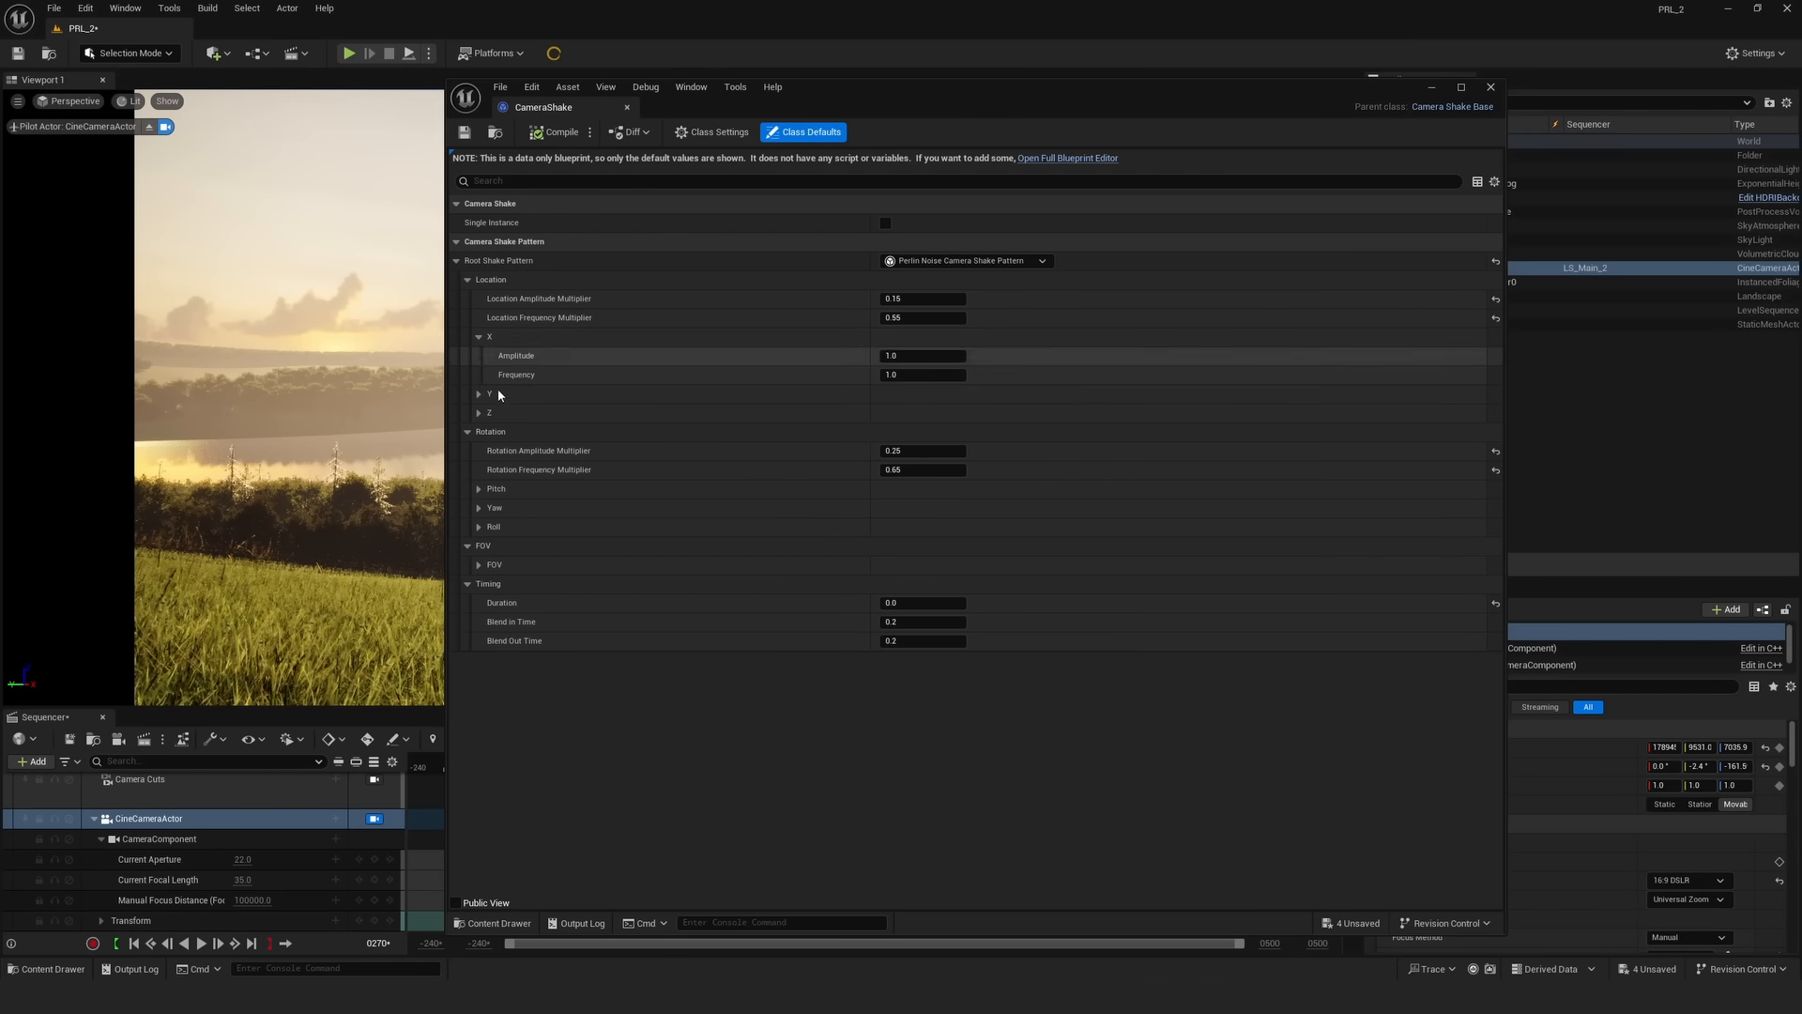
click(479, 393)
click(478, 451)
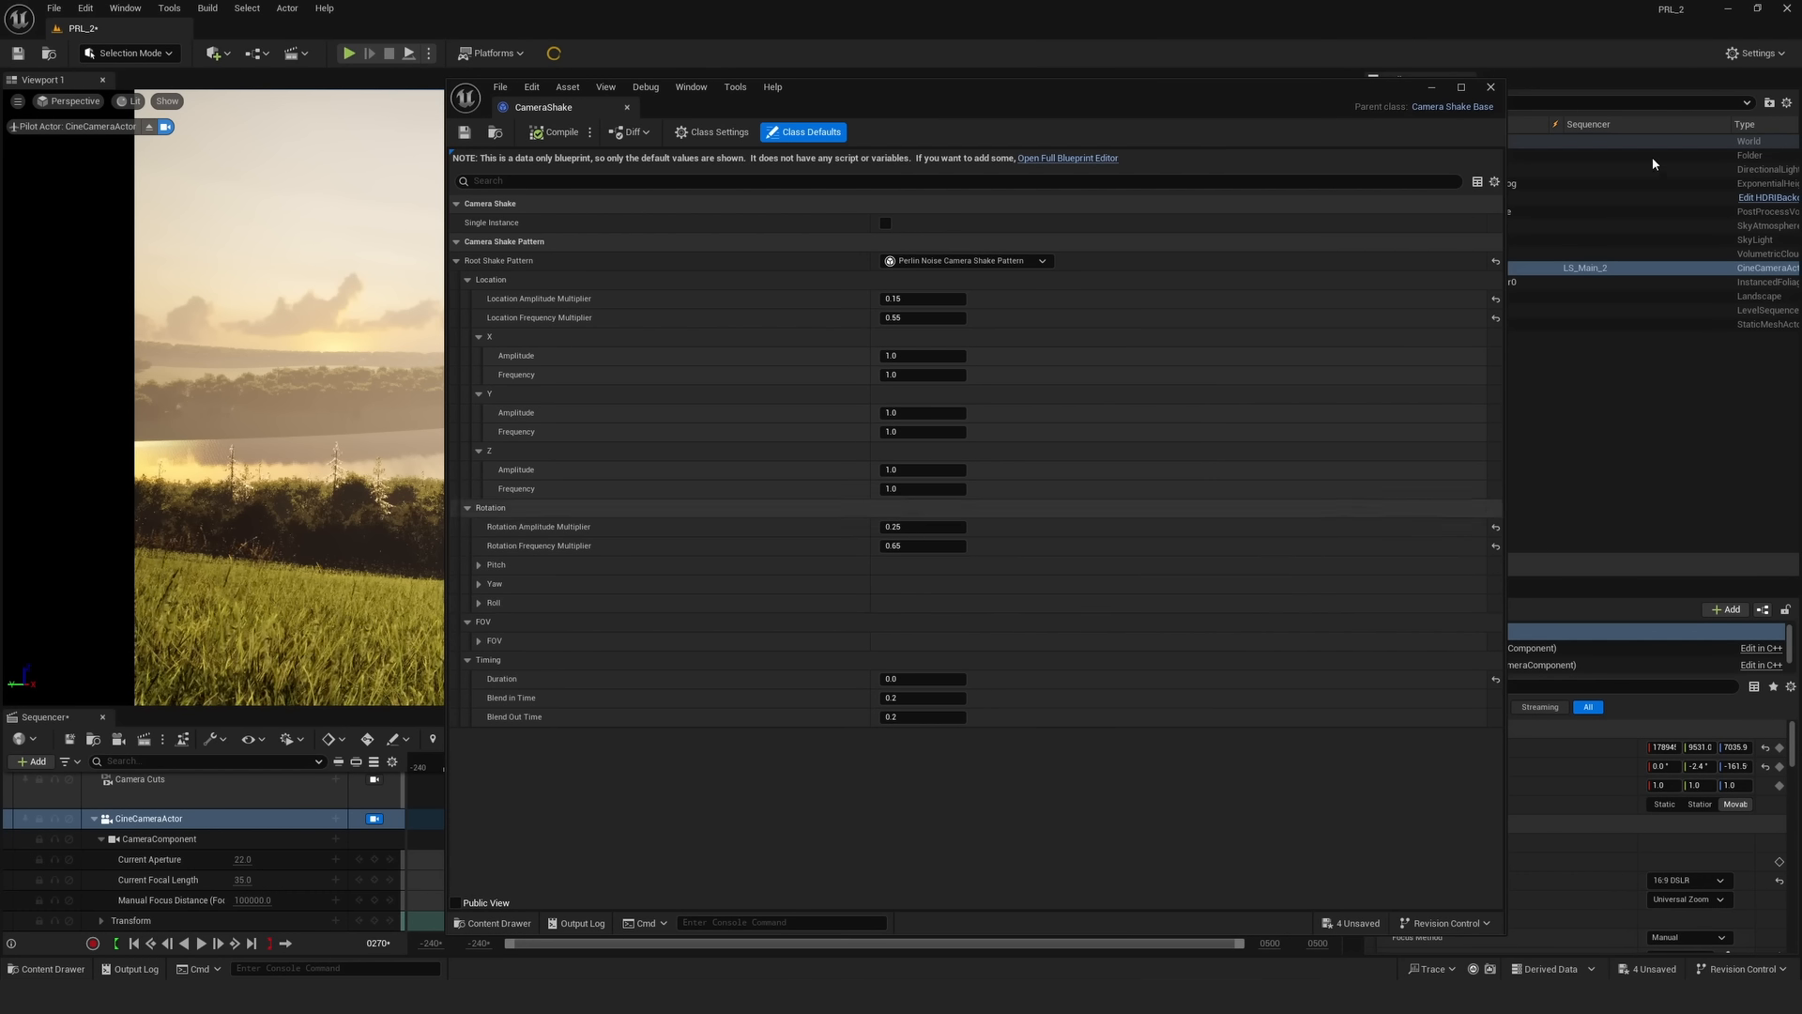
click(1491, 87)
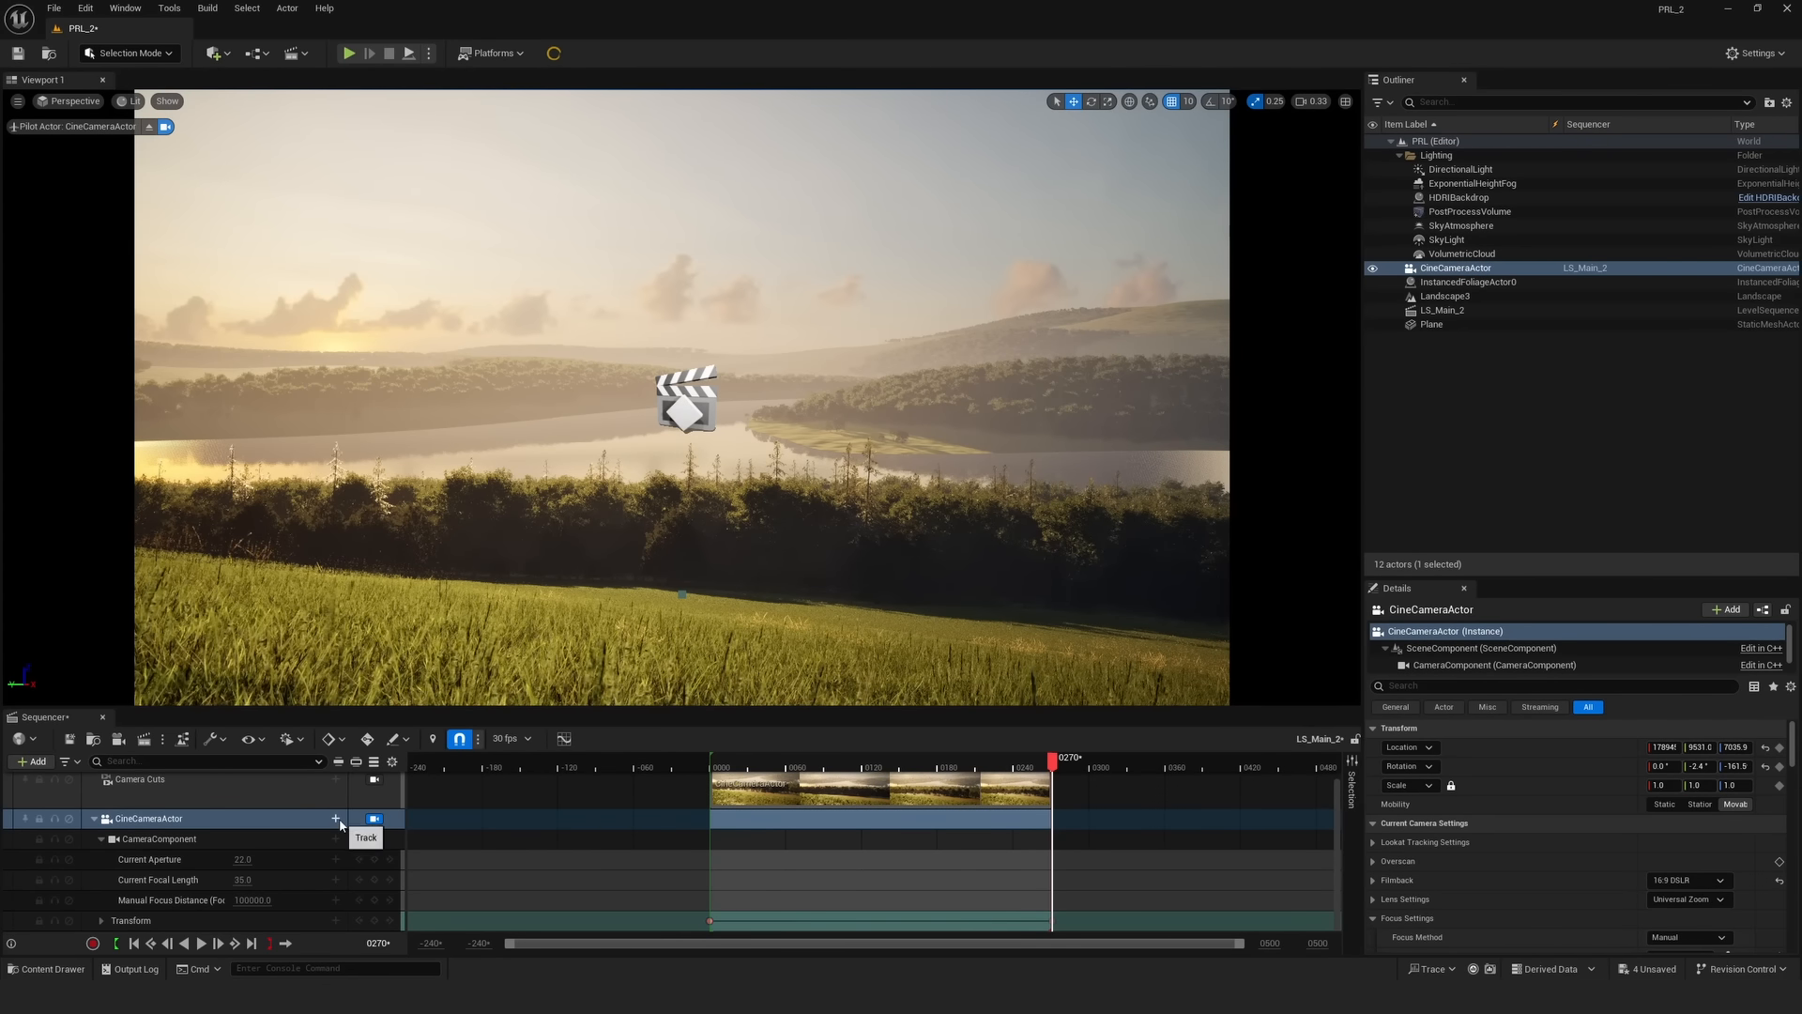
- Add a Camera Shake track to the CineCameraActor in the sequence, using the existing CameraShake blueprint
click(335, 818)
mouse_move(399, 605)
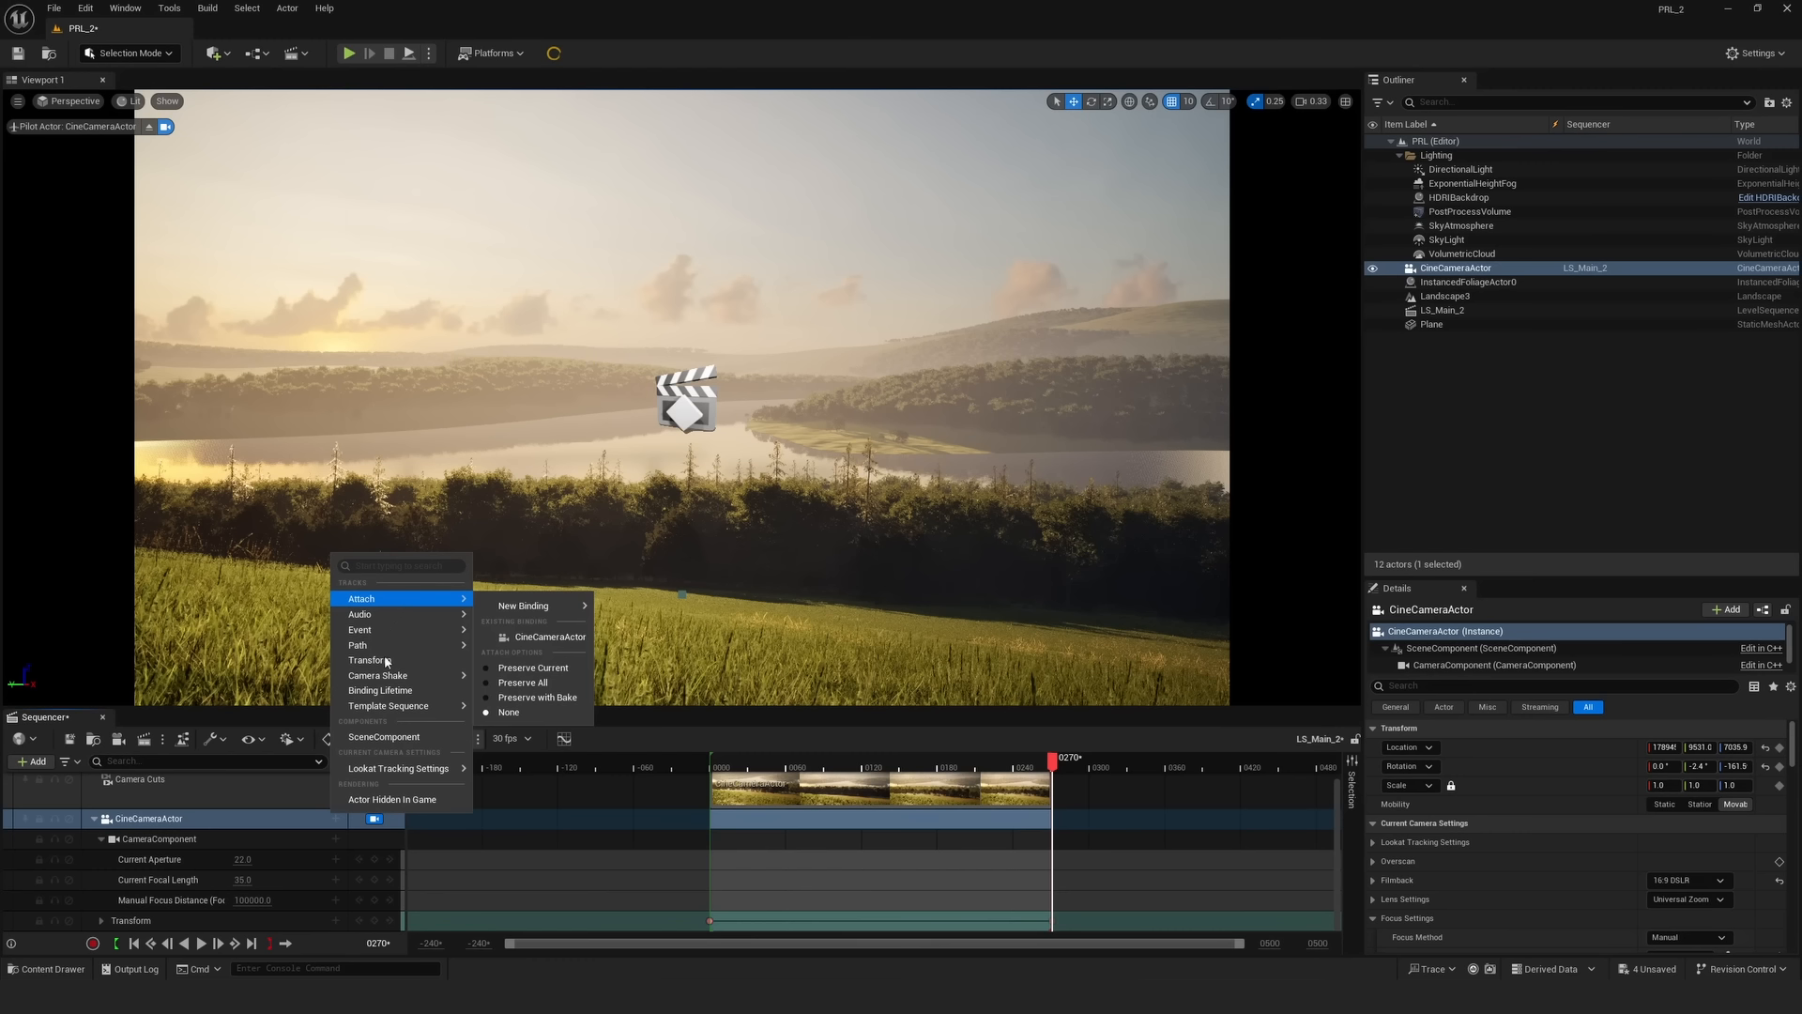
mouse_move(445, 676)
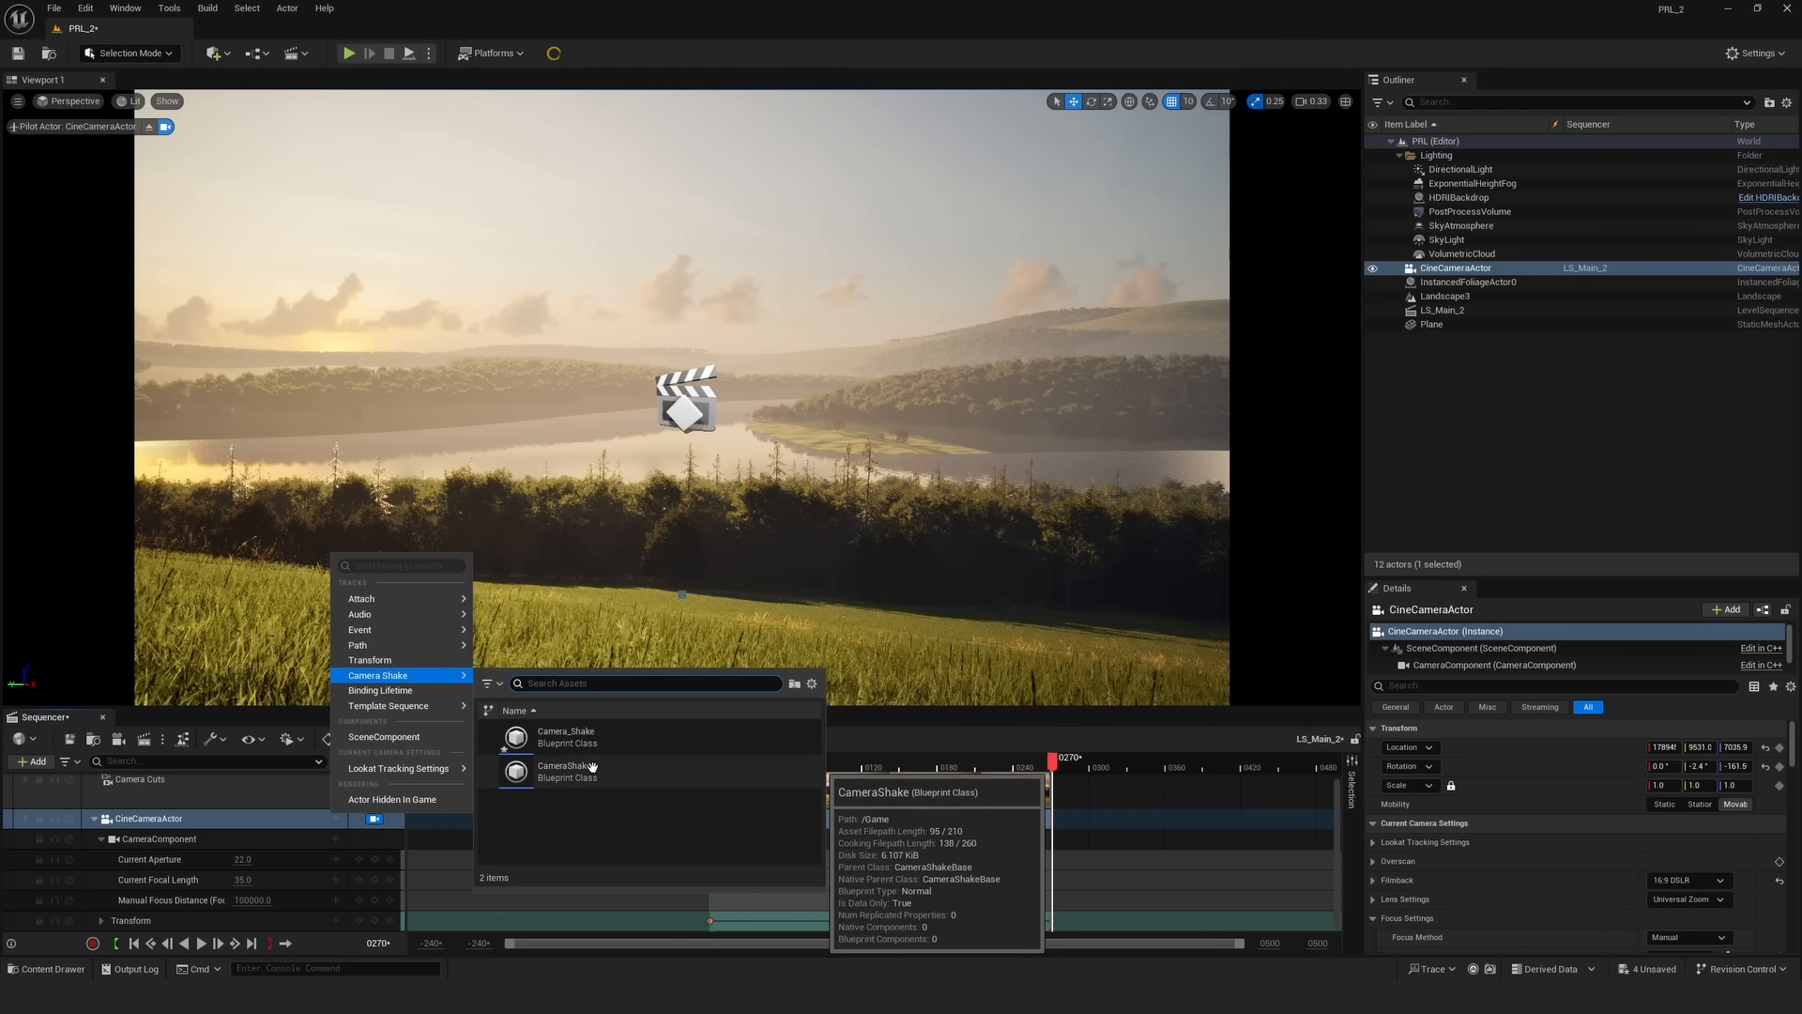
click(583, 768)
drag(1112, 925, 779, 850)
scroll(779, 851, down, 1)
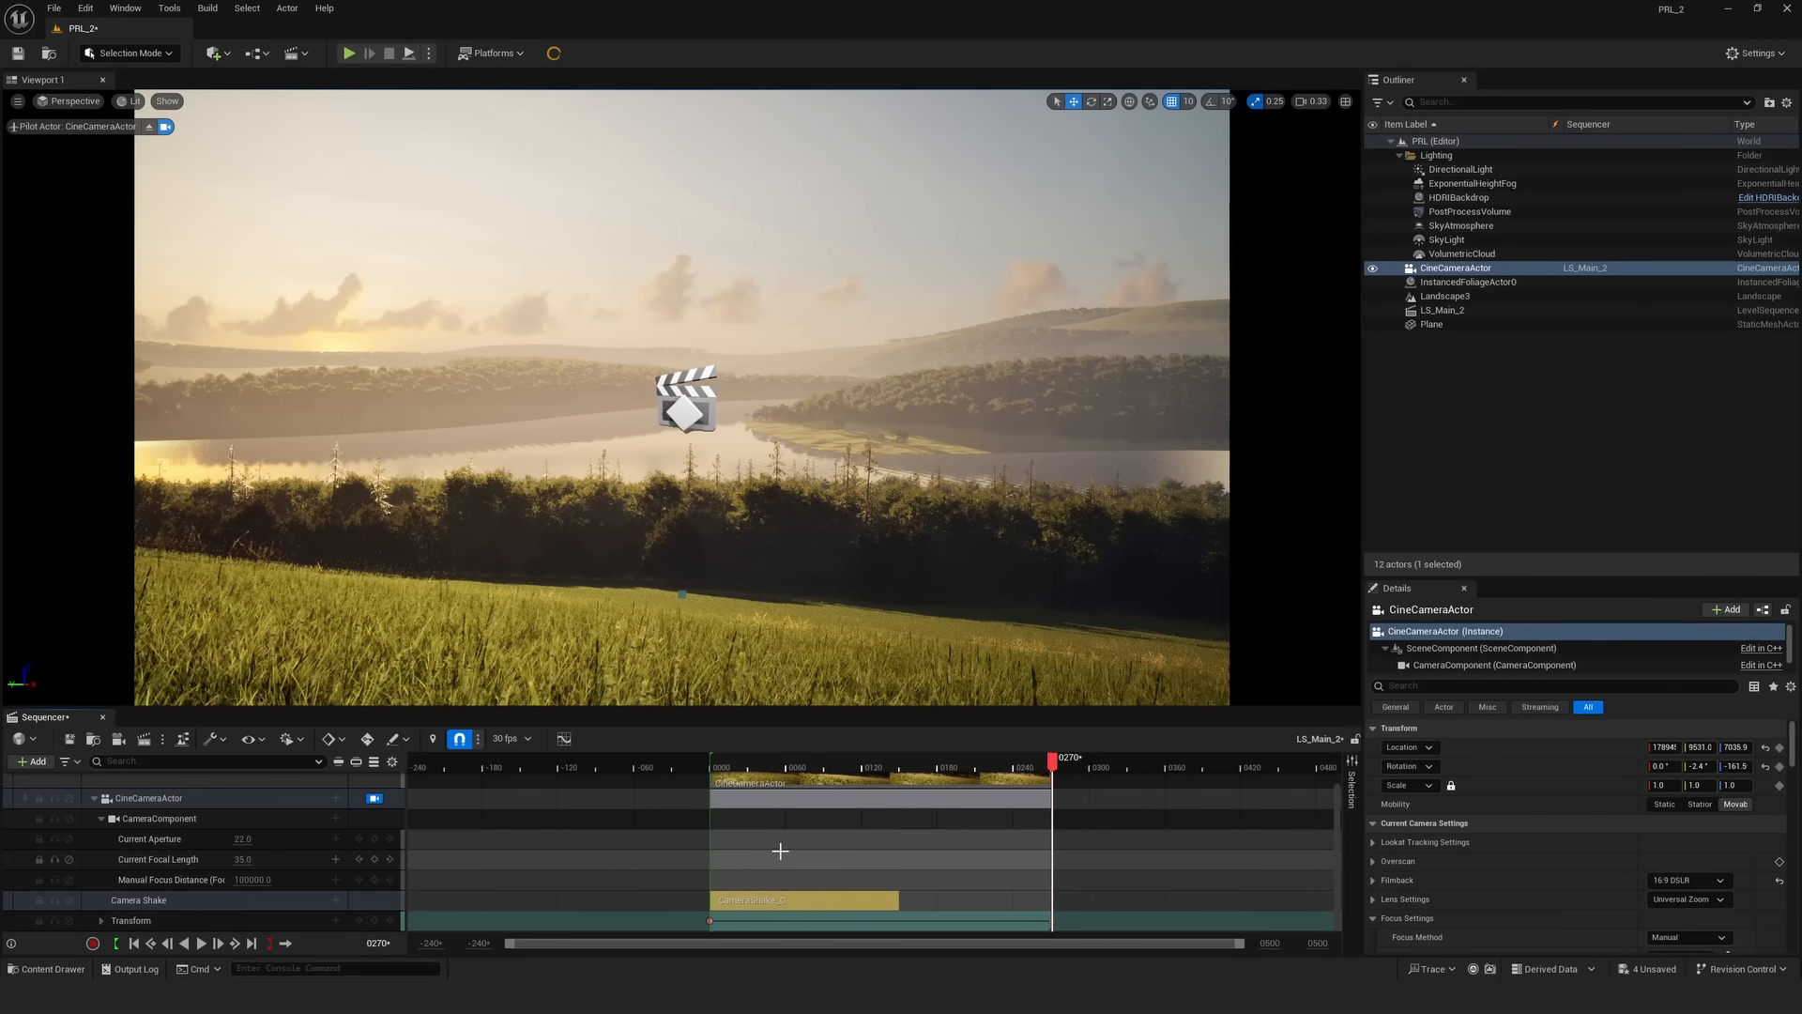
- Extend the camera shake section to frame 270 and play the sequence from its start
drag(899, 900, 1050, 900)
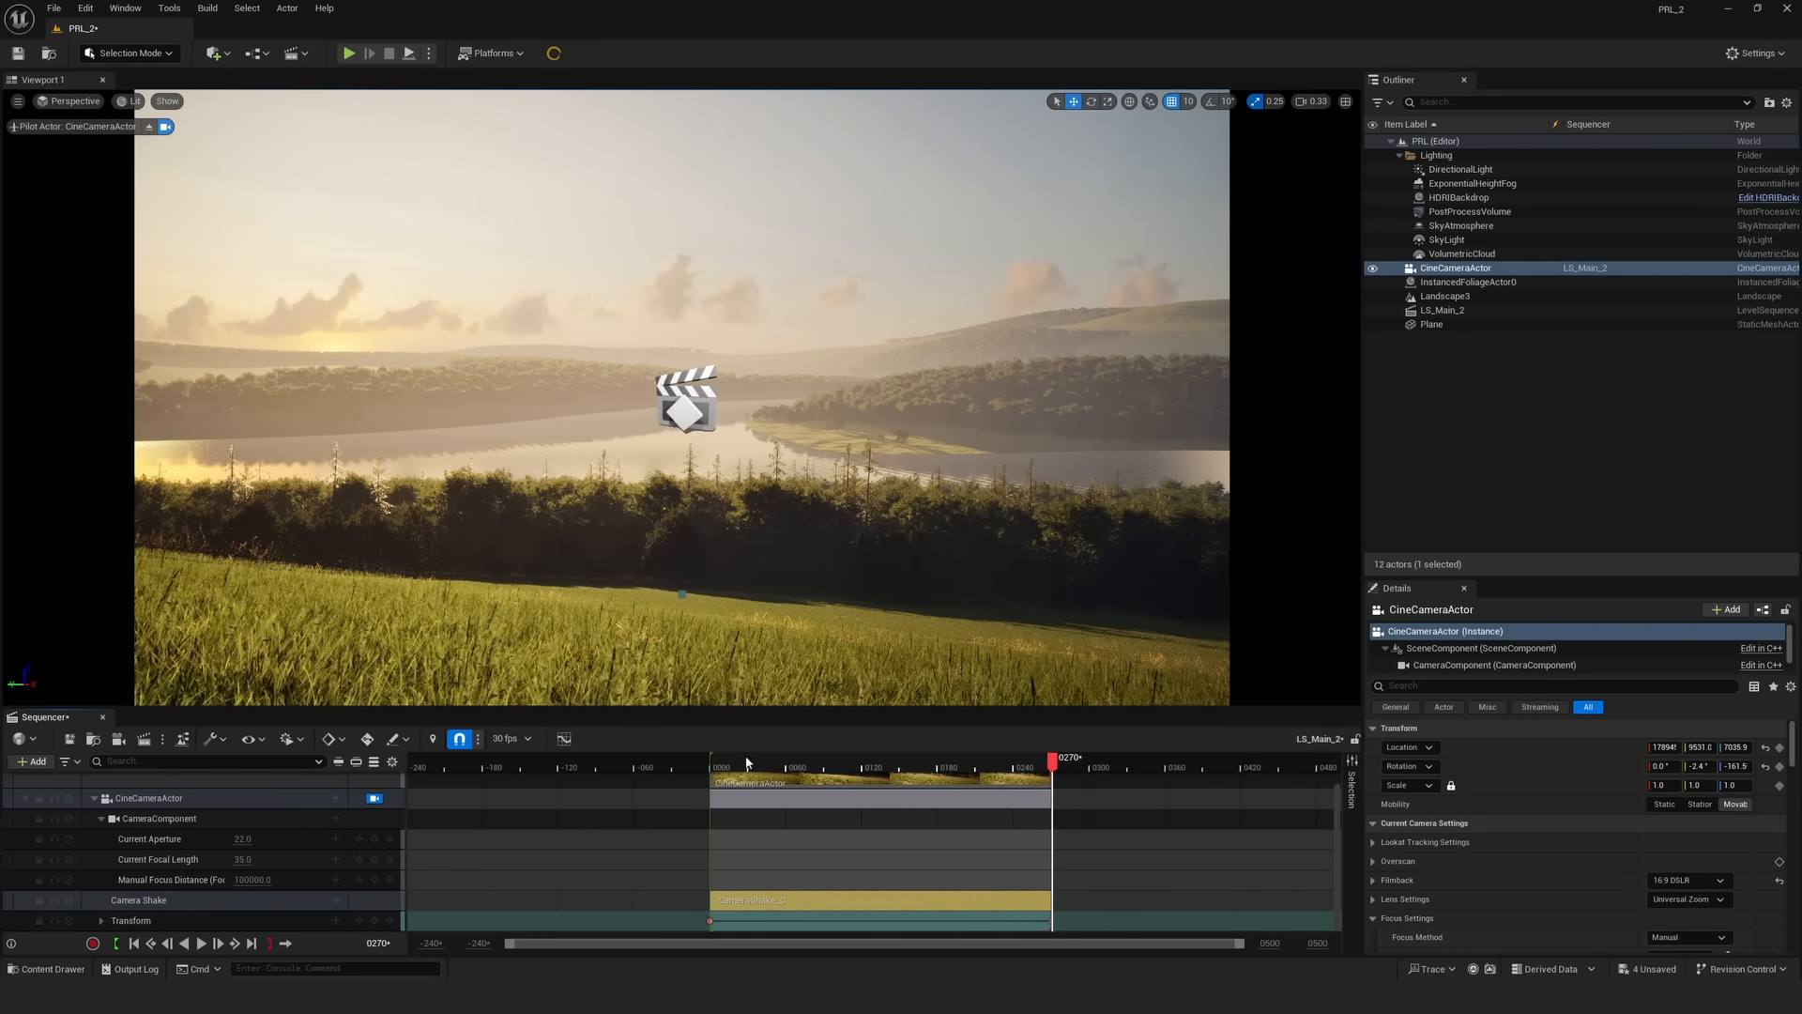
click(713, 765)
key(space)
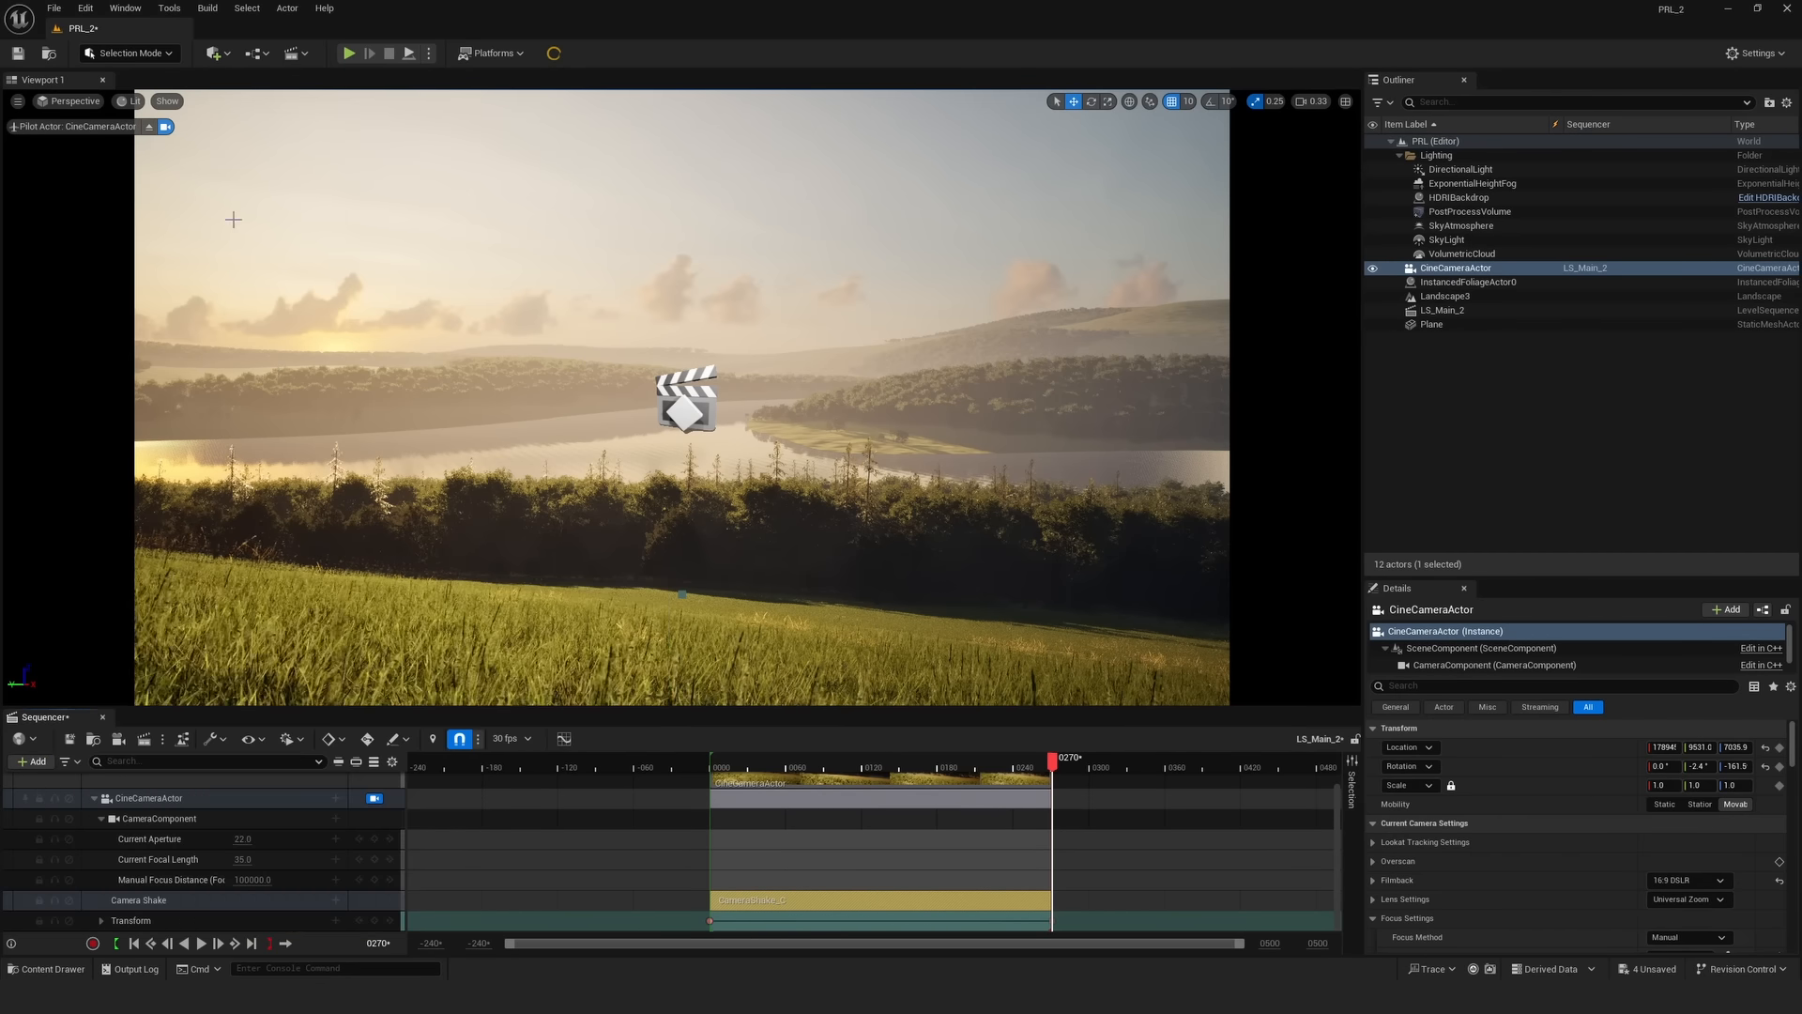
- Preview the camera shot in Path Tracing, then leave the camera view and switch the viewport to Unlit
double_click(1454, 269)
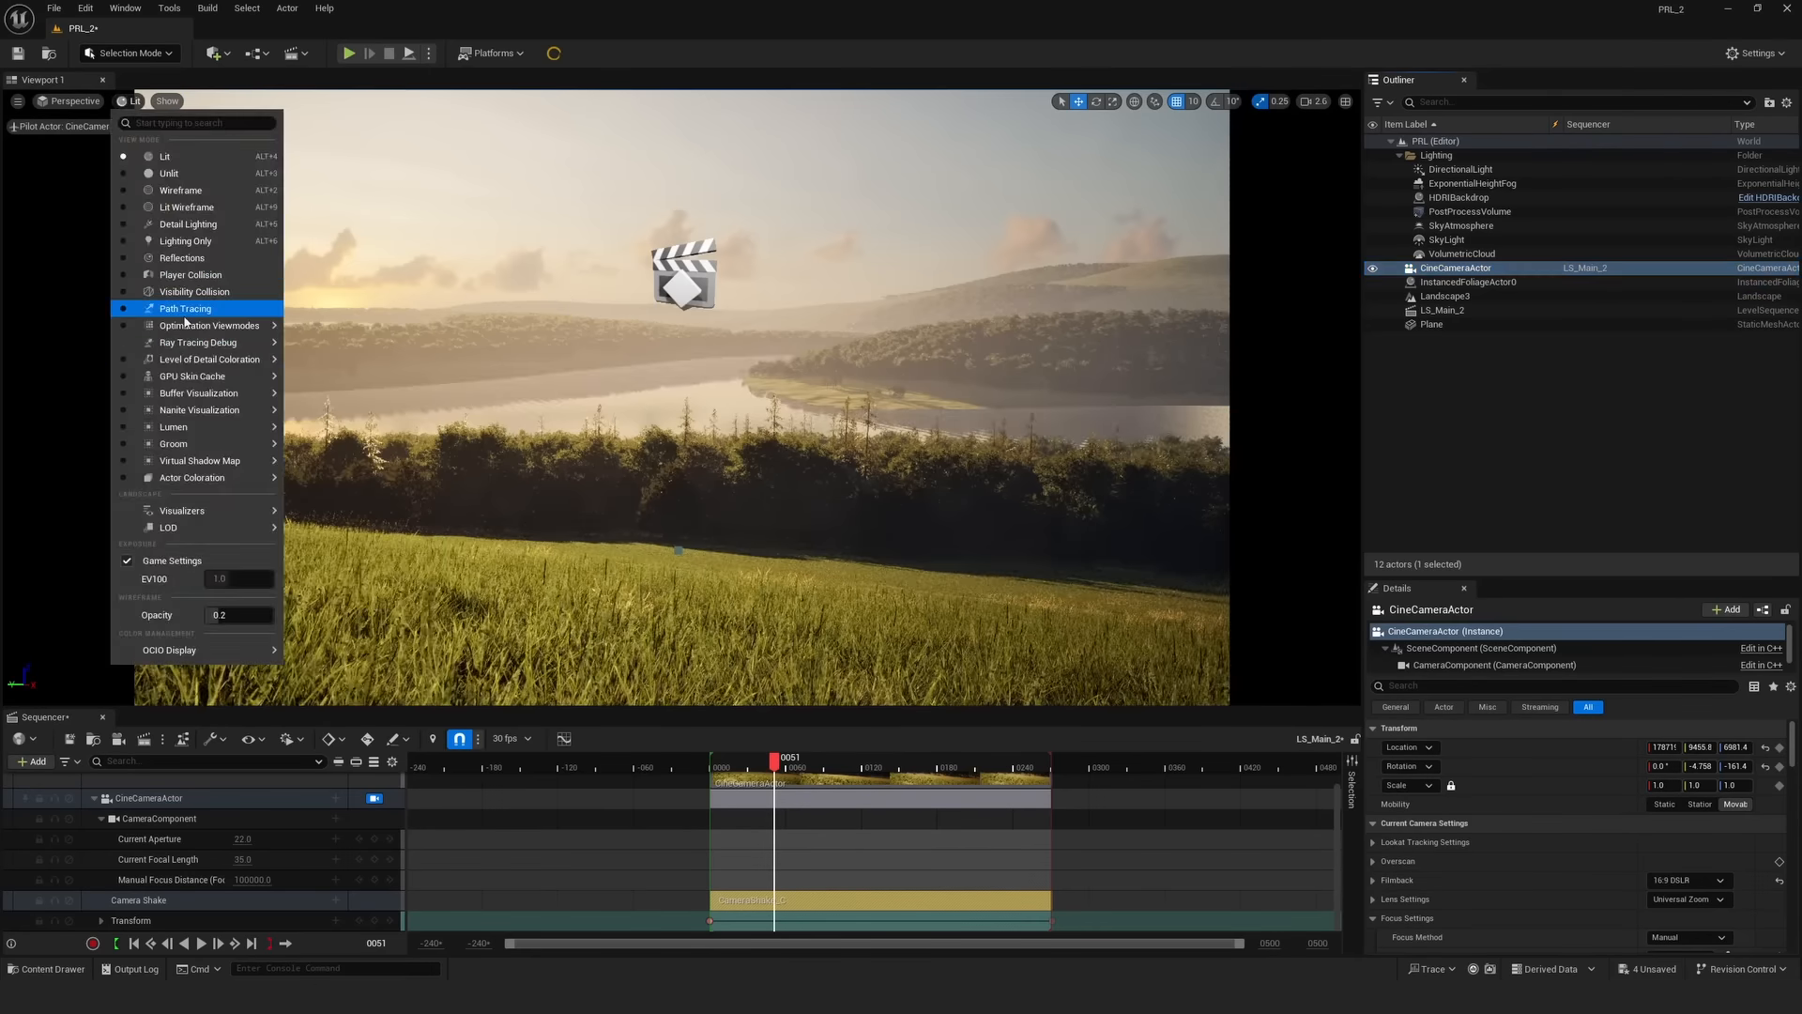
click(197, 302)
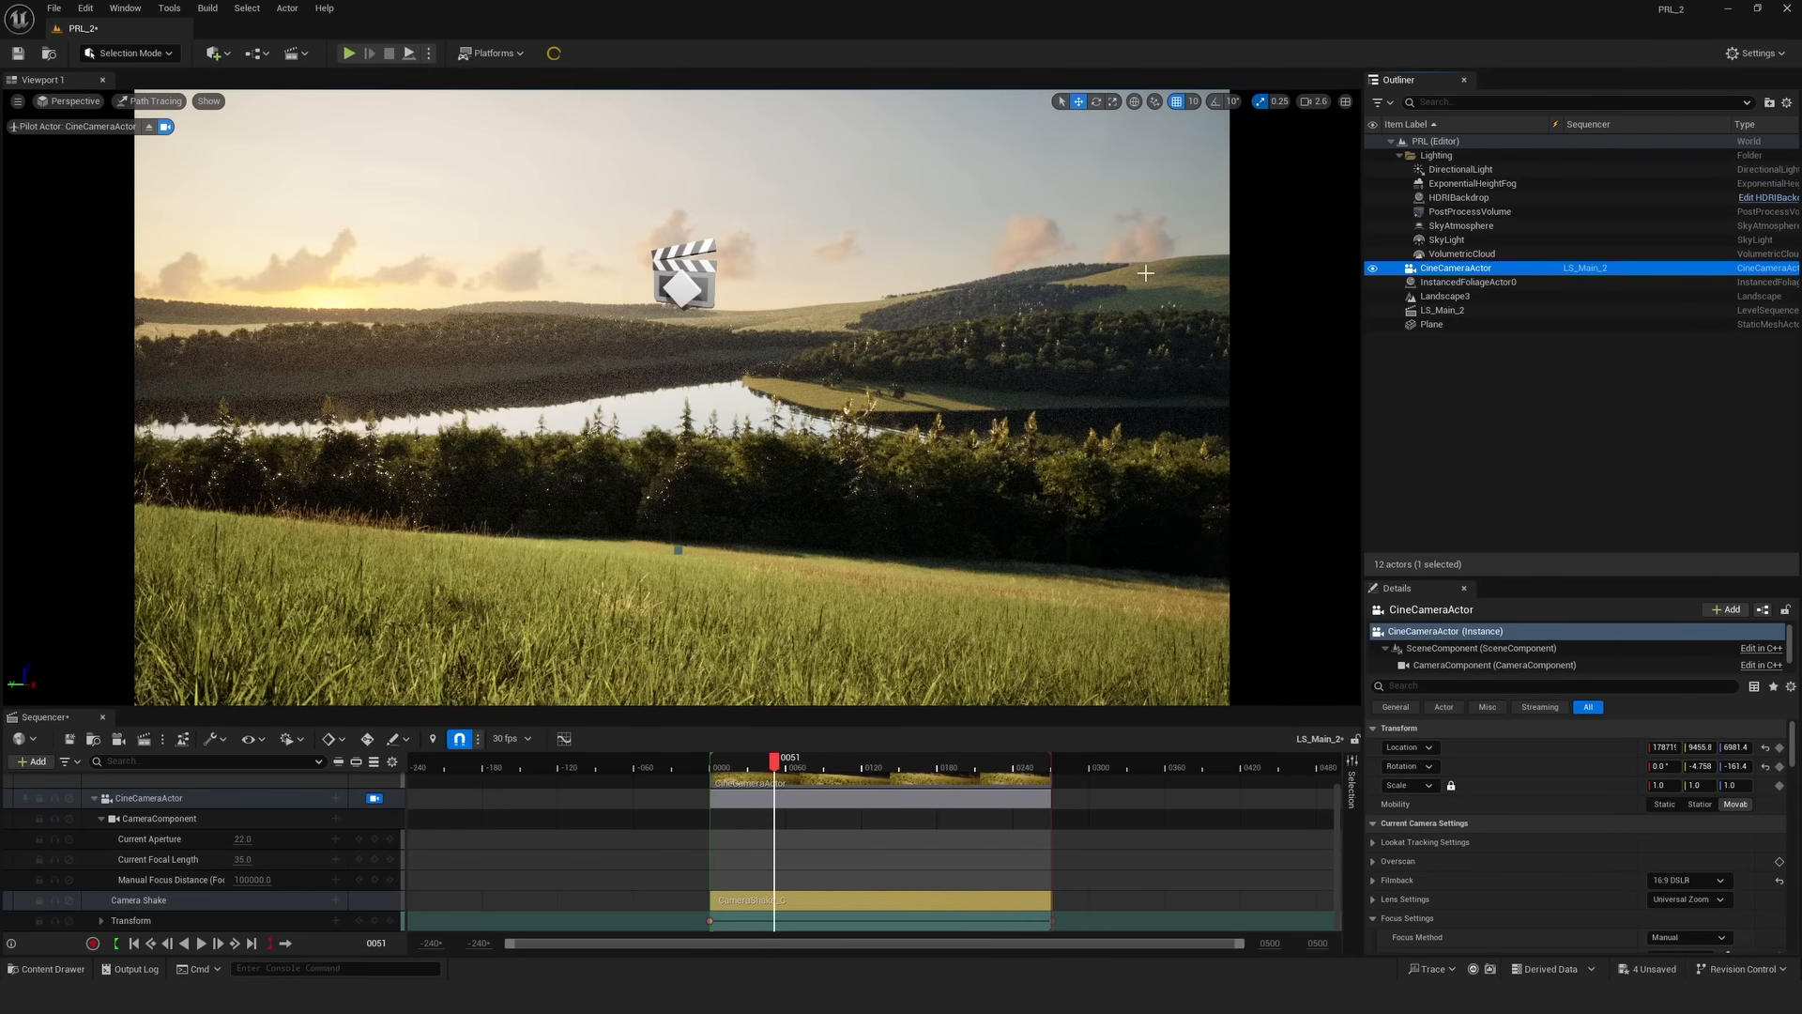
right_drag(1146, 273, 1257, 225)
key(ctrl+shift+p)
key(alt+3)
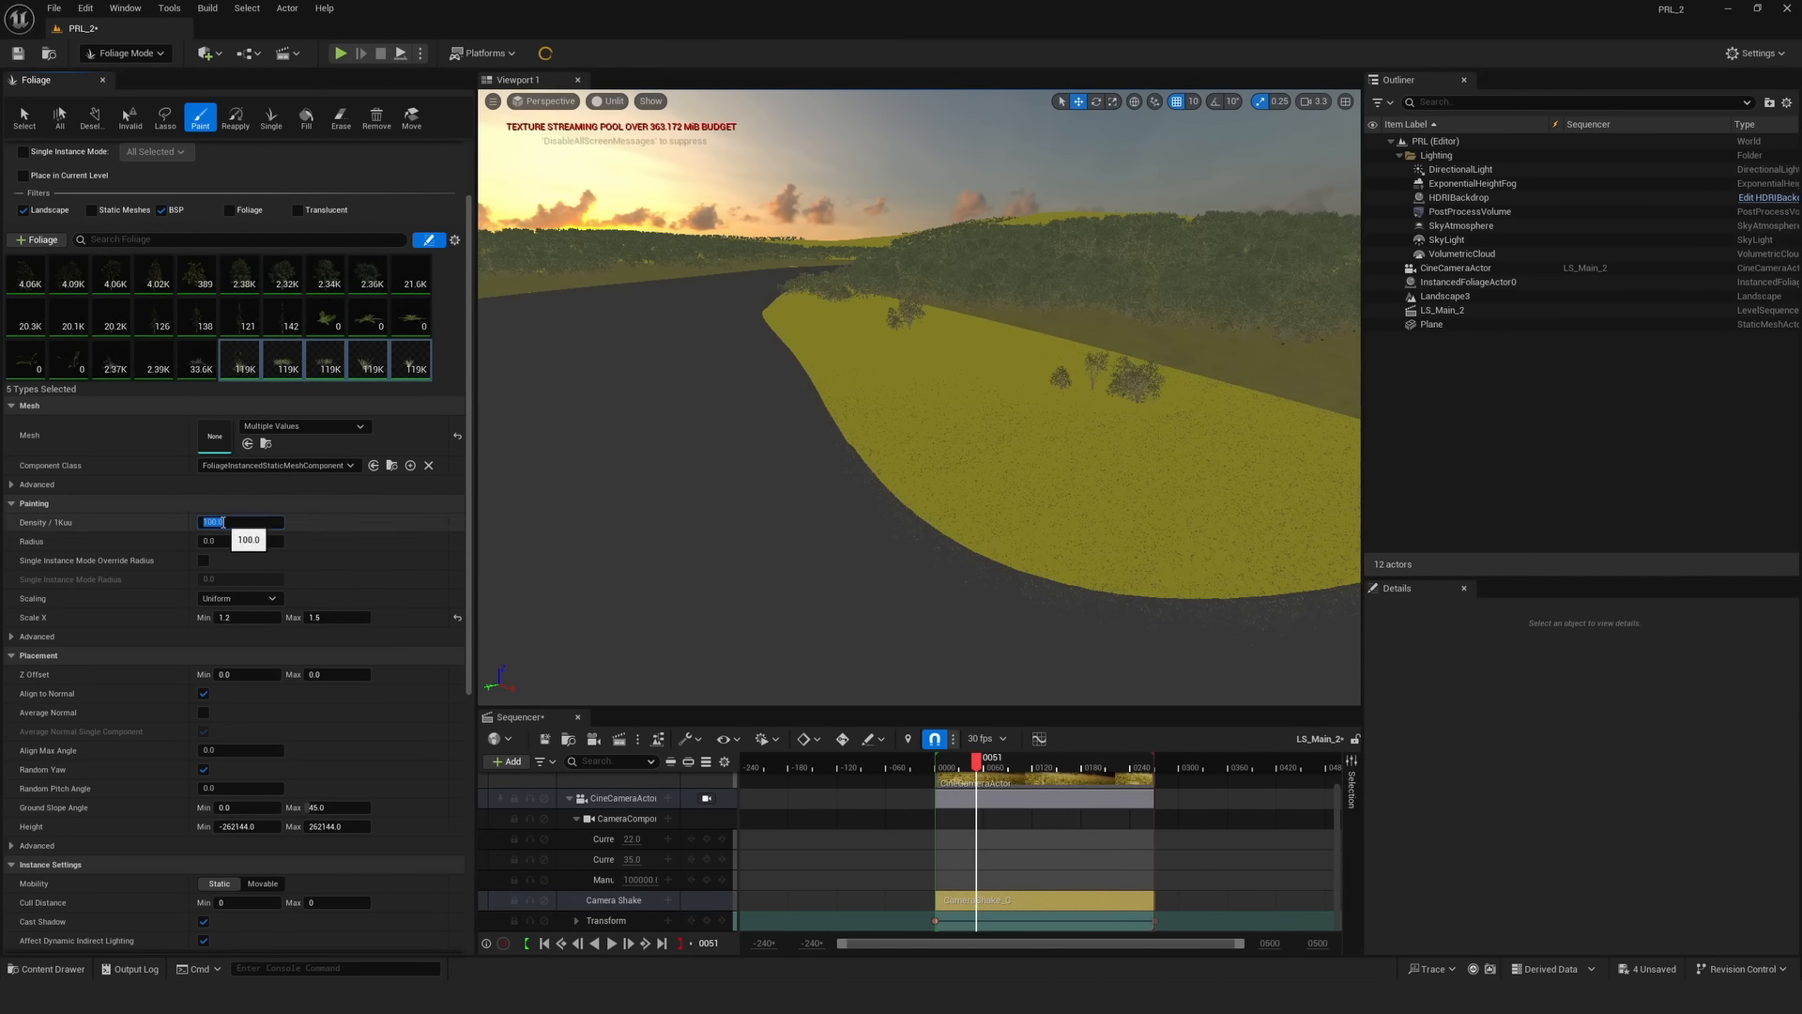
- Set the Scale X range of the five selected foliage types to a minimum of 1.5 and maximum of 2
click(338, 618)
text(2)
click(246, 619)
text(1.5)
key(Return)
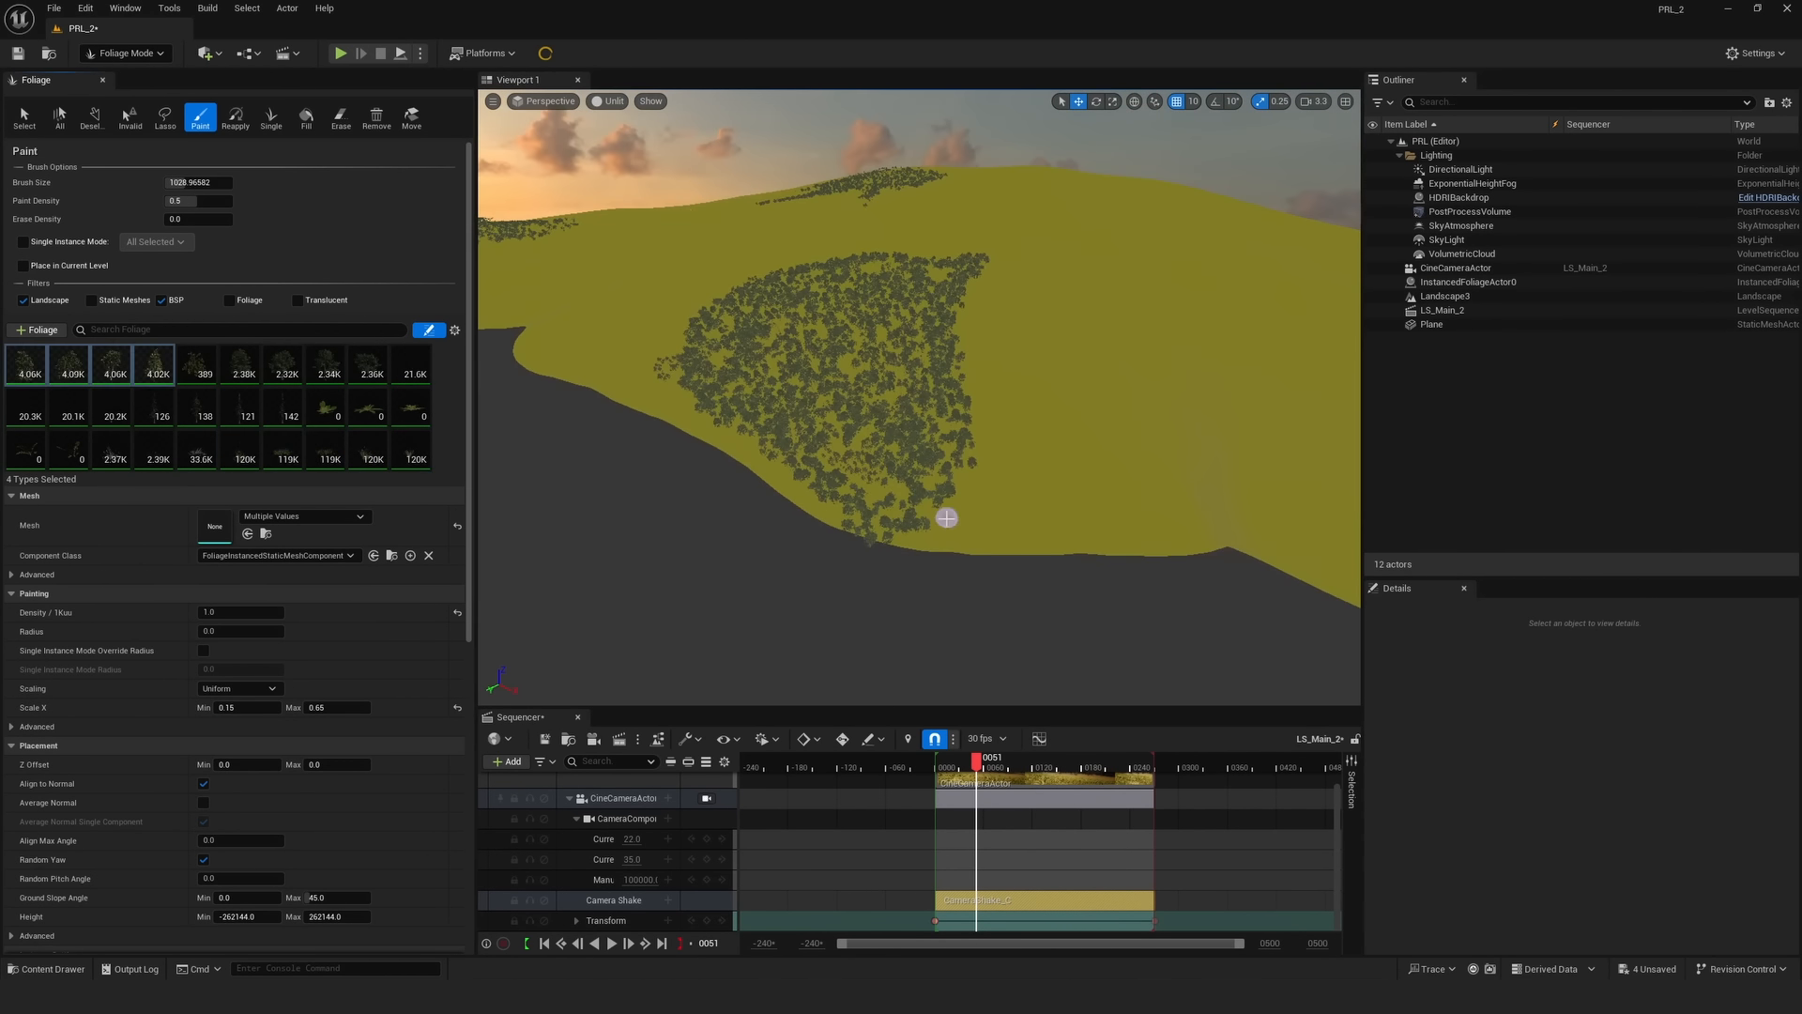
- Paint the four selected tree foliage types over the bare hills around the lake
mouse_move(949, 515)
mouse_down()
mouse_move(877, 188)
mouse_move(823, 196)
mouse_move(1067, 498)
mouse_up()
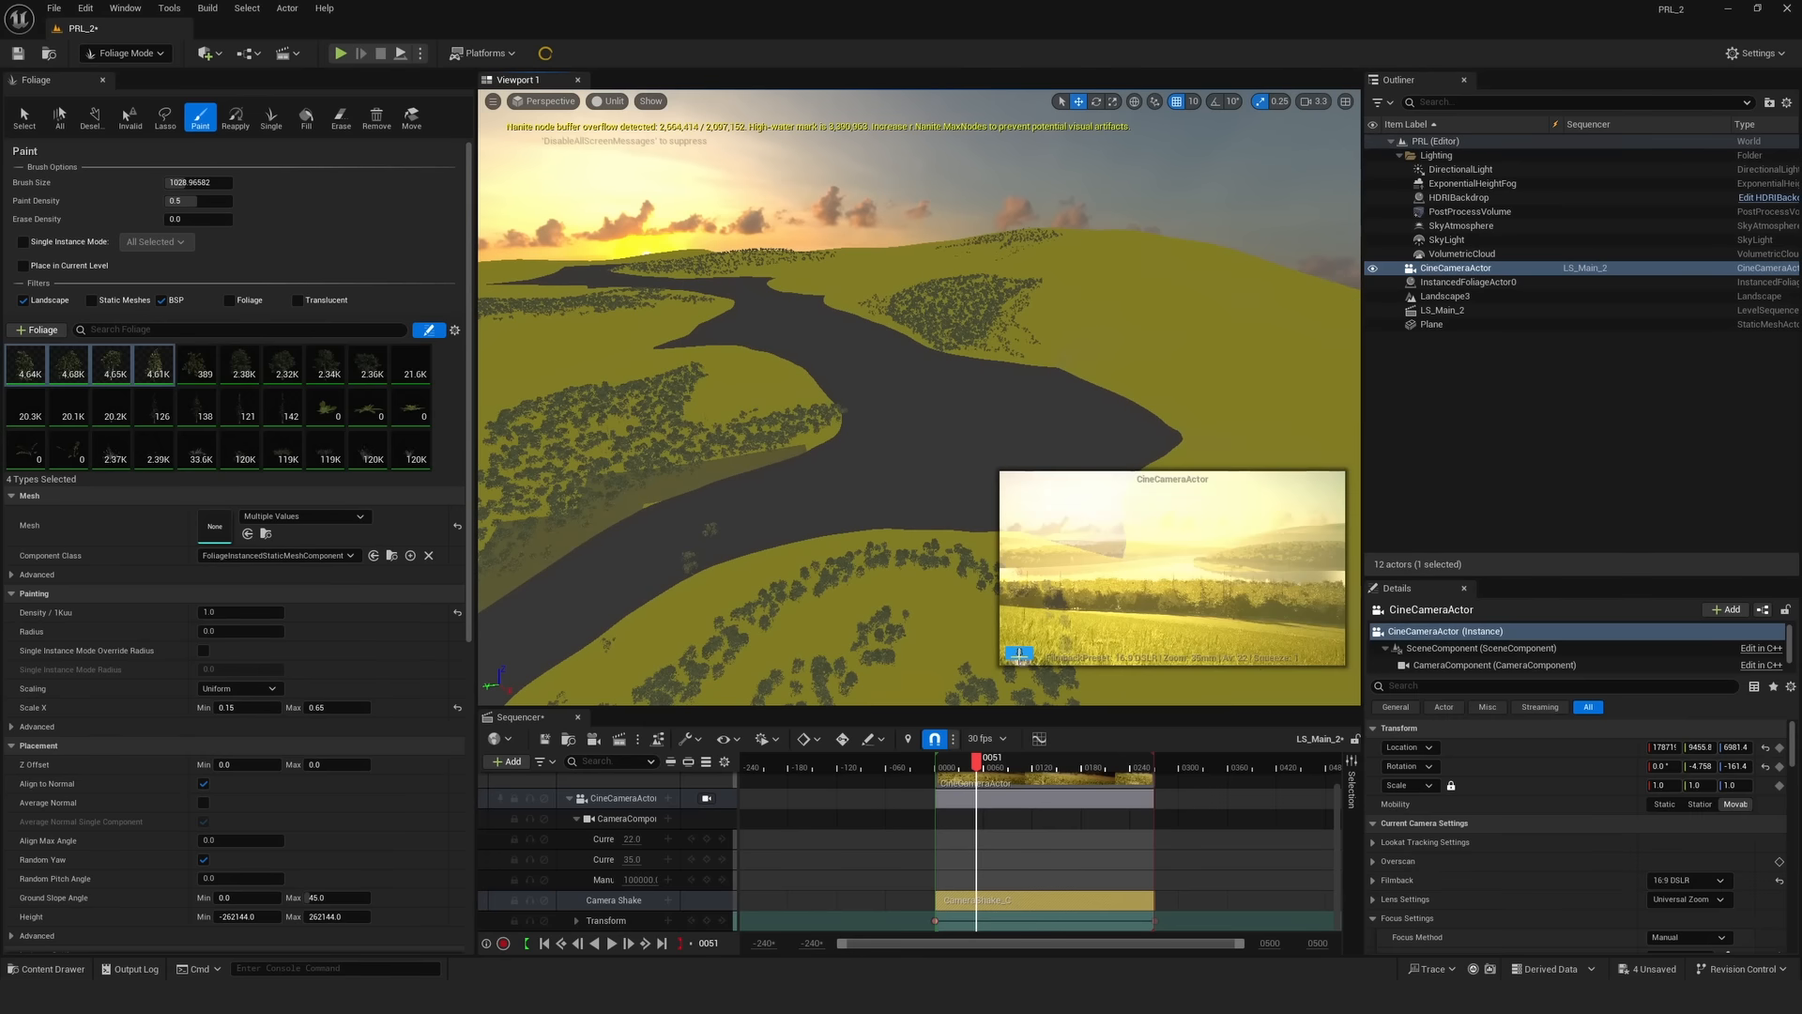
mouse_move(853, 256)
mouse_down()
mouse_move(673, 332)
mouse_move(867, 245)
mouse_move(1122, 378)
mouse_up()
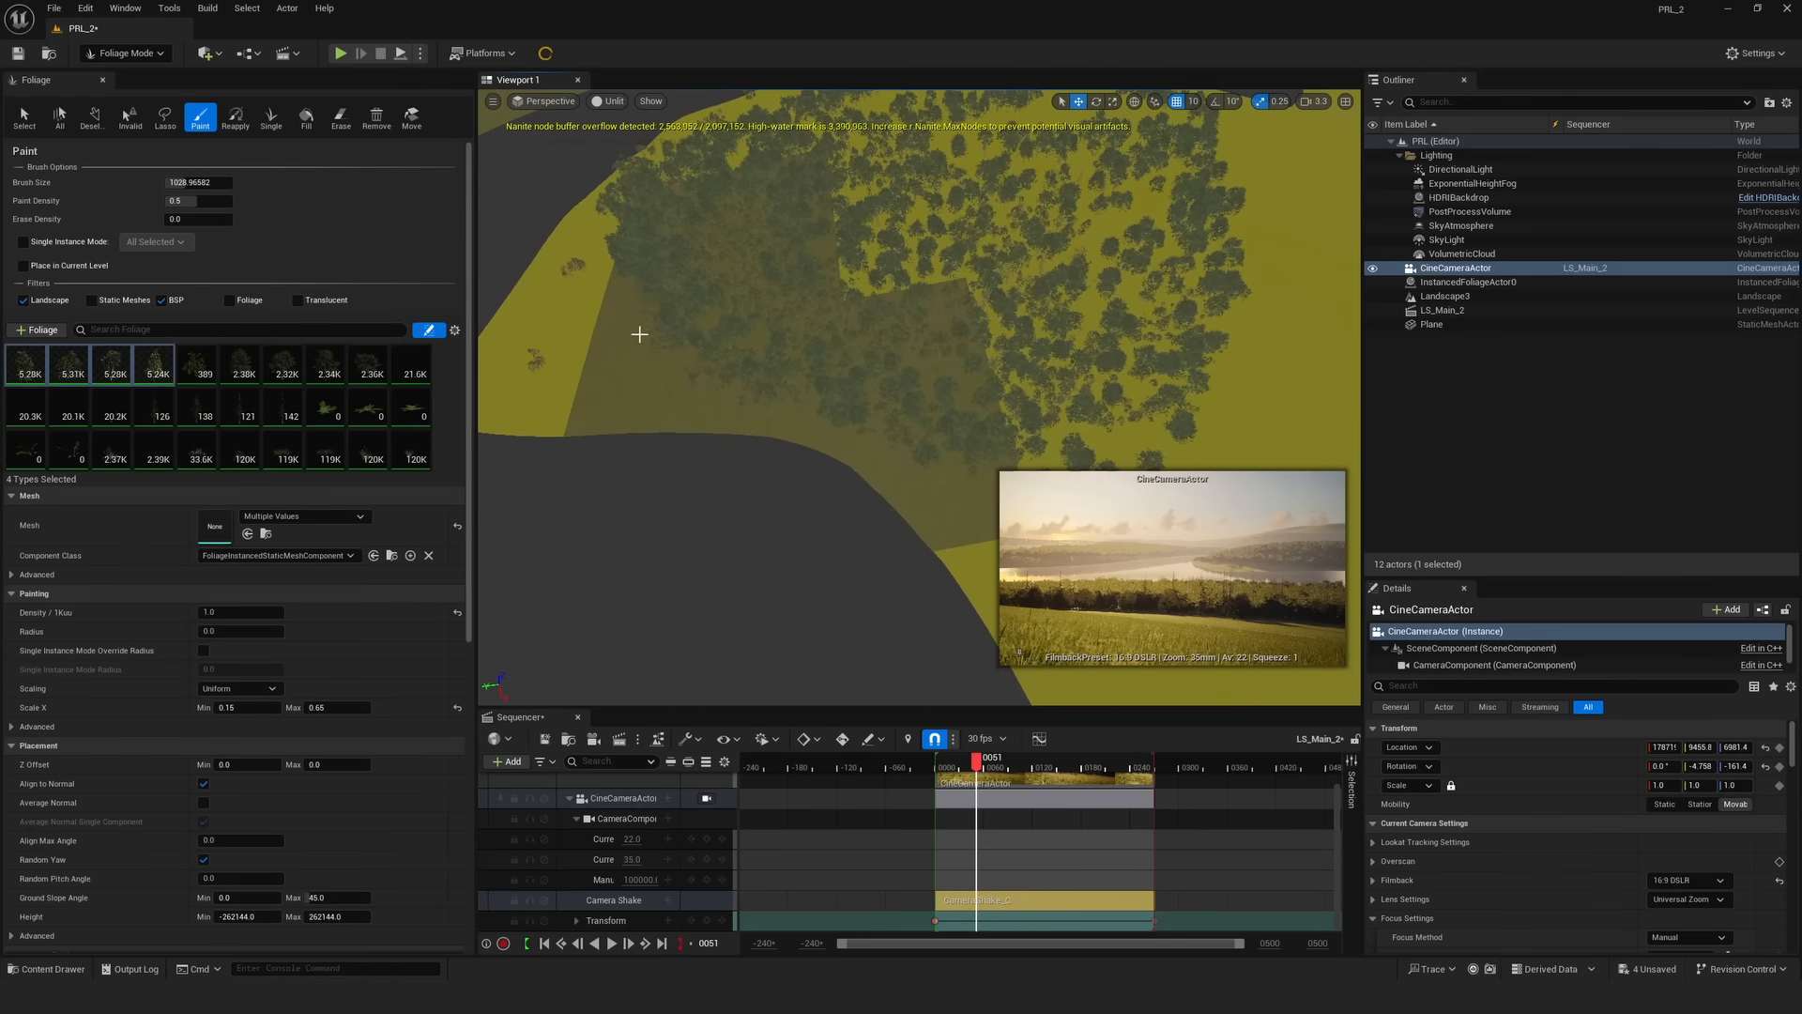
mouse_move(624, 334)
mouse_down()
mouse_move(604, 282)
mouse_move(623, 338)
mouse_move(632, 280)
mouse_up()
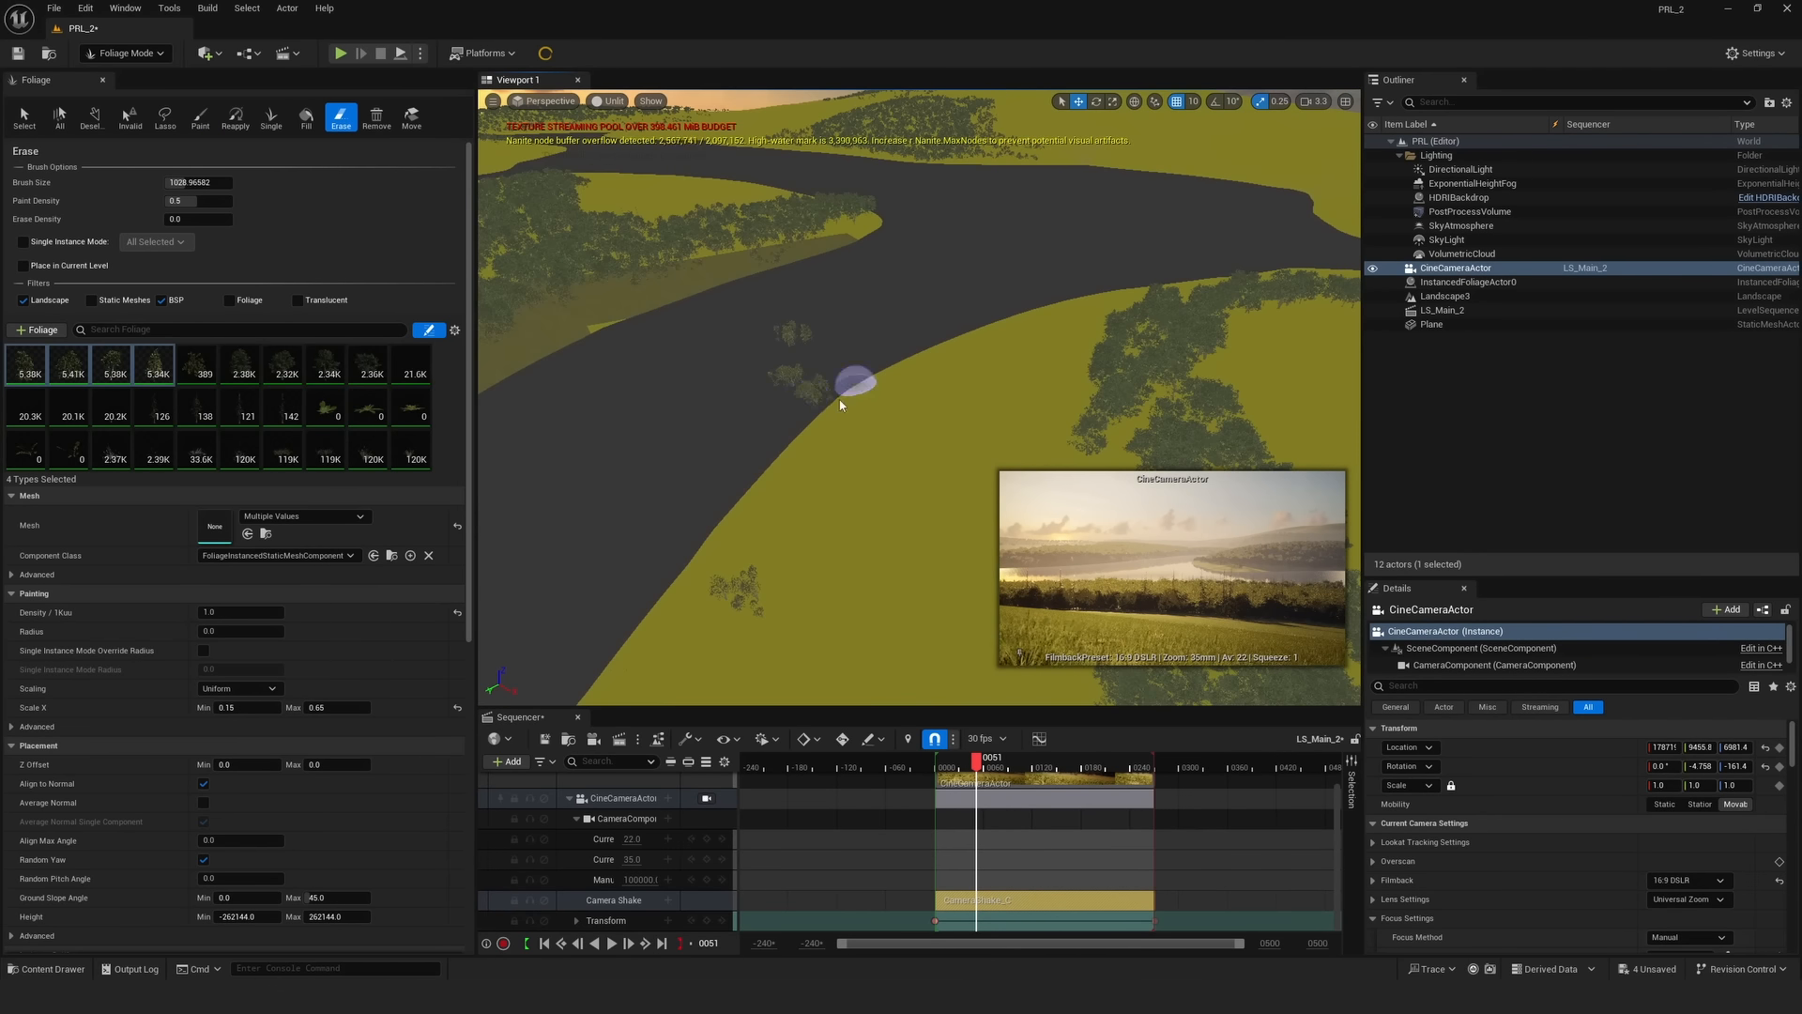
- Extend the foliage selection to 17 types and erase the stray trees standing in the water near the shore
shift+click(277, 418)
click(744, 301)
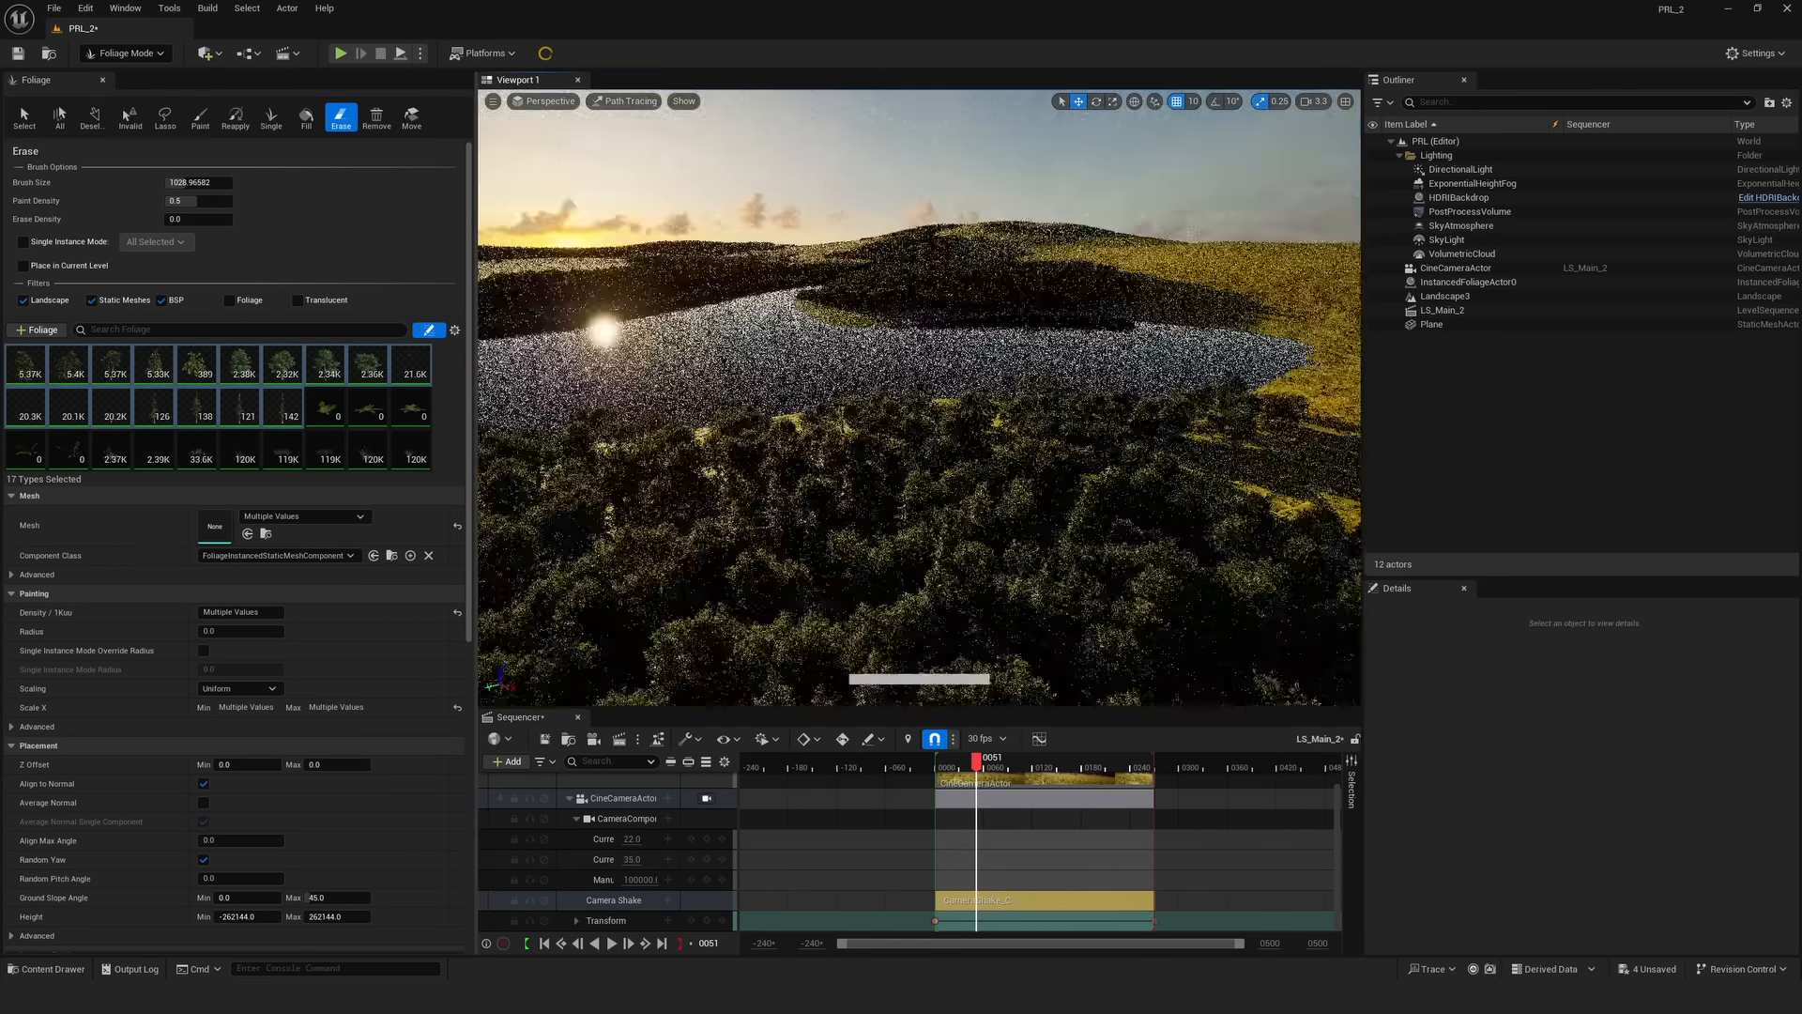
- Paint the 17 selected foliage types across the hillside in the Path Tracing view
double_click(1455, 267)
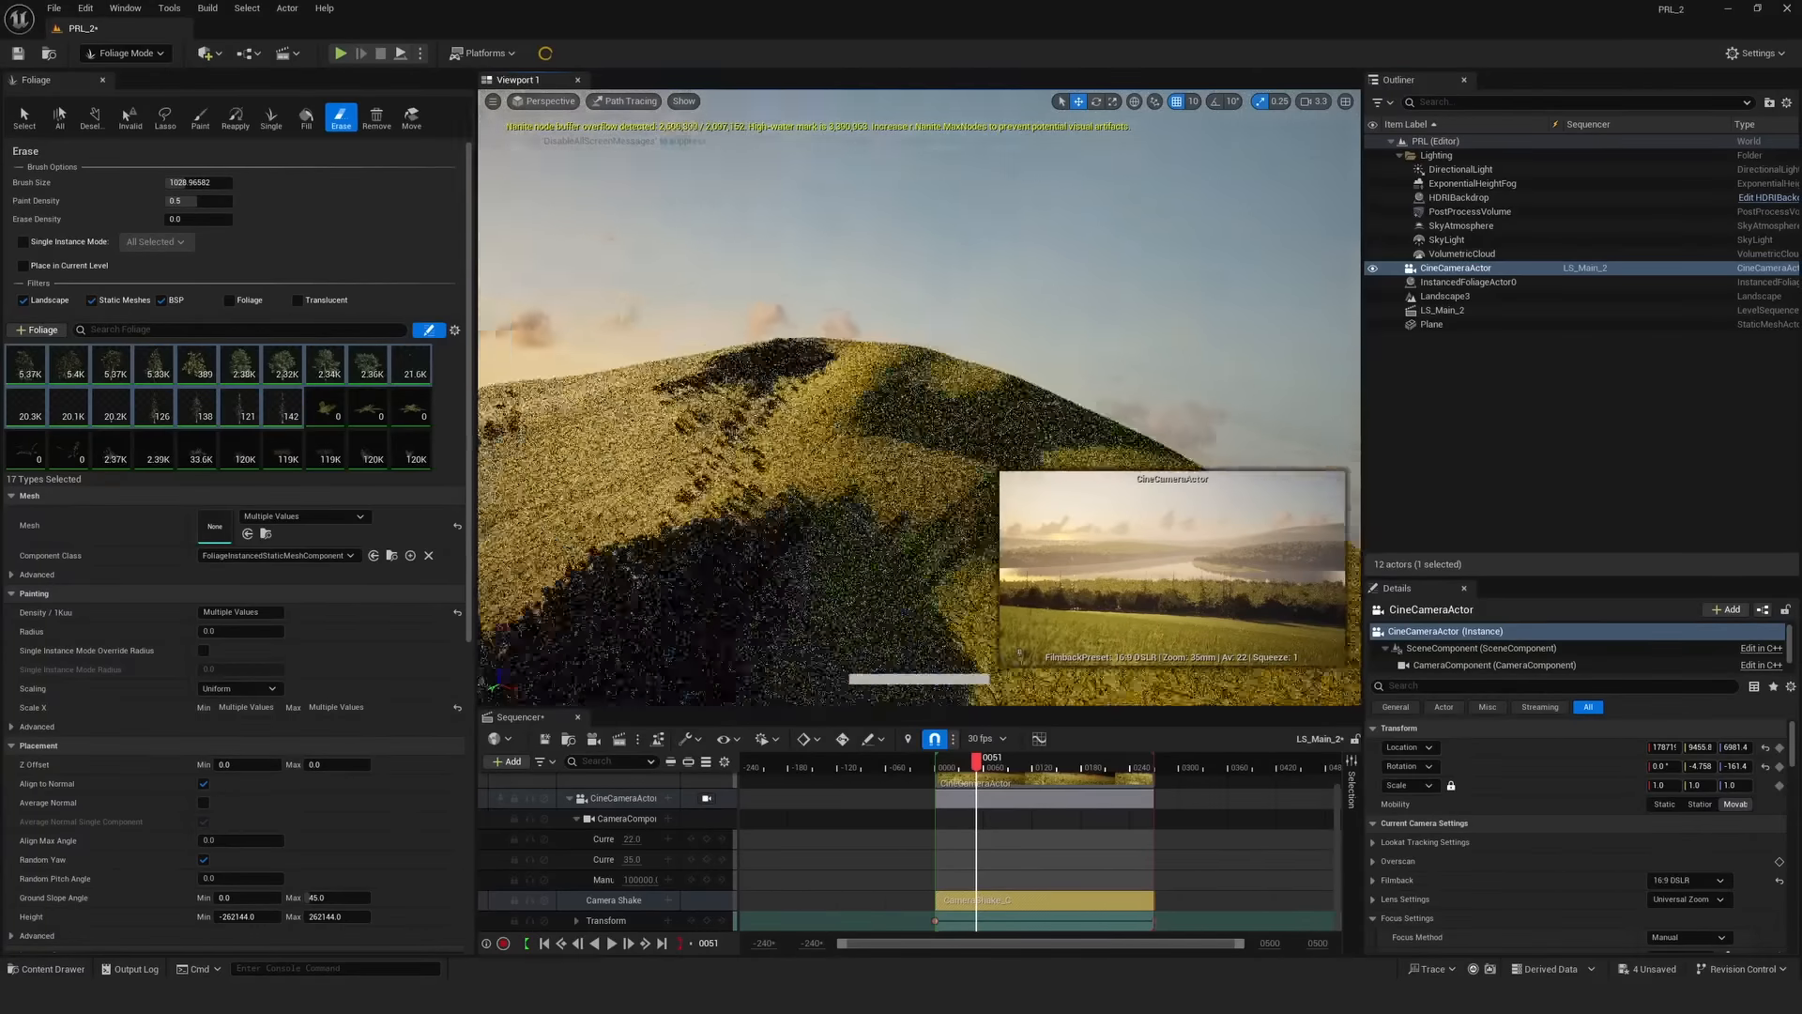
click(200, 118)
drag(896, 225, 783, 196)
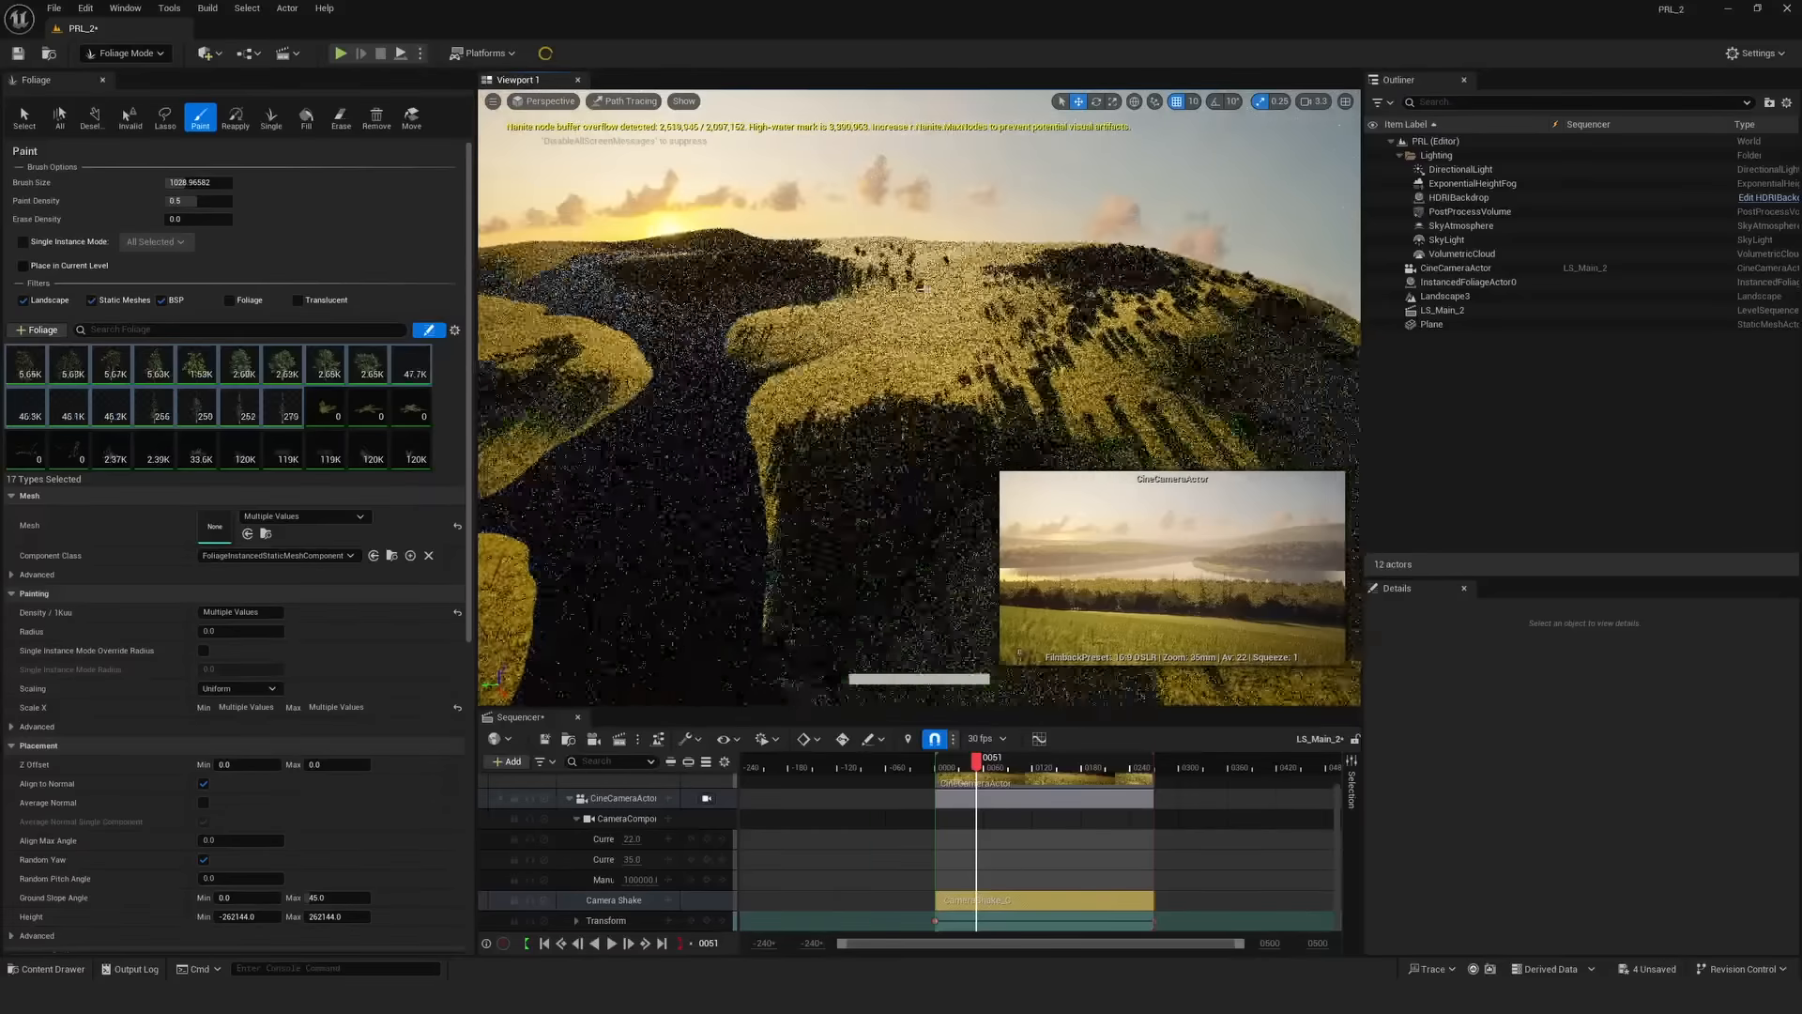
- From the camera view, paint the selected foliage on the far hills with brush size 8192 and erase the excess
click(125, 53)
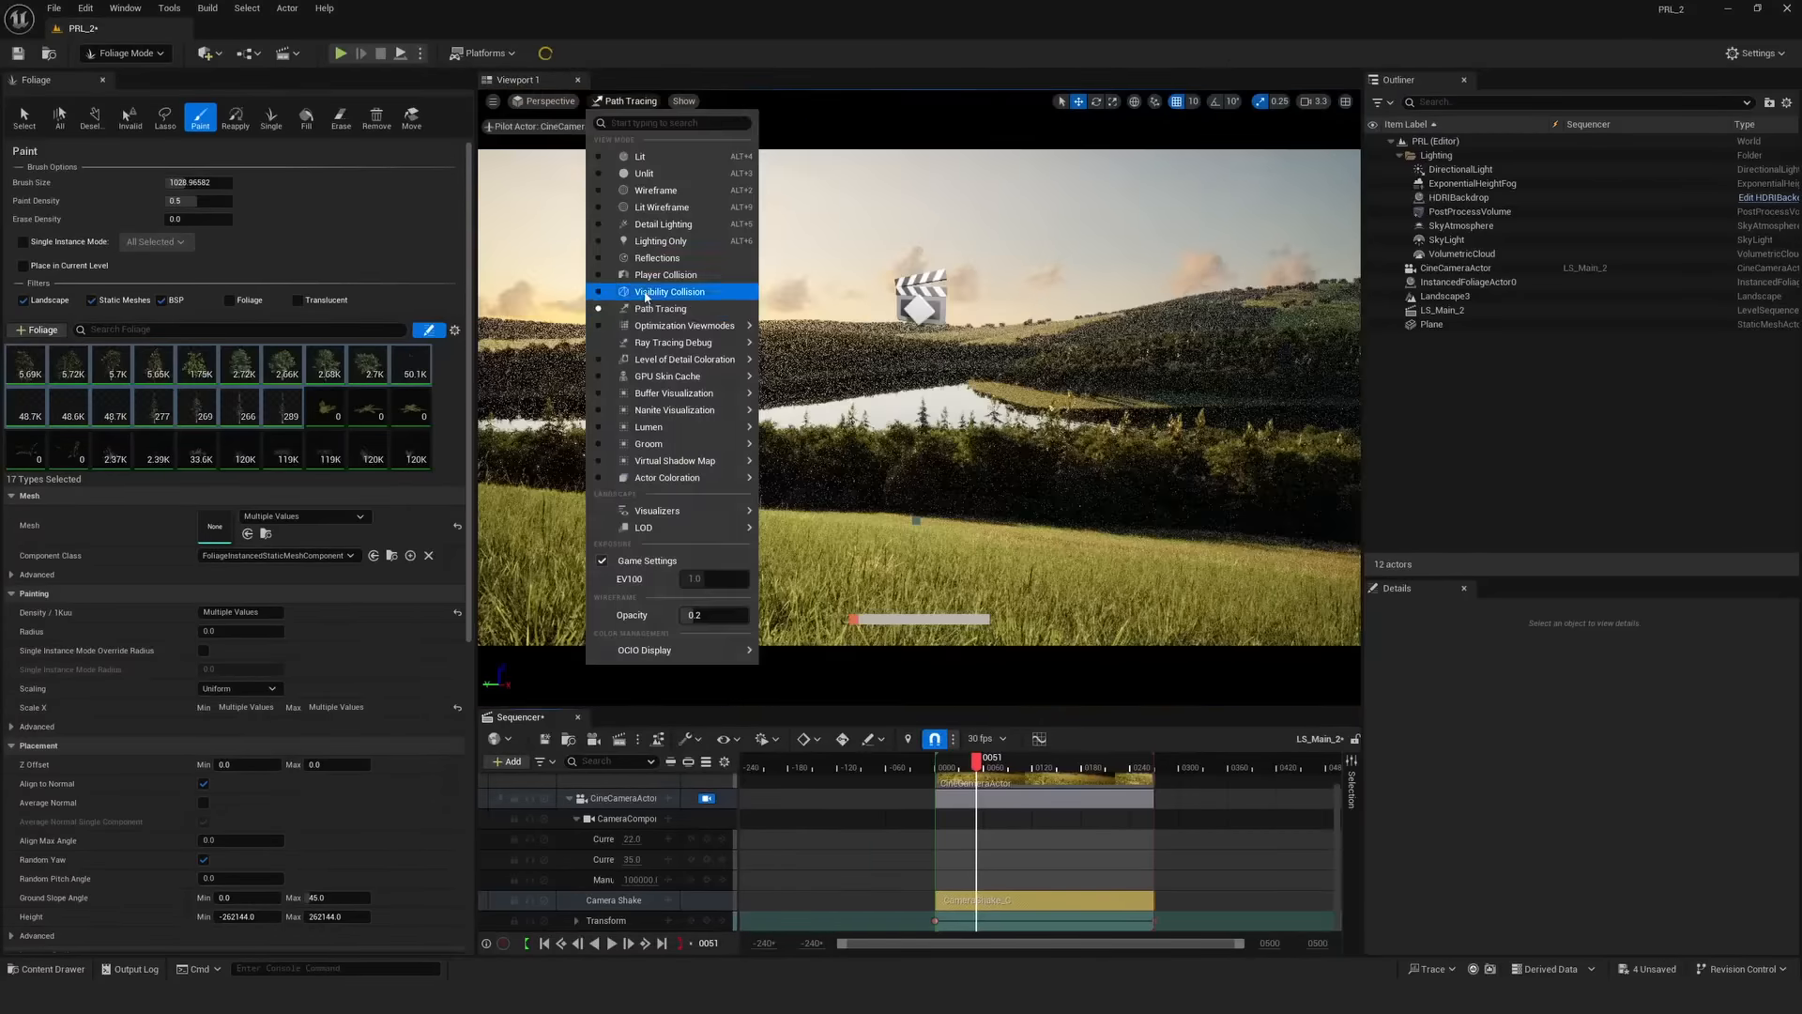
click(695, 289)
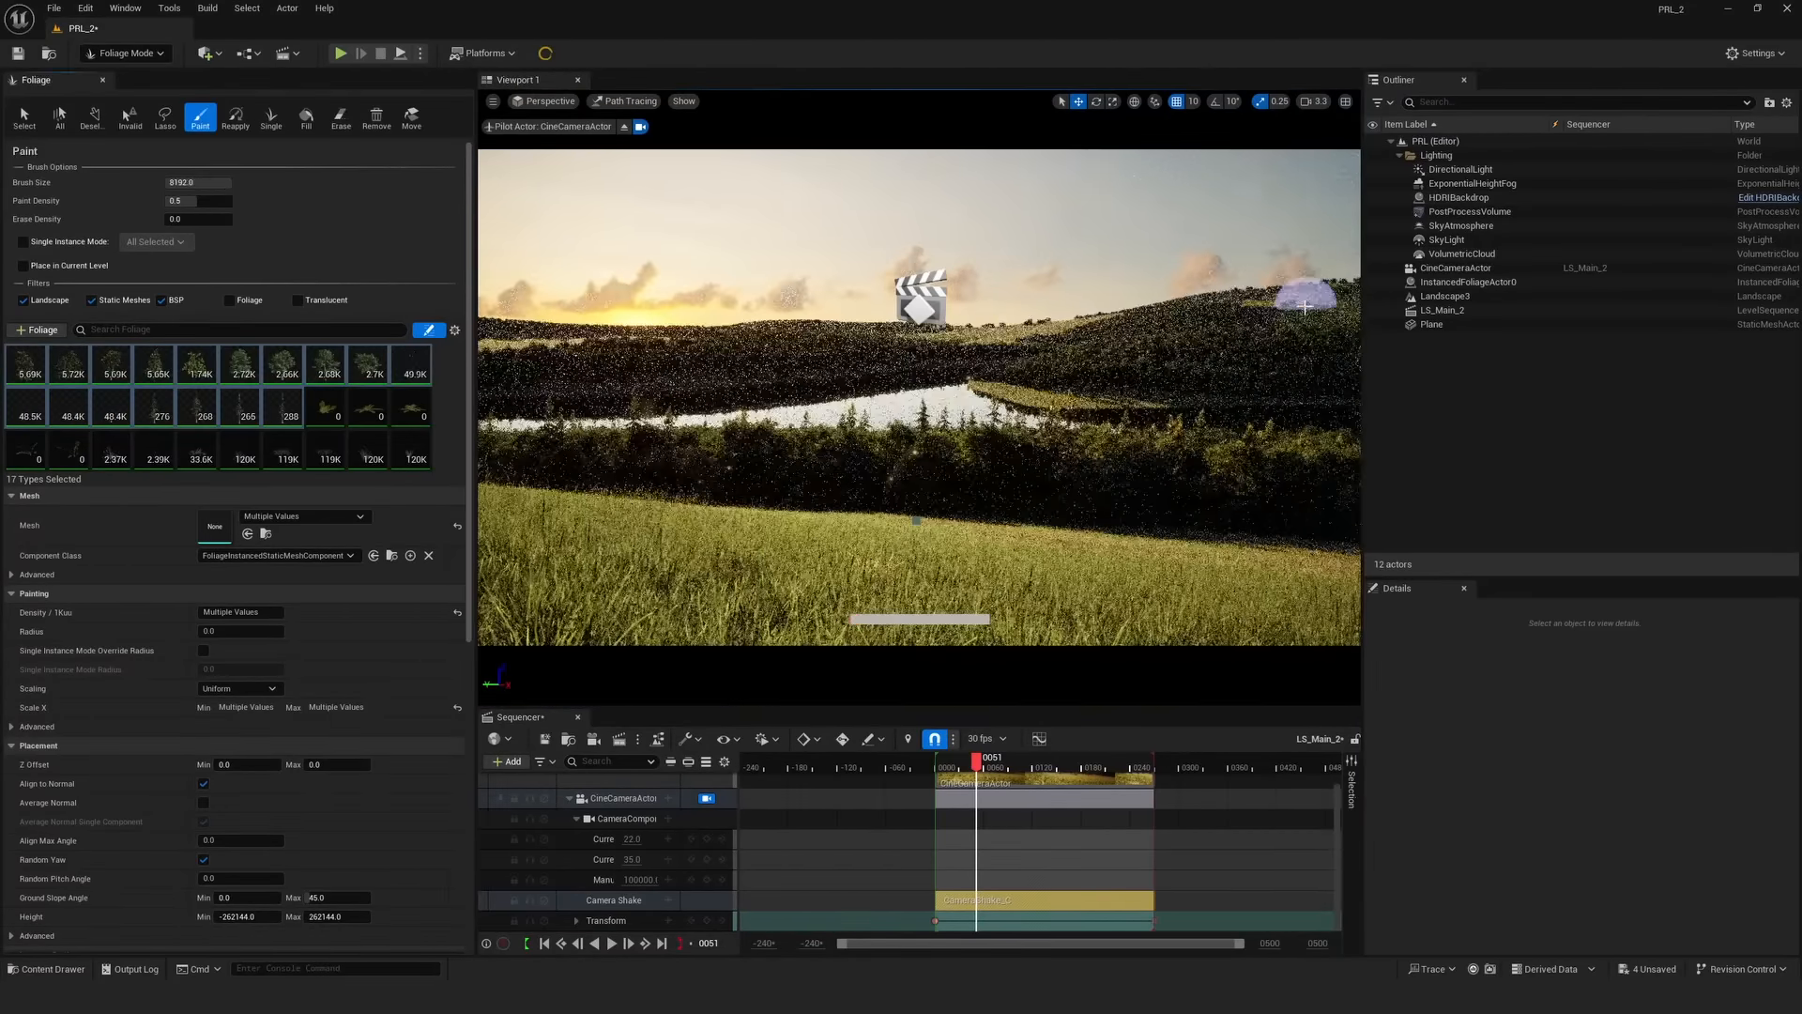
drag(1322, 308, 1318, 289)
click(1030, 322)
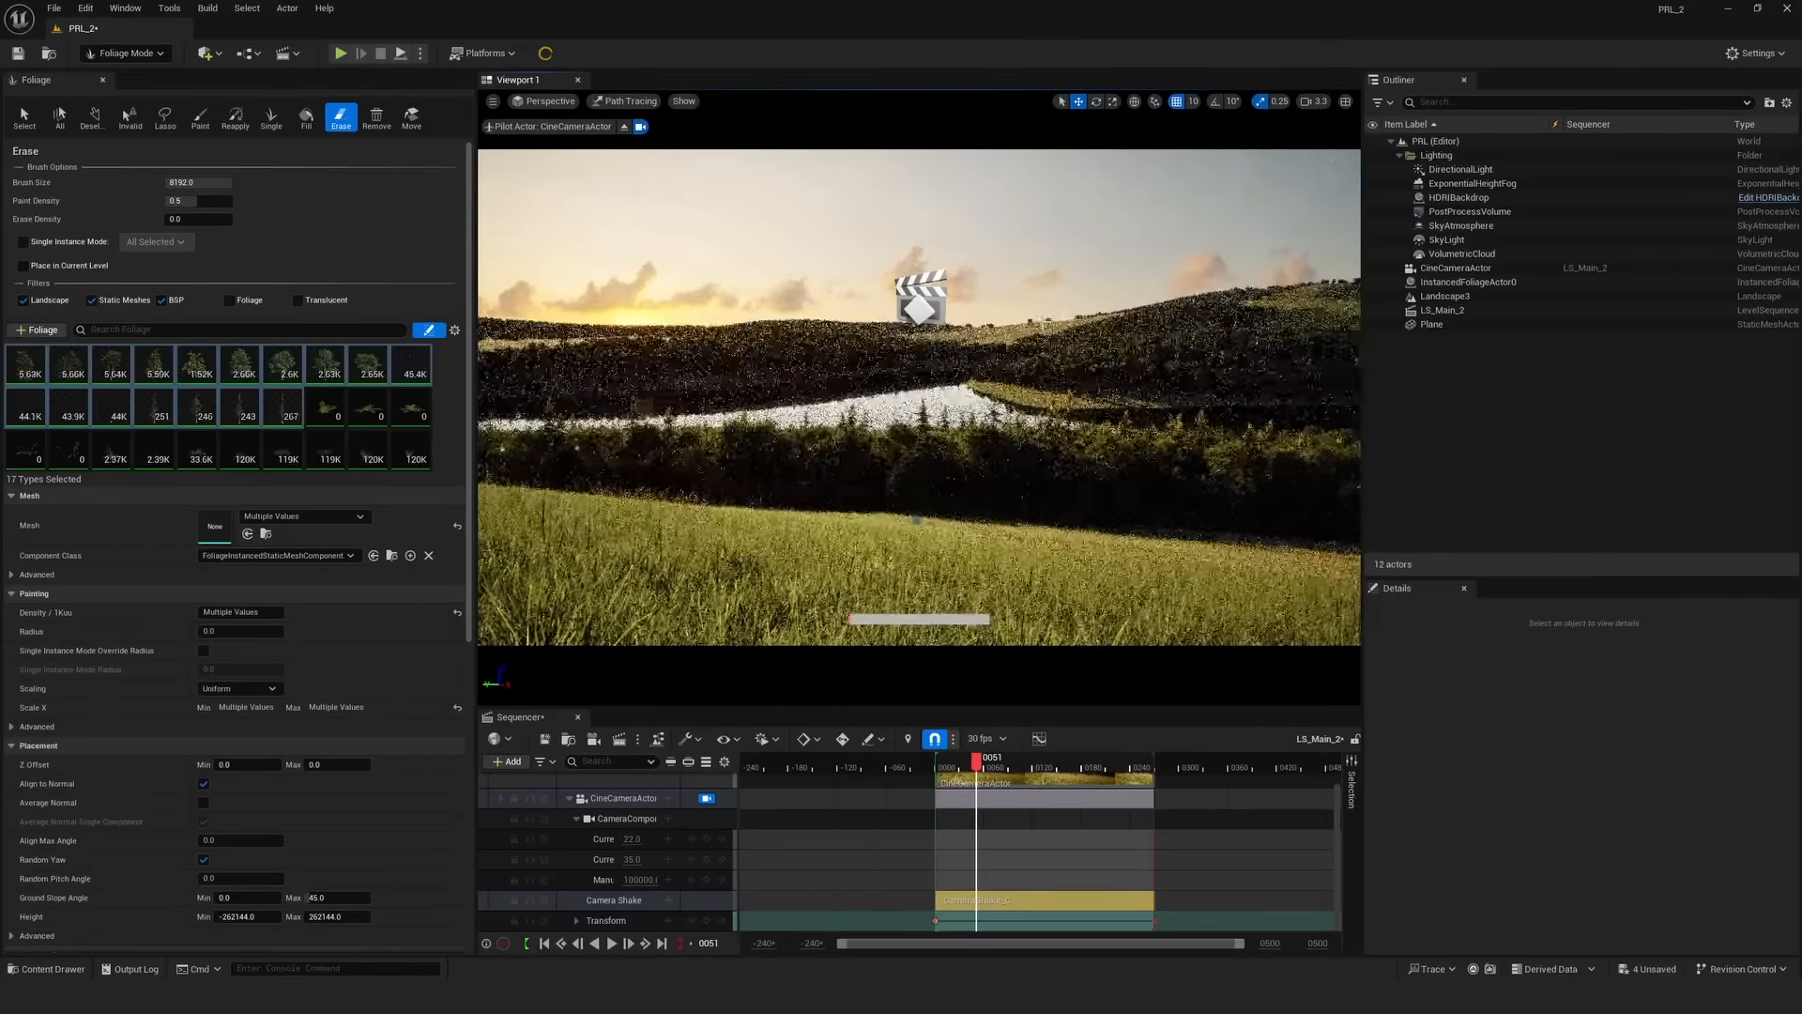
click(126, 52)
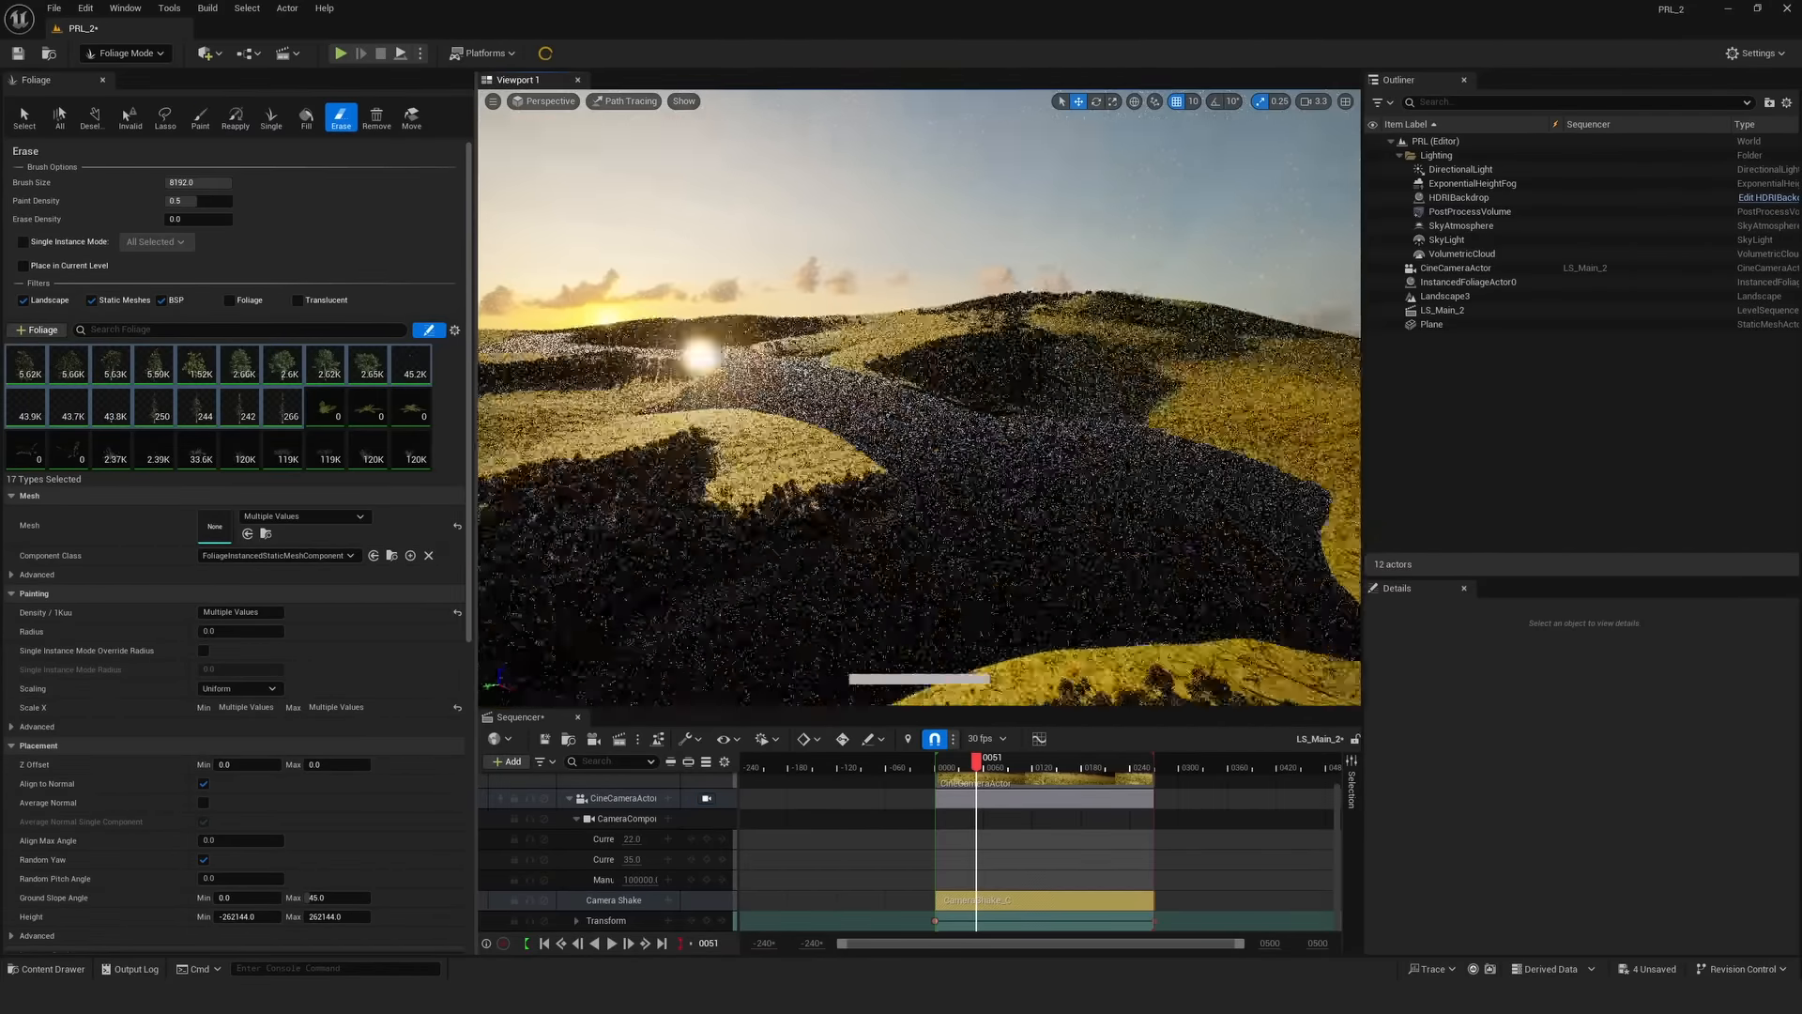
right_drag(704, 354, 891, 358)
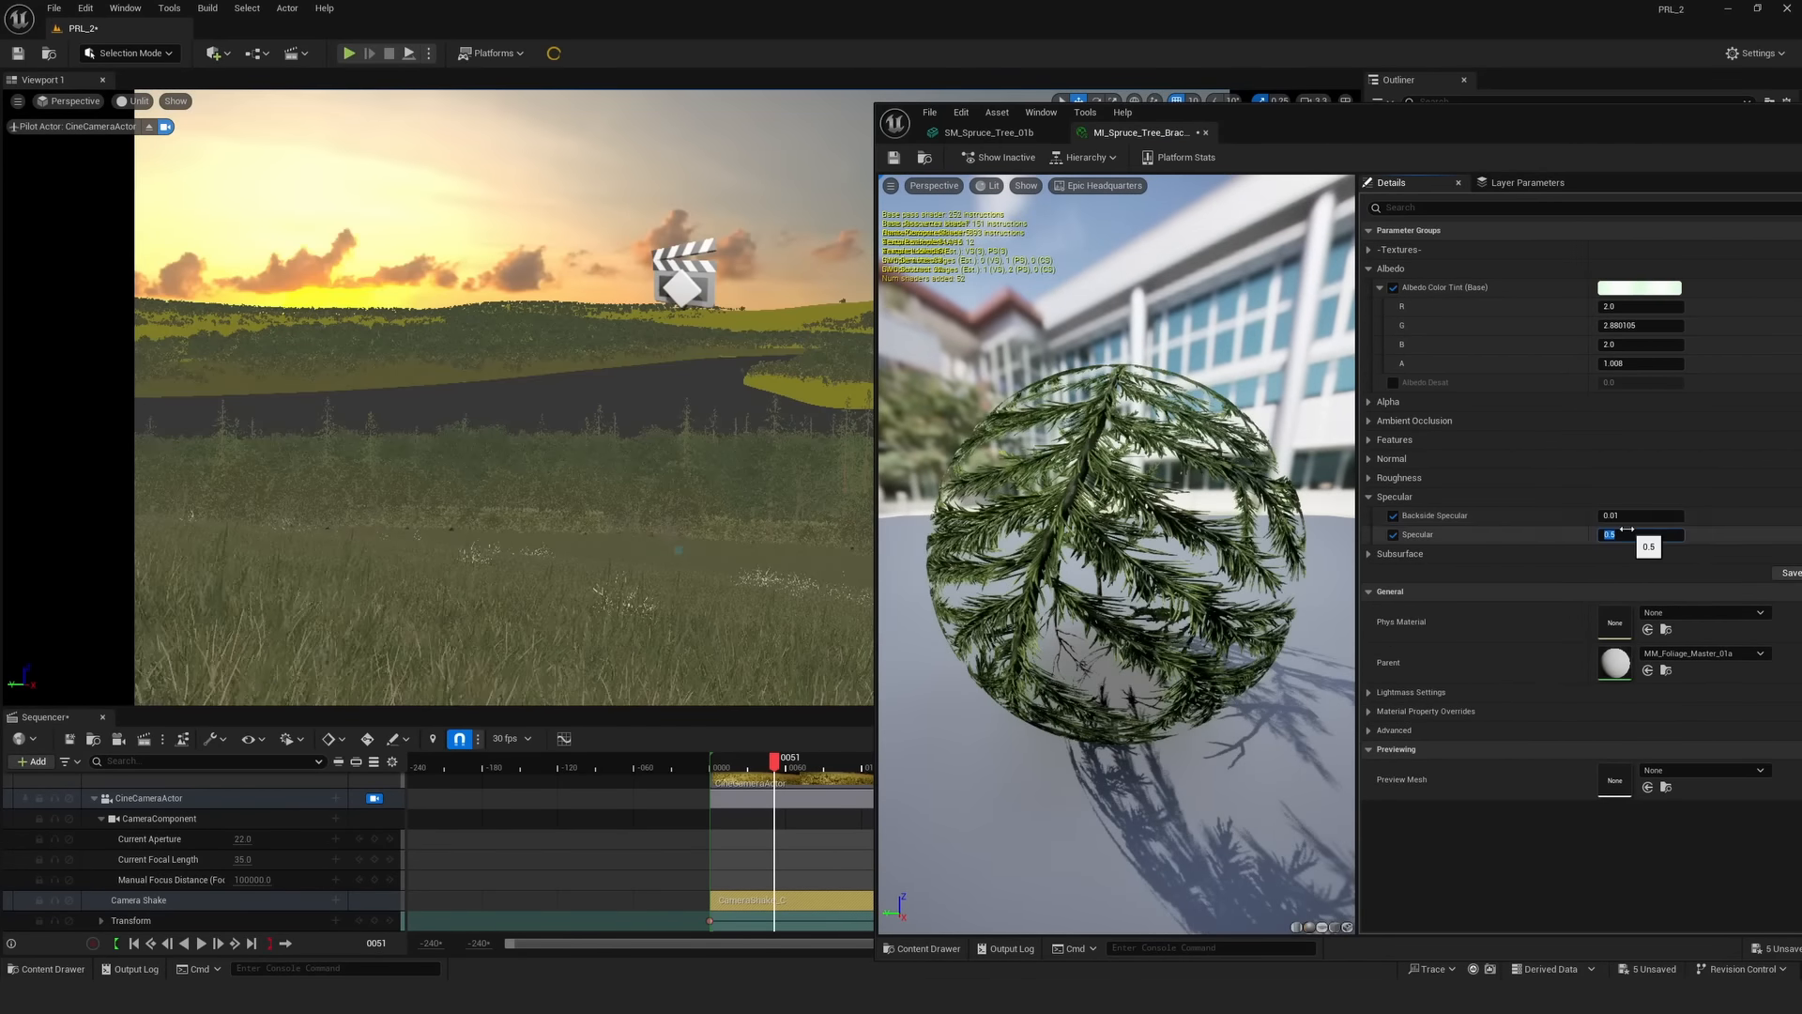
- In Path Tracing view, erase and repaint some of the selected foliage in the treeline between the camera and the lake
click(134, 100)
click(185, 308)
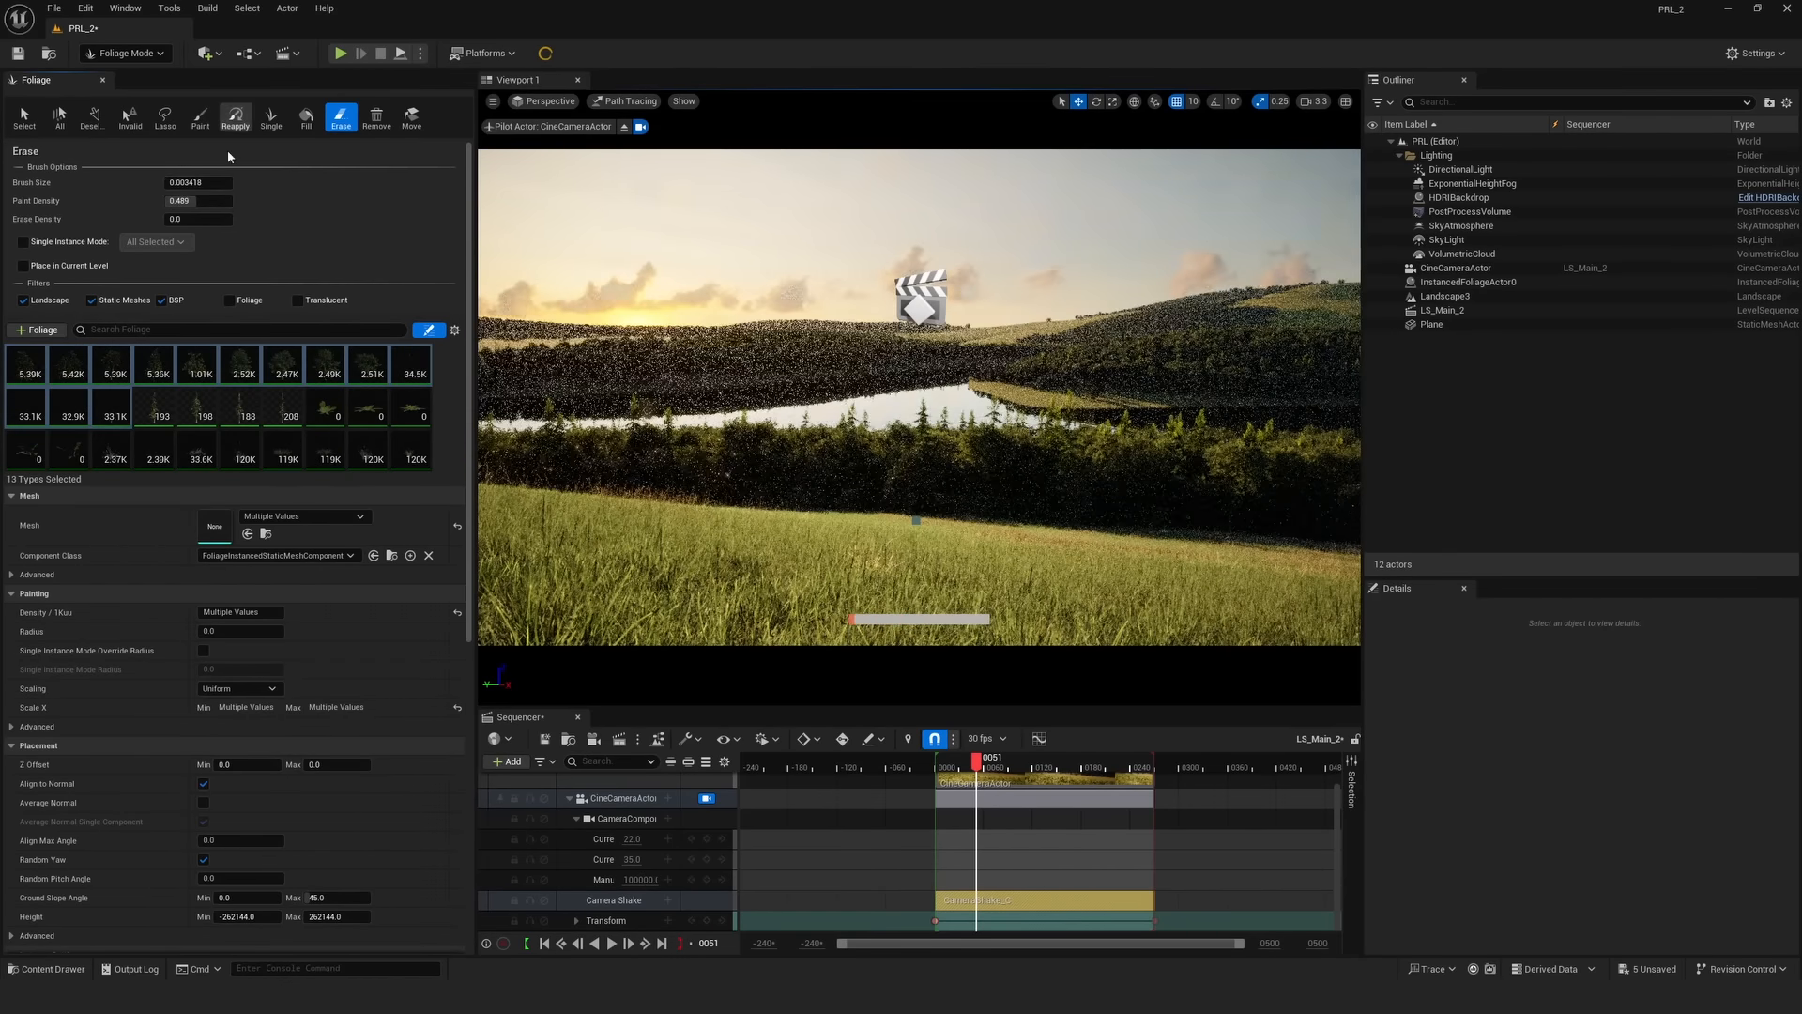
double_click(1455, 268)
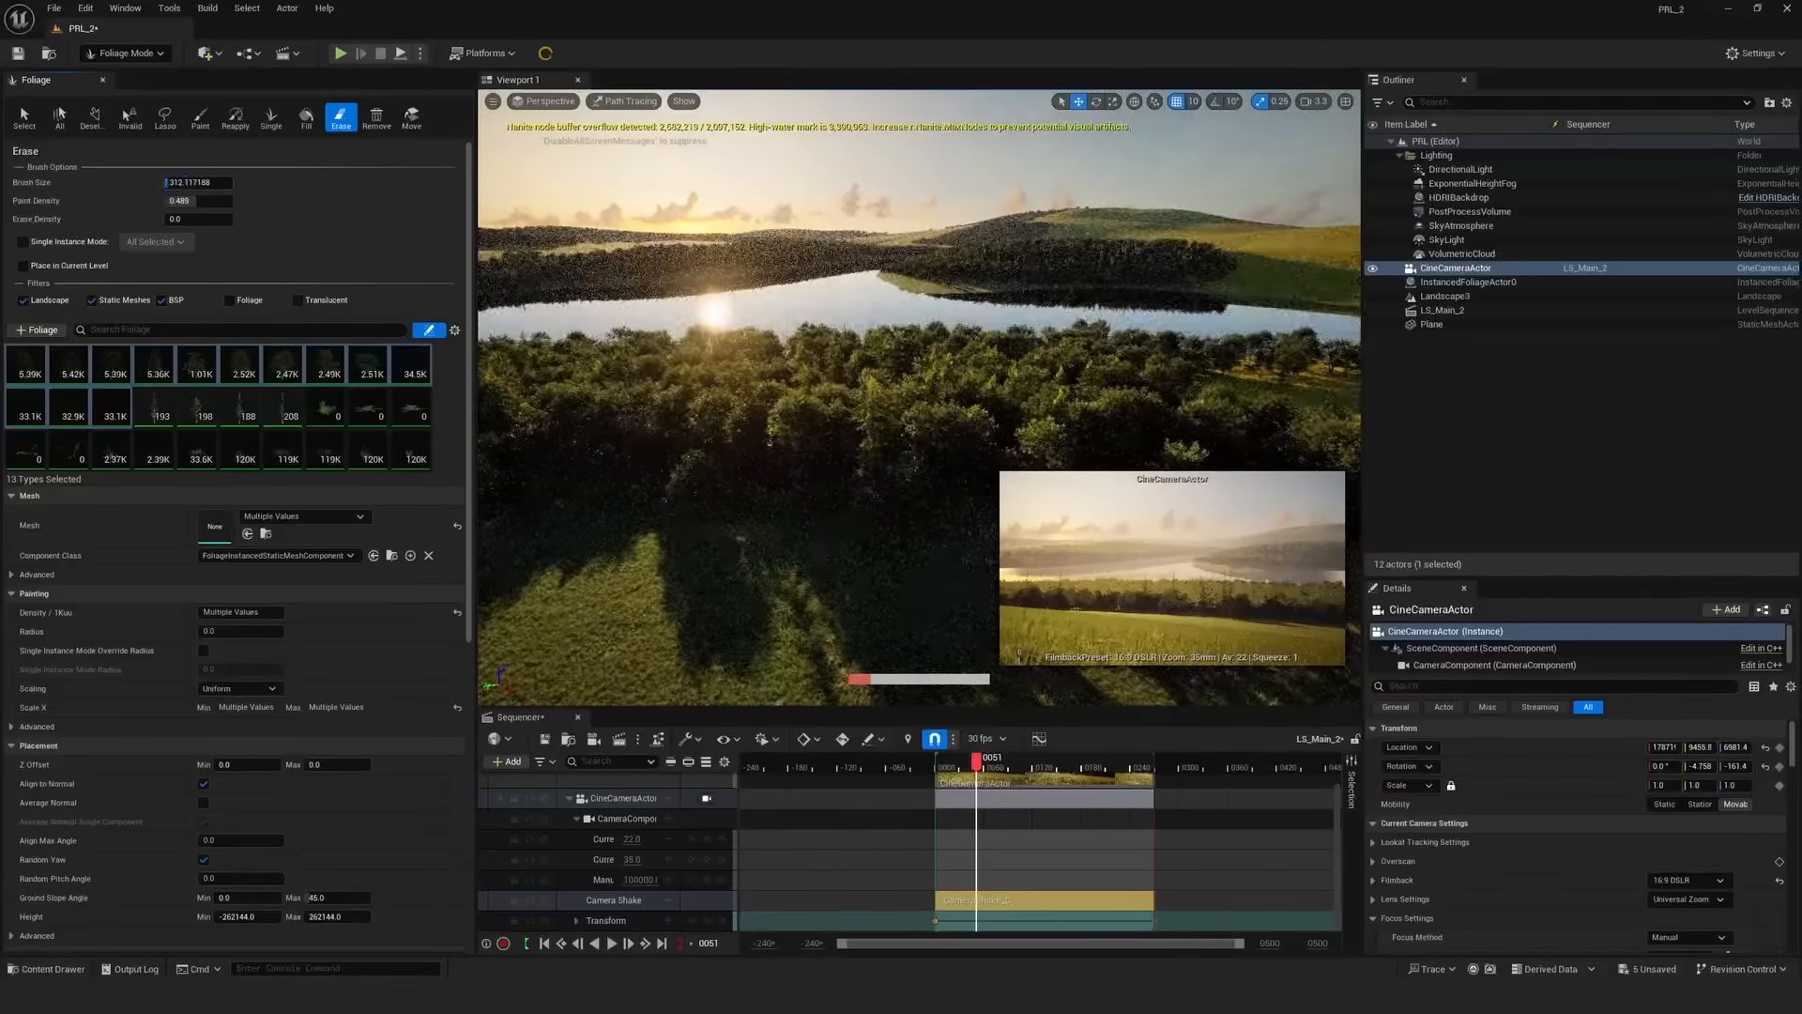
click(200, 116)
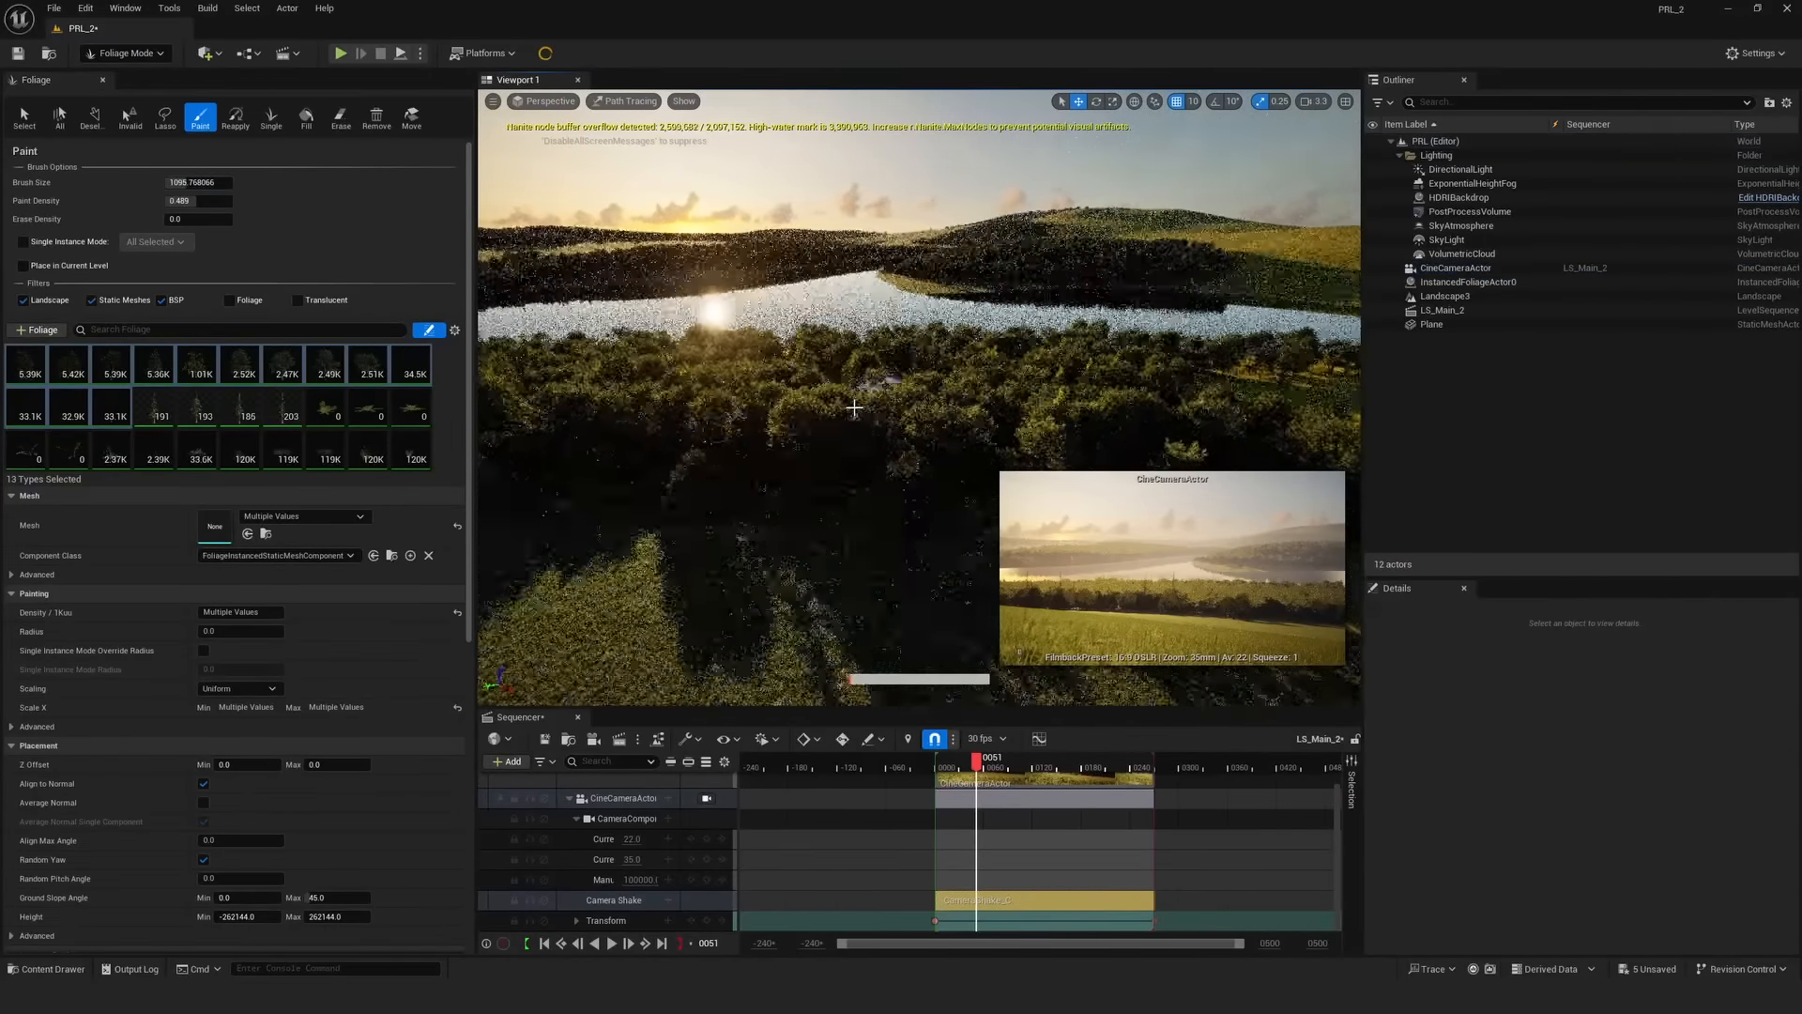
click(707, 798)
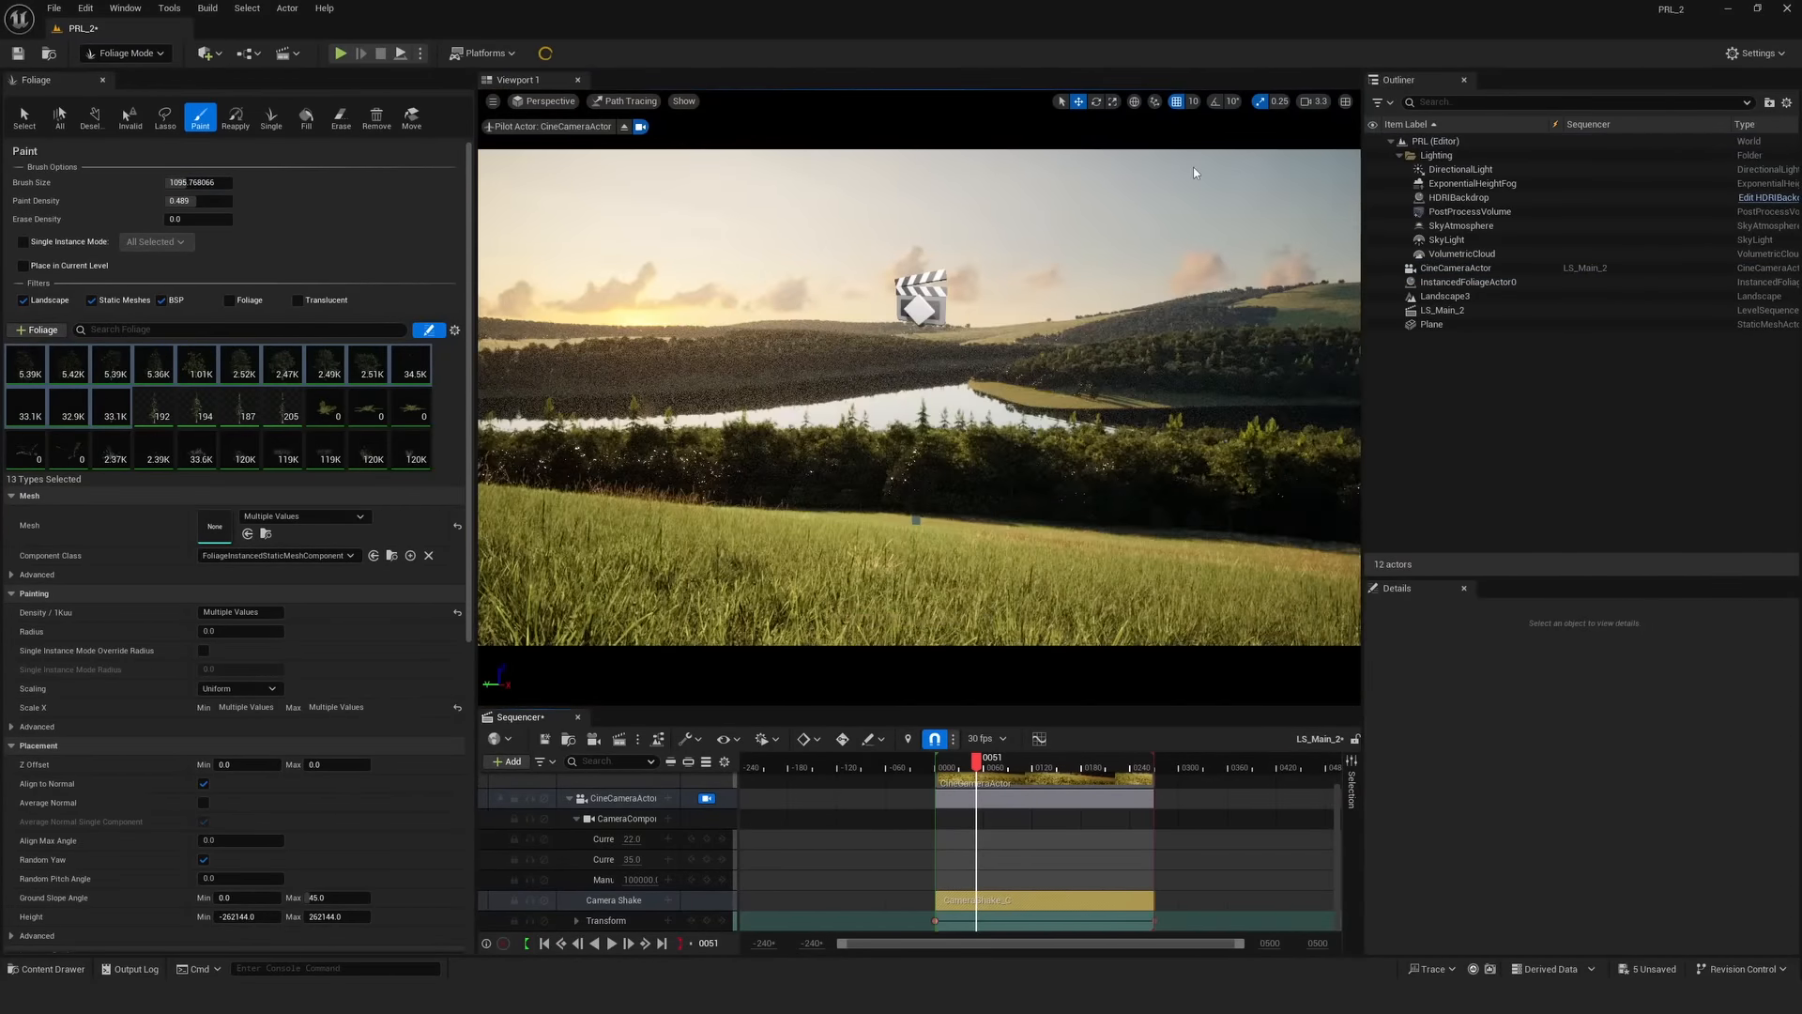
- Rotate the DirectionalLight, ExponentialHeightFog and HDRIBackdrop together horizontally so sunlight falls across the meadow and treeline
click(1458, 197)
key(shift+1)
click(1462, 225)
click(1462, 169)
shift+click(1464, 197)
key(e)
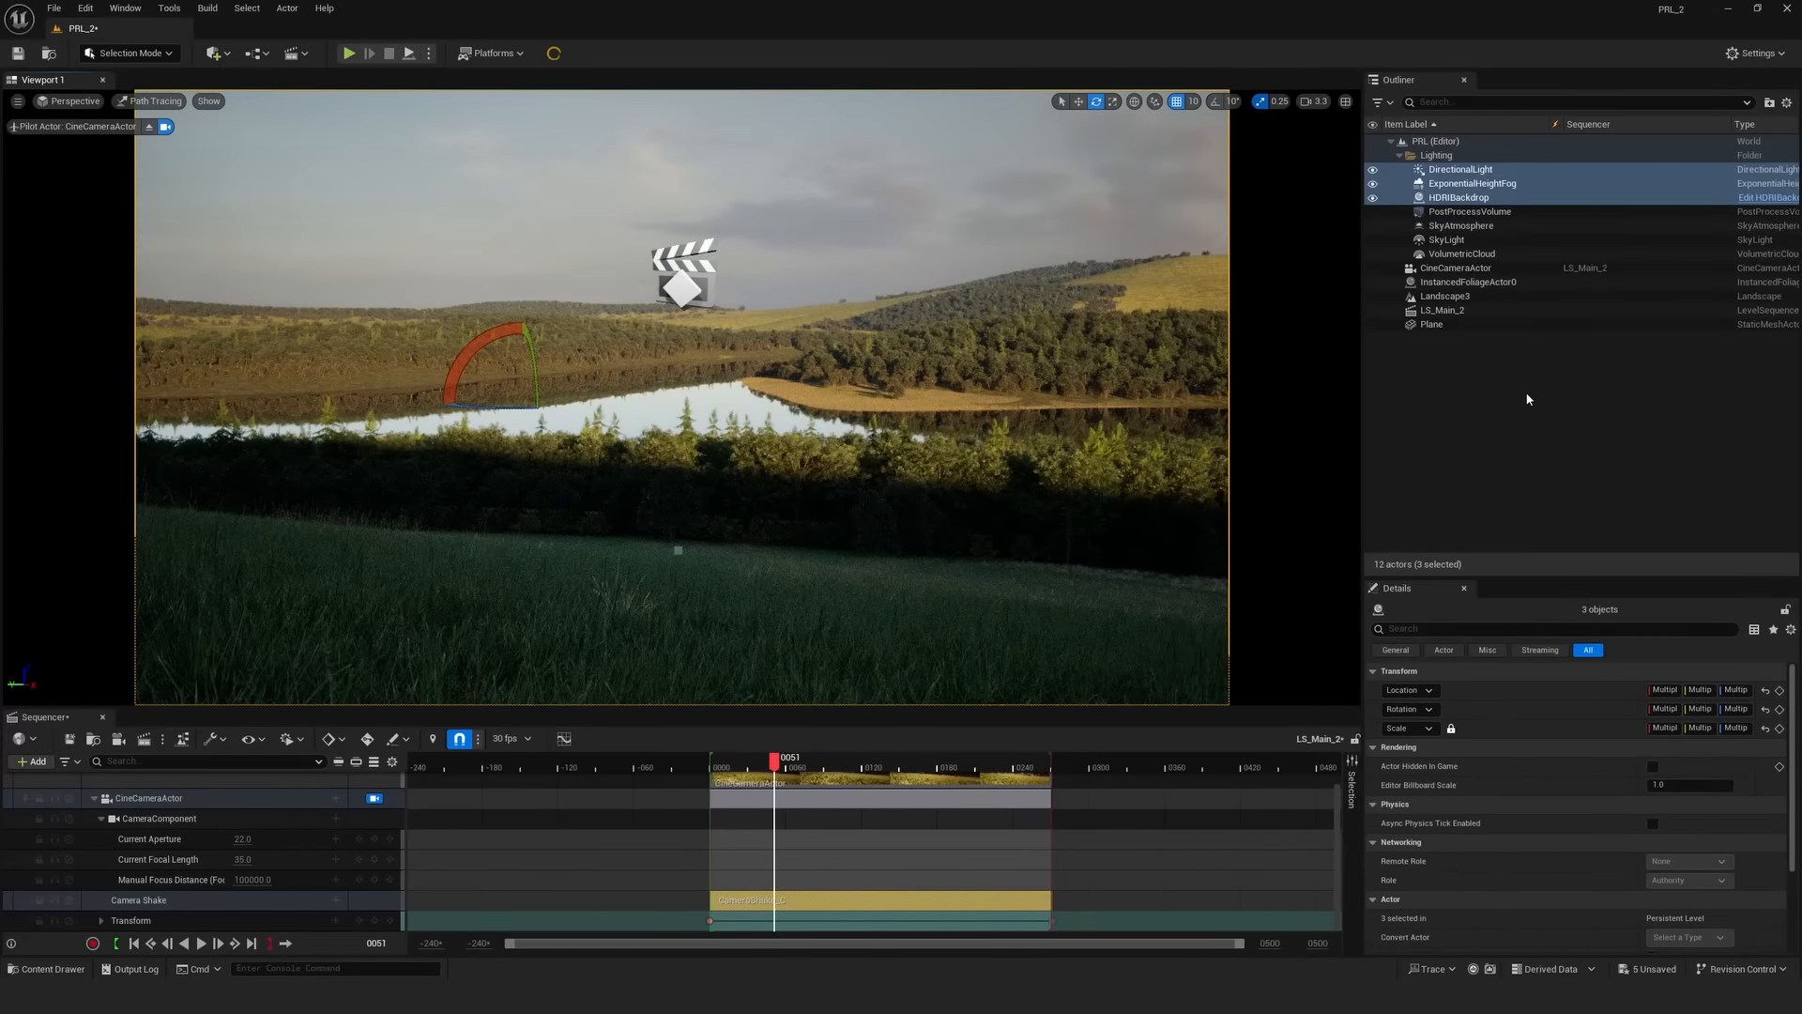
drag(492, 406, 657, 406)
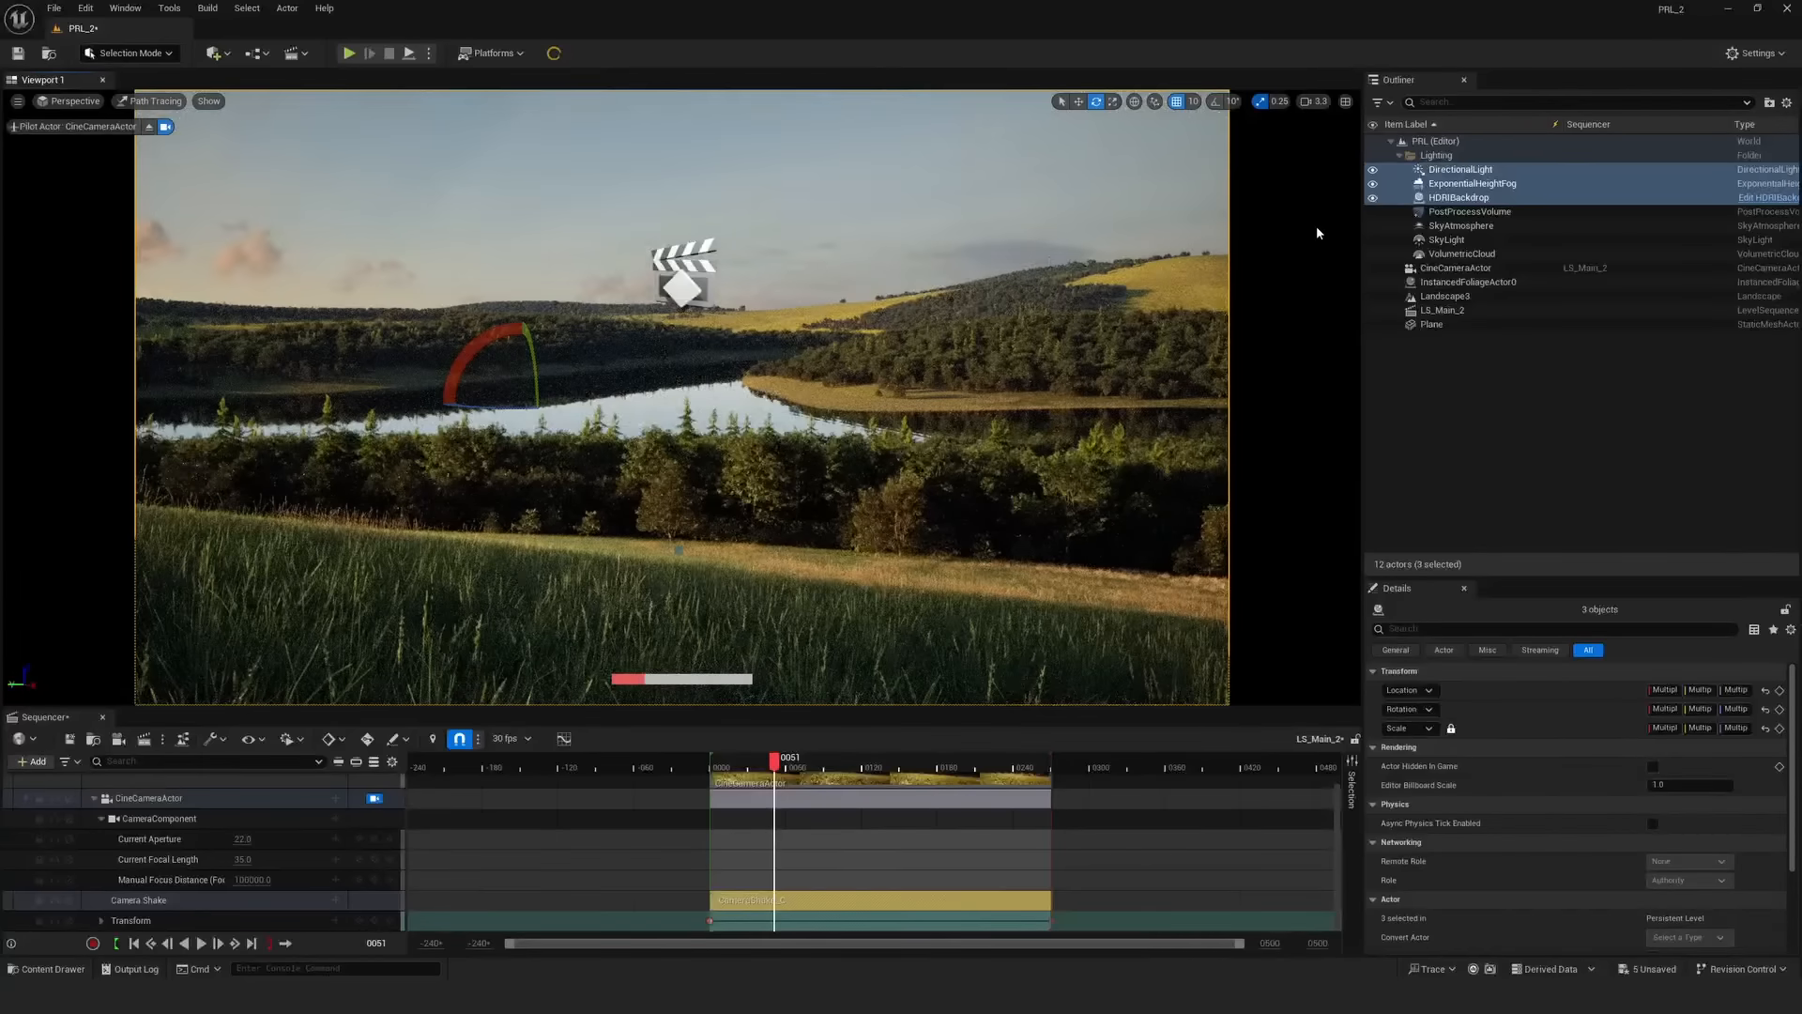
- Paint a trial stroke of four tree types on the far shore, undo it, and turn off the Static Meshes filter
click(130, 53)
click(112, 115)
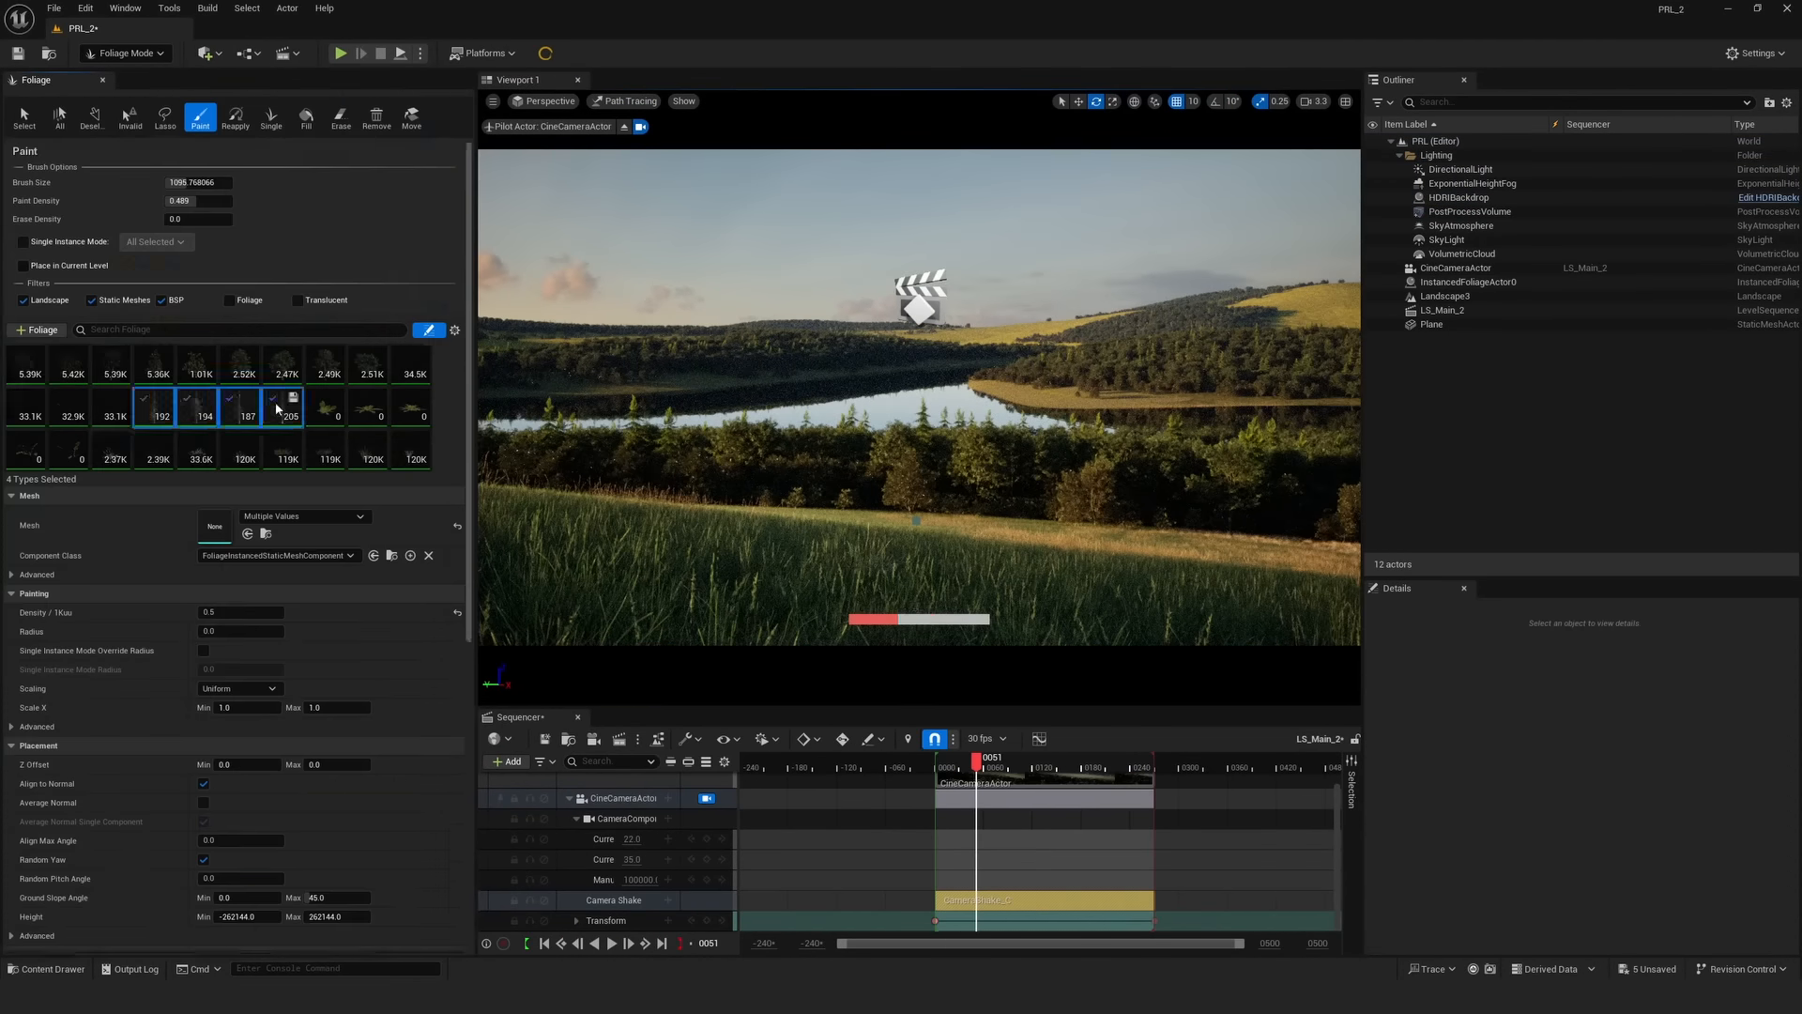
click(1173, 402)
click(91, 255)
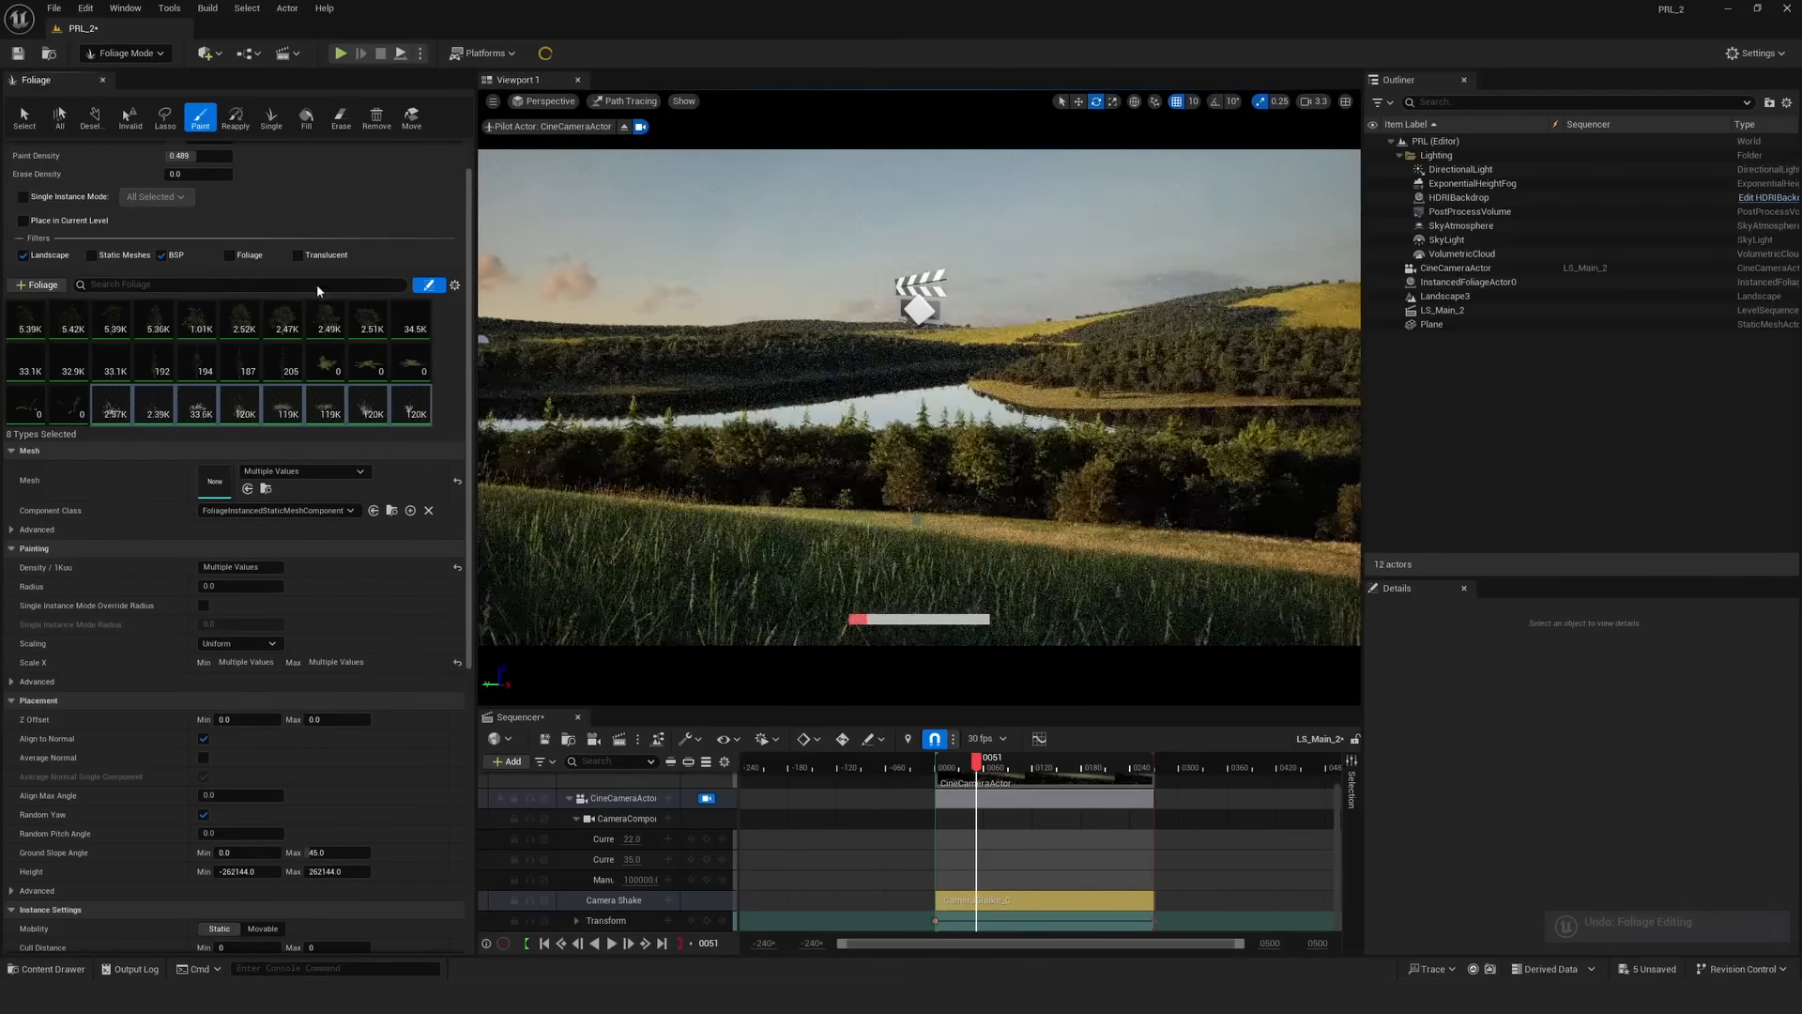
- Open Landscape3's landscape material instance and shift its albedo colours to more muted tones
click(127, 53)
click(113, 75)
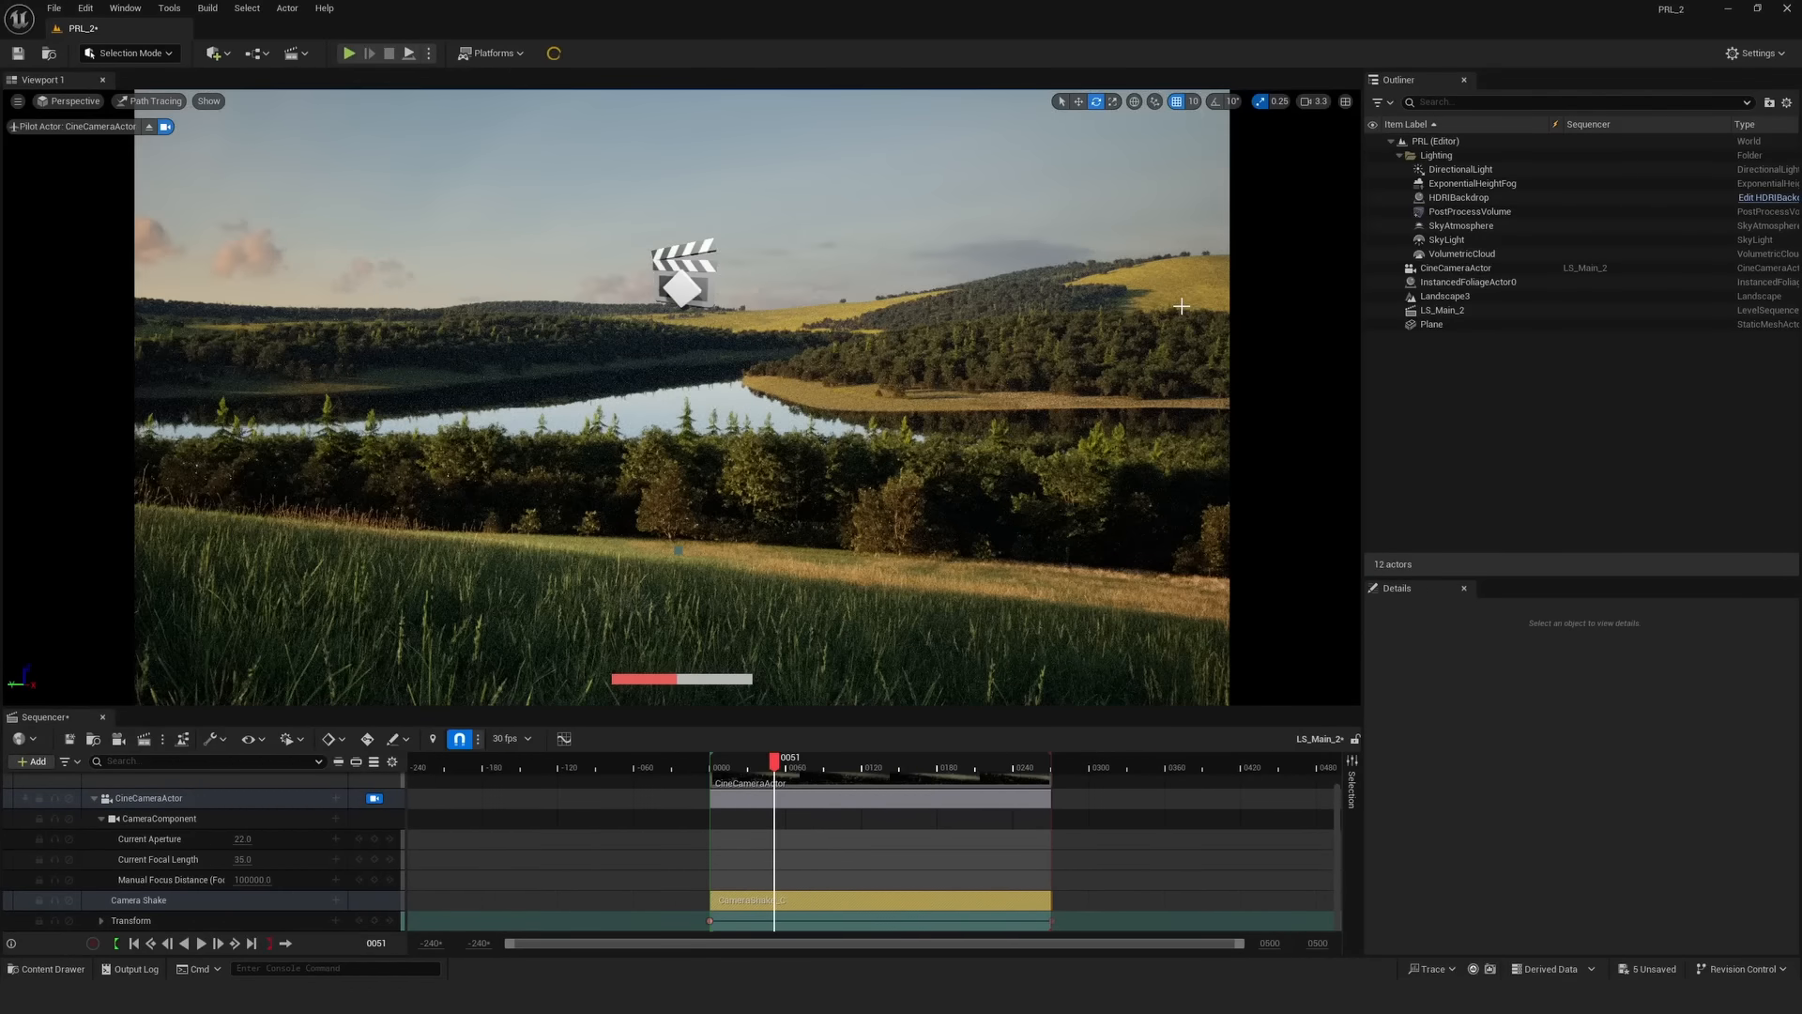
click(1444, 296)
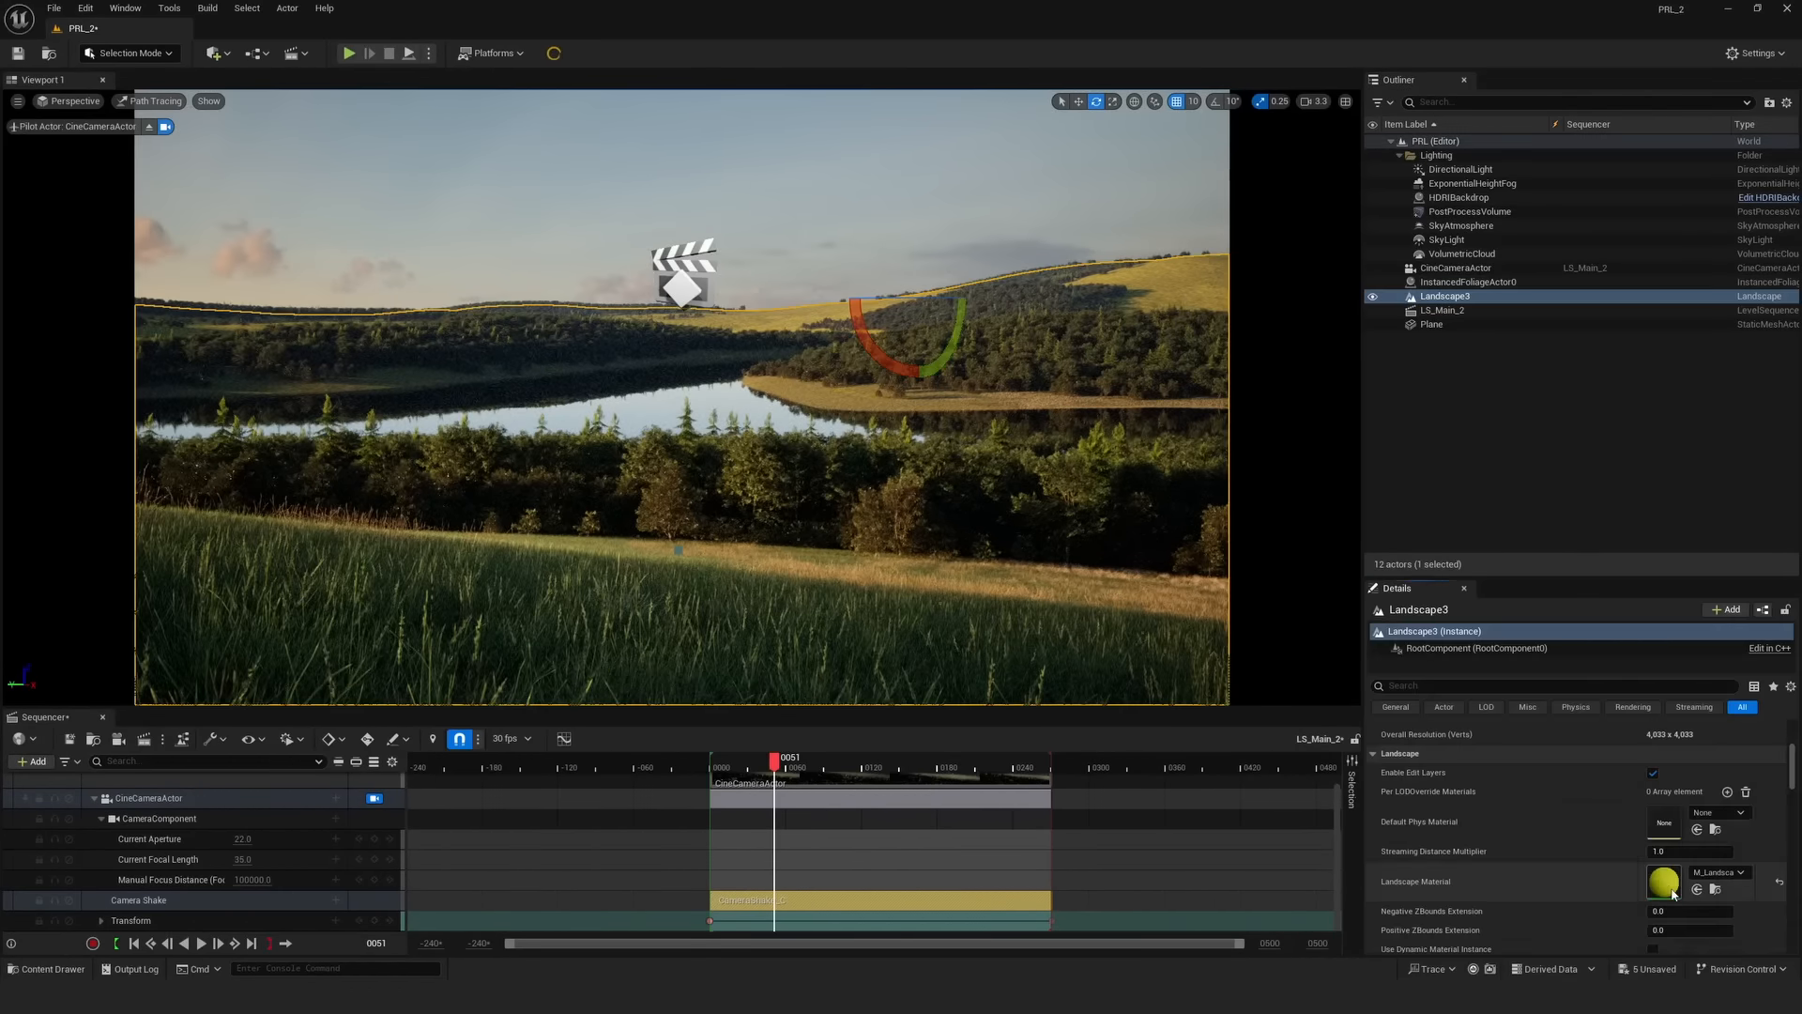
double_click(1663, 882)
drag(460, 658, 394, 658)
drag(530, 210, 367, 345)
drag(302, 795, 312, 832)
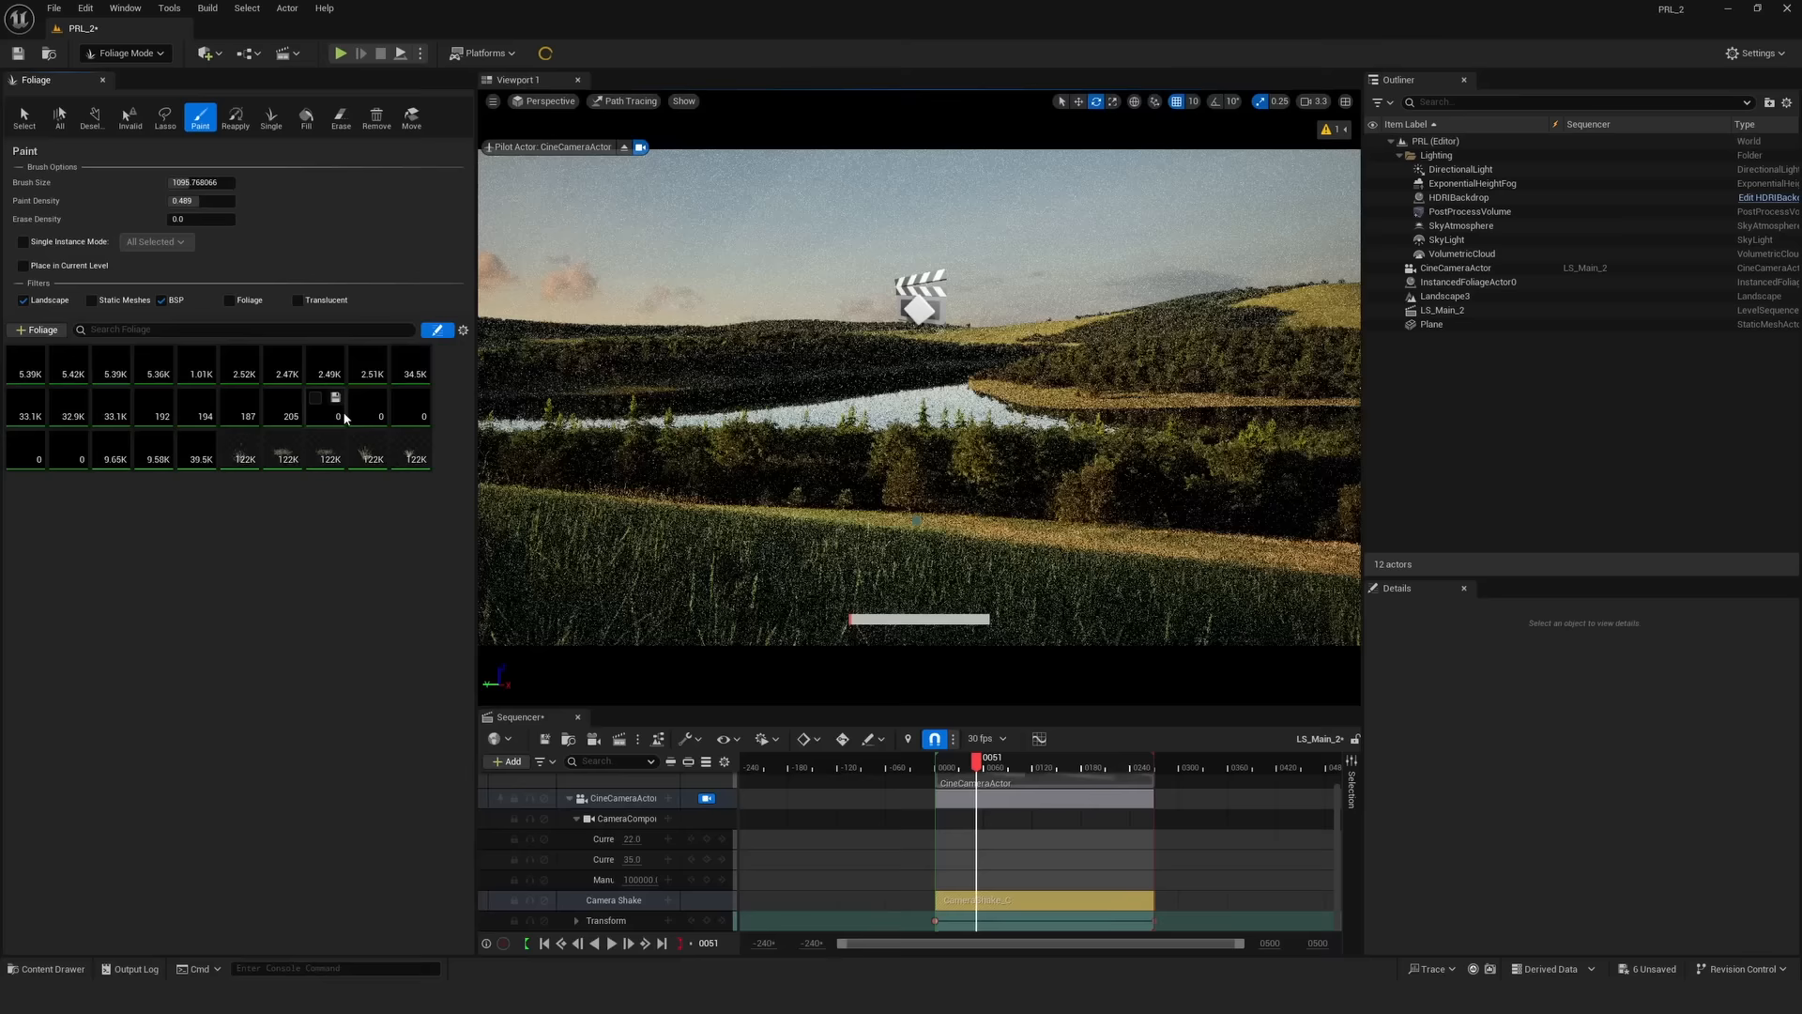
- Erase part of the SM_vdilbaiia ground plants on the far shore and paint the last five foliage types there
click(111, 448)
click(341, 117)
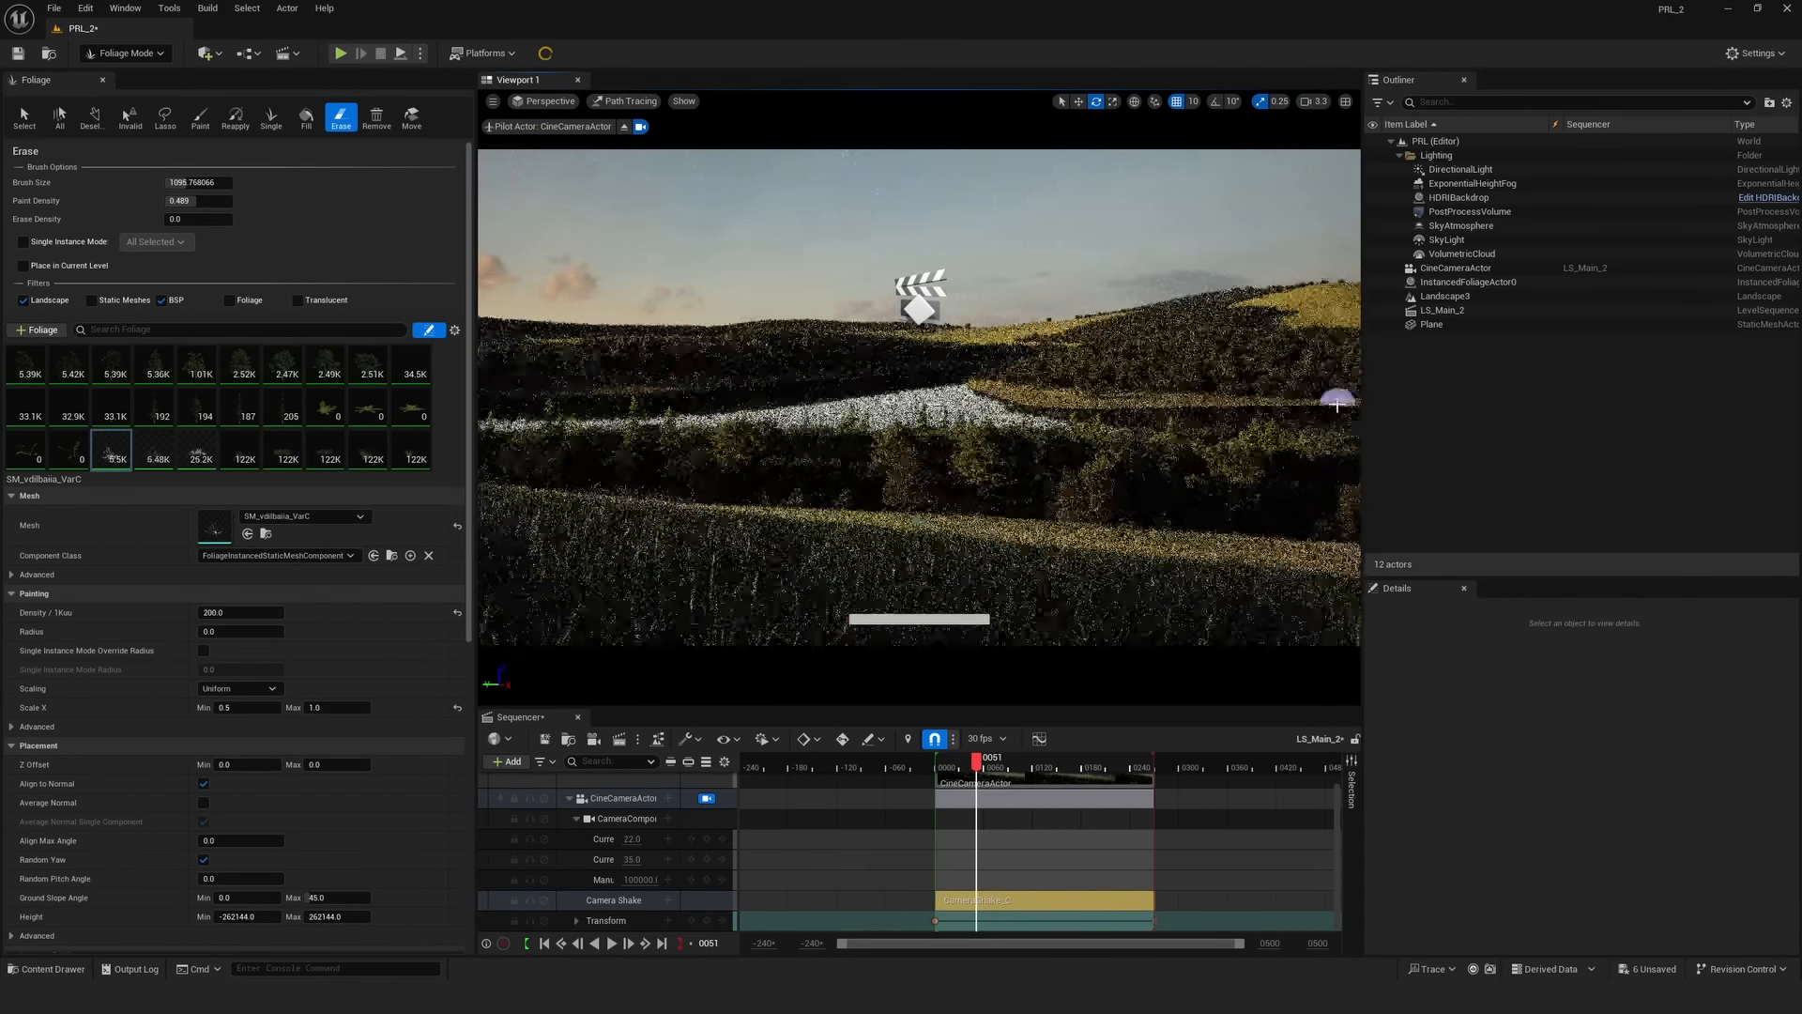
click(241, 448)
shift+click(407, 443)
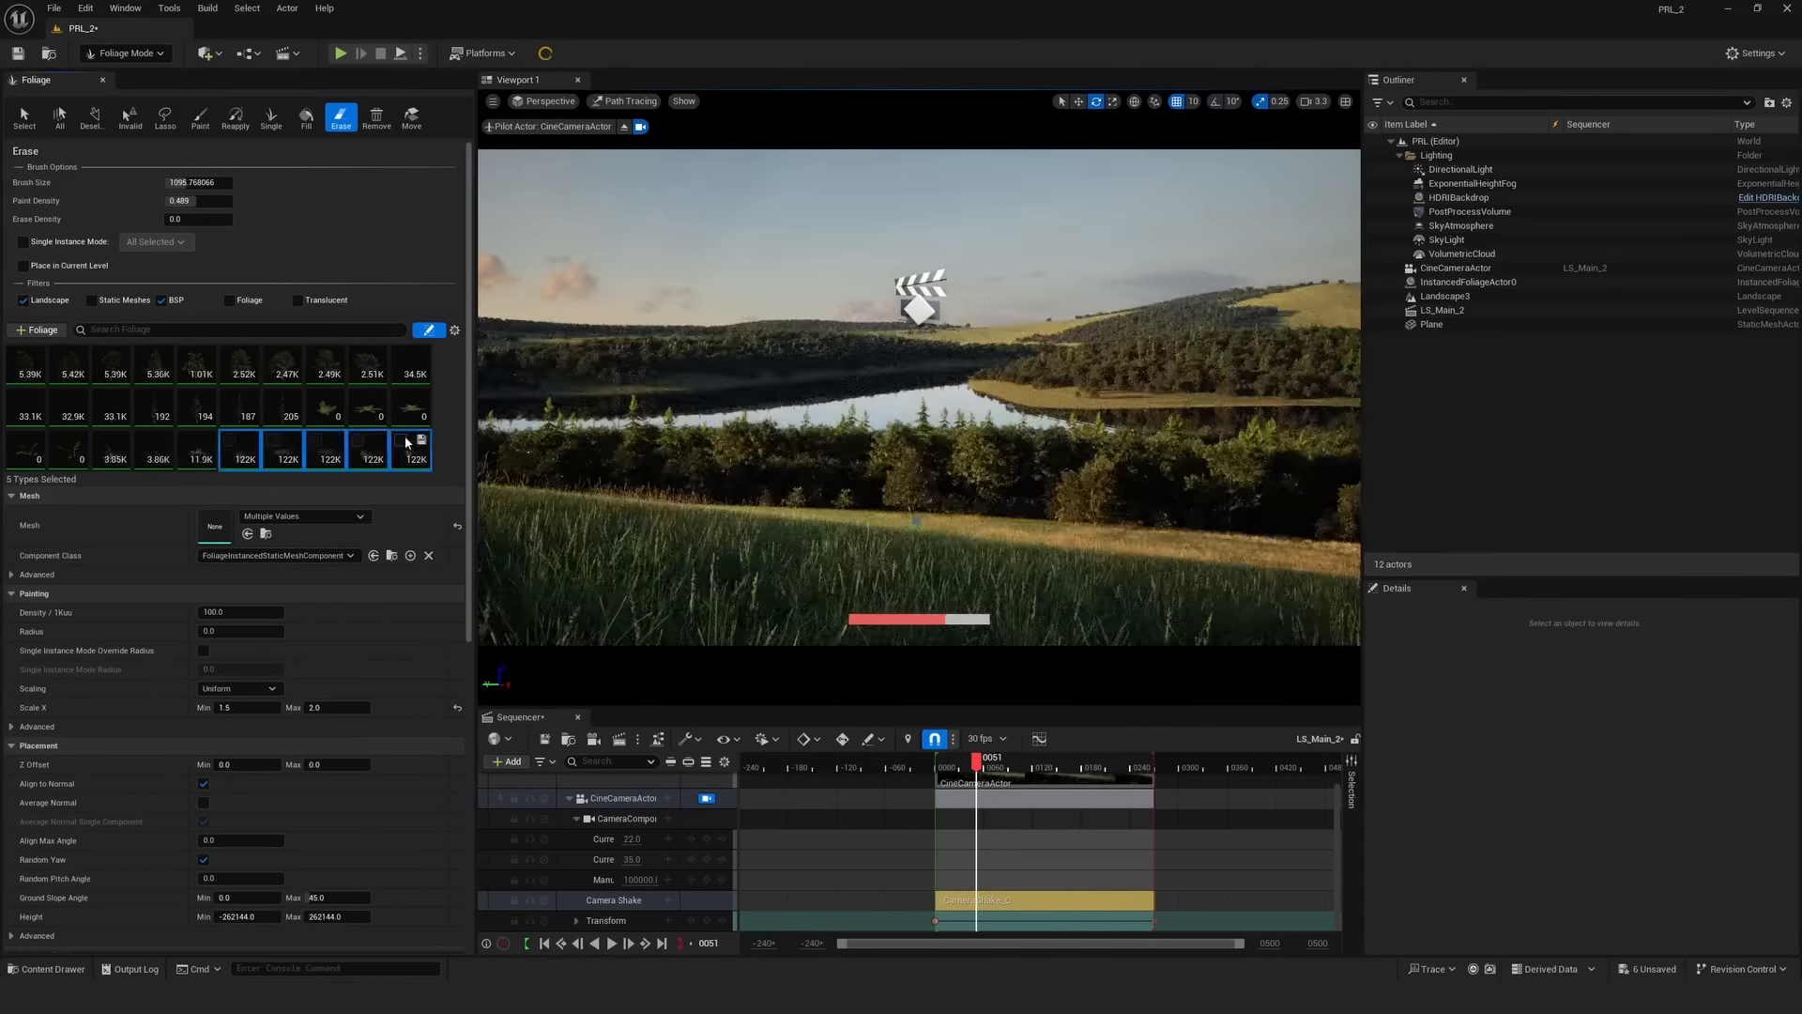
click(200, 118)
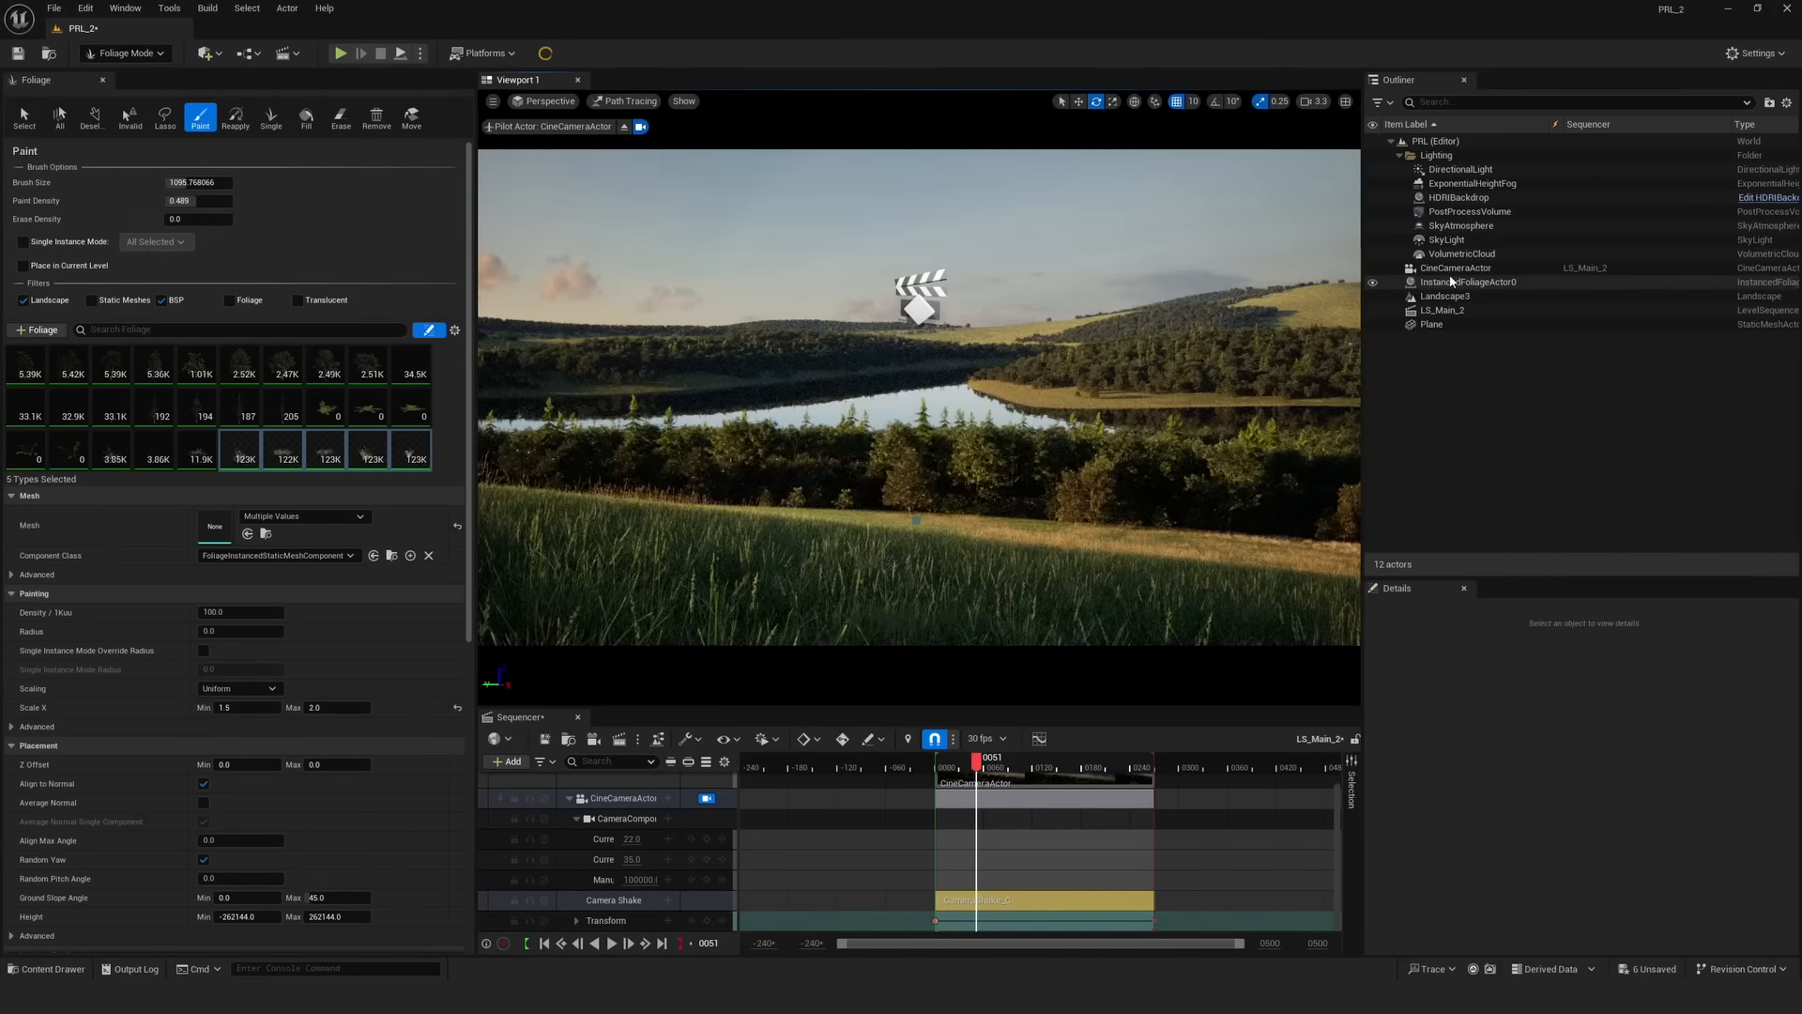
- In Landscape3's material, set Albedo_Color_1 green to 0.427634, Brightness_1 to 0.440214 and Brightness_2 to 0.444
key(shift+1)
click(1452, 281)
click(1457, 296)
scroll(1603, 727, down, 3)
double_click(1663, 904)
drag(1004, 79, 250, 93)
drag(373, 655, 492, 636)
drag(375, 560, 398, 560)
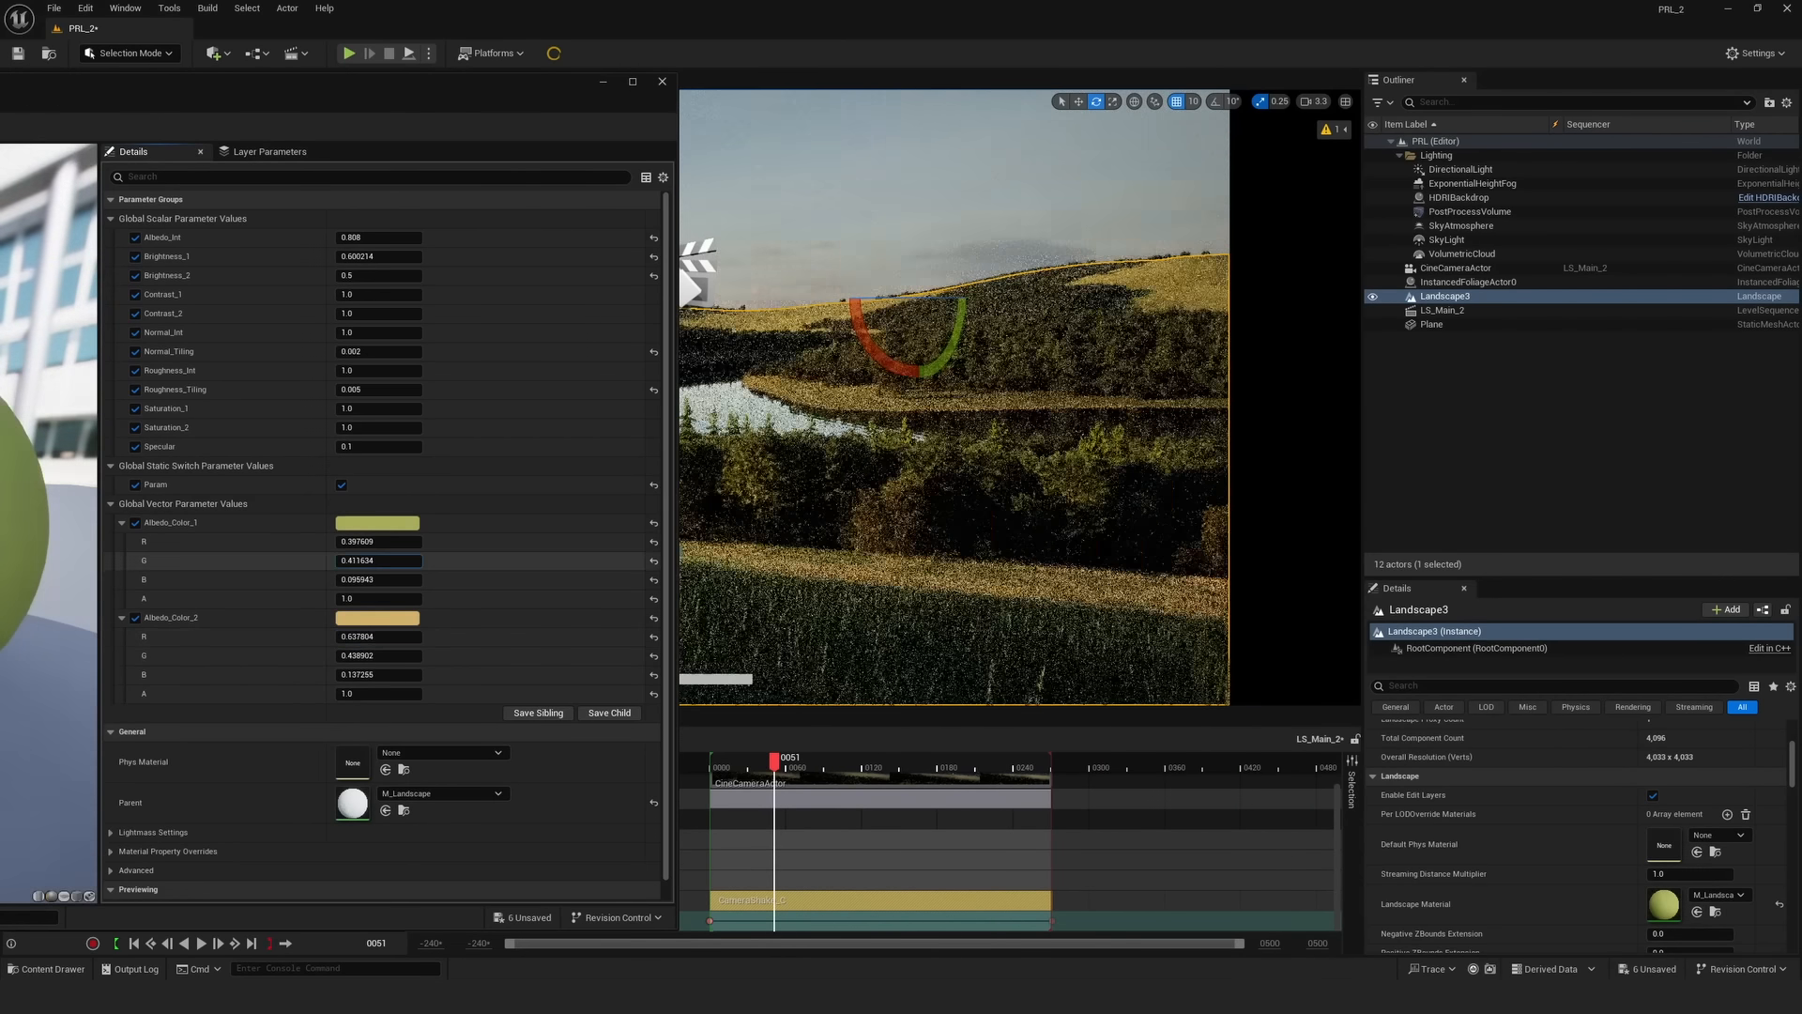
drag(374, 275, 349, 258)
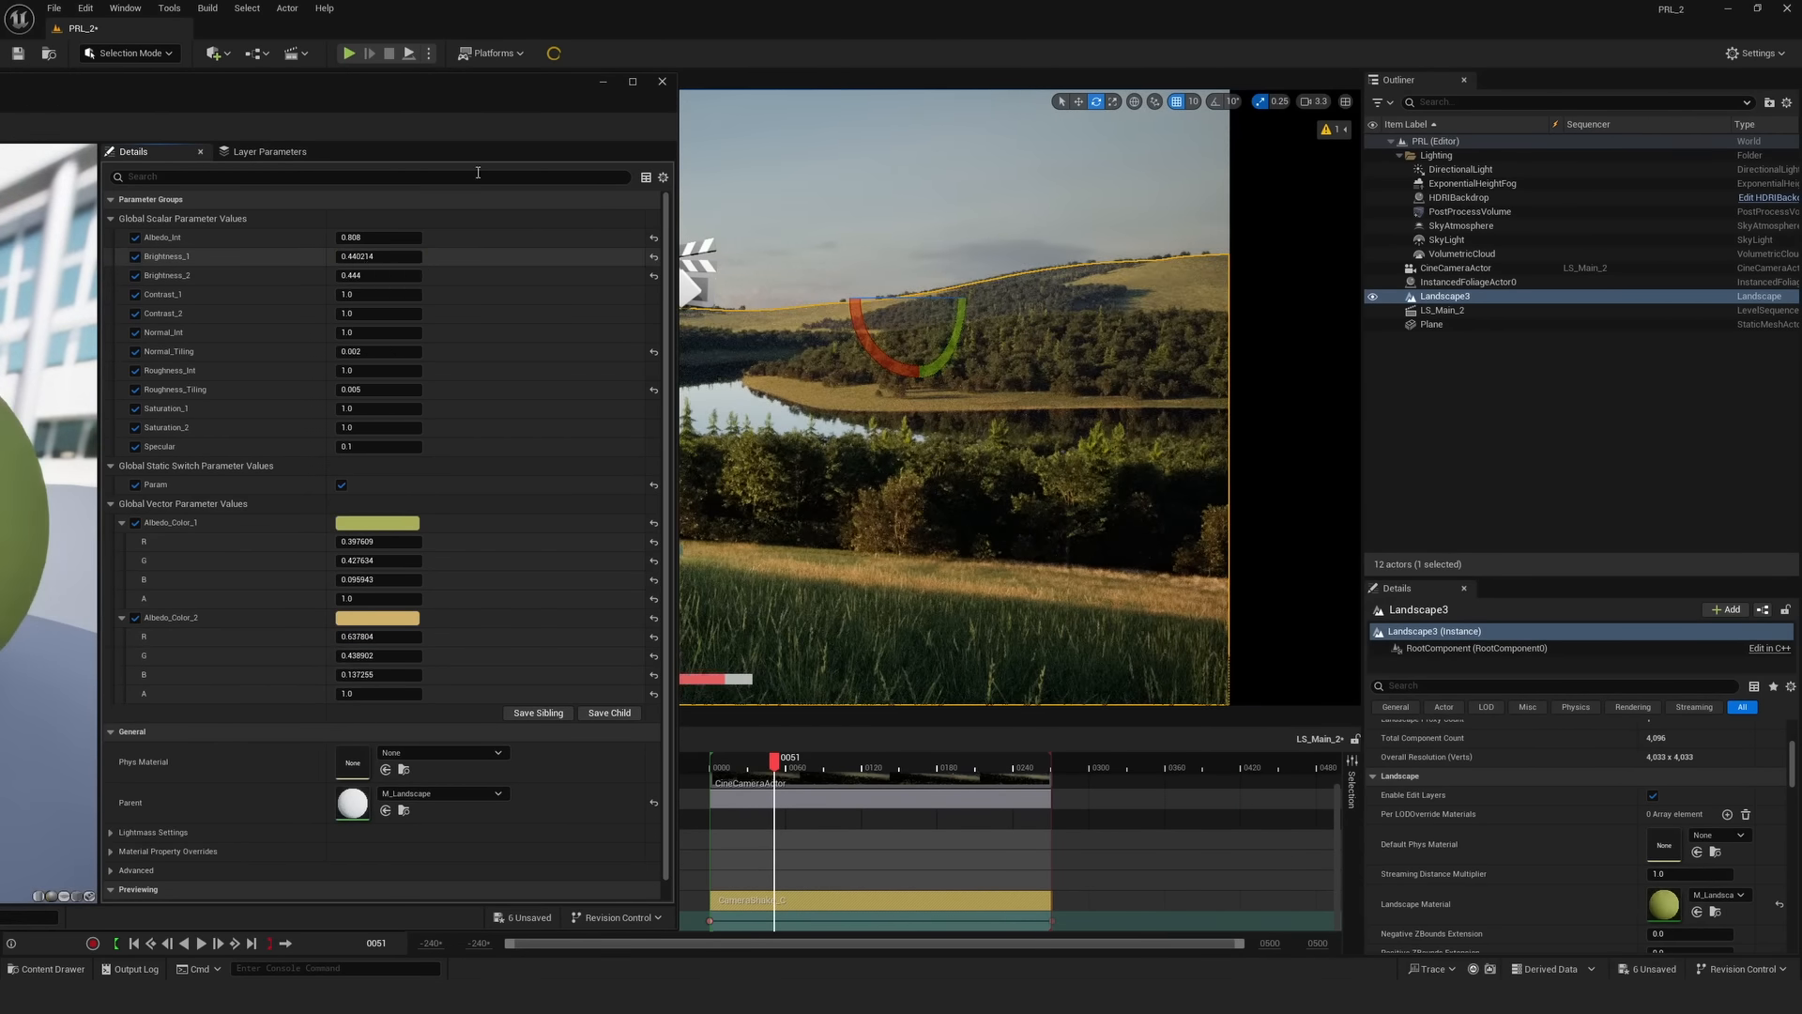
- Thin out the four dense tree types on the far bank and undo the erasing of the last five foliage types
click(1496, 419)
key(shift+3)
click(111, 408)
shift+click(410, 361)
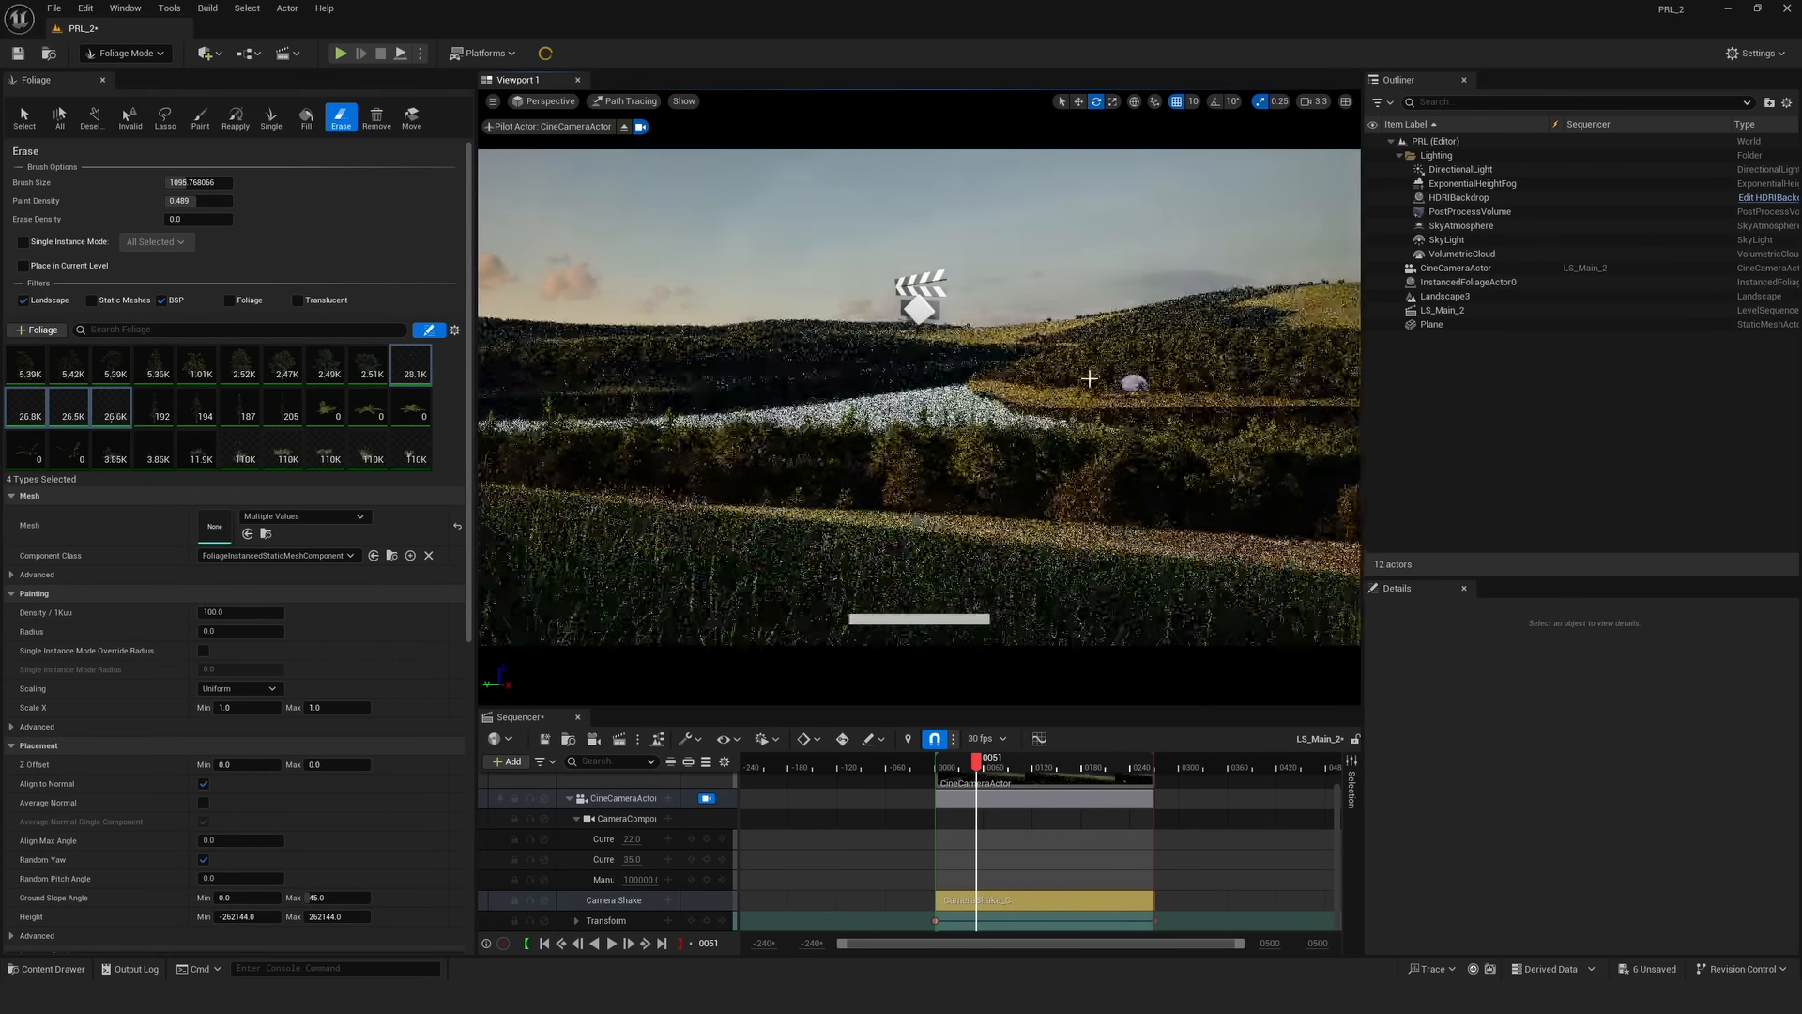
key(ctrl+z)
click(407, 455)
shift+click(240, 451)
key(ctrl+y)
key(ctrl+z)
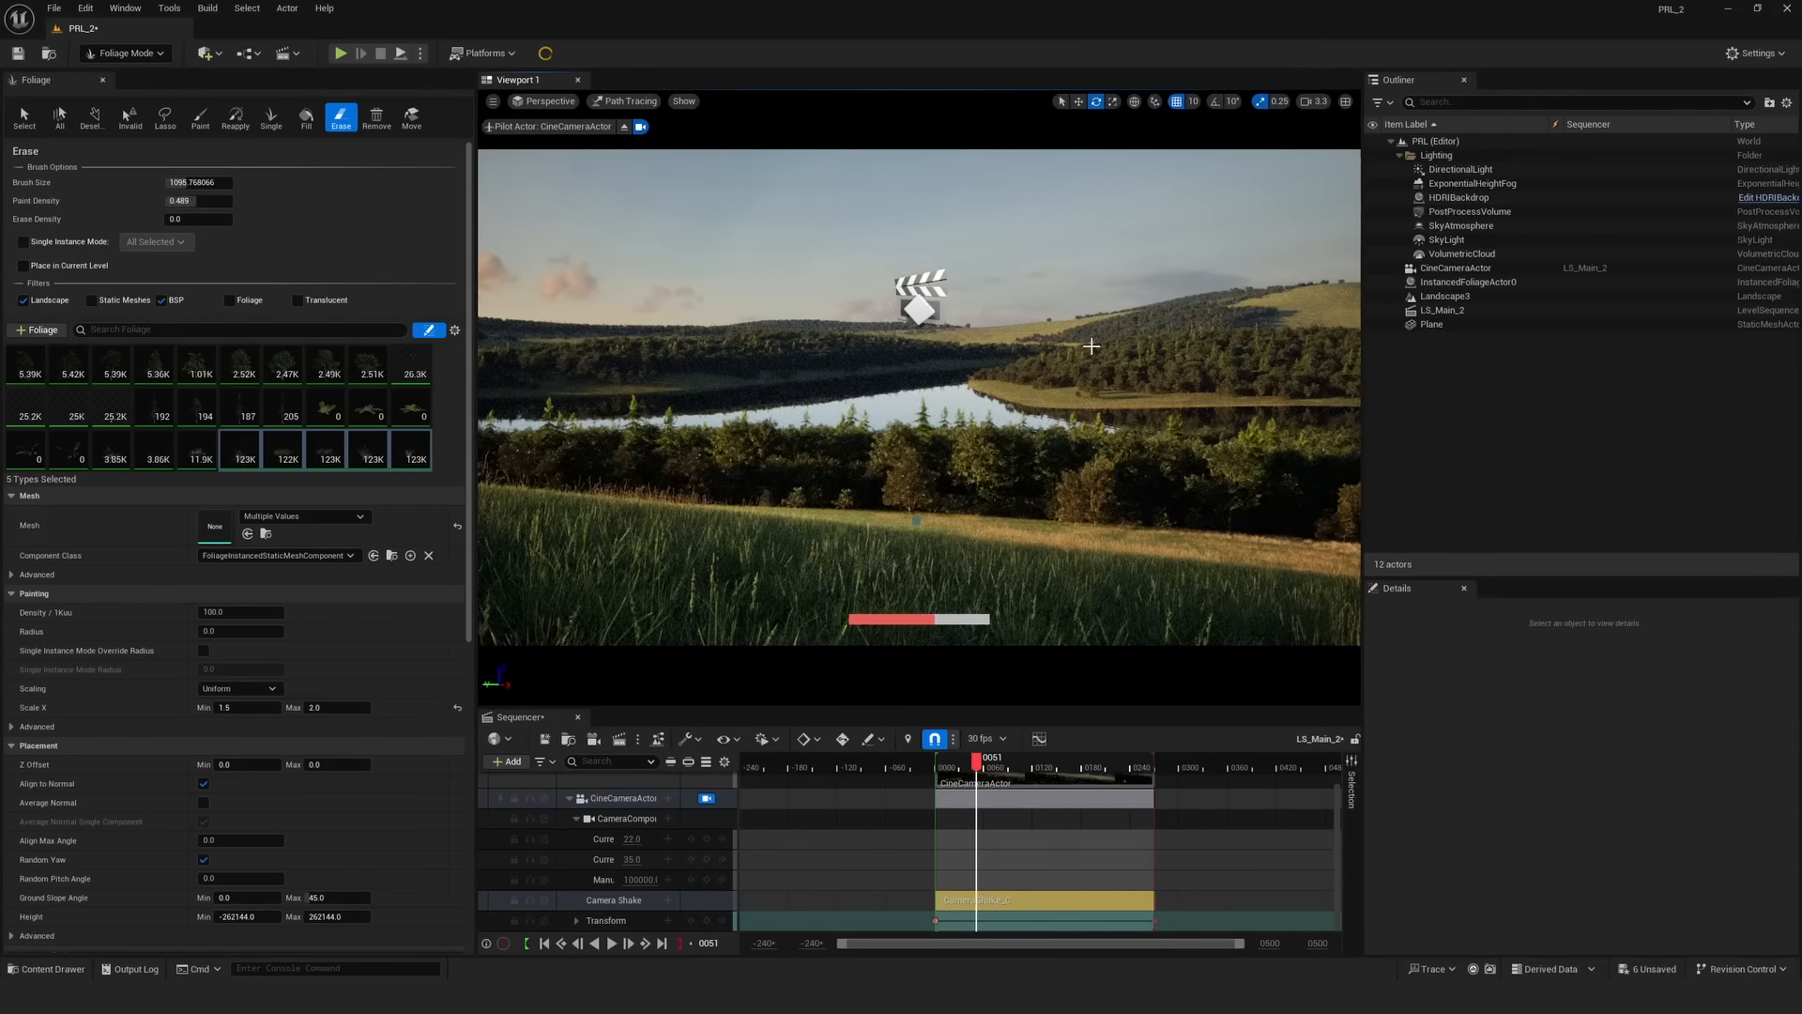
key(shift+1)
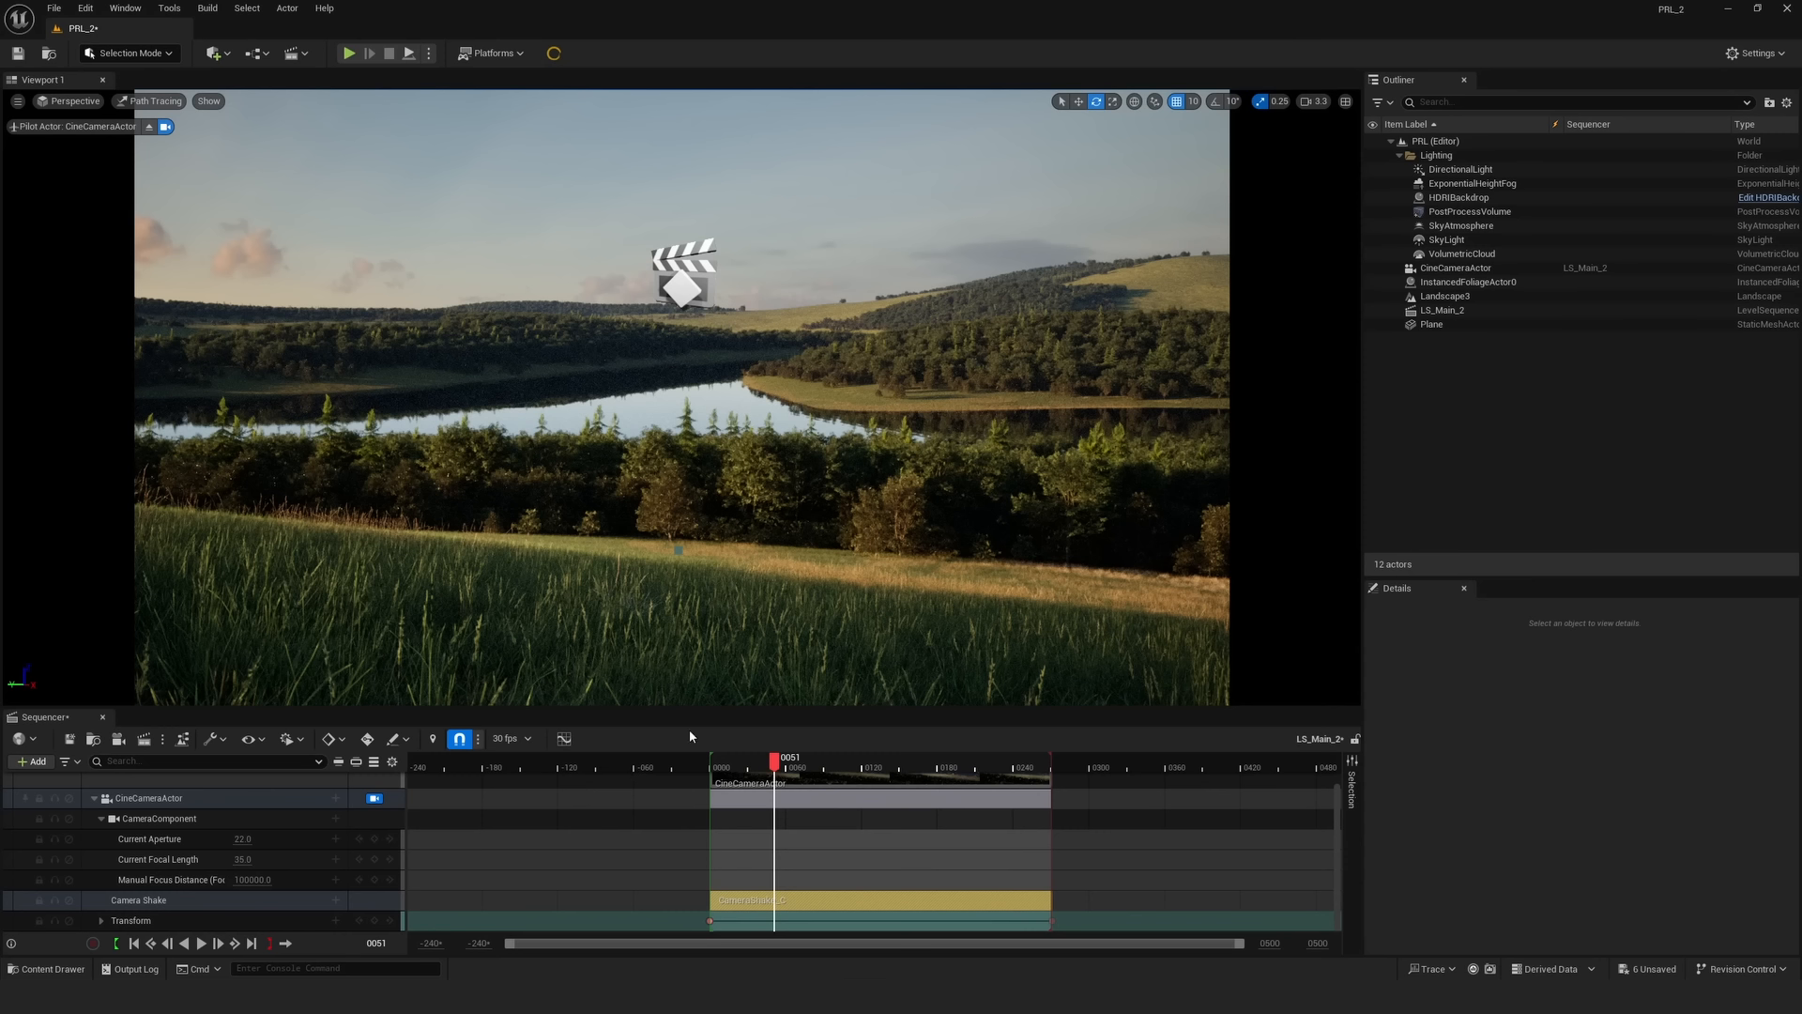
- Open the LS_Main_2 job's configuration in the Movie Render Queue and remove its Deferred Rendering pass
click(145, 740)
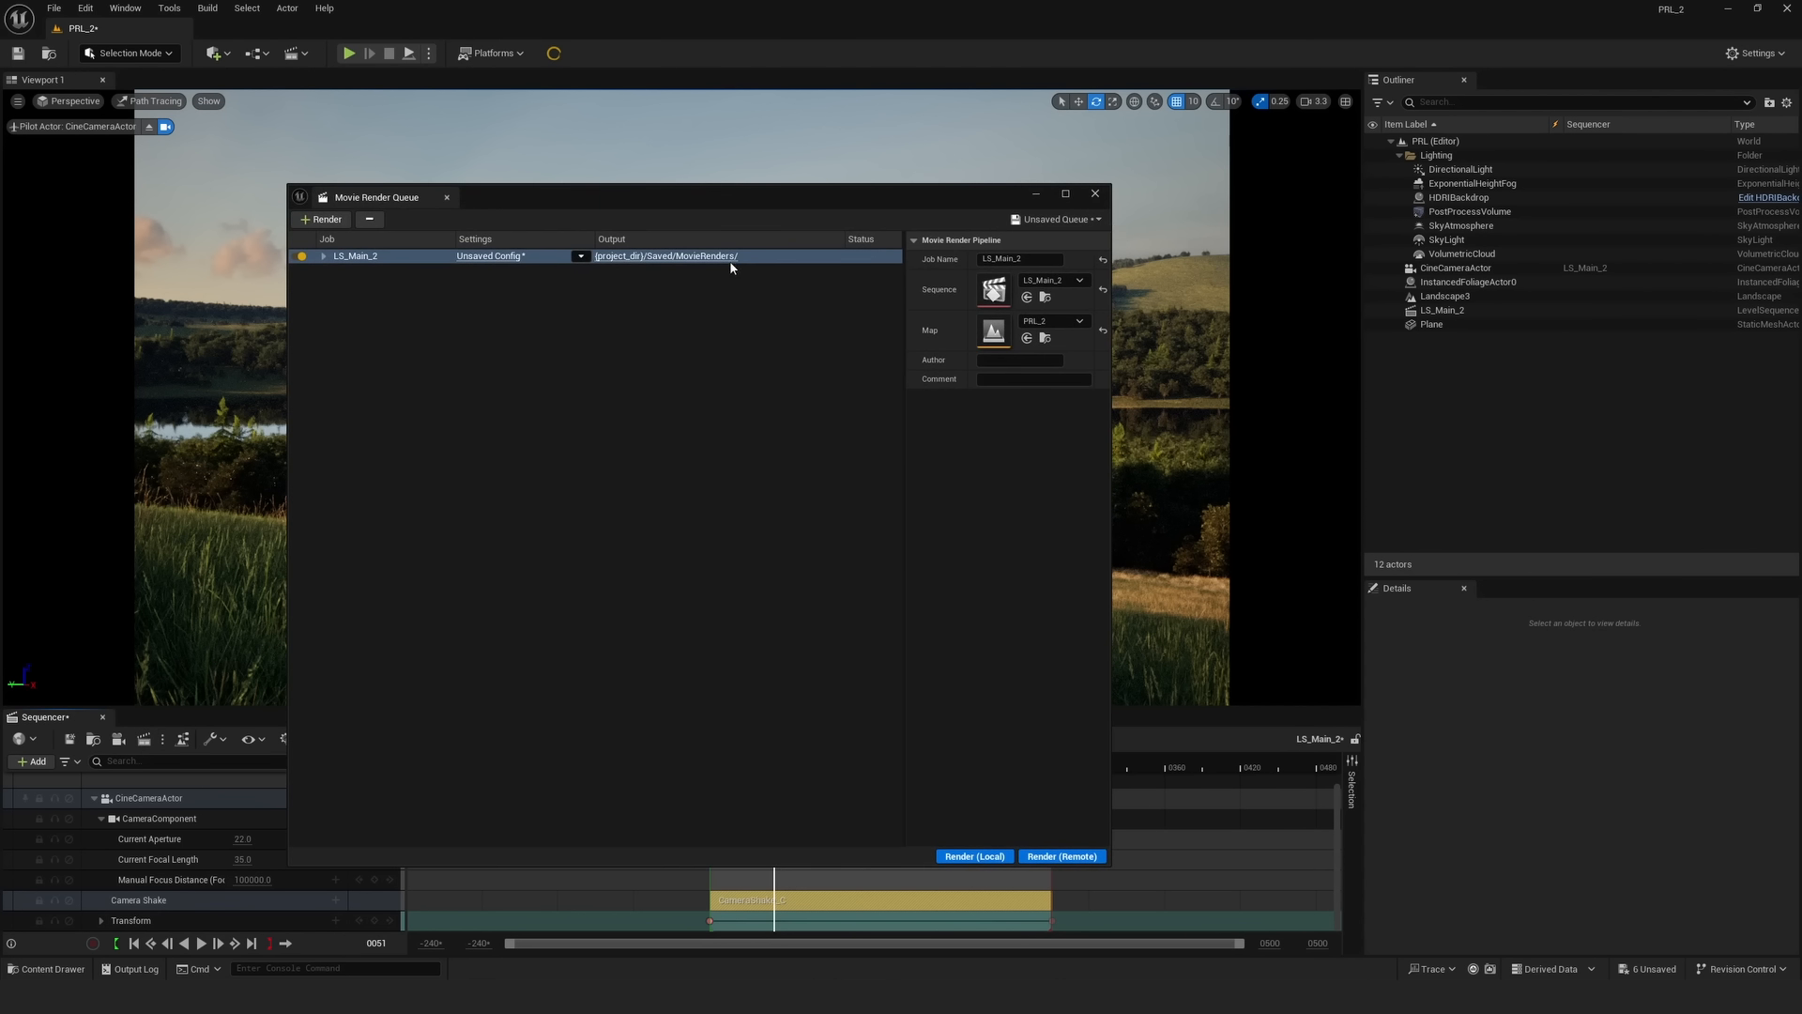
click(496, 256)
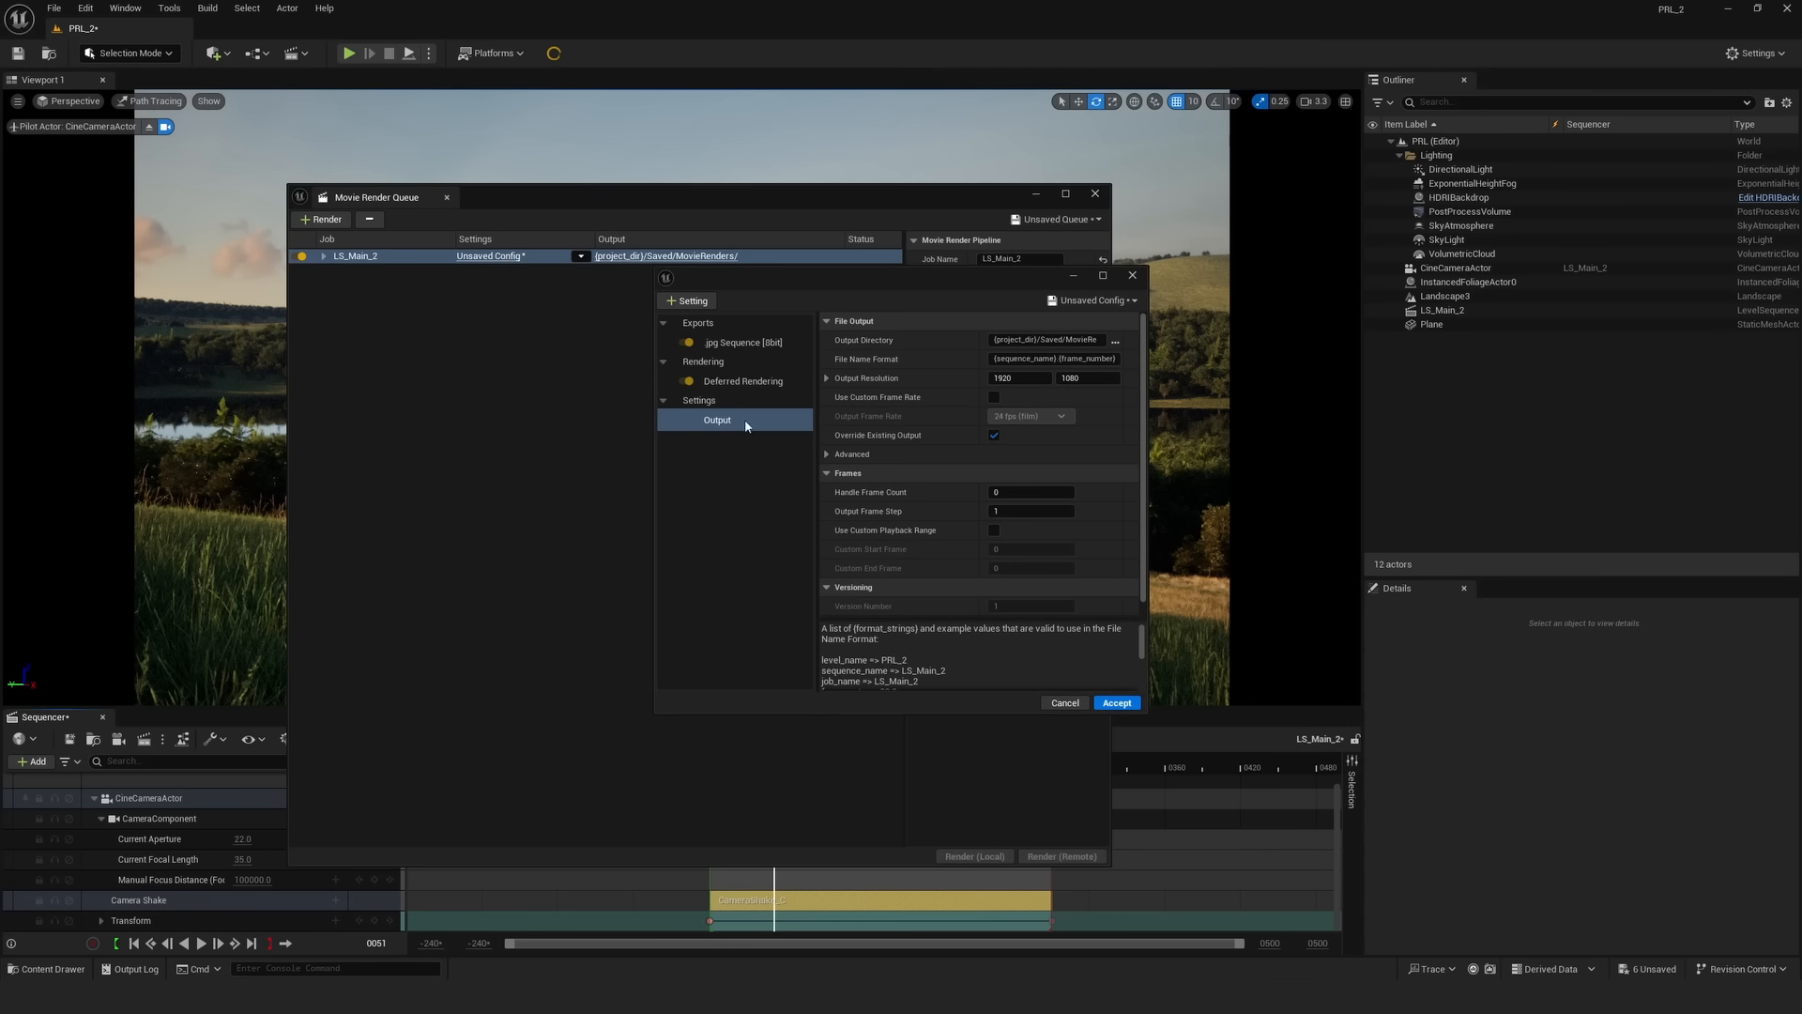
click(710, 381)
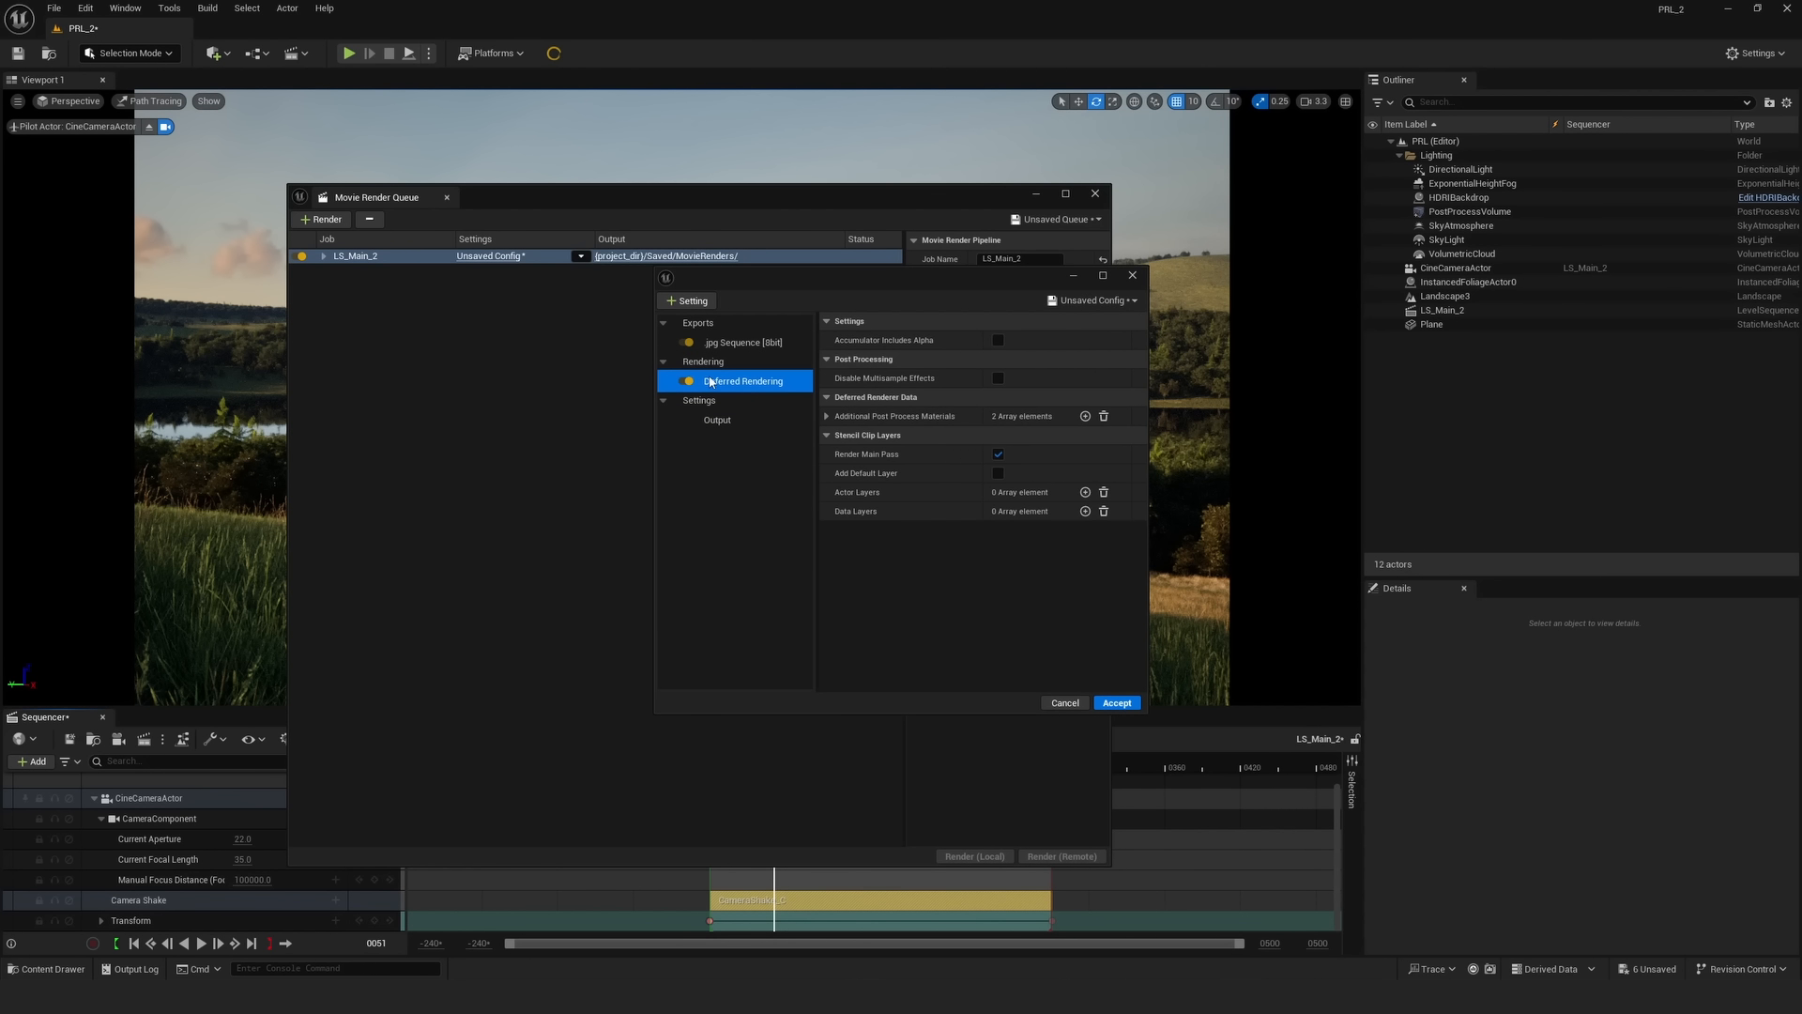
- Add Anti-aliasing, .exr Sequence [16bit], Path Tracer and Console Variables to the render configuration, and show the exr options
click(689, 300)
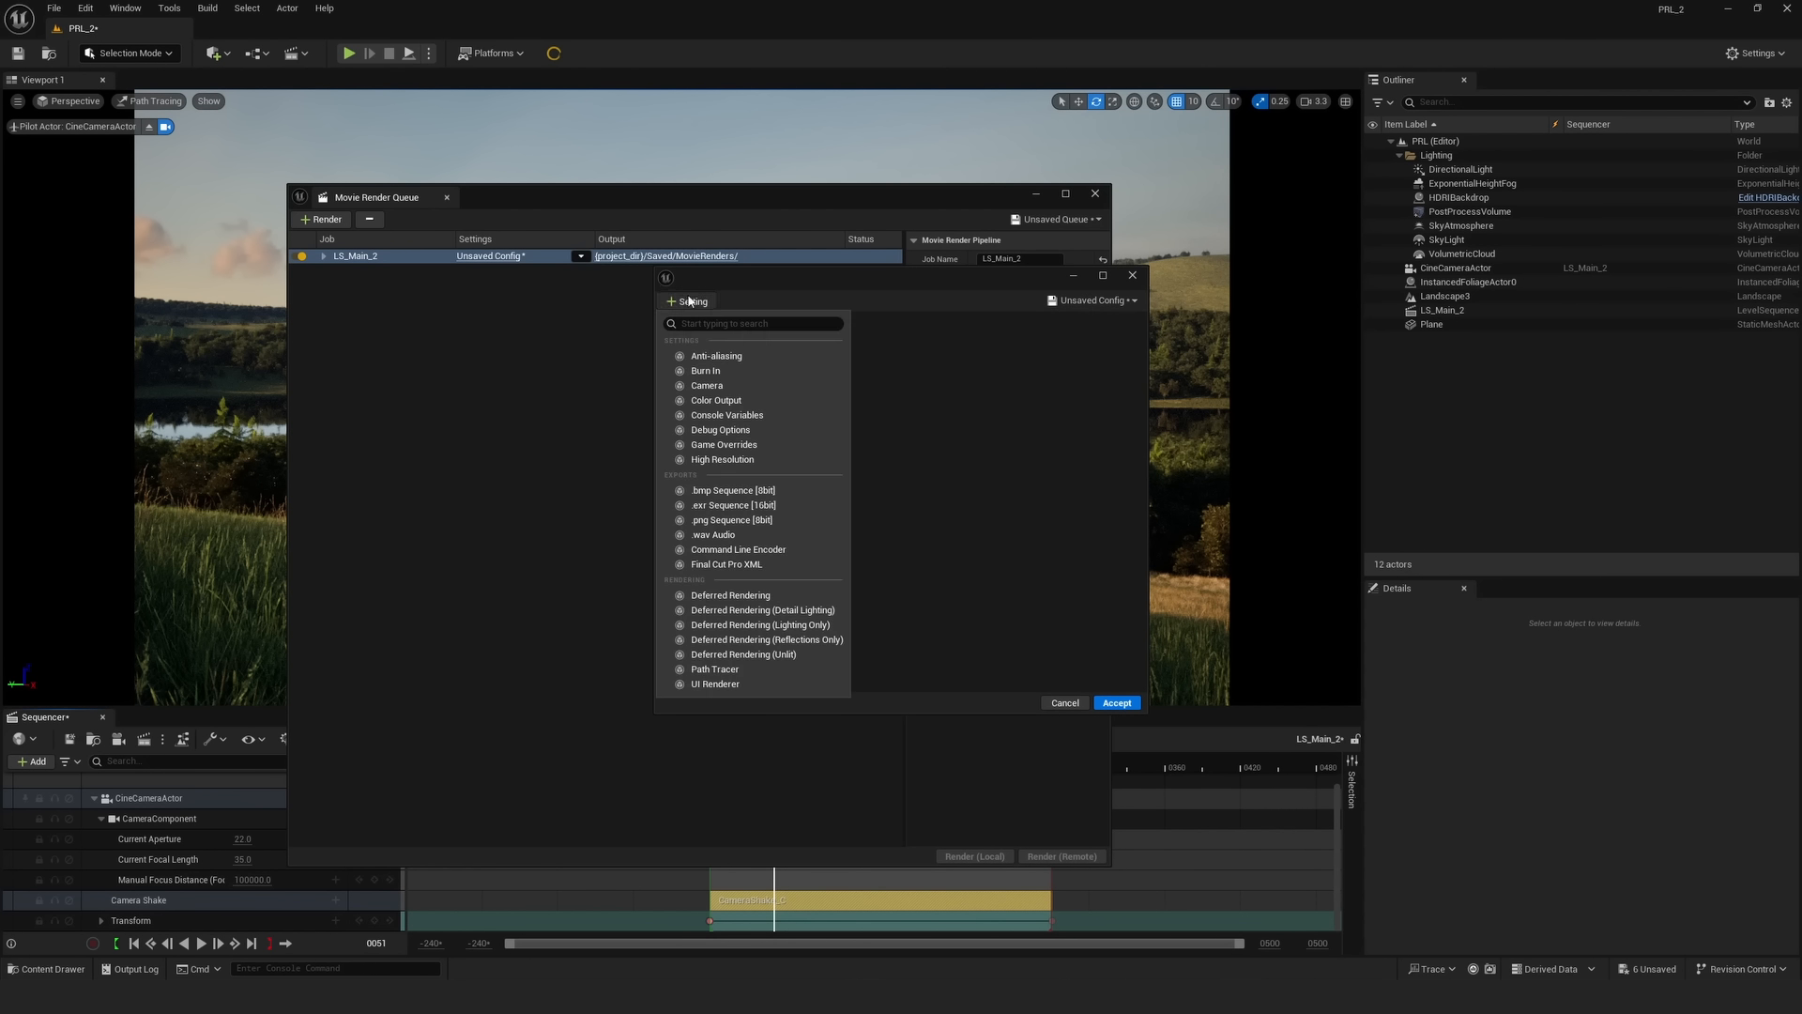
click(693, 356)
click(690, 301)
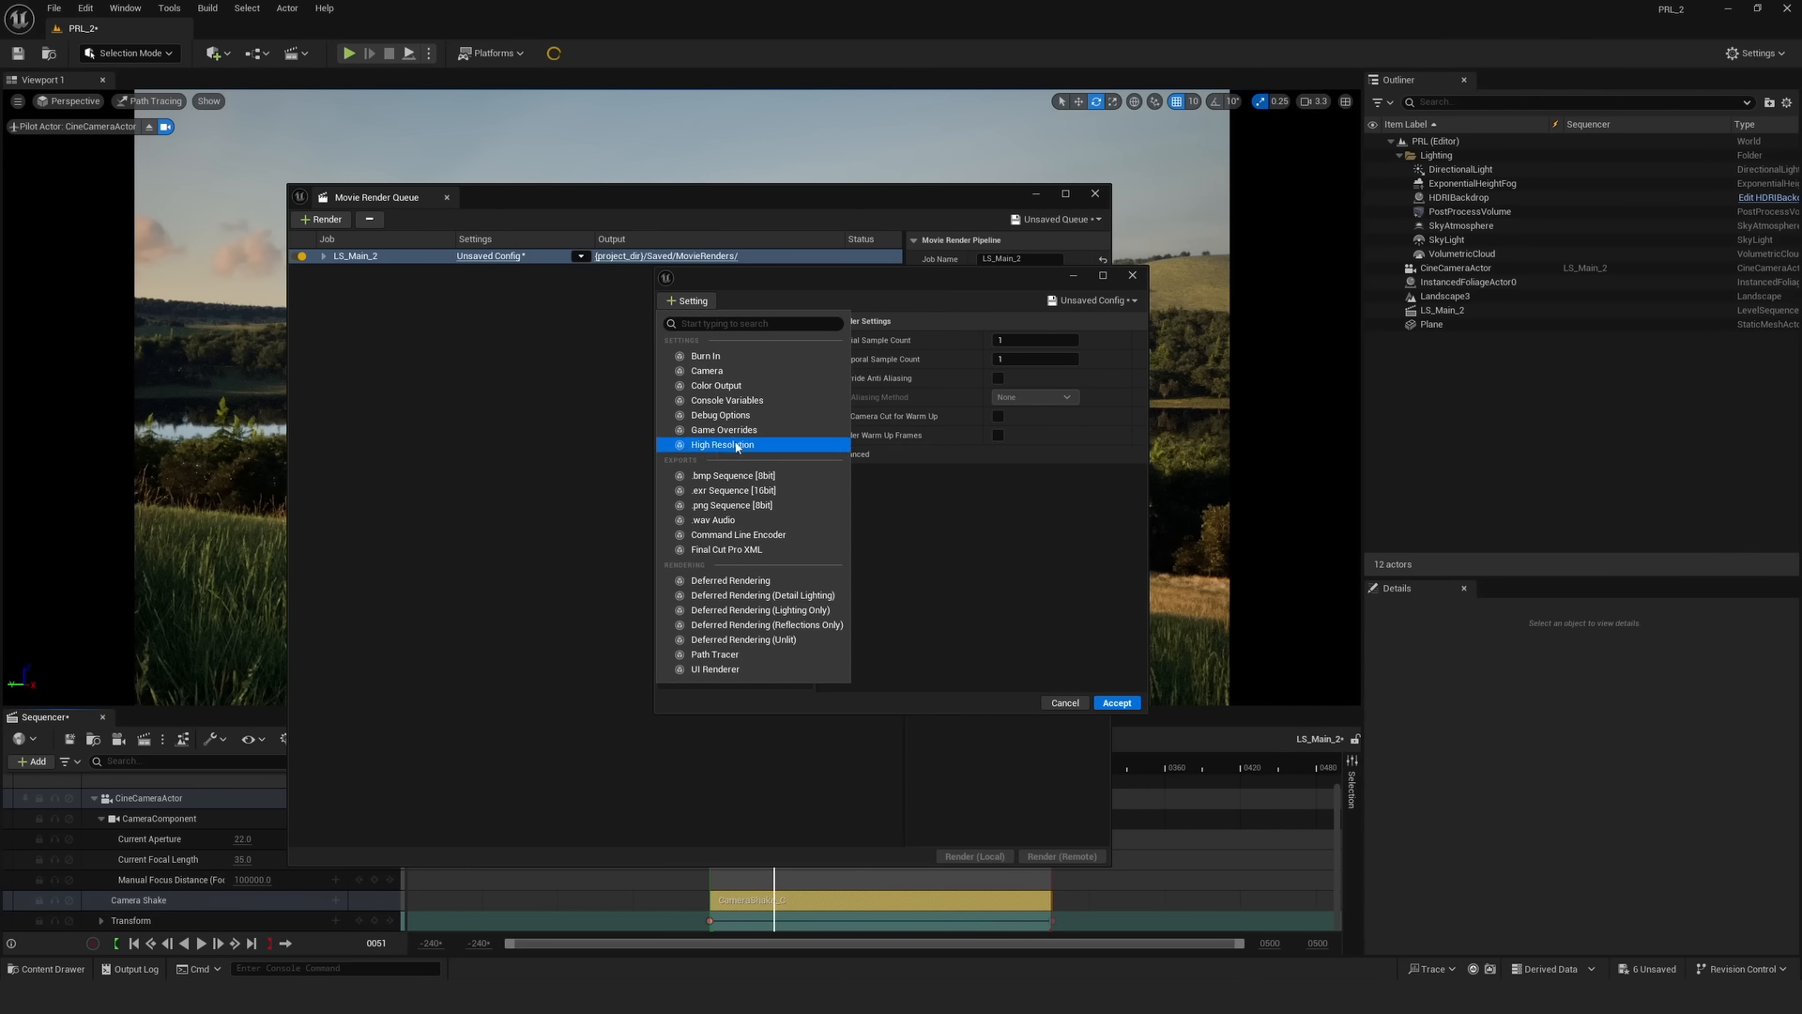
click(733, 490)
click(689, 300)
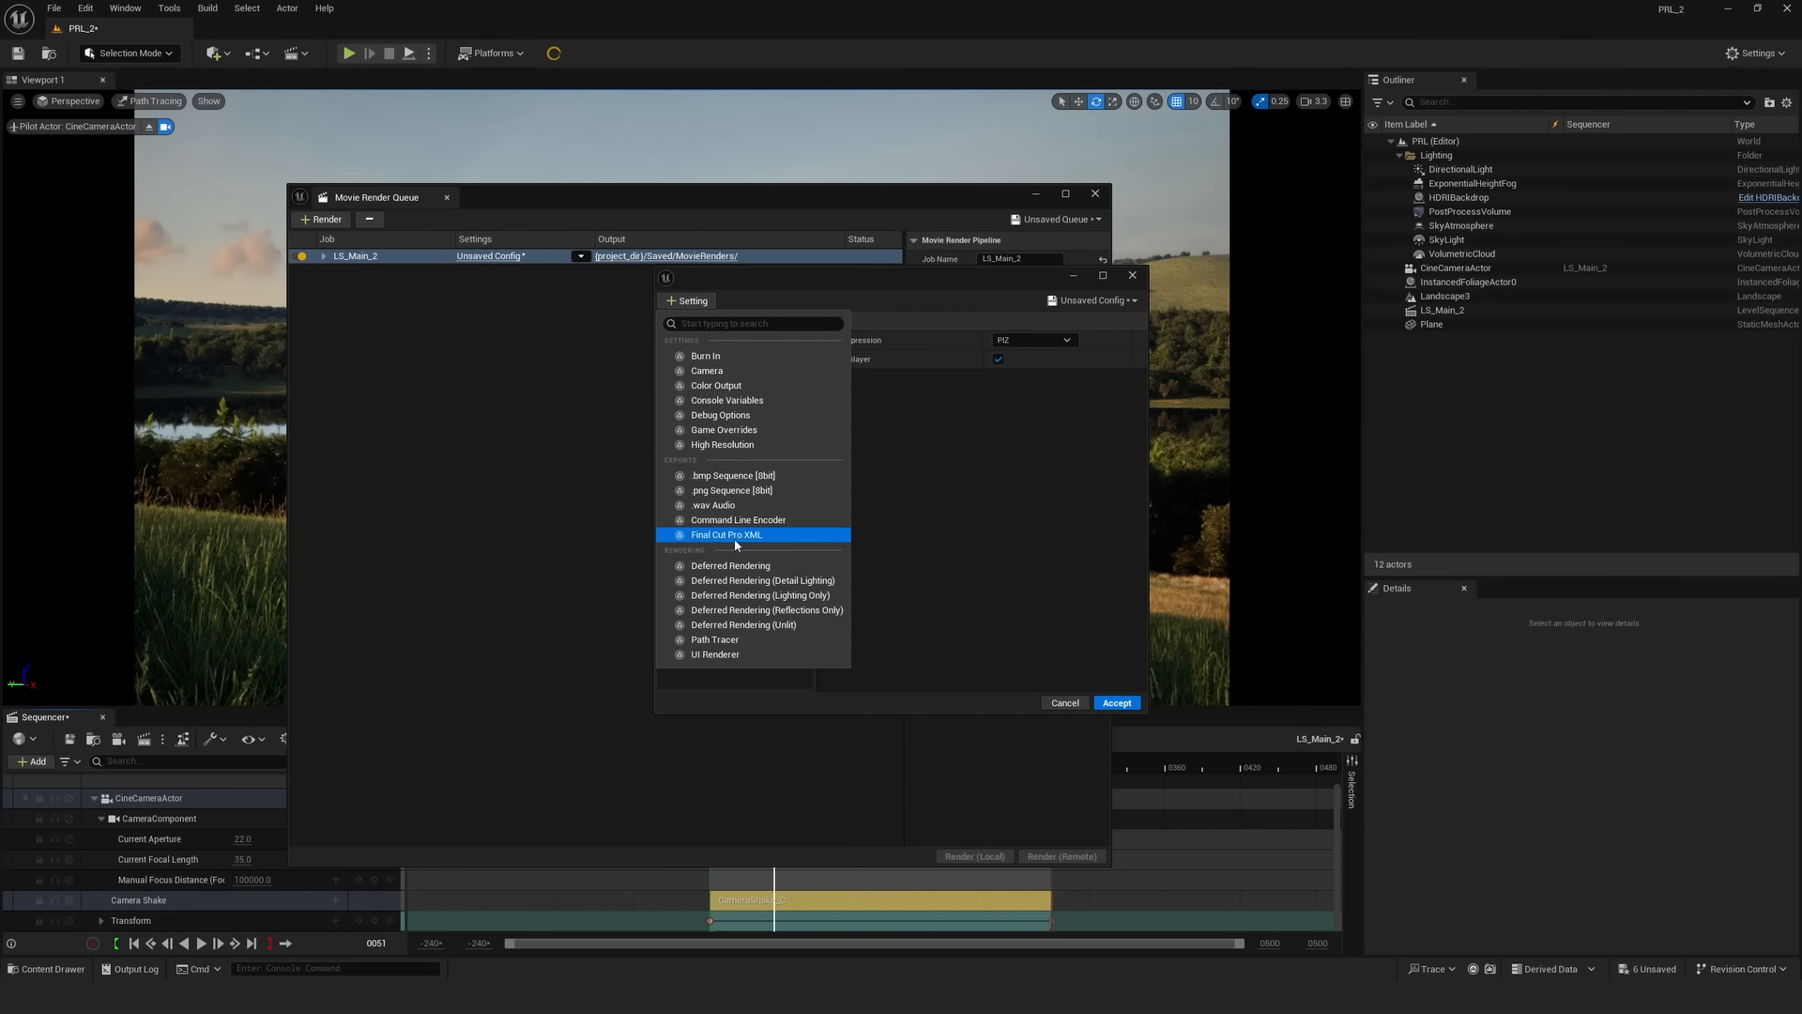
click(714, 639)
click(692, 300)
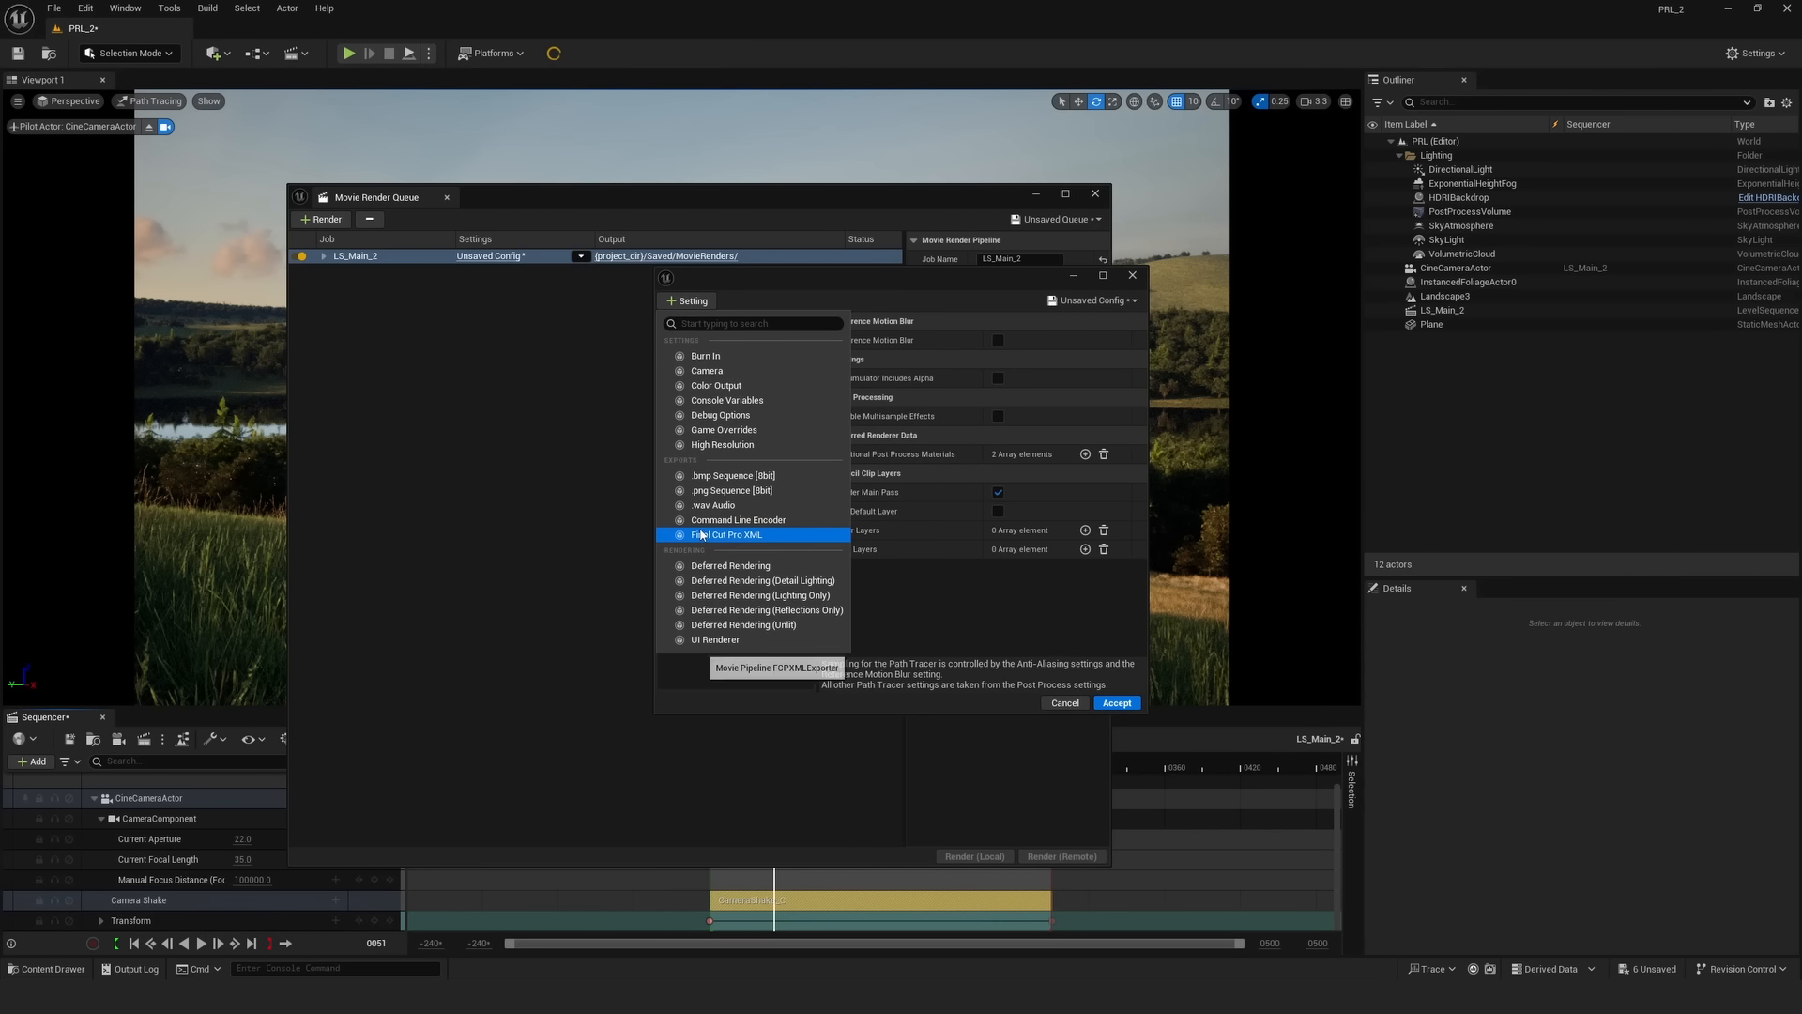
click(727, 400)
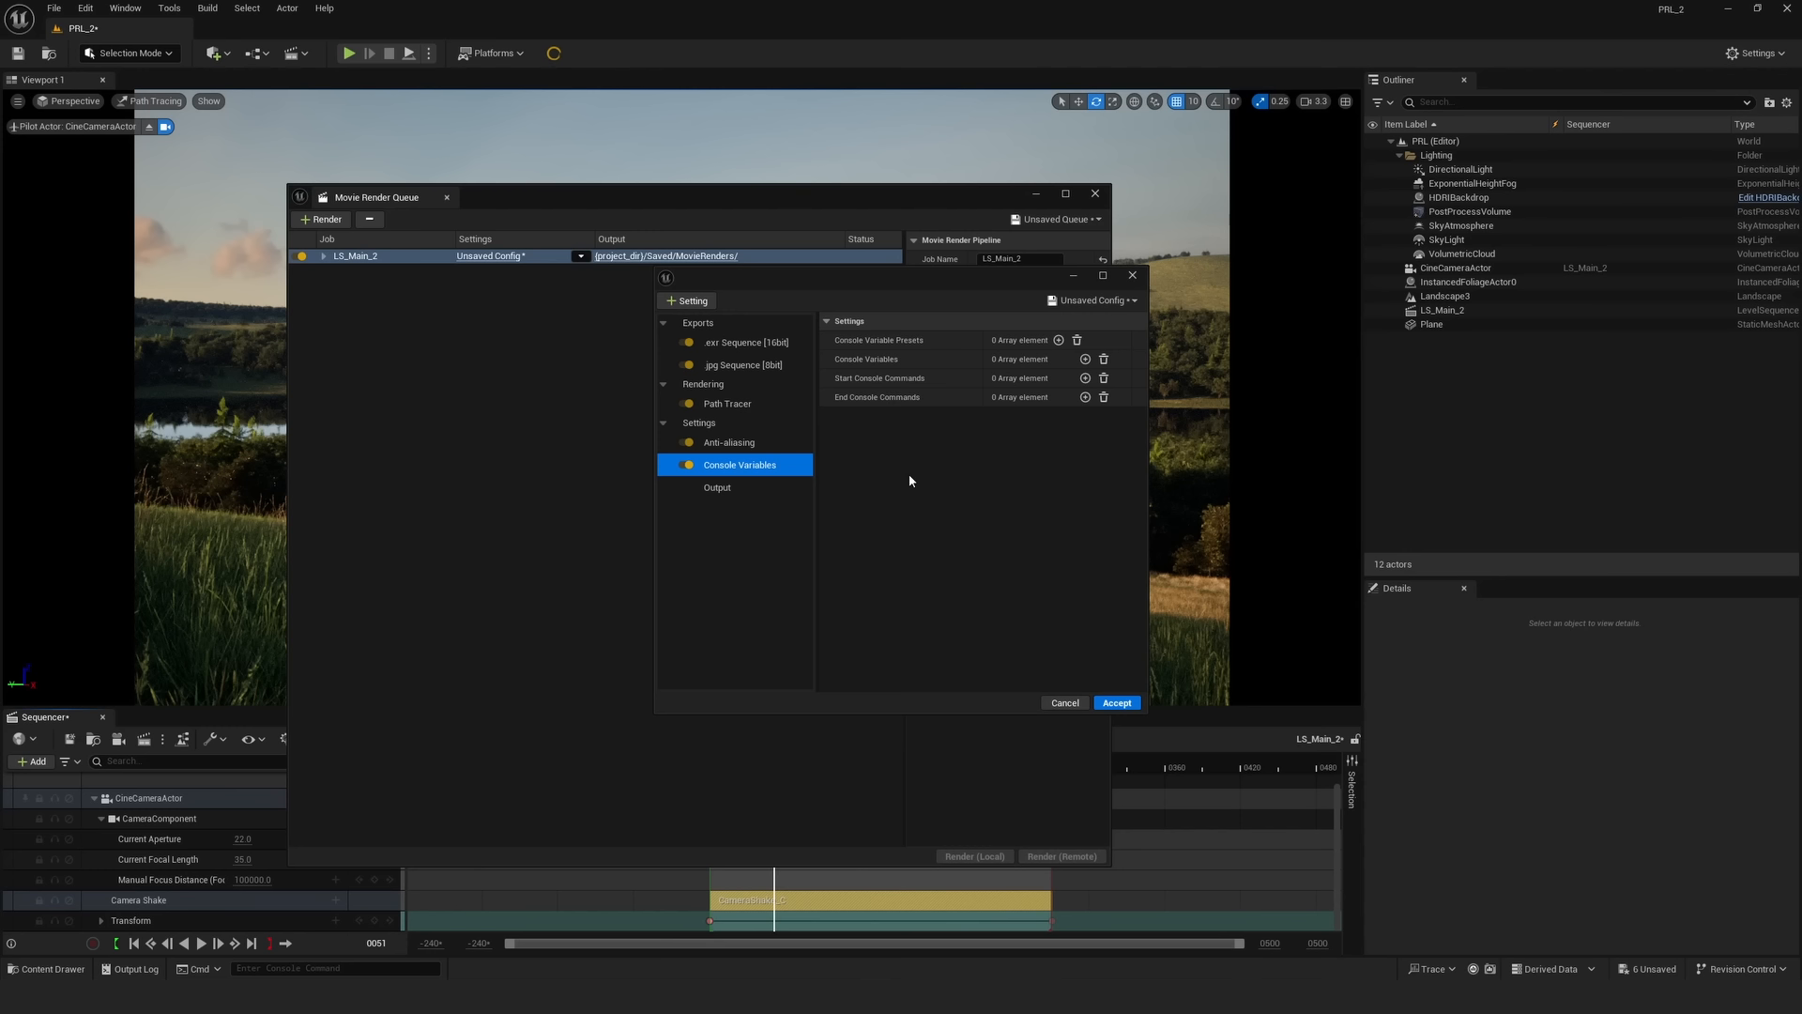
click(754, 345)
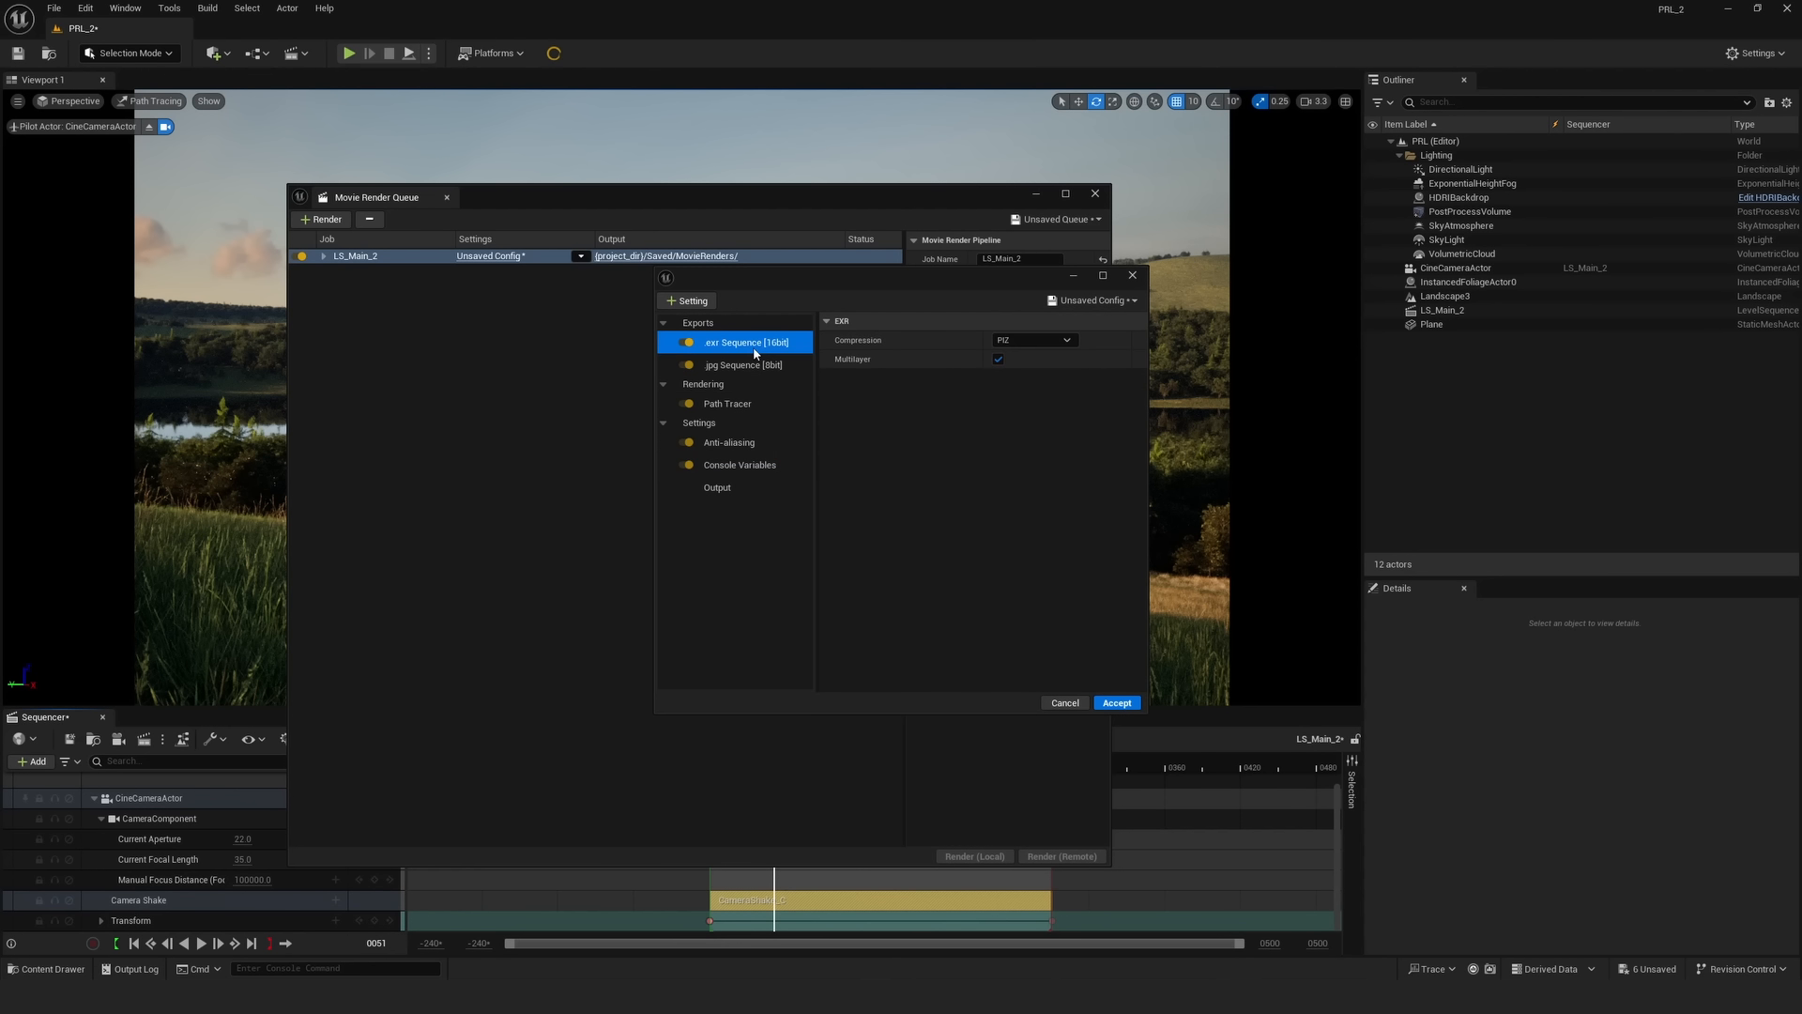